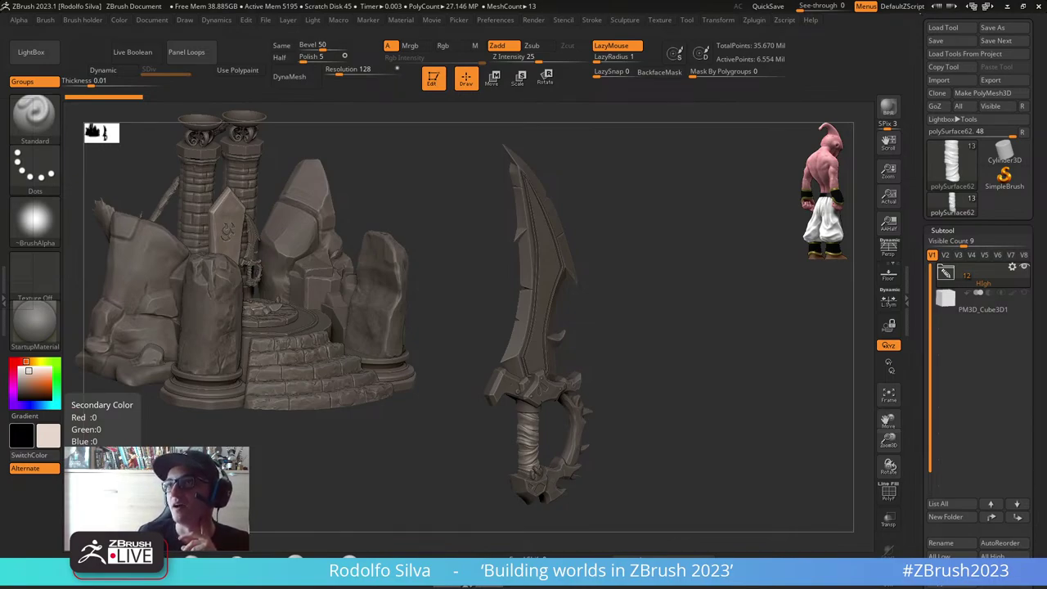
{"action": "left_click_drag", "start_coordinate": [678, 416], "coordinate": [674, 378]}
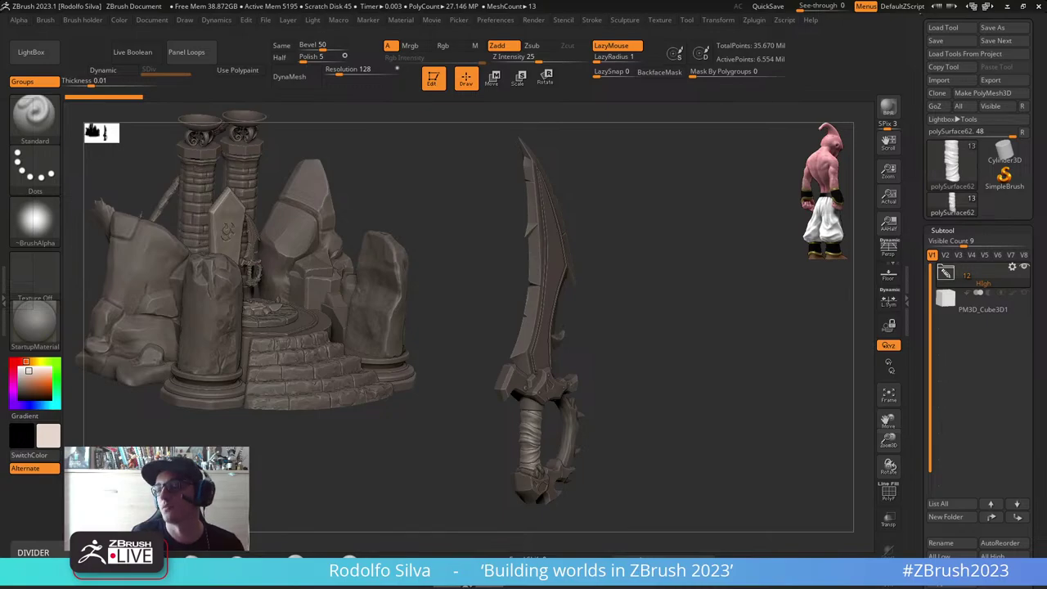
{"action": "left_click_drag", "start_coordinate": [686, 399], "coordinate": [673, 401]}
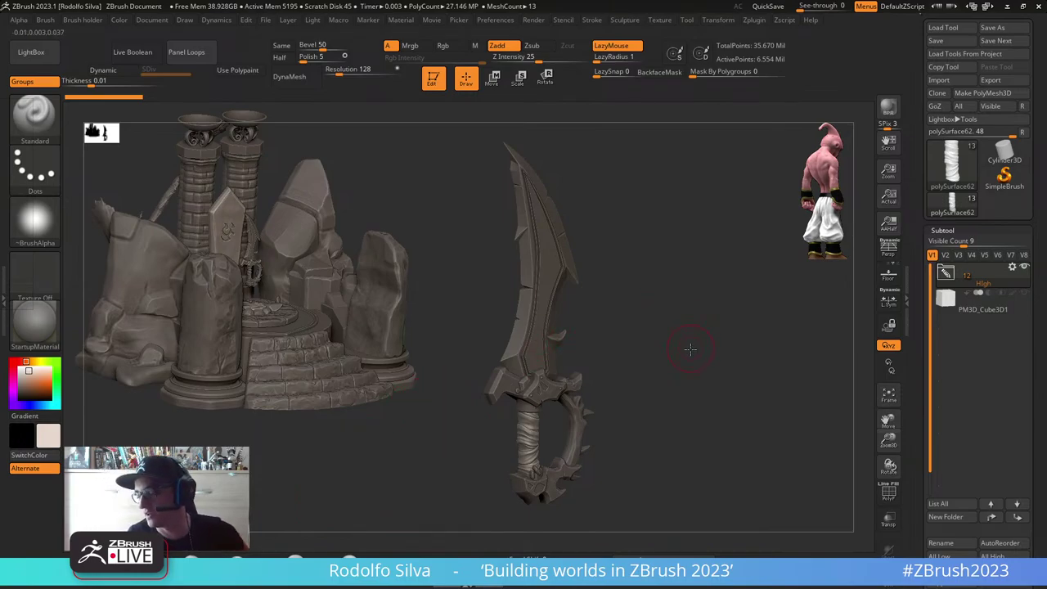
{"action": "left_click_drag", "start_coordinate": [690, 346], "coordinate": [666, 357]}
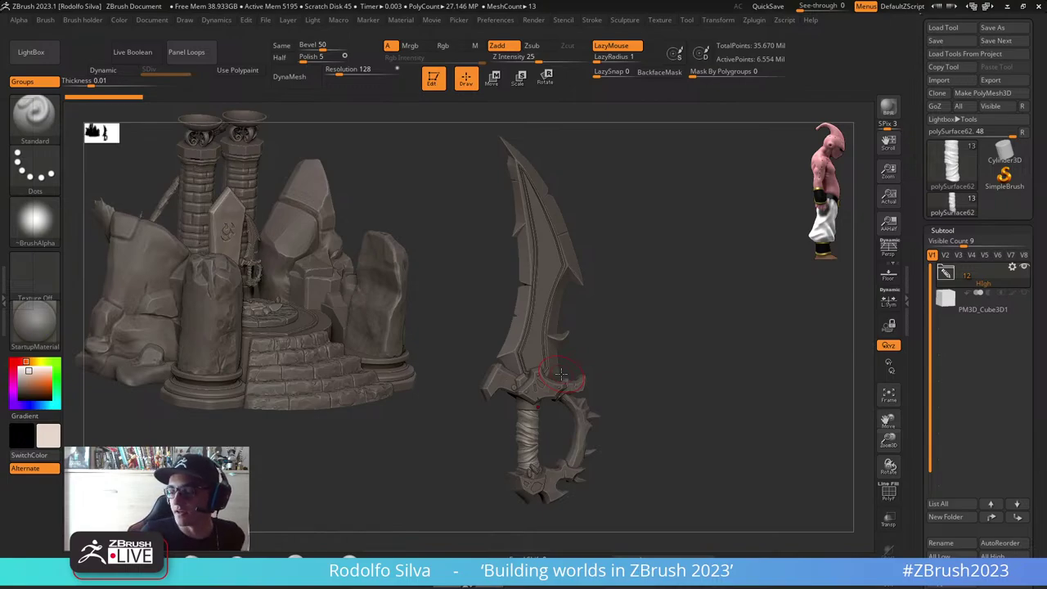
{"action": "mouse_move", "coordinate": [646, 358]}
{"action": "left_mouse_down"}
{"action": "mouse_move", "coordinate": [643, 370]}
{"action": "mouse_move", "coordinate": [663, 365]}
{"action": "mouse_move", "coordinate": [650, 360]}
{"action": "left_mouse_up"}
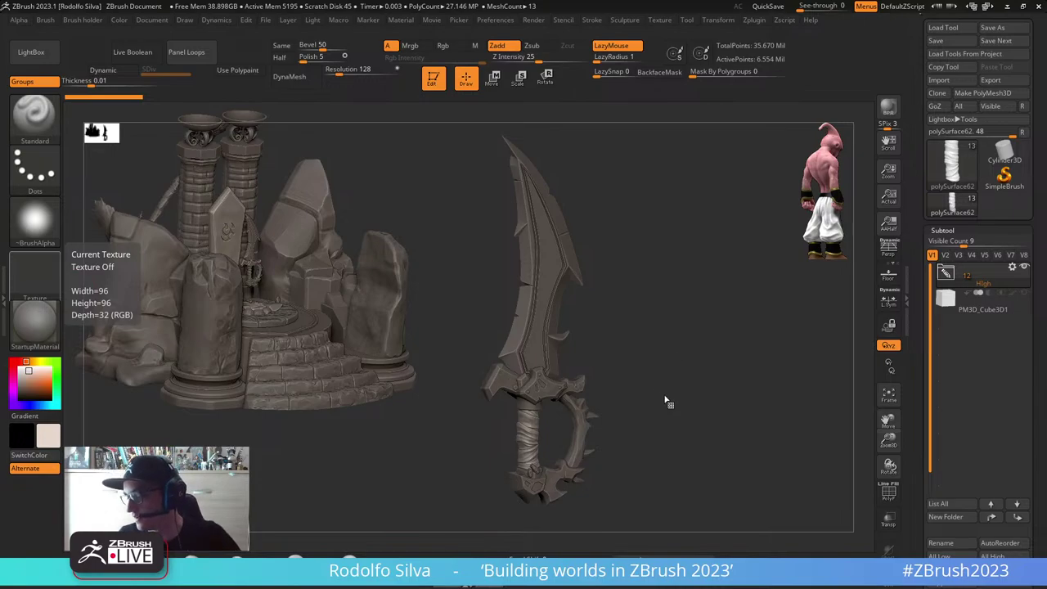
Step: Select the cube subtool beneath the sword's folder and rename it Blockout
{"action": "mouse_move", "coordinate": [685, 414]}
{"action": "left_mouse_down"}
{"action": "mouse_move", "coordinate": [688, 424]}
{"action": "mouse_move", "coordinate": [677, 419]}
{"action": "mouse_move", "coordinate": [667, 293]}
{"action": "mouse_move", "coordinate": [699, 329]}
{"action": "mouse_move", "coordinate": [692, 306]}
{"action": "mouse_move", "coordinate": [706, 299]}
{"action": "left_mouse_up"}
{"action": "left_click", "coordinate": [969, 312]}
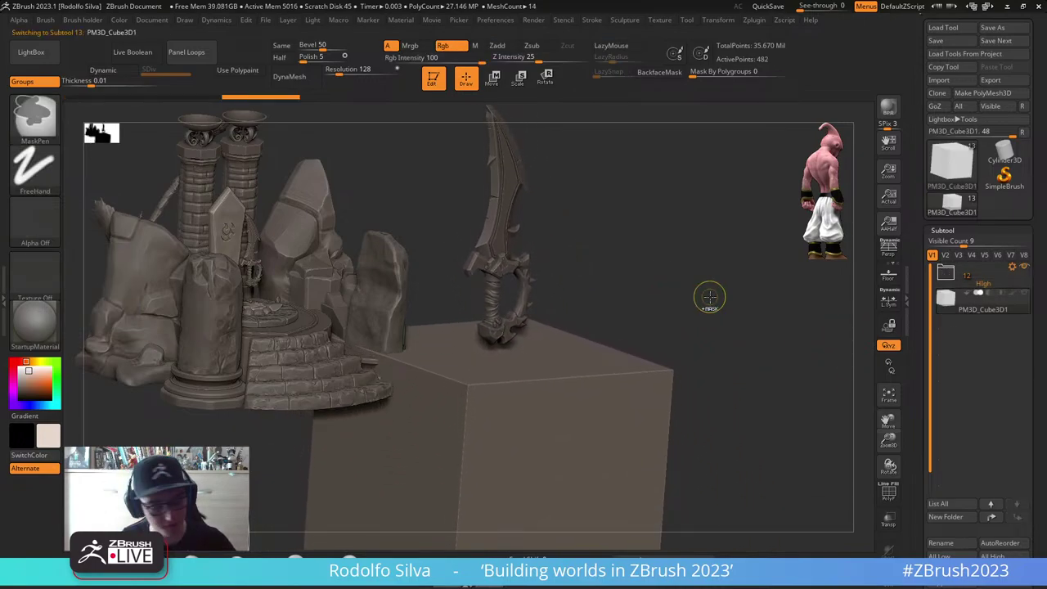
{"action": "key", "text": "ctrl+n"}
{"action": "left_click_drag", "start_coordinate": [710, 343], "coordinate": [697, 316], "text": "alt"}
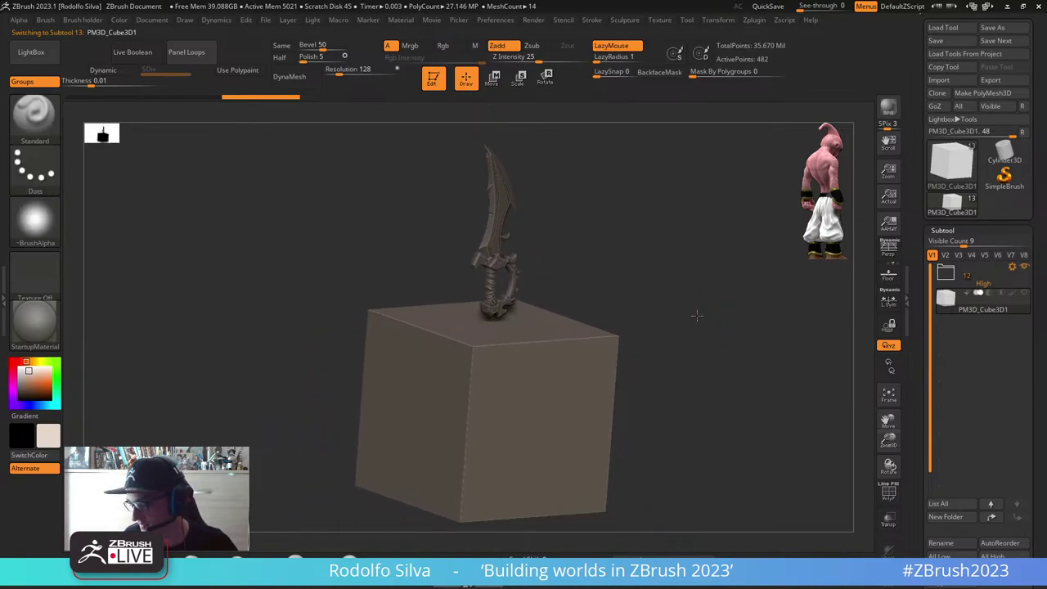
{"action": "left_click_drag", "start_coordinate": [942, 478], "coordinate": [941, 393]}
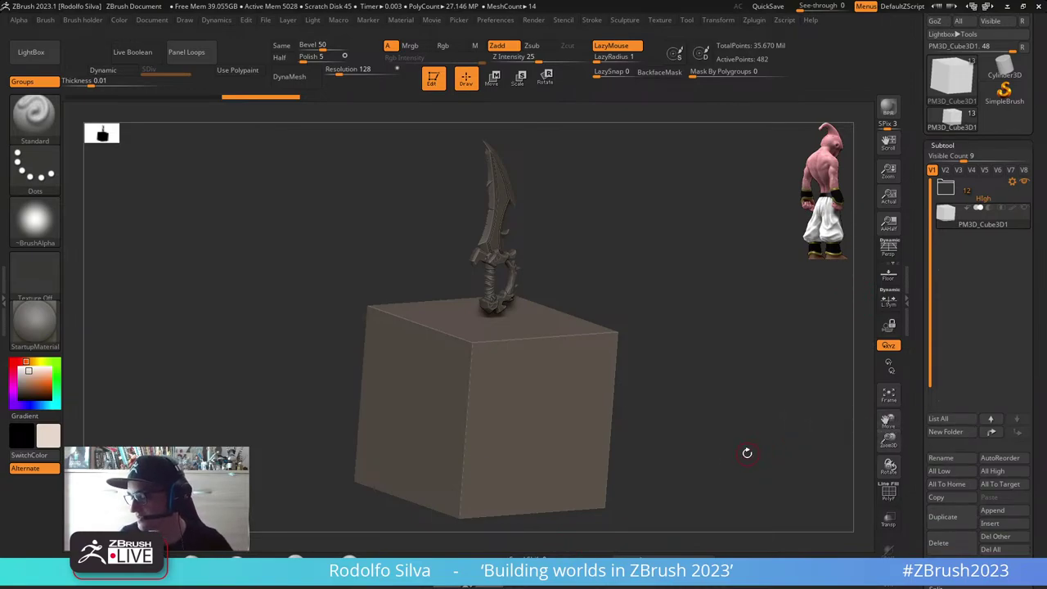
{"action": "left_click_drag", "start_coordinate": [745, 453], "coordinate": [907, 409]}
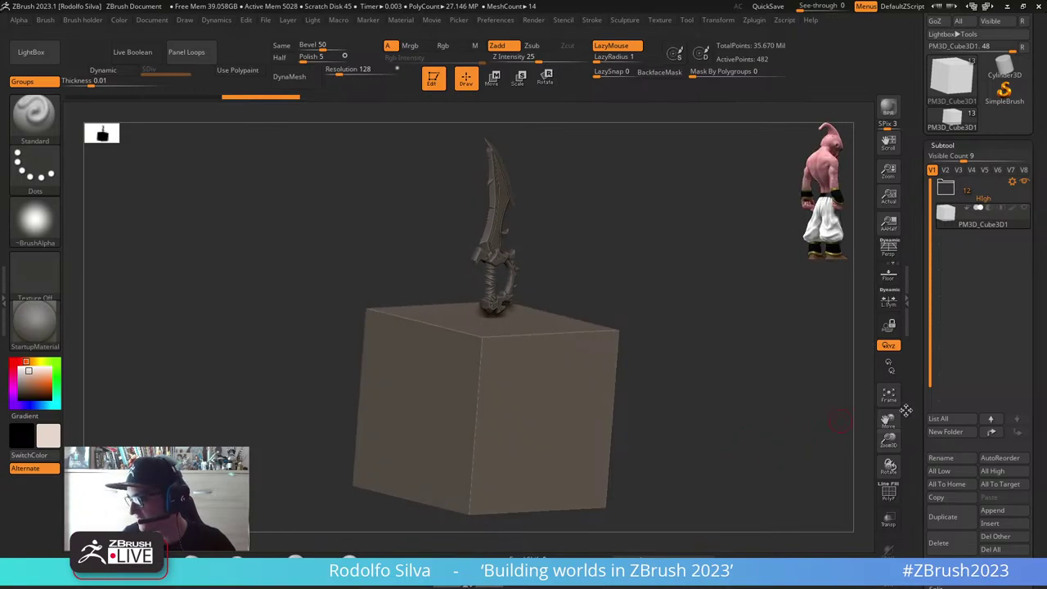
{"action": "left_click", "coordinate": [940, 458]}
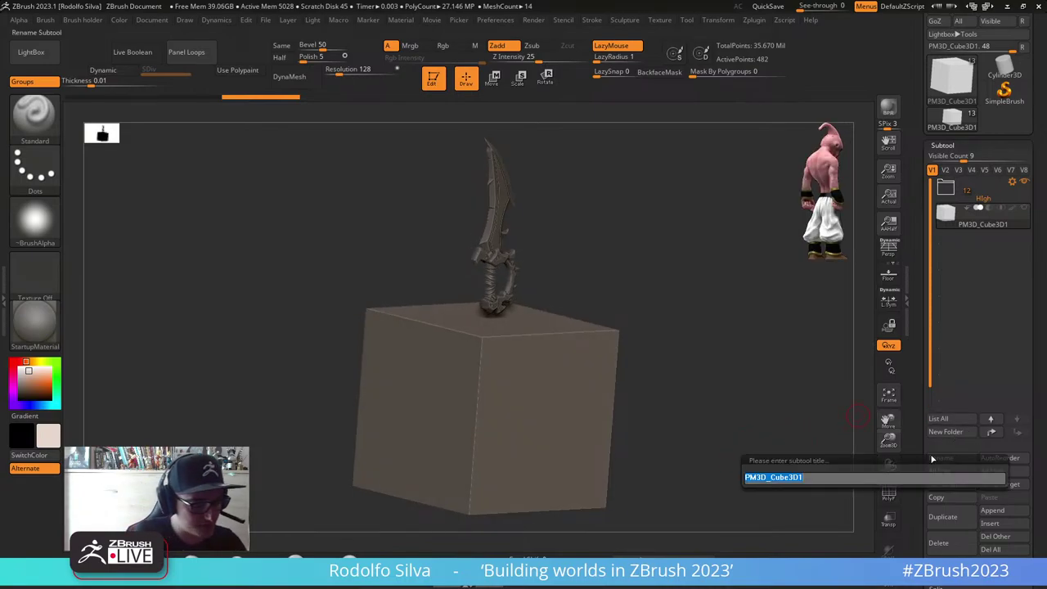
{"action": "type", "text": "Blockout"}
{"action": "key", "text": "Return"}
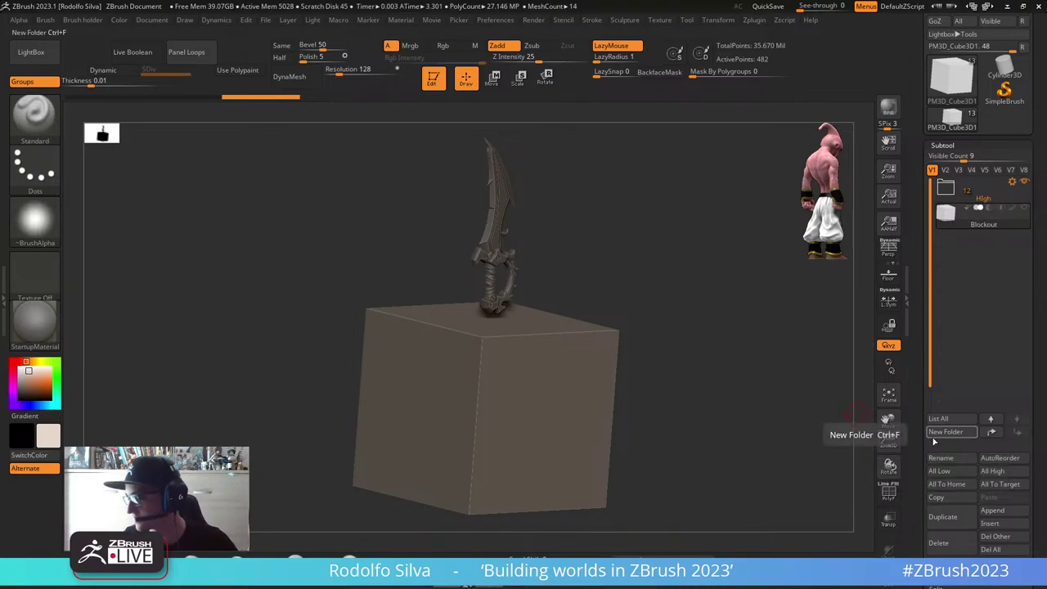
{"action": "left_click_drag", "start_coordinate": [727, 307], "coordinate": [541, 431]}
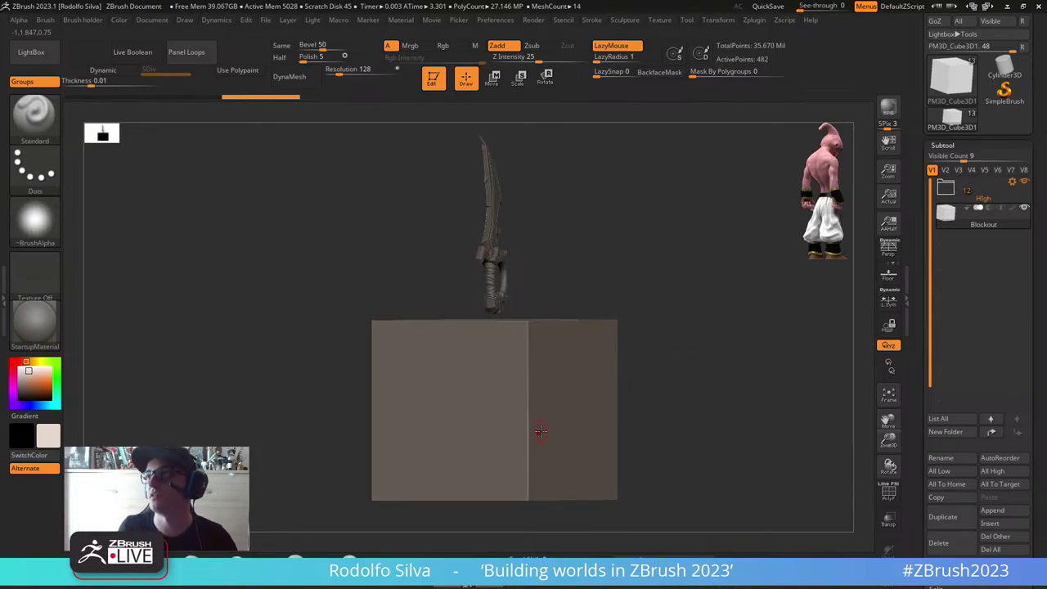
{"action": "left_click_drag", "start_coordinate": [690, 414], "coordinate": [643, 355]}
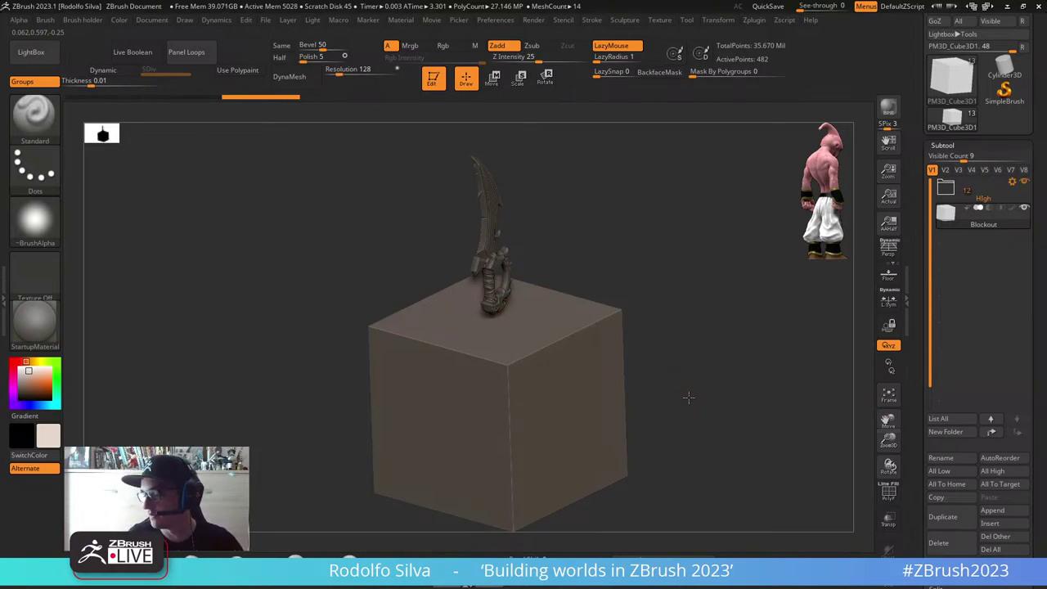
{"action": "left_click_drag", "start_coordinate": [688, 398], "coordinate": [663, 414]}
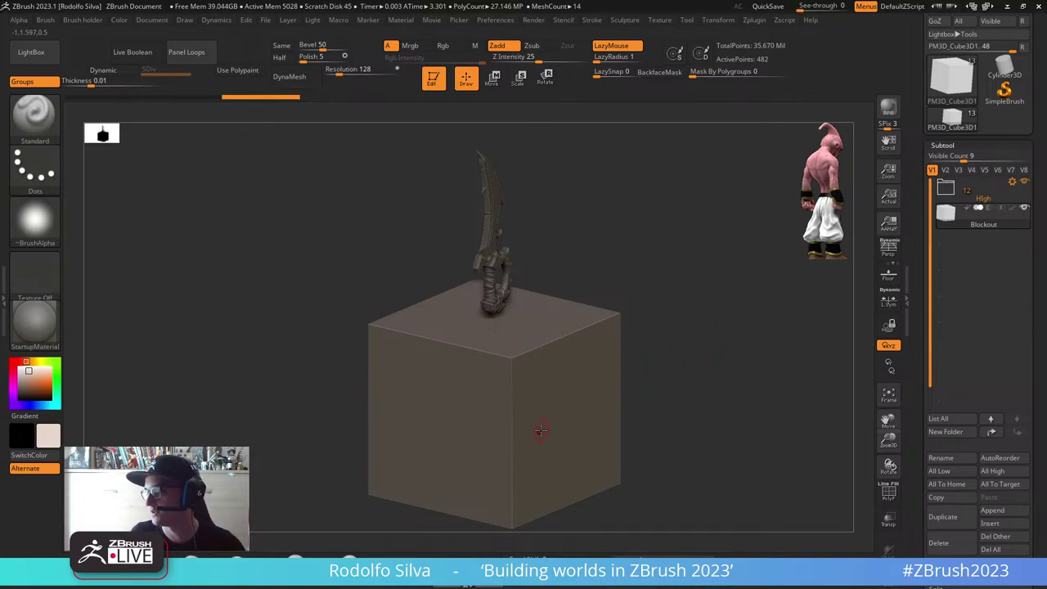
{"action": "left_click_drag", "start_coordinate": [690, 406], "coordinate": [690, 414]}
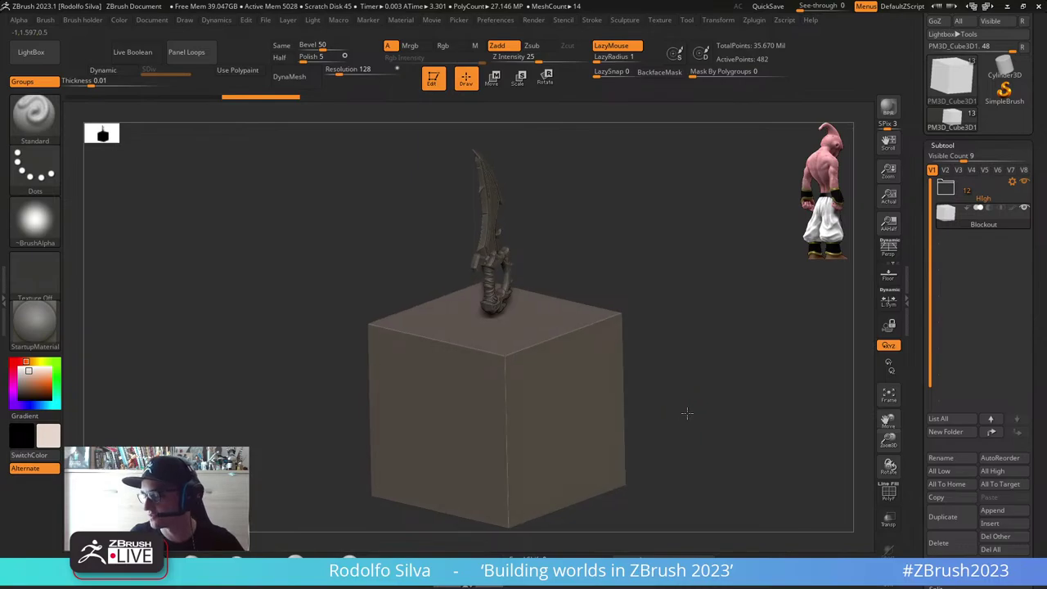
Step: Display the polyframe wireframe on the Blockout cube
{"action": "key", "text": "w"}
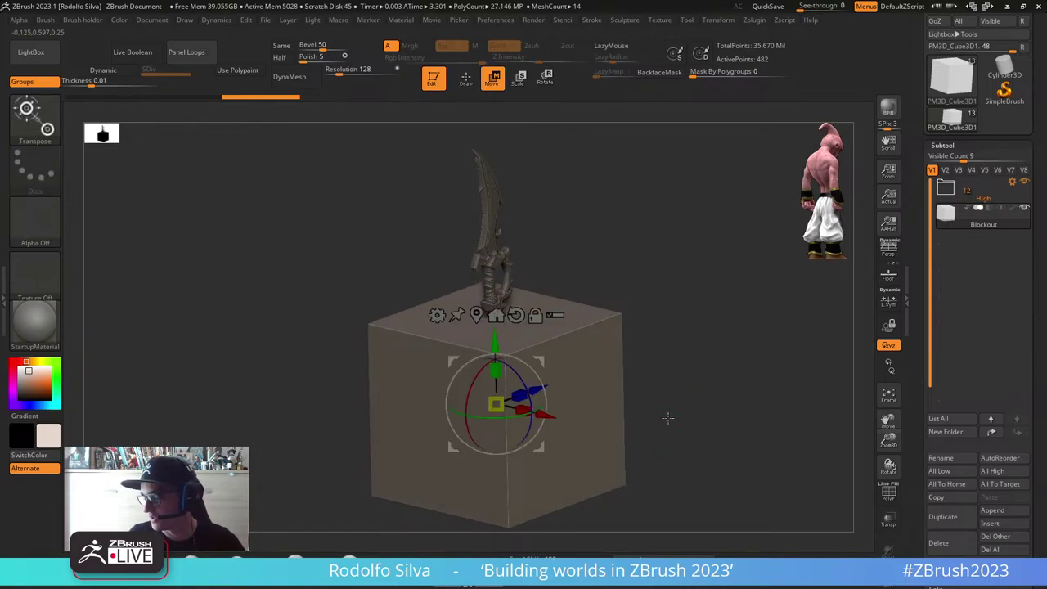
{"action": "key", "text": "g"}
{"action": "key", "text": "Escape"}
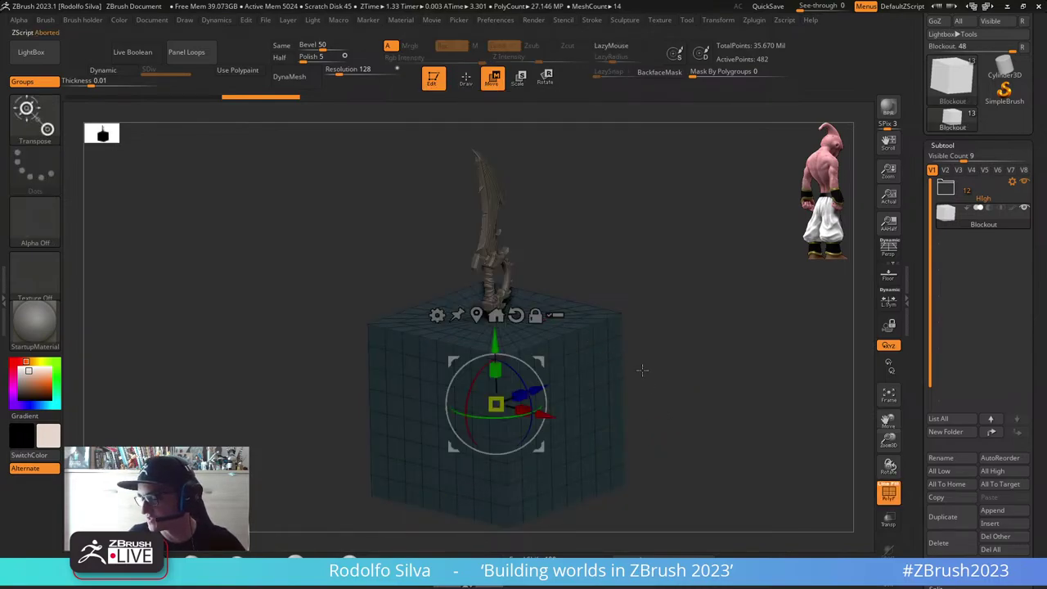
{"action": "left_click_drag", "start_coordinate": [654, 395], "coordinate": [666, 411]}
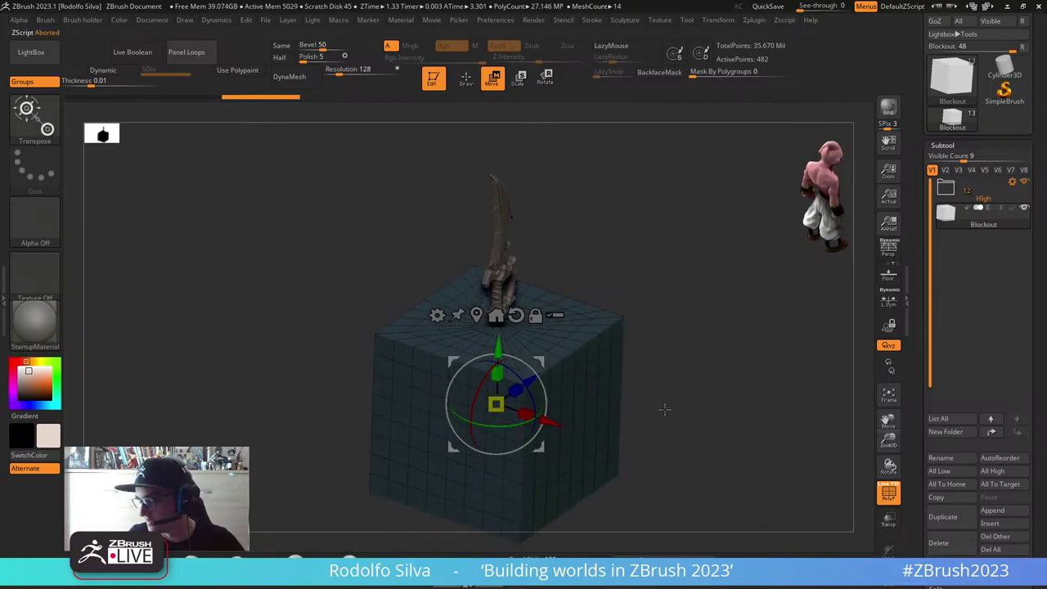
Step: Replace the Blockout mesh with a PolyCube primitive, scale it up uniformly to roughly the former cube's size, and hide the polyframe
{"action": "key", "text": "q"}
{"action": "key", "text": "w"}
{"action": "left_click", "coordinate": [448, 315]}
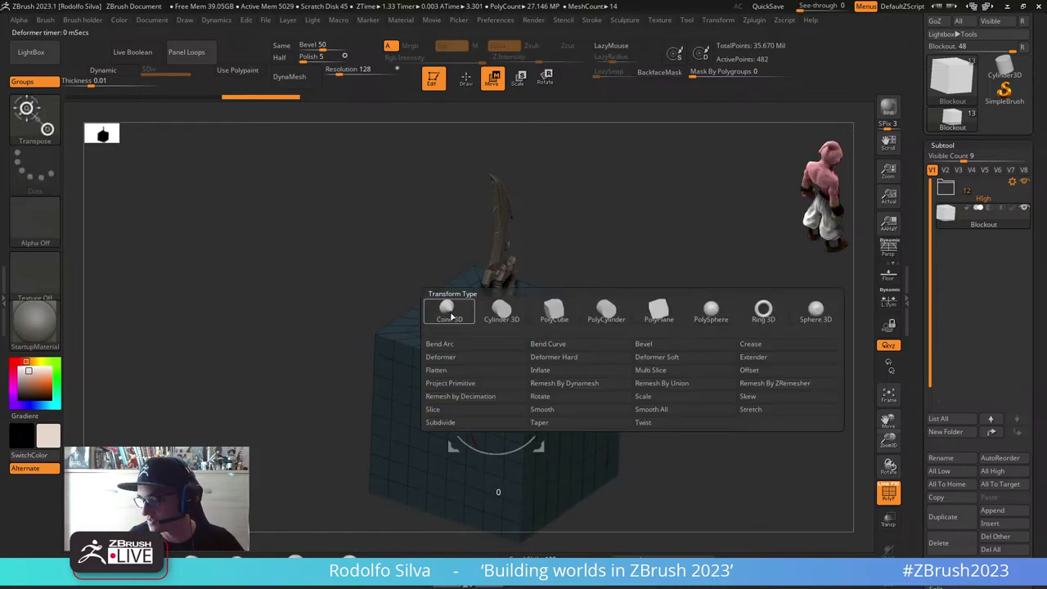
{"action": "left_click", "coordinate": [560, 315]}
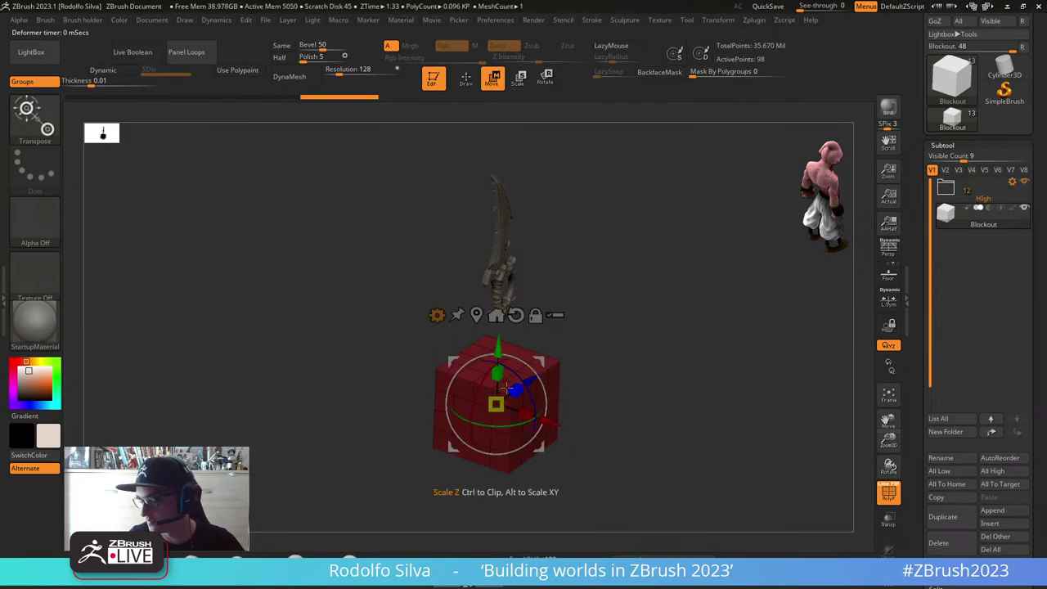
{"action": "left_click_drag", "start_coordinate": [496, 403], "coordinate": [554, 373]}
{"action": "key", "text": "q"}
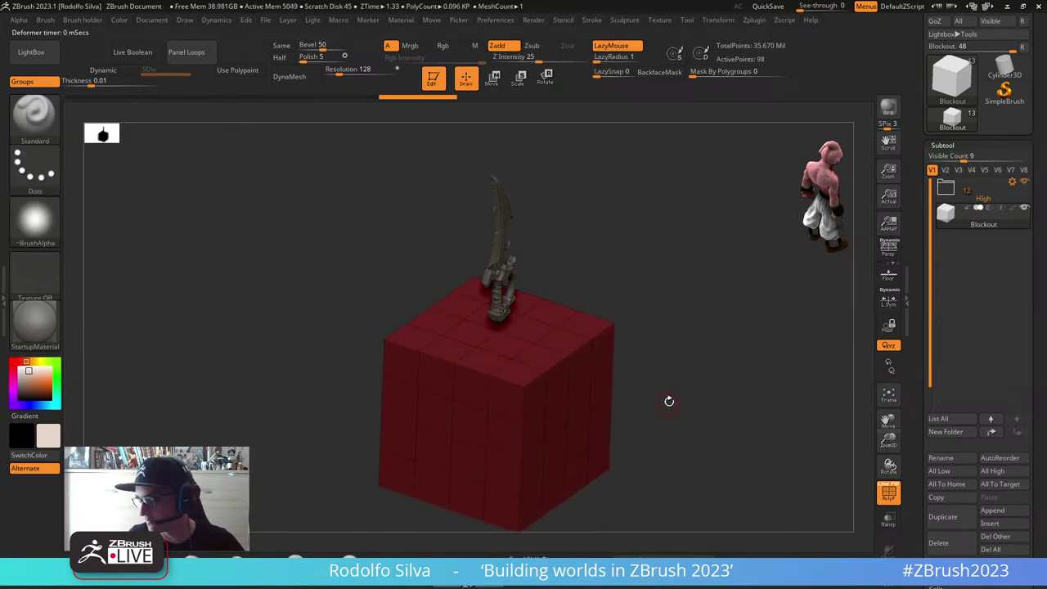
{"action": "mouse_move", "coordinate": [668, 400]}
{"action": "left_mouse_down"}
{"action": "mouse_move", "coordinate": [691, 378]}
{"action": "mouse_move", "coordinate": [674, 390]}
{"action": "left_mouse_up"}
{"action": "key", "text": "shift+f"}
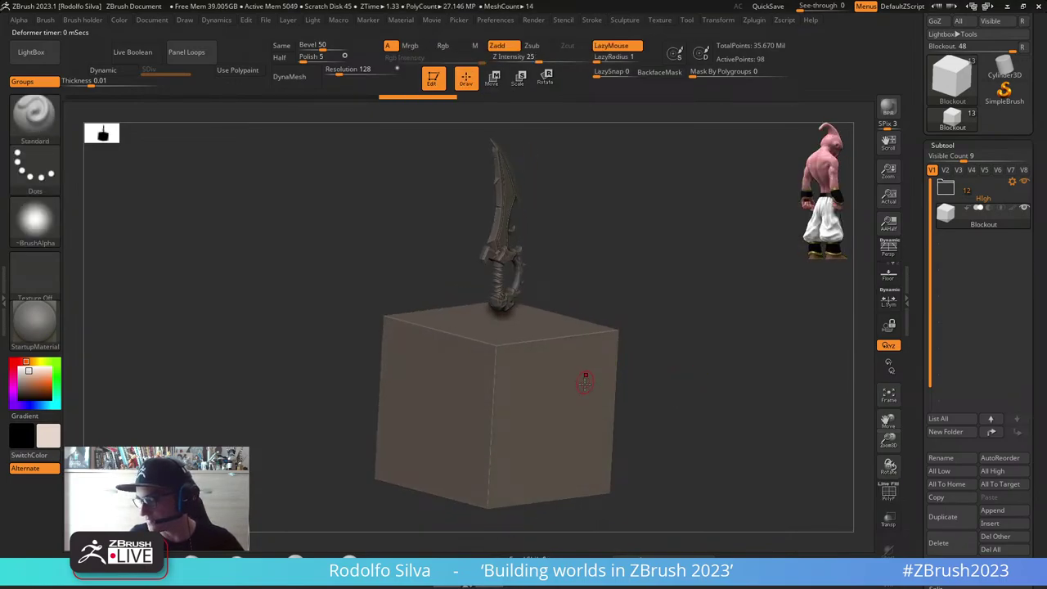
Step: Look over the available materials and the custom brushes in the BoxModeling&retopo group
{"action": "left_click", "coordinate": [35, 326]}
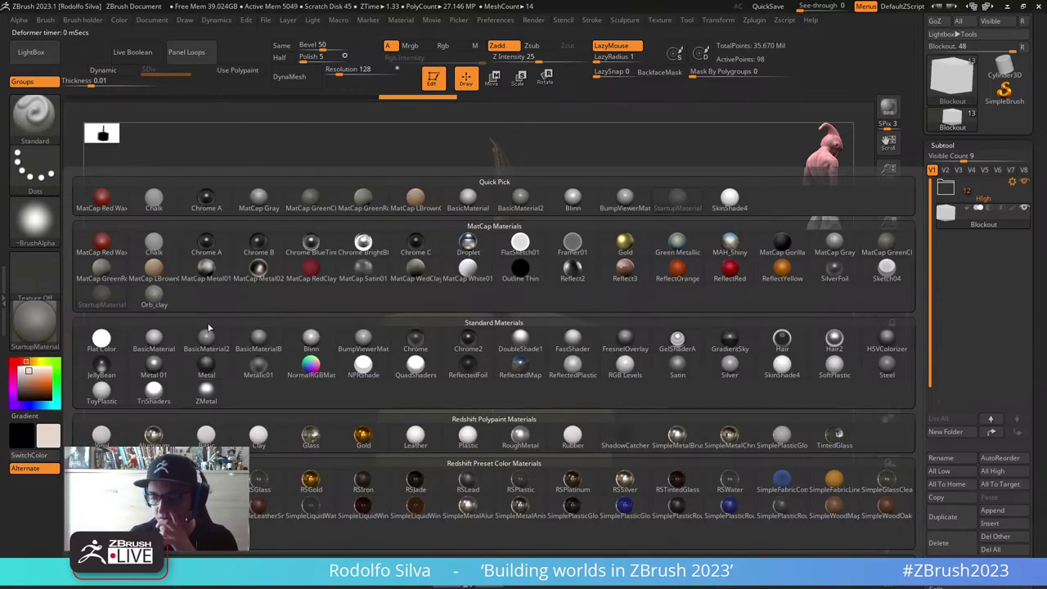
{"action": "mouse_move", "coordinate": [187, 338]}
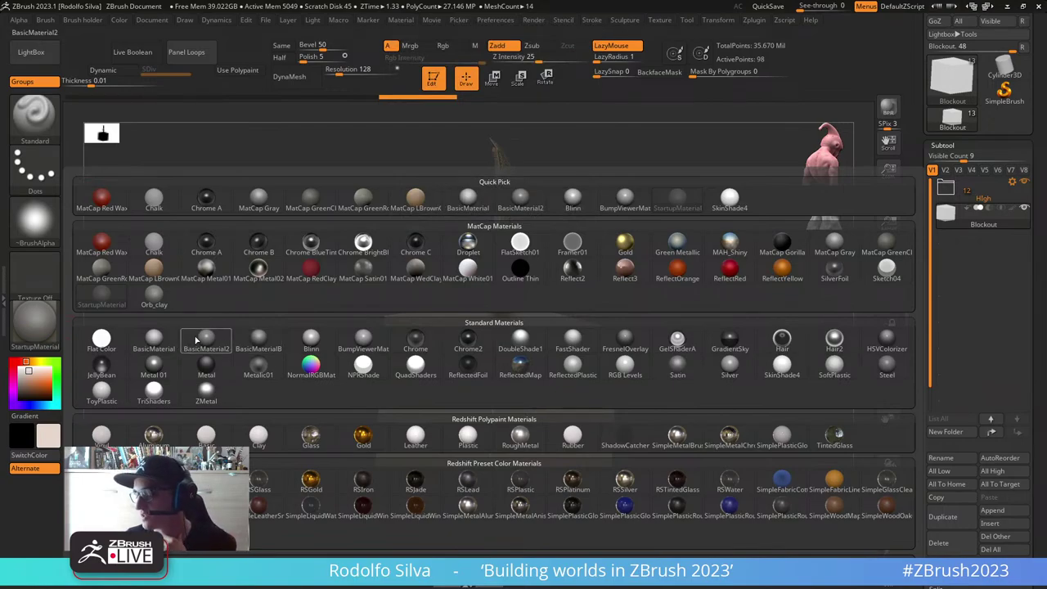
{"action": "mouse_move", "coordinate": [183, 344]}
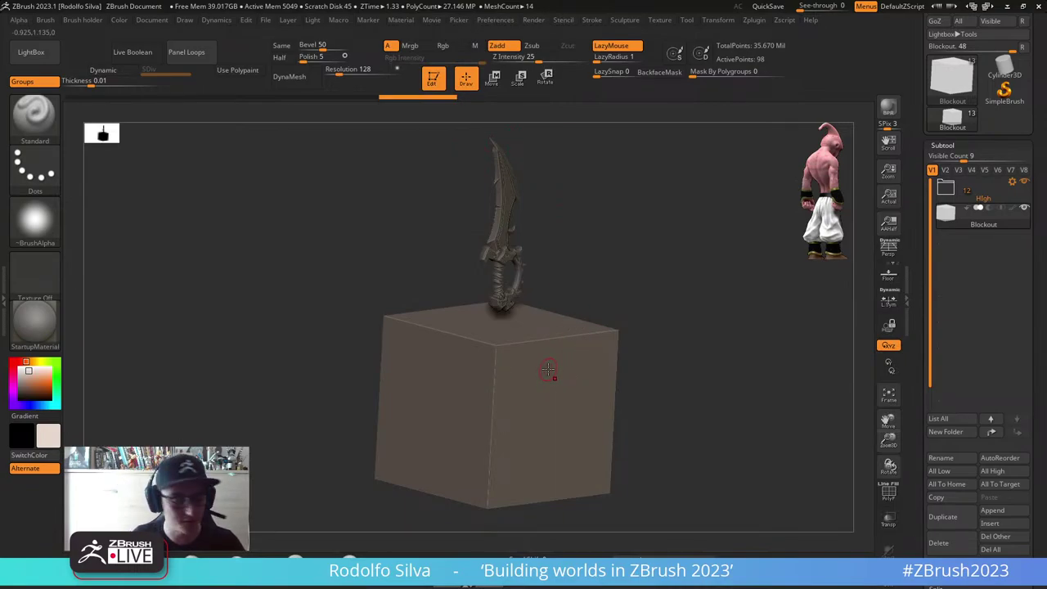
{"action": "key", "text": "ctrl+space"}
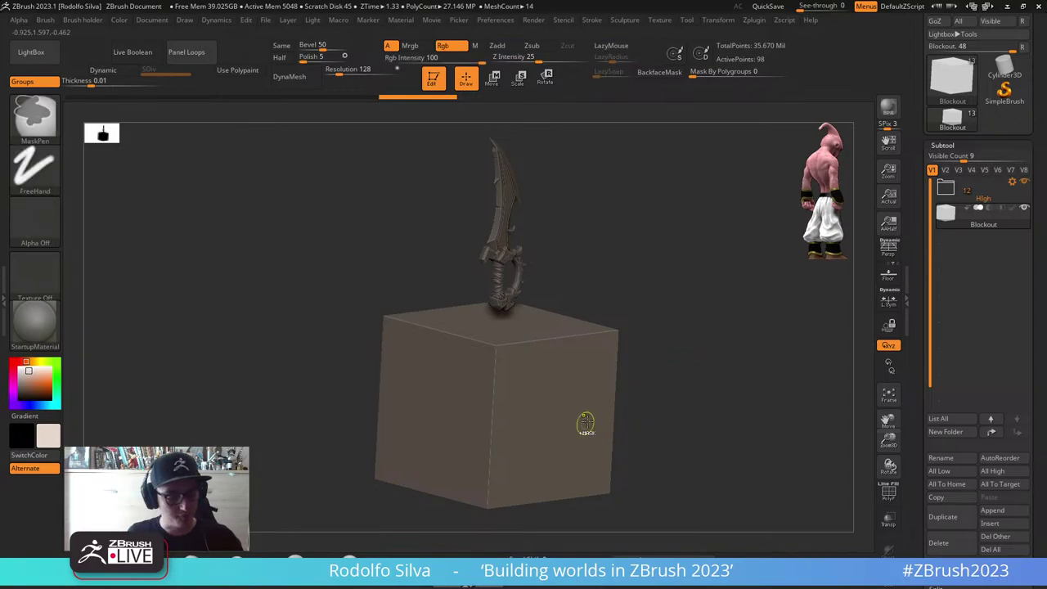
{"action": "key", "text": "ctrl+2"}
{"action": "key", "text": "ctrl+1"}
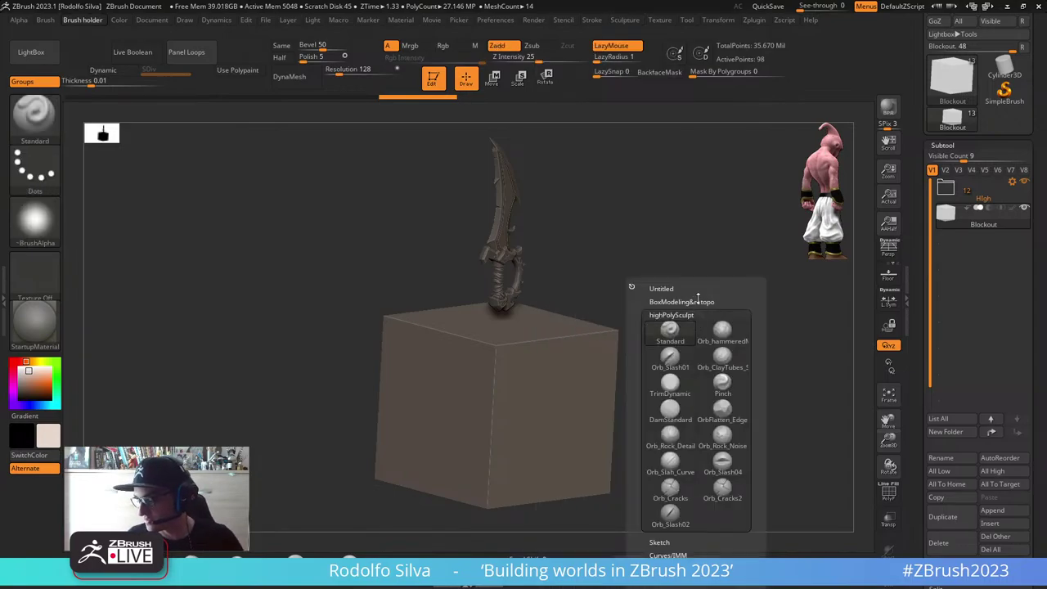
{"action": "left_click", "coordinate": [698, 301]}
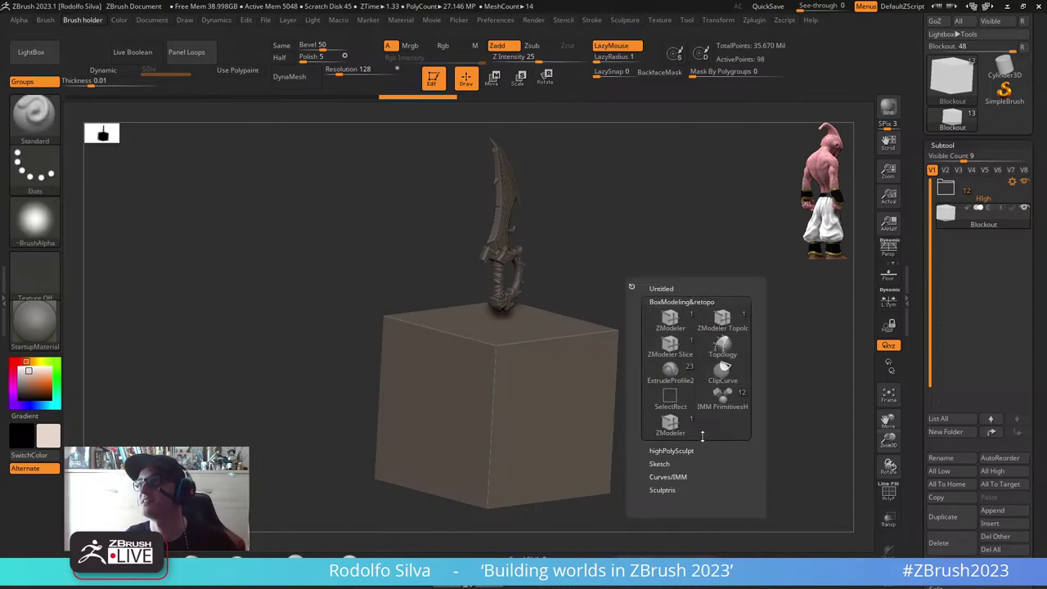
{"action": "right_click_drag", "start_coordinate": [625, 396], "coordinate": [638, 428]}
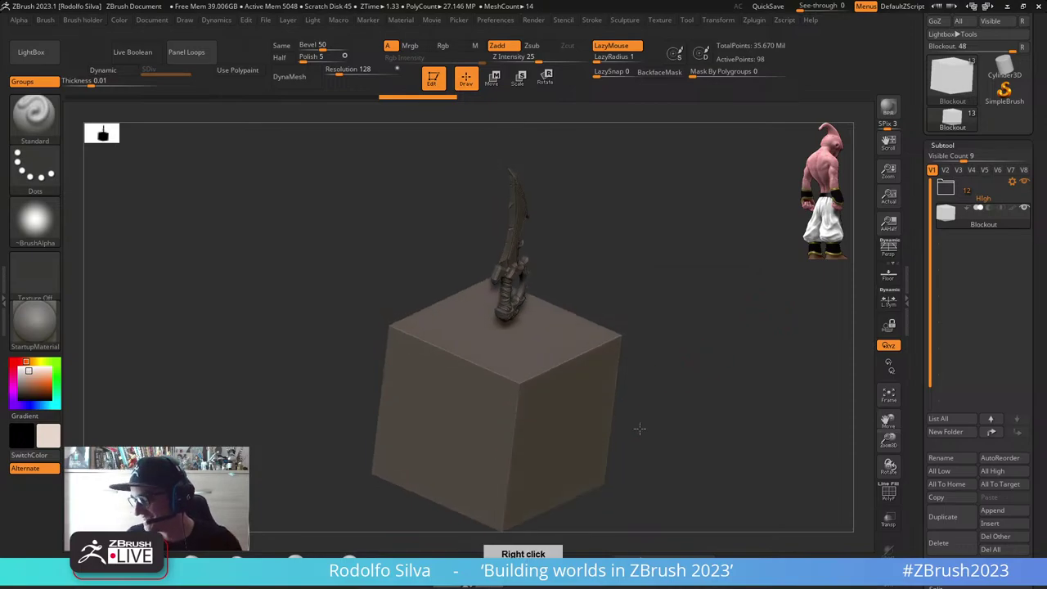
Step: Activate Dynamic Subdiv on the Blockout cube
{"action": "key", "text": "shift+f"}
{"action": "key", "text": "shift+f"}
{"action": "key", "text": "d"}
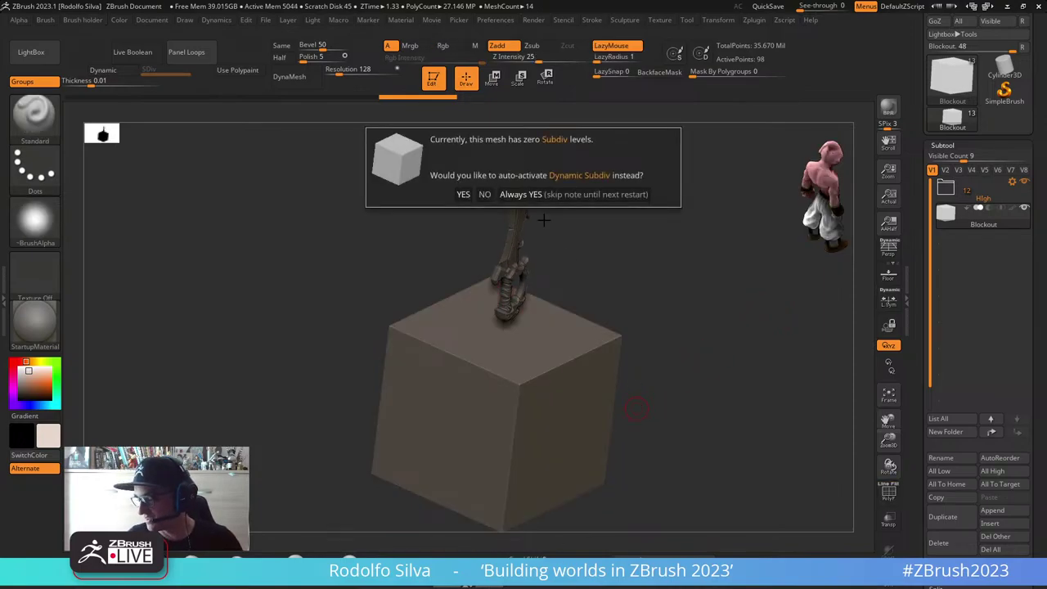
{"action": "left_click", "coordinate": [464, 195]}
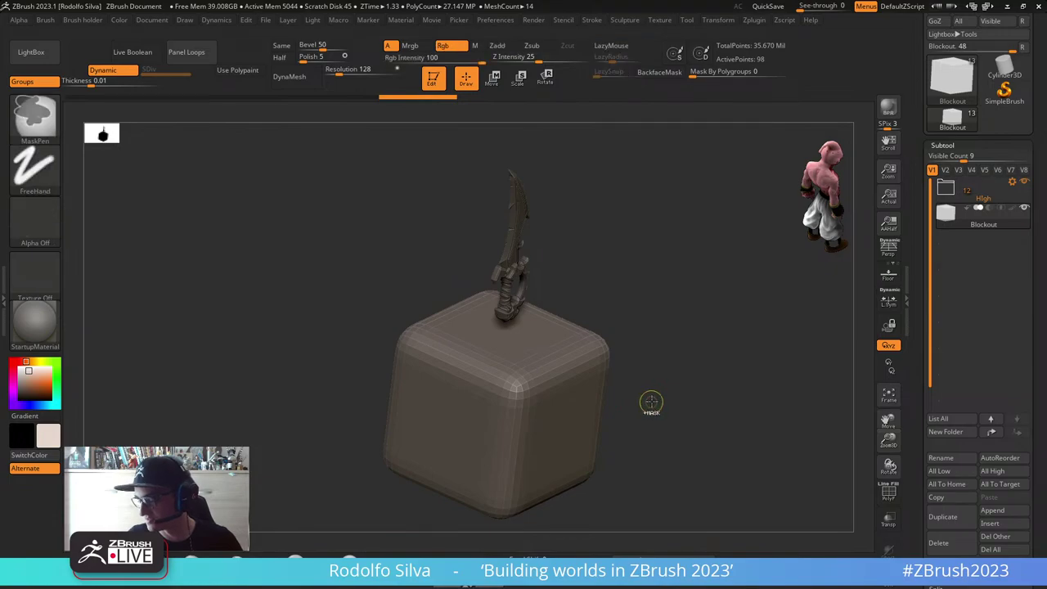
Step: Crease all edges of the dynamically subdivided Blockout cube
{"action": "key", "text": "ctrl+space"}
{"action": "left_click_drag", "start_coordinate": [696, 407], "coordinate": [665, 408]}
{"action": "left_click_drag", "start_coordinate": [680, 345], "coordinate": [691, 346]}
{"action": "left_click", "coordinate": [637, 421]}
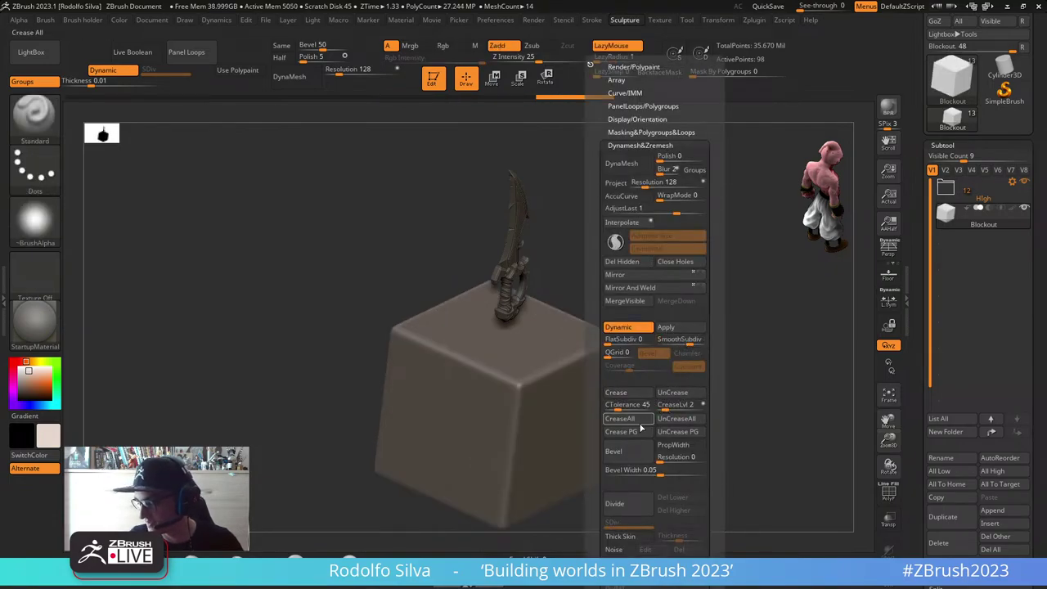
Step: Set the Blockout cube's crease level to 4
{"action": "left_click_drag", "start_coordinate": [682, 399], "coordinate": [673, 378]}
{"action": "key", "text": "shift+g"}
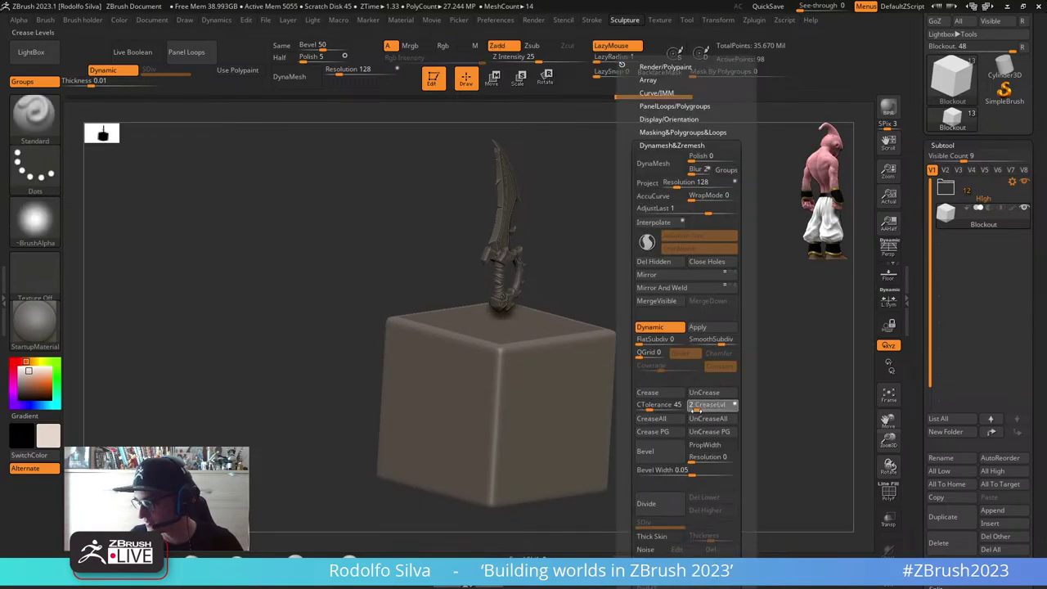
{"action": "left_click_drag", "start_coordinate": [697, 409], "coordinate": [704, 407]}
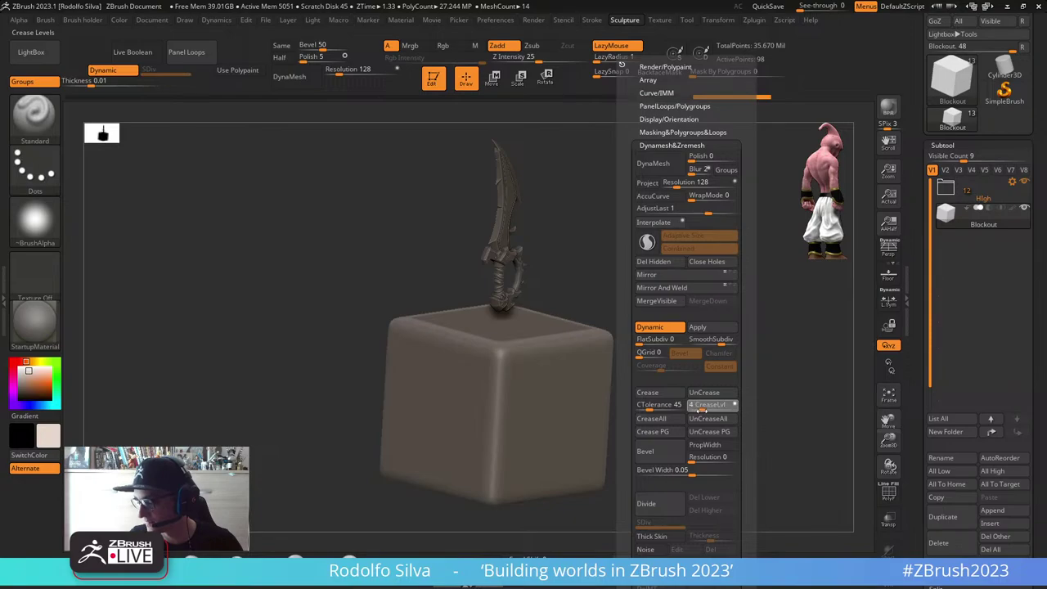
{"action": "mouse_move", "coordinate": [641, 411]}
{"action": "left_mouse_down"}
{"action": "mouse_move", "coordinate": [662, 390]}
{"action": "mouse_move", "coordinate": [632, 395]}
{"action": "left_mouse_up"}
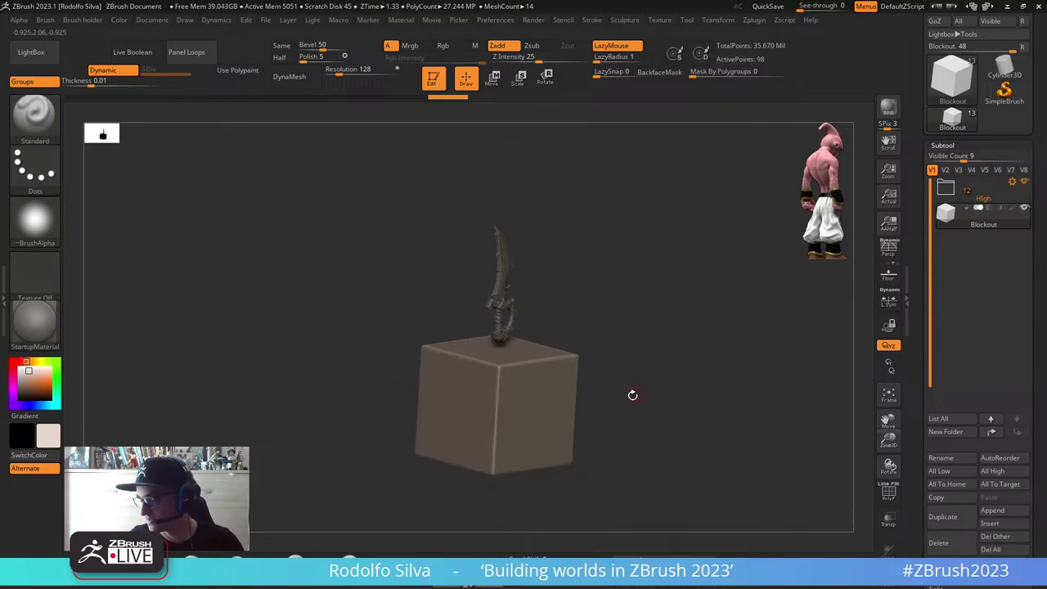
Step: Replace the Blockout cube with a Cylinder 3D primitive and rotate it 90 degrees so it stands upright beneath the sword
{"action": "key", "text": "w"}
{"action": "left_click", "coordinate": [437, 314]}
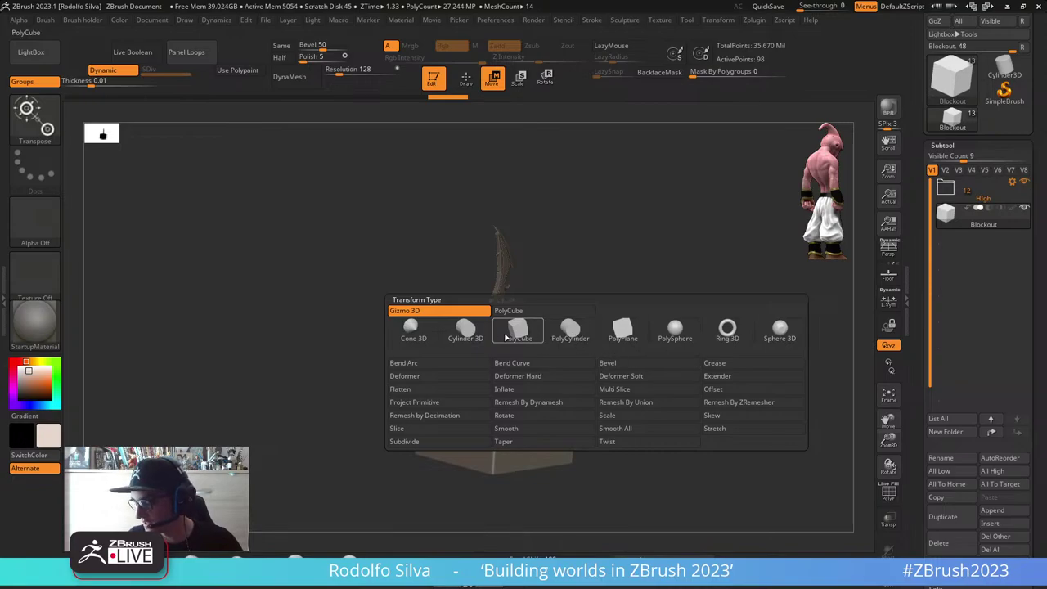
{"action": "left_click", "coordinate": [465, 330]}
{"action": "key", "text": "w"}
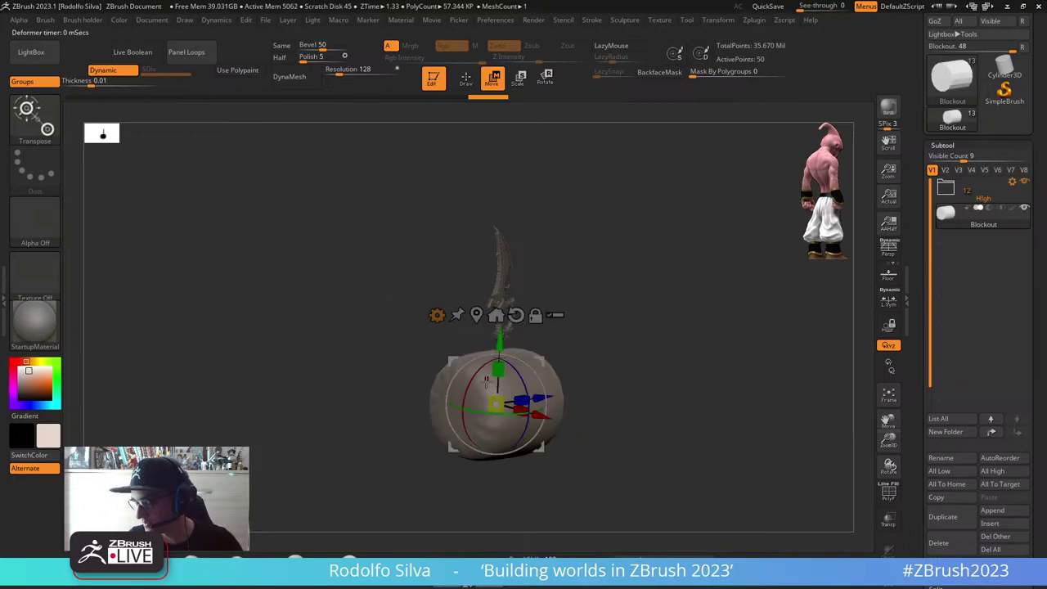
{"action": "left_click_drag", "start_coordinate": [470, 378], "coordinate": [642, 305], "text": "shift"}
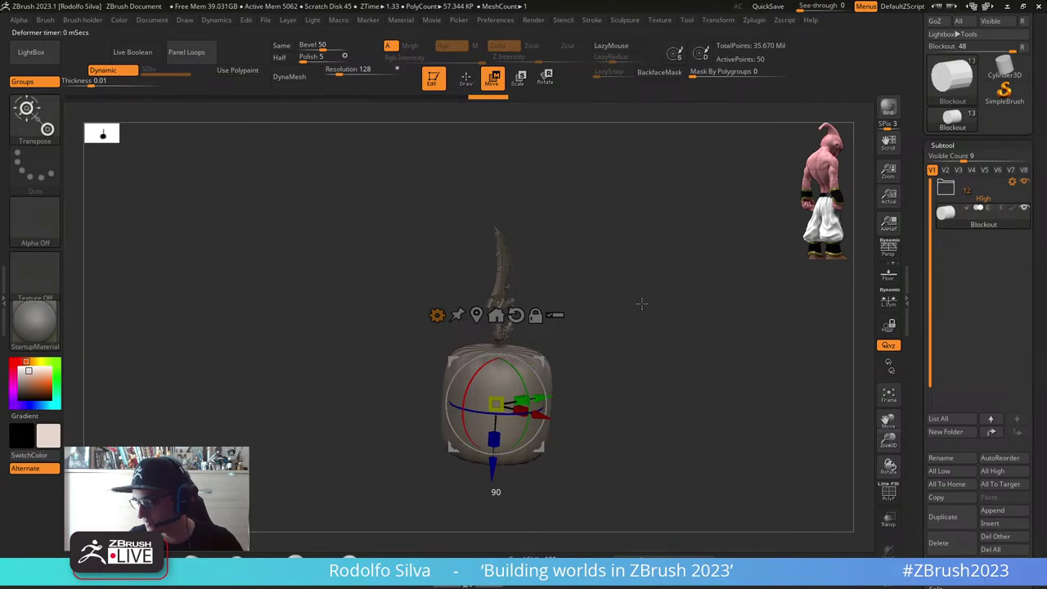
Step: Crease the edges of the Blockout cylinder
{"action": "key", "text": "space"}
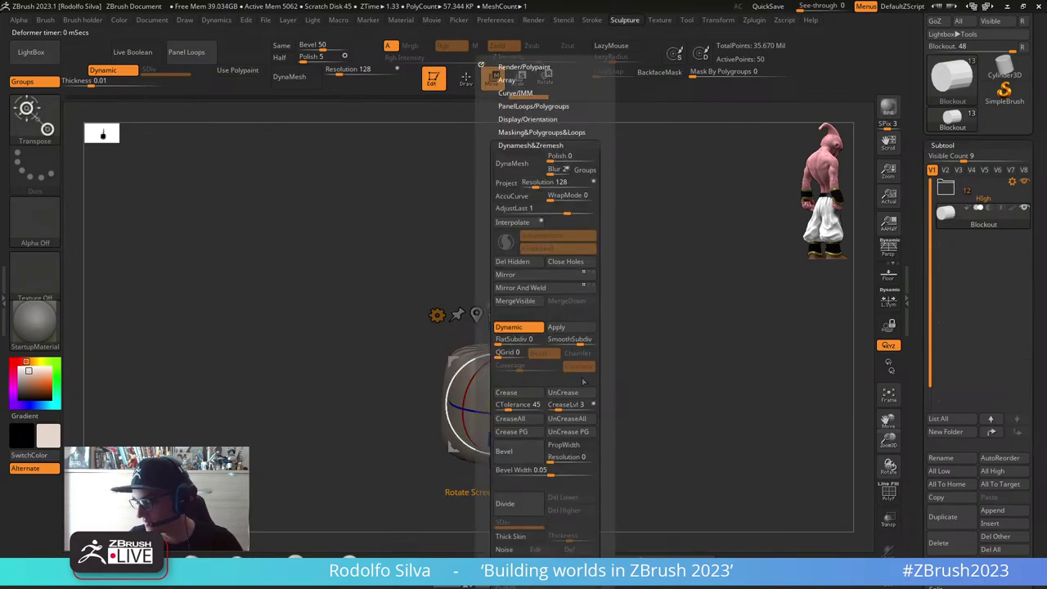
{"action": "key", "text": "space"}
{"action": "left_click", "coordinate": [532, 394]}
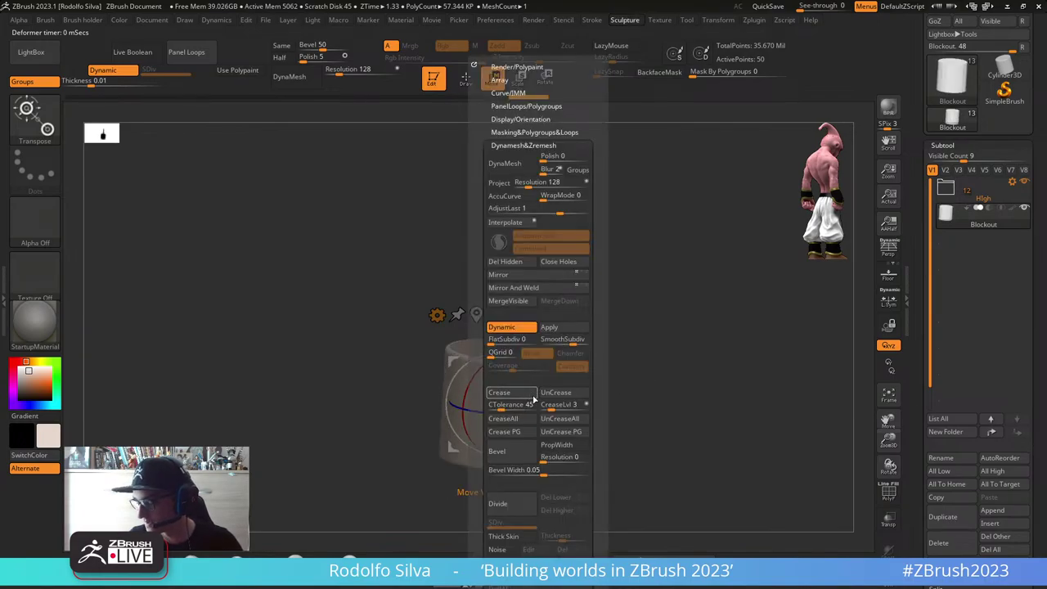
Step: Flatten the cylinder along its height into a disc and raise it to just beneath the sword
{"action": "left_click_drag", "start_coordinate": [494, 440], "coordinate": [494, 426]}
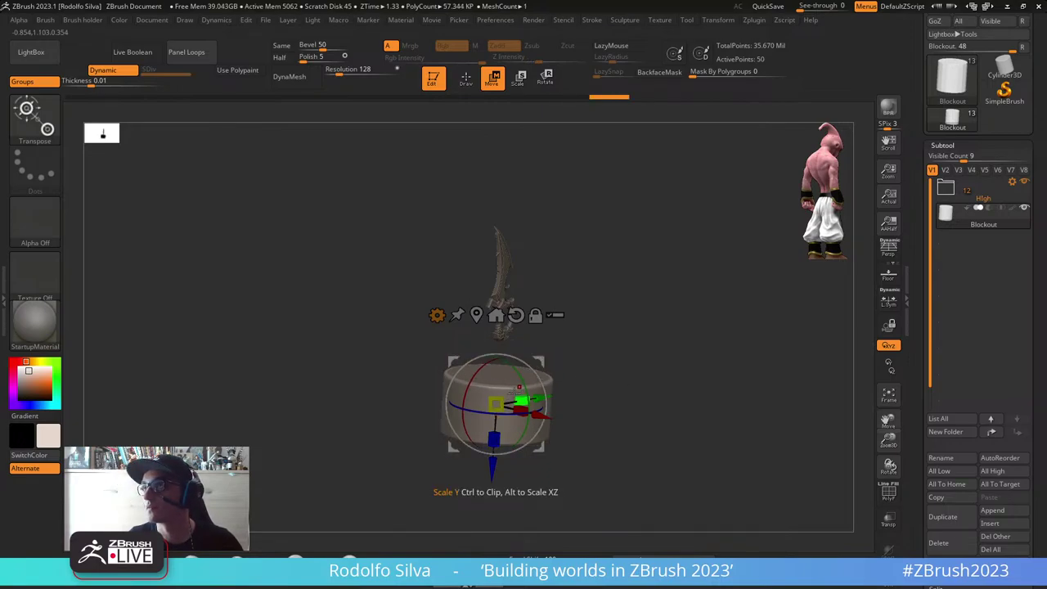
{"action": "left_click_drag", "start_coordinate": [493, 468], "coordinate": [501, 376]}
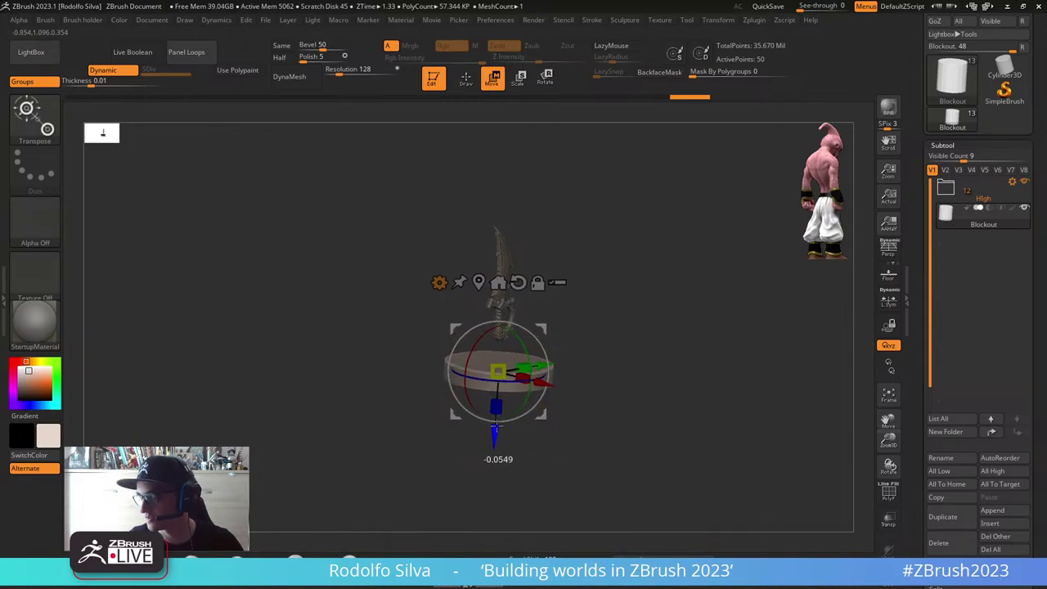
Step: Duplicate the flattened disc downward and clear the resulting mask
{"action": "mouse_move", "coordinate": [496, 439]}
{"action": "left_mouse_down"}
{"action": "mouse_move", "coordinate": [500, 414]}
{"action": "mouse_move", "coordinate": [497, 437]}
{"action": "left_mouse_up"}
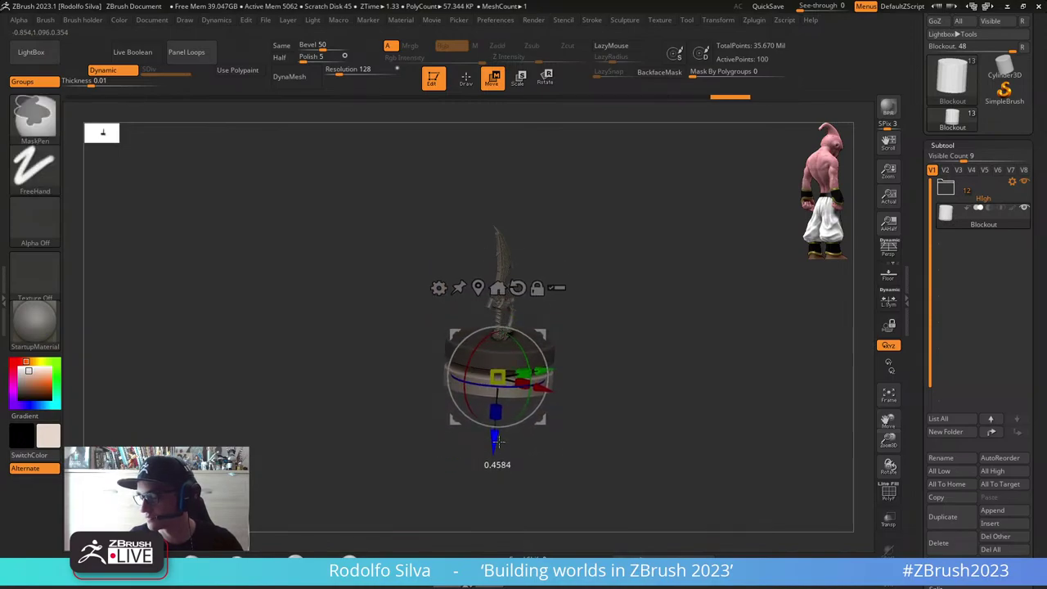
{"action": "right_click", "coordinate": [598, 373], "text": "ctrl"}
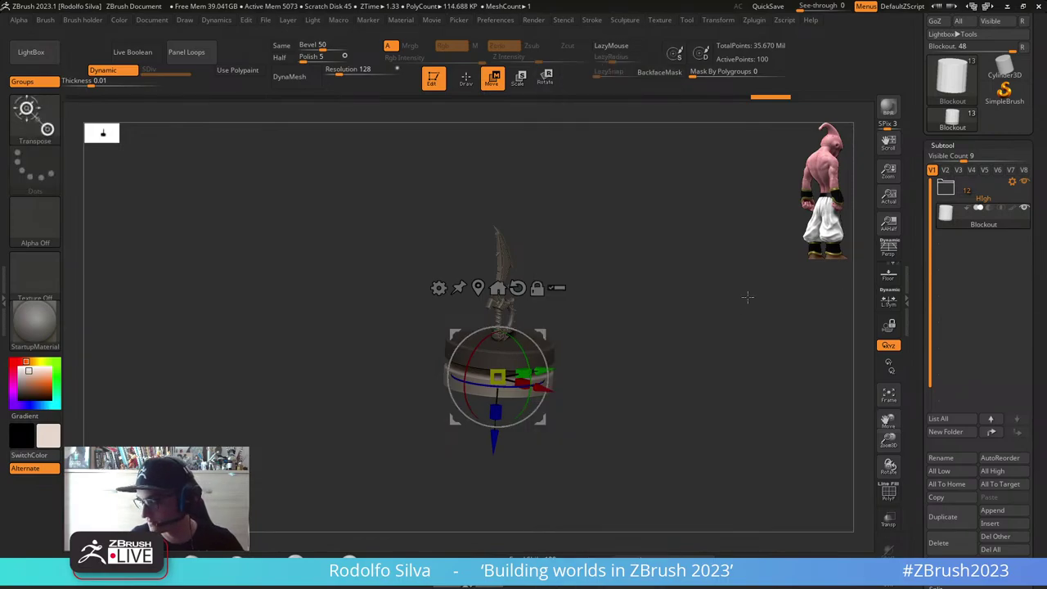
{"action": "left_click_drag", "start_coordinate": [743, 299], "coordinate": [641, 338], "text": "ctrl"}
{"action": "key", "text": "q"}
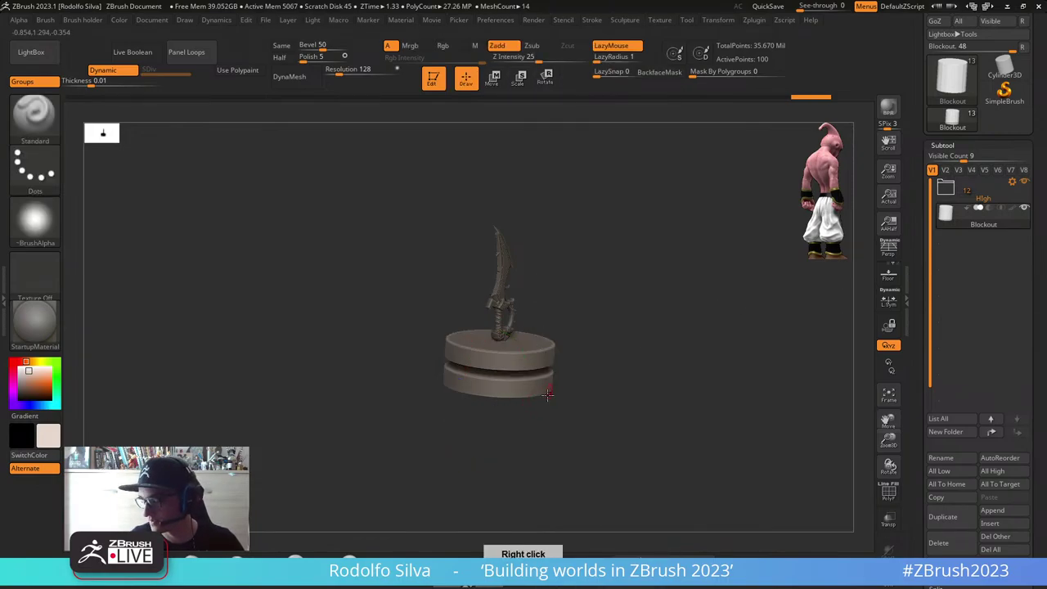
Step: Mask the upper disc to isolate the lower one, and reset the gizmo to the lower disc's centre
{"action": "mouse_move", "coordinate": [548, 398]}
{"action": "right_mouse_down", "text": "ctrl"}
{"action": "mouse_move", "coordinate": [616, 421]}
{"action": "mouse_move", "coordinate": [554, 371]}
{"action": "right_mouse_up", "text": "ctrl"}
{"action": "key", "text": "w"}
{"action": "left_click", "coordinate": [549, 377], "text": "ctrl"}
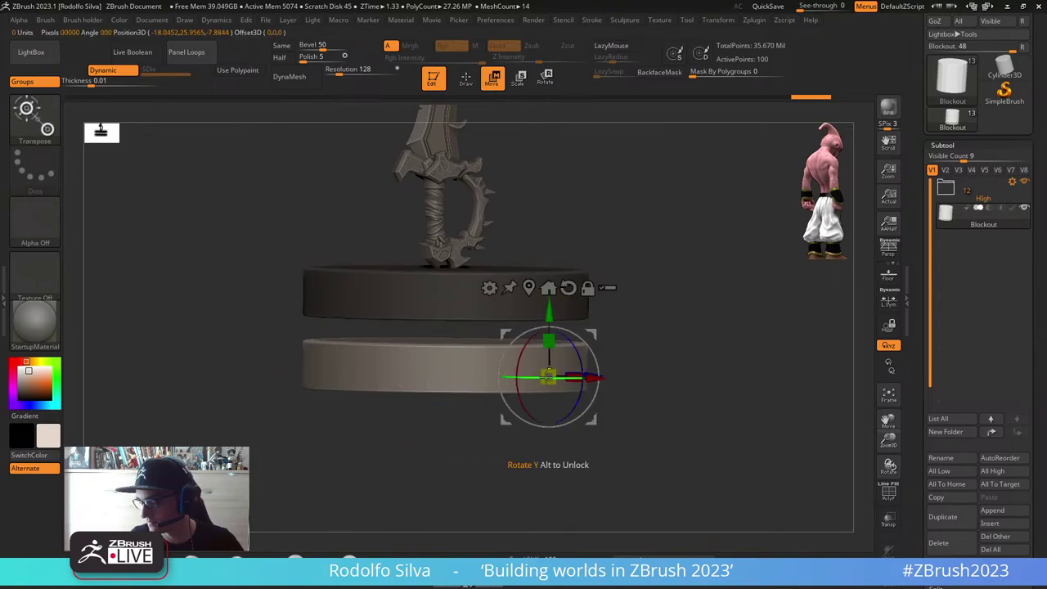
{"action": "left_click", "coordinate": [564, 288]}
{"action": "left_click", "coordinate": [530, 288], "text": "alt"}
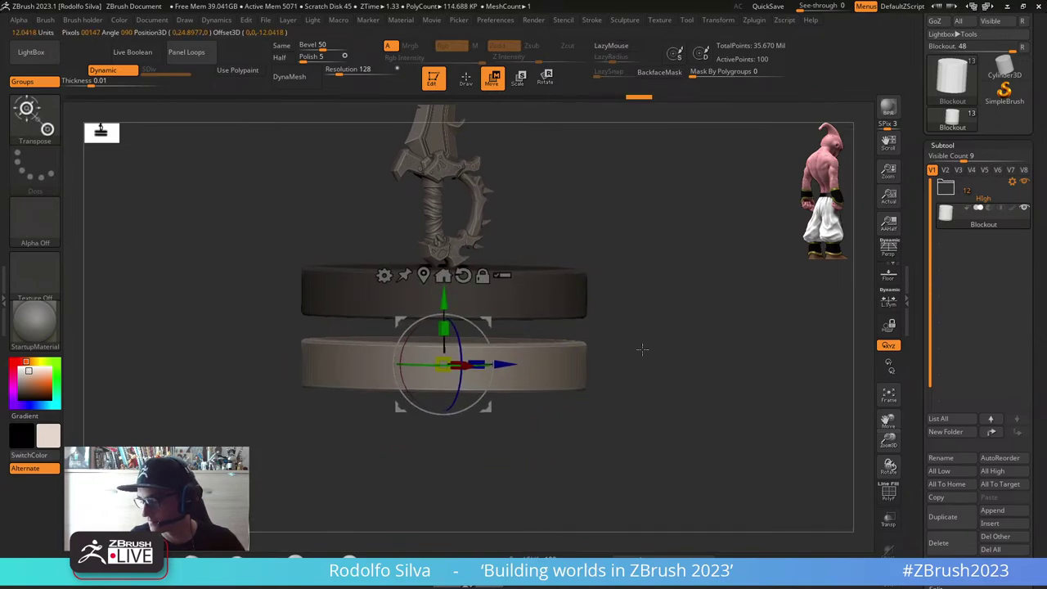
Step: Enlarge the lower disc into a wide base and raise it against the underside of the smaller disc
{"action": "right_click_drag", "start_coordinate": [643, 350], "coordinate": [687, 409], "text": "ctrl"}
{"action": "left_click_drag", "start_coordinate": [446, 369], "coordinate": [453, 297]}
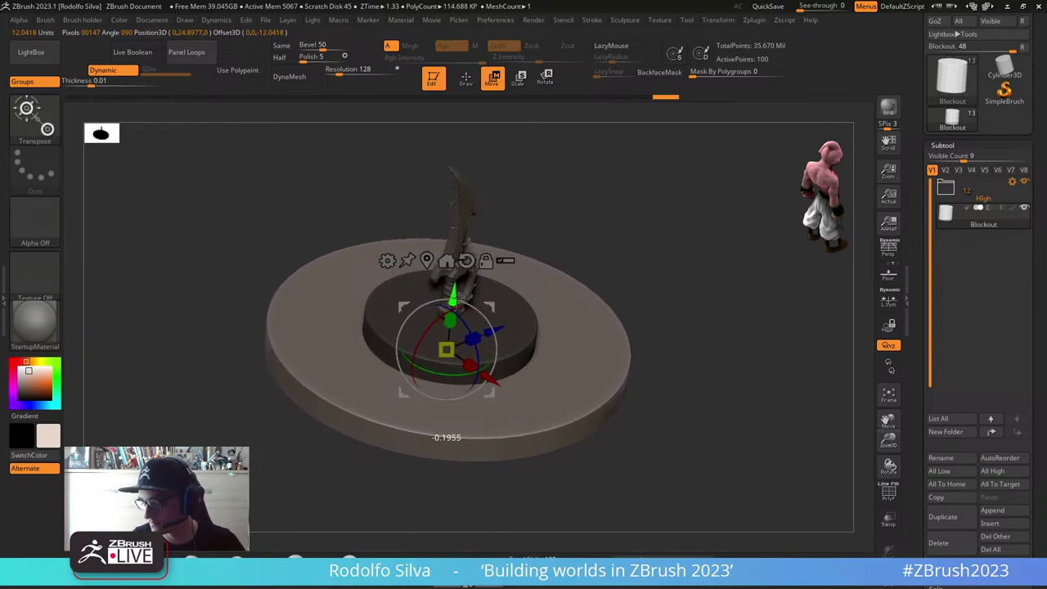
{"action": "right_click_drag", "start_coordinate": [669, 327], "coordinate": [636, 324]}
{"action": "left_click_drag", "start_coordinate": [635, 323], "coordinate": [611, 369]}
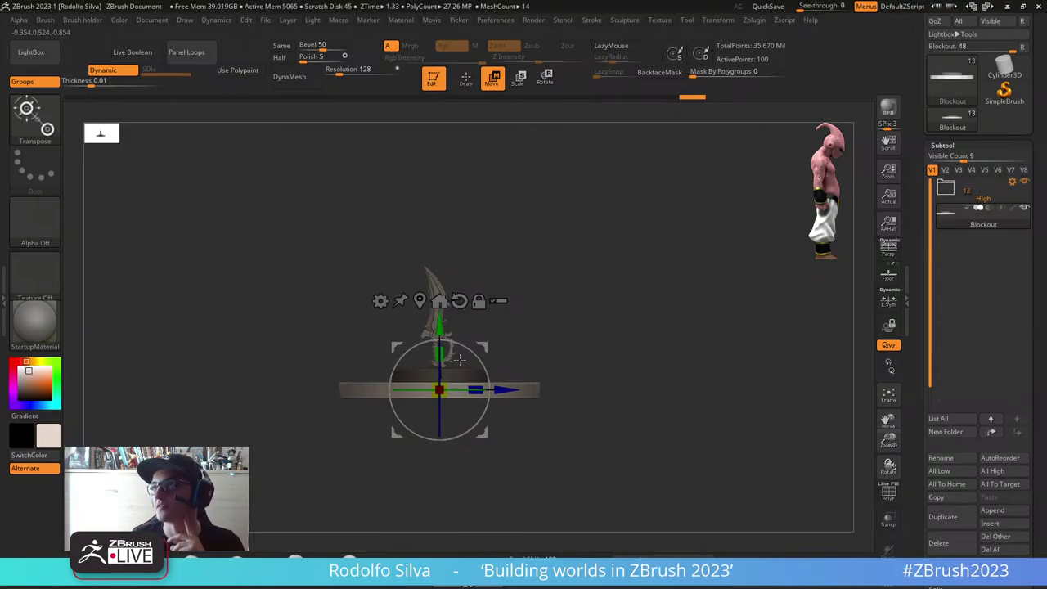
Step: Duplicate the wide disc upward, replace the copy with a Sphere 3D primitive and adjust the sphere's size
{"action": "left_click_drag", "start_coordinate": [640, 327], "coordinate": [640, 384]}
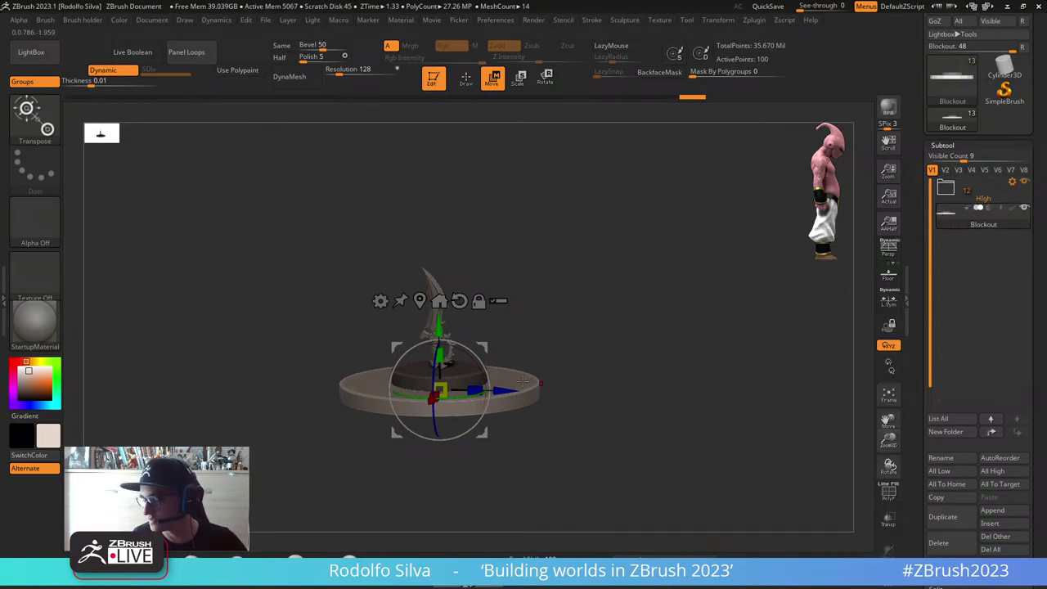
{"action": "left_click_drag", "start_coordinate": [449, 342], "coordinate": [449, 308], "text": "ctrl"}
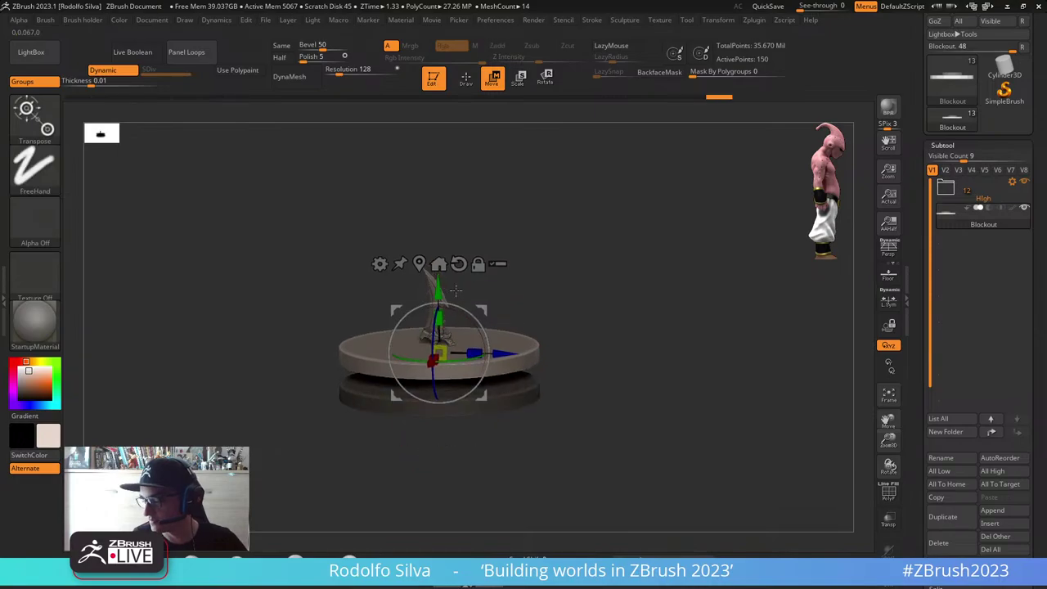
{"action": "left_click", "coordinate": [380, 263]}
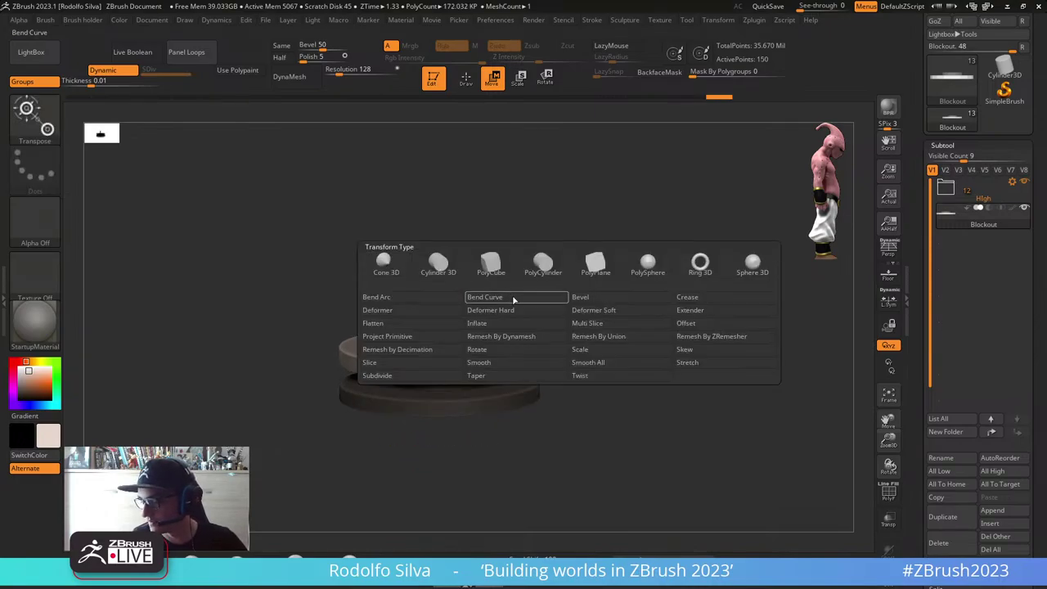
{"action": "left_click", "coordinate": [752, 268]}
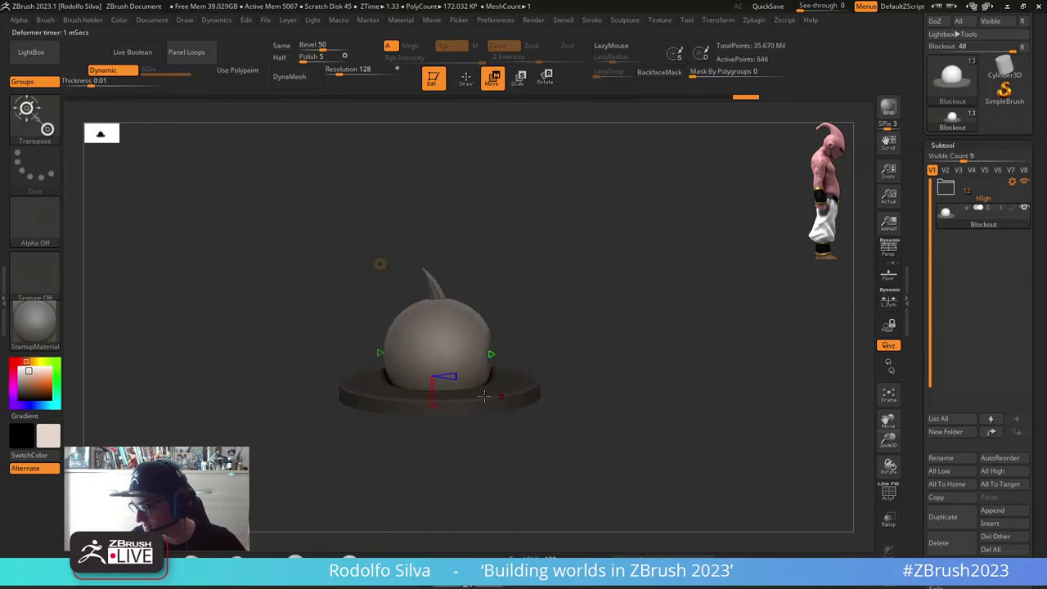
{"action": "left_click_drag", "start_coordinate": [491, 354], "coordinate": [528, 355]}
Step: Split the unmasked sphere from the discs into its own subtool and select that subtool
{"action": "key", "text": "ctrl+space"}
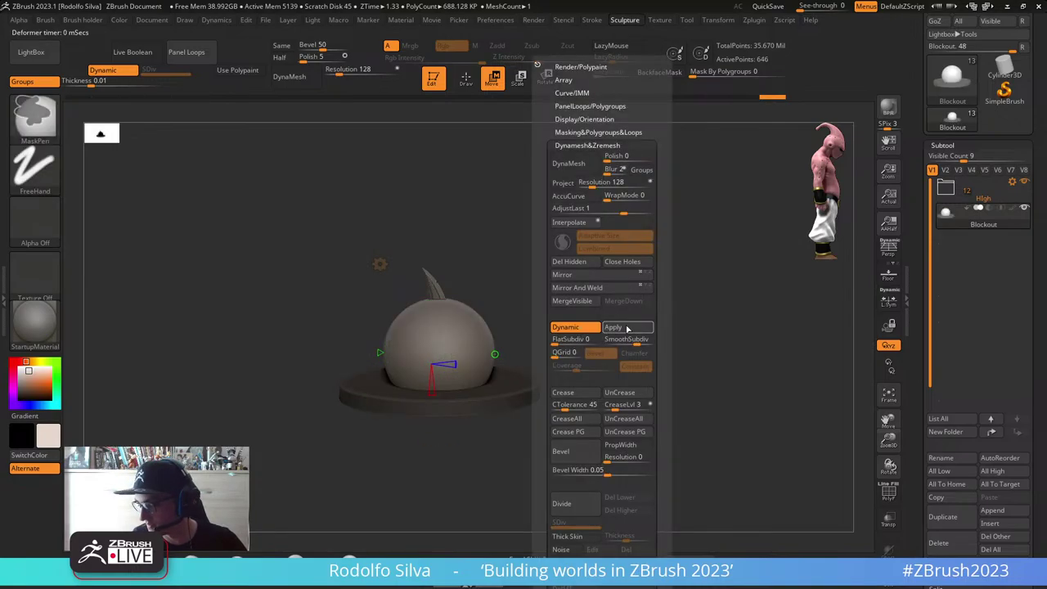
{"action": "scroll", "coordinate": [651, 156], "scroll_direction": "down", "scroll_amount": 10}
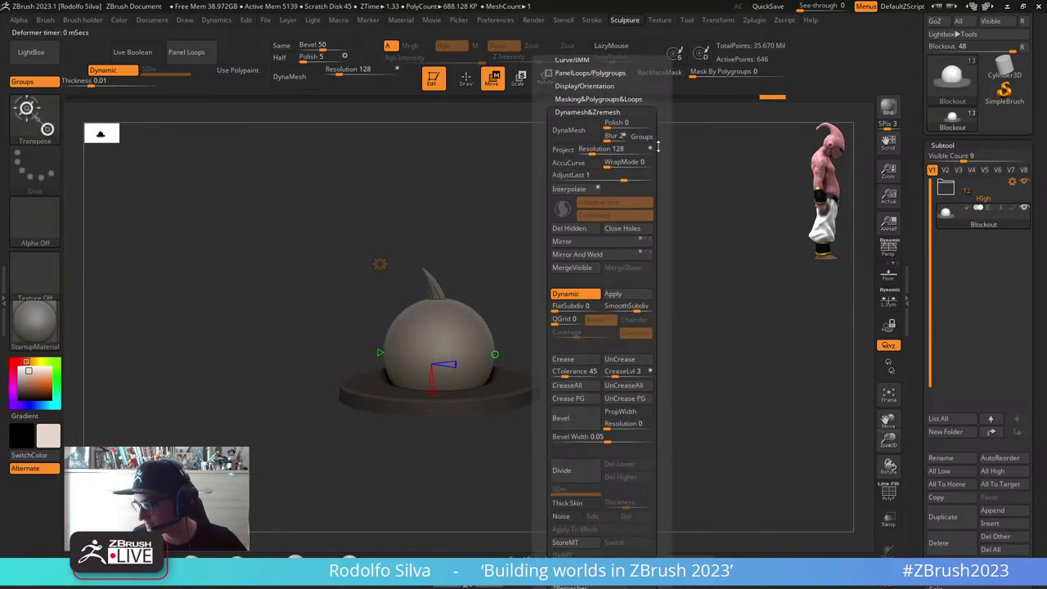
{"action": "scroll", "coordinate": [665, 205], "scroll_direction": "down", "scroll_amount": 2}
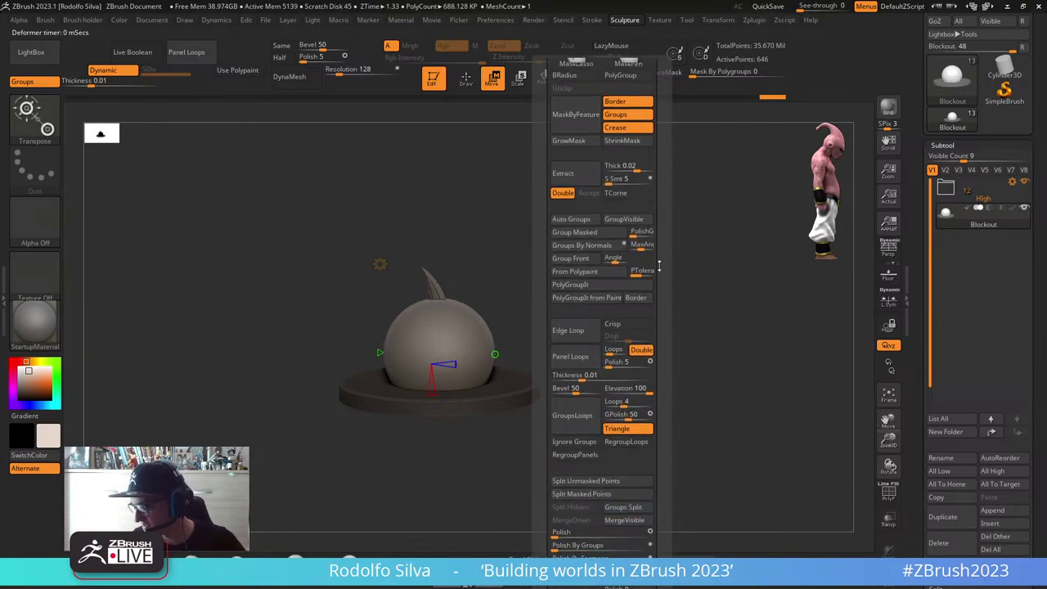
{"action": "left_click_drag", "start_coordinate": [665, 328], "coordinate": [671, 280]}
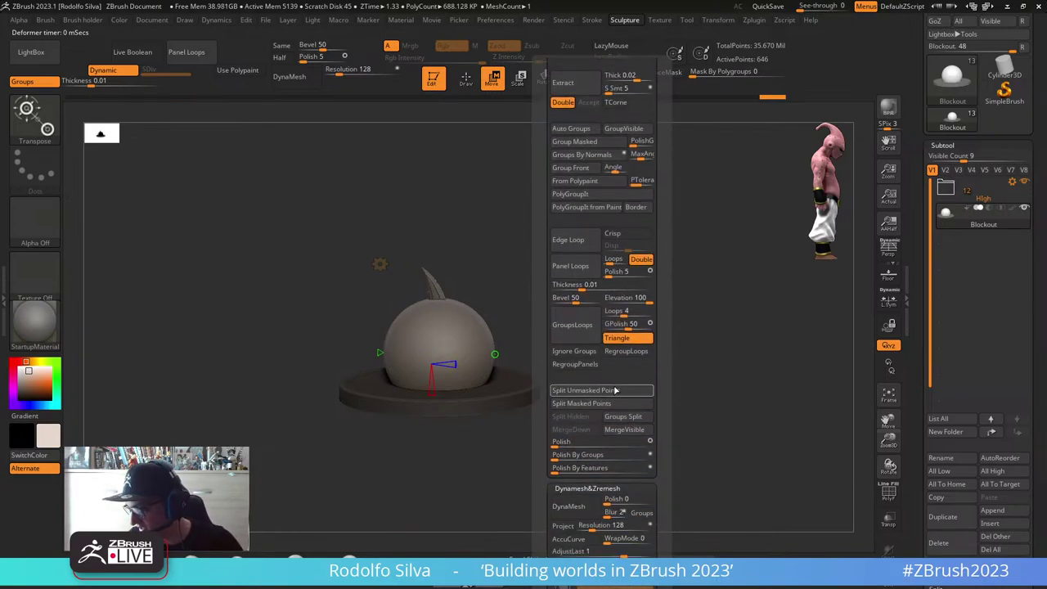
{"action": "left_click", "coordinate": [618, 391]}
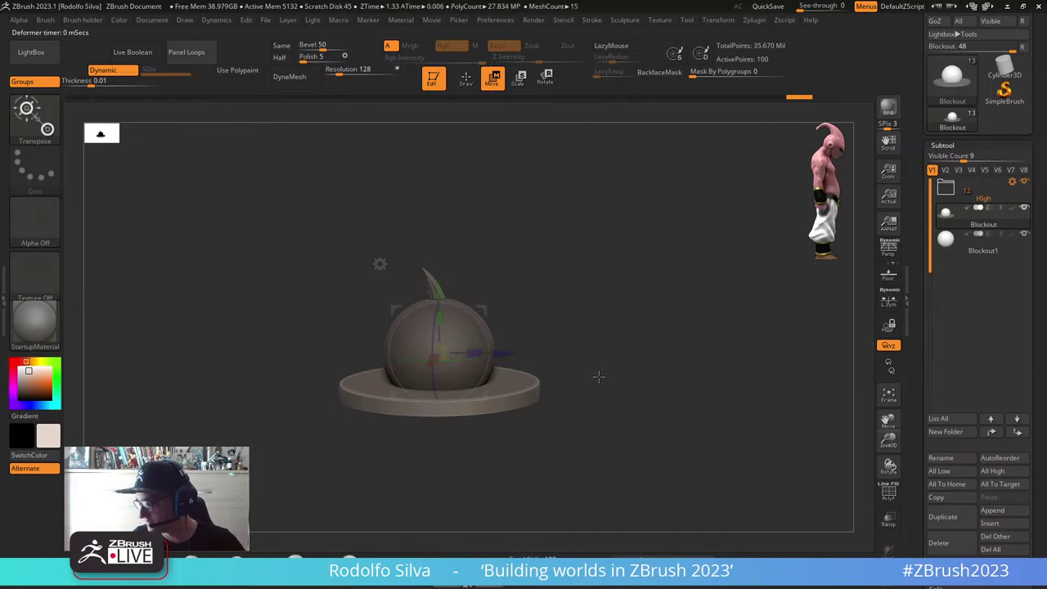
{"action": "key", "text": "Down"}
{"action": "mouse_move", "coordinate": [595, 378]}
{"action": "left_mouse_down"}
{"action": "mouse_move", "coordinate": [595, 401]}
{"action": "mouse_move", "coordinate": [573, 403]}
{"action": "left_mouse_up"}
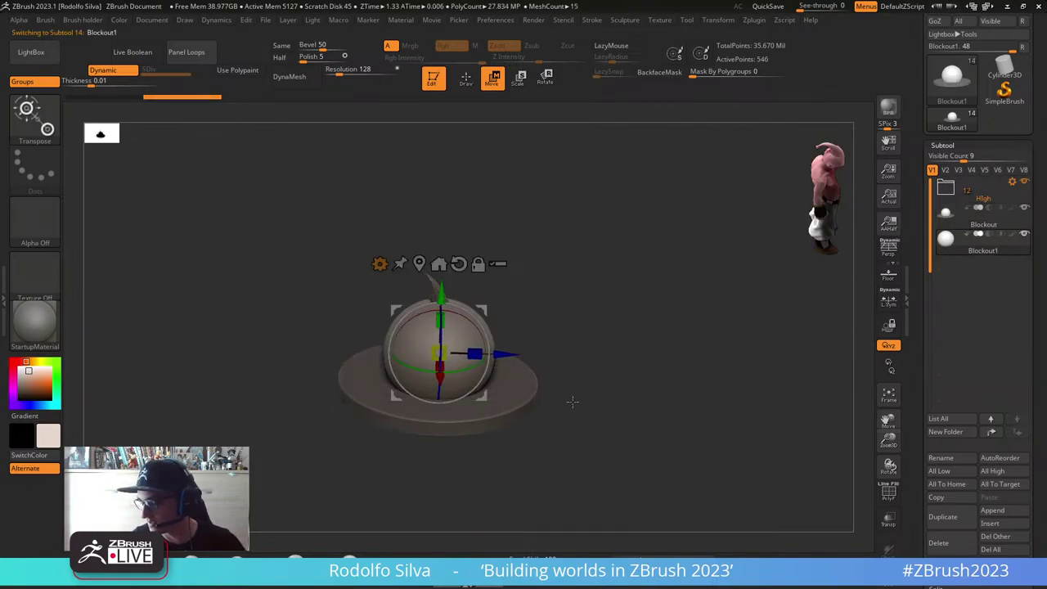
{"action": "key", "text": "q"}
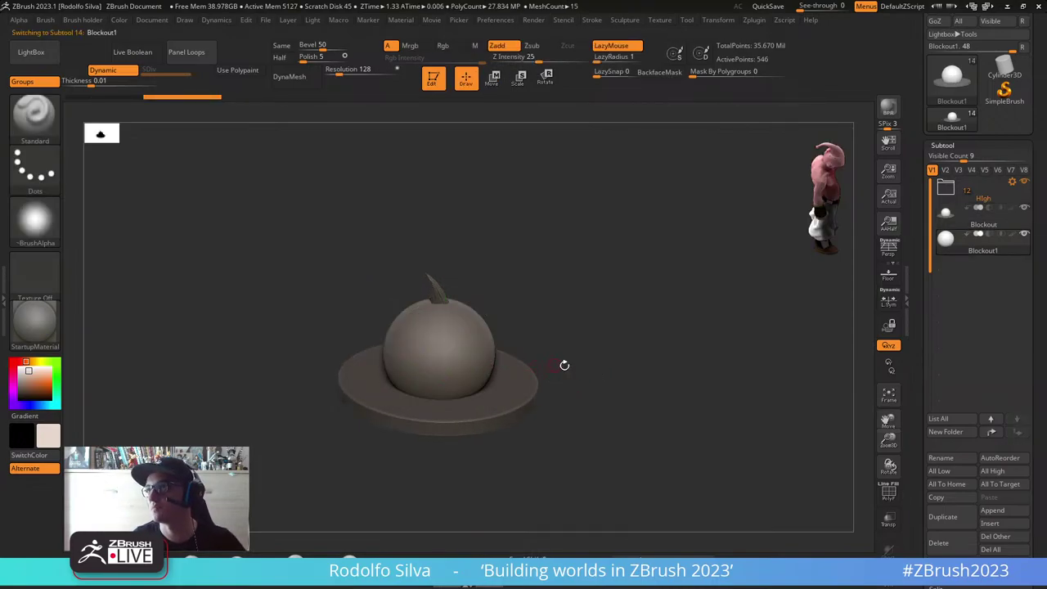
{"action": "scroll", "coordinate": [923, 354], "scroll_direction": "down", "scroll_amount": 10}
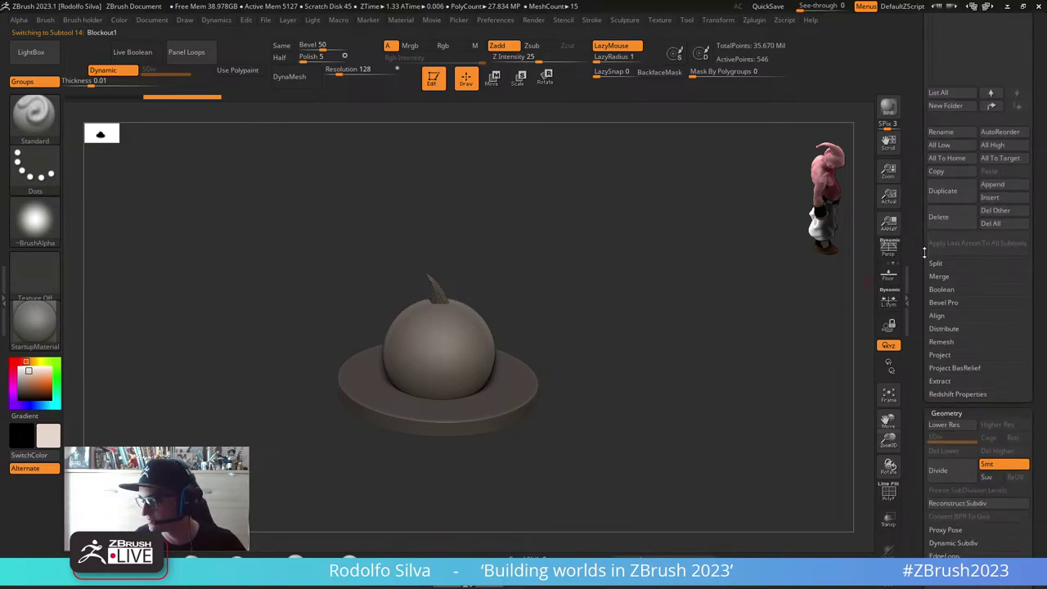
{"action": "scroll", "coordinate": [930, 258], "scroll_direction": "up", "scroll_amount": 10}
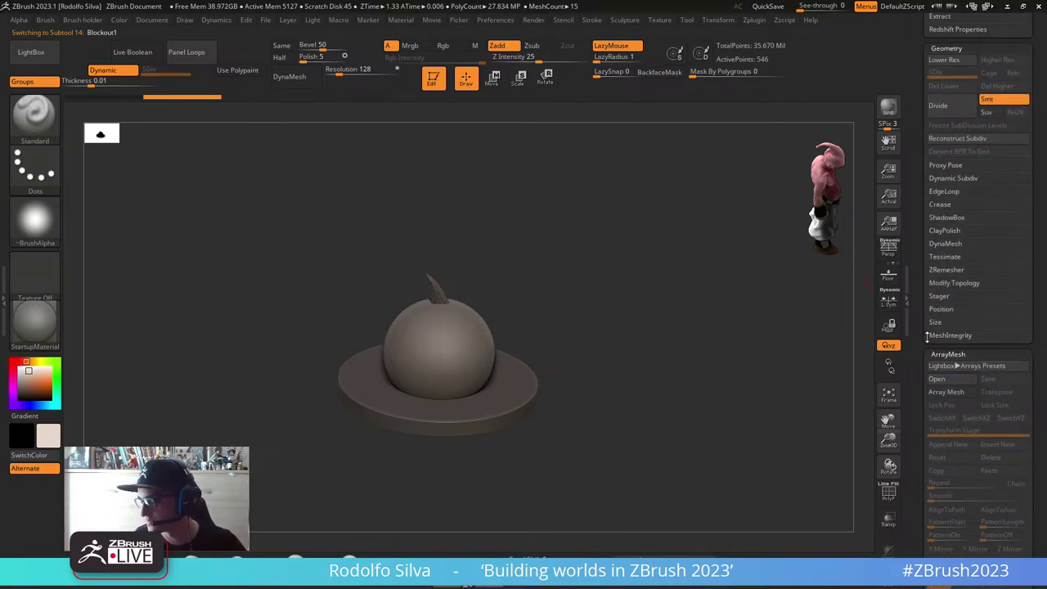
{"action": "key", "text": "ctrl"}
{"action": "key", "text": "ctrl+space"}
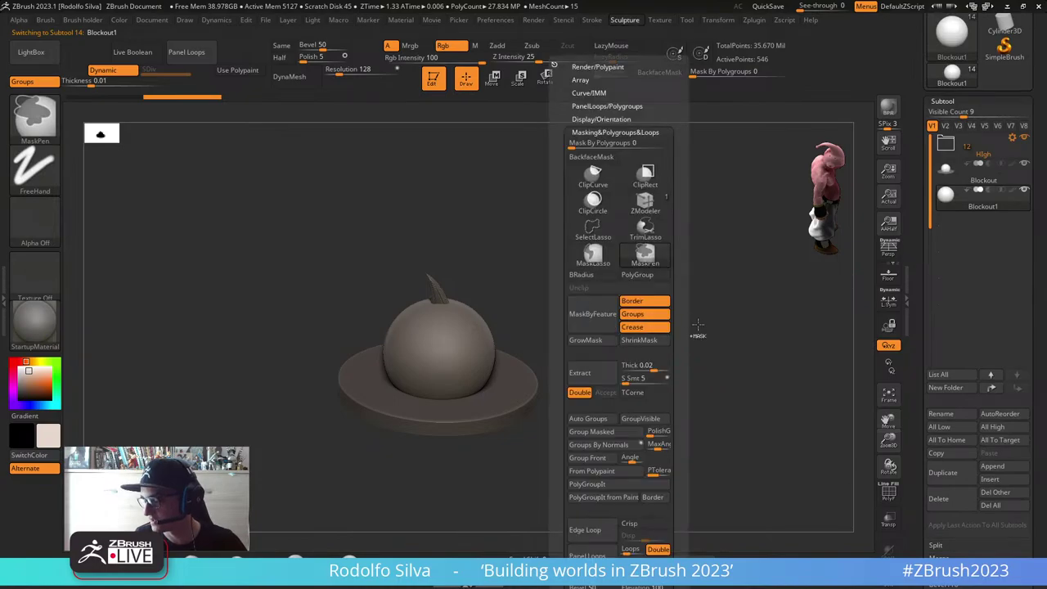
{"action": "key", "text": "ctrl+space"}
{"action": "left_click_drag", "start_coordinate": [695, 369], "coordinate": [702, 298]}
Step: Scale down the sphere and reposition it so it sits in the smaller disc at the base of the sword
{"action": "key", "text": "w"}
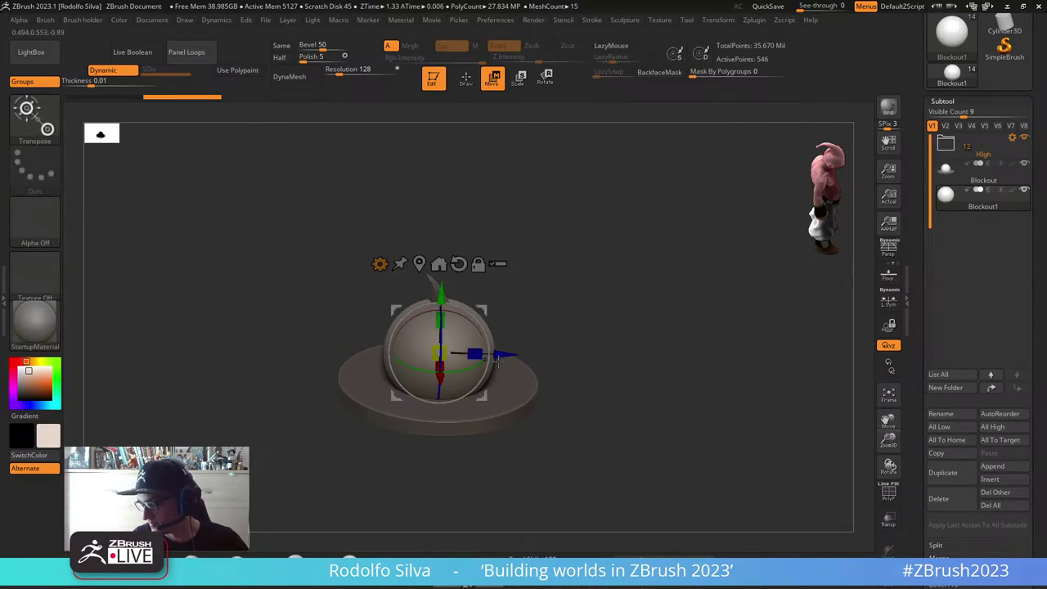
{"action": "left_click_drag", "start_coordinate": [585, 368], "coordinate": [612, 404], "text": "alt"}
{"action": "left_click_drag", "start_coordinate": [440, 352], "coordinate": [409, 366]}
{"action": "left_click_drag", "start_coordinate": [440, 294], "coordinate": [482, 312]}
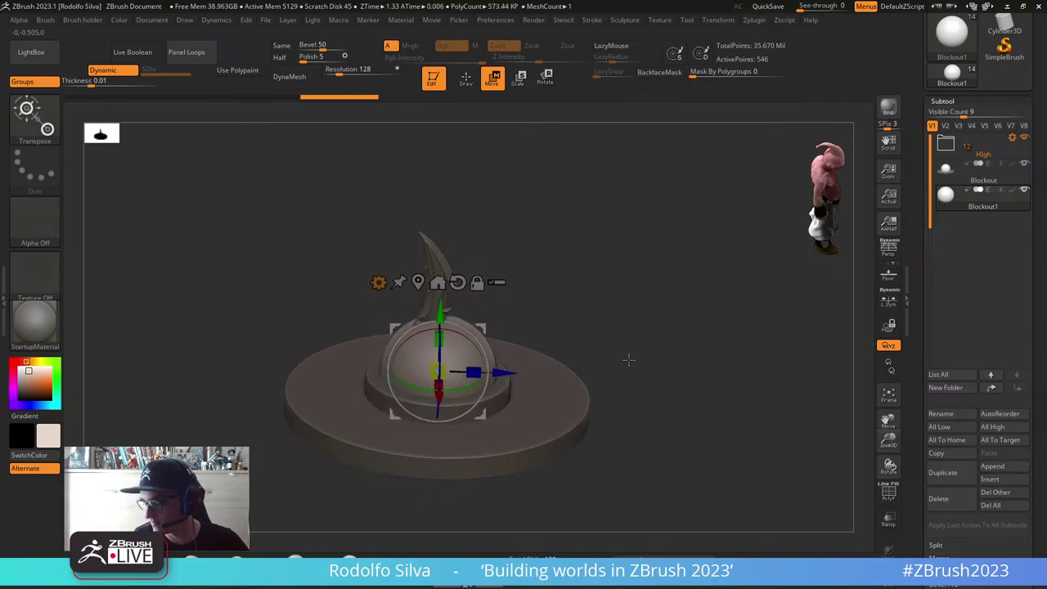
Step: Select the Blockout disc base and lower it slightly relative to the sphere
{"action": "left_click_drag", "start_coordinate": [670, 380], "coordinate": [643, 387]}
{"action": "left_click", "coordinate": [571, 422], "text": "alt"}
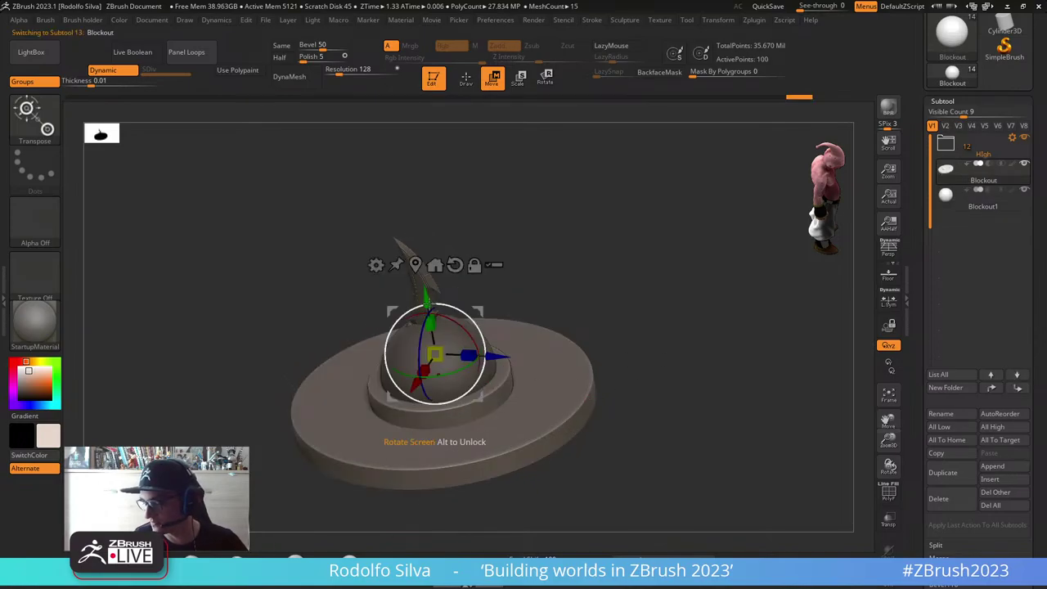
{"action": "left_click_drag", "start_coordinate": [427, 298], "coordinate": [429, 313]}
{"action": "key", "text": "q"}
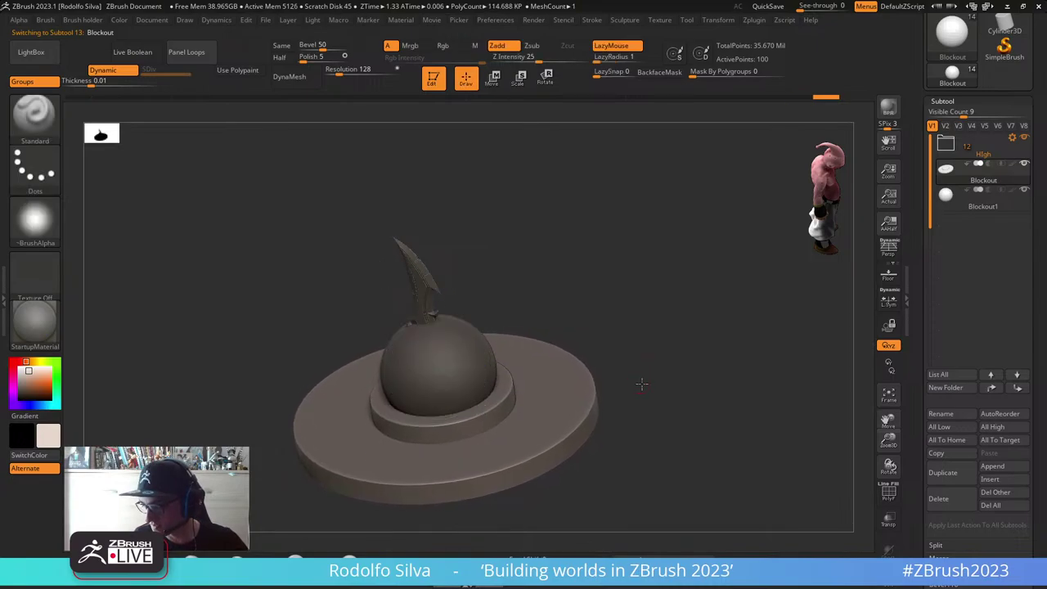
Step: Duplicate the disc base directly downward to make a second tier
{"action": "mouse_move", "coordinate": [640, 385]}
{"action": "left_mouse_down"}
{"action": "mouse_move", "coordinate": [653, 343]}
{"action": "mouse_move", "coordinate": [561, 413]}
{"action": "left_mouse_up"}
{"action": "mouse_move", "coordinate": [663, 388]}
{"action": "left_mouse_down", "text": "alt"}
{"action": "mouse_move", "coordinate": [673, 388]}
{"action": "mouse_move", "coordinate": [670, 367]}
{"action": "left_mouse_up", "text": "alt"}
{"action": "key", "text": "w"}
{"action": "left_click_drag", "start_coordinate": [435, 303], "coordinate": [437, 355]}
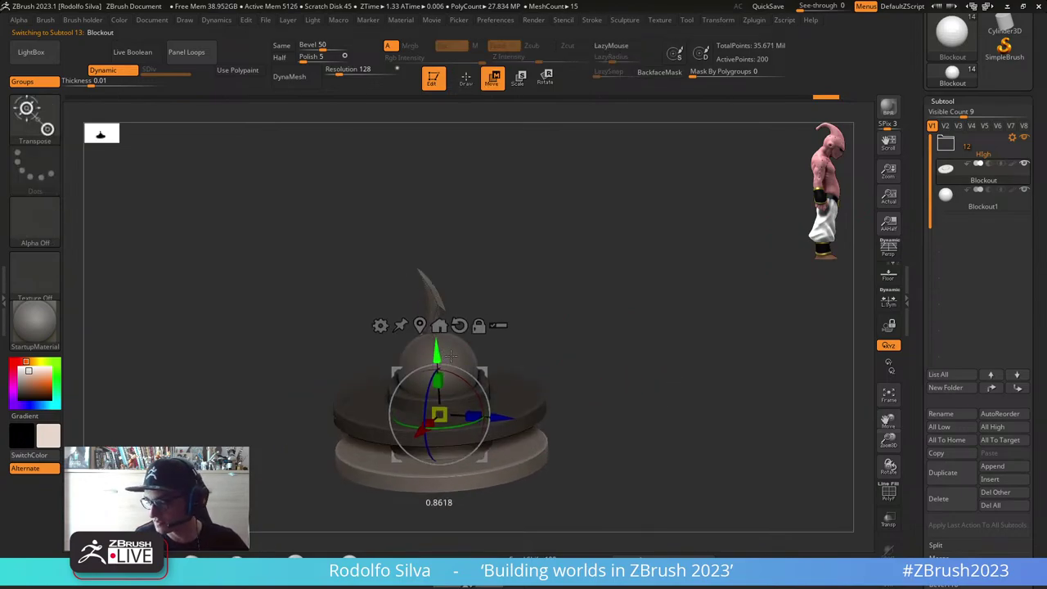
Step: Replace the duplicated lower disc tier with a PolyCube and split it from the discs into its own subtool
{"action": "left_click", "coordinate": [382, 325]}
{"action": "left_click", "coordinate": [493, 326]}
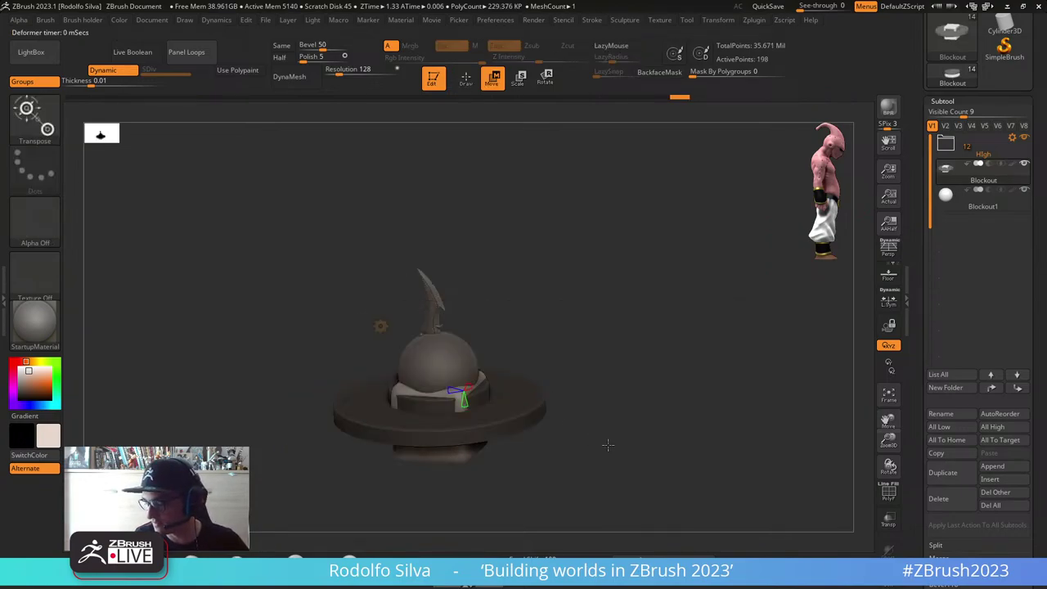
{"action": "left_click_drag", "start_coordinate": [440, 416], "coordinate": [497, 388]}
{"action": "key", "text": "ctrl+space"}
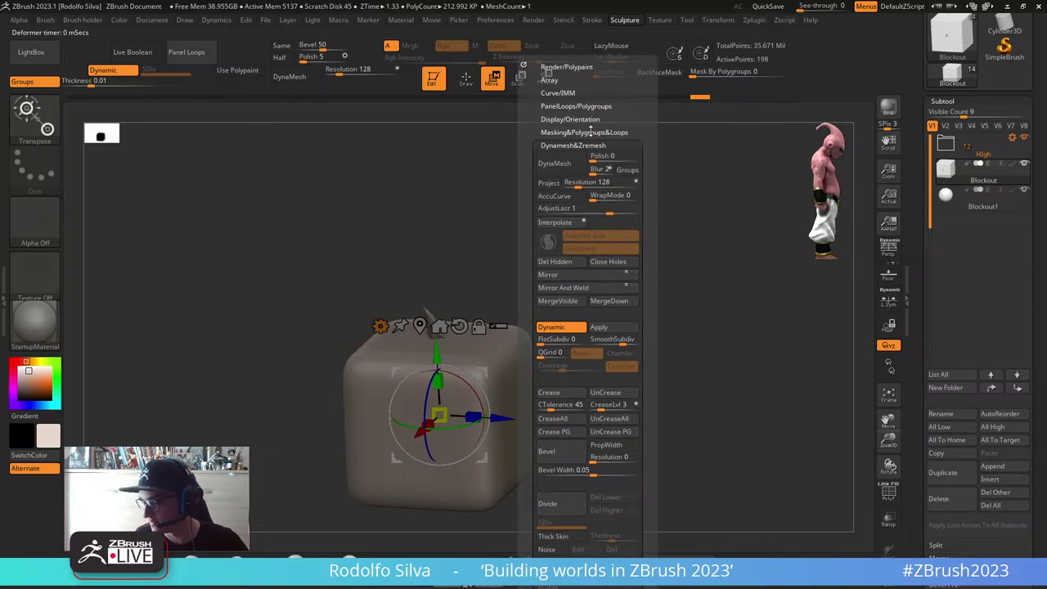
{"action": "scroll", "coordinate": [651, 219], "scroll_direction": "down", "scroll_amount": 10}
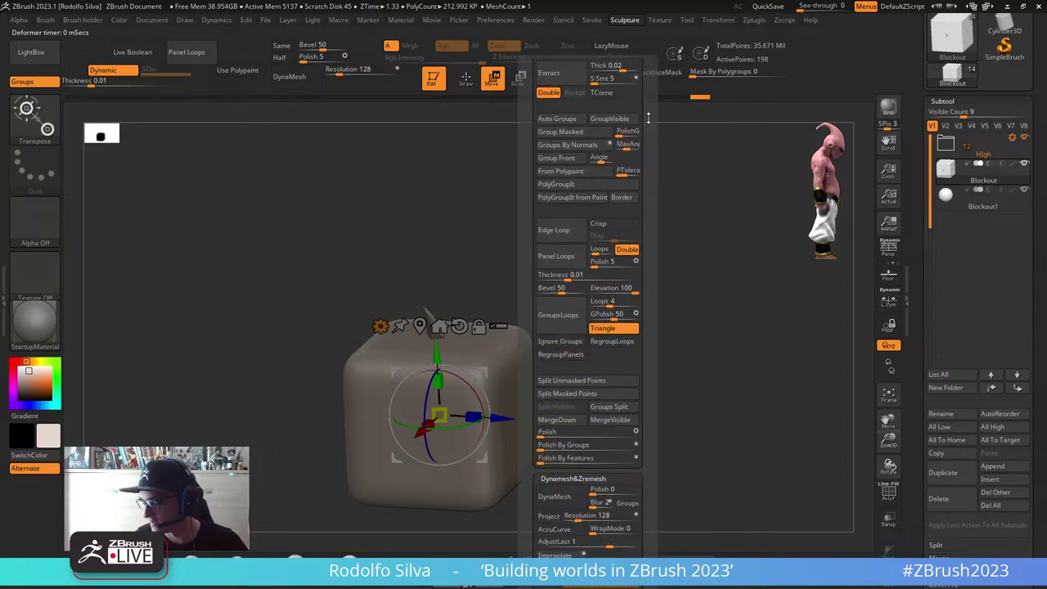
{"action": "left_click", "coordinate": [609, 338]}
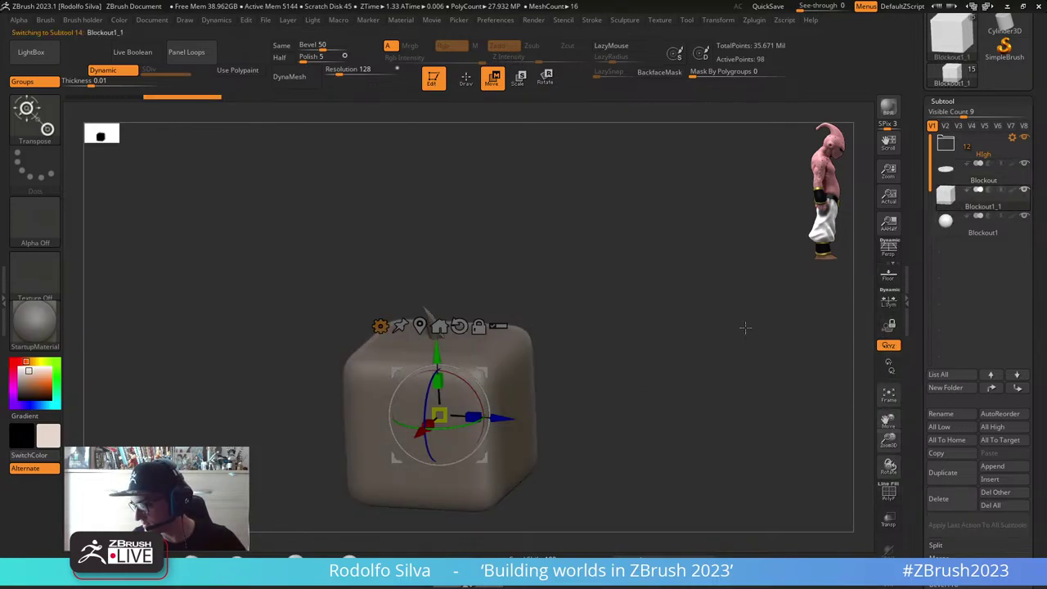
Step: Rename the new cube subtool as Blockout_Cliff
{"action": "left_click", "coordinate": [939, 413]}
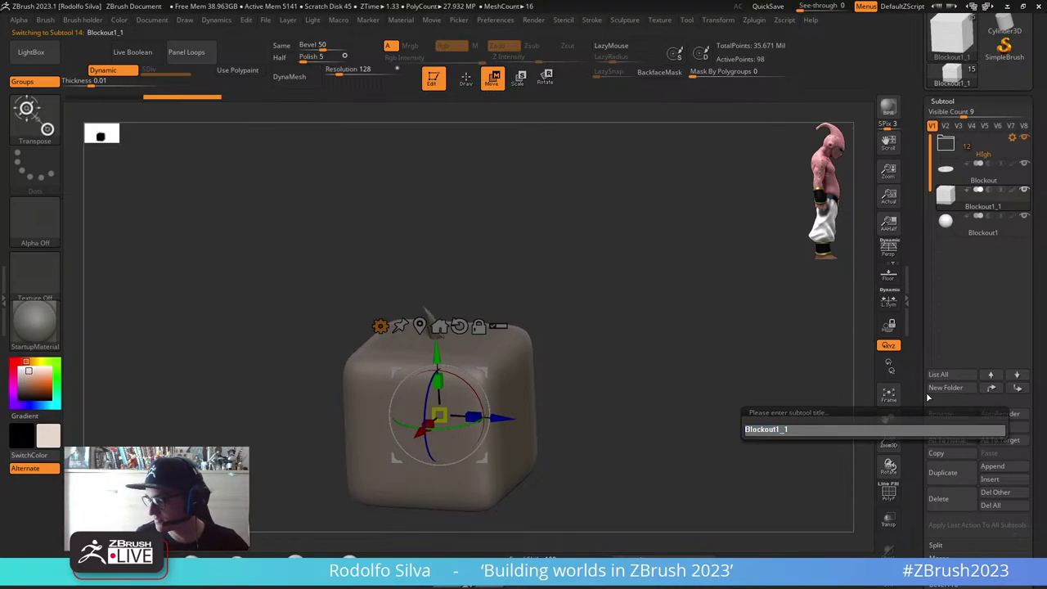
{"action": "type", "text": "Blockout_"}
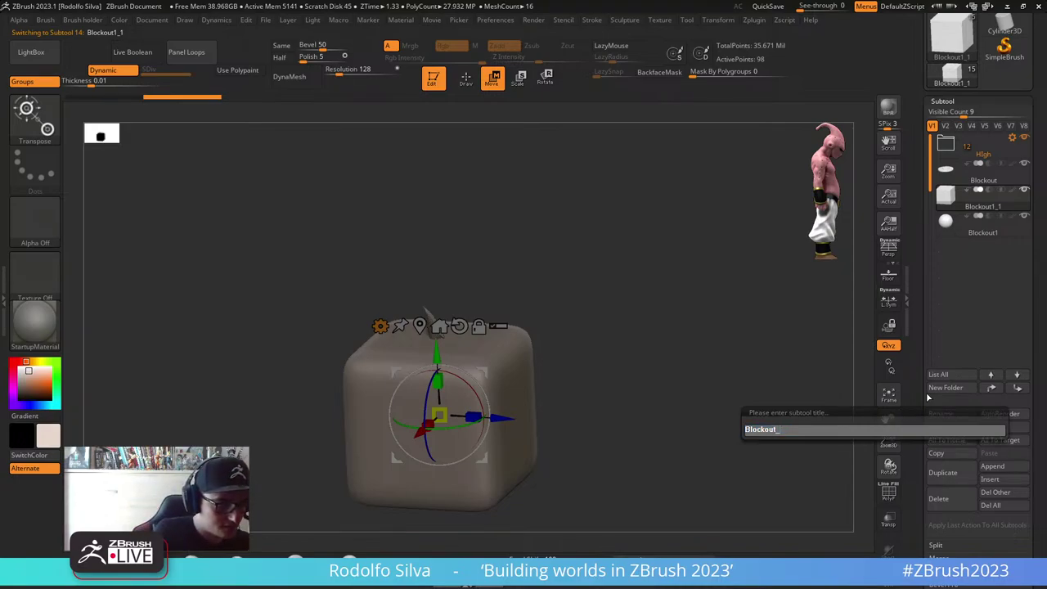
{"action": "type", "text": "Rocks"}
{"action": "key", "text": "BackSpace"}
{"action": "key", "text": "BackSpace"}
{"action": "key", "text": "BackSpace"}
{"action": "key", "text": "BackSpace"}
{"action": "key", "text": "BackSpace"}
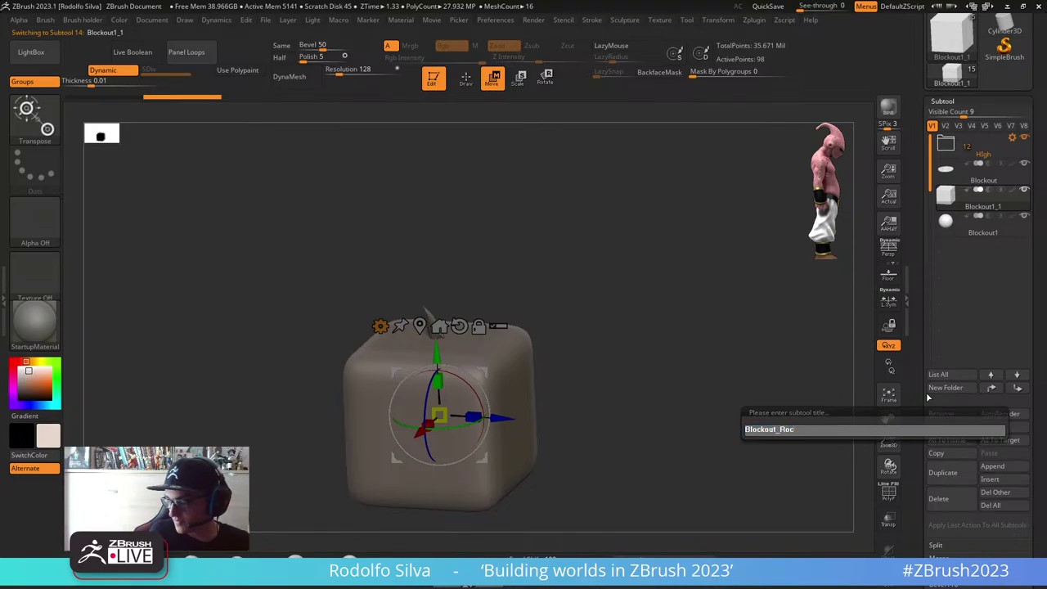
{"action": "type", "text": "V"}
{"action": "key", "text": "BackSpace"}
{"action": "type", "text": "Cliff"}
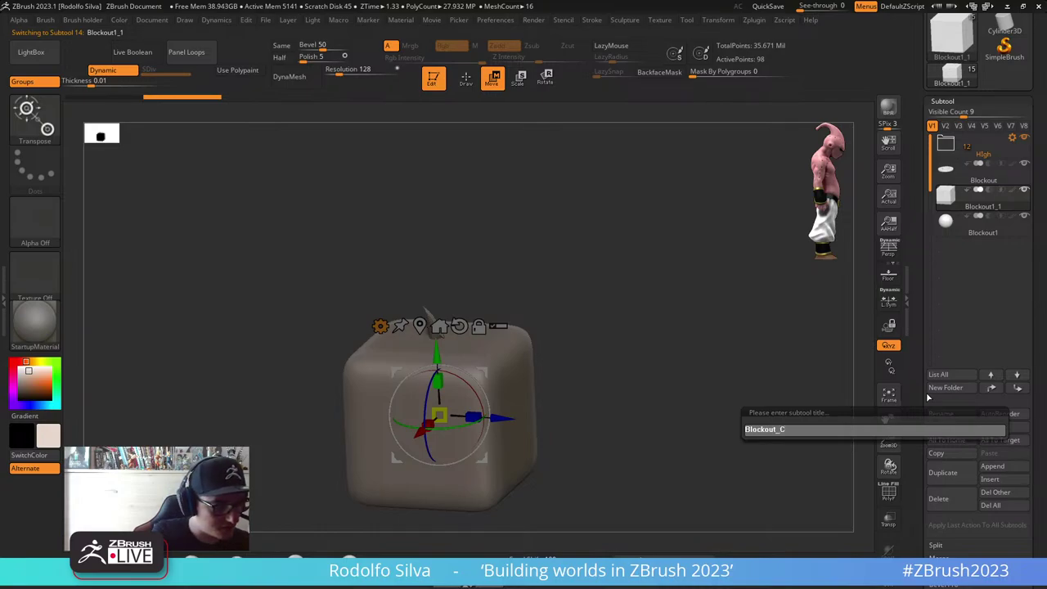
{"action": "key", "text": "Return"}
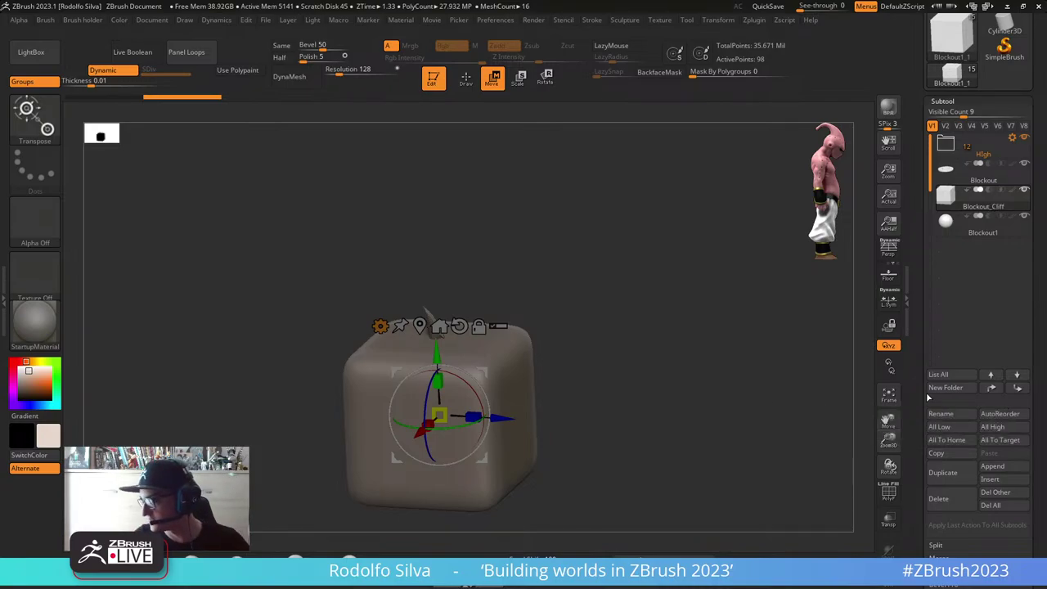
Step: Select the sphere subtool and rename it as BlockoutRock
{"action": "key", "text": "Down"}
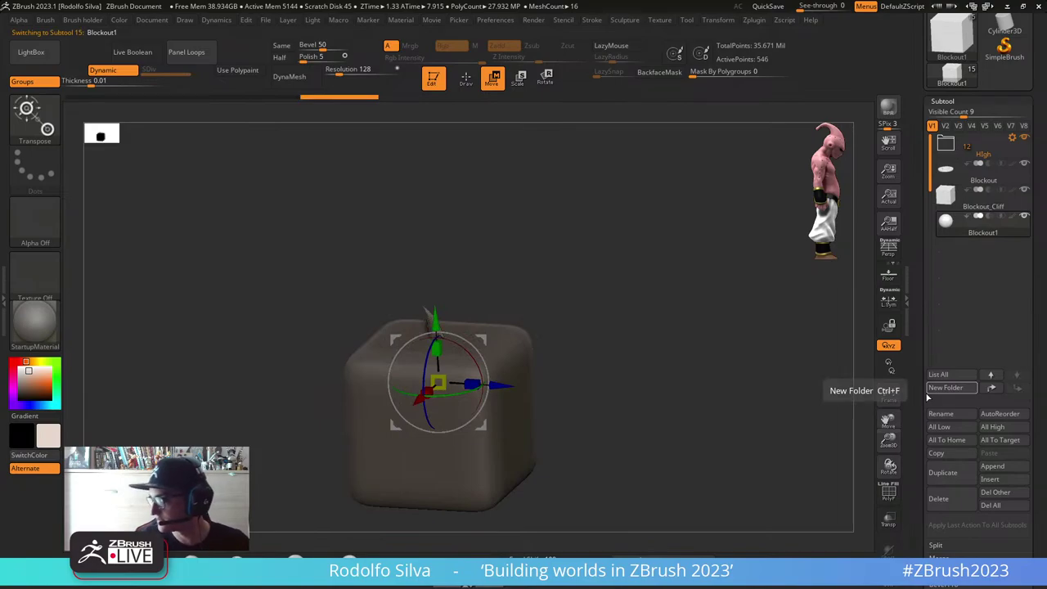
{"action": "left_click", "coordinate": [942, 414]}
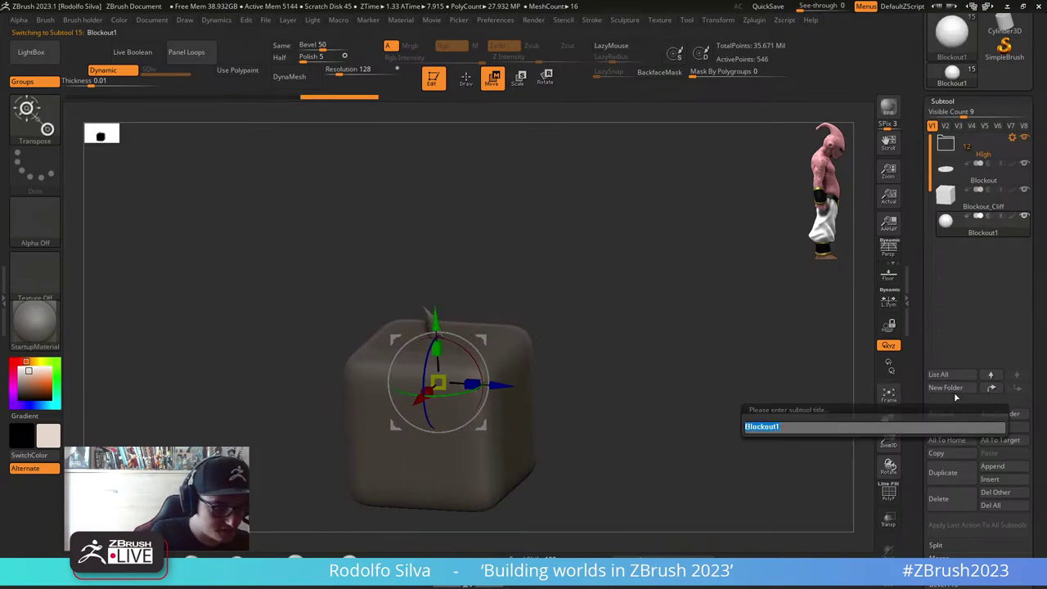
{"action": "type", "text": "Rock"}
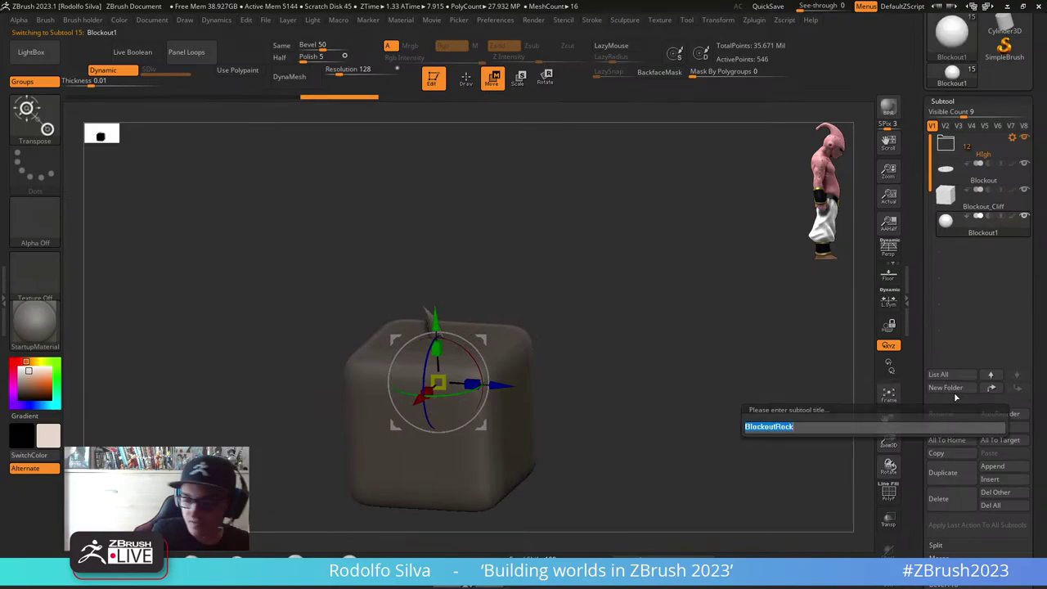
{"action": "key", "text": "Return"}
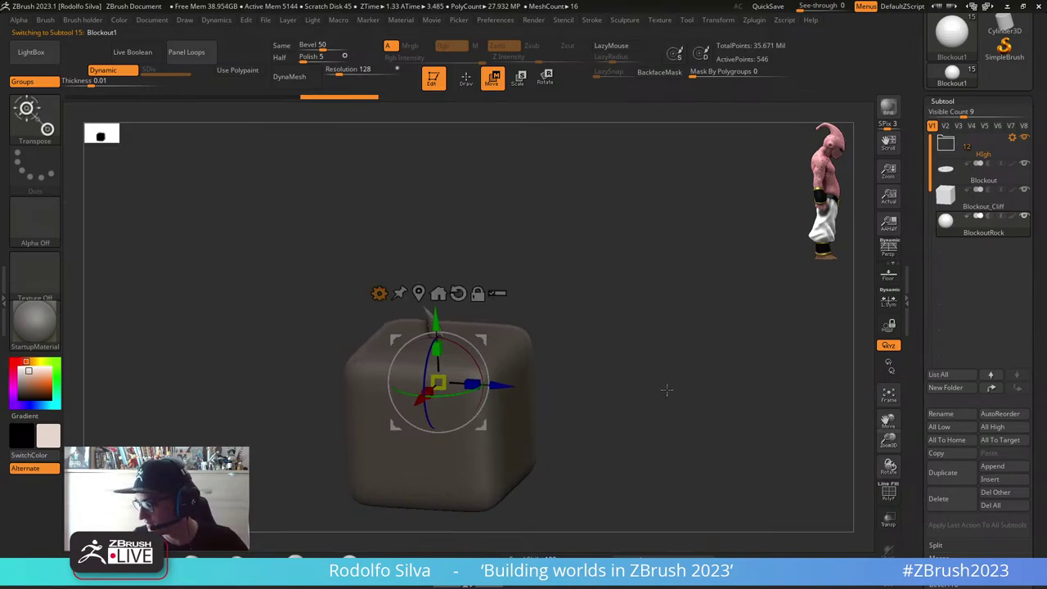
Step: Turn off dynamic subdivision on Blockout_Cliff, then lower and enlarge the cube so its flat top supports the disc base
{"action": "left_click_drag", "start_coordinate": [666, 391], "coordinate": [666, 413]}
{"action": "left_click_drag", "start_coordinate": [666, 413], "coordinate": [664, 289], "text": "alt"}
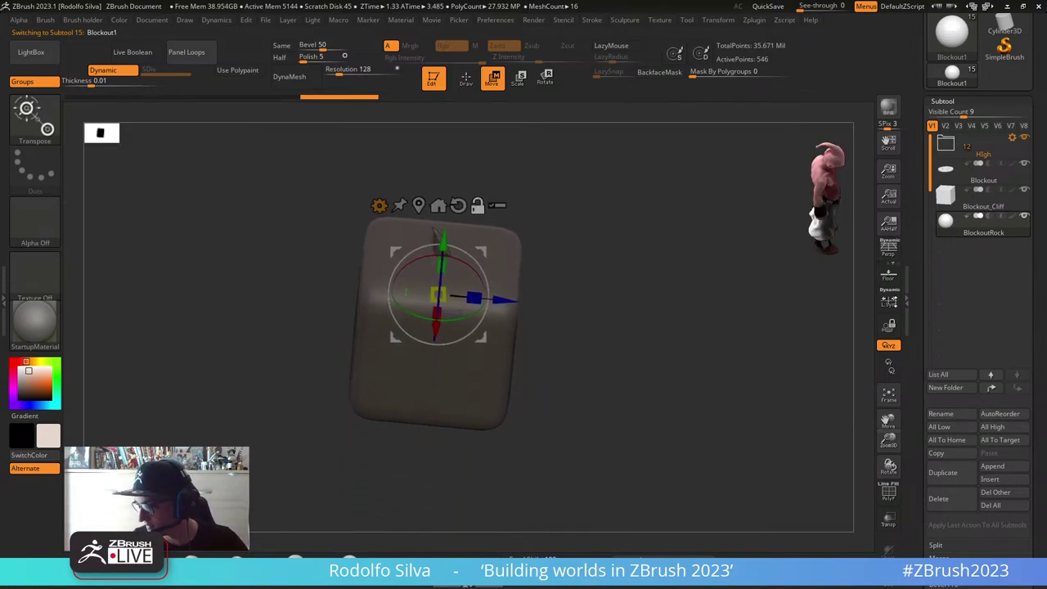
{"action": "left_click", "coordinate": [954, 200]}
{"action": "left_click_drag", "start_coordinate": [580, 358], "coordinate": [541, 292]}
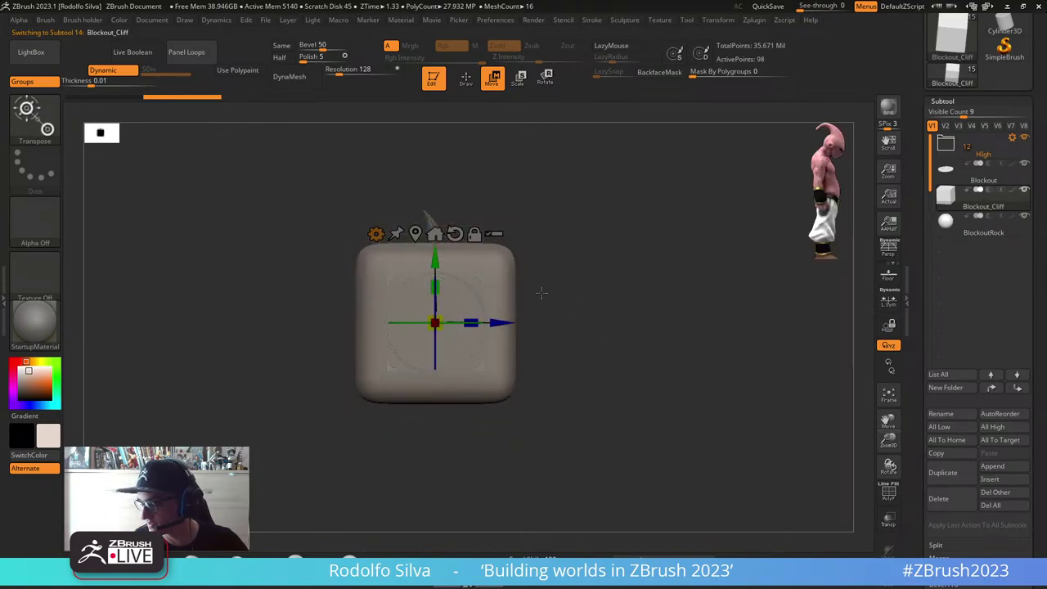
{"action": "key", "text": "shift+d"}
{"action": "left_click_drag", "start_coordinate": [437, 256], "coordinate": [487, 327]}
{"action": "left_click_drag", "start_coordinate": [596, 388], "coordinate": [573, 422]}
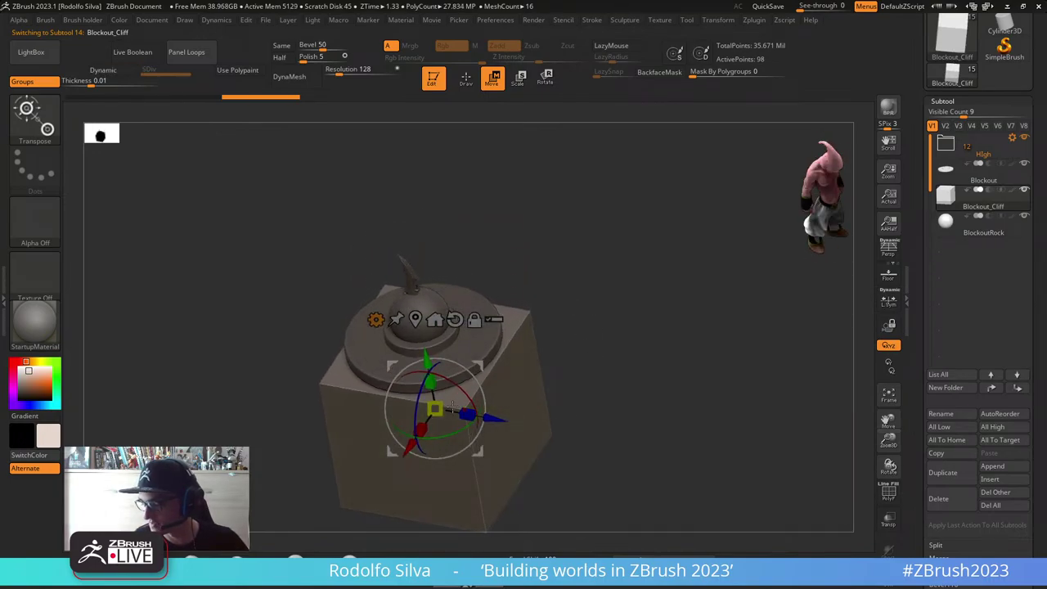
{"action": "left_click_drag", "start_coordinate": [438, 408], "coordinate": [438, 378]}
{"action": "left_click_drag", "start_coordinate": [632, 391], "coordinate": [616, 351]}
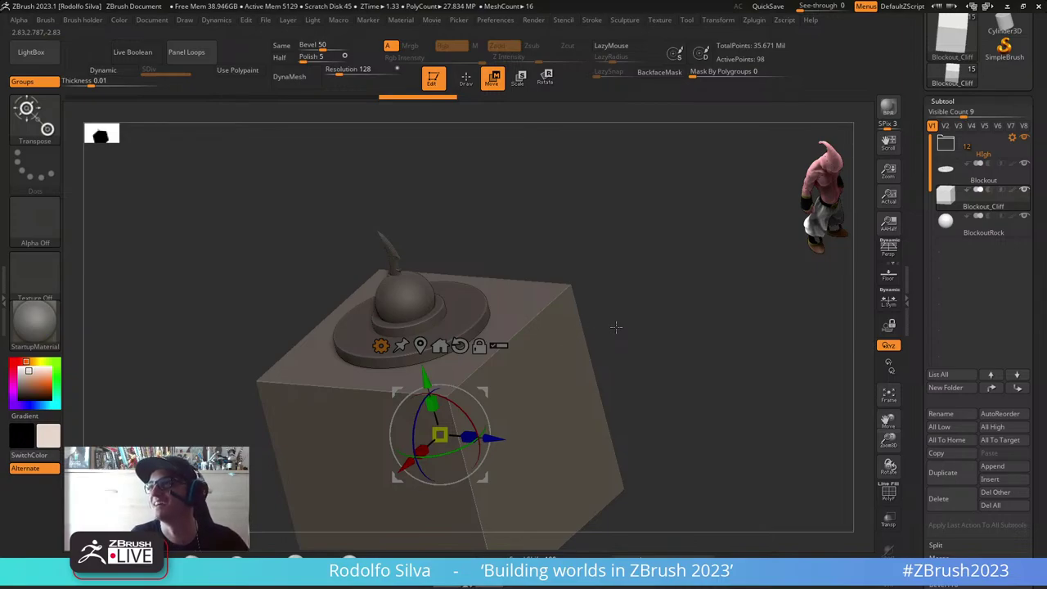
{"action": "left_click_drag", "start_coordinate": [628, 350], "coordinate": [647, 369]}
Step: Look through the custom Sculpture menu's masking, polygroup, DynaMesh, crease and ZRemesher options
{"action": "left_click", "coordinate": [625, 19]}
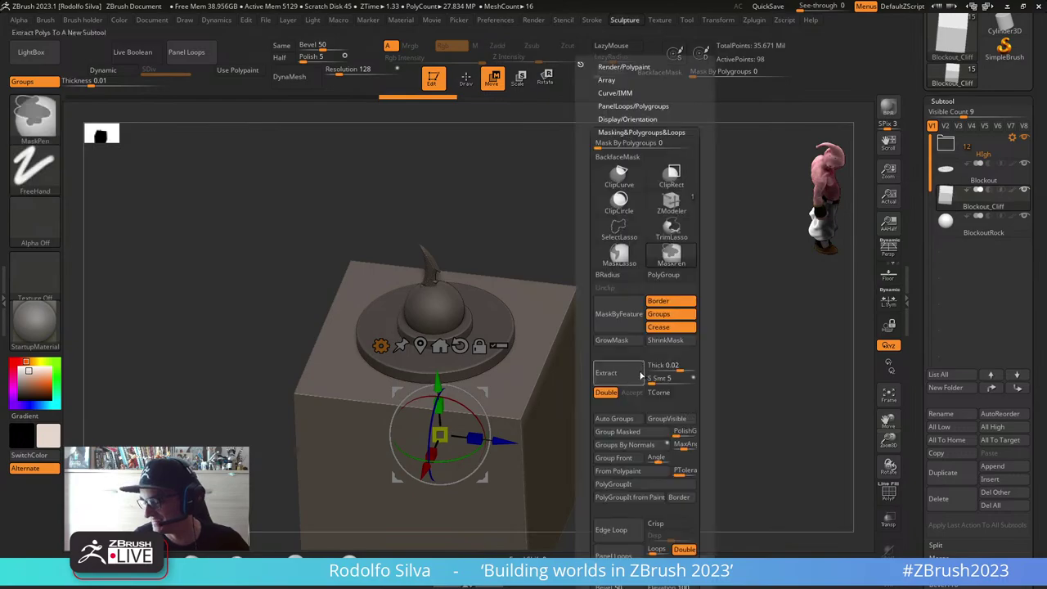
{"action": "left_click", "coordinate": [679, 133]}
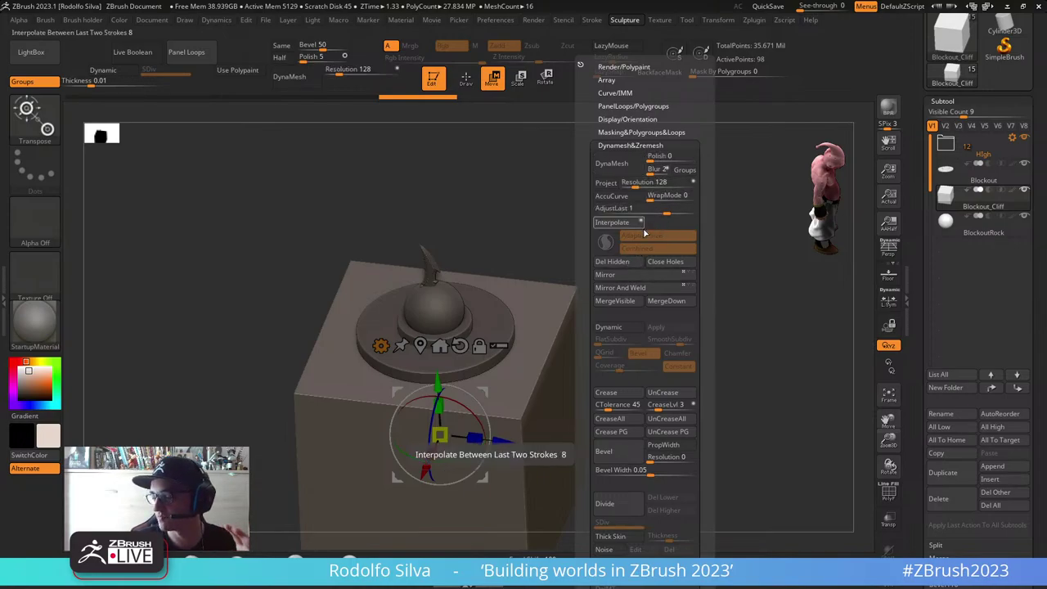
{"action": "left_click_drag", "start_coordinate": [708, 235], "coordinate": [704, 195]}
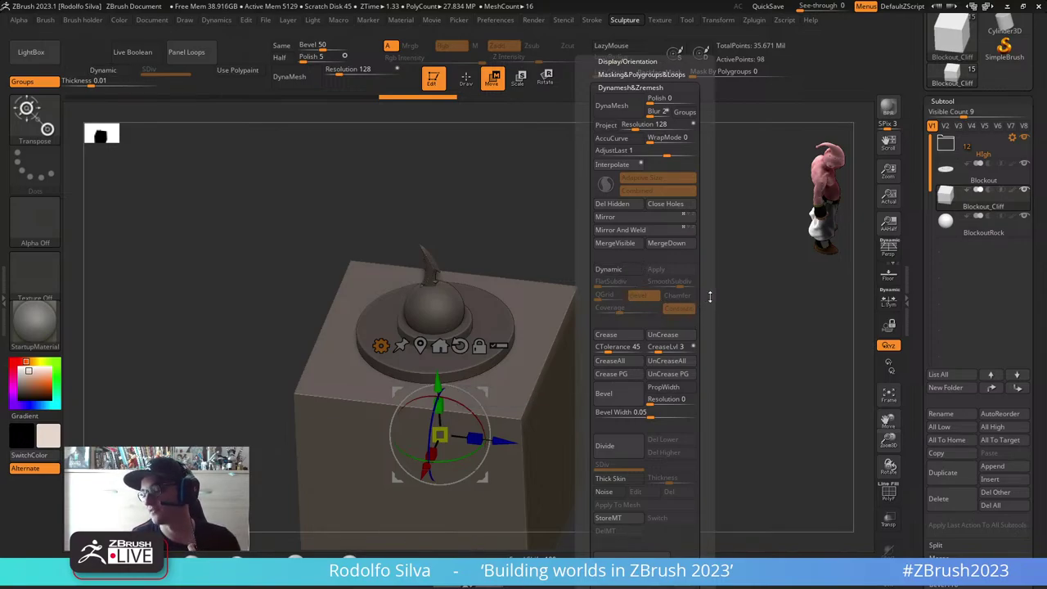
{"action": "scroll", "coordinate": [709, 297], "scroll_direction": "down", "scroll_amount": 3}
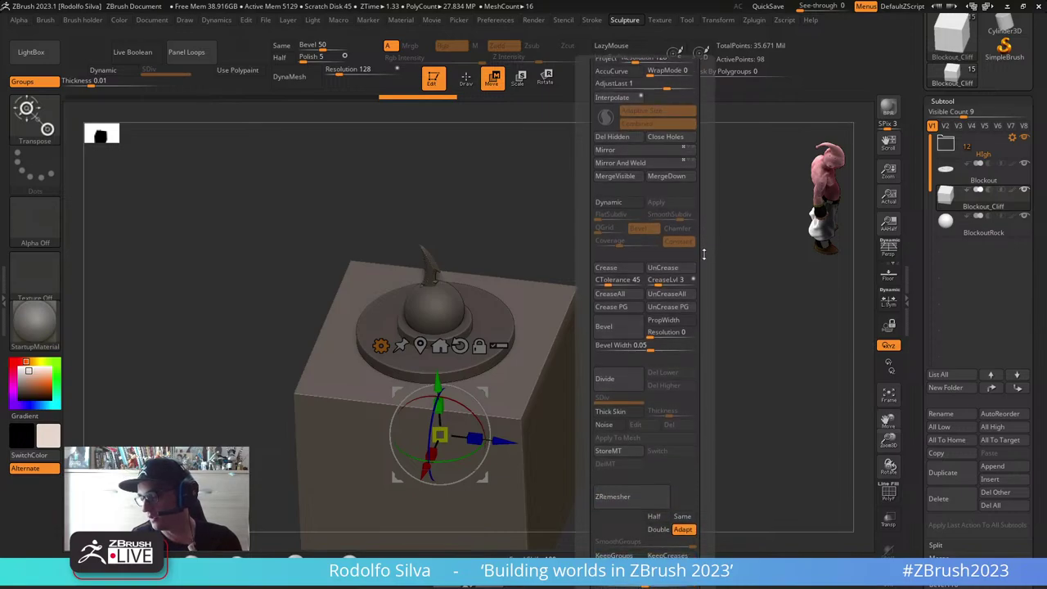
{"action": "scroll", "coordinate": [704, 255], "scroll_direction": "down", "scroll_amount": 3}
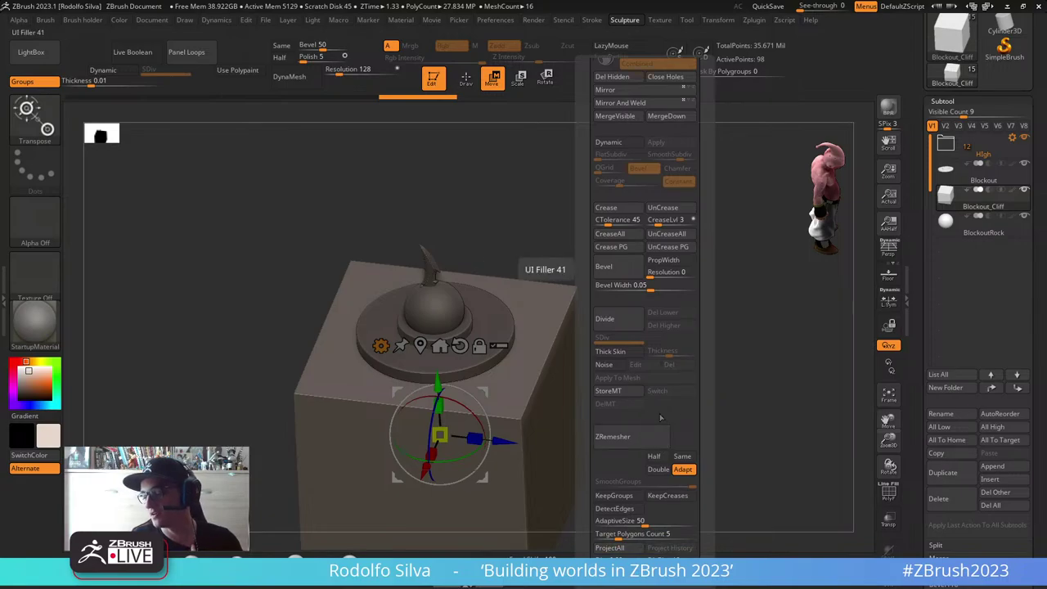
{"action": "scroll", "coordinate": [661, 418], "scroll_direction": "down", "scroll_amount": 3}
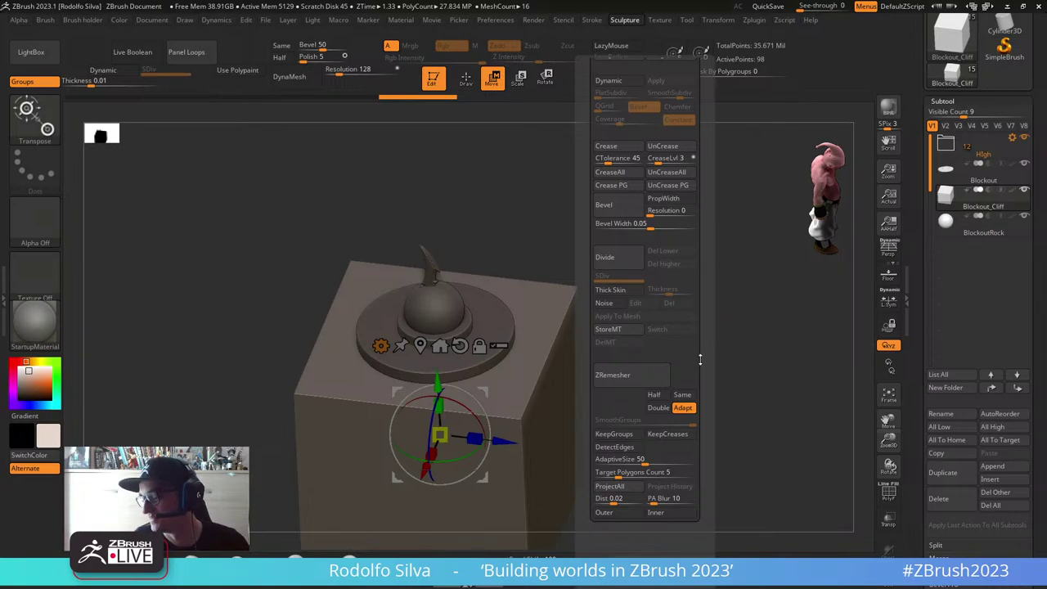
Step: Adjust the cliff cube's height slightly beneath the disc base and check its polygon wireframe
{"action": "right_click_drag", "start_coordinate": [562, 391], "coordinate": [485, 416]}
{"action": "left_click_drag", "start_coordinate": [385, 351], "coordinate": [385, 346]}
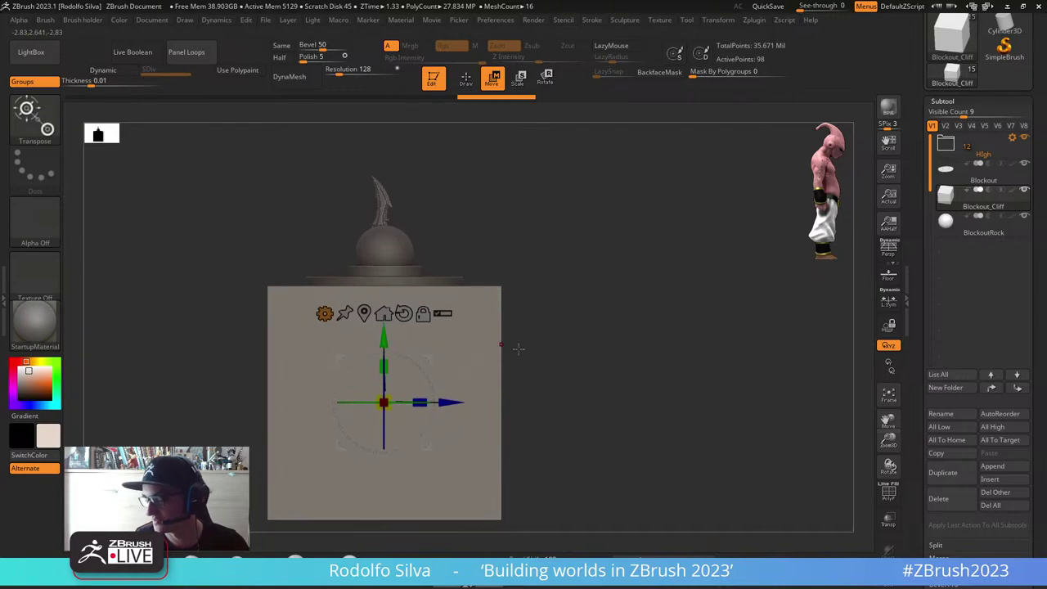
{"action": "right_click_drag", "start_coordinate": [510, 346], "coordinate": [509, 399]}
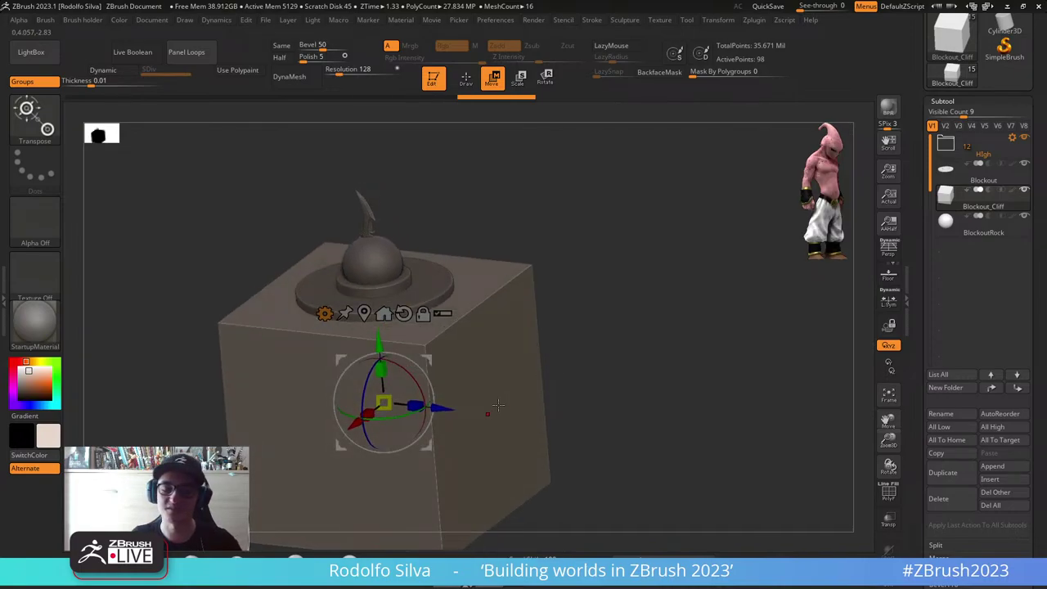
{"action": "key", "text": "shift+f"}
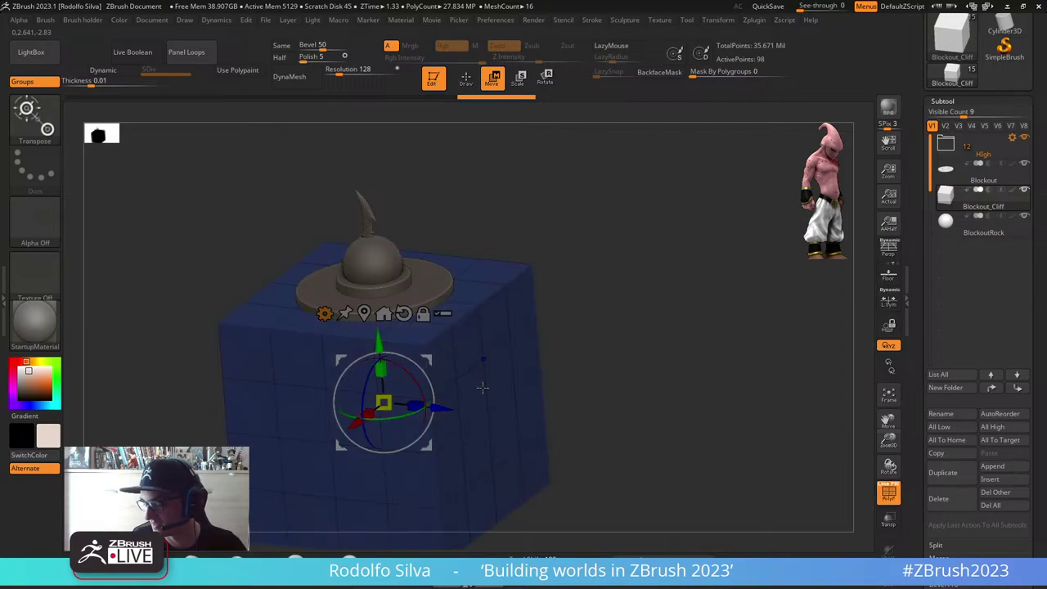
{"action": "key", "text": "shift+f"}
{"action": "right_click_drag", "start_coordinate": [546, 376], "coordinate": [594, 357]}
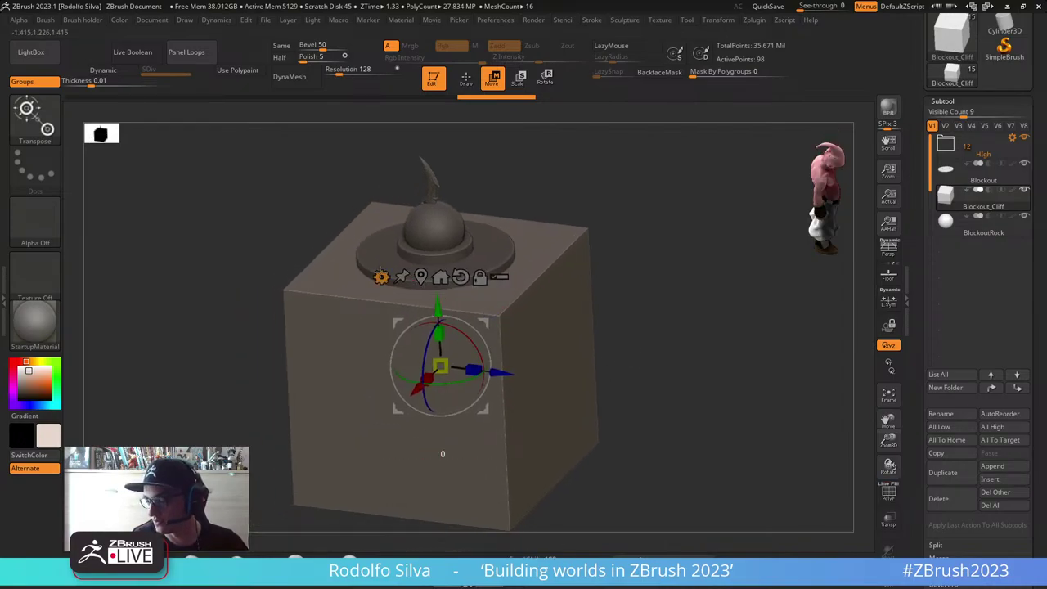
Step: Apply the Taper deformer to the cliff cube to narrow its lower end, with dynamic subdivision turned on
{"action": "left_click", "coordinate": [381, 276]}
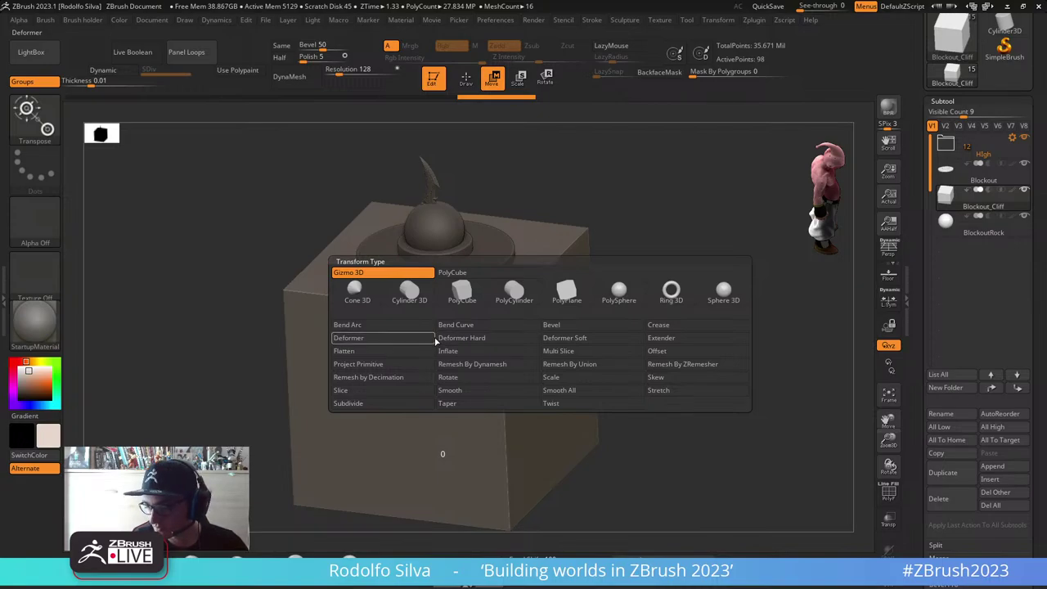
{"action": "left_click", "coordinate": [476, 402]}
{"action": "left_click_drag", "start_coordinate": [627, 385], "coordinate": [630, 360]}
{"action": "left_click_drag", "start_coordinate": [443, 488], "coordinate": [442, 453]}
{"action": "mouse_move", "coordinate": [524, 257]}
{"action": "left_mouse_down"}
{"action": "mouse_move", "coordinate": [539, 242]}
{"action": "mouse_move", "coordinate": [527, 265]}
{"action": "left_mouse_up"}
{"action": "left_click", "coordinate": [524, 260]}
{"action": "left_click", "coordinate": [560, 198]}
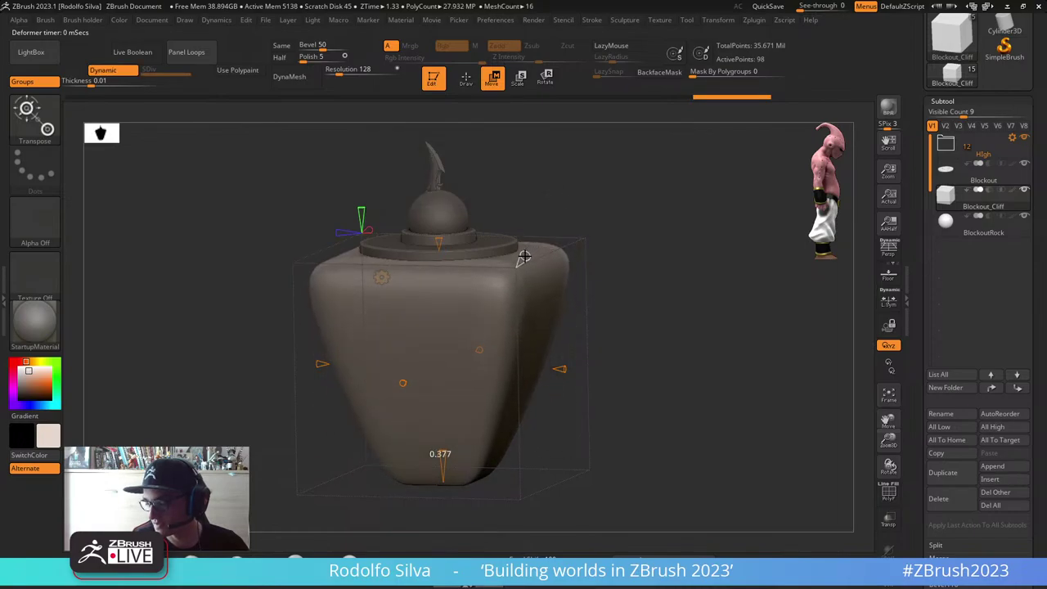
{"action": "left_click_drag", "start_coordinate": [649, 343], "coordinate": [638, 363]}
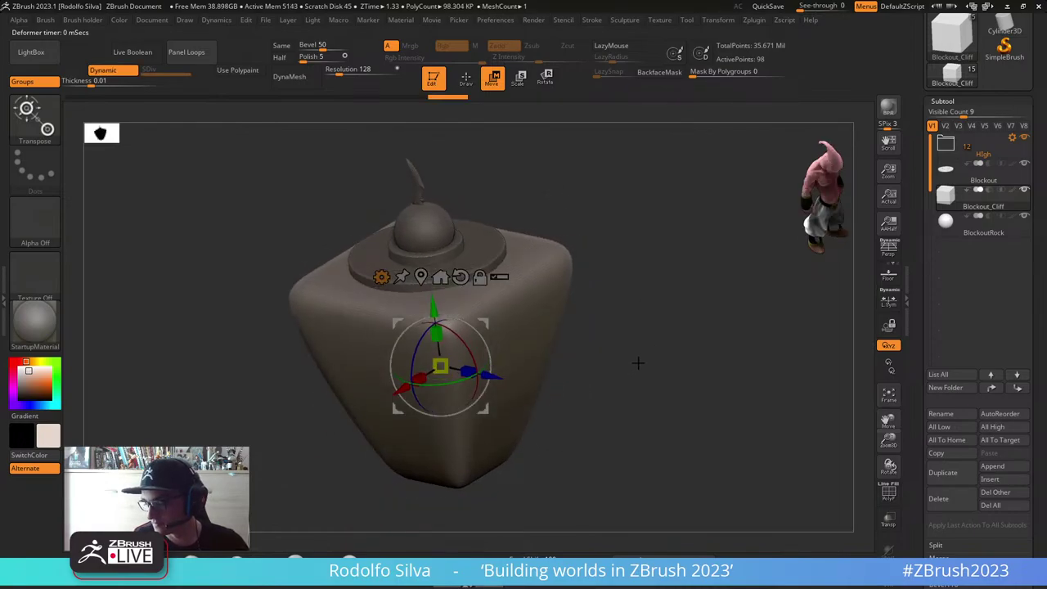
Step: Crease the tapered cliff block's hard edges so they stay sharp under dynamic subdivision
{"action": "key", "text": "ctrl+1"}
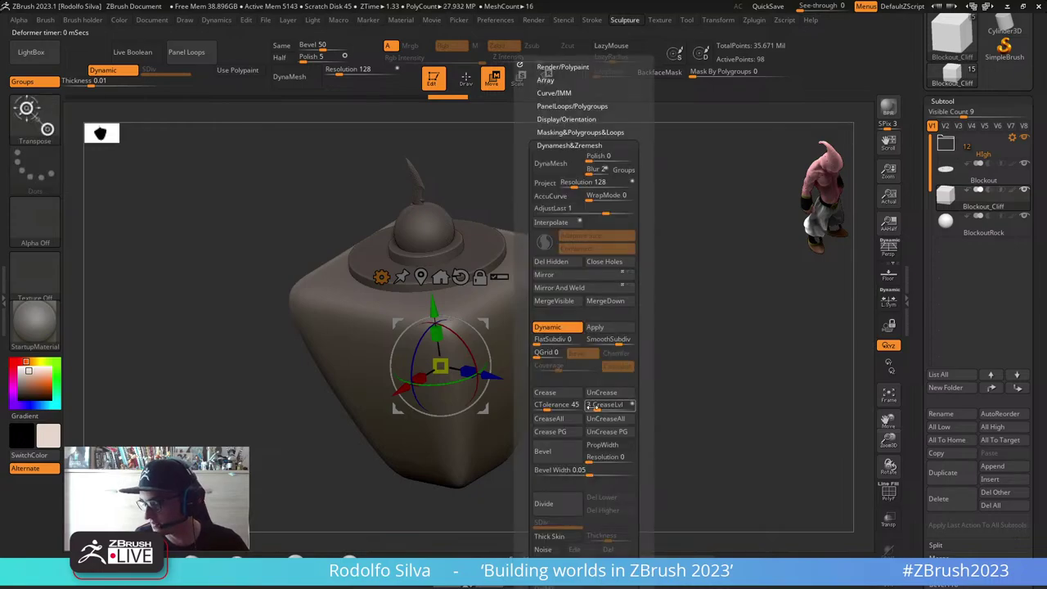
{"action": "left_click", "coordinate": [575, 396]}
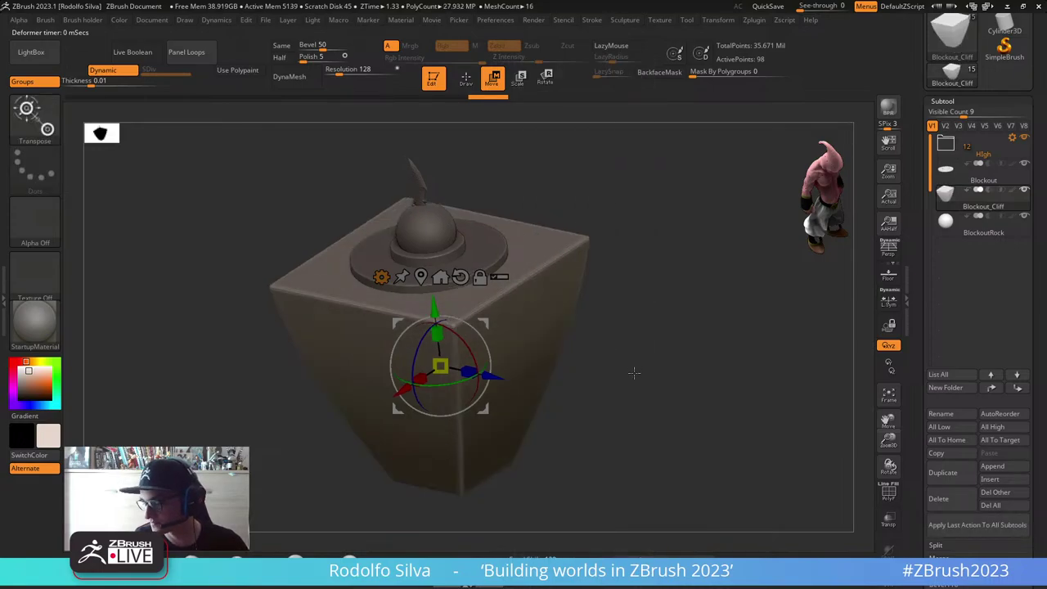
{"action": "left_click_drag", "start_coordinate": [633, 369], "coordinate": [600, 383]}
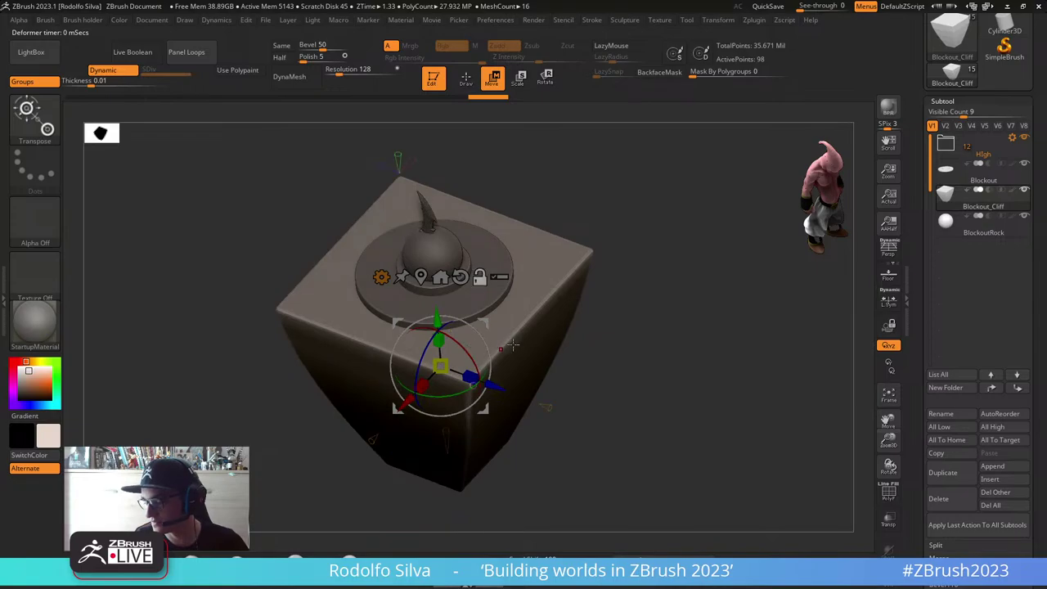
Step: Enable Array Mesh on the cliff block with 2 repeats and narrow the block beneath the disc base
{"action": "left_click_drag", "start_coordinate": [915, 344], "coordinate": [925, 197]}
{"action": "left_click", "coordinate": [969, 187]}
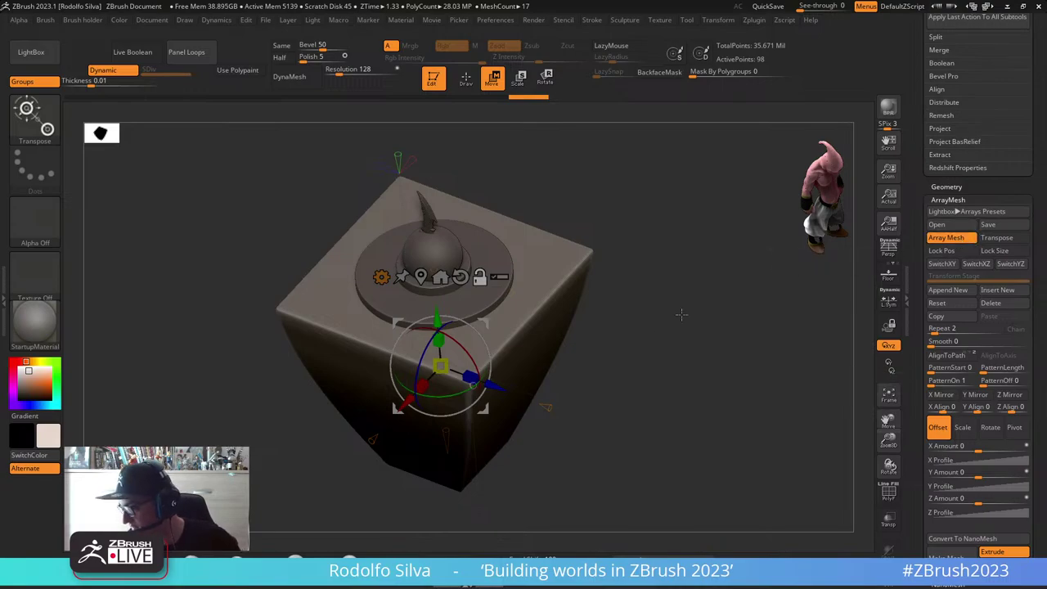
{"action": "left_click_drag", "start_coordinate": [439, 365], "coordinate": [465, 361]}
{"action": "left_click_drag", "start_coordinate": [602, 383], "coordinate": [657, 368]}
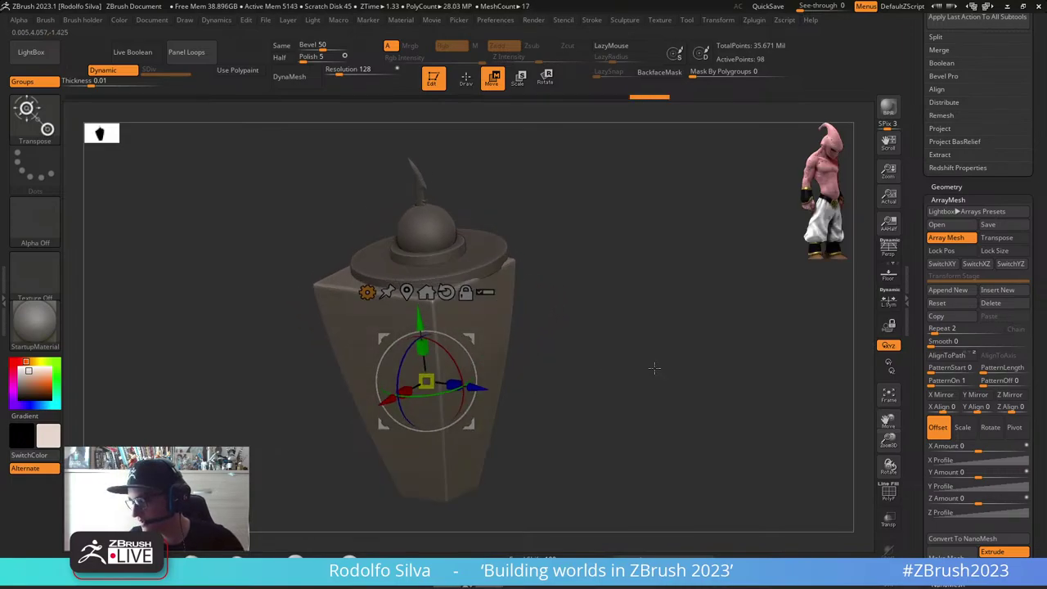
Step: Set the cliff array's X offset to 0.71989 and turn on mirroring along X
{"action": "scroll", "coordinate": [925, 343], "scroll_direction": "down", "scroll_amount": 1}
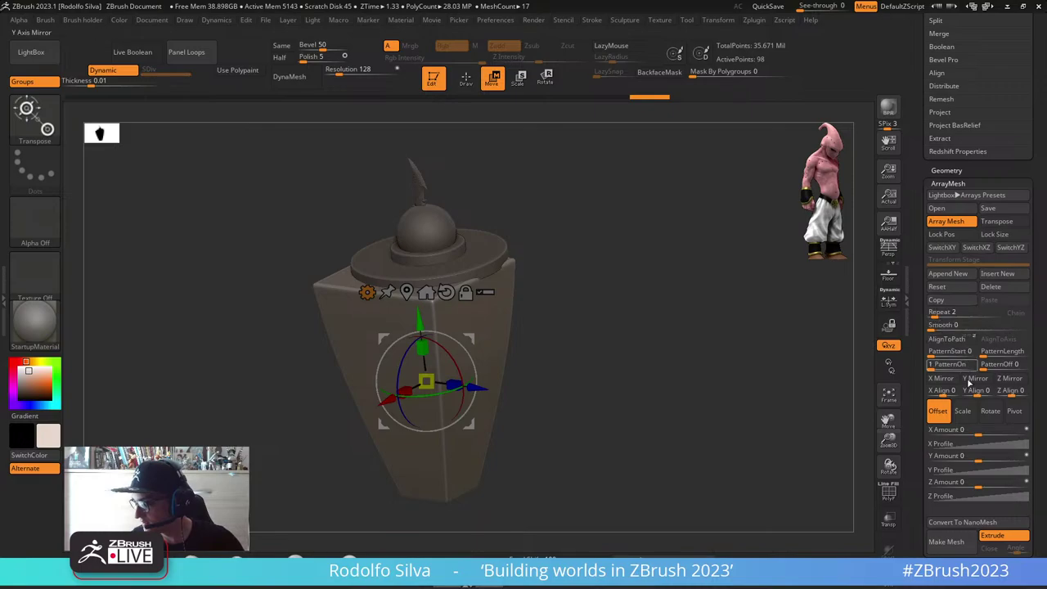
{"action": "left_click_drag", "start_coordinate": [979, 431], "coordinate": [995, 432]}
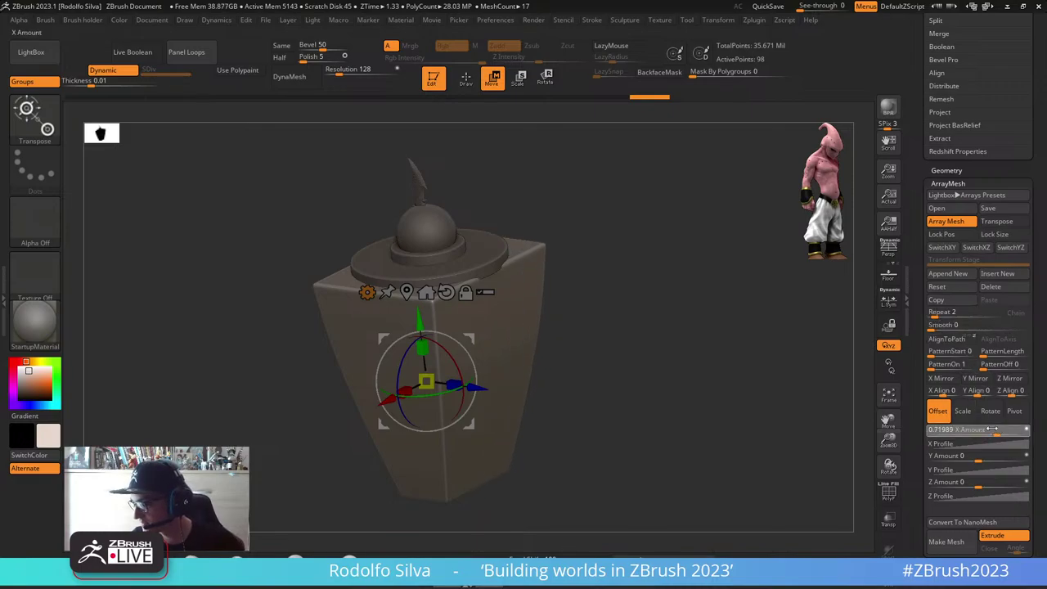
{"action": "left_click", "coordinate": [940, 379]}
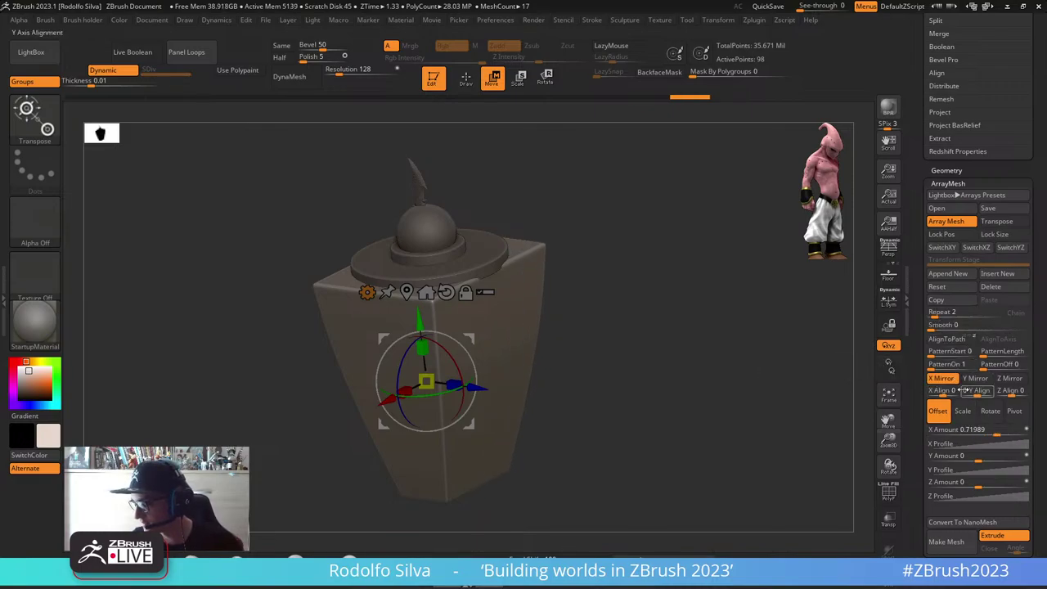
Step: Set the cliff array's Y rotation to 90 and its Z offset to 0.36507
{"action": "left_click", "coordinate": [990, 410]}
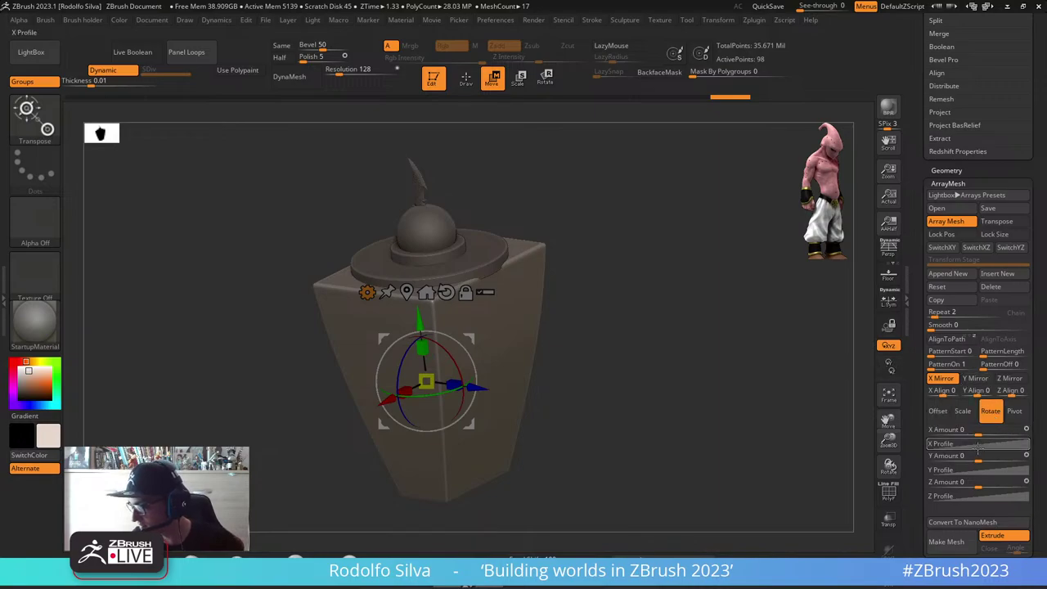
{"action": "mouse_move", "coordinate": [979, 455]}
{"action": "left_mouse_down"}
{"action": "mouse_move", "coordinate": [1002, 452]}
{"action": "mouse_move", "coordinate": [981, 454]}
{"action": "left_mouse_up"}
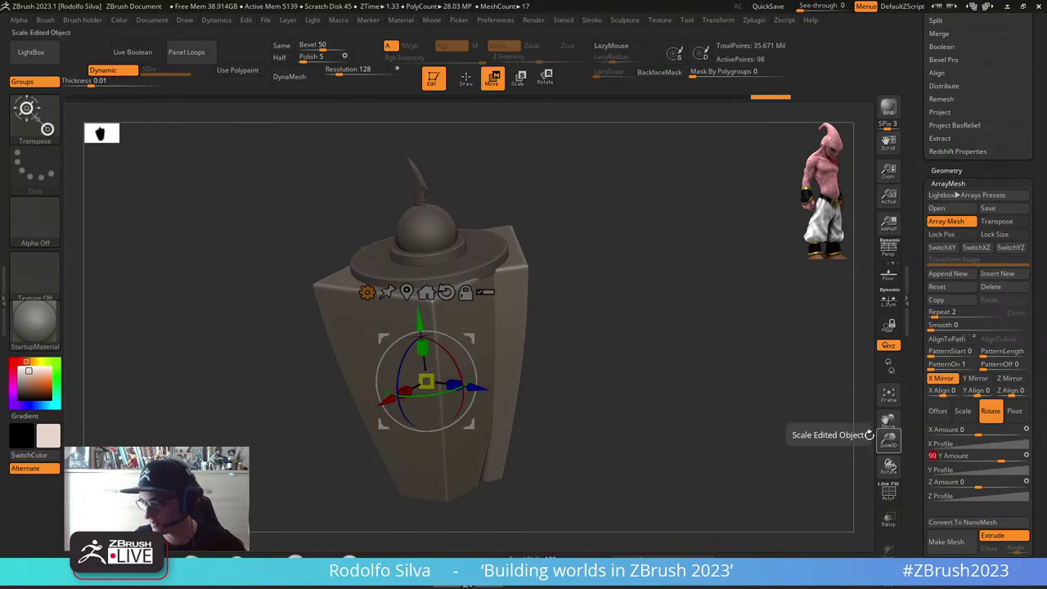
{"action": "left_click_drag", "start_coordinate": [697, 426], "coordinate": [766, 453]}
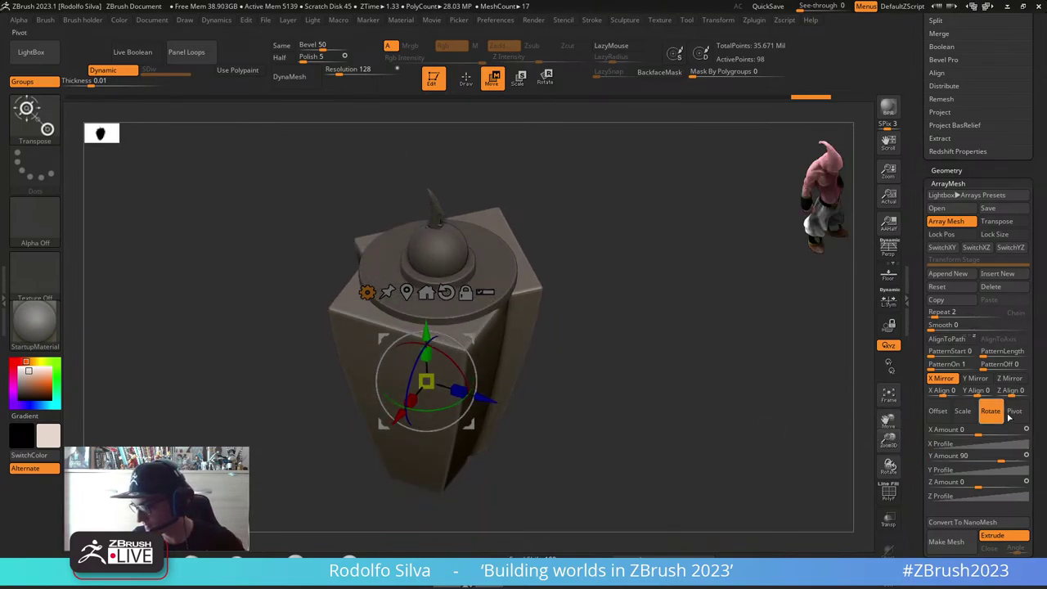
{"action": "left_click", "coordinate": [939, 411]}
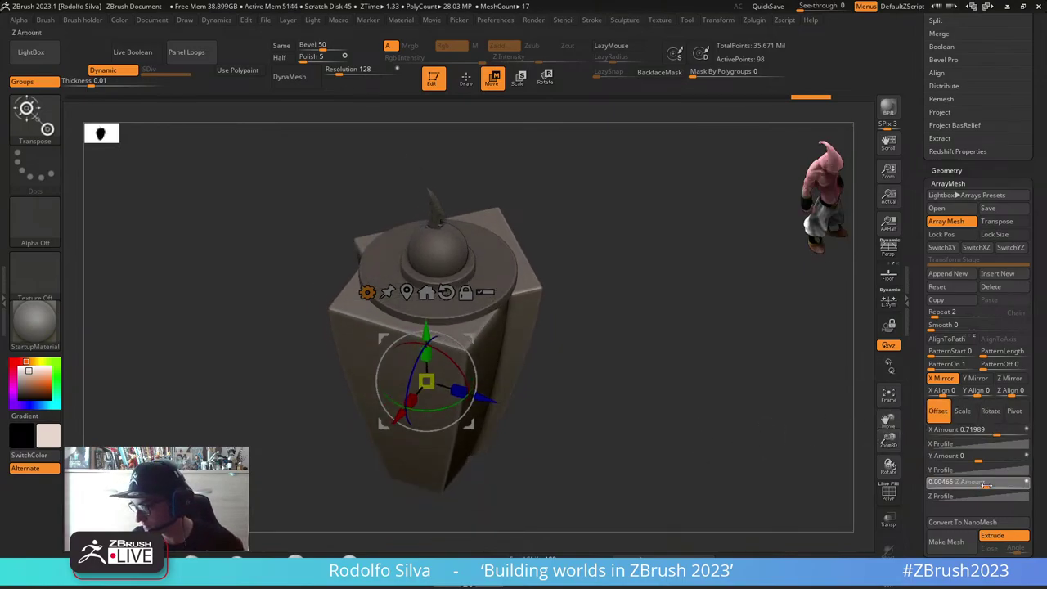
{"action": "left_click_drag", "start_coordinate": [978, 481], "coordinate": [995, 482]}
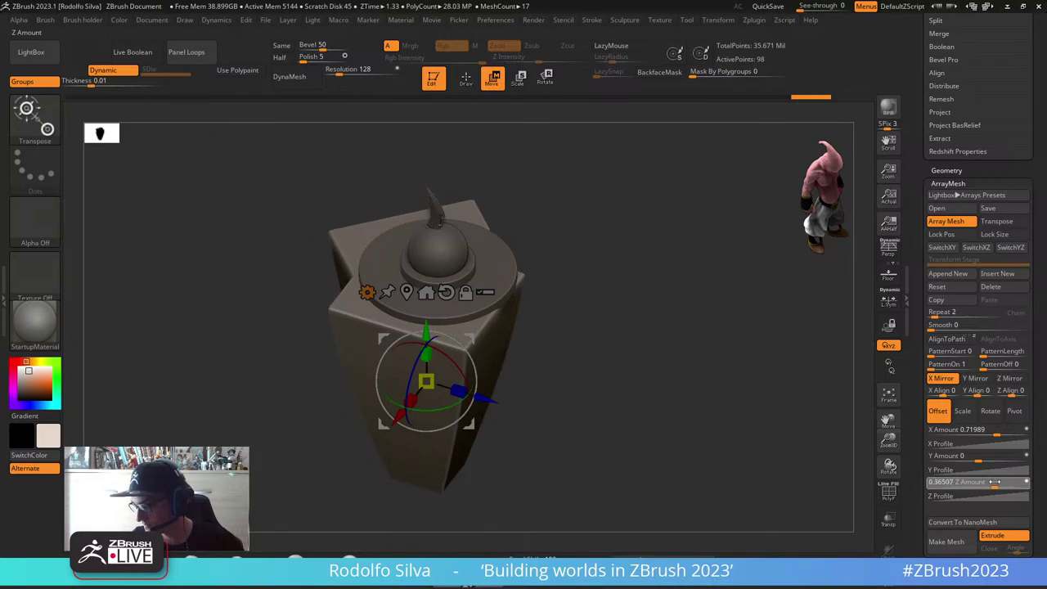
Step: Scale the cliff array's copies to 0.03303 in X and 0.48763 in Z
{"action": "left_click", "coordinate": [963, 410]}
{"action": "left_click_drag", "start_coordinate": [972, 429], "coordinate": [955, 432]}
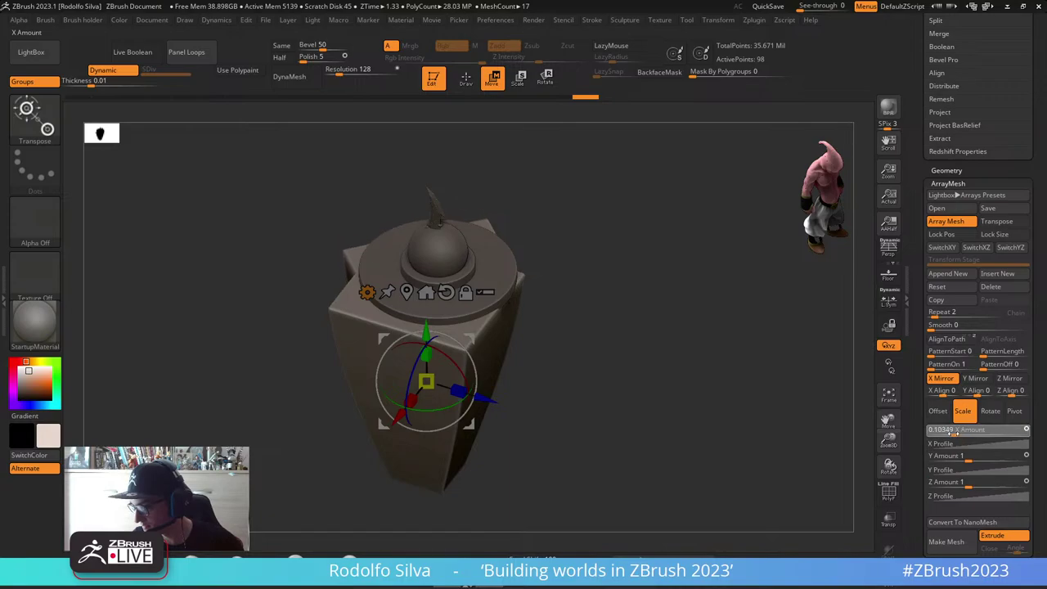
{"action": "left_click_drag", "start_coordinate": [961, 482], "coordinate": [955, 484]}
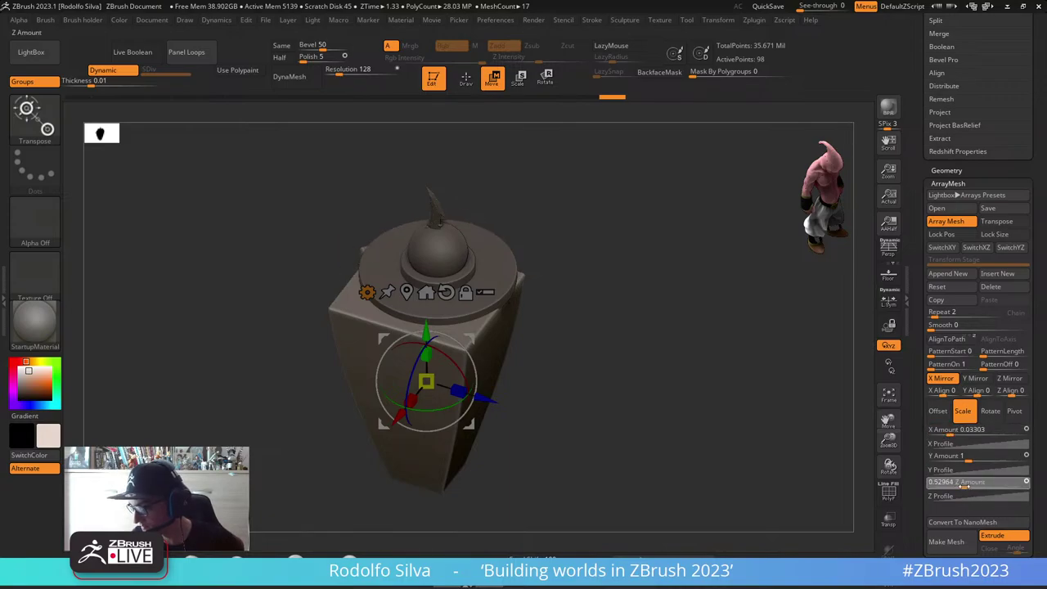
{"action": "left_click_drag", "start_coordinate": [959, 482], "coordinate": [956, 483]}
{"action": "left_click_drag", "start_coordinate": [706, 423], "coordinate": [815, 411]}
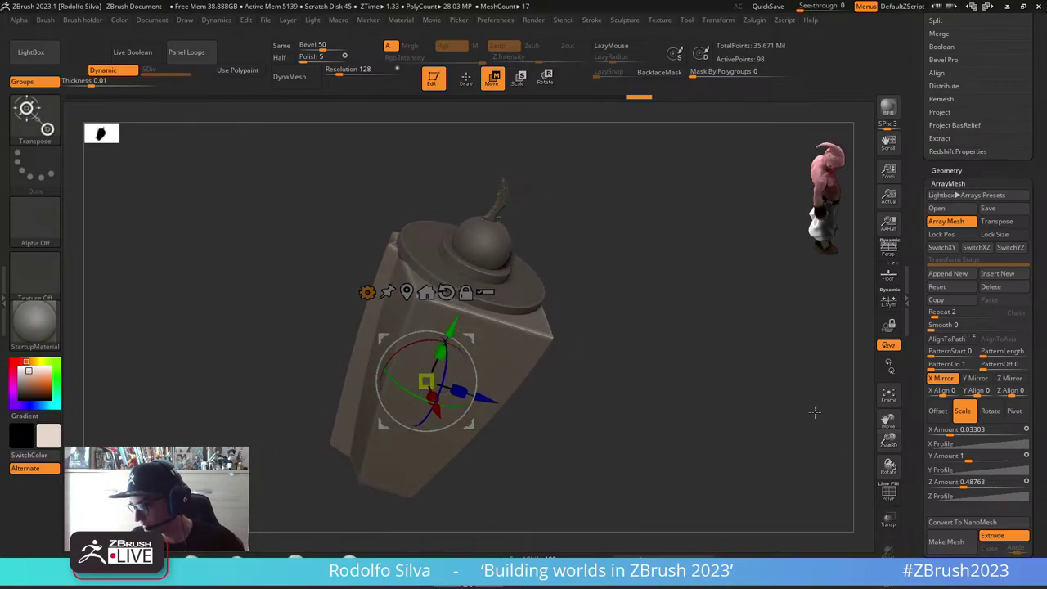
Step: Append a second transform stage to the cliff array with 5 repeats and lock its relative position
{"action": "left_click", "coordinate": [949, 274]}
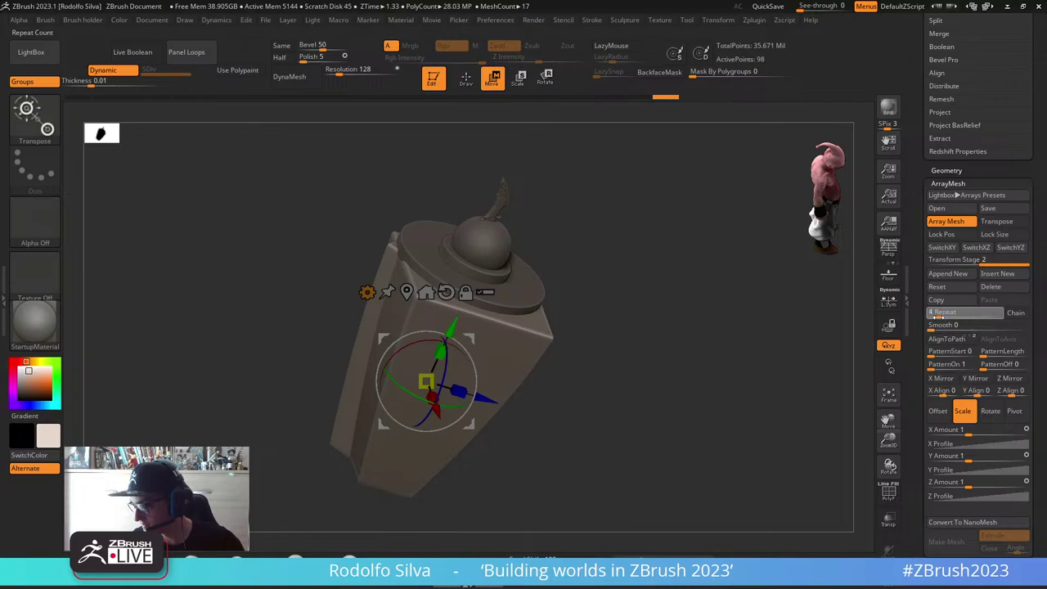
{"action": "left_click_drag", "start_coordinate": [935, 315], "coordinate": [941, 316]}
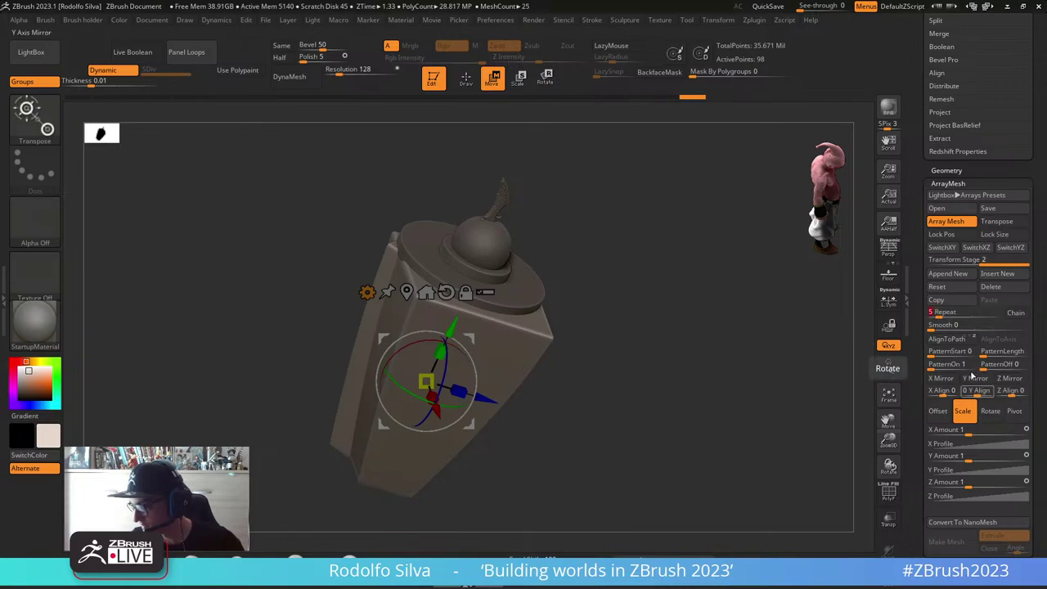
{"action": "left_click", "coordinate": [941, 234]}
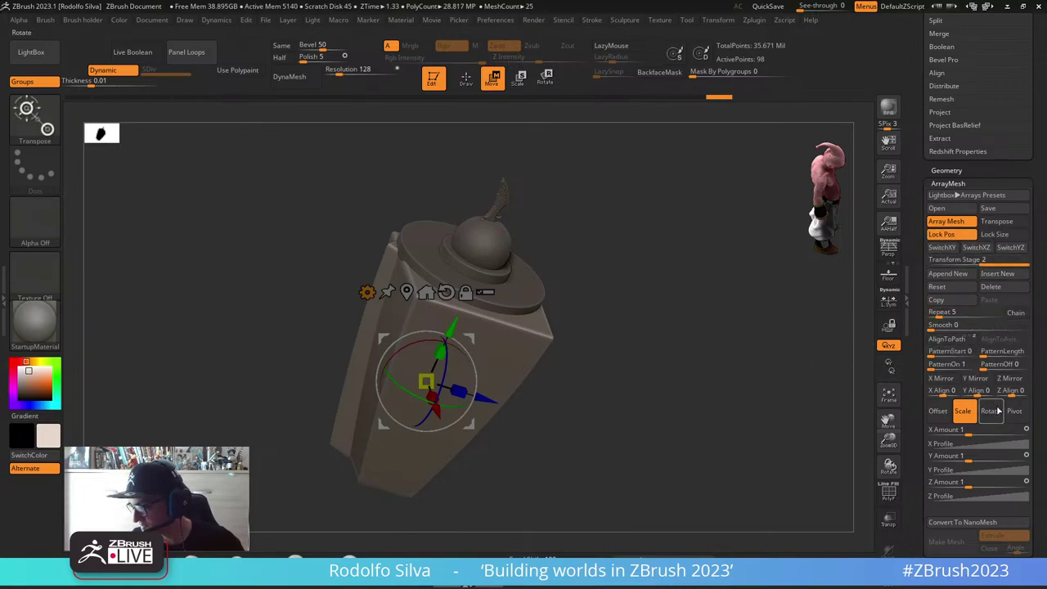
Step: Set the second array stage's Y rotation to 146 and its Y offset to 0.43645
{"action": "left_click", "coordinate": [990, 411]}
{"action": "mouse_move", "coordinate": [975, 455]}
{"action": "left_mouse_down"}
{"action": "mouse_move", "coordinate": [1009, 458]}
{"action": "mouse_move", "coordinate": [966, 457]}
{"action": "mouse_move", "coordinate": [995, 456]}
{"action": "left_mouse_up"}
{"action": "left_click", "coordinate": [937, 411]}
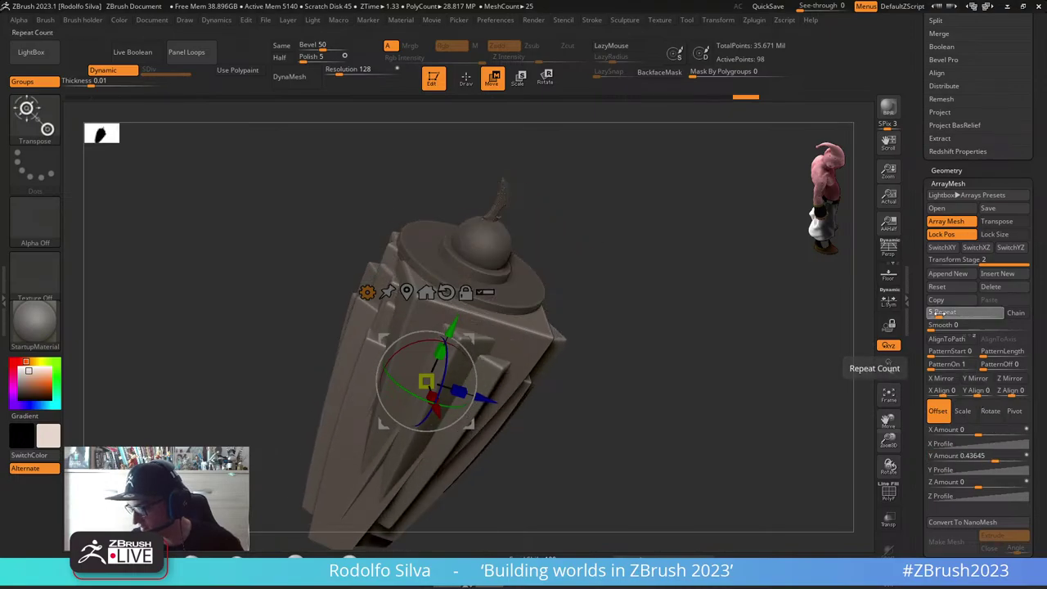
Step: Reduce the second array stage to 3 repeats and set its X offset to 0.43645
{"action": "left_click_drag", "start_coordinate": [953, 312], "coordinate": [934, 317]}
{"action": "left_click_drag", "start_coordinate": [715, 393], "coordinate": [676, 358]}
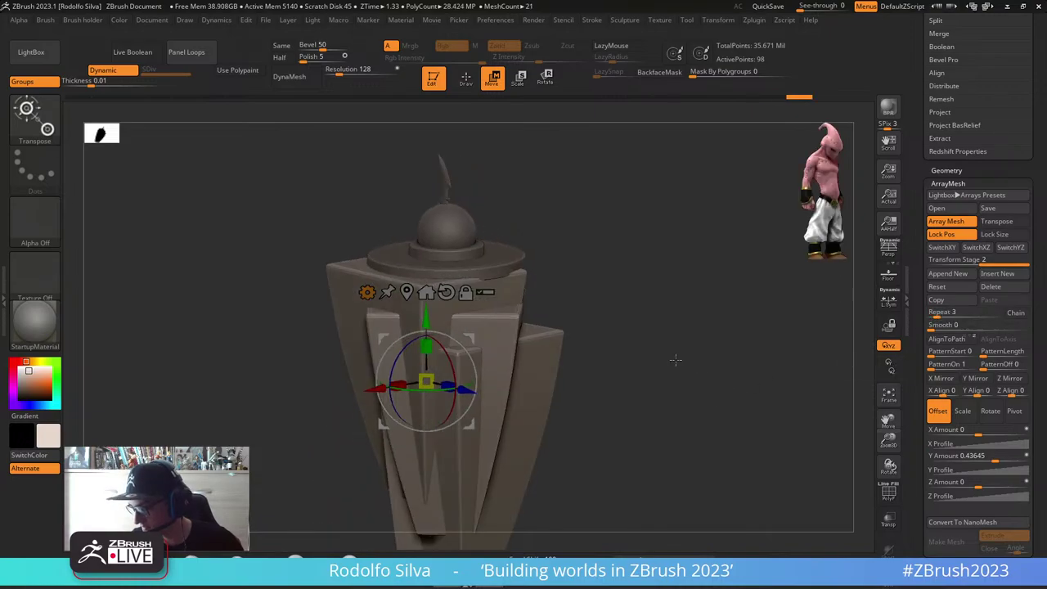
{"action": "left_click_drag", "start_coordinate": [961, 431], "coordinate": [994, 434]}
{"action": "left_click_drag", "start_coordinate": [994, 433], "coordinate": [995, 433]}
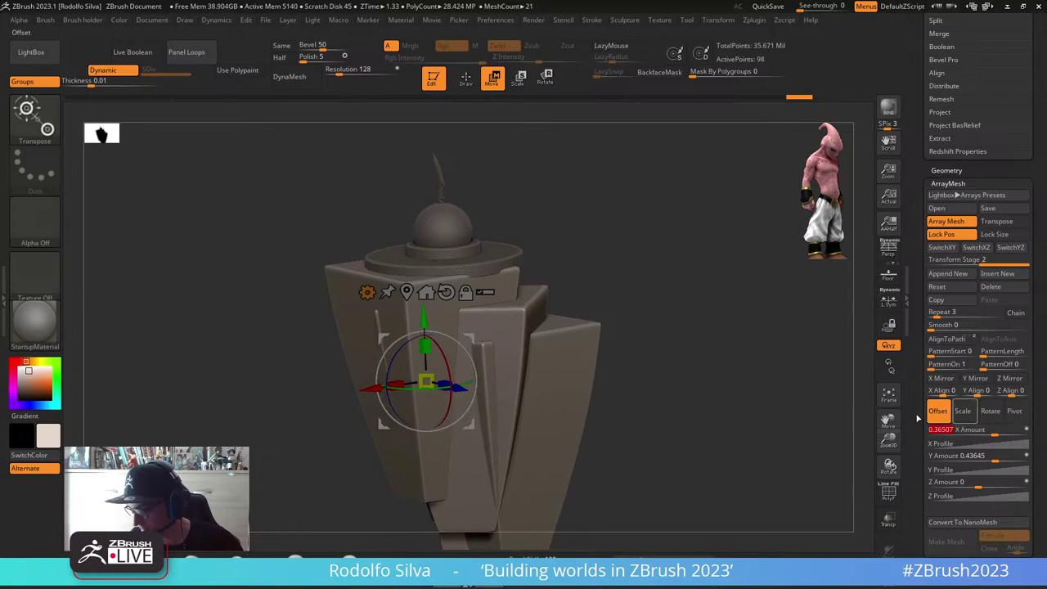
{"action": "left_click_drag", "start_coordinate": [709, 412], "coordinate": [709, 464]}
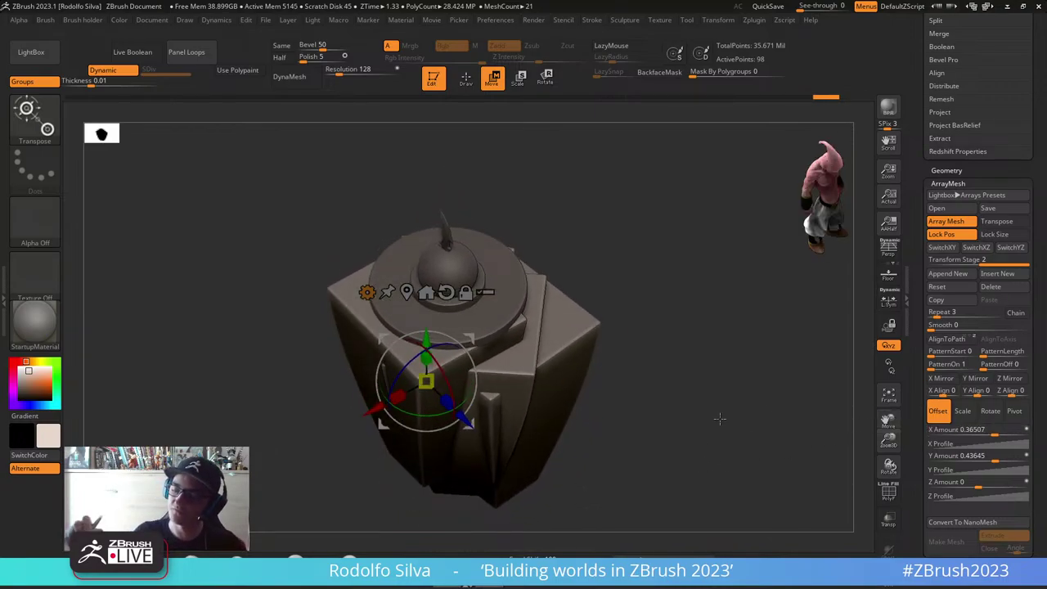
{"action": "mouse_move", "coordinate": [991, 431]}
{"action": "left_mouse_down"}
{"action": "mouse_move", "coordinate": [1013, 431]}
{"action": "mouse_move", "coordinate": [996, 429]}
{"action": "left_mouse_up"}
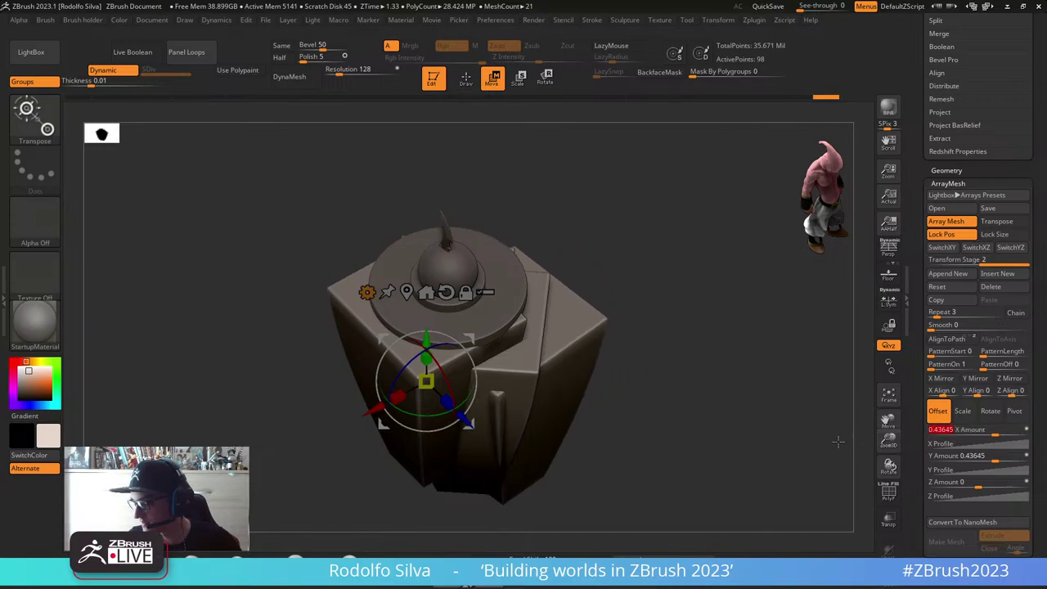
{"action": "left_click_drag", "start_coordinate": [737, 455], "coordinate": [717, 402]}
{"action": "left_click_drag", "start_coordinate": [747, 437], "coordinate": [756, 434]}
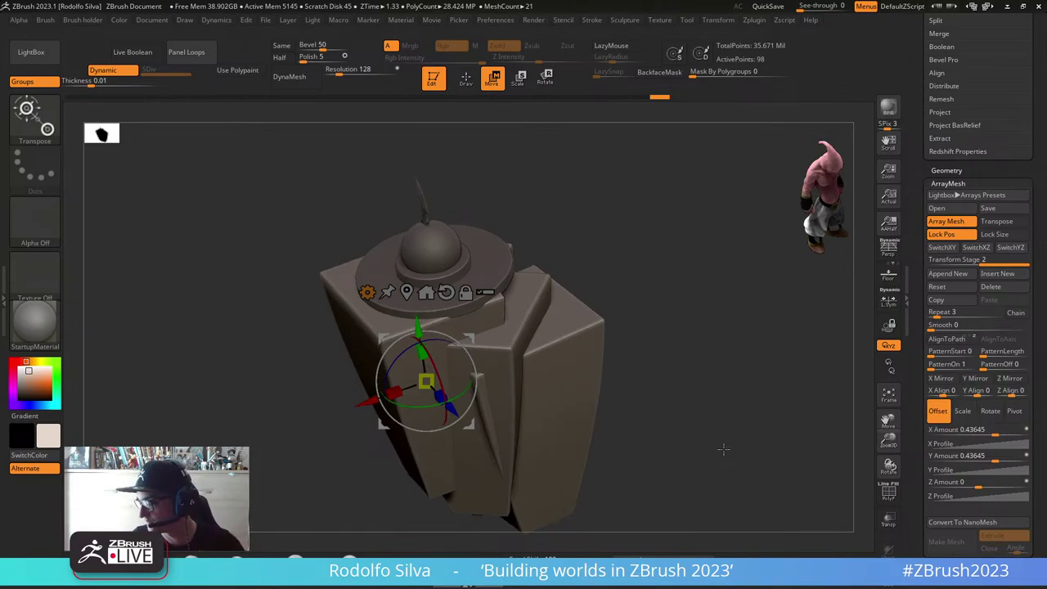
Step: Enlarge the silhouette thumbnail to size 203 and check the cliff cluster's outline from different angles
{"action": "mouse_move", "coordinate": [723, 448]}
{"action": "left_mouse_down"}
{"action": "mouse_move", "coordinate": [732, 390]}
{"action": "mouse_move", "coordinate": [724, 430]}
{"action": "left_mouse_up"}
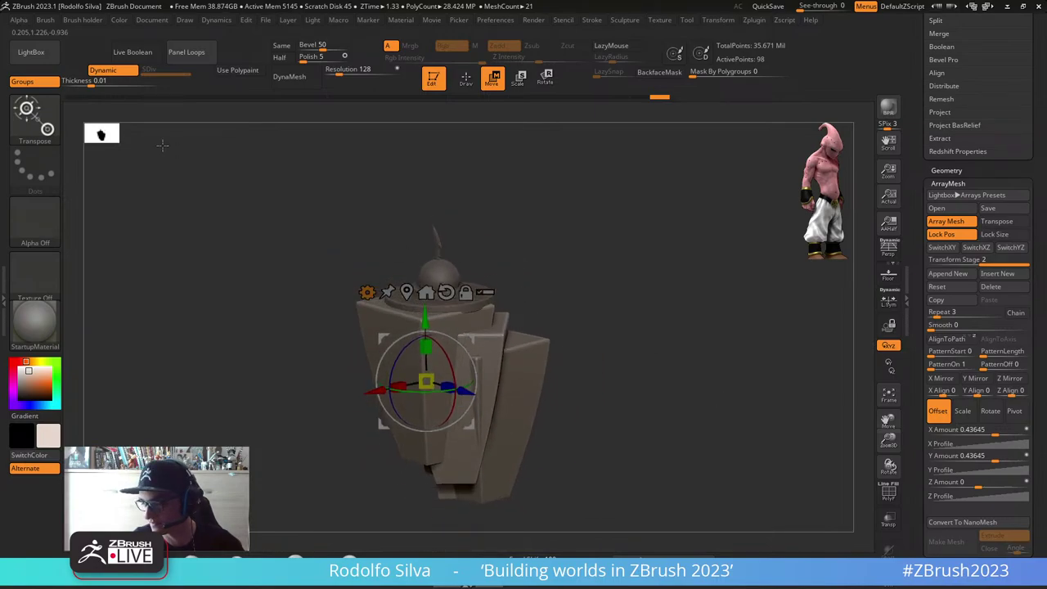
{"action": "left_click_drag", "start_coordinate": [115, 140], "coordinate": [250, 243]}
{"action": "left_click_drag", "start_coordinate": [667, 428], "coordinate": [663, 421]}
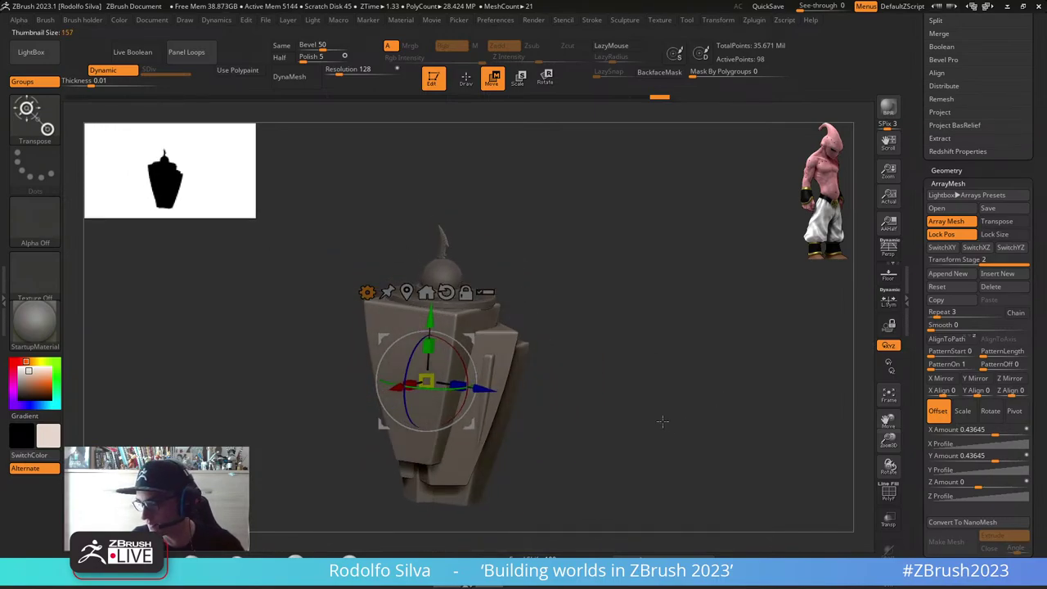
{"action": "left_click_drag", "start_coordinate": [212, 190], "coordinate": [292, 217]}
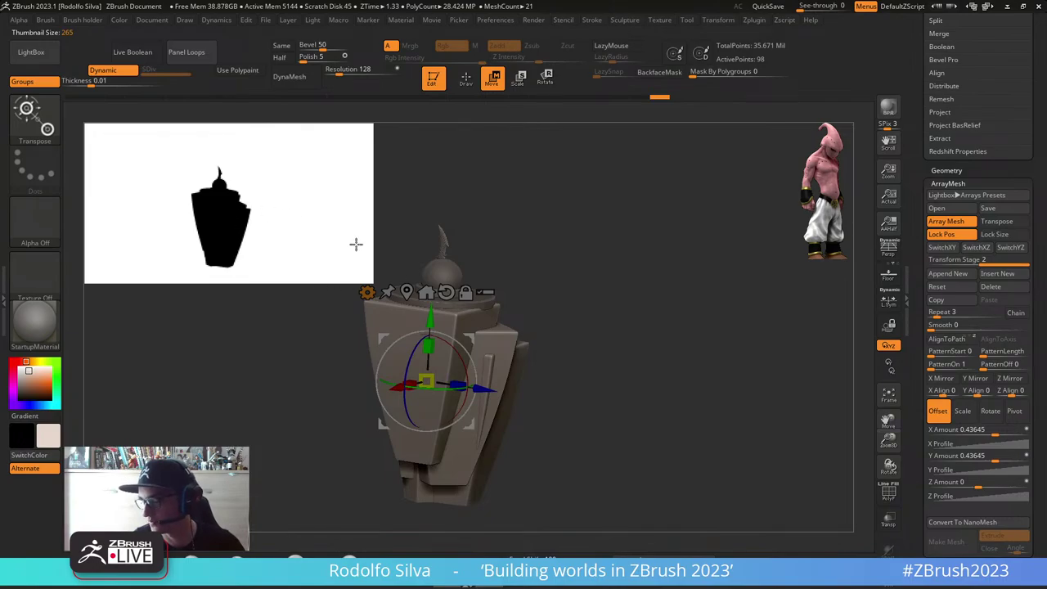
{"action": "left_click_drag", "start_coordinate": [356, 244], "coordinate": [273, 202]}
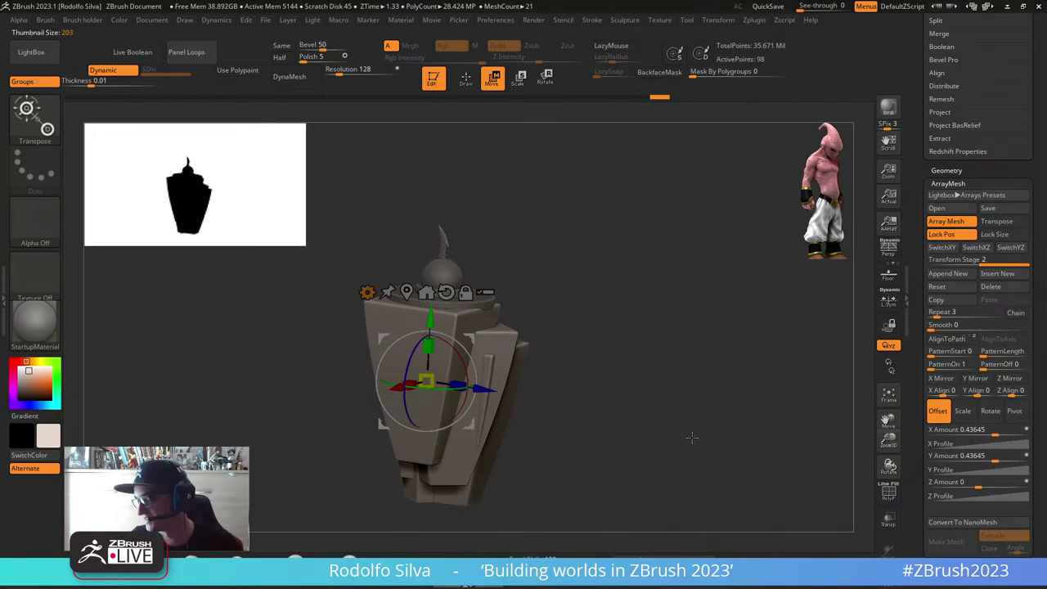
{"action": "left_click_drag", "start_coordinate": [692, 437], "coordinate": [684, 433]}
Step: Set the second array stage's rotation to 116 in Y and -12 in X
{"action": "left_click", "coordinate": [988, 411]}
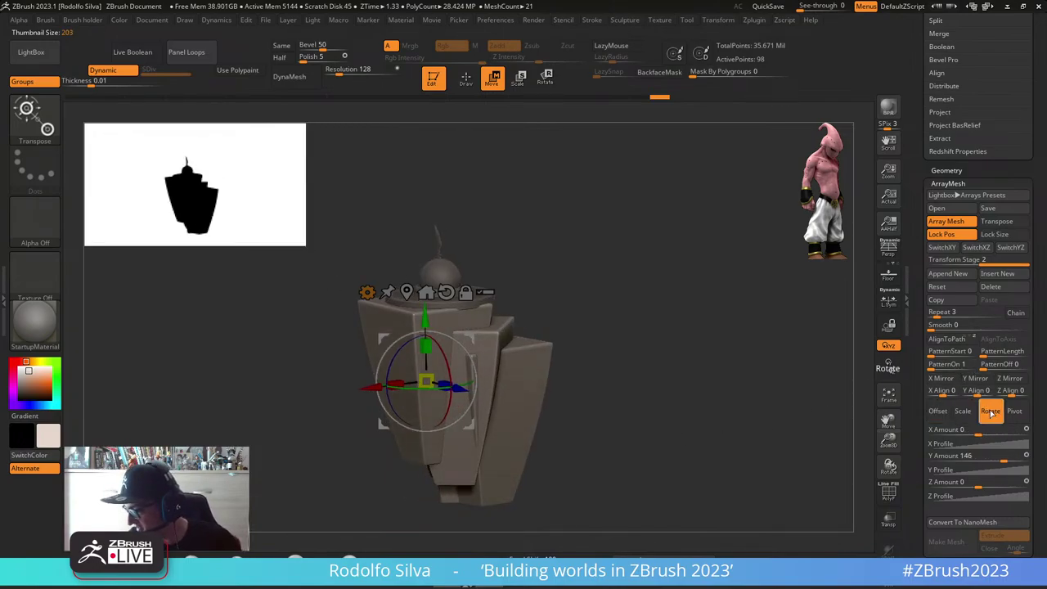
{"action": "left_click_drag", "start_coordinate": [979, 457], "coordinate": [1002, 460]}
{"action": "left_click_drag", "start_coordinate": [709, 436], "coordinate": [698, 475]}
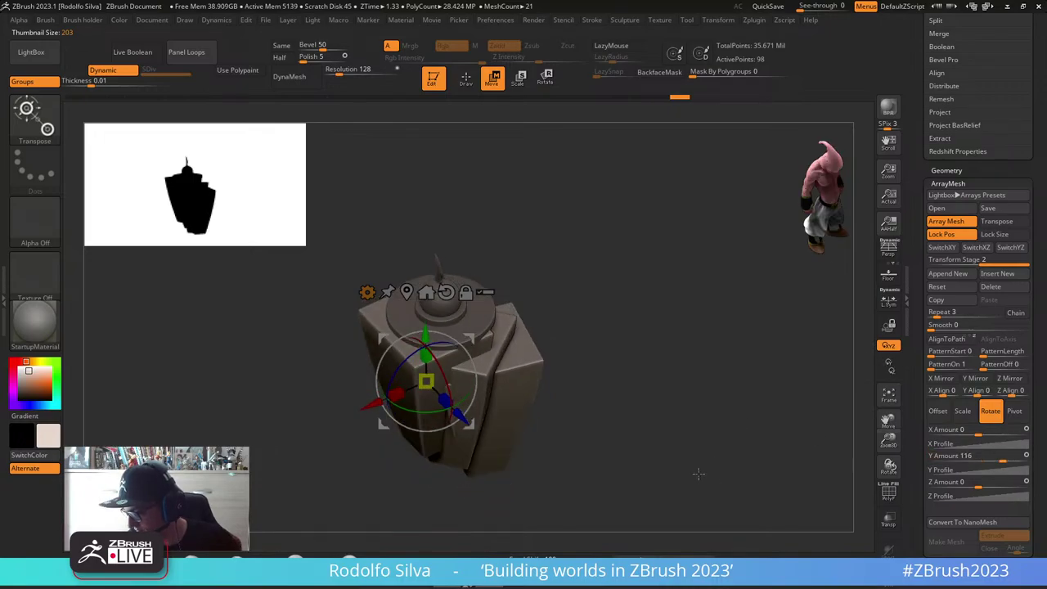
{"action": "left_click_drag", "start_coordinate": [422, 413], "coordinate": [433, 411]}
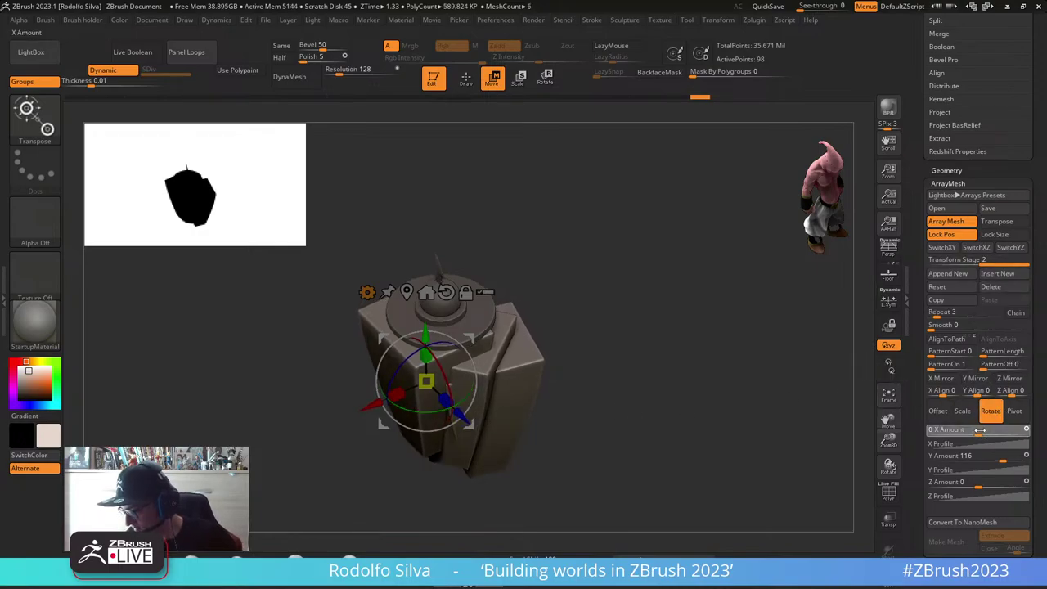
{"action": "left_click_drag", "start_coordinate": [990, 429], "coordinate": [956, 430]}
{"action": "left_click_drag", "start_coordinate": [685, 379], "coordinate": [681, 415]}
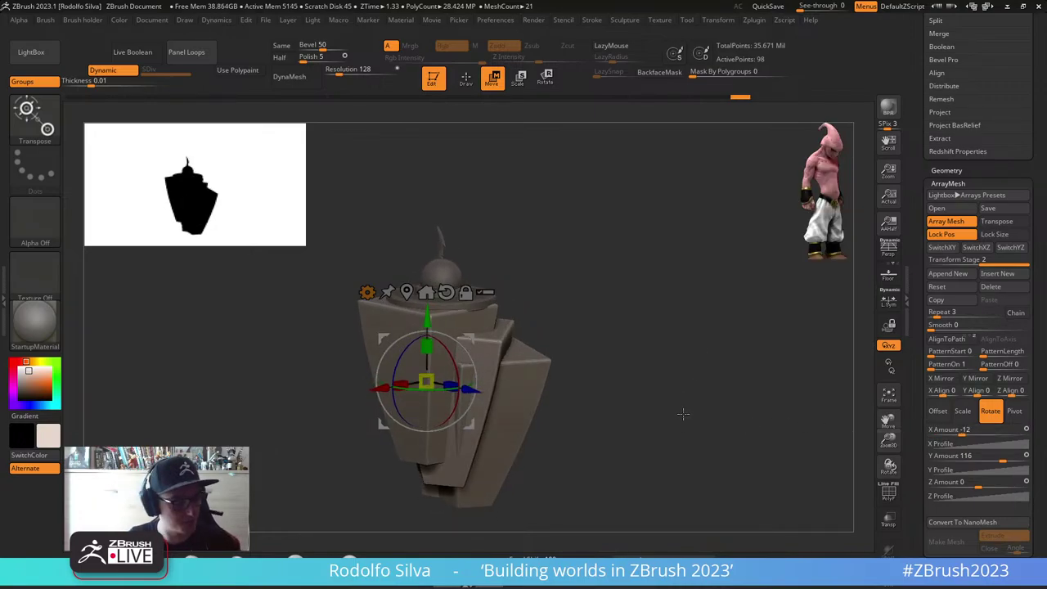
{"action": "mouse_move", "coordinate": [675, 417]}
{"action": "left_mouse_down"}
{"action": "mouse_move", "coordinate": [630, 418]}
{"action": "mouse_move", "coordinate": [551, 390]}
{"action": "mouse_move", "coordinate": [556, 379]}
{"action": "mouse_move", "coordinate": [584, 434]}
{"action": "mouse_move", "coordinate": [620, 449]}
{"action": "mouse_move", "coordinate": [739, 416]}
{"action": "mouse_move", "coordinate": [646, 419]}
{"action": "left_mouse_up"}
Step: Try to shift the source cliff block along its X axis
{"action": "key", "text": "q"}
{"action": "key", "text": "w"}
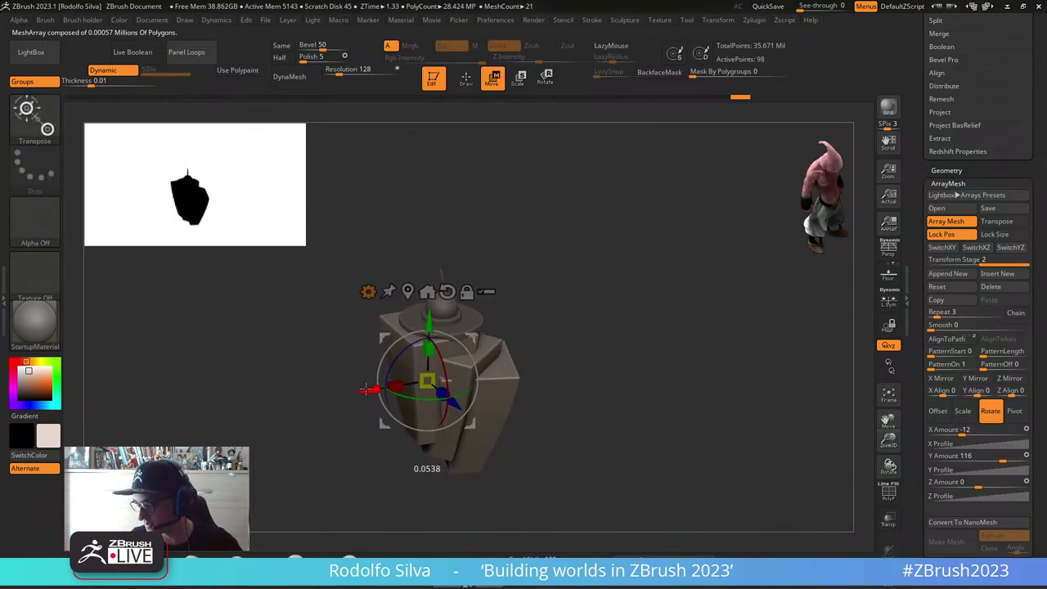
{"action": "left_click_drag", "start_coordinate": [366, 390], "coordinate": [373, 391]}
{"action": "key", "text": "ctrl+z"}
Step: Adjust the source cliff block's placement beneath the disc base and unlock the array's relative position
{"action": "left_click_drag", "start_coordinate": [629, 399], "coordinate": [590, 409]}
{"action": "left_click_drag", "start_coordinate": [451, 405], "coordinate": [468, 402]}
{"action": "left_click_drag", "start_coordinate": [550, 416], "coordinate": [553, 485]}
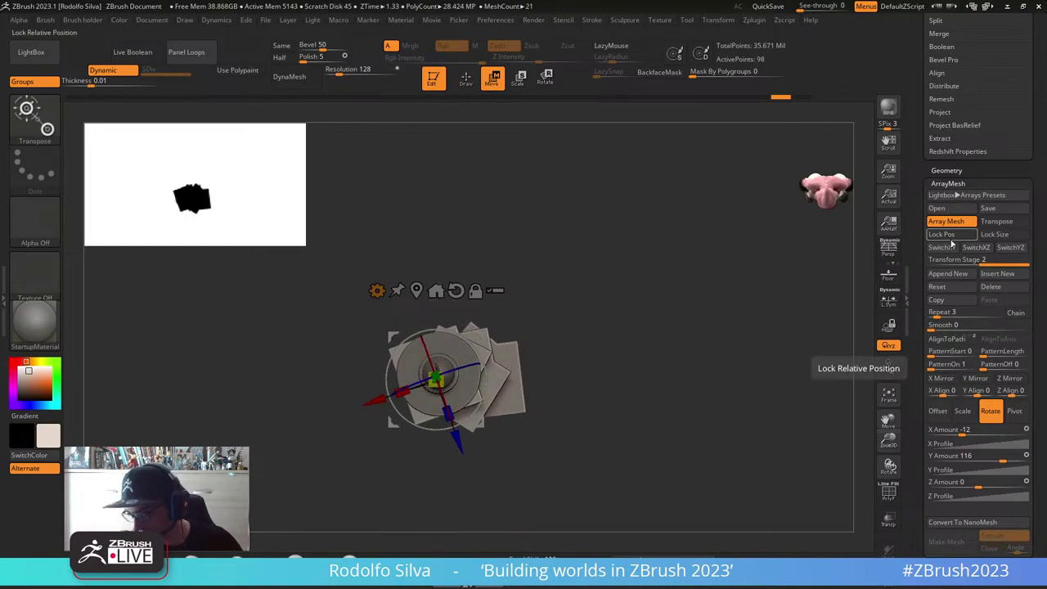
{"action": "mouse_move", "coordinate": [671, 299]}
{"action": "left_mouse_down"}
{"action": "mouse_move", "coordinate": [627, 362]}
{"action": "mouse_move", "coordinate": [598, 349]}
{"action": "mouse_move", "coordinate": [600, 398]}
{"action": "mouse_move", "coordinate": [606, 381]}
{"action": "mouse_move", "coordinate": [528, 416]}
{"action": "left_mouse_up"}
Step: Compare the single cliff block with the full arrayed cliff by undoing and restoring the array
{"action": "key", "text": "q"}
{"action": "key", "text": "ctrl+z"}
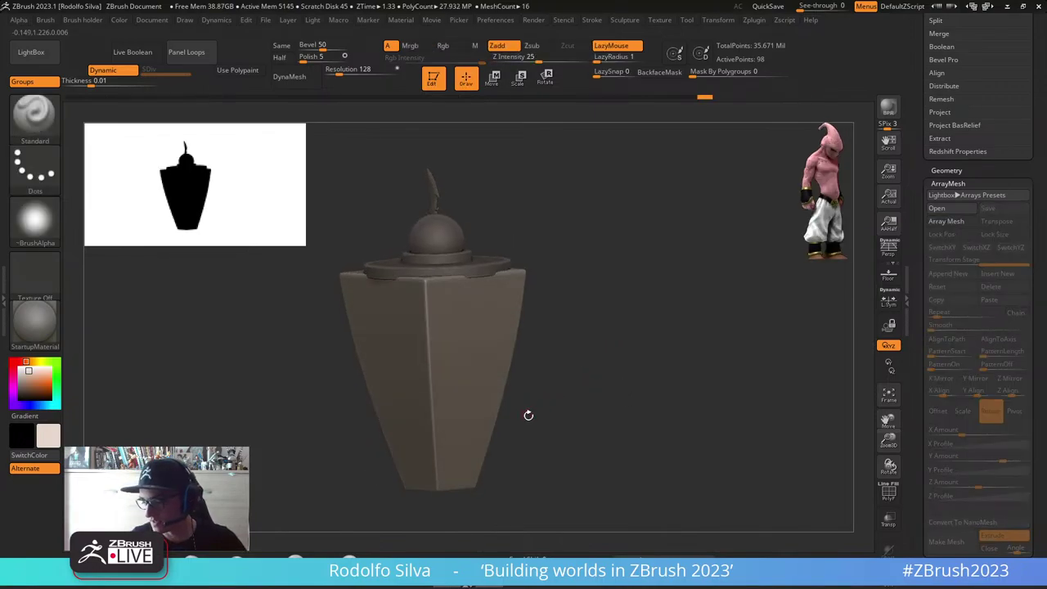
{"action": "key", "text": "s"}
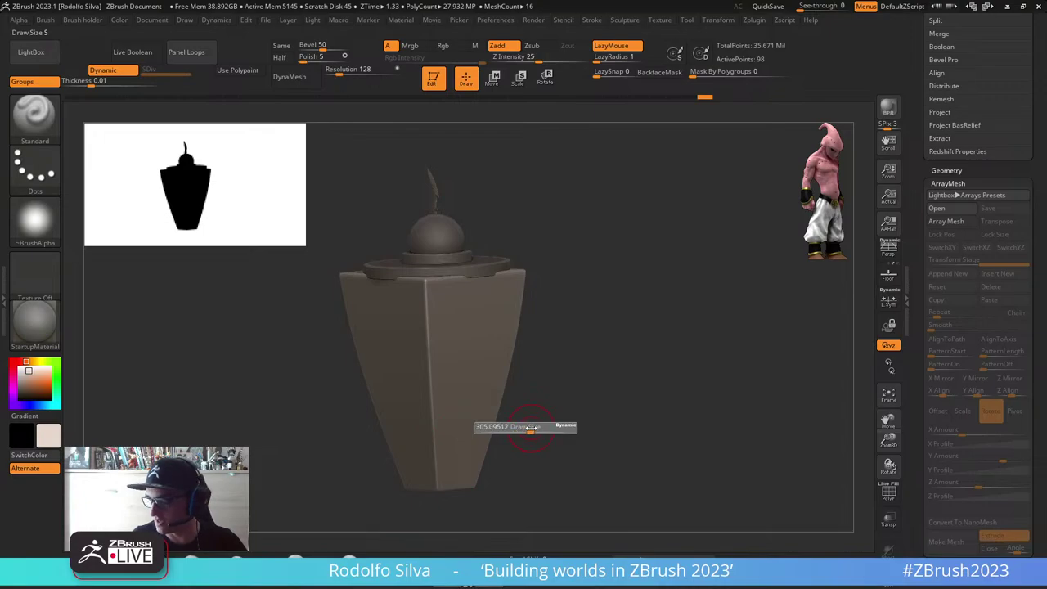
{"action": "left_click_drag", "start_coordinate": [609, 389], "coordinate": [599, 447], "text": "alt"}
{"action": "key", "text": "ctrl+shift+z"}
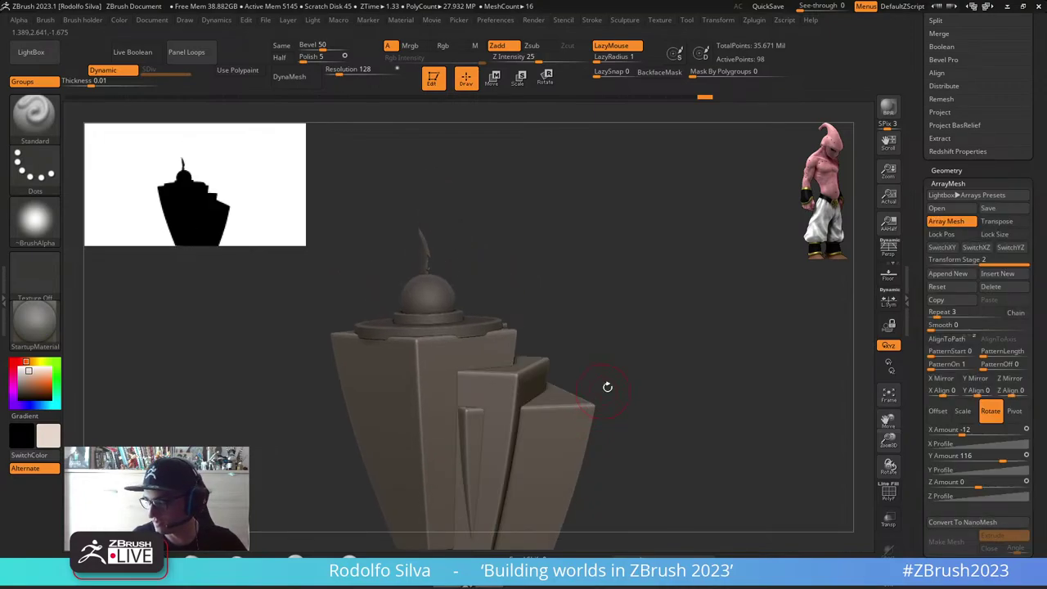
Step: Duplicate the disc in the Blockout subtool and replace the copy with a PolyCube primitive
{"action": "scroll", "coordinate": [917, 161], "scroll_direction": "up", "scroll_amount": 5}
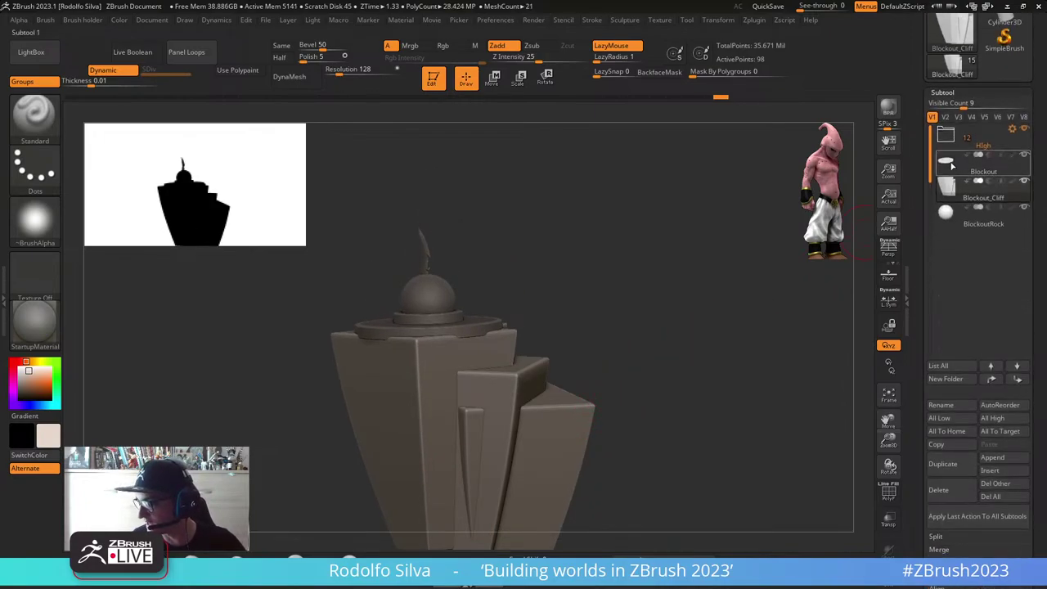
{"action": "key", "text": "w"}
{"action": "mouse_move", "coordinate": [620, 323]}
{"action": "left_mouse_down"}
{"action": "mouse_move", "coordinate": [640, 369]}
{"action": "mouse_move", "coordinate": [526, 374]}
{"action": "mouse_move", "coordinate": [465, 357]}
{"action": "mouse_move", "coordinate": [432, 327]}
{"action": "left_mouse_up"}
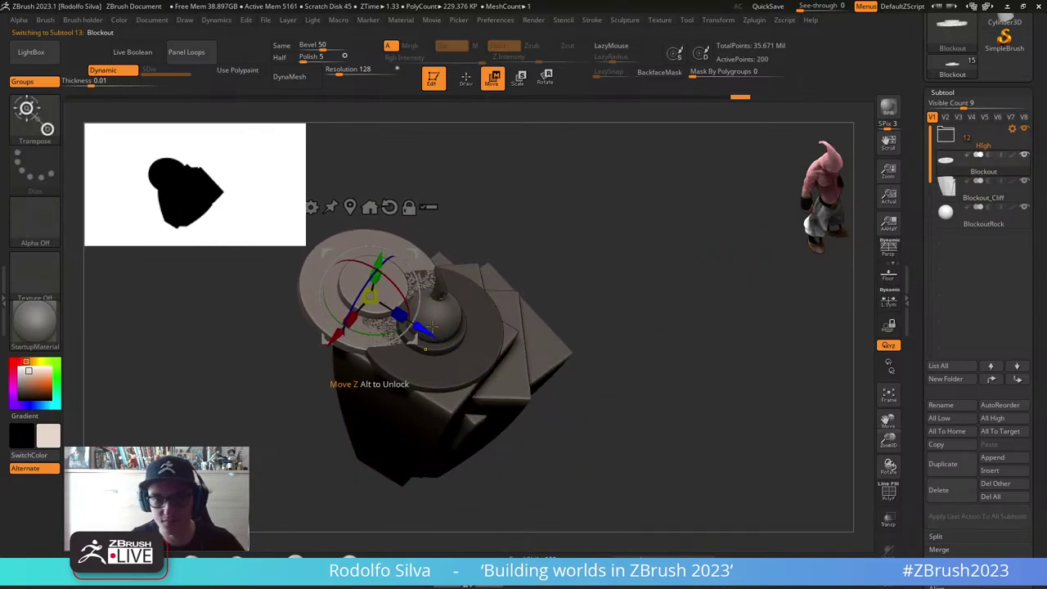
{"action": "left_click_drag", "start_coordinate": [657, 331], "coordinate": [648, 351]}
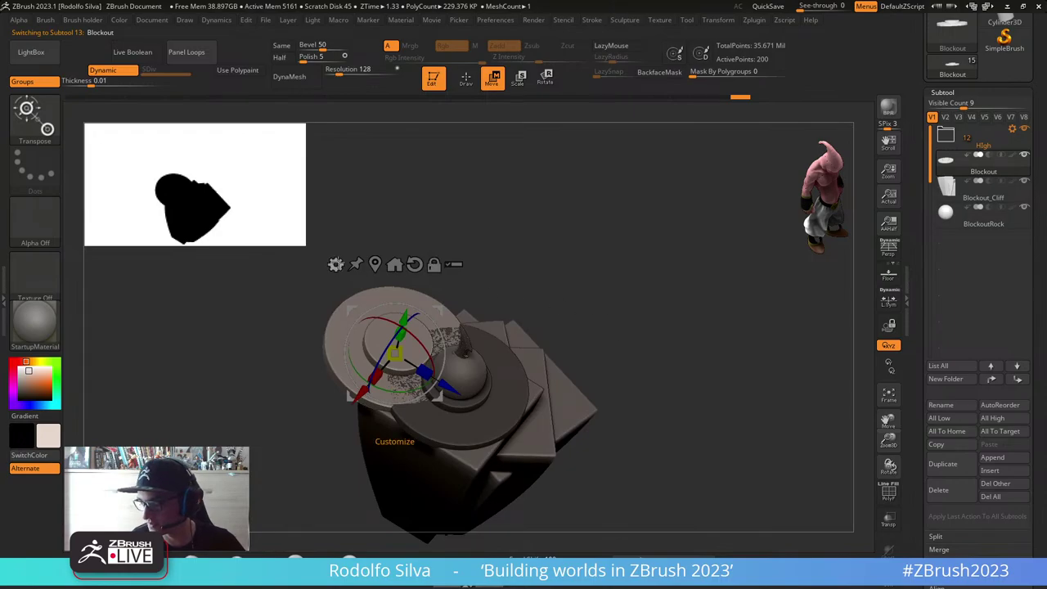
{"action": "left_click", "coordinate": [335, 263]}
{"action": "left_click", "coordinate": [444, 265]}
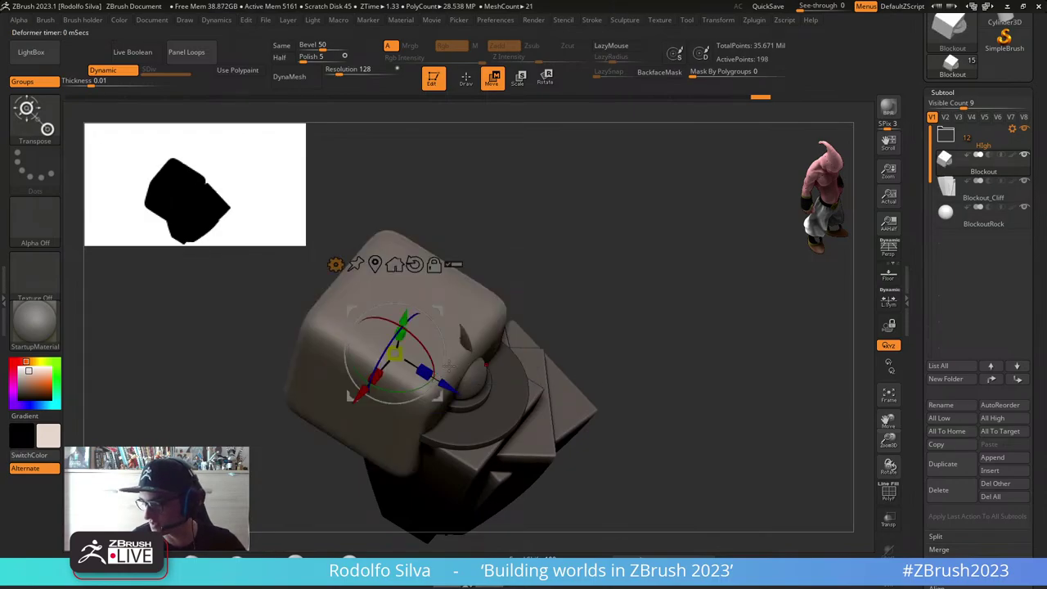
Step: Reshape the new cube into a slim upright block and crease its edges
{"action": "left_click_drag", "start_coordinate": [413, 260], "coordinate": [425, 196]}
{"action": "left_click_drag", "start_coordinate": [592, 292], "coordinate": [575, 225]}
{"action": "left_click_drag", "start_coordinate": [330, 353], "coordinate": [309, 358]}
{"action": "key", "text": "shift+s"}
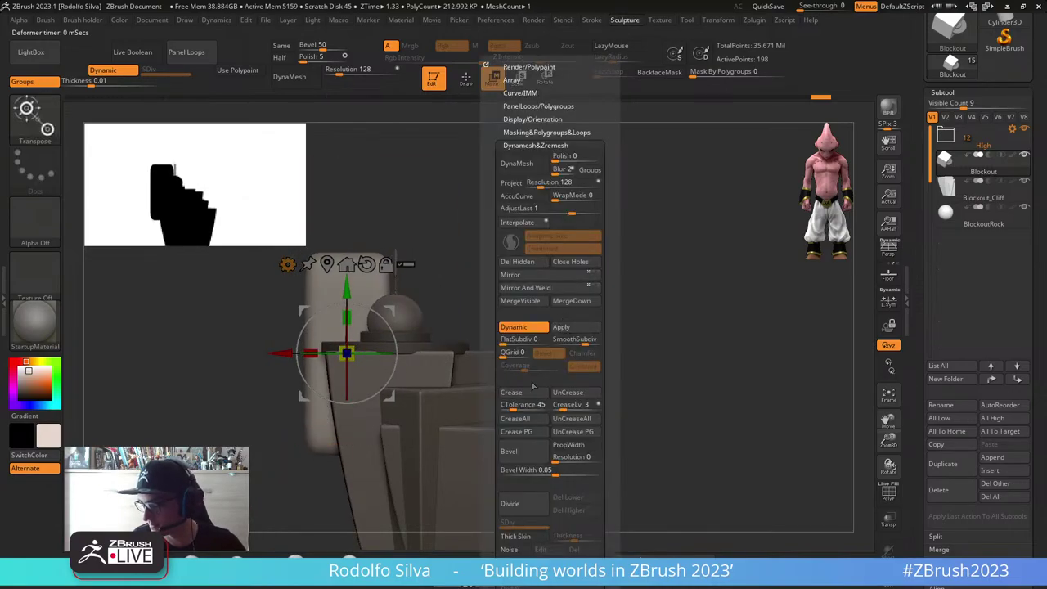
{"action": "left_click", "coordinate": [538, 396]}
Step: Raise the creased block above one side of the pedestal's disc base and refine its height and overall scale
{"action": "left_click_drag", "start_coordinate": [653, 292], "coordinate": [690, 319]}
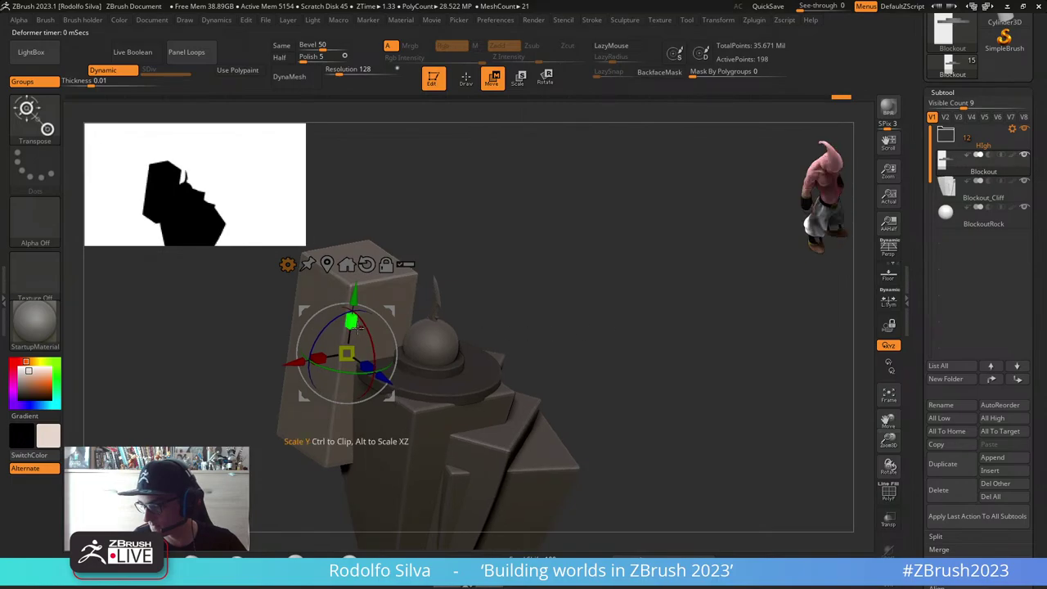
{"action": "mouse_move", "coordinate": [352, 322]}
{"action": "left_mouse_down"}
{"action": "mouse_move", "coordinate": [382, 255]}
{"action": "mouse_move", "coordinate": [356, 313]}
{"action": "left_mouse_up"}
{"action": "mouse_move", "coordinate": [350, 353]}
{"action": "left_mouse_down"}
{"action": "mouse_move", "coordinate": [355, 346]}
{"action": "mouse_move", "coordinate": [333, 355]}
{"action": "left_mouse_up"}
{"action": "left_click_drag", "start_coordinate": [353, 291], "coordinate": [368, 186]}
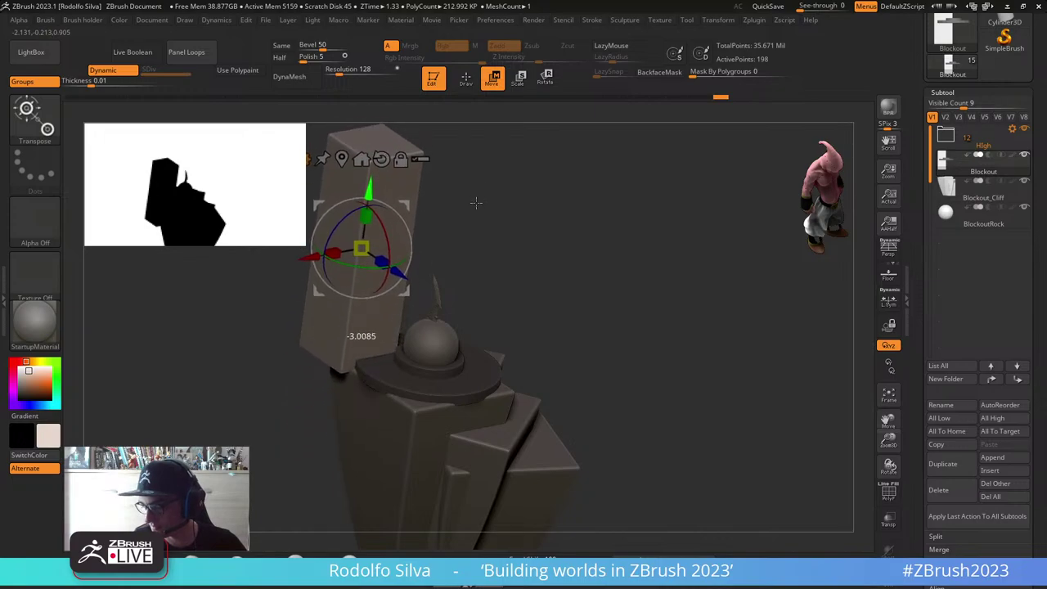
{"action": "left_click_drag", "start_coordinate": [399, 274], "coordinate": [357, 244]}
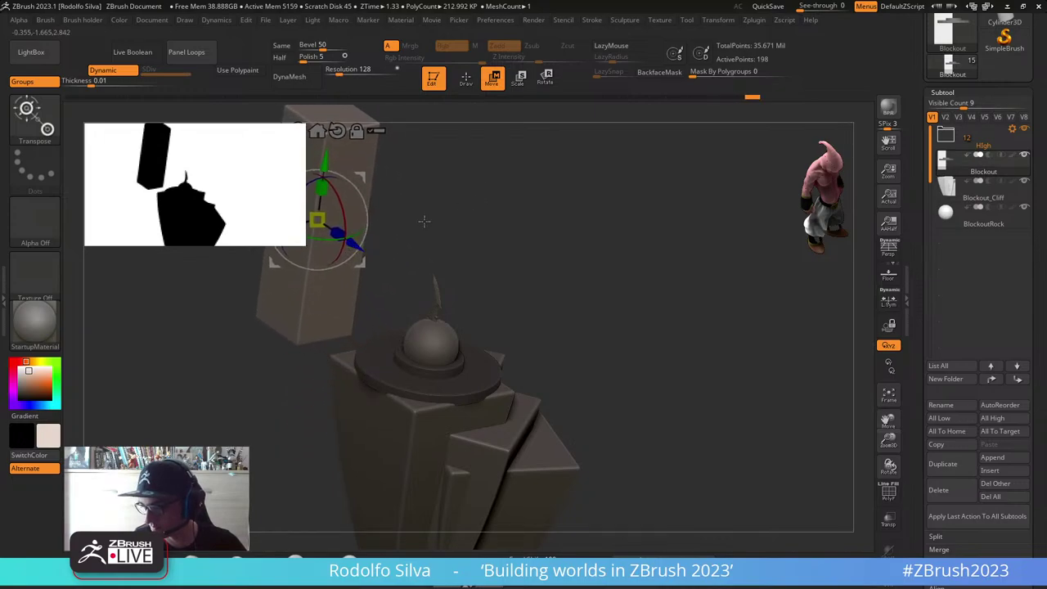
{"action": "left_click_drag", "start_coordinate": [603, 290], "coordinate": [623, 337], "text": "alt"}
{"action": "left_click_drag", "start_coordinate": [366, 288], "coordinate": [365, 290]}
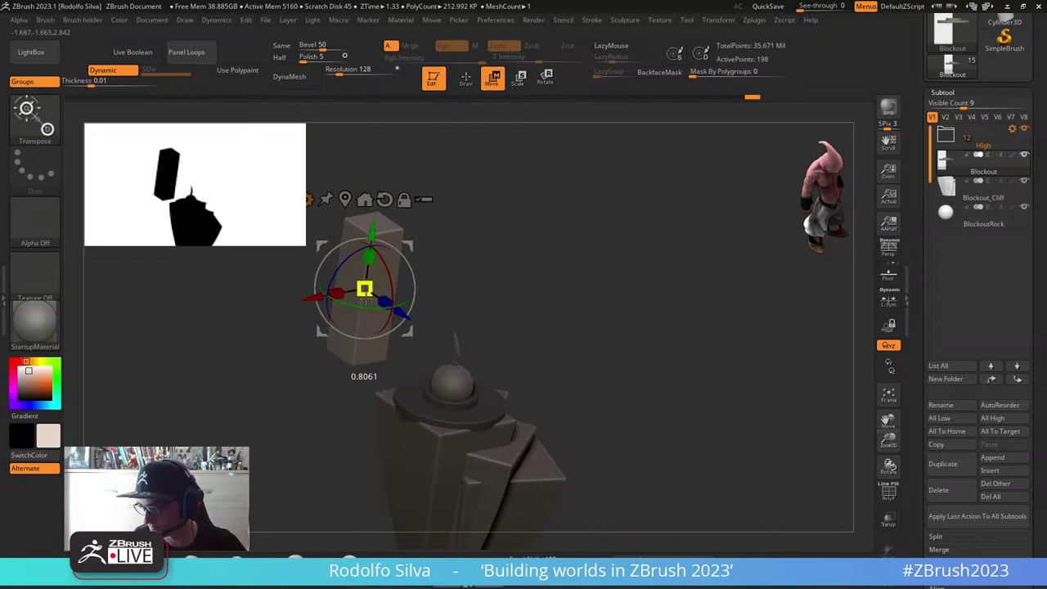
{"action": "left_click_drag", "start_coordinate": [367, 253], "coordinate": [368, 268]}
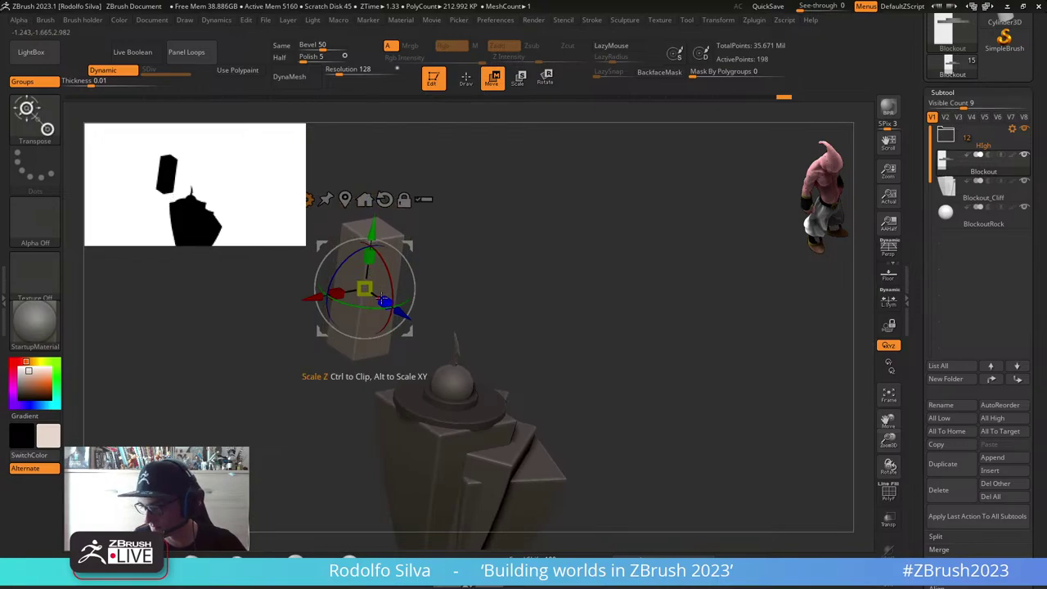
{"action": "left_click_drag", "start_coordinate": [545, 327], "coordinate": [592, 368]}
Step: Turn the block into an ArrayMesh with locked position and X Mirror, and reposition the source block
{"action": "left_click_drag", "start_coordinate": [918, 352], "coordinate": [925, 255]}
{"action": "scroll", "coordinate": [924, 255], "scroll_direction": "down", "scroll_amount": 5}
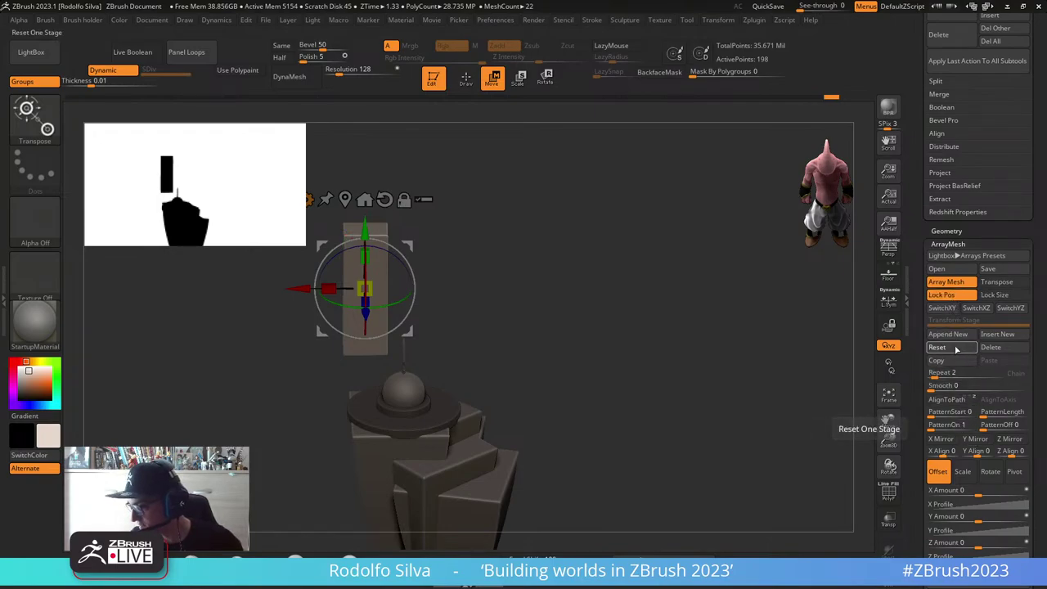
{"action": "left_click", "coordinate": [941, 439]}
{"action": "left_click_drag", "start_coordinate": [677, 406], "coordinate": [720, 421]}
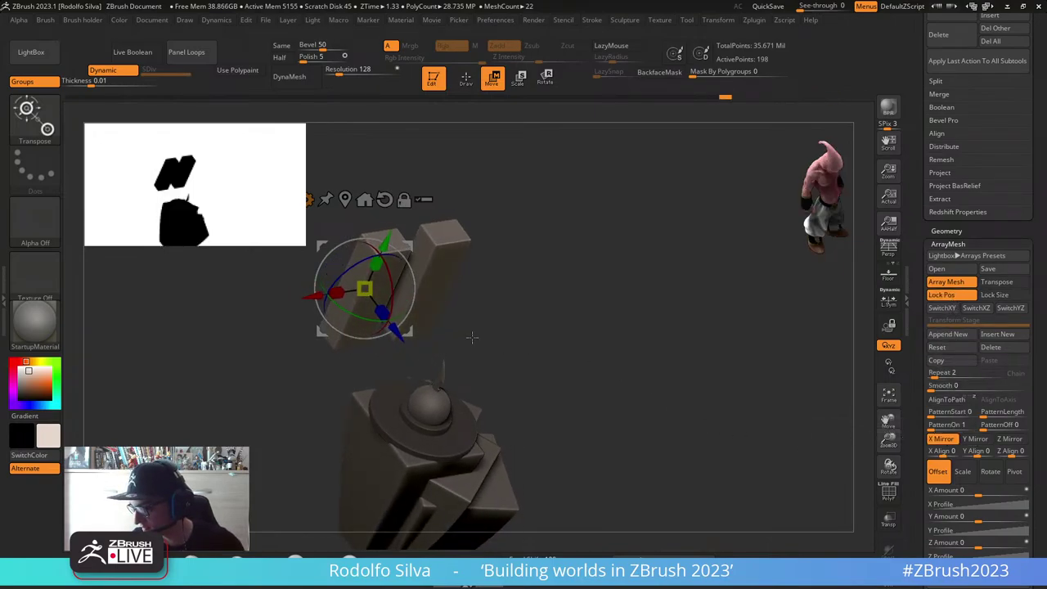
{"action": "left_click_drag", "start_coordinate": [394, 331], "coordinate": [410, 350]}
{"action": "left_click_drag", "start_coordinate": [327, 323], "coordinate": [639, 367]}
Step: Compare the single block with its mirrored pair and examine how the pair sits around the pedestal and cliff
{"action": "key", "text": "alt"}
{"action": "key", "text": "alt"}
{"action": "key", "text": "ctrl+shift+z"}
{"action": "key", "text": "ctrl+z"}
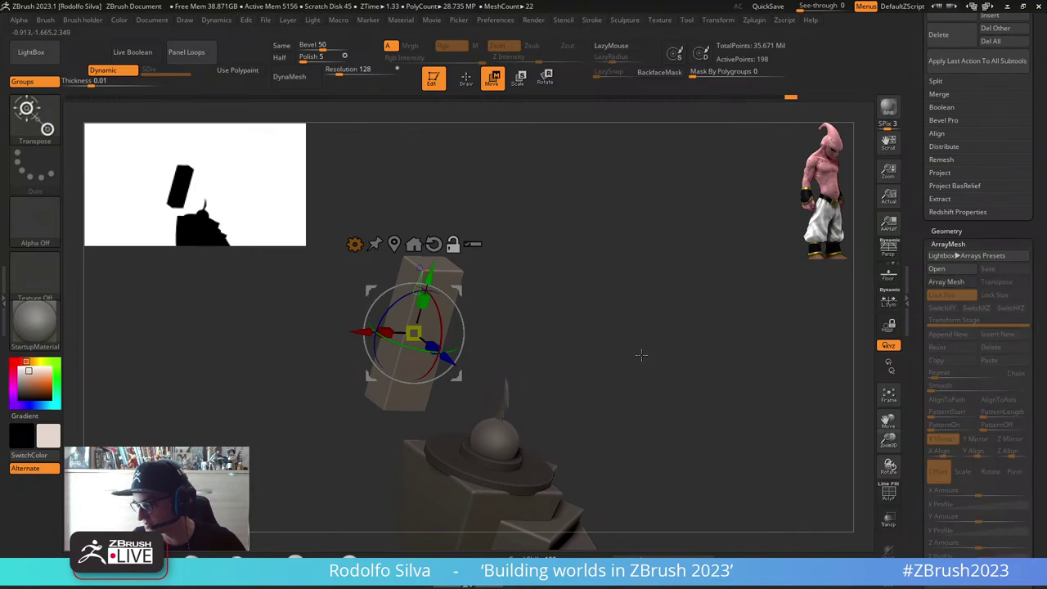
{"action": "key", "text": "ctrl+shift+z"}
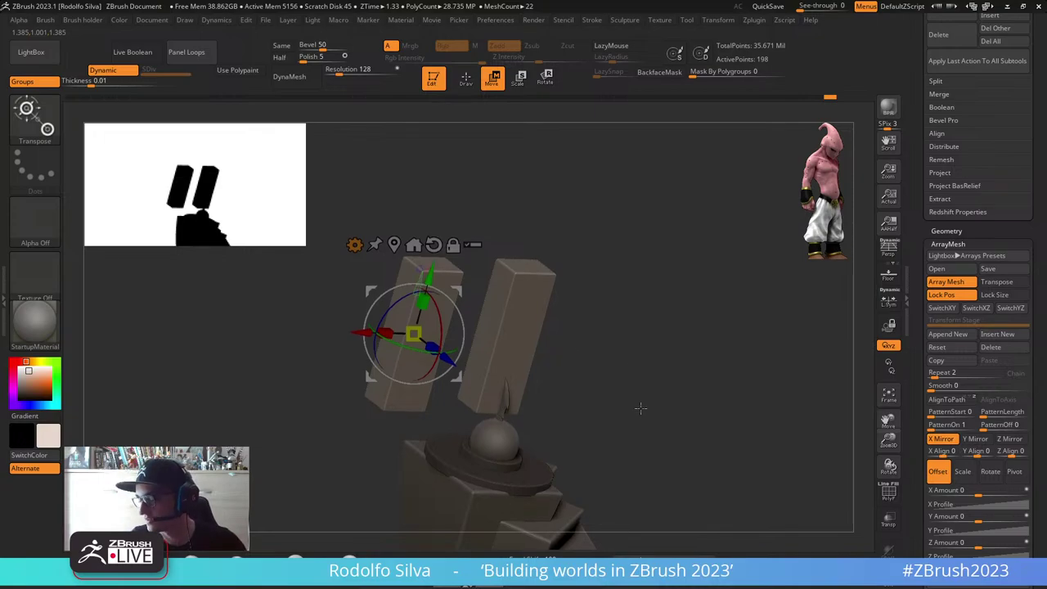
{"action": "left_click_drag", "start_coordinate": [638, 409], "coordinate": [669, 284], "text": "alt"}
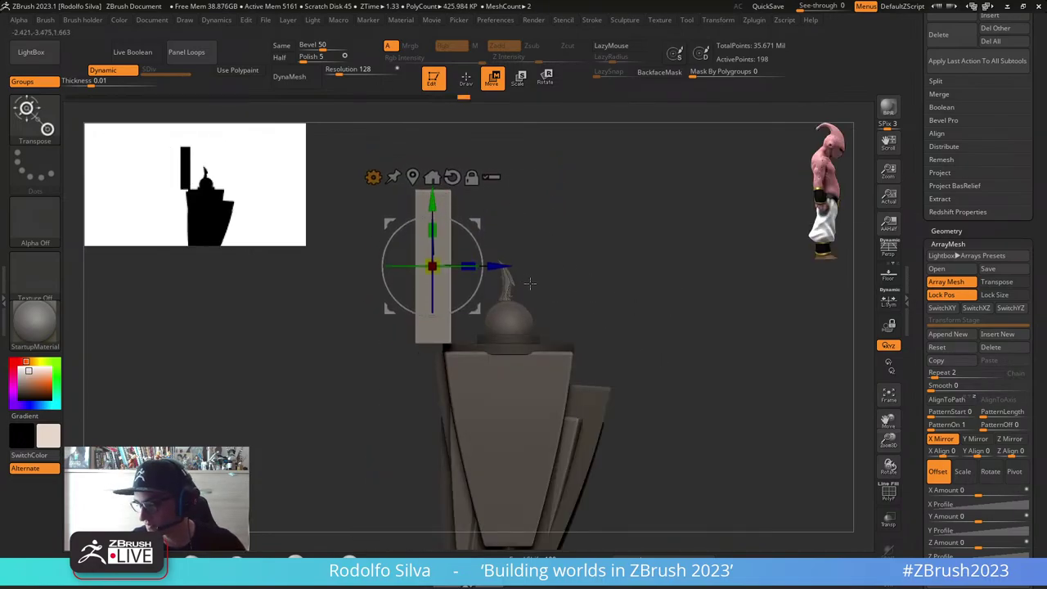
{"action": "left_click_drag", "start_coordinate": [695, 320], "coordinate": [698, 297]}
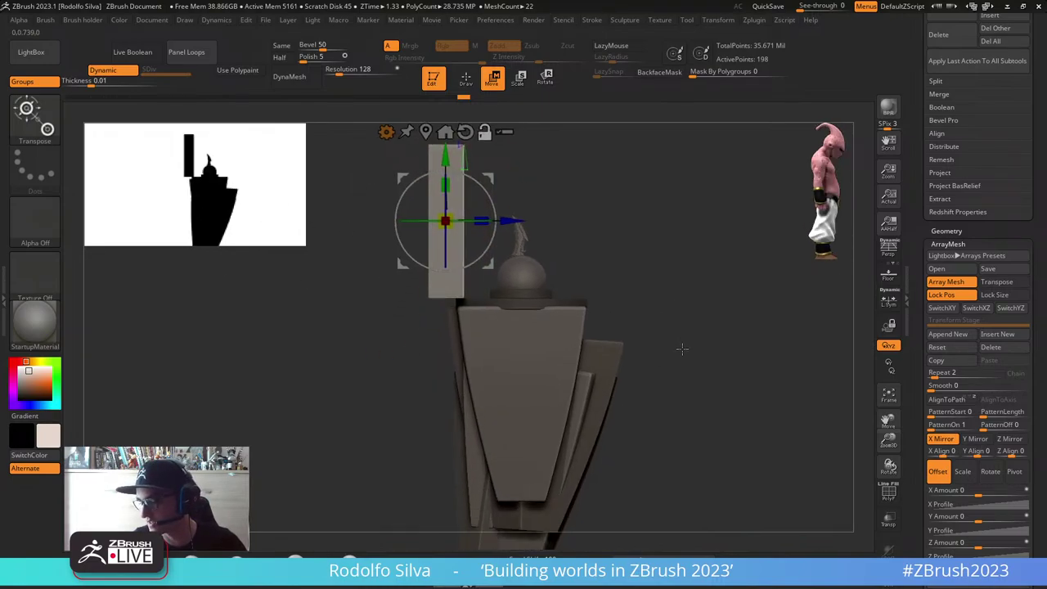
{"action": "left_click_drag", "start_coordinate": [646, 371], "coordinate": [606, 386]}
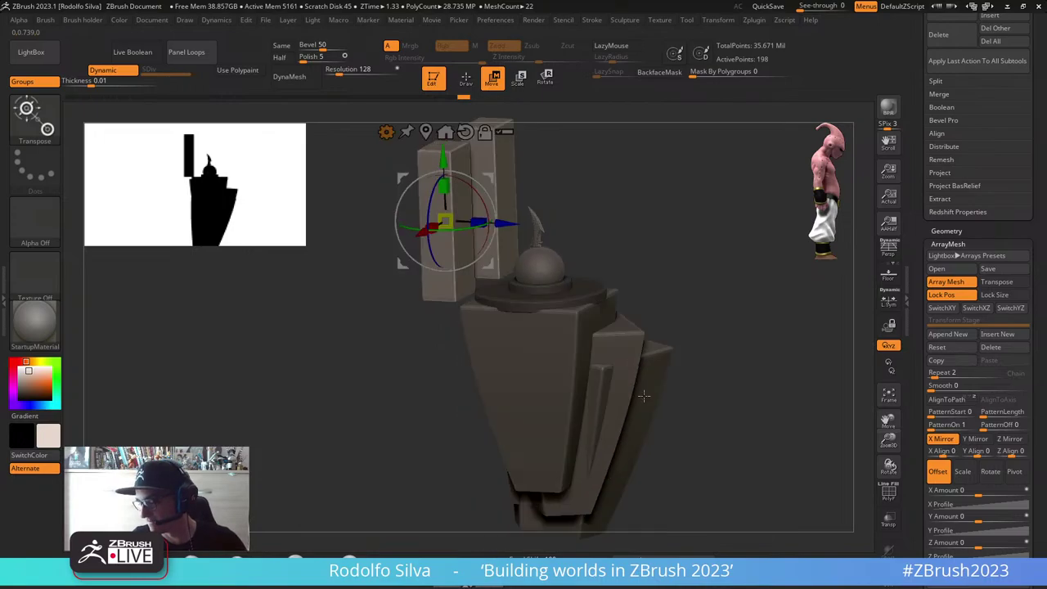
{"action": "left_click", "coordinate": [582, 404], "text": "alt"}
{"action": "left_click_drag", "start_coordinate": [666, 372], "coordinate": [605, 391]}
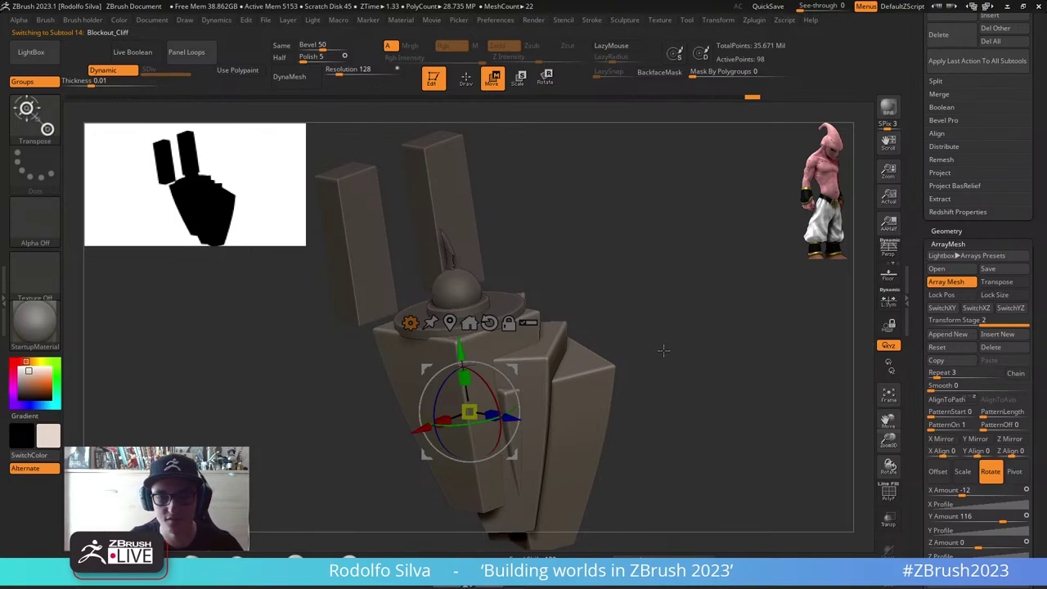
{"action": "left_click_drag", "start_coordinate": [664, 350], "coordinate": [655, 385]}
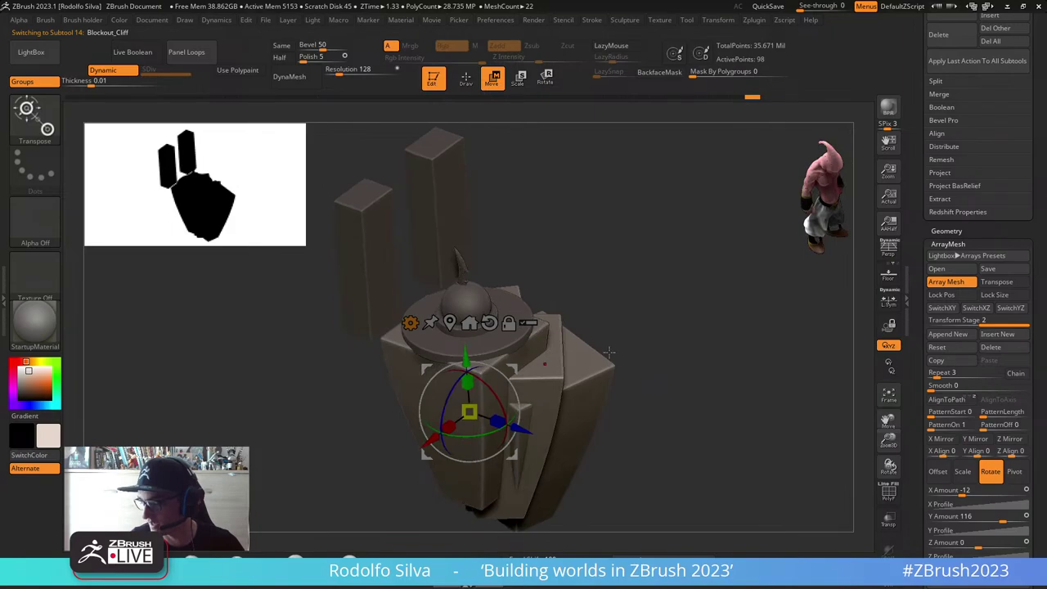
Step: Duplicate the mirrored block pair across to the other side of the pedestal and split the copy into its own subtool
{"action": "left_click", "coordinate": [387, 296], "text": "alt"}
{"action": "left_click_drag", "start_coordinate": [422, 277], "coordinate": [634, 355], "text": "ctrl"}
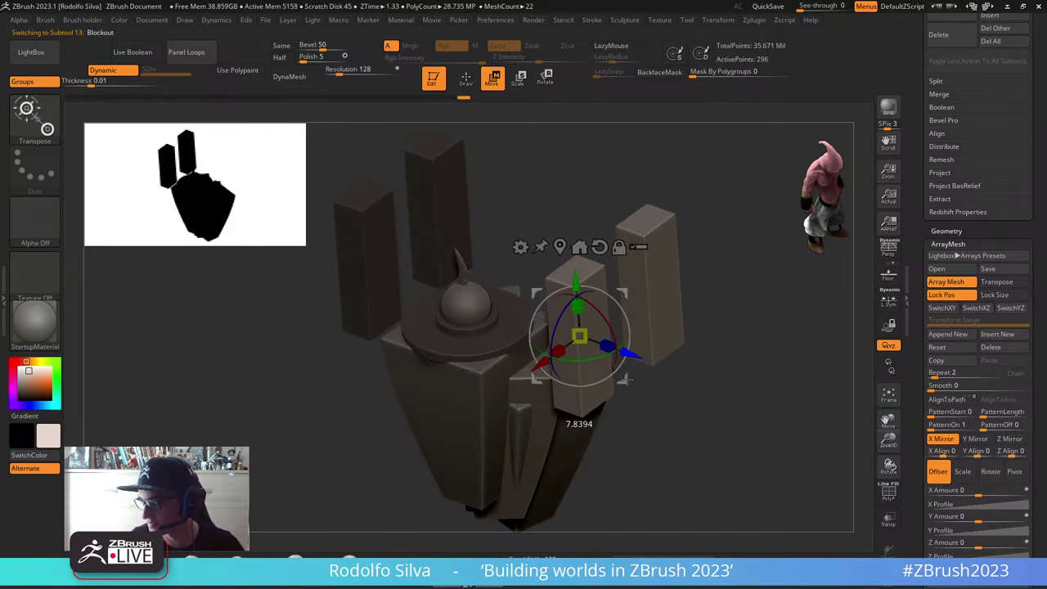
{"action": "key", "text": "space"}
{"action": "left_click", "coordinate": [653, 132]}
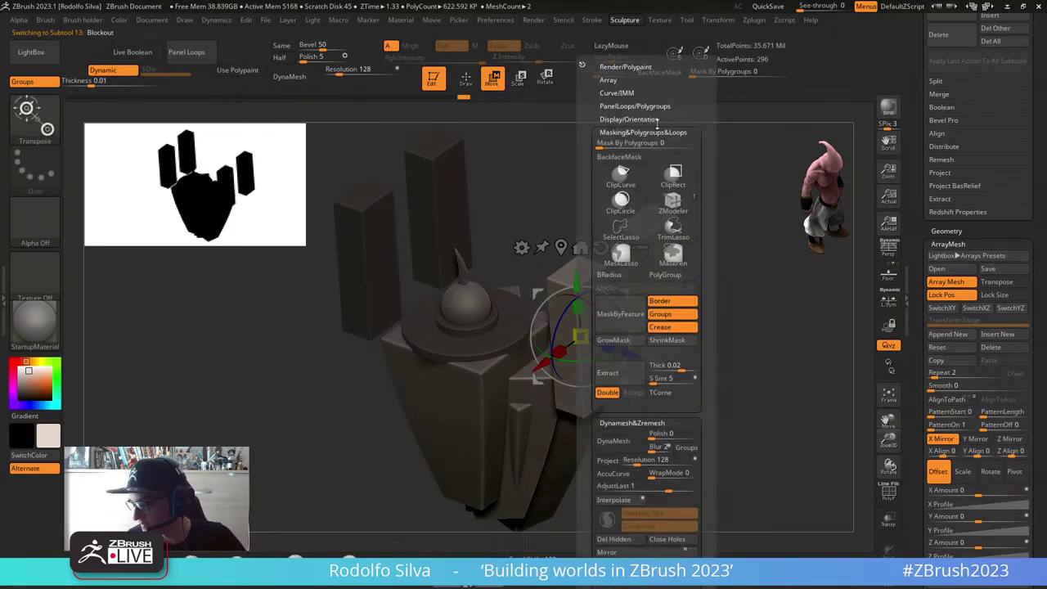
{"action": "left_click_drag", "start_coordinate": [708, 416], "coordinate": [704, 309]}
{"action": "left_click", "coordinate": [658, 474]}
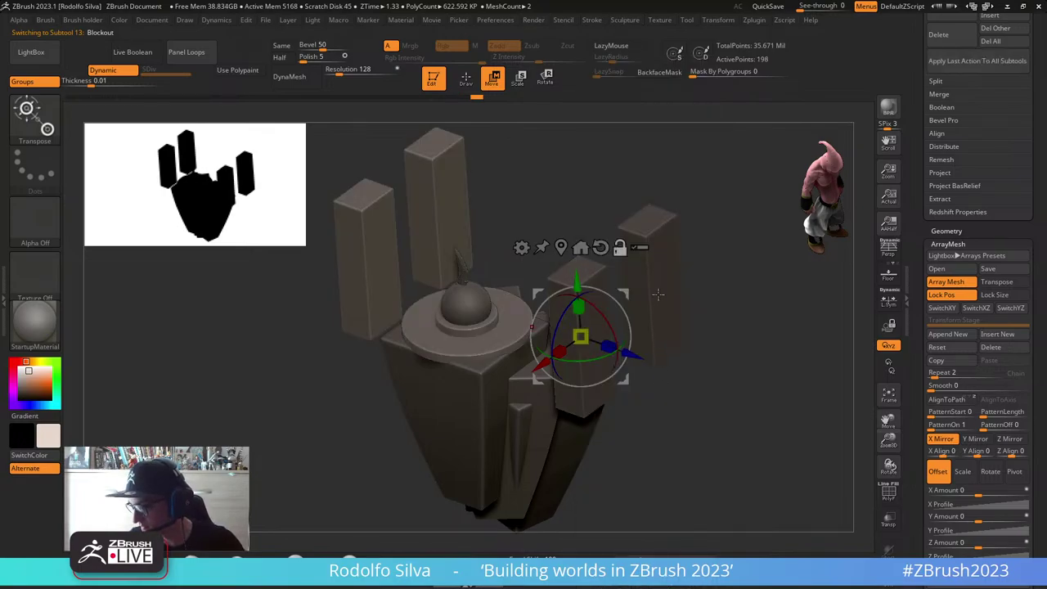
{"action": "left_click_drag", "start_coordinate": [631, 353], "coordinate": [636, 355]}
{"action": "key", "text": "ctrl+z"}
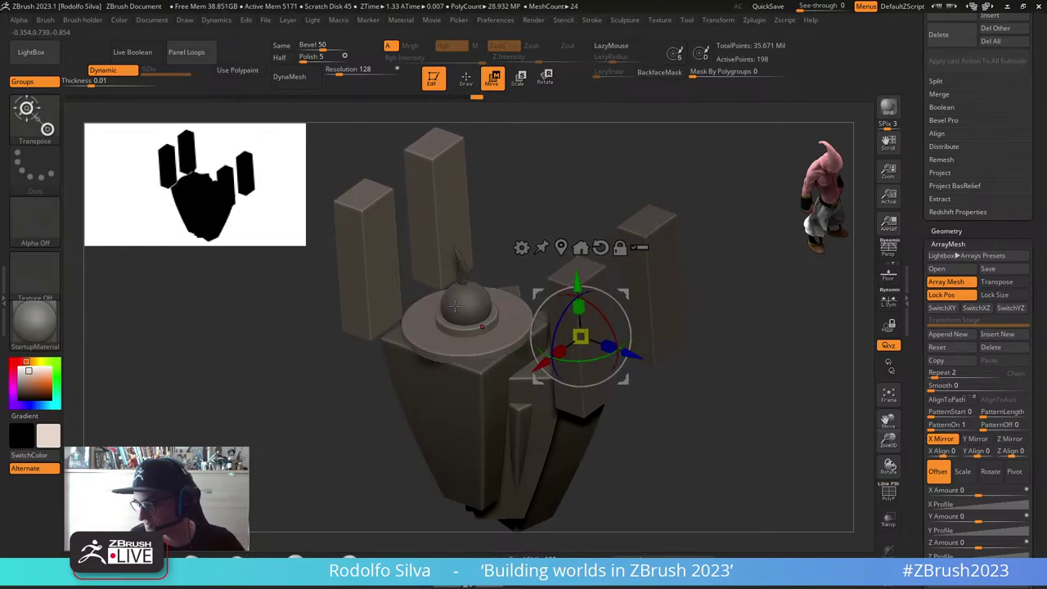
Step: Split the original mirrored block pair from the discs into a separate subtool
{"action": "left_click", "coordinate": [377, 301]}
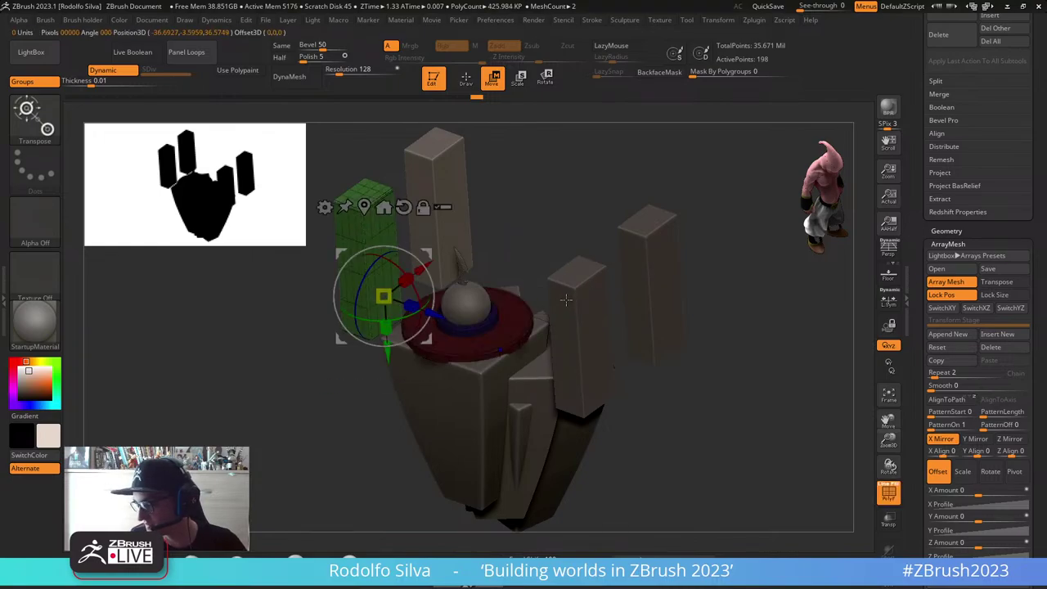
{"action": "key", "text": "space"}
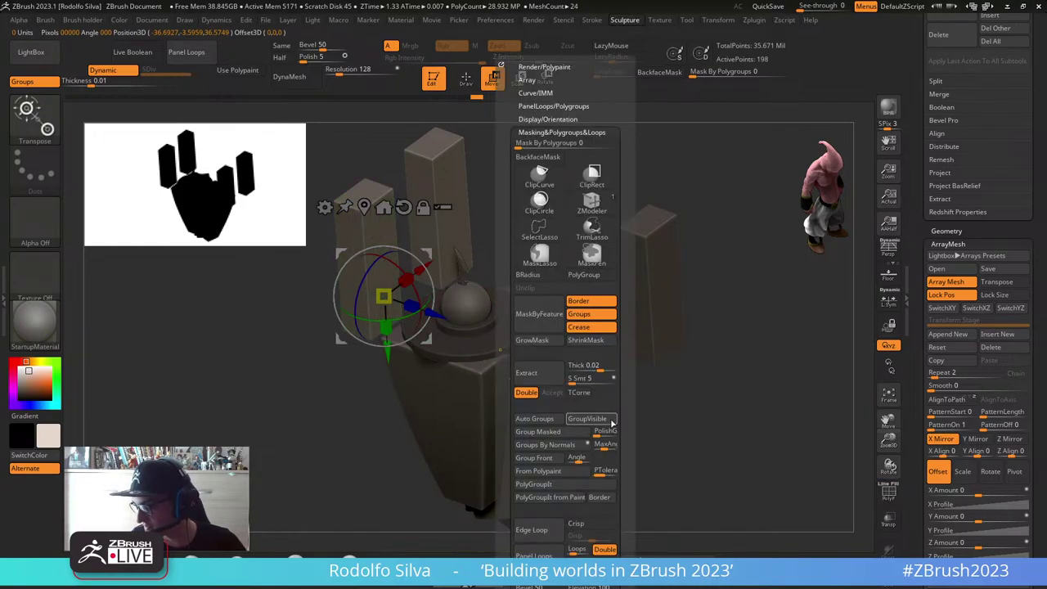
{"action": "scroll", "coordinate": [612, 422], "scroll_direction": "down", "scroll_amount": 5}
{"action": "left_click", "coordinate": [577, 499]}
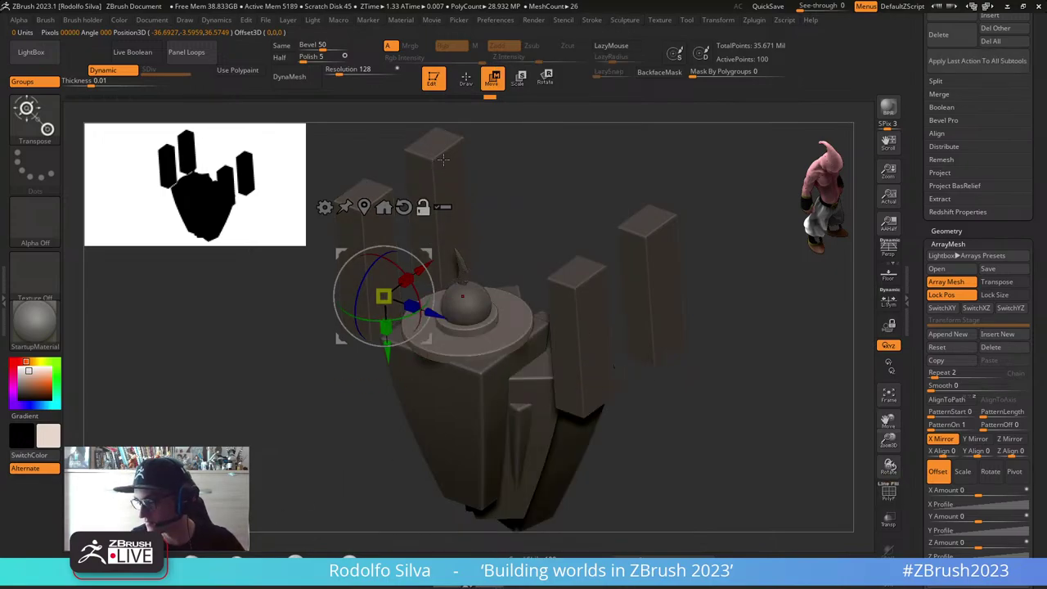
Step: Replace the duplicated block pair with Cylinder 3D primitives and adjust their size and position beside the cliff
{"action": "left_click", "coordinate": [603, 320], "text": "alt"}
{"action": "mouse_move", "coordinate": [708, 399]}
{"action": "left_mouse_down"}
{"action": "mouse_move", "coordinate": [720, 316]}
{"action": "mouse_move", "coordinate": [711, 383]}
{"action": "left_mouse_up"}
{"action": "left_click", "coordinate": [522, 247]}
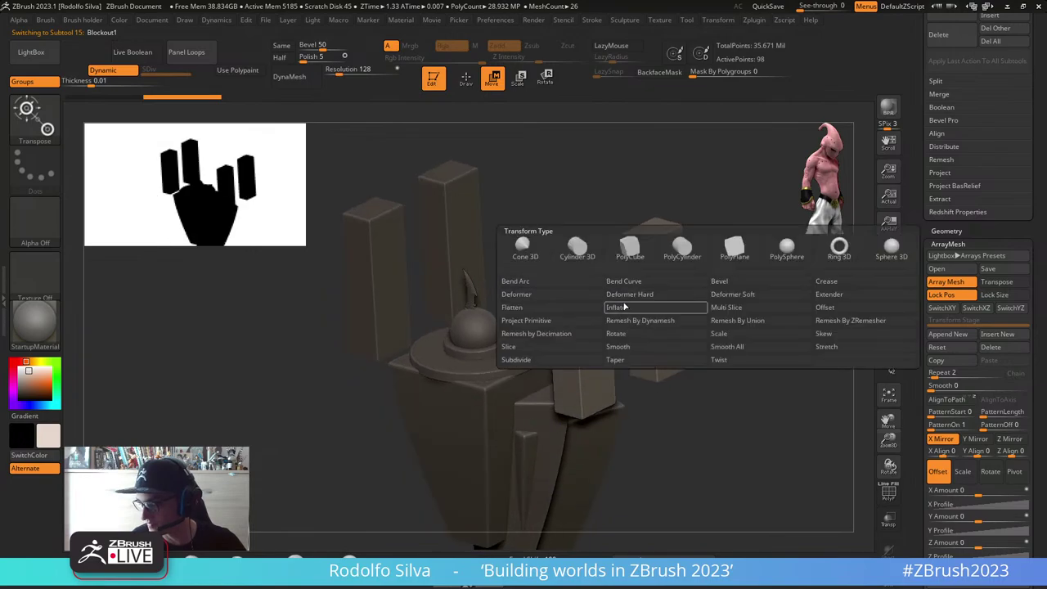
{"action": "left_click", "coordinate": [582, 249]}
{"action": "left_click_drag", "start_coordinate": [610, 326], "coordinate": [580, 360]}
{"action": "left_click_drag", "start_coordinate": [722, 356], "coordinate": [740, 309]}
{"action": "left_click_drag", "start_coordinate": [586, 348], "coordinate": [585, 379]}
{"action": "left_click_drag", "start_coordinate": [524, 448], "coordinate": [466, 449]}
{"action": "left_click_drag", "start_coordinate": [674, 416], "coordinate": [636, 420]}
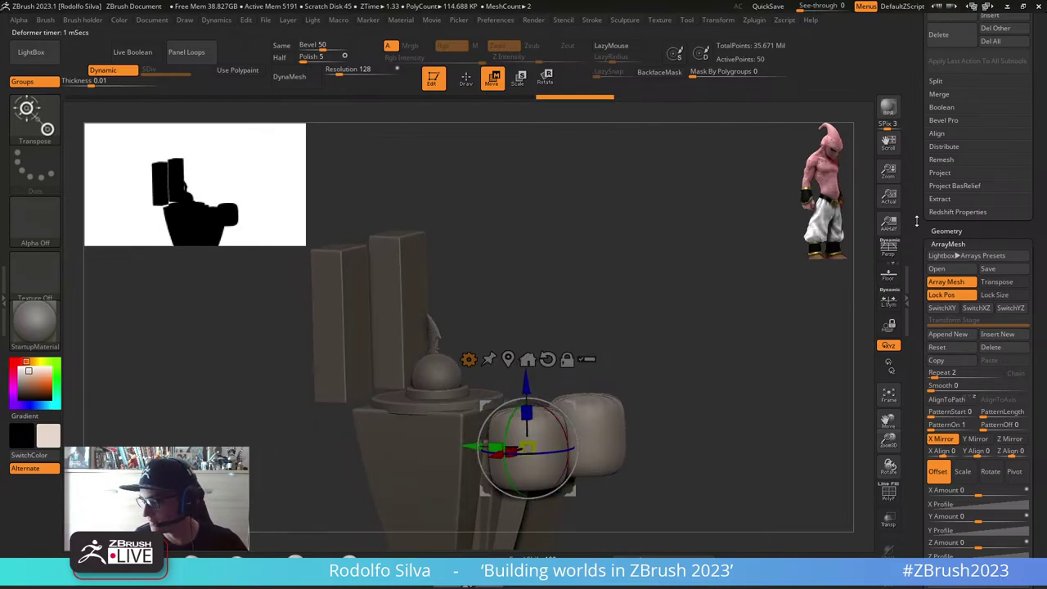
Step: Import the human body FBX mesh from the Desktop, keeping Import Cameras enabled
{"action": "left_click_drag", "start_coordinate": [917, 221], "coordinate": [921, 354]}
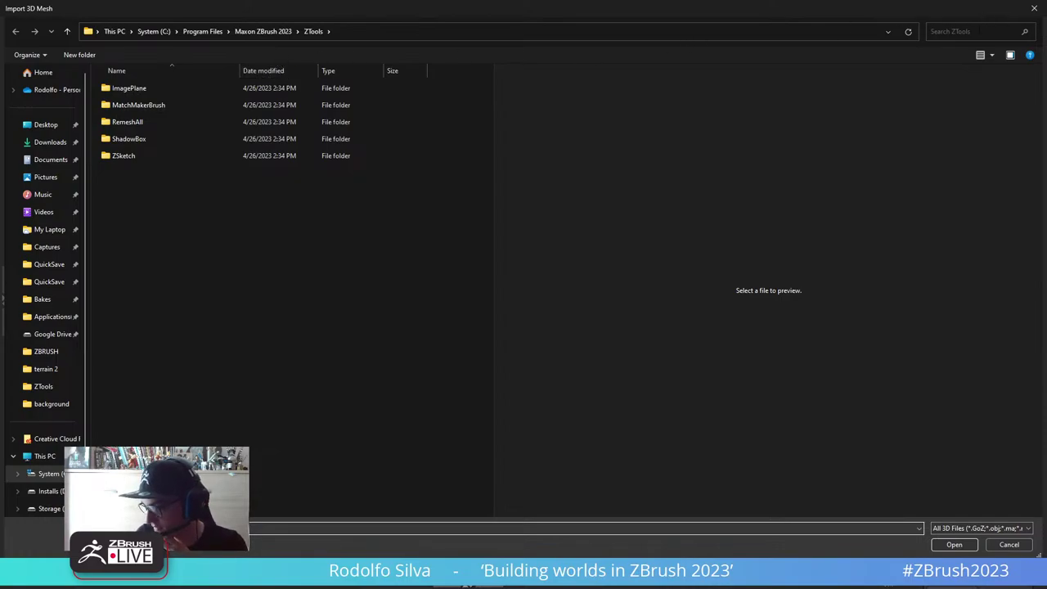
{"action": "left_click", "coordinate": [1009, 544]}
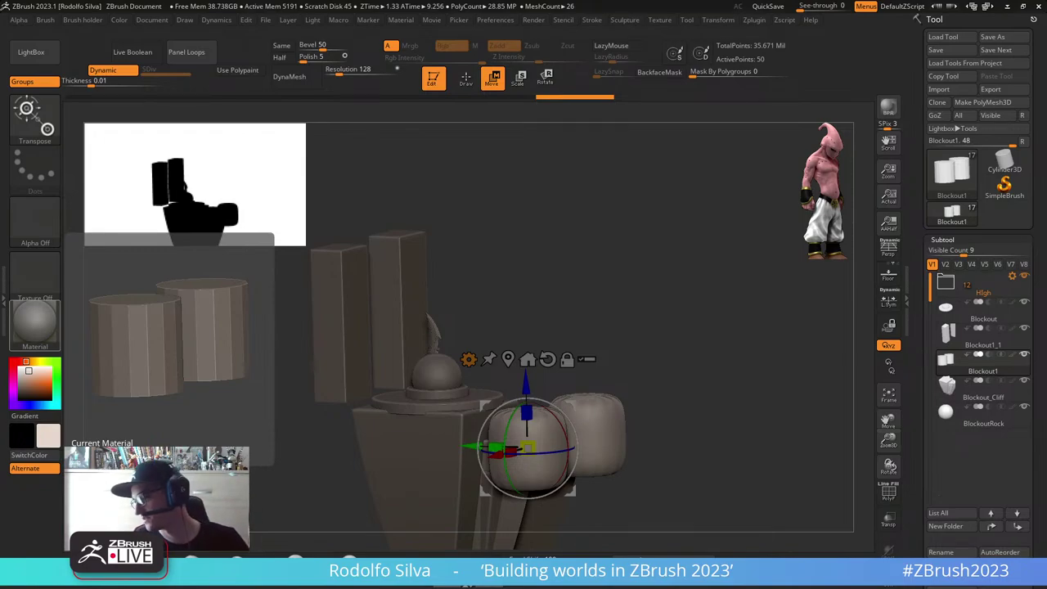
{"action": "left_click_drag", "start_coordinate": [537, 247], "coordinate": [537, 262]}
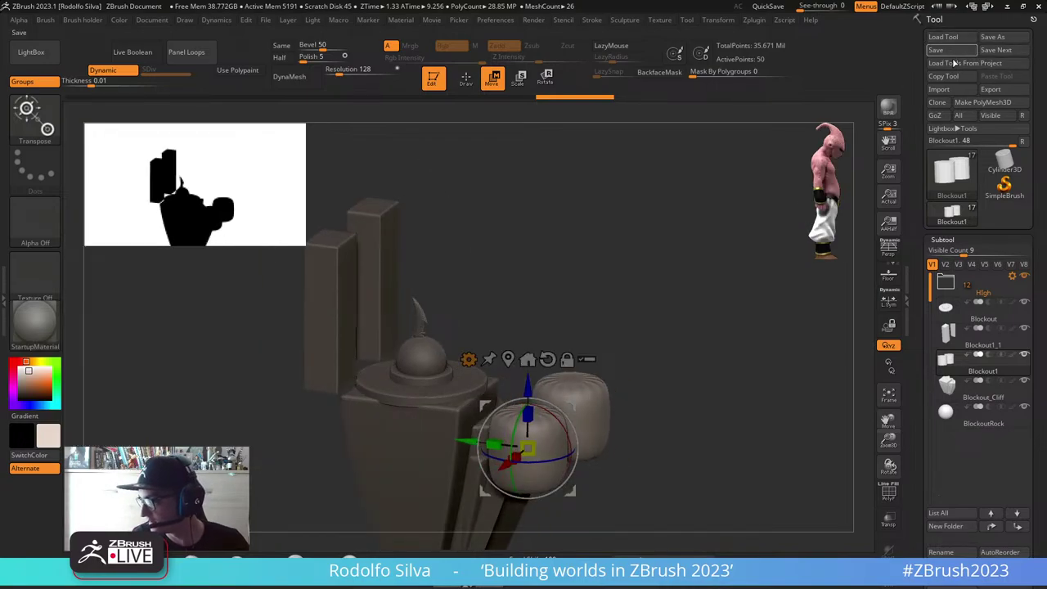
{"action": "left_click", "coordinate": [951, 92]}
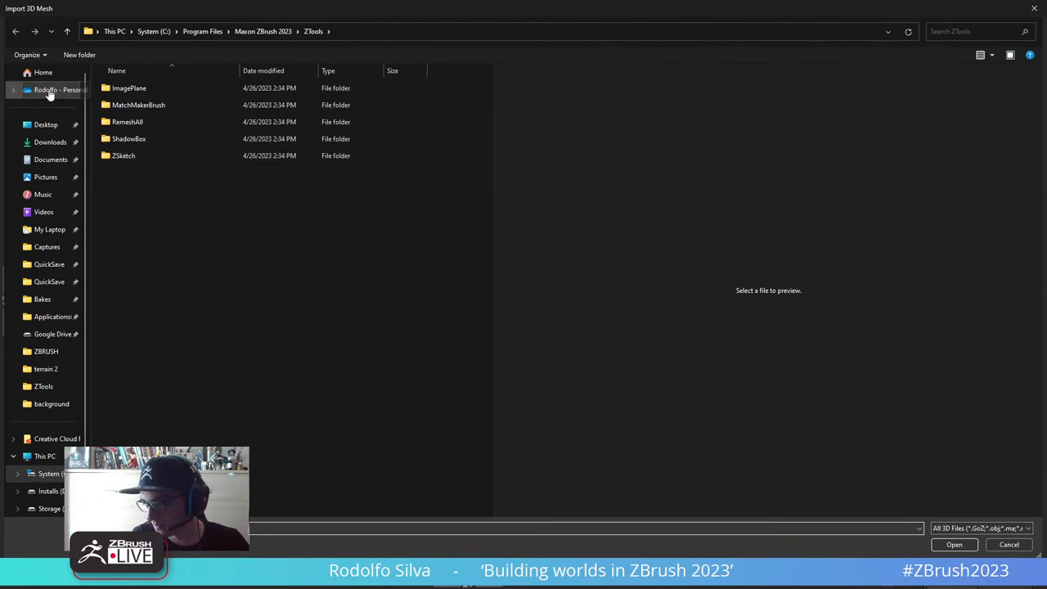
{"action": "left_click", "coordinate": [51, 129]}
{"action": "double_click", "coordinate": [188, 109]}
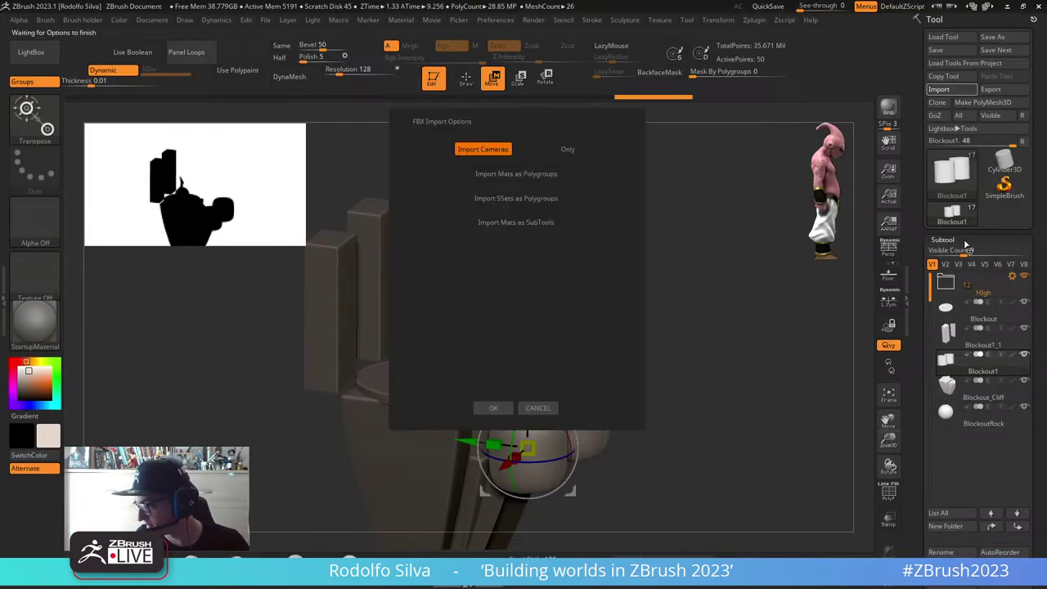
{"action": "left_click", "coordinate": [494, 407]}
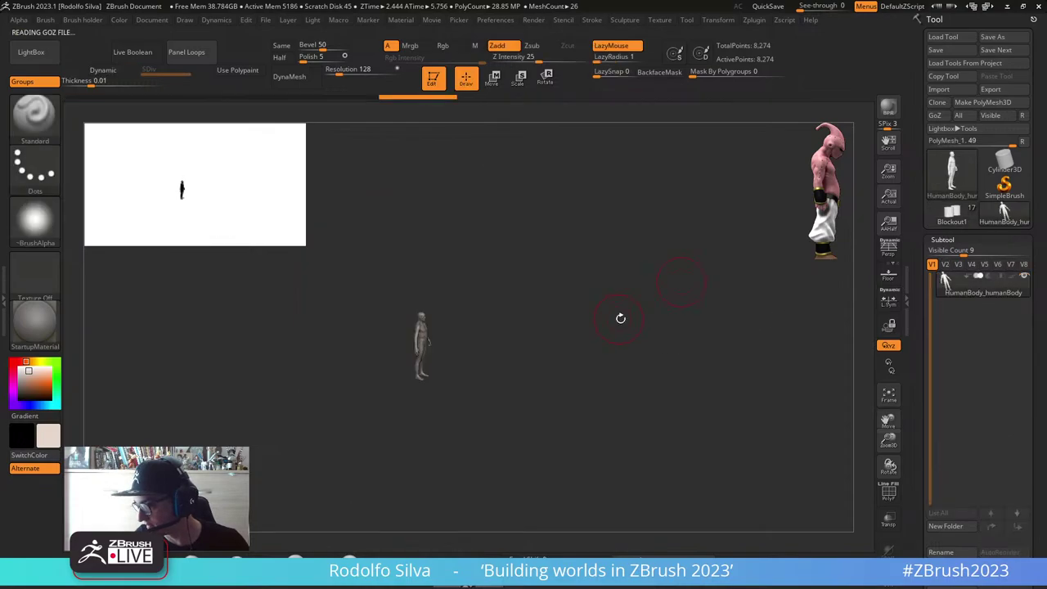
Step: Switch back to the Blockout tool and insert the imported HumanBody mesh as a new subtool
{"action": "left_click", "coordinate": [951, 211]}
{"action": "scroll", "coordinate": [965, 373], "scroll_direction": "down", "scroll_amount": 5}
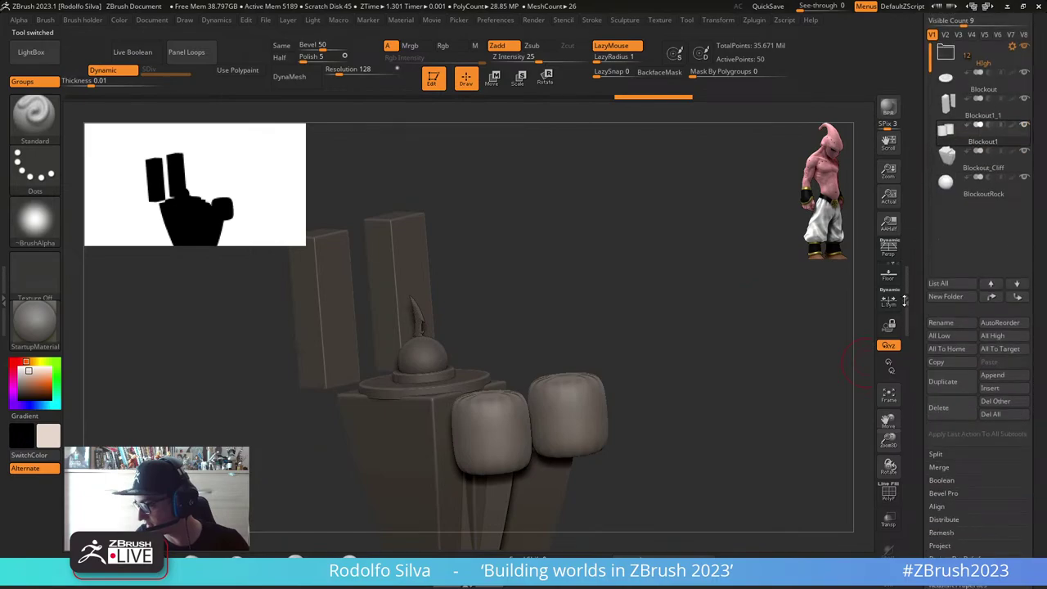
{"action": "left_click", "coordinate": [990, 389]}
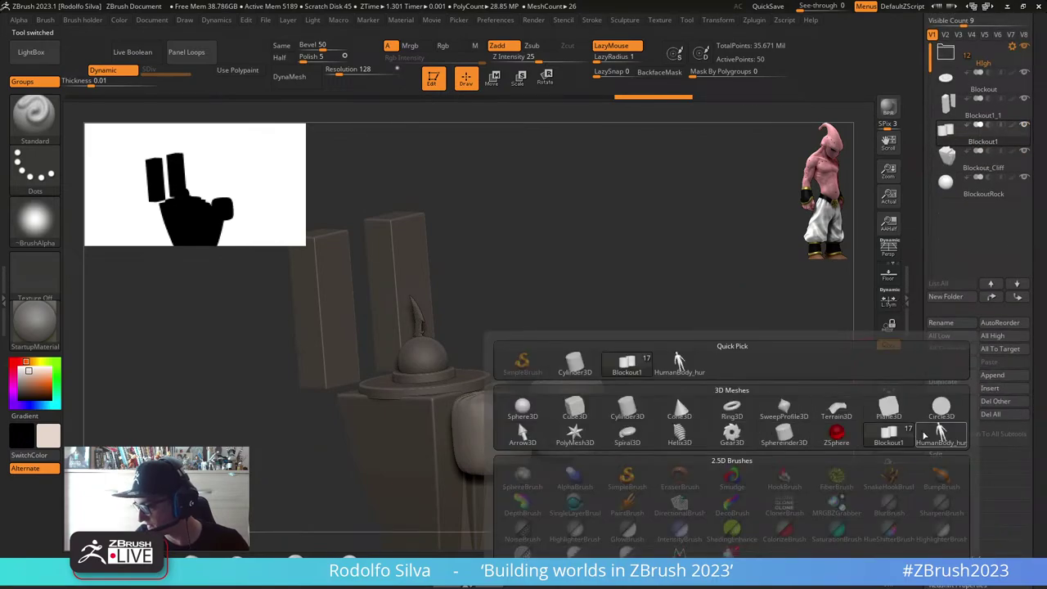
{"action": "left_click", "coordinate": [941, 433]}
Step: Centre the gizmo on the human body and snap the mesh to the axis at the pedestal
{"action": "left_click_drag", "start_coordinate": [671, 424], "coordinate": [489, 355], "text": "alt"}
{"action": "key", "text": "f"}
{"action": "key", "text": "f"}
{"action": "key", "text": "w"}
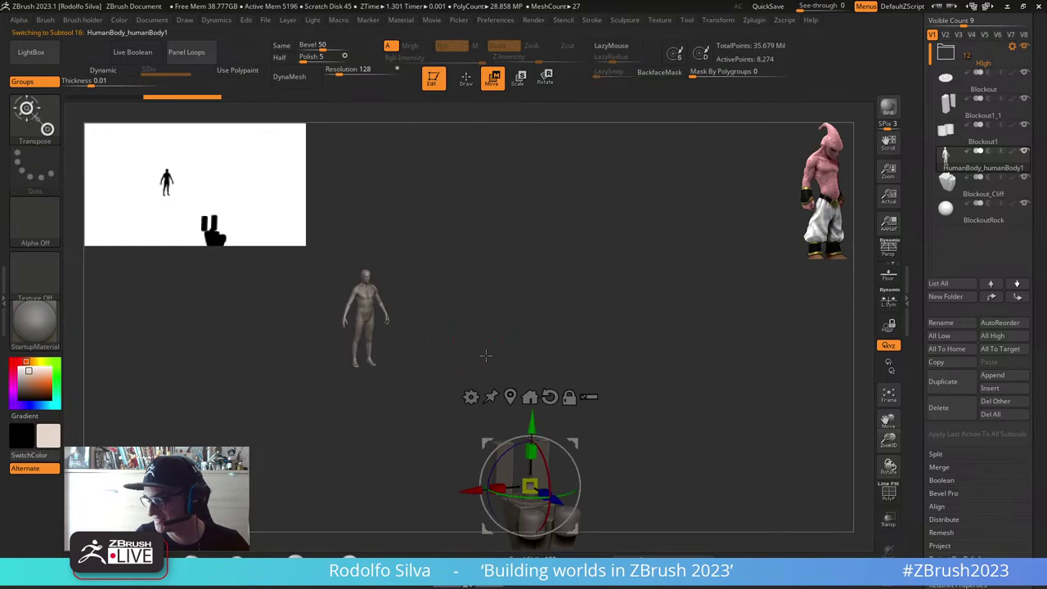
{"action": "left_click", "coordinate": [508, 397]}
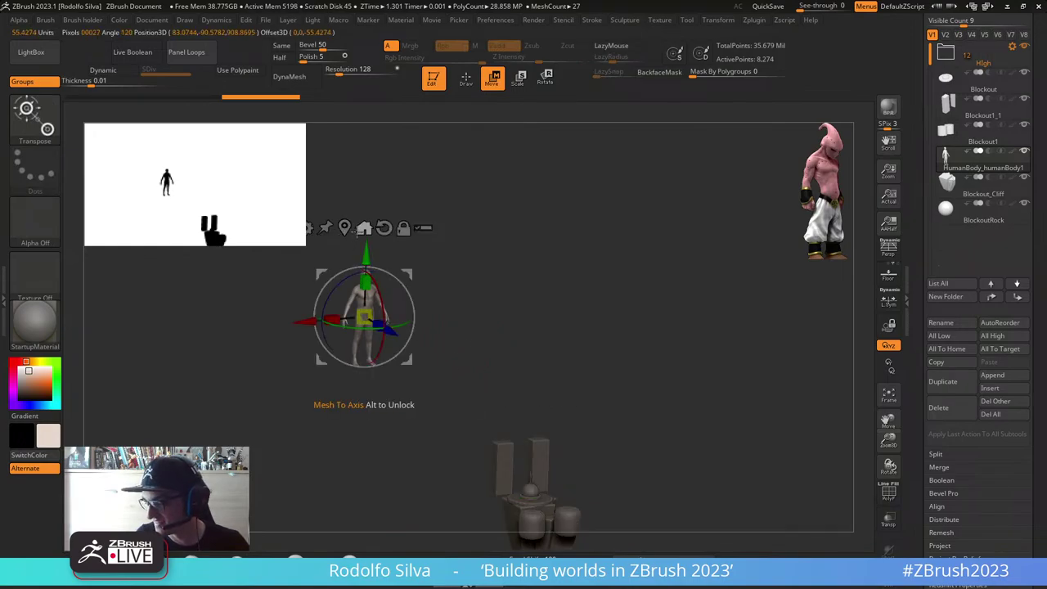
{"action": "left_click", "coordinate": [365, 229]}
{"action": "left_click_drag", "start_coordinate": [609, 337], "coordinate": [652, 402], "text": "alt"}
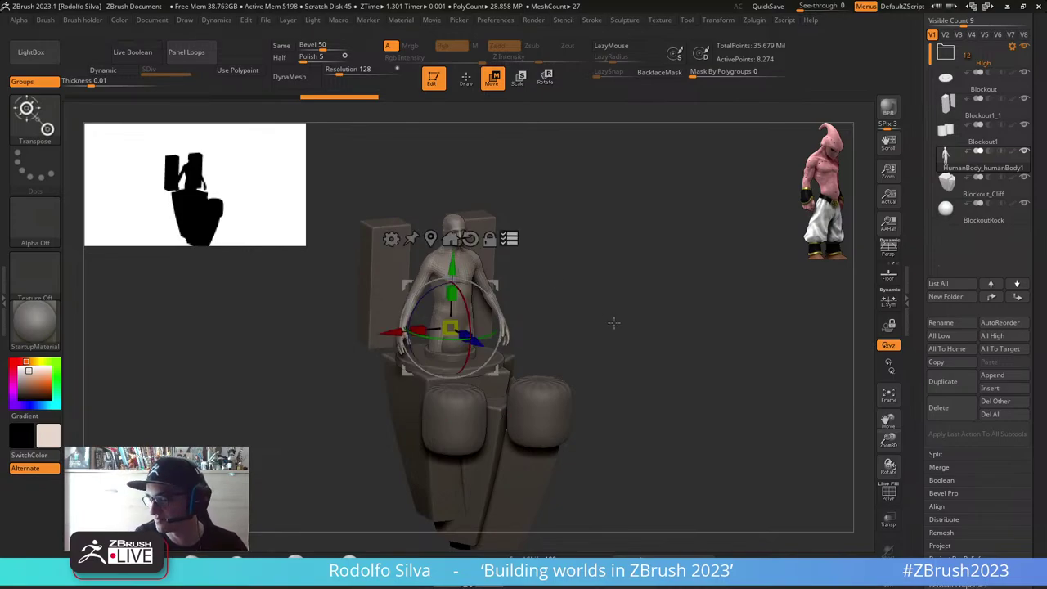
Step: Try selecting the human body separately from the pedestal subtools, and revert its move to the axis
{"action": "key", "text": "ctrl+shift"}
{"action": "left_click_drag", "start_coordinate": [632, 309], "coordinate": [587, 320]}
{"action": "key", "text": "ctrl+shift"}
{"action": "left_click_drag", "start_coordinate": [597, 215], "coordinate": [304, 565], "text": "ctrl+shift"}
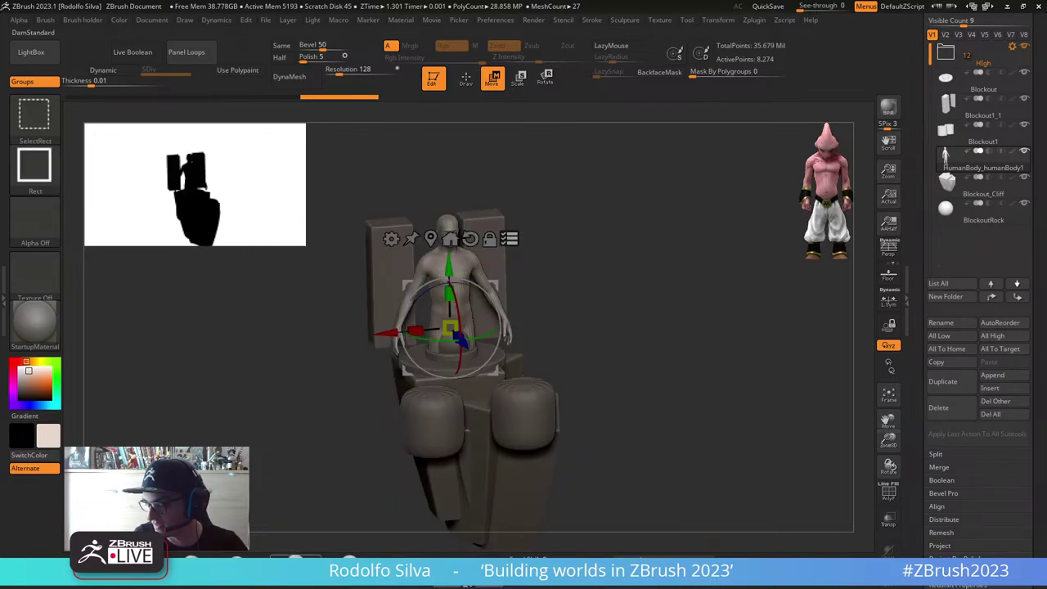
{"action": "left_click_drag", "start_coordinate": [577, 424], "coordinate": [564, 450], "text": "alt"}
{"action": "key", "text": "ctrl+shift"}
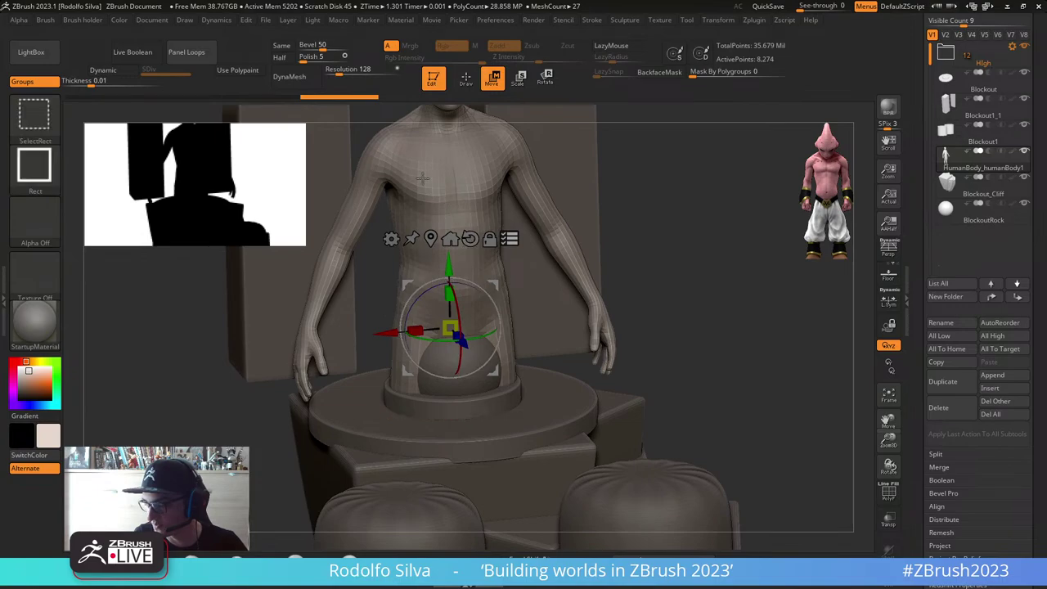
{"action": "left_click_drag", "start_coordinate": [606, 327], "coordinate": [711, 297], "text": "alt"}
{"action": "key", "text": "f"}
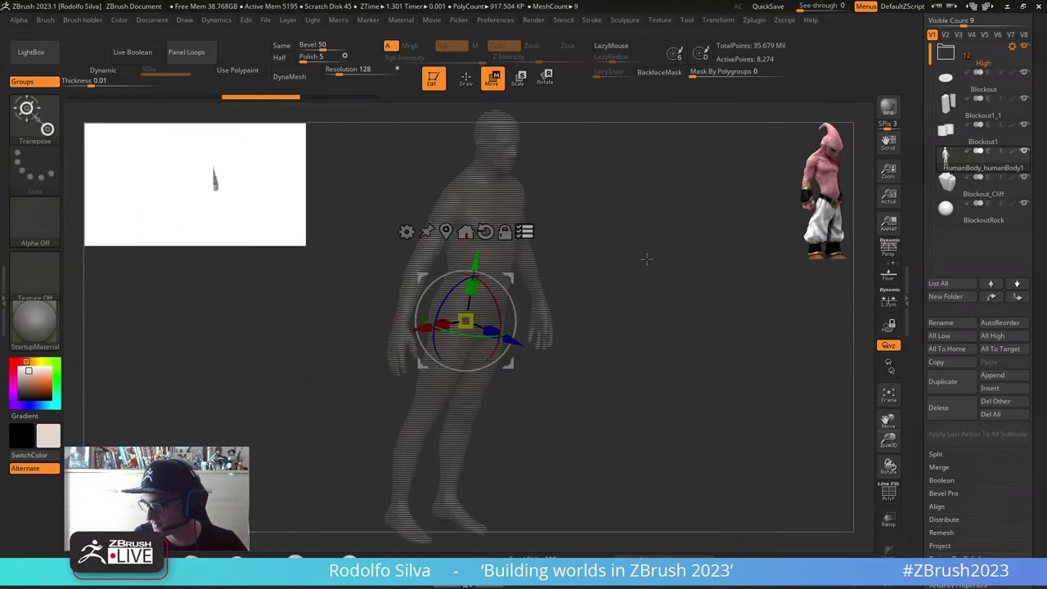
{"action": "key", "text": "f"}
{"action": "left_click", "coordinate": [717, 351], "text": "ctrl+shift"}
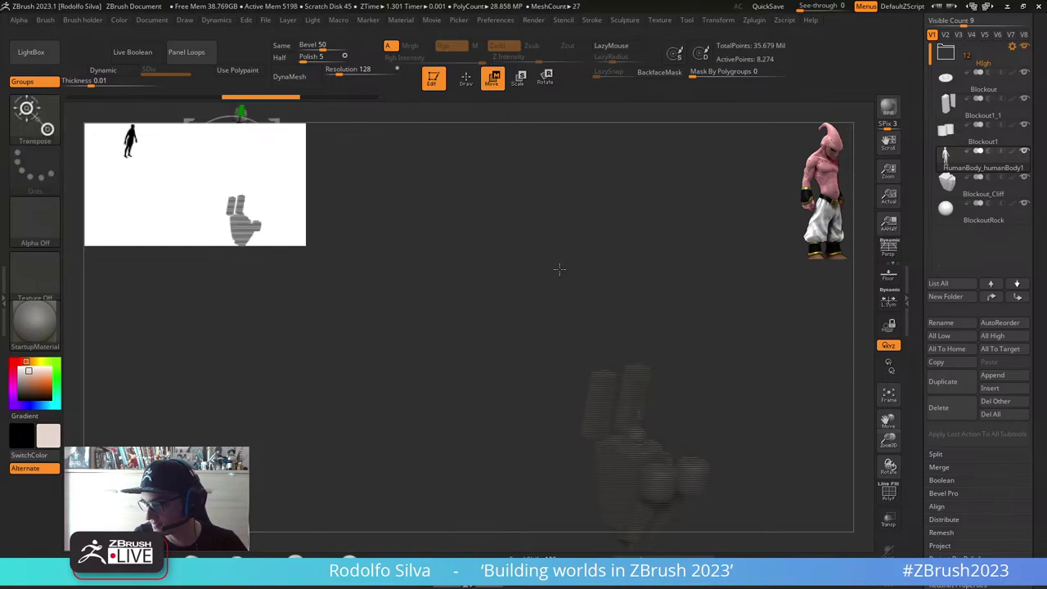
Step: Snap the distant human body mesh to the axis so it sits at the pedestal
{"action": "left_click_drag", "start_coordinate": [559, 269], "coordinate": [647, 420], "text": "alt"}
{"action": "left_click", "coordinate": [374, 236]}
{"action": "left_click", "coordinate": [375, 236]}
{"action": "left_click_drag", "start_coordinate": [402, 282], "coordinate": [448, 295], "text": "alt"}
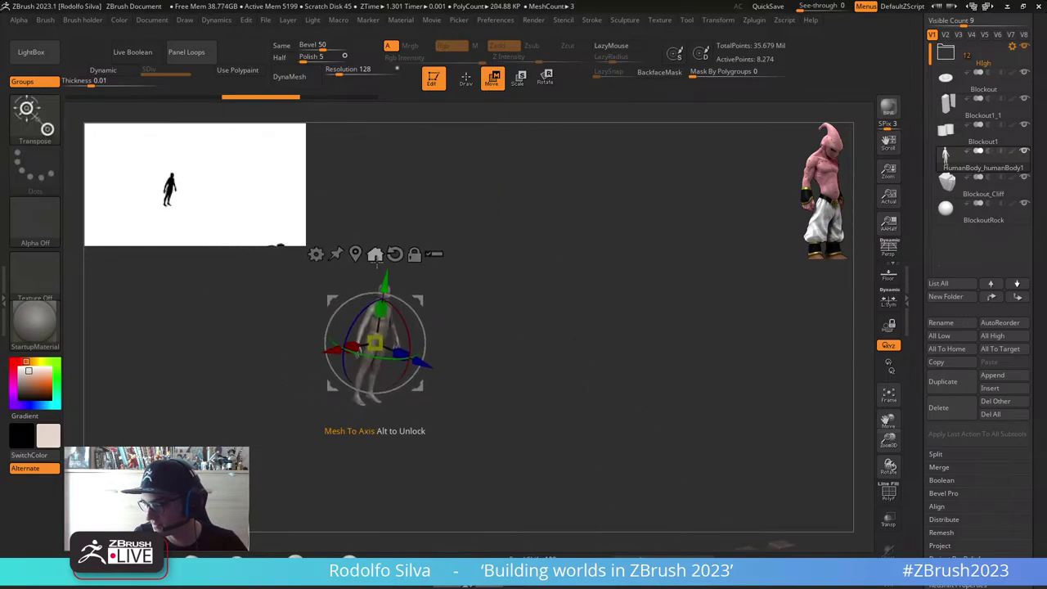
{"action": "left_click", "coordinate": [376, 257]}
Step: Move the human body sideways along its X axis until it stands clear beside the pedestal
{"action": "left_click_drag", "start_coordinate": [719, 469], "coordinate": [441, 286], "text": "alt"}
{"action": "left_click_drag", "start_coordinate": [491, 313], "coordinate": [542, 311], "text": "alt"}
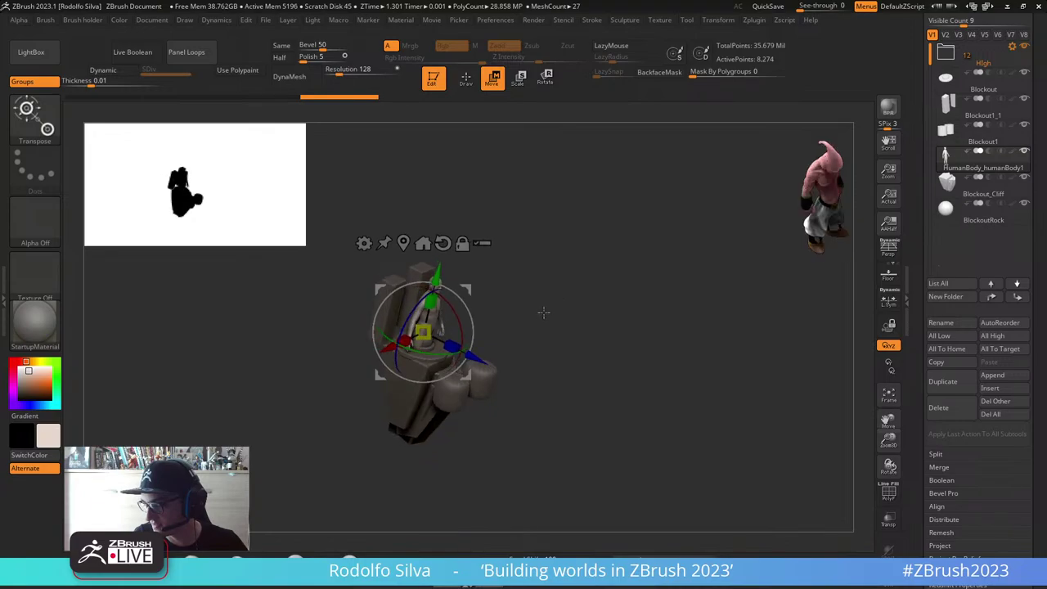
{"action": "left_click", "coordinate": [484, 243]}
{"action": "left_click", "coordinate": [548, 303], "text": "ctrl+shift"}
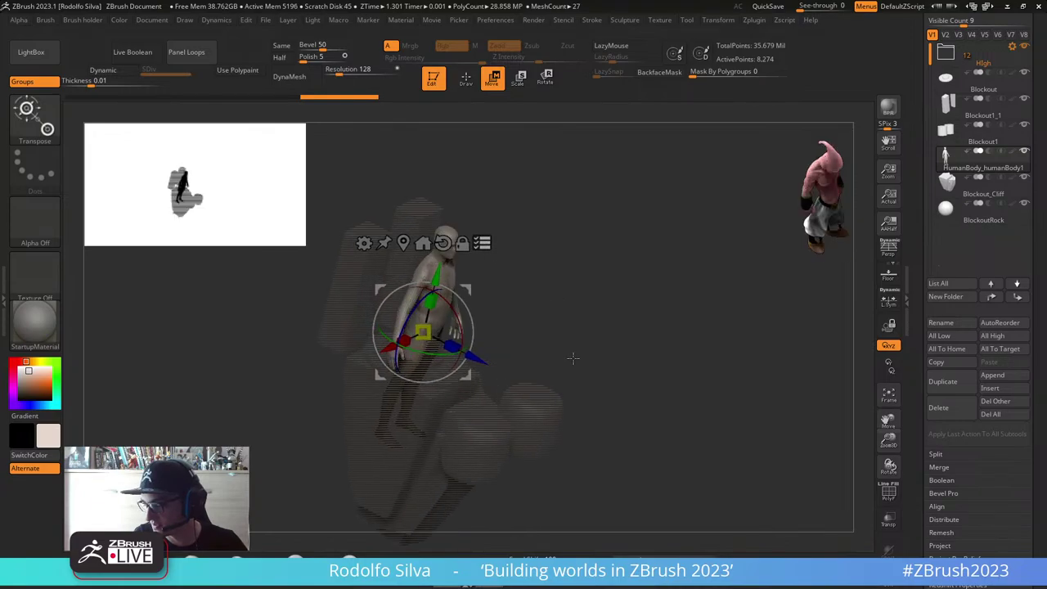
{"action": "left_click", "coordinate": [584, 302], "text": "ctrl+shift"}
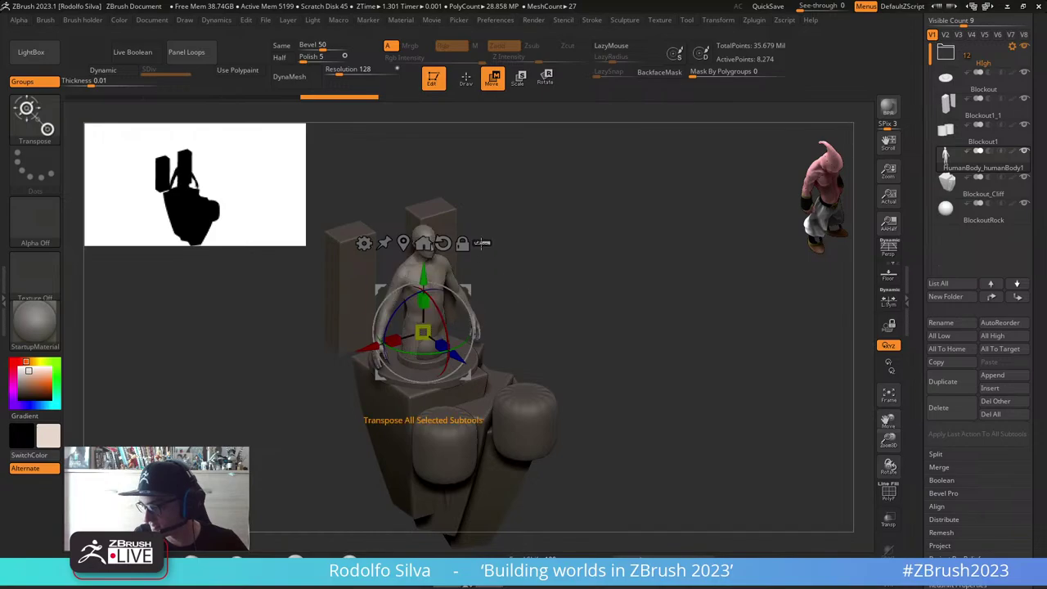
{"action": "left_click_drag", "start_coordinate": [368, 344], "coordinate": [518, 317]}
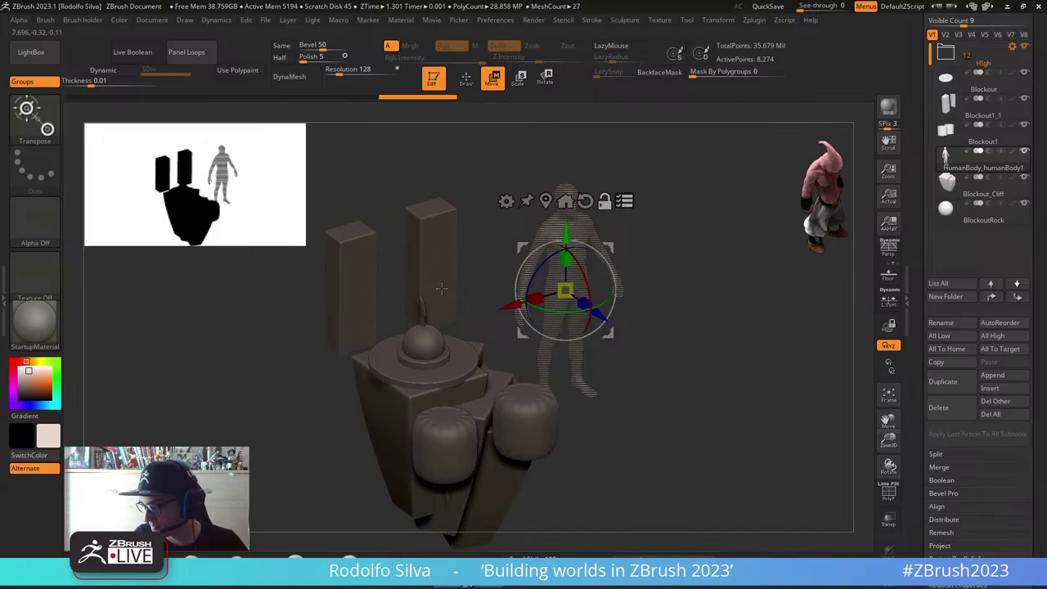
Step: Centre the gizmo on the sword and uniformly scale up all selected subtools, leaving the human body unselected
{"action": "left_click", "coordinate": [422, 314], "text": "alt"}
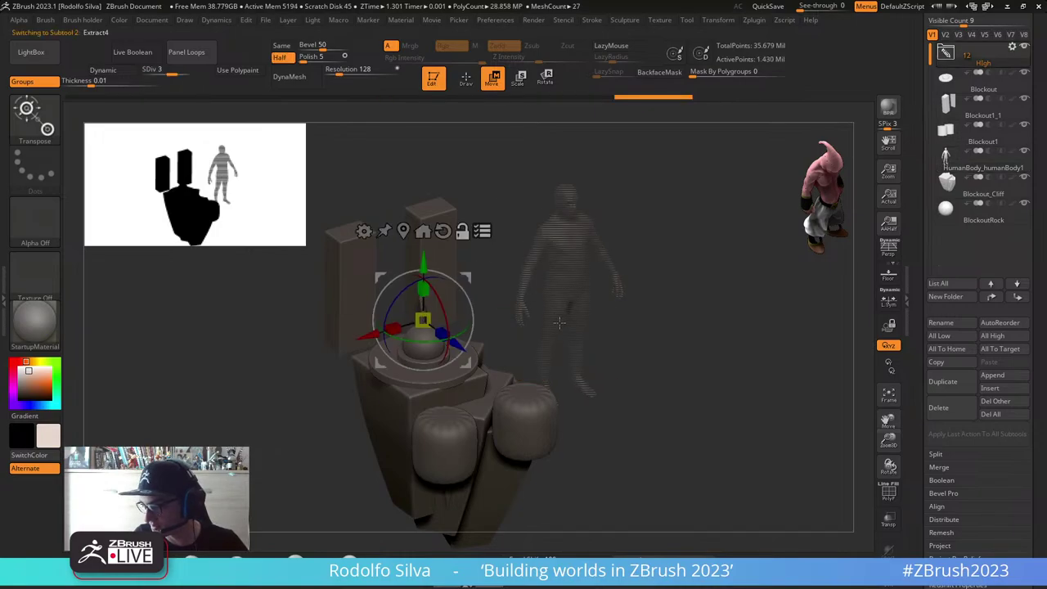
{"action": "left_click_drag", "start_coordinate": [626, 327], "coordinate": [707, 398], "text": "alt"}
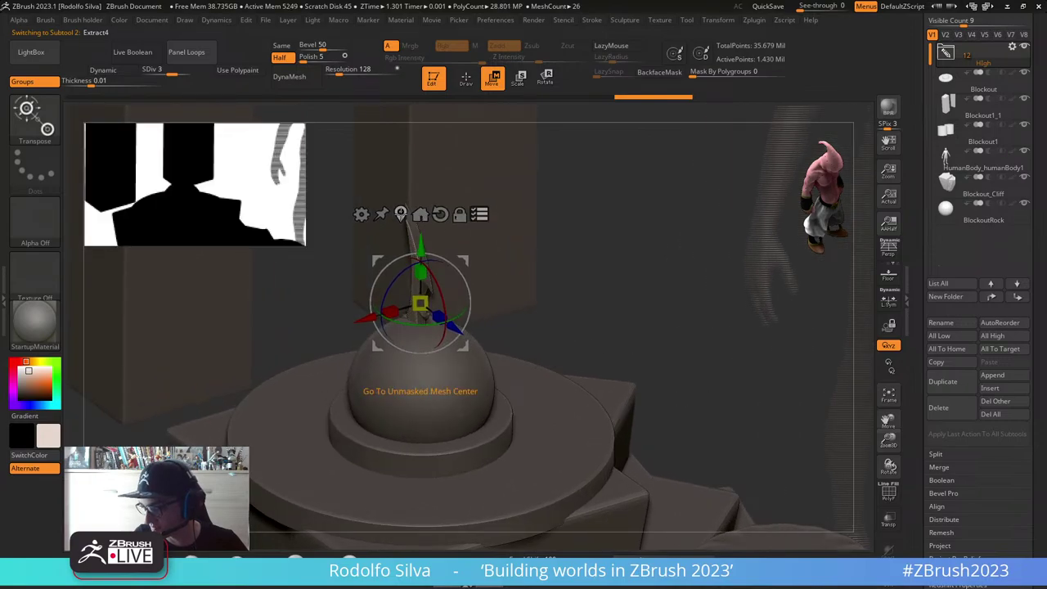
{"action": "left_click", "coordinate": [400, 215]}
{"action": "left_click_drag", "start_coordinate": [603, 345], "coordinate": [612, 236], "text": "alt"}
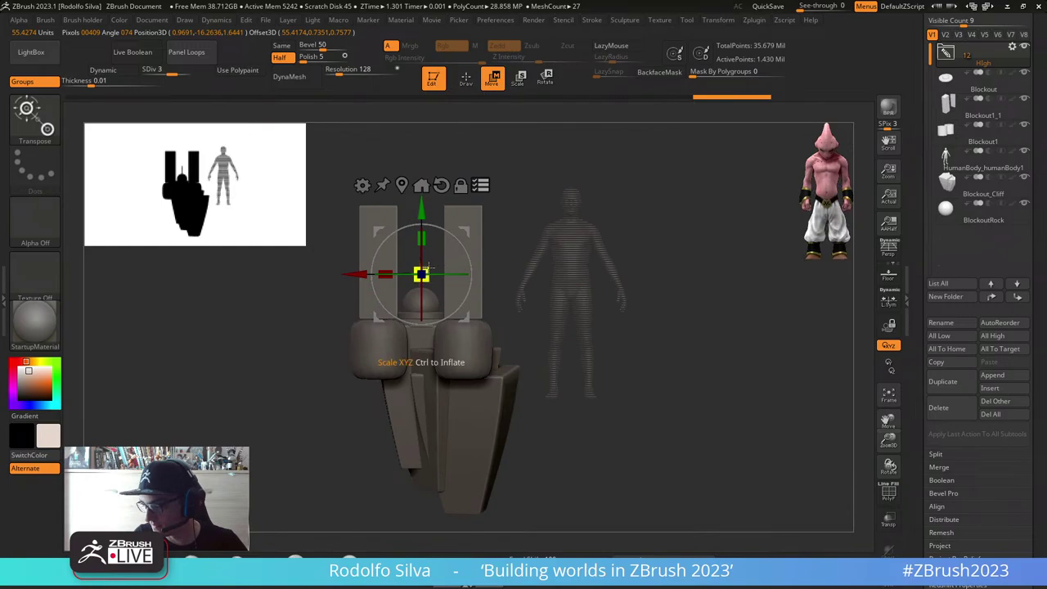
{"action": "left_click_drag", "start_coordinate": [421, 274], "coordinate": [453, 262]}
{"action": "right_click_drag", "start_coordinate": [453, 261], "coordinate": [444, 266], "text": "ctrl"}
{"action": "left_click_drag", "start_coordinate": [444, 267], "coordinate": [443, 266]}
Step: Check the pedestal's scale against the human body and turn off Transpose All Selected Subtools
{"action": "key", "text": "q"}
{"action": "right_click_drag", "start_coordinate": [426, 383], "coordinate": [444, 390]}
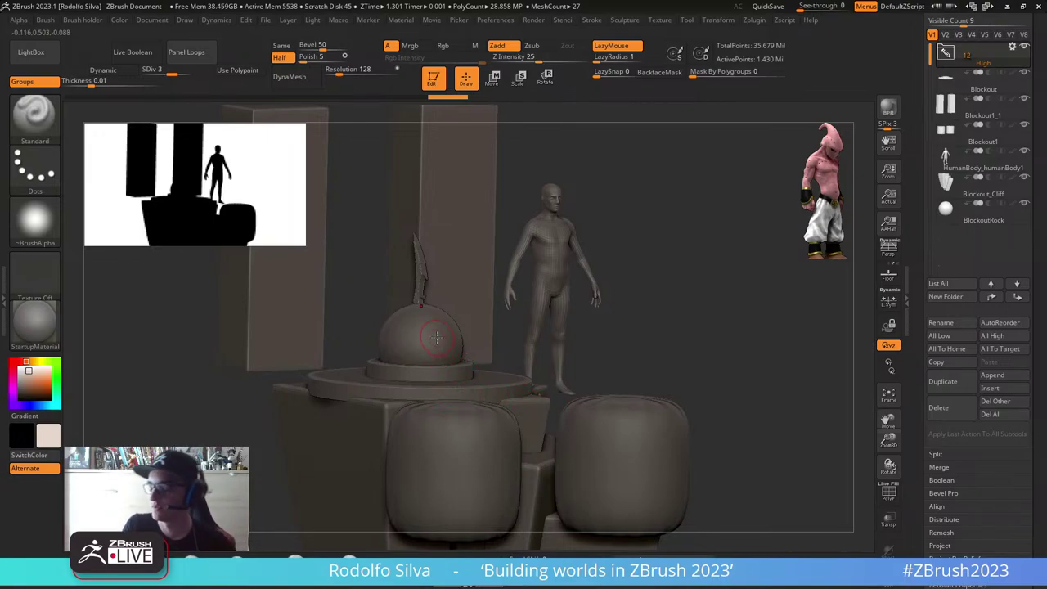
{"action": "right_click_drag", "start_coordinate": [436, 338], "coordinate": [511, 284]}
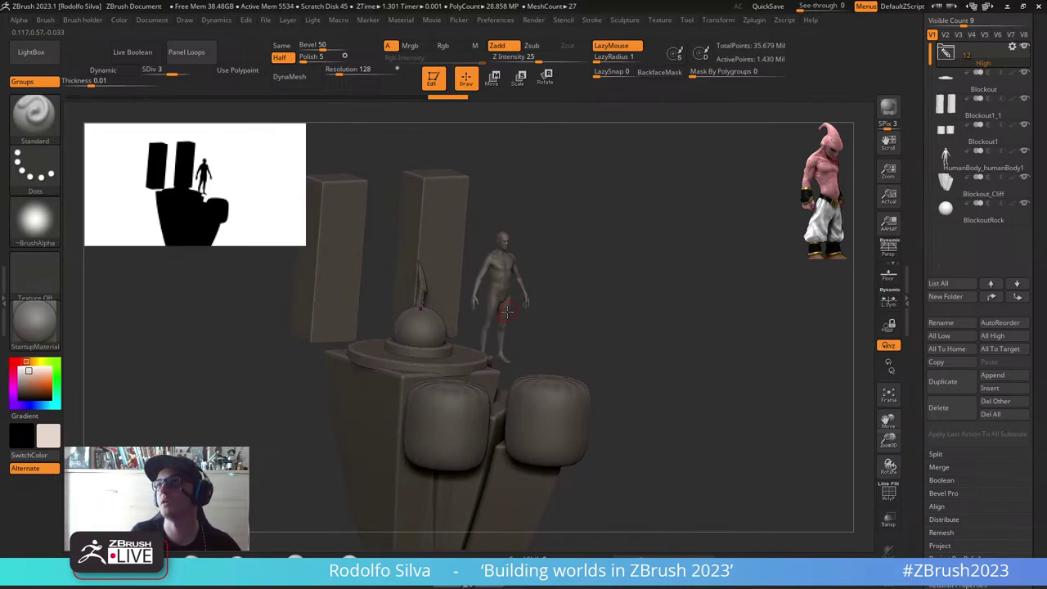
{"action": "right_click_drag", "start_coordinate": [507, 323], "coordinate": [597, 350]}
{"action": "key", "text": "w"}
{"action": "left_click", "coordinate": [481, 202]}
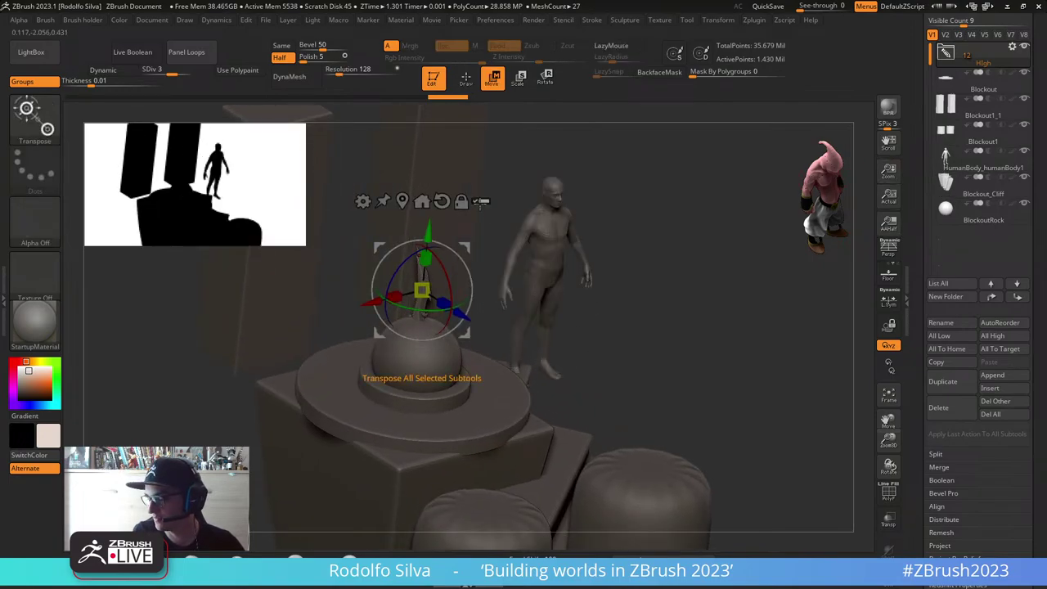
Step: Select the Blockout1 cylinder pair beside the cliff and crease its edges
{"action": "right_click_drag", "start_coordinate": [554, 459], "coordinate": [553, 438], "text": "alt"}
{"action": "left_click", "coordinate": [535, 430], "text": "alt"}
{"action": "right_click_drag", "start_coordinate": [577, 389], "coordinate": [591, 448]}
{"action": "key", "text": "2"}
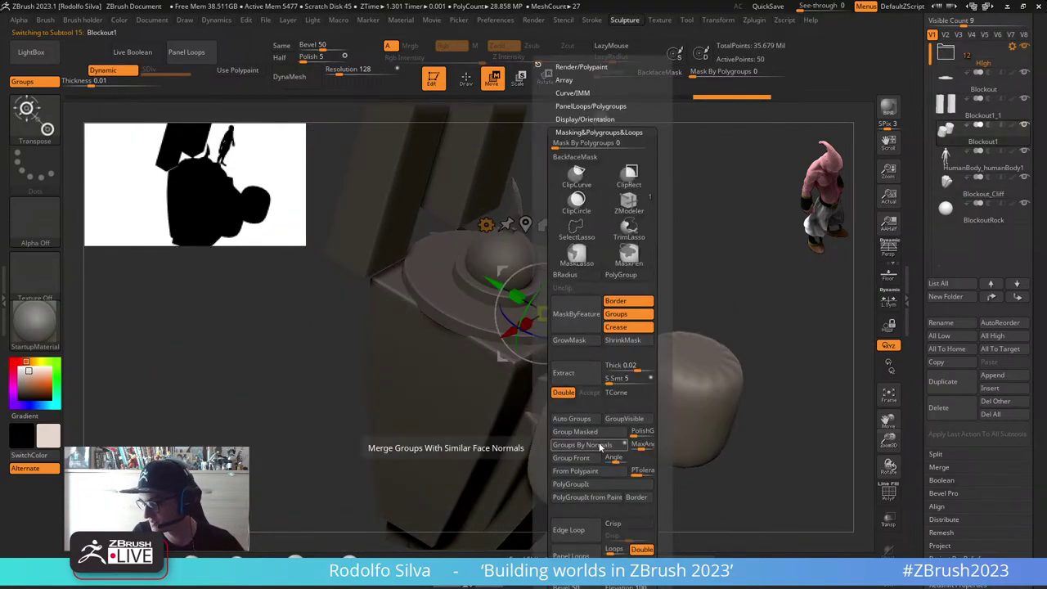
{"action": "left_click", "coordinate": [583, 135]}
{"action": "left_click", "coordinate": [587, 145]}
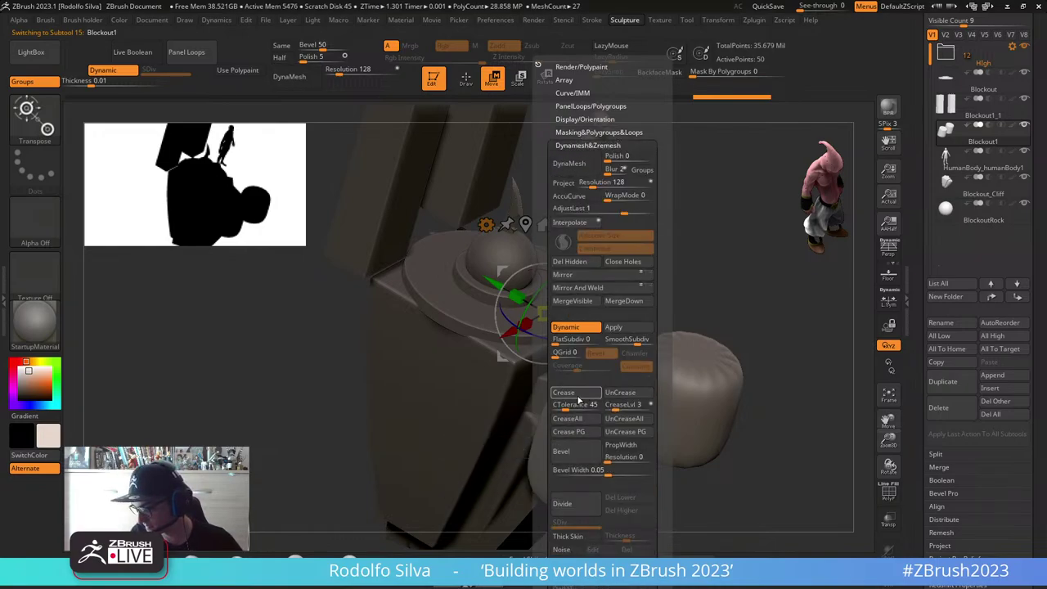
{"action": "left_click", "coordinate": [577, 394]}
Step: Centre the gizmo on the near cylinder and flatten the pair into discs
{"action": "right_click_drag", "start_coordinate": [652, 399], "coordinate": [482, 405], "text": "alt"}
{"action": "left_click", "coordinate": [416, 214]}
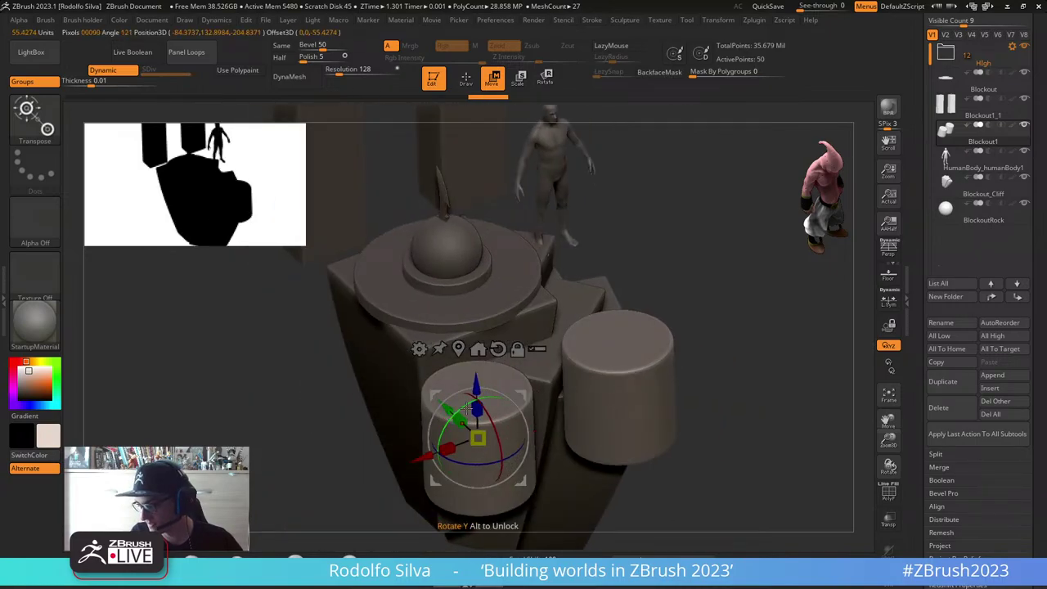
{"action": "left_click_drag", "start_coordinate": [477, 407], "coordinate": [477, 438]}
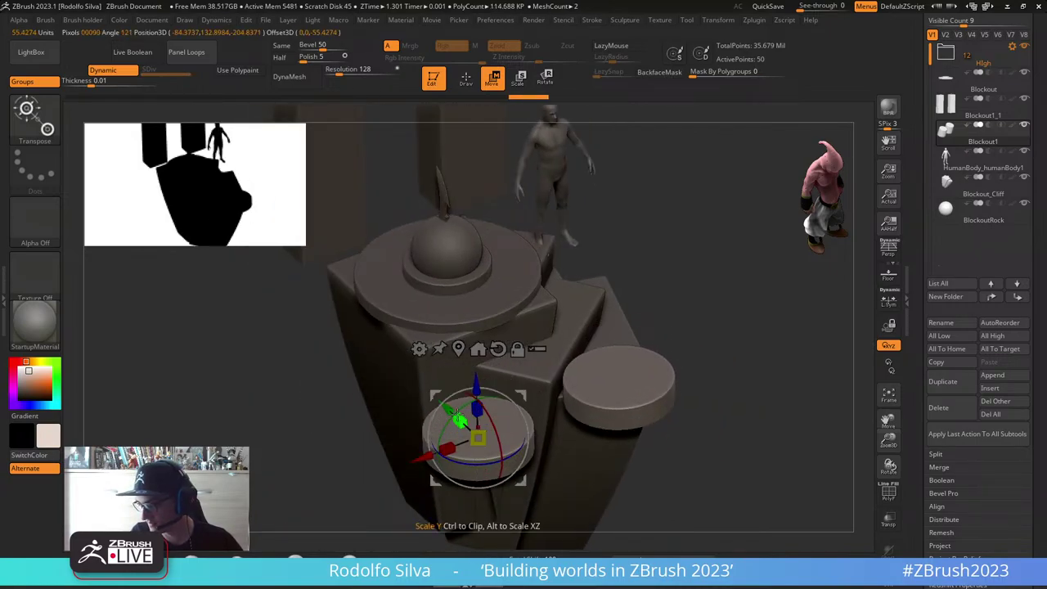
Step: Replace the flattened discs with unsmoothed cylinder primitives reduced to five sides
{"action": "left_click", "coordinate": [419, 349]}
{"action": "left_click", "coordinate": [477, 354]}
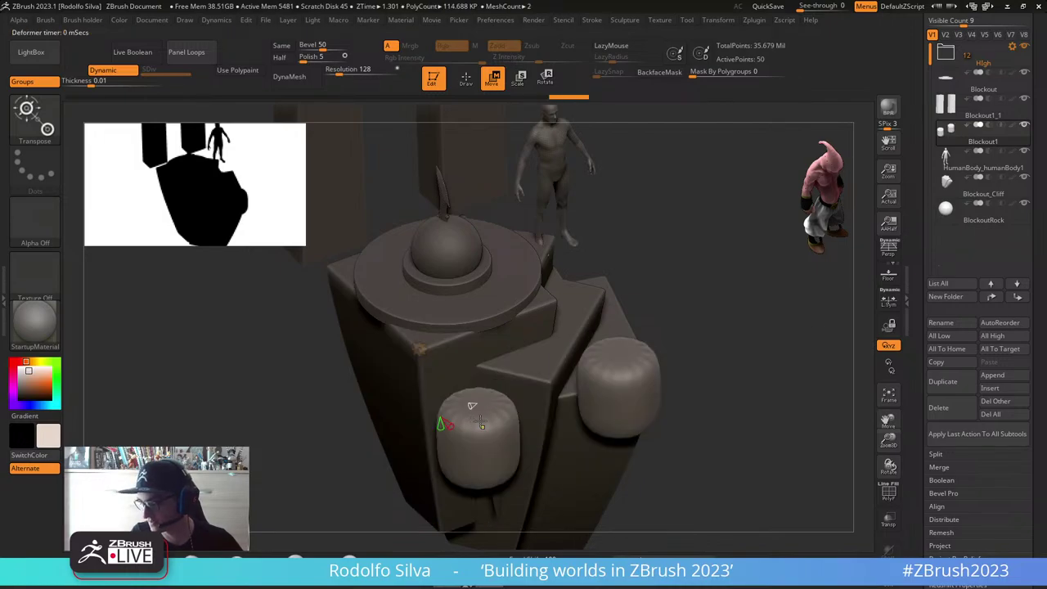
{"action": "key", "text": "space"}
{"action": "left_click", "coordinate": [474, 406]}
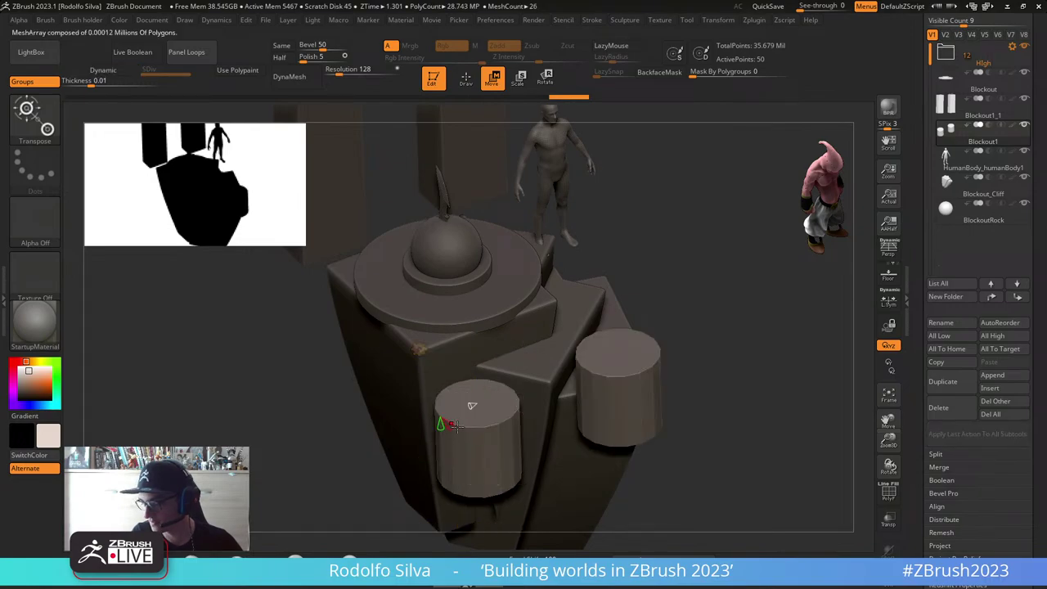
{"action": "left_click_drag", "start_coordinate": [449, 426], "coordinate": [446, 425]}
{"action": "right_click_drag", "start_coordinate": [496, 438], "coordinate": [524, 454]}
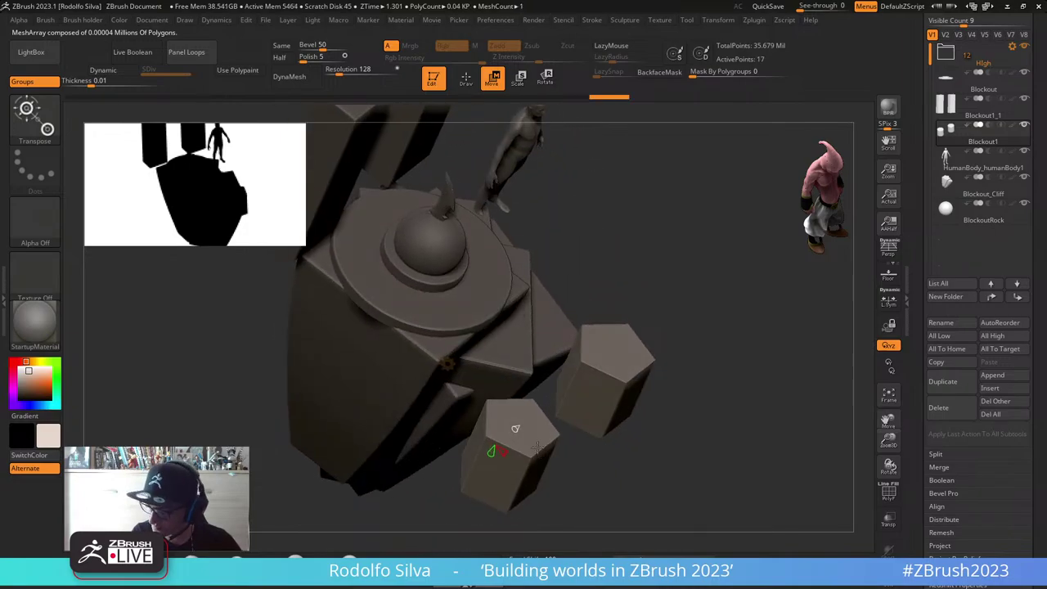
Step: Shorten the pentagonal prisms into low slabs projecting beside the cliff
{"action": "left_click_drag", "start_coordinate": [513, 426], "coordinate": [516, 428]}
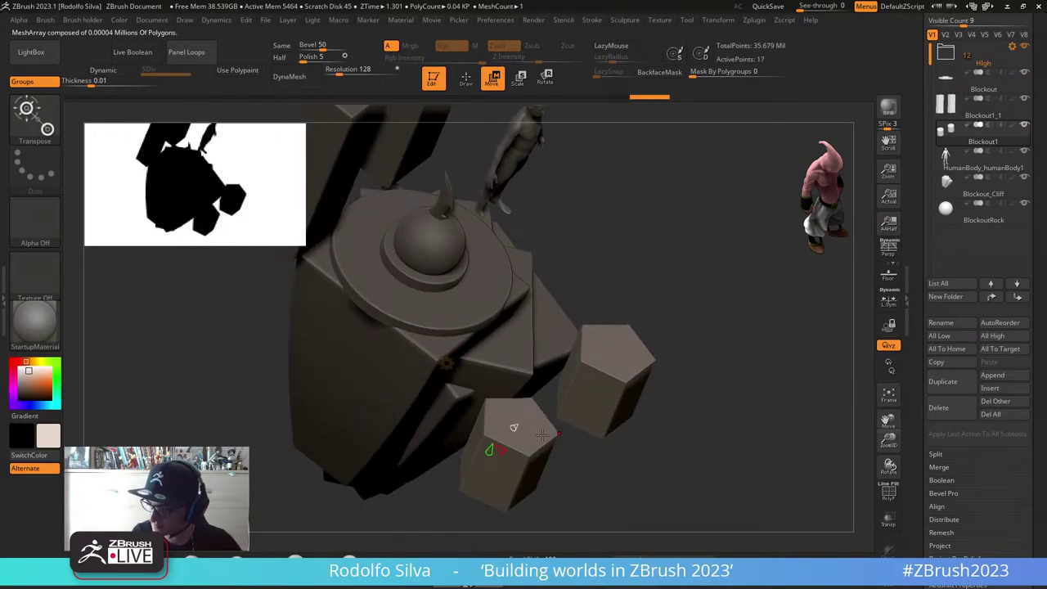
{"action": "right_click_drag", "start_coordinate": [516, 428], "coordinate": [513, 425]}
{"action": "left_click_drag", "start_coordinate": [528, 477], "coordinate": [525, 471]}
{"action": "right_click_drag", "start_coordinate": [630, 446], "coordinate": [572, 452], "text": "alt"}
{"action": "left_click_drag", "start_coordinate": [602, 460], "coordinate": [553, 441]}
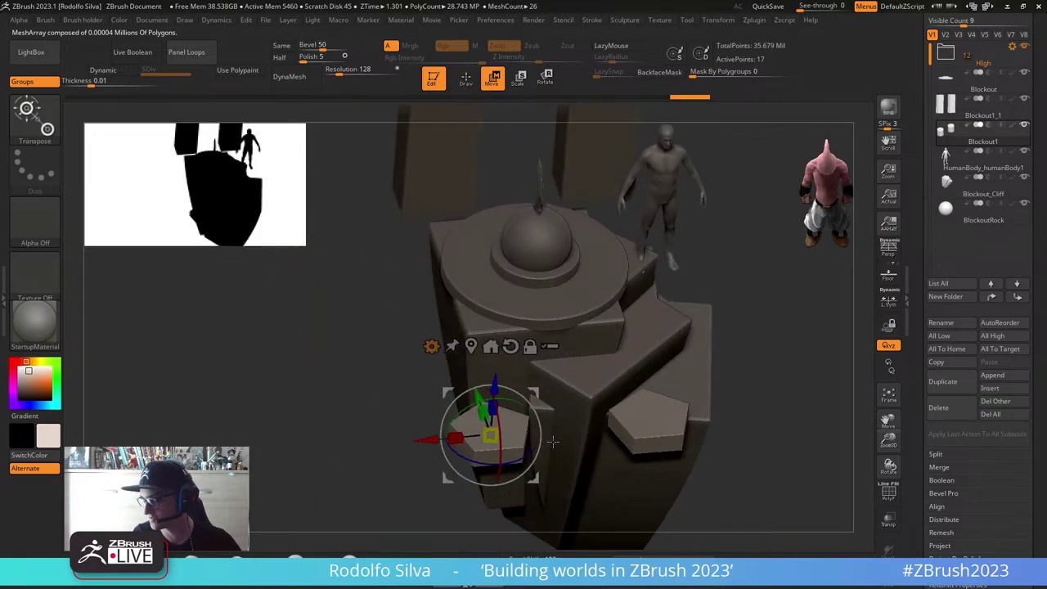
Step: Crease the pentagonal slabs and turn on dynamic subdivision for them
{"action": "key", "text": "d"}
{"action": "key", "text": "g"}
{"action": "left_click", "coordinate": [459, 395]}
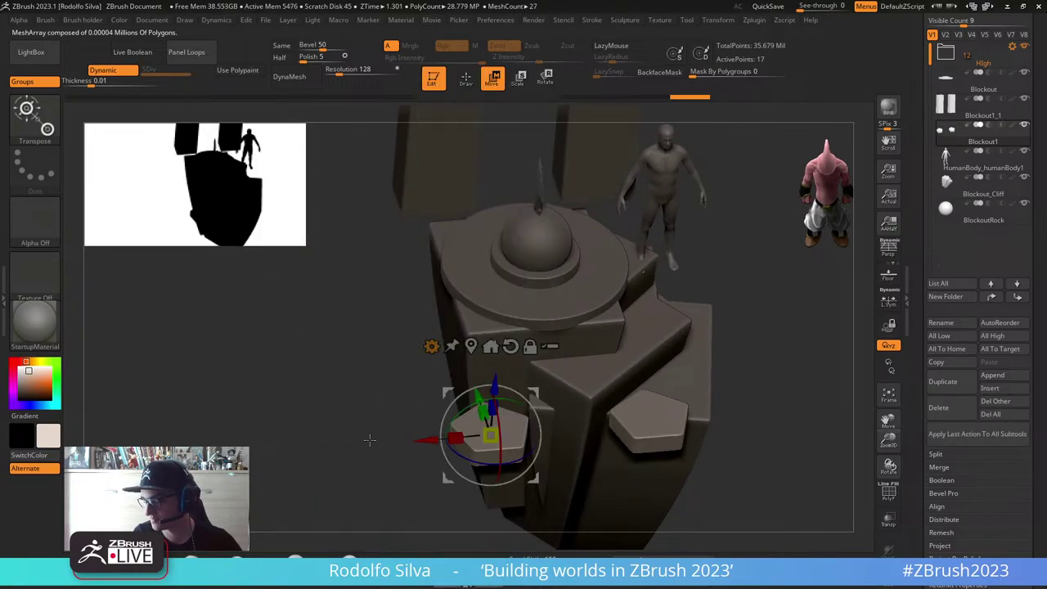
Step: Duplicate the Blockout_Cliff subtool and stretch the copy into a larger block beneath the pedestal
{"action": "left_click_drag", "start_coordinate": [374, 436], "coordinate": [472, 390]}
{"action": "left_click", "coordinate": [579, 389], "text": "alt"}
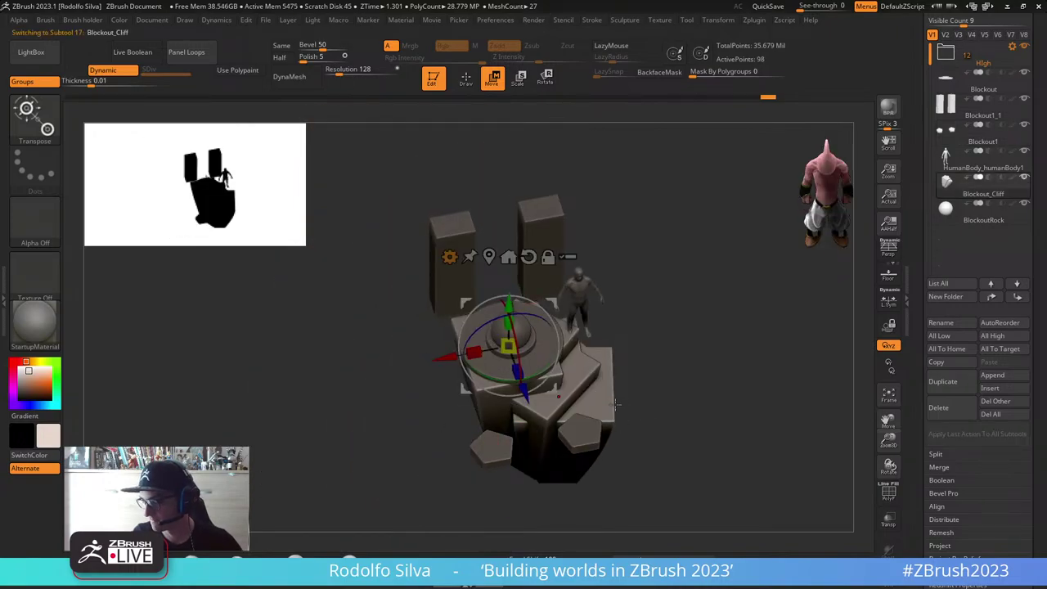
{"action": "left_click_drag", "start_coordinate": [518, 420], "coordinate": [458, 409]}
{"action": "left_click_drag", "start_coordinate": [433, 360], "coordinate": [444, 404], "text": "alt"}
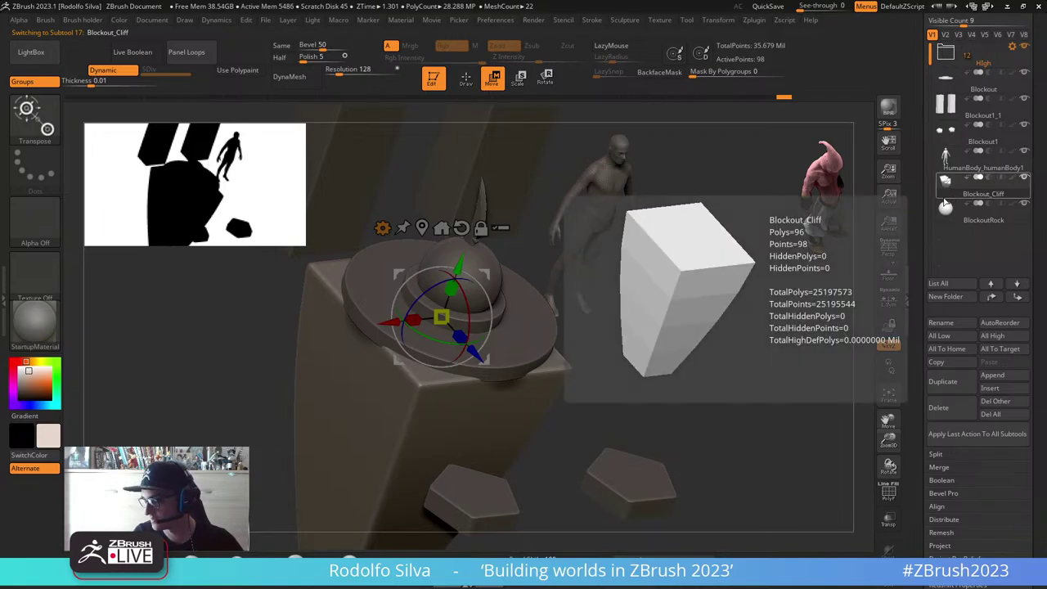
{"action": "mouse_move", "coordinate": [945, 207]}
{"action": "key", "text": "ctrl+shift+d"}
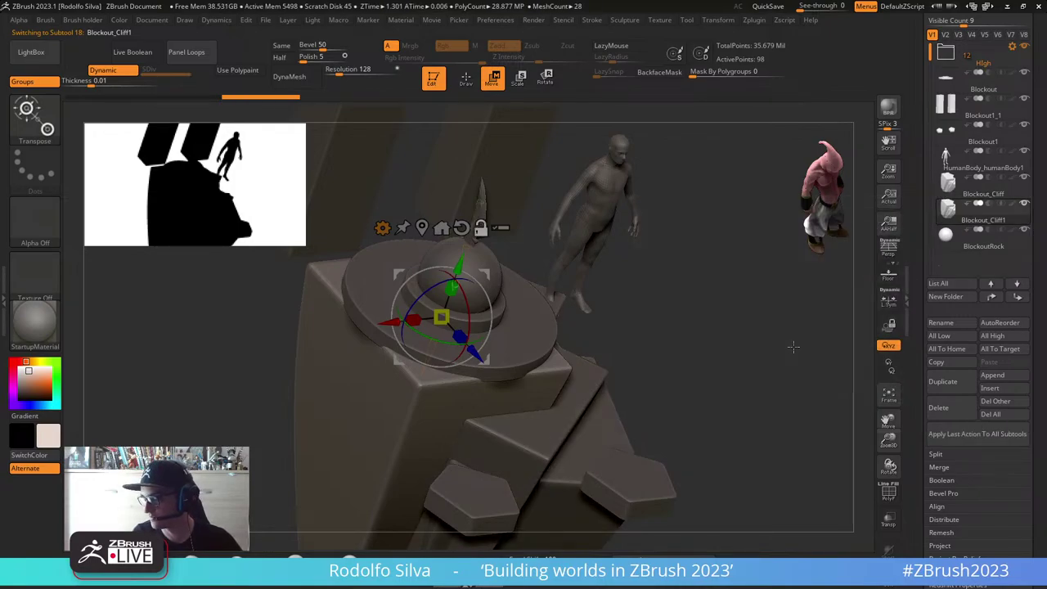
{"action": "left_click_drag", "start_coordinate": [793, 347], "coordinate": [724, 331]}
{"action": "left_click_drag", "start_coordinate": [444, 285], "coordinate": [413, 153]}
Step: Apply the dynamic subdivision of the large Blockout_Cliff1 block to its mesh as real subdivision levels
{"action": "right_click_drag", "start_coordinate": [408, 284], "coordinate": [516, 337]}
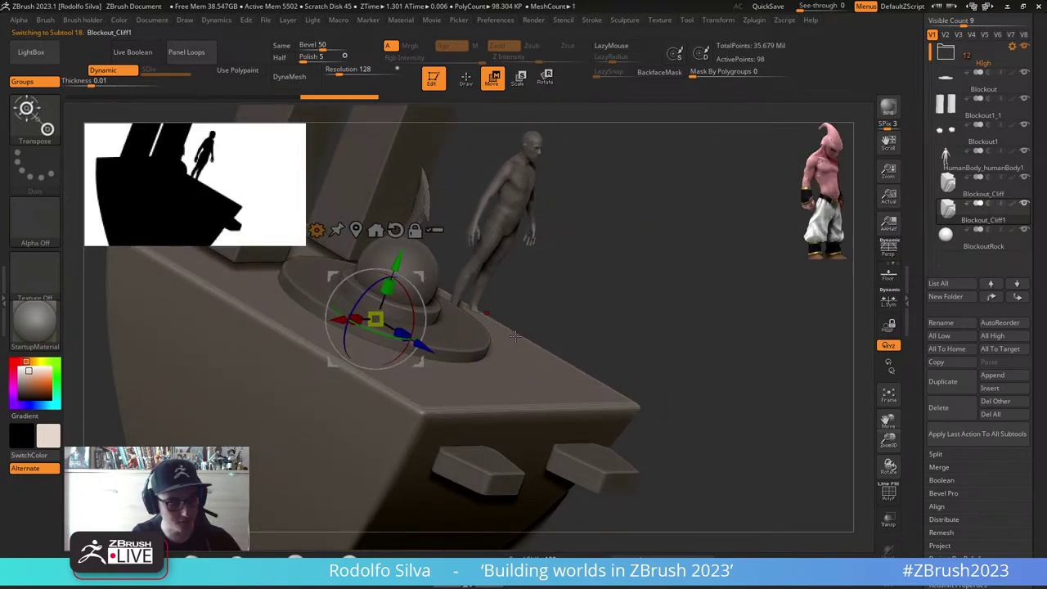
{"action": "key", "text": "space"}
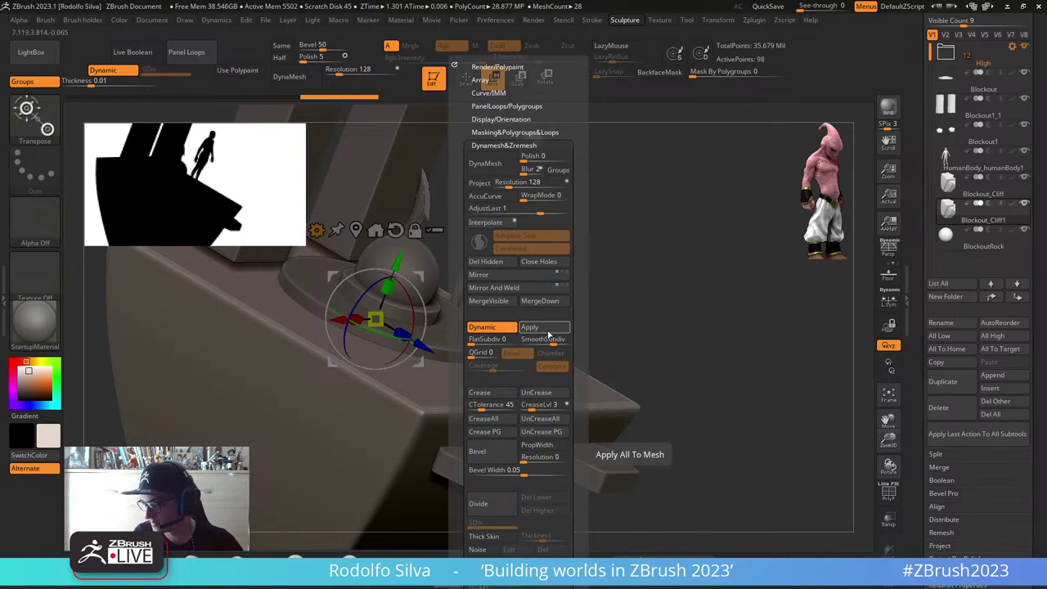
{"action": "left_click", "coordinate": [548, 335]}
{"action": "right_click_drag", "start_coordinate": [720, 365], "coordinate": [615, 305]}
{"action": "left_click_drag", "start_coordinate": [430, 273], "coordinate": [448, 228]}
{"action": "right_click_drag", "start_coordinate": [657, 319], "coordinate": [625, 323]}
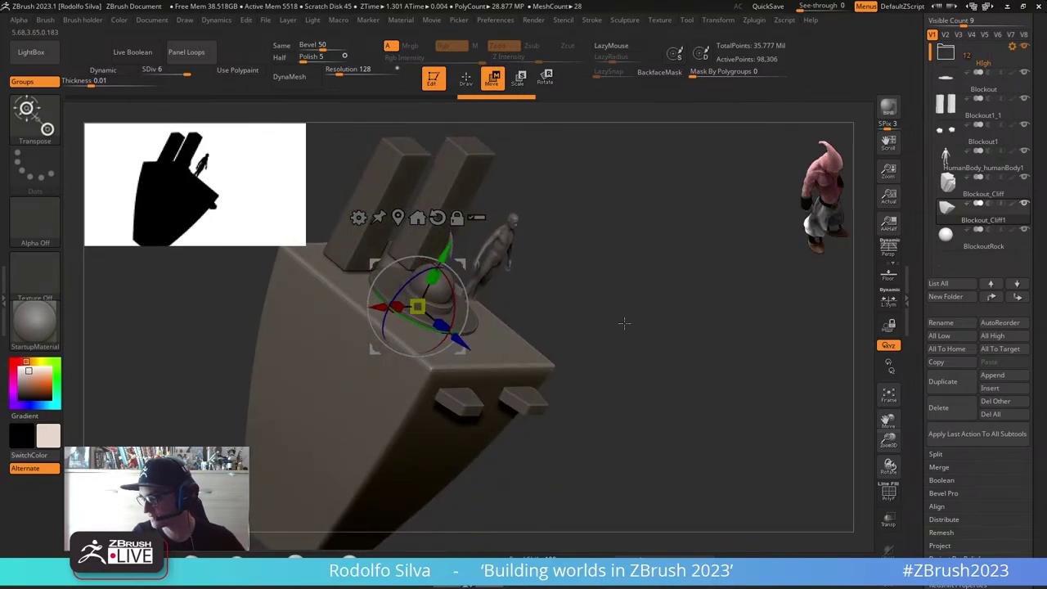
Step: Hide the BlockoutRock subtool
{"action": "left_click", "coordinate": [1025, 232]}
{"action": "right_click_drag", "start_coordinate": [617, 291], "coordinate": [625, 329], "text": "alt"}
{"action": "right_click_drag", "start_coordinate": [687, 385], "coordinate": [673, 303], "text": "alt"}
Step: Subdivide Blockout_Cliff1 twice more, up to SDiv 8, and delete its lower subdivision levels
{"action": "key", "text": "ctrl+d"}
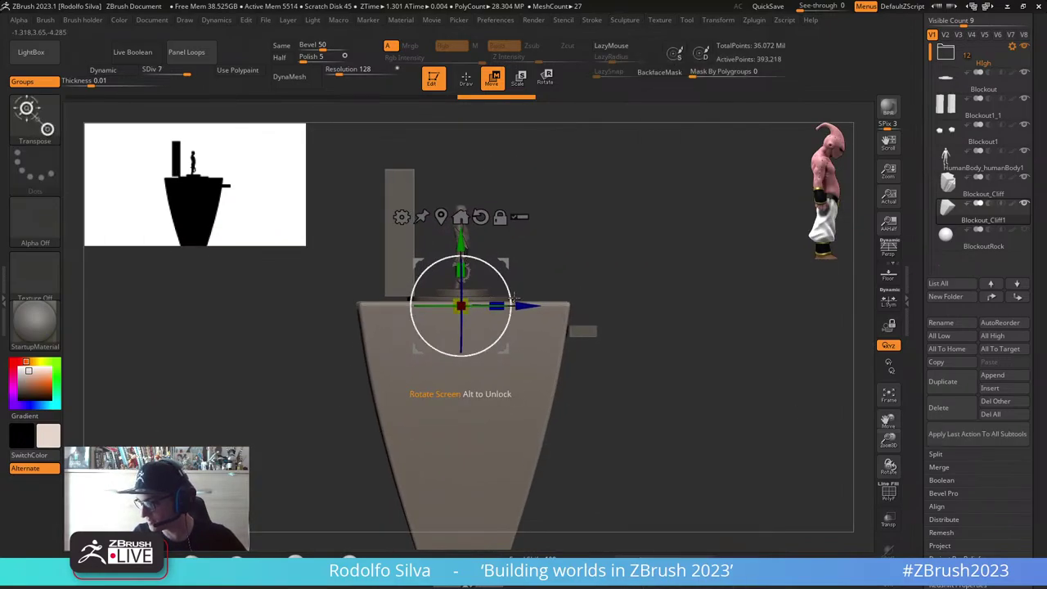
{"action": "key", "text": "ctrl+d"}
{"action": "mouse_move", "coordinate": [624, 20]}
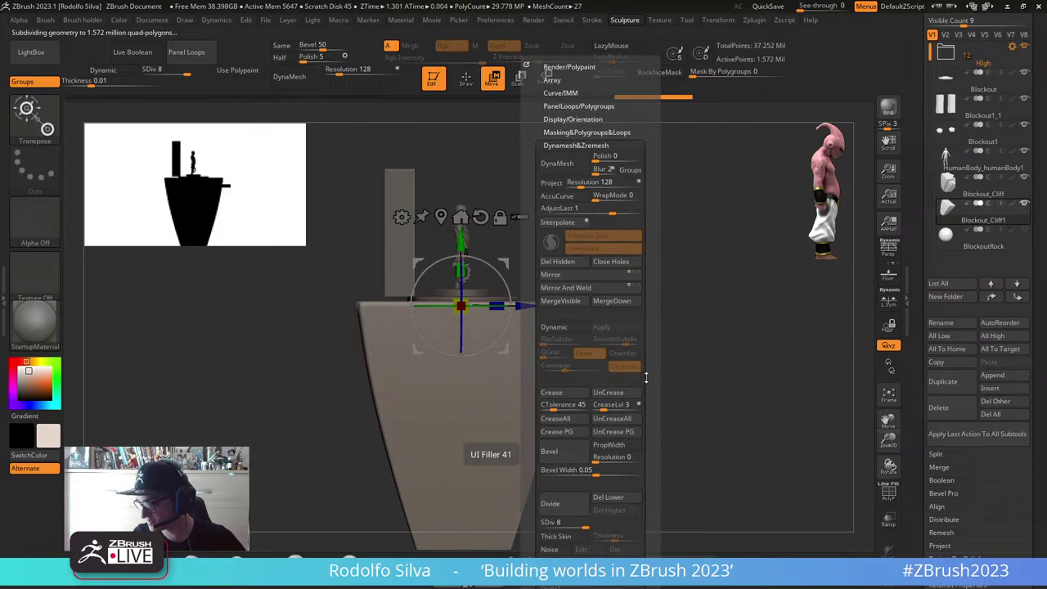
{"action": "scroll", "coordinate": [646, 378], "scroll_direction": "down", "scroll_amount": 5}
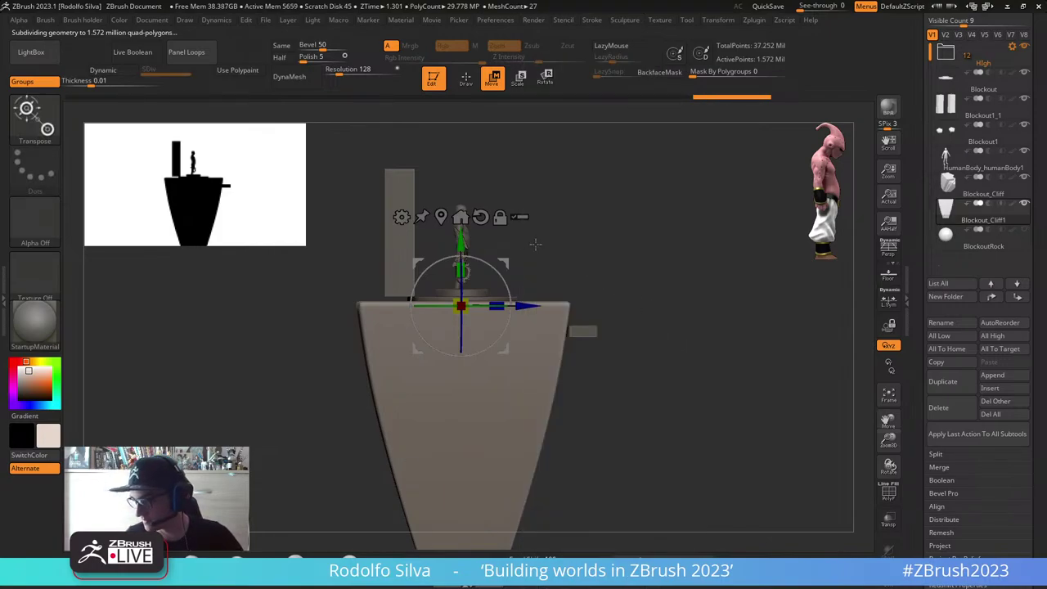
Step: Check the wireframe of Blockout_Cliff1 and convert the block to DynaMesh at resolution 128
{"action": "left_click_drag", "start_coordinate": [634, 292], "coordinate": [613, 337]}
{"action": "key", "text": "shift+f"}
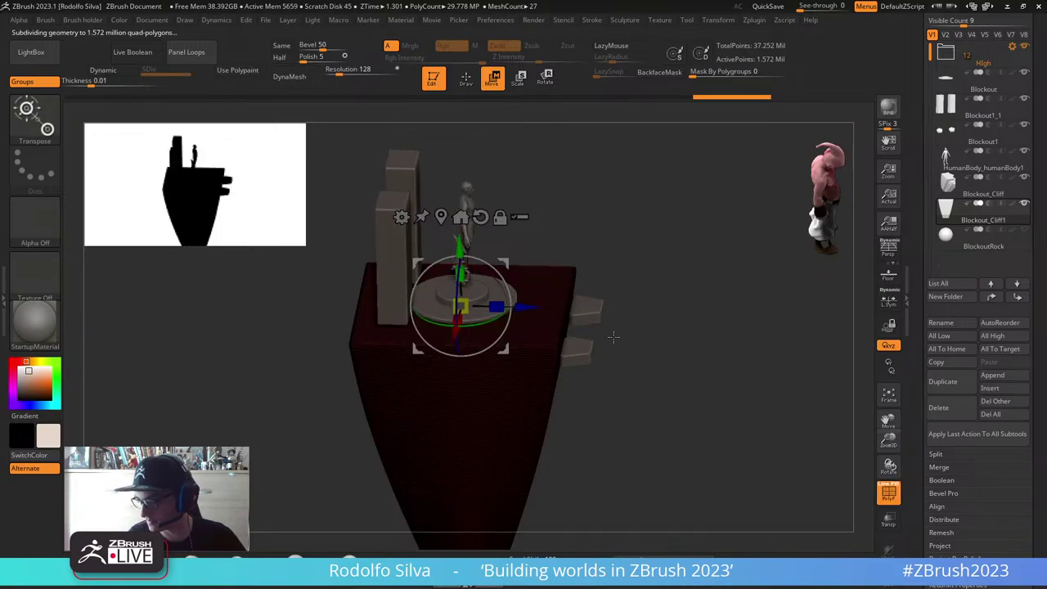
{"action": "key", "text": "shift+f"}
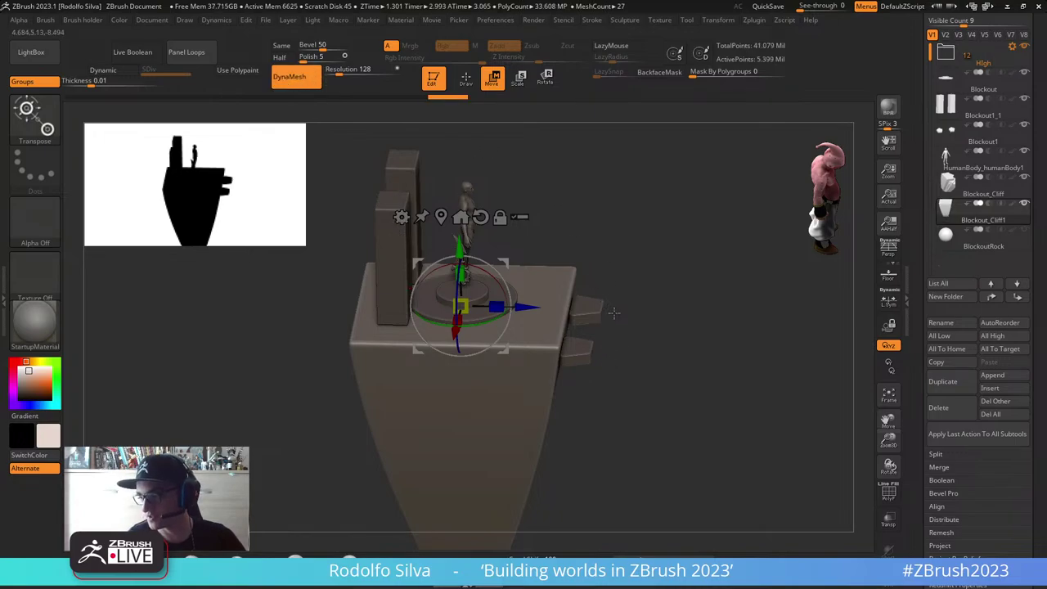
{"action": "left_click_drag", "start_coordinate": [633, 329], "coordinate": [634, 360]}
{"action": "key", "text": "shift+f"}
{"action": "key", "text": "shift+f"}
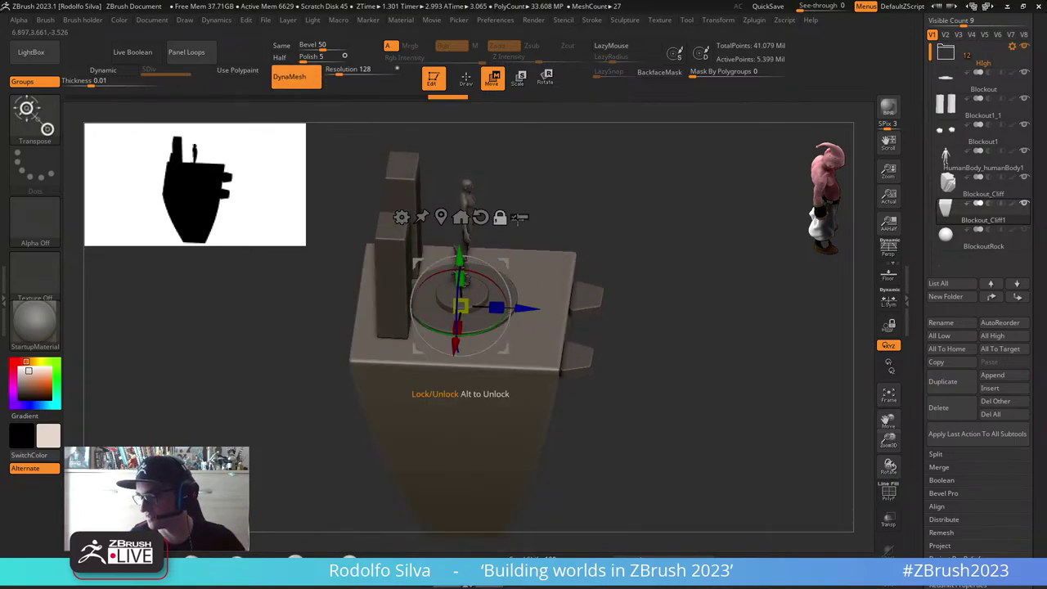
Step: Set the DynaMesh resolution to 32, sculpt test strokes on the block's side with the Standard brush, and remesh it
{"action": "left_click_drag", "start_coordinate": [340, 72], "coordinate": [398, 367]}
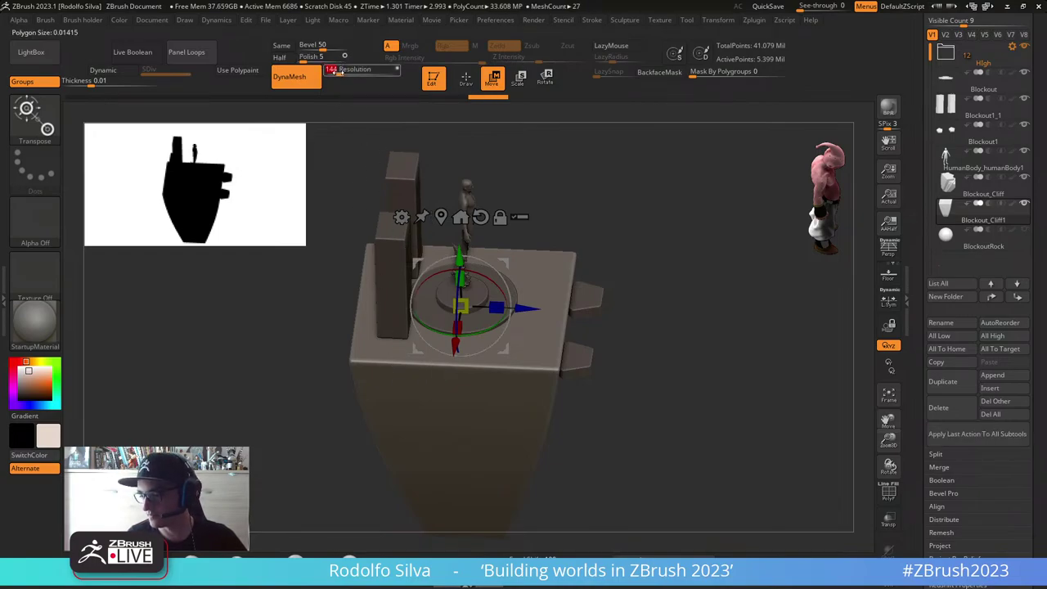
{"action": "type", "text": "32"}
{"action": "key", "text": "Return"}
{"action": "left_click_drag", "start_coordinate": [696, 345], "coordinate": [640, 434], "text": "ctrl"}
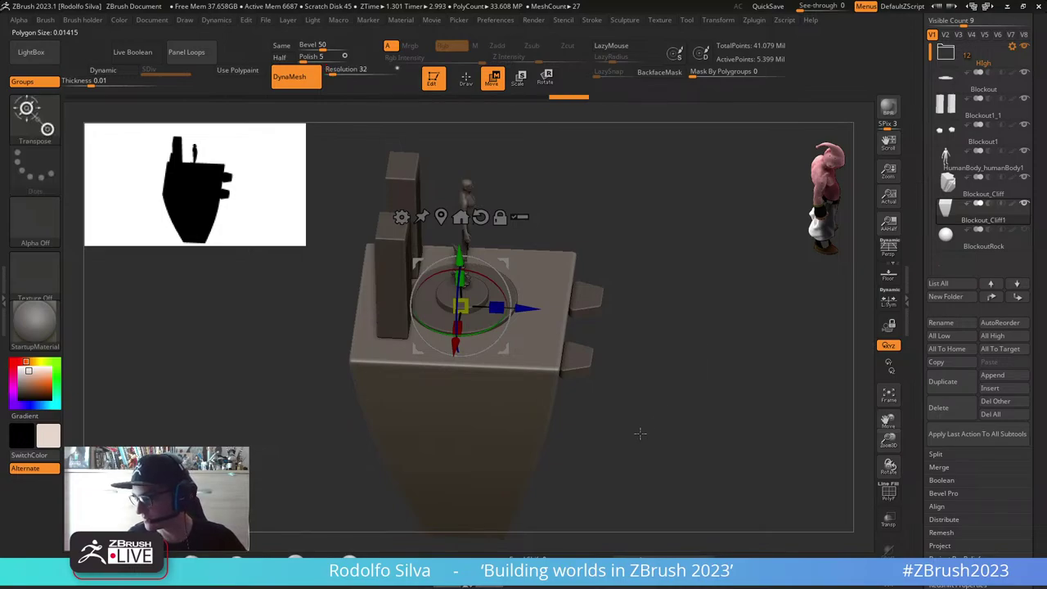
{"action": "key", "text": "q"}
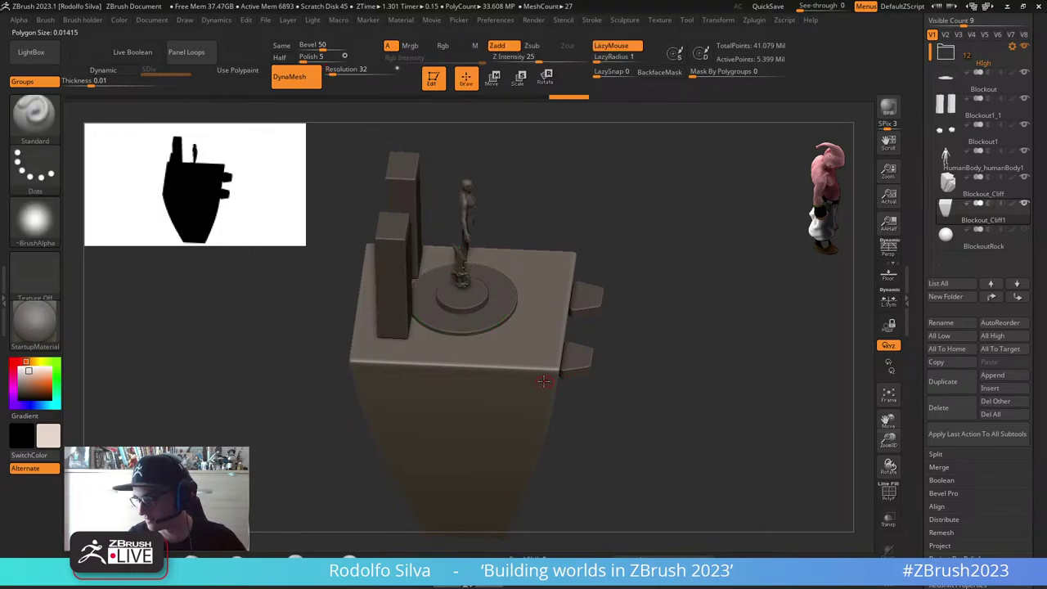
{"action": "left_click_drag", "start_coordinate": [529, 412], "coordinate": [544, 404]}
{"action": "left_click_drag", "start_coordinate": [647, 391], "coordinate": [625, 416], "text": "ctrl"}
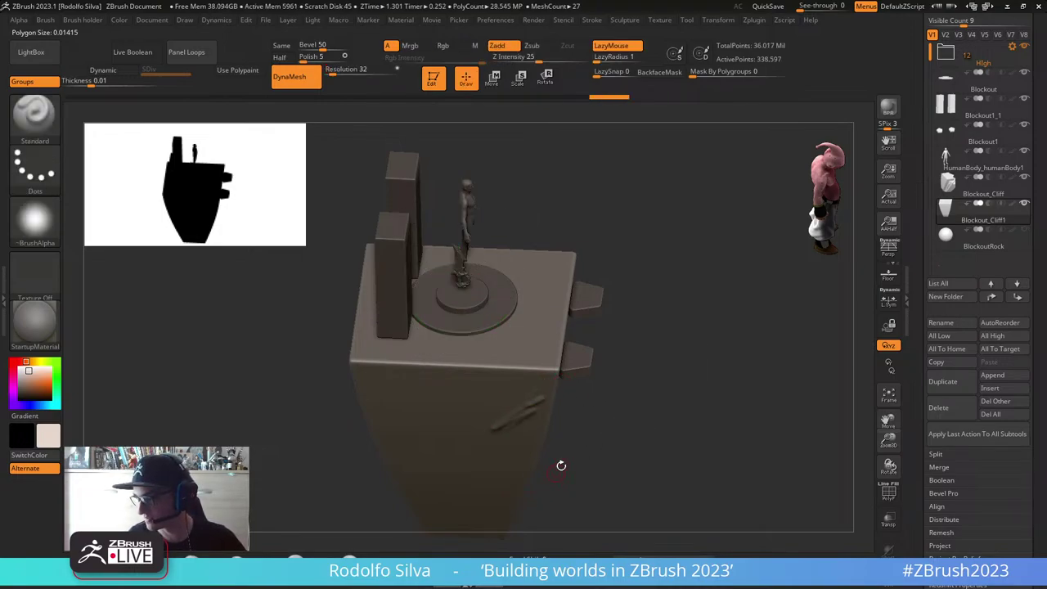
Step: Lower the DynaMesh resolution to 16 and remesh Blockout_Cliff1 with the polyframe shown
{"action": "key", "text": "shift+f"}
{"action": "mouse_move", "coordinate": [613, 403]}
{"action": "right_mouse_down", "text": "ctrl"}
{"action": "mouse_move", "coordinate": [632, 416]}
{"action": "mouse_move", "coordinate": [543, 369]}
{"action": "mouse_move", "coordinate": [425, 194]}
{"action": "right_mouse_up", "text": "ctrl"}
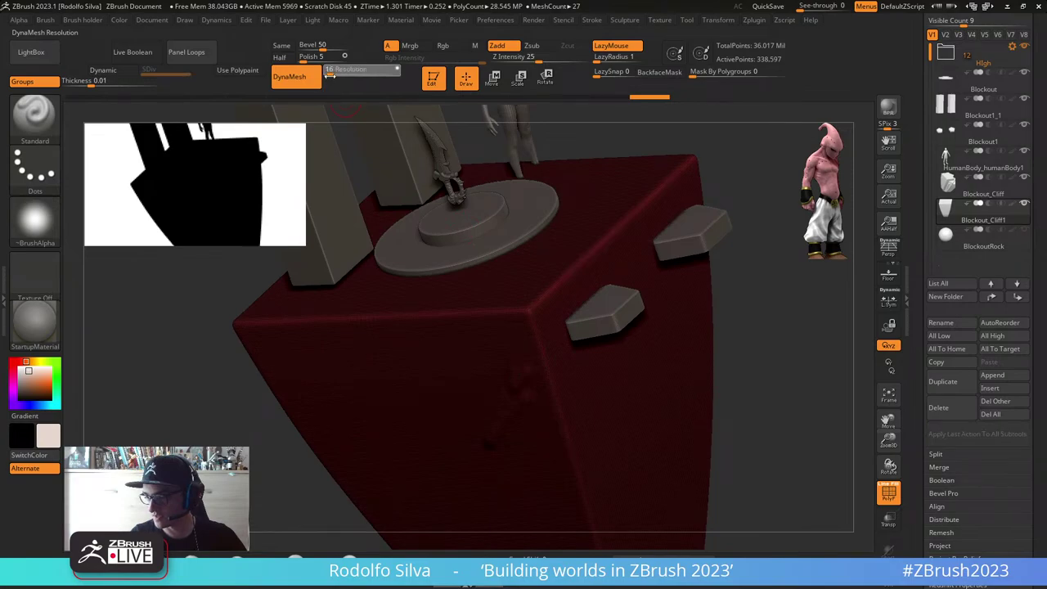
{"action": "left_click_drag", "start_coordinate": [329, 76], "coordinate": [330, 76]}
{"action": "left_click_drag", "start_coordinate": [205, 420], "coordinate": [249, 489], "text": "ctrl"}
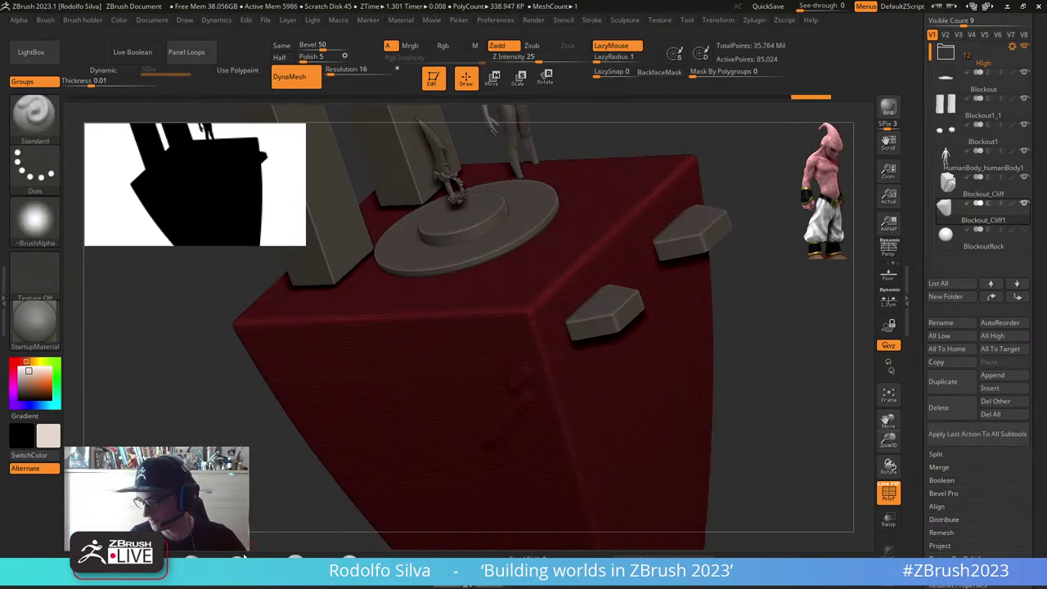
Step: Enlarge the silhouette thumbnail to size 216 and turn the model to a straight side view
{"action": "mouse_move", "coordinate": [498, 391]}
{"action": "right_mouse_down"}
{"action": "mouse_move", "coordinate": [542, 392]}
{"action": "mouse_move", "coordinate": [528, 392]}
{"action": "right_mouse_up"}
{"action": "key", "text": "shift"}
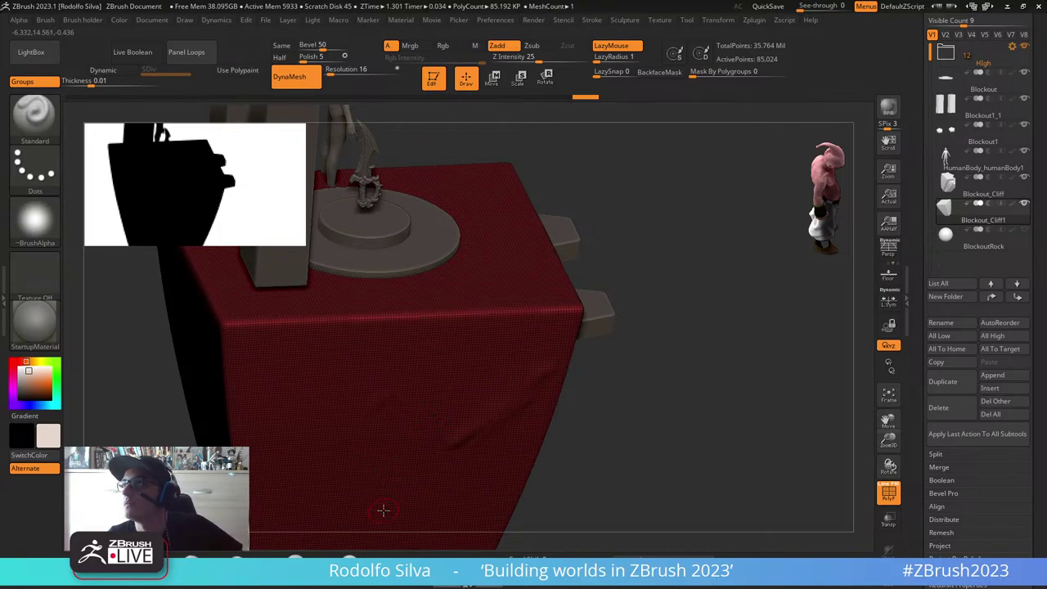
{"action": "left_click_drag", "start_coordinate": [245, 219], "coordinate": [271, 193]}
{"action": "mouse_move", "coordinate": [608, 402]}
{"action": "right_mouse_down"}
{"action": "mouse_move", "coordinate": [654, 351]}
{"action": "mouse_move", "coordinate": [672, 362]}
{"action": "mouse_move", "coordinate": [591, 395]}
{"action": "right_mouse_up"}
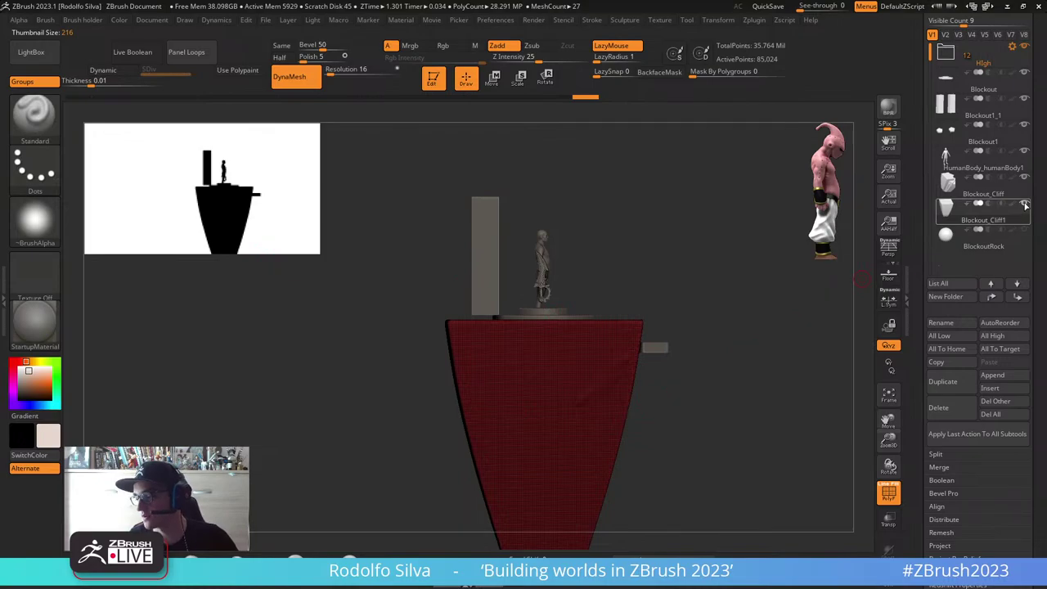
Step: Select the Blockout_Cliff subtool with Blockout_Cliff1 and the polyframe hidden
{"action": "left_click", "coordinate": [977, 188]}
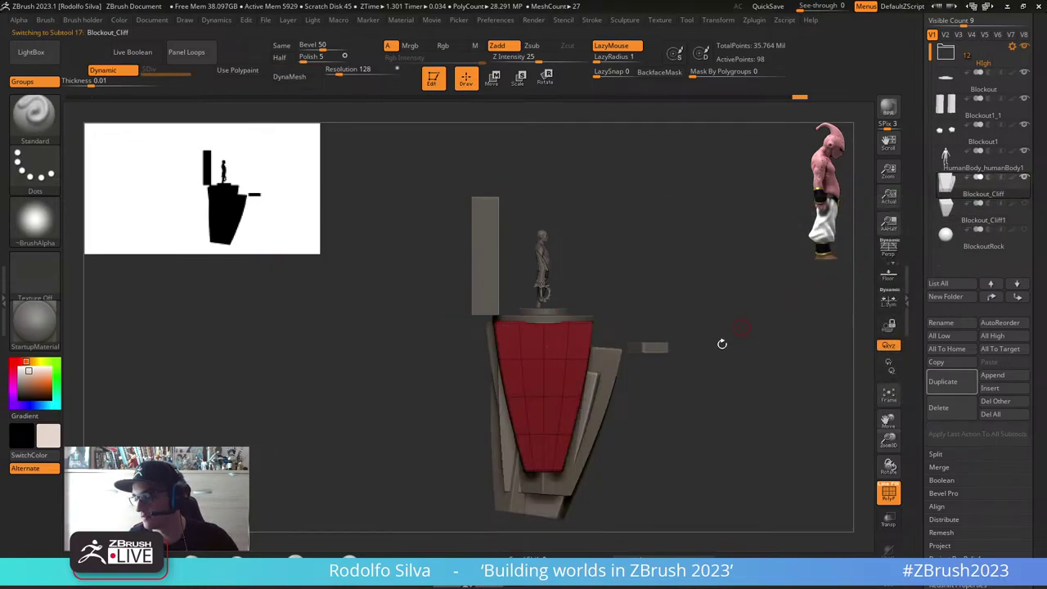
{"action": "right_click_drag", "start_coordinate": [721, 344], "coordinate": [702, 405]}
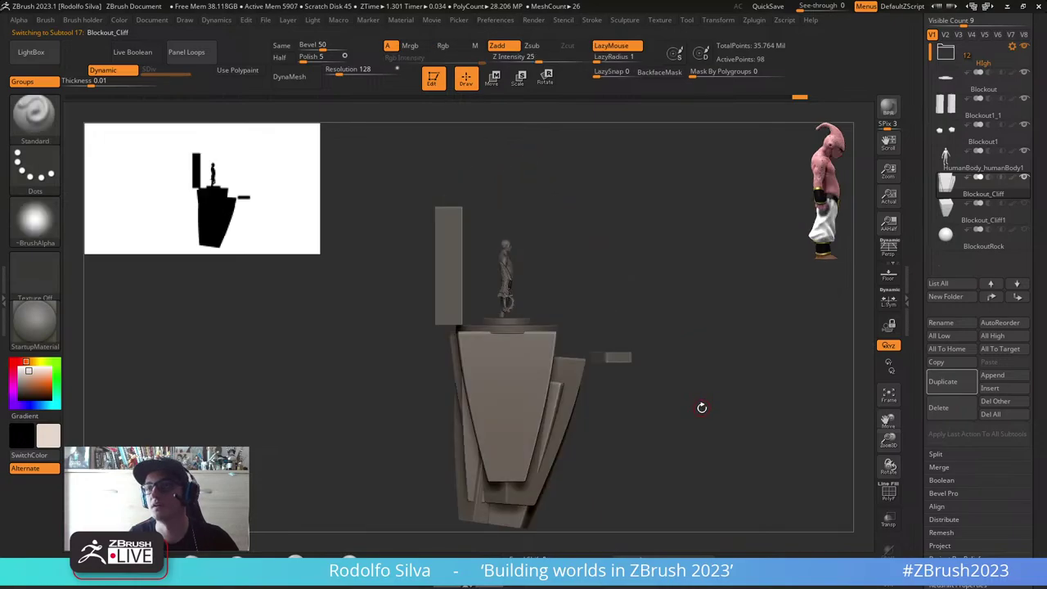
Step: Shrink the silhouette thumbnail to size 32, and enlarge it again to 180
{"action": "left_click_drag", "start_coordinate": [337, 224], "coordinate": [110, 135]}
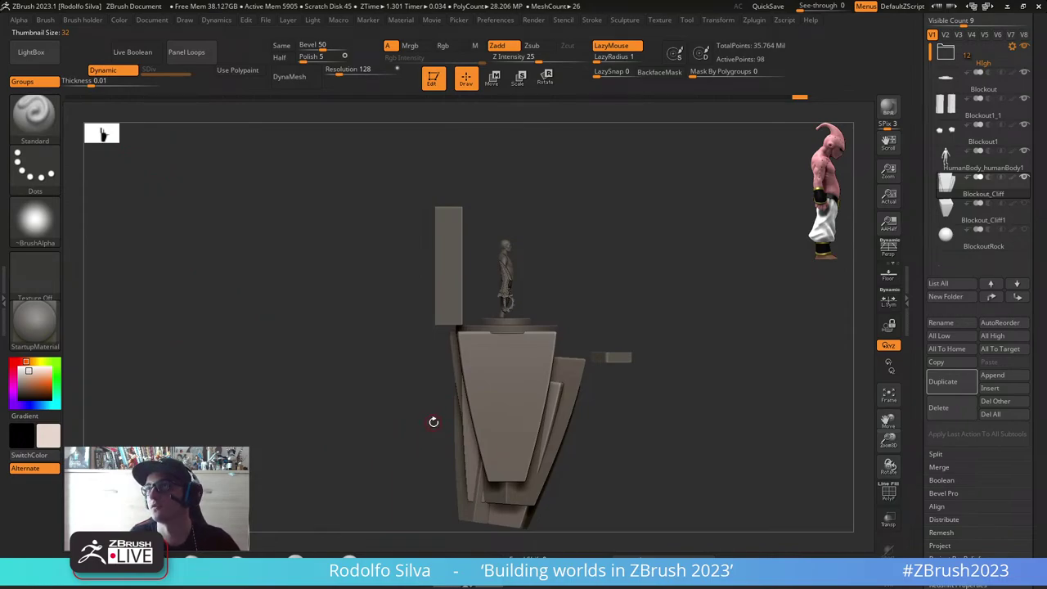
{"action": "left_click", "coordinate": [510, 21]}
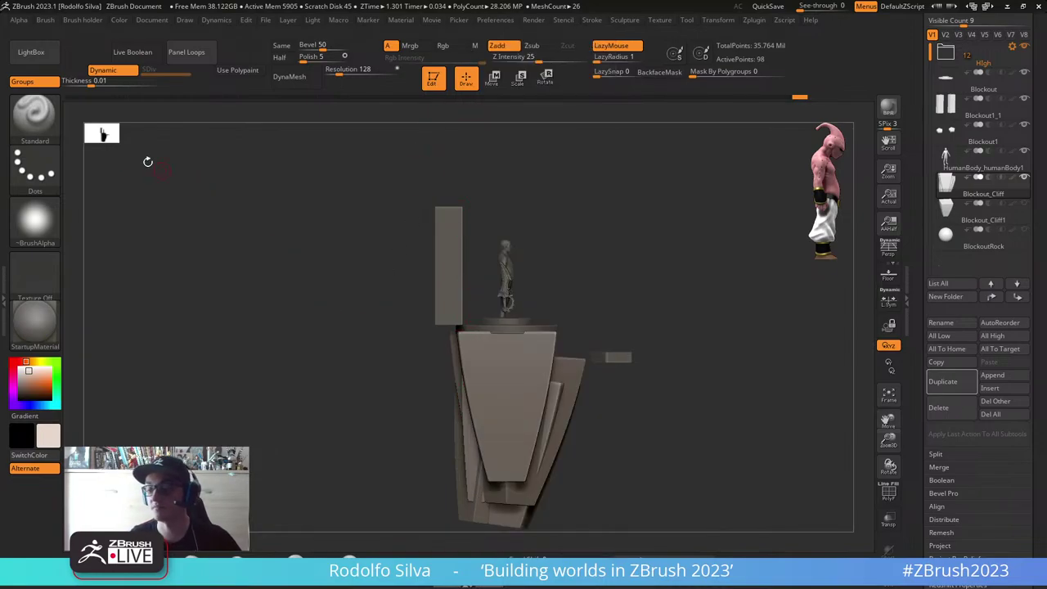
{"action": "left_click_drag", "start_coordinate": [148, 161], "coordinate": [271, 263]}
Step: Temporarily hide the interface shelves and examine the pedestal's silhouette at an angle with perspective on and off
{"action": "key", "text": "Tab"}
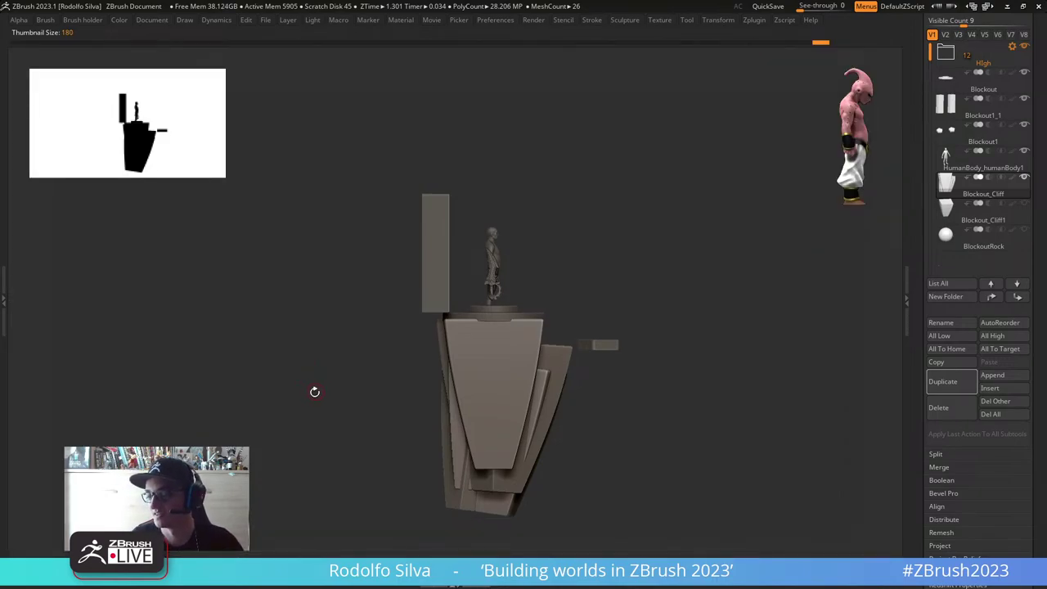
{"action": "right_click_drag", "start_coordinate": [670, 406], "coordinate": [643, 383]}
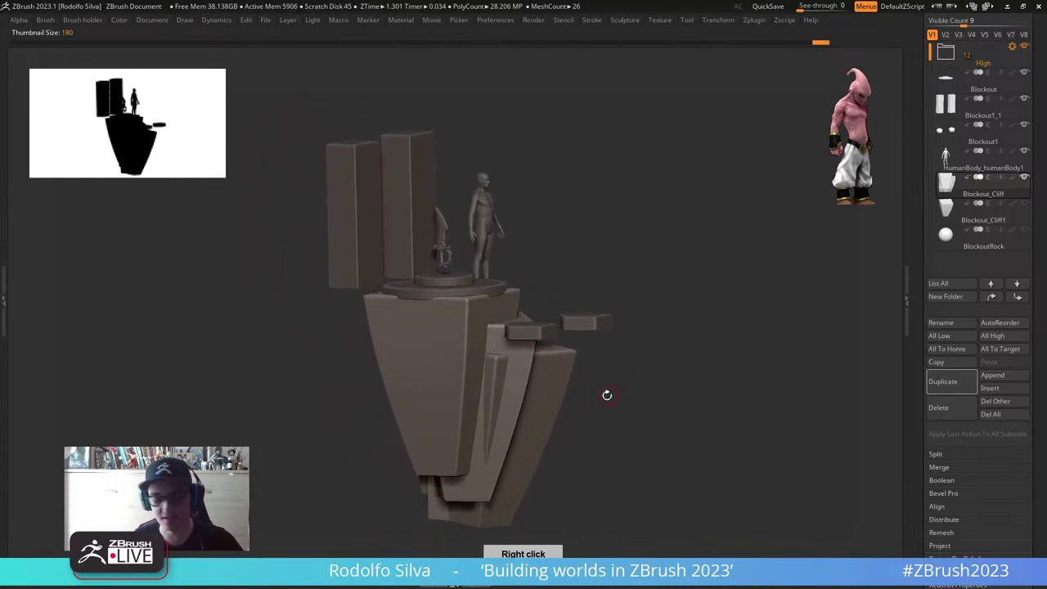
{"action": "left_click_drag", "start_coordinate": [597, 395], "coordinate": [600, 395]}
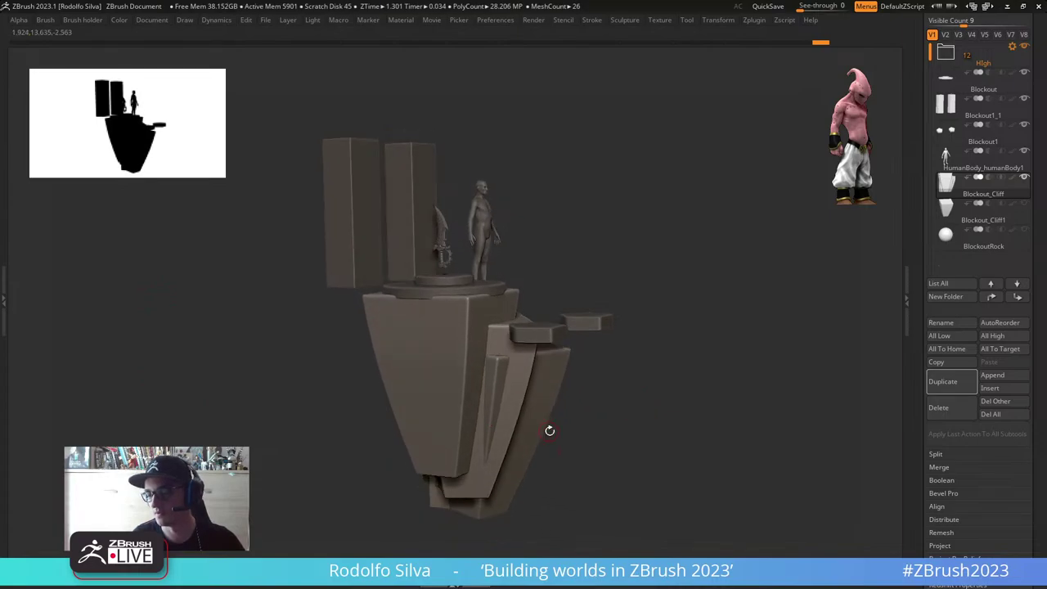
{"action": "key", "text": "p"}
{"action": "key", "text": "p"}
{"action": "key", "text": "p"}
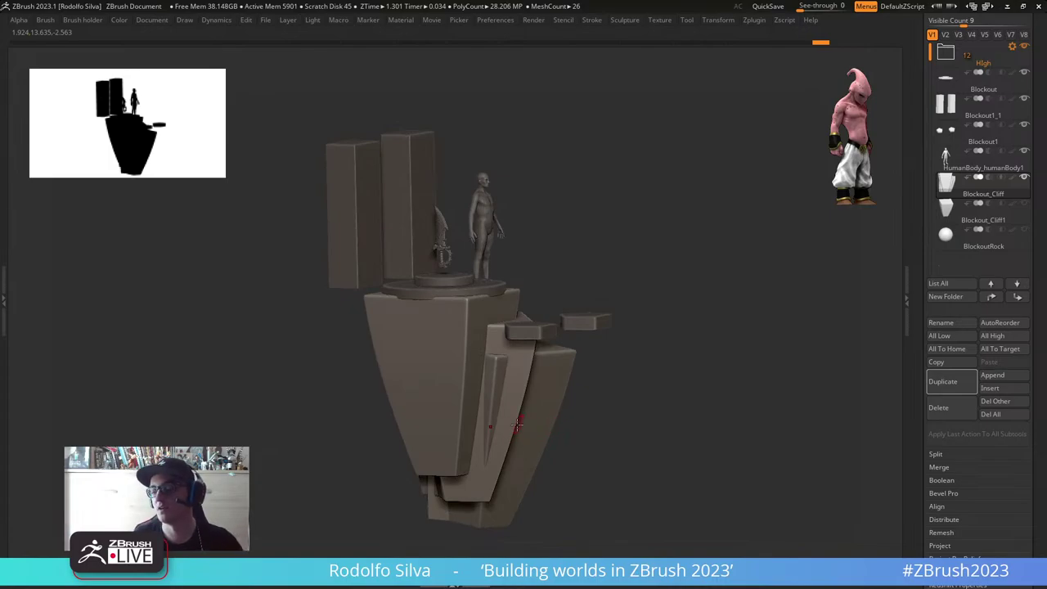
{"action": "key", "text": "Tab"}
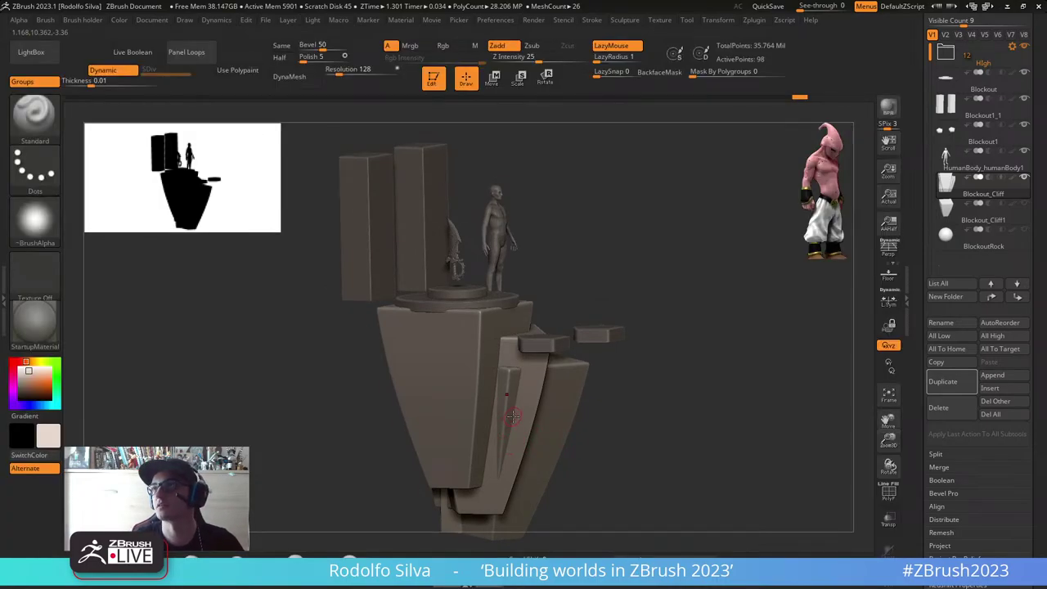
Step: Show Blockout_Cliff1 again, make it the active subtool, and check its polyframe
{"action": "left_click_drag", "start_coordinate": [606, 401], "coordinate": [603, 411]}
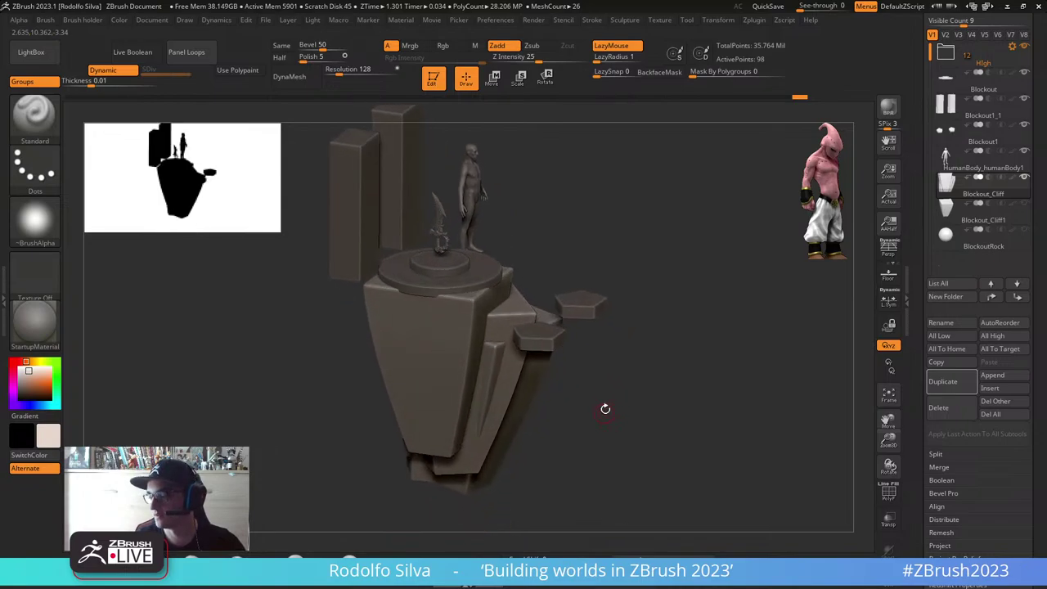
{"action": "left_click", "coordinate": [1026, 204]}
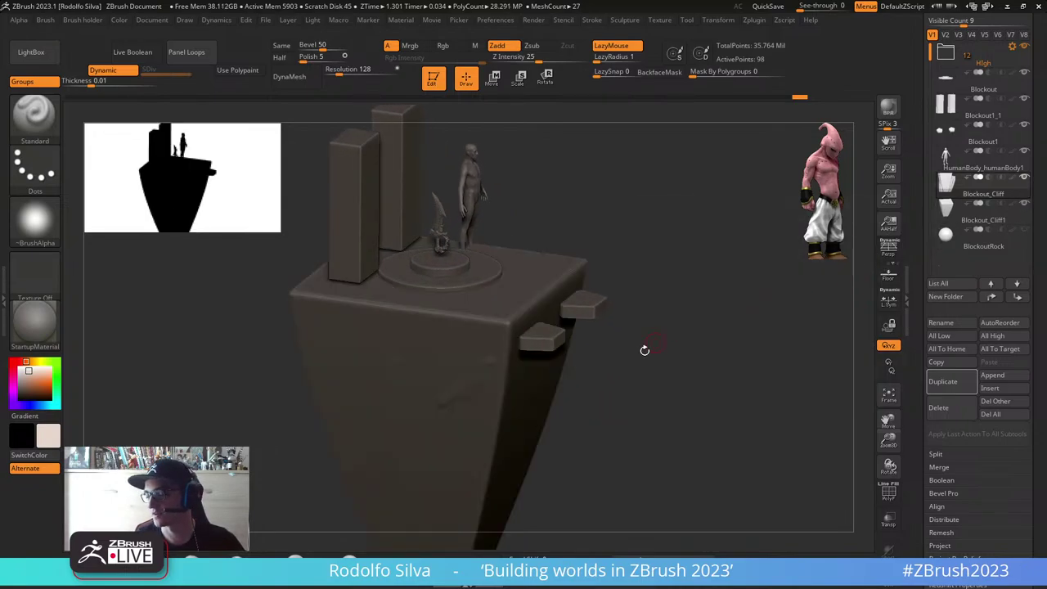
{"action": "left_click", "coordinate": [522, 416], "text": "alt"}
{"action": "right_click_drag", "start_coordinate": [534, 425], "coordinate": [551, 418]}
{"action": "key", "text": "shift+f"}
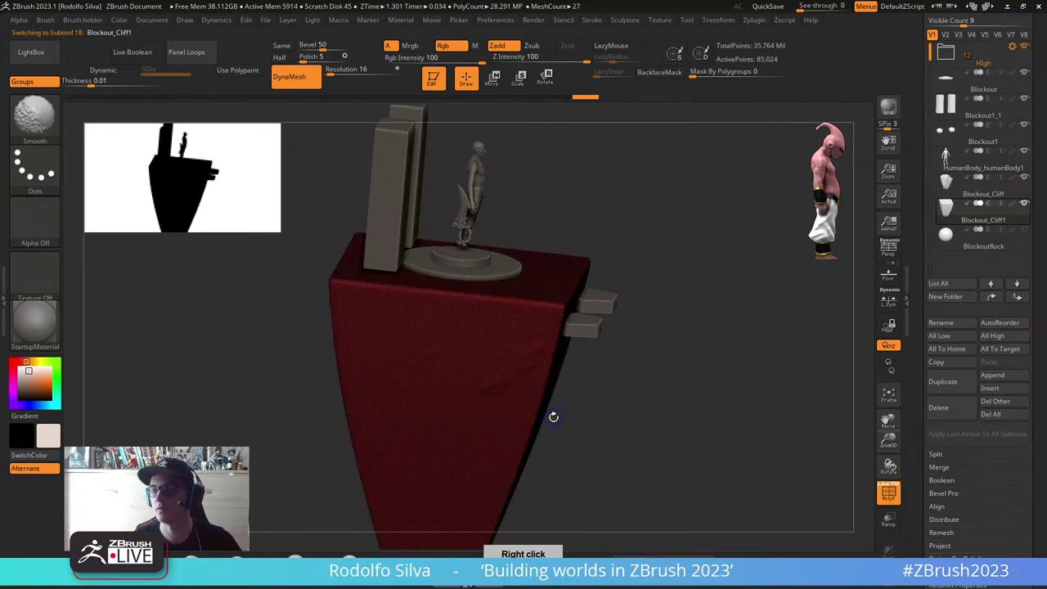
{"action": "key", "text": "shift+f"}
Step: Shrink the silhouette thumbnail to size 104, and toggle the thumbnail display off and on in the preferences
{"action": "left_click_drag", "start_coordinate": [257, 211], "coordinate": [171, 159]}
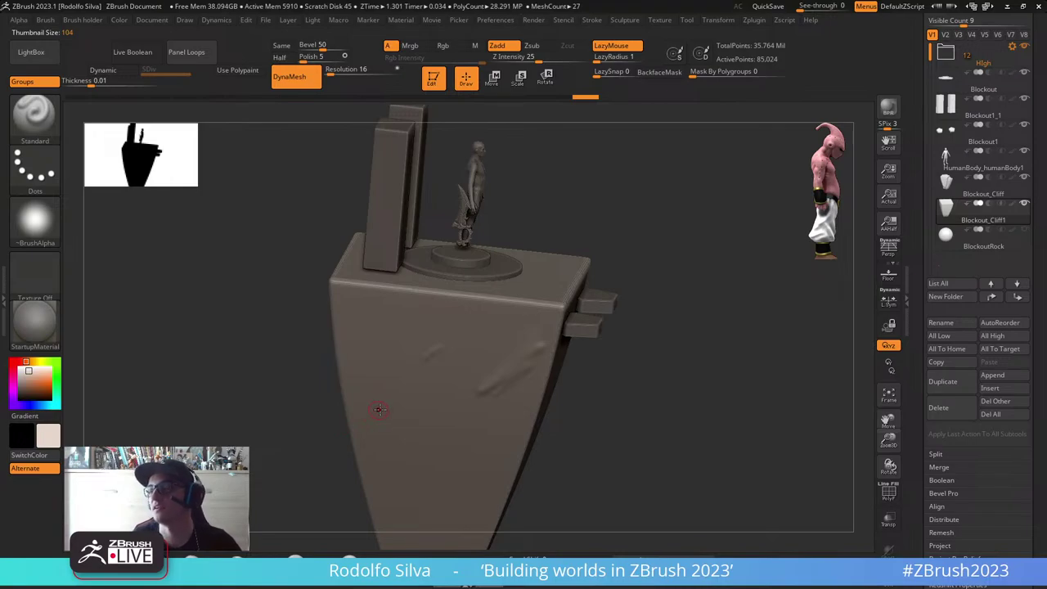
{"action": "left_click", "coordinate": [497, 21]}
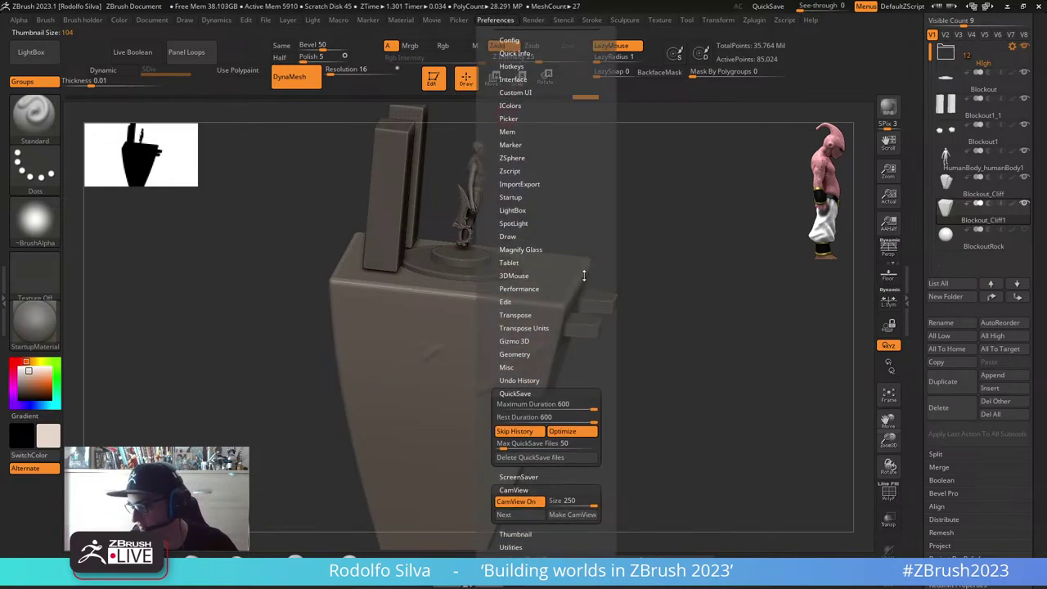
{"action": "scroll", "coordinate": [577, 361], "scroll_direction": "down", "scroll_amount": 2}
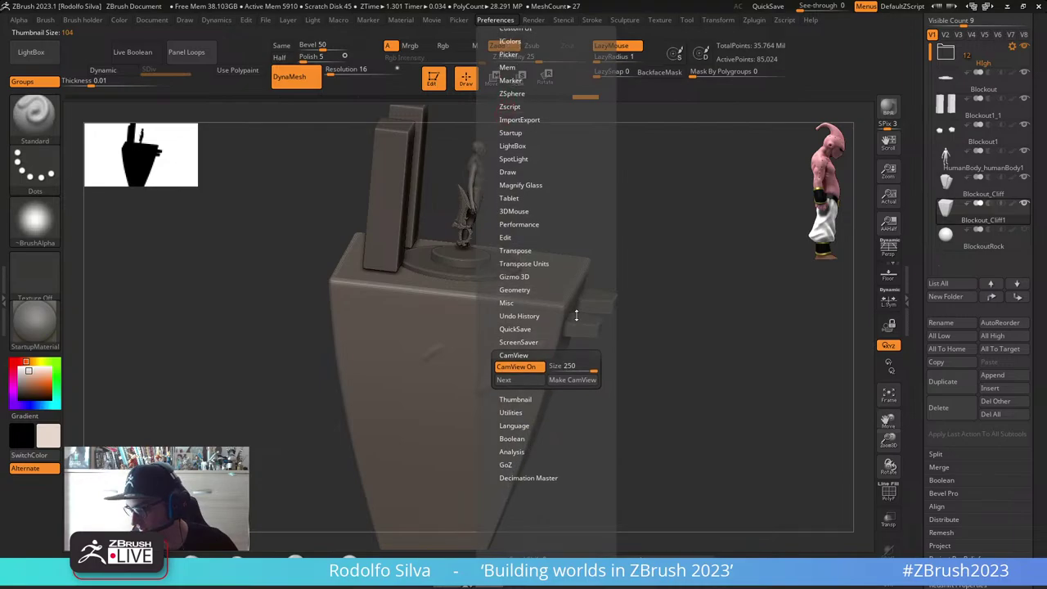
{"action": "left_click", "coordinate": [516, 398]}
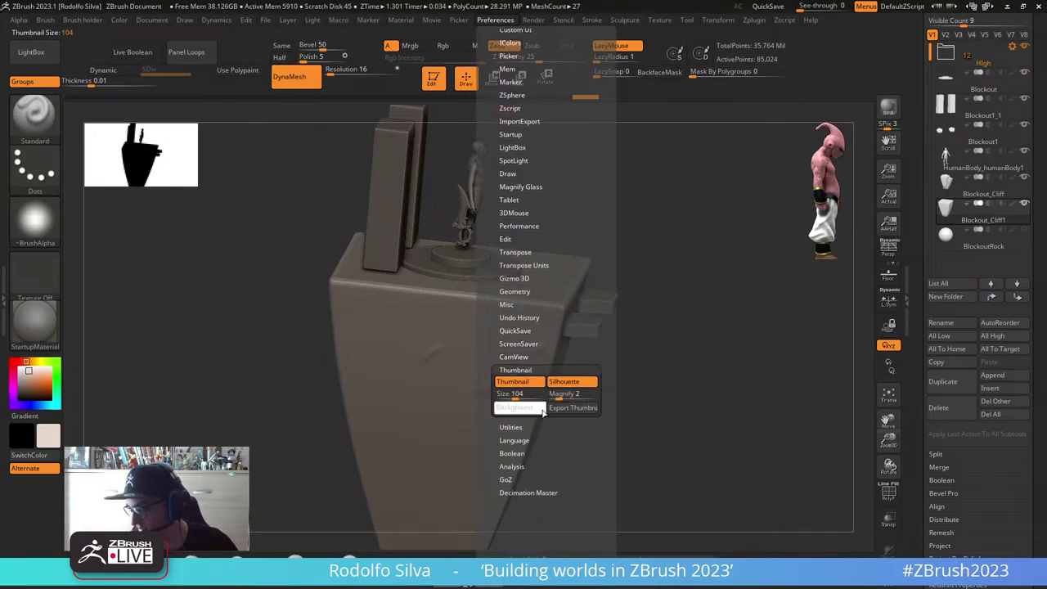
{"action": "left_click", "coordinate": [528, 382]}
{"action": "left_click", "coordinate": [527, 382]}
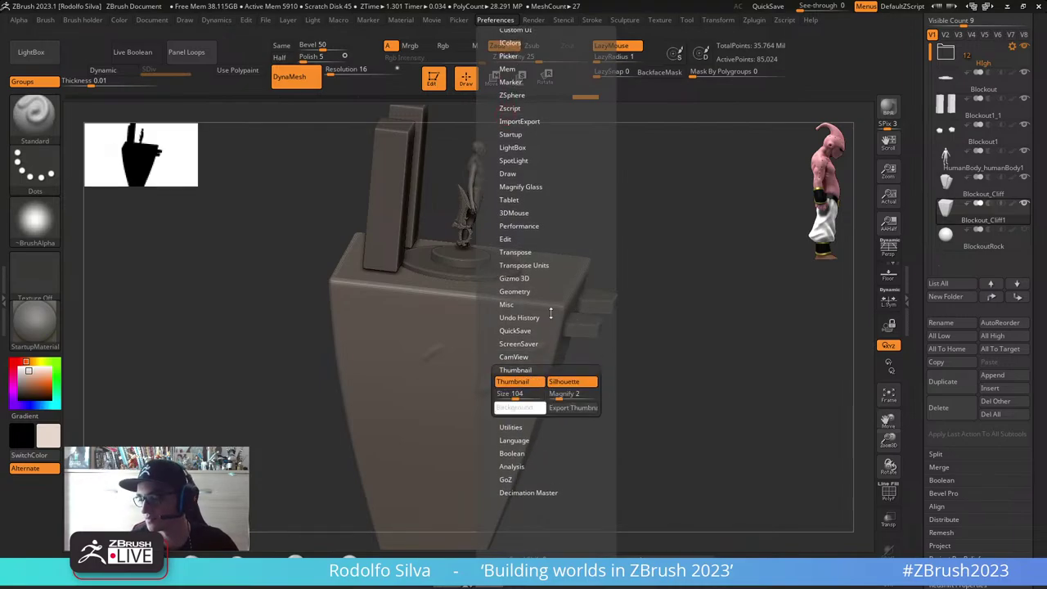
{"action": "scroll", "coordinate": [550, 313], "scroll_direction": "up", "scroll_amount": 1}
{"action": "left_click", "coordinate": [536, 398]}
{"action": "left_click", "coordinate": [536, 398]}
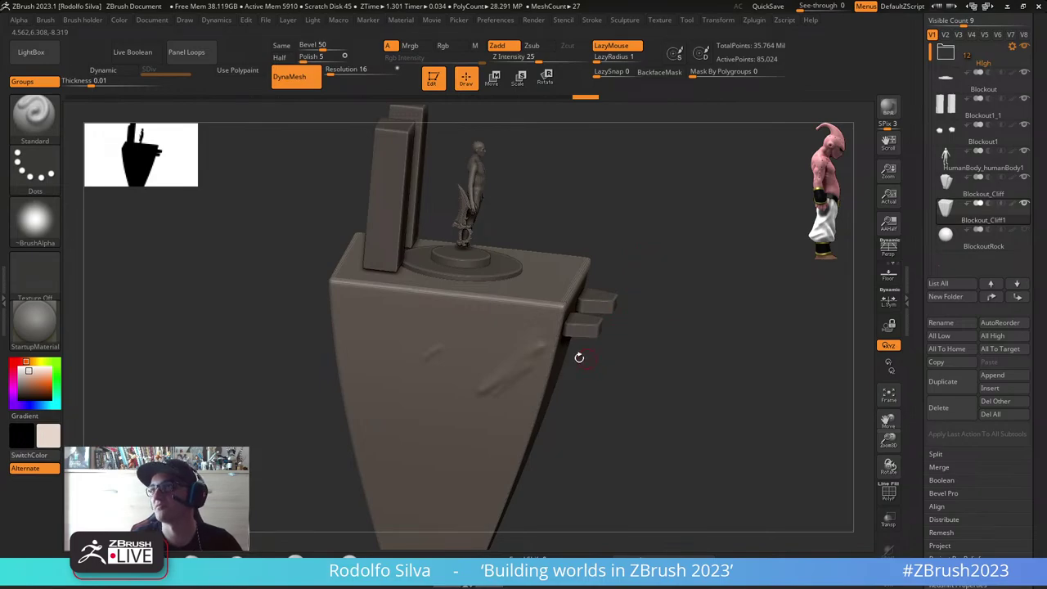
Step: Enlarge the silhouette thumbnail to size 170 and turn on the polyframe for the cliff block
{"action": "left_click_drag", "start_coordinate": [175, 162], "coordinate": [254, 209]}
{"action": "left_click_drag", "start_coordinate": [632, 386], "coordinate": [666, 348]}
{"action": "key", "text": "shift+f"}
{"action": "left_click_drag", "start_coordinate": [665, 351], "coordinate": [630, 387]}
Step: Choose ClipCurve as the clipping brush and hide the interface shelves
{"action": "left_click", "coordinate": [47, 122], "text": "ctrl+shift"}
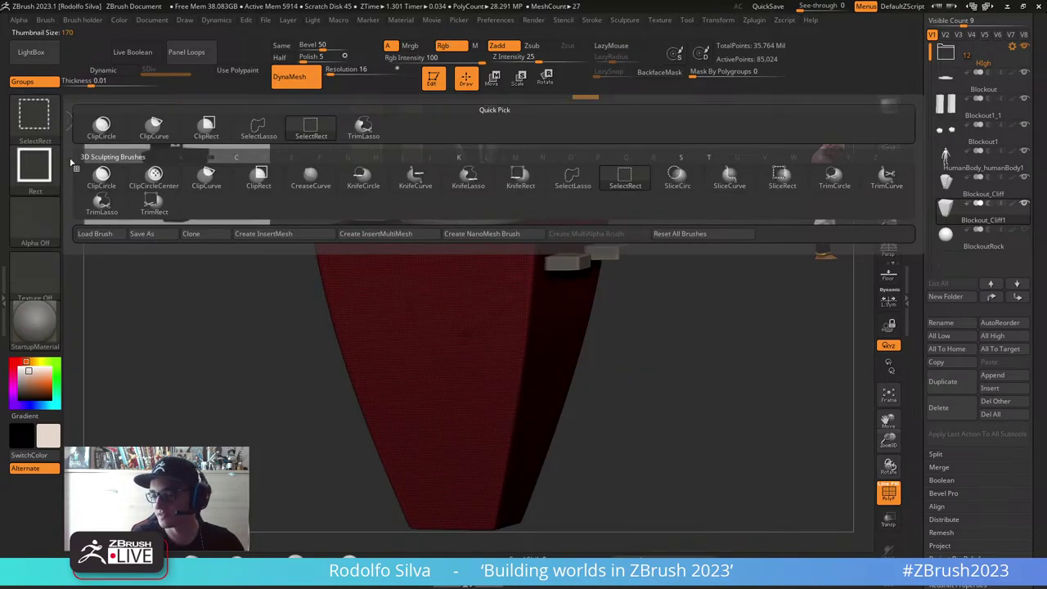
{"action": "left_click", "coordinate": [45, 120], "text": "ctrl+shift"}
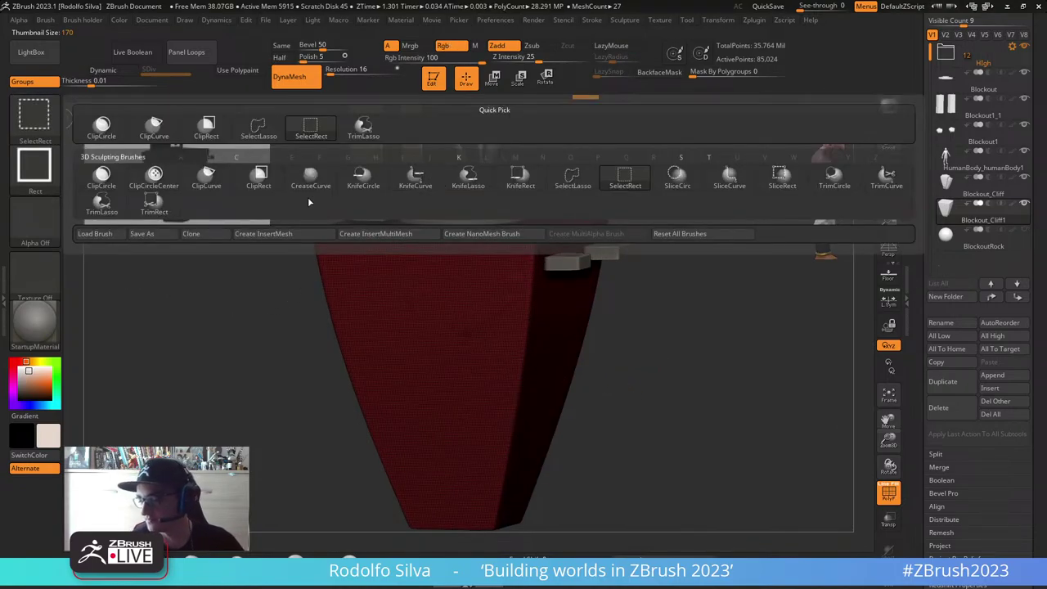
{"action": "left_click", "coordinate": [174, 138]}
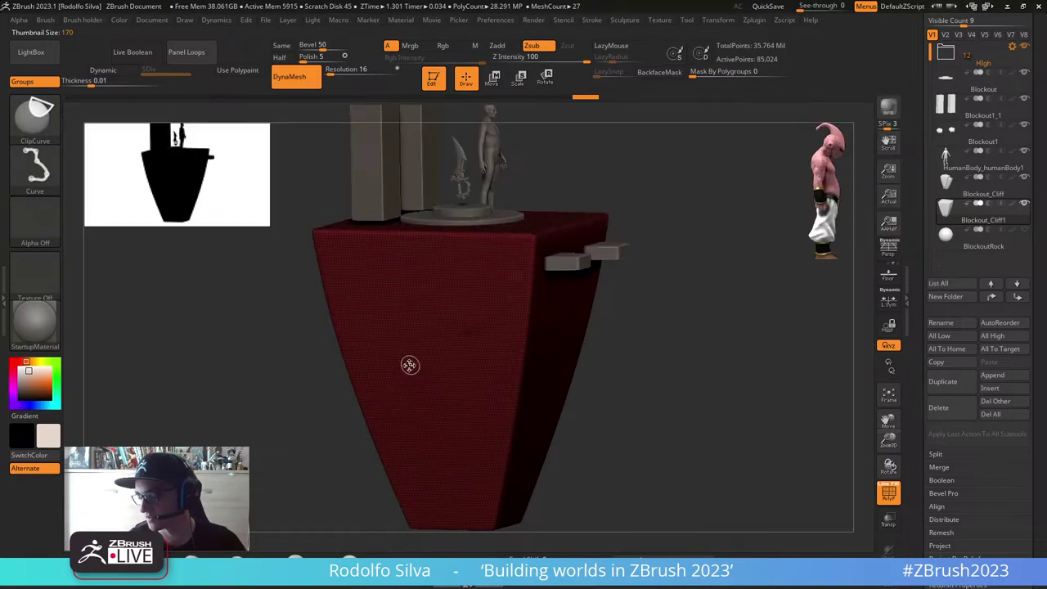
{"action": "key", "text": "ctrl+shift+space"}
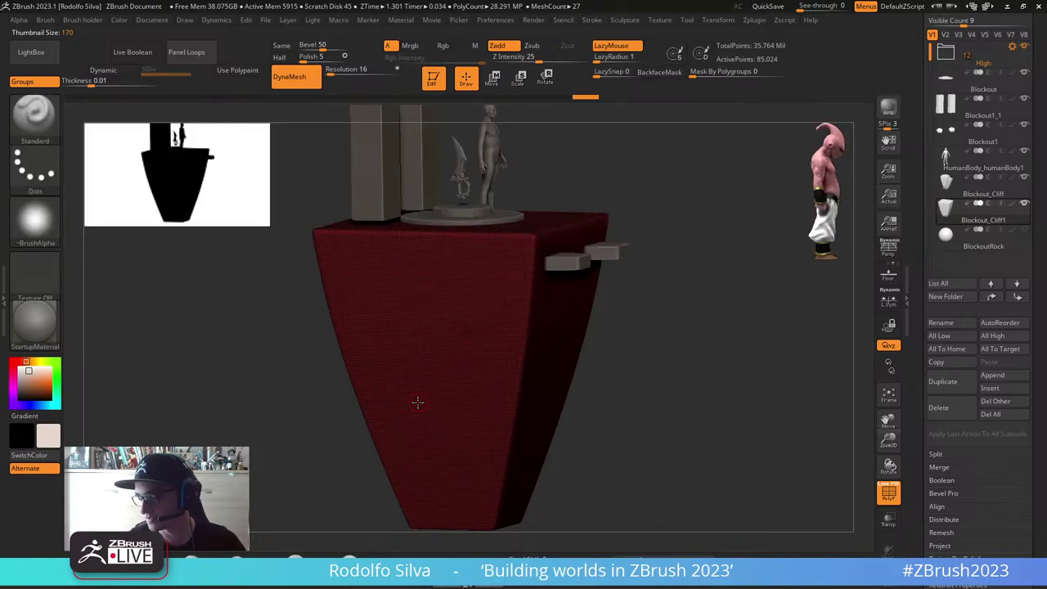
{"action": "mouse_move", "coordinate": [635, 381]}
{"action": "right_mouse_down"}
{"action": "mouse_move", "coordinate": [671, 367]}
{"action": "mouse_move", "coordinate": [634, 420]}
{"action": "mouse_move", "coordinate": [671, 409]}
{"action": "mouse_move", "coordinate": [631, 379]}
{"action": "right_mouse_up"}
{"action": "key", "text": "Tab"}
Step: Clip a facet off the upper front corner of Blockout_Cliff1 and bevel its top edge above the two protruding blocks
{"action": "right_click_drag", "start_coordinate": [425, 401], "coordinate": [503, 346], "text": "ctrl"}
{"action": "key", "text": "f"}
{"action": "right_click_drag", "start_coordinate": [648, 367], "coordinate": [645, 389]}
{"action": "left_click_drag", "start_coordinate": [607, 131], "coordinate": [585, 437], "text": "ctrl+shift"}
{"action": "right_click_drag", "start_coordinate": [677, 388], "coordinate": [552, 382]}
{"action": "right_click_drag", "start_coordinate": [598, 271], "coordinate": [623, 233]}
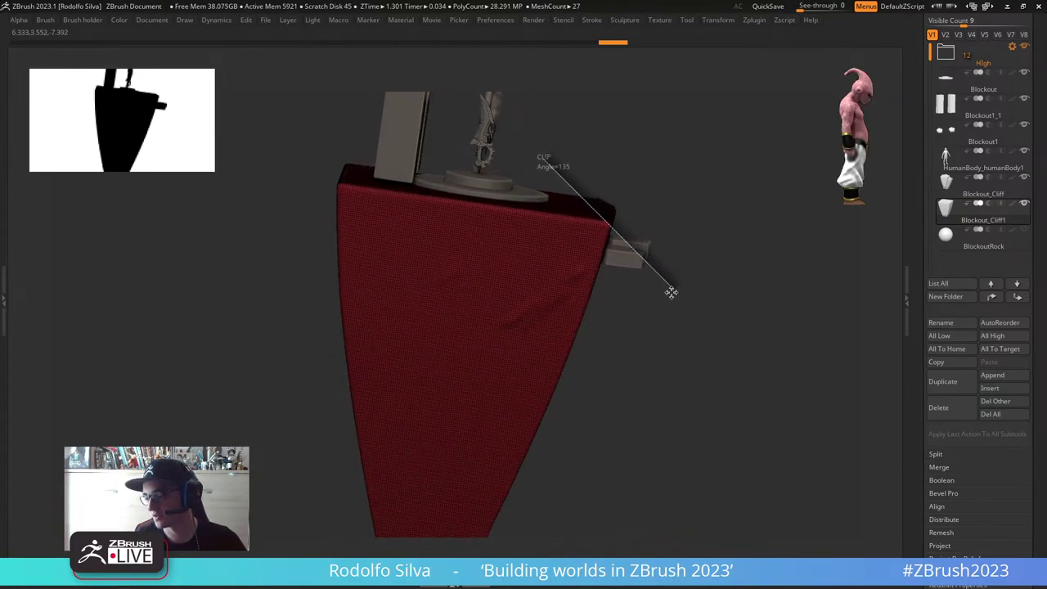
{"action": "right_click_drag", "start_coordinate": [690, 350], "coordinate": [622, 347]}
{"action": "left_click_drag", "start_coordinate": [310, 111], "coordinate": [309, 111], "text": "ctrl+shift"}
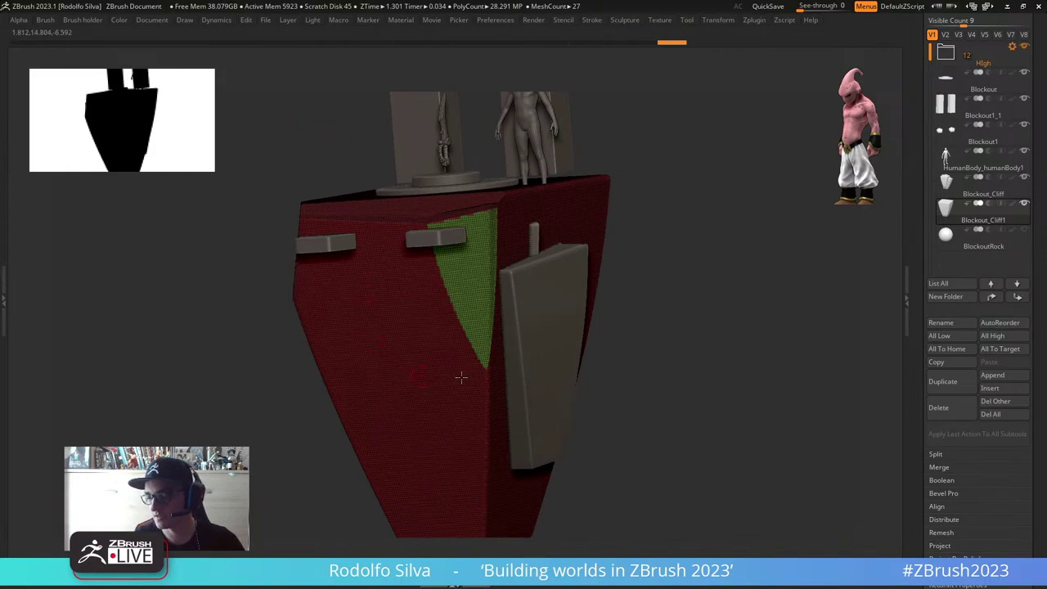
Step: Clip facets off the cliff's other upper vertical corners with straight ClipCurve cuts
{"action": "right_click_drag", "start_coordinate": [691, 391], "coordinate": [724, 386]}
{"action": "left_click_drag", "start_coordinate": [280, 439], "coordinate": [305, 95], "text": "ctrl+shift"}
{"action": "mouse_move", "coordinate": [643, 319]}
{"action": "right_mouse_down"}
{"action": "mouse_move", "coordinate": [710, 346]}
{"action": "mouse_move", "coordinate": [748, 332]}
{"action": "mouse_move", "coordinate": [778, 346]}
{"action": "mouse_move", "coordinate": [736, 344]}
{"action": "mouse_move", "coordinate": [637, 119]}
{"action": "right_mouse_up"}
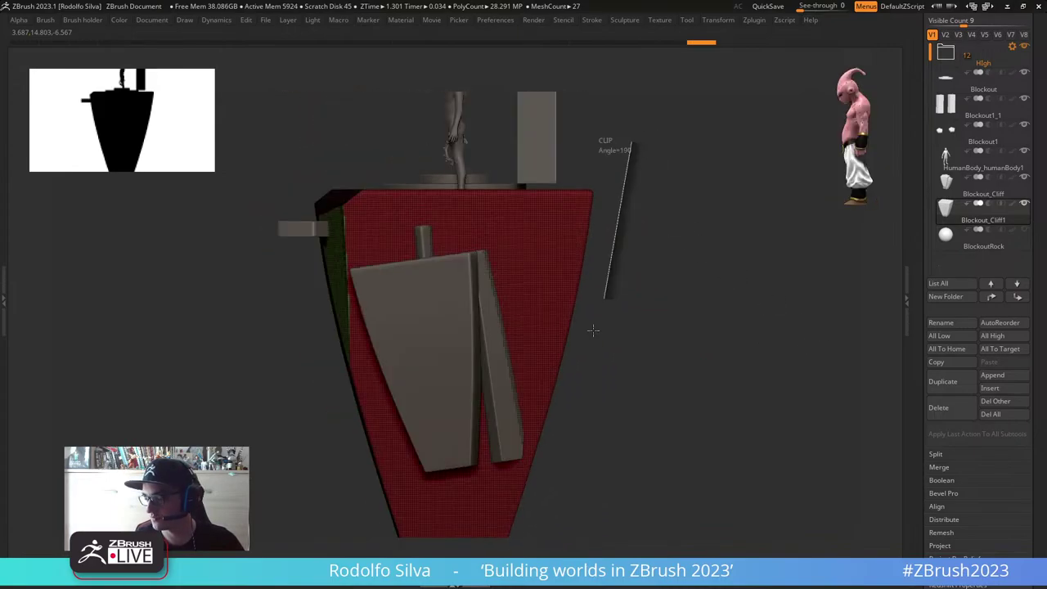
{"action": "left_click_drag", "start_coordinate": [616, 356], "coordinate": [616, 357], "text": "ctrl+shift"}
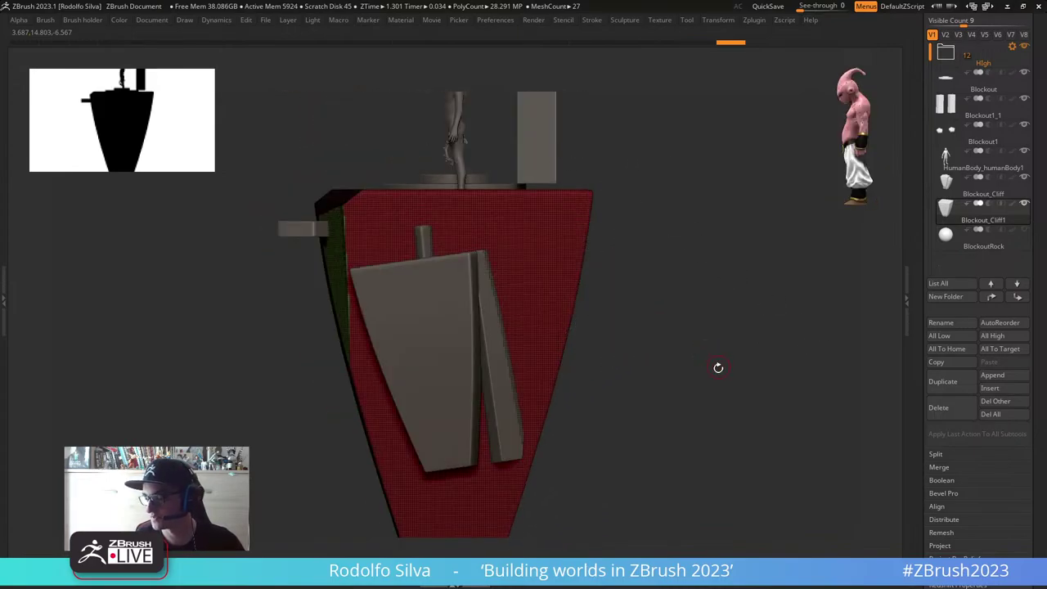
{"action": "mouse_move", "coordinate": [718, 367]}
{"action": "right_mouse_down"}
{"action": "mouse_move", "coordinate": [739, 393]}
{"action": "mouse_move", "coordinate": [716, 376]}
{"action": "right_mouse_up"}
{"action": "left_click_drag", "start_coordinate": [635, 146], "coordinate": [671, 331], "text": "ctrl+shift"}
{"action": "mouse_move", "coordinate": [697, 360]}
{"action": "right_mouse_down"}
{"action": "mouse_move", "coordinate": [701, 378]}
{"action": "mouse_move", "coordinate": [701, 286]}
{"action": "right_mouse_up"}
{"action": "mouse_move", "coordinate": [645, 136]}
{"action": "left_mouse_down", "text": "ctrl+shift"}
{"action": "mouse_move", "coordinate": [694, 306]}
{"action": "mouse_move", "coordinate": [644, 319]}
{"action": "left_mouse_up", "text": "ctrl+shift"}
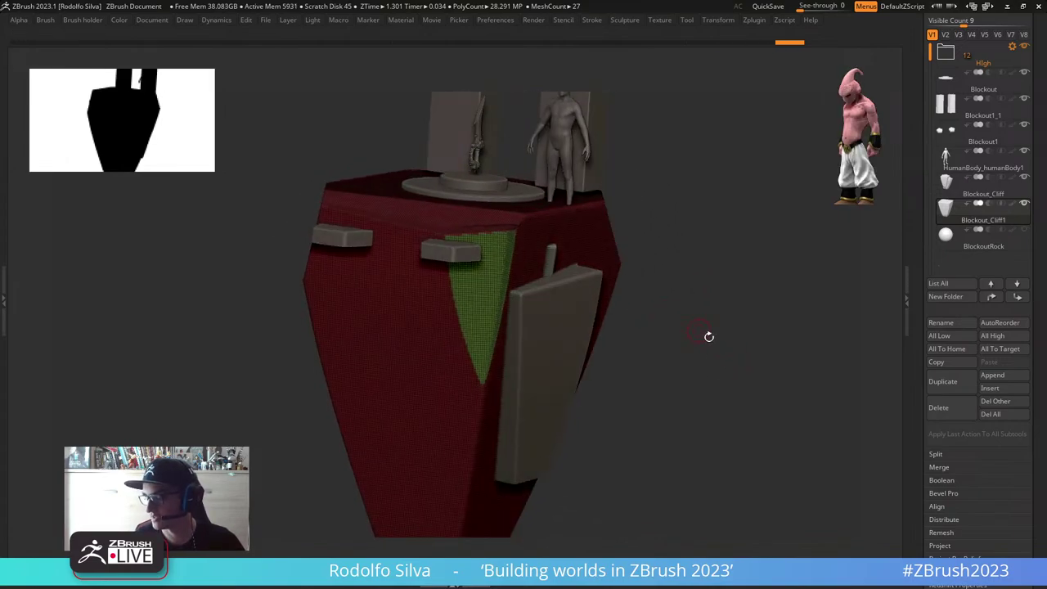
Step: Cut an angled notch into the cliff's rear corner beside the attached side blocks and bevel the rear top edge
{"action": "mouse_move", "coordinate": [704, 335]}
{"action": "right_mouse_down"}
{"action": "mouse_move", "coordinate": [694, 374]}
{"action": "mouse_move", "coordinate": [666, 374]}
{"action": "mouse_move", "coordinate": [686, 353]}
{"action": "mouse_move", "coordinate": [676, 292]}
{"action": "right_mouse_up"}
{"action": "mouse_move", "coordinate": [652, 152]}
{"action": "left_mouse_down", "text": "ctrl+shift"}
{"action": "mouse_move", "coordinate": [602, 328]}
{"action": "mouse_move", "coordinate": [578, 280]}
{"action": "left_mouse_up", "text": "ctrl+shift"}
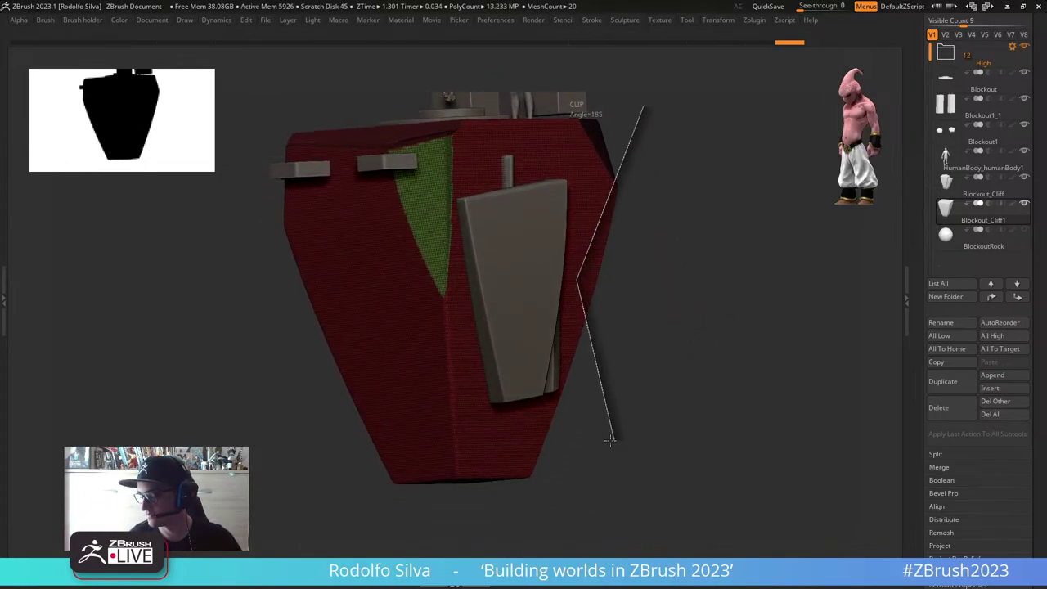
{"action": "left_click_drag", "start_coordinate": [610, 440], "coordinate": [610, 441], "text": "ctrl+shift"}
{"action": "right_click_drag", "start_coordinate": [701, 397], "coordinate": [641, 389]}
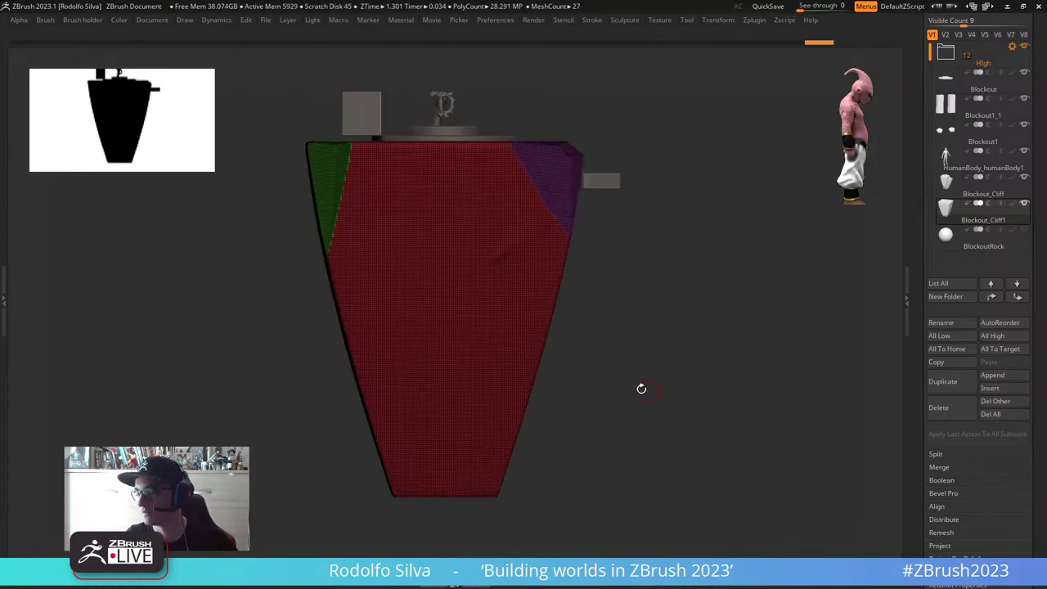
{"action": "left_click_drag", "start_coordinate": [247, 242], "coordinate": [419, 69], "text": "ctrl+shift"}
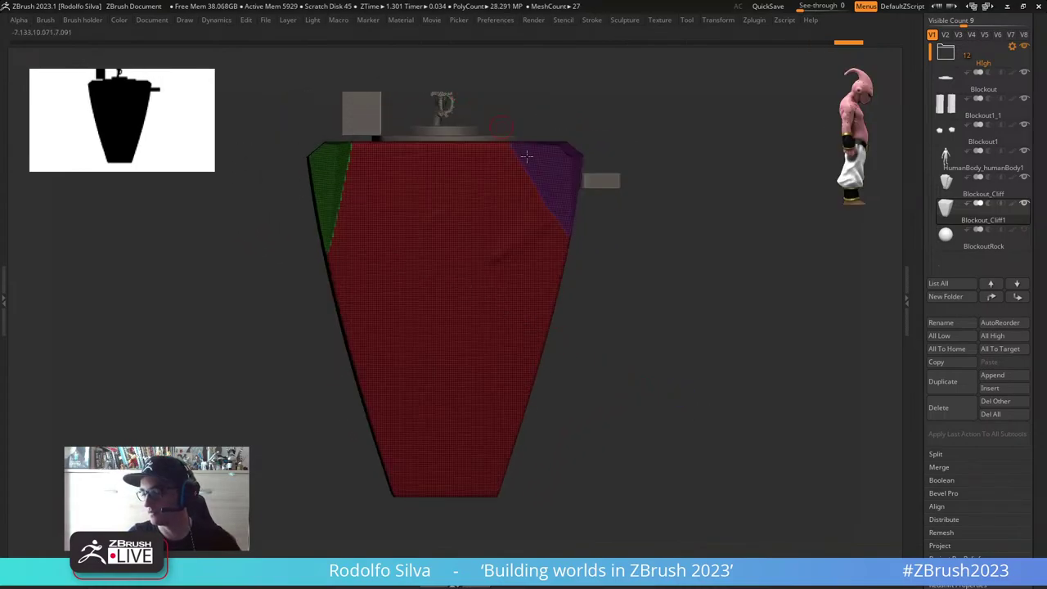
{"action": "right_click_drag", "start_coordinate": [706, 366], "coordinate": [671, 420]}
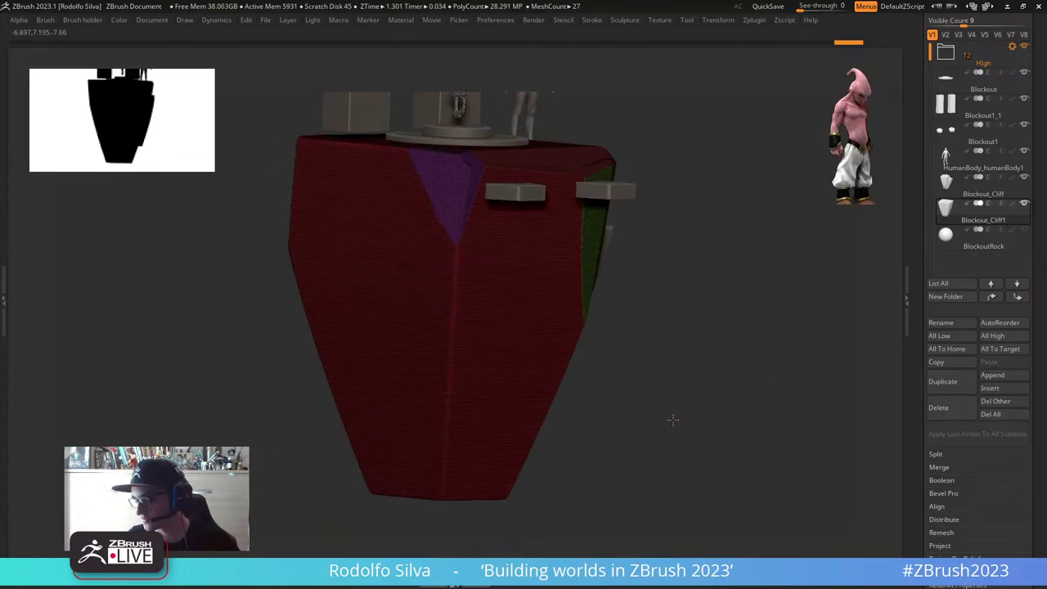
Step: Clip the lower part of the cliff's front corner and its base so it tapers in angled facets
{"action": "left_click_drag", "start_coordinate": [642, 386], "coordinate": [462, 514], "text": "ctrl+shift"}
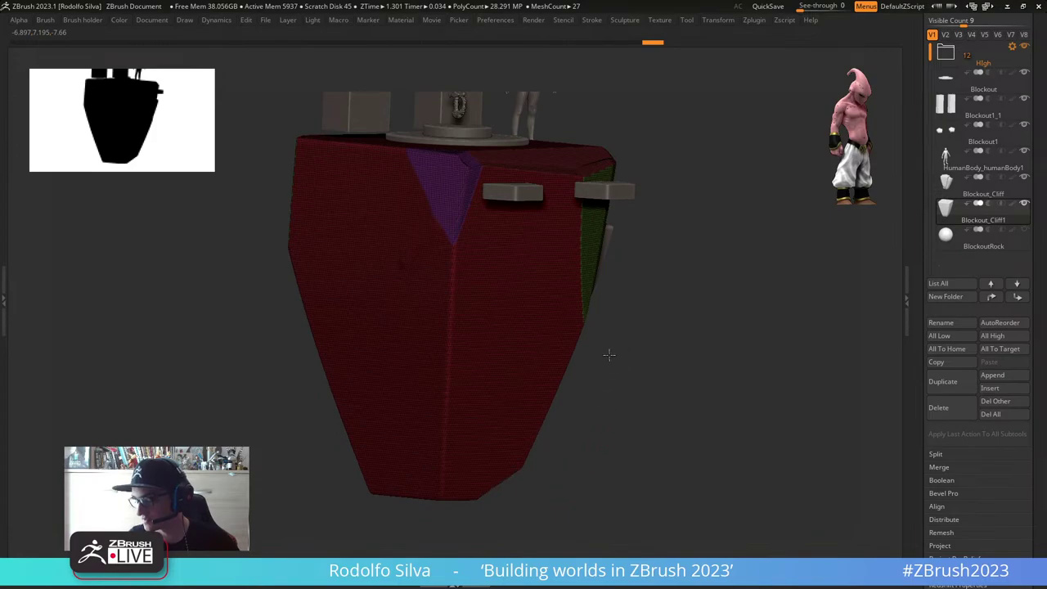
{"action": "left_click_drag", "start_coordinate": [610, 354], "coordinate": [671, 374], "text": "ctrl+shift"}
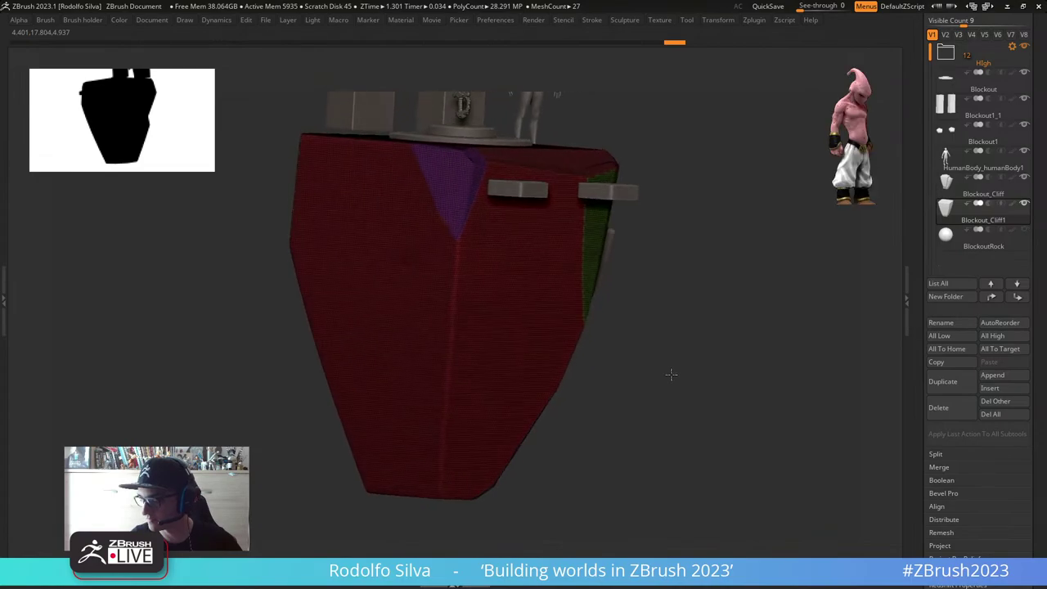
{"action": "left_click_drag", "start_coordinate": [627, 258], "coordinate": [540, 428], "text": "ctrl+shift"}
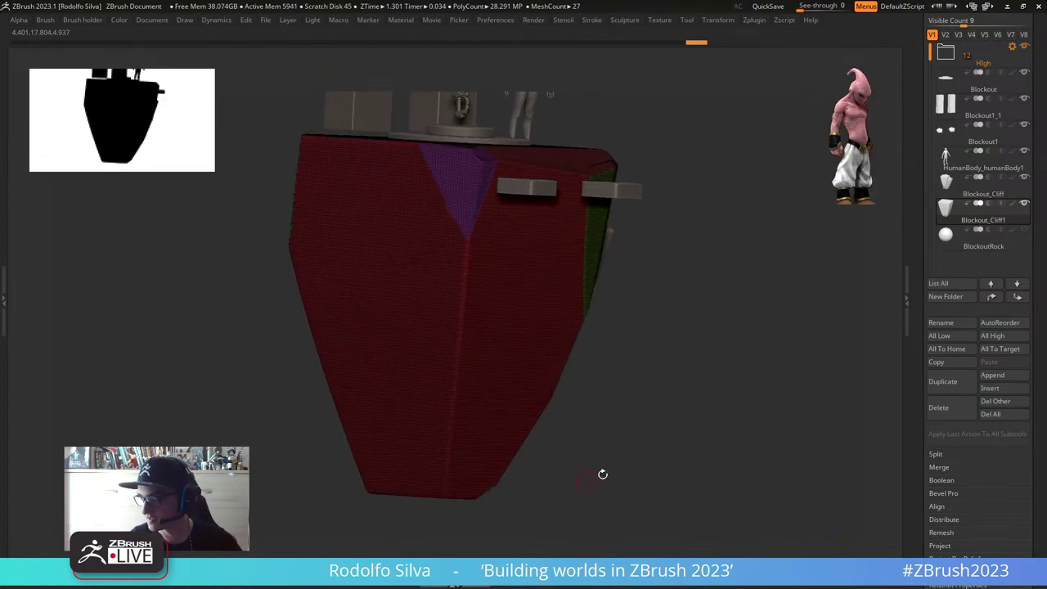
{"action": "left_click_drag", "start_coordinate": [602, 474], "coordinate": [725, 437]}
Step: Cut an angled notch into the opposite front corner below the purple facet and clip the corner down to the base
{"action": "left_click_drag", "start_coordinate": [657, 189], "coordinate": [571, 308], "text": "ctrl+shift"}
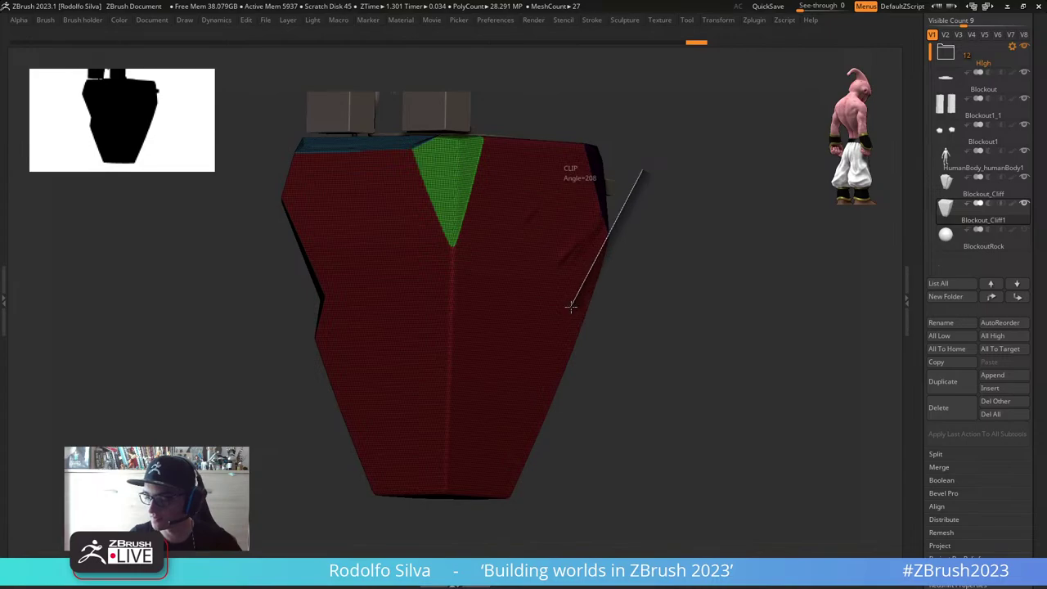
{"action": "left_click_drag", "start_coordinate": [568, 381], "coordinate": [543, 482], "text": "ctrl+shift"}
{"action": "left_click_drag", "start_coordinate": [621, 435], "coordinate": [592, 423]}
{"action": "left_click_drag", "start_coordinate": [575, 354], "coordinate": [497, 509], "text": "ctrl+shift"}
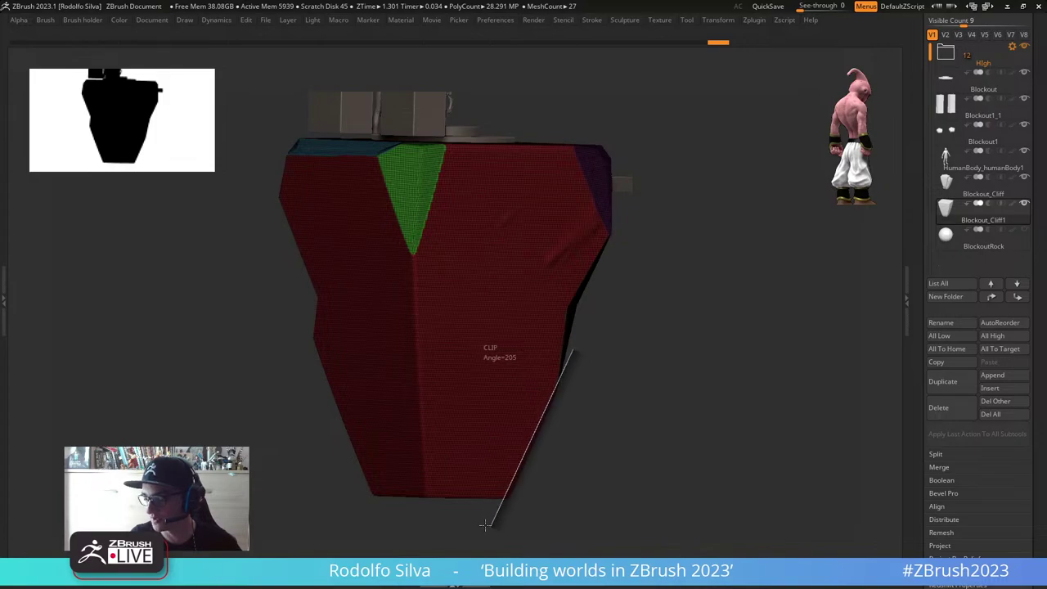
{"action": "left_click_drag", "start_coordinate": [483, 521], "coordinate": [483, 522], "text": "ctrl+shift"}
{"action": "mouse_move", "coordinate": [578, 469]}
{"action": "left_mouse_down"}
{"action": "mouse_move", "coordinate": [584, 458]}
{"action": "mouse_move", "coordinate": [556, 455]}
{"action": "left_mouse_up"}
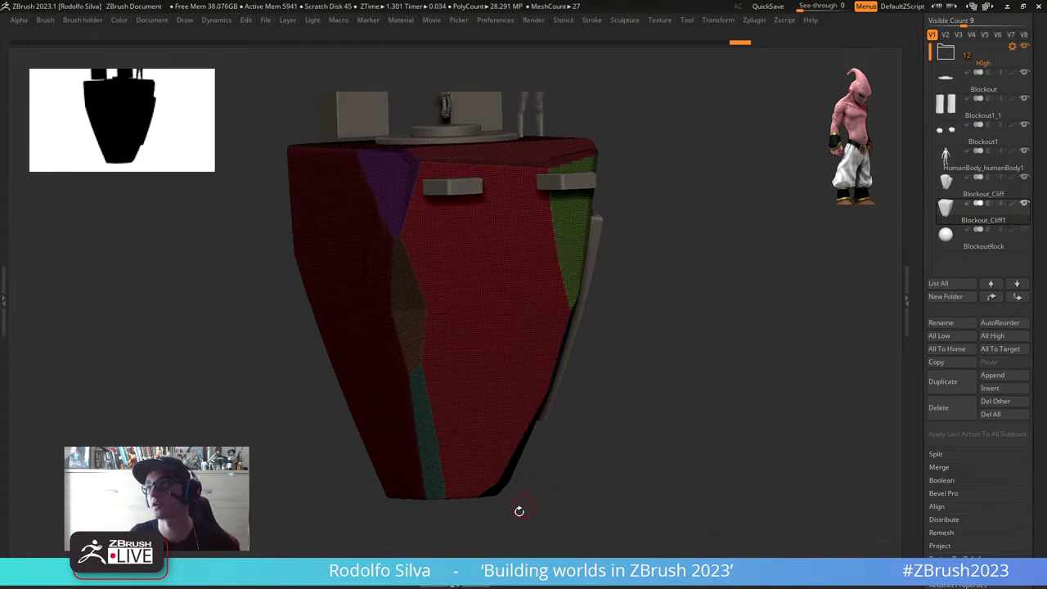
{"action": "left_click_drag", "start_coordinate": [549, 477], "coordinate": [705, 406]}
Step: Clip the lower rear corner toward the base and bevel the top edge above the attached side blocks
{"action": "mouse_move", "coordinate": [655, 231]}
{"action": "left_mouse_down", "text": "ctrl+shift"}
{"action": "mouse_move", "coordinate": [597, 402]}
{"action": "mouse_move", "coordinate": [557, 456]}
{"action": "mouse_move", "coordinate": [537, 439]}
{"action": "left_mouse_up", "text": "ctrl+shift"}
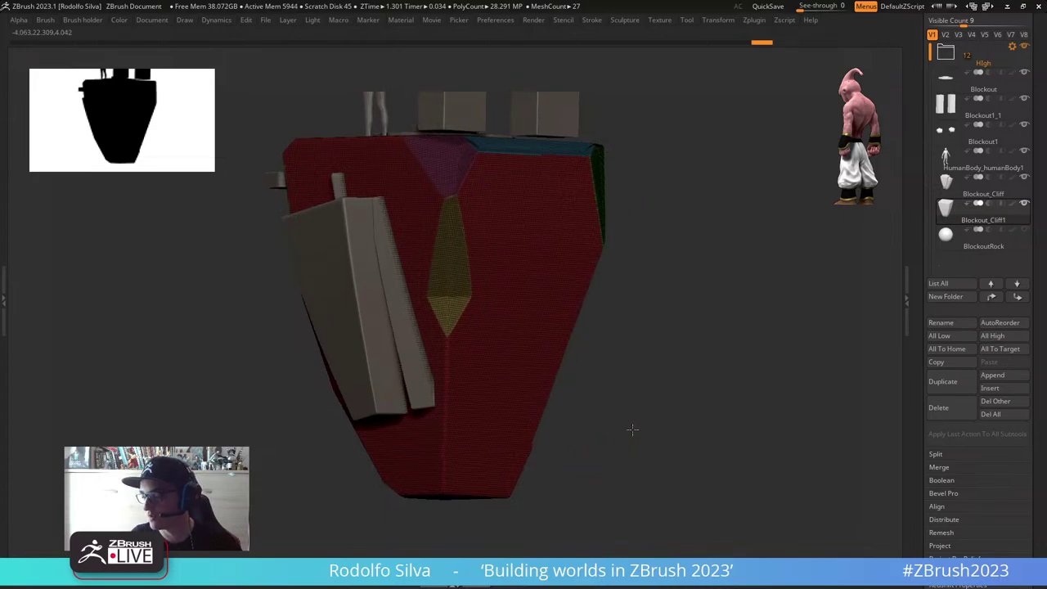
{"action": "mouse_move", "coordinate": [631, 428]}
{"action": "left_mouse_down"}
{"action": "mouse_move", "coordinate": [608, 428]}
{"action": "mouse_move", "coordinate": [640, 426]}
{"action": "mouse_move", "coordinate": [598, 402]}
{"action": "mouse_move", "coordinate": [491, 447]}
{"action": "mouse_move", "coordinate": [455, 525]}
{"action": "left_mouse_up"}
{"action": "mouse_move", "coordinate": [561, 483]}
{"action": "left_mouse_down"}
{"action": "mouse_move", "coordinate": [568, 456]}
{"action": "mouse_move", "coordinate": [552, 474]}
{"action": "mouse_move", "coordinate": [519, 463]}
{"action": "mouse_move", "coordinate": [615, 434]}
{"action": "mouse_move", "coordinate": [709, 431]}
{"action": "mouse_move", "coordinate": [690, 426]}
{"action": "mouse_move", "coordinate": [699, 398]}
{"action": "mouse_move", "coordinate": [671, 367]}
{"action": "left_mouse_up"}
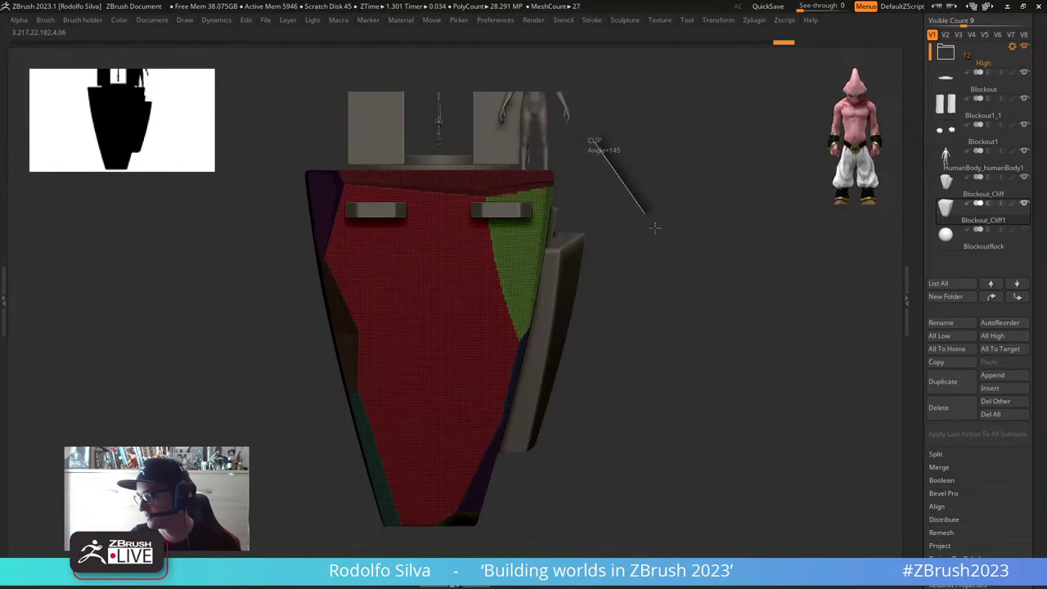
{"action": "left_click_drag", "start_coordinate": [655, 227], "coordinate": [594, 222], "text": "ctrl+shift"}
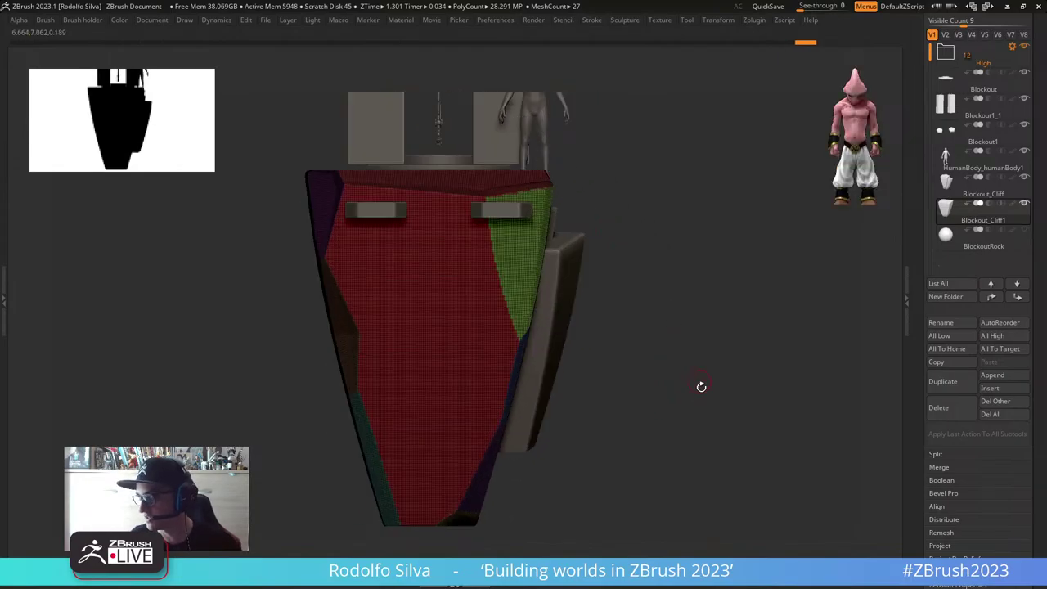
{"action": "left_click_drag", "start_coordinate": [701, 386], "coordinate": [678, 401]}
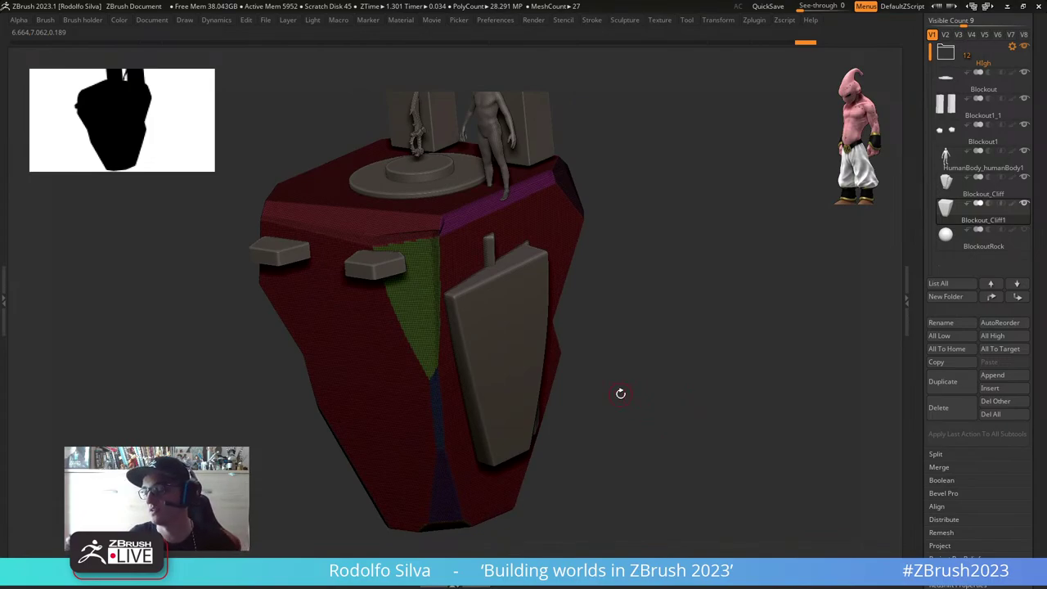
{"action": "left_click_drag", "start_coordinate": [621, 393], "coordinate": [646, 393]}
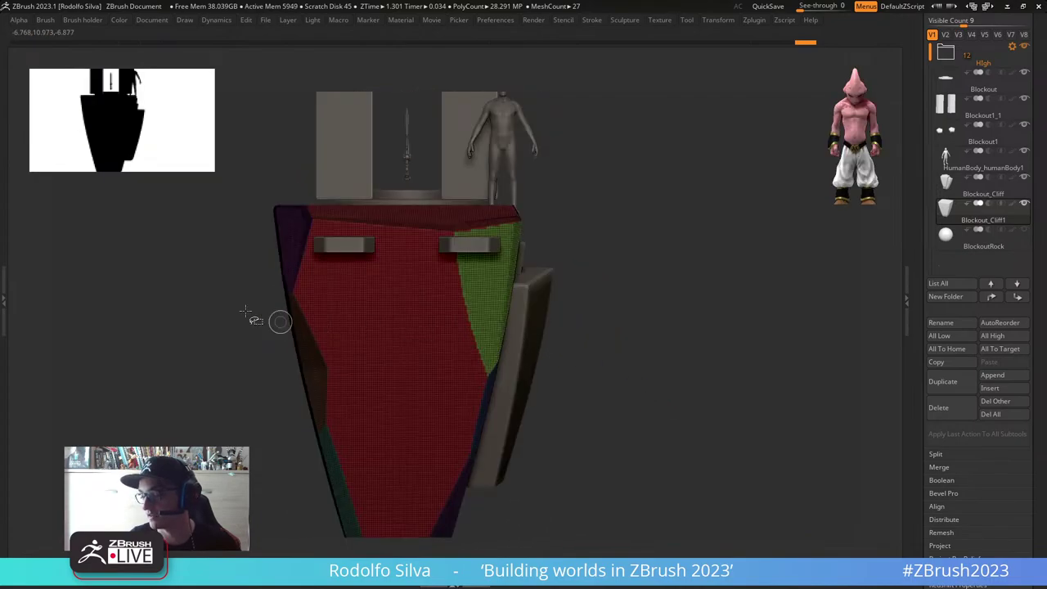
Step: Bevel the remaining top side edge and cut an angled notch into the lower half of the remaining rear corner
{"action": "left_click_drag", "start_coordinate": [225, 283], "coordinate": [335, 124], "text": "ctrl+shift"}
{"action": "left_click_drag", "start_coordinate": [630, 373], "coordinate": [493, 404]}
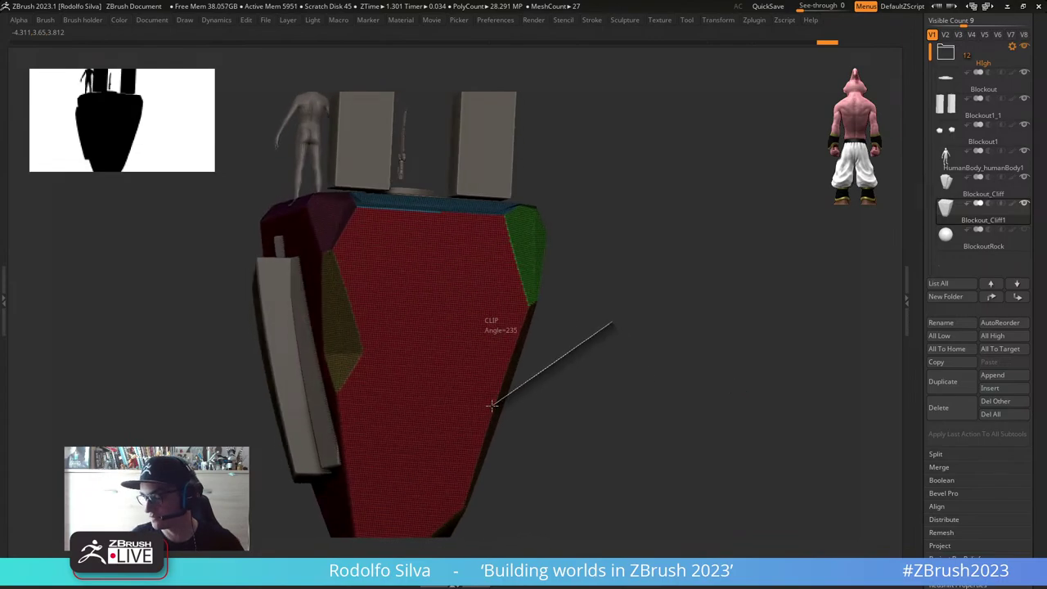
{"action": "left_click_drag", "start_coordinate": [509, 510], "coordinate": [509, 510], "text": "ctrl+shift"}
{"action": "mouse_move", "coordinate": [608, 444]}
{"action": "left_mouse_down"}
{"action": "mouse_move", "coordinate": [635, 416]}
{"action": "mouse_move", "coordinate": [602, 423]}
{"action": "mouse_move", "coordinate": [627, 384]}
{"action": "mouse_move", "coordinate": [677, 379]}
{"action": "mouse_move", "coordinate": [666, 369]}
{"action": "mouse_move", "coordinate": [636, 402]}
{"action": "mouse_move", "coordinate": [622, 392]}
{"action": "mouse_move", "coordinate": [646, 371]}
{"action": "mouse_move", "coordinate": [576, 348]}
{"action": "mouse_move", "coordinate": [674, 390]}
{"action": "mouse_move", "coordinate": [646, 402]}
{"action": "mouse_move", "coordinate": [671, 416]}
{"action": "mouse_move", "coordinate": [664, 409]}
{"action": "mouse_move", "coordinate": [676, 395]}
{"action": "mouse_move", "coordinate": [608, 411]}
{"action": "mouse_move", "coordinate": [632, 418]}
{"action": "left_mouse_up"}
Step: Turn off the polyframe and select the MoveInfiniteDepth brush
{"action": "key", "text": "shift+f"}
{"action": "key", "text": "s"}
{"action": "key", "text": "s"}
{"action": "key", "text": "b"}
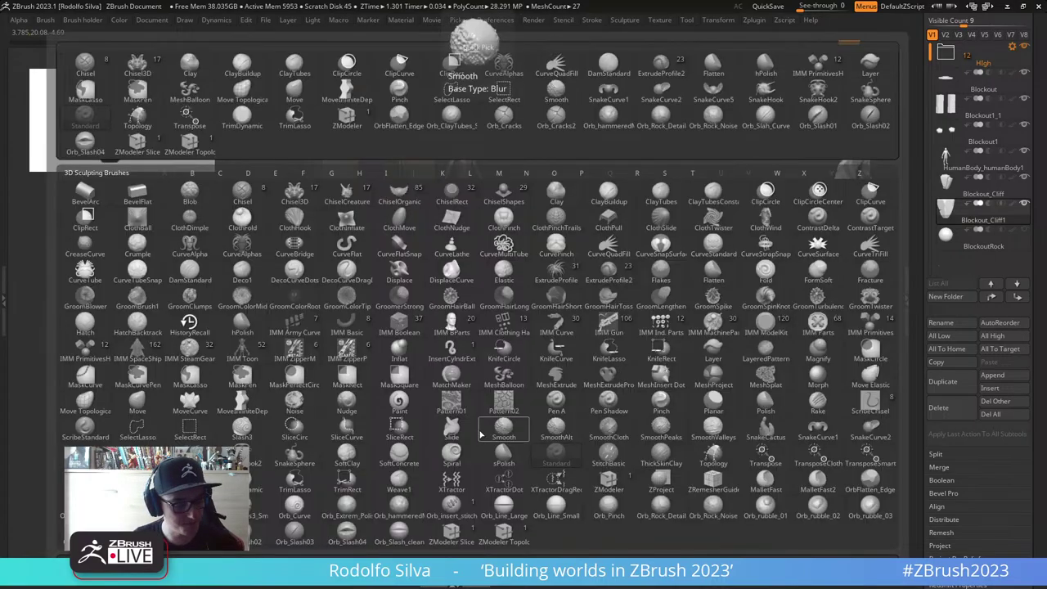
{"action": "key", "text": "m"}
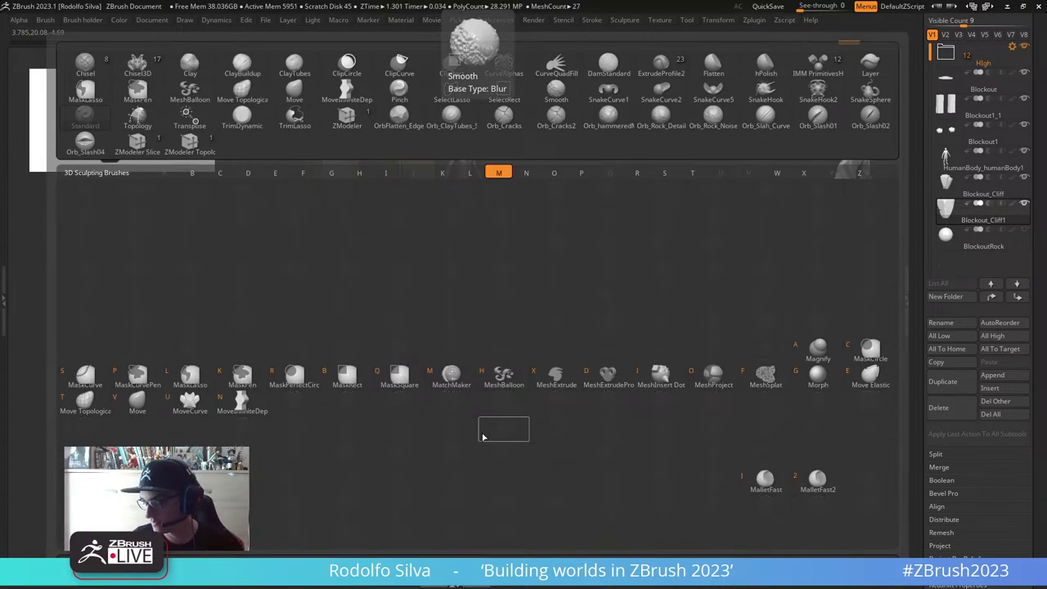
{"action": "key", "text": "v"}
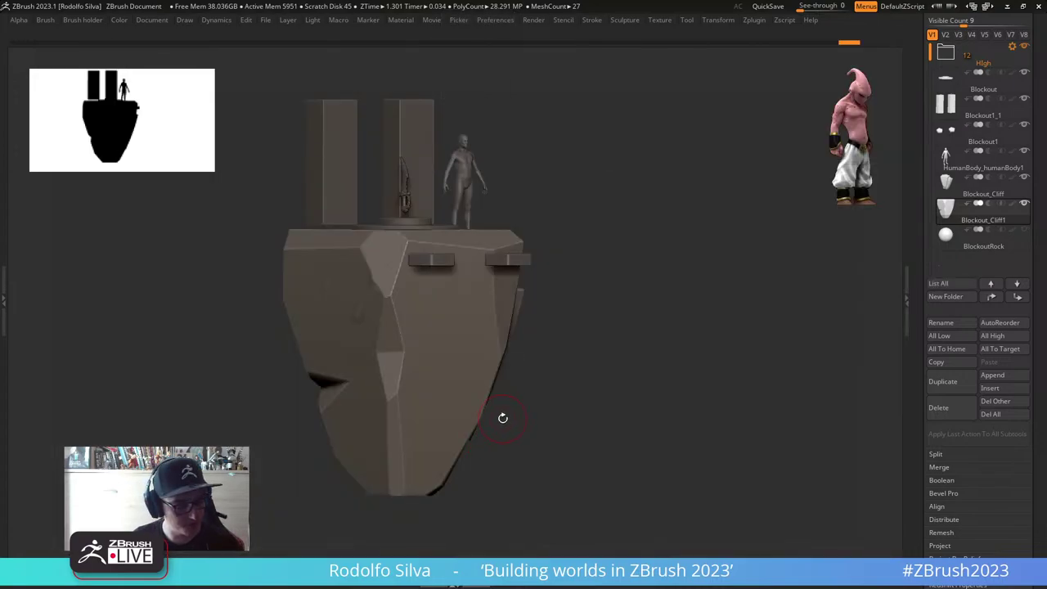
{"action": "key", "text": "n"}
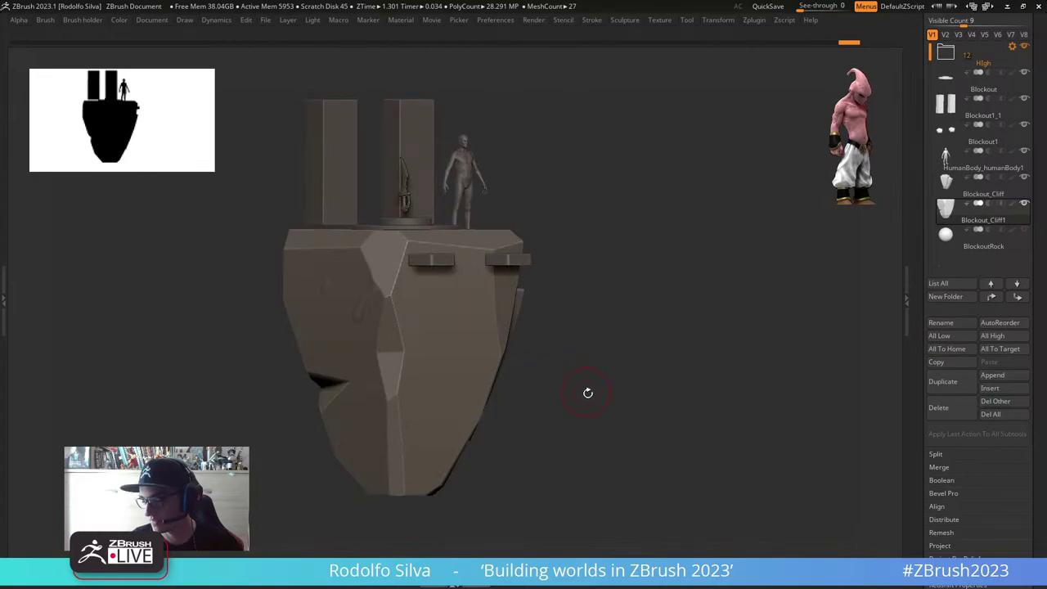
Step: Adjust the MoveInfiniteDepth brush's draw size until it is slightly wider than the cliff block
{"action": "left_click_drag", "start_coordinate": [588, 392], "coordinate": [570, 373], "text": "alt"}
{"action": "key", "text": "space"}
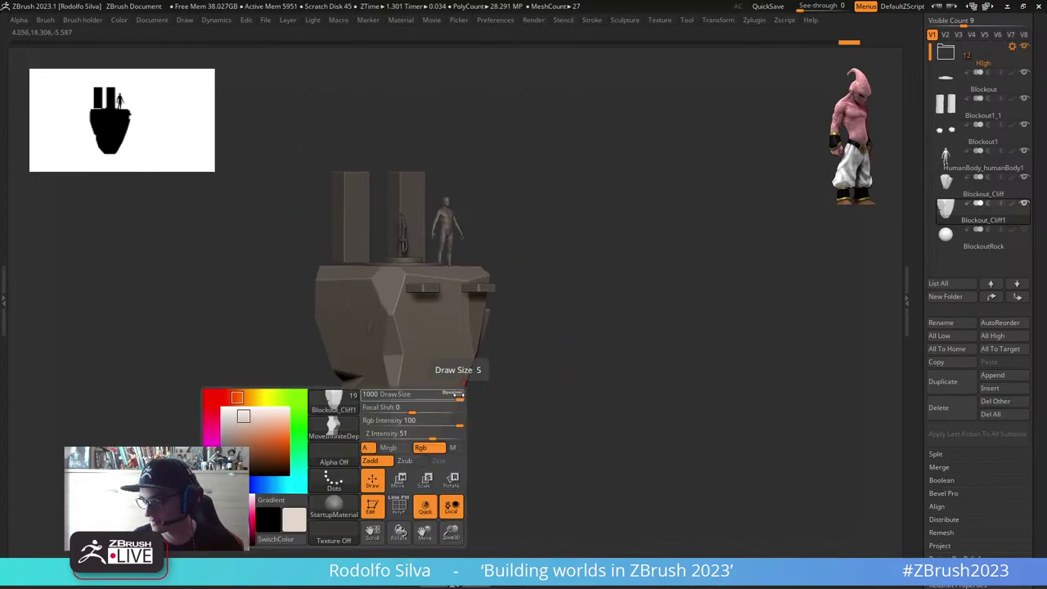
{"action": "left_click", "coordinate": [458, 394]}
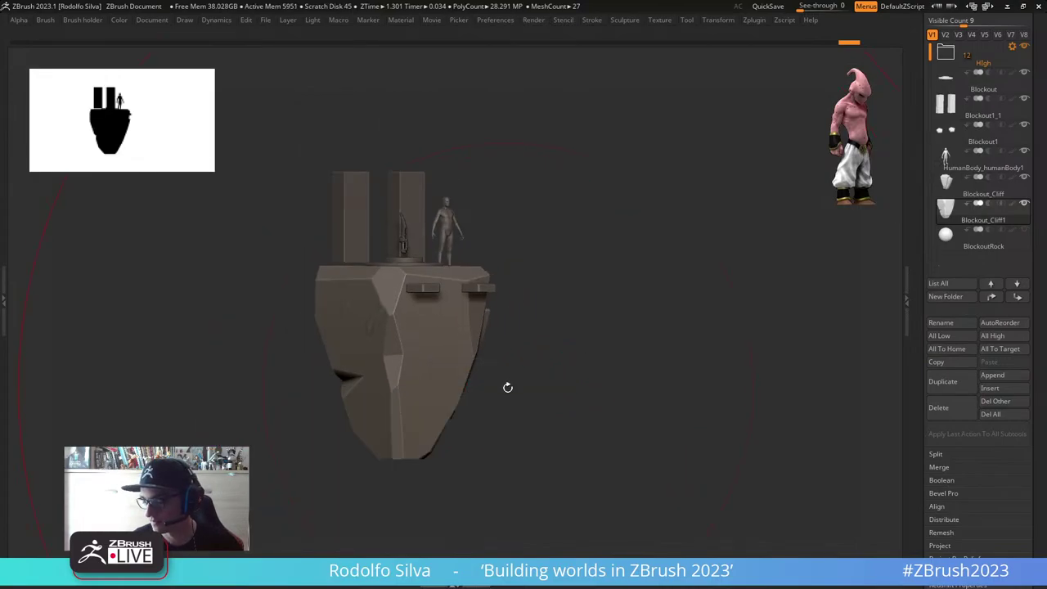
{"action": "key", "text": "s"}
{"action": "left_click_drag", "start_coordinate": [505, 393], "coordinate": [495, 393]}
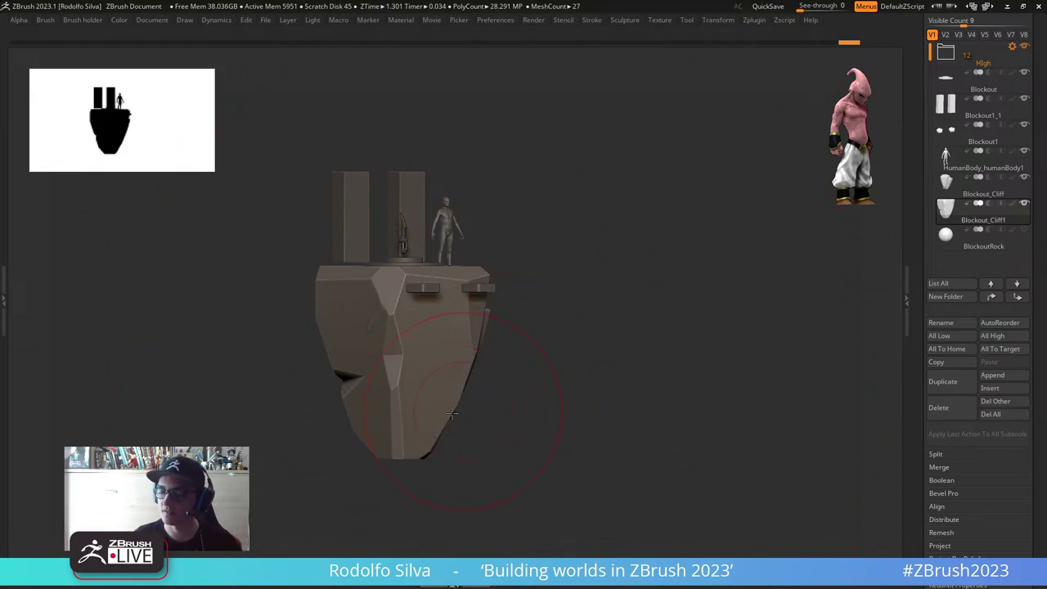
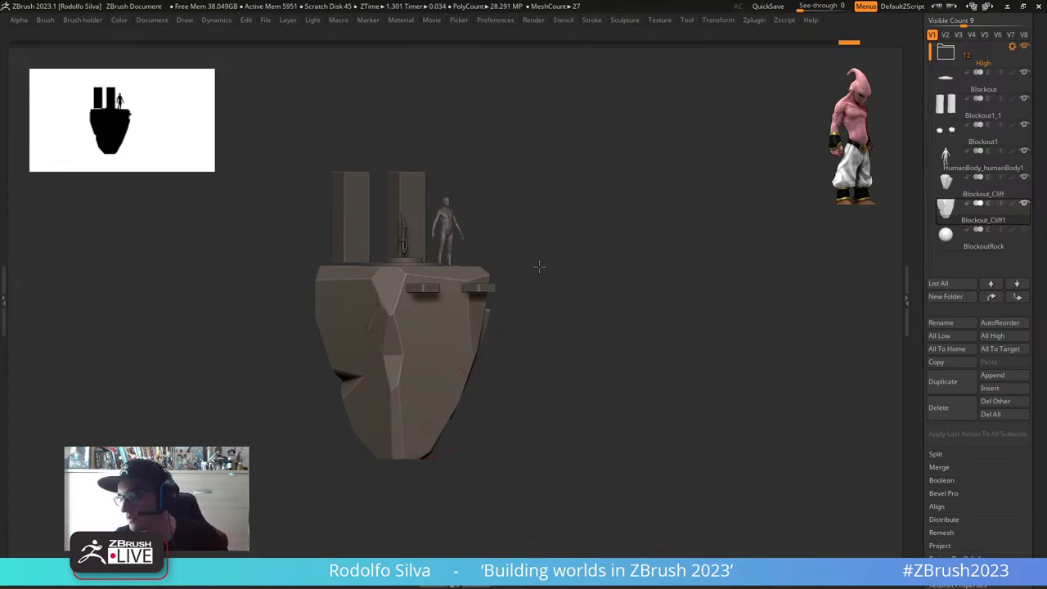
Step: Show the interface shelves again and examine the sword's blade up close from several angles
{"action": "left_click_drag", "start_coordinate": [539, 265], "coordinate": [455, 240]}
{"action": "right_click_drag", "start_coordinate": [450, 240], "coordinate": [491, 280]}
{"action": "key", "text": "Tab"}
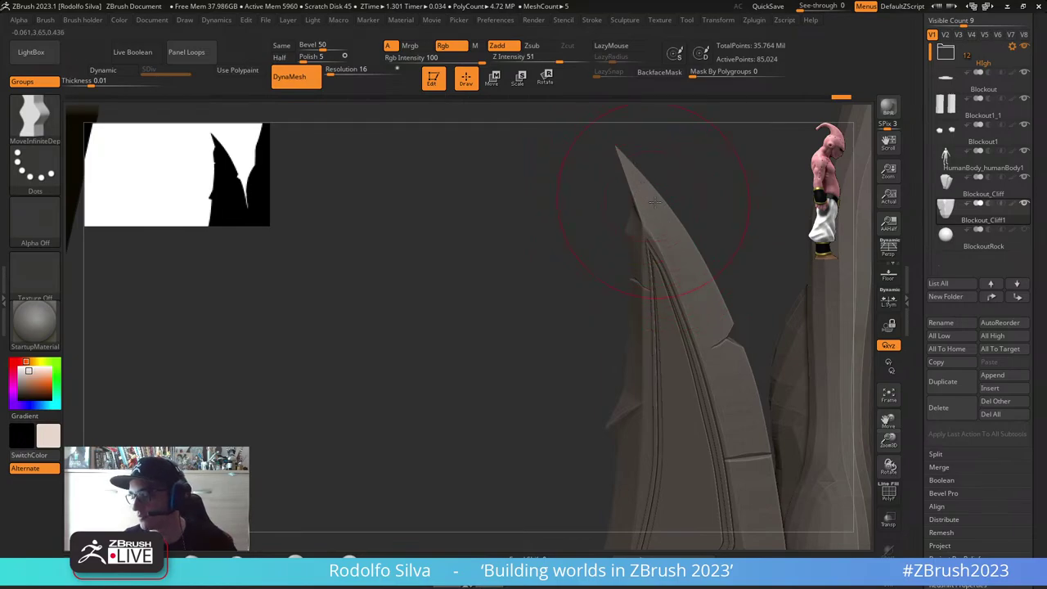
{"action": "right_click_drag", "start_coordinate": [708, 318], "coordinate": [456, 231]}
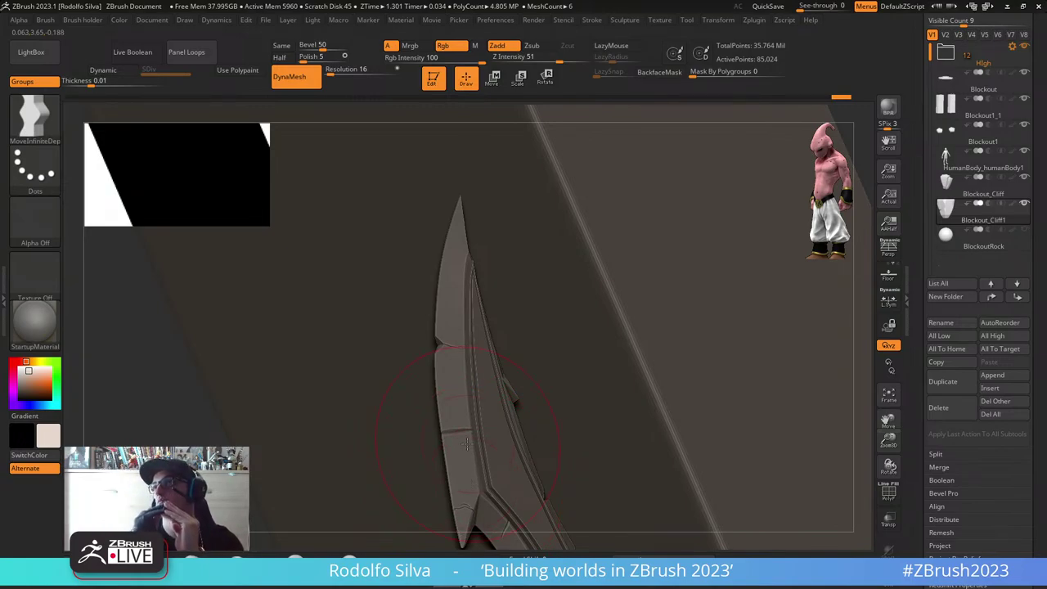
Step: Switch the active tool to a new Sphere3D primitive and frame it in the view
{"action": "right_click_drag", "start_coordinate": [615, 386], "coordinate": [606, 288]}
{"action": "left_click_drag", "start_coordinate": [925, 143], "coordinate": [925, 196]}
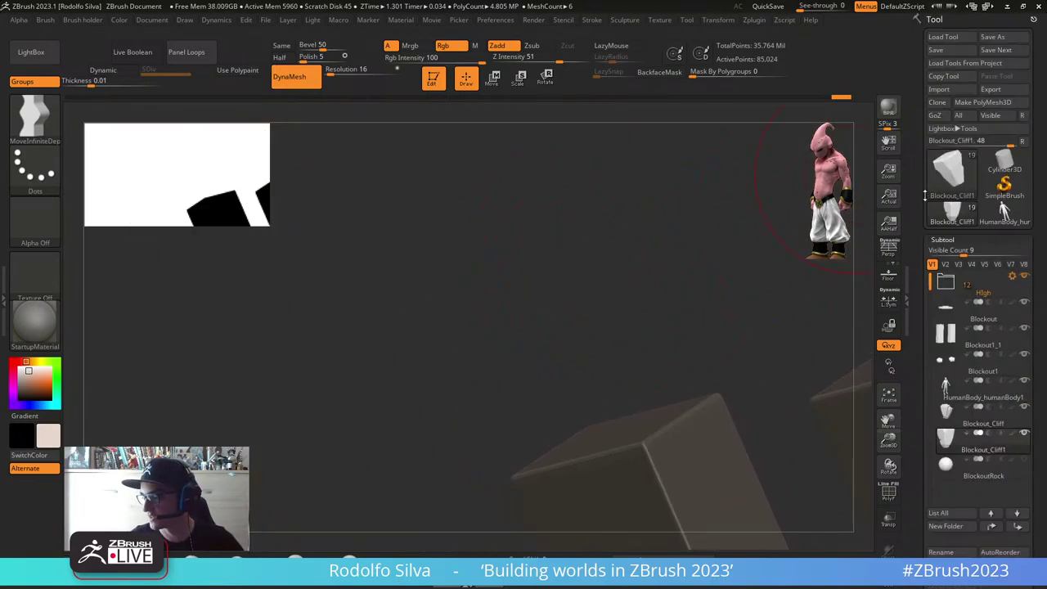
{"action": "left_click", "coordinate": [1004, 163]}
{"action": "left_click", "coordinate": [970, 171]}
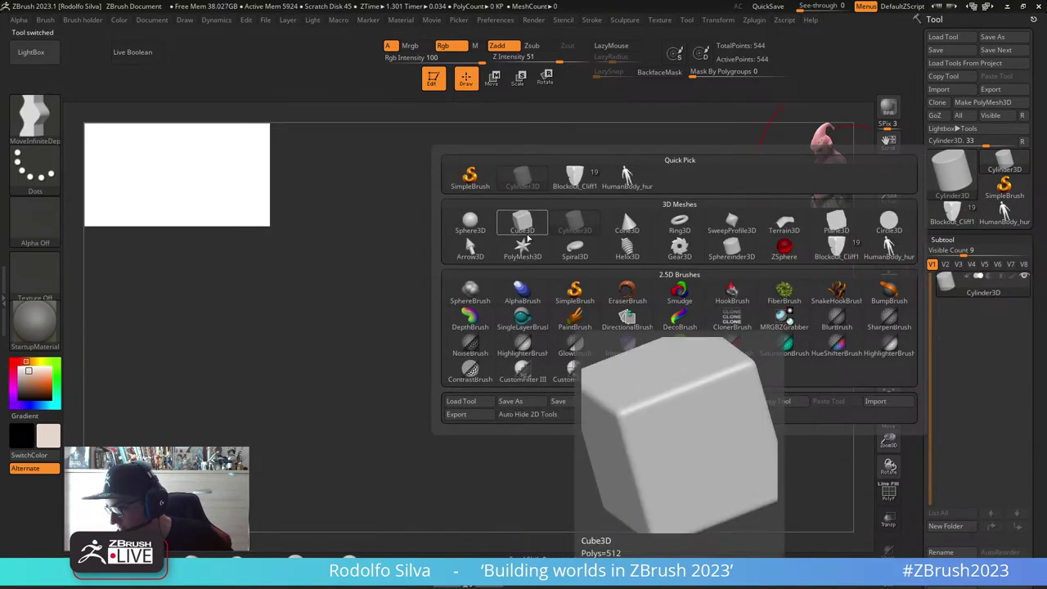
{"action": "left_click", "coordinate": [470, 223]}
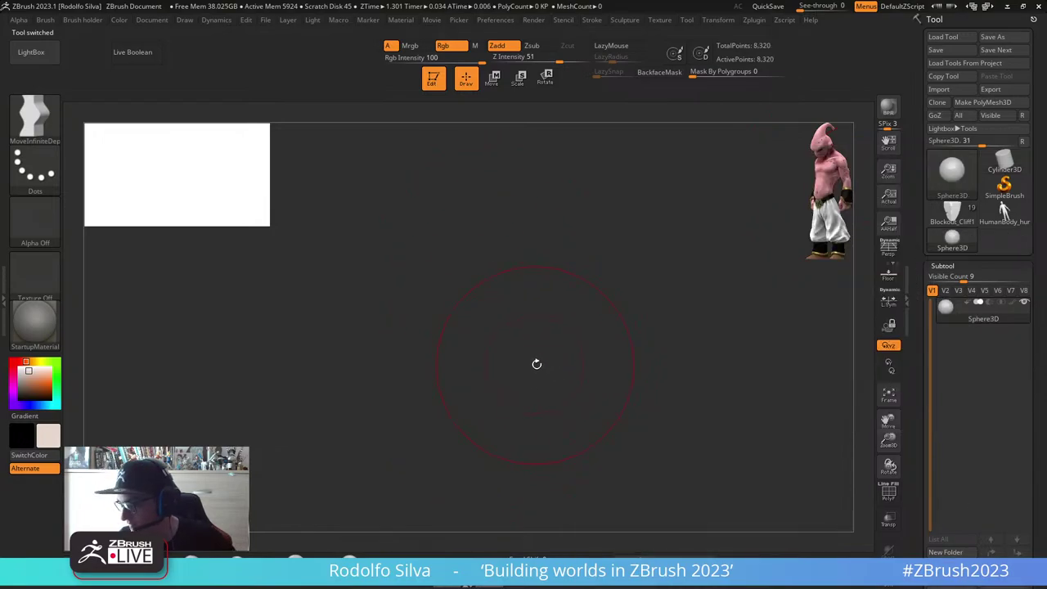
{"action": "key", "text": "f"}
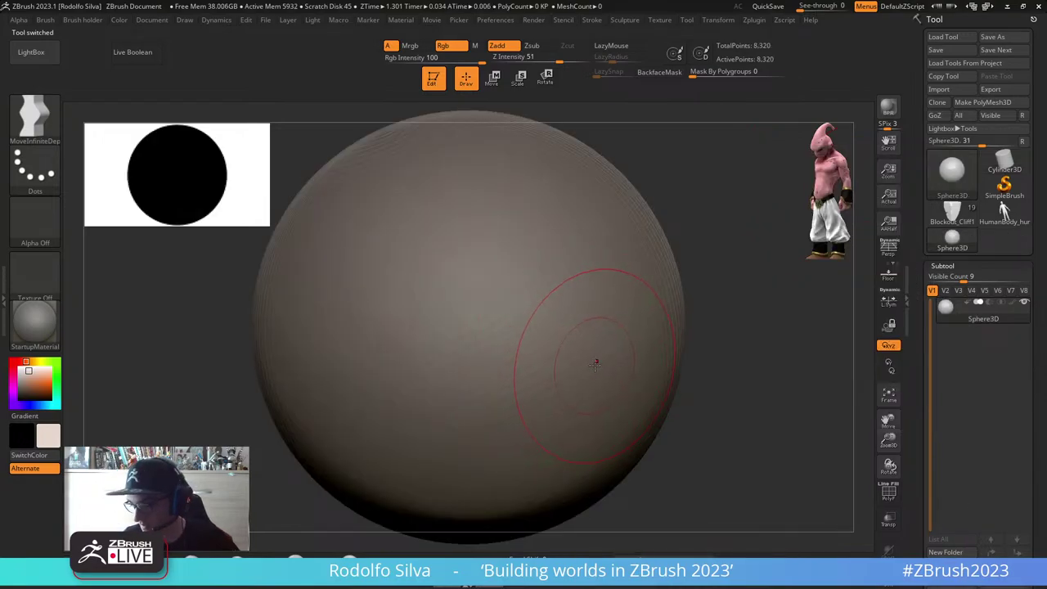
Step: Assign the Blinn standard material to the sphere
{"action": "right_click_drag", "start_coordinate": [597, 363], "coordinate": [332, 314], "text": "alt"}
{"action": "left_click", "coordinate": [34, 323]}
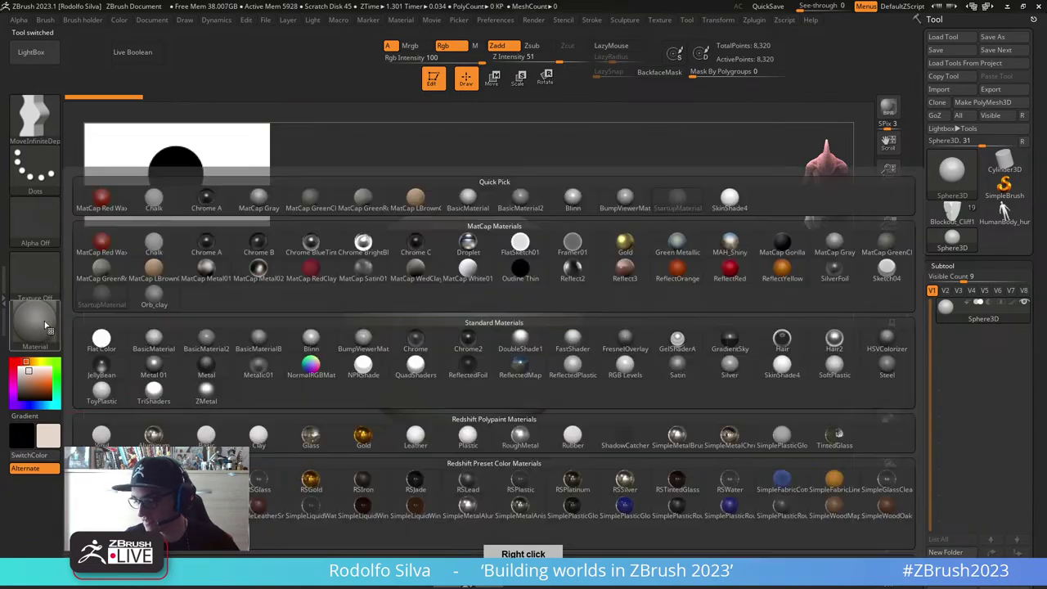
{"action": "left_click", "coordinate": [310, 354]}
{"action": "mouse_move", "coordinate": [440, 357]}
{"action": "right_mouse_down", "text": "alt"}
{"action": "mouse_move", "coordinate": [486, 356]}
{"action": "mouse_move", "coordinate": [451, 400]}
{"action": "right_mouse_up", "text": "alt"}
Step: Reduce the brush's draw size and convert the sphere to a PolyMesh3D with its polyframe displayed
{"action": "key", "text": "s"}
{"action": "left_click_drag", "start_coordinate": [492, 375], "coordinate": [477, 375]}
{"action": "key", "text": "shift+f"}
{"action": "key", "text": "shift+f"}
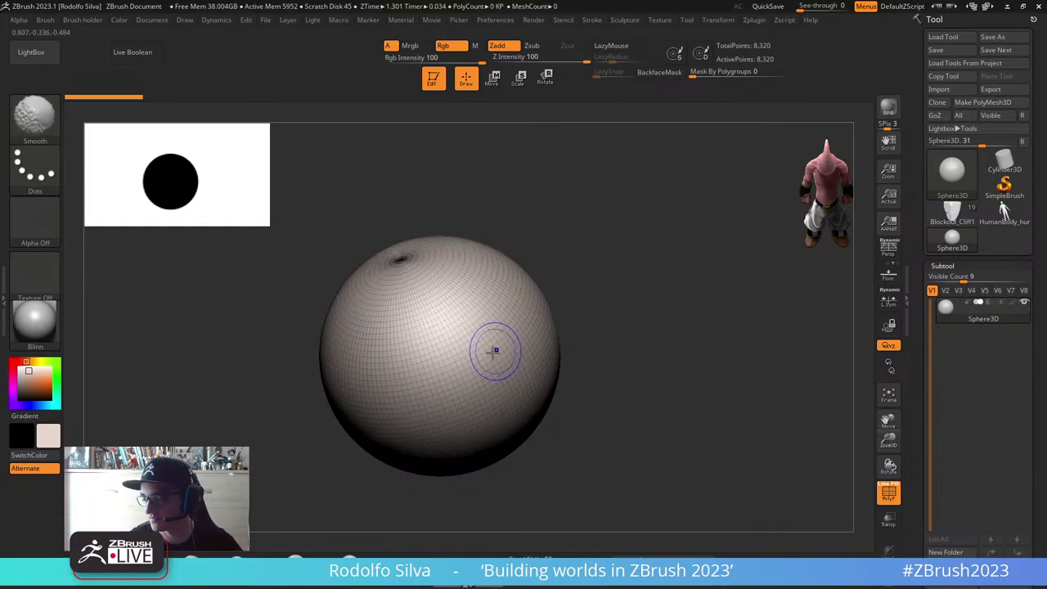
{"action": "left_click", "coordinate": [990, 102]}
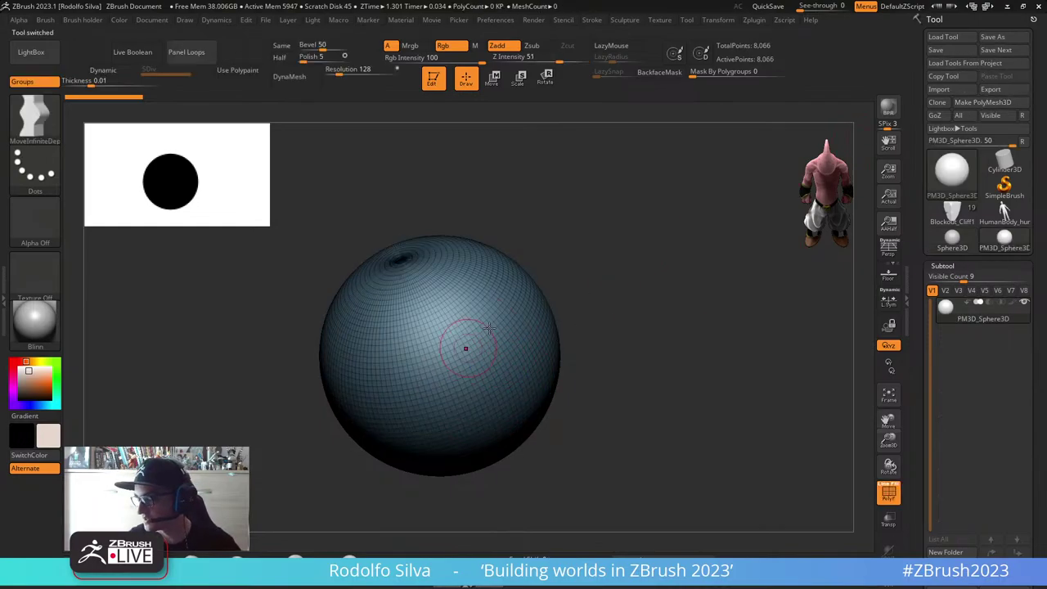
Step: Clear the trial mask from the sphere and build up a rough round patch on its front with the ClayBuildup brush
{"action": "mouse_move", "coordinate": [479, 369]}
{"action": "left_mouse_down", "text": "ctrl"}
{"action": "mouse_move", "coordinate": [469, 342]}
{"action": "mouse_move", "coordinate": [437, 375]}
{"action": "mouse_move", "coordinate": [468, 362]}
{"action": "left_mouse_up", "text": "ctrl"}
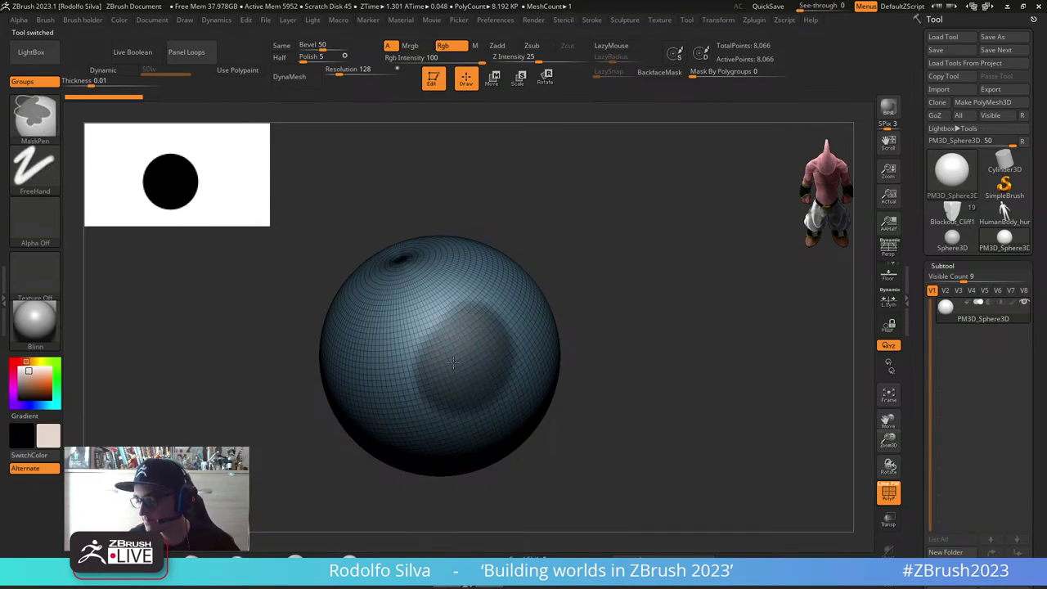
{"action": "left_click_drag", "start_coordinate": [634, 370], "coordinate": [583, 422], "text": "ctrl"}
{"action": "key", "text": "b"}
{"action": "key", "text": "c"}
{"action": "key", "text": "b"}
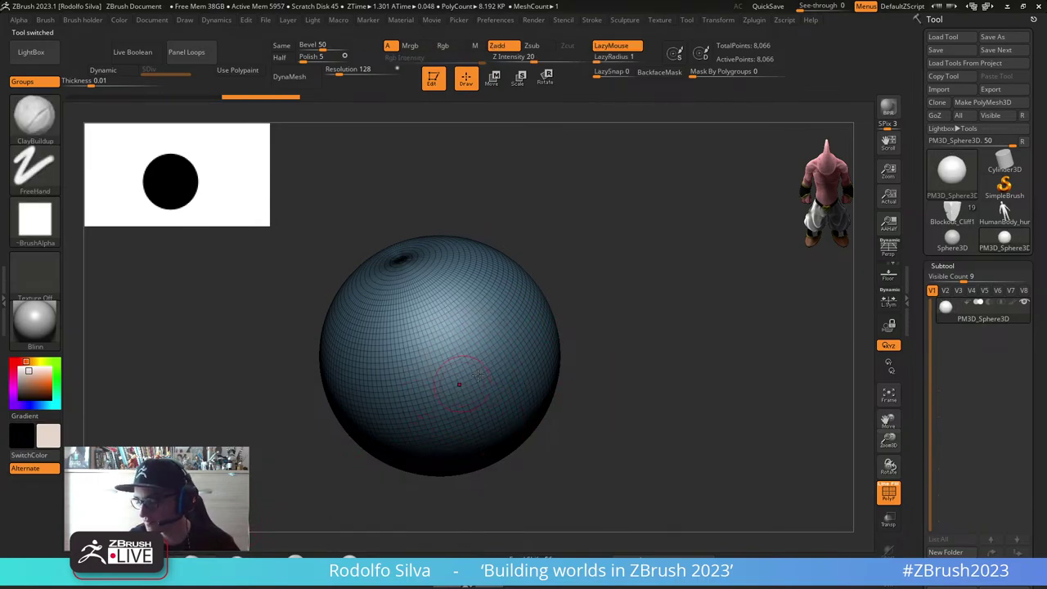
{"action": "mouse_move", "coordinate": [483, 391]}
{"action": "left_mouse_down"}
{"action": "mouse_move", "coordinate": [468, 365]}
{"action": "mouse_move", "coordinate": [474, 329]}
{"action": "mouse_move", "coordinate": [479, 386]}
{"action": "mouse_move", "coordinate": [477, 350]}
{"action": "left_mouse_up"}
Step: Flatten the rough patch on the sphere into a smooth plane with the TrimDynamic brush
{"action": "key", "text": "b"}
{"action": "key", "text": "t"}
{"action": "key", "text": "d"}
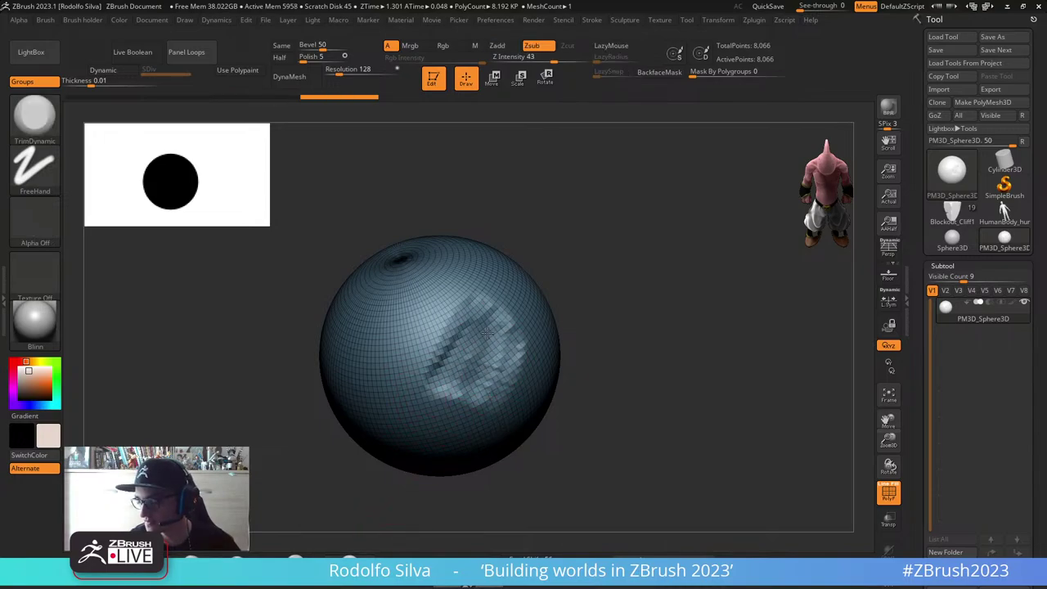
{"action": "left_click_drag", "start_coordinate": [491, 338], "coordinate": [482, 386]}
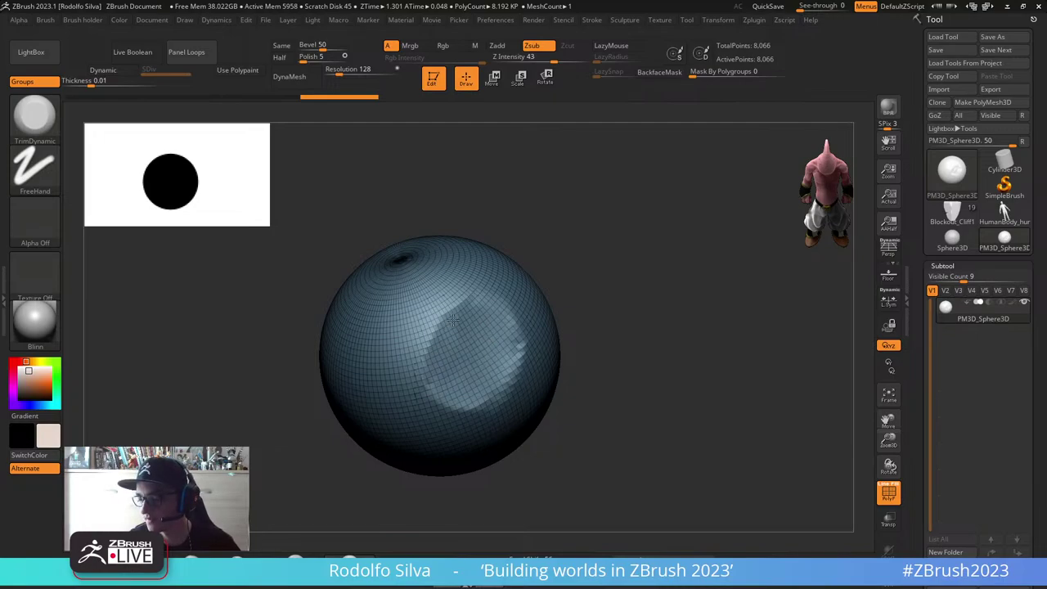
{"action": "left_click_drag", "start_coordinate": [521, 338], "coordinate": [514, 373]}
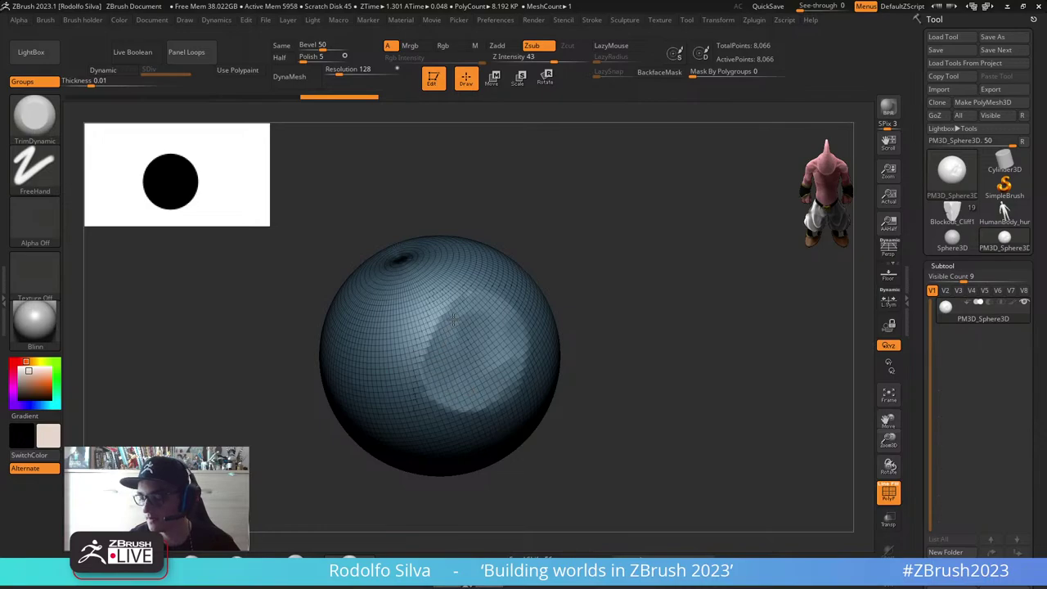
Step: Mask the flattened patch and turn the masked area into its own polygroup
{"action": "key", "text": "ctrl"}
{"action": "mouse_move", "coordinate": [462, 315]}
{"action": "left_mouse_down", "text": "ctrl"}
{"action": "mouse_move", "coordinate": [483, 299]}
{"action": "mouse_move", "coordinate": [516, 334]}
{"action": "mouse_move", "coordinate": [515, 372]}
{"action": "mouse_move", "coordinate": [454, 395]}
{"action": "mouse_move", "coordinate": [454, 360]}
{"action": "mouse_move", "coordinate": [471, 348]}
{"action": "mouse_move", "coordinate": [463, 329]}
{"action": "mouse_move", "coordinate": [495, 369]}
{"action": "mouse_move", "coordinate": [491, 358]}
{"action": "left_mouse_up", "text": "ctrl"}
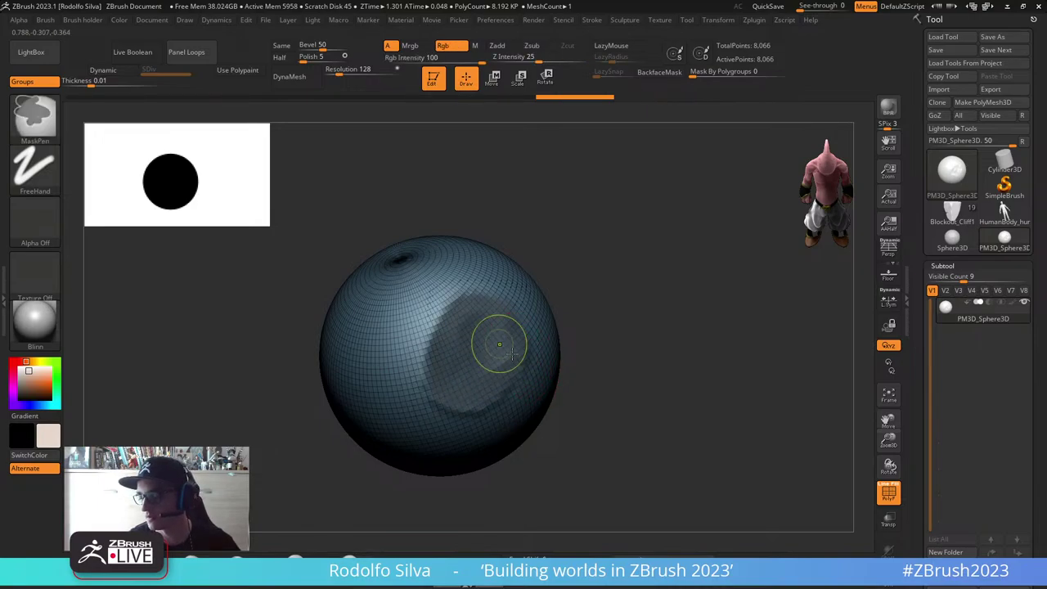
{"action": "left_click_drag", "start_coordinate": [584, 399], "coordinate": [640, 333]}
{"action": "mouse_move", "coordinate": [640, 331]}
{"action": "right_mouse_down"}
{"action": "mouse_move", "coordinate": [625, 377]}
{"action": "mouse_move", "coordinate": [654, 393]}
{"action": "mouse_move", "coordinate": [626, 381]}
{"action": "mouse_move", "coordinate": [614, 423]}
{"action": "right_mouse_up"}
{"action": "key", "text": "ctrl+w"}
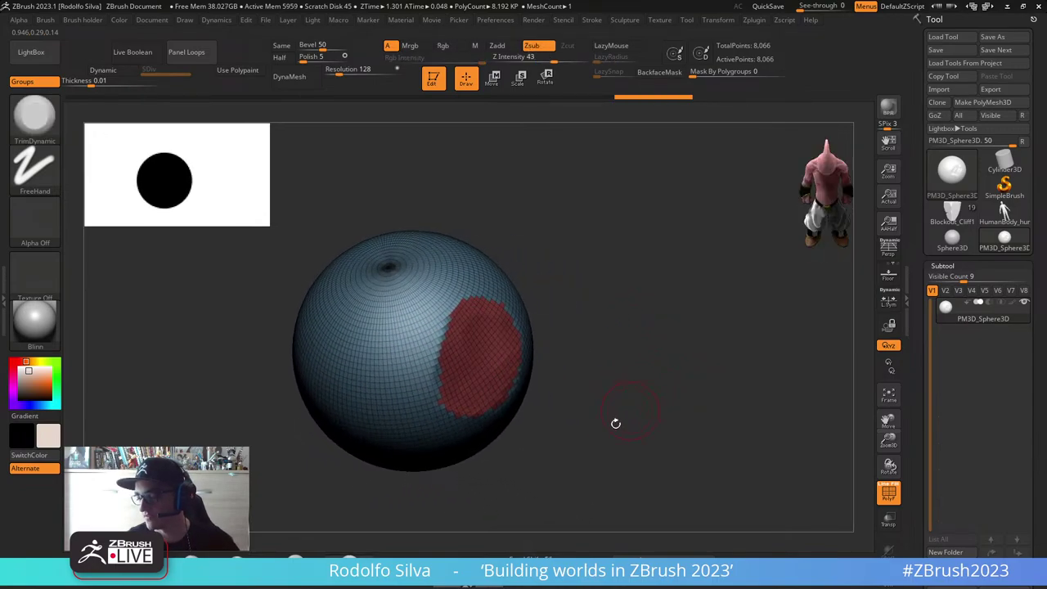
Step: Smooth the jagged border of the flattened patch with the Polish By Groups deformation
{"action": "key", "text": "shift+f"}
{"action": "left_click_drag", "start_coordinate": [611, 382], "coordinate": [615, 374]}
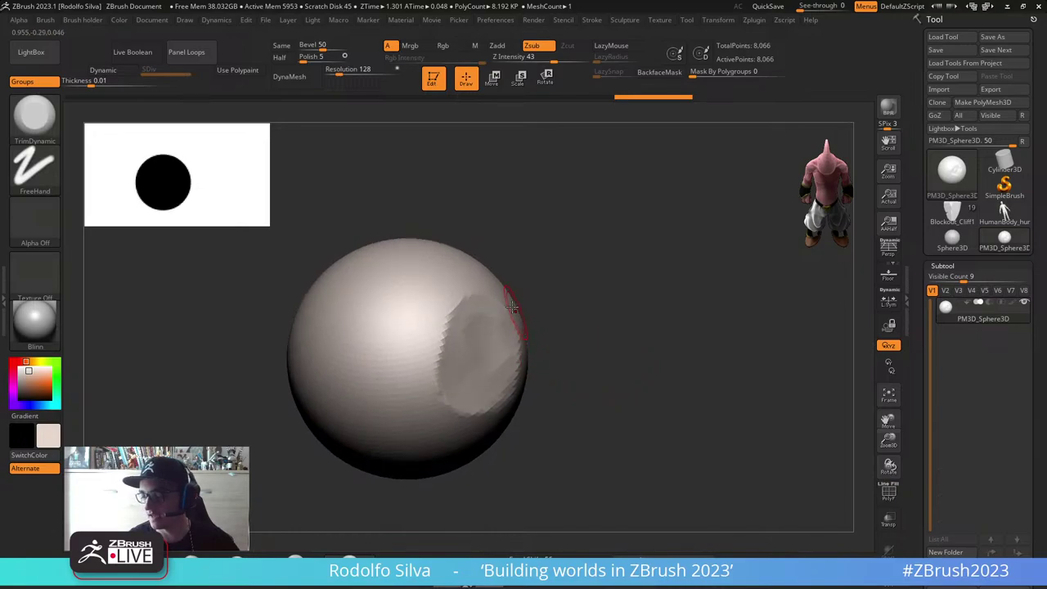
{"action": "mouse_move", "coordinate": [448, 338]}
{"action": "left_mouse_down"}
{"action": "mouse_move", "coordinate": [456, 392]}
{"action": "mouse_move", "coordinate": [423, 339]}
{"action": "mouse_move", "coordinate": [451, 360]}
{"action": "mouse_move", "coordinate": [472, 359]}
{"action": "left_mouse_up"}
{"action": "left_click_drag", "start_coordinate": [920, 367], "coordinate": [933, 210]}
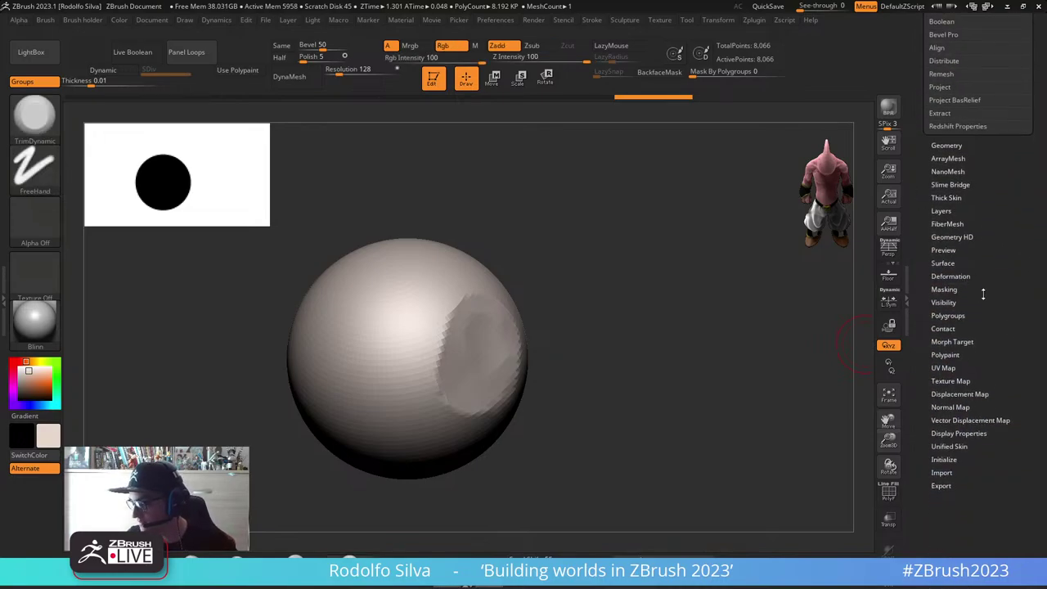
{"action": "left_click", "coordinate": [957, 280]}
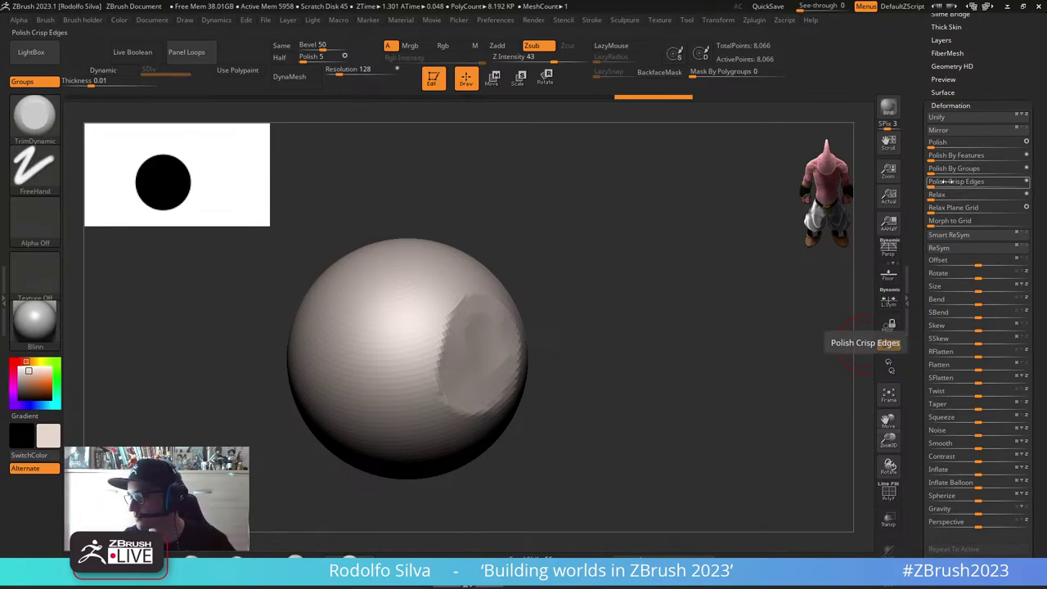
{"action": "left_click_drag", "start_coordinate": [940, 182], "coordinate": [964, 169]}
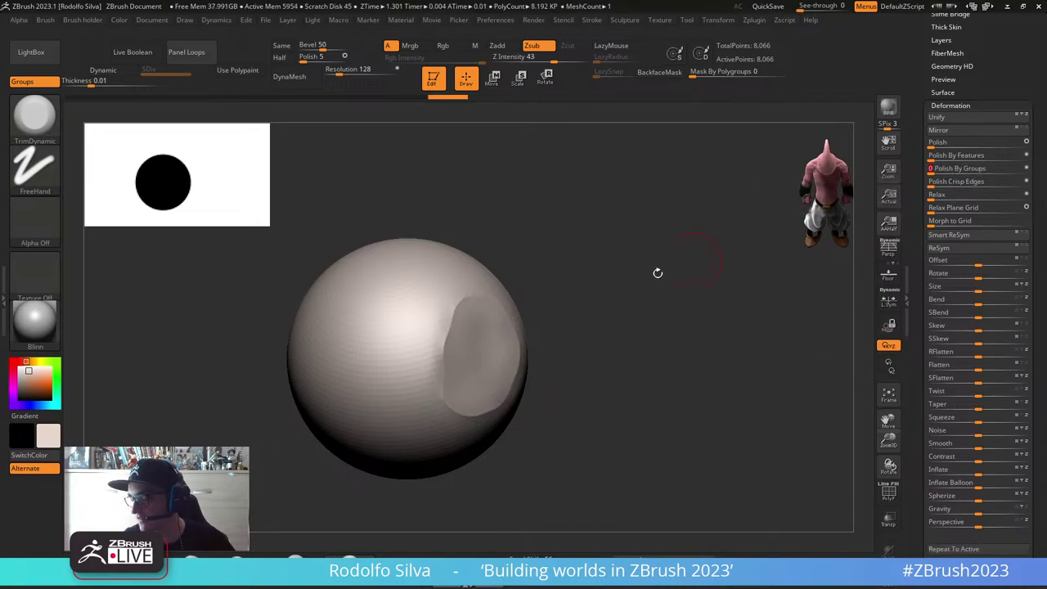
{"action": "key", "text": "shift+f"}
{"action": "key", "text": "shift+f"}
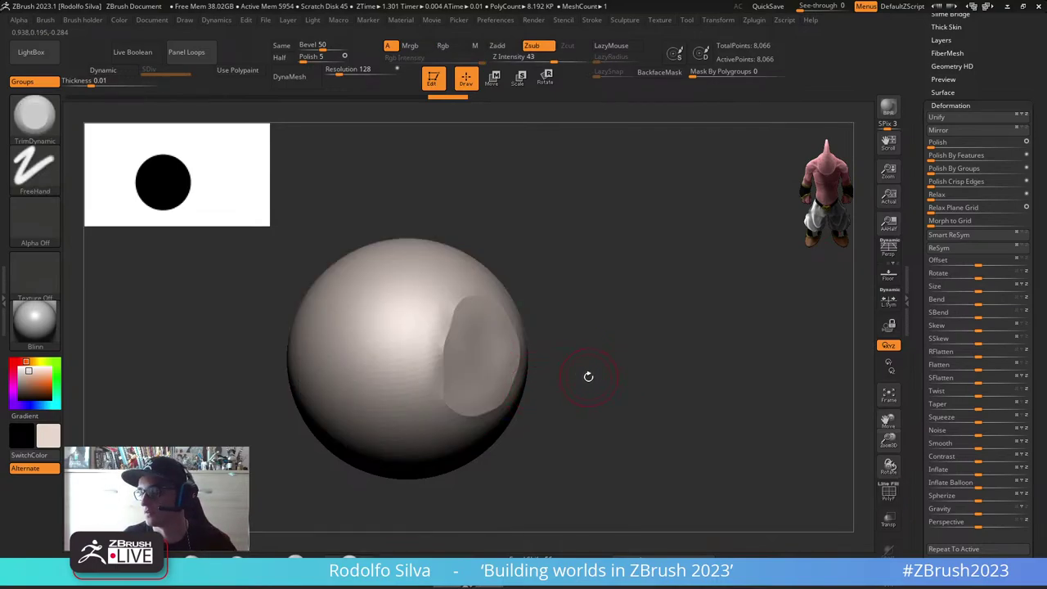
Step: Replace the sculpted sphere with a parametric Sphere 3D through the gizmo's transform types
{"action": "right_click_drag", "start_coordinate": [609, 380], "coordinate": [608, 381]}
{"action": "key", "text": "shift+f"}
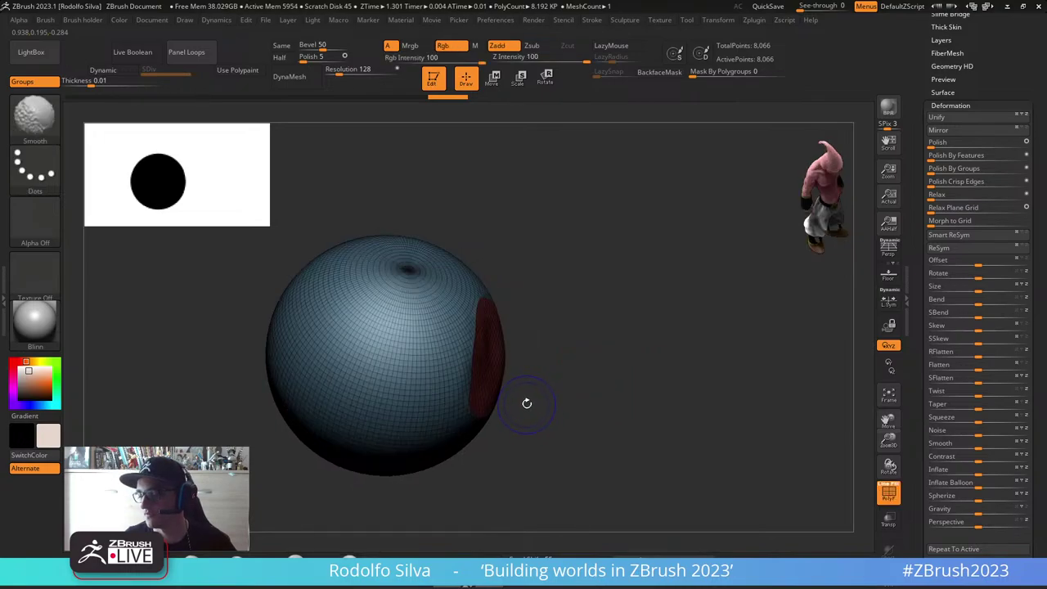
{"action": "right_click_drag", "start_coordinate": [531, 404], "coordinate": [540, 419], "text": "ctrl"}
{"action": "key", "text": "w"}
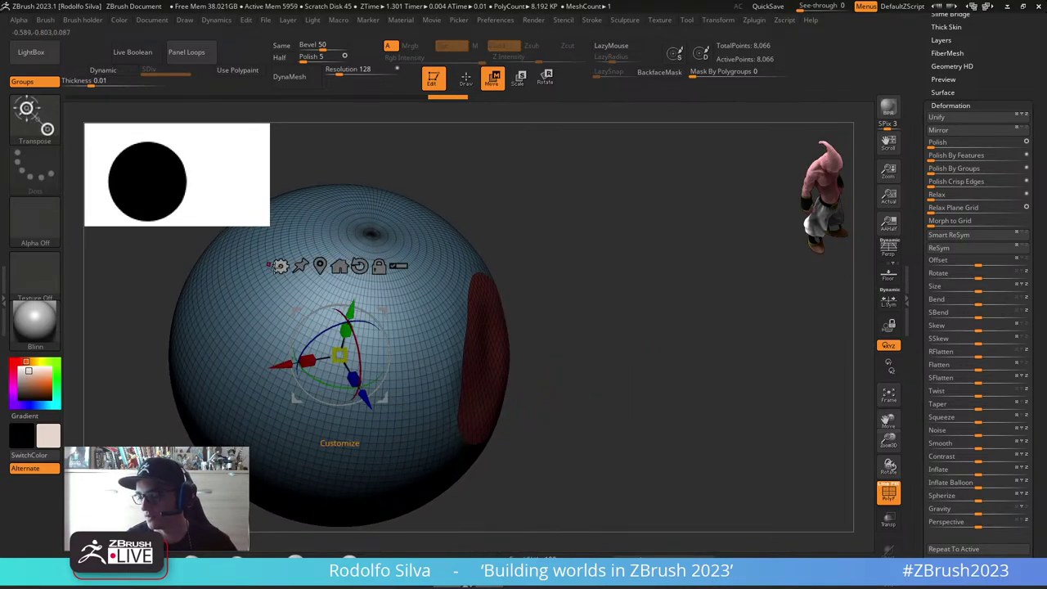
{"action": "left_click", "coordinate": [279, 269]}
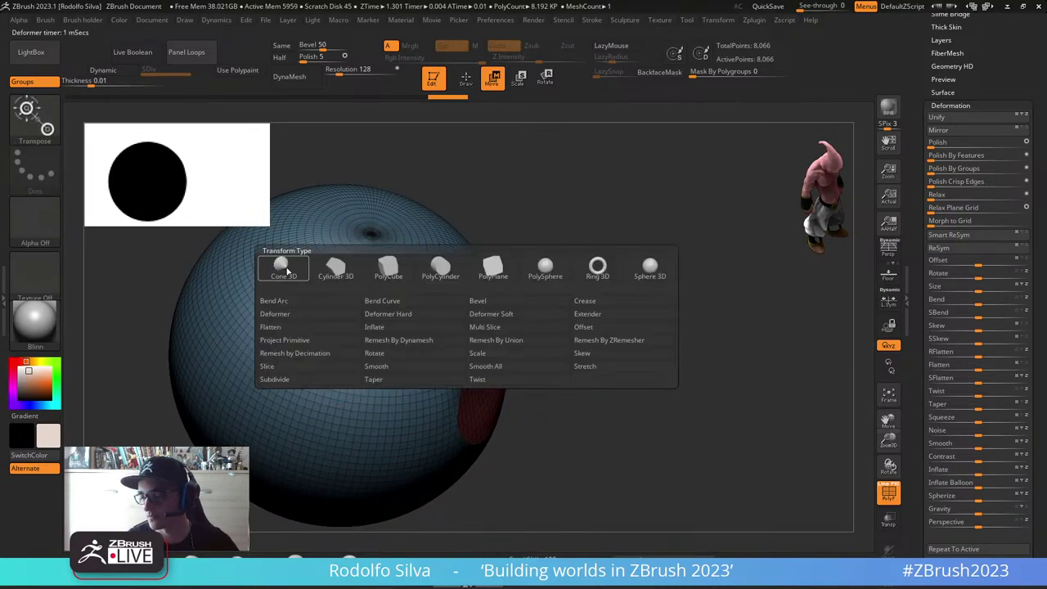
{"action": "left_click", "coordinate": [644, 276]}
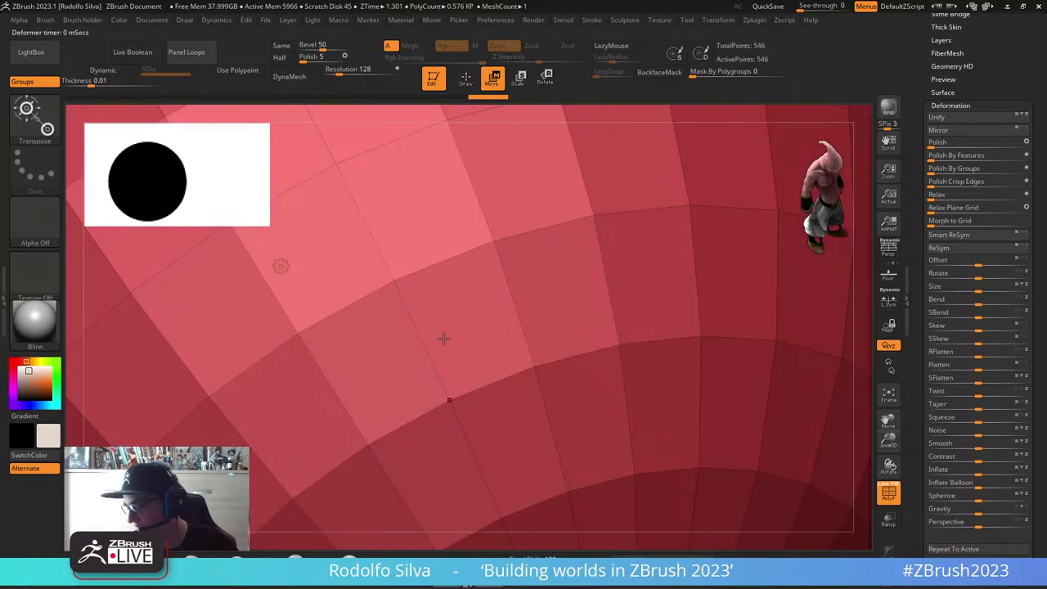
Step: Lower the parametric sphere's divisions for a coarse polygon grid and return to draw mode
{"action": "right_click_drag", "start_coordinate": [444, 338], "coordinate": [398, 153], "text": "ctrl"}
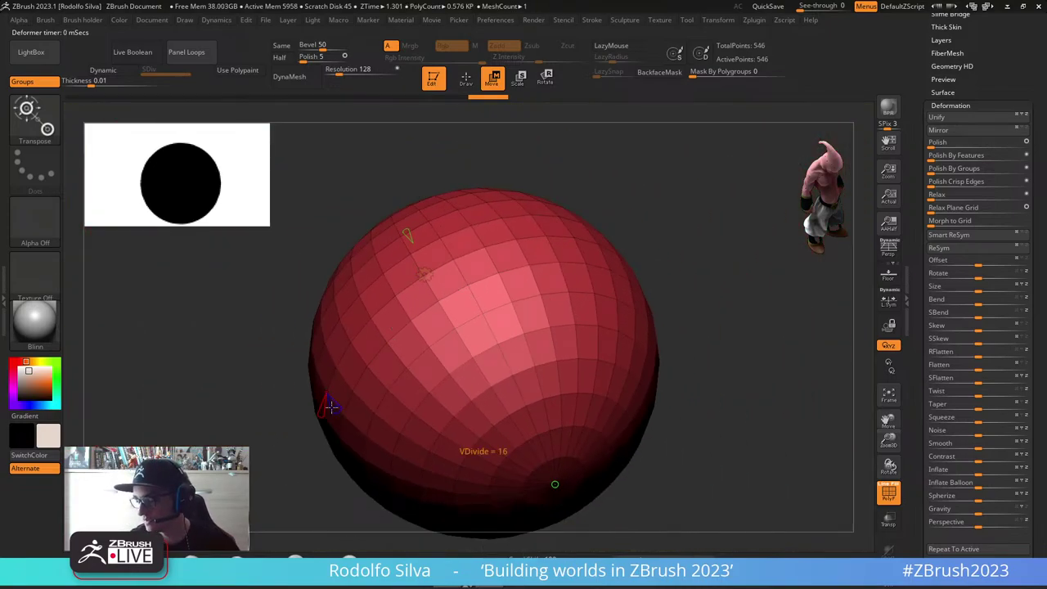
{"action": "mouse_move", "coordinate": [326, 403]}
{"action": "left_mouse_down"}
{"action": "mouse_move", "coordinate": [336, 412]}
{"action": "mouse_move", "coordinate": [330, 401]}
{"action": "left_mouse_up"}
{"action": "mouse_move", "coordinate": [724, 373]}
{"action": "left_mouse_down"}
{"action": "mouse_move", "coordinate": [721, 354]}
{"action": "mouse_move", "coordinate": [720, 379]}
{"action": "left_mouse_up"}
{"action": "key", "text": "q"}
{"action": "left_click_drag", "start_coordinate": [785, 384], "coordinate": [738, 387]}
Step: Preview the coarse sphere with Dynamic Subdivision at a higher SmoothSubdiv level and switch the subdivision back off
{"action": "key", "text": "d"}
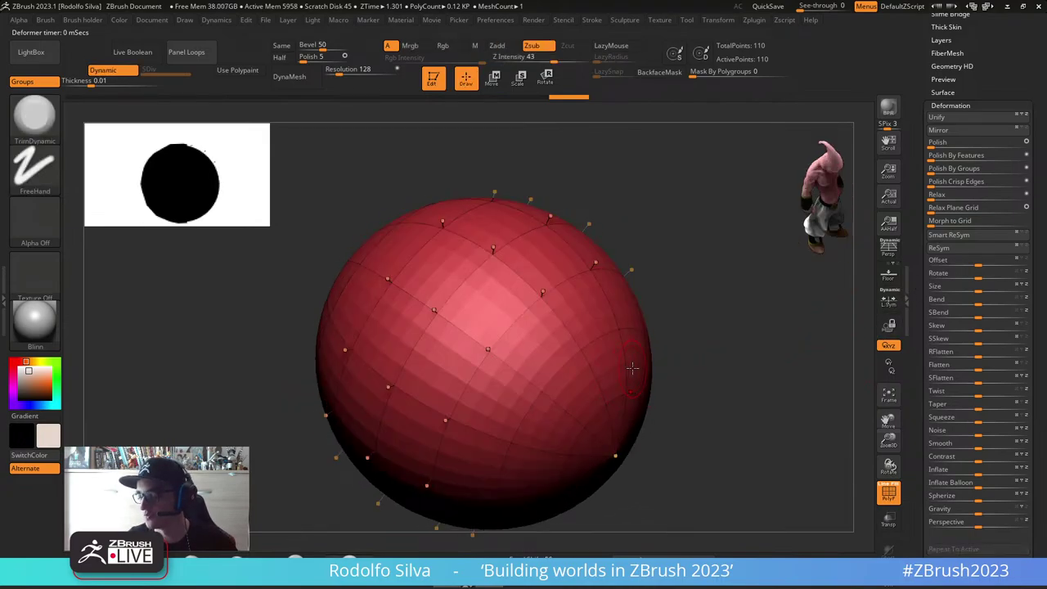
{"action": "key", "text": "shift+f"}
{"action": "key", "text": "ctrl+1"}
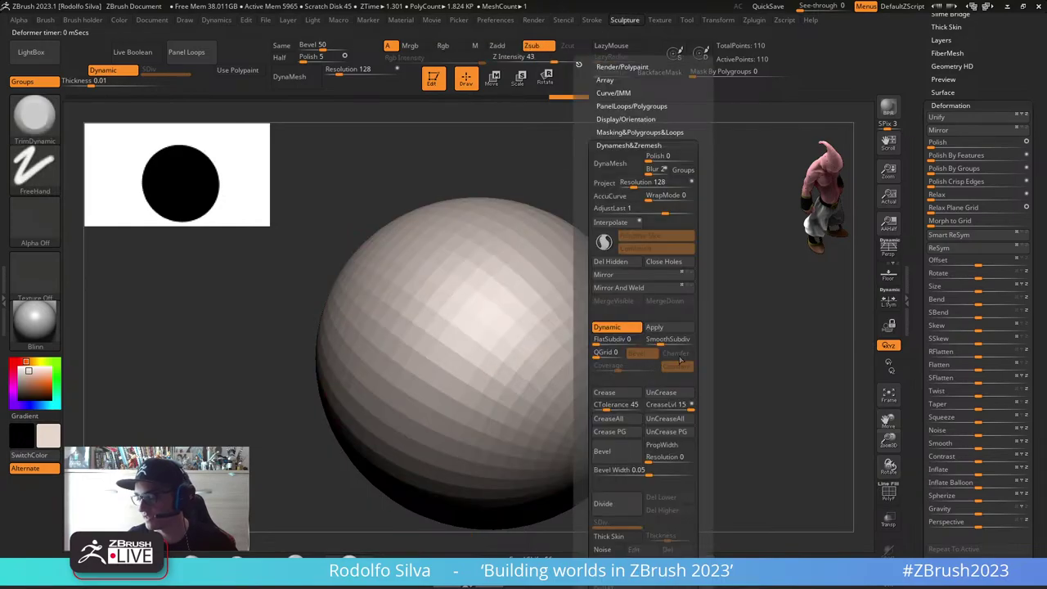
{"action": "left_click_drag", "start_coordinate": [666, 343], "coordinate": [685, 345]}
{"action": "key", "text": "shift+f"}
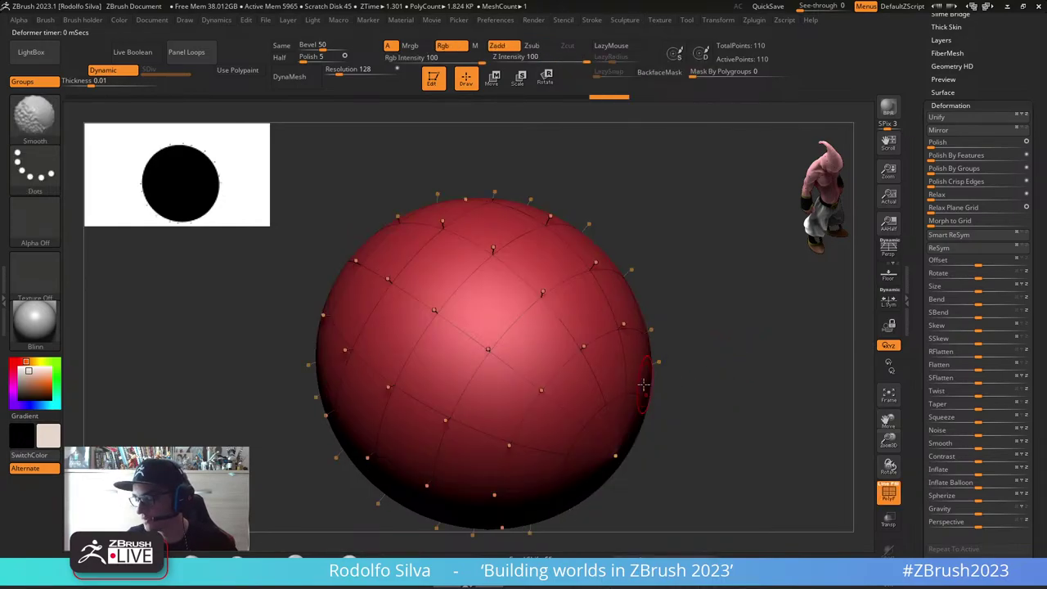
{"action": "key", "text": "shift+d"}
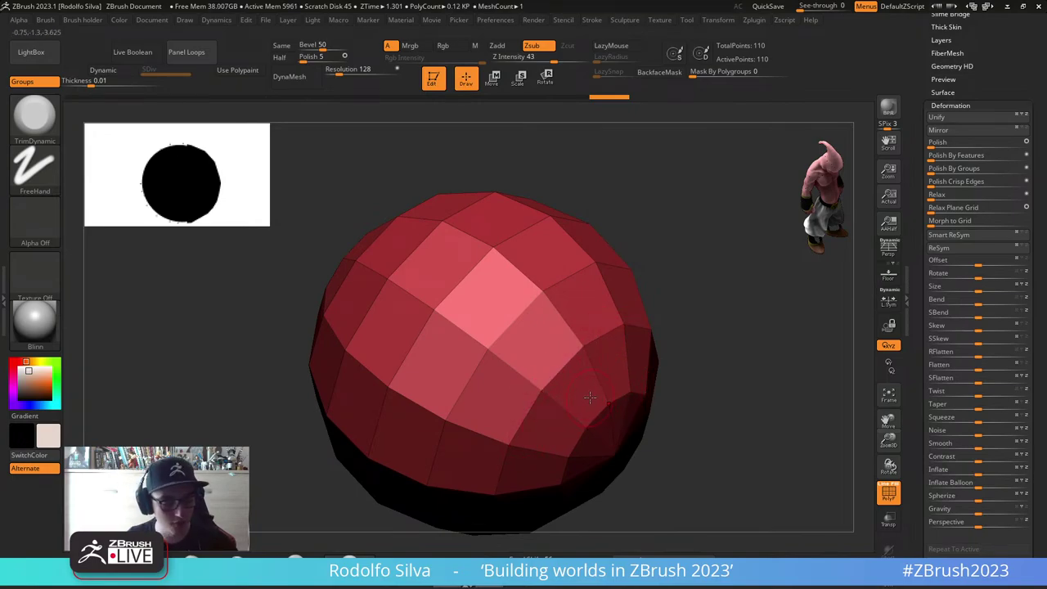
Step: Select the ZModeler brush, accept the Dynamic Draw Size note and bring the sphere's lower pole into view
{"action": "key", "text": "b"}
{"action": "key", "text": "z"}
{"action": "key", "text": "m"}
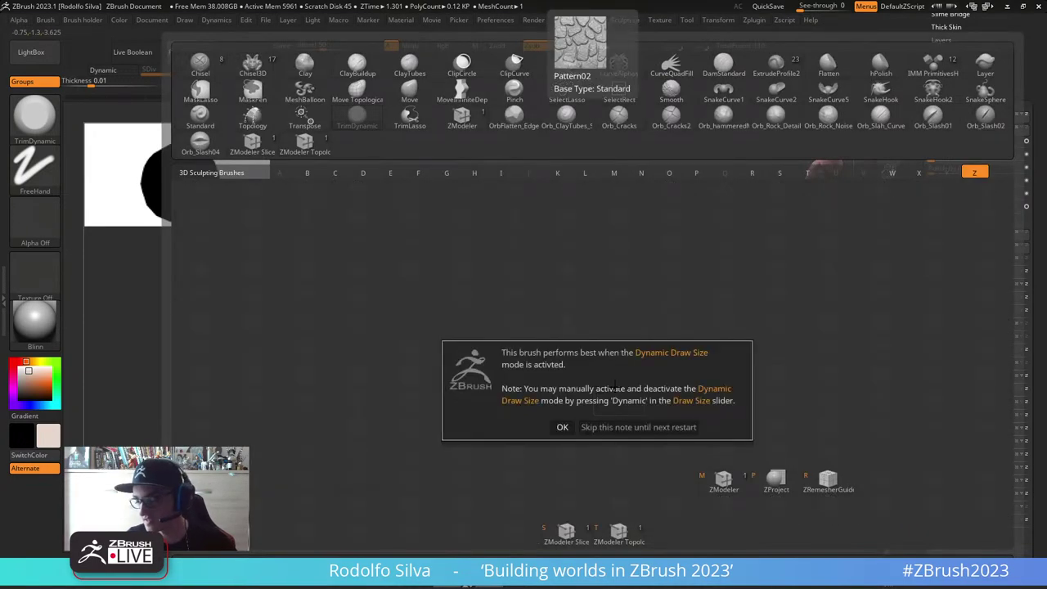
{"action": "left_click", "coordinate": [562, 427]}
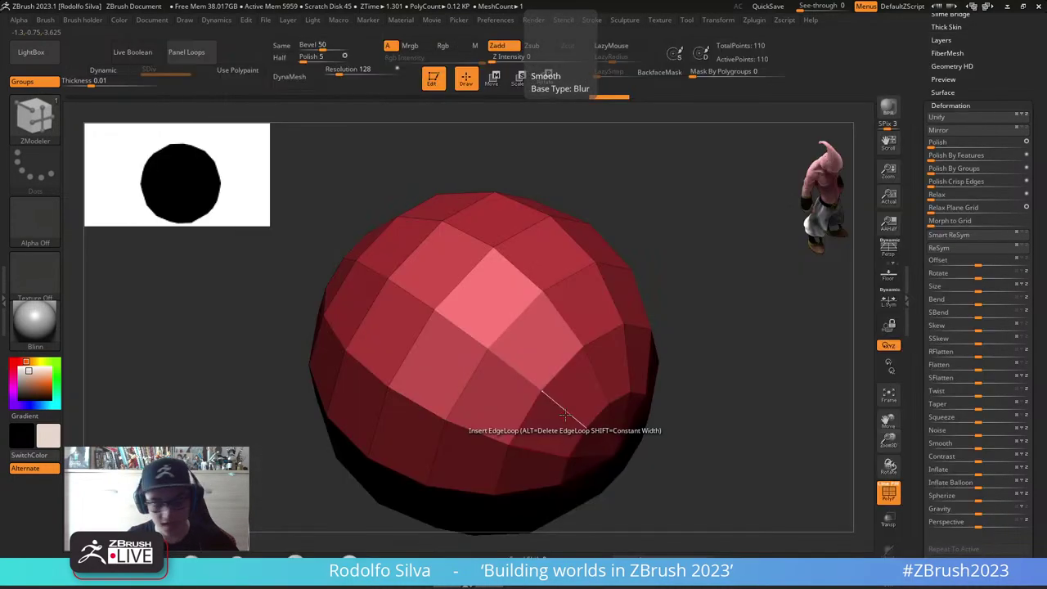
{"action": "right_click_drag", "start_coordinate": [674, 381], "coordinate": [502, 319]}
{"action": "right_click", "coordinate": [573, 391]}
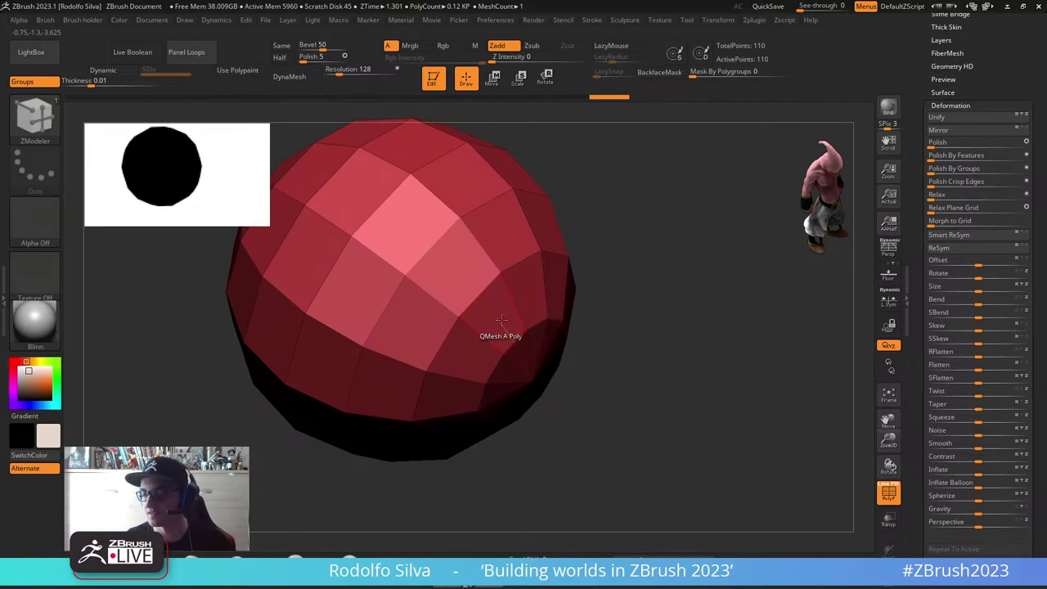
{"action": "right_click", "coordinate": [501, 321]}
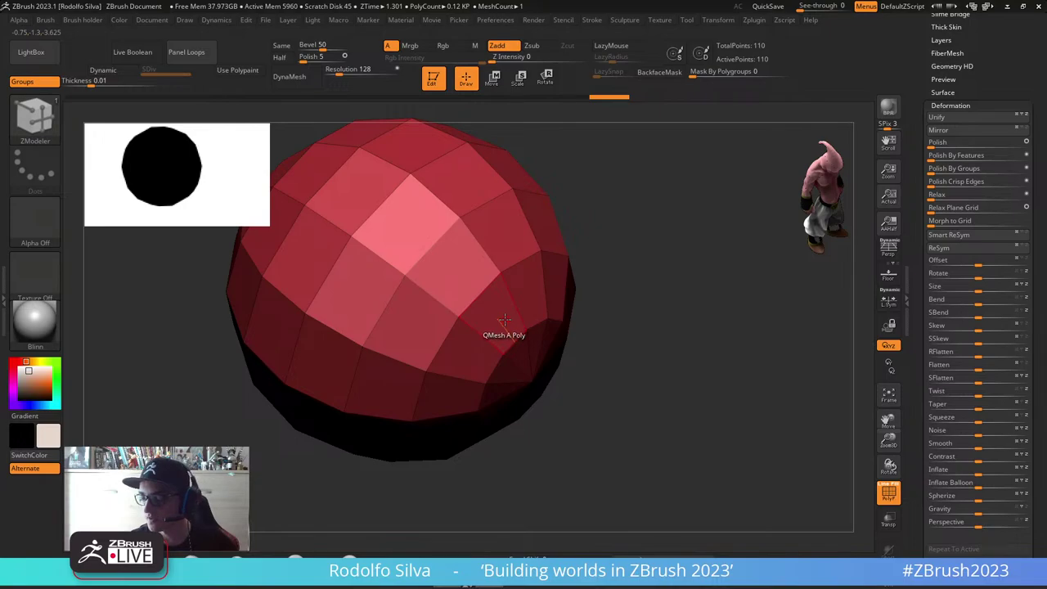
Step: Mark the ring of polygons around the sphere's lower pole as one polygroup with ZModeler
{"action": "mouse_move", "coordinate": [502, 321]}
{"action": "left_mouse_down"}
{"action": "mouse_move", "coordinate": [468, 364]}
{"action": "mouse_move", "coordinate": [455, 414]}
{"action": "left_mouse_up"}
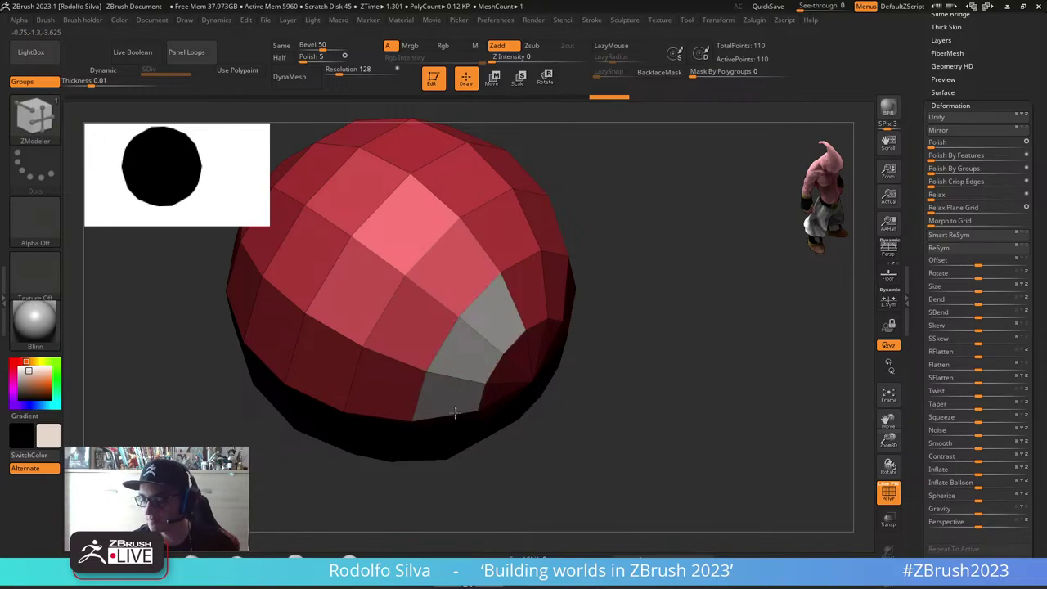
{"action": "left_click_drag", "start_coordinate": [491, 320], "coordinate": [548, 287]}
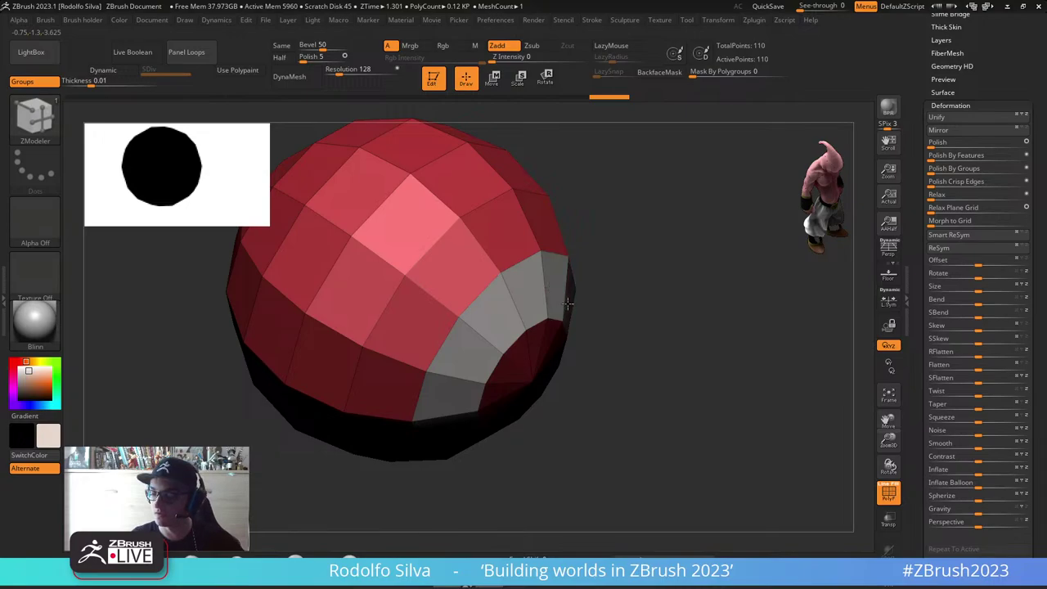
{"action": "left_click_drag", "start_coordinate": [566, 303], "coordinate": [565, 305]}
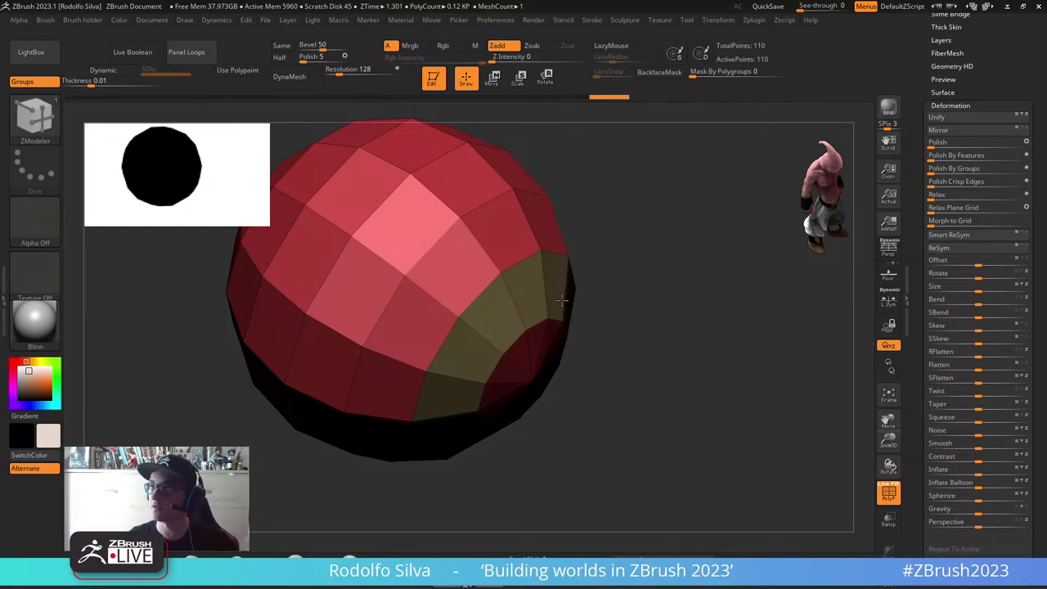
Step: Cycle the new polygroup's colour on the ring around the sphere's lower pole until it contrasts with the red group
{"action": "key", "text": "alt"}
{"action": "key", "text": "alt"}
{"action": "key", "text": "alt"}
{"action": "key", "text": "alt"}
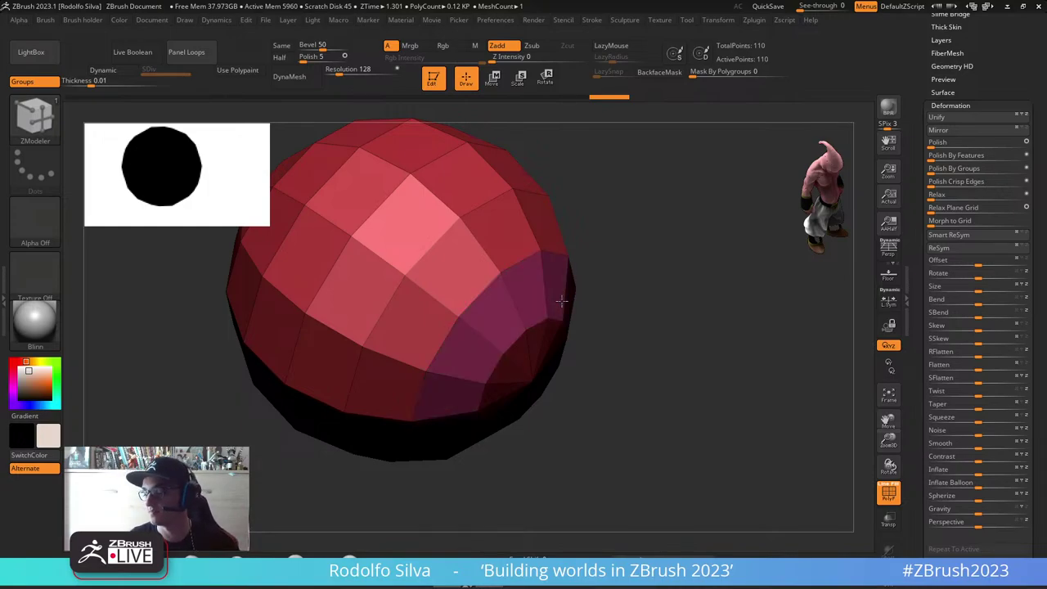
{"action": "key", "text": "alt"}
{"action": "key", "text": "alt"}
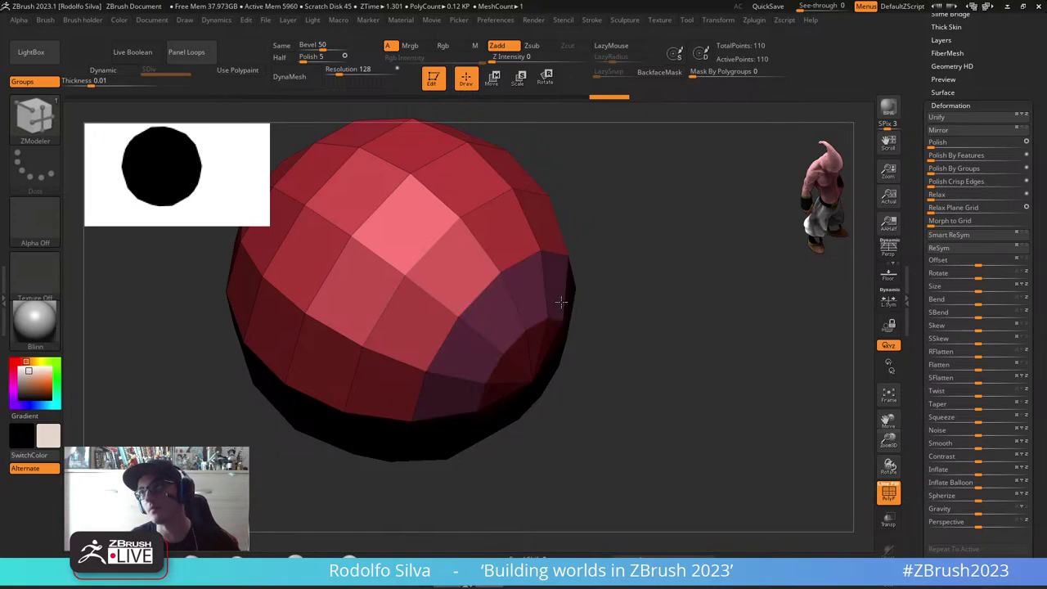
Step: Extend the green polygroup over the rest of the ring and the triangles meeting at the sphere's lower pole
{"action": "left_click_drag", "start_coordinate": [621, 349], "coordinate": [592, 354]}
{"action": "right_click_drag", "start_coordinate": [590, 353], "coordinate": [660, 349]}
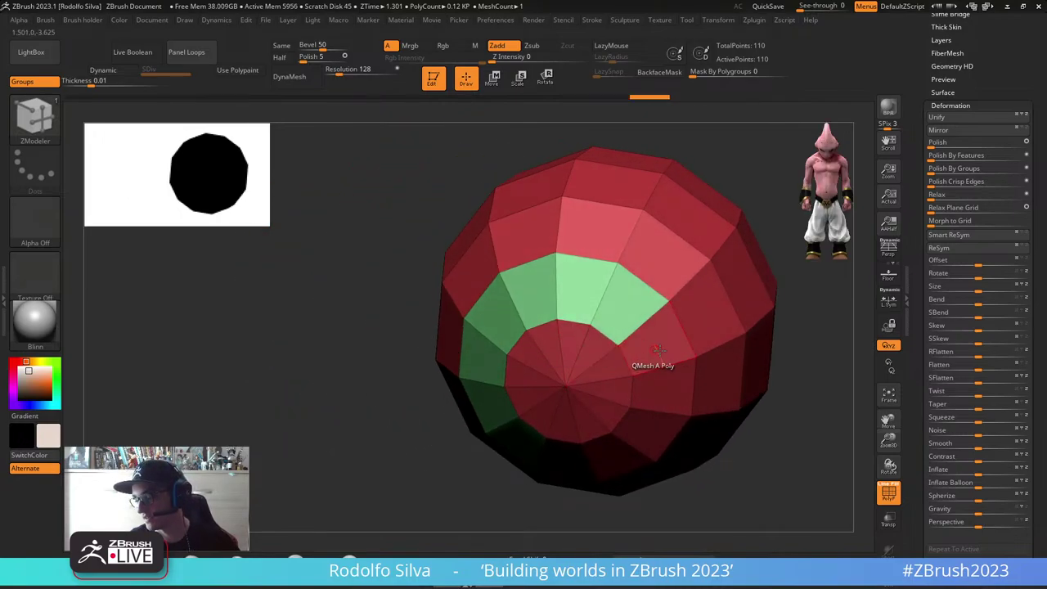
{"action": "mouse_move", "coordinate": [654, 348]}
{"action": "left_mouse_down", "text": "alt"}
{"action": "mouse_move", "coordinate": [664, 395]}
{"action": "mouse_move", "coordinate": [635, 447]}
{"action": "mouse_move", "coordinate": [601, 458]}
{"action": "left_mouse_up", "text": "alt"}
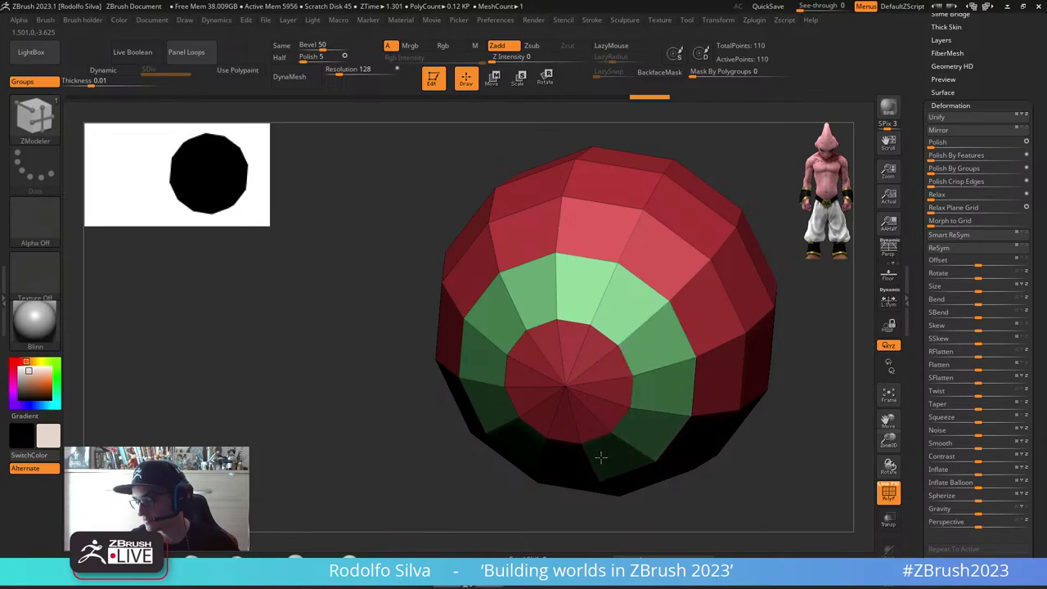
{"action": "right_click_drag", "start_coordinate": [830, 401], "coordinate": [763, 403]}
{"action": "left_click", "coordinate": [583, 364]}
Step: Turn on Dynamic Subdivision and crease the sphere's edges along the polygroup borders with Crease PG
{"action": "key", "text": "d"}
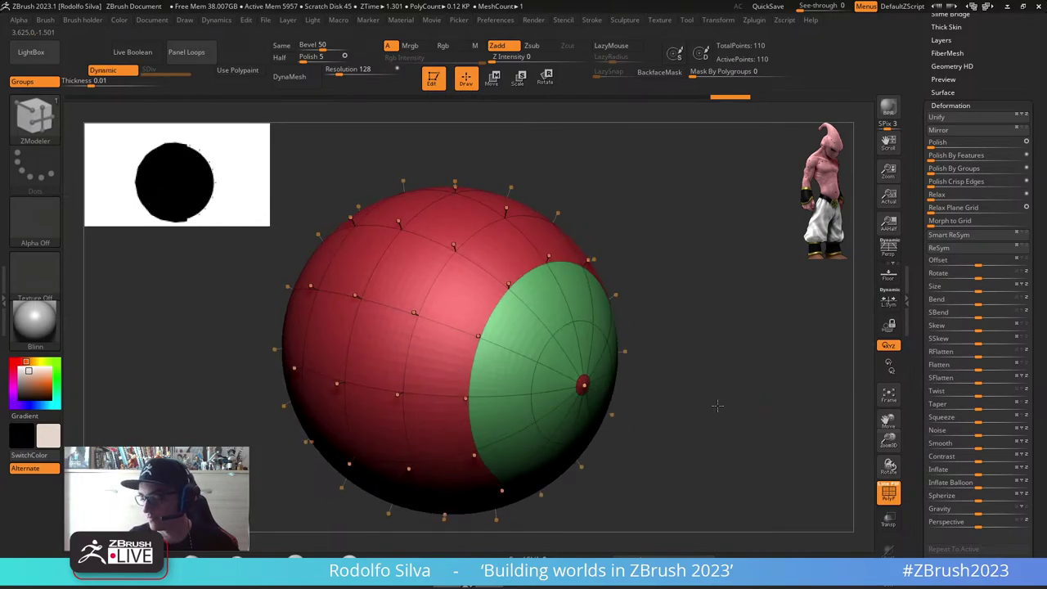
{"action": "key", "text": "ctrl+g"}
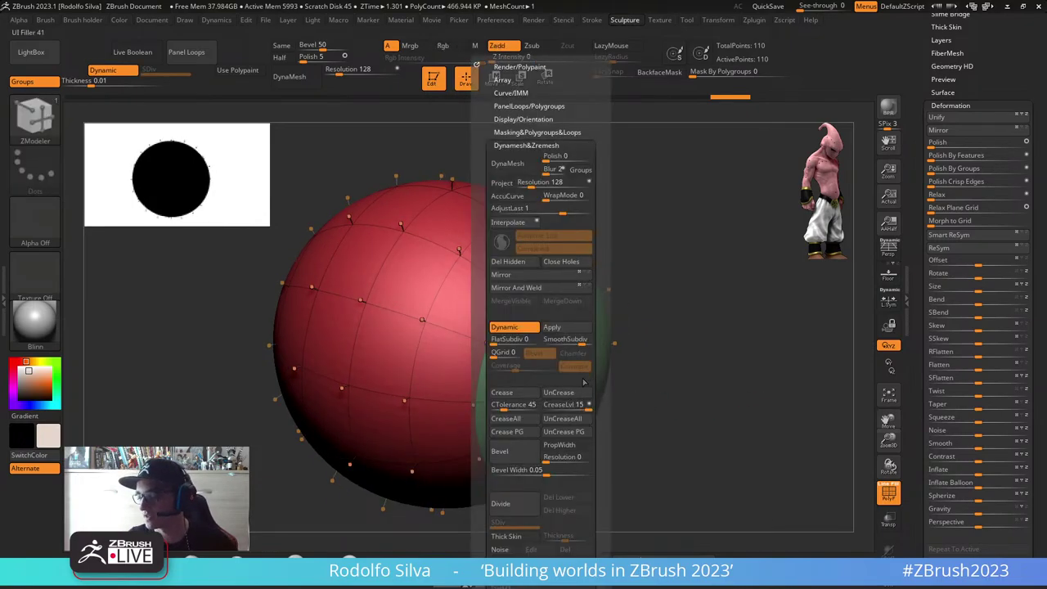
{"action": "scroll", "coordinate": [919, 323], "scroll_direction": "up", "scroll_amount": 5}
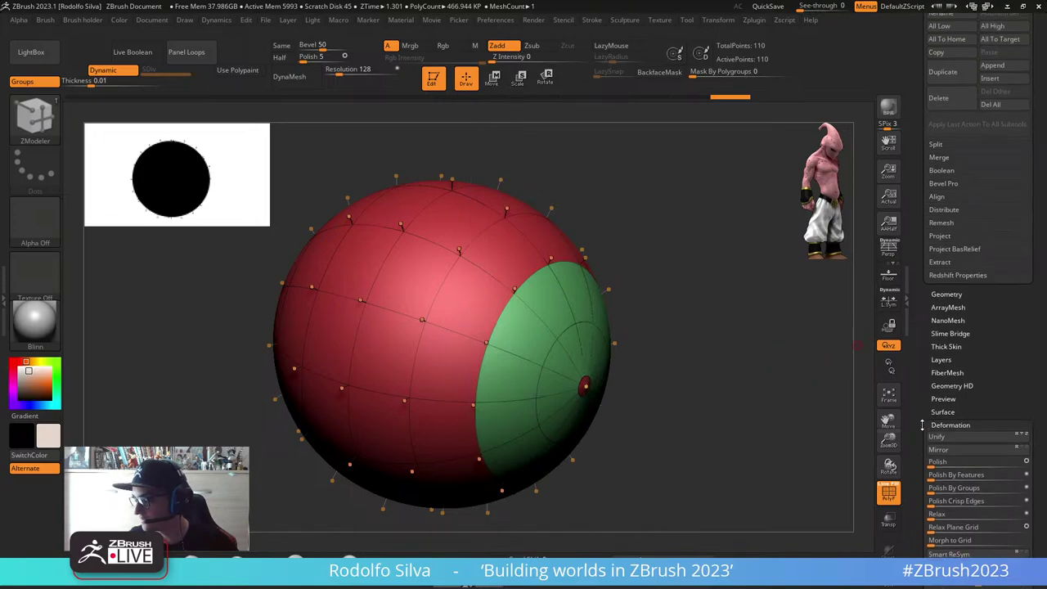
{"action": "key", "text": "shift"}
{"action": "left_click", "coordinate": [972, 253]}
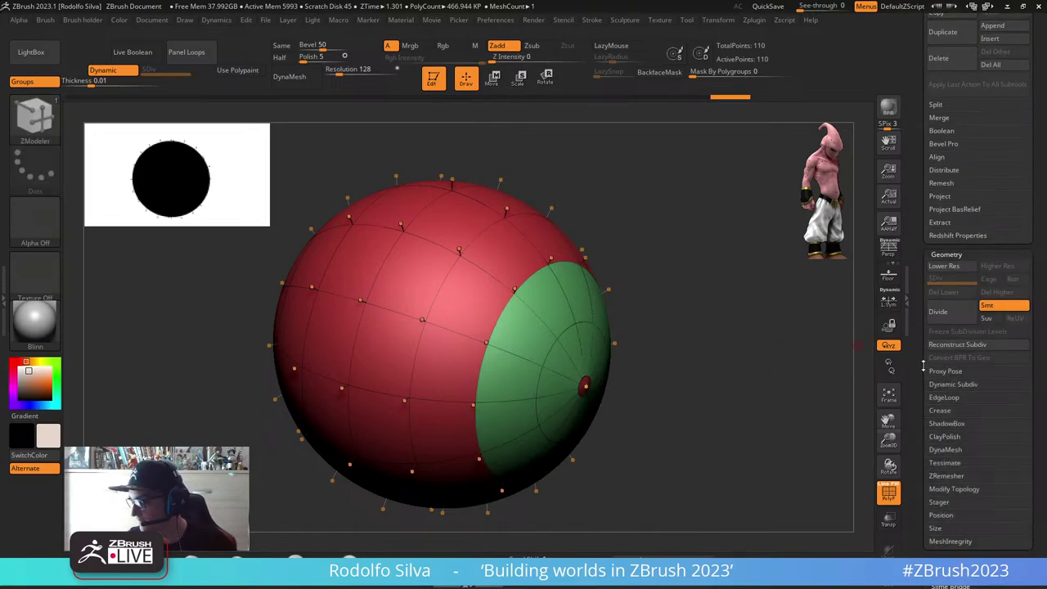
{"action": "scroll", "coordinate": [978, 298], "scroll_direction": "down", "scroll_amount": 2}
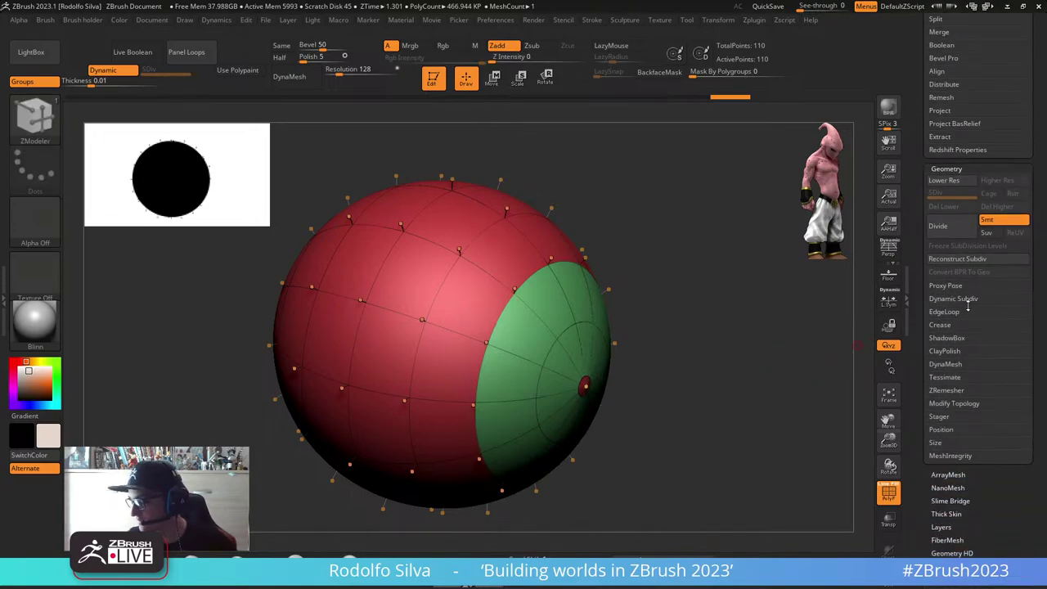
{"action": "left_click", "coordinate": [959, 325], "text": "shift"}
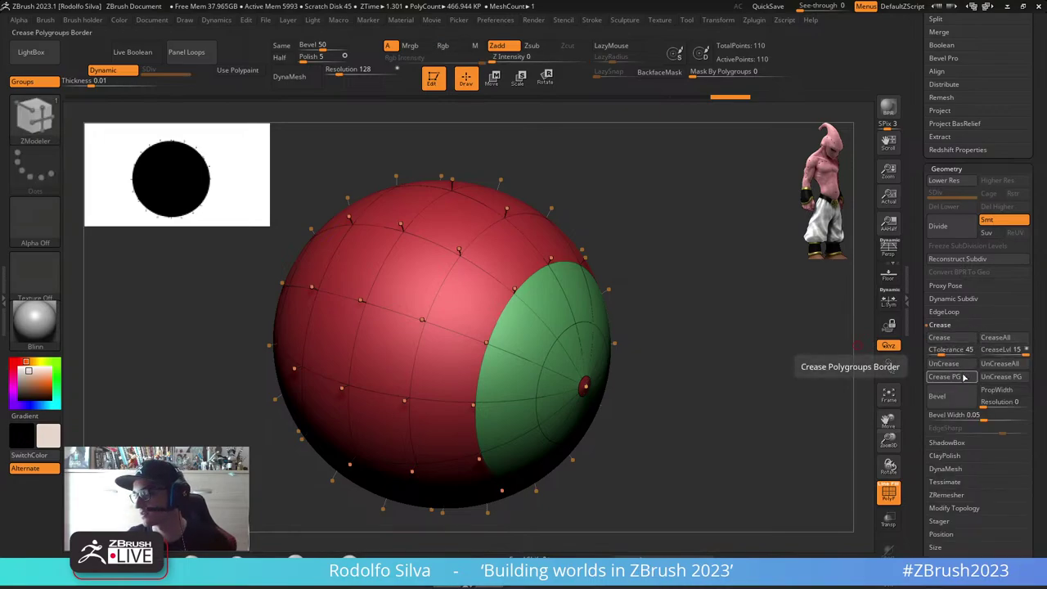
{"action": "left_click", "coordinate": [964, 377]}
Step: Hide the polyframe and examine the creased cap edge on the smoothed sphere from several angles
{"action": "key", "text": "shift+f"}
{"action": "left_click_drag", "start_coordinate": [692, 384], "coordinate": [573, 345]}
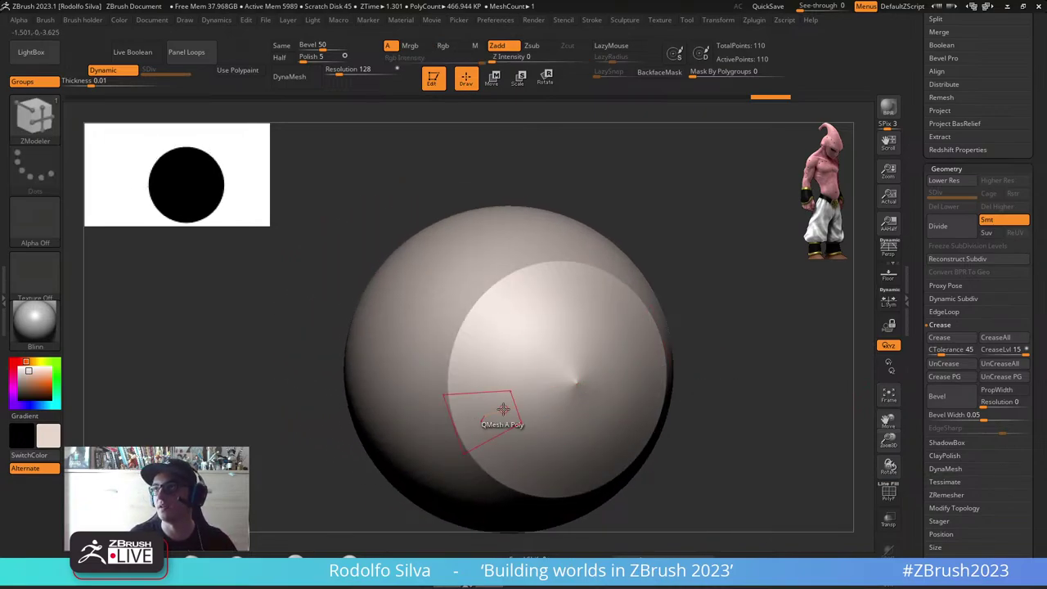
{"action": "left_click_drag", "start_coordinate": [686, 403], "coordinate": [731, 407]}
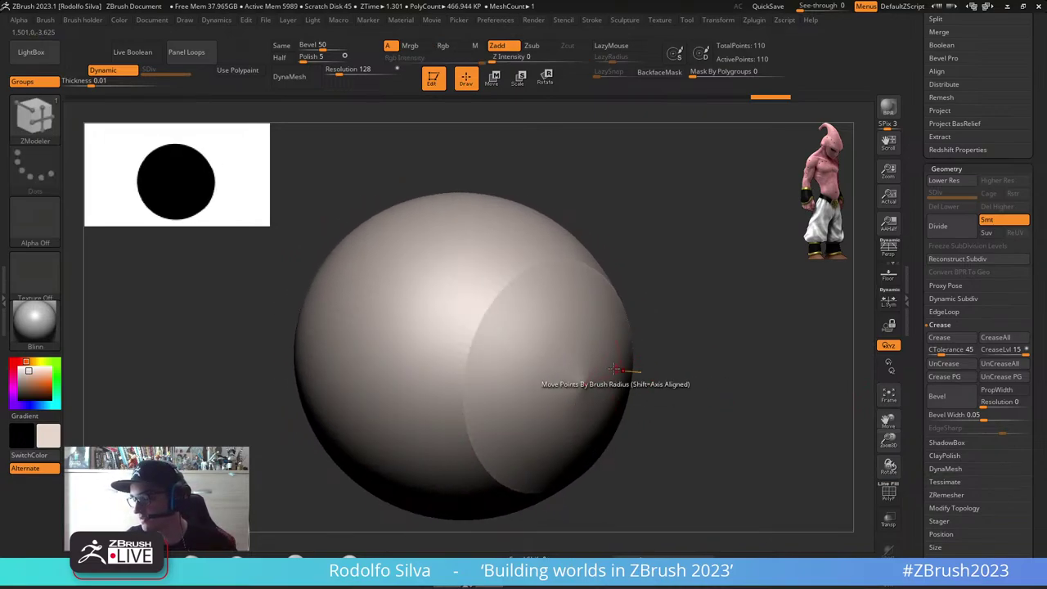
Step: Switch off Dynamic Subdivision, show the polyframe again and remove all creases from the sphere
{"action": "key", "text": "shift+d"}
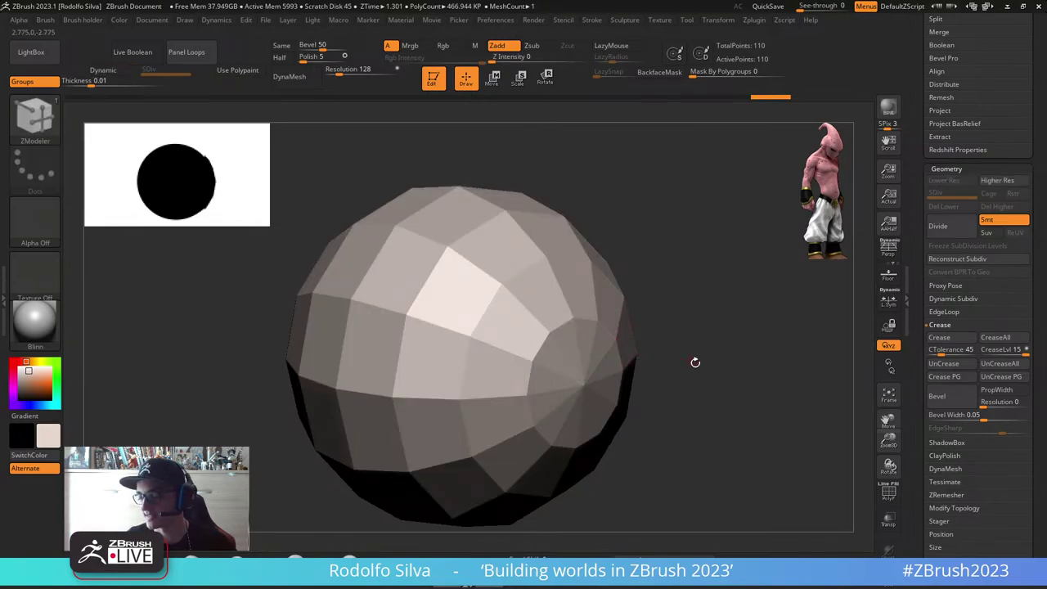
{"action": "key", "text": "shift+f"}
{"action": "left_click_drag", "start_coordinate": [695, 360], "coordinate": [624, 353]}
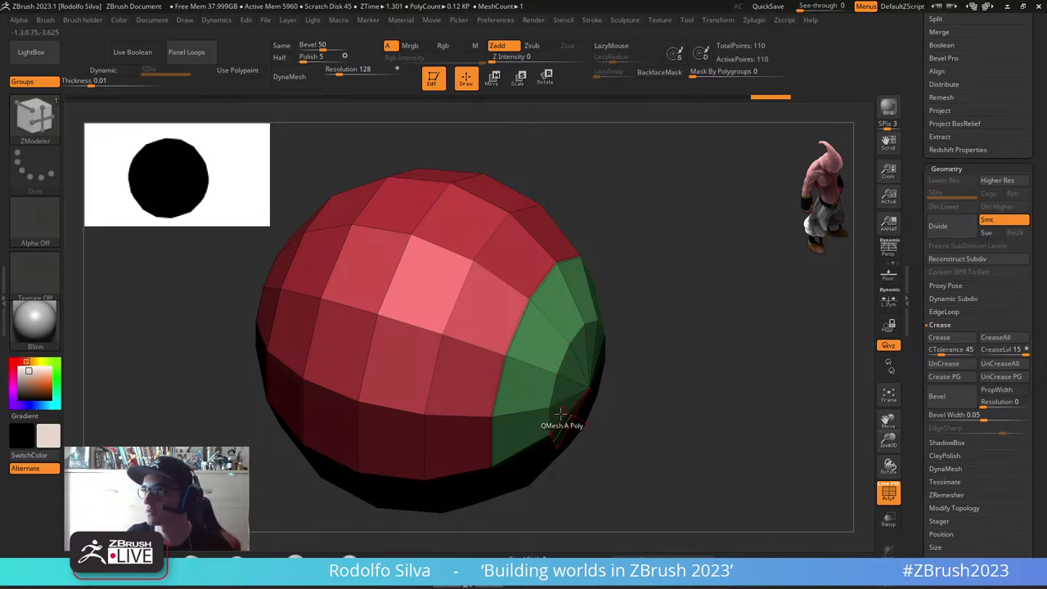
{"action": "left_click_drag", "start_coordinate": [666, 409], "coordinate": [661, 416]}
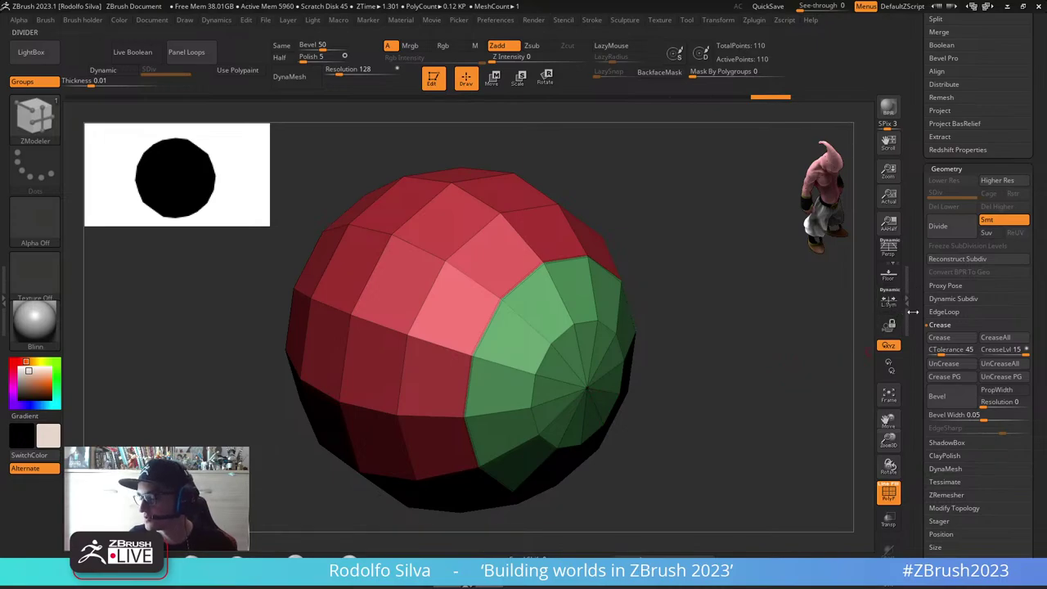
{"action": "left_click", "coordinate": [1016, 366]}
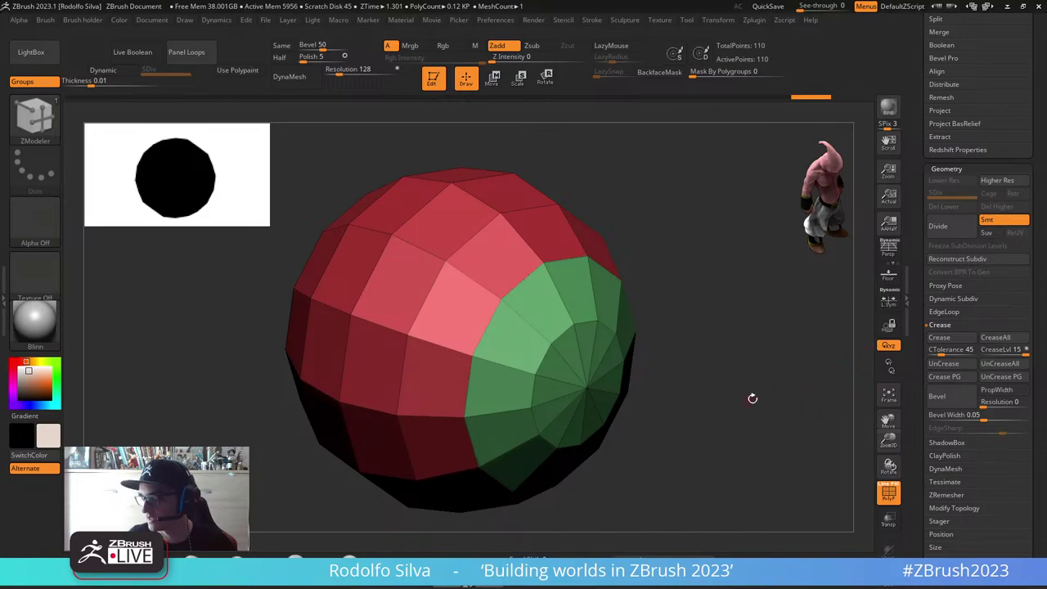
Step: Subdivide the coarse sphere up to SDiv 7 and undo all those subdivisions
{"action": "key", "text": "ctrl+d"}
{"action": "key", "text": "ctrl+d"}
{"action": "key", "text": "ctrl+d"}
{"action": "key", "text": "ctrl+d"}
{"action": "key", "text": "ctrl+d"}
{"action": "key", "text": "ctrl+d"}
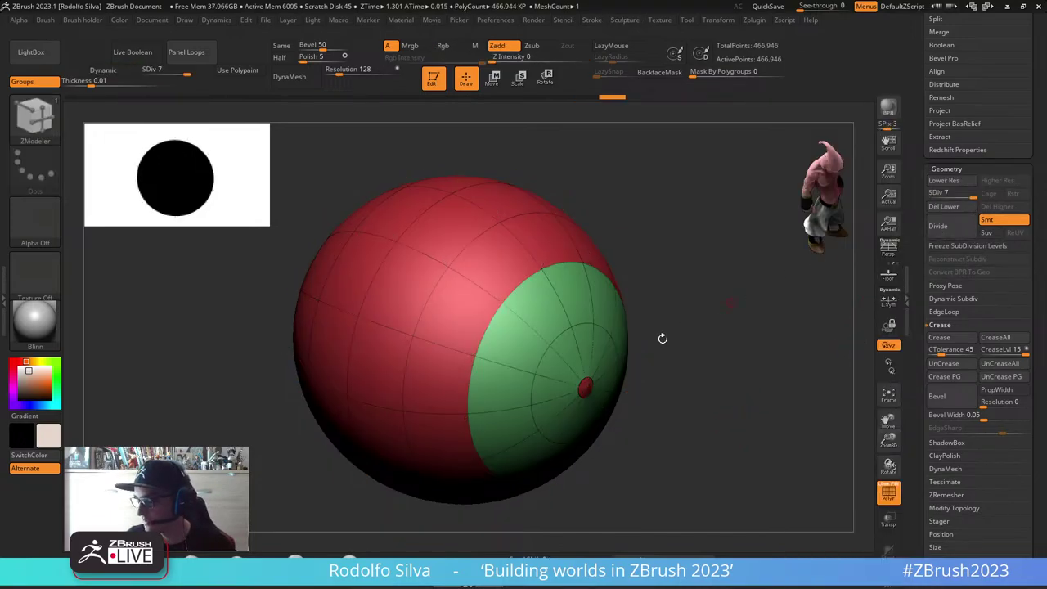
{"action": "key", "text": "ctrl+z"}
{"action": "key", "text": "ctrl+z"}
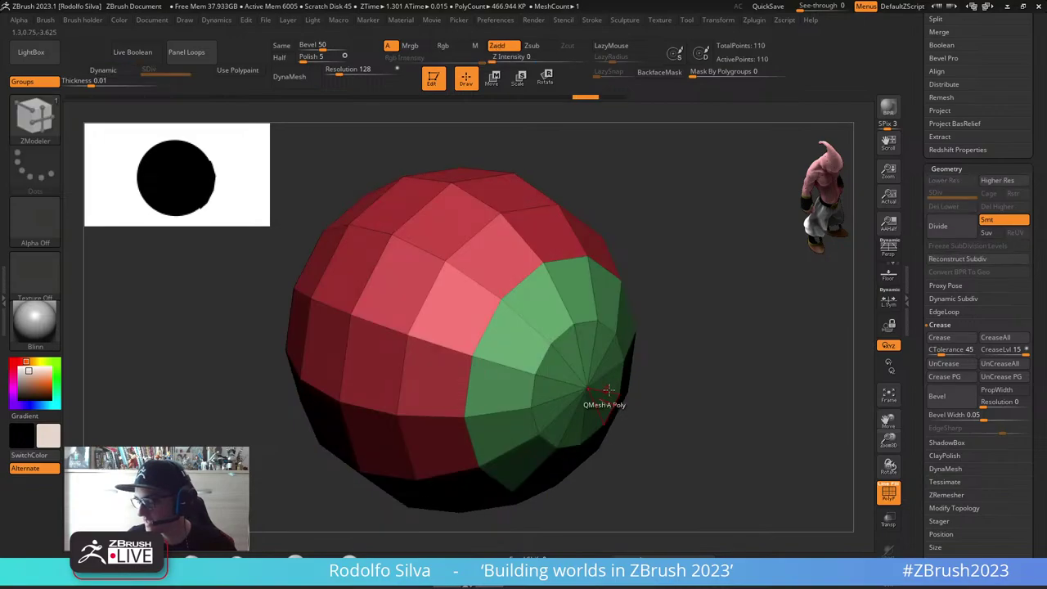
Step: Isolate the green pole cap, set the selection brush to SelectRect and bring the whole sphere back into view
{"action": "mouse_move", "coordinate": [604, 392]}
{"action": "right_mouse_down", "text": "ctrl"}
{"action": "mouse_move", "coordinate": [656, 436]}
{"action": "mouse_move", "coordinate": [561, 373]}
{"action": "mouse_move", "coordinate": [533, 369]}
{"action": "right_mouse_up", "text": "ctrl"}
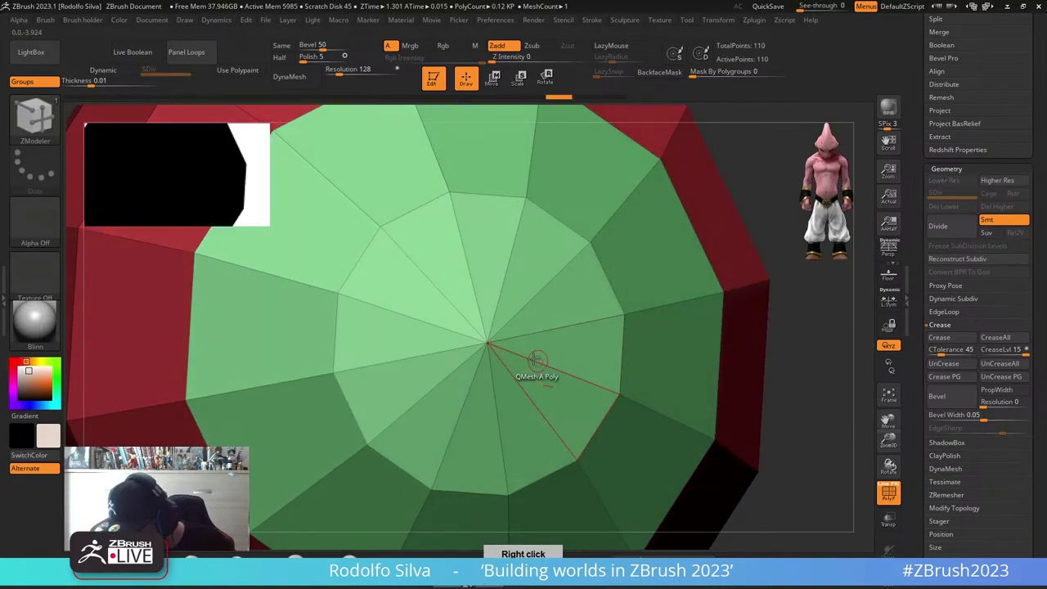
{"action": "key", "text": "ctrl+shift"}
{"action": "left_click", "coordinate": [565, 352], "text": "ctrl+shift"}
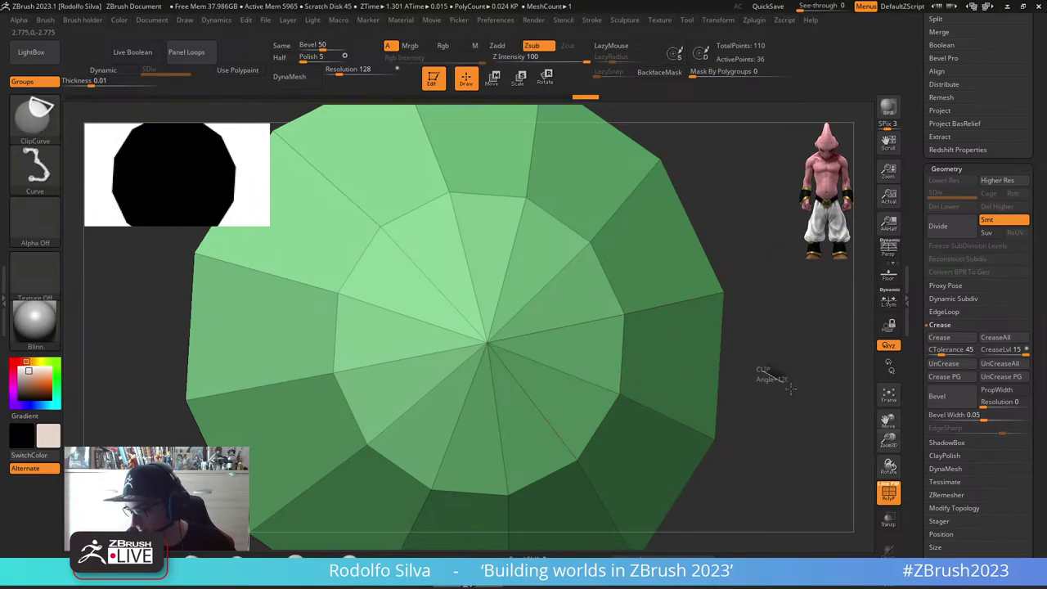
{"action": "left_click", "coordinate": [31, 126], "text": "ctrl+shift"}
{"action": "left_click", "coordinate": [325, 132], "text": "ctrl+shift"}
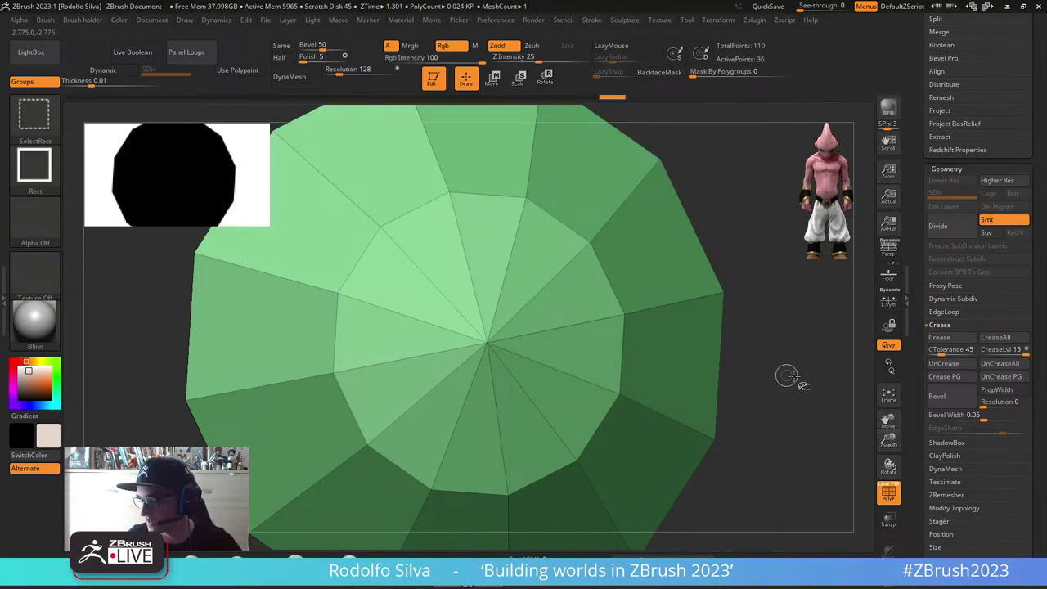
{"action": "left_click_drag", "start_coordinate": [788, 377], "coordinate": [780, 405], "text": "ctrl+shift"}
{"action": "mouse_move", "coordinate": [779, 406]}
{"action": "right_mouse_down"}
{"action": "mouse_move", "coordinate": [771, 417]}
{"action": "mouse_move", "coordinate": [792, 414]}
{"action": "mouse_move", "coordinate": [764, 387]}
{"action": "mouse_move", "coordinate": [800, 405]}
{"action": "mouse_move", "coordinate": [759, 402]}
{"action": "mouse_move", "coordinate": [752, 411]}
{"action": "mouse_move", "coordinate": [773, 406]}
{"action": "right_mouse_up"}
{"action": "left_click", "coordinate": [778, 402], "text": "ctrl+shift"}
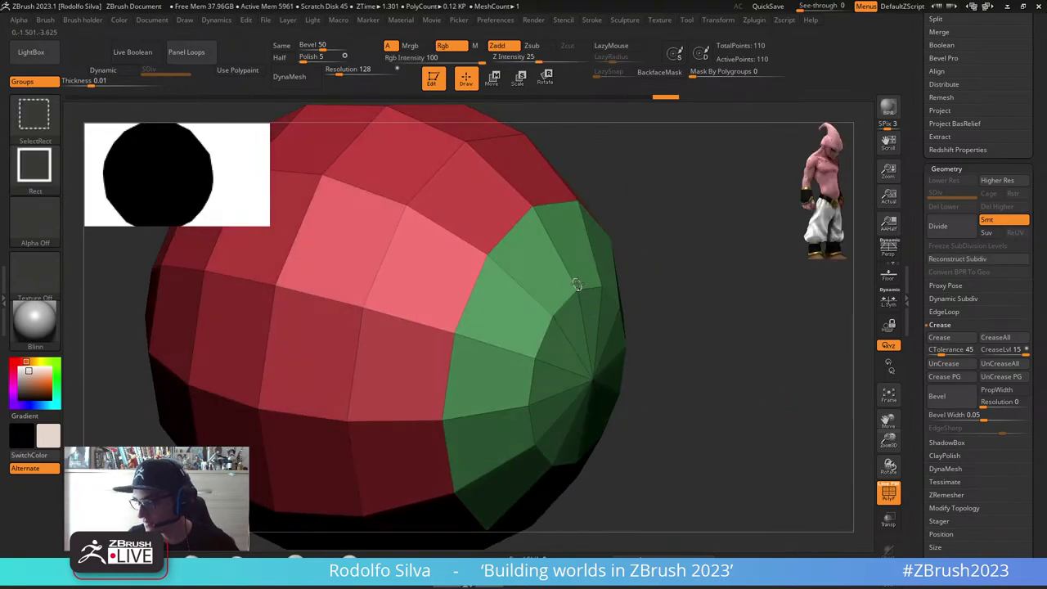
Step: Isolate the pole cap, assign its visible polygons to one new polygroup and unhide the rest of the sphere
{"action": "left_click", "coordinate": [602, 292], "text": "ctrl+shift"}
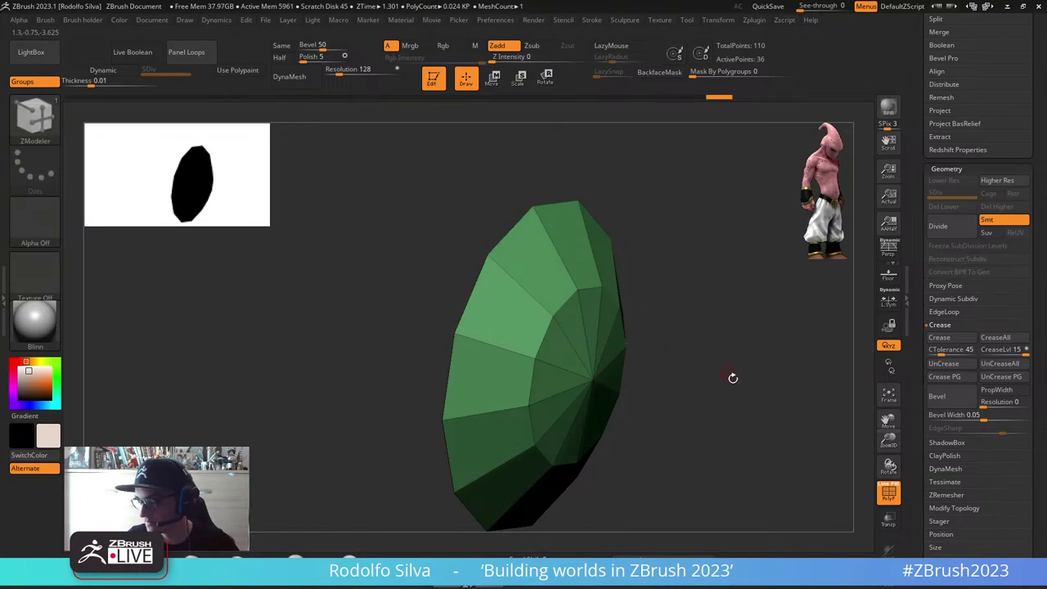
{"action": "left_click", "coordinate": [730, 387], "text": "ctrl+shift"}
{"action": "key", "text": "ctrl+shift+s"}
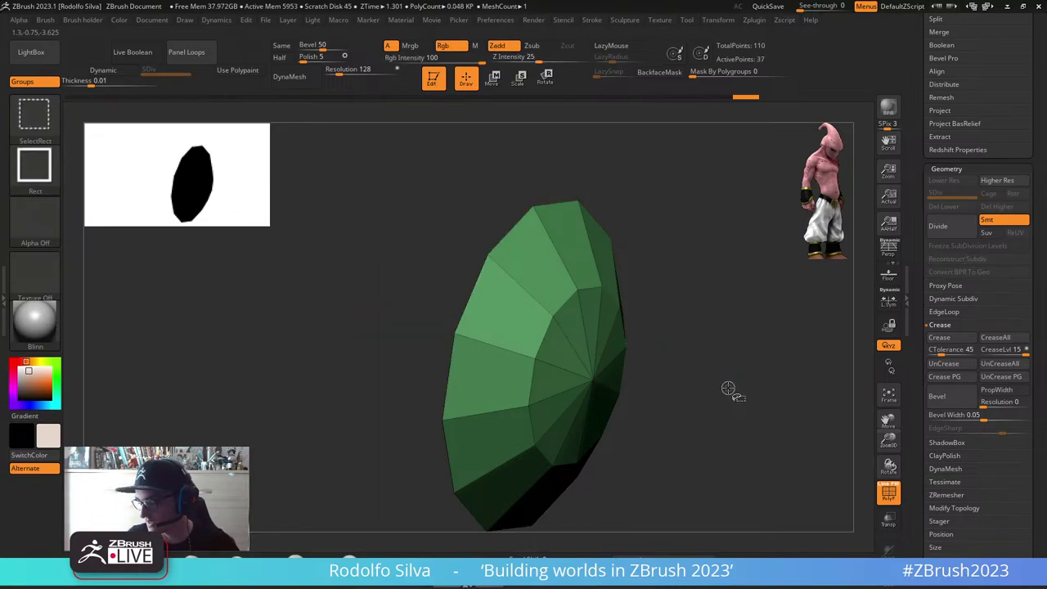
{"action": "key", "text": "ctrl+w"}
{"action": "left_click", "coordinate": [729, 393], "text": "ctrl+shift"}
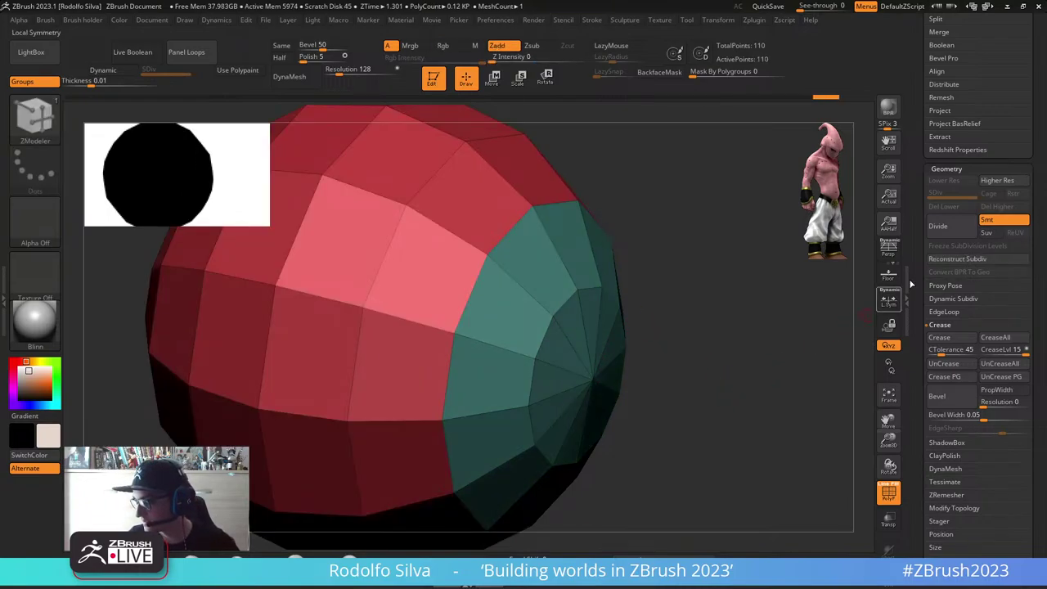
Step: Turn on Dynamic Subdivision and examine the regrouped pole cap up close
{"action": "key", "text": "ctrl+space"}
{"action": "left_click", "coordinate": [706, 328]}
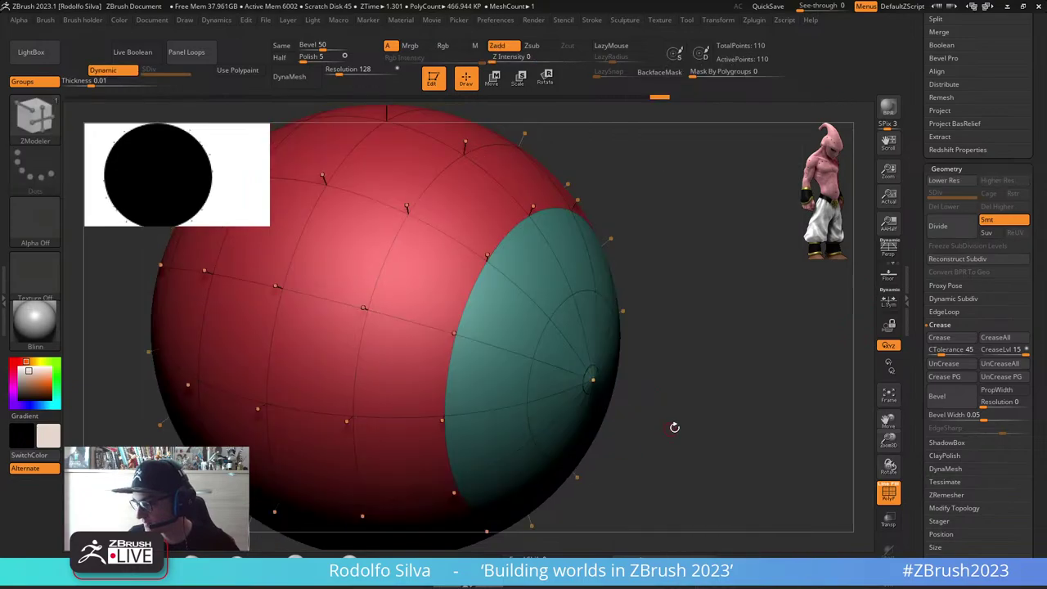
{"action": "left_click_drag", "start_coordinate": [675, 427], "coordinate": [628, 399]}
{"action": "right_click_drag", "start_coordinate": [598, 377], "coordinate": [625, 435], "text": "ctrl"}
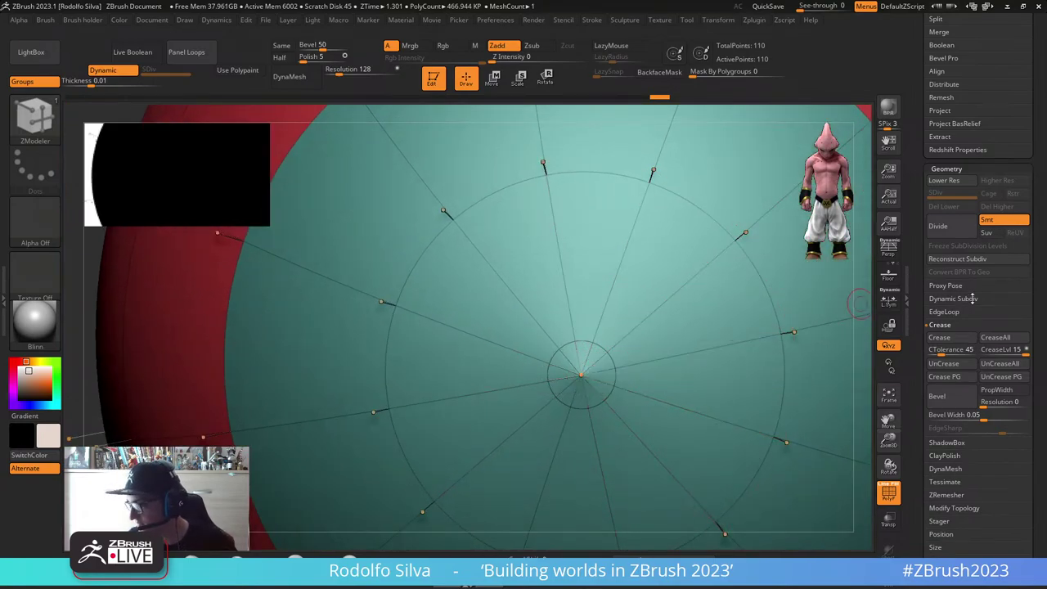
{"action": "right_click_drag", "start_coordinate": [820, 360], "coordinate": [696, 419], "text": "ctrl"}
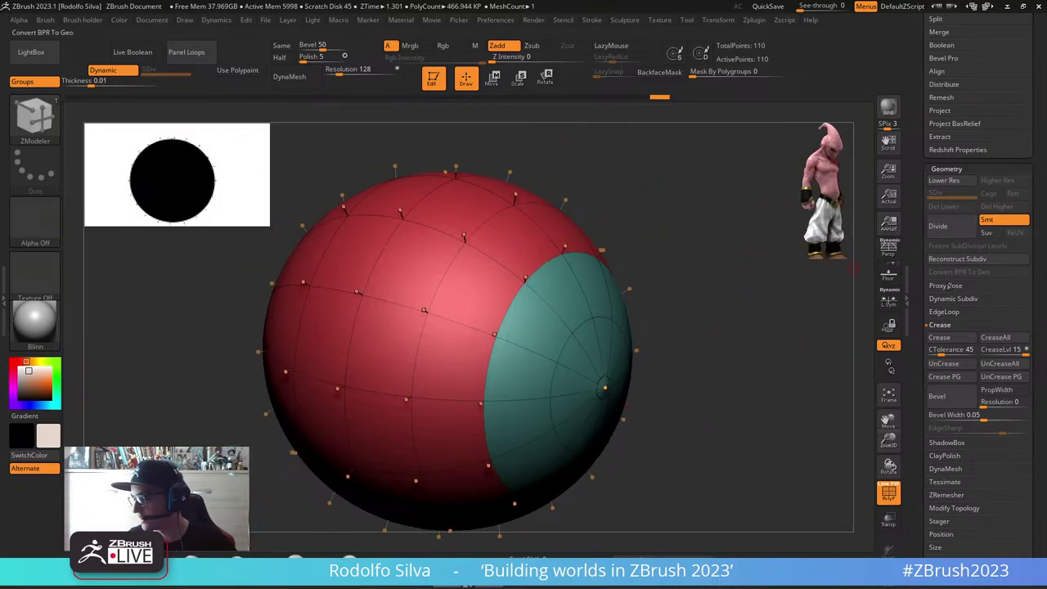
Step: Try real geometry subdivision on the sphere while Dynamic Subdivision is active, and undo it
{"action": "key", "text": "ctrl+d"}
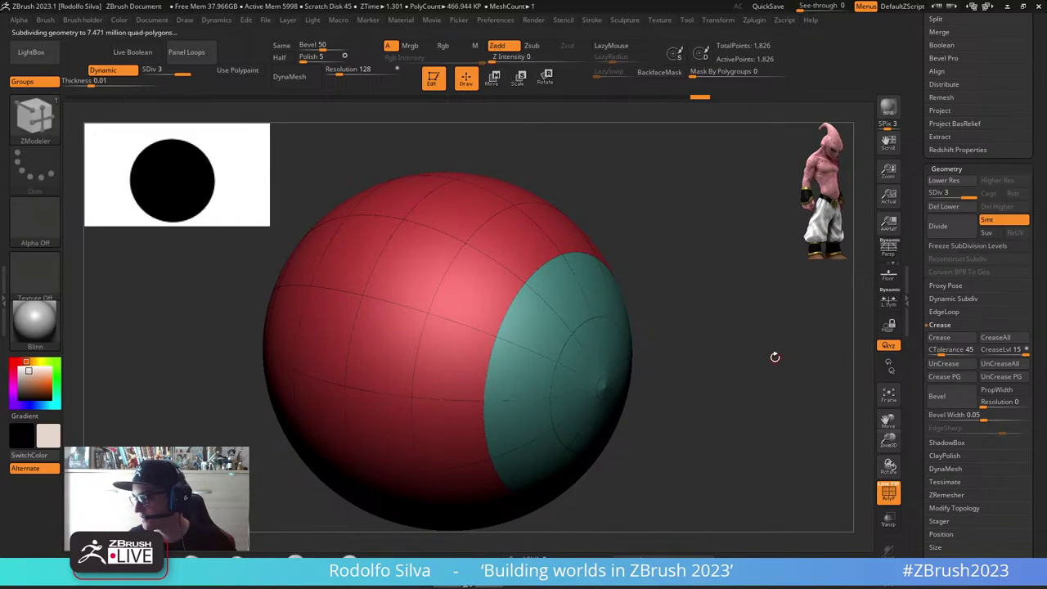
{"action": "key", "text": "ctrl+z"}
{"action": "key", "text": "ctrl+z"}
Step: Apply Dynamic Subdivision to the sphere as real subdivision levels and divide the mesh up to SDiv 10
{"action": "key", "text": "space"}
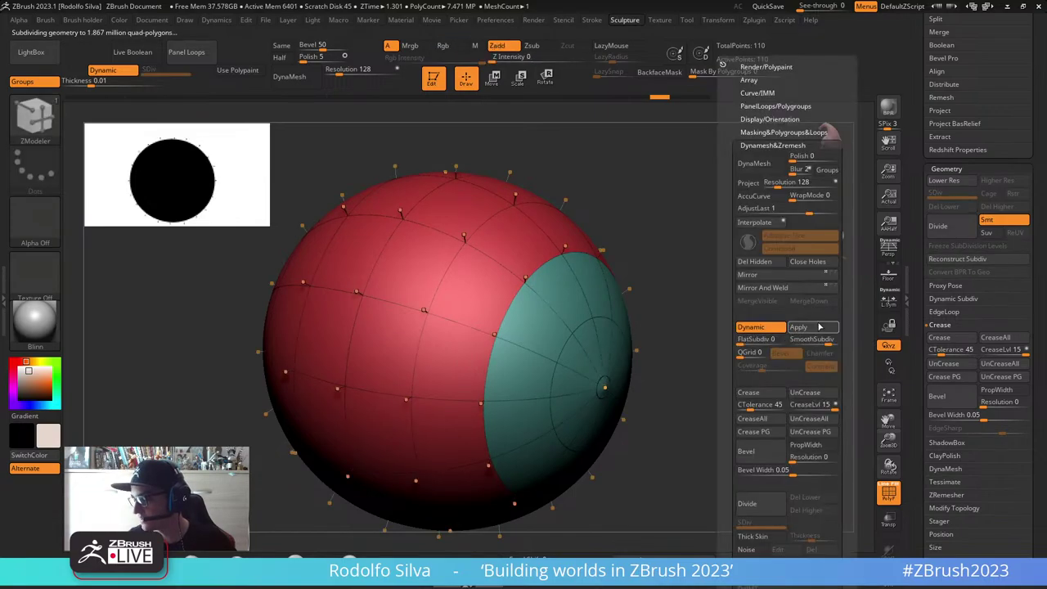
{"action": "left_click", "coordinate": [820, 327]}
{"action": "key", "text": "ctrl"}
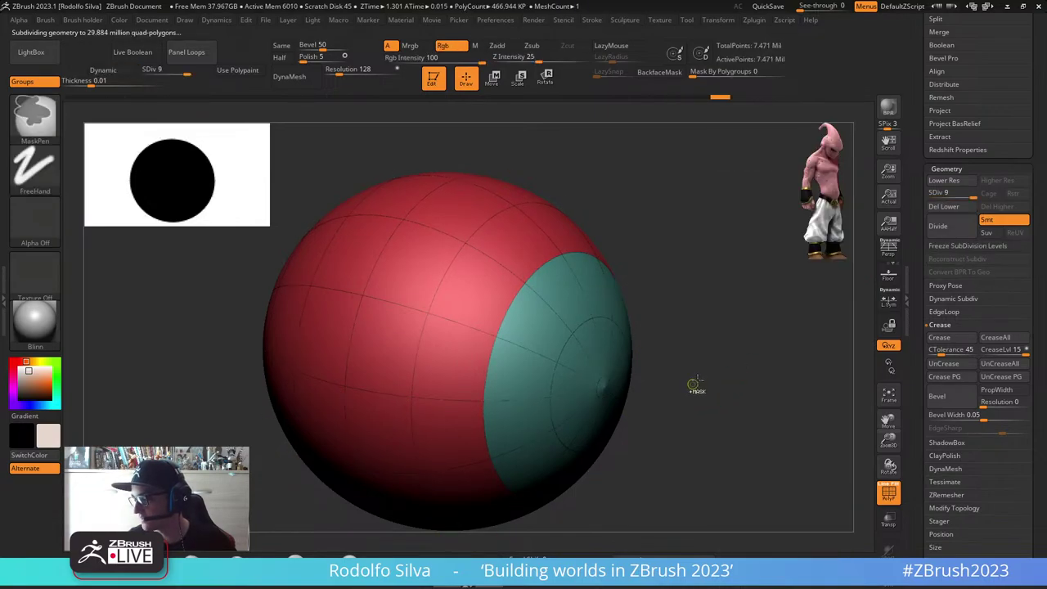
{"action": "key", "text": "shift"}
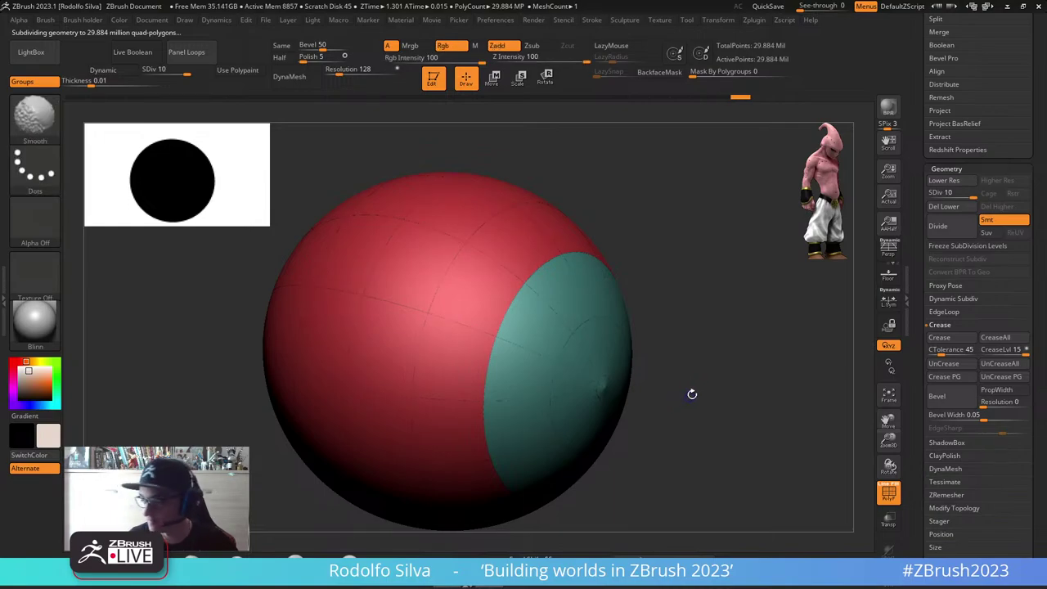
Step: Lower the sphere to SDiv 8 and check its surface without the polyframe before showing it again
{"action": "key", "text": "shift+d"}
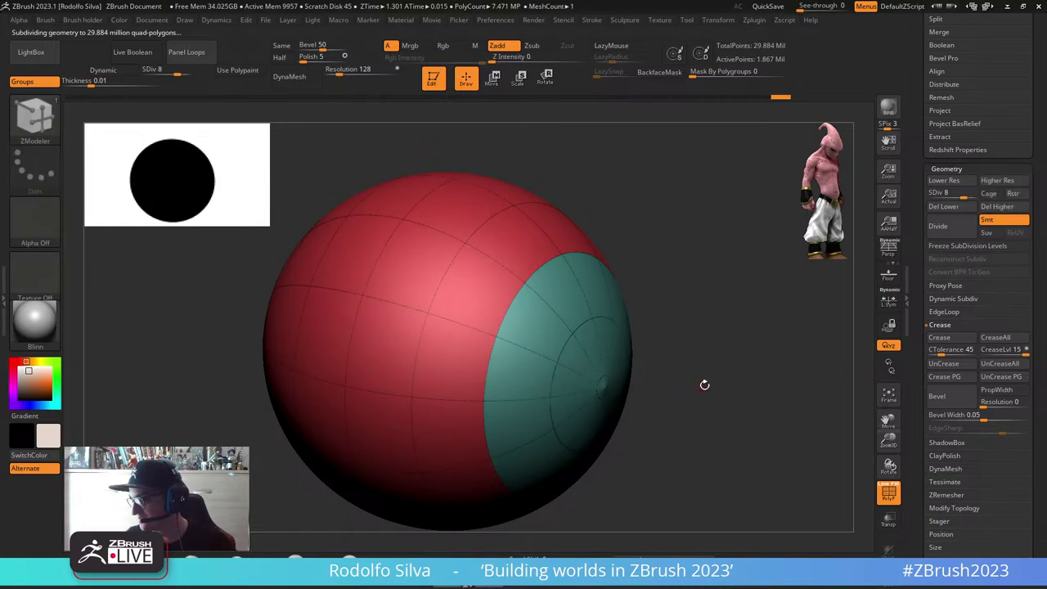
{"action": "key", "text": "shift+f"}
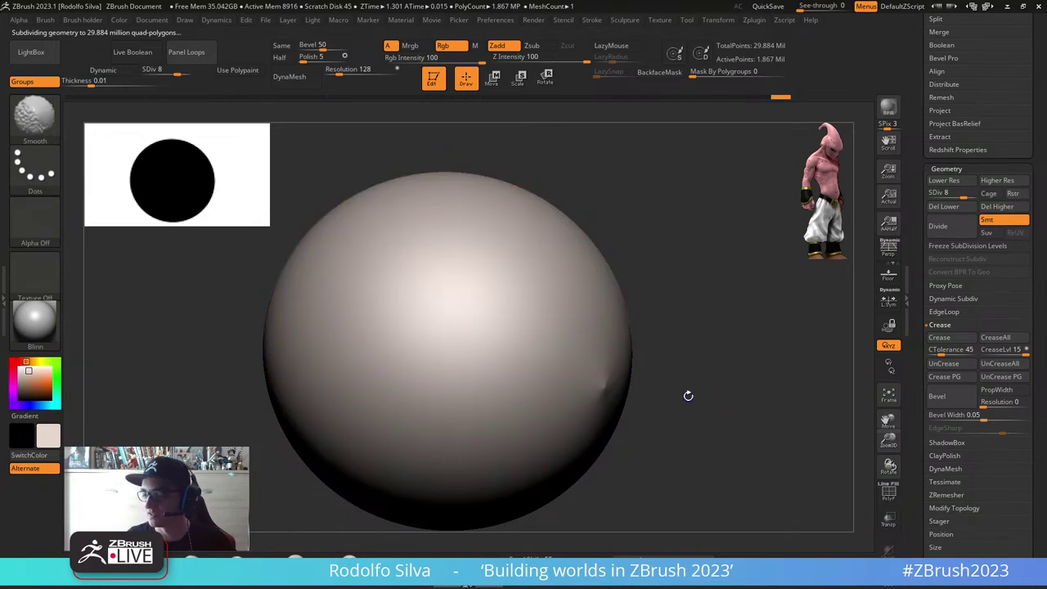
{"action": "key", "text": "shift+f"}
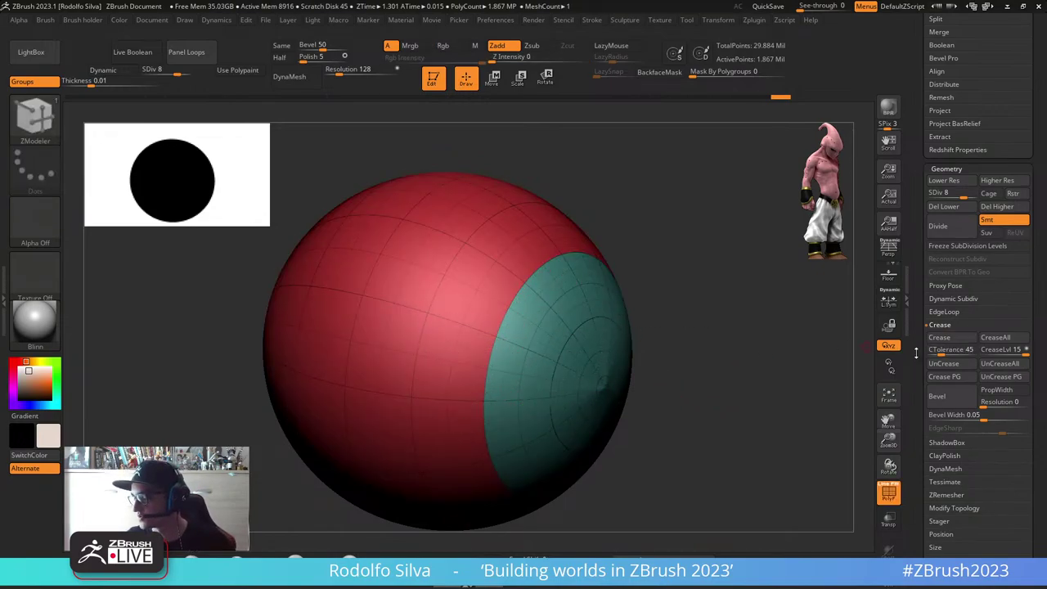
Step: Delete the sphere's lower subdivision levels and compare its surface with and without the polyframe
{"action": "scroll", "coordinate": [920, 328], "scroll_direction": "down", "scroll_amount": 3}
{"action": "left_click_drag", "start_coordinate": [921, 313], "coordinate": [920, 306]}
{"action": "left_click", "coordinate": [960, 135]}
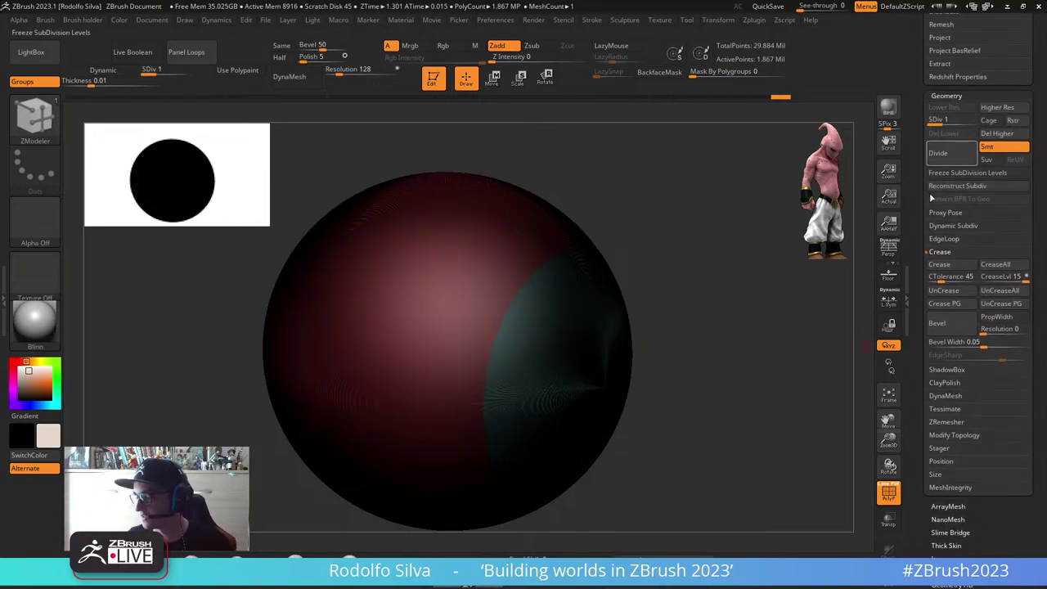
{"action": "key", "text": "shift+f"}
{"action": "left_click_drag", "start_coordinate": [771, 375], "coordinate": [731, 366]}
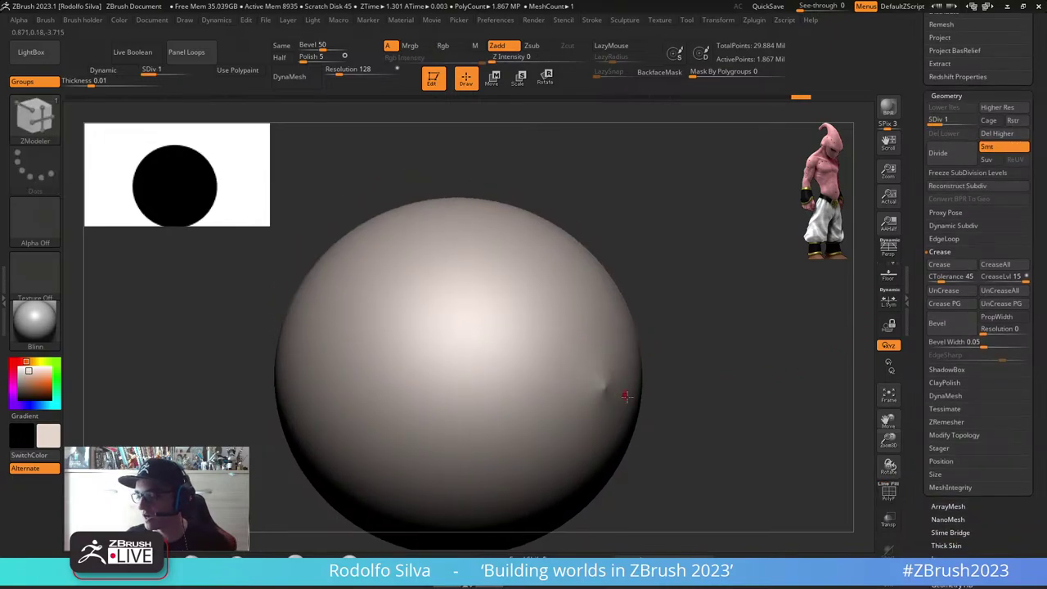
{"action": "key", "text": "shift+f"}
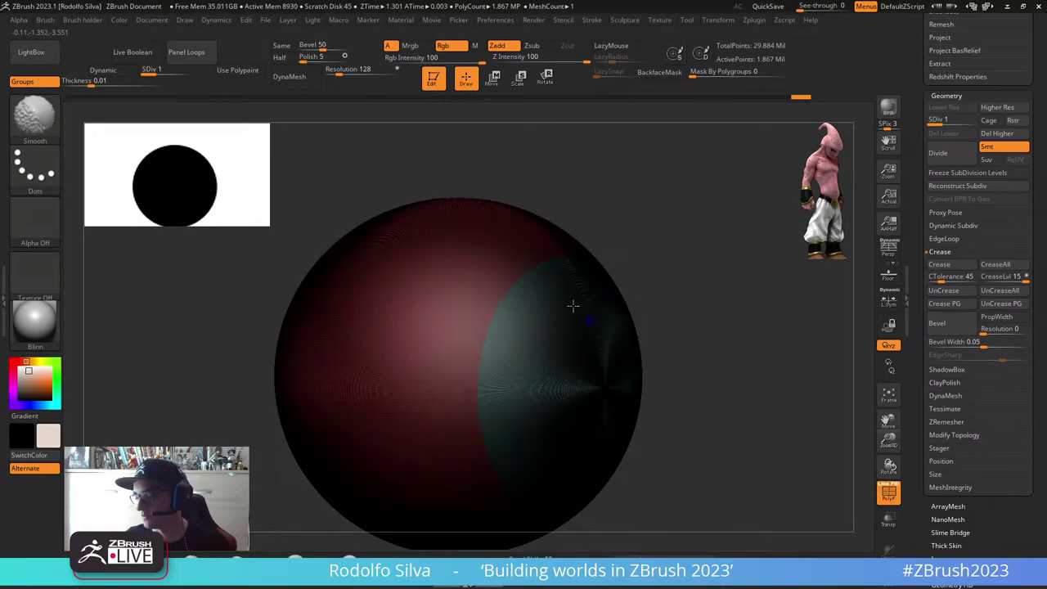
{"action": "key", "text": "shift+f"}
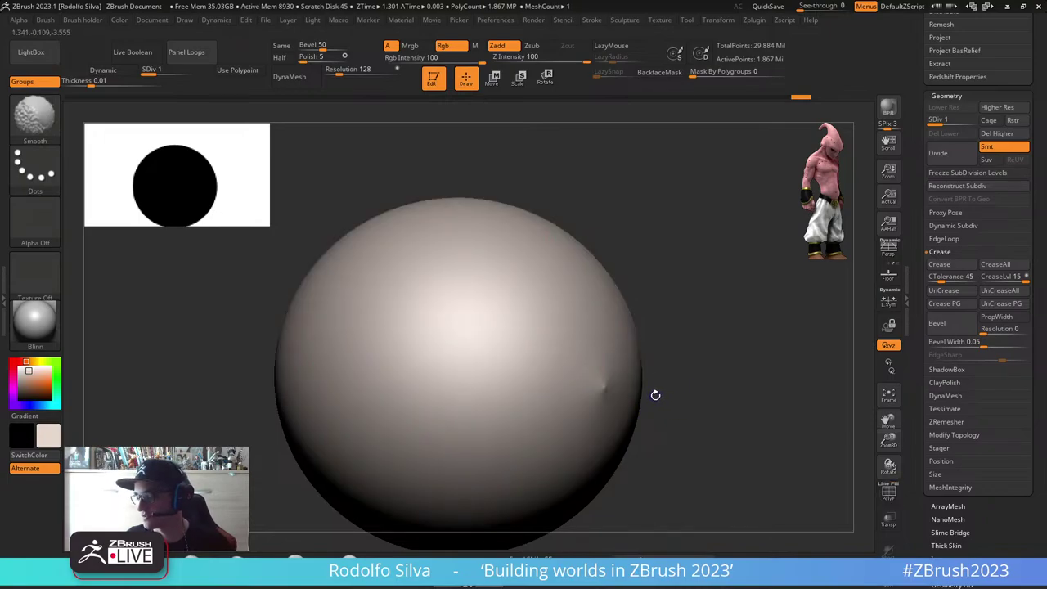
Step: Undo the level deletion and the applied real subdivisions, going back to the dynamically subdivided sphere
{"action": "key", "text": "d"}
{"action": "key", "text": "d"}
{"action": "key", "text": "d"}
{"action": "key", "text": "d"}
{"action": "key", "text": "d"}
{"action": "key", "text": "d"}
{"action": "key", "text": "d"}
{"action": "key", "text": "d"}
{"action": "key", "text": "ctrl+z"}
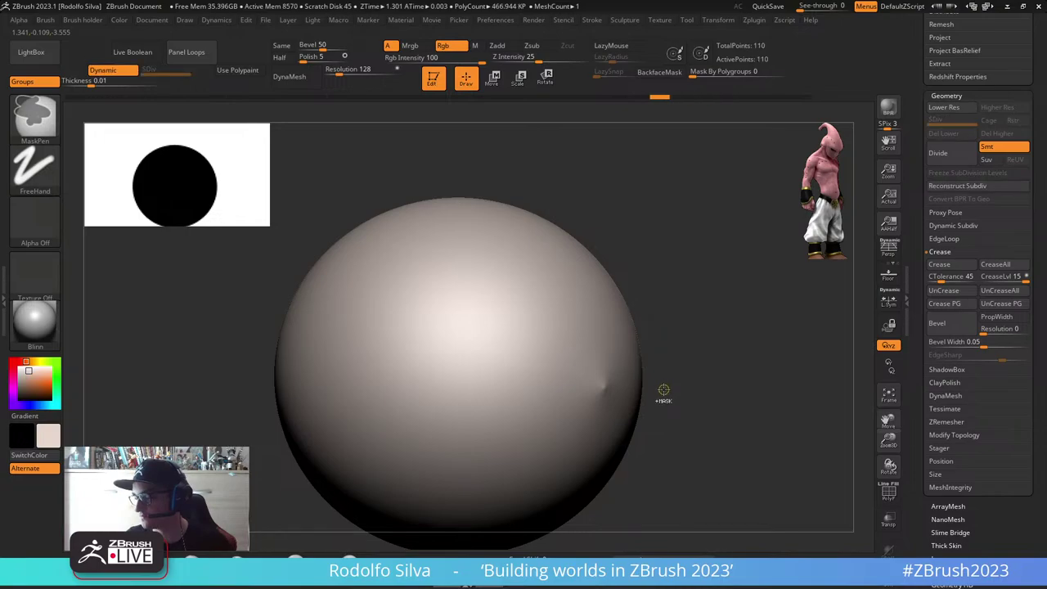
Step: Turn off Dynamic Subdivision and show the polyframe on the low-poly sphere, viewing the cap from the side
{"action": "key", "text": "shift+d"}
{"action": "key", "text": "shift+d"}
{"action": "key", "text": "shift+d"}
{"action": "key", "text": "shift+d"}
{"action": "key", "text": "shift+d"}
{"action": "key", "text": "shift+d"}
{"action": "key", "text": "shift+f"}
{"action": "left_click_drag", "start_coordinate": [675, 383], "coordinate": [721, 394]}
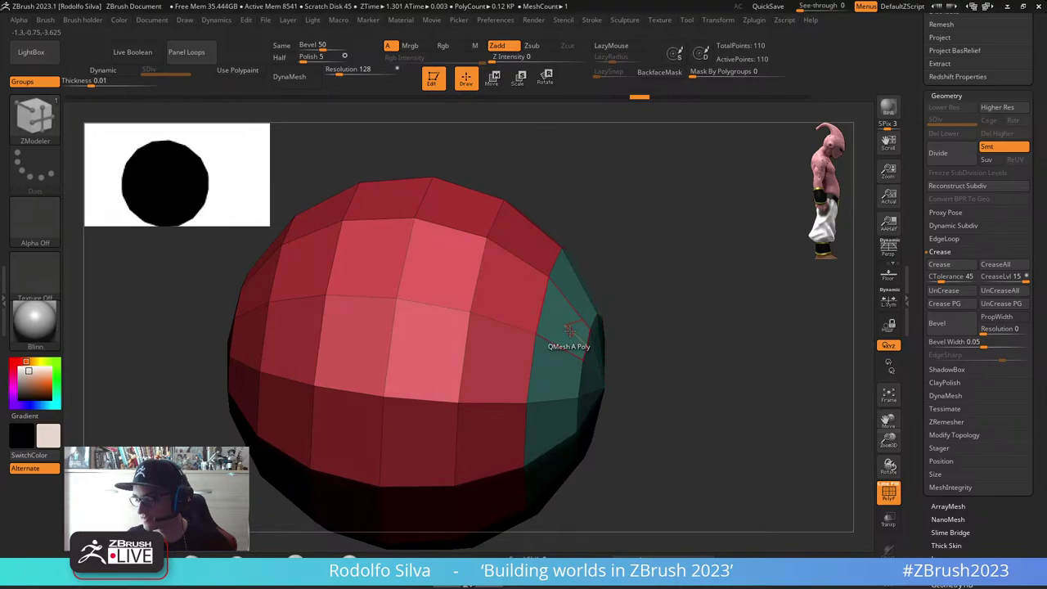
Step: Pull the cap outward from the sphere with ZModeler QMesh targeting Polygroup Island
{"action": "key", "text": "space"}
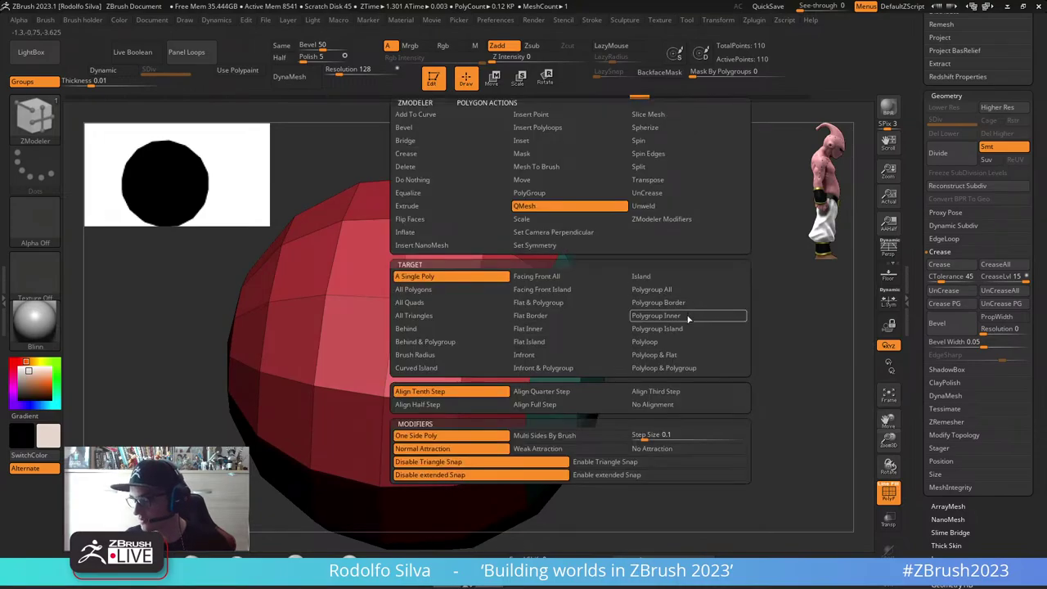
{"action": "left_click", "coordinate": [671, 329]}
{"action": "left_click_drag", "start_coordinate": [572, 328], "coordinate": [702, 381]}
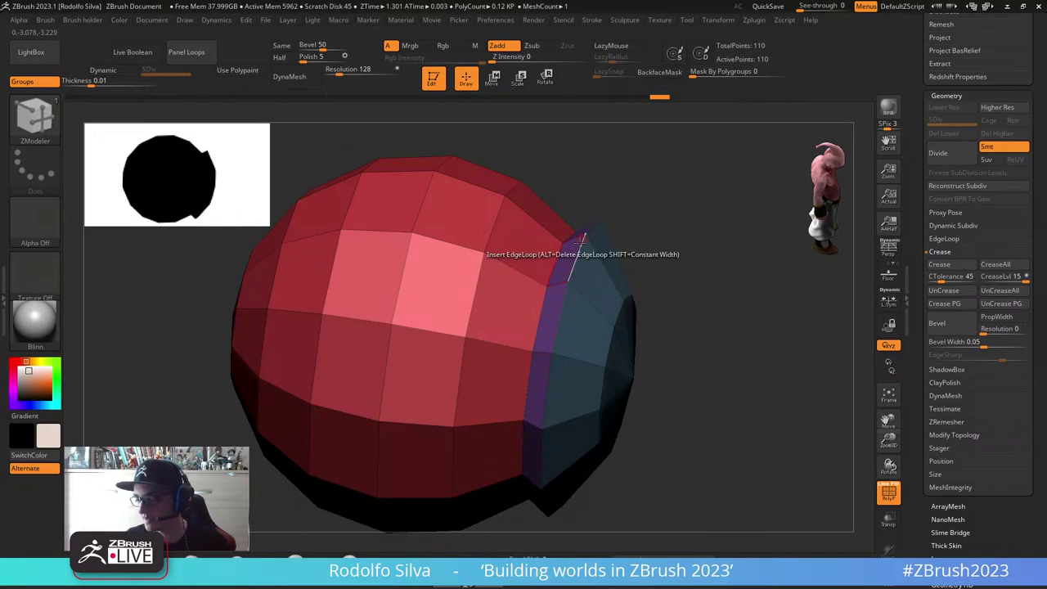
Step: Assign the ring of side faces around the raised cap to the sphere body's red polygroup
{"action": "left_click", "coordinate": [539, 254]}
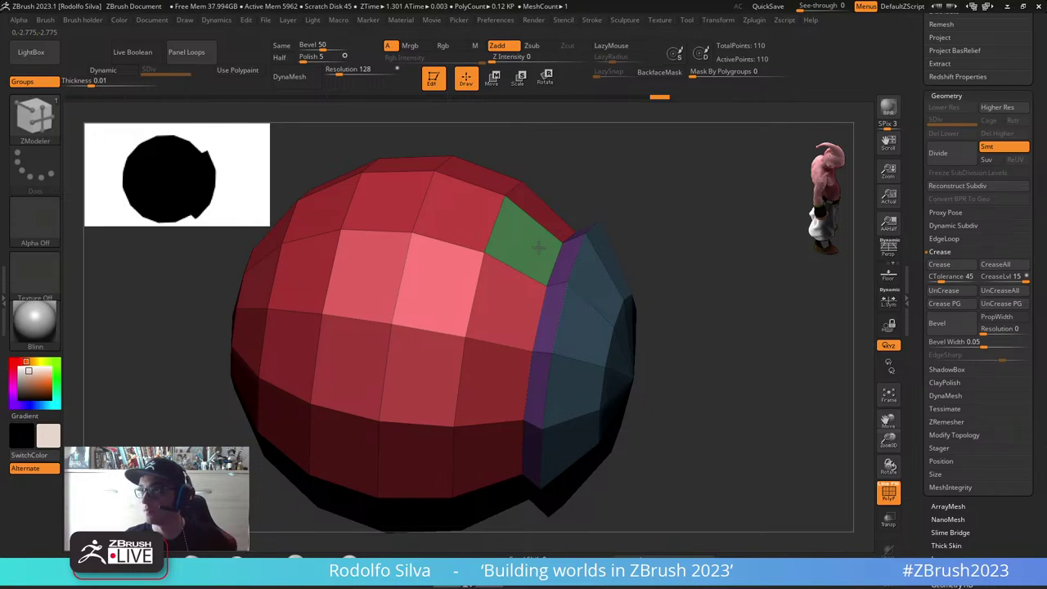
{"action": "key", "text": "ctrl+z"}
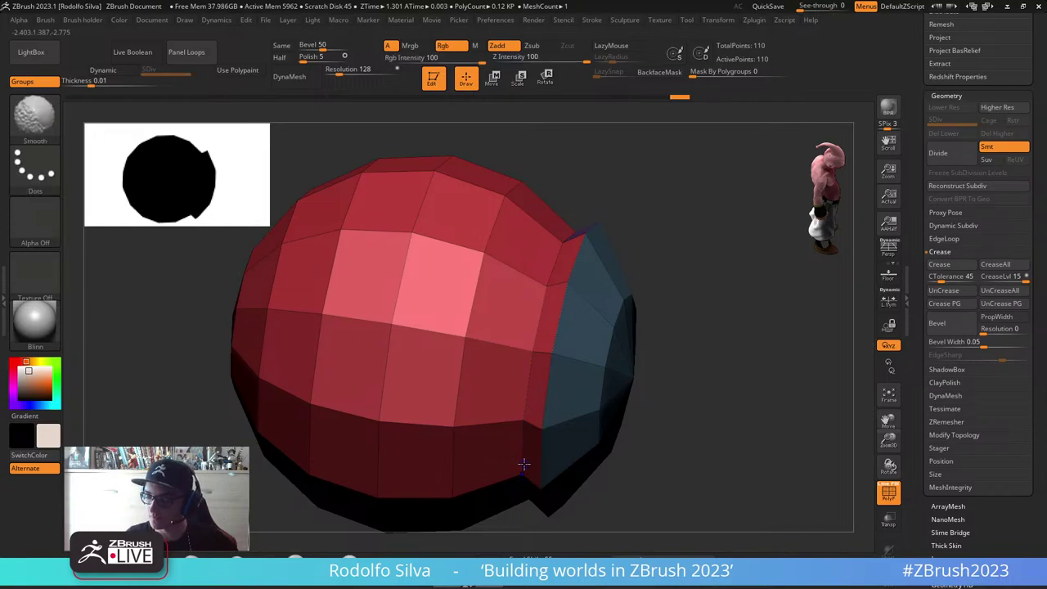
{"action": "left_click_drag", "start_coordinate": [718, 367], "coordinate": [701, 419]}
{"action": "left_click", "coordinate": [579, 209], "text": "alt"}
{"action": "left_click", "coordinate": [578, 209]}
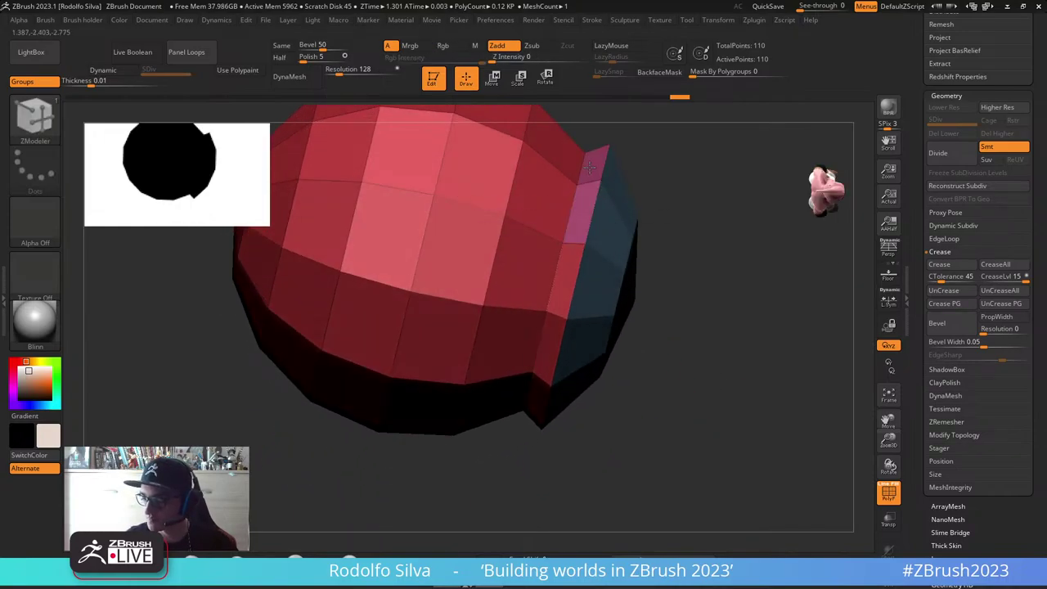
{"action": "left_click", "coordinate": [589, 168]}
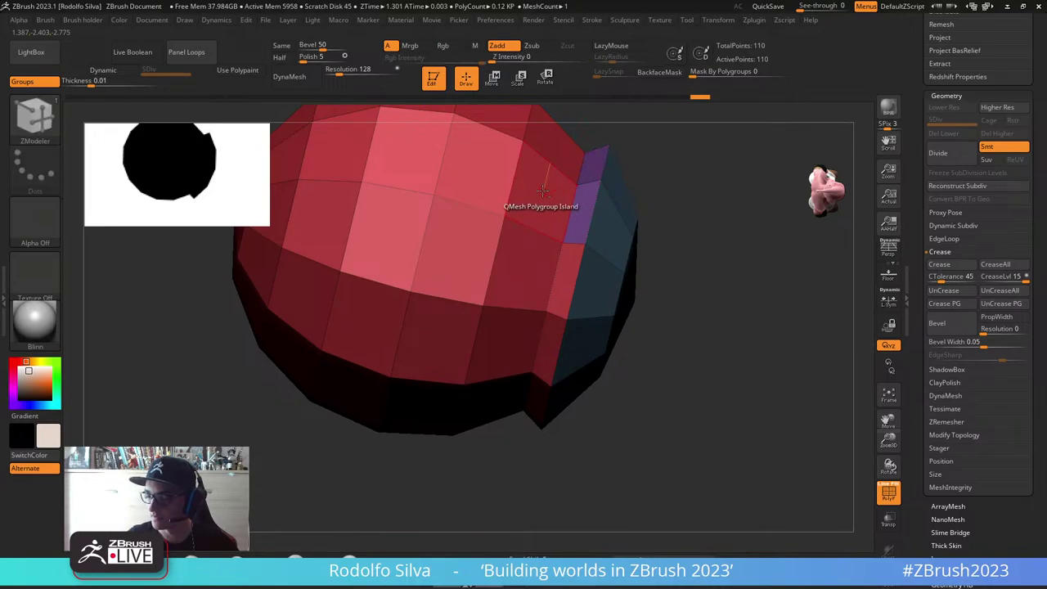
{"action": "left_click", "coordinate": [574, 201]}
{"action": "left_click_drag", "start_coordinate": [688, 166], "coordinate": [654, 360]}
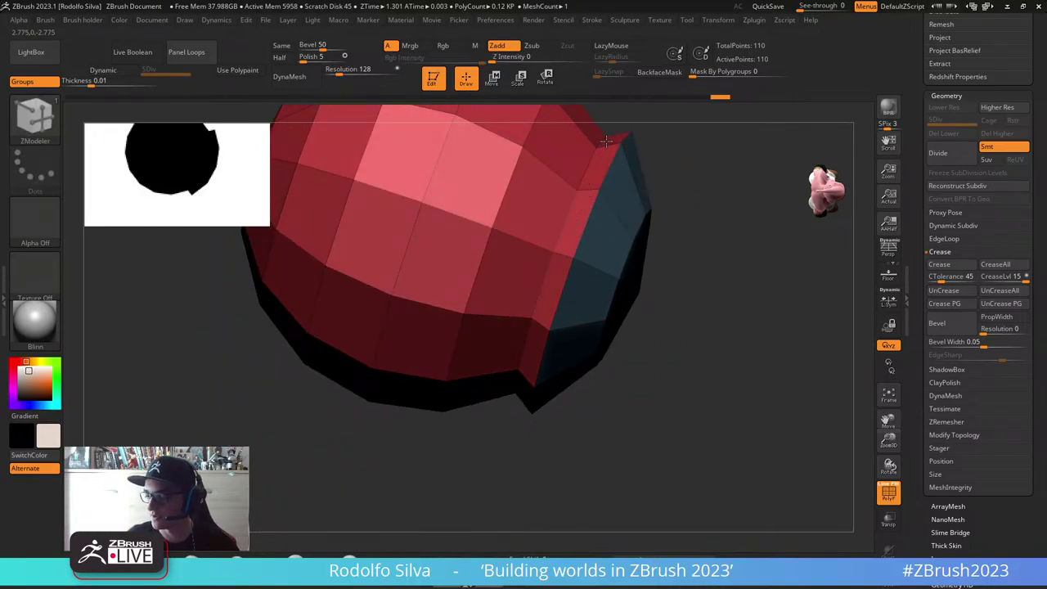
{"action": "left_click_drag", "start_coordinate": [659, 246], "coordinate": [703, 304]}
{"action": "left_click", "coordinate": [576, 256]}
{"action": "left_click_drag", "start_coordinate": [703, 262], "coordinate": [647, 270]}
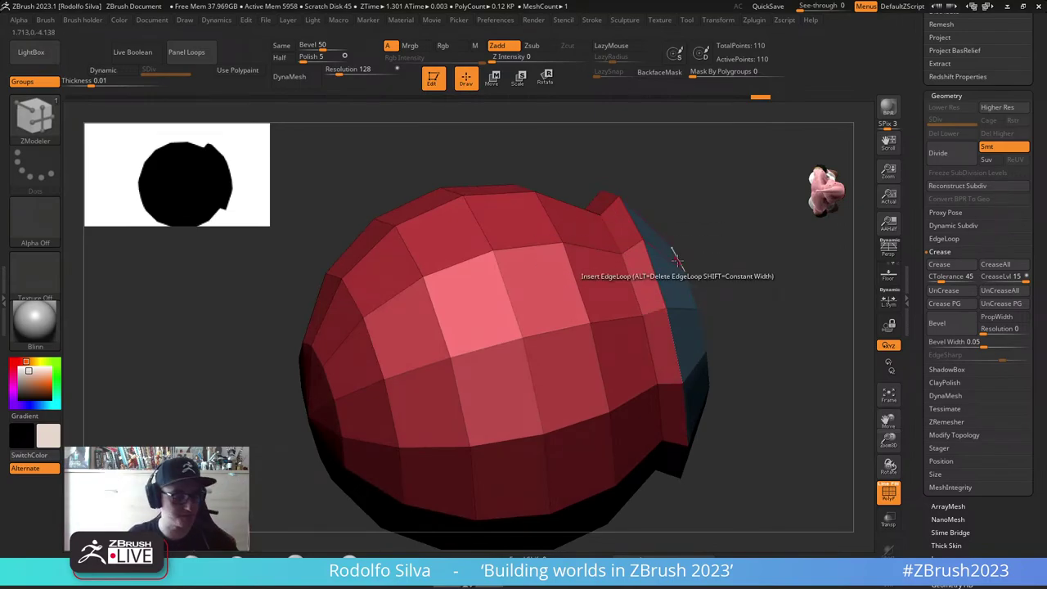
Step: Turn on Dynamic Subdivision and crease the raised cap's sharp outer edge
{"action": "key", "text": "d"}
{"action": "left_click_drag", "start_coordinate": [765, 322], "coordinate": [745, 349]}
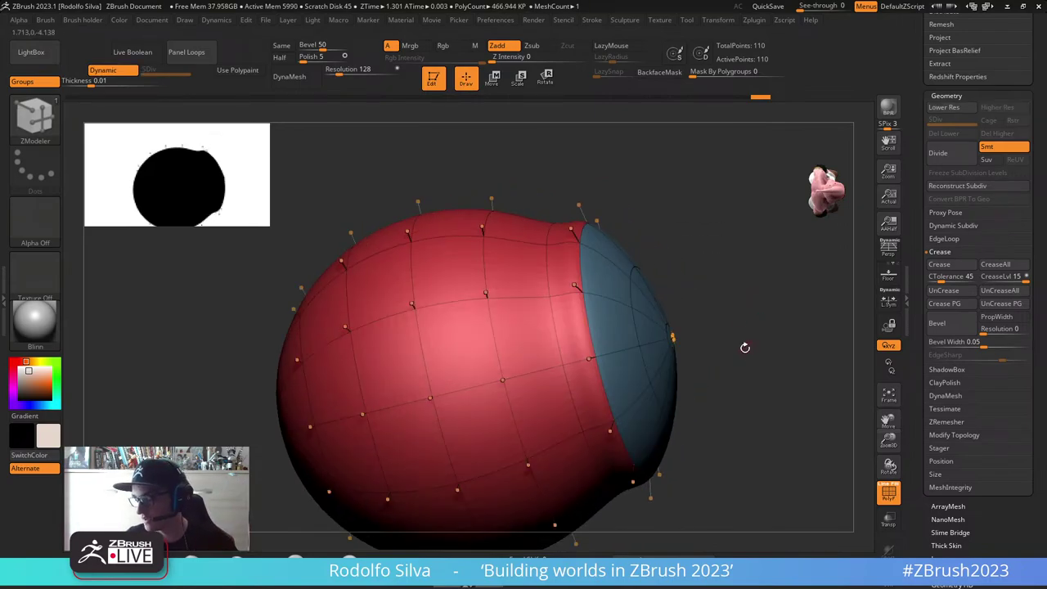
{"action": "key", "text": "shift+s"}
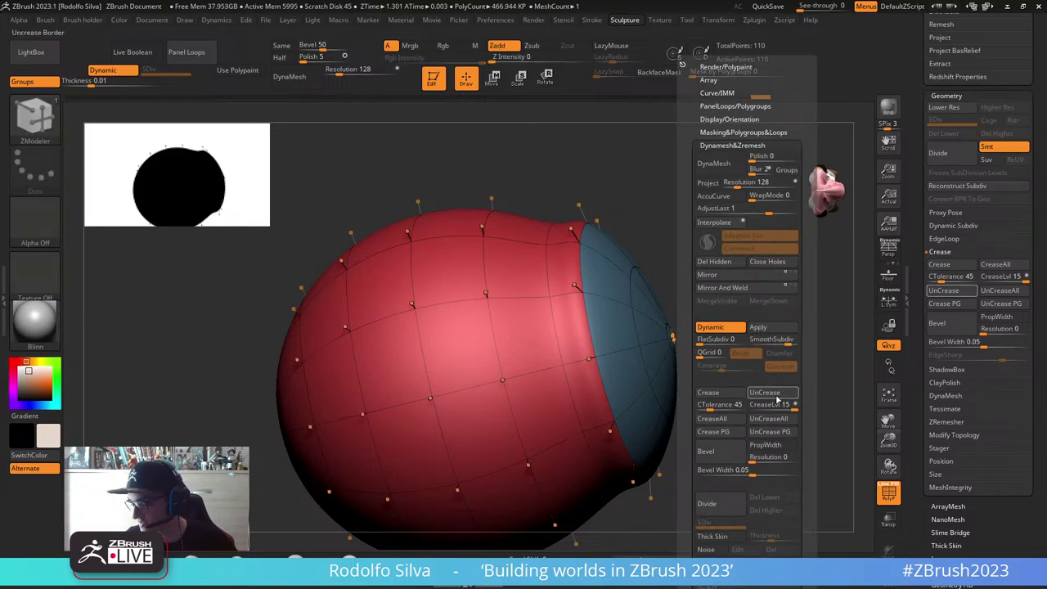
{"action": "left_click", "coordinate": [743, 393]}
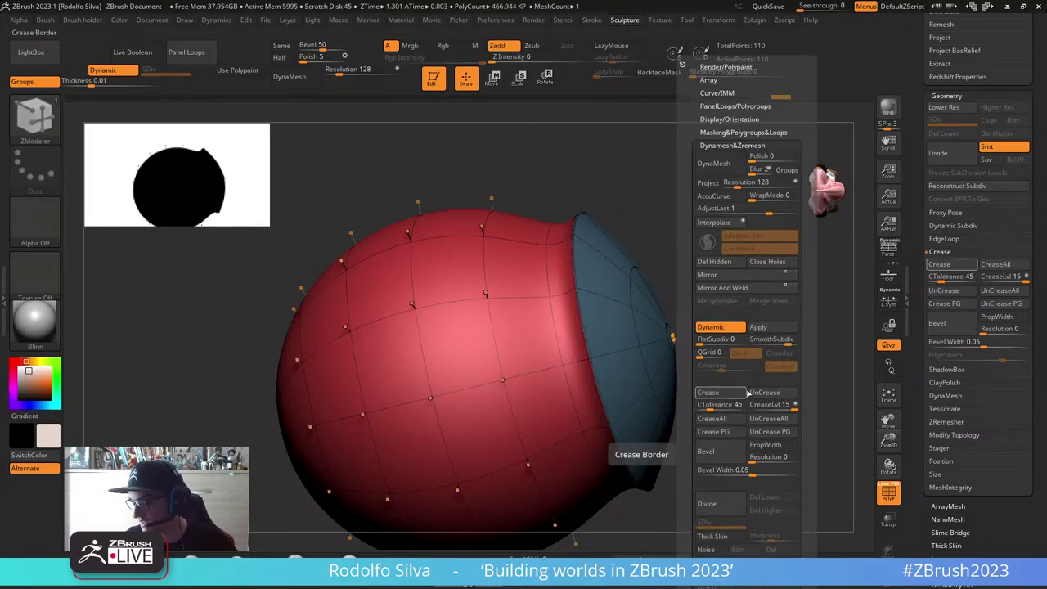
Step: Apply Dynamic Subdivision as real levels, divide the mesh to SDiv 8, and view the creased edge without the polyframe
{"action": "left_click", "coordinate": [758, 328]}
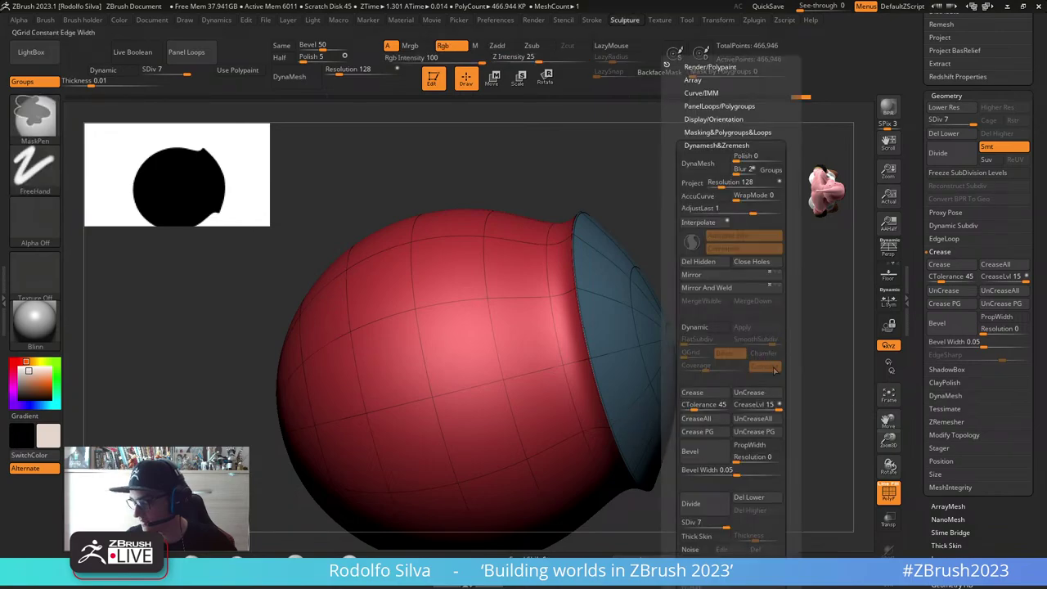
{"action": "key", "text": "shift"}
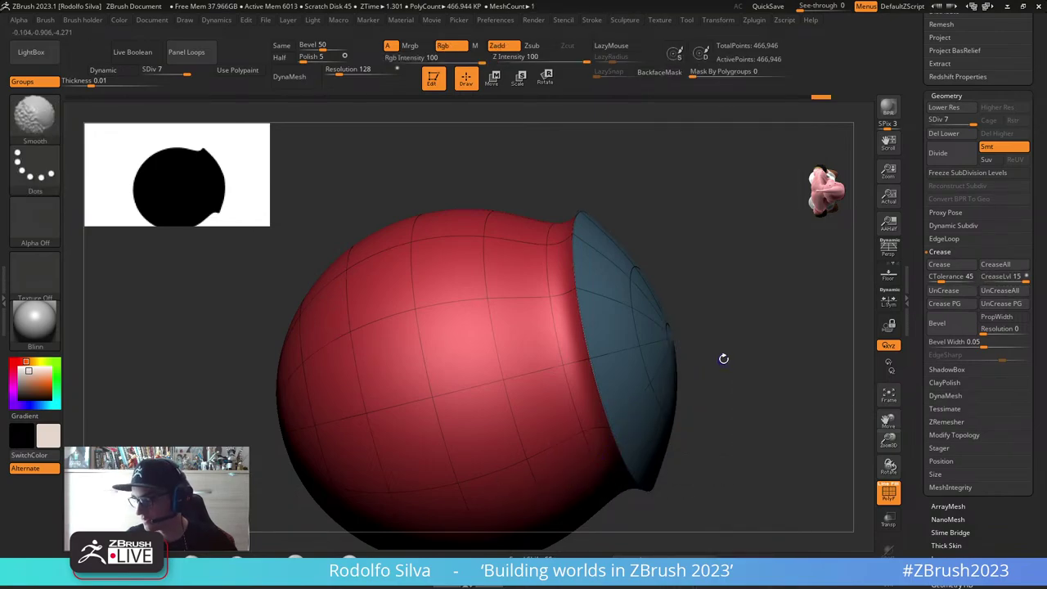
{"action": "key", "text": "shift+f"}
{"action": "key", "text": "ctrl+d"}
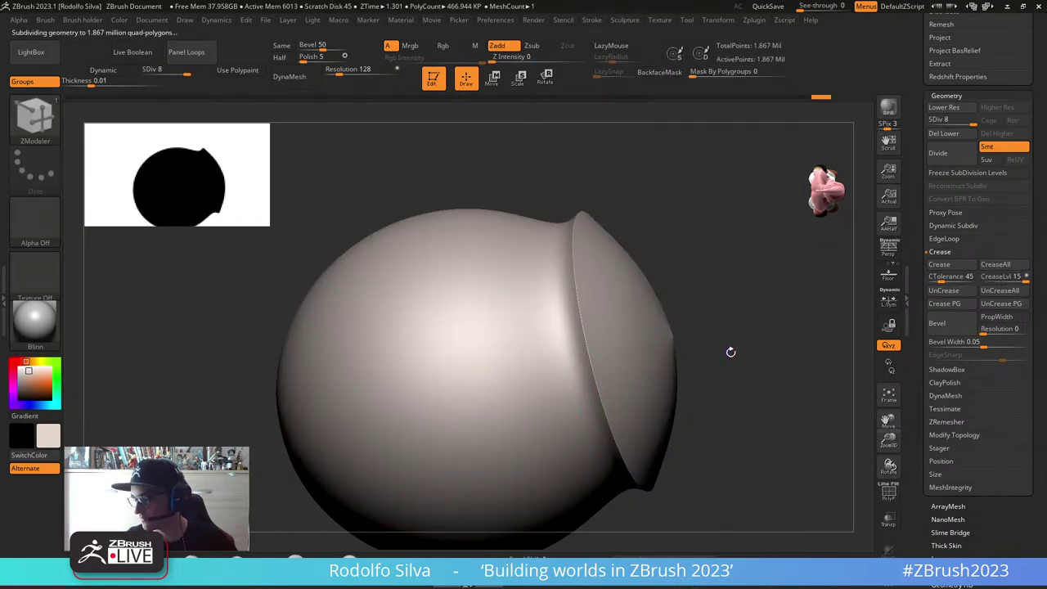
{"action": "left_click_drag", "start_coordinate": [731, 352], "coordinate": [741, 462]}
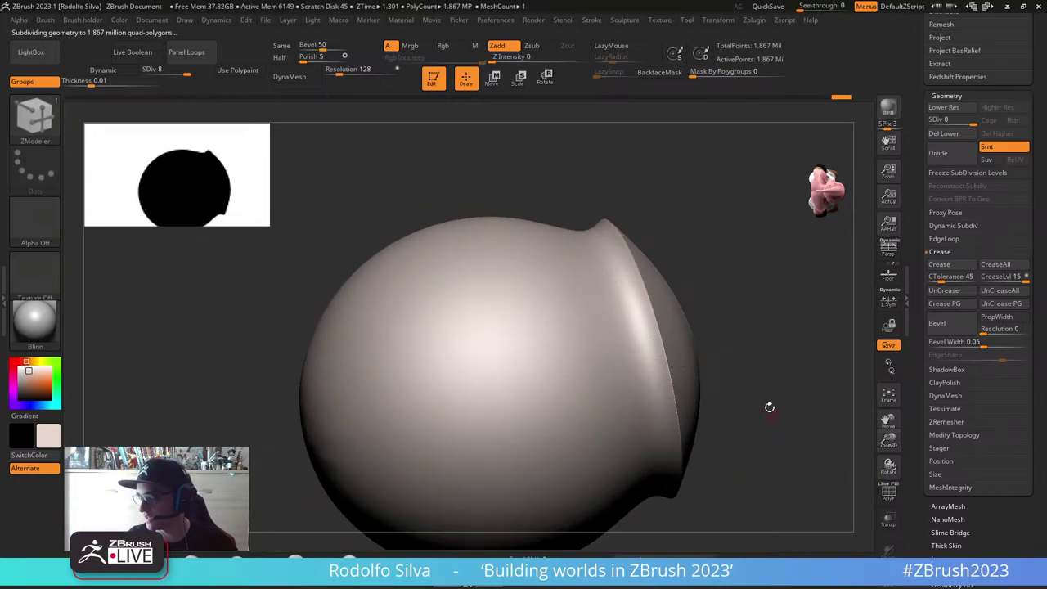
Step: Apply a Polish By Groups deformation of about 68 to the mesh and view the cap's edge
{"action": "scroll", "coordinate": [919, 303], "scroll_direction": "down", "scroll_amount": 10}
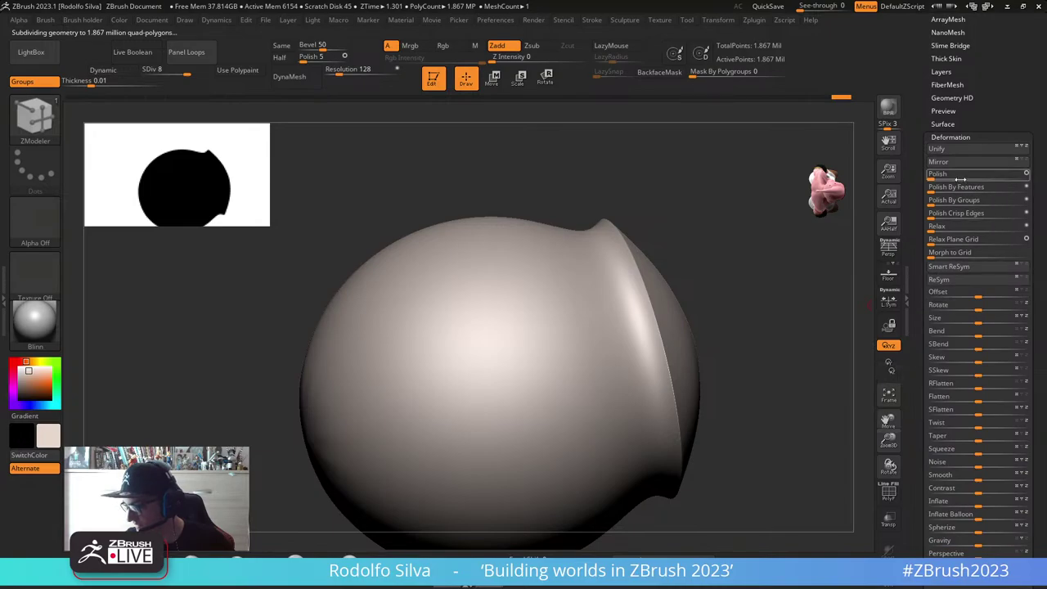
{"action": "left_click", "coordinate": [940, 200]}
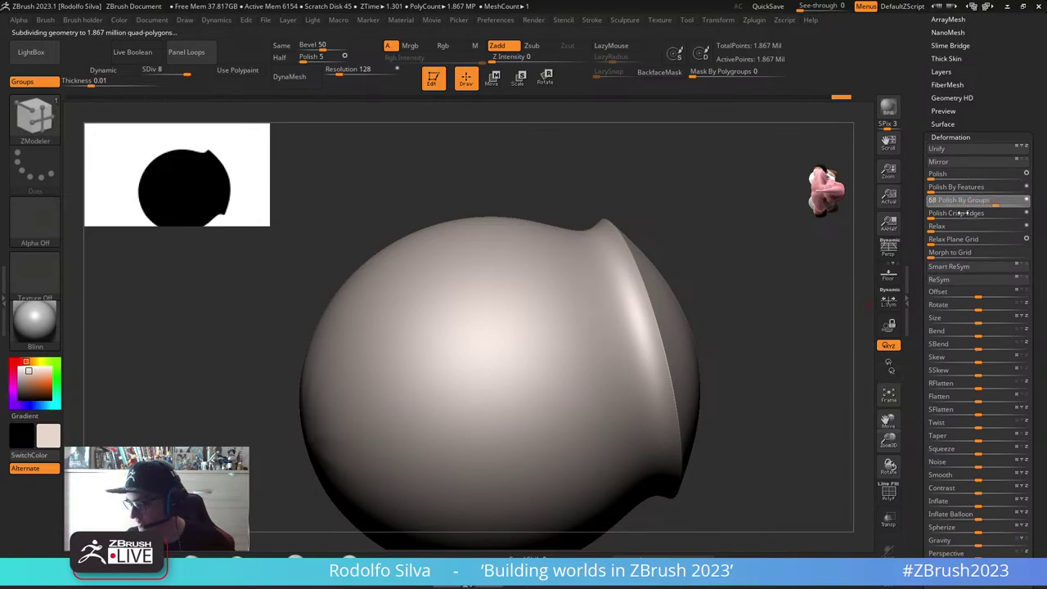
{"action": "left_click_drag", "start_coordinate": [806, 328], "coordinate": [669, 331]}
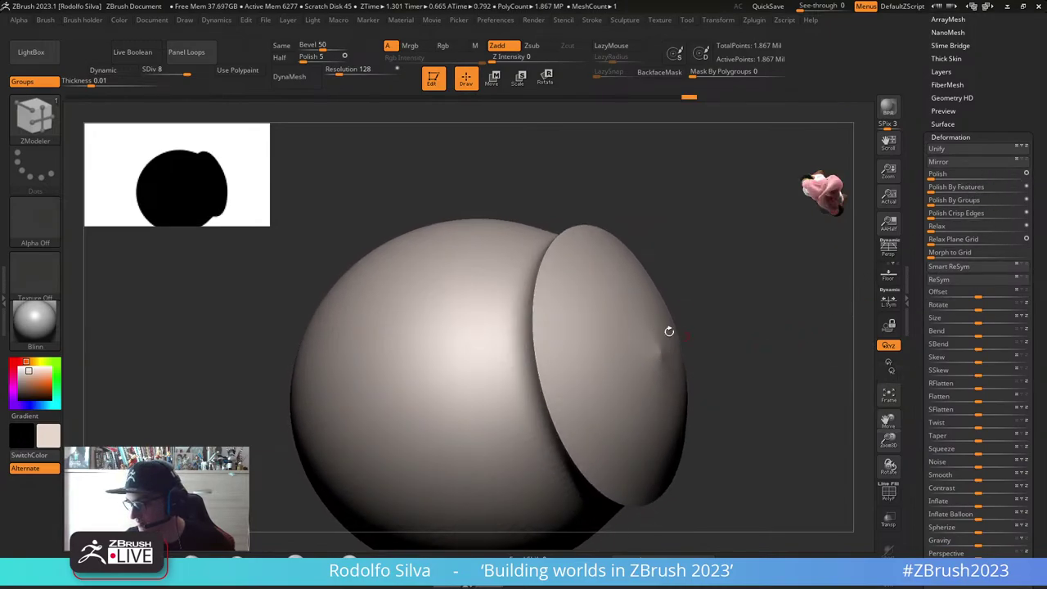
Step: Try a ClayBuildup stroke across the middle of the cap, and undo it
{"action": "key", "text": "s"}
{"action": "key", "text": "s"}
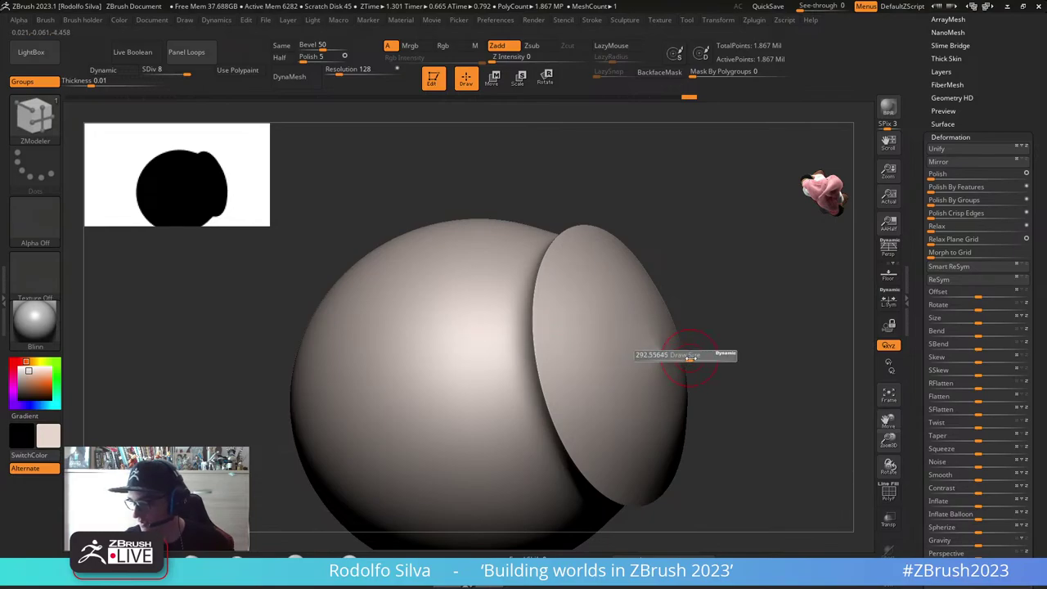
{"action": "key", "text": "b"}
{"action": "key", "text": "c"}
{"action": "key", "text": "b"}
{"action": "left_click_drag", "start_coordinate": [658, 385], "coordinate": [652, 323]}
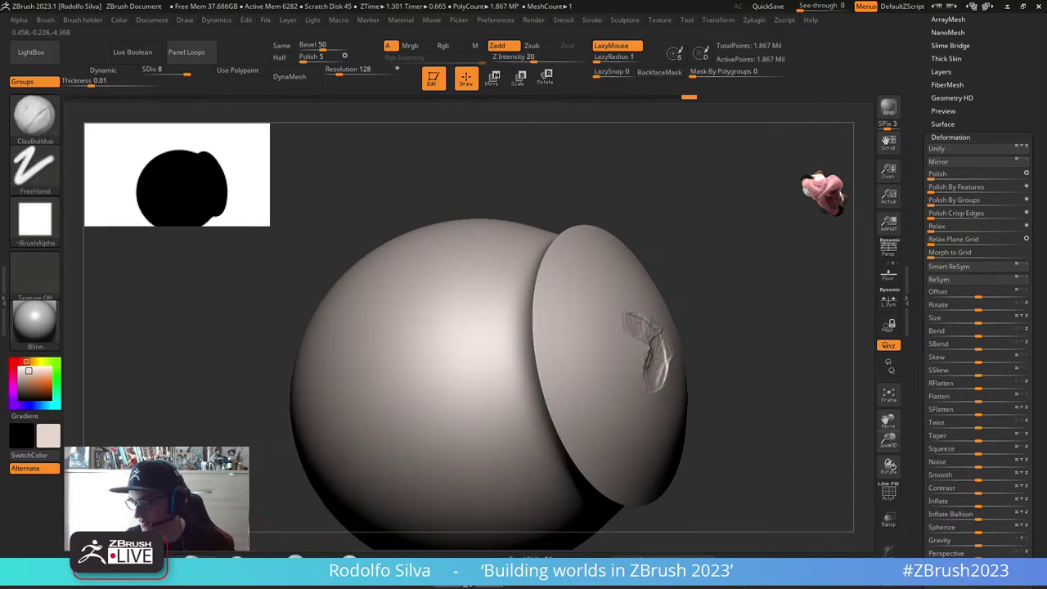
{"action": "key", "text": "ctrl+z"}
Step: Set the draw size to about 460 and flatten the pole at the cap's centre with the TrimDynamic brush
{"action": "key", "text": "s"}
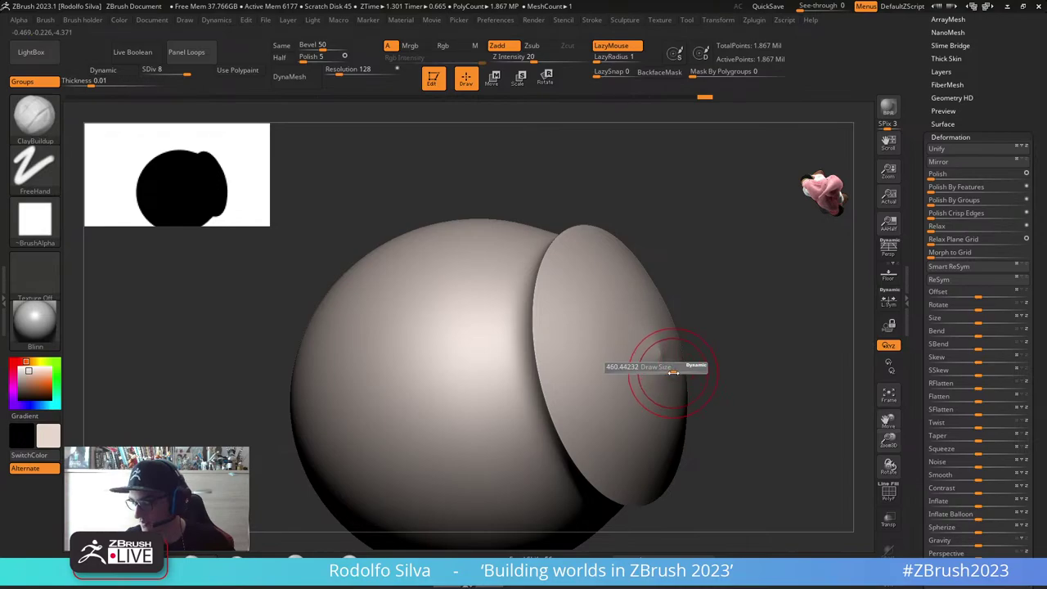
{"action": "key", "text": "shift"}
{"action": "key", "text": "b"}
{"action": "key", "text": "t"}
{"action": "key", "text": "d"}
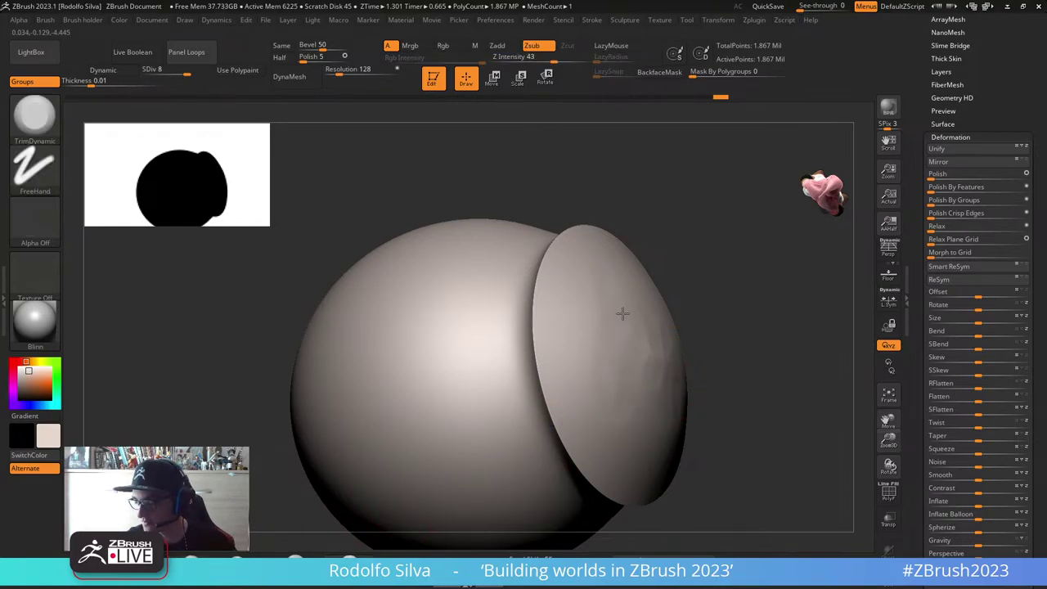
Step: Carve TrimDynamic strokes into the sphere's surface around the raised rim bordering the flattened end face
{"action": "left_click_drag", "start_coordinate": [702, 412], "coordinate": [827, 373], "text": "shift"}
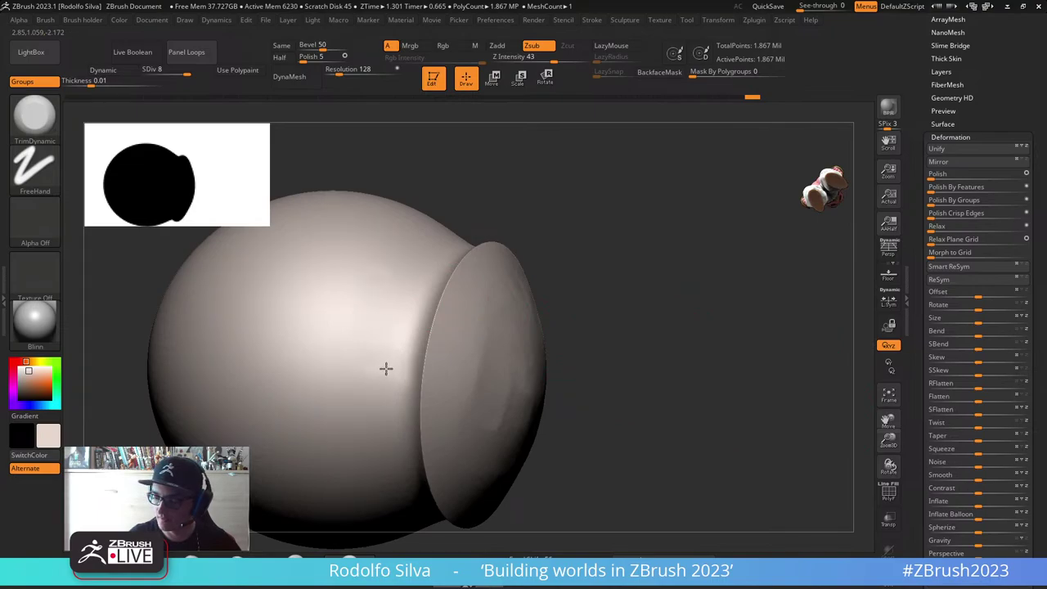
{"action": "left_click_drag", "start_coordinate": [386, 368], "coordinate": [390, 360]}
{"action": "left_click_drag", "start_coordinate": [662, 256], "coordinate": [713, 277]}
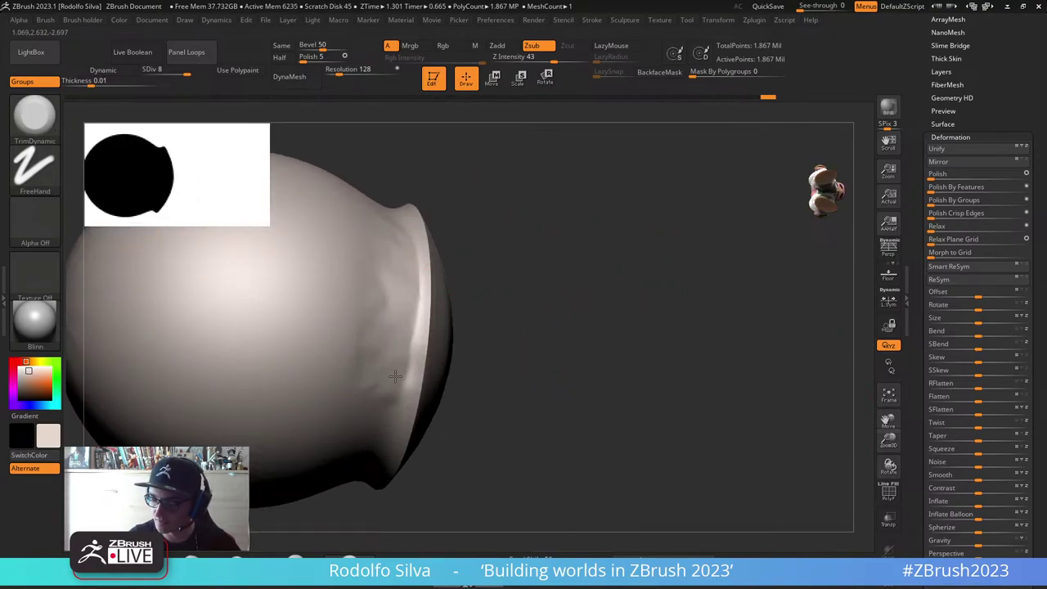
{"action": "left_click_drag", "start_coordinate": [395, 401], "coordinate": [370, 427]}
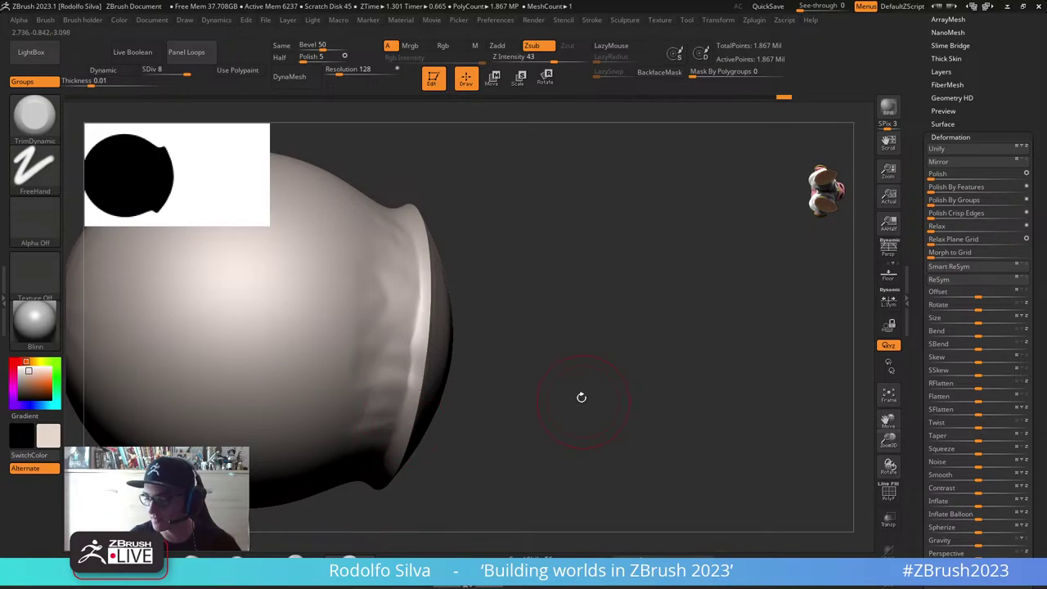
{"action": "left_click_drag", "start_coordinate": [581, 398], "coordinate": [566, 438]}
{"action": "left_click_drag", "start_coordinate": [409, 405], "coordinate": [357, 442]}
{"action": "left_click_drag", "start_coordinate": [535, 414], "coordinate": [524, 449]}
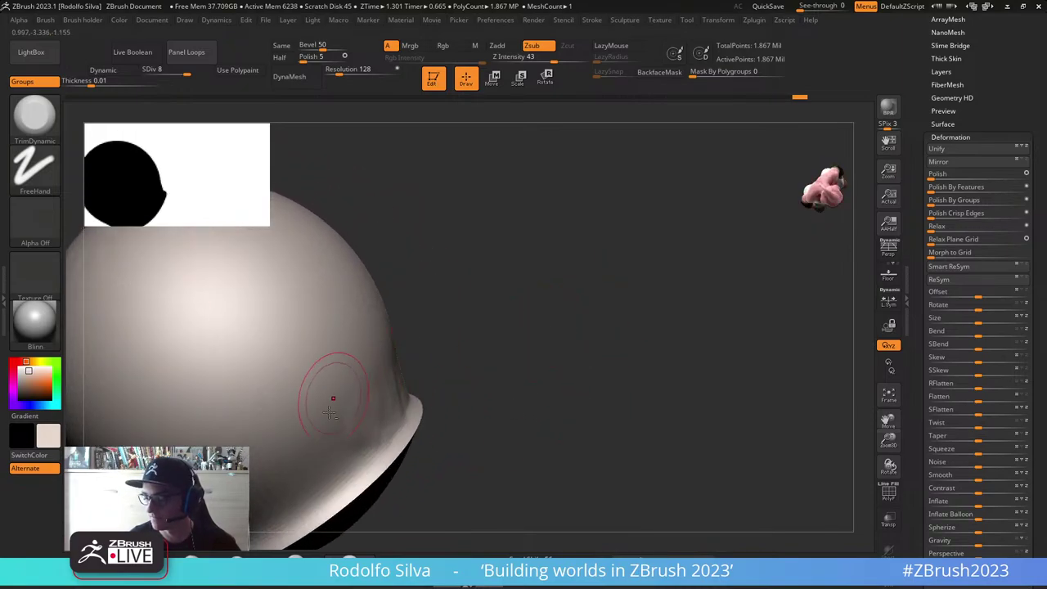
{"action": "right_click_drag", "start_coordinate": [259, 496], "coordinate": [489, 309]}
{"action": "mouse_move", "coordinate": [489, 309]}
{"action": "left_mouse_down"}
{"action": "mouse_move", "coordinate": [442, 347]}
{"action": "mouse_move", "coordinate": [364, 376]}
{"action": "left_mouse_up"}
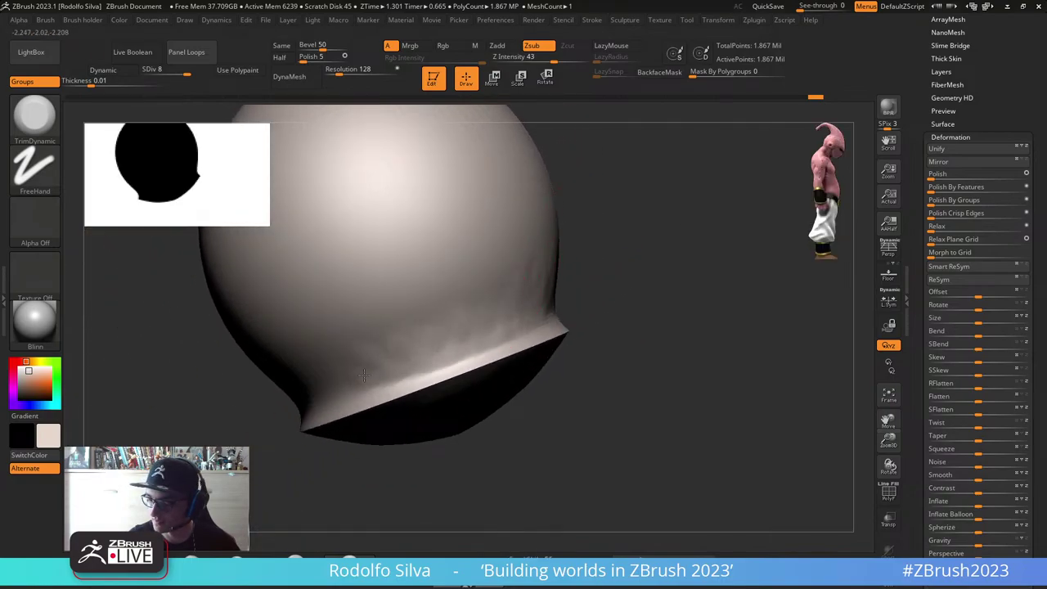
{"action": "left_click_drag", "start_coordinate": [718, 282], "coordinate": [672, 347]}
{"action": "right_click_drag", "start_coordinate": [358, 382], "coordinate": [458, 281], "text": "alt"}
{"action": "left_click_drag", "start_coordinate": [458, 280], "coordinate": [401, 275]}
{"action": "right_click_drag", "start_coordinate": [542, 236], "coordinate": [620, 308]}
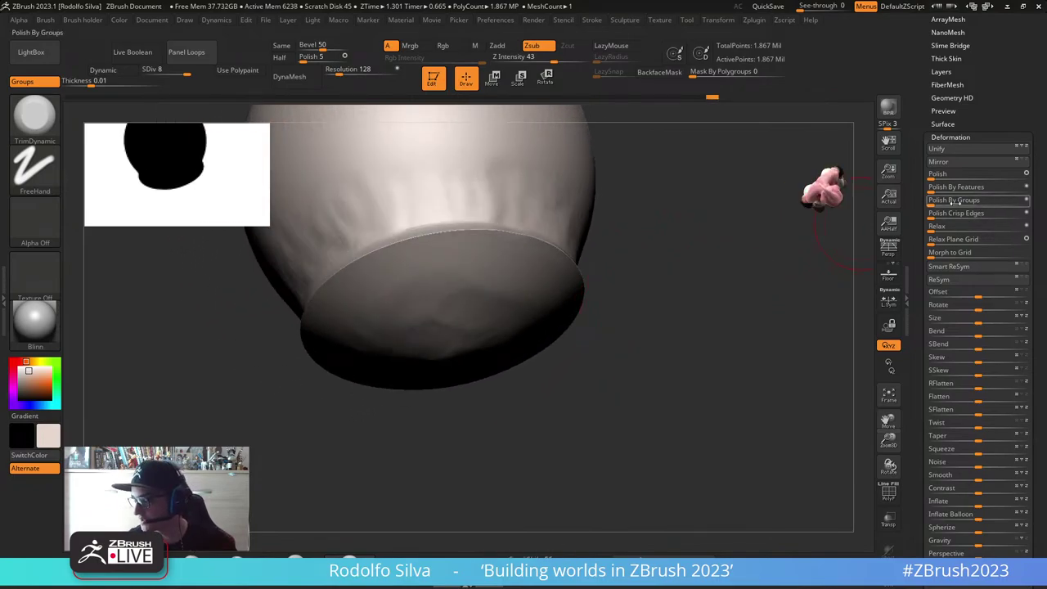
Step: Smooth the rim's edge and apply Polish By Groups to the sphere at about 89
{"action": "key", "text": "shift"}
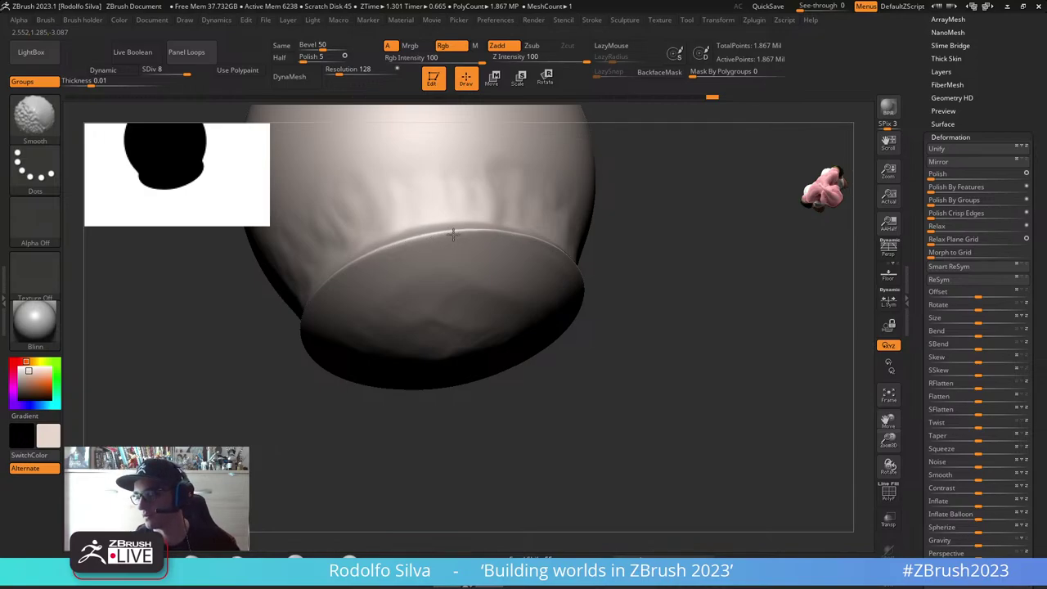
{"action": "right_click_drag", "start_coordinate": [507, 278], "coordinate": [573, 288]}
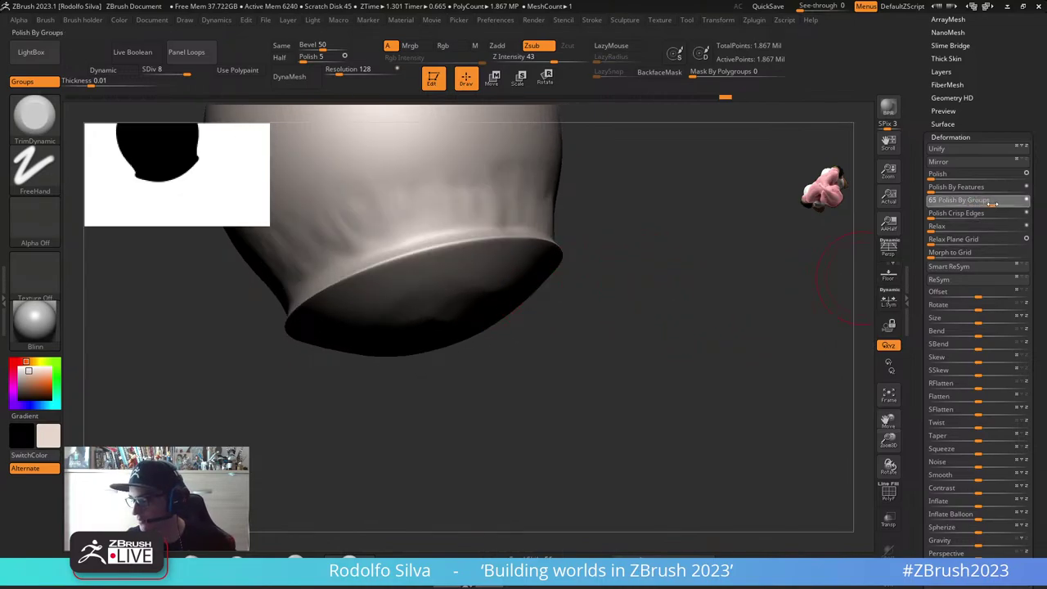
{"action": "left_click_drag", "start_coordinate": [832, 298], "coordinate": [824, 309]}
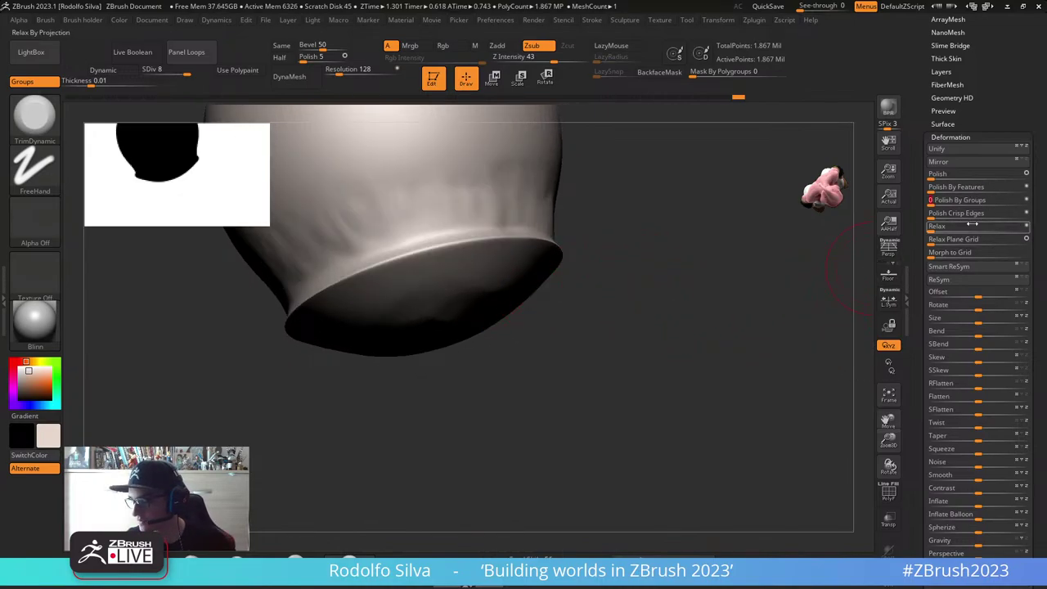
{"action": "left_click_drag", "start_coordinate": [951, 201], "coordinate": [994, 203]}
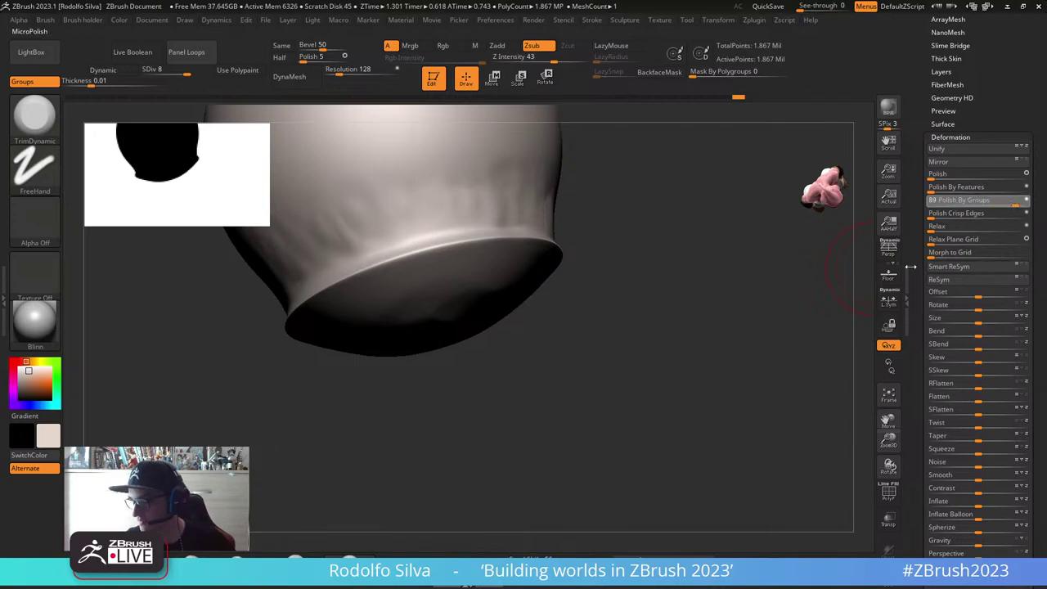
{"action": "left_click_drag", "start_coordinate": [909, 266], "coordinate": [682, 316]}
{"action": "right_click_drag", "start_coordinate": [672, 310], "coordinate": [666, 259]}
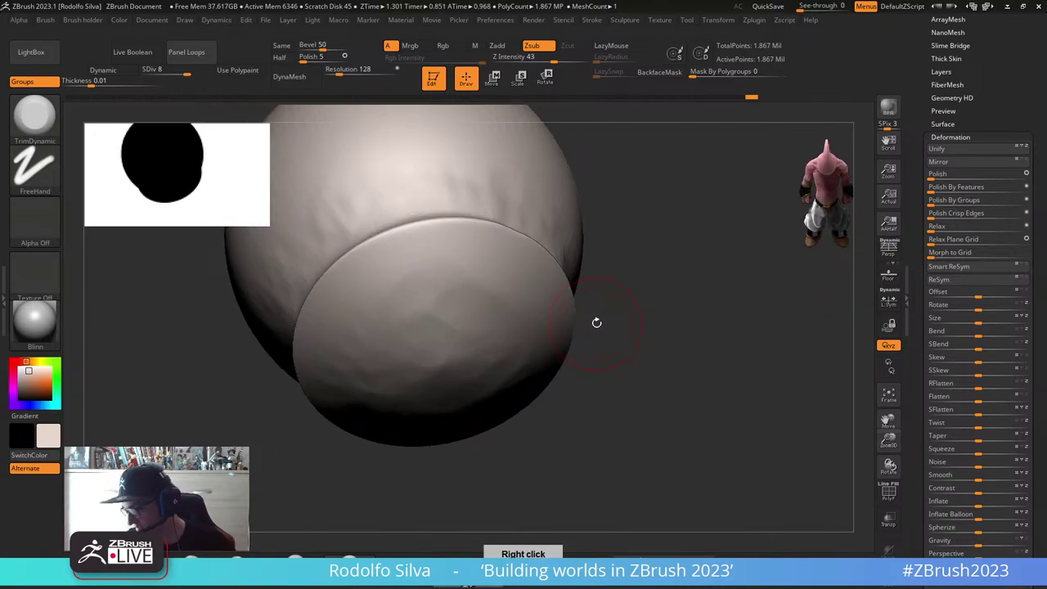
Step: Smooth the flattened end face and polish the sphere by groups again at about 88
{"action": "key", "text": "shift"}
{"action": "left_click_drag", "start_coordinate": [449, 297], "coordinate": [491, 296], "text": "shift"}
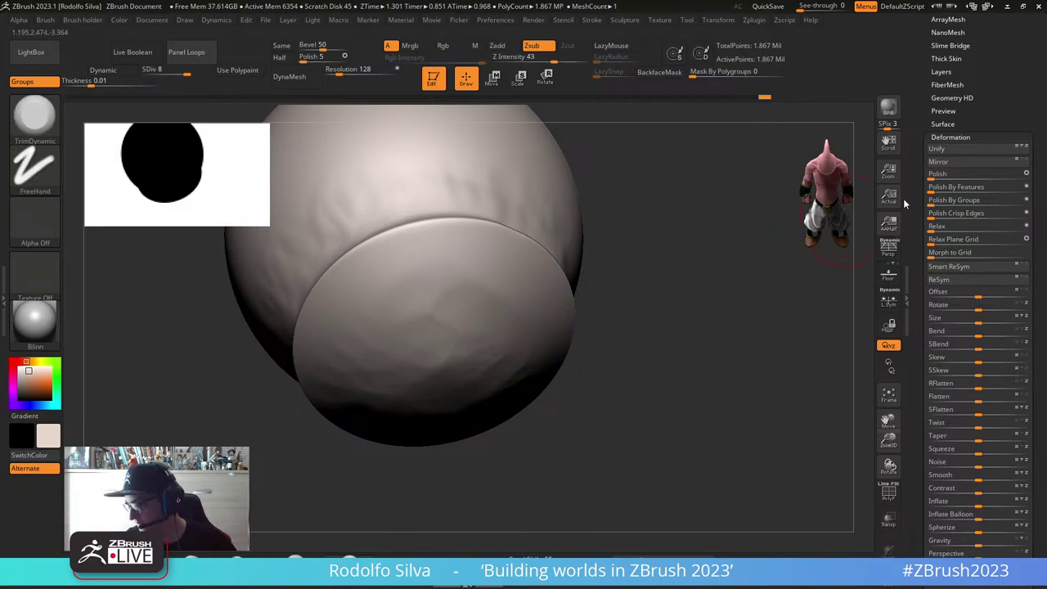
{"action": "left_click_drag", "start_coordinate": [1027, 201], "coordinate": [967, 201]}
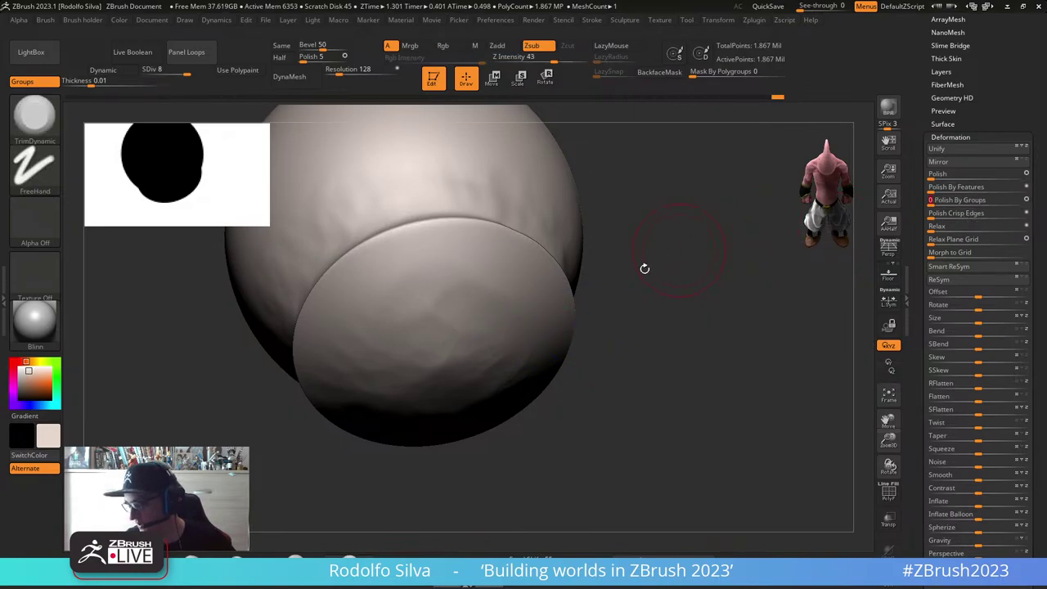
{"action": "left_click_drag", "start_coordinate": [643, 269], "coordinate": [524, 299]}
{"action": "mouse_move", "coordinate": [439, 267]}
{"action": "right_mouse_down", "text": "ctrl"}
{"action": "mouse_move", "coordinate": [468, 255]}
{"action": "mouse_move", "coordinate": [461, 274]}
{"action": "right_mouse_up", "text": "ctrl"}
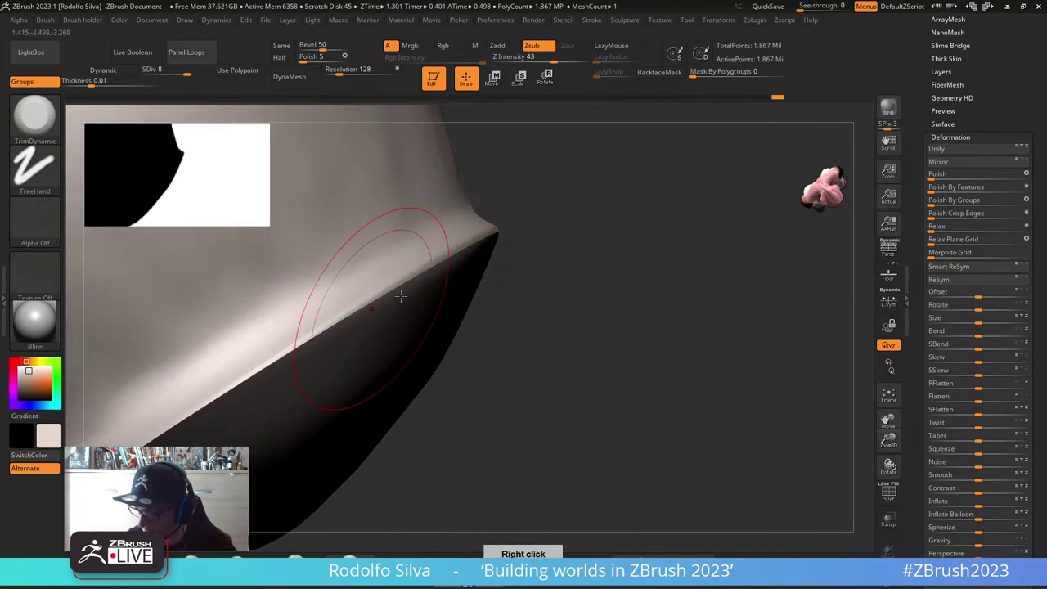
{"action": "left_click_drag", "start_coordinate": [953, 206], "coordinate": [998, 206]}
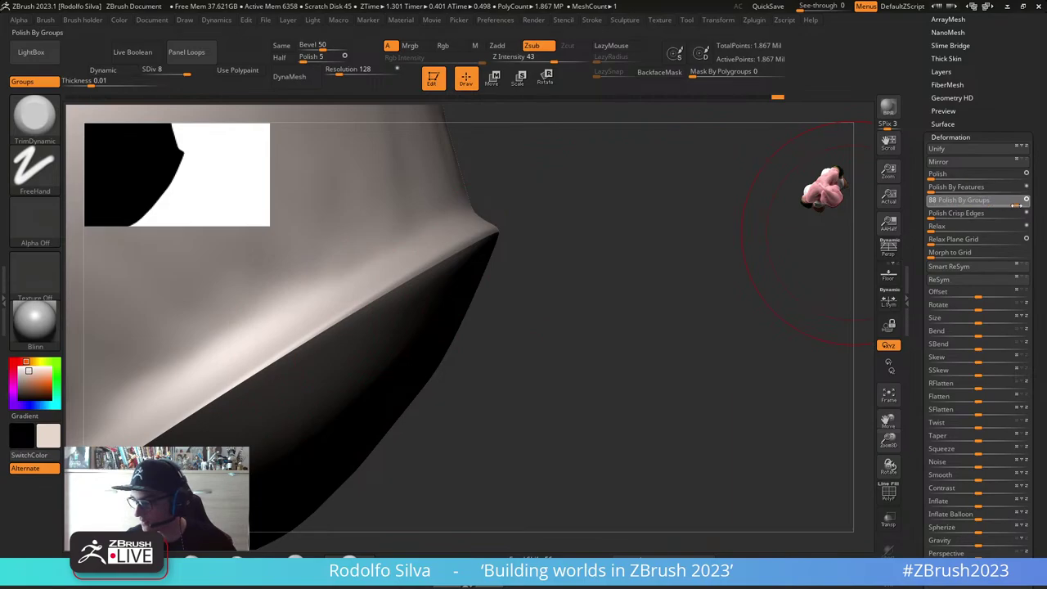
Step: Examine the polished border between the sphere's two polygroups, showing and hiding the polyframe
{"action": "right_click_drag", "start_coordinate": [640, 329], "coordinate": [631, 311]}
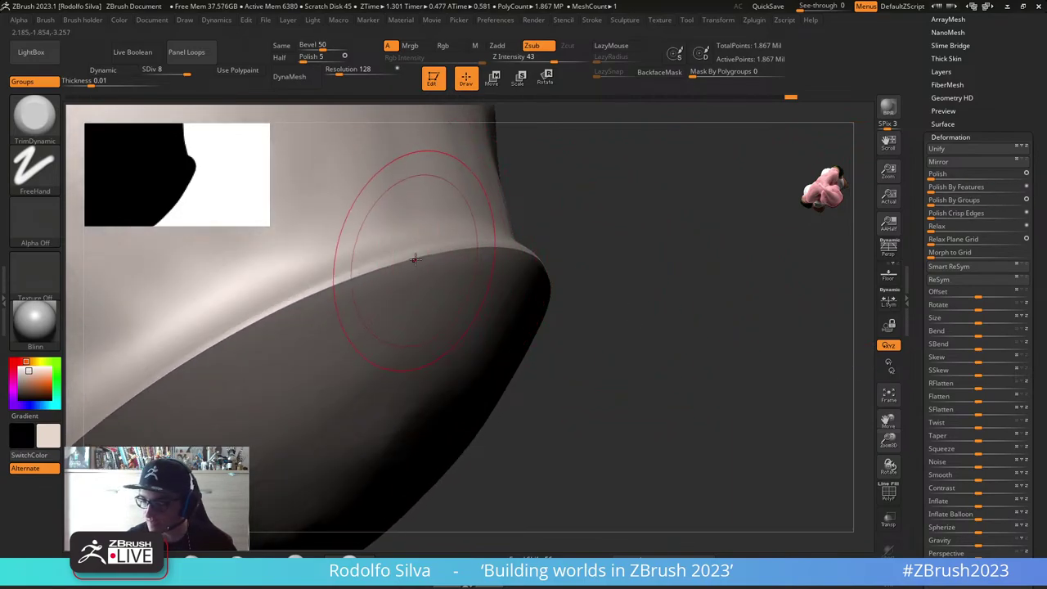
{"action": "key", "text": "shift+f"}
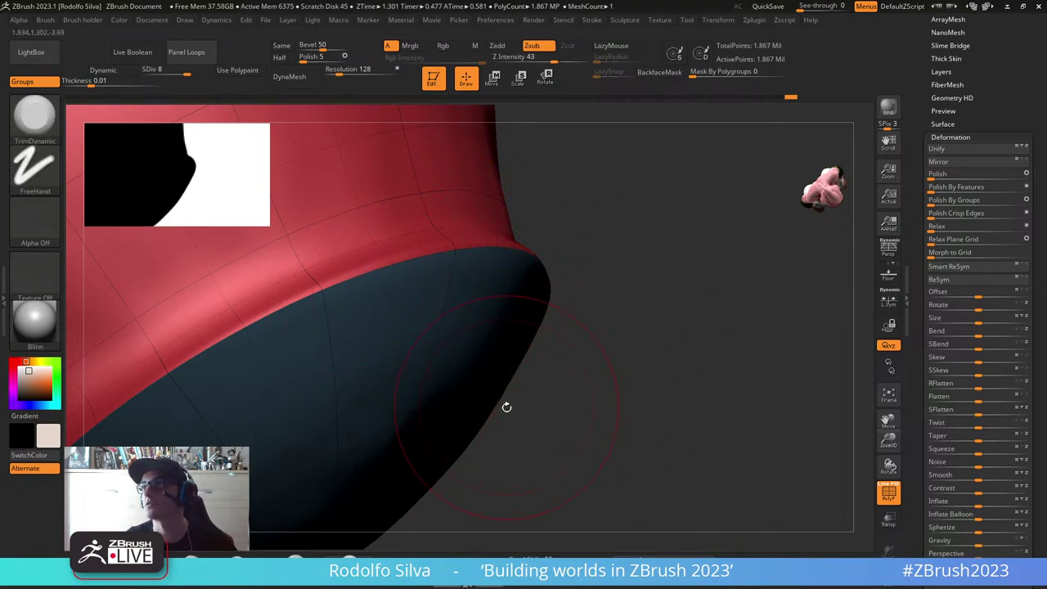
{"action": "right_click_drag", "start_coordinate": [533, 373], "coordinate": [448, 414]}
{"action": "key", "text": "shift+f"}
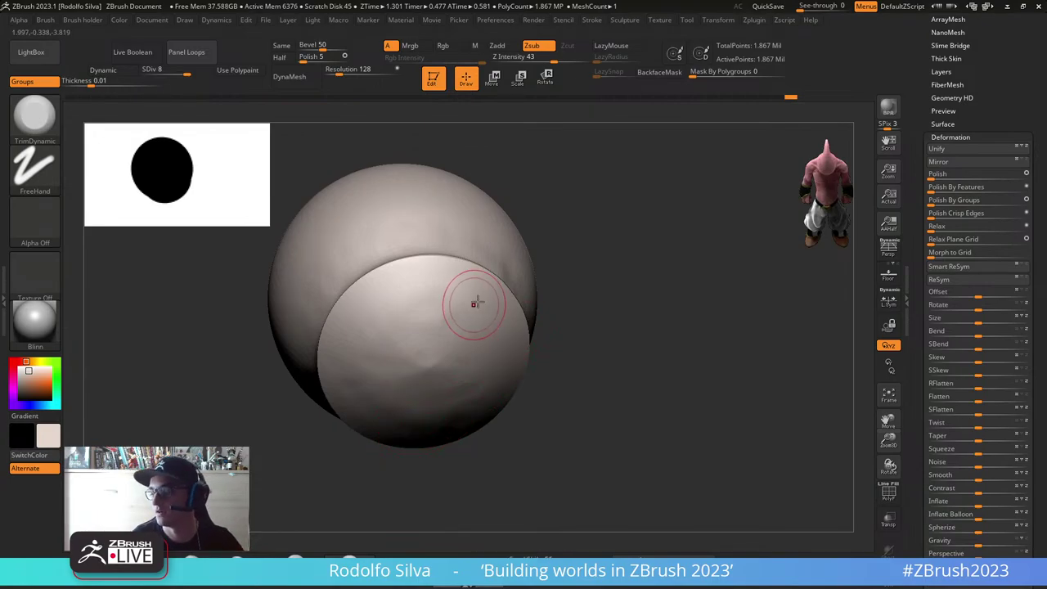
{"action": "right_click_drag", "start_coordinate": [475, 304], "coordinate": [509, 332]}
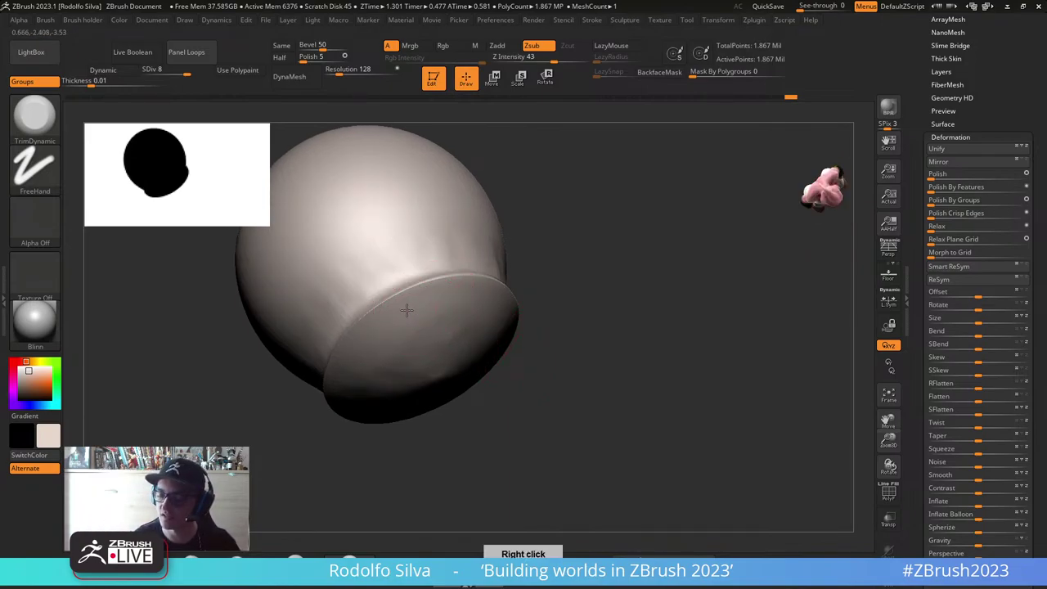
{"action": "mouse_move", "coordinate": [404, 306]}
{"action": "right_mouse_down", "text": "ctrl"}
{"action": "mouse_move", "coordinate": [434, 311]}
{"action": "mouse_move", "coordinate": [404, 297]}
{"action": "right_mouse_up", "text": "ctrl"}
Step: Adjust the brush size and smooth the sharp crease along the rim of the end face
{"action": "key", "text": "s"}
{"action": "mouse_move", "coordinate": [321, 328]}
{"action": "left_mouse_down"}
{"action": "mouse_move", "coordinate": [297, 329]}
{"action": "mouse_move", "coordinate": [327, 336]}
{"action": "left_mouse_up"}
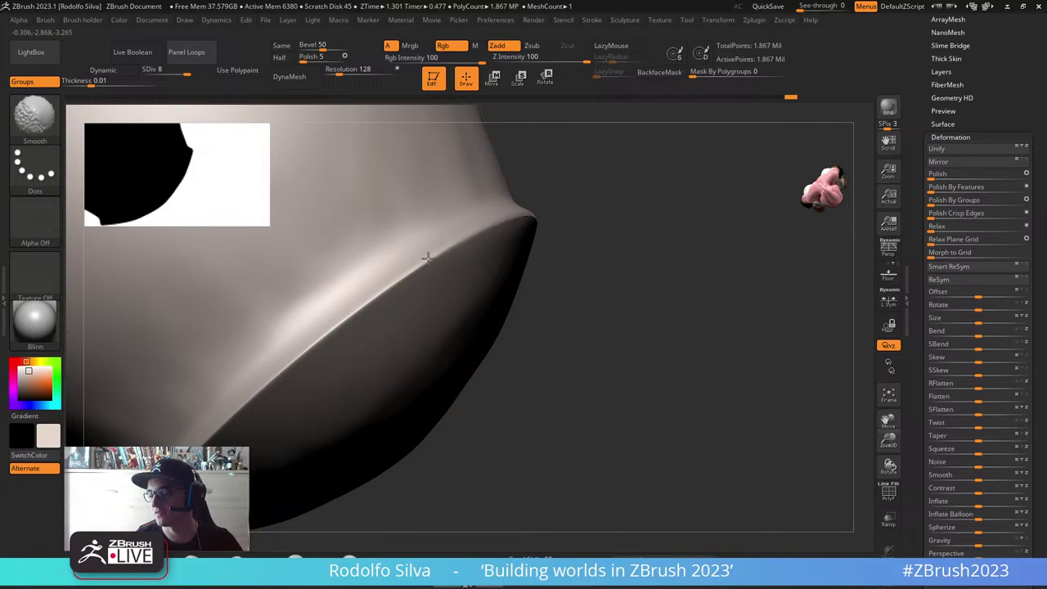
{"action": "left_click_drag", "start_coordinate": [595, 305], "coordinate": [507, 315]}
{"action": "right_click_drag", "start_coordinate": [376, 352], "coordinate": [327, 339], "text": "ctrl"}
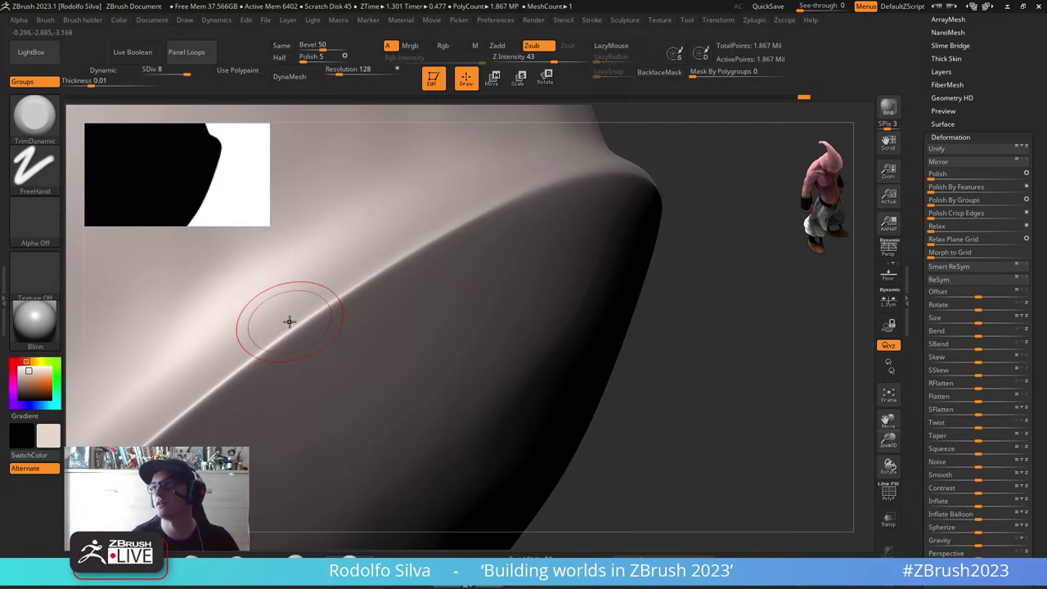
{"action": "mouse_move", "coordinate": [365, 378]}
{"action": "right_mouse_down"}
{"action": "mouse_move", "coordinate": [316, 299]}
{"action": "mouse_move", "coordinate": [509, 318]}
{"action": "right_mouse_up"}
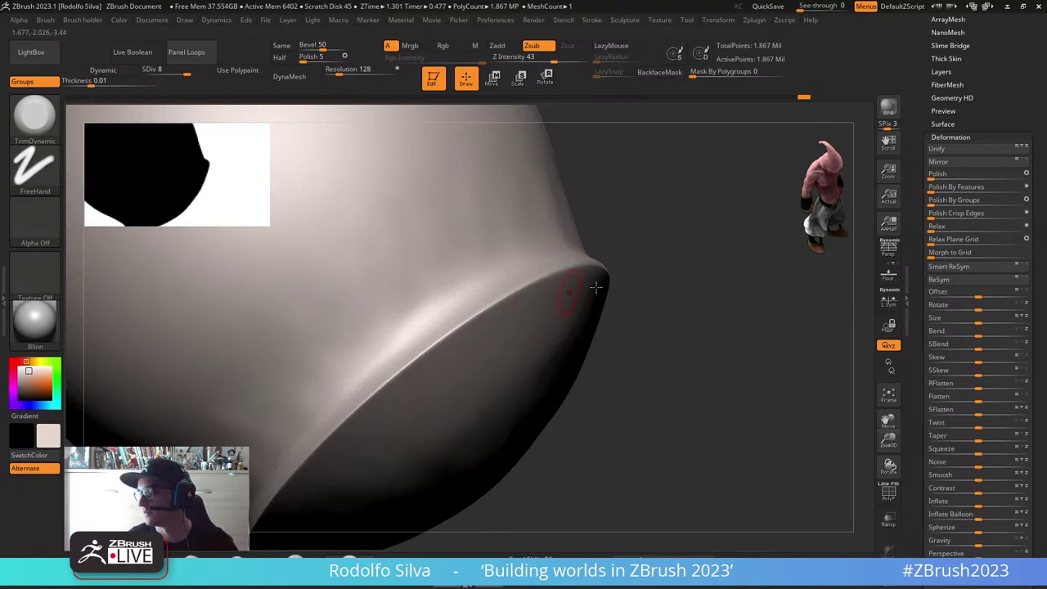
Step: Switch to the Blockout_Cliff1 model and turn the view to the cliff's broad face
{"action": "left_click_drag", "start_coordinate": [916, 73], "coordinate": [920, 282]}
{"action": "left_click", "coordinate": [957, 219]}
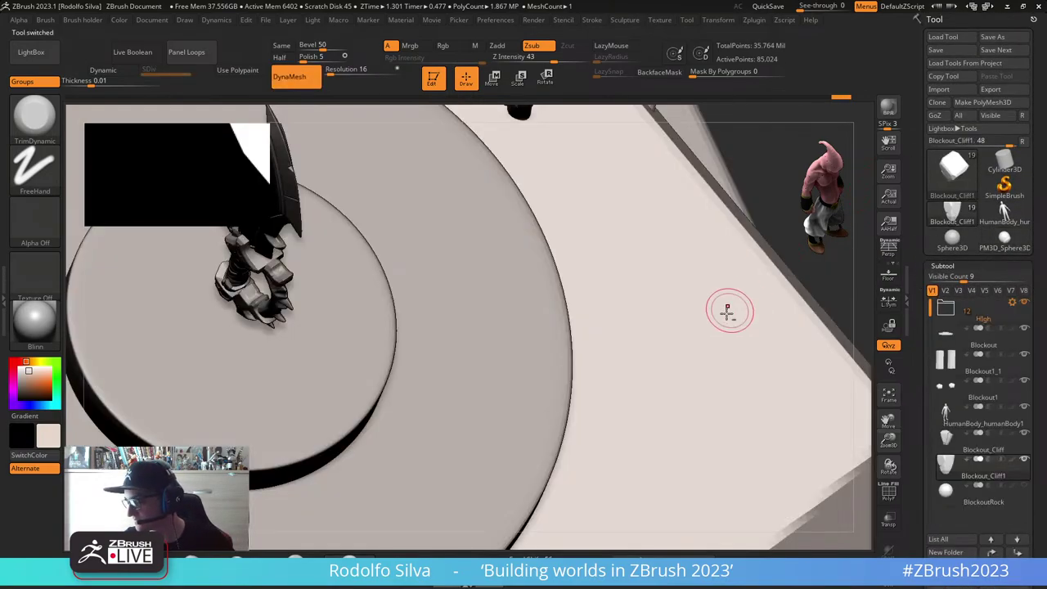
{"action": "right_click_drag", "start_coordinate": [732, 309], "coordinate": [556, 373]}
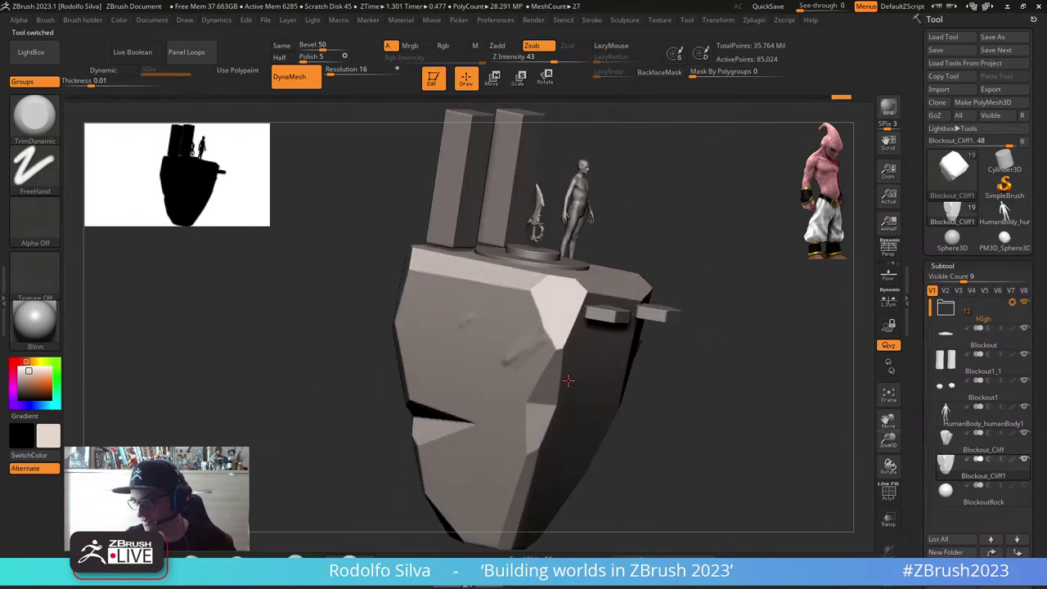
{"action": "key", "text": "ctrl+shift"}
{"action": "key", "text": "b"}
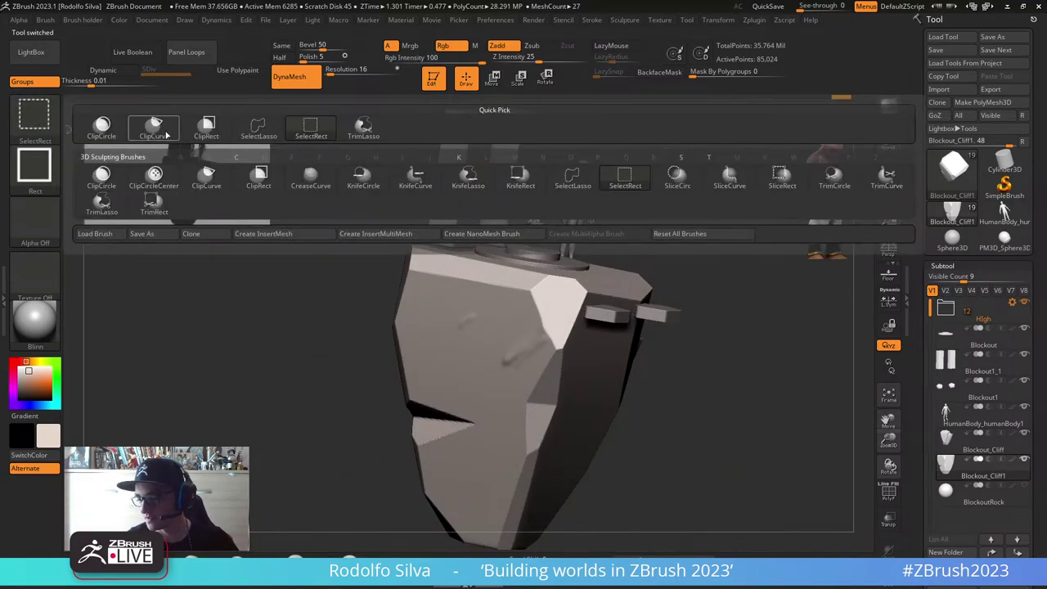
{"action": "mouse_move", "coordinate": [507, 328]}
{"action": "right_mouse_down"}
{"action": "mouse_move", "coordinate": [550, 315]}
{"action": "mouse_move", "coordinate": [535, 325]}
{"action": "mouse_move", "coordinate": [563, 344]}
{"action": "mouse_move", "coordinate": [656, 369]}
{"action": "mouse_move", "coordinate": [638, 376]}
{"action": "right_mouse_up"}
Step: Select the MoveInfiniteDepth brush and set its draw size to about 533
{"action": "key", "text": "b"}
{"action": "key", "text": "m"}
{"action": "key", "text": "i"}
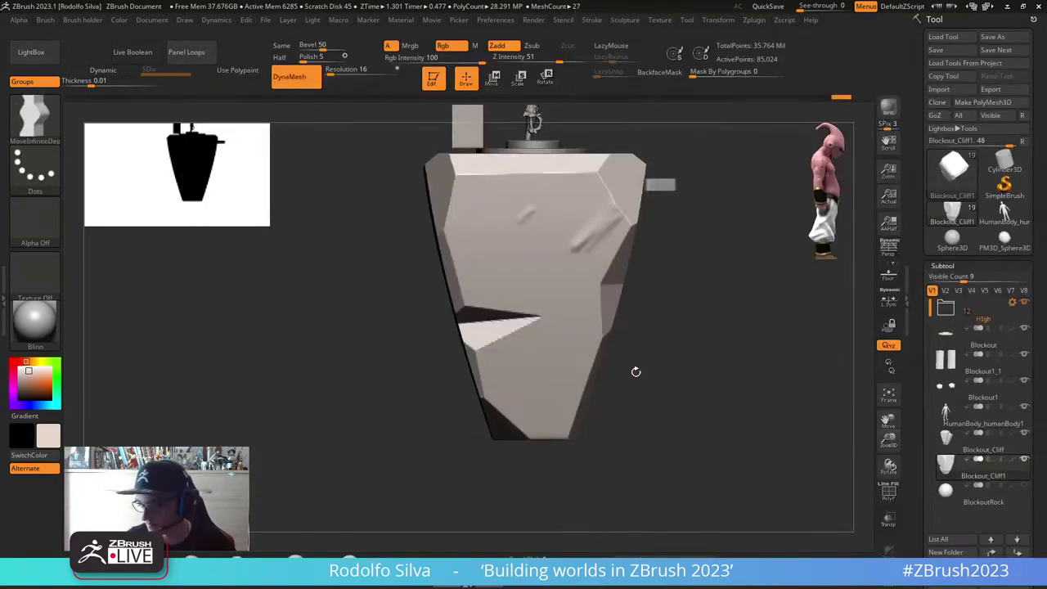
{"action": "key", "text": "s"}
{"action": "left_click", "coordinate": [684, 379]}
{"action": "key", "text": "space"}
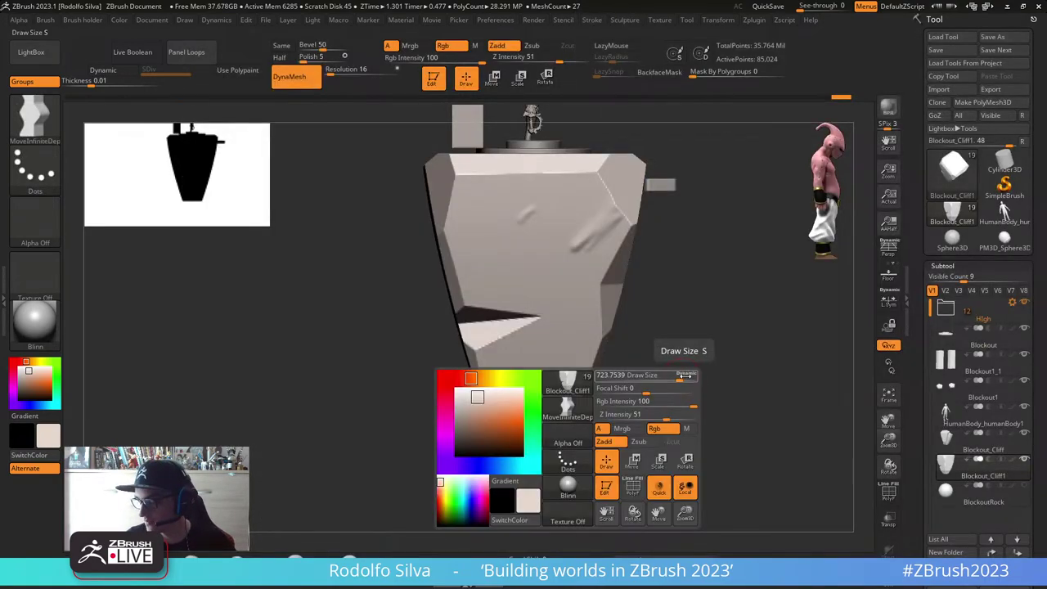
{"action": "left_click", "coordinate": [682, 377]}
{"action": "left_click_drag", "start_coordinate": [687, 373], "coordinate": [684, 374]}
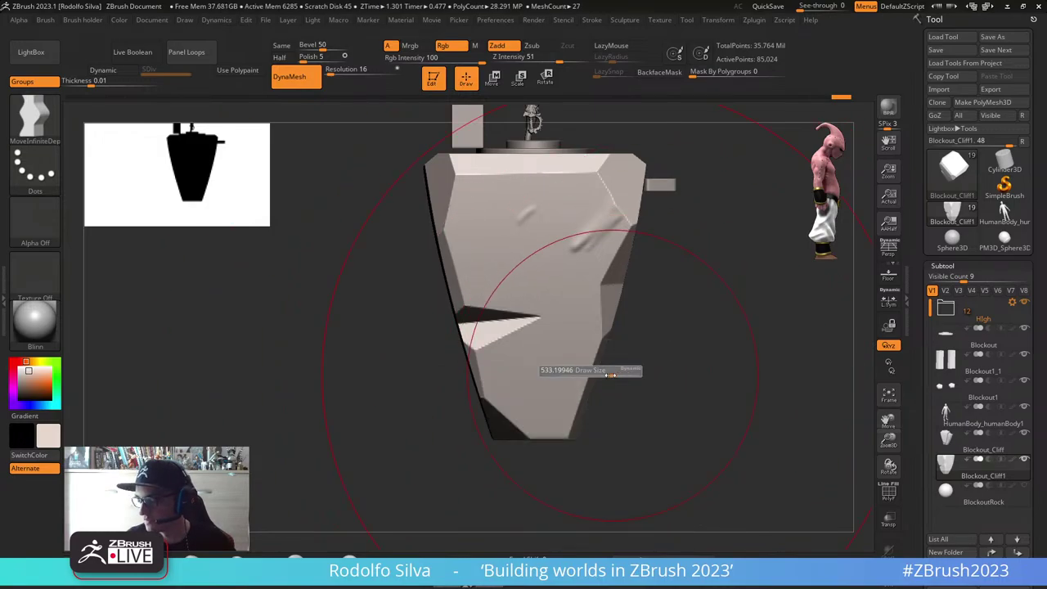
Step: Enable AccuCurve in the curve settings of the MoveInfiniteDepth brush
{"action": "left_click", "coordinate": [46, 20]}
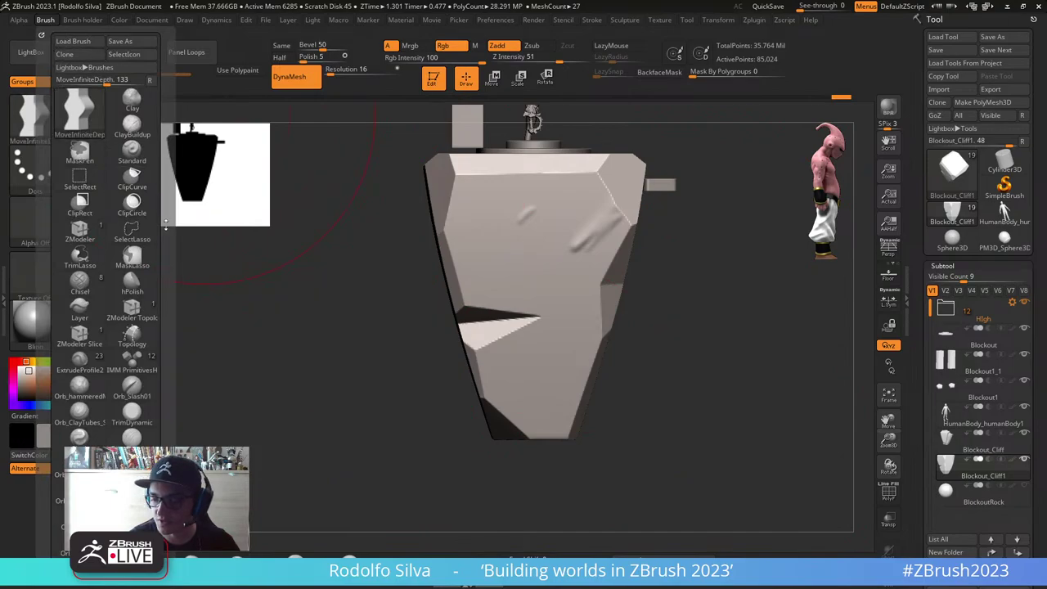
{"action": "left_click_drag", "start_coordinate": [172, 104], "coordinate": [170, 90]}
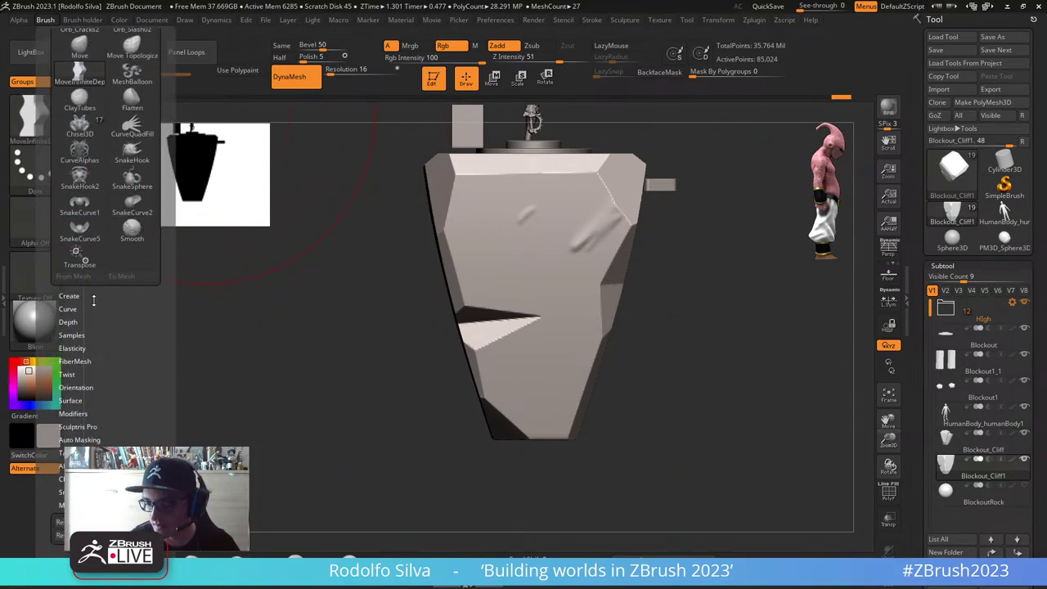
{"action": "left_click", "coordinate": [93, 299]}
{"action": "scroll", "coordinate": [131, 409], "scroll_direction": "down", "scroll_amount": 3}
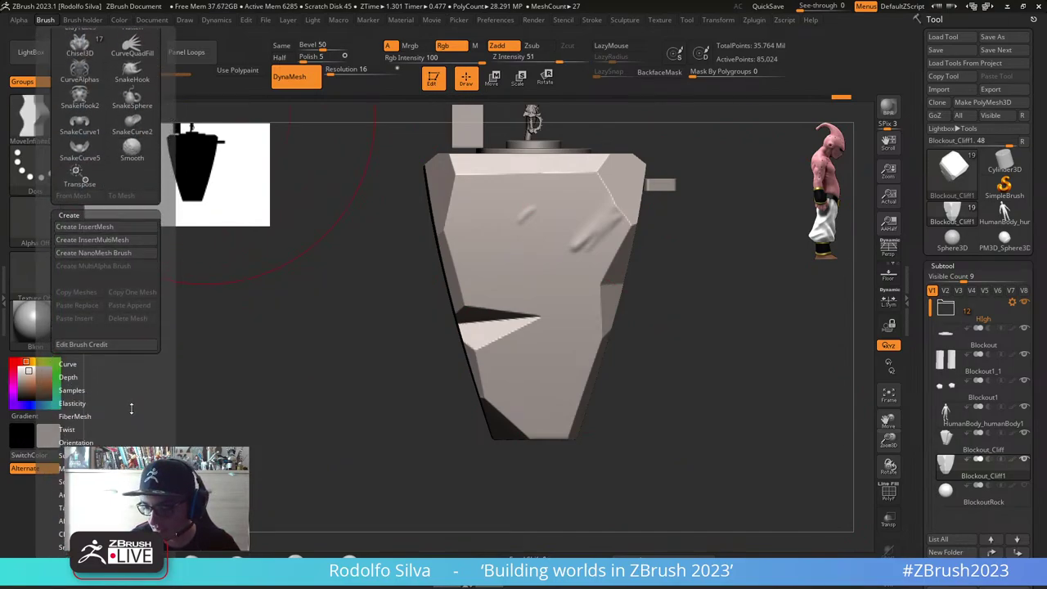
{"action": "left_click", "coordinate": [115, 364]}
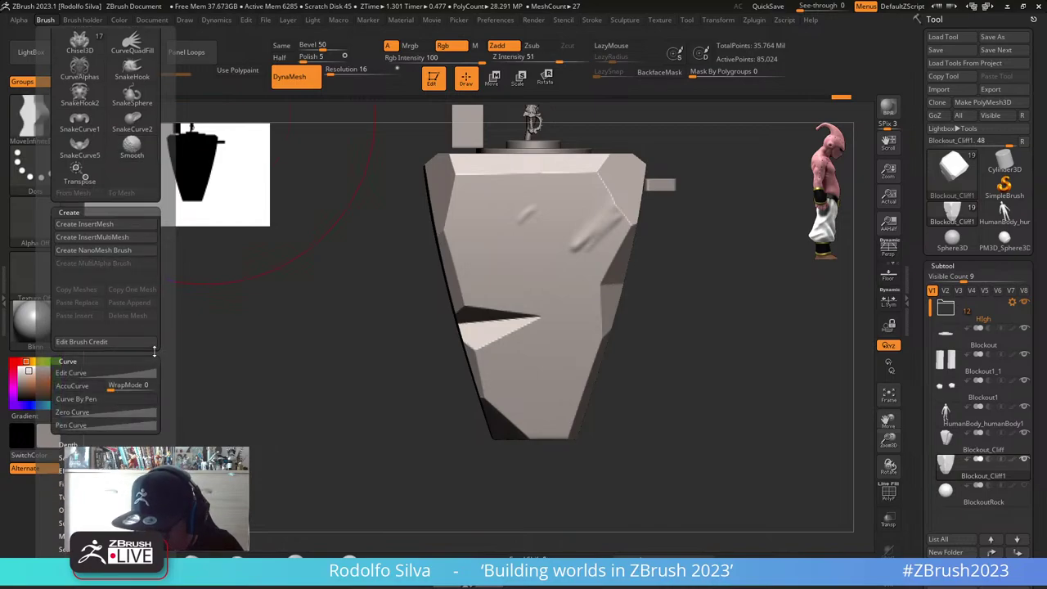
{"action": "left_click", "coordinate": [82, 387]}
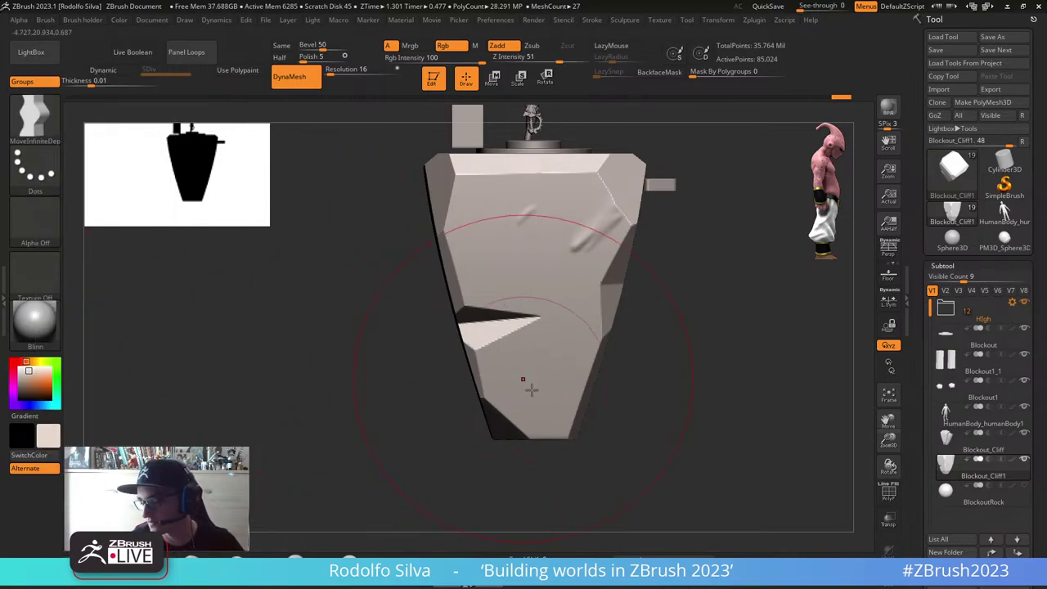
Step: Pull the flat lower end of Blockout_Cliff1 downward into a tapered point, adjusting the brush size and undoing an unwanted pull
{"action": "key", "text": "s"}
{"action": "mouse_move", "coordinate": [589, 417]}
{"action": "left_mouse_down"}
{"action": "mouse_move", "coordinate": [576, 416]}
{"action": "mouse_move", "coordinate": [673, 458]}
{"action": "mouse_move", "coordinate": [586, 491]}
{"action": "mouse_move", "coordinate": [551, 532]}
{"action": "mouse_move", "coordinate": [569, 521]}
{"action": "mouse_move", "coordinate": [563, 490]}
{"action": "left_mouse_up"}
{"action": "left_click_drag", "start_coordinate": [567, 452], "coordinate": [535, 481]}
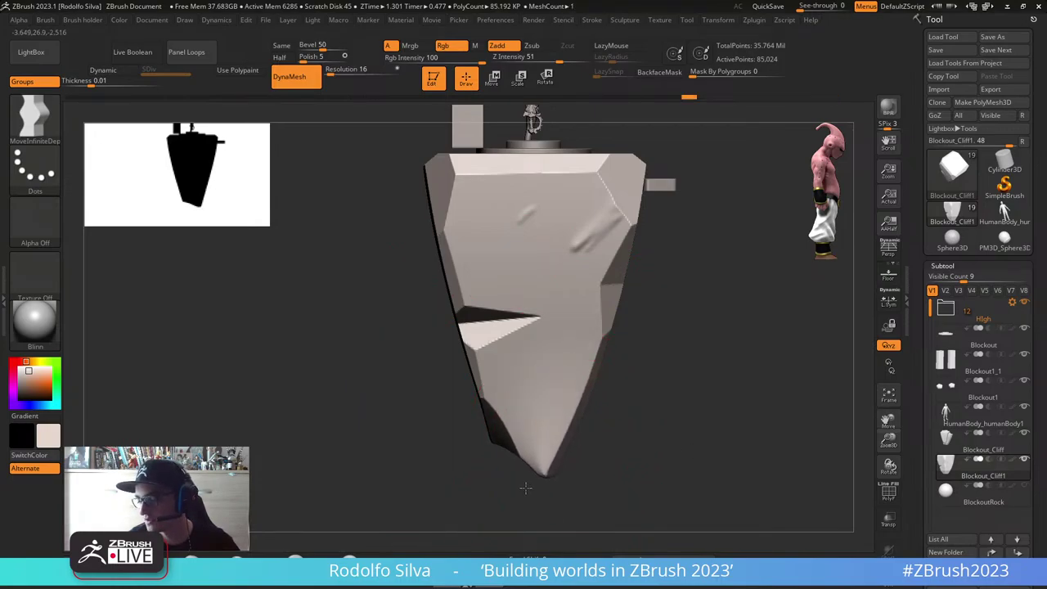
{"action": "left_click_drag", "start_coordinate": [517, 442], "coordinate": [509, 461]}
{"action": "mouse_move", "coordinate": [487, 398]}
{"action": "left_mouse_down"}
{"action": "mouse_move", "coordinate": [492, 389]}
{"action": "mouse_move", "coordinate": [429, 446]}
{"action": "mouse_move", "coordinate": [473, 409]}
{"action": "mouse_move", "coordinate": [426, 427]}
{"action": "mouse_move", "coordinate": [533, 399]}
{"action": "mouse_move", "coordinate": [516, 398]}
{"action": "left_mouse_up"}
{"action": "key", "text": "ctrl+z"}
{"action": "key", "text": "s"}
{"action": "left_click_drag", "start_coordinate": [505, 418], "coordinate": [541, 458]}
{"action": "left_click_drag", "start_coordinate": [582, 363], "coordinate": [590, 362], "text": "shift"}
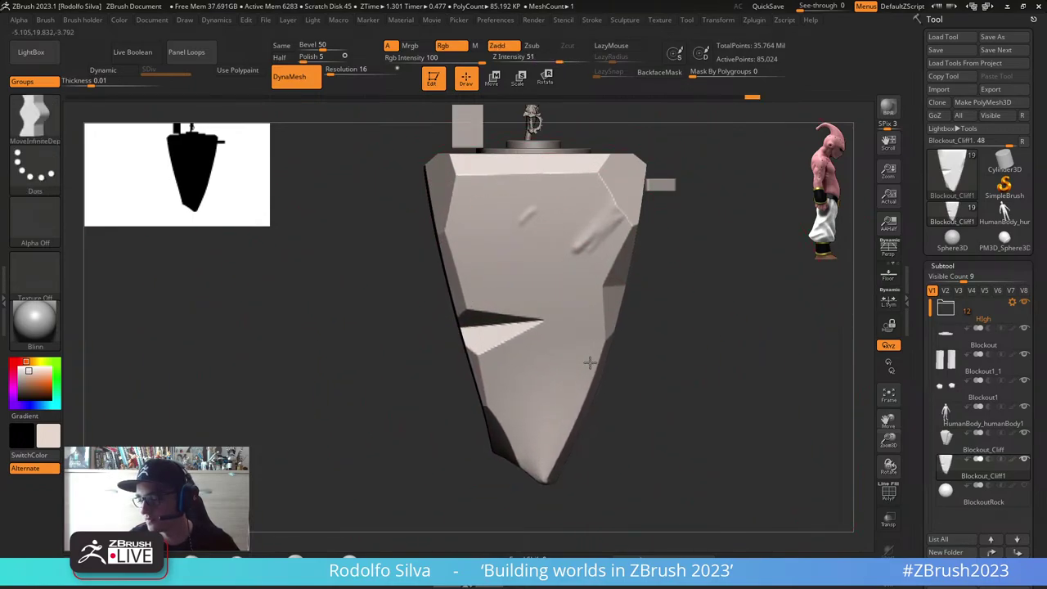
Step: Refine the lower end of Blockout_Cliff1 from its broad and narrow sides, drawing it into a slimmer tip with MoveInfiniteDepth
{"action": "left_click_drag", "start_coordinate": [671, 368], "coordinate": [615, 374]}
{"action": "left_click_drag", "start_coordinate": [647, 487], "coordinate": [681, 497]}
{"action": "left_click_drag", "start_coordinate": [642, 403], "coordinate": [626, 393]}
{"action": "left_click_drag", "start_coordinate": [710, 376], "coordinate": [700, 376]}
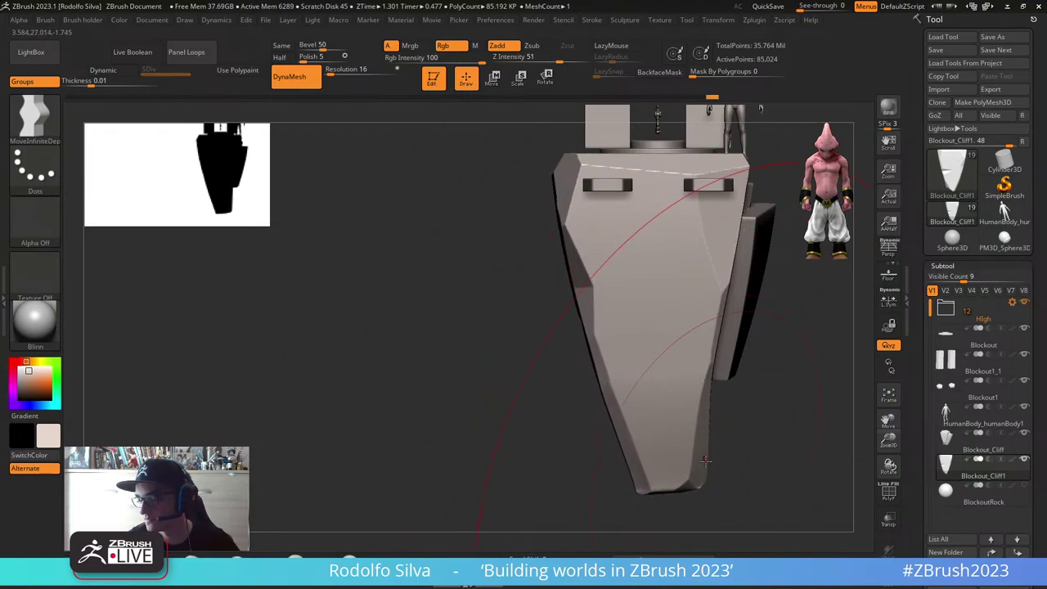
{"action": "left_click_drag", "start_coordinate": [702, 474], "coordinate": [693, 479]}
{"action": "left_click_drag", "start_coordinate": [736, 409], "coordinate": [616, 460]}
{"action": "mouse_move", "coordinate": [694, 414]}
{"action": "left_mouse_down"}
{"action": "mouse_move", "coordinate": [636, 425]}
{"action": "mouse_move", "coordinate": [668, 425]}
{"action": "mouse_move", "coordinate": [661, 367]}
{"action": "mouse_move", "coordinate": [646, 439]}
{"action": "mouse_move", "coordinate": [577, 507]}
{"action": "mouse_move", "coordinate": [434, 339]}
{"action": "mouse_move", "coordinate": [429, 316]}
{"action": "mouse_move", "coordinate": [738, 479]}
{"action": "mouse_move", "coordinate": [725, 492]}
{"action": "mouse_move", "coordinate": [704, 491]}
{"action": "mouse_move", "coordinate": [671, 440]}
{"action": "mouse_move", "coordinate": [724, 435]}
{"action": "mouse_move", "coordinate": [710, 426]}
{"action": "left_mouse_up"}
{"action": "left_click_drag", "start_coordinate": [636, 507], "coordinate": [565, 304], "text": "ctrl+shift"}
{"action": "mouse_move", "coordinate": [720, 450]}
{"action": "left_mouse_down"}
{"action": "mouse_move", "coordinate": [797, 463]}
{"action": "mouse_move", "coordinate": [718, 455]}
{"action": "mouse_move", "coordinate": [756, 475]}
{"action": "mouse_move", "coordinate": [731, 453]}
{"action": "mouse_move", "coordinate": [770, 453]}
{"action": "mouse_move", "coordinate": [728, 450]}
{"action": "mouse_move", "coordinate": [727, 459]}
{"action": "mouse_move", "coordinate": [723, 418]}
{"action": "mouse_move", "coordinate": [743, 424]}
{"action": "mouse_move", "coordinate": [687, 304]}
{"action": "left_mouse_up"}
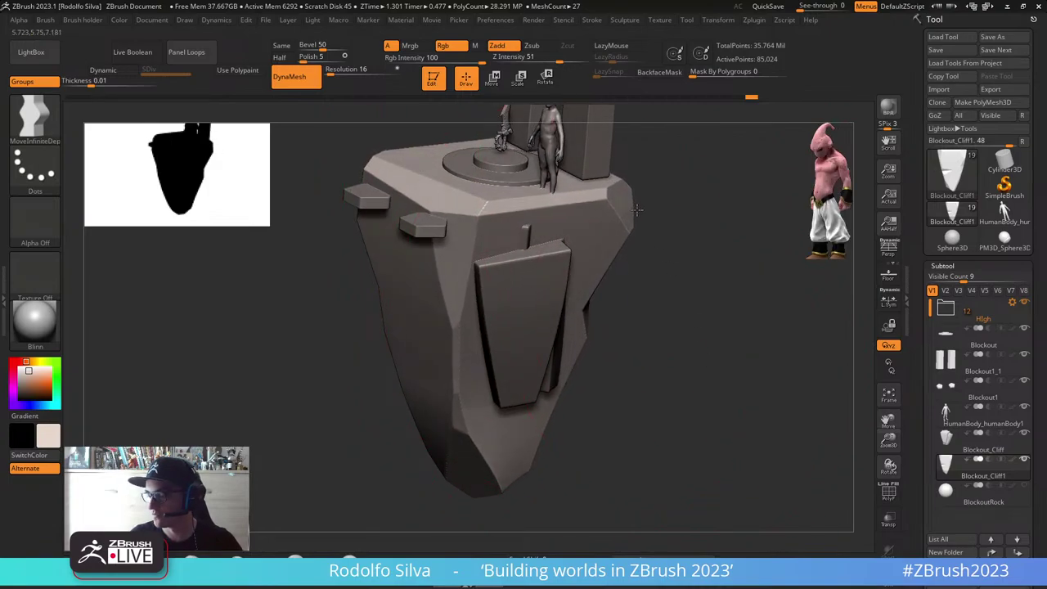
Step: Adjust the cliff's plateau outline from above by pulling its back edge and one beveled corner into a less regular shape
{"action": "mouse_move", "coordinate": [626, 231]}
{"action": "left_mouse_down"}
{"action": "mouse_move", "coordinate": [556, 299]}
{"action": "mouse_move", "coordinate": [529, 282]}
{"action": "mouse_move", "coordinate": [482, 295]}
{"action": "left_mouse_up"}
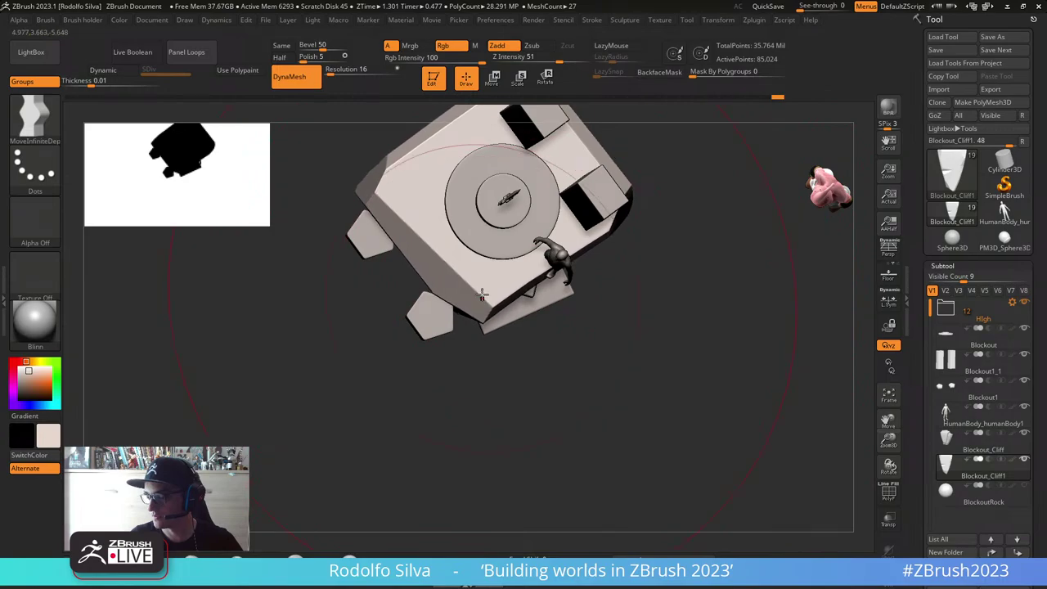
{"action": "left_click_drag", "start_coordinate": [635, 270], "coordinate": [522, 303]}
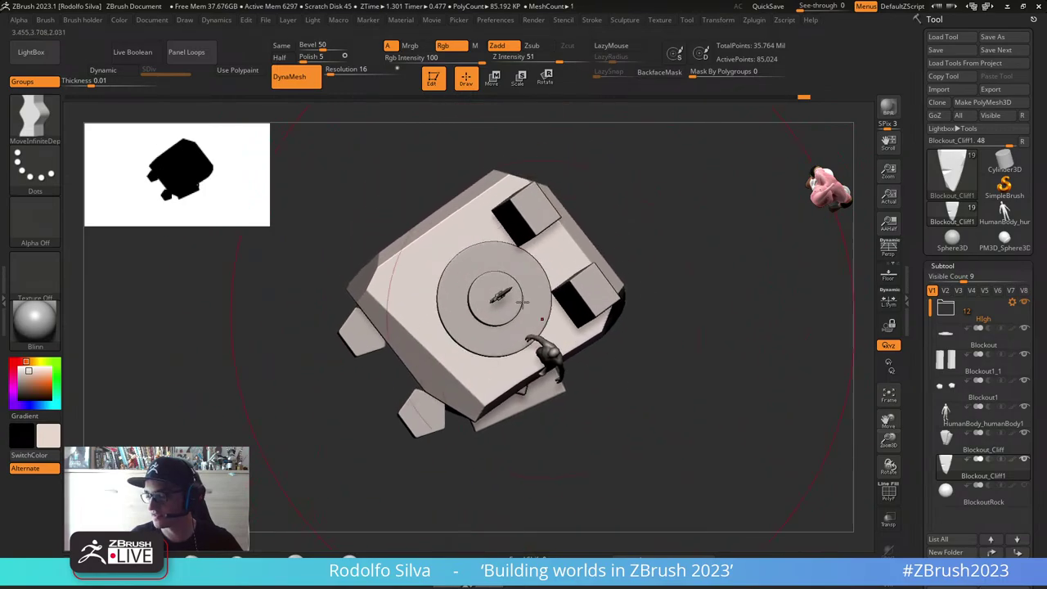
{"action": "left_click_drag", "start_coordinate": [482, 181], "coordinate": [478, 173]}
{"action": "mouse_move", "coordinate": [373, 260]}
{"action": "left_mouse_down"}
{"action": "mouse_move", "coordinate": [387, 268]}
{"action": "mouse_move", "coordinate": [381, 290]}
{"action": "left_mouse_up"}
Step: Reshape the cliff's side silhouette, pulling the upper edge above the notch outward and adjusting the area around the notch
{"action": "left_click_drag", "start_coordinate": [674, 430], "coordinate": [431, 403]}
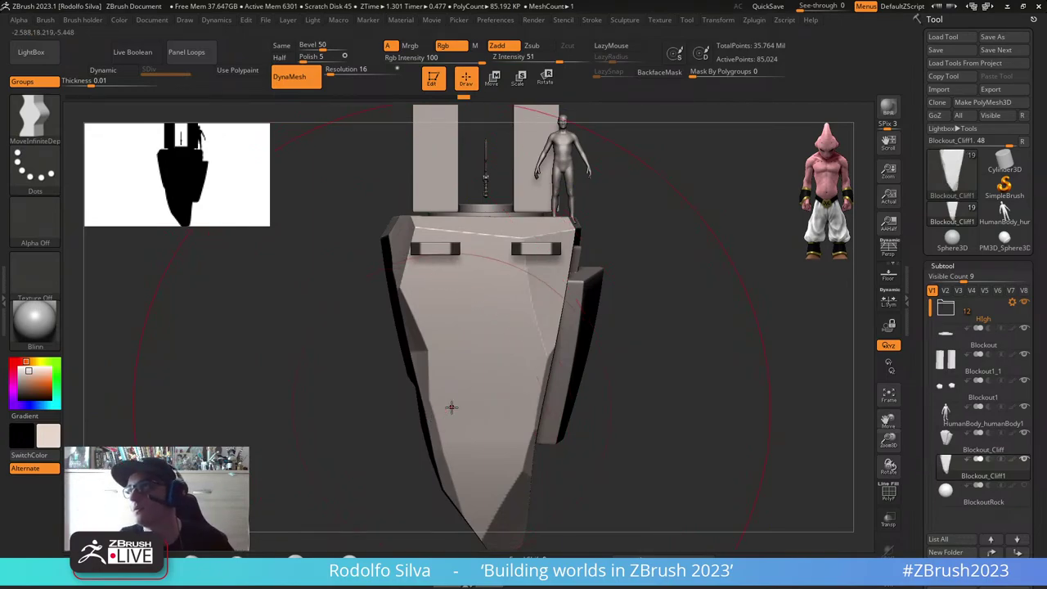
{"action": "mouse_move", "coordinate": [608, 402]}
{"action": "left_mouse_down"}
{"action": "mouse_move", "coordinate": [678, 401]}
{"action": "mouse_move", "coordinate": [624, 395]}
{"action": "mouse_move", "coordinate": [686, 357]}
{"action": "left_mouse_up"}
{"action": "mouse_move", "coordinate": [431, 379]}
{"action": "left_mouse_down"}
{"action": "mouse_move", "coordinate": [440, 374]}
{"action": "mouse_move", "coordinate": [425, 346]}
{"action": "left_mouse_up"}
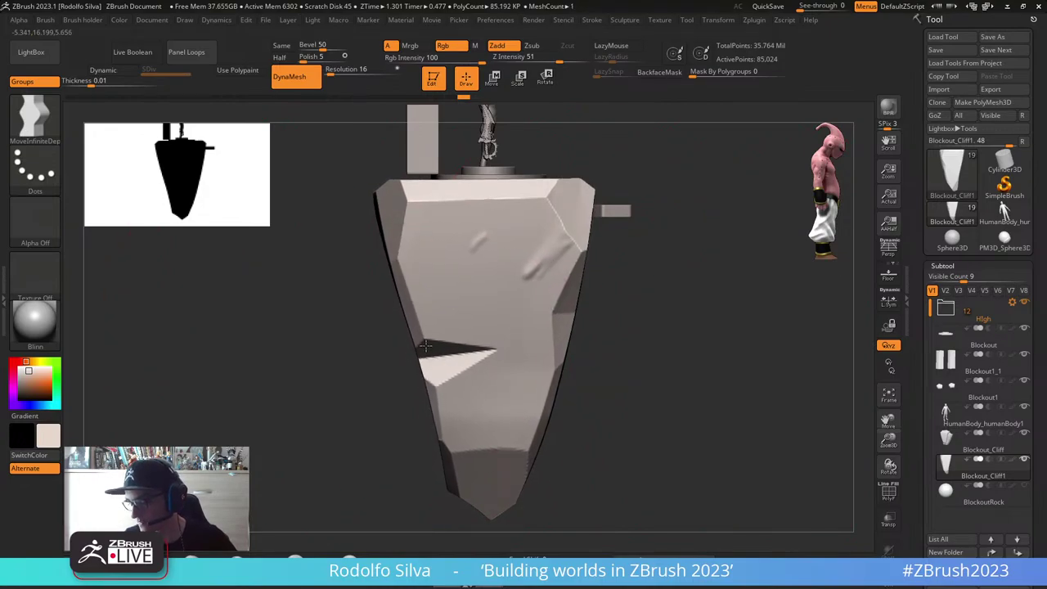
{"action": "left_click_drag", "start_coordinate": [388, 238], "coordinate": [376, 235]}
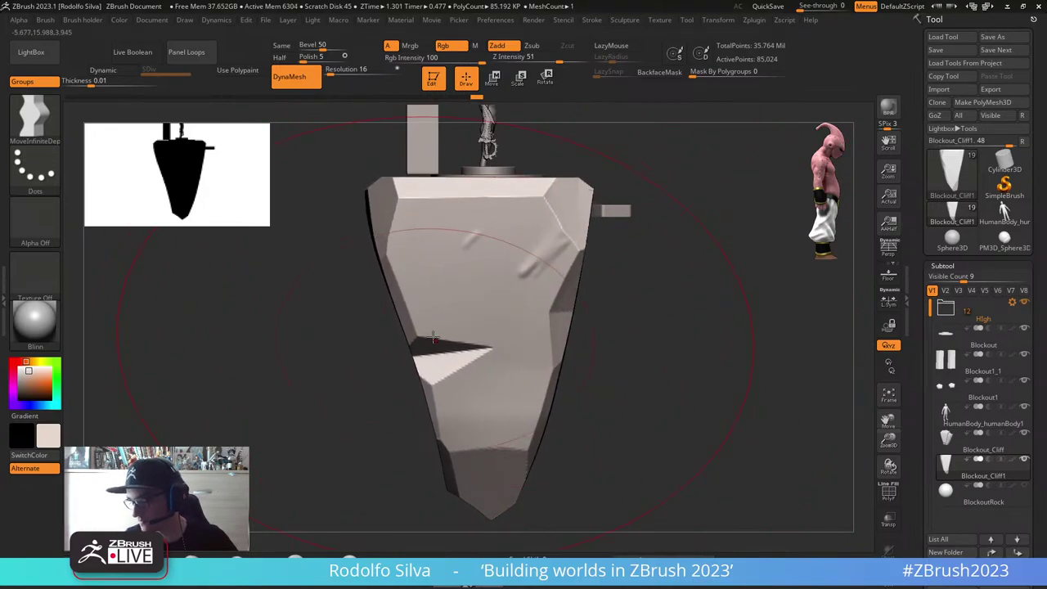
{"action": "left_click_drag", "start_coordinate": [433, 337], "coordinate": [440, 335]}
{"action": "mouse_move", "coordinate": [621, 371]}
{"action": "left_mouse_down"}
{"action": "mouse_move", "coordinate": [649, 368]}
{"action": "mouse_move", "coordinate": [559, 325]}
{"action": "mouse_move", "coordinate": [629, 374]}
{"action": "mouse_move", "coordinate": [527, 366]}
{"action": "left_mouse_up"}
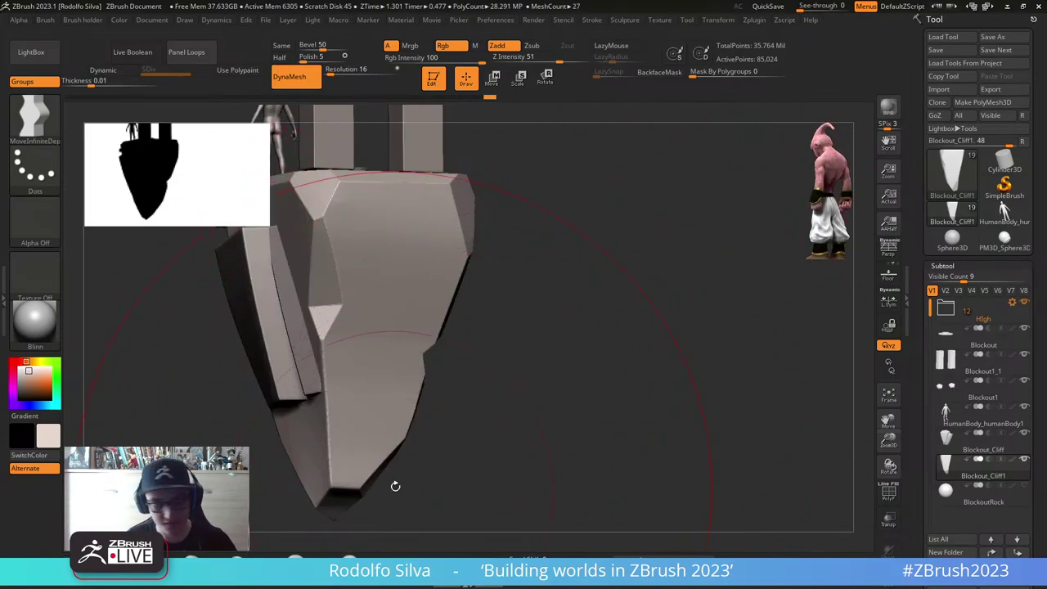
Step: Select the TrimAdaptive brush and reduce its draw size, undoing a trial stroke on the cliff's vertical edge
{"action": "key", "text": "b"}
{"action": "key", "text": "t"}
{"action": "key", "text": "a"}
{"action": "key", "text": "s"}
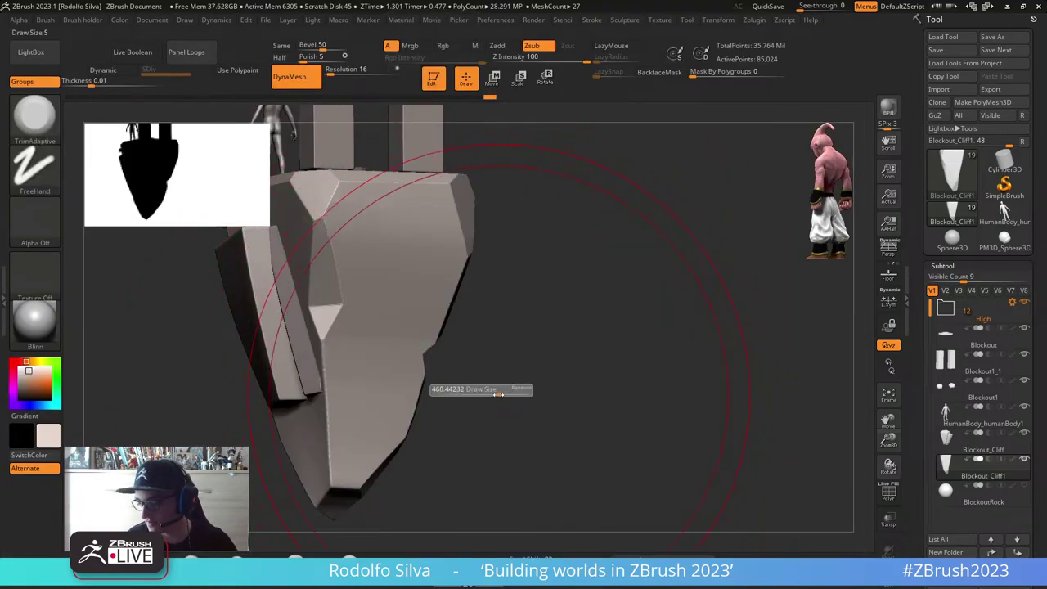
{"action": "left_click_drag", "start_coordinate": [479, 394], "coordinate": [473, 394]}
{"action": "mouse_move", "coordinate": [382, 381]}
{"action": "left_mouse_down"}
{"action": "mouse_move", "coordinate": [392, 346]}
{"action": "mouse_move", "coordinate": [323, 347]}
{"action": "mouse_move", "coordinate": [326, 419]}
{"action": "left_mouse_up"}
{"action": "key", "text": "ctrl+z"}
{"action": "key", "text": "s"}
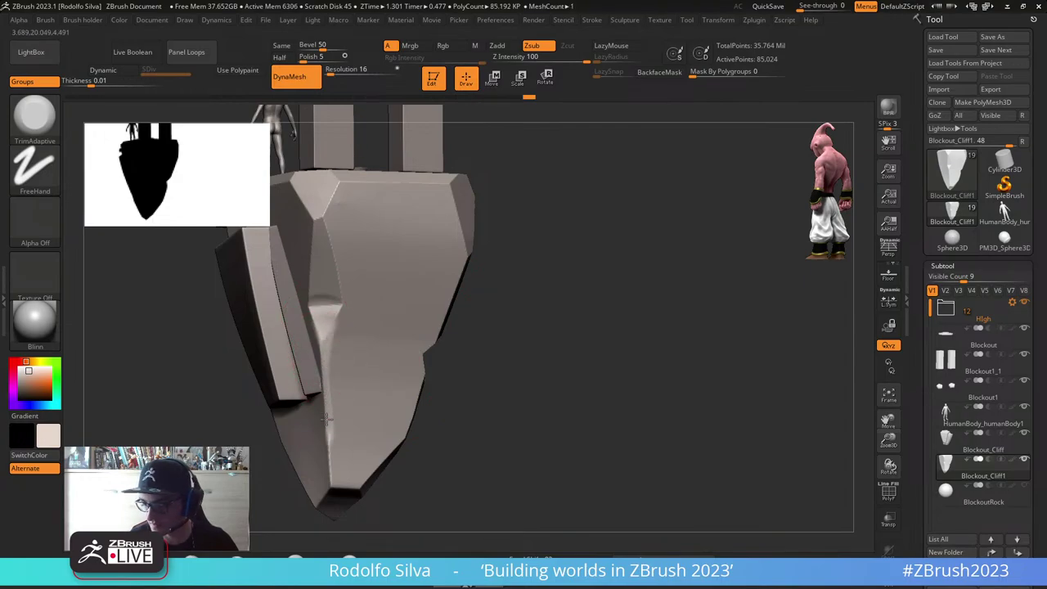
Step: Trim the vertical edge above the notch and carve shallow planes into the upper part of the cliff's broad face
{"action": "left_click_drag", "start_coordinate": [461, 414], "coordinate": [426, 393]}
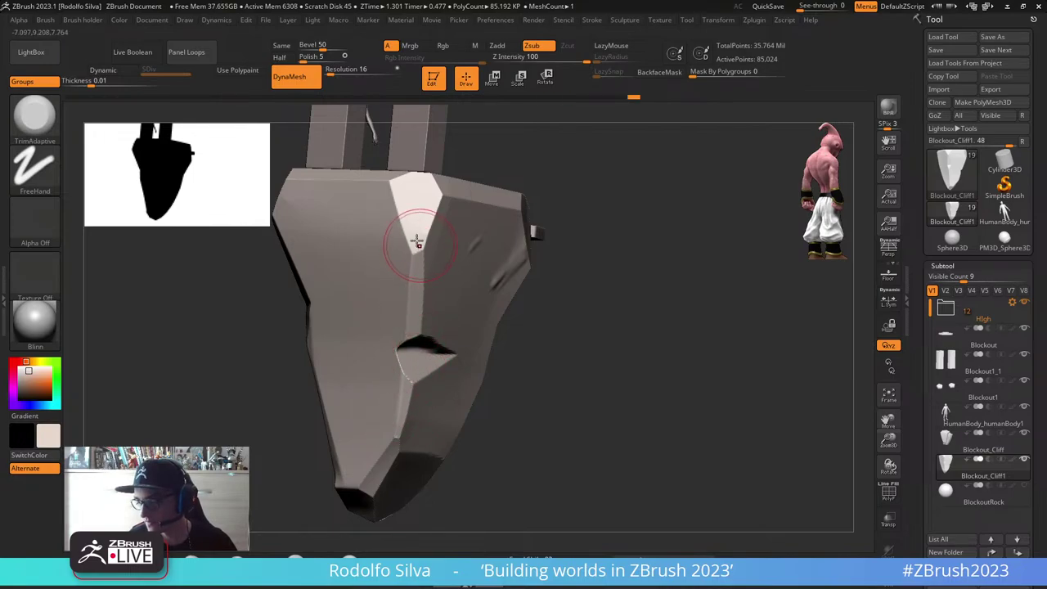
{"action": "left_click_drag", "start_coordinate": [647, 196], "coordinate": [581, 254]}
{"action": "mouse_move", "coordinate": [574, 274]}
{"action": "left_mouse_down"}
{"action": "mouse_move", "coordinate": [564, 282]}
{"action": "mouse_move", "coordinate": [523, 256]}
{"action": "mouse_move", "coordinate": [564, 329]}
{"action": "left_mouse_up"}
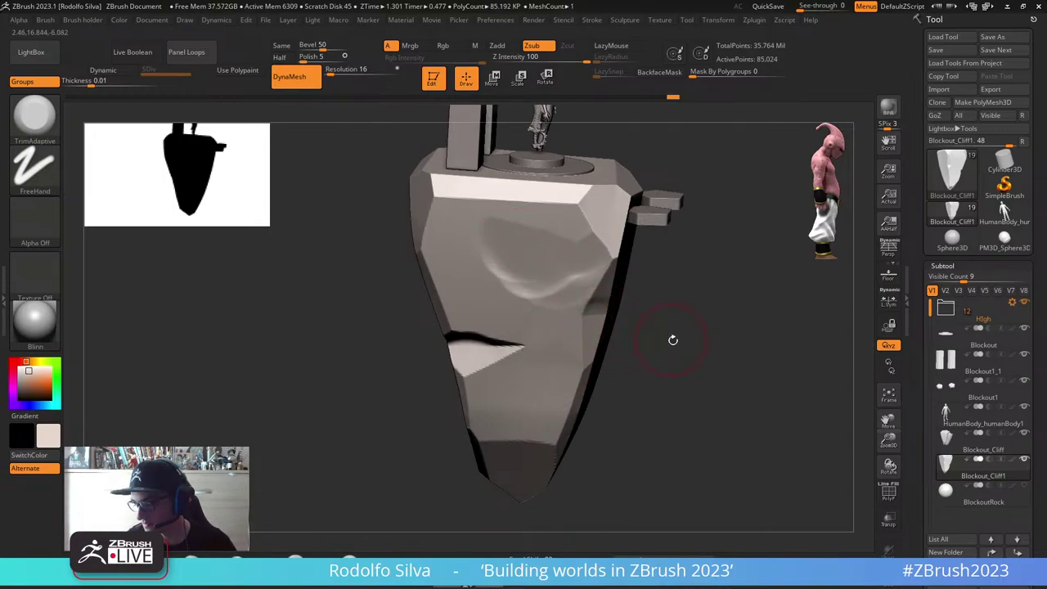
{"action": "left_click_drag", "start_coordinate": [673, 340], "coordinate": [595, 329]}
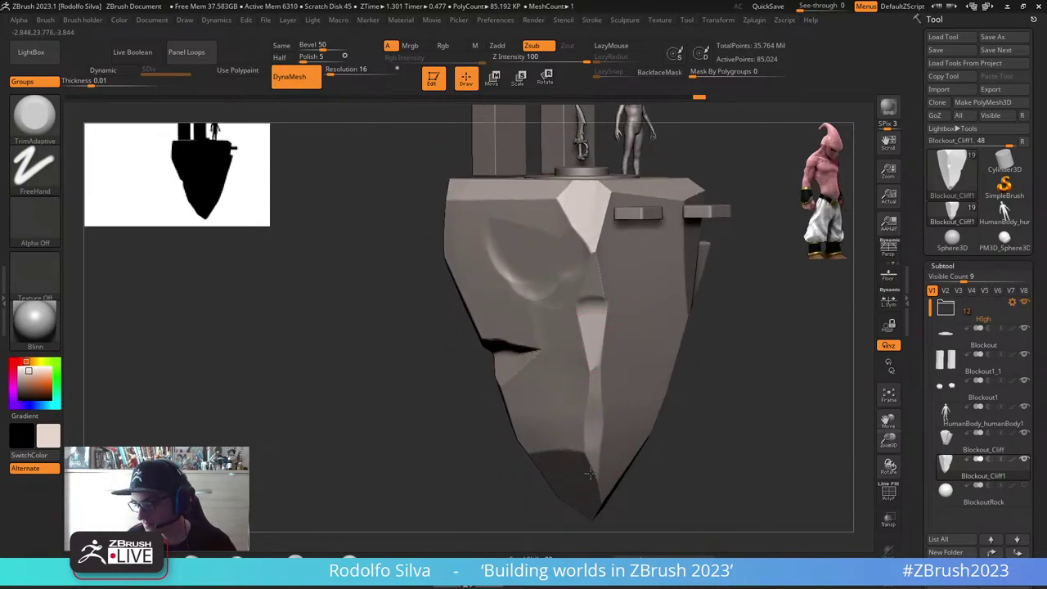
Step: Trim the long vertical edge next to the leaning side slab, breaking its straight line with small facets
{"action": "right_click_drag", "start_coordinate": [589, 473], "coordinate": [554, 435]}
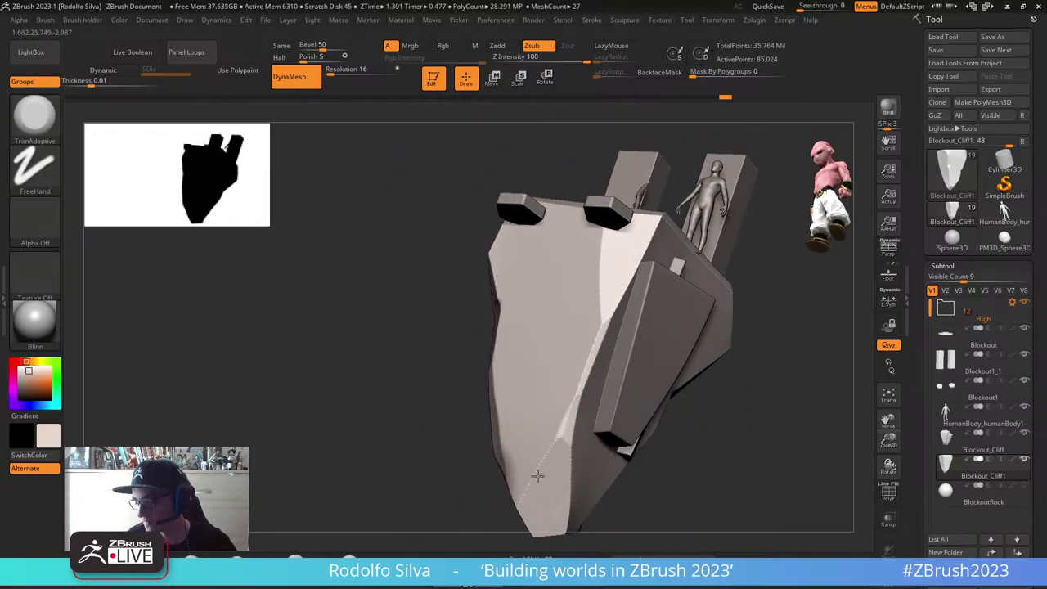
{"action": "left_click_drag", "start_coordinate": [568, 415], "coordinate": [583, 374]}
{"action": "left_click_drag", "start_coordinate": [596, 345], "coordinate": [615, 284]}
{"action": "mouse_move", "coordinate": [773, 293]}
{"action": "left_mouse_down"}
{"action": "mouse_move", "coordinate": [732, 409]}
{"action": "mouse_move", "coordinate": [720, 409]}
{"action": "left_mouse_up"}
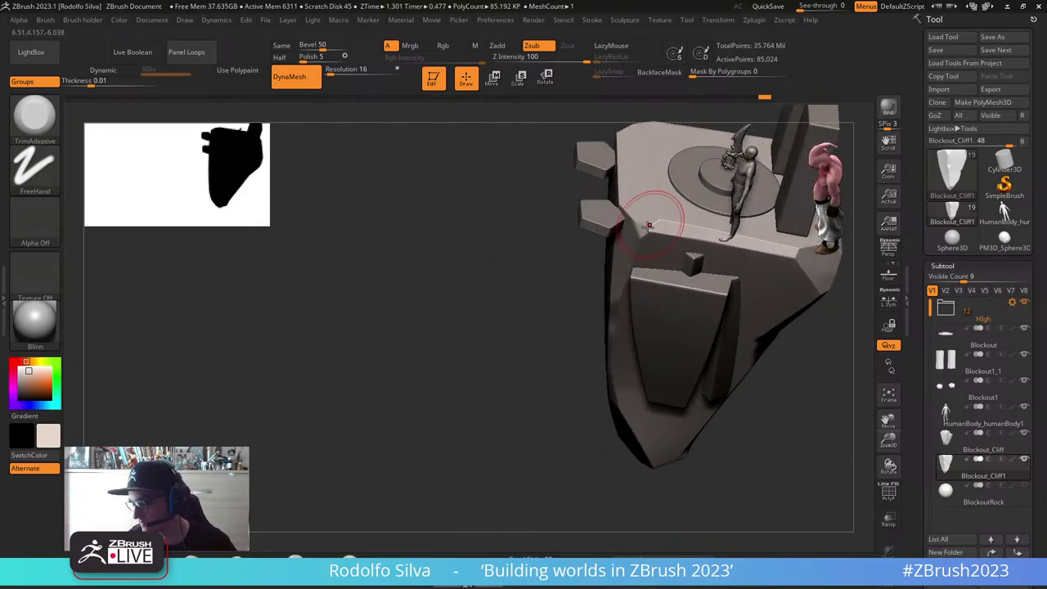
Step: Isolate Blockout_Cliff1 from the other models and trim the beveled edges and corners around its flat top
{"action": "right_click_drag", "start_coordinate": [658, 219], "coordinate": [648, 349]}
{"action": "key", "text": "alt+s"}
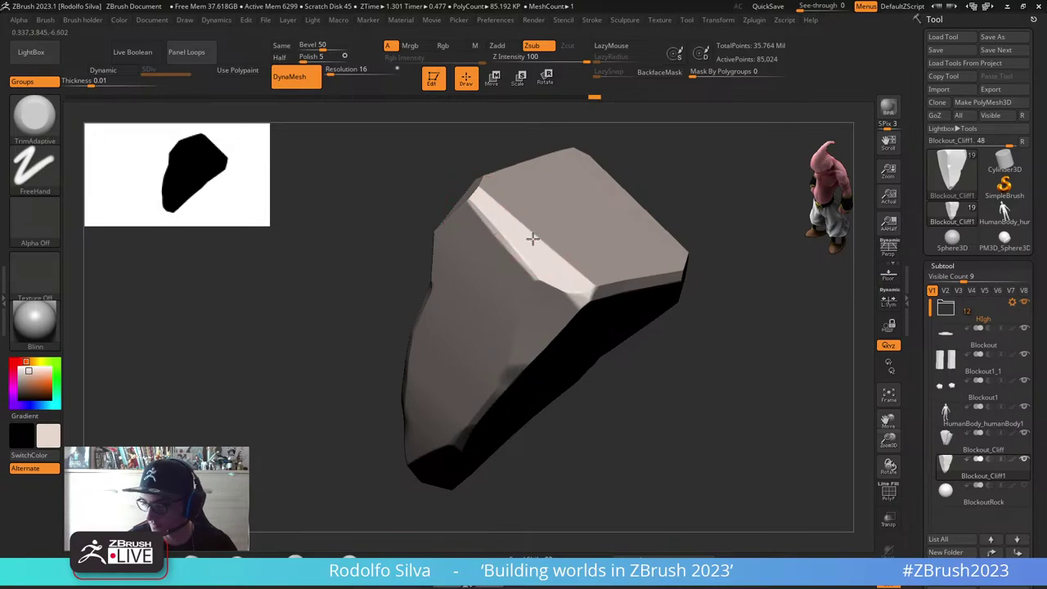
{"action": "left_click_drag", "start_coordinate": [713, 335], "coordinate": [713, 320]}
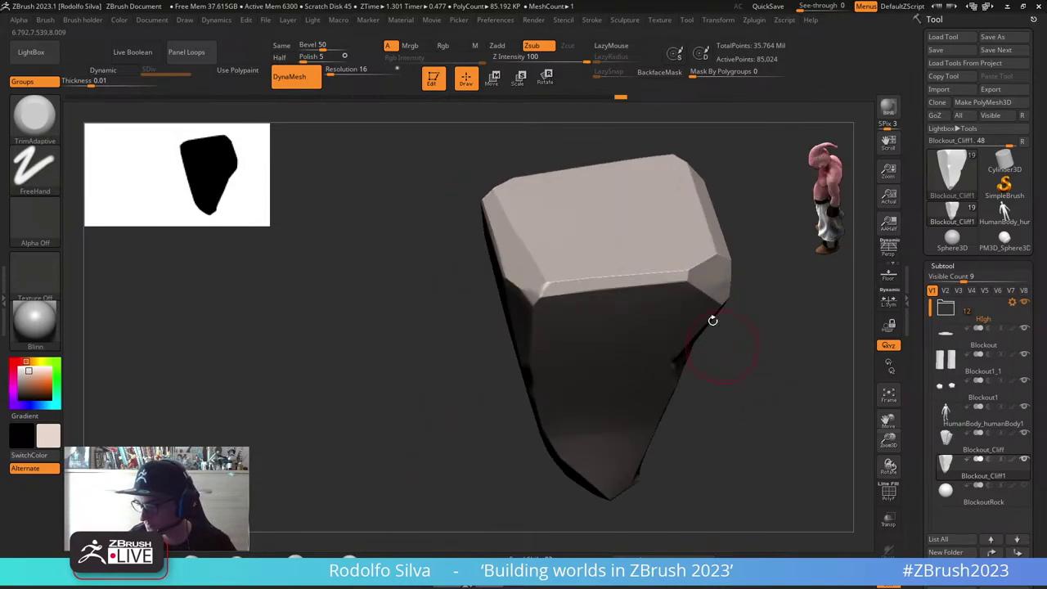
{"action": "right_click_drag", "start_coordinate": [543, 286], "coordinate": [526, 403]}
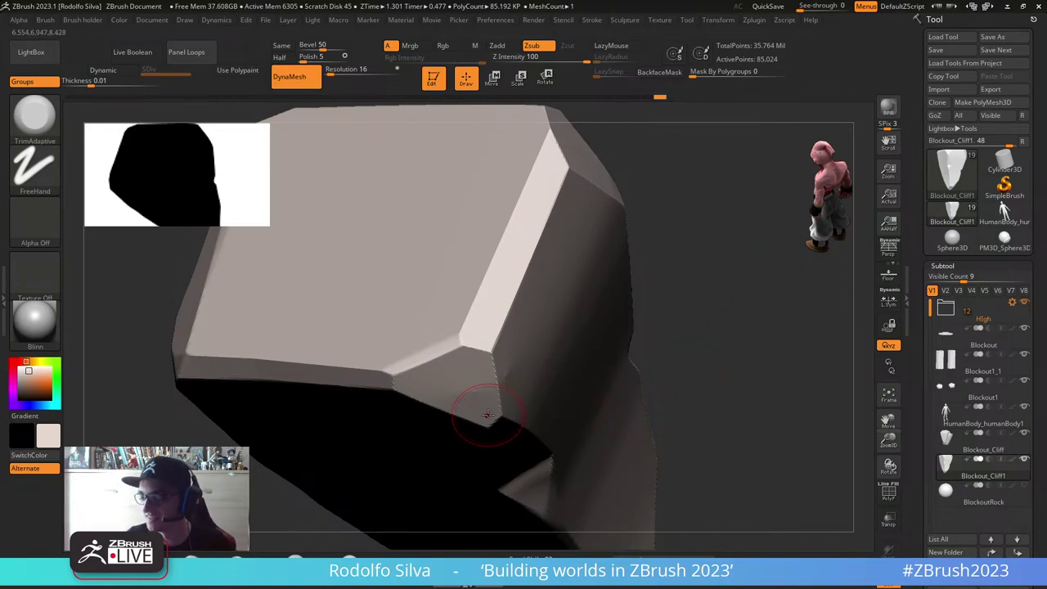
Step: Trim the beveled top corner in close view, softening the vertical edge that runs down from it
{"action": "right_click_drag", "start_coordinate": [507, 409], "coordinate": [561, 379]}
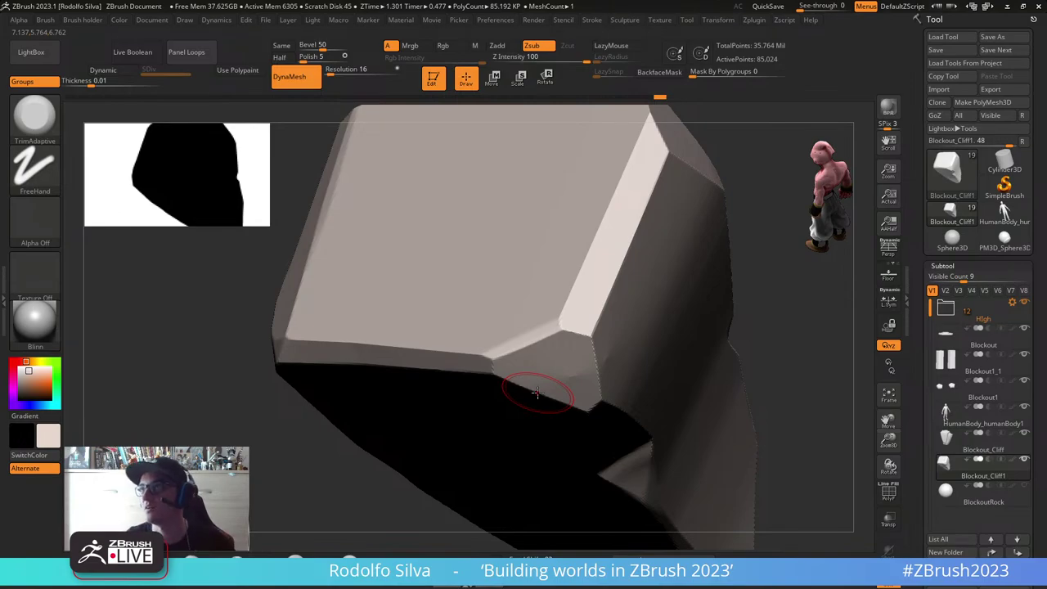
{"action": "right_click_drag", "start_coordinate": [607, 385], "coordinate": [553, 313]}
{"action": "mouse_move", "coordinate": [556, 269]}
{"action": "left_mouse_down"}
{"action": "mouse_move", "coordinate": [561, 351]}
{"action": "mouse_move", "coordinate": [613, 369]}
{"action": "mouse_move", "coordinate": [632, 360]}
{"action": "left_mouse_up"}
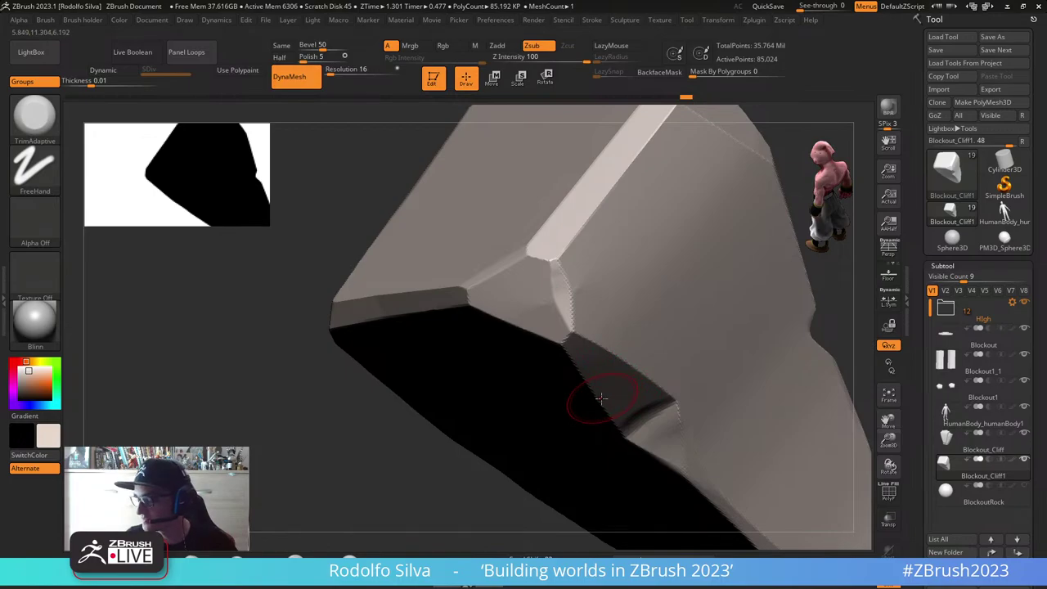
Step: Trim the facet edges of the top corner above the notch on the opposite side of the cliff
{"action": "right_click_drag", "start_coordinate": [276, 476], "coordinate": [493, 177]}
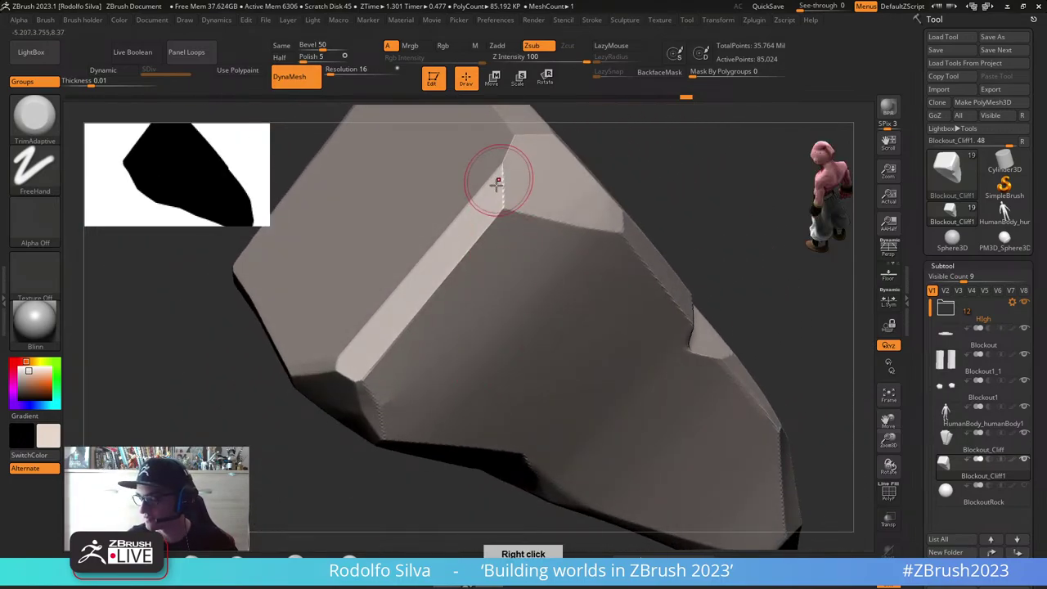
{"action": "left_click", "coordinate": [603, 216]}
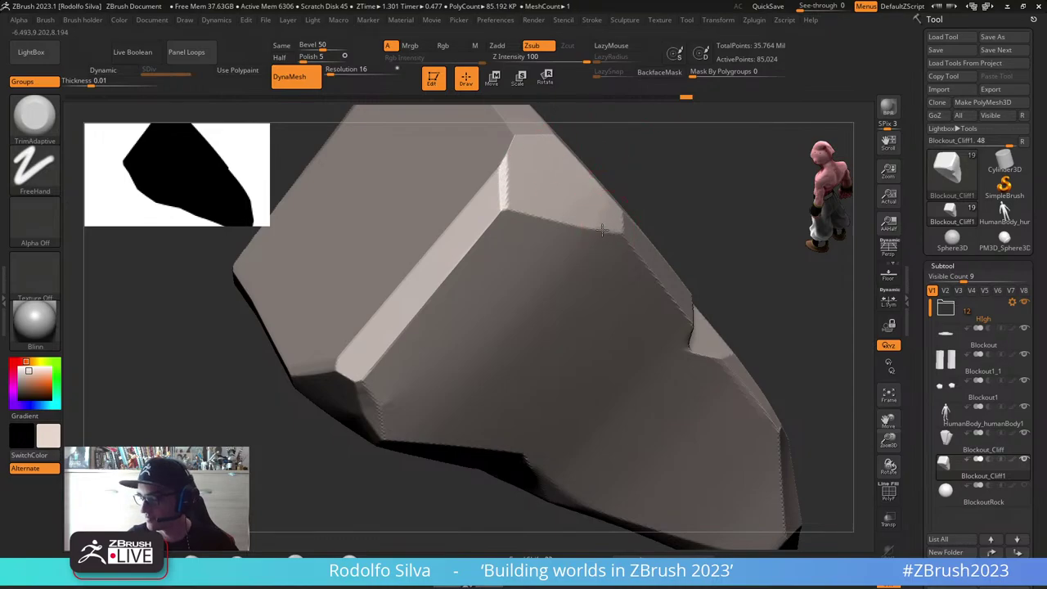
{"action": "right_click_drag", "start_coordinate": [760, 280], "coordinate": [642, 325]}
{"action": "left_click_drag", "start_coordinate": [601, 302], "coordinate": [598, 299]}
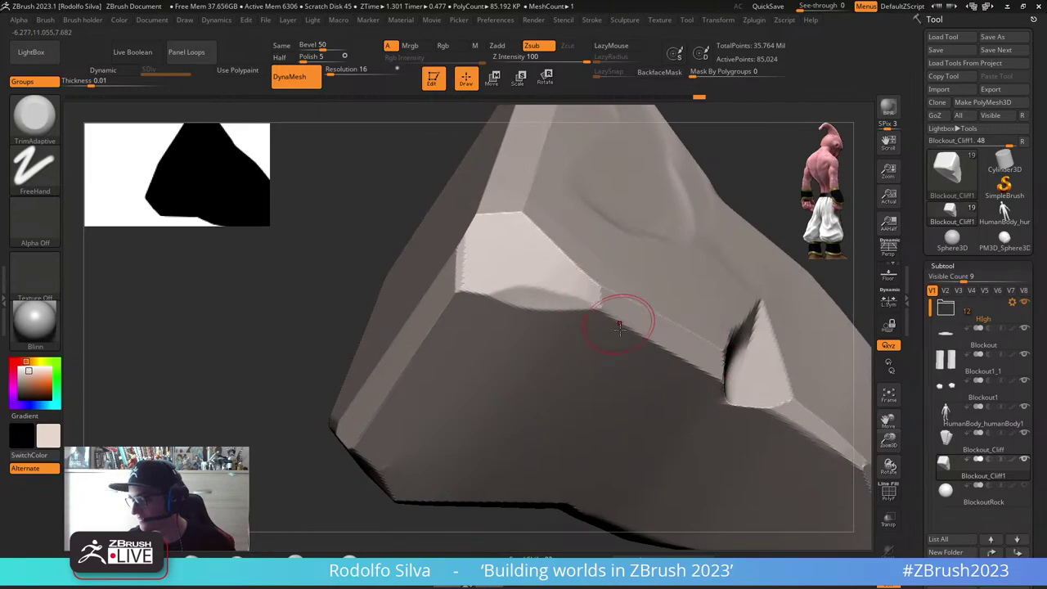
{"action": "left_click_drag", "start_coordinate": [318, 306], "coordinate": [336, 356]}
{"action": "left_click_drag", "start_coordinate": [522, 225], "coordinate": [542, 244]}
Step: Carve shallow chips and uneven planes into the flat side face of the isolated cliff with TrimAdaptive
{"action": "left_click_drag", "start_coordinate": [365, 327], "coordinate": [647, 347], "text": "alt"}
{"action": "right_click_drag", "start_coordinate": [646, 347], "coordinate": [614, 348]}
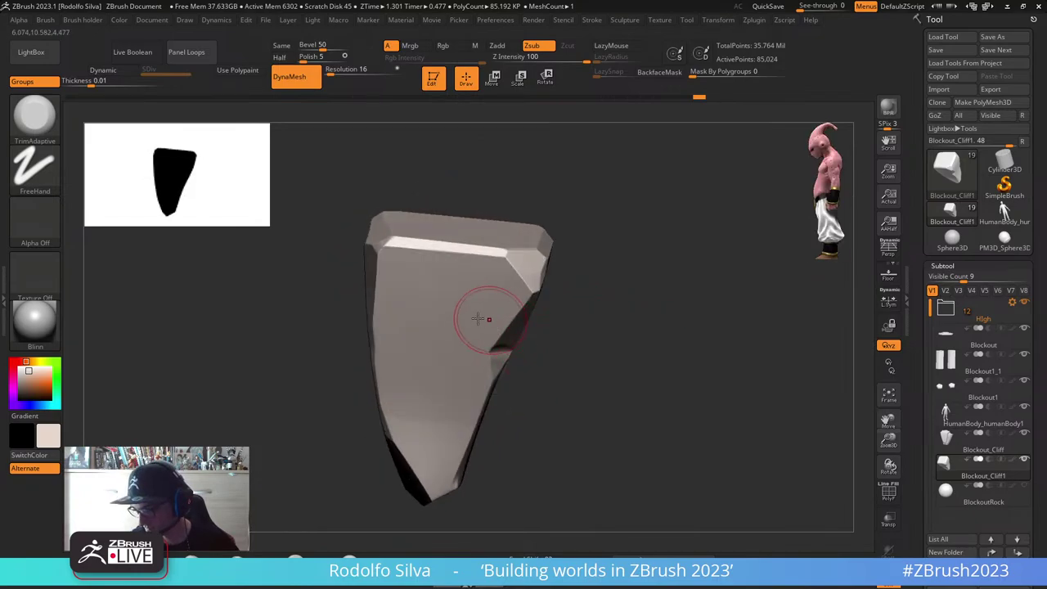
{"action": "mouse_move", "coordinate": [433, 431]}
{"action": "left_mouse_down"}
{"action": "mouse_move", "coordinate": [425, 399]}
{"action": "mouse_move", "coordinate": [418, 415]}
{"action": "left_mouse_up"}
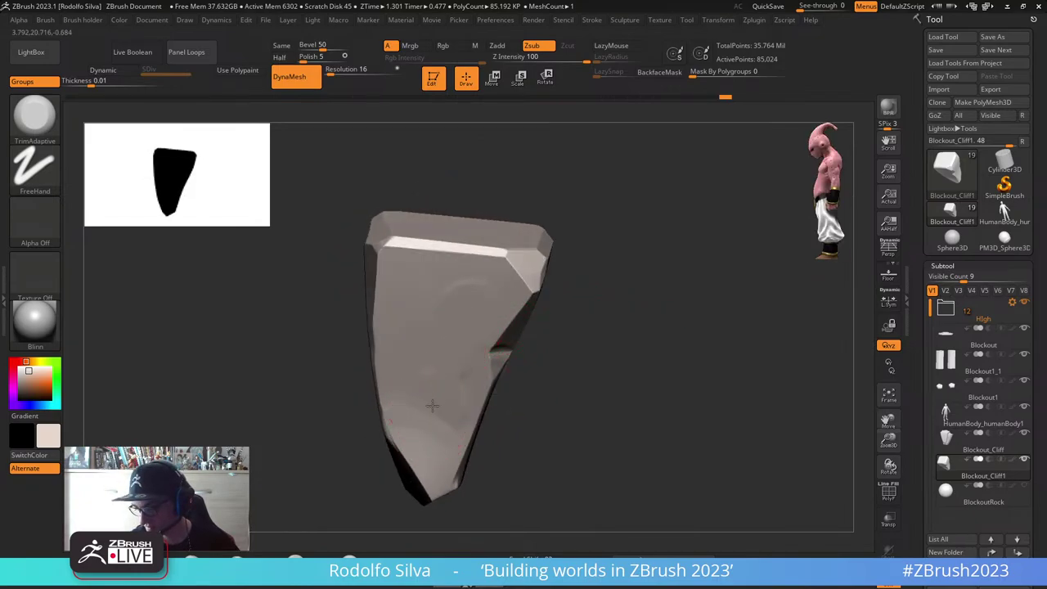
{"action": "right_click_drag", "start_coordinate": [561, 362], "coordinate": [580, 385]}
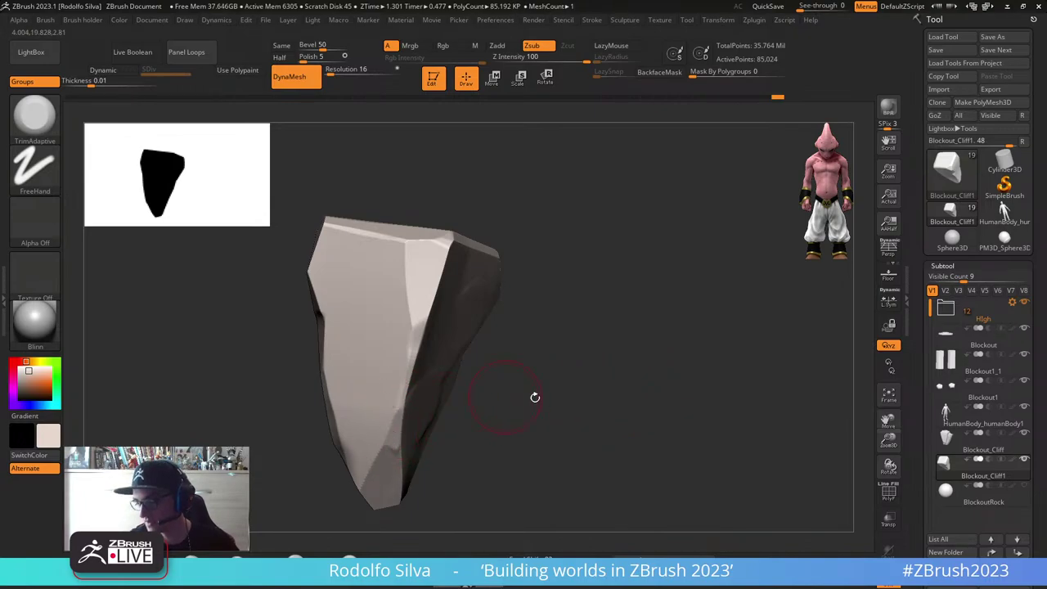
{"action": "mouse_move", "coordinate": [532, 397]}
{"action": "right_mouse_down"}
{"action": "mouse_move", "coordinate": [582, 417]}
{"action": "mouse_move", "coordinate": [530, 431]}
{"action": "right_mouse_up"}
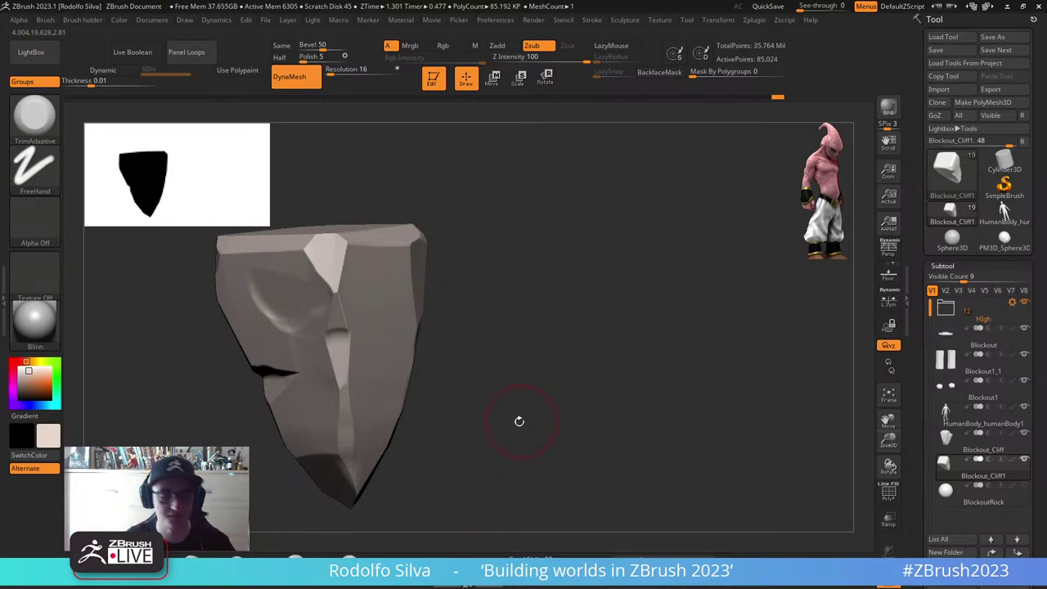
Step: Load the MalletFast brush from the Mallet folder of the LightBox brush library and close the library
{"action": "key", "text": "b"}
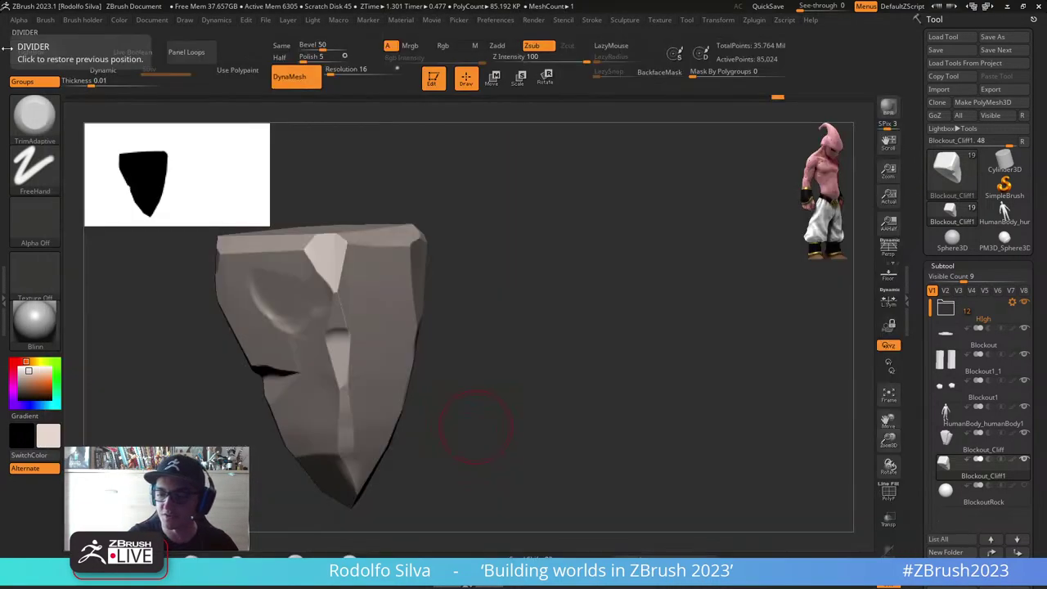
{"action": "left_click", "coordinate": [31, 52]}
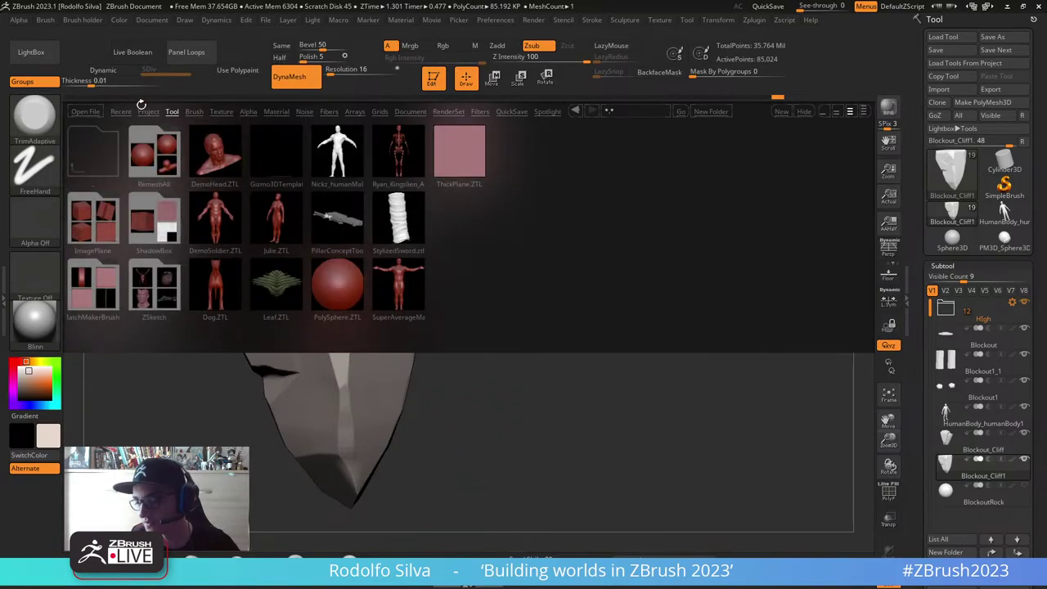
{"action": "left_click", "coordinate": [148, 112]}
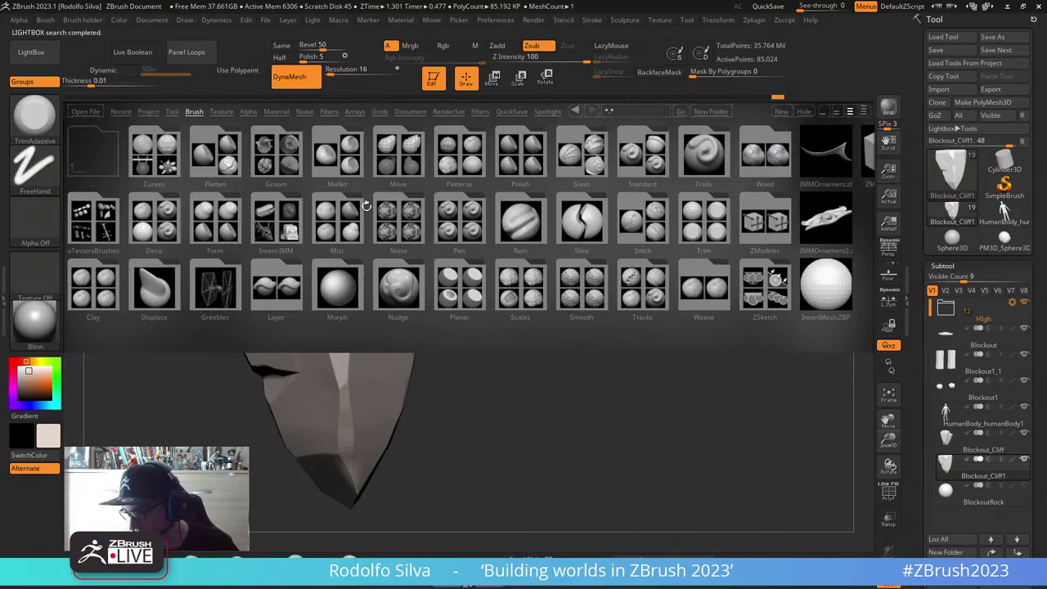
{"action": "left_click", "coordinate": [335, 157]}
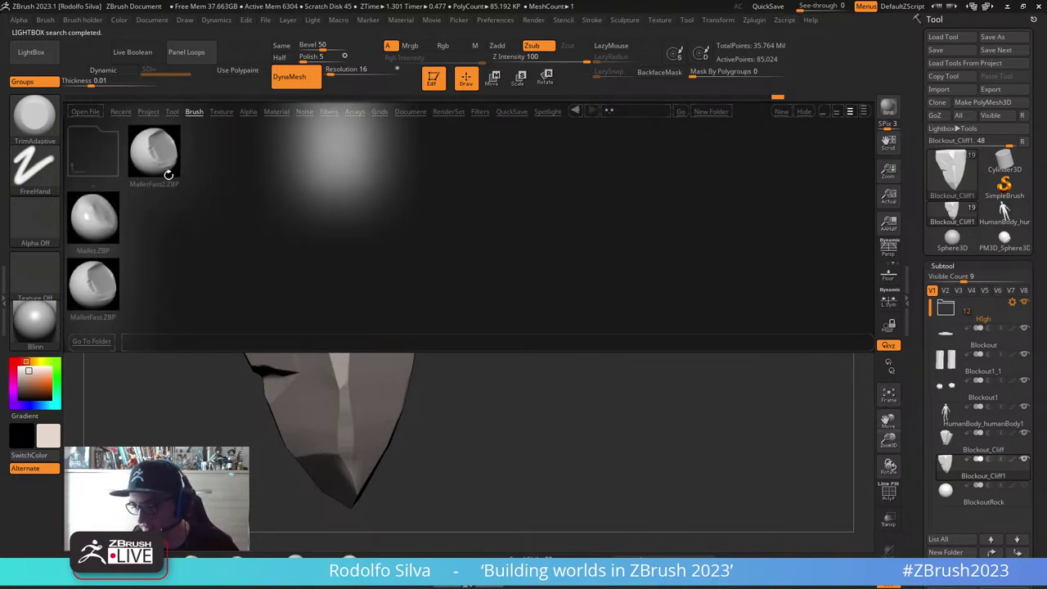
{"action": "left_click", "coordinate": [99, 280]}
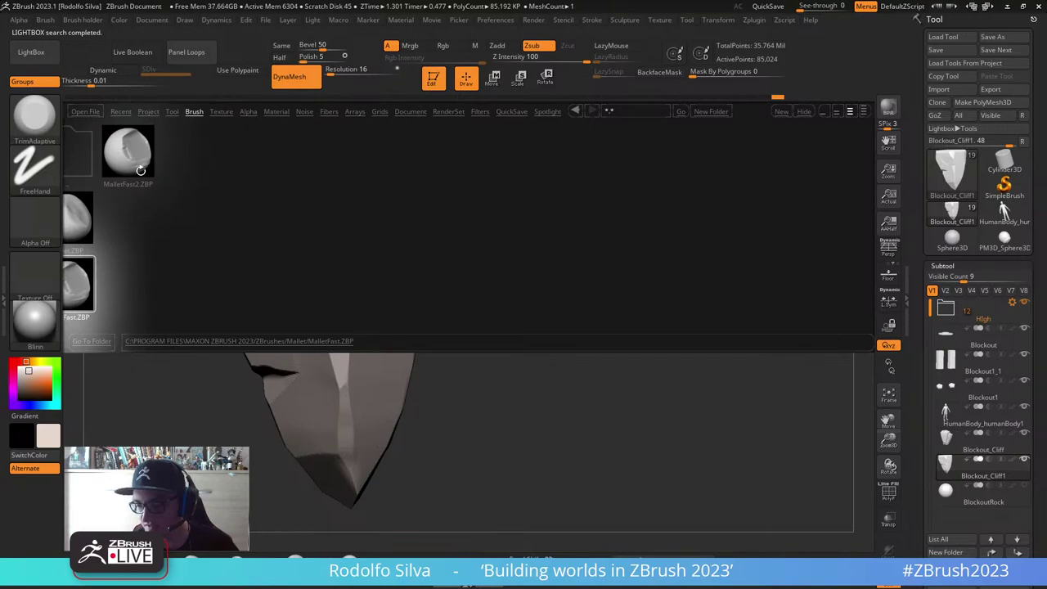
{"action": "left_click", "coordinate": [31, 51]}
Step: Activate the MalletFast brush and switch to the MalletFast2 variant for sculpting the cliff
{"action": "mouse_move", "coordinate": [441, 361]}
{"action": "right_mouse_down"}
{"action": "mouse_move", "coordinate": [465, 365]}
{"action": "mouse_move", "coordinate": [449, 366]}
{"action": "right_mouse_up"}
{"action": "key", "text": "b"}
{"action": "key", "text": "m"}
{"action": "key", "text": "f"}
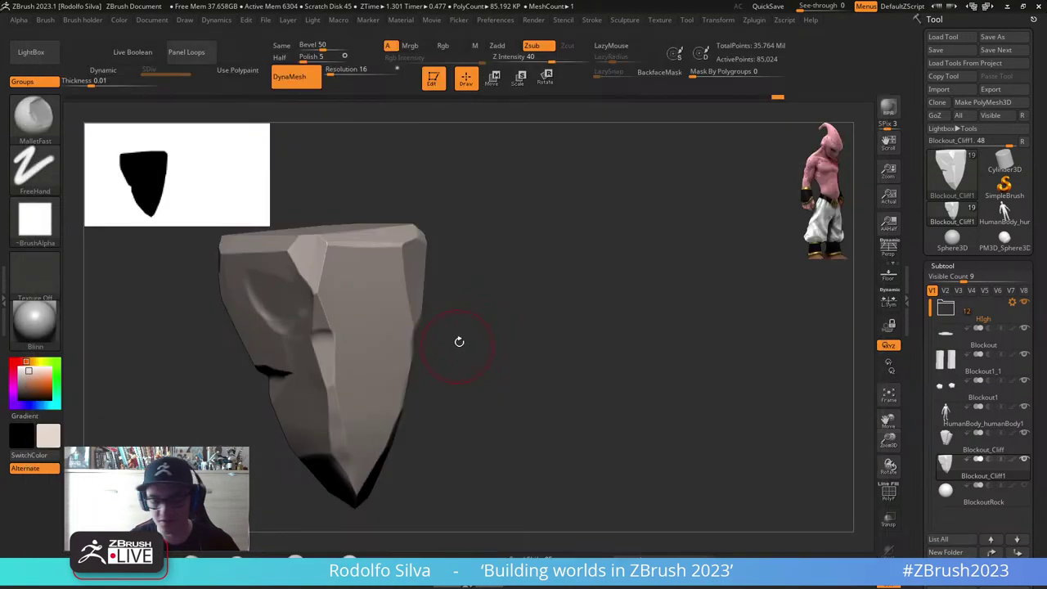
{"action": "right_click_drag", "start_coordinate": [506, 344], "coordinate": [621, 348], "text": "alt"}
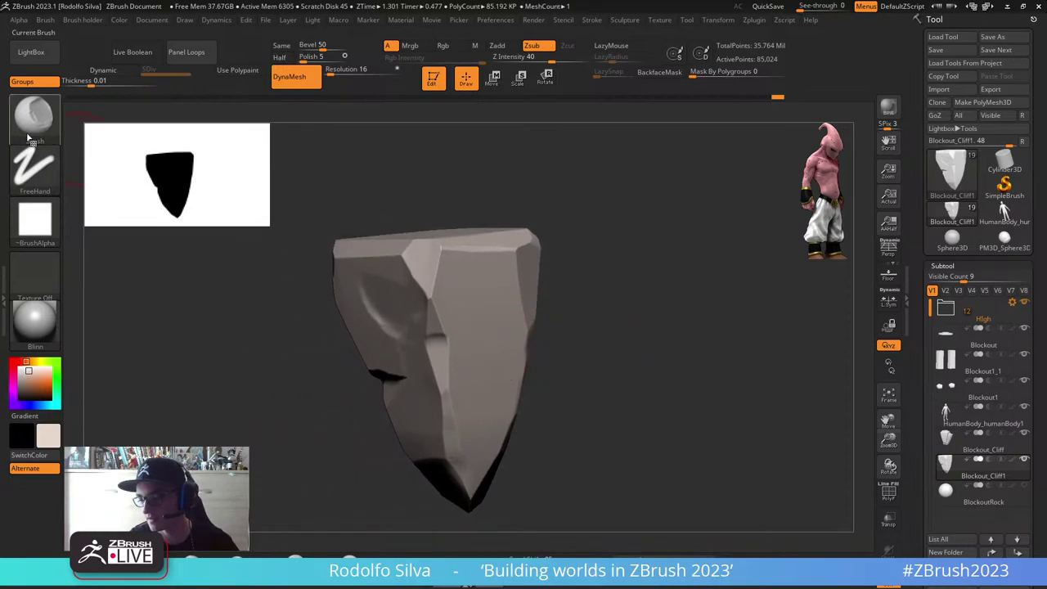
{"action": "key", "text": "b"}
{"action": "key", "text": "m"}
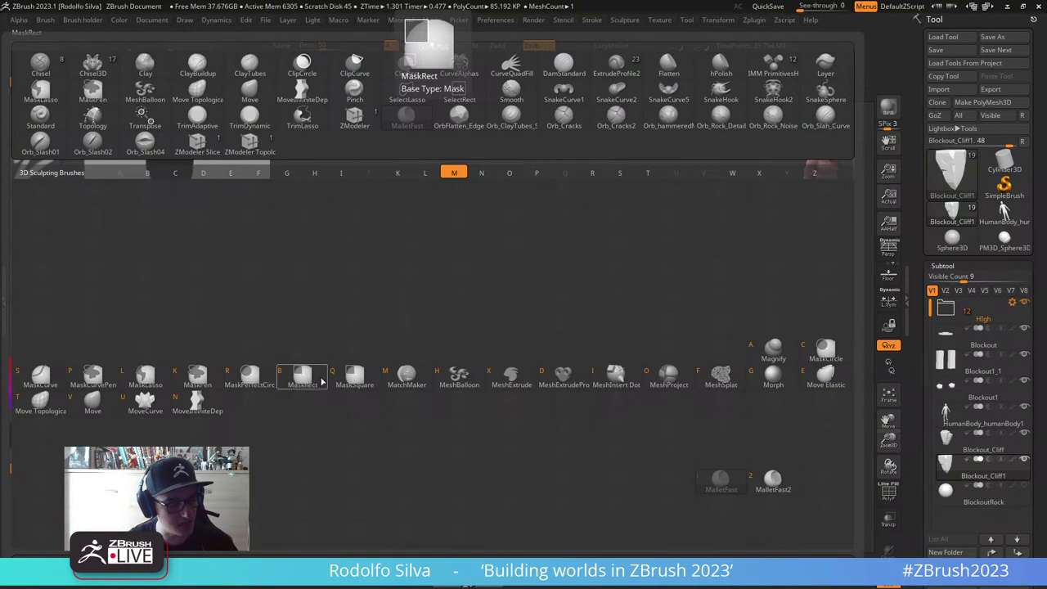
{"action": "key", "text": "a"}
Step: Chip the beveled top corner of the cliff and the face just below it with MalletFast2
{"action": "right_click_drag", "start_coordinate": [467, 339], "coordinate": [553, 306]}
{"action": "right_click_drag", "start_coordinate": [510, 365], "coordinate": [544, 381]}
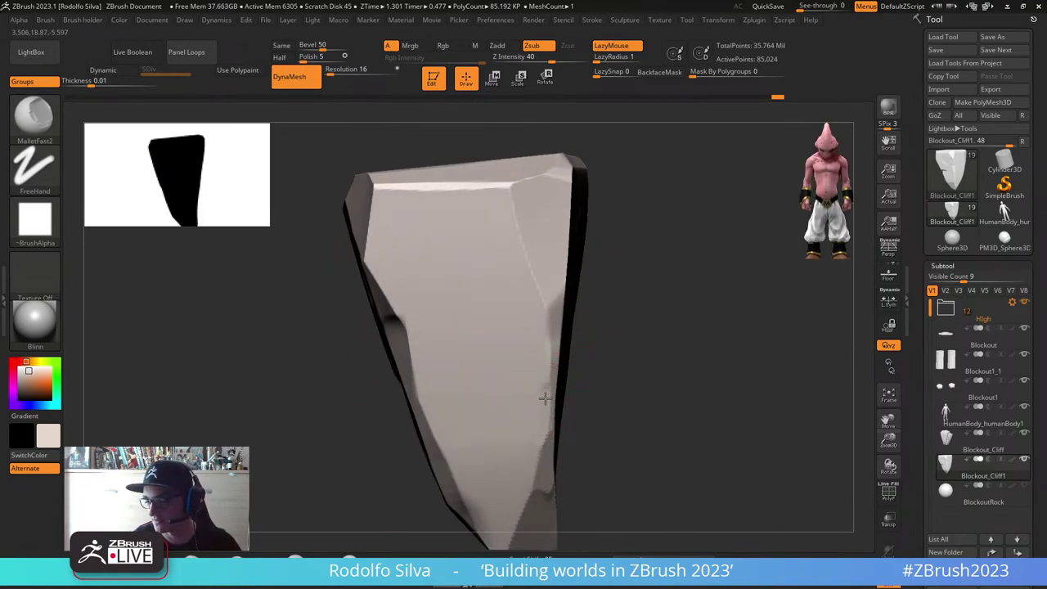
{"action": "right_click_drag", "start_coordinate": [617, 362], "coordinate": [636, 367]}
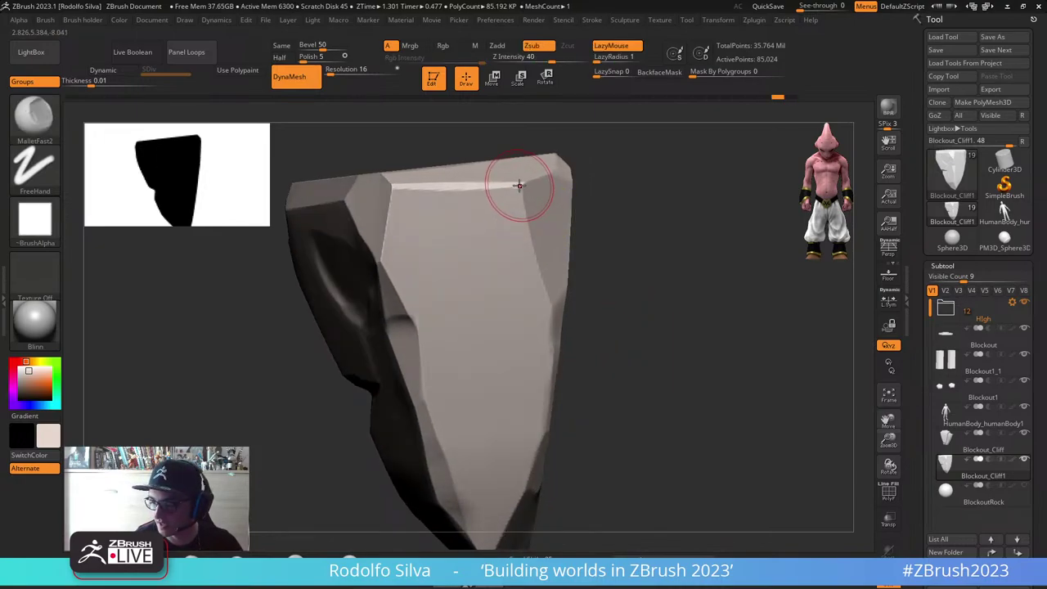
{"action": "mouse_move", "coordinate": [519, 180]}
{"action": "left_mouse_down"}
{"action": "mouse_move", "coordinate": [517, 222]}
{"action": "mouse_move", "coordinate": [516, 195]}
{"action": "left_mouse_up"}
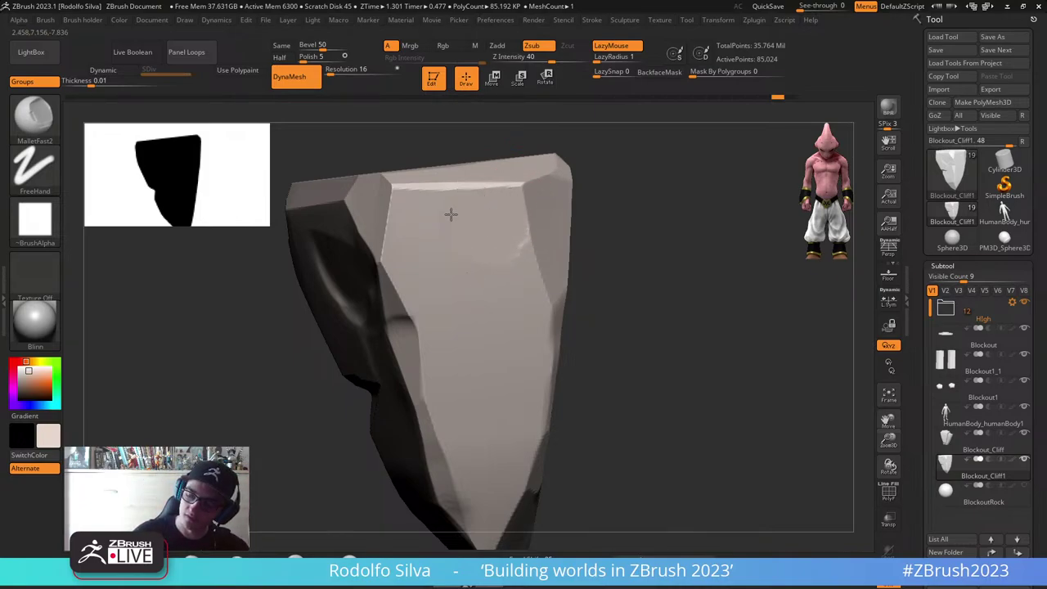
{"action": "mouse_move", "coordinate": [653, 280]}
{"action": "right_mouse_down"}
{"action": "mouse_move", "coordinate": [701, 273]}
{"action": "mouse_move", "coordinate": [636, 257]}
{"action": "right_mouse_up"}
{"action": "left_click_drag", "start_coordinate": [511, 188], "coordinate": [556, 173]}
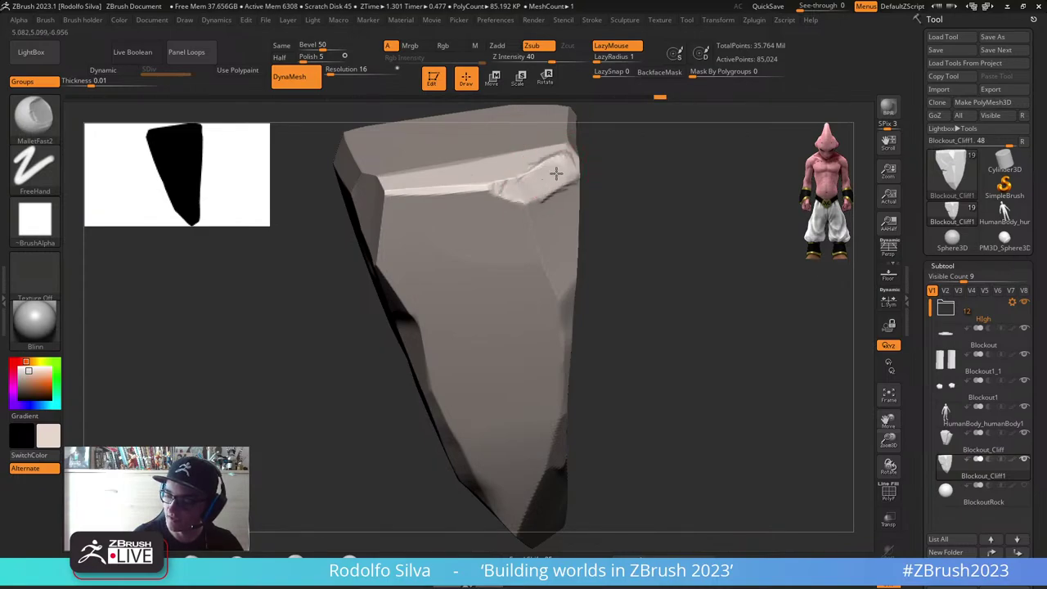
{"action": "mouse_move", "coordinate": [666, 214]}
{"action": "left_mouse_down"}
{"action": "mouse_move", "coordinate": [617, 221]}
{"action": "mouse_move", "coordinate": [631, 222]}
{"action": "left_mouse_up"}
Step: Enlarge the draw size to about 124 and hammer broad chips into the narrow side face beside the notch
{"action": "key", "text": "s"}
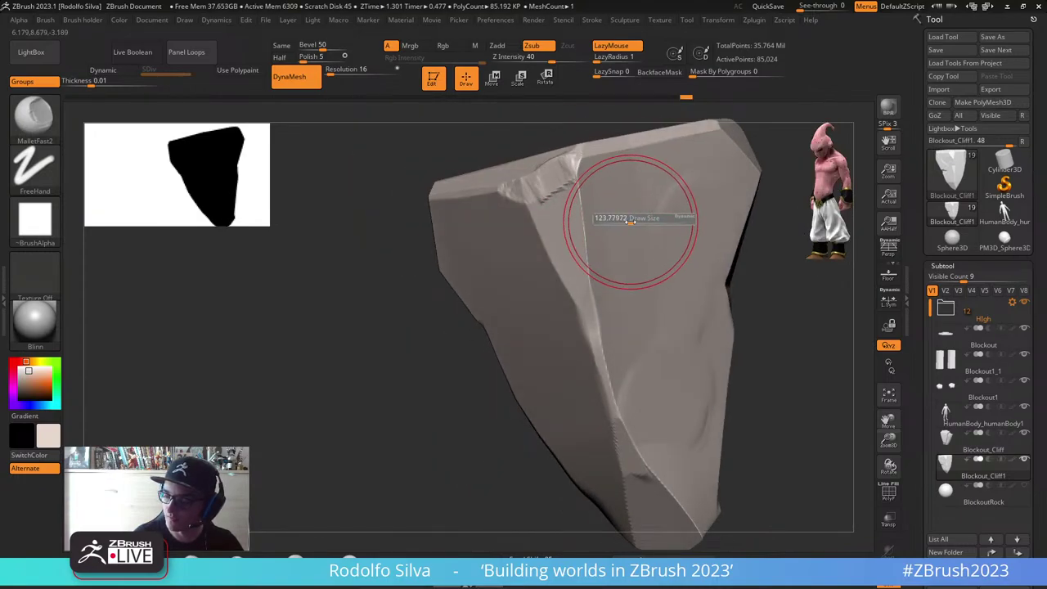
{"action": "key", "text": "space"}
{"action": "right_click_drag", "start_coordinate": [551, 314], "coordinate": [661, 300], "text": "ctrl"}
{"action": "mouse_move", "coordinate": [661, 302]}
{"action": "left_mouse_down"}
{"action": "mouse_move", "coordinate": [603, 343]}
{"action": "mouse_move", "coordinate": [622, 383]}
{"action": "mouse_move", "coordinate": [617, 318]}
{"action": "left_mouse_up"}
{"action": "mouse_move", "coordinate": [617, 318]}
{"action": "right_mouse_down"}
{"action": "mouse_move", "coordinate": [734, 371]}
{"action": "mouse_move", "coordinate": [661, 347]}
{"action": "mouse_move", "coordinate": [563, 354]}
{"action": "right_mouse_up"}
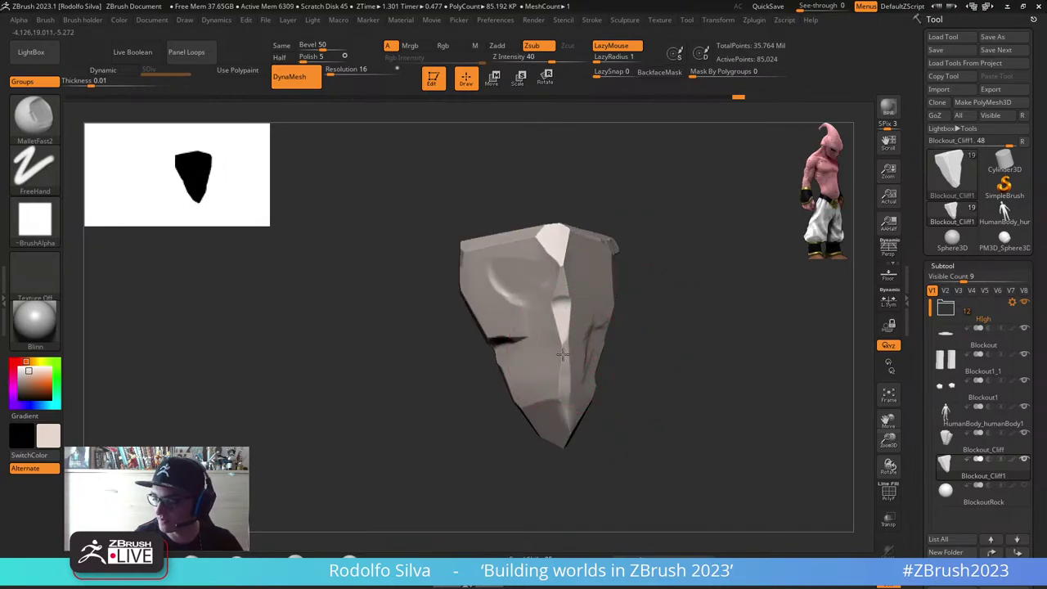
{"action": "right_click_drag", "start_coordinate": [657, 413], "coordinate": [522, 315]}
{"action": "left_click_drag", "start_coordinate": [483, 291], "coordinate": [489, 349]}
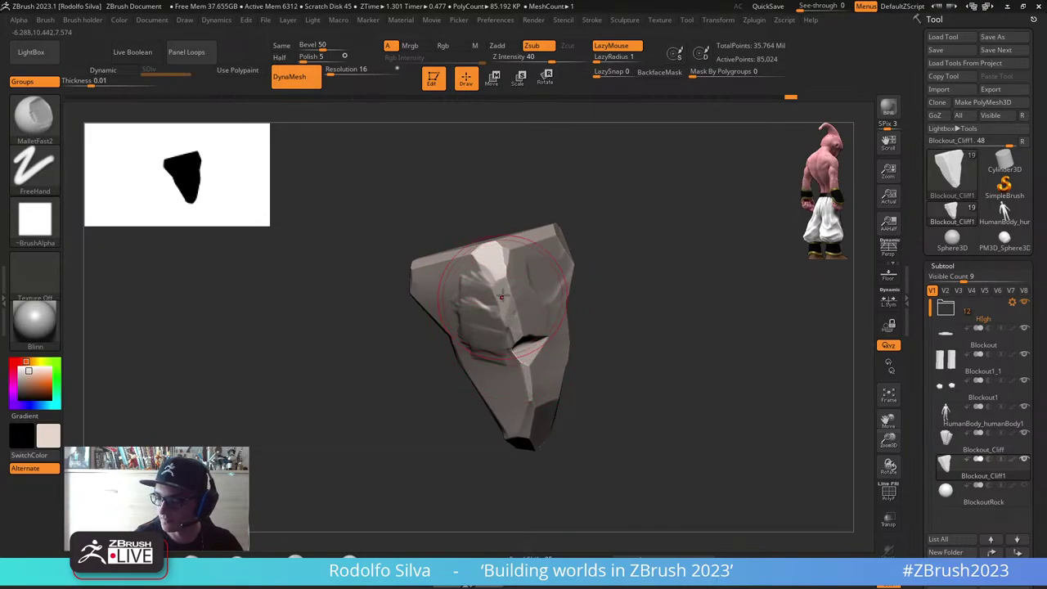
Step: Break up the upper part of the narrow side face with broad mallet strokes toward its corner edge
{"action": "mouse_move", "coordinate": [630, 374]}
{"action": "right_mouse_down"}
{"action": "mouse_move", "coordinate": [614, 347]}
{"action": "mouse_move", "coordinate": [566, 337]}
{"action": "right_mouse_up"}
{"action": "left_click_drag", "start_coordinate": [489, 301], "coordinate": [463, 303]}
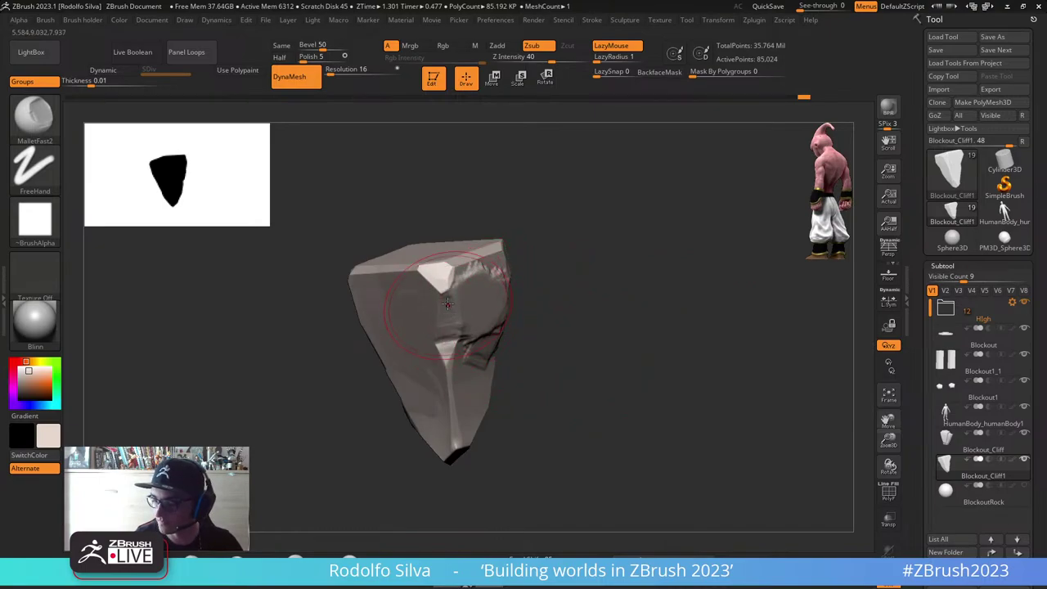
{"action": "left_click_drag", "start_coordinate": [600, 337], "coordinate": [547, 330]}
{"action": "left_click_drag", "start_coordinate": [455, 311], "coordinate": [472, 290]}
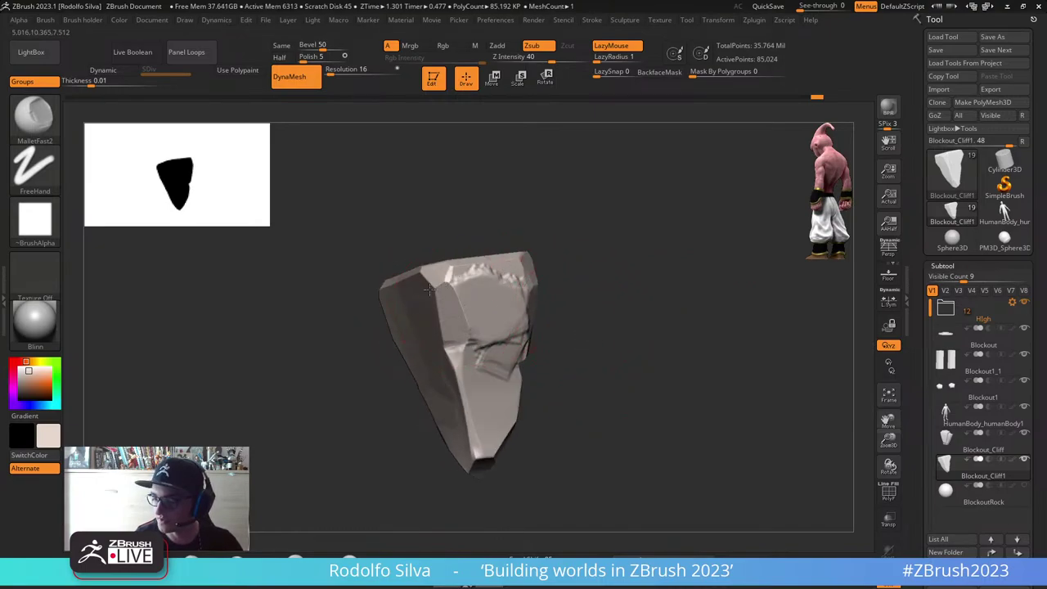
Step: Chip the top edge and adjoining corner of the fractured side face, undoing the overly broad flattening stroke
{"action": "right_click_drag", "start_coordinate": [627, 362], "coordinate": [594, 311]}
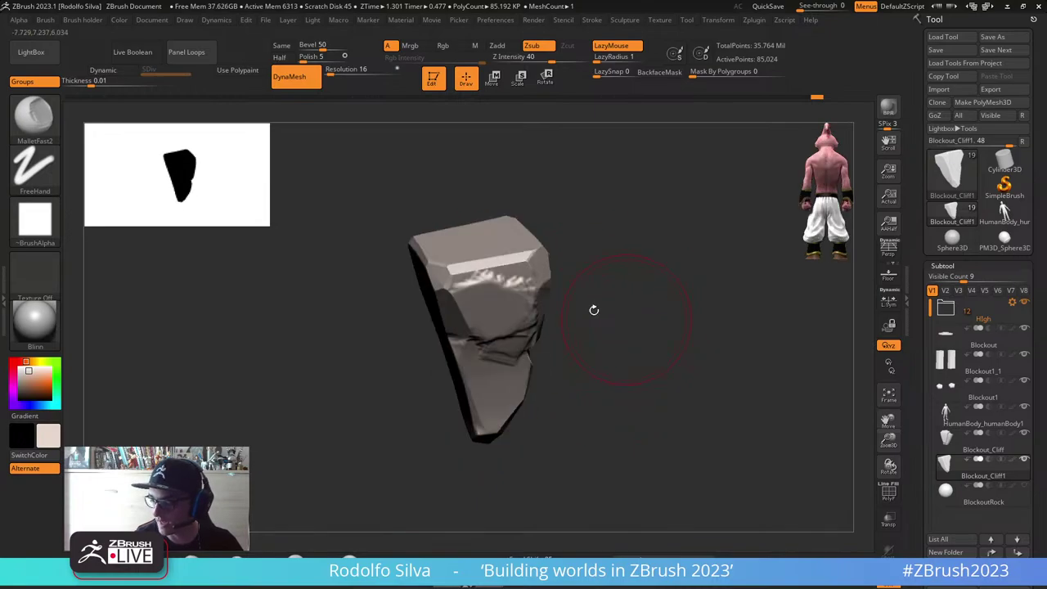
{"action": "mouse_move", "coordinate": [482, 275]}
{"action": "left_mouse_down"}
{"action": "mouse_move", "coordinate": [497, 276]}
{"action": "mouse_move", "coordinate": [489, 276]}
{"action": "left_mouse_up"}
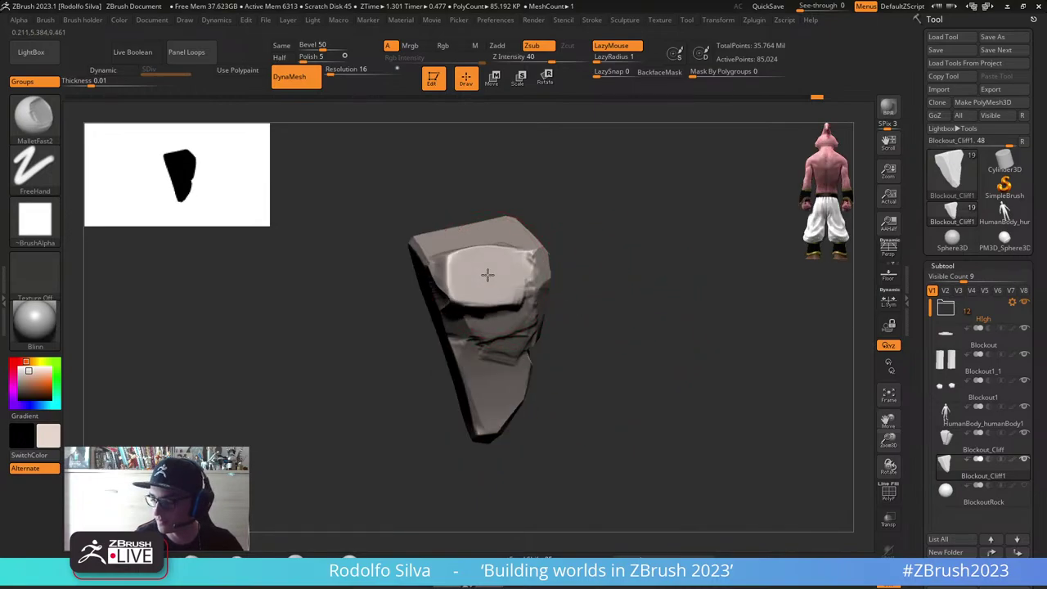
{"action": "key", "text": "ctrl+z"}
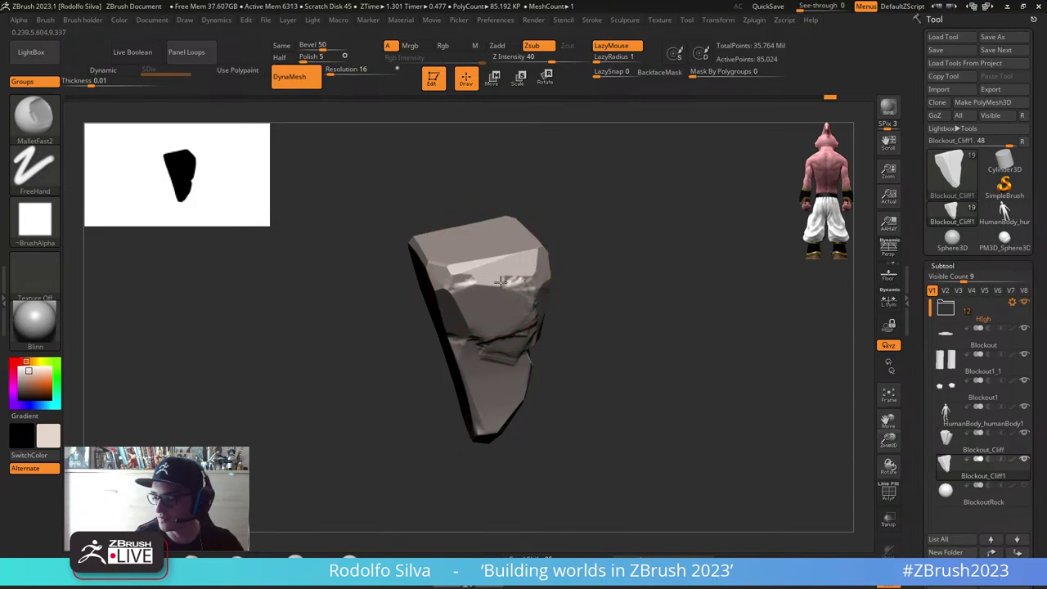
{"action": "mouse_move", "coordinate": [501, 281]}
{"action": "right_mouse_down"}
{"action": "mouse_move", "coordinate": [613, 297]}
{"action": "mouse_move", "coordinate": [561, 262]}
{"action": "right_mouse_up"}
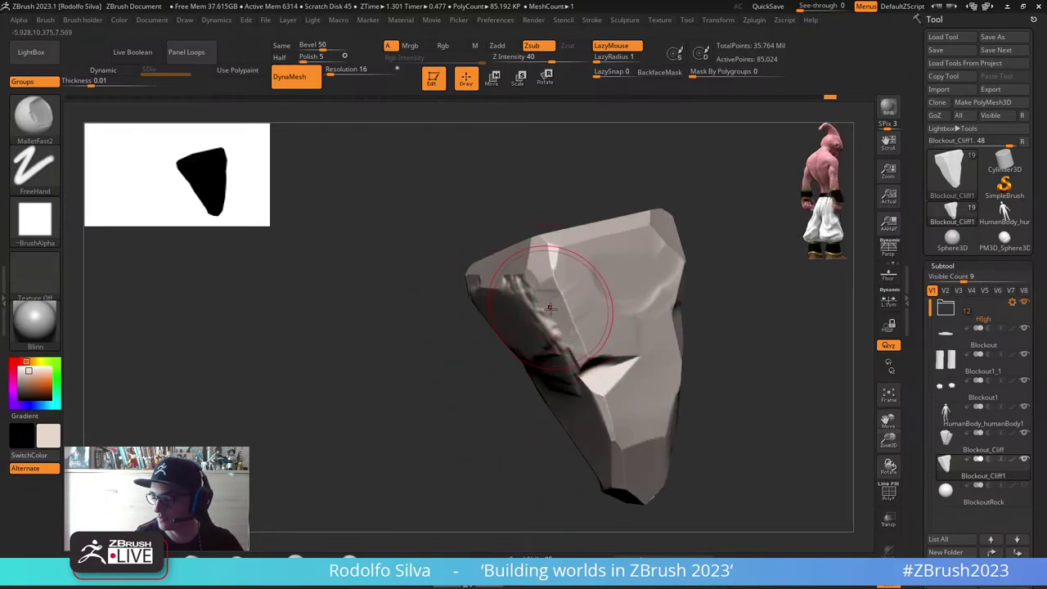
{"action": "left_click_drag", "start_coordinate": [550, 308], "coordinate": [542, 312]}
Step: Reduce the draw size to about 51 and carve a deep gash across the fractured face into the notched vertical edge
{"action": "right_click_drag", "start_coordinate": [703, 415], "coordinate": [693, 385]}
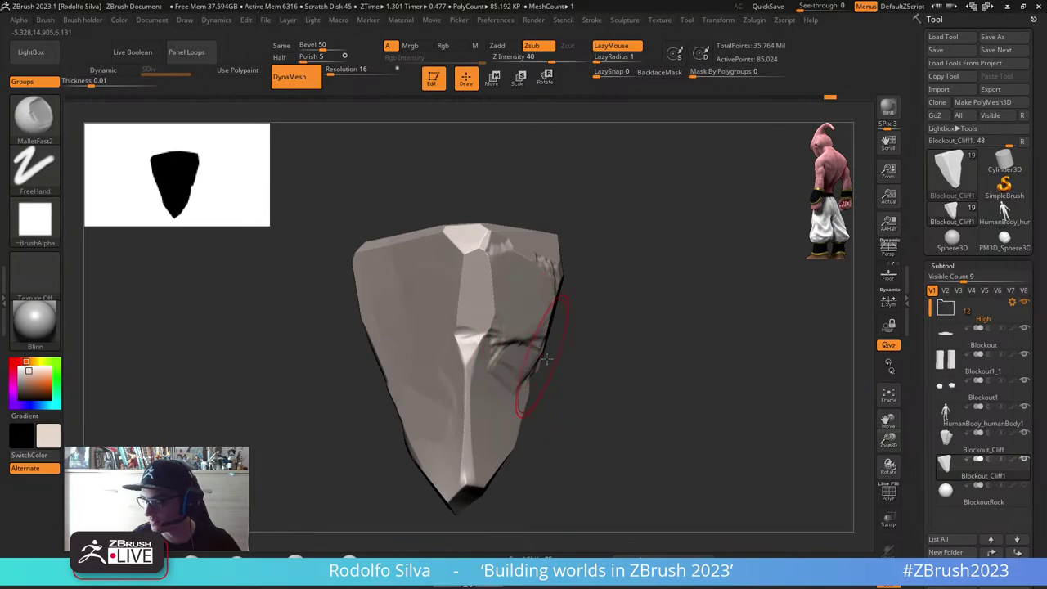
{"action": "mouse_move", "coordinate": [526, 316]}
{"action": "right_mouse_down"}
{"action": "mouse_move", "coordinate": [536, 319]}
{"action": "mouse_move", "coordinate": [524, 316]}
{"action": "right_mouse_up"}
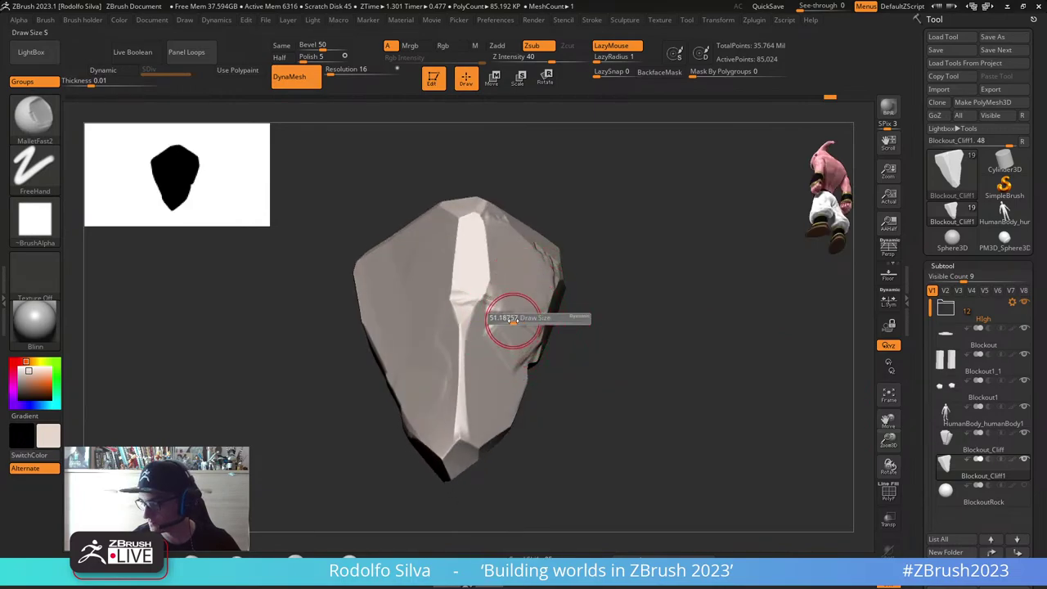
{"action": "left_click_drag", "start_coordinate": [504, 314], "coordinate": [520, 319]}
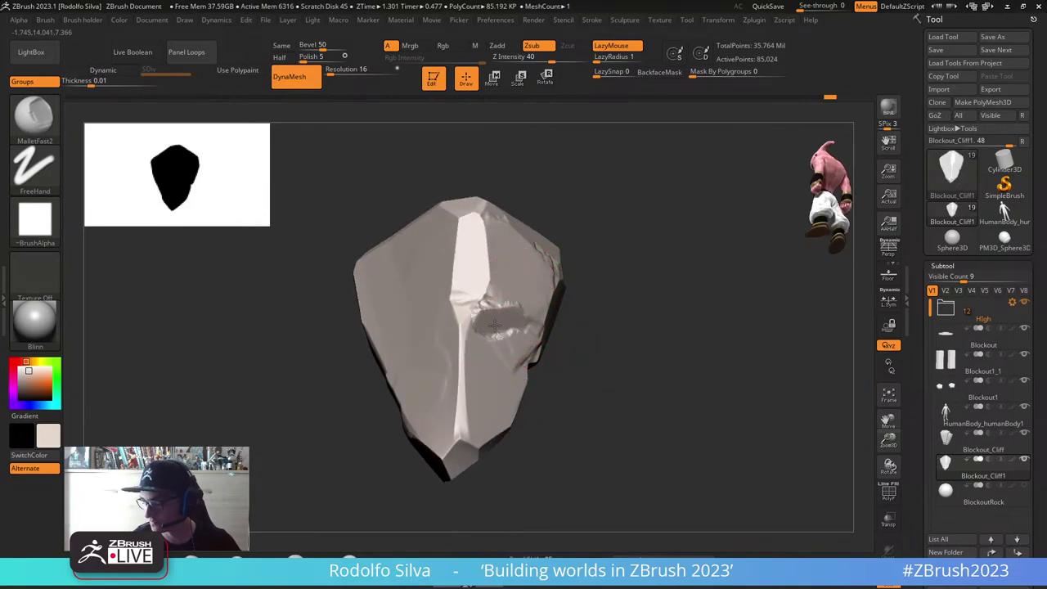
{"action": "left_click_drag", "start_coordinate": [481, 335], "coordinate": [455, 341]}
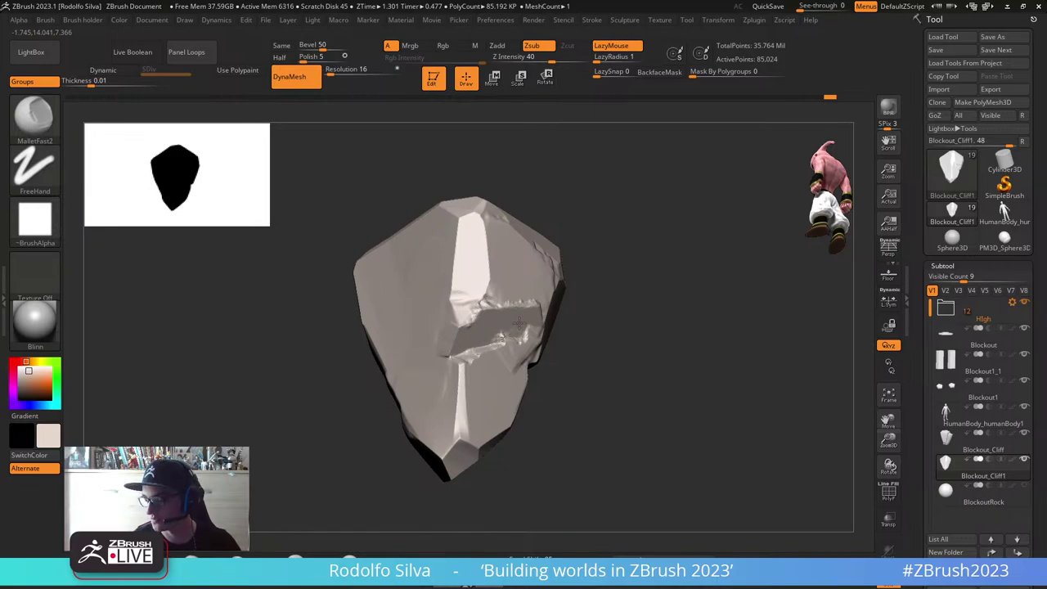
Step: Deepen the gash, break the beveled vertical edge above it, and cut fine cracks into the face
{"action": "right_click_drag", "start_coordinate": [511, 326], "coordinate": [584, 329]}
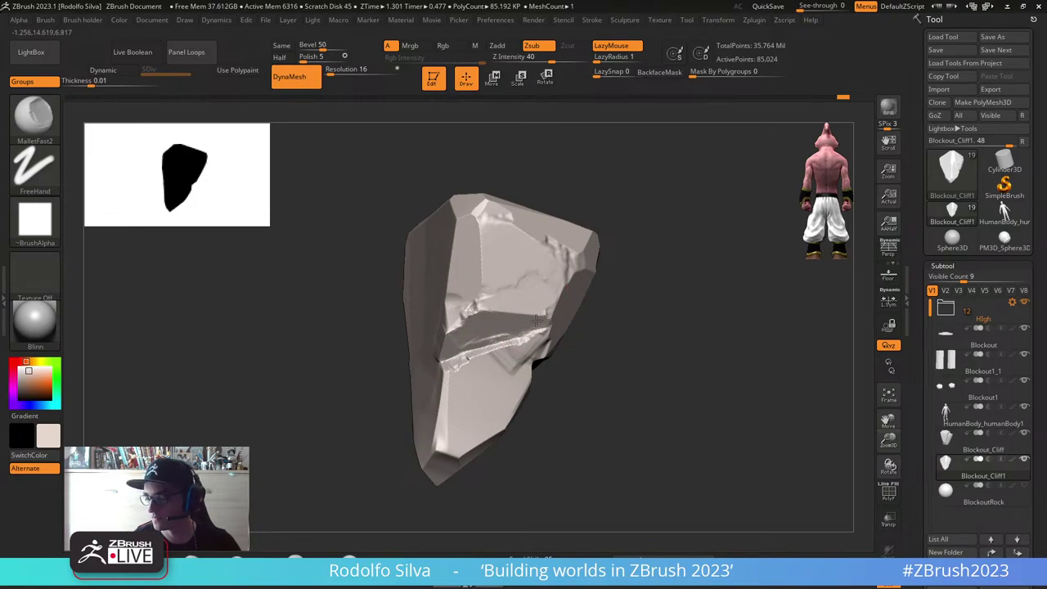
{"action": "right_click_drag", "start_coordinate": [646, 313], "coordinate": [615, 345]}
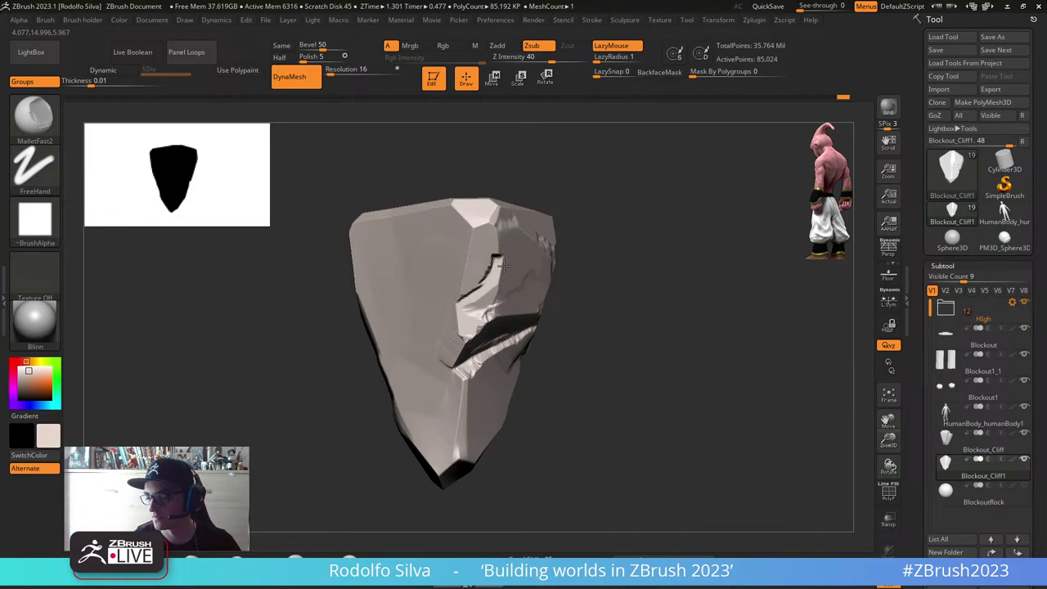
{"action": "right_click_drag", "start_coordinate": [537, 222], "coordinate": [662, 350]}
{"action": "left_click_drag", "start_coordinate": [542, 298], "coordinate": [525, 286]}
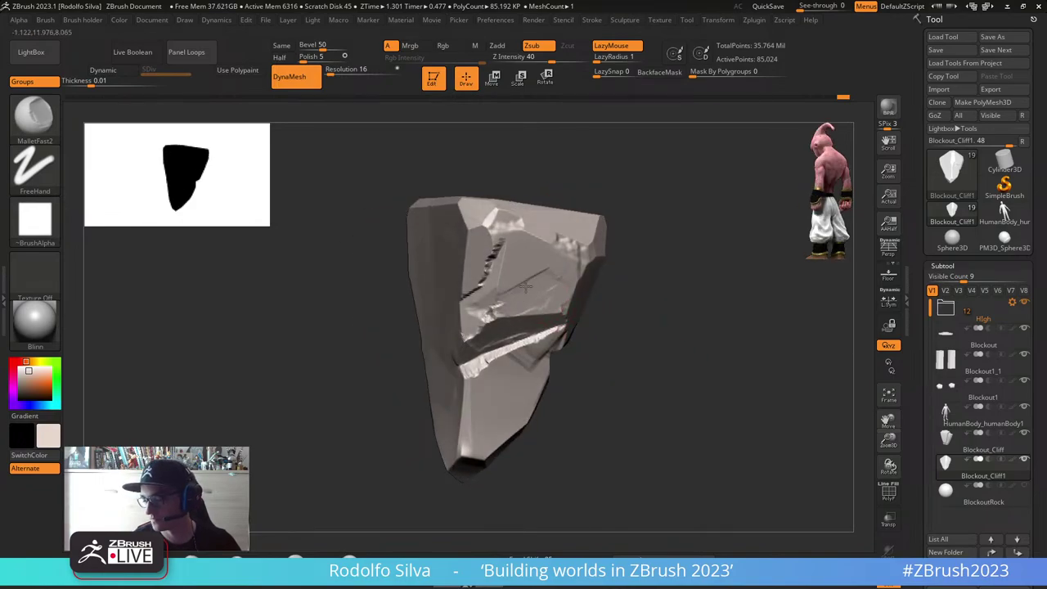
Step: Chip the top edge and corner on the opposite side of the cliff and carve a jagged crack along the rim's bevel
{"action": "right_click_drag", "start_coordinate": [673, 398], "coordinate": [674, 374]}
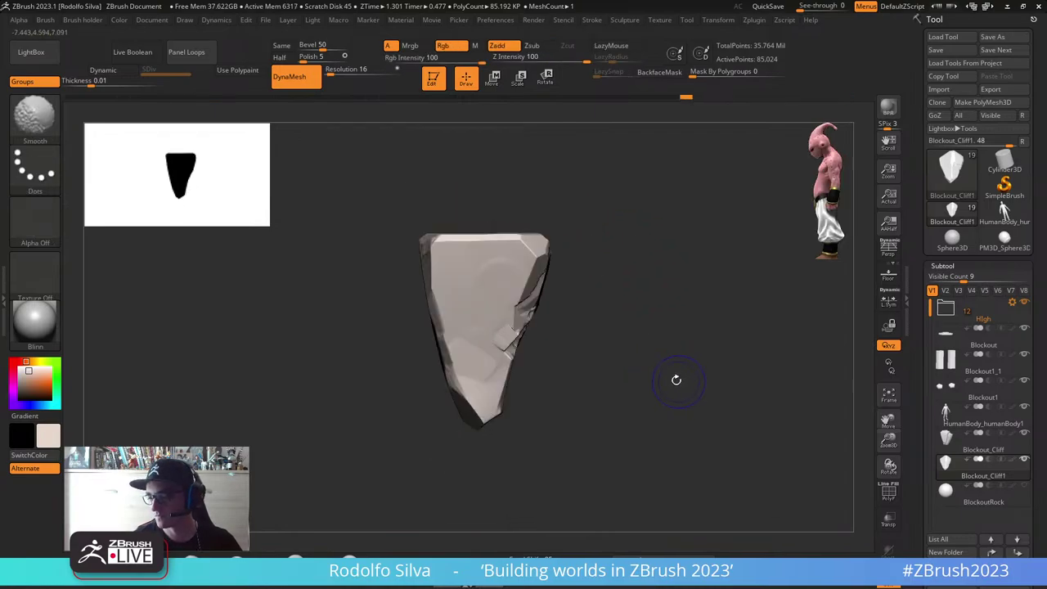
{"action": "right_click_drag", "start_coordinate": [554, 375], "coordinate": [572, 362]}
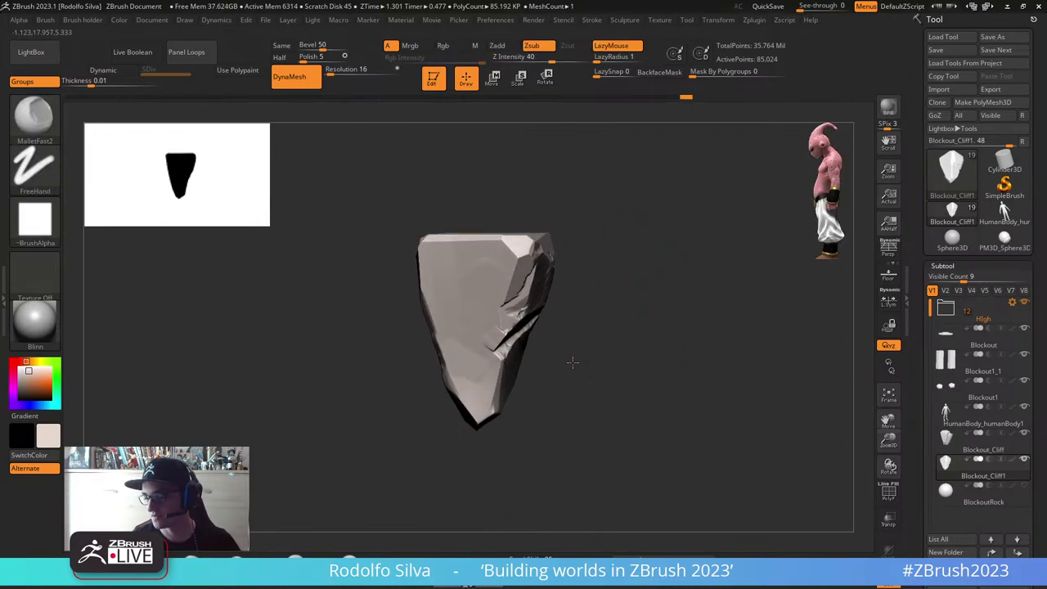
{"action": "key", "text": "alt+s"}
{"action": "right_click_drag", "start_coordinate": [536, 392], "coordinate": [628, 392]}
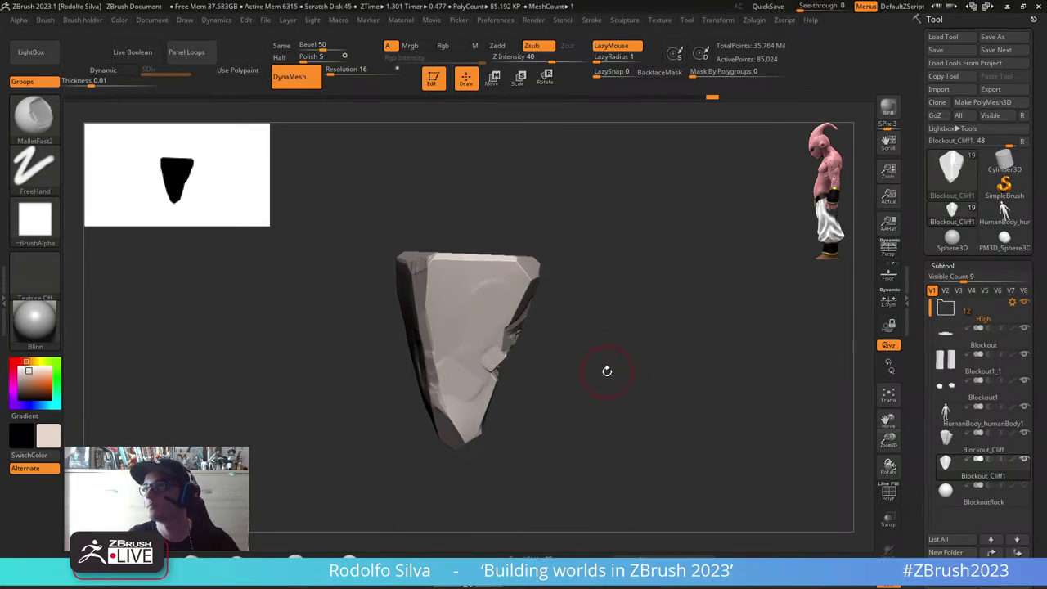
{"action": "right_click_drag", "start_coordinate": [607, 373], "coordinate": [503, 379]}
{"action": "right_click_drag", "start_coordinate": [399, 283], "coordinate": [419, 275]}
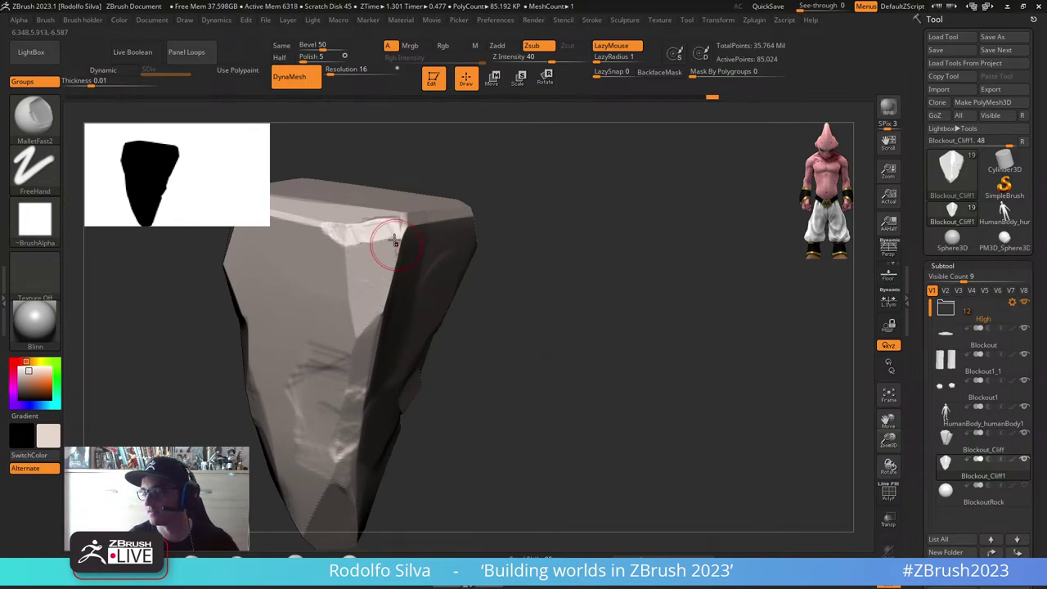
{"action": "right_click_drag", "start_coordinate": [413, 232], "coordinate": [382, 216]}
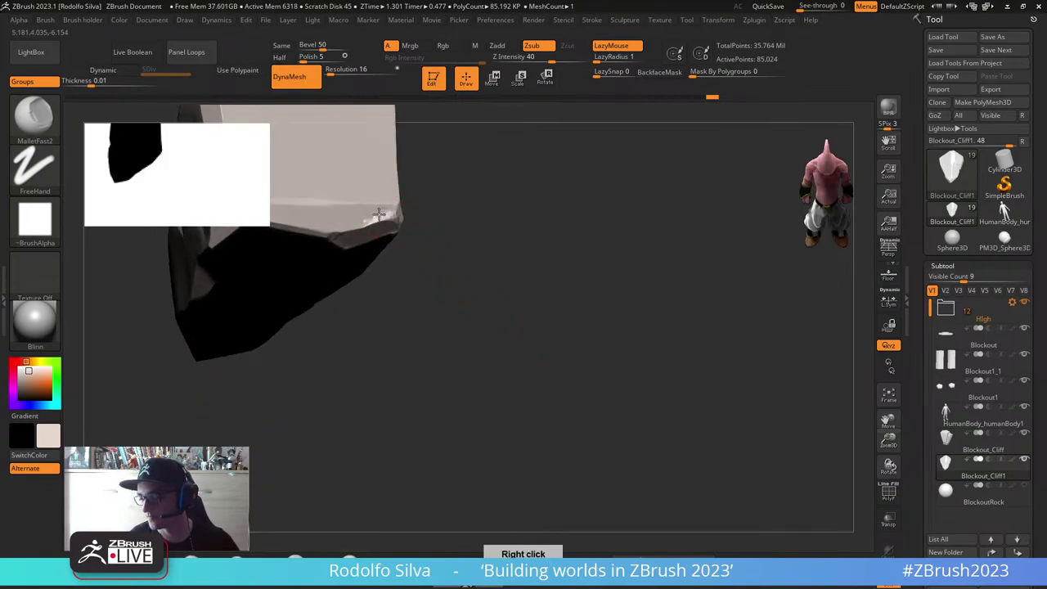
{"action": "left_click_drag", "start_coordinate": [331, 230], "coordinate": [288, 234]}
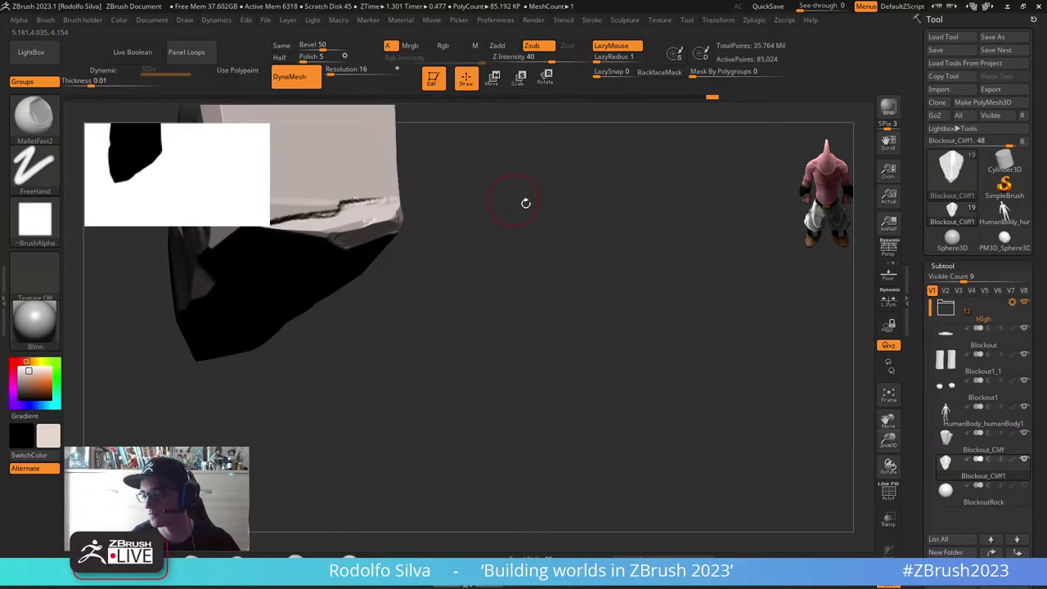
Step: Adjust the draw size and chip a bevel into the upper vertical edge below the top corner
{"action": "mouse_move", "coordinate": [520, 242]}
{"action": "right_mouse_down"}
{"action": "mouse_move", "coordinate": [596, 311]}
{"action": "mouse_move", "coordinate": [560, 331]}
{"action": "mouse_move", "coordinate": [540, 309]}
{"action": "mouse_move", "coordinate": [552, 346]}
{"action": "mouse_move", "coordinate": [659, 373]}
{"action": "mouse_move", "coordinate": [598, 341]}
{"action": "right_mouse_up"}
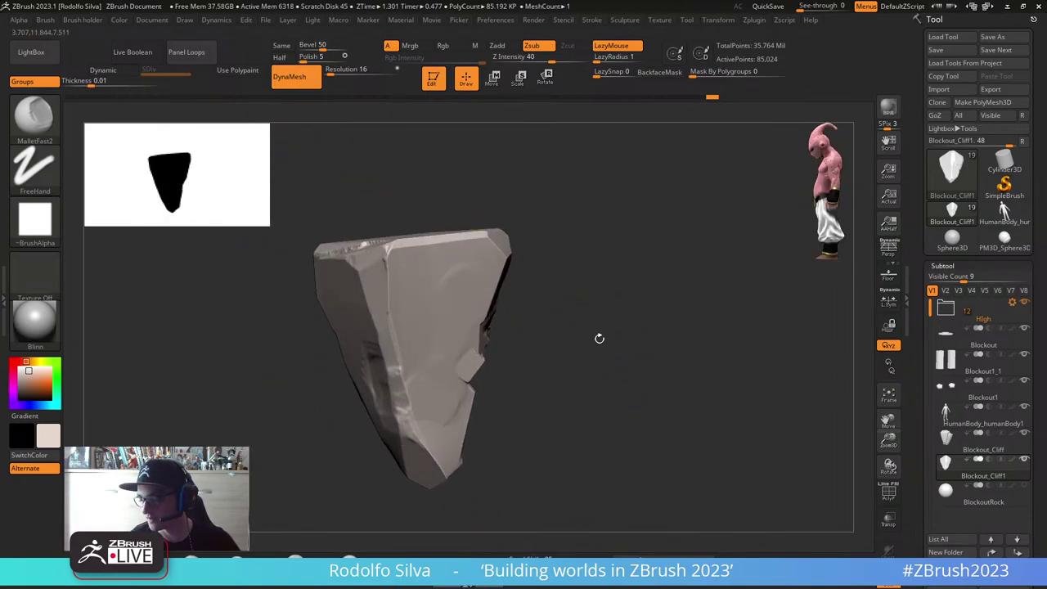
{"action": "key", "text": "s"}
{"action": "left_click", "coordinate": [397, 289]}
{"action": "mouse_move", "coordinate": [397, 288]}
{"action": "left_mouse_down"}
{"action": "mouse_move", "coordinate": [385, 264]}
{"action": "mouse_move", "coordinate": [387, 324]}
{"action": "mouse_move", "coordinate": [391, 278]}
{"action": "left_mouse_up"}
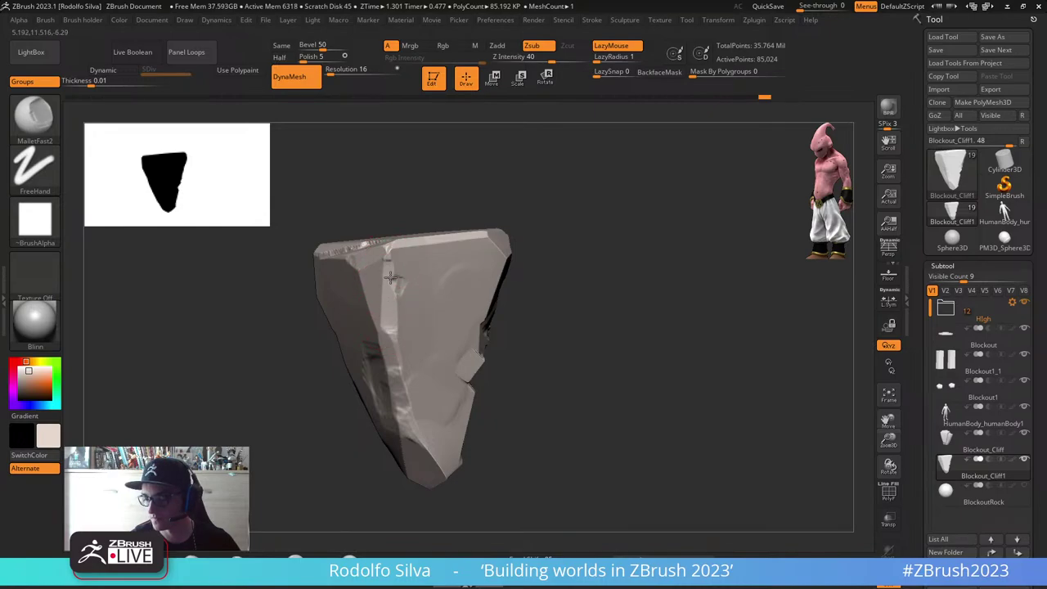
Step: Chip the lower stretch of the vertical edge near the tip and remesh the cliff with DynaMesh
{"action": "left_click_drag", "start_coordinate": [601, 318], "coordinate": [557, 346]}
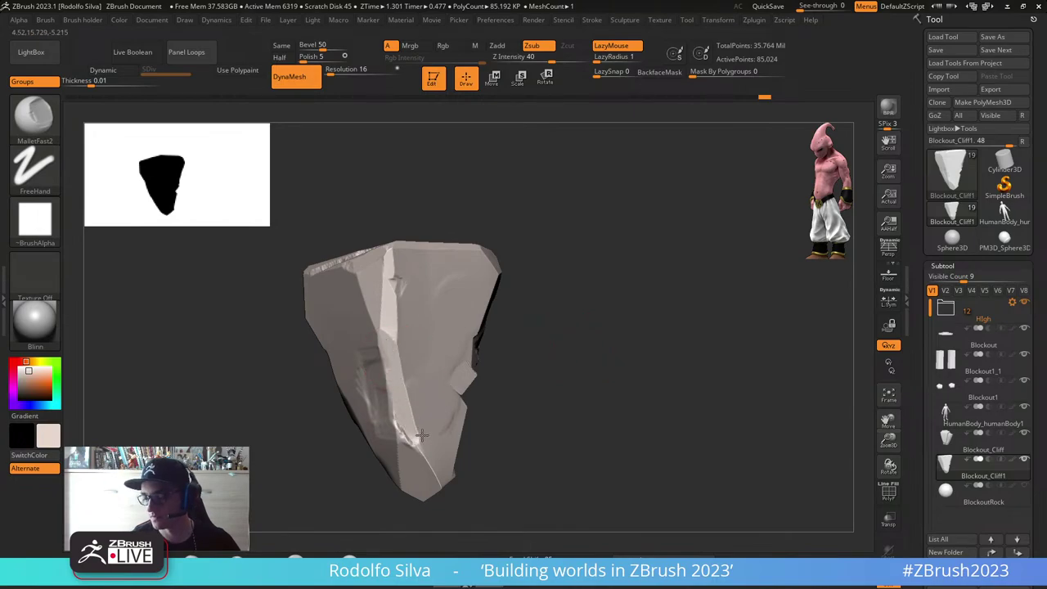
{"action": "left_click_drag", "start_coordinate": [499, 439], "coordinate": [479, 377]}
{"action": "mouse_move", "coordinate": [668, 389]}
{"action": "left_mouse_down"}
{"action": "mouse_move", "coordinate": [646, 369]}
{"action": "mouse_move", "coordinate": [491, 352]}
{"action": "left_mouse_up"}
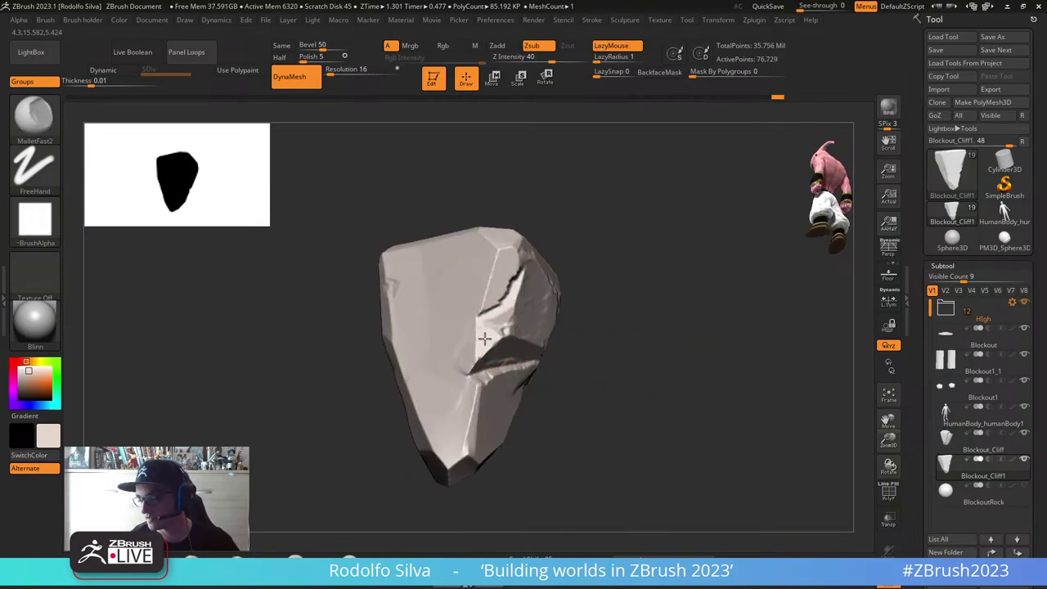
Step: Chip the top bevel of the fractured side face above the deep gash on the remeshed cliff
{"action": "left_click_drag", "start_coordinate": [610, 346], "coordinate": [606, 403]}
{"action": "left_click_drag", "start_coordinate": [664, 364], "coordinate": [659, 379], "text": "alt"}
{"action": "left_click_drag", "start_coordinate": [588, 251], "coordinate": [581, 261]}
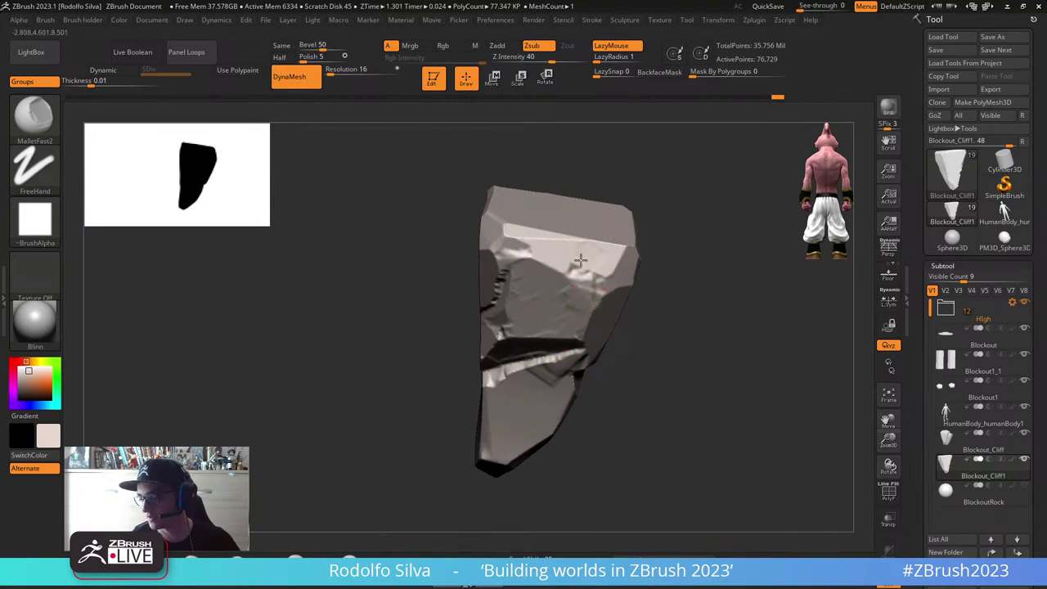
{"action": "mouse_move", "coordinate": [642, 276]}
{"action": "left_mouse_down"}
{"action": "mouse_move", "coordinate": [678, 363]}
{"action": "mouse_move", "coordinate": [680, 347]}
{"action": "mouse_move", "coordinate": [673, 369]}
{"action": "mouse_move", "coordinate": [794, 391]}
{"action": "mouse_move", "coordinate": [643, 402]}
{"action": "mouse_move", "coordinate": [560, 339]}
{"action": "mouse_move", "coordinate": [542, 360]}
{"action": "mouse_move", "coordinate": [635, 355]}
{"action": "mouse_move", "coordinate": [682, 381]}
{"action": "mouse_move", "coordinate": [709, 380]}
{"action": "mouse_move", "coordinate": [682, 374]}
{"action": "mouse_move", "coordinate": [692, 367]}
{"action": "mouse_move", "coordinate": [679, 356]}
{"action": "mouse_move", "coordinate": [644, 399]}
{"action": "left_mouse_up"}
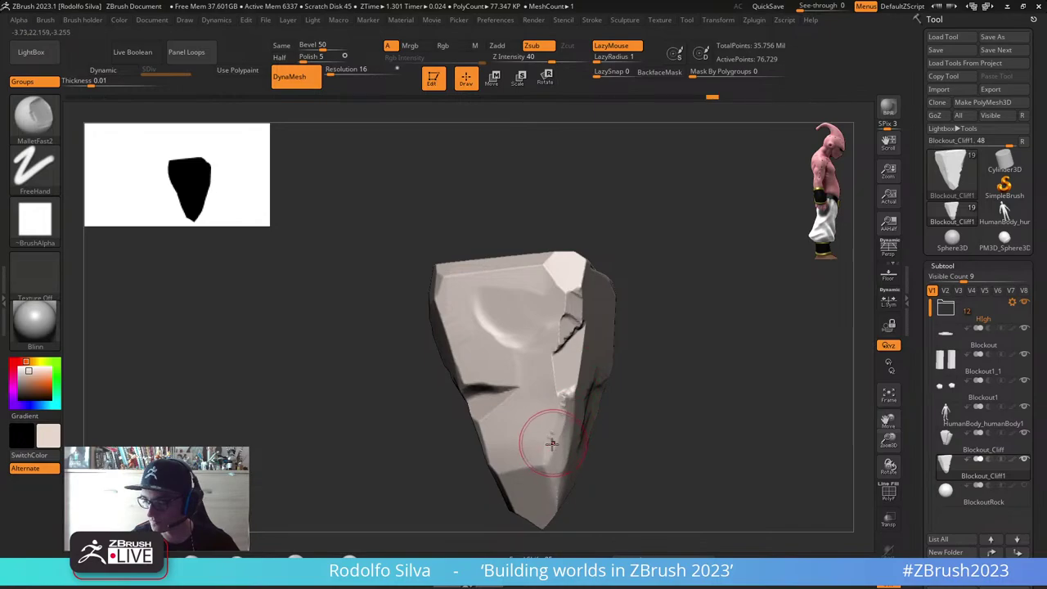
Step: Chip the lower vertical edge of the cliff and carve a diagonal crack from the deep gash below the top corner
{"action": "left_click_drag", "start_coordinate": [552, 443], "coordinate": [548, 465]}
{"action": "mouse_move", "coordinate": [697, 442]}
{"action": "left_mouse_down"}
{"action": "mouse_move", "coordinate": [641, 437]}
{"action": "mouse_move", "coordinate": [658, 432]}
{"action": "left_mouse_up"}
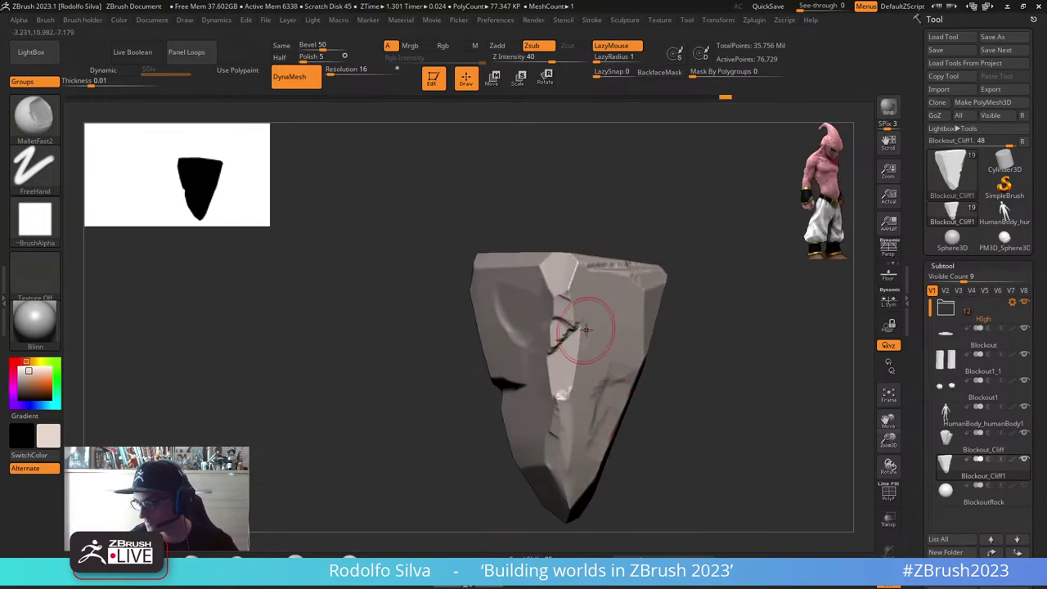
{"action": "left_click_drag", "start_coordinate": [582, 324], "coordinate": [602, 304]}
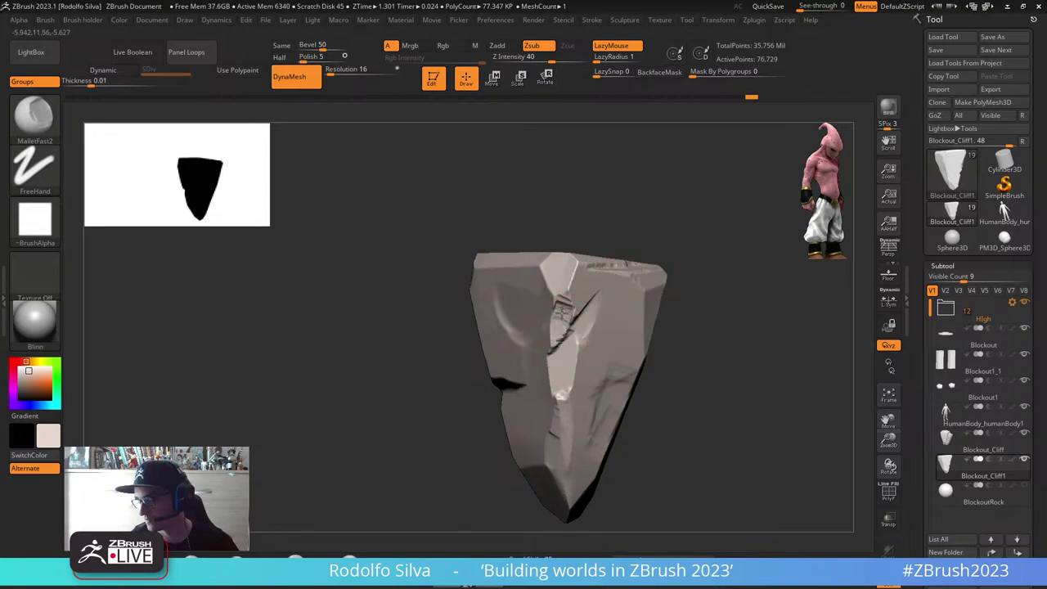
{"action": "mouse_move", "coordinate": [571, 303]}
{"action": "right_mouse_down"}
{"action": "mouse_move", "coordinate": [678, 308]}
{"action": "mouse_move", "coordinate": [736, 370]}
{"action": "mouse_move", "coordinate": [619, 357]}
{"action": "right_mouse_up"}
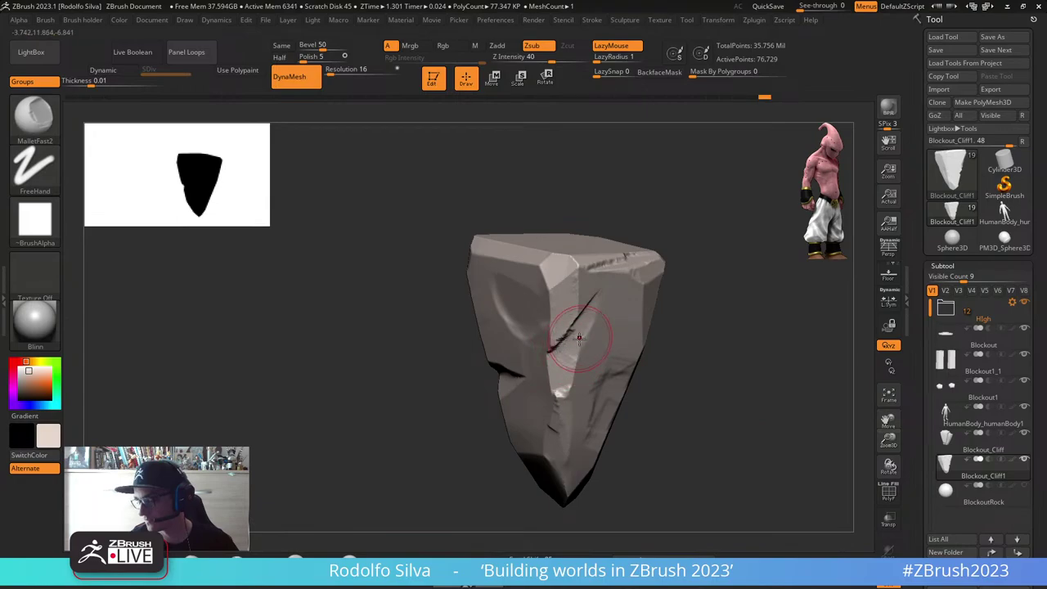
Step: Chip a wider facet into the cliff's top corner, between the long rim bevel and the jagged crack
{"action": "key", "text": "alt+s"}
{"action": "mouse_move", "coordinate": [795, 385]}
{"action": "left_mouse_down"}
{"action": "mouse_move", "coordinate": [741, 364]}
{"action": "mouse_move", "coordinate": [782, 378]}
{"action": "left_mouse_up"}
{"action": "mouse_move", "coordinate": [781, 378]}
{"action": "right_mouse_down"}
{"action": "mouse_move", "coordinate": [819, 377]}
{"action": "mouse_move", "coordinate": [579, 387]}
{"action": "mouse_move", "coordinate": [708, 291]}
{"action": "mouse_move", "coordinate": [732, 342]}
{"action": "mouse_move", "coordinate": [755, 327]}
{"action": "mouse_move", "coordinate": [764, 358]}
{"action": "mouse_move", "coordinate": [659, 392]}
{"action": "mouse_move", "coordinate": [701, 402]}
{"action": "mouse_move", "coordinate": [673, 392]}
{"action": "mouse_move", "coordinate": [669, 412]}
{"action": "mouse_move", "coordinate": [761, 414]}
{"action": "mouse_move", "coordinate": [650, 412]}
{"action": "right_mouse_up"}
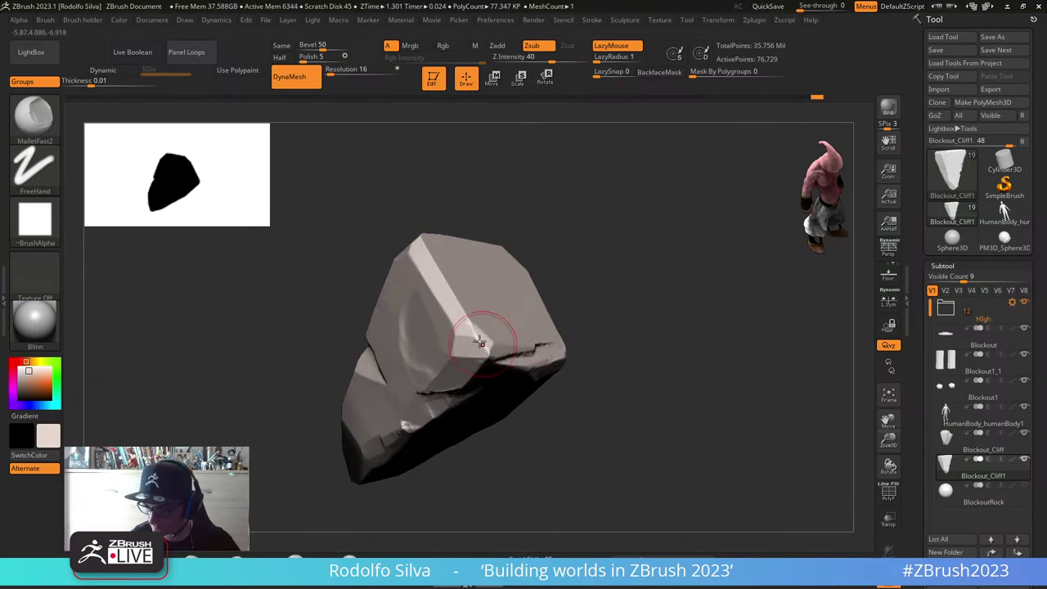
{"action": "left_click_drag", "start_coordinate": [475, 333], "coordinate": [564, 330]}
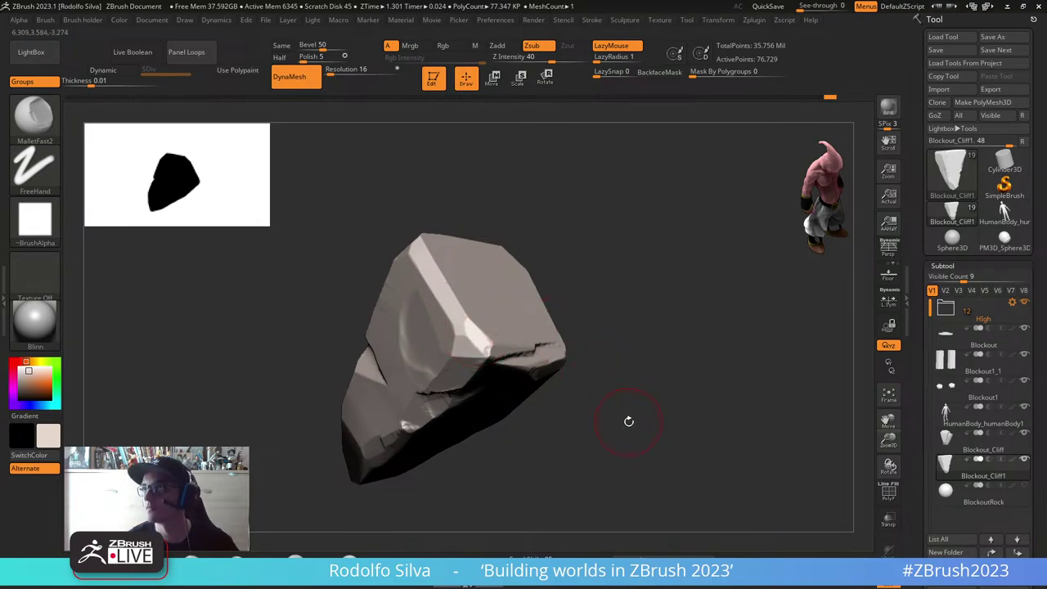
Step: Chip a notch with a short crack into the top bevel above the round dent in the side face
{"action": "left_click_drag", "start_coordinate": [628, 421], "coordinate": [637, 413]}
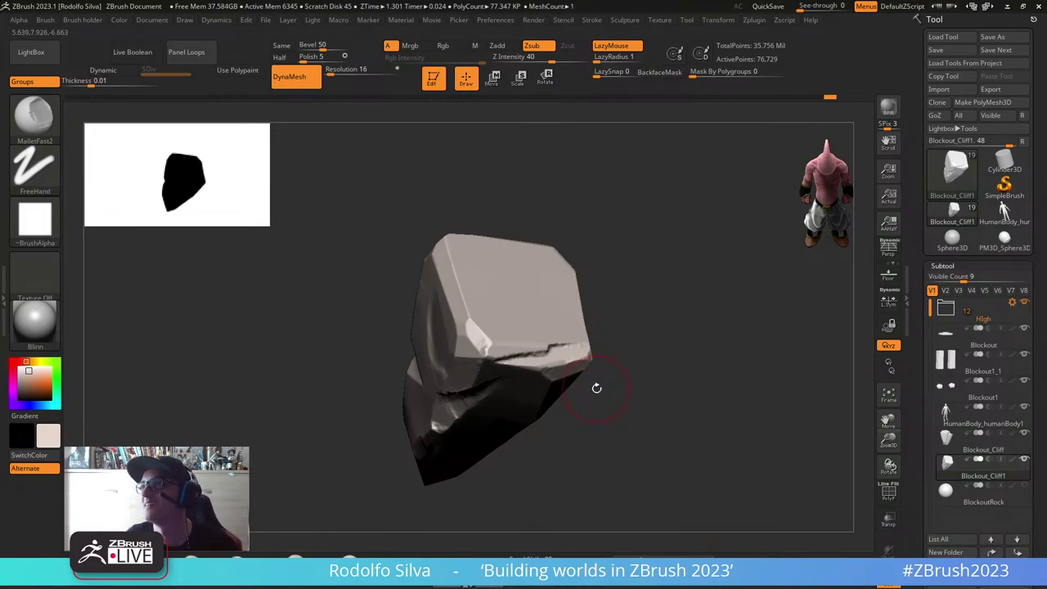
{"action": "mouse_move", "coordinate": [550, 359]}
{"action": "right_mouse_down"}
{"action": "mouse_move", "coordinate": [512, 355]}
{"action": "mouse_move", "coordinate": [619, 372]}
{"action": "right_mouse_up"}
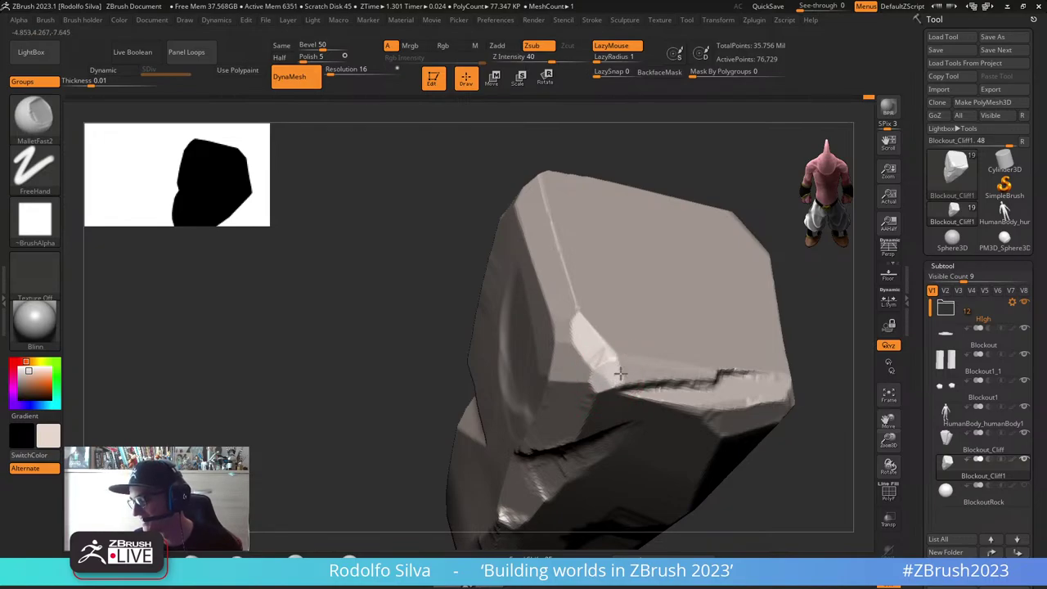
{"action": "mouse_move", "coordinate": [605, 376]}
{"action": "right_mouse_down"}
{"action": "mouse_move", "coordinate": [591, 346]}
{"action": "mouse_move", "coordinate": [617, 379]}
{"action": "mouse_move", "coordinate": [576, 393]}
{"action": "mouse_move", "coordinate": [555, 351]}
{"action": "right_mouse_up"}
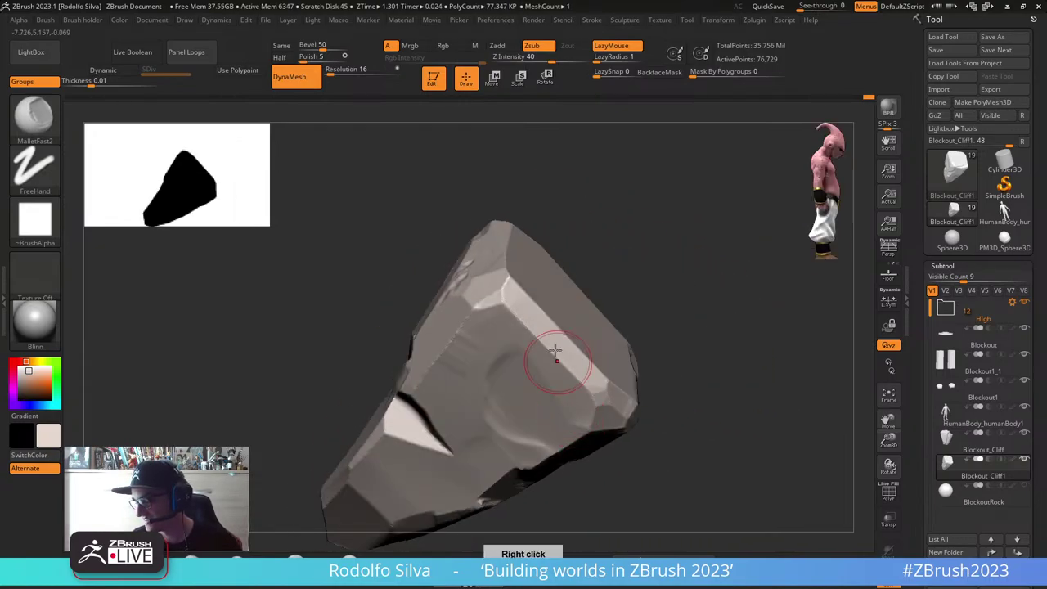
{"action": "left_click_drag", "start_coordinate": [541, 341], "coordinate": [552, 350]}
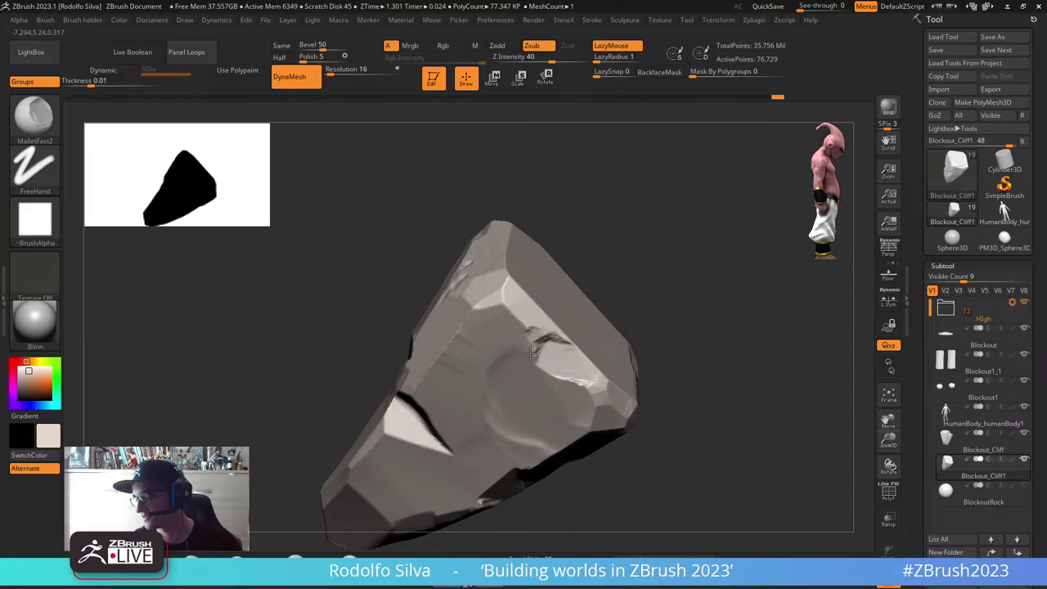
{"action": "right_click_drag", "start_coordinate": [584, 381], "coordinate": [646, 397]}
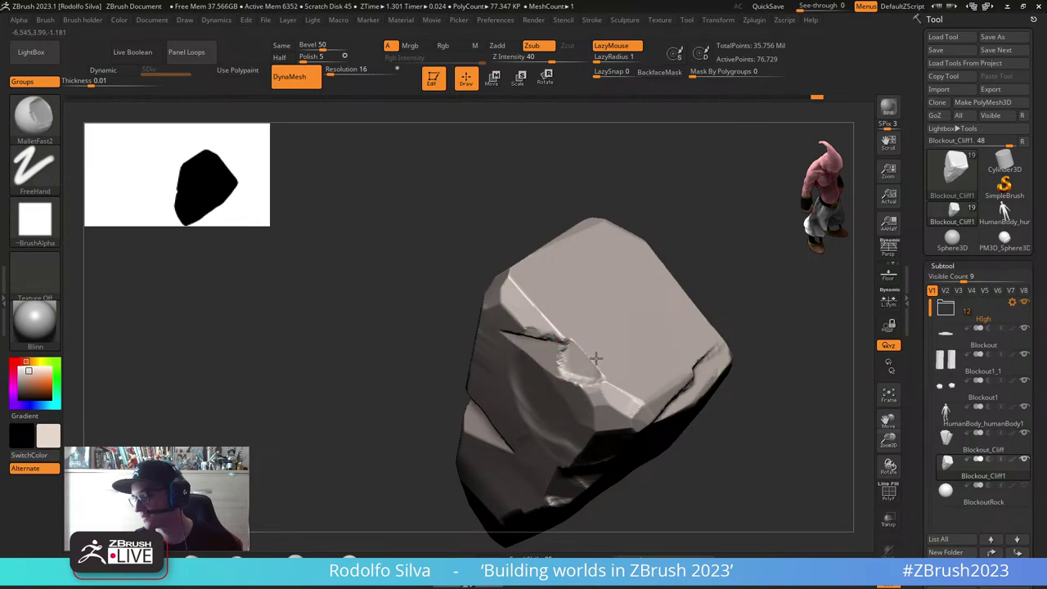
Step: Show the whole scene again and open the ArrayMesh settings of the cliff
{"action": "left_click_drag", "start_coordinate": [769, 421], "coordinate": [694, 352]}
{"action": "key", "text": "alt+s"}
{"action": "mouse_move", "coordinate": [693, 351]}
{"action": "right_mouse_down"}
{"action": "mouse_move", "coordinate": [722, 372]}
{"action": "mouse_move", "coordinate": [642, 364]}
{"action": "right_mouse_up"}
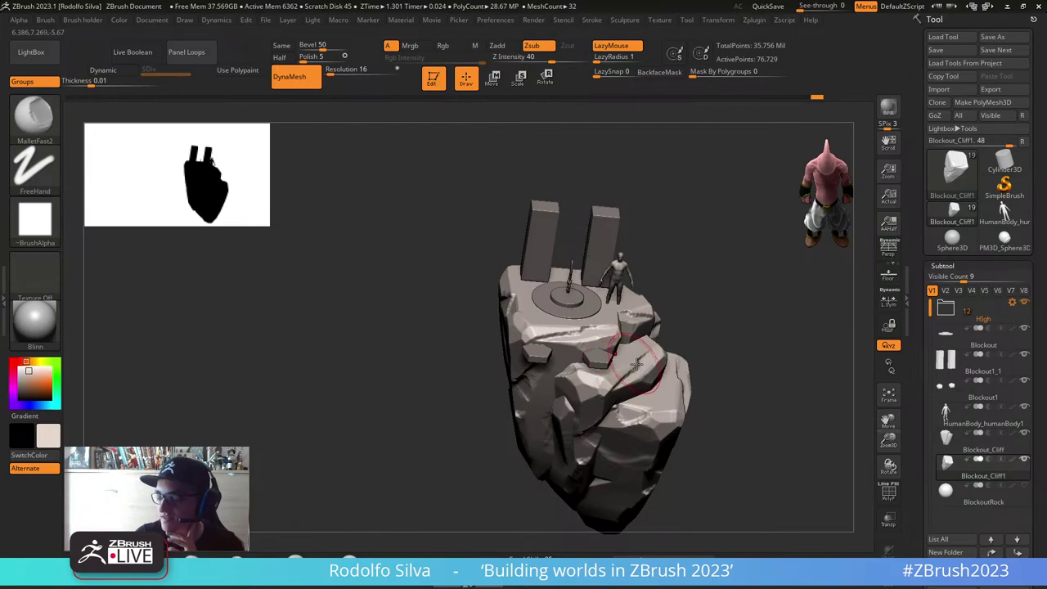
{"action": "left_click_drag", "start_coordinate": [917, 293], "coordinate": [919, 187]}
{"action": "scroll", "coordinate": [918, 188], "scroll_direction": "down", "scroll_amount": 9}
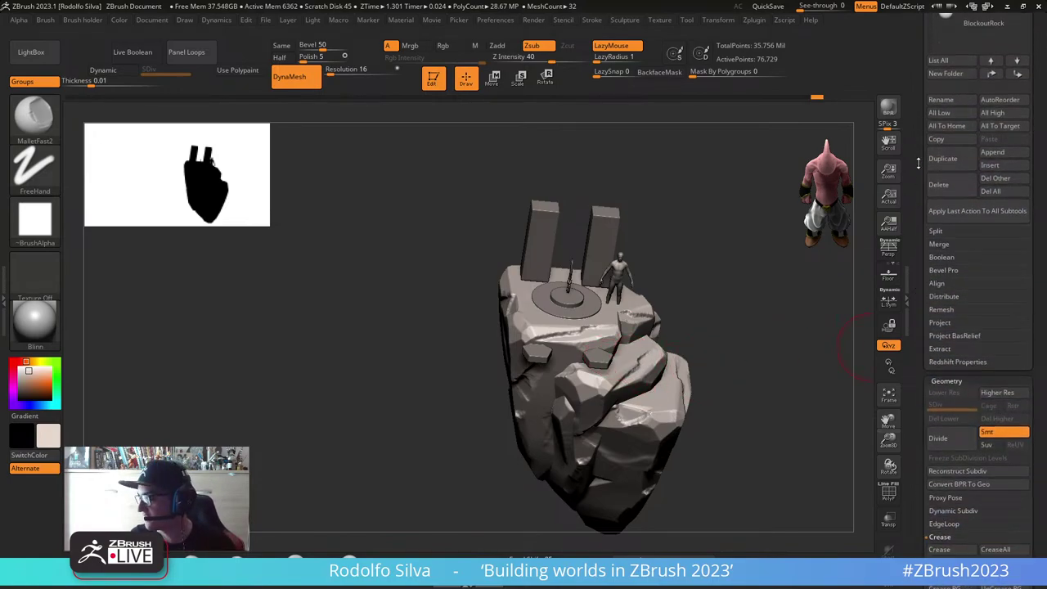
{"action": "scroll", "coordinate": [917, 195], "scroll_direction": "down", "scroll_amount": 10}
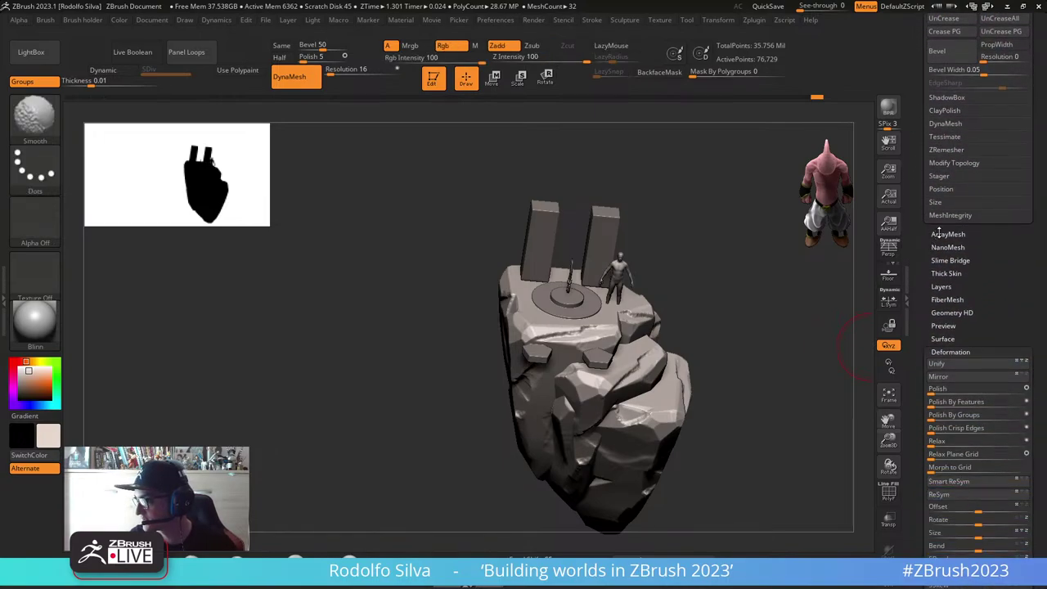
{"action": "left_click", "coordinate": [941, 235]}
{"action": "scroll", "coordinate": [918, 241], "scroll_direction": "down", "scroll_amount": 1}
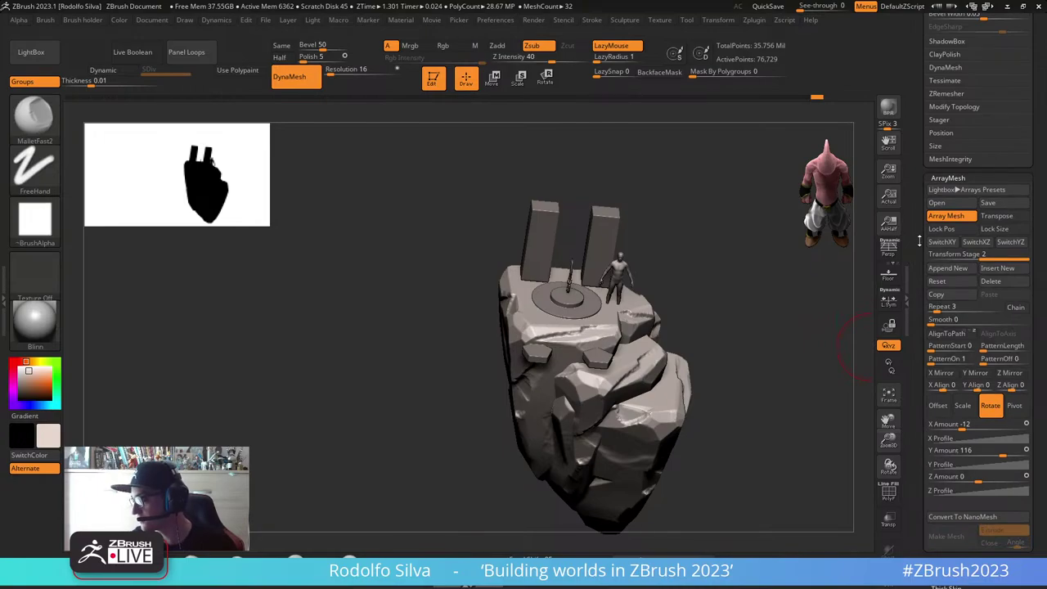
{"action": "scroll", "coordinate": [925, 370], "scroll_direction": "down", "scroll_amount": 1}
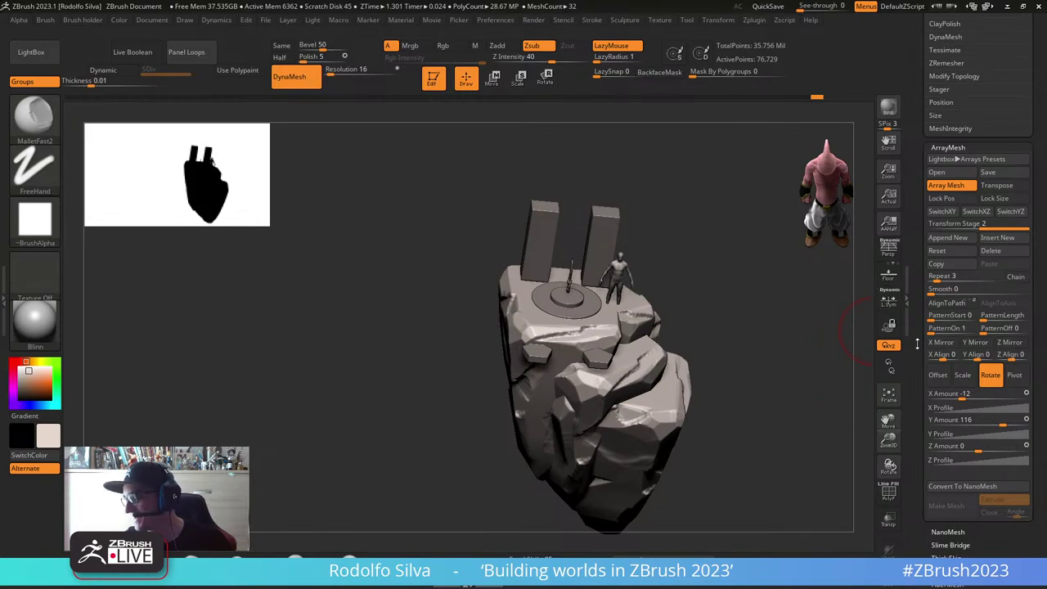
{"action": "mouse_move", "coordinate": [919, 346]}
{"action": "left_mouse_down"}
{"action": "mouse_move", "coordinate": [919, 361]}
{"action": "mouse_move", "coordinate": [918, 336]}
{"action": "left_mouse_up"}
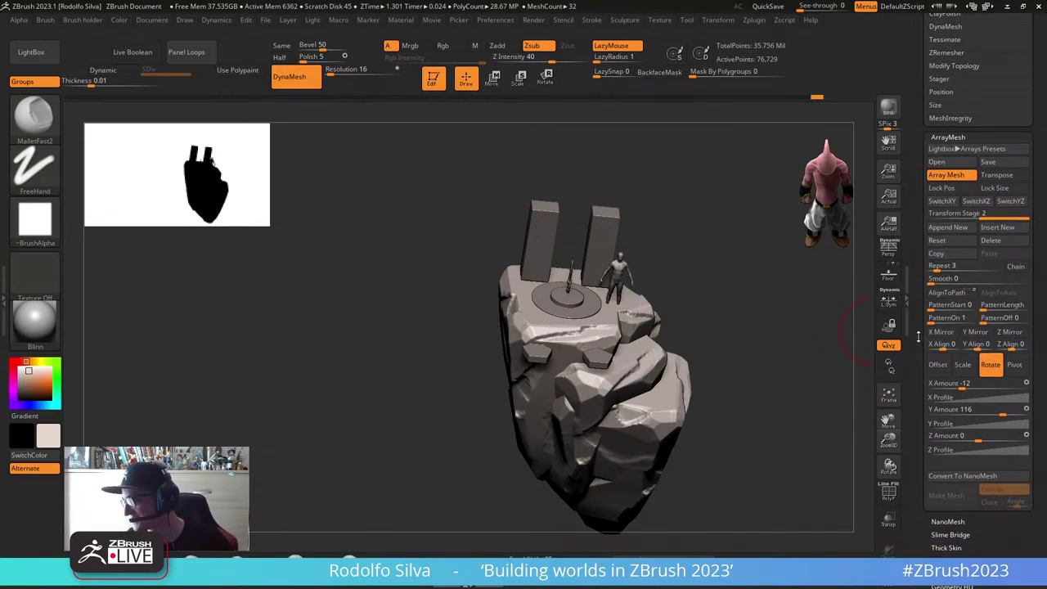
{"action": "left_click_drag", "start_coordinate": [821, 387], "coordinate": [824, 360]}
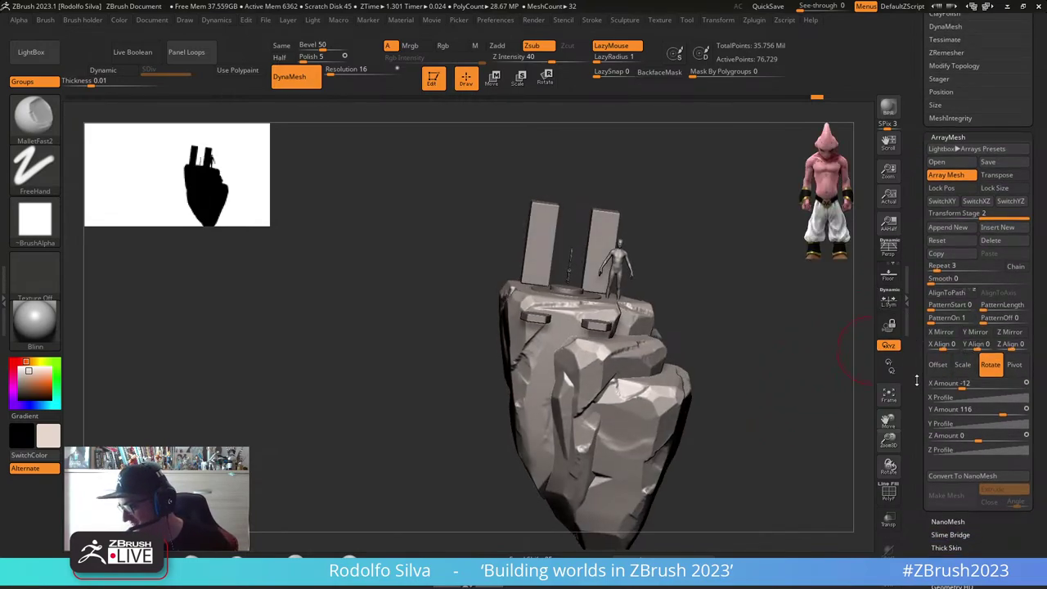
{"action": "left_click_drag", "start_coordinate": [922, 348], "coordinate": [922, 321]}
Step: Set the cliff array's X scale amount to 1.48795 and reshape its X profile curve with a peak and a dip
{"action": "left_click_drag", "start_coordinate": [970, 356], "coordinate": [996, 360]}
{"action": "left_click", "coordinate": [938, 337]}
{"action": "left_click_drag", "start_coordinate": [810, 372], "coordinate": [843, 440]}
{"action": "left_click", "coordinate": [963, 338]}
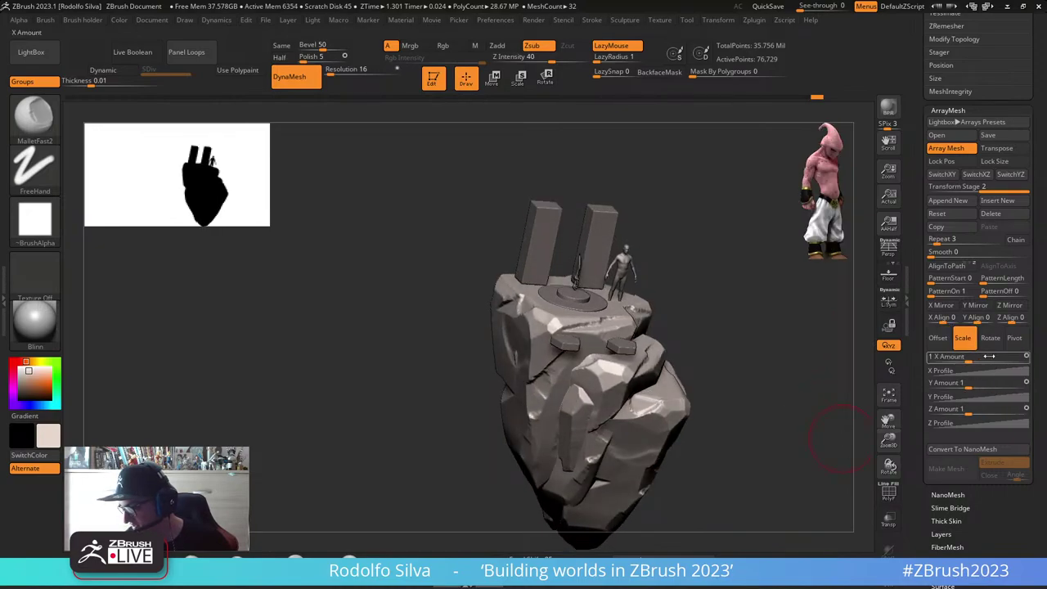
{"action": "left_click_drag", "start_coordinate": [986, 357], "coordinate": [972, 358]}
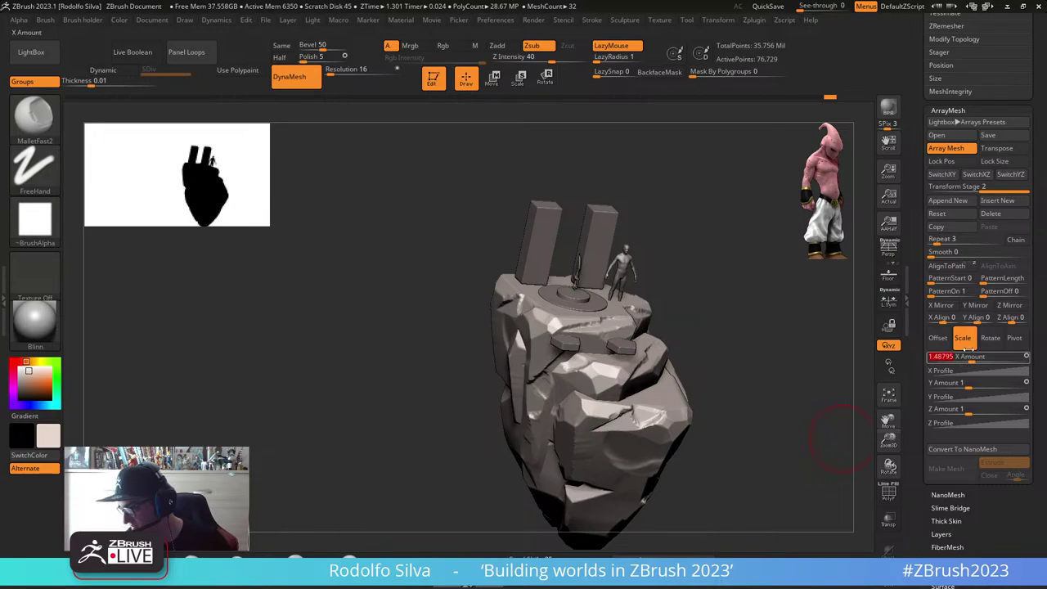
{"action": "left_click", "coordinate": [987, 373]}
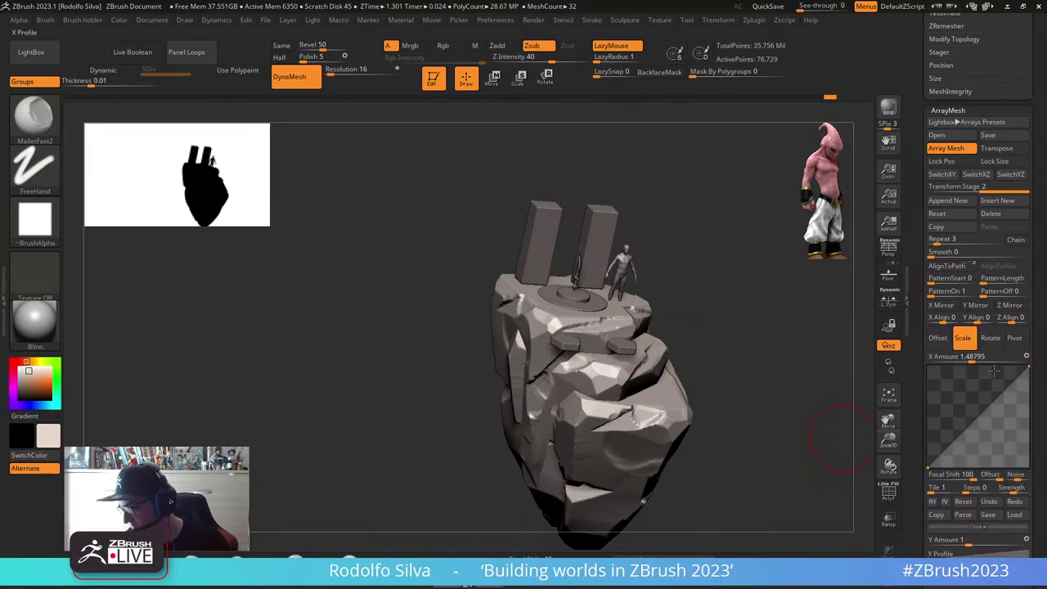
{"action": "left_click_drag", "start_coordinate": [966, 396], "coordinate": [998, 435]}
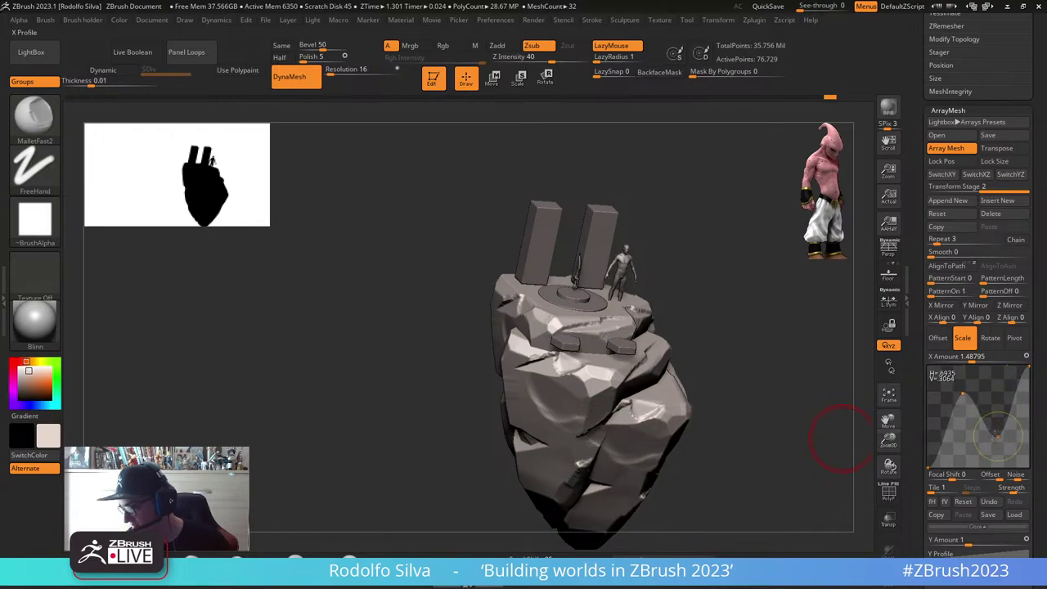
Step: Set the cliff array's Y rotation amount to 0
{"action": "left_click", "coordinate": [990, 338]}
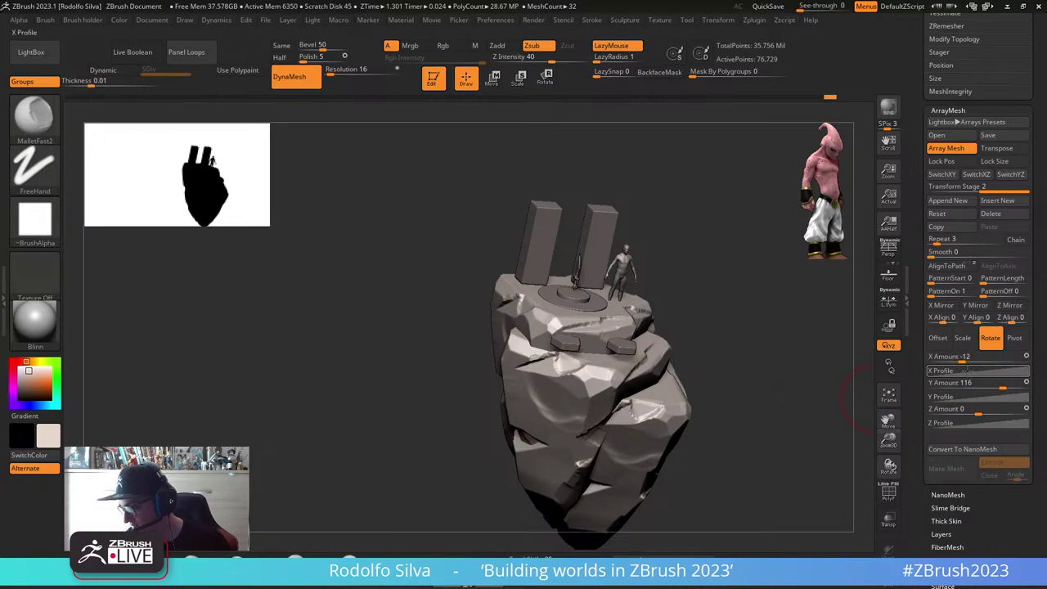
{"action": "left_click_drag", "start_coordinate": [963, 361], "coordinate": [980, 388]}
{"action": "key", "text": "ctrl+z"}
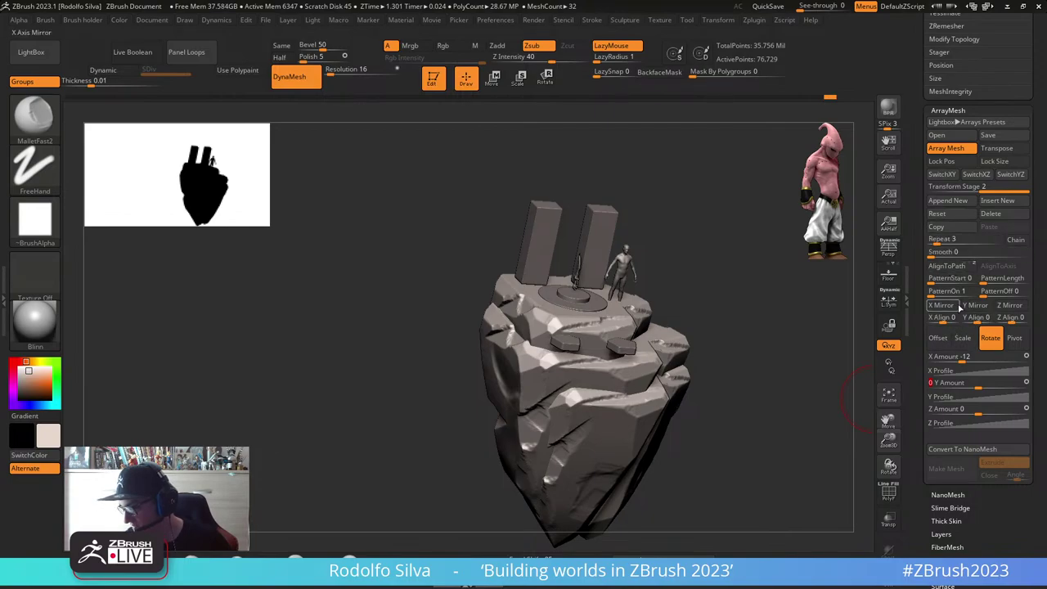
Step: Try mirroring the cliff array across the Z, Y and X axes
{"action": "left_click", "coordinate": [1009, 305]}
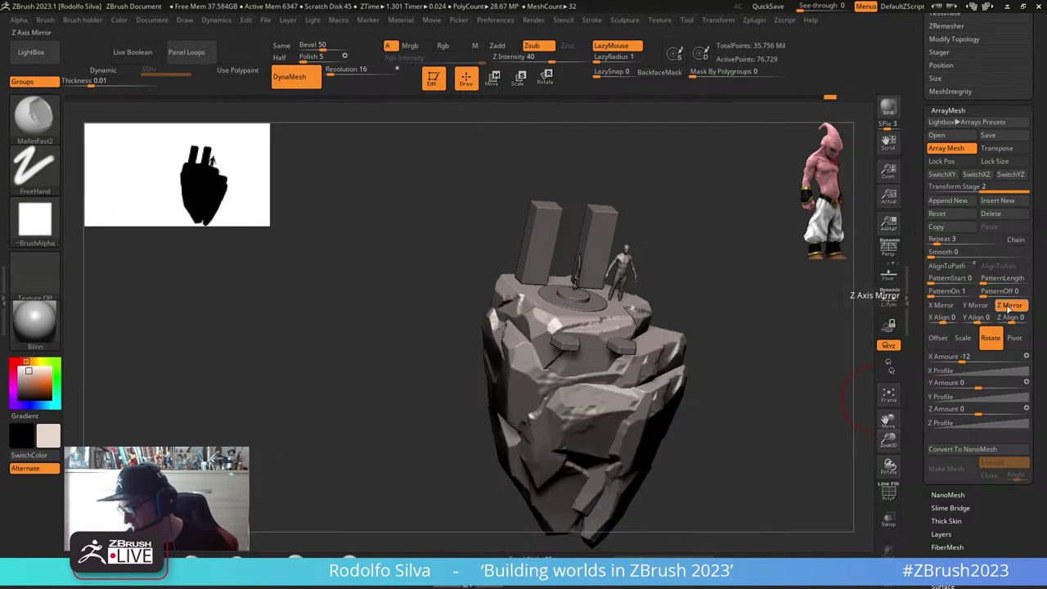
{"action": "left_click", "coordinate": [1011, 307]}
{"action": "left_click", "coordinate": [978, 307]}
{"action": "left_click", "coordinate": [977, 307]}
{"action": "left_click", "coordinate": [954, 305]}
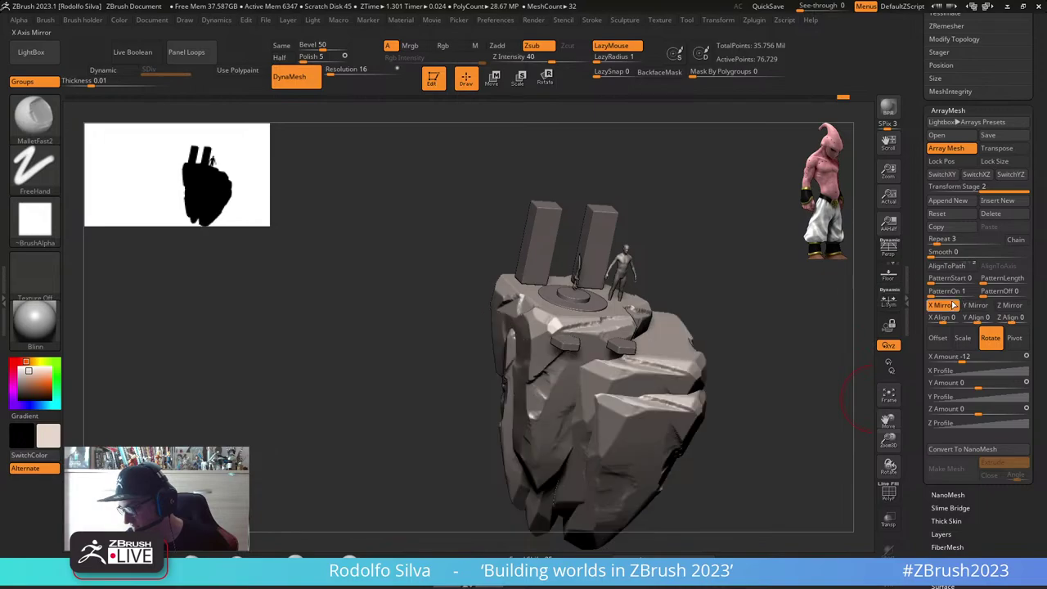
{"action": "left_click", "coordinate": [975, 306]}
{"action": "left_click_drag", "start_coordinate": [741, 382], "coordinate": [754, 422]}
{"action": "left_click", "coordinate": [977, 306]}
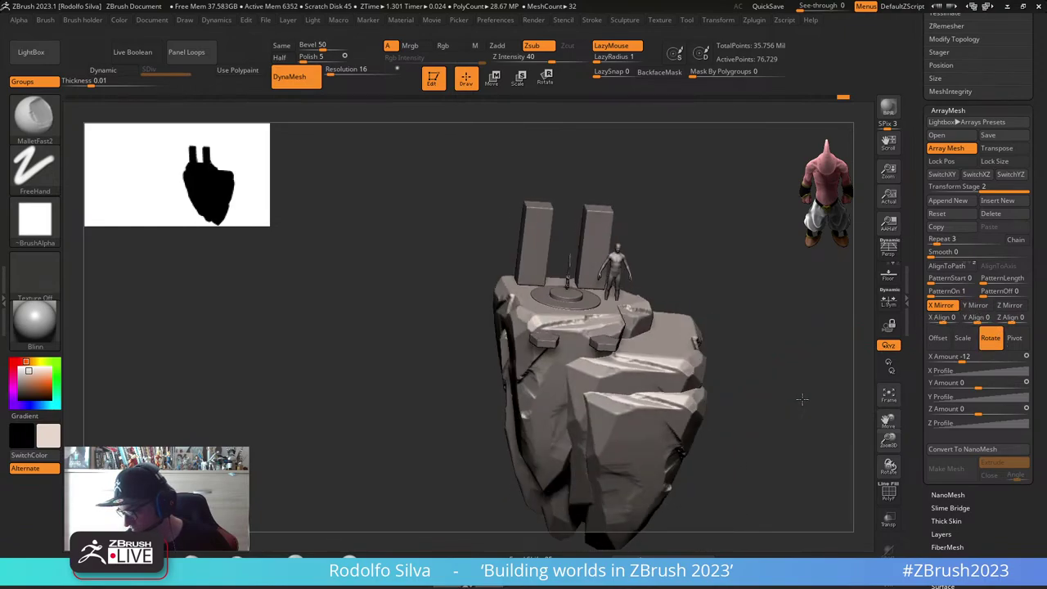
{"action": "left_click", "coordinate": [939, 305]}
{"action": "left_click_drag", "start_coordinate": [778, 391], "coordinate": [783, 414]}
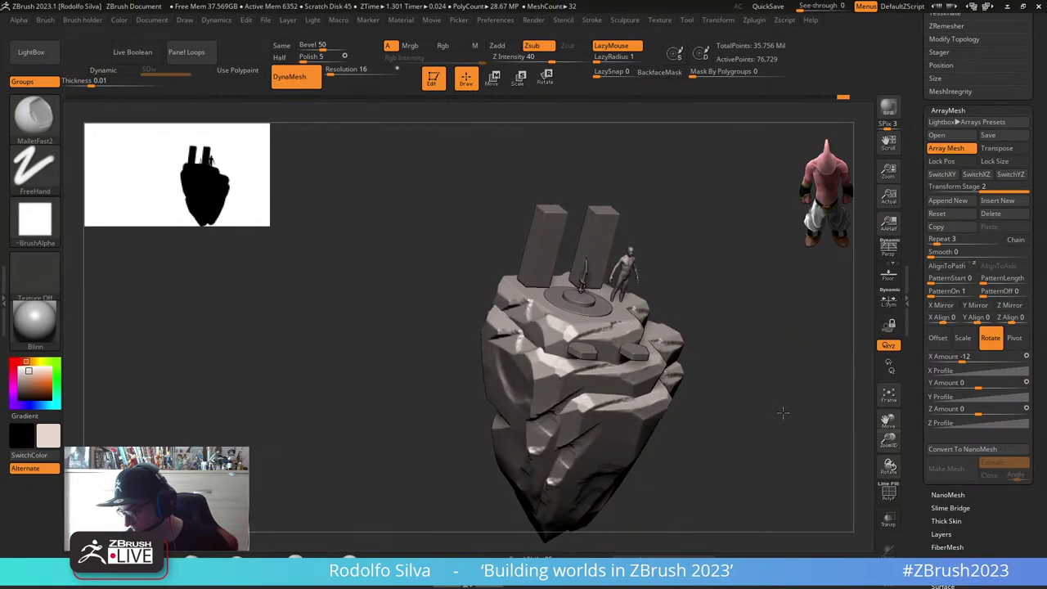
Step: Mirror the cliff array across the X axis and set its Y rotation amount to 360
{"action": "left_click", "coordinate": [941, 305]}
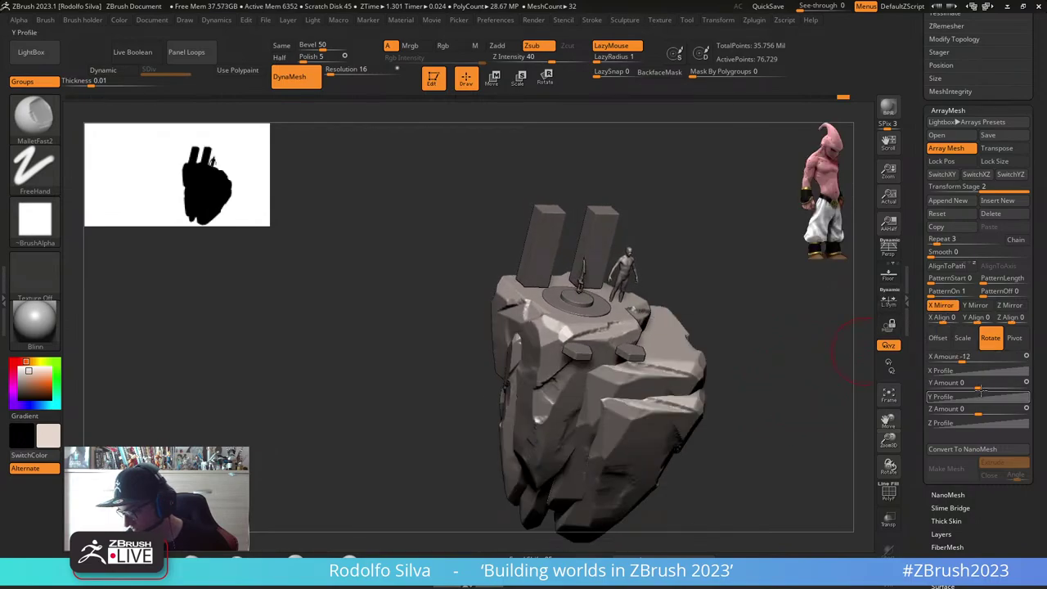
{"action": "left_click_drag", "start_coordinate": [982, 382], "coordinate": [1004, 384]}
{"action": "type", "text": "360"}
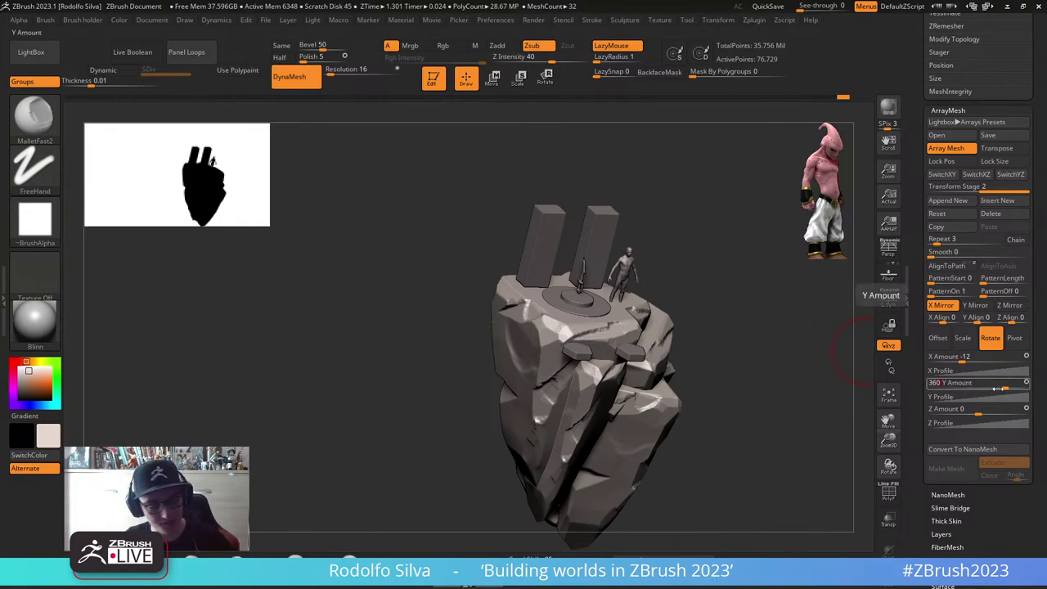
{"action": "key", "text": "Return"}
{"action": "mouse_move", "coordinate": [778, 413]}
{"action": "left_mouse_down"}
{"action": "mouse_move", "coordinate": [733, 400]}
{"action": "mouse_move", "coordinate": [782, 423]}
{"action": "left_mouse_up"}
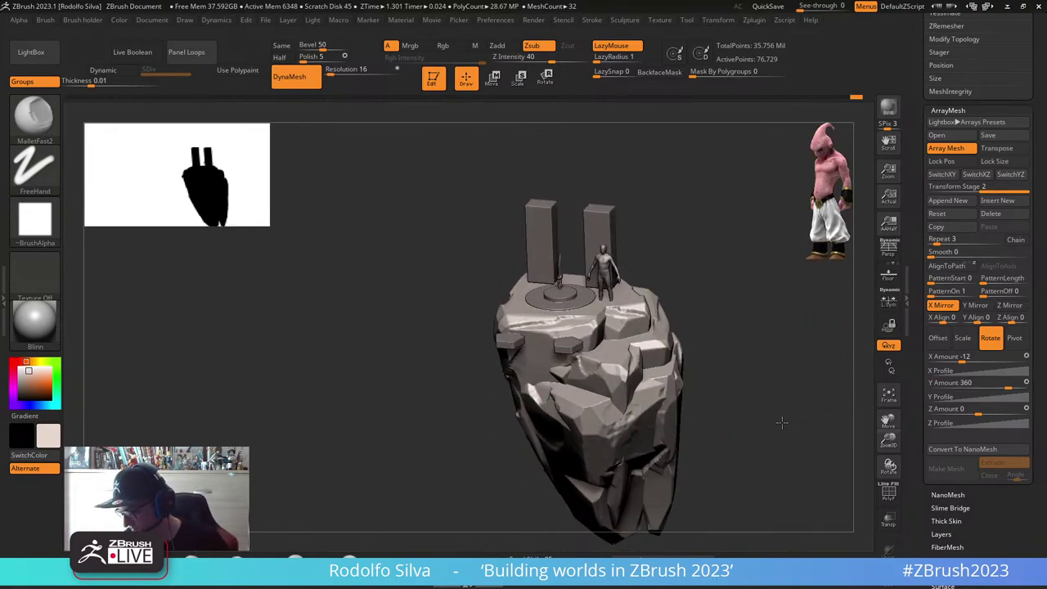
Step: Set the cliff array's offset to 0 in X and -0.84165 in Z
{"action": "left_click", "coordinate": [941, 342]}
{"action": "mouse_move", "coordinate": [989, 360]}
{"action": "left_mouse_down"}
{"action": "mouse_move", "coordinate": [1004, 360]}
{"action": "mouse_move", "coordinate": [977, 361]}
{"action": "left_mouse_up"}
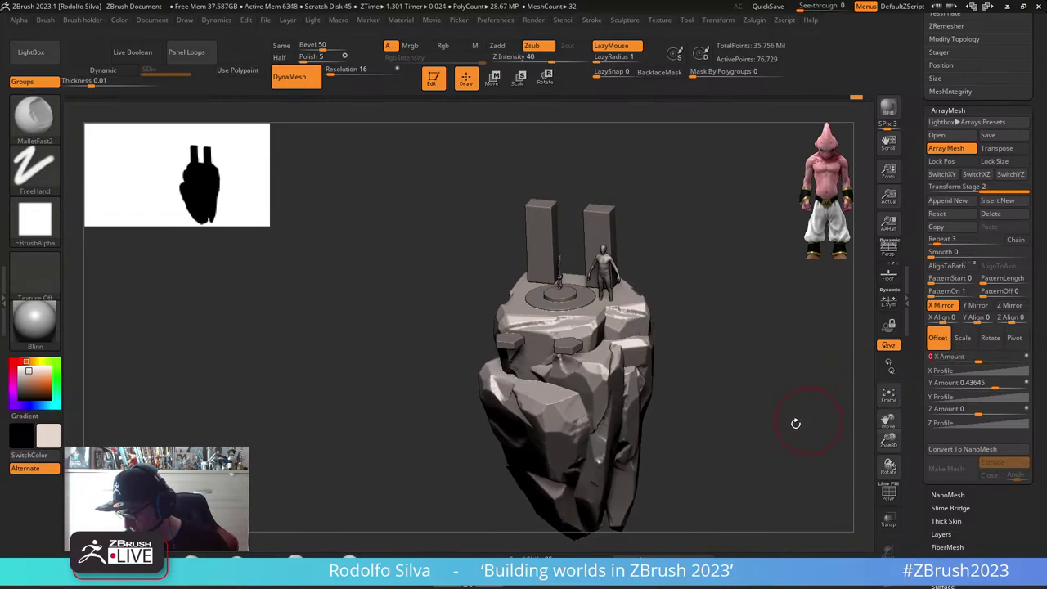
{"action": "left_click_drag", "start_coordinate": [795, 423], "coordinate": [802, 434]}
{"action": "mouse_move", "coordinate": [979, 413]}
{"action": "left_mouse_down"}
{"action": "mouse_move", "coordinate": [992, 413]}
{"action": "mouse_move", "coordinate": [963, 407]}
{"action": "left_mouse_up"}
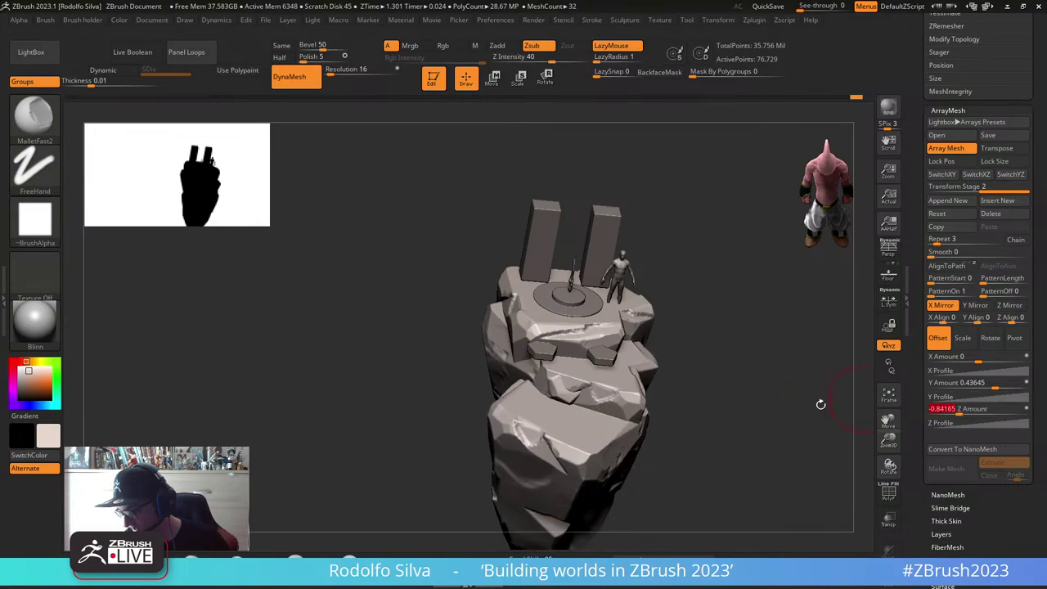
Step: Change the cliff array's offset to 0.61265 in Y and -1.13452 in Z
{"action": "left_click_drag", "start_coordinate": [818, 402], "coordinate": [723, 394]}
{"action": "right_click_drag", "start_coordinate": [723, 394], "coordinate": [643, 365]}
{"action": "left_click_drag", "start_coordinate": [1000, 383], "coordinate": [995, 386]}
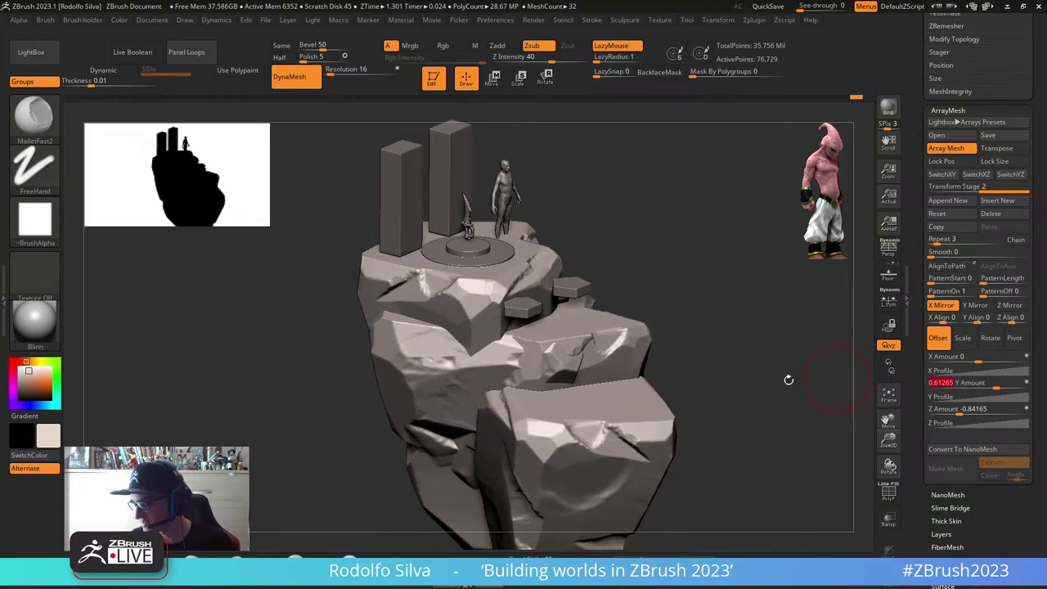
{"action": "right_click_drag", "start_coordinate": [788, 379], "coordinate": [714, 412]}
{"action": "left_click_drag", "start_coordinate": [959, 409], "coordinate": [958, 413]}
{"action": "right_click_drag", "start_coordinate": [736, 398], "coordinate": [751, 369]}
Step: Reduce the cliff array's repeat count to 2 and turn off its X mirroring
{"action": "left_click_drag", "start_coordinate": [945, 243], "coordinate": [934, 244]}
{"action": "right_click_drag", "start_coordinate": [772, 381], "coordinate": [749, 364]}
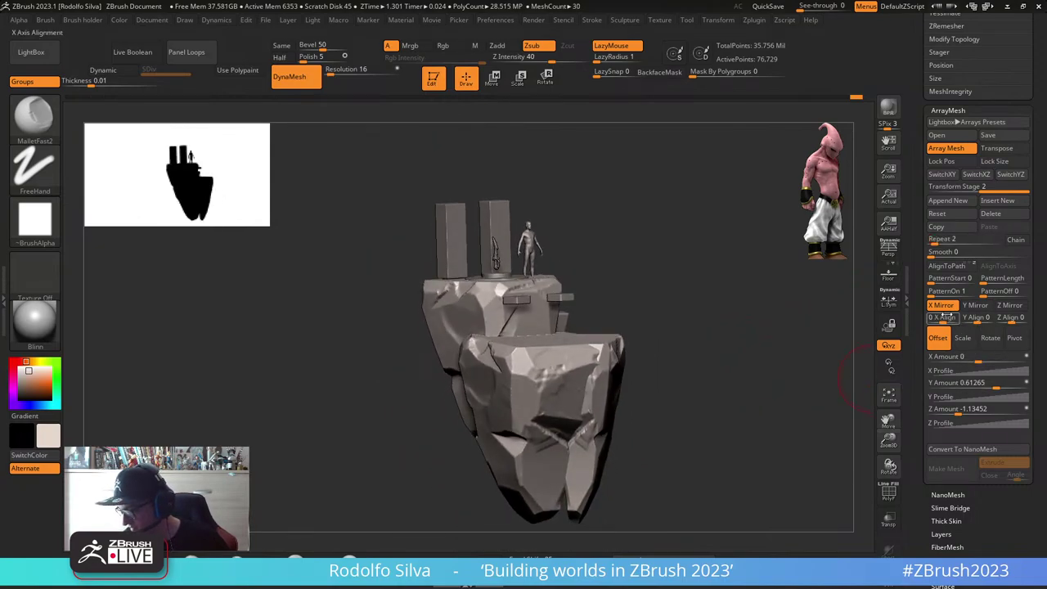
{"action": "left_click", "coordinate": [943, 305]}
{"action": "left_click_drag", "start_coordinate": [741, 400], "coordinate": [745, 446]}
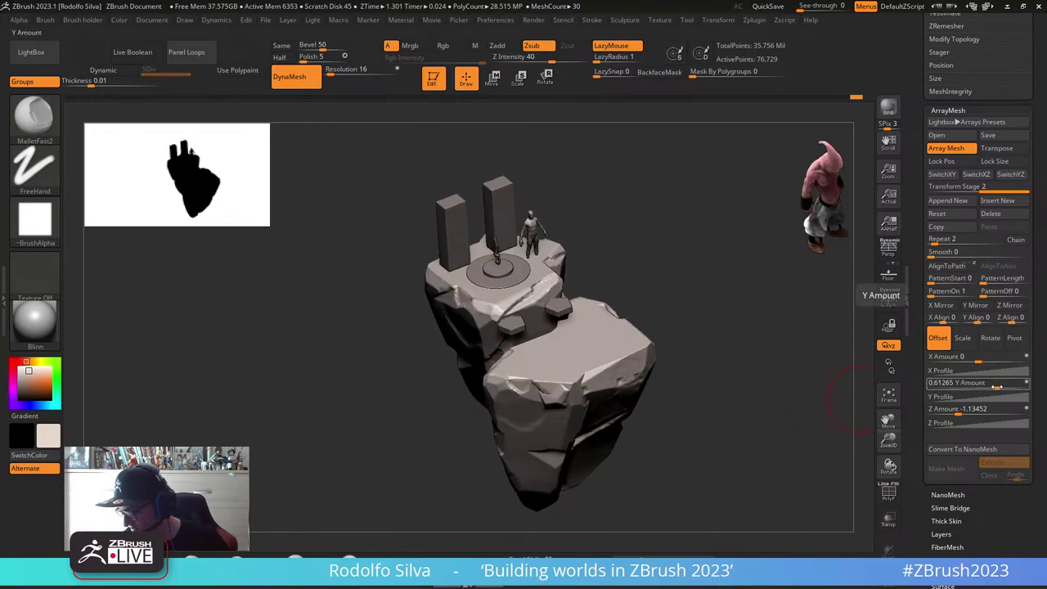
Step: Set the cliff array's offset to -0.30335 in X, 0.25027 in Y and -0.51859 in Z
{"action": "left_click_drag", "start_coordinate": [996, 385], "coordinate": [961, 411]}
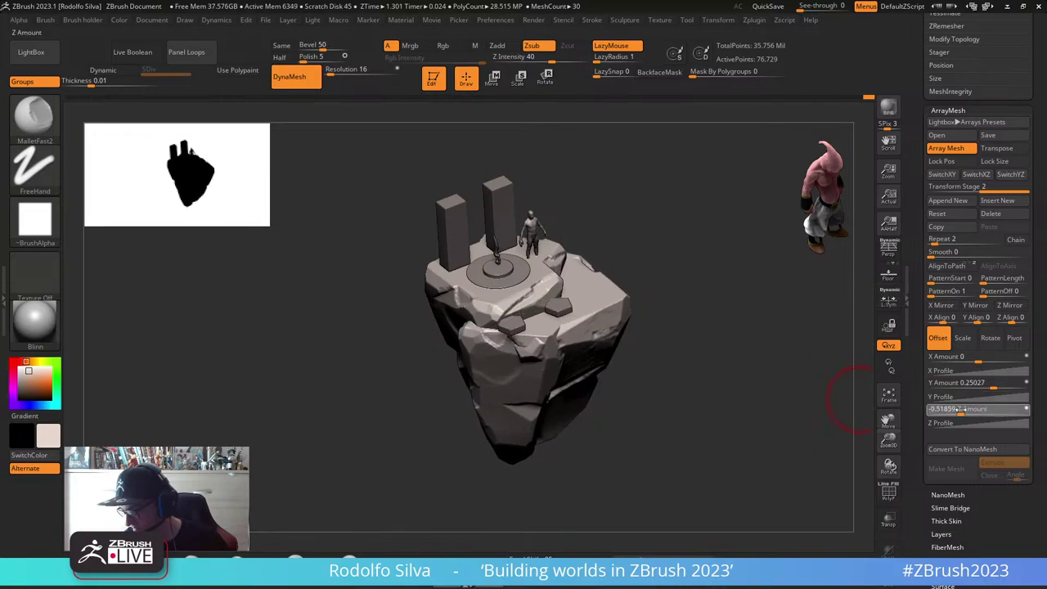
{"action": "left_click_drag", "start_coordinate": [764, 421], "coordinate": [765, 440]}
{"action": "left_click_drag", "start_coordinate": [979, 359], "coordinate": [961, 357]}
{"action": "left_click_drag", "start_coordinate": [740, 399], "coordinate": [738, 450]}
{"action": "right_click_drag", "start_coordinate": [730, 439], "coordinate": [682, 401]}
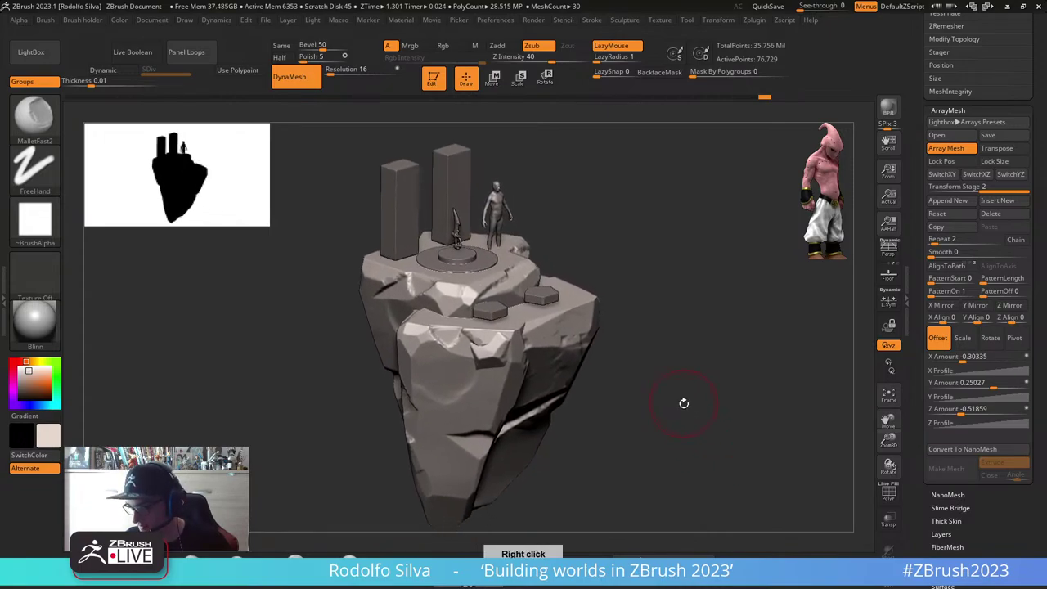
Step: Try to store the current camera view, and turn on the perspective mode it requires
{"action": "left_click", "coordinate": [84, 22]}
{"action": "mouse_move", "coordinate": [192, 24]}
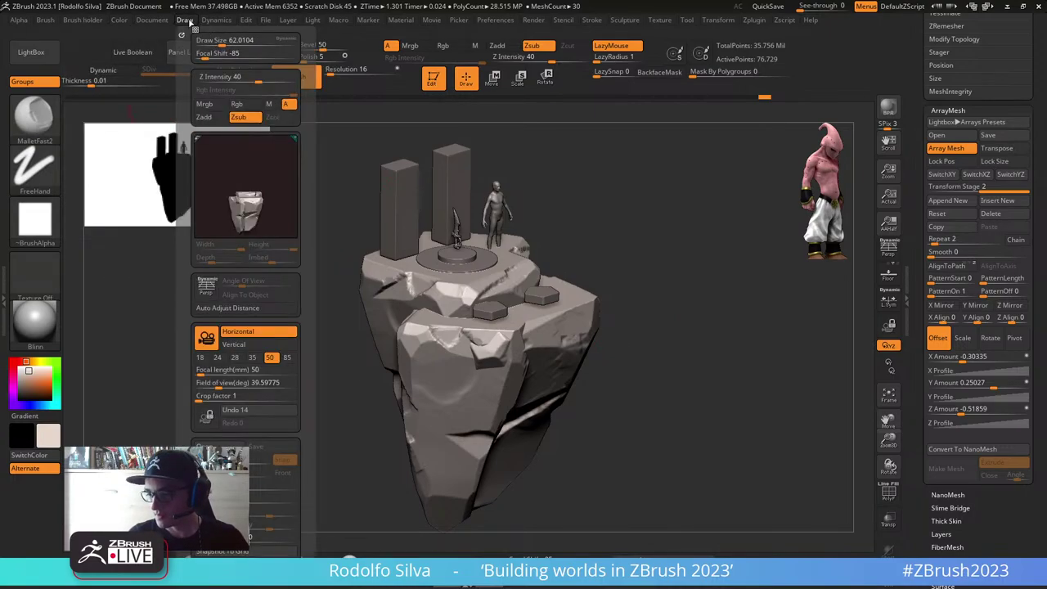
{"action": "left_click_drag", "start_coordinate": [308, 333], "coordinate": [304, 252]}
{"action": "scroll", "coordinate": [304, 252], "scroll_direction": "down", "scroll_amount": 2}
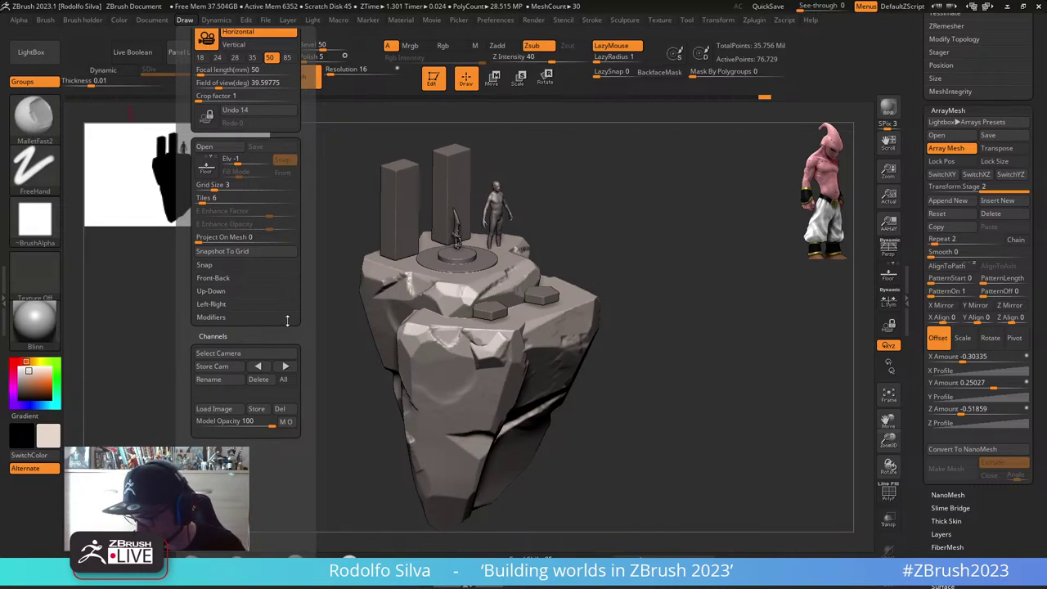
{"action": "left_click", "coordinate": [234, 368]}
{"action": "left_click", "coordinate": [701, 338]}
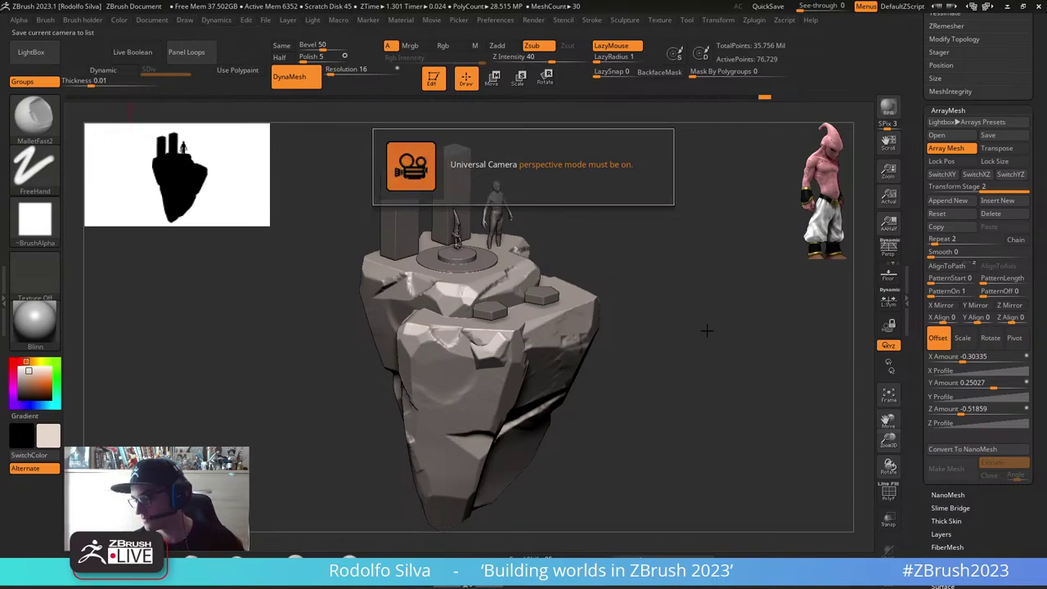
{"action": "key", "text": "p"}
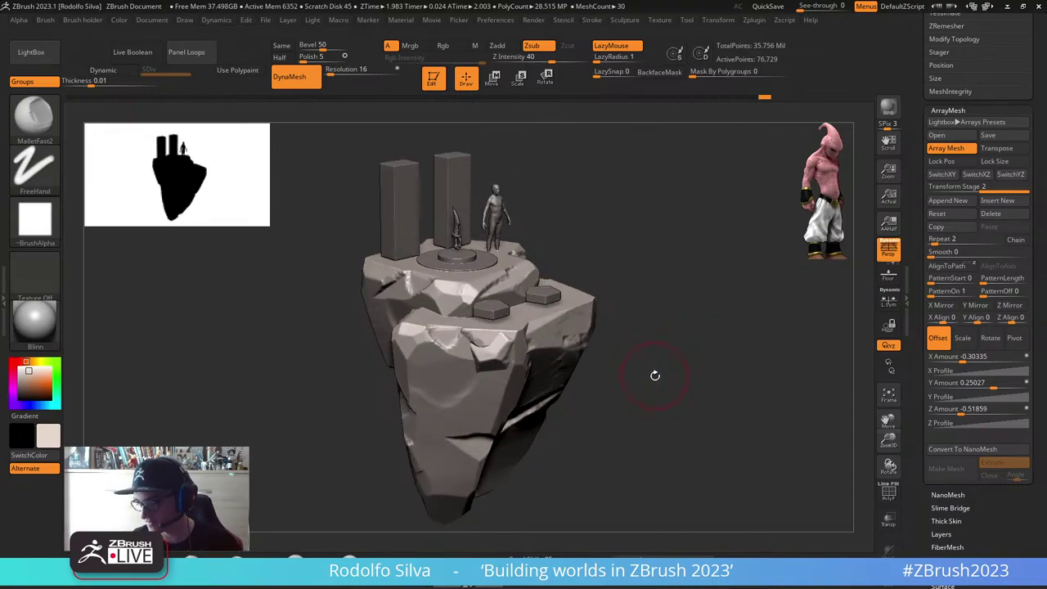
Step: Store the current perspective view as a camera named Main
{"action": "left_click", "coordinate": [118, 20]}
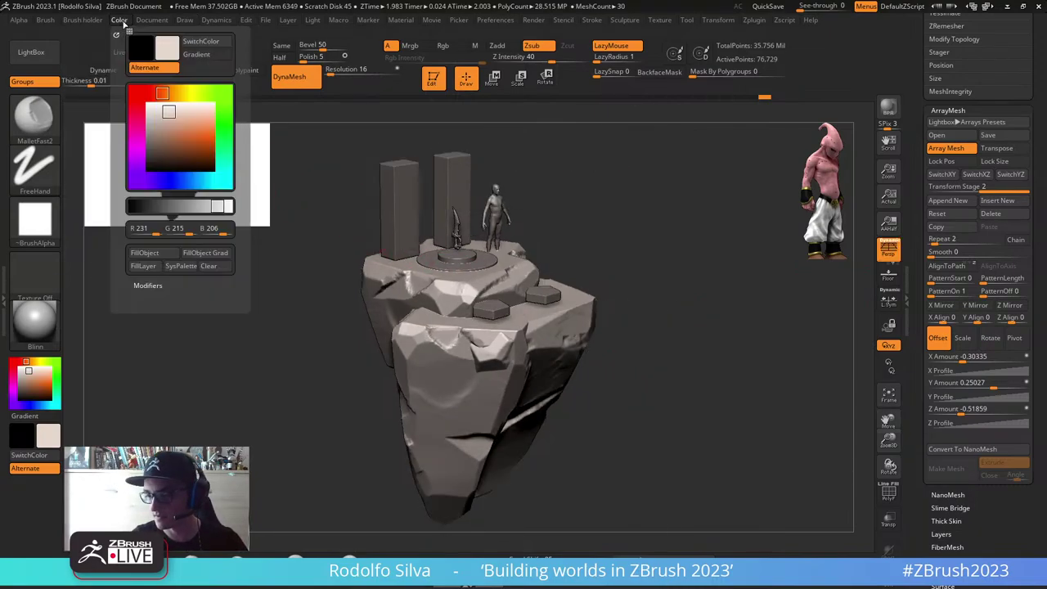
{"action": "left_click", "coordinate": [152, 19]}
{"action": "mouse_move", "coordinate": [247, 25]}
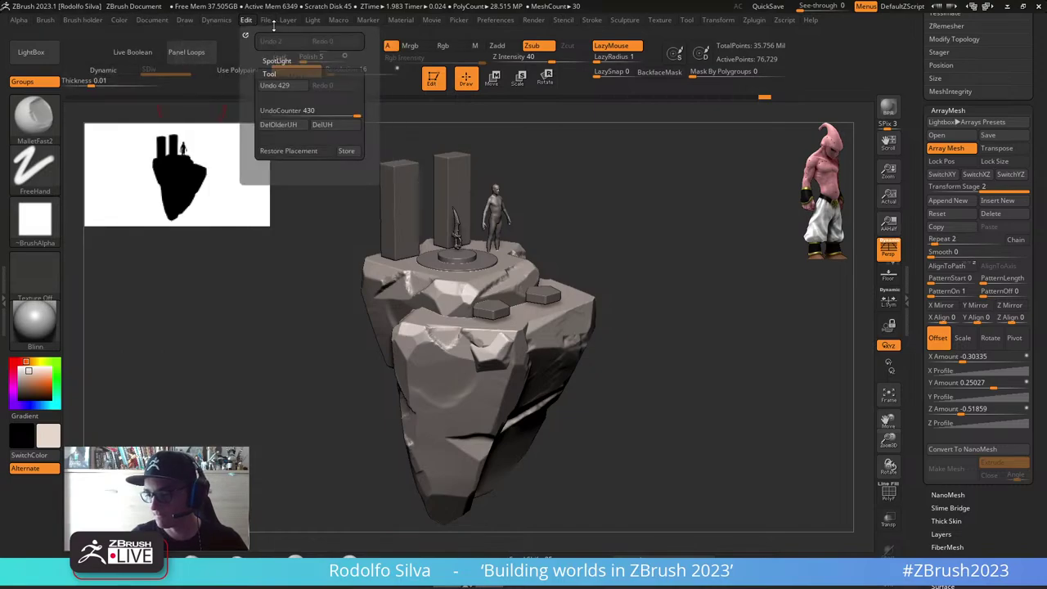
{"action": "mouse_move", "coordinate": [187, 22]}
{"action": "left_click_drag", "start_coordinate": [307, 404], "coordinate": [307, 288]}
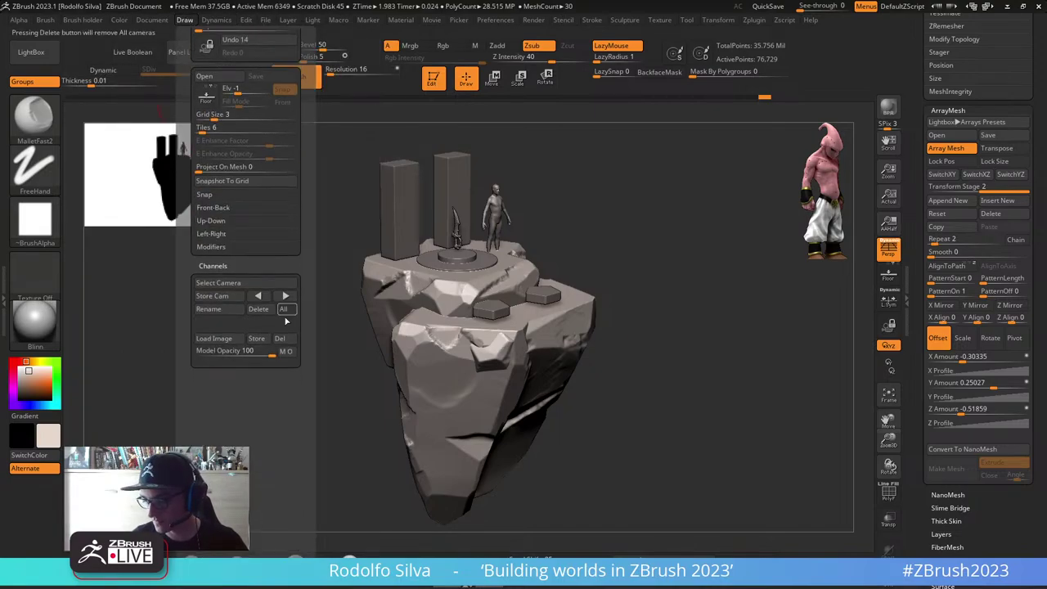
{"action": "left_click", "coordinate": [212, 295]}
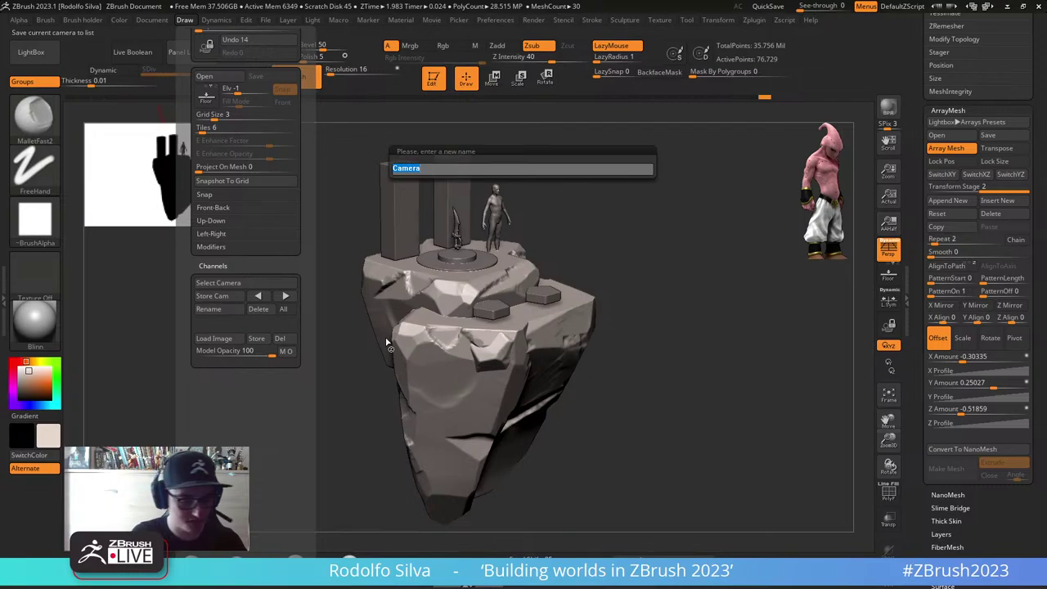
{"action": "type", "text": "Ma"}
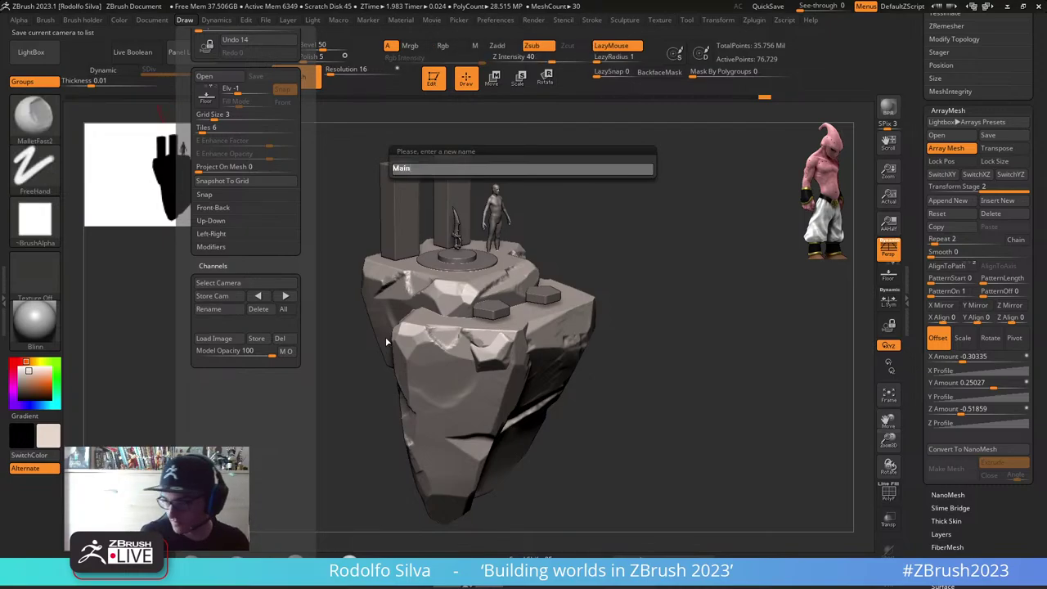
{"action": "type", "text": "in"}
{"action": "key", "text": "Return"}
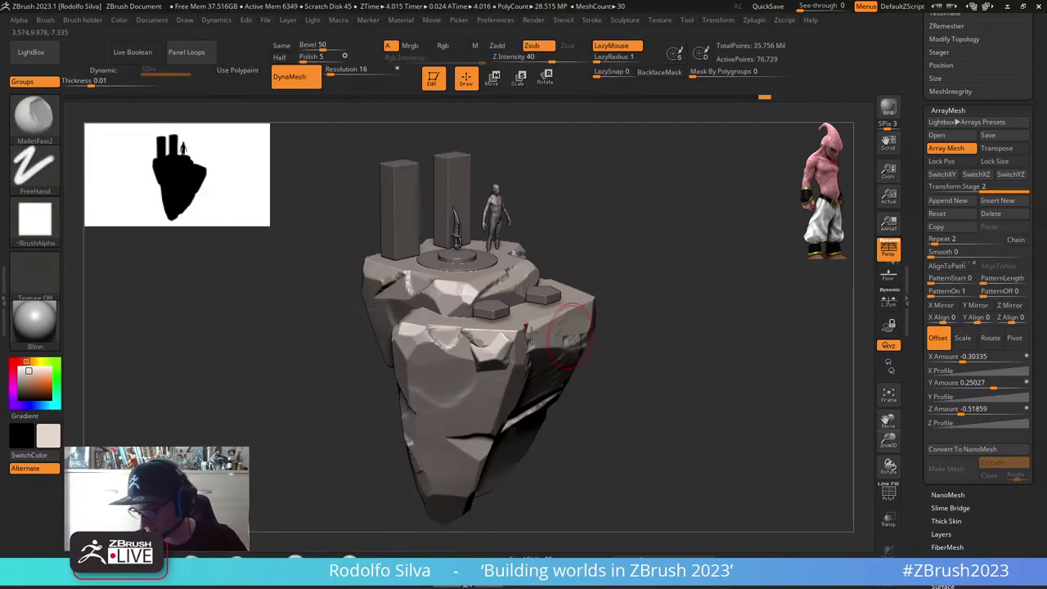
Step: Test the stored Main camera by changing the view and recalling it from the camera list
{"action": "left_click", "coordinate": [185, 19]}
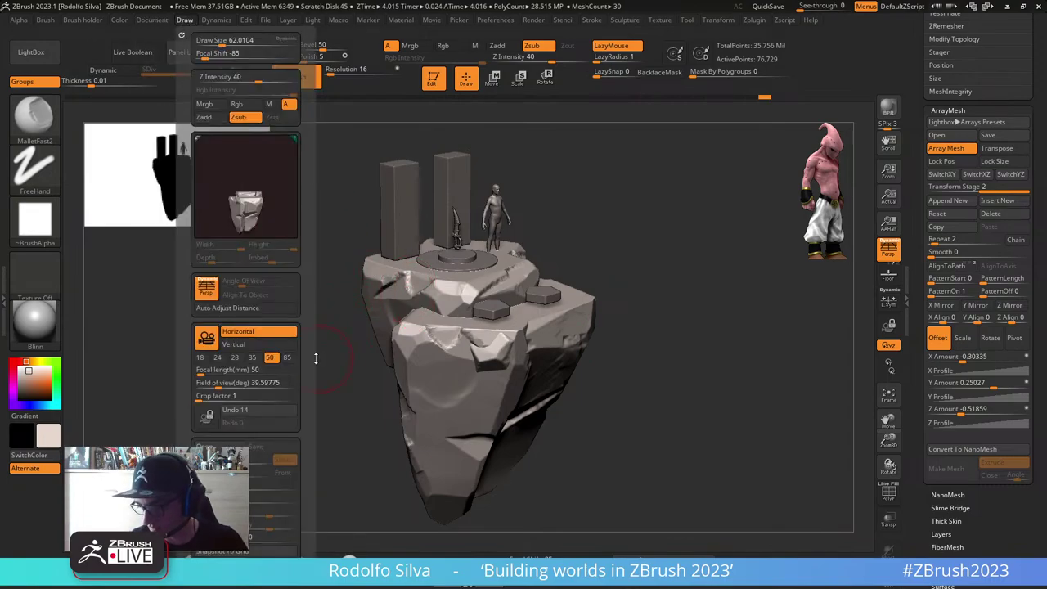
{"action": "scroll", "coordinate": [311, 256], "scroll_direction": "down", "scroll_amount": 1}
{"action": "scroll", "coordinate": [311, 256], "scroll_direction": "down", "scroll_amount": 1}
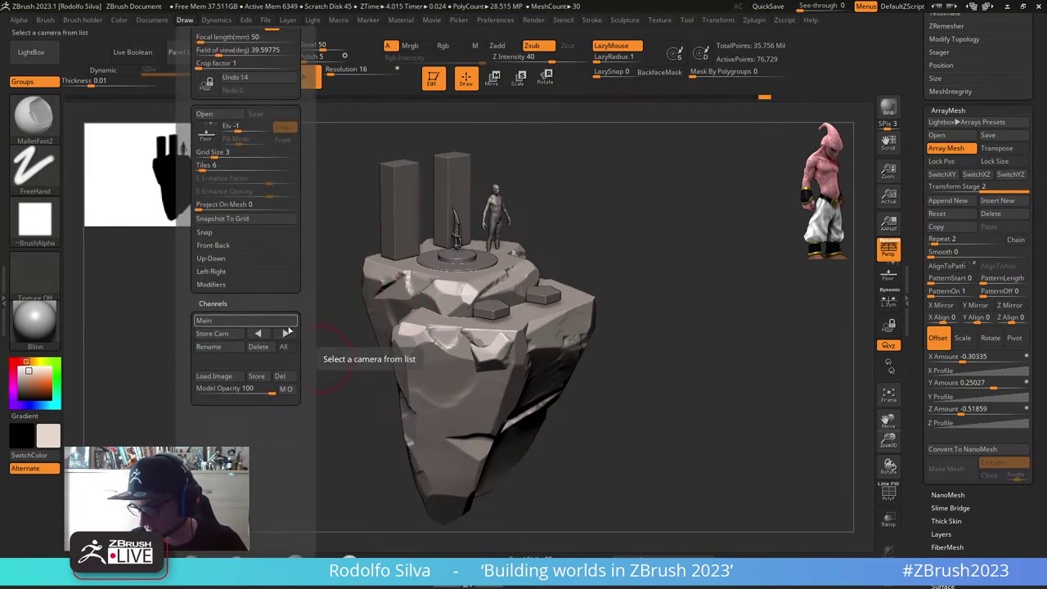
{"action": "left_click", "coordinate": [261, 334]}
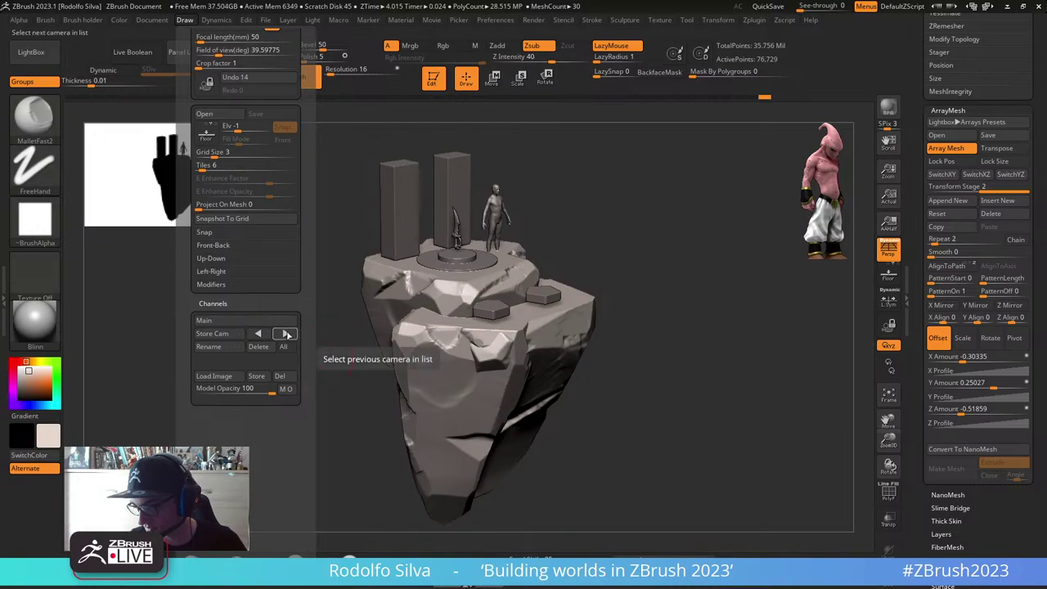
{"action": "left_click_drag", "start_coordinate": [641, 333], "coordinate": [610, 363]}
{"action": "left_click", "coordinate": [163, 22]}
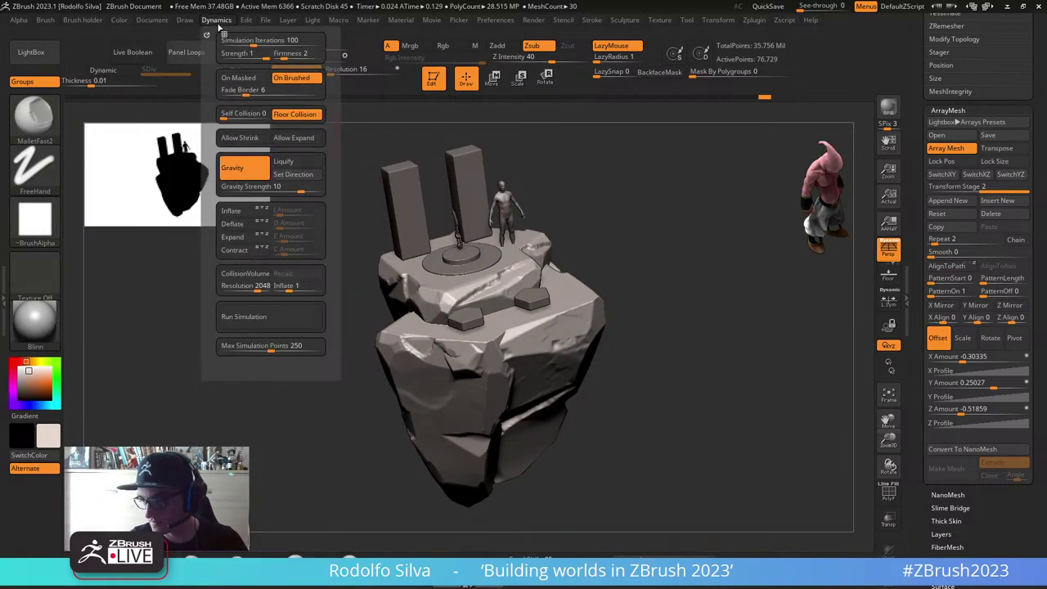
{"action": "mouse_move", "coordinate": [190, 25]}
{"action": "scroll", "coordinate": [245, 245], "scroll_direction": "down", "scroll_amount": 5}
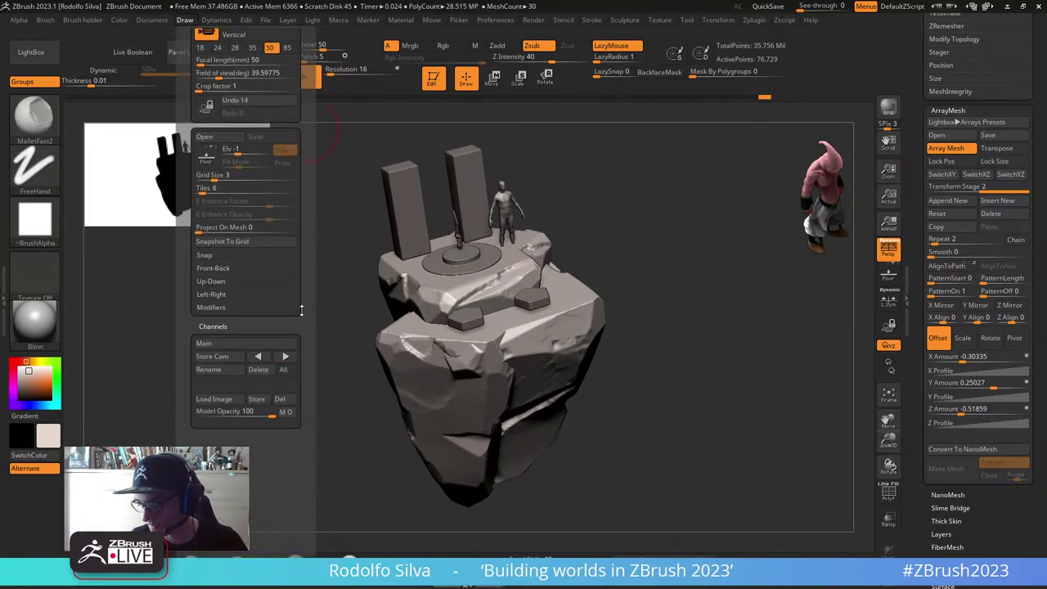
{"action": "left_click", "coordinate": [286, 357]}
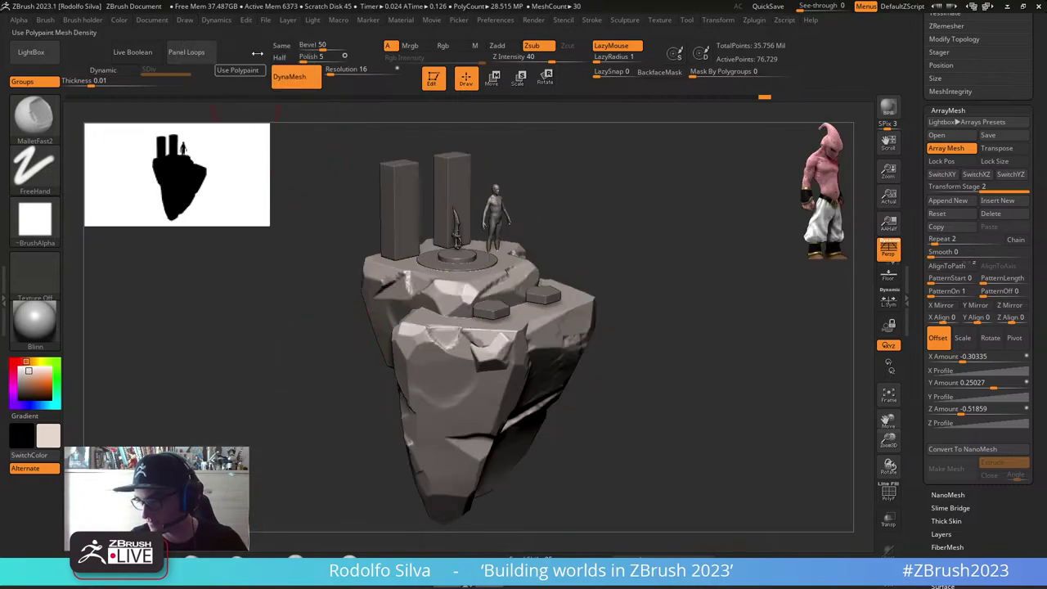
Step: Assign Ctrl+1 as the custom hotkey for selecting the next camera, and test it on the Main view
{"action": "left_click", "coordinate": [185, 19]}
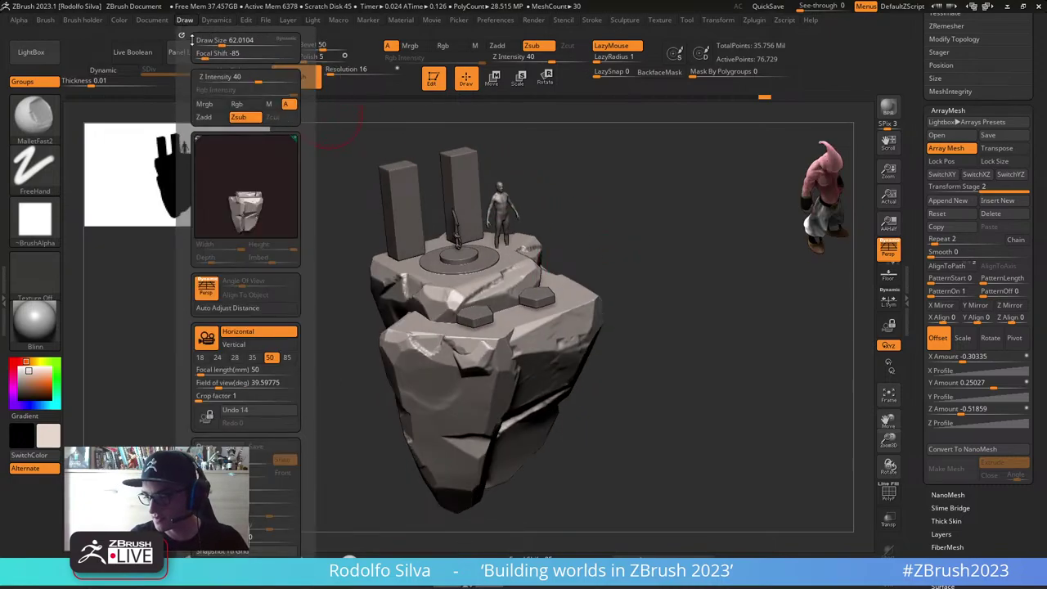
{"action": "left_click_drag", "start_coordinate": [315, 373], "coordinate": [305, 259]}
{"action": "left_click", "coordinate": [286, 361], "text": "ctrl+alt"}
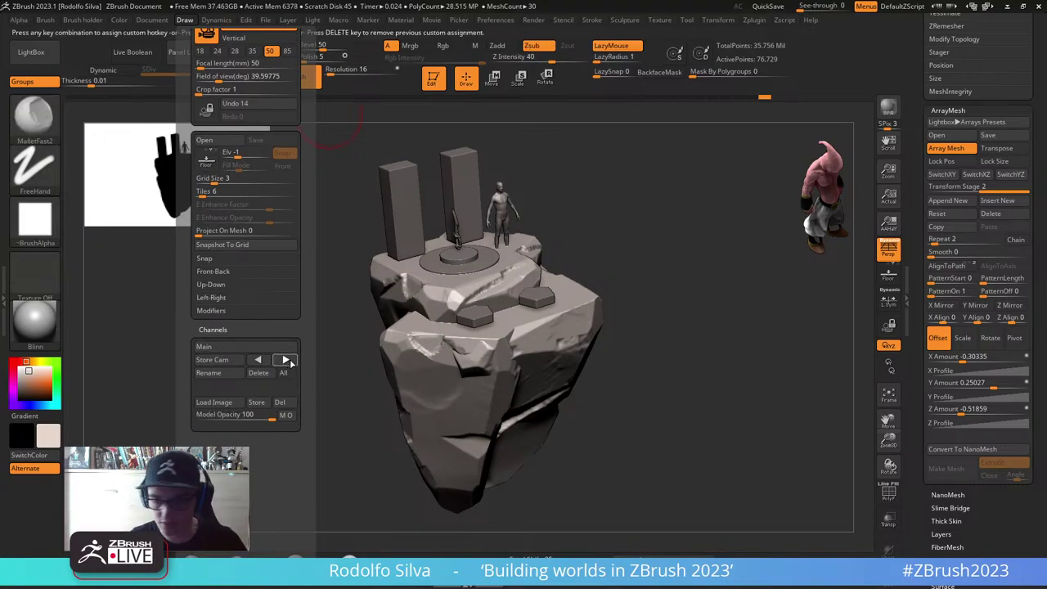
{"action": "key", "text": "ctrl+1"}
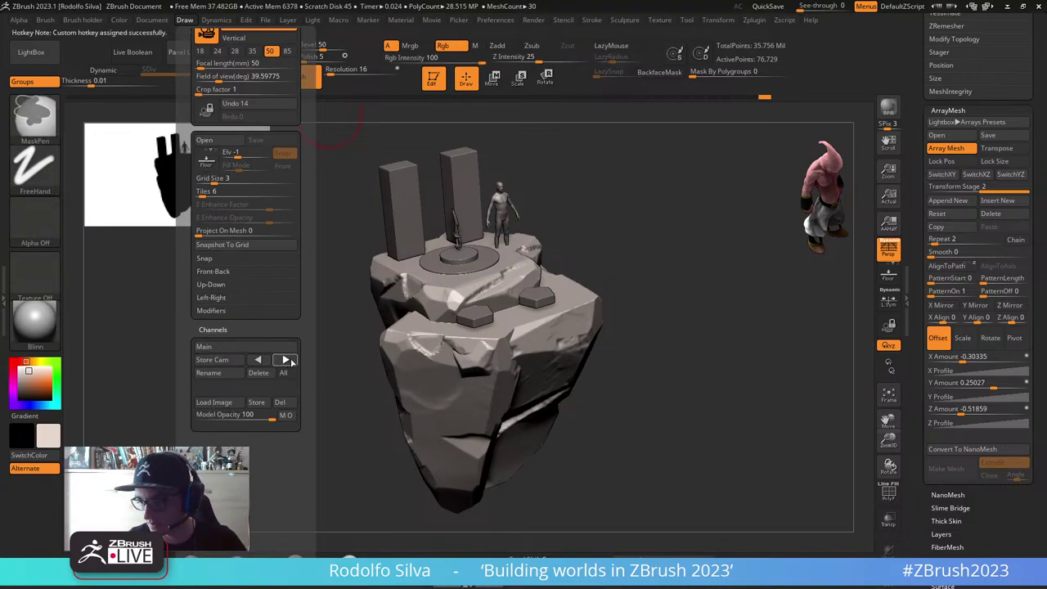
{"action": "key", "text": "ctrl+1"}
{"action": "key", "text": "ctrl+1"}
{"action": "key", "text": "ctrl+1"}
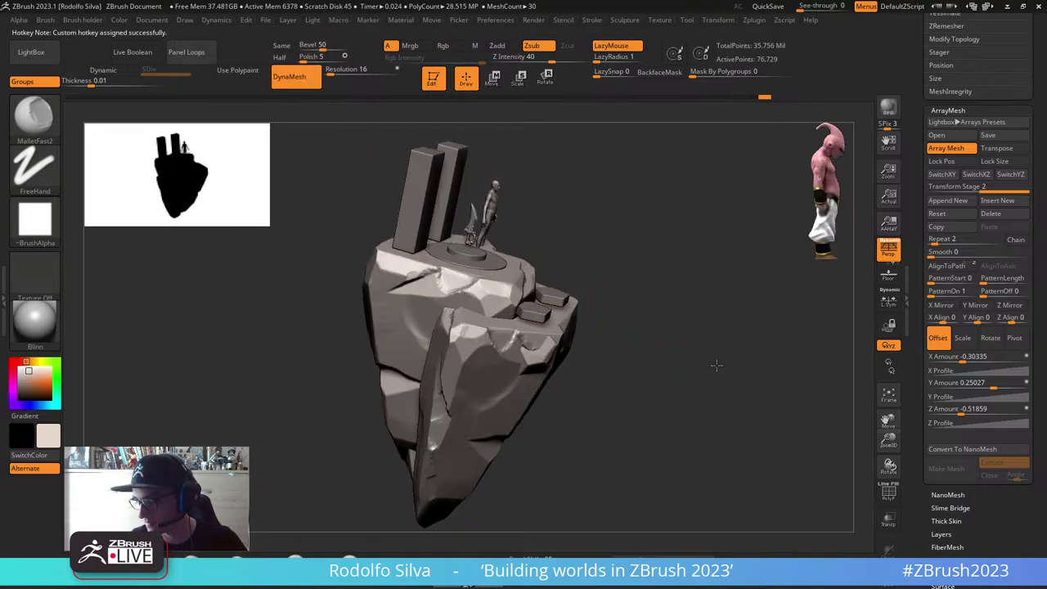
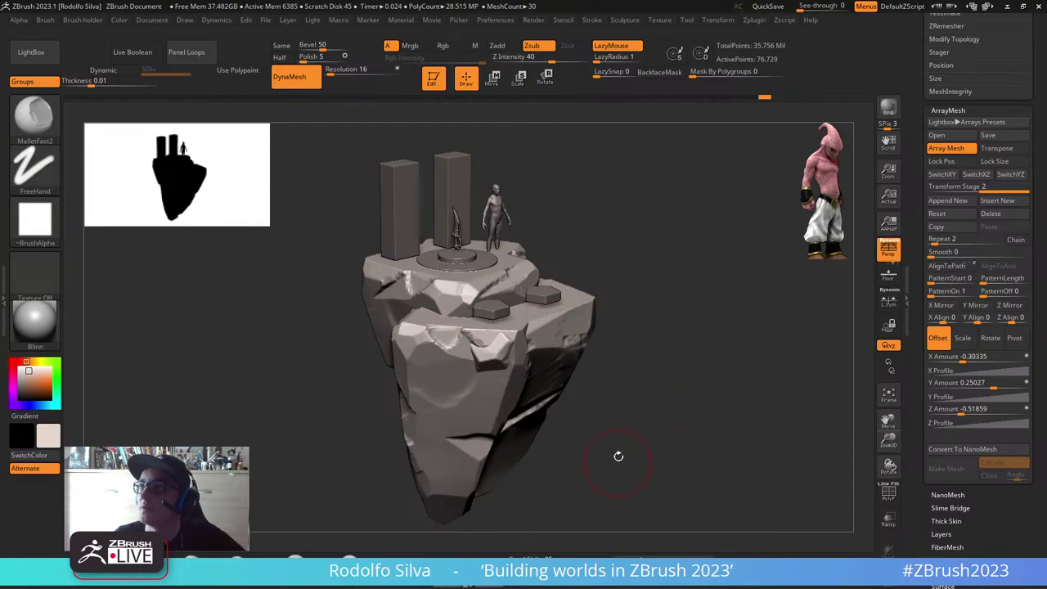
Step: Undo the cliff's ArrayMesh so only the original rock is left for sculpting
{"action": "key", "text": "w"}
{"action": "left_click_drag", "start_coordinate": [650, 433], "coordinate": [640, 458]}
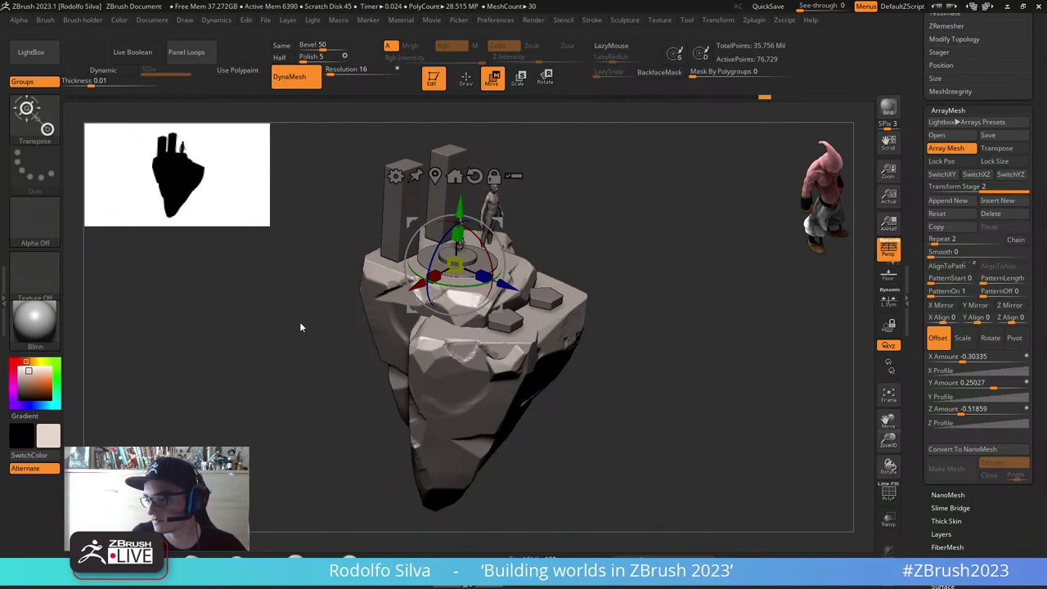
{"action": "left_click_drag", "start_coordinate": [300, 327], "coordinate": [656, 384]}
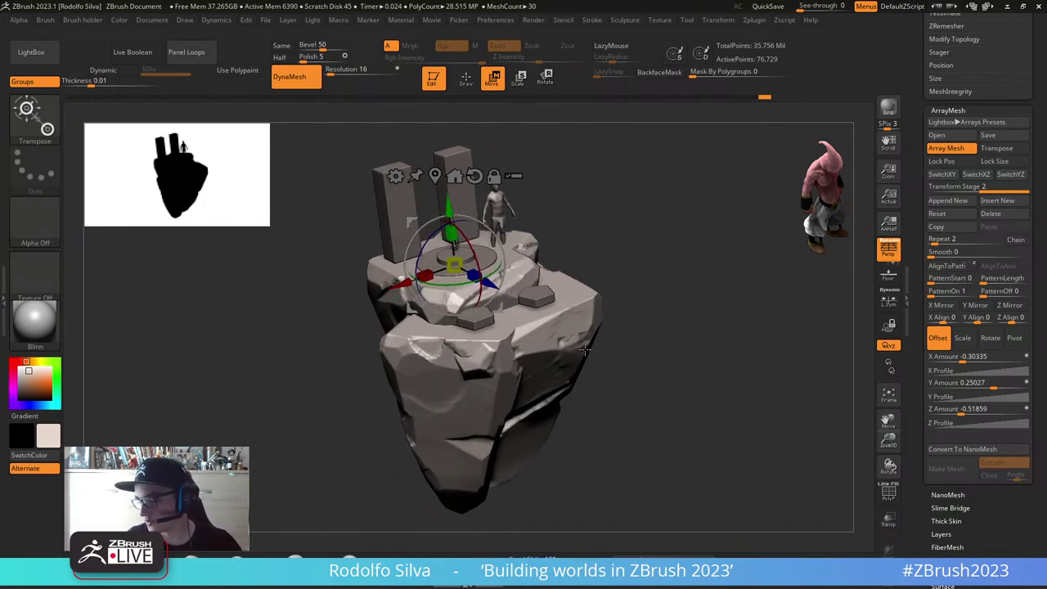
{"action": "key", "text": "q"}
{"action": "mouse_move", "coordinate": [578, 398]}
{"action": "right_mouse_down"}
{"action": "mouse_move", "coordinate": [600, 390]}
{"action": "mouse_move", "coordinate": [587, 391]}
{"action": "right_mouse_up"}
{"action": "key", "text": "ctrl+z"}
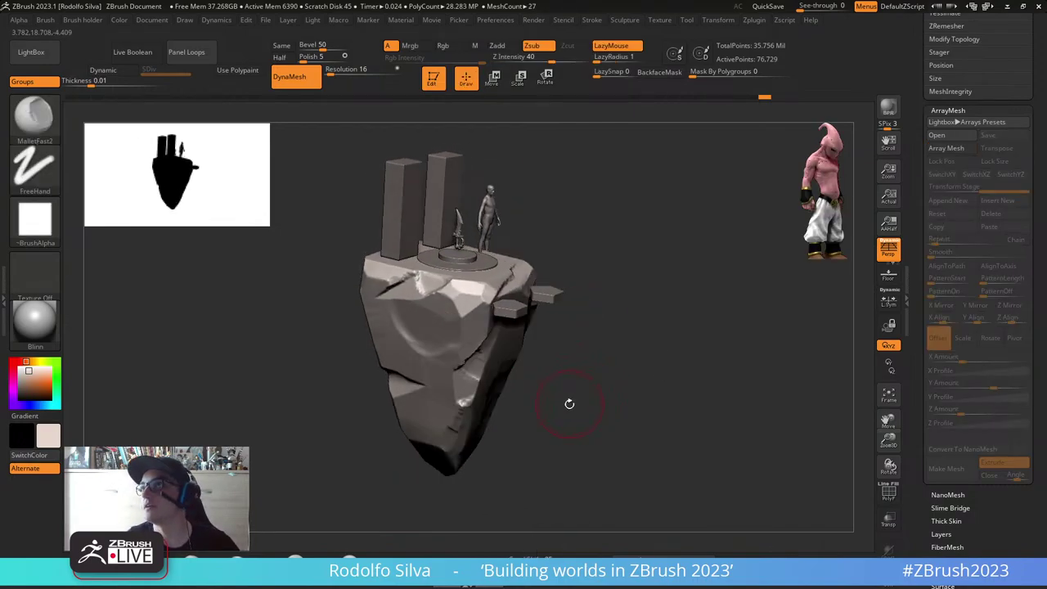
Step: Chip the lower part of the cliff's front ridge with the MalletFast2 brush, undoing the stray stroke
{"action": "left_click_drag", "start_coordinate": [580, 402], "coordinate": [536, 328]}
{"action": "right_click_drag", "start_coordinate": [536, 328], "coordinate": [520, 368]}
{"action": "mouse_move", "coordinate": [520, 368]}
{"action": "right_mouse_down", "text": "ctrl"}
{"action": "mouse_move", "coordinate": [521, 411]}
{"action": "mouse_move", "coordinate": [665, 399]}
{"action": "mouse_move", "coordinate": [615, 415]}
{"action": "mouse_move", "coordinate": [609, 370]}
{"action": "right_mouse_up", "text": "ctrl"}
{"action": "key", "text": "s"}
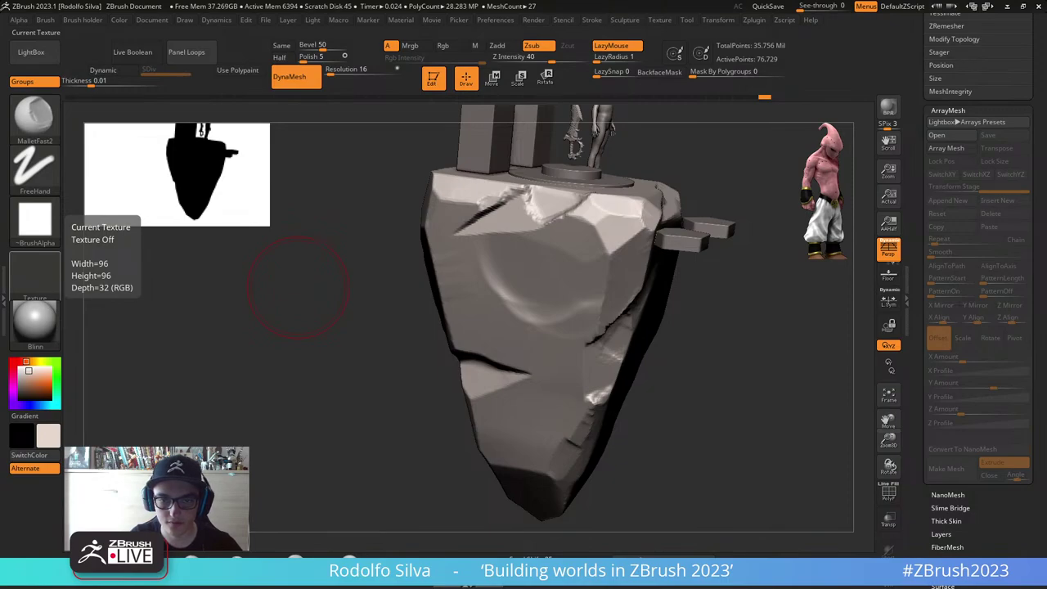
{"action": "right_click_drag", "start_coordinate": [710, 385], "coordinate": [681, 385]}
{"action": "left_click_drag", "start_coordinate": [602, 376], "coordinate": [592, 415]}
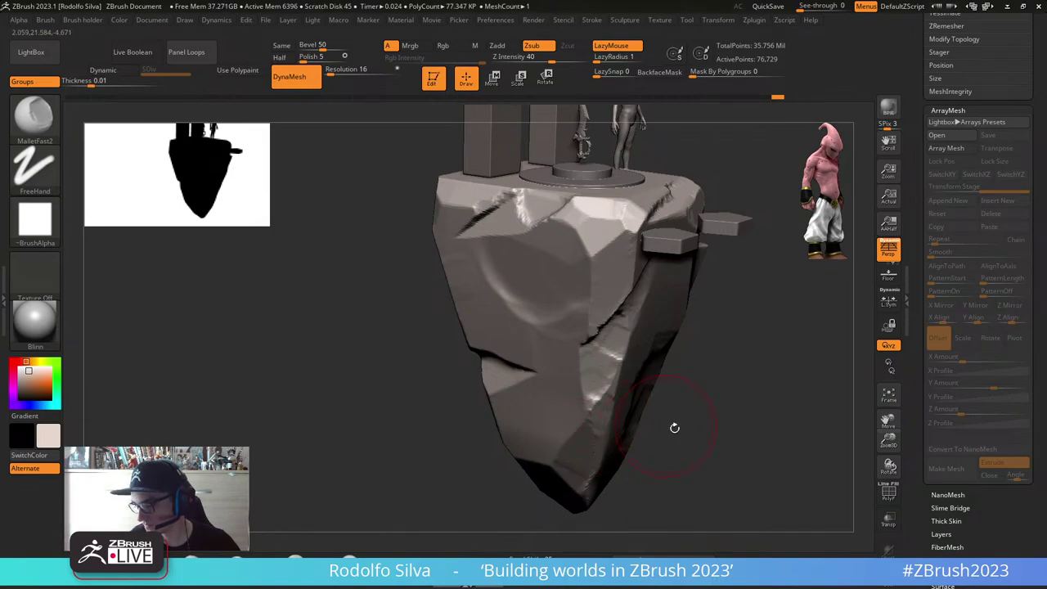
{"action": "right_click_drag", "start_coordinate": [674, 428], "coordinate": [572, 347]}
{"action": "mouse_move", "coordinate": [571, 342]}
{"action": "left_mouse_down"}
{"action": "mouse_move", "coordinate": [551, 314]}
{"action": "mouse_move", "coordinate": [481, 342]}
{"action": "left_mouse_up"}
{"action": "key", "text": "ctrl+z"}
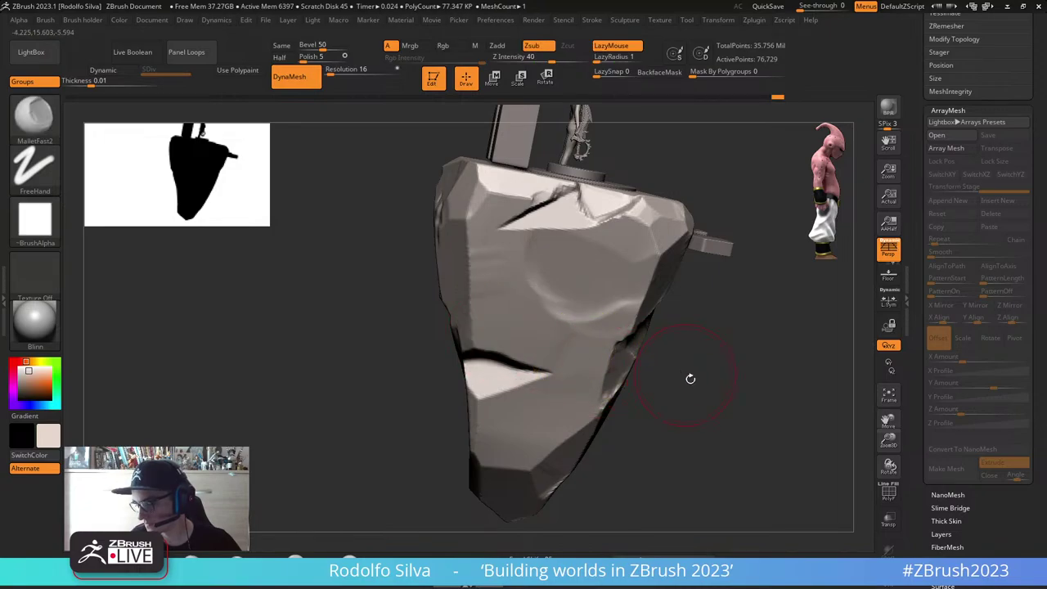
Step: Enlarge the MalletFast2 brush and carve a flat recess into the cliff's side face above the horizontal crack
{"action": "left_click_drag", "start_coordinate": [689, 377], "coordinate": [718, 347]}
{"action": "key", "text": "s"}
{"action": "left_click_drag", "start_coordinate": [587, 372], "coordinate": [591, 372]}
{"action": "left_click_drag", "start_coordinate": [475, 336], "coordinate": [489, 259]}
{"action": "left_click_drag", "start_coordinate": [647, 348], "coordinate": [608, 341]}
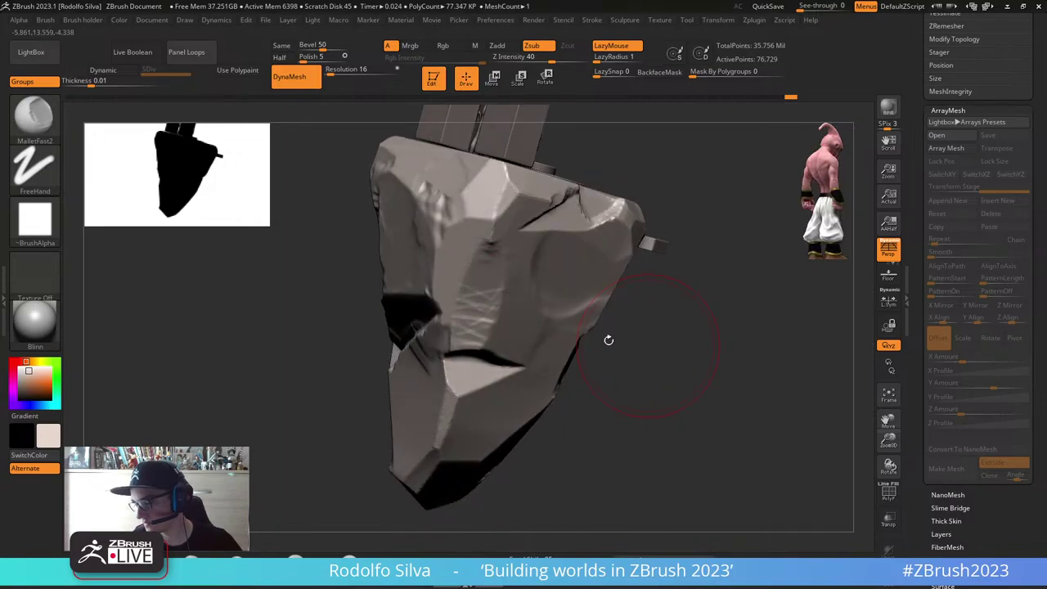
{"action": "left_click_drag", "start_coordinate": [476, 339], "coordinate": [523, 310]}
{"action": "left_click_drag", "start_coordinate": [694, 369], "coordinate": [503, 351]}
{"action": "mouse_move", "coordinate": [696, 346]}
{"action": "left_mouse_down"}
{"action": "mouse_move", "coordinate": [533, 327]}
{"action": "mouse_move", "coordinate": [518, 310]}
{"action": "mouse_move", "coordinate": [511, 327]}
{"action": "mouse_move", "coordinate": [524, 334]}
{"action": "left_mouse_up"}
{"action": "left_click_drag", "start_coordinate": [785, 379], "coordinate": [614, 346]}
{"action": "mouse_move", "coordinate": [466, 315]}
{"action": "left_mouse_down"}
{"action": "mouse_move", "coordinate": [480, 302]}
{"action": "mouse_move", "coordinate": [482, 315]}
{"action": "mouse_move", "coordinate": [475, 301]}
{"action": "mouse_move", "coordinate": [466, 306]}
{"action": "left_mouse_up"}
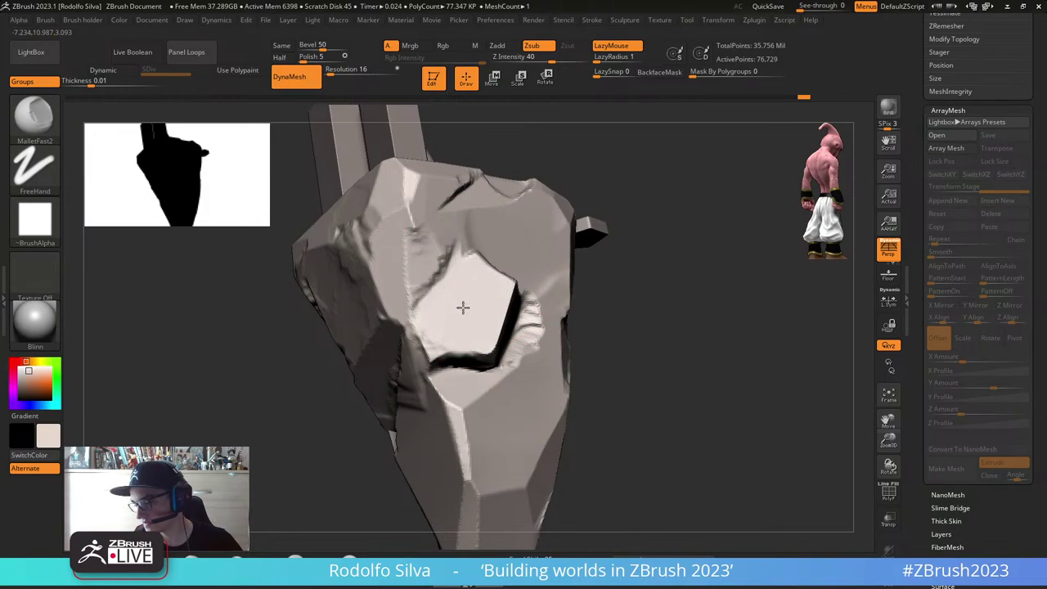
Step: Extend the recess on the cliff's side into a diagonal gouge rising toward the top edge
{"action": "mouse_move", "coordinate": [637, 338]}
{"action": "left_mouse_down"}
{"action": "mouse_move", "coordinate": [670, 343]}
{"action": "mouse_move", "coordinate": [500, 303]}
{"action": "left_mouse_up"}
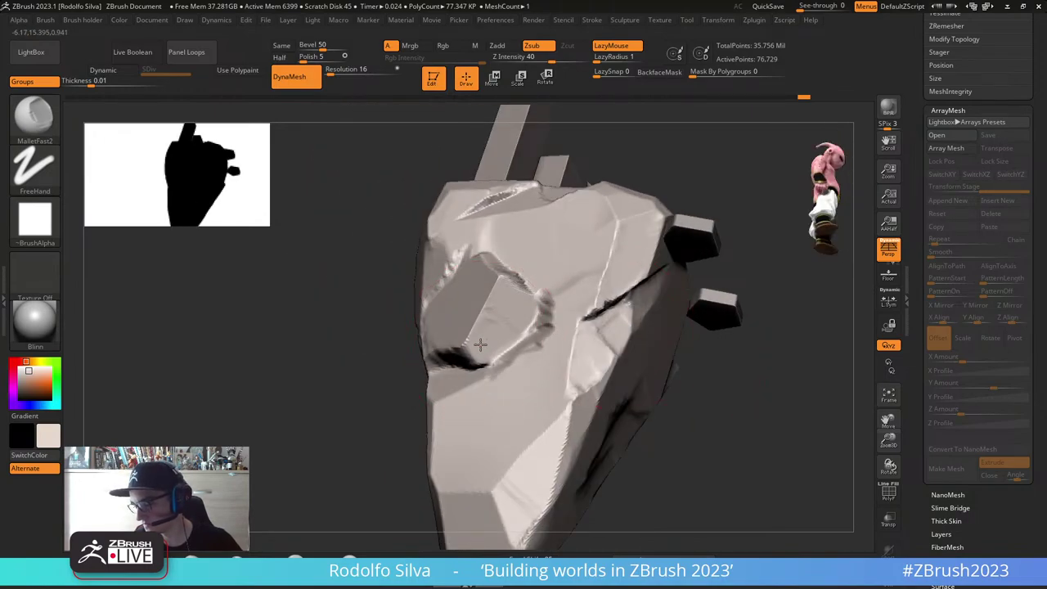
{"action": "mouse_move", "coordinate": [484, 343]}
{"action": "left_mouse_down"}
{"action": "mouse_move", "coordinate": [467, 338]}
{"action": "mouse_move", "coordinate": [480, 358]}
{"action": "mouse_move", "coordinate": [464, 353]}
{"action": "mouse_move", "coordinate": [453, 378]}
{"action": "mouse_move", "coordinate": [446, 334]}
{"action": "mouse_move", "coordinate": [449, 350]}
{"action": "mouse_move", "coordinate": [485, 288]}
{"action": "mouse_move", "coordinate": [463, 278]}
{"action": "mouse_move", "coordinate": [469, 260]}
{"action": "mouse_move", "coordinate": [505, 260]}
{"action": "mouse_move", "coordinate": [531, 237]}
{"action": "mouse_move", "coordinate": [512, 231]}
{"action": "mouse_move", "coordinate": [528, 220]}
{"action": "left_mouse_up"}
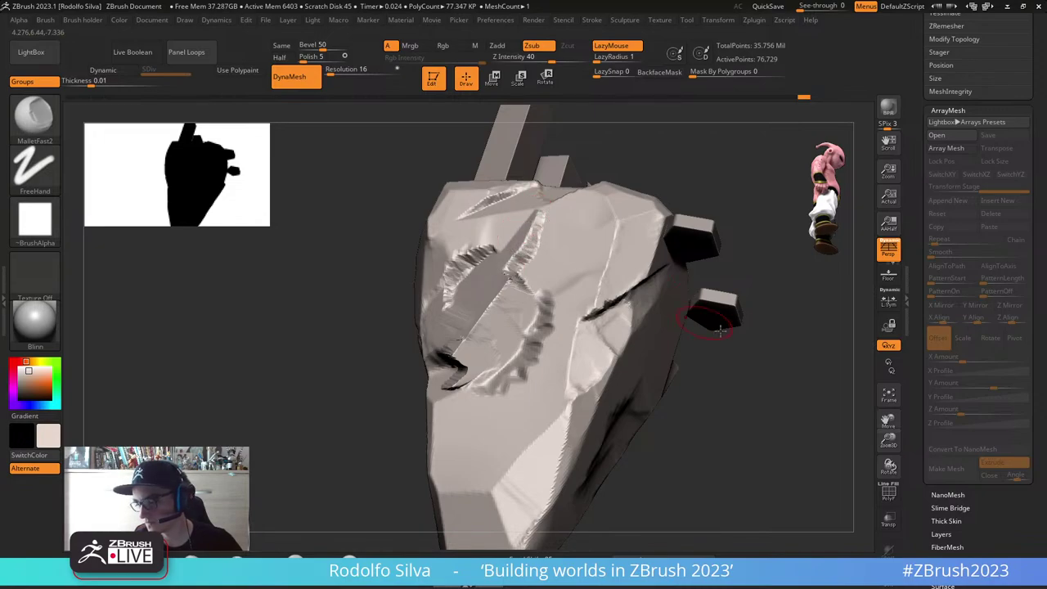
{"action": "left_click_drag", "start_coordinate": [708, 343], "coordinate": [754, 409]}
{"action": "mouse_move", "coordinate": [535, 291]}
{"action": "left_mouse_down"}
{"action": "mouse_move", "coordinate": [516, 263]}
{"action": "mouse_move", "coordinate": [518, 223]}
{"action": "mouse_move", "coordinate": [536, 197]}
{"action": "left_mouse_up"}
{"action": "mouse_move", "coordinate": [724, 343]}
{"action": "left_mouse_down"}
{"action": "mouse_move", "coordinate": [767, 389]}
{"action": "mouse_move", "coordinate": [710, 370]}
{"action": "left_mouse_up"}
{"action": "mouse_move", "coordinate": [517, 311]}
{"action": "left_mouse_down"}
{"action": "mouse_move", "coordinate": [525, 273]}
{"action": "mouse_move", "coordinate": [555, 233]}
{"action": "mouse_move", "coordinate": [556, 270]}
{"action": "mouse_move", "coordinate": [565, 260]}
{"action": "mouse_move", "coordinate": [540, 256]}
{"action": "left_mouse_up"}
{"action": "left_click_drag", "start_coordinate": [491, 300], "coordinate": [540, 218]}
Step: Smooth the upper end of the diagonal gouge and cut it deeper up to the cliff's upper corner
{"action": "left_click_drag", "start_coordinate": [743, 353], "coordinate": [679, 367]}
{"action": "left_click_drag", "start_coordinate": [500, 285], "coordinate": [518, 246]}
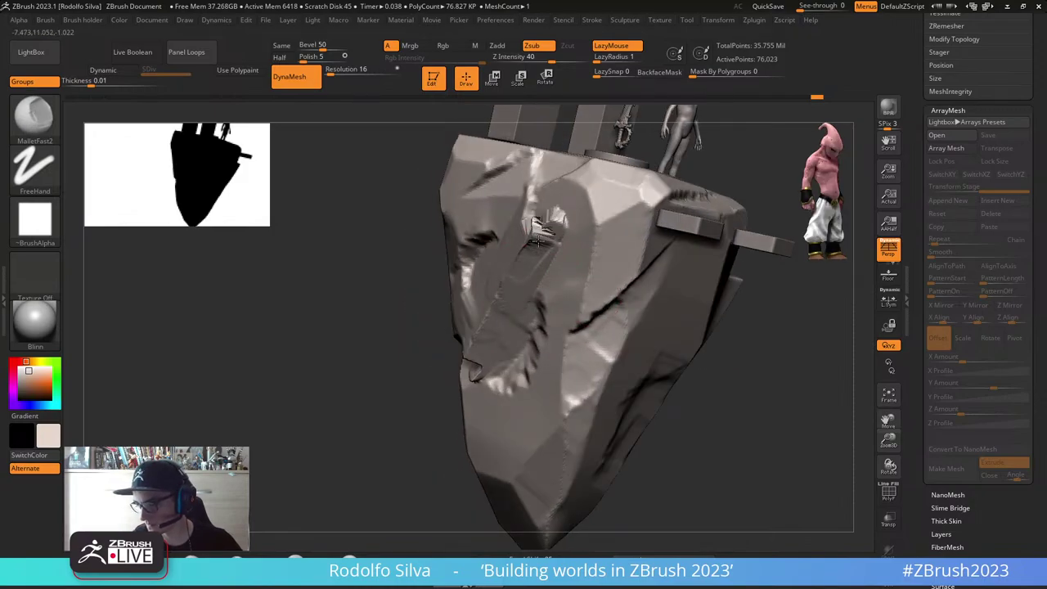
{"action": "left_click_drag", "start_coordinate": [538, 251], "coordinate": [546, 225], "text": "shift"}
{"action": "left_click_drag", "start_coordinate": [767, 355], "coordinate": [784, 396]}
{"action": "left_click_drag", "start_coordinate": [710, 297], "coordinate": [679, 288]}
{"action": "left_click_drag", "start_coordinate": [529, 261], "coordinate": [610, 189]}
{"action": "mouse_move", "coordinate": [629, 238]}
{"action": "right_mouse_down"}
{"action": "mouse_move", "coordinate": [696, 355]}
{"action": "mouse_move", "coordinate": [744, 363]}
{"action": "mouse_move", "coordinate": [690, 382]}
{"action": "mouse_move", "coordinate": [659, 367]}
{"action": "mouse_move", "coordinate": [738, 390]}
{"action": "mouse_move", "coordinate": [727, 393]}
{"action": "mouse_move", "coordinate": [676, 393]}
{"action": "mouse_move", "coordinate": [610, 372]}
{"action": "right_mouse_up"}
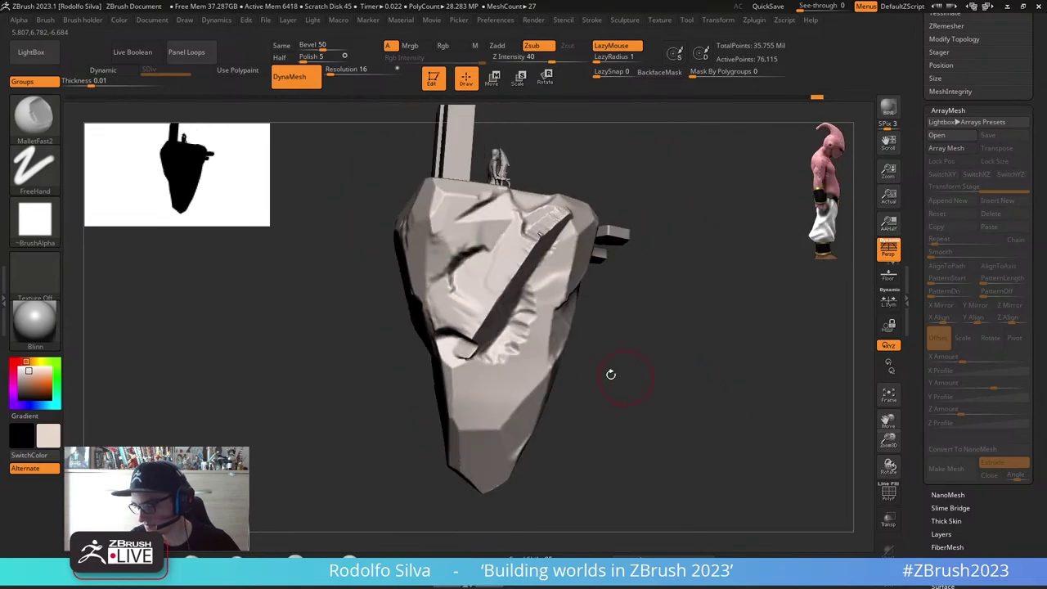
Step: Carve the lower end of the diagonal gouge down to the cliff's front ridge and remesh the rock with DynaMesh
{"action": "left_click_drag", "start_coordinate": [472, 324], "coordinate": [448, 343]}
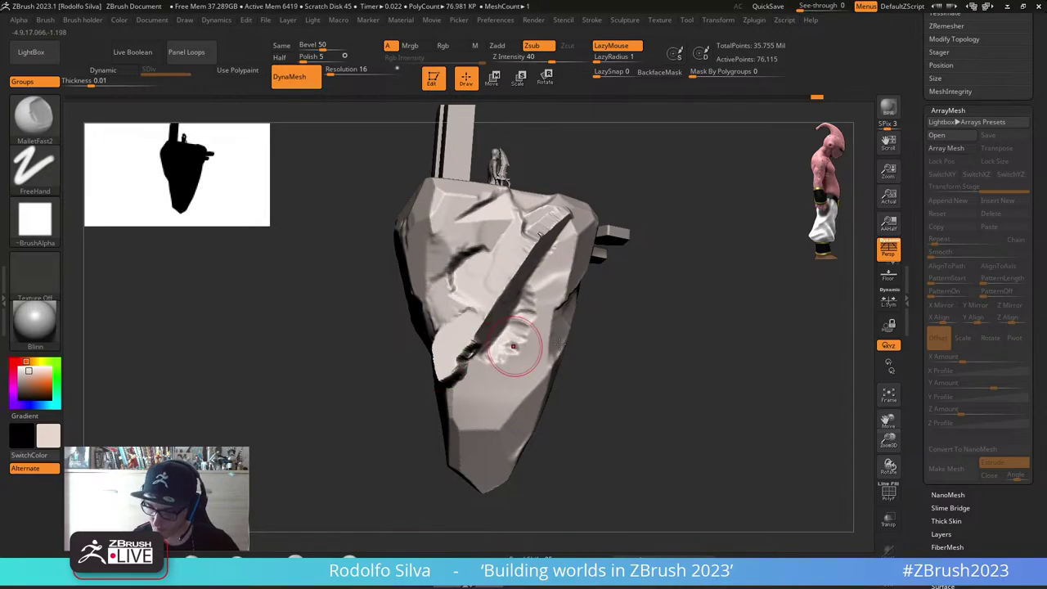
{"action": "right_click_drag", "start_coordinate": [510, 351], "coordinate": [728, 374]}
{"action": "left_click_drag", "start_coordinate": [438, 373], "coordinate": [430, 366]}
{"action": "left_click_drag", "start_coordinate": [612, 380], "coordinate": [569, 398], "text": "ctrl"}
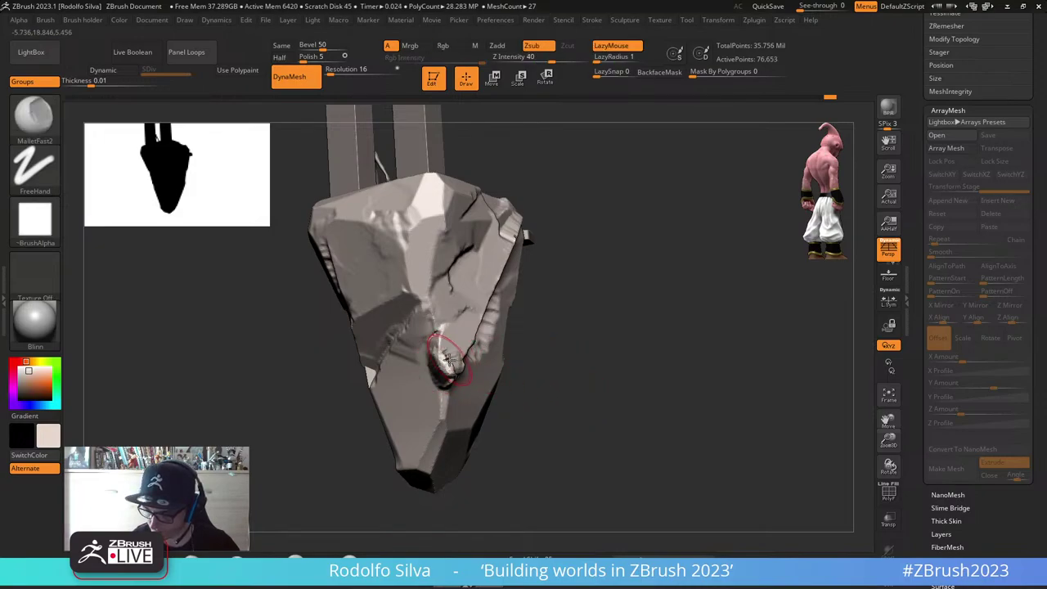
Step: Smooth the gouge's lower end at the front ridge and continue the cut around onto the adjacent face
{"action": "mouse_move", "coordinate": [449, 360]}
{"action": "left_mouse_down", "text": "shift"}
{"action": "mouse_move", "coordinate": [442, 353]}
{"action": "mouse_move", "coordinate": [428, 382]}
{"action": "left_mouse_up", "text": "shift"}
{"action": "left_click_drag", "start_coordinate": [556, 359], "coordinate": [646, 374]}
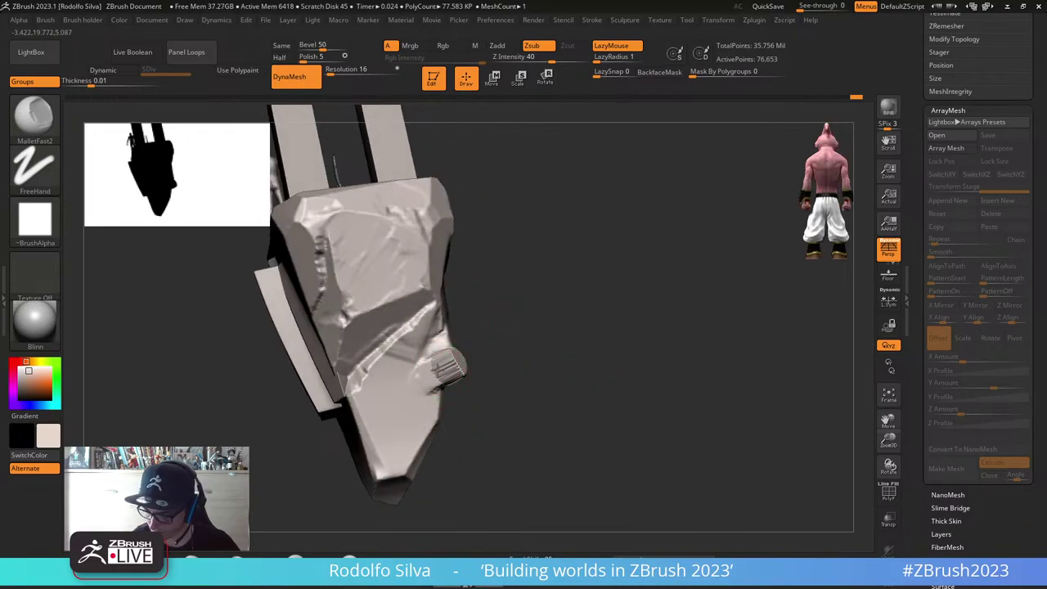
{"action": "mouse_move", "coordinate": [576, 387]}
{"action": "left_mouse_down"}
{"action": "mouse_move", "coordinate": [551, 400]}
{"action": "mouse_move", "coordinate": [524, 388]}
{"action": "left_mouse_up"}
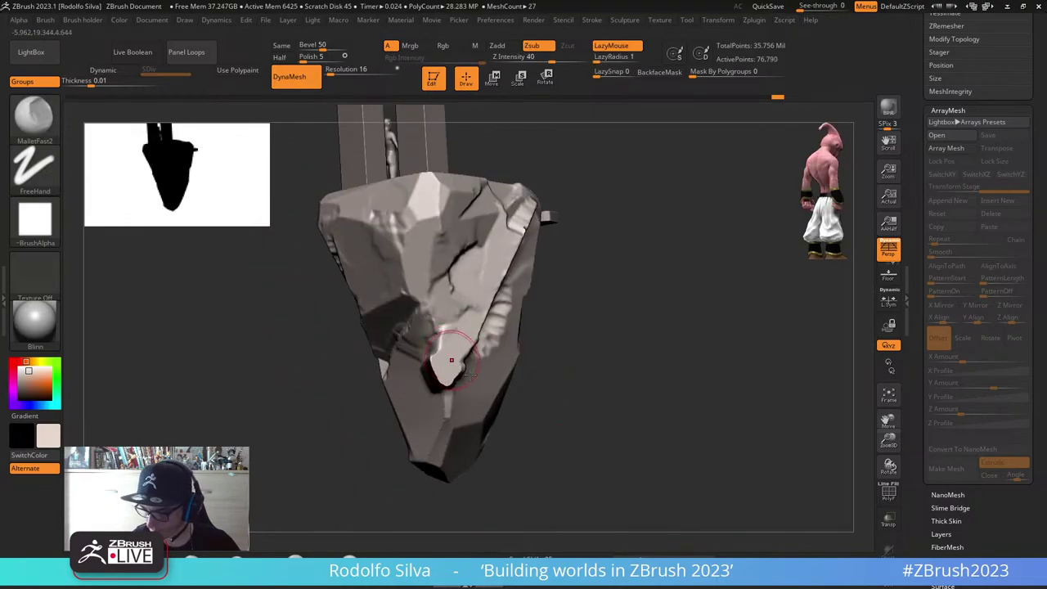
{"action": "right_click_drag", "start_coordinate": [454, 363], "coordinate": [502, 355]}
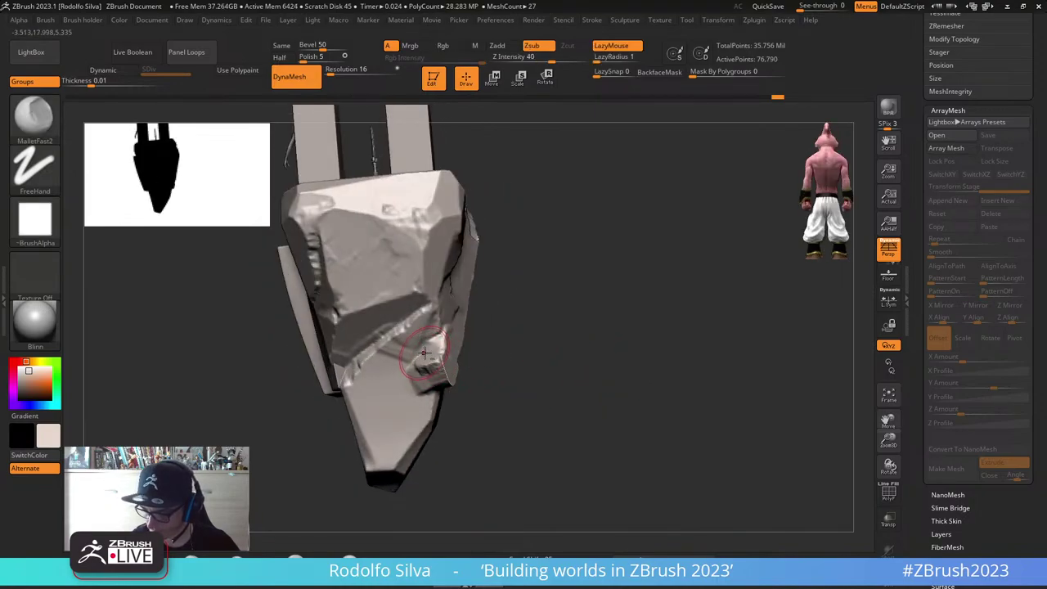
{"action": "left_click_drag", "start_coordinate": [427, 352], "coordinate": [409, 361]}
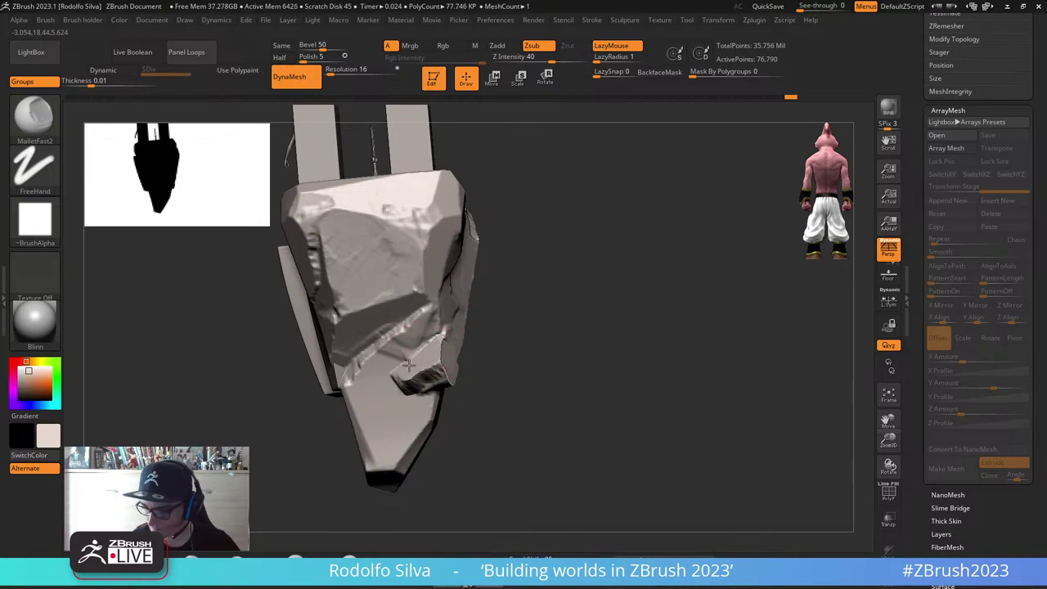
Step: Flatten the rough rock beneath the diagonal gouge on the side face and smooth the reworked surface
{"action": "right_click_drag", "start_coordinate": [613, 378], "coordinate": [499, 352]}
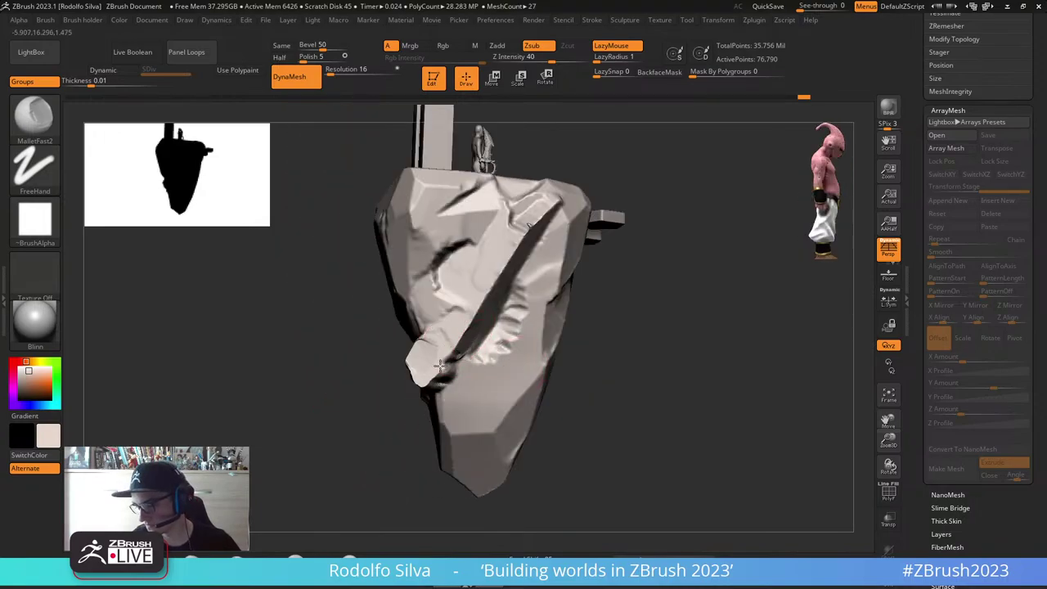
{"action": "right_click_drag", "start_coordinate": [363, 432], "coordinate": [480, 353]}
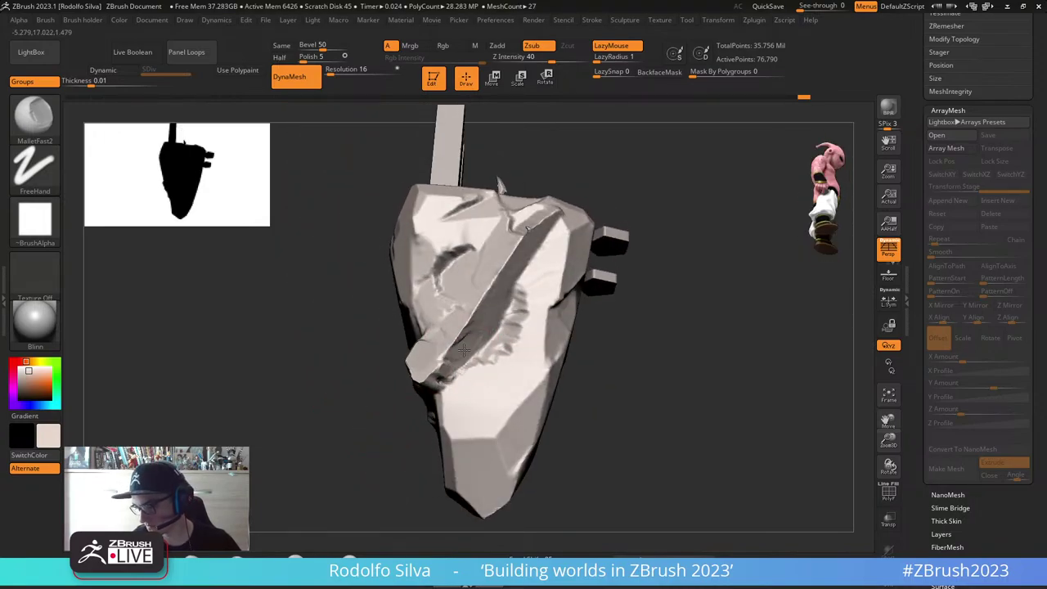
{"action": "left_click_drag", "start_coordinate": [471, 357], "coordinate": [469, 394]}
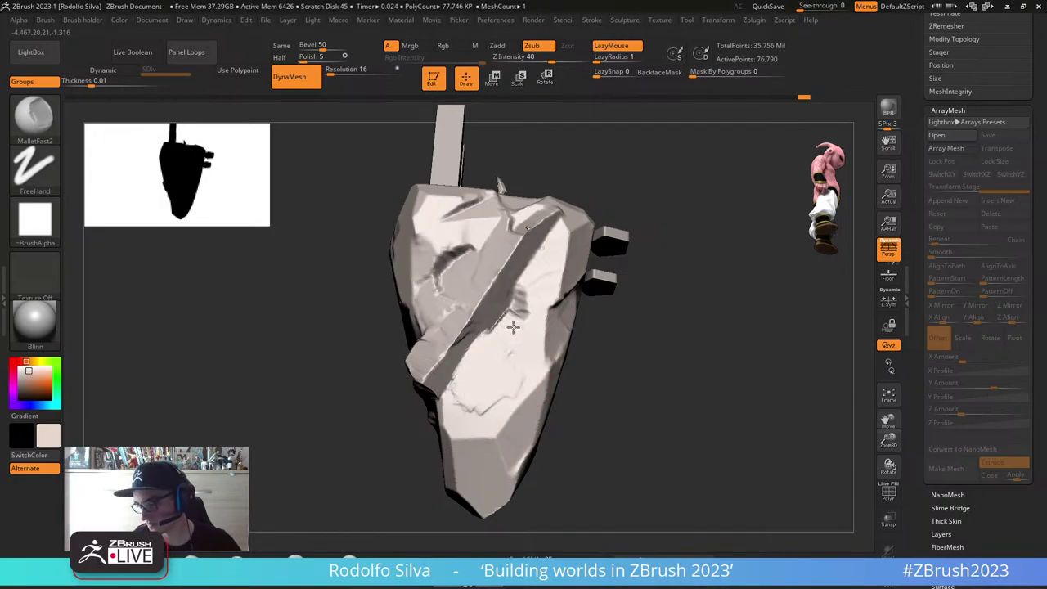
{"action": "left_click_drag", "start_coordinate": [512, 327], "coordinate": [501, 318], "text": "shift"}
{"action": "mouse_move", "coordinate": [491, 329]}
{"action": "right_mouse_down"}
{"action": "mouse_move", "coordinate": [652, 402]}
{"action": "mouse_move", "coordinate": [630, 379]}
{"action": "mouse_move", "coordinate": [557, 368]}
{"action": "right_mouse_up"}
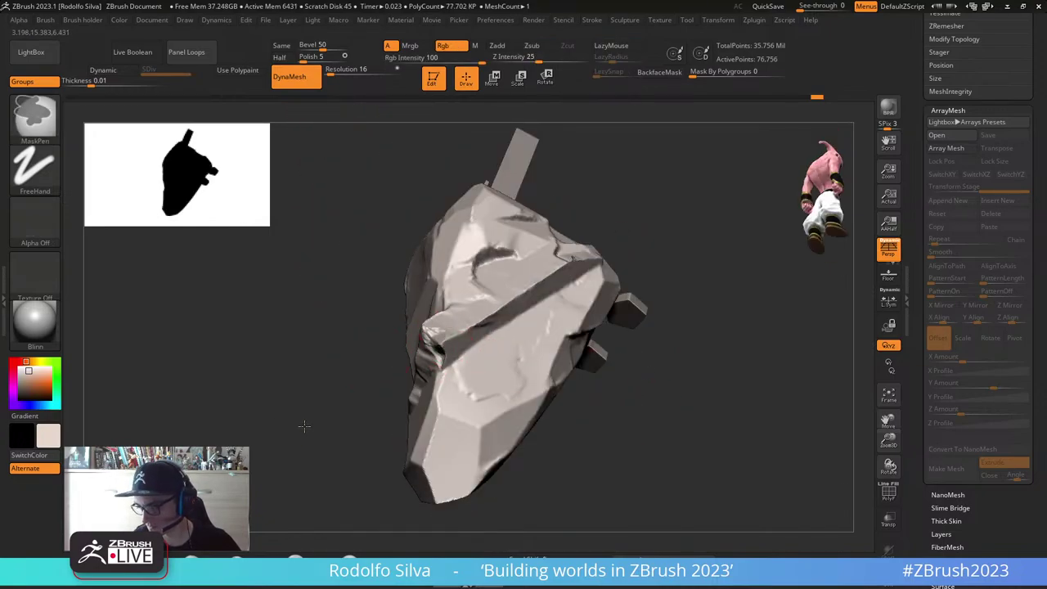
{"action": "key", "text": "ctrl+shift+z"}
{"action": "key", "text": "ctrl+shift+z"}
{"action": "key", "text": "ctrl+z"}
{"action": "key", "text": "ctrl+z"}
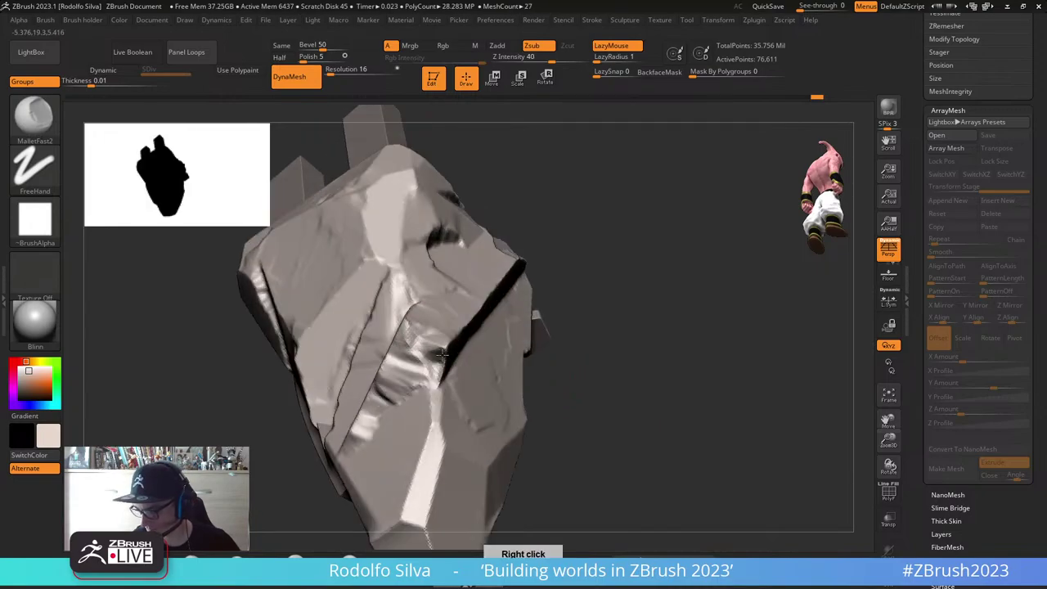
Step: Smooth the jagged spot where the gouge meets the front ridge and update the rock's DynaMesh
{"action": "right_click_drag", "start_coordinate": [453, 347], "coordinate": [445, 349]}
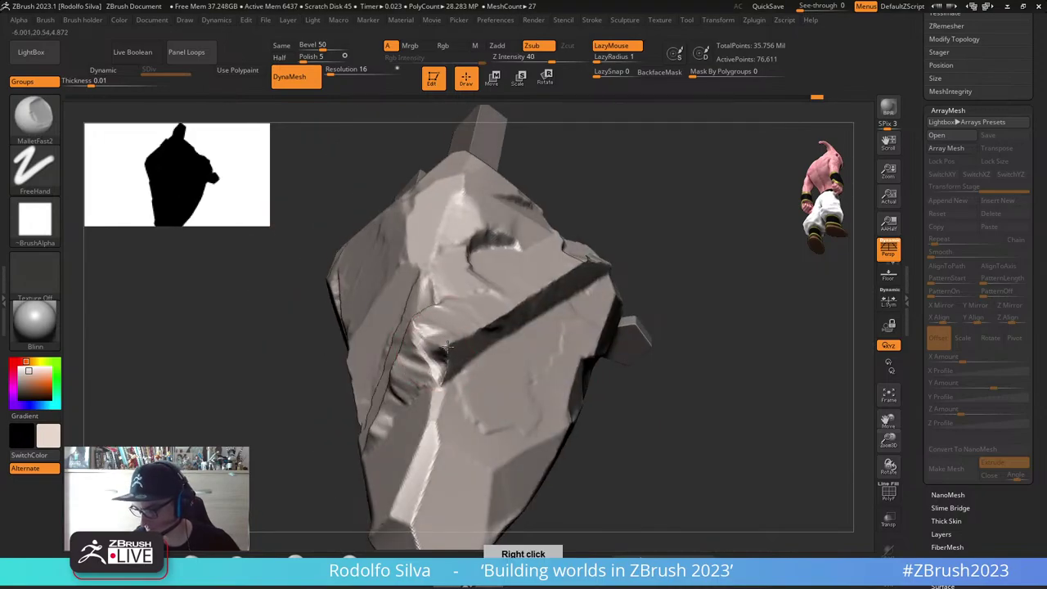
{"action": "key", "text": "shift"}
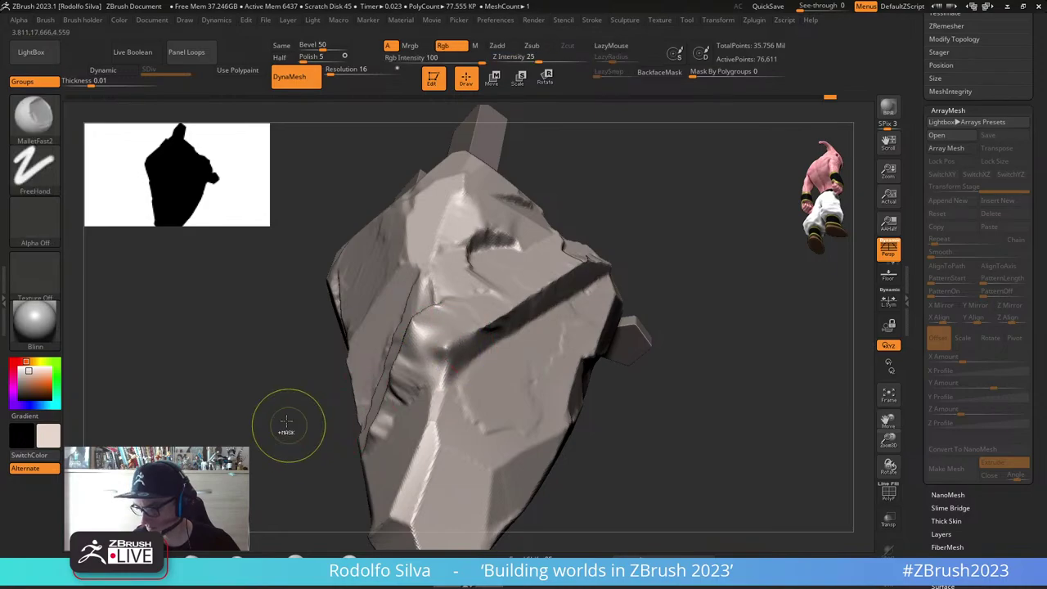
{"action": "left_click_drag", "start_coordinate": [287, 426], "coordinate": [278, 462], "text": "ctrl"}
{"action": "key", "text": "shift+f"}
{"action": "key", "text": "shift+f"}
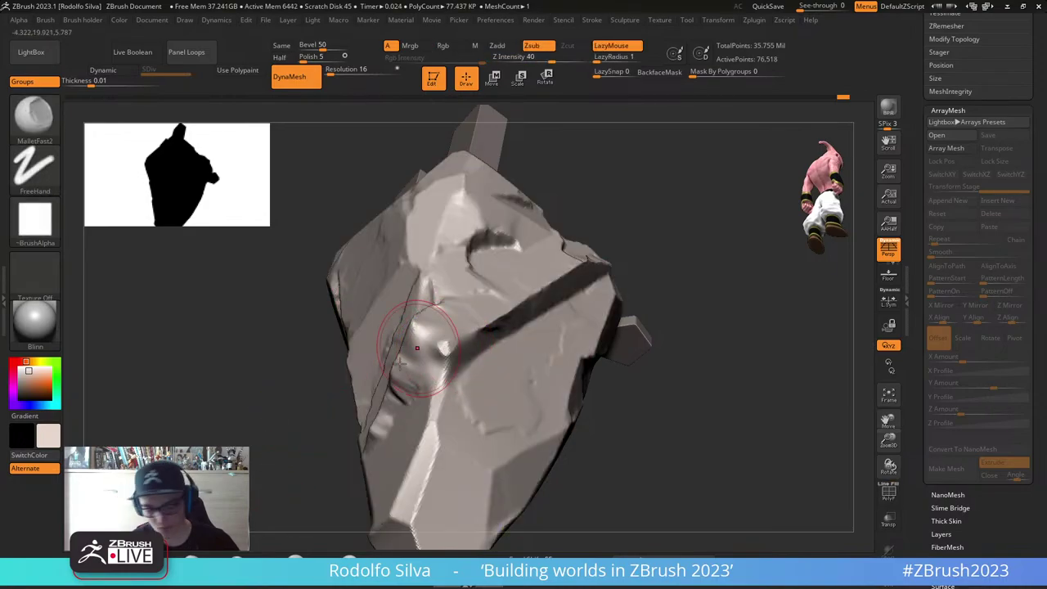
Step: Chip beside the front ridge, switch to the MalletFast brush and flatten the ridge at the gouge's lower end
{"action": "left_click_drag", "start_coordinate": [401, 363], "coordinate": [402, 393]}
{"action": "key", "text": "b"}
{"action": "key", "text": "m"}
{"action": "key", "text": "f"}
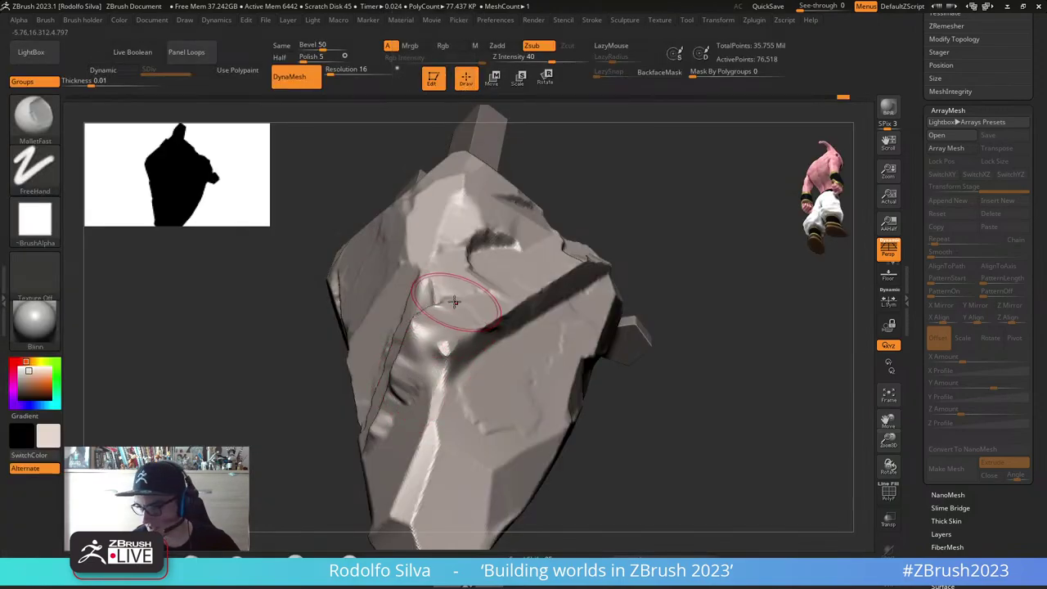
{"action": "left_click_drag", "start_coordinate": [450, 345], "coordinate": [446, 349]}
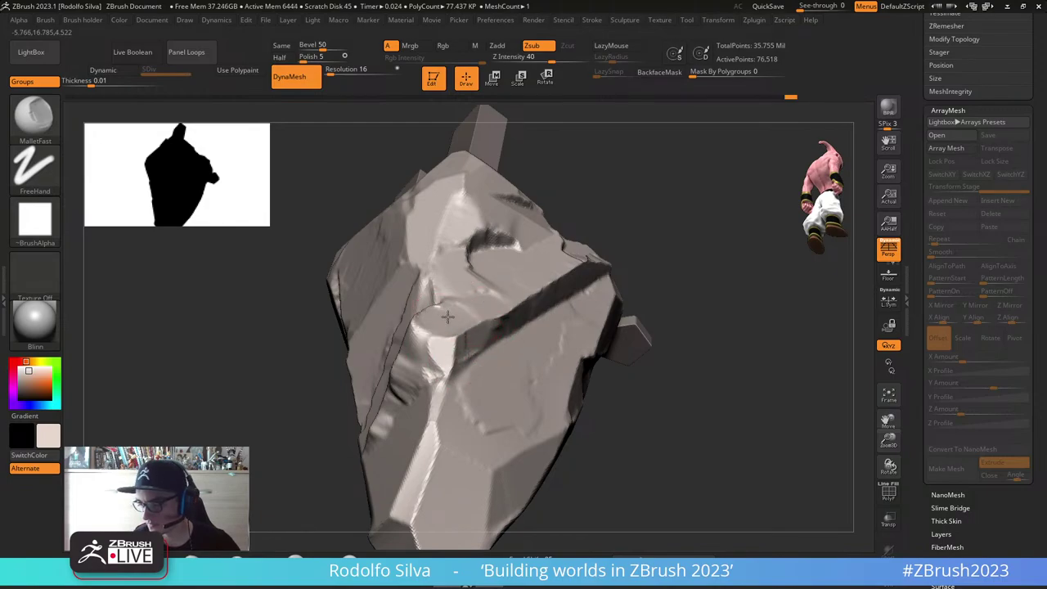
Step: Carve a rough undercut below the gouge's lower end on both sides of the front ridge with MalletFast
{"action": "left_click_drag", "start_coordinate": [653, 304], "coordinate": [725, 384]}
{"action": "left_click_drag", "start_coordinate": [600, 355], "coordinate": [540, 357]}
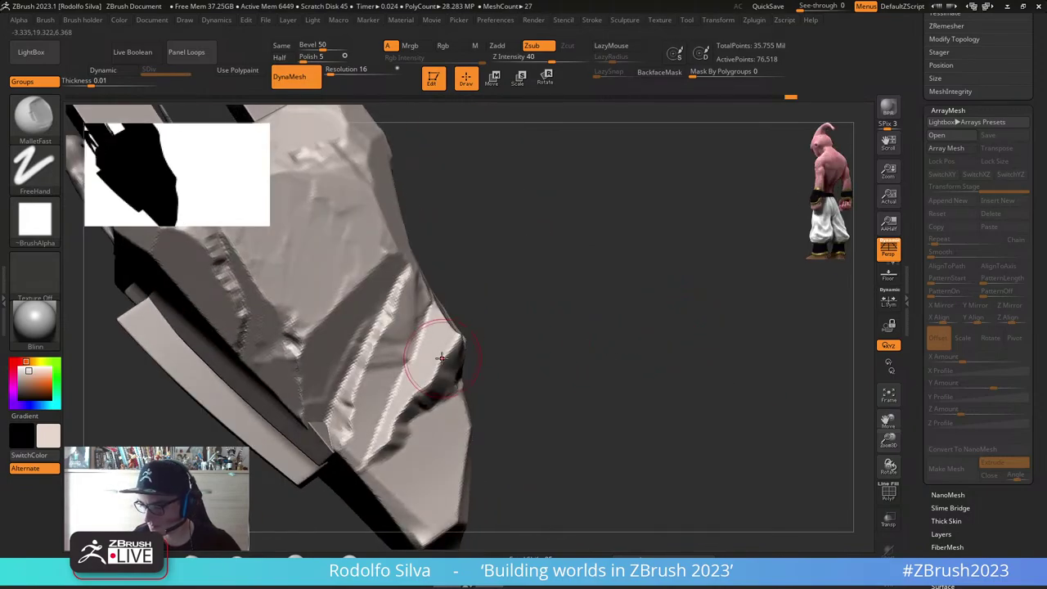
{"action": "left_click_drag", "start_coordinate": [406, 419], "coordinate": [385, 442]}
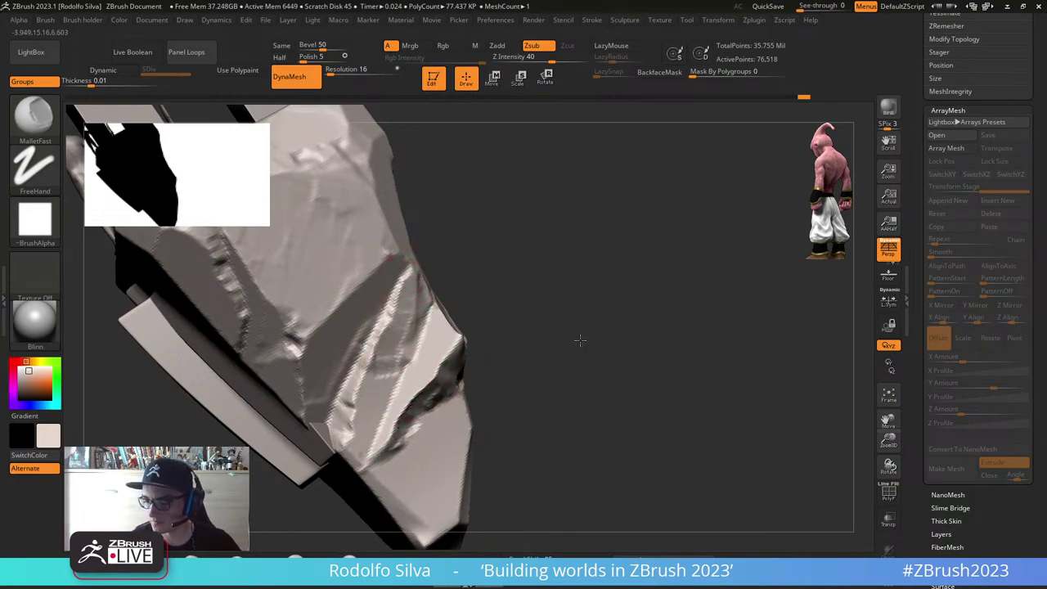
{"action": "mouse_move", "coordinate": [580, 339]}
{"action": "left_mouse_down", "text": "alt"}
{"action": "mouse_move", "coordinate": [524, 390]}
{"action": "mouse_move", "coordinate": [607, 419]}
{"action": "mouse_move", "coordinate": [561, 432]}
{"action": "mouse_move", "coordinate": [629, 394]}
{"action": "mouse_move", "coordinate": [617, 401]}
{"action": "mouse_move", "coordinate": [427, 344]}
{"action": "mouse_move", "coordinate": [420, 354]}
{"action": "mouse_move", "coordinate": [519, 355]}
{"action": "mouse_move", "coordinate": [464, 358]}
{"action": "left_mouse_up", "text": "alt"}
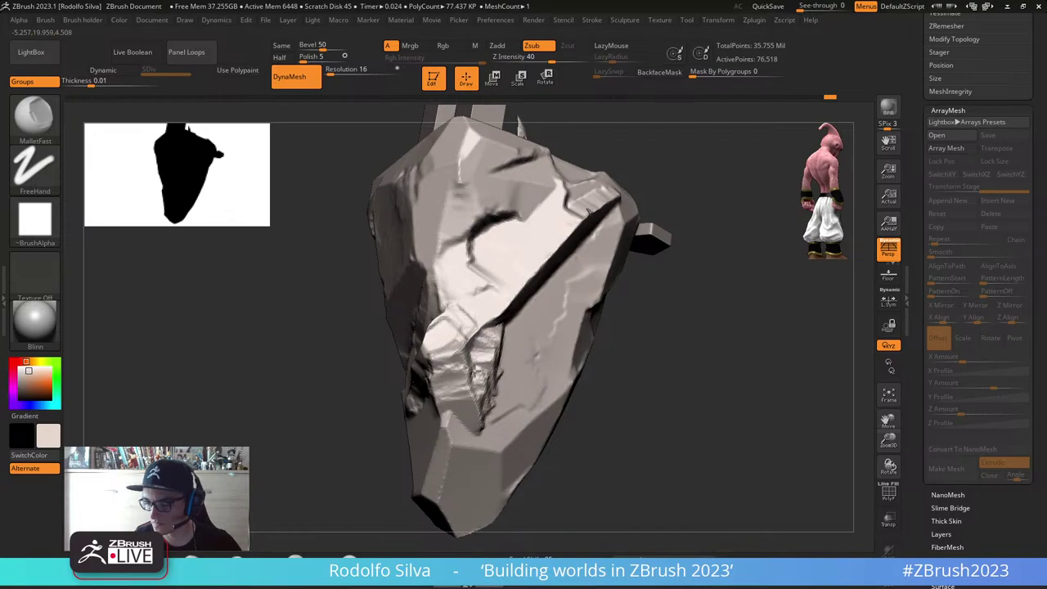
Step: Add chipped texture along the lower wall of the diagonal gouge on the side face
{"action": "left_click_drag", "start_coordinate": [556, 360], "coordinate": [494, 361]}
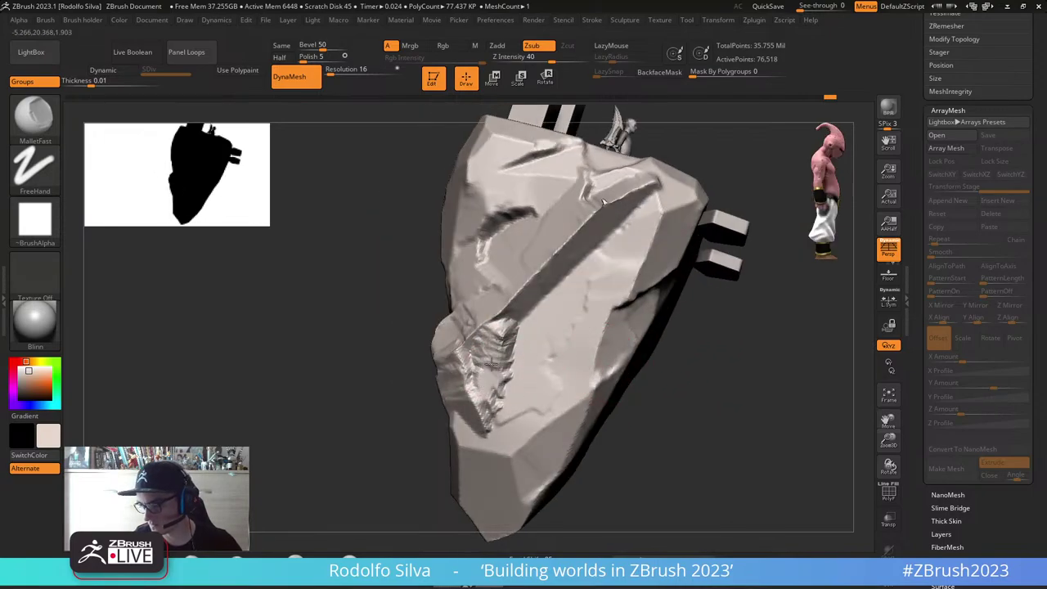
{"action": "right_click_drag", "start_coordinate": [514, 336], "coordinate": [536, 315]}
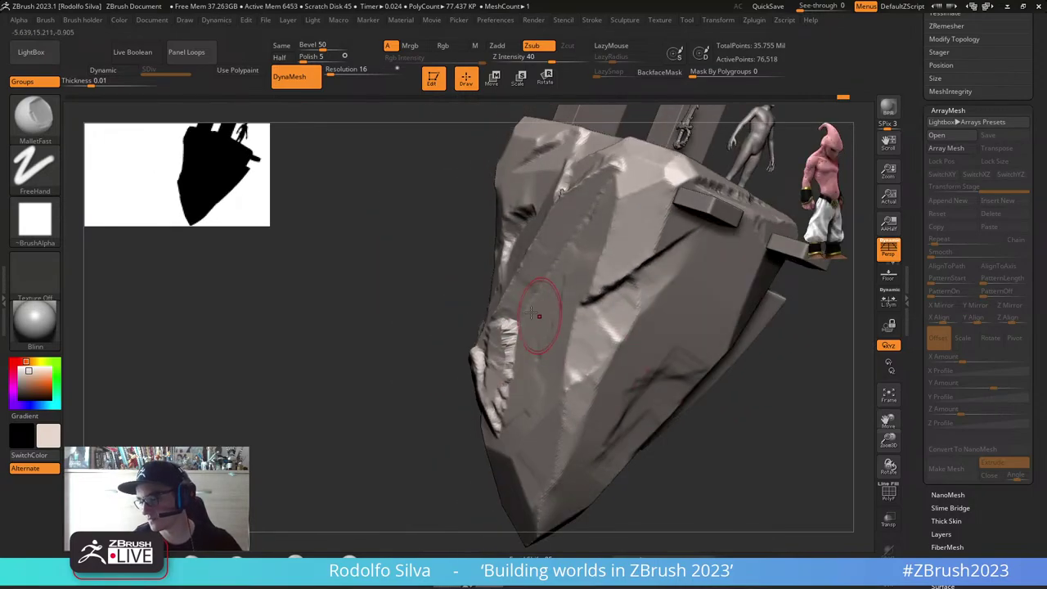
{"action": "left_click_drag", "start_coordinate": [500, 335], "coordinate": [506, 327]}
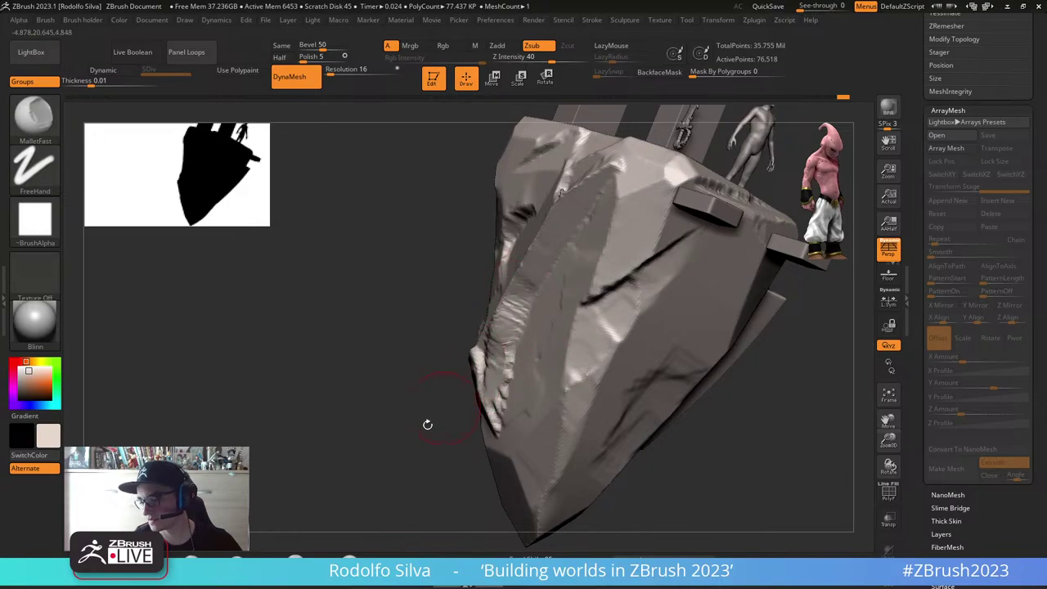
{"action": "mouse_move", "coordinate": [427, 424]}
{"action": "left_mouse_down"}
{"action": "mouse_move", "coordinate": [495, 433]}
{"action": "mouse_move", "coordinate": [621, 417]}
{"action": "mouse_move", "coordinate": [677, 427]}
{"action": "left_mouse_up"}
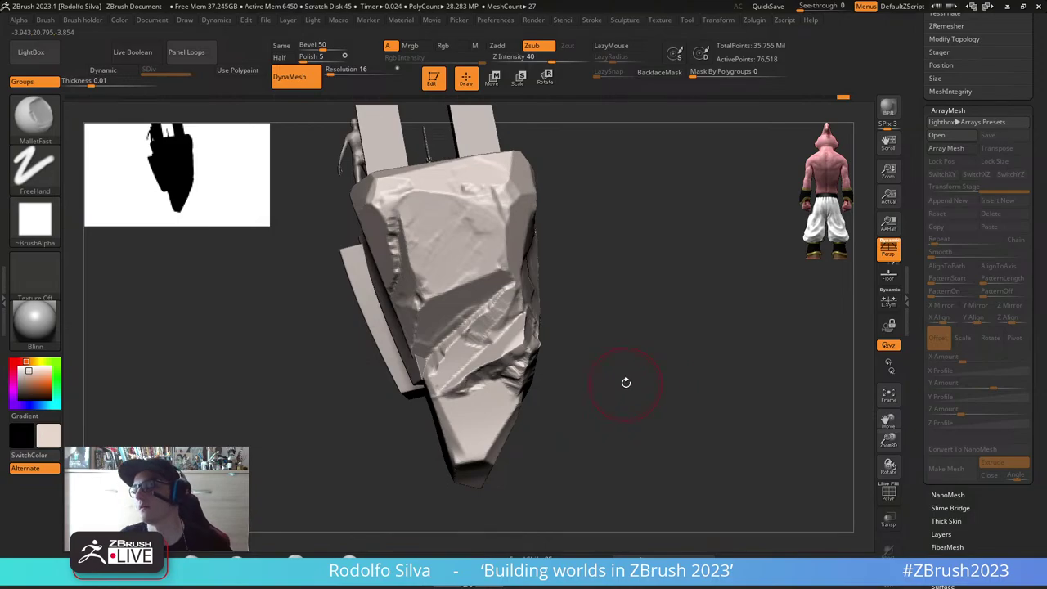
Step: Chip the rock beneath the slanted ledge on the face next to the front ridge
{"action": "mouse_move", "coordinate": [626, 382]}
{"action": "left_mouse_down"}
{"action": "mouse_move", "coordinate": [645, 381]}
{"action": "mouse_move", "coordinate": [631, 384]}
{"action": "left_mouse_up"}
{"action": "mouse_move", "coordinate": [630, 394]}
{"action": "right_mouse_down"}
{"action": "mouse_move", "coordinate": [625, 386]}
{"action": "mouse_move", "coordinate": [640, 393]}
{"action": "mouse_move", "coordinate": [482, 360]}
{"action": "right_mouse_up"}
{"action": "mouse_move", "coordinate": [483, 360]}
{"action": "left_mouse_down"}
{"action": "mouse_move", "coordinate": [468, 387]}
{"action": "mouse_move", "coordinate": [459, 384]}
{"action": "mouse_move", "coordinate": [467, 372]}
{"action": "mouse_move", "coordinate": [450, 385]}
{"action": "mouse_move", "coordinate": [454, 413]}
{"action": "left_mouse_up"}
{"action": "left_click_drag", "start_coordinate": [608, 397], "coordinate": [605, 401]}
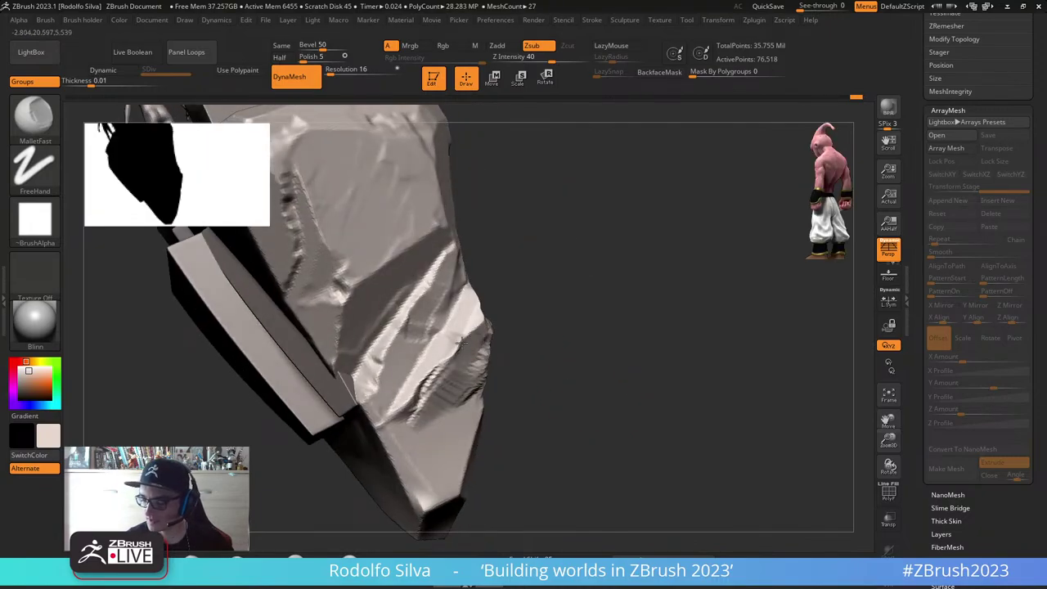
{"action": "left_click_drag", "start_coordinate": [449, 368], "coordinate": [453, 359]}
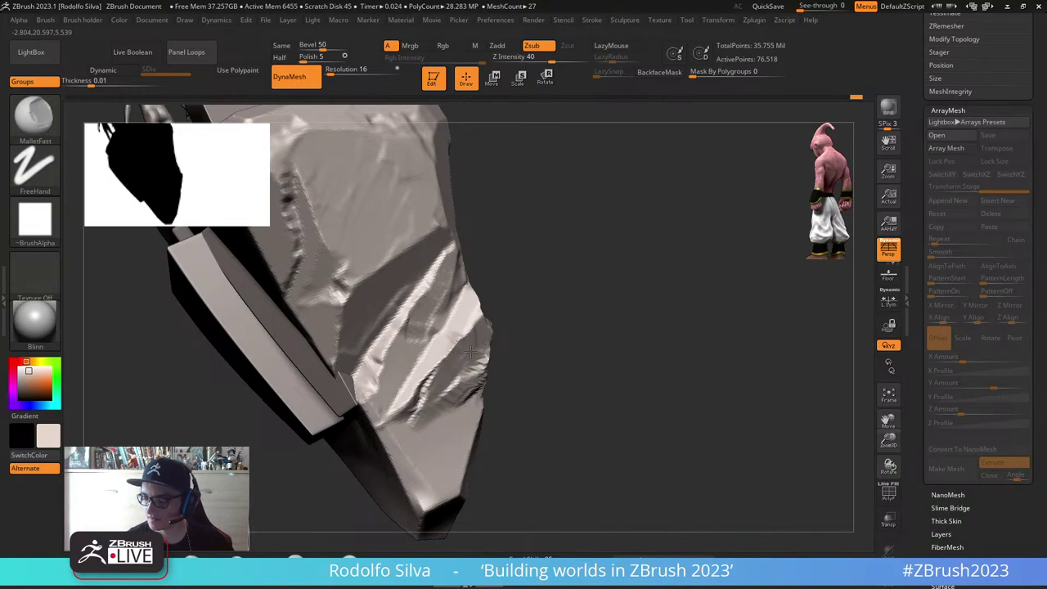
Step: Chip the lower front ridge from the undercut down to the cliff's tip
{"action": "left_click_drag", "start_coordinate": [582, 360], "coordinate": [490, 353]}
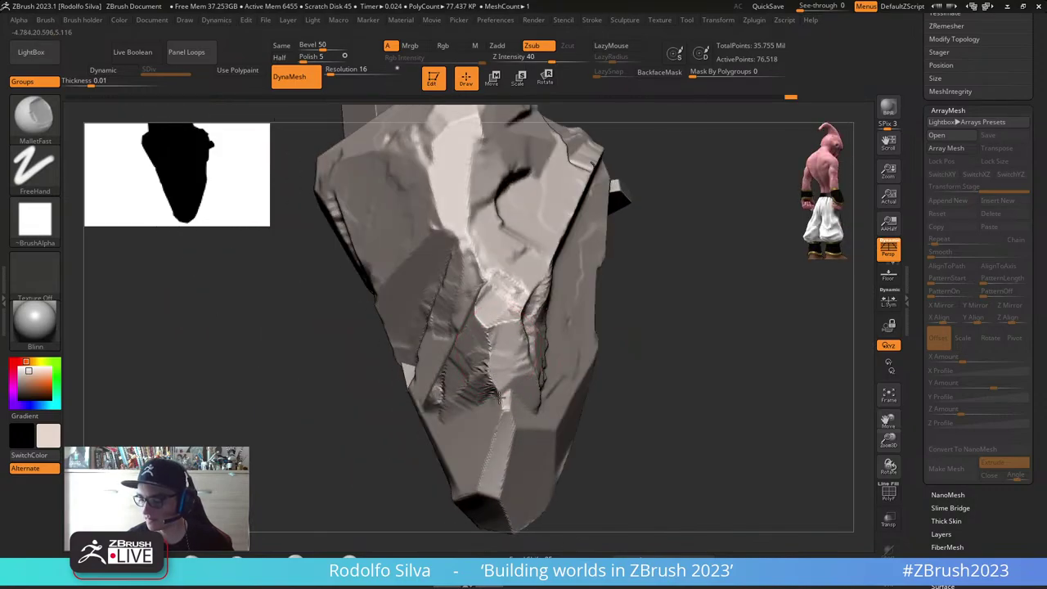
{"action": "mouse_move", "coordinate": [499, 392]}
{"action": "left_mouse_down"}
{"action": "mouse_move", "coordinate": [486, 496]}
{"action": "mouse_move", "coordinate": [496, 496]}
{"action": "left_mouse_up"}
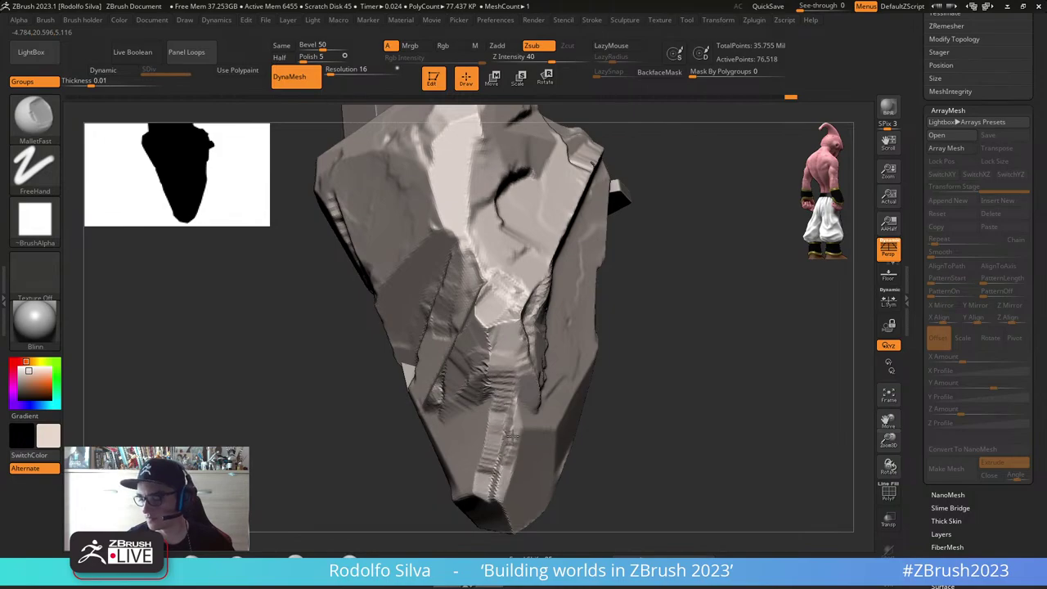
{"action": "left_click_drag", "start_coordinate": [681, 412], "coordinate": [686, 412]}
{"action": "mouse_move", "coordinate": [686, 412]}
{"action": "right_mouse_down"}
{"action": "mouse_move", "coordinate": [648, 422]}
{"action": "mouse_move", "coordinate": [591, 403]}
{"action": "right_mouse_up"}
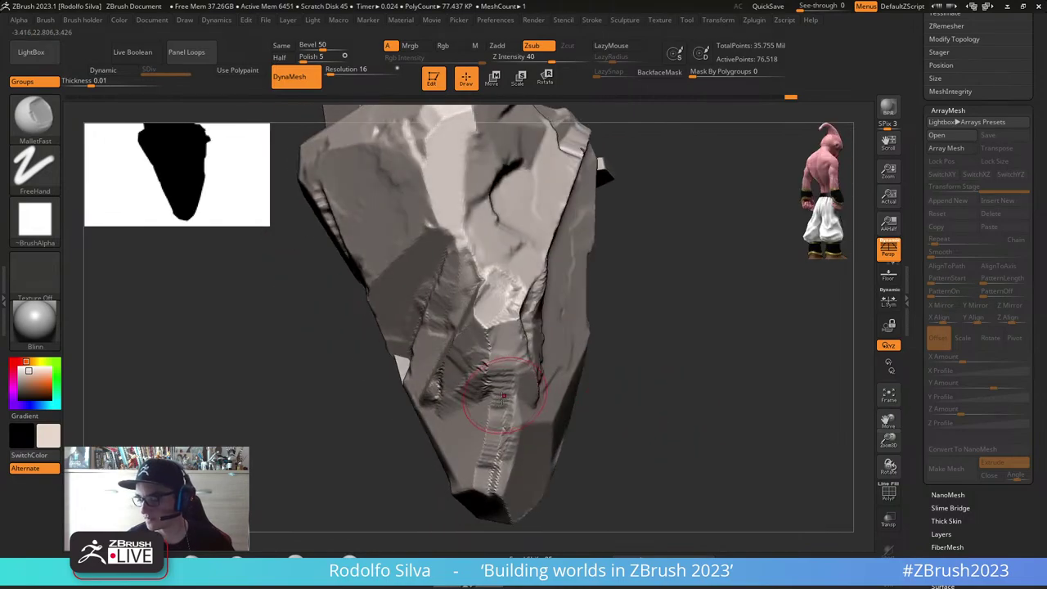
{"action": "mouse_move", "coordinate": [654, 351]}
{"action": "right_mouse_down"}
{"action": "mouse_move", "coordinate": [679, 360]}
{"action": "mouse_move", "coordinate": [706, 393]}
{"action": "mouse_move", "coordinate": [592, 369]}
{"action": "right_mouse_up"}
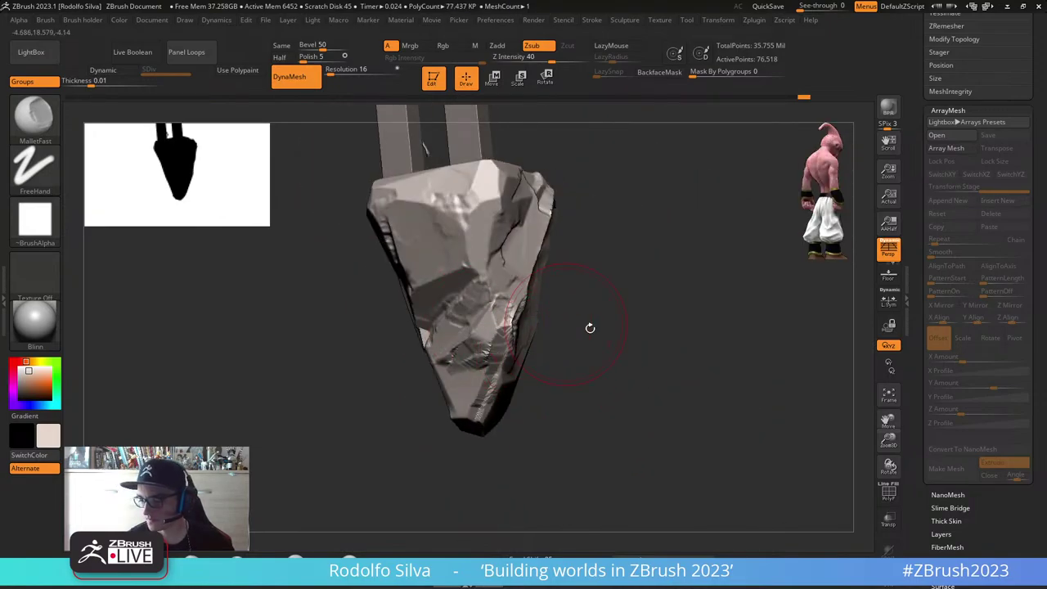
Step: Chip the broad face above the slanted ledge, then work the opposite side face
{"action": "mouse_move", "coordinate": [590, 328]}
{"action": "right_mouse_down"}
{"action": "mouse_move", "coordinate": [539, 368]}
{"action": "mouse_move", "coordinate": [441, 360]}
{"action": "right_mouse_up"}
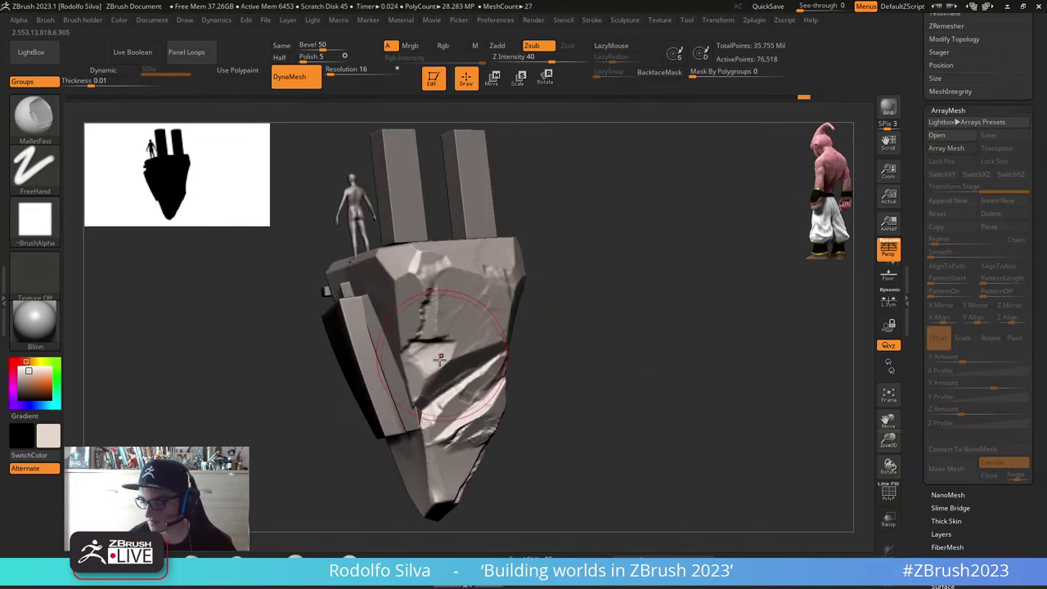
{"action": "left_click_drag", "start_coordinate": [434, 353], "coordinate": [493, 322]}
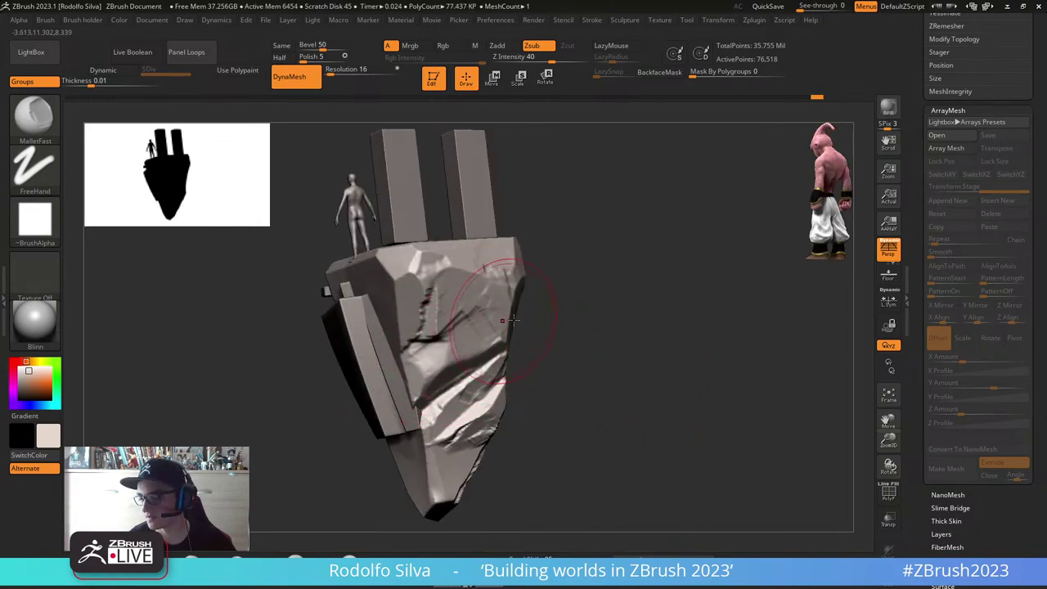
{"action": "mouse_move", "coordinate": [641, 357]}
{"action": "right_mouse_down"}
{"action": "mouse_move", "coordinate": [605, 372]}
{"action": "mouse_move", "coordinate": [643, 381]}
{"action": "mouse_move", "coordinate": [633, 402]}
{"action": "mouse_move", "coordinate": [593, 408]}
{"action": "right_mouse_up"}
{"action": "mouse_move", "coordinate": [484, 352]}
{"action": "left_mouse_down"}
{"action": "mouse_move", "coordinate": [501, 336]}
{"action": "mouse_move", "coordinate": [500, 351]}
{"action": "left_mouse_up"}
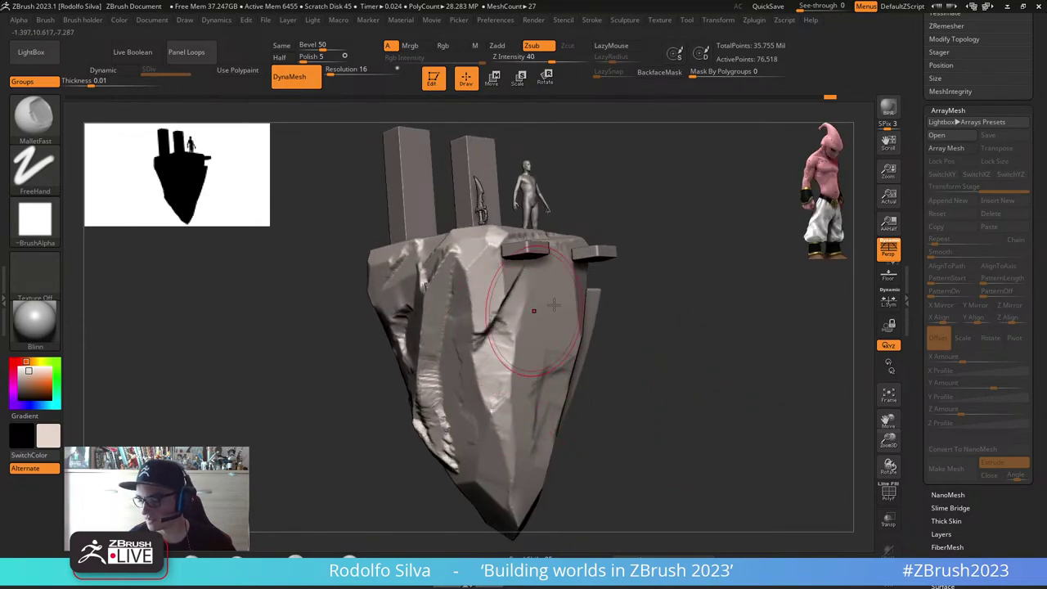
Step: Carve chips into the lower end of the cliff face beneath the two protruding blocks, near the tip
{"action": "mouse_move", "coordinate": [726, 393]}
{"action": "right_mouse_down"}
{"action": "mouse_move", "coordinate": [619, 420]}
{"action": "mouse_move", "coordinate": [743, 398]}
{"action": "mouse_move", "coordinate": [576, 411]}
{"action": "right_mouse_up"}
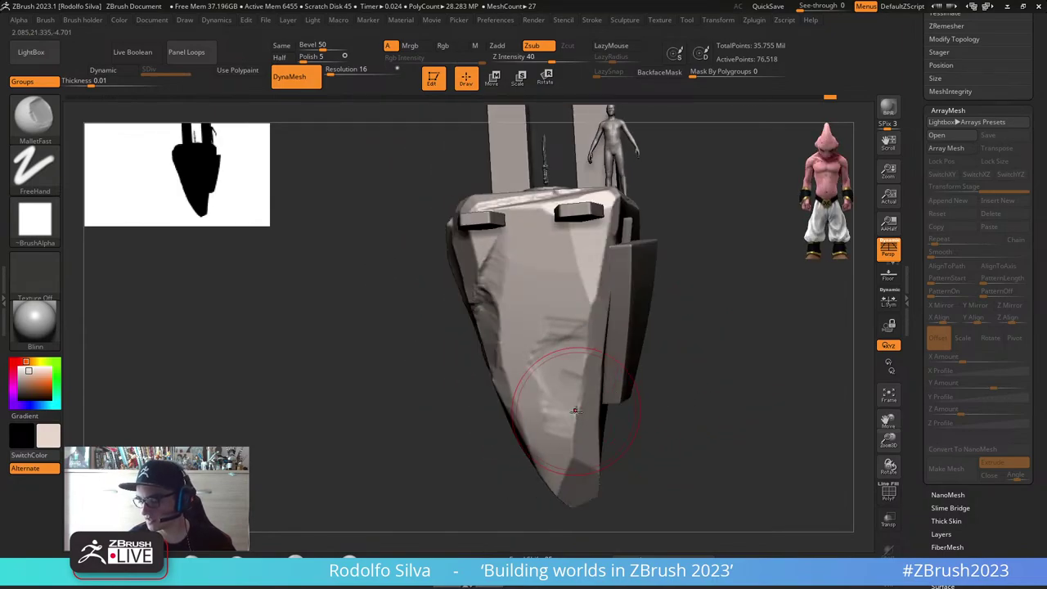
{"action": "left_click_drag", "start_coordinate": [571, 424], "coordinate": [571, 457]}
{"action": "right_click_drag", "start_coordinate": [663, 430], "coordinate": [695, 427]}
{"action": "mouse_move", "coordinate": [582, 433]}
{"action": "left_mouse_down"}
{"action": "mouse_move", "coordinate": [576, 425]}
{"action": "mouse_move", "coordinate": [569, 451]}
{"action": "left_mouse_up"}
{"action": "left_click_drag", "start_coordinate": [588, 418], "coordinate": [552, 440]}
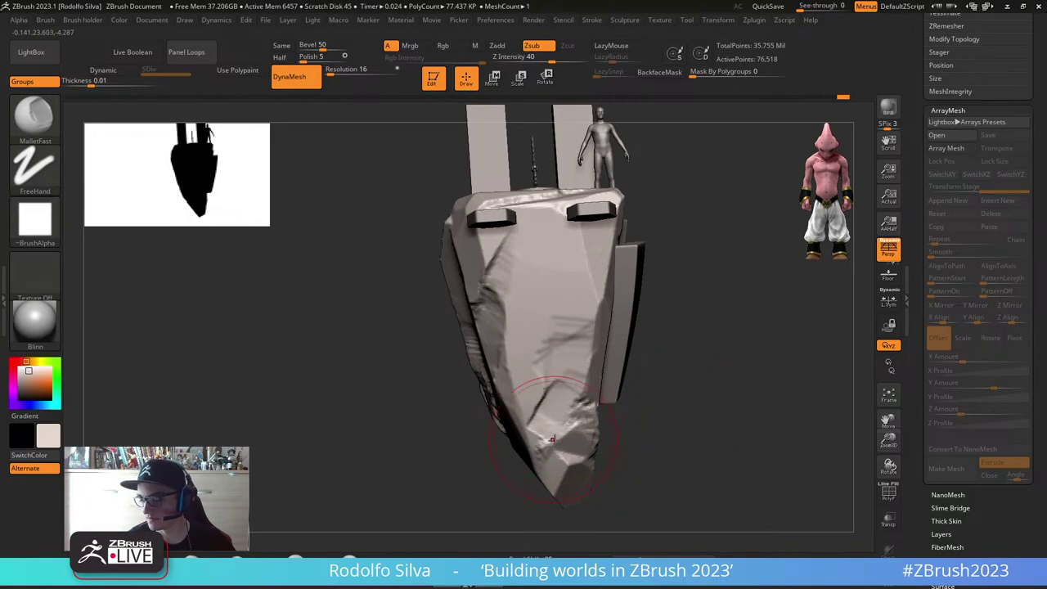
Step: Carve long vertical slabs into the cliff face beneath the two protruding blocks with the MalletFast2 brush
{"action": "key", "text": "b"}
{"action": "key", "text": "m"}
{"action": "key", "text": "2"}
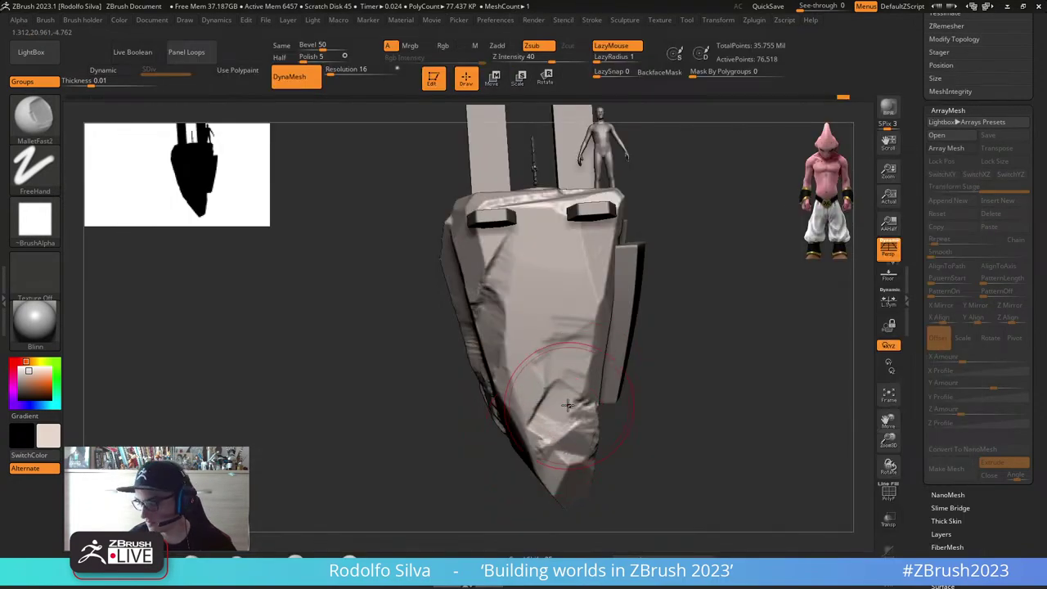
{"action": "left_click_drag", "start_coordinate": [574, 371], "coordinate": [556, 437]}
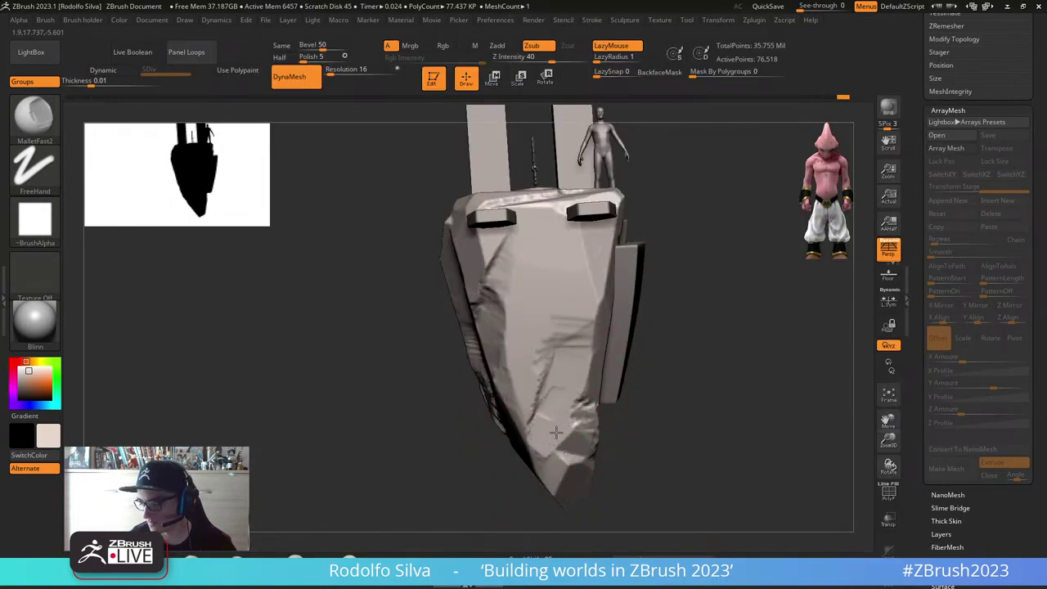
{"action": "left_click_drag", "start_coordinate": [575, 363], "coordinate": [592, 299]}
{"action": "left_click_drag", "start_coordinate": [576, 336], "coordinate": [597, 276]}
{"action": "left_click_drag", "start_coordinate": [677, 341], "coordinate": [608, 356]}
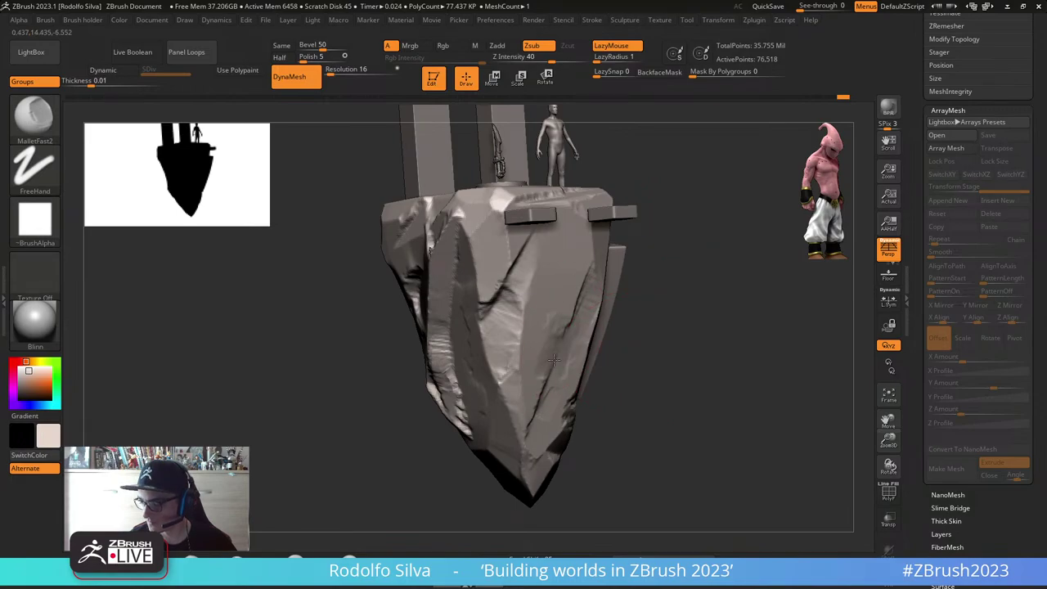
{"action": "left_click_drag", "start_coordinate": [547, 327], "coordinate": [566, 267]}
{"action": "mouse_move", "coordinate": [558, 308]}
{"action": "left_mouse_down"}
{"action": "mouse_move", "coordinate": [568, 260]}
{"action": "mouse_move", "coordinate": [560, 309]}
{"action": "left_mouse_up"}
{"action": "left_click_drag", "start_coordinate": [709, 355], "coordinate": [660, 370]}
Step: Set the draw size to about 71 and cut narrower parallel vertical chips into the face beneath the protruding blocks
{"action": "key", "text": "s"}
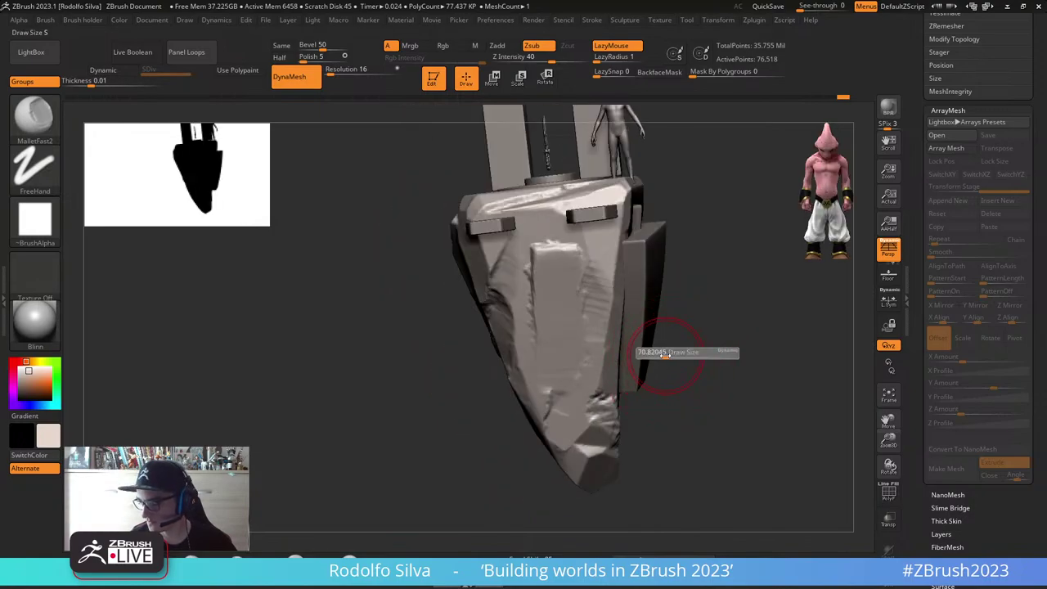
{"action": "mouse_move", "coordinate": [591, 325]}
{"action": "left_mouse_down"}
{"action": "mouse_move", "coordinate": [580, 297]}
{"action": "mouse_move", "coordinate": [583, 314]}
{"action": "mouse_move", "coordinate": [592, 276]}
{"action": "mouse_move", "coordinate": [572, 245]}
{"action": "mouse_move", "coordinate": [578, 321]}
{"action": "left_mouse_up"}
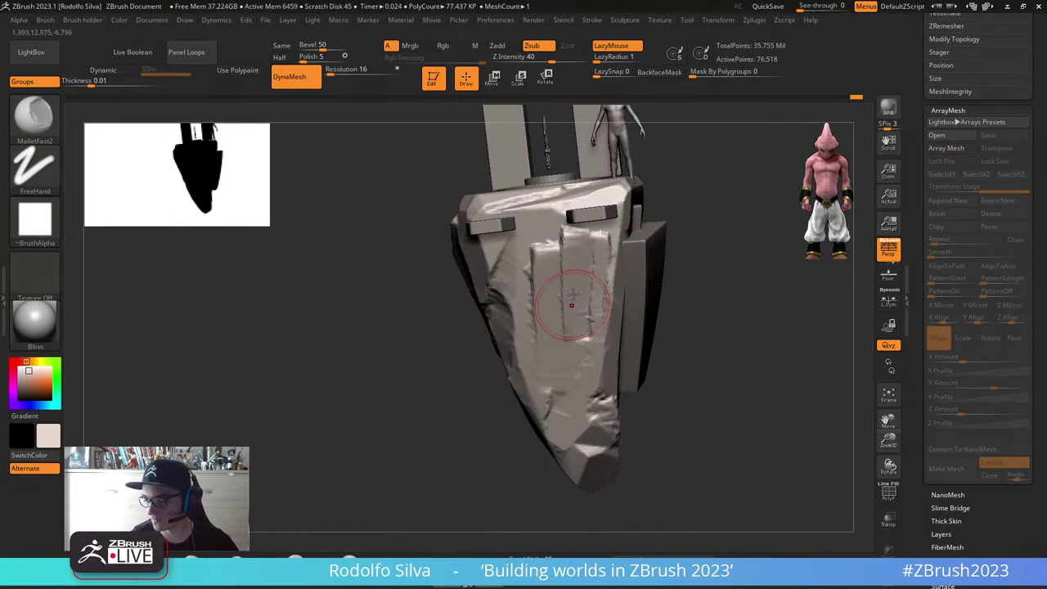
{"action": "left_click_drag", "start_coordinate": [667, 315], "coordinate": [687, 314]}
{"action": "left_click_drag", "start_coordinate": [528, 273], "coordinate": [527, 332]}
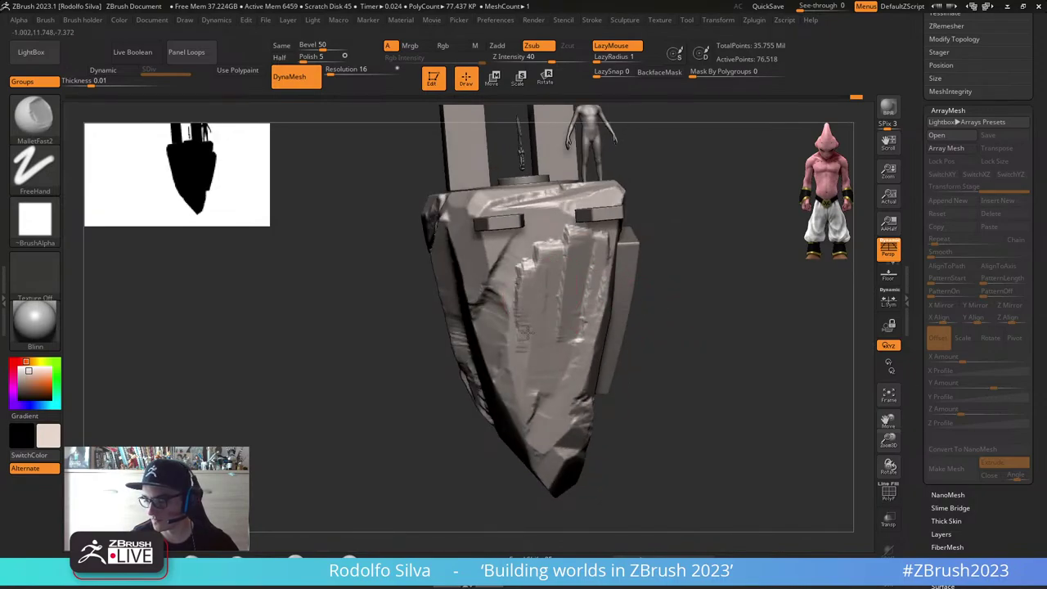
Step: Carve a recess into the side face alongside the upper part of the slanted ledge
{"action": "mouse_move", "coordinate": [707, 341]}
{"action": "left_mouse_down"}
{"action": "mouse_move", "coordinate": [717, 366]}
{"action": "mouse_move", "coordinate": [701, 355]}
{"action": "left_mouse_up"}
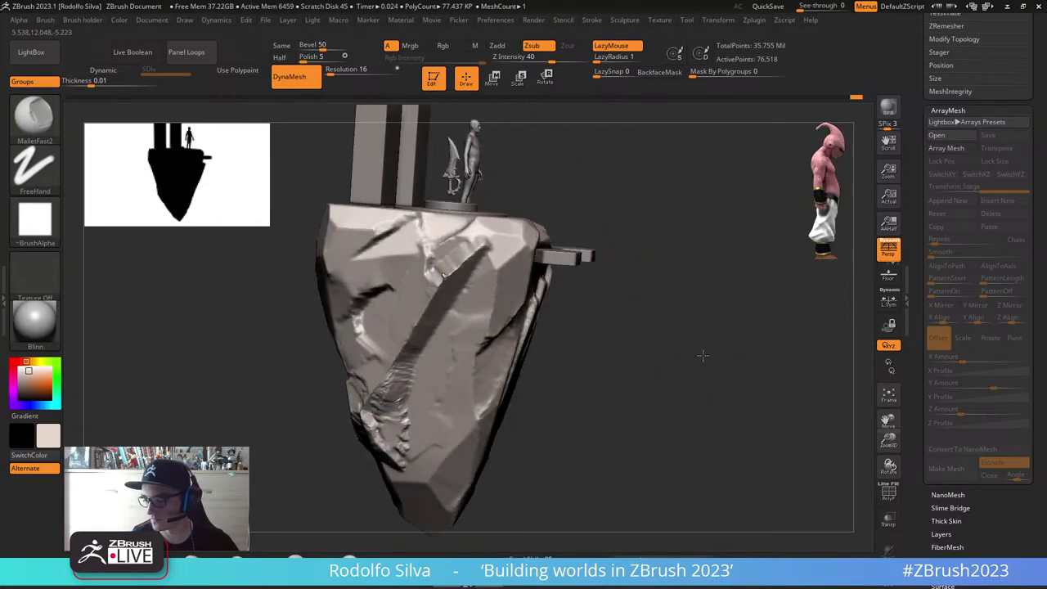
{"action": "left_click_drag", "start_coordinate": [473, 327], "coordinate": [485, 296]}
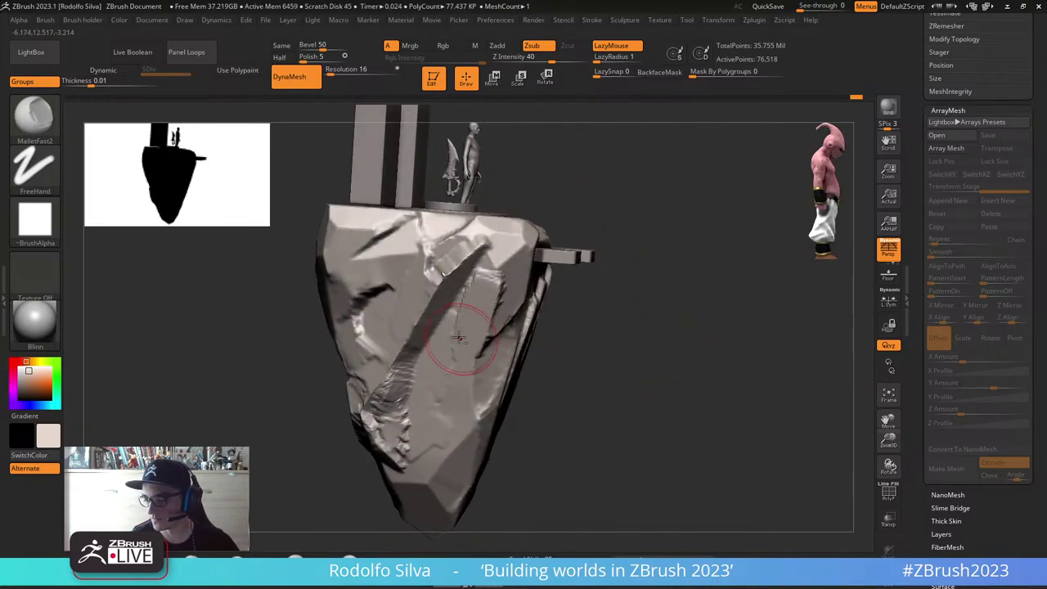
{"action": "left_click_drag", "start_coordinate": [451, 353], "coordinate": [456, 345]}
{"action": "mouse_move", "coordinate": [483, 284]}
{"action": "left_mouse_down"}
{"action": "mouse_move", "coordinate": [470, 340]}
{"action": "mouse_move", "coordinate": [478, 305]}
{"action": "left_mouse_up"}
{"action": "left_click_drag", "start_coordinate": [626, 328], "coordinate": [528, 321]}
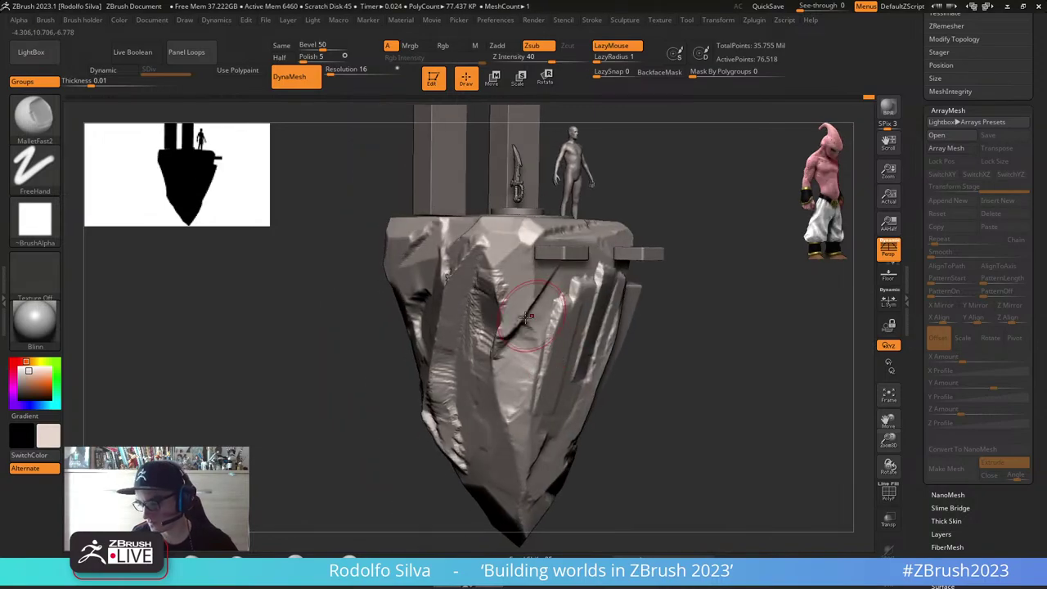
Step: Flatten a small shelf at the base of the recess and chip the rock along the slanted ledge's upper edge
{"action": "left_click_drag", "start_coordinate": [669, 354], "coordinate": [487, 316]}
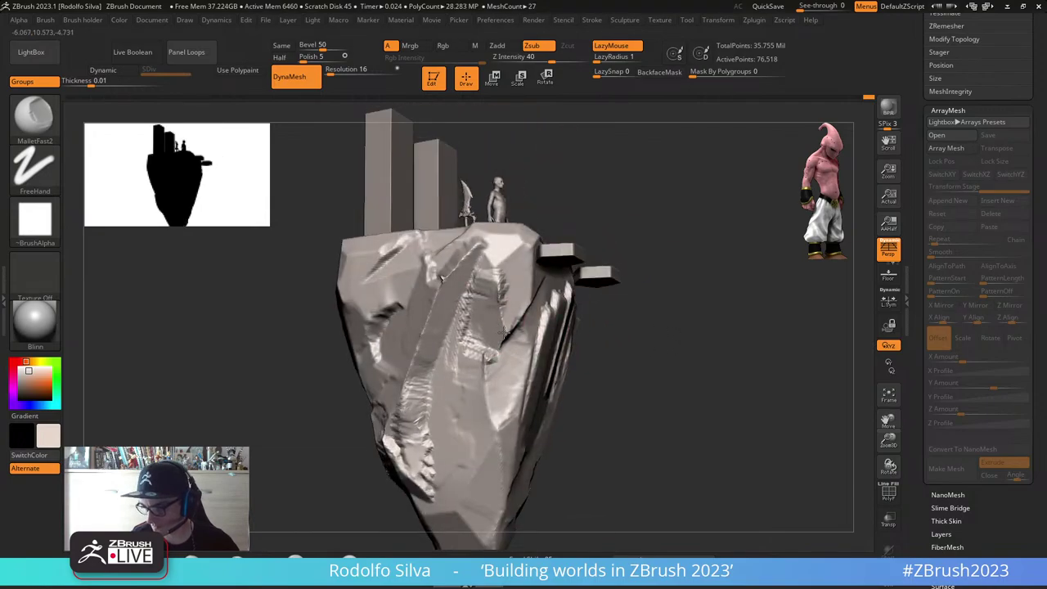
{"action": "left_click_drag", "start_coordinate": [680, 390], "coordinate": [590, 392]}
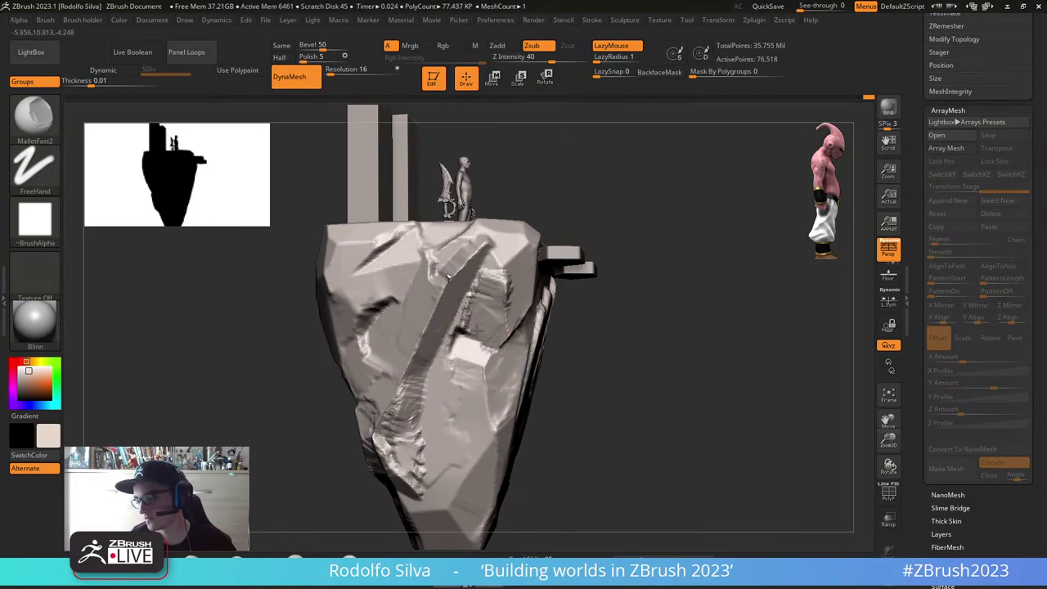
{"action": "left_click_drag", "start_coordinate": [633, 352], "coordinate": [473, 351]}
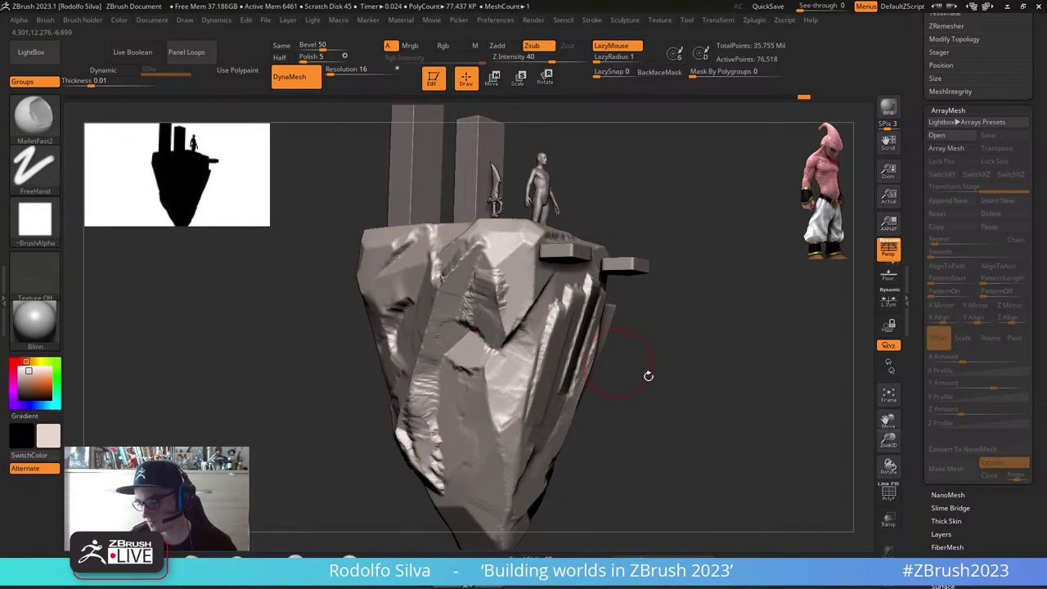
{"action": "left_click_drag", "start_coordinate": [648, 376], "coordinate": [485, 317]}
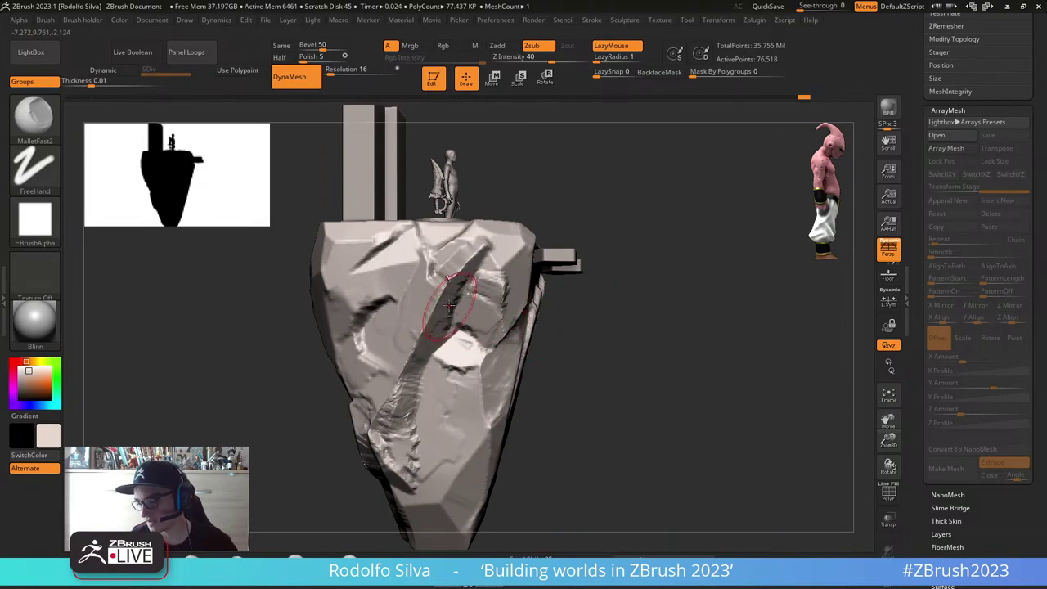
{"action": "left_click_drag", "start_coordinate": [668, 348], "coordinate": [472, 302]}
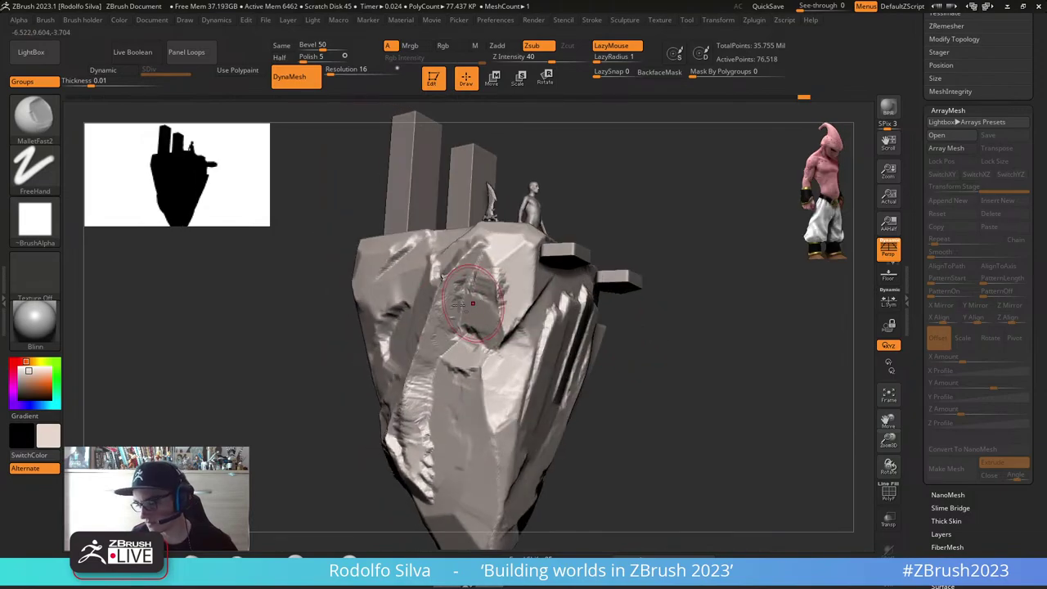
Step: Remesh the cliff with DynaMesh and smooth the rough chips around the recess and slanted ledge
{"action": "mouse_move", "coordinate": [732, 405]}
{"action": "left_mouse_down"}
{"action": "mouse_move", "coordinate": [663, 374]}
{"action": "mouse_move", "coordinate": [732, 392]}
{"action": "left_mouse_up"}
{"action": "left_click_drag", "start_coordinate": [450, 273], "coordinate": [468, 291], "text": "shift"}
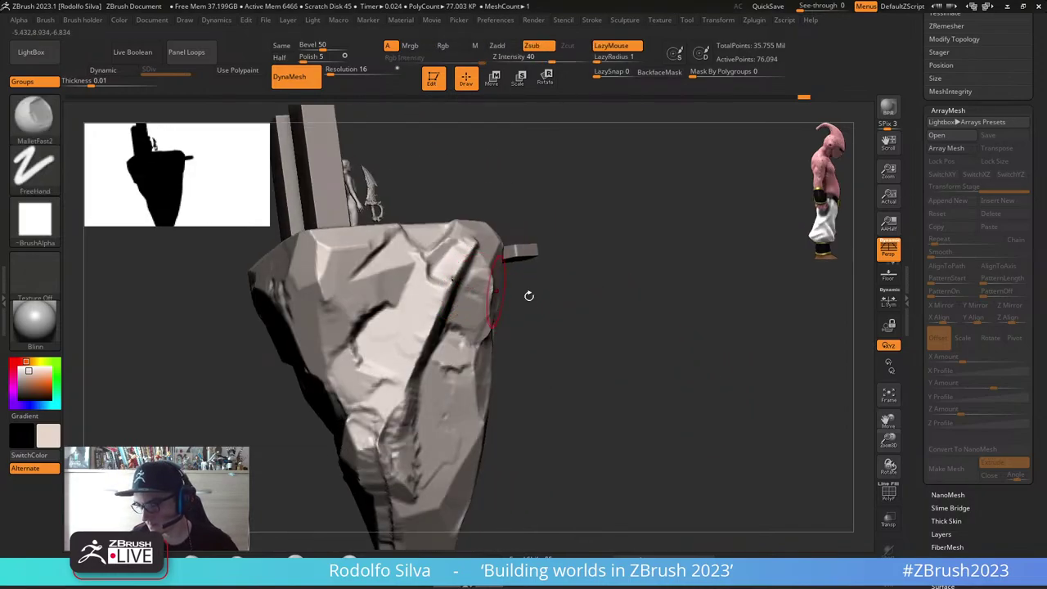
{"action": "left_click_drag", "start_coordinate": [661, 339], "coordinate": [598, 348]}
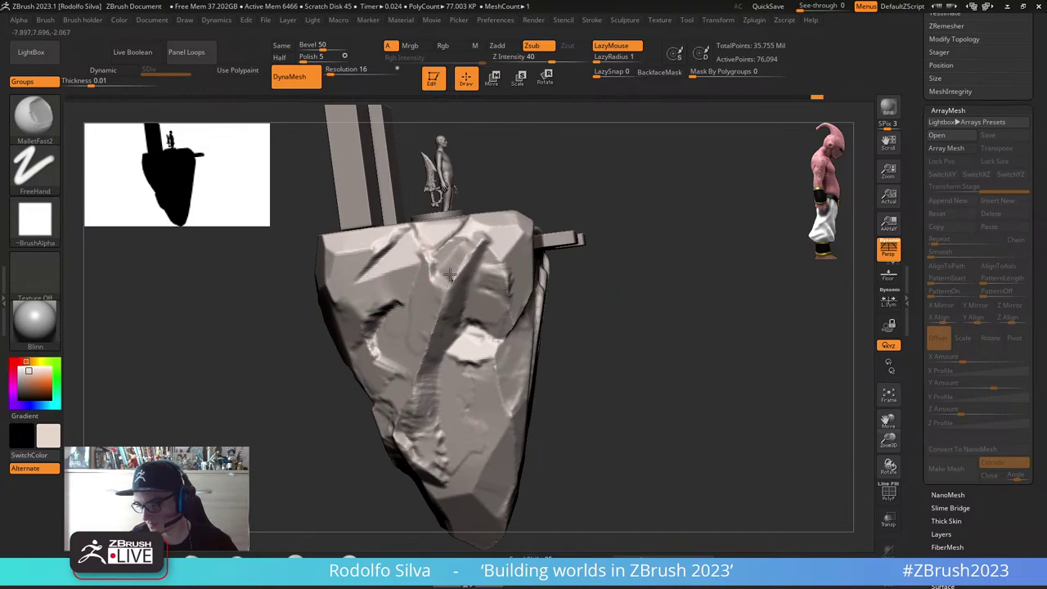
Step: Set the draw size to about 120 and bring back the cliff's ArrayMesh copies
{"action": "left_click_drag", "start_coordinate": [643, 341], "coordinate": [670, 409]}
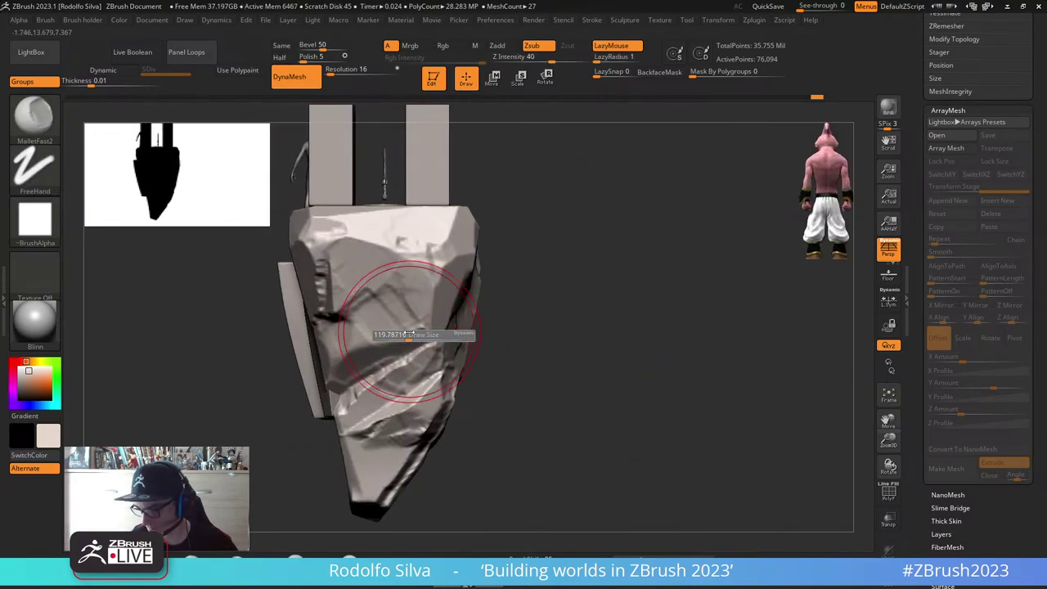
{"action": "mouse_move", "coordinate": [409, 332]}
{"action": "left_mouse_down"}
{"action": "mouse_move", "coordinate": [386, 327]}
{"action": "mouse_move", "coordinate": [368, 306]}
{"action": "left_mouse_up"}
{"action": "left_click_drag", "start_coordinate": [521, 340], "coordinate": [619, 388]}
{"action": "left_click_drag", "start_coordinate": [538, 380], "coordinate": [592, 380]}
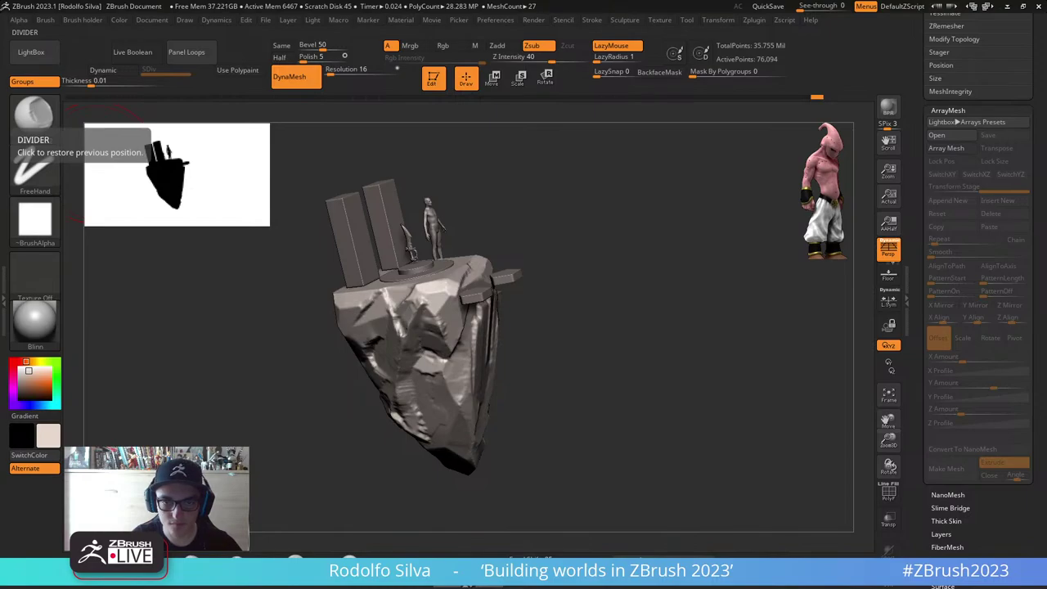
{"action": "left_click", "coordinate": [5, 156]}
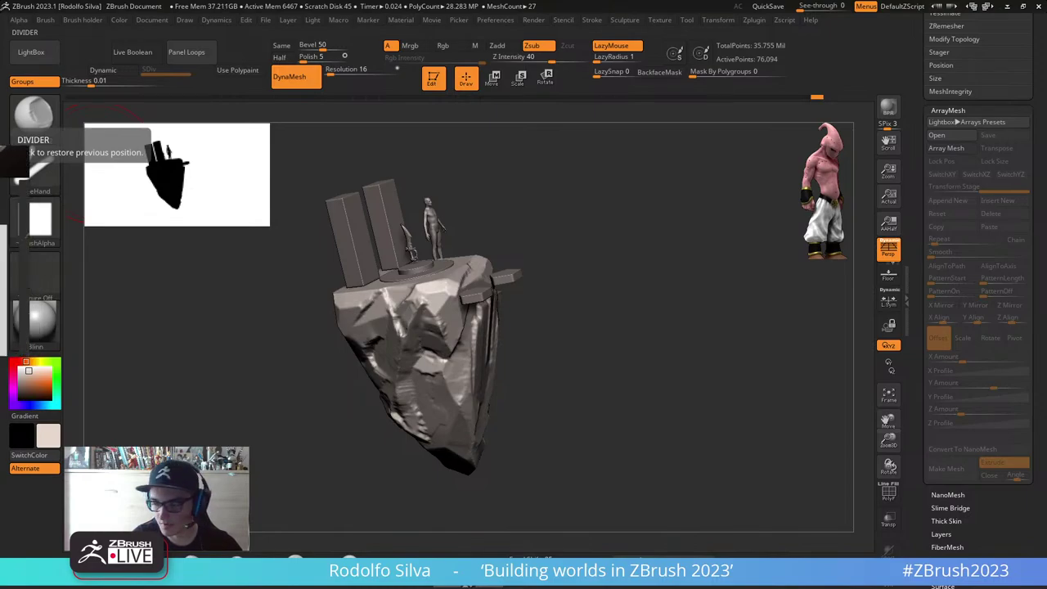
{"action": "left_click_drag", "start_coordinate": [624, 393], "coordinate": [652, 423]}
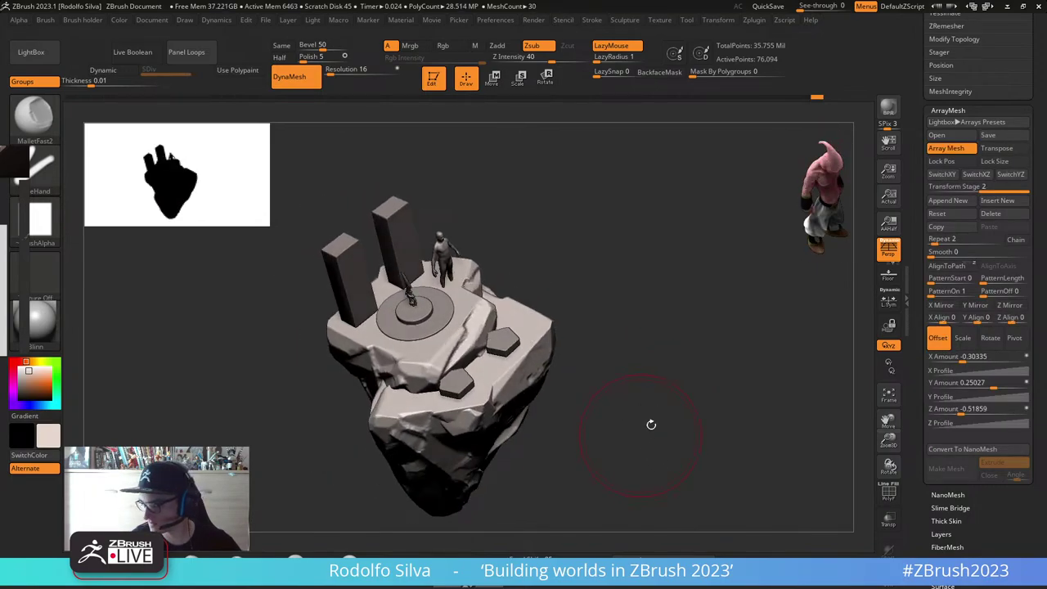
Step: Set the cliff array's Y rotation amount to 500 in transform stage 2
{"action": "left_click", "coordinate": [963, 338]}
{"action": "left_click", "coordinate": [988, 347]}
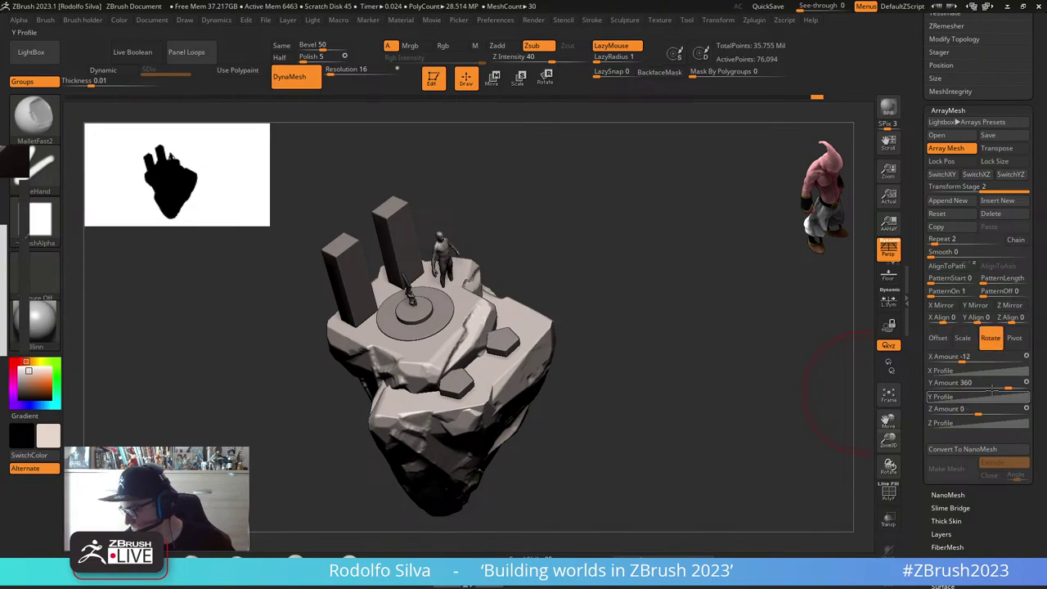
{"action": "mouse_move", "coordinate": [1009, 387]}
{"action": "left_mouse_down"}
{"action": "mouse_move", "coordinate": [1000, 388]}
{"action": "mouse_move", "coordinate": [1011, 386]}
{"action": "left_mouse_up"}
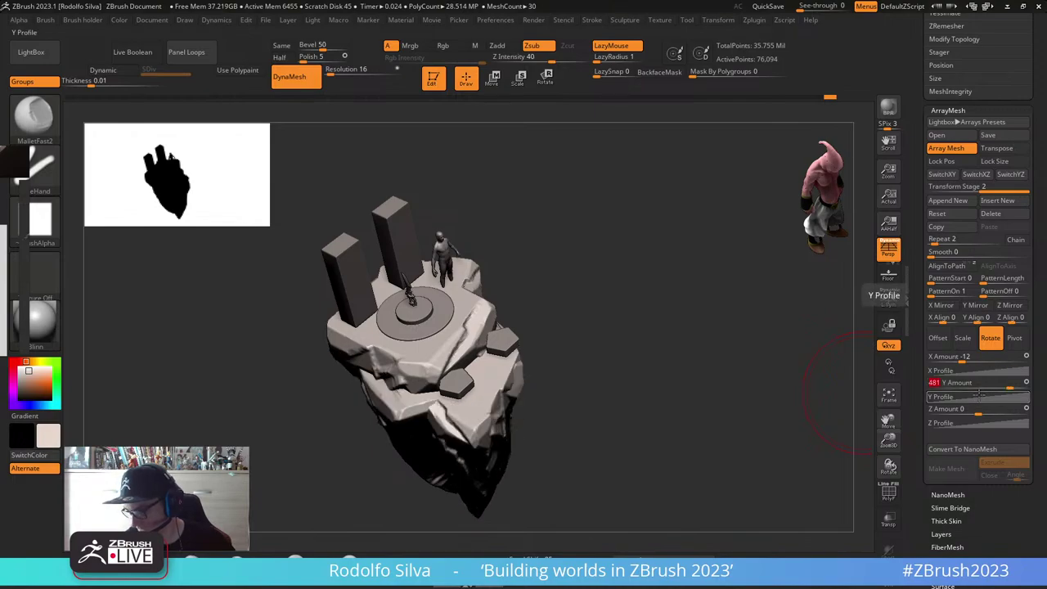
{"action": "type", "text": "500"}
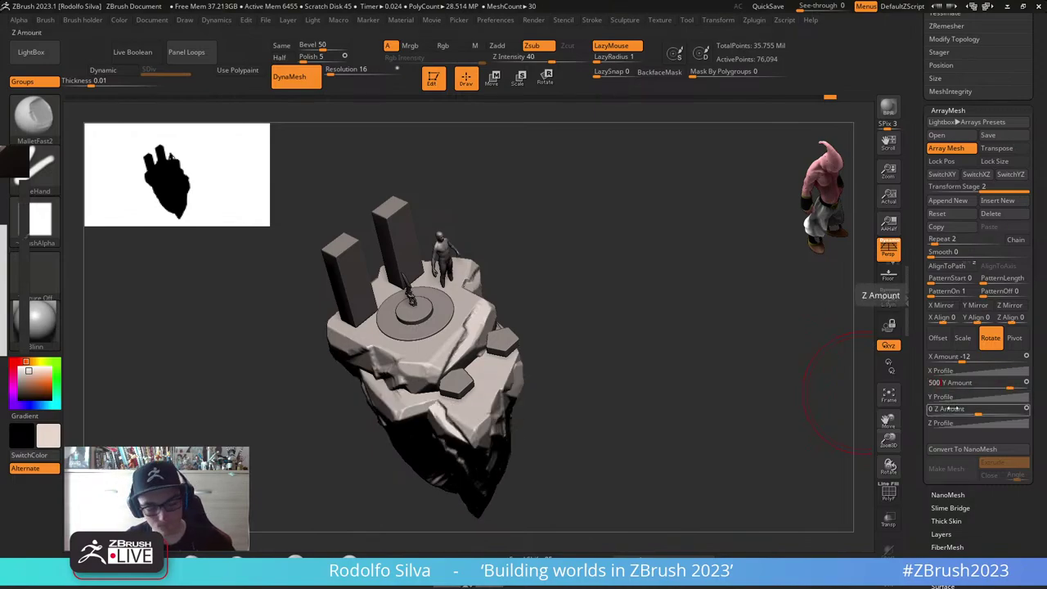
{"action": "key", "text": "Return"}
{"action": "left_click_drag", "start_coordinate": [706, 440], "coordinate": [783, 390]}
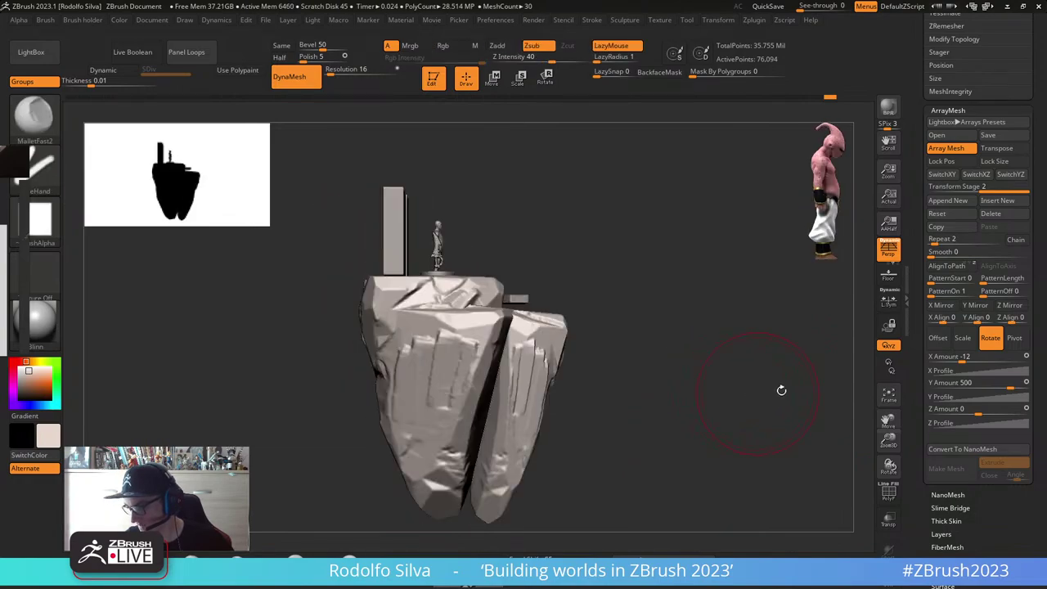
Step: Set the cliff array's Y offset amount to 0.13385 in transform stage 1
{"action": "left_click", "coordinate": [940, 338]}
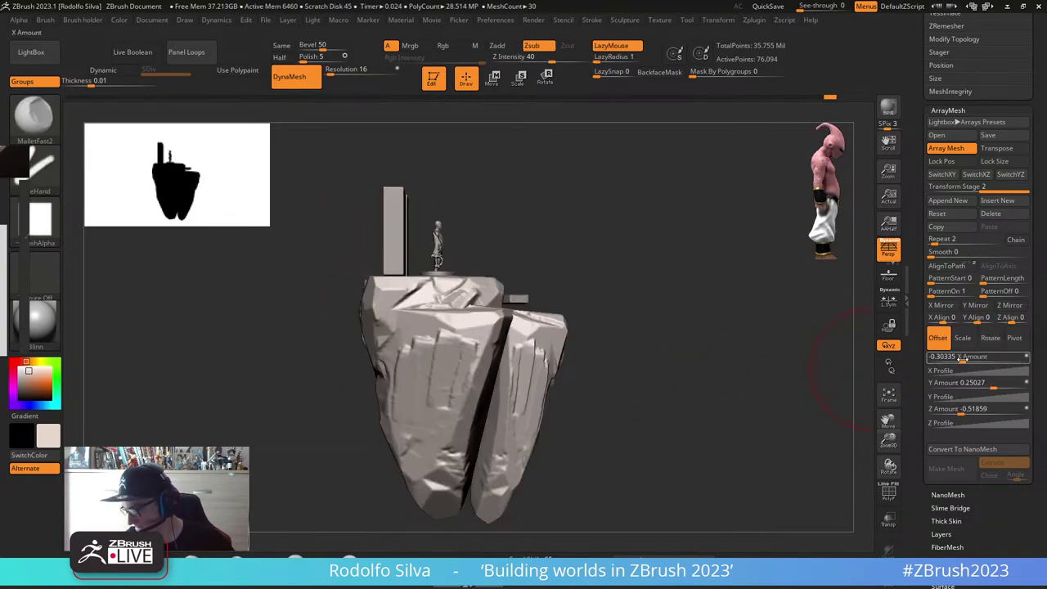
{"action": "left_click", "coordinate": [956, 188]}
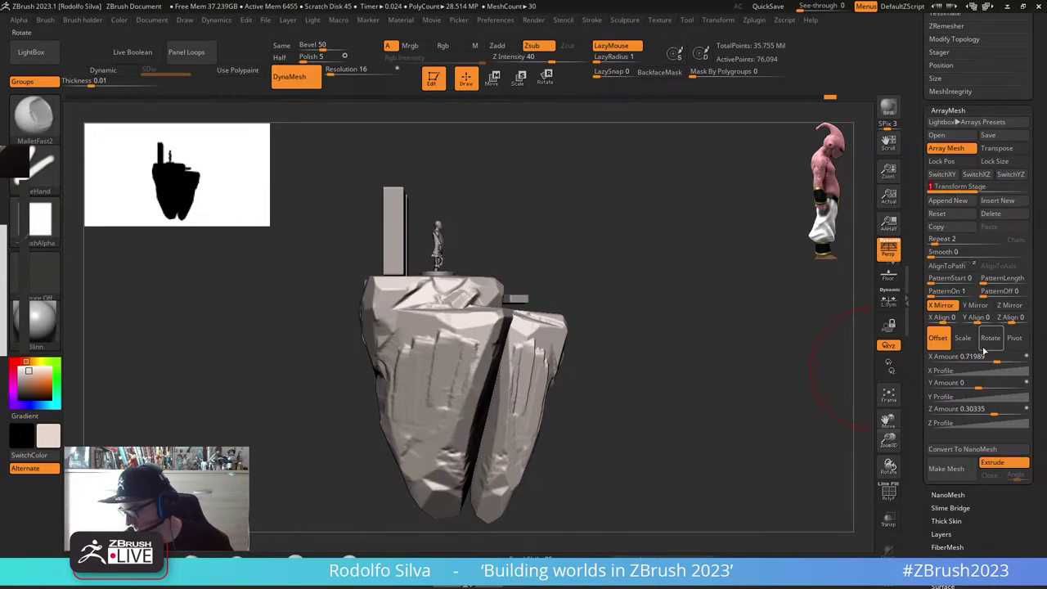
{"action": "mouse_move", "coordinate": [974, 383]}
{"action": "left_mouse_down"}
{"action": "mouse_move", "coordinate": [962, 384]}
{"action": "mouse_move", "coordinate": [991, 381]}
{"action": "left_mouse_up"}
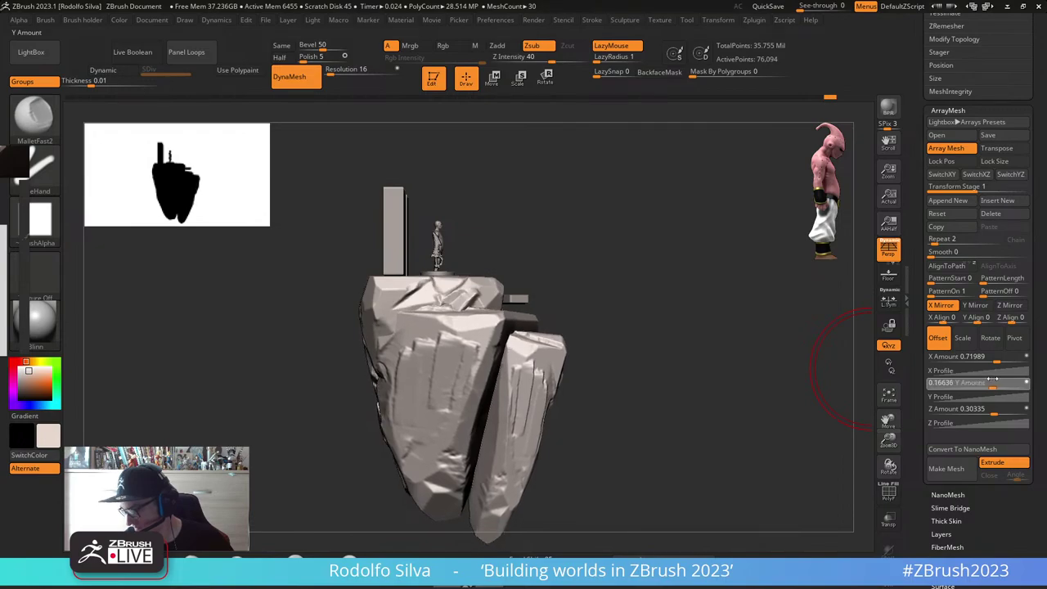
{"action": "left_click_drag", "start_coordinate": [734, 401], "coordinate": [692, 386]}
{"action": "right_click", "coordinate": [666, 374]}
{"action": "right_click_drag", "start_coordinate": [643, 315], "coordinate": [653, 355], "text": "ctrl"}
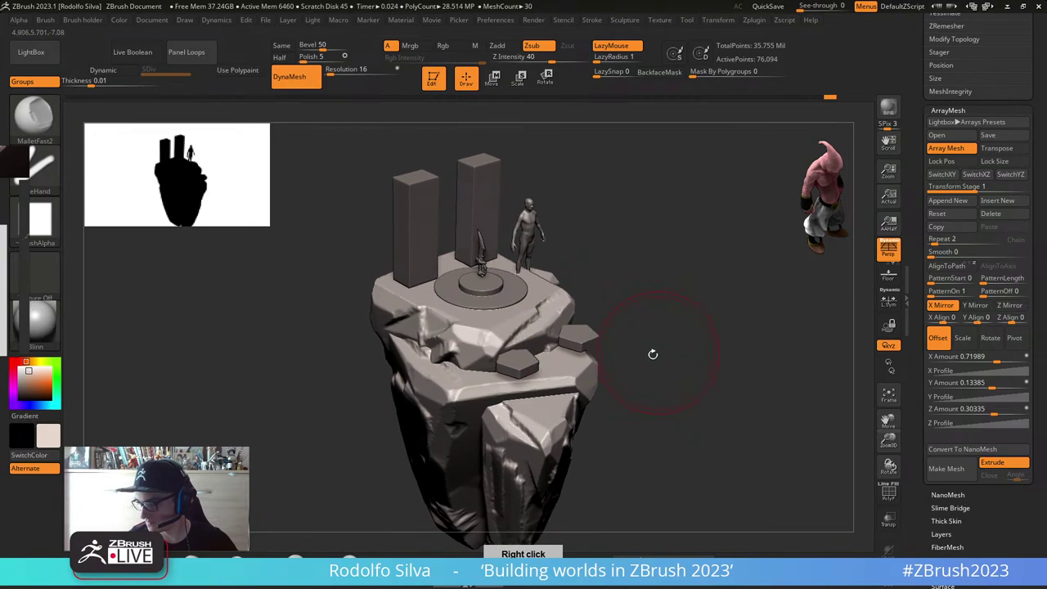
Step: Undo and redo the latest cliff change repeatedly to compare both versions
{"action": "key", "text": "ctrl+z"}
{"action": "key", "text": "ctrl+shift+z"}
{"action": "key", "text": "ctrl+z"}
{"action": "key", "text": "ctrl+shift+z"}
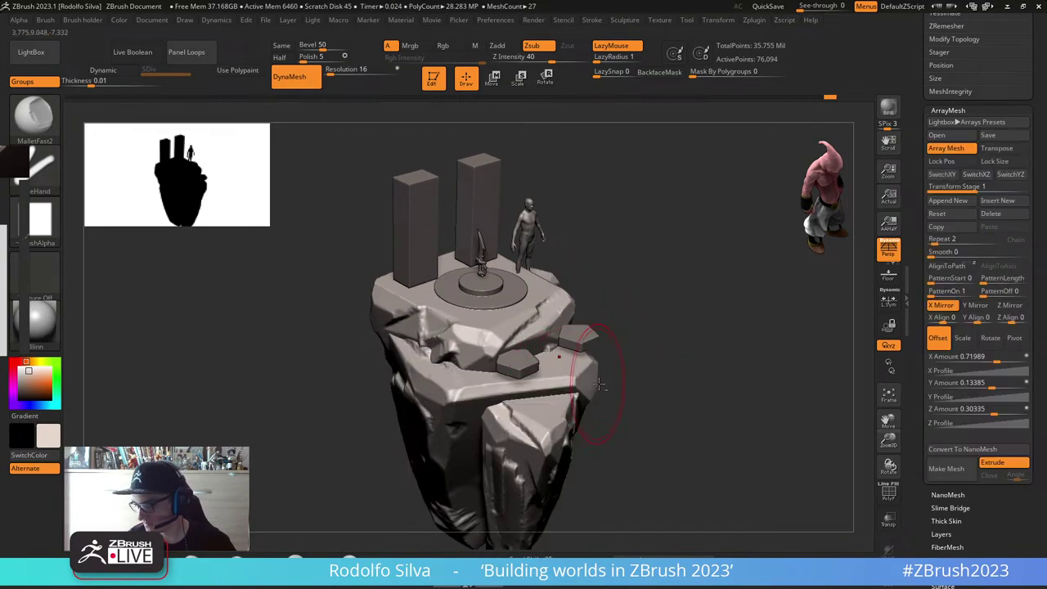
{"action": "right_click_drag", "start_coordinate": [596, 383], "coordinate": [703, 417]}
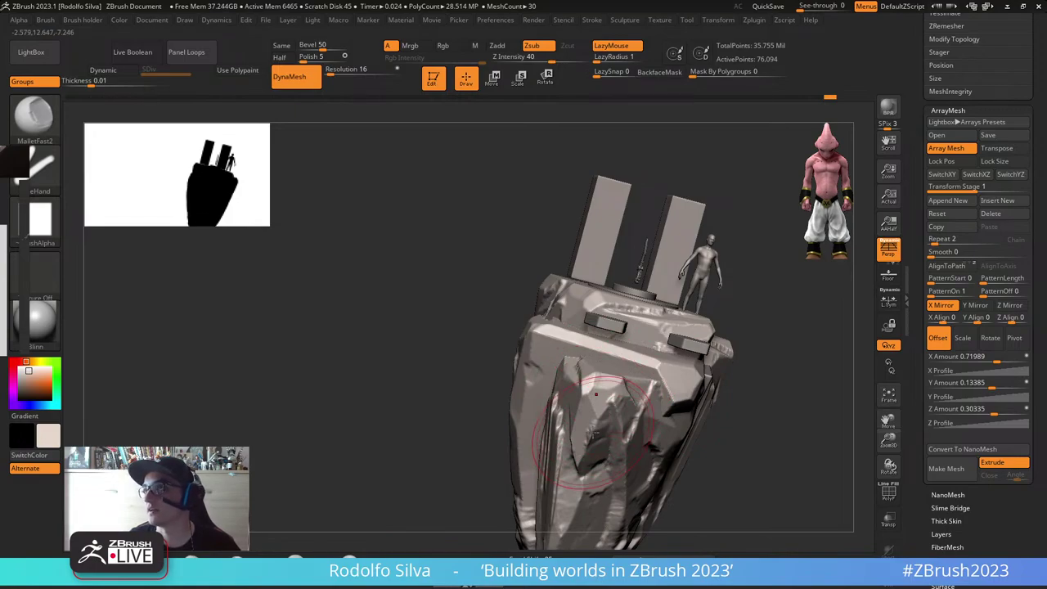
{"action": "right_click_drag", "start_coordinate": [669, 385], "coordinate": [680, 441]}
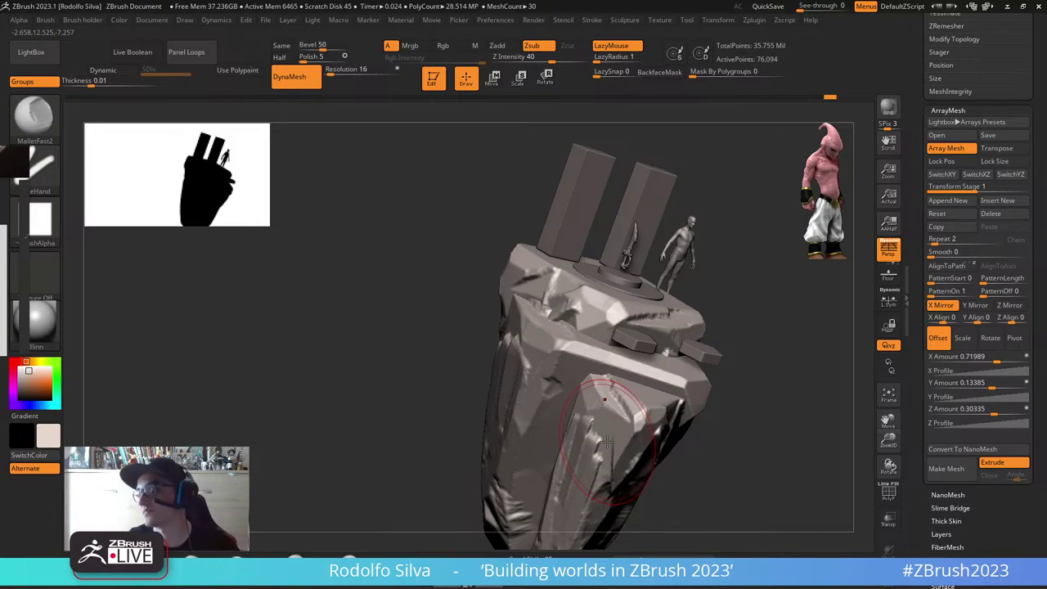
{"action": "right_click_drag", "start_coordinate": [605, 442], "coordinate": [590, 438]}
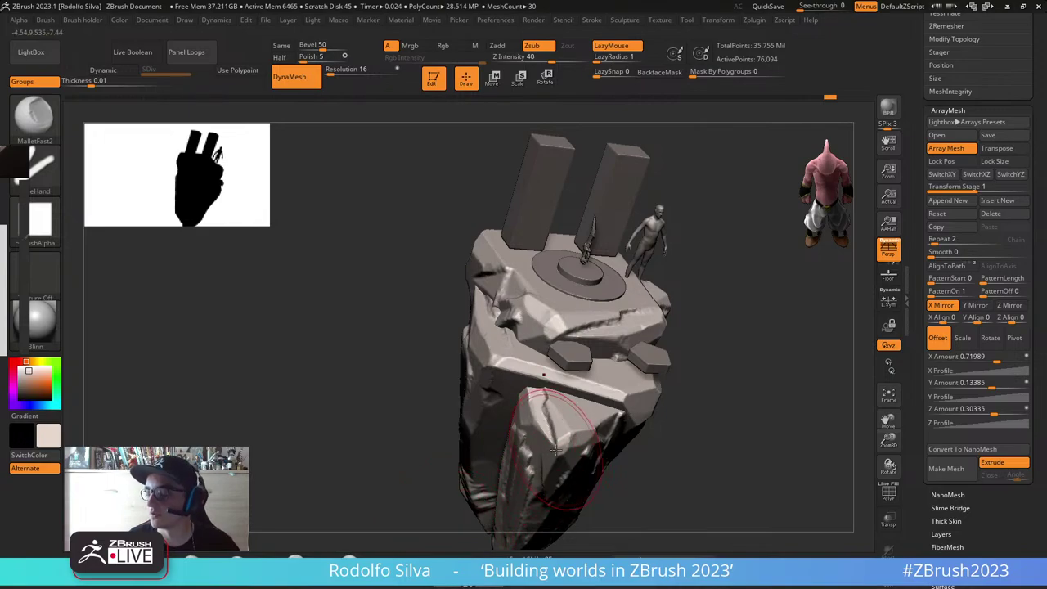
{"action": "mouse_move", "coordinate": [557, 446]}
{"action": "left_mouse_down"}
{"action": "mouse_move", "coordinate": [573, 409]}
{"action": "mouse_move", "coordinate": [550, 417]}
{"action": "mouse_move", "coordinate": [526, 458]}
{"action": "left_mouse_up"}
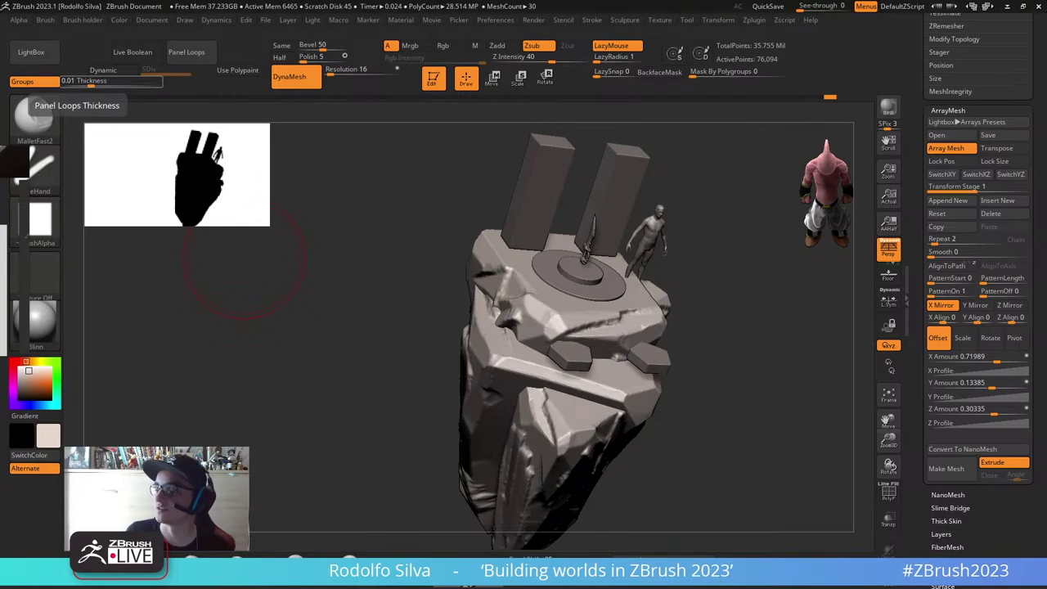
{"action": "right_click_drag", "start_coordinate": [671, 402], "coordinate": [736, 429]}
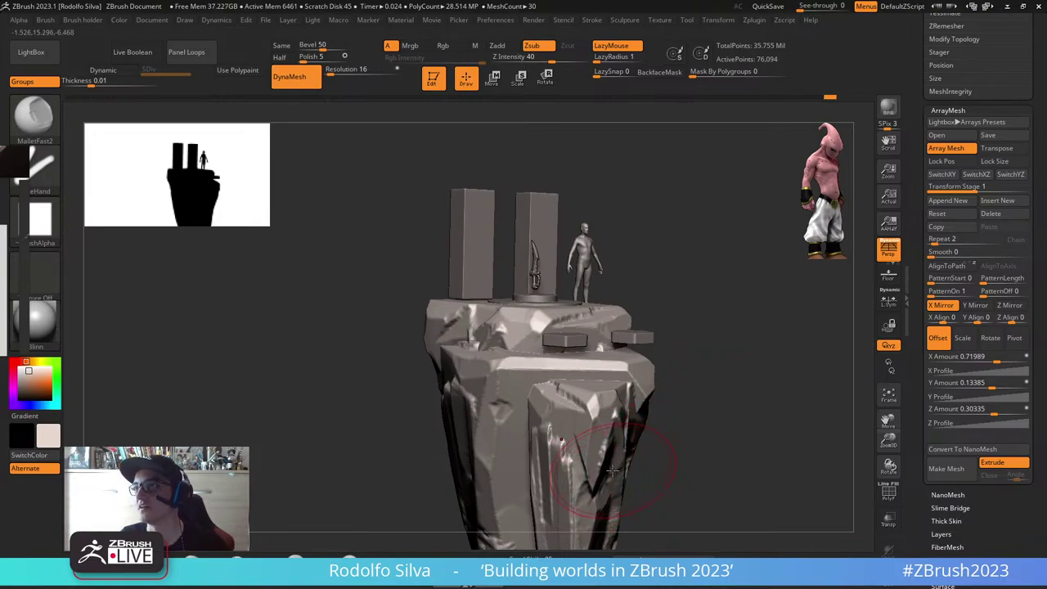
{"action": "mouse_move", "coordinate": [612, 470]}
{"action": "left_mouse_down"}
{"action": "mouse_move", "coordinate": [574, 490]}
{"action": "mouse_move", "coordinate": [588, 487]}
{"action": "left_mouse_up"}
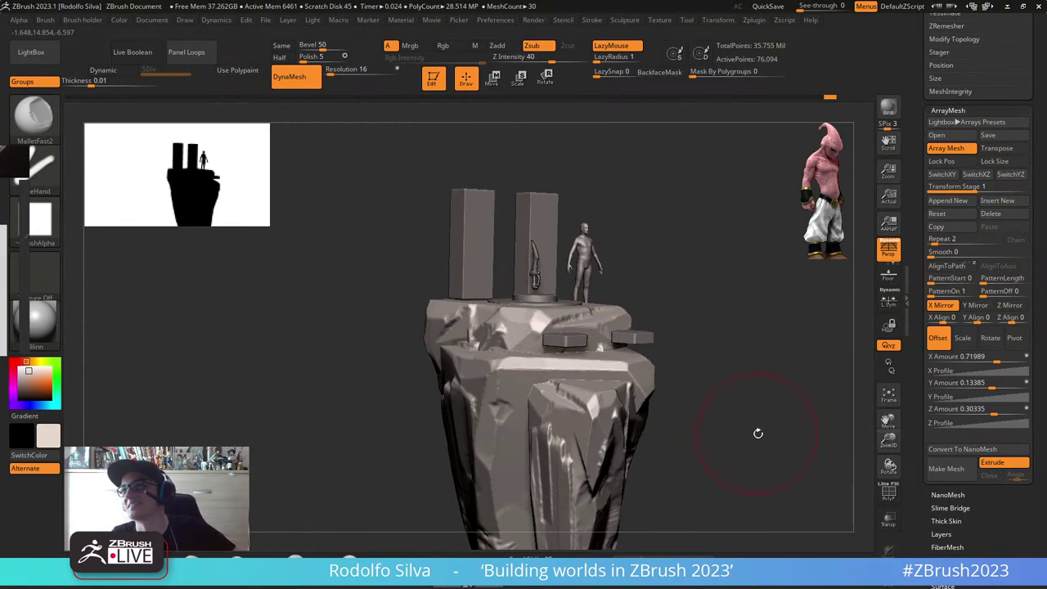
{"action": "left_click_drag", "start_coordinate": [743, 423], "coordinate": [747, 429]}
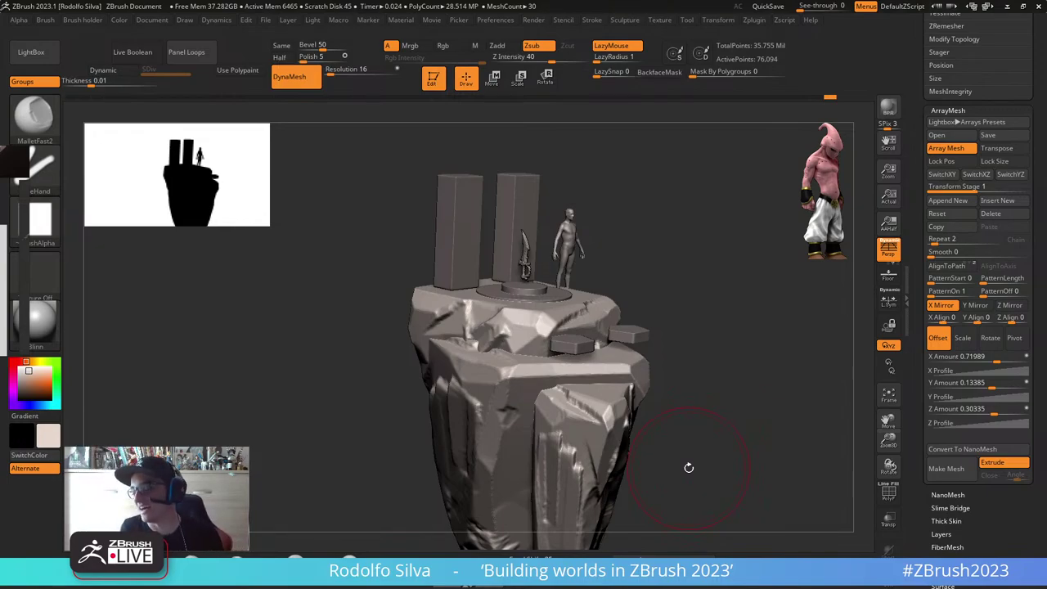
{"action": "left_click_drag", "start_coordinate": [673, 417], "coordinate": [685, 432]}
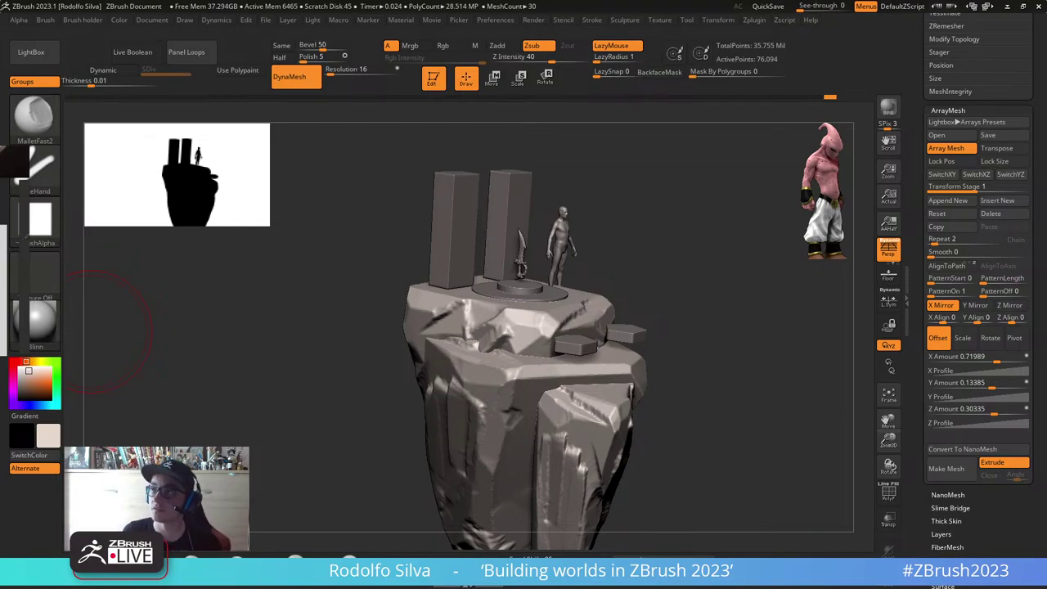
{"action": "left_click_drag", "start_coordinate": [709, 423], "coordinate": [649, 428]}
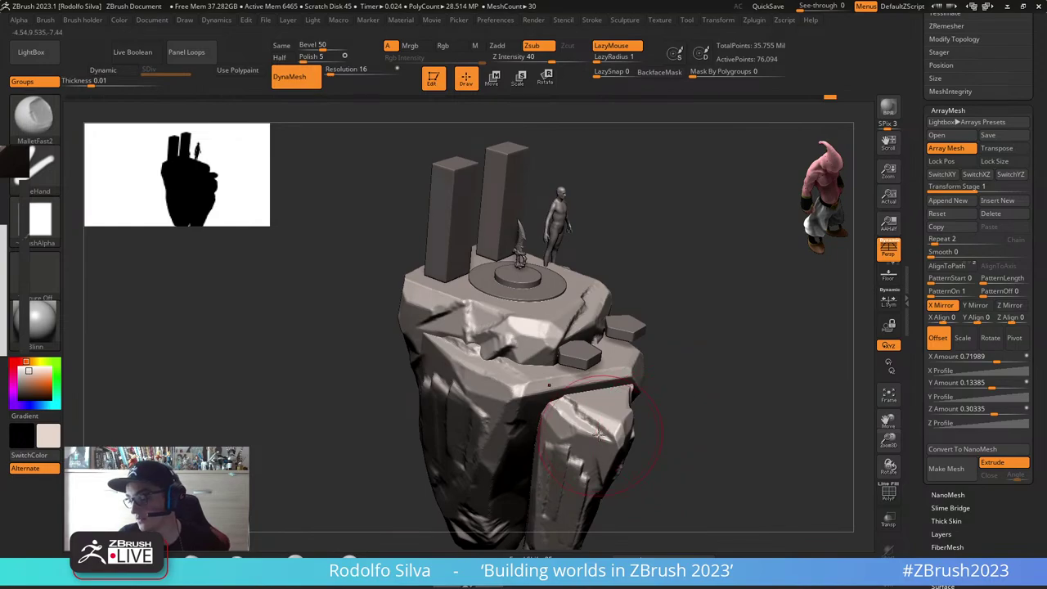
Step: Hide the cliff's ArrayMesh copies to expose the single base rock for sculpting
{"action": "right_click_drag", "start_coordinate": [599, 435], "coordinate": [740, 366], "text": "alt"}
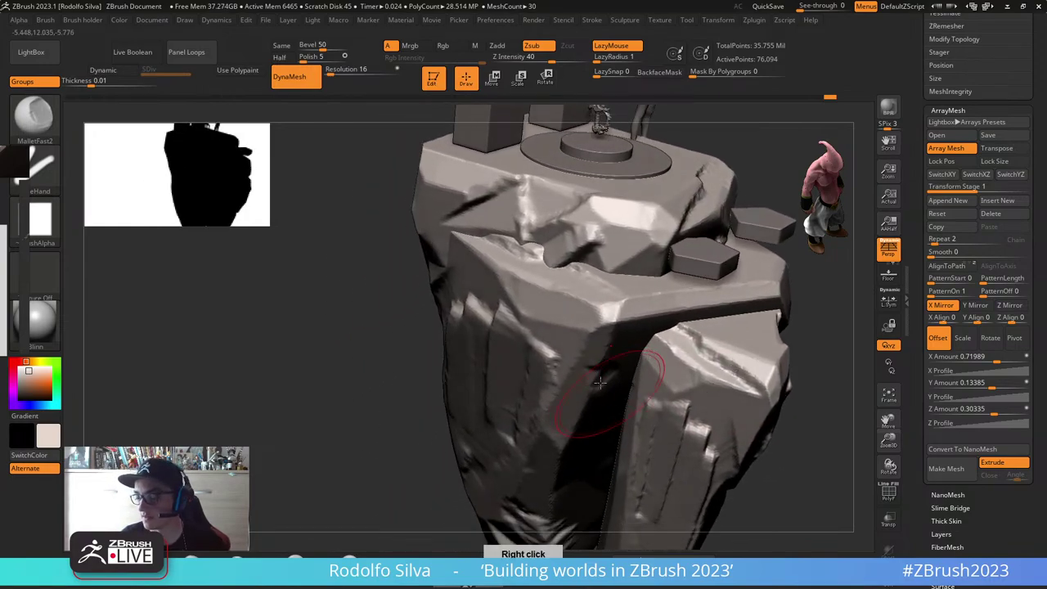
{"action": "mouse_move", "coordinate": [599, 382]}
{"action": "right_mouse_down"}
{"action": "mouse_move", "coordinate": [579, 348]}
{"action": "mouse_move", "coordinate": [592, 396]}
{"action": "mouse_move", "coordinate": [627, 409]}
{"action": "mouse_move", "coordinate": [630, 453]}
{"action": "mouse_move", "coordinate": [609, 417]}
{"action": "mouse_move", "coordinate": [641, 331]}
{"action": "right_mouse_up"}
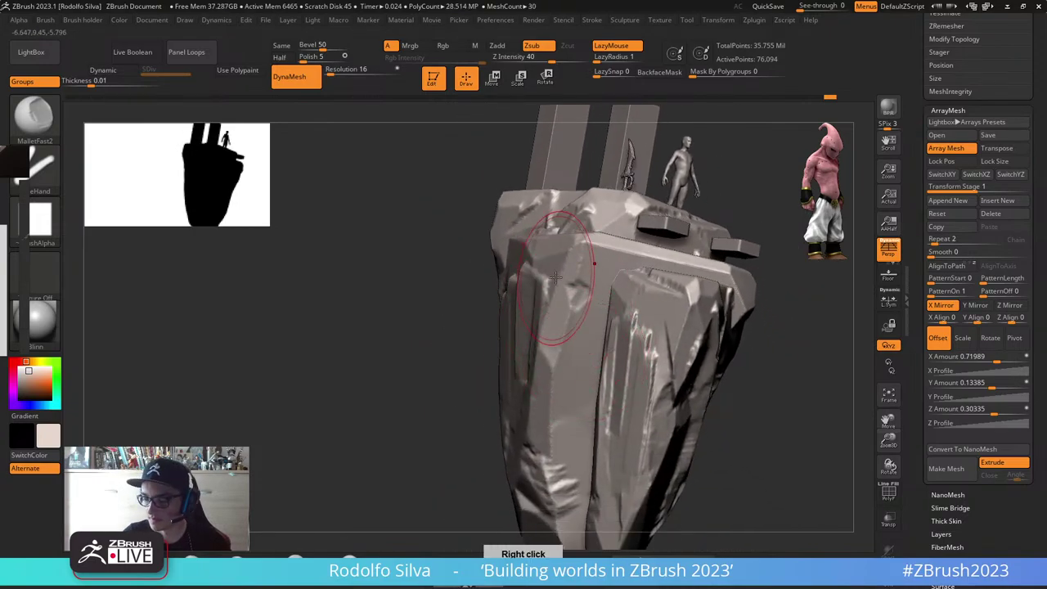
{"action": "mouse_move", "coordinate": [555, 278]}
{"action": "left_mouse_down"}
{"action": "mouse_move", "coordinate": [562, 265]}
{"action": "mouse_move", "coordinate": [550, 295]}
{"action": "mouse_move", "coordinate": [568, 291]}
{"action": "mouse_move", "coordinate": [575, 229]}
{"action": "left_mouse_up"}
{"action": "key", "text": "ctrl+shift+z"}
{"action": "key", "text": "ctrl+z"}
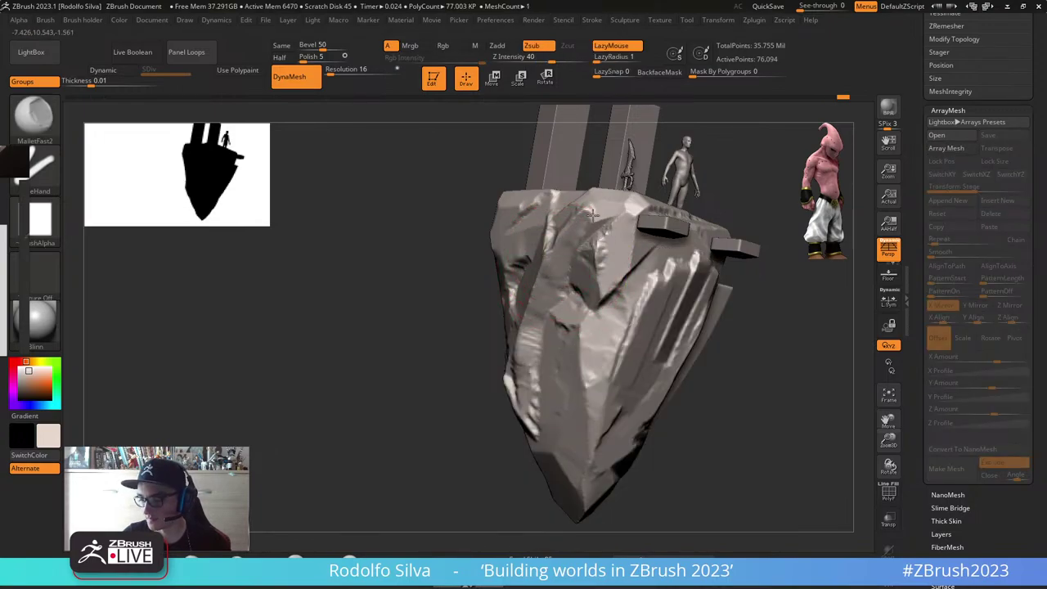
Step: Chip flat facets and ridges into the front faces of the base rock with MalletFast2
{"action": "right_click_drag", "start_coordinate": [592, 214], "coordinate": [640, 219]}
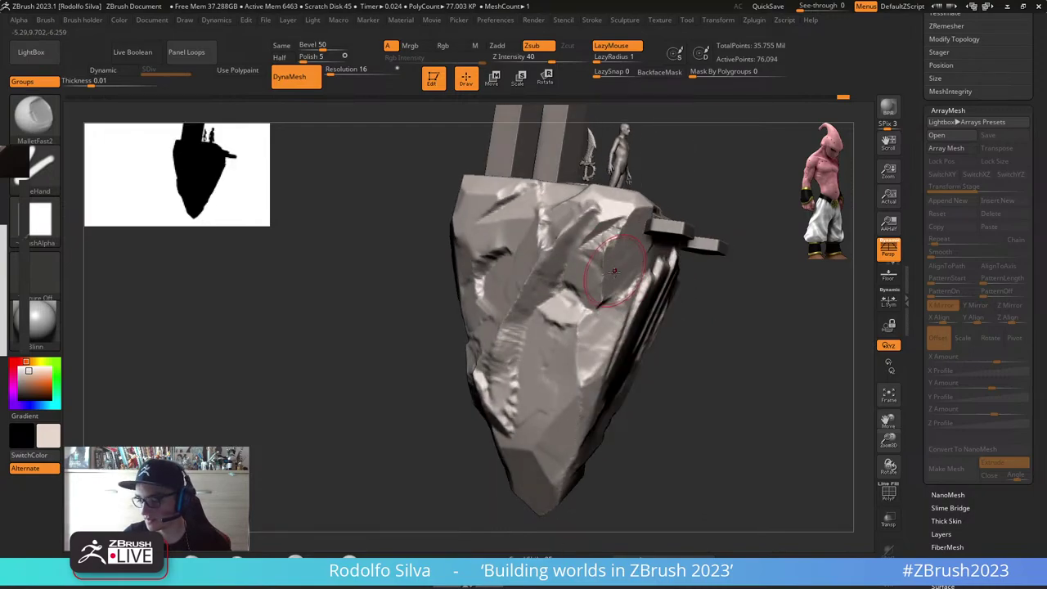
{"action": "left_click_drag", "start_coordinate": [614, 271], "coordinate": [590, 383]}
{"action": "mouse_move", "coordinate": [681, 356]}
{"action": "right_mouse_down"}
{"action": "mouse_move", "coordinate": [693, 407]}
{"action": "mouse_move", "coordinate": [635, 409]}
{"action": "right_mouse_up"}
{"action": "left_click_drag", "start_coordinate": [620, 306], "coordinate": [621, 285]}
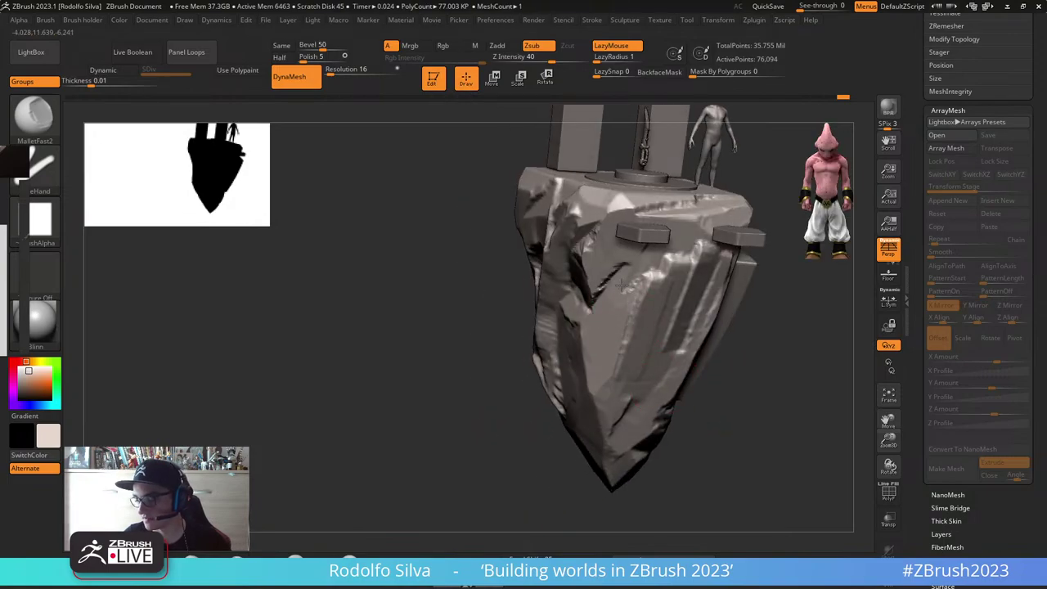
{"action": "mouse_move", "coordinate": [648, 257]}
{"action": "right_mouse_down"}
{"action": "mouse_move", "coordinate": [741, 370]}
{"action": "mouse_move", "coordinate": [794, 347]}
{"action": "mouse_move", "coordinate": [722, 412]}
{"action": "mouse_move", "coordinate": [748, 414]}
{"action": "mouse_move", "coordinate": [738, 384]}
{"action": "mouse_move", "coordinate": [757, 433]}
{"action": "mouse_move", "coordinate": [666, 373]}
{"action": "right_mouse_up"}
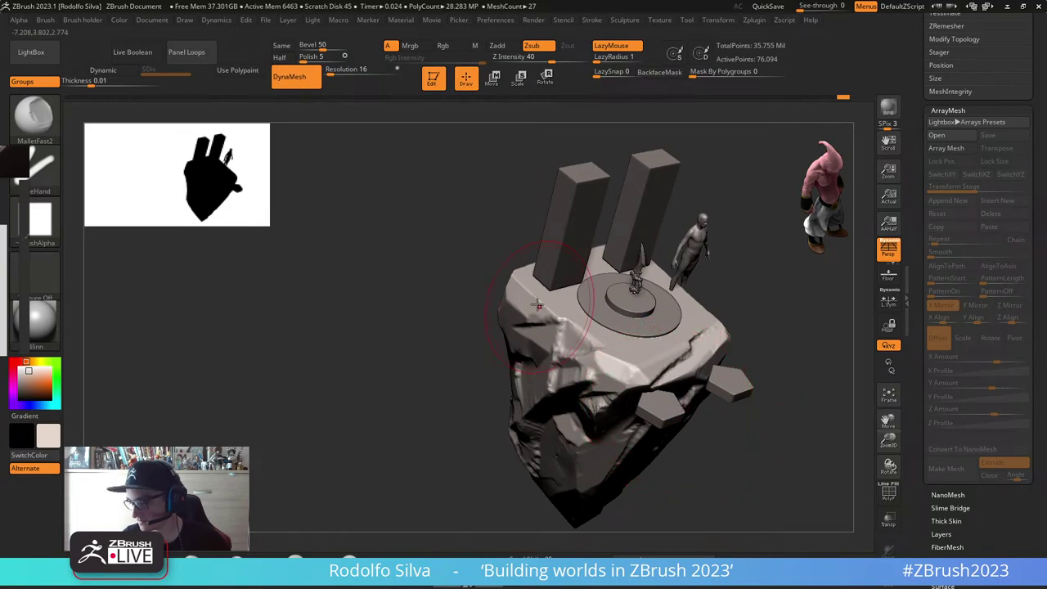
Step: Chip the upper rim and outer edges of the base rock around the platform
{"action": "right_click_drag", "start_coordinate": [515, 286], "coordinate": [506, 250]}
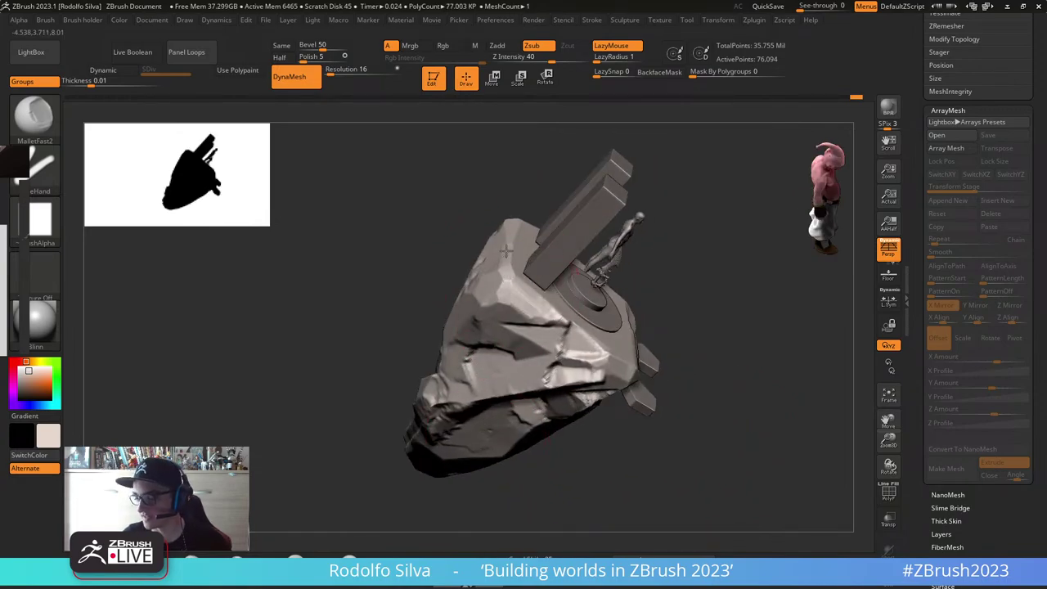
{"action": "right_click_drag", "start_coordinate": [679, 380], "coordinate": [552, 400]}
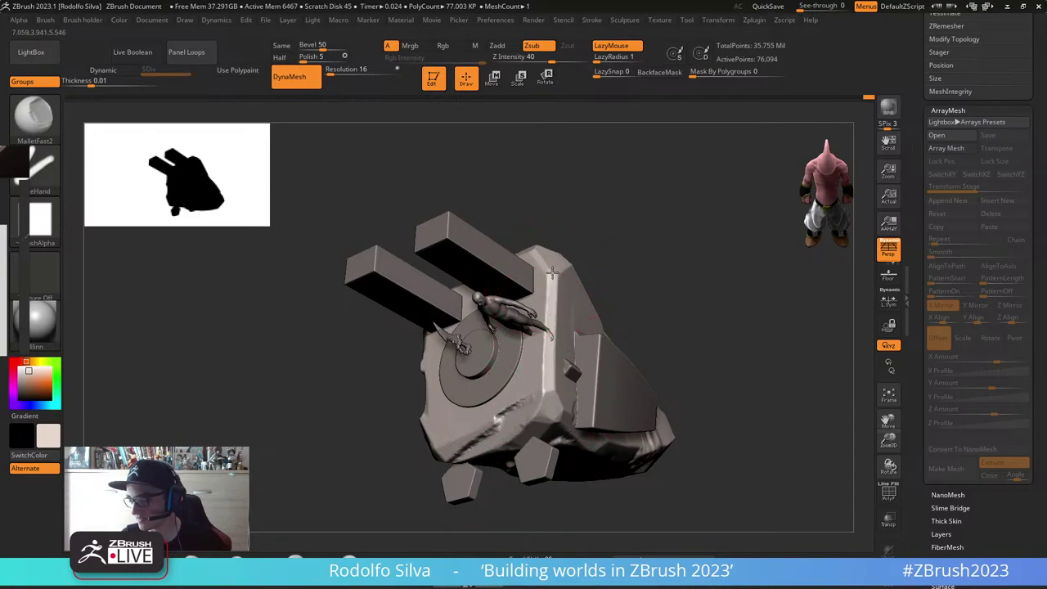
{"action": "mouse_move", "coordinate": [641, 325]}
{"action": "right_mouse_down"}
{"action": "mouse_move", "coordinate": [712, 373]}
{"action": "mouse_move", "coordinate": [710, 400]}
{"action": "mouse_move", "coordinate": [725, 385]}
{"action": "mouse_move", "coordinate": [737, 428]}
{"action": "mouse_move", "coordinate": [639, 422]}
{"action": "mouse_move", "coordinate": [797, 421]}
{"action": "mouse_move", "coordinate": [713, 427]}
{"action": "mouse_move", "coordinate": [731, 431]}
{"action": "mouse_move", "coordinate": [557, 344]}
{"action": "mouse_move", "coordinate": [531, 324]}
{"action": "mouse_move", "coordinate": [556, 315]}
{"action": "mouse_move", "coordinate": [543, 316]}
{"action": "mouse_move", "coordinate": [525, 369]}
{"action": "mouse_move", "coordinate": [515, 355]}
{"action": "mouse_move", "coordinate": [491, 450]}
{"action": "mouse_move", "coordinate": [507, 446]}
{"action": "mouse_move", "coordinate": [478, 458]}
{"action": "mouse_move", "coordinate": [470, 523]}
{"action": "mouse_move", "coordinate": [491, 523]}
{"action": "mouse_move", "coordinate": [577, 362]}
{"action": "mouse_move", "coordinate": [533, 365]}
{"action": "mouse_move", "coordinate": [526, 381]}
{"action": "mouse_move", "coordinate": [644, 380]}
{"action": "mouse_move", "coordinate": [648, 402]}
{"action": "mouse_move", "coordinate": [508, 387]}
{"action": "right_mouse_up"}
{"action": "left_click_drag", "start_coordinate": [508, 389], "coordinate": [454, 306]}
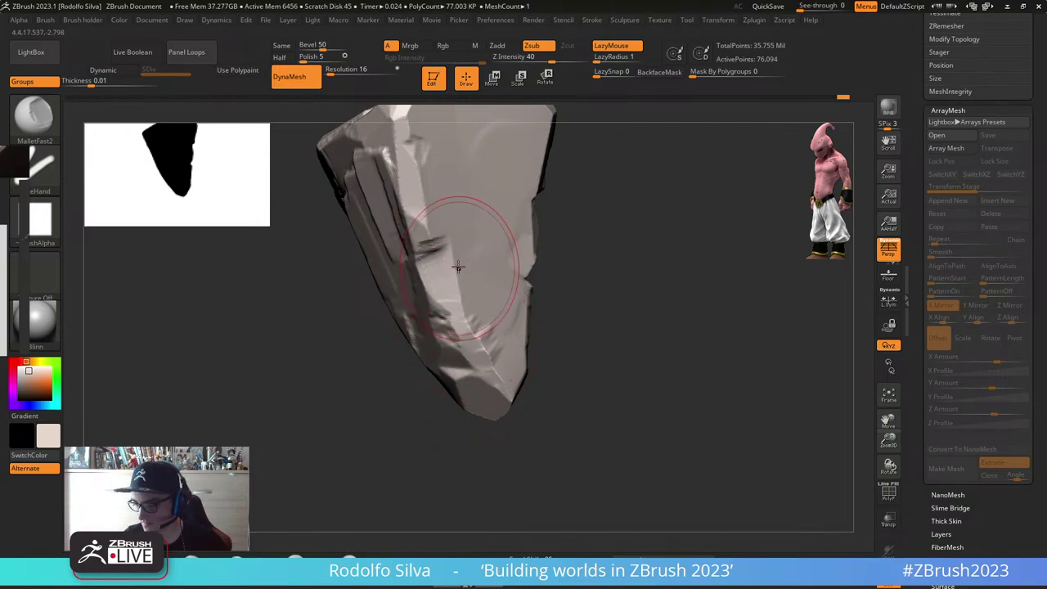
Step: Carve a recessed angular slab with broken edges into the upper part of the rock's broad smooth side
{"action": "left_click_drag", "start_coordinate": [431, 235], "coordinate": [485, 345]}
{"action": "left_click_drag", "start_coordinate": [565, 368], "coordinate": [622, 343]}
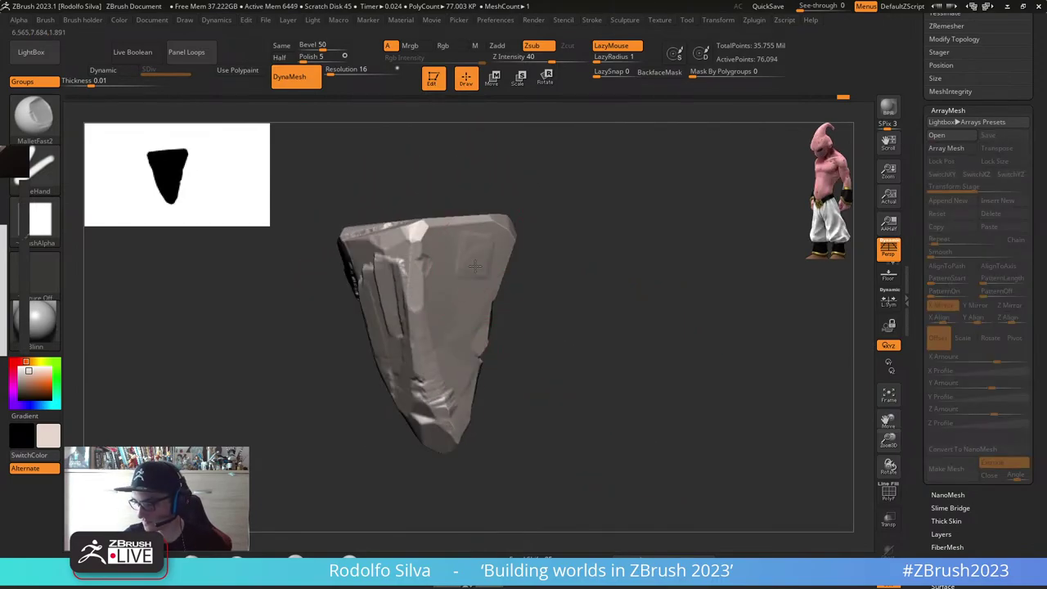
{"action": "mouse_move", "coordinate": [469, 278]}
{"action": "left_mouse_down"}
{"action": "mouse_move", "coordinate": [468, 288]}
{"action": "mouse_move", "coordinate": [445, 258]}
{"action": "left_mouse_up"}
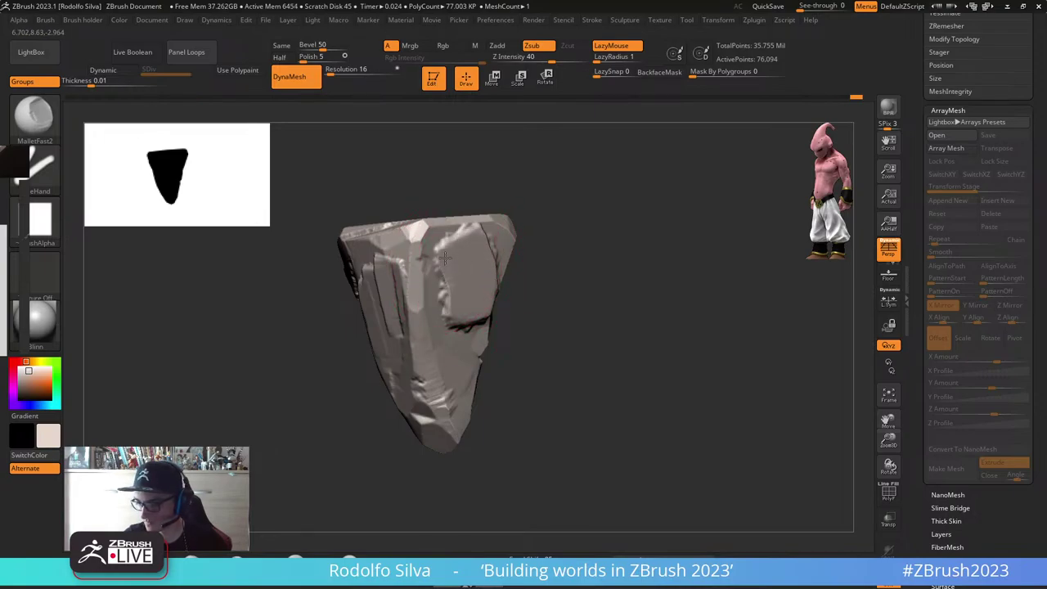
{"action": "mouse_move", "coordinate": [476, 271]}
{"action": "left_mouse_down"}
{"action": "mouse_move", "coordinate": [465, 271]}
{"action": "mouse_move", "coordinate": [447, 303]}
{"action": "left_mouse_up"}
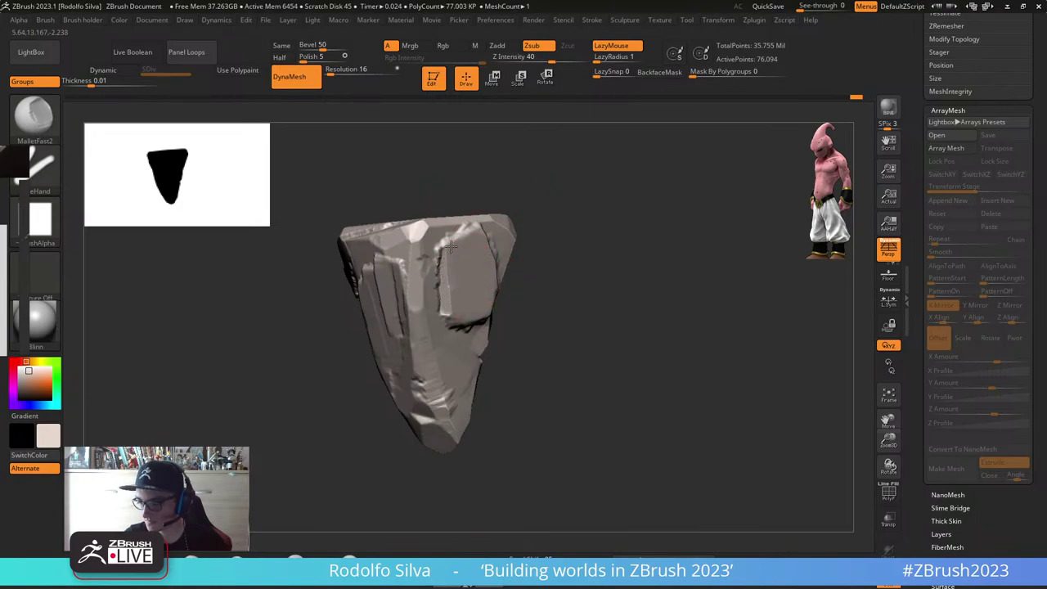
{"action": "left_click_drag", "start_coordinate": [453, 288], "coordinate": [456, 322]}
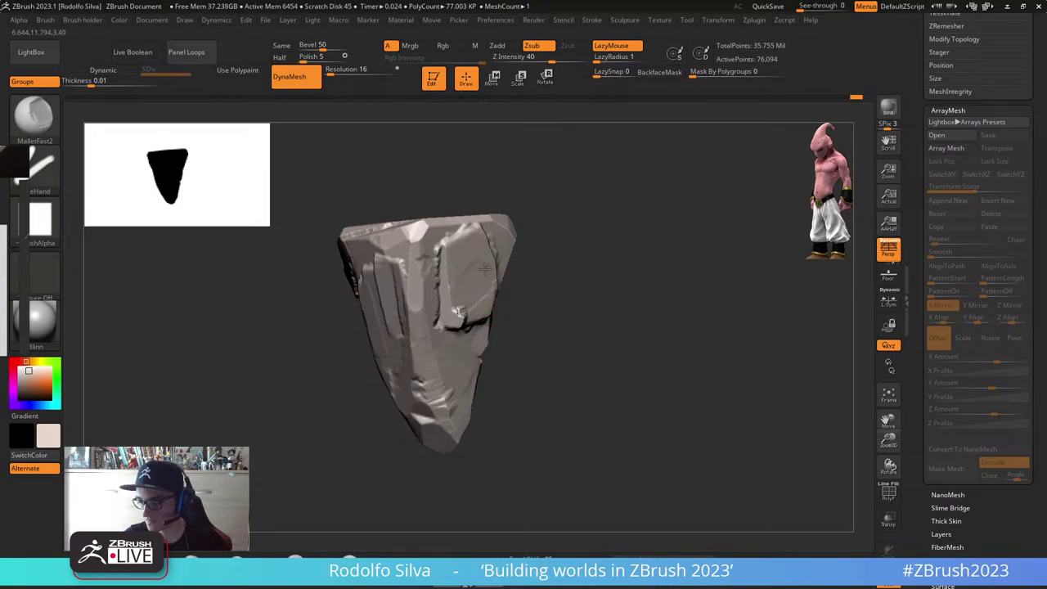
{"action": "left_click_drag", "start_coordinate": [485, 269], "coordinate": [463, 321]}
{"action": "mouse_move", "coordinate": [585, 321]}
{"action": "left_mouse_down"}
{"action": "mouse_move", "coordinate": [540, 336]}
{"action": "mouse_move", "coordinate": [528, 326]}
{"action": "left_mouse_up"}
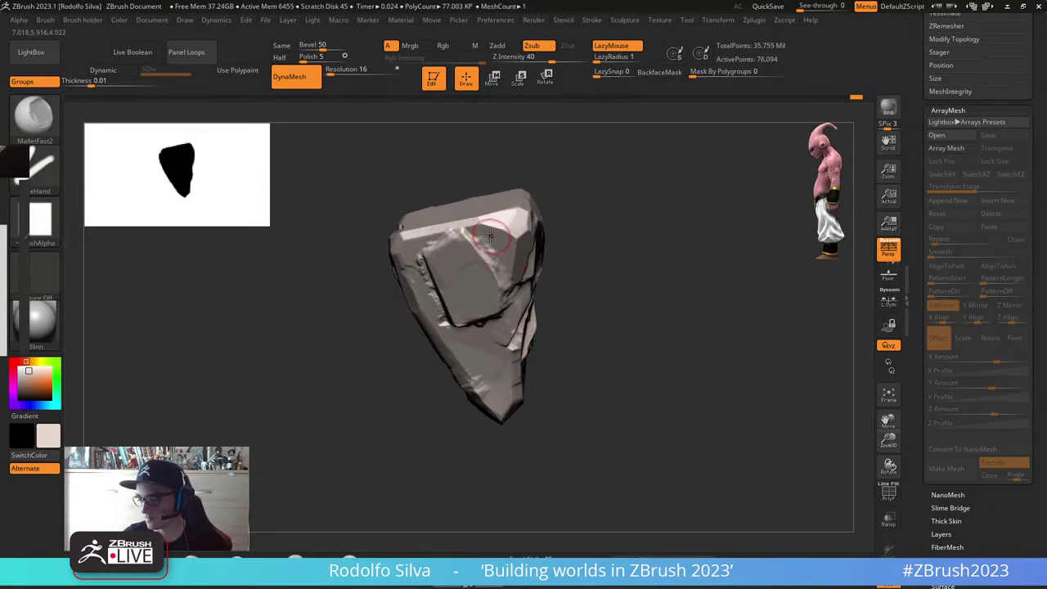
Step: Cut long vertical grooves down the slabbed side of the rock and update its DynaMesh
{"action": "mouse_move", "coordinate": [488, 239]}
{"action": "left_mouse_down"}
{"action": "mouse_move", "coordinate": [492, 277]}
{"action": "mouse_move", "coordinate": [468, 242]}
{"action": "mouse_move", "coordinate": [469, 261]}
{"action": "mouse_move", "coordinate": [496, 303]}
{"action": "mouse_move", "coordinate": [472, 252]}
{"action": "mouse_move", "coordinate": [490, 294]}
{"action": "left_mouse_up"}
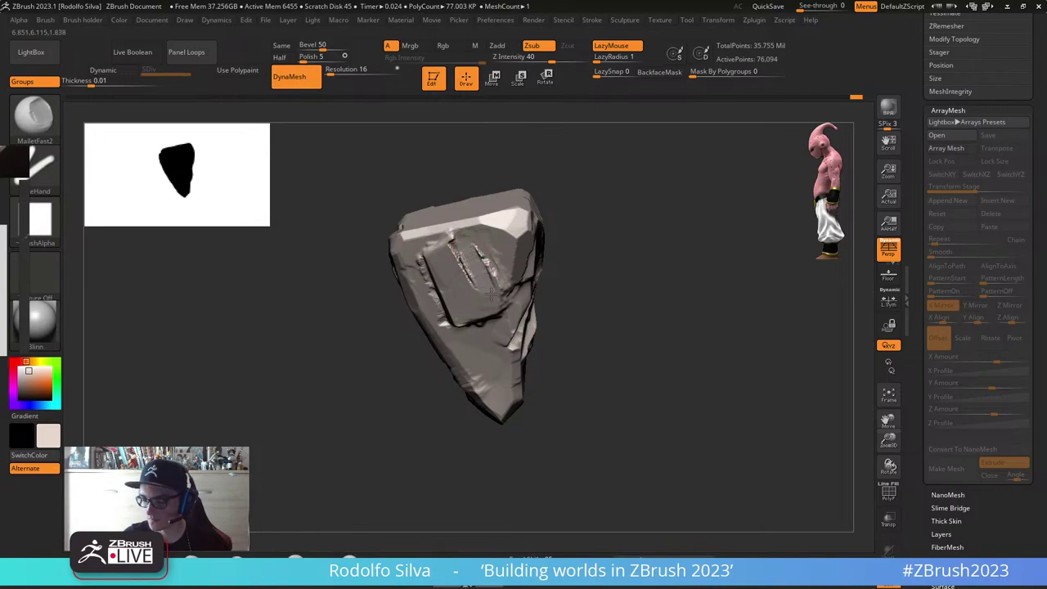
{"action": "mouse_move", "coordinate": [561, 306]}
{"action": "left_mouse_down"}
{"action": "mouse_move", "coordinate": [625, 287]}
{"action": "mouse_move", "coordinate": [569, 306]}
{"action": "left_mouse_up"}
{"action": "left_click_drag", "start_coordinate": [473, 331], "coordinate": [475, 394]}
{"action": "mouse_move", "coordinate": [446, 304]}
{"action": "left_mouse_down"}
{"action": "mouse_move", "coordinate": [447, 385]}
{"action": "mouse_move", "coordinate": [468, 393]}
{"action": "mouse_move", "coordinate": [470, 364]}
{"action": "mouse_move", "coordinate": [458, 316]}
{"action": "mouse_move", "coordinate": [443, 326]}
{"action": "mouse_move", "coordinate": [447, 393]}
{"action": "left_mouse_up"}
{"action": "mouse_move", "coordinate": [545, 343]}
{"action": "left_mouse_down"}
{"action": "mouse_move", "coordinate": [597, 373]}
{"action": "mouse_move", "coordinate": [579, 343]}
{"action": "mouse_move", "coordinate": [466, 388]}
{"action": "left_mouse_up"}
{"action": "left_click_drag", "start_coordinate": [601, 423], "coordinate": [584, 402]}
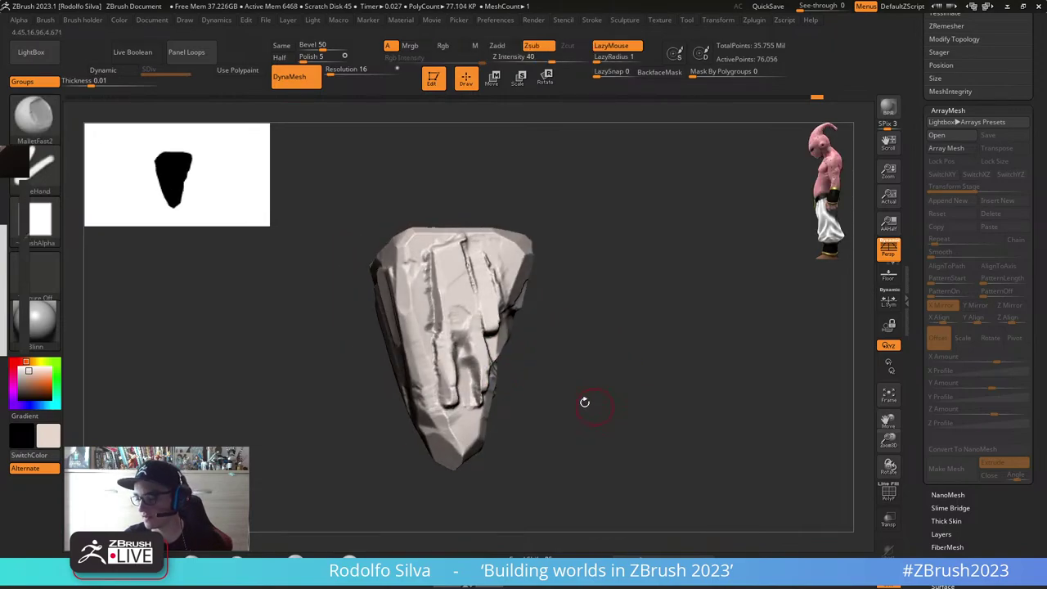
Step: Chip the lower end of the grooves and smooth the groove nearest the rock's faceted corner
{"action": "mouse_move", "coordinate": [477, 376]}
{"action": "left_mouse_down"}
{"action": "mouse_move", "coordinate": [473, 403]}
{"action": "mouse_move", "coordinate": [520, 382]}
{"action": "mouse_move", "coordinate": [496, 373]}
{"action": "left_mouse_up"}
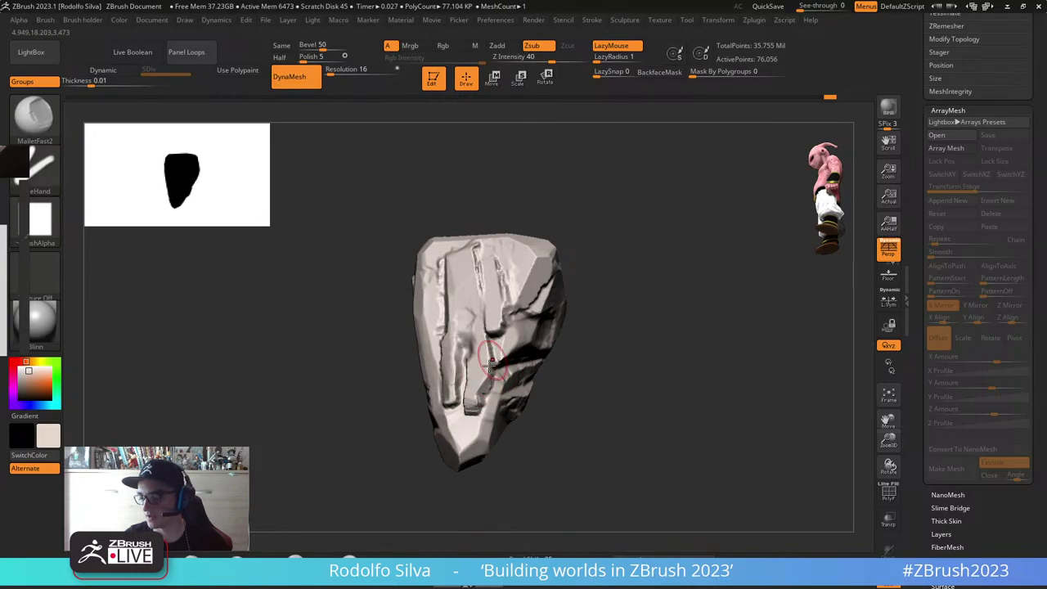
{"action": "mouse_move", "coordinate": [629, 409]}
{"action": "right_mouse_down"}
{"action": "mouse_move", "coordinate": [612, 409]}
{"action": "mouse_move", "coordinate": [636, 412]}
{"action": "right_mouse_up"}
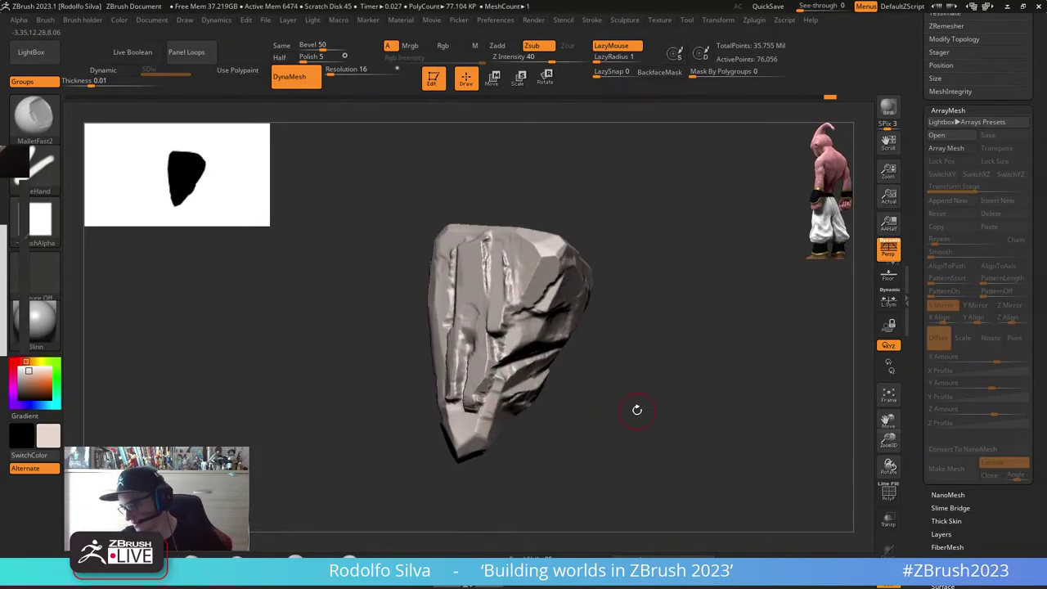
{"action": "key", "text": "shift"}
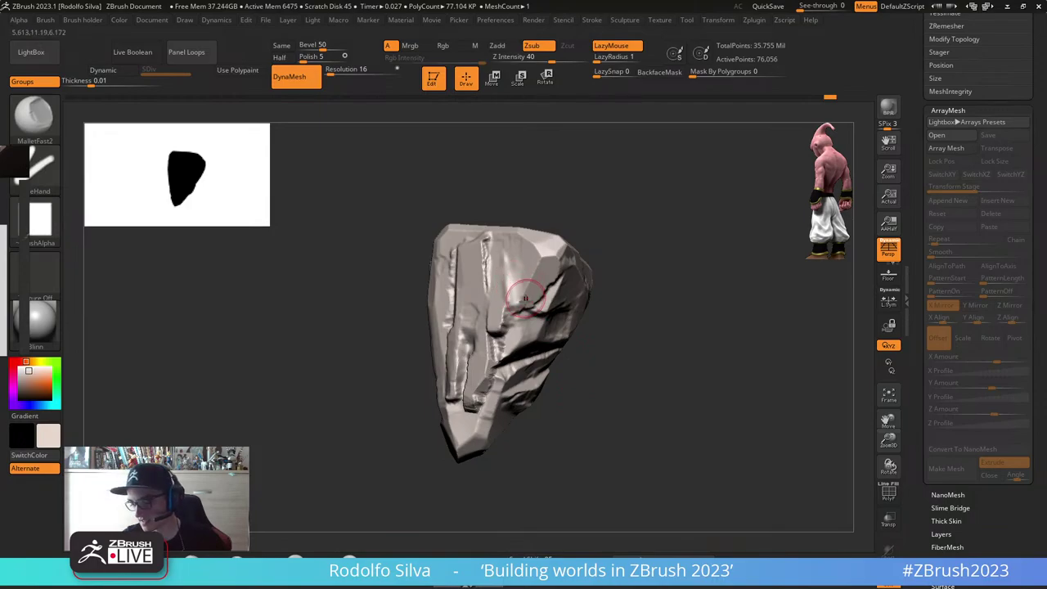
Step: Carve further vertical grooves and stepped ledges into the rock's narrow front side
{"action": "mouse_move", "coordinate": [605, 380]}
{"action": "right_mouse_down"}
{"action": "mouse_move", "coordinate": [664, 401]}
{"action": "mouse_move", "coordinate": [662, 427]}
{"action": "mouse_move", "coordinate": [647, 413]}
{"action": "right_mouse_up"}
{"action": "left_click_drag", "start_coordinate": [455, 325], "coordinate": [443, 388]}
{"action": "left_click_drag", "start_coordinate": [477, 340], "coordinate": [472, 364]}
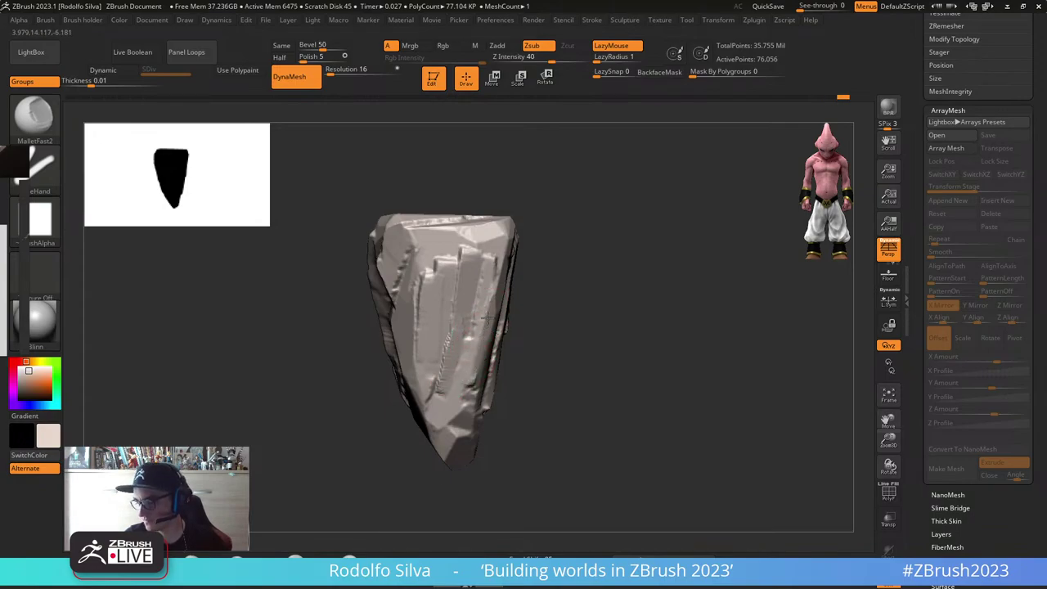
{"action": "right_click_drag", "start_coordinate": [514, 346], "coordinate": [554, 333]}
{"action": "left_click_drag", "start_coordinate": [465, 268], "coordinate": [449, 261]}
{"action": "right_click_drag", "start_coordinate": [556, 336], "coordinate": [600, 418]}
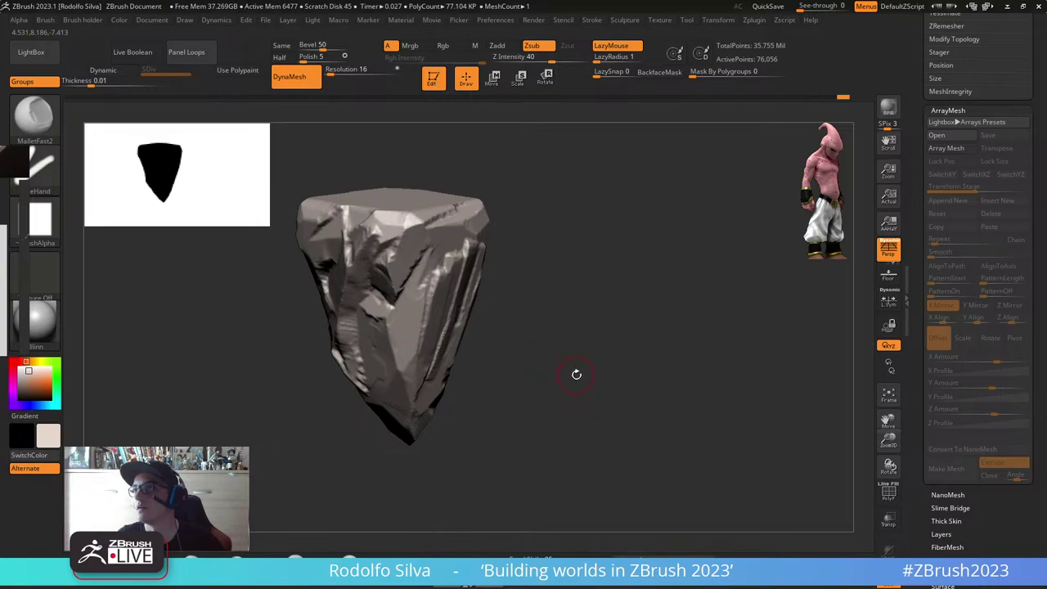
Step: Bring back the cliff's ArrayMesh copies to review the full composition, and hide them again
{"action": "key", "text": "d"}
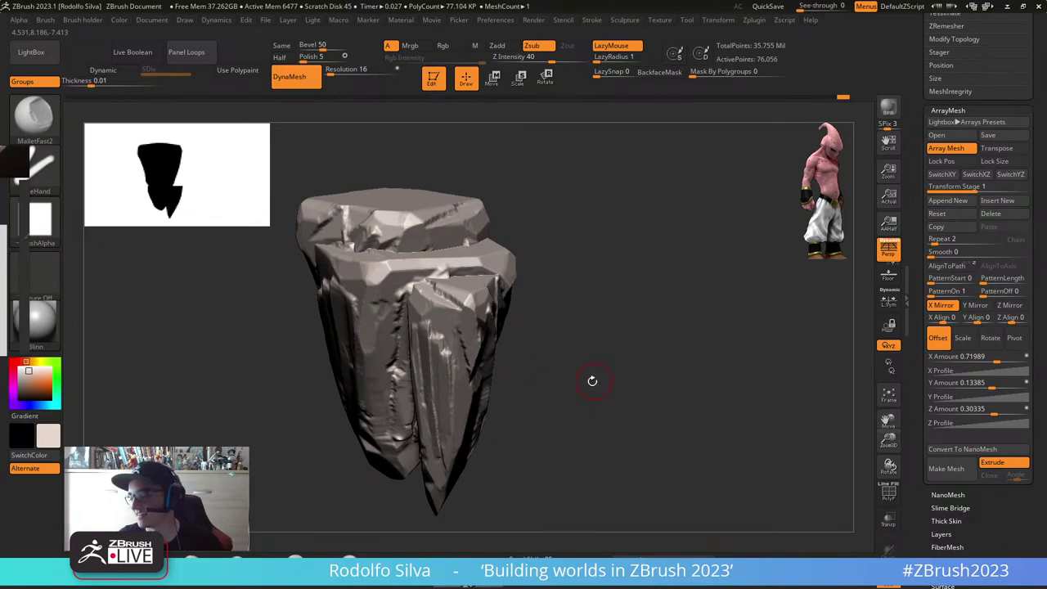
{"action": "mouse_move", "coordinate": [592, 381]}
{"action": "right_mouse_down", "text": "ctrl"}
{"action": "mouse_move", "coordinate": [572, 370]}
{"action": "mouse_move", "coordinate": [603, 379]}
{"action": "mouse_move", "coordinate": [615, 443]}
{"action": "mouse_move", "coordinate": [606, 420]}
{"action": "right_mouse_up", "text": "ctrl"}
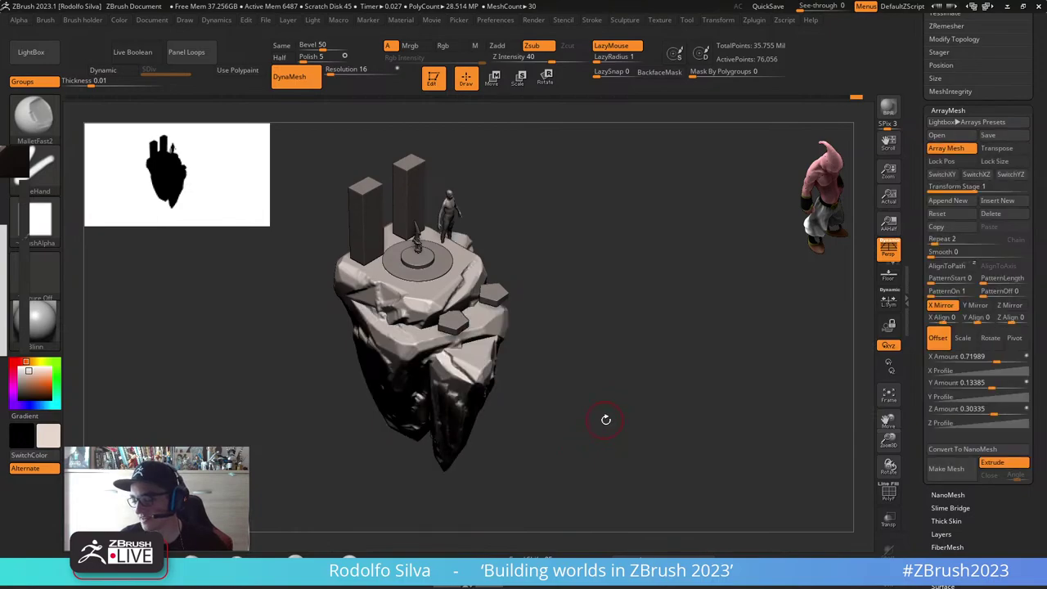
{"action": "mouse_move", "coordinate": [586, 369]}
{"action": "right_mouse_down"}
{"action": "mouse_move", "coordinate": [603, 395]}
{"action": "mouse_move", "coordinate": [569, 360]}
{"action": "mouse_move", "coordinate": [573, 377]}
{"action": "mouse_move", "coordinate": [606, 393]}
{"action": "mouse_move", "coordinate": [597, 378]}
{"action": "right_mouse_up"}
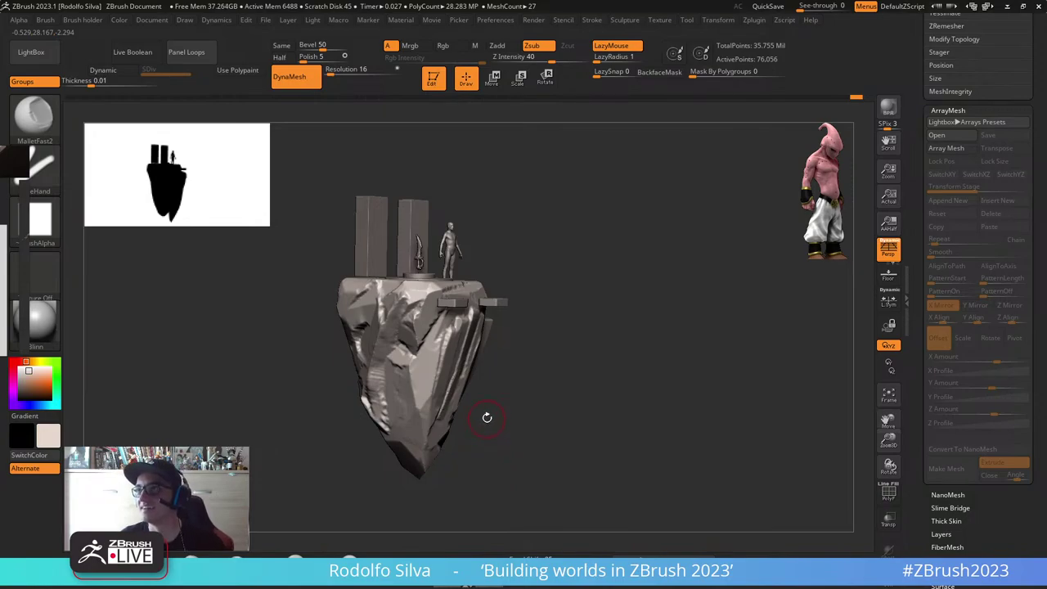
Step: Chip the upper rim of the base rock behind the two tall pillars
{"action": "right_click_drag", "start_coordinate": [488, 405], "coordinate": [584, 463]}
{"action": "mouse_move", "coordinate": [604, 322]}
{"action": "left_mouse_down"}
{"action": "mouse_move", "coordinate": [543, 326]}
{"action": "mouse_move", "coordinate": [524, 311]}
{"action": "mouse_move", "coordinate": [536, 329]}
{"action": "mouse_move", "coordinate": [535, 301]}
{"action": "mouse_move", "coordinate": [546, 298]}
{"action": "left_mouse_up"}
{"action": "right_click_drag", "start_coordinate": [758, 398], "coordinate": [674, 360]}
{"action": "left_click_drag", "start_coordinate": [658, 330], "coordinate": [718, 336]}
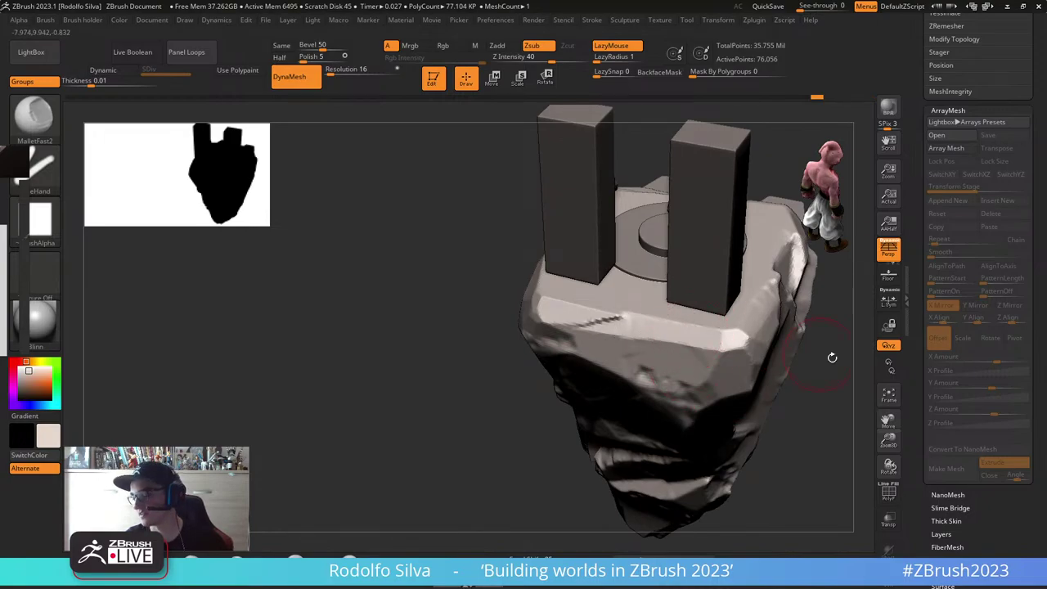
Step: Carve broken notches into the upper edge of the base rock beside the circular platform
{"action": "right_click_drag", "start_coordinate": [832, 355], "coordinate": [814, 398]}
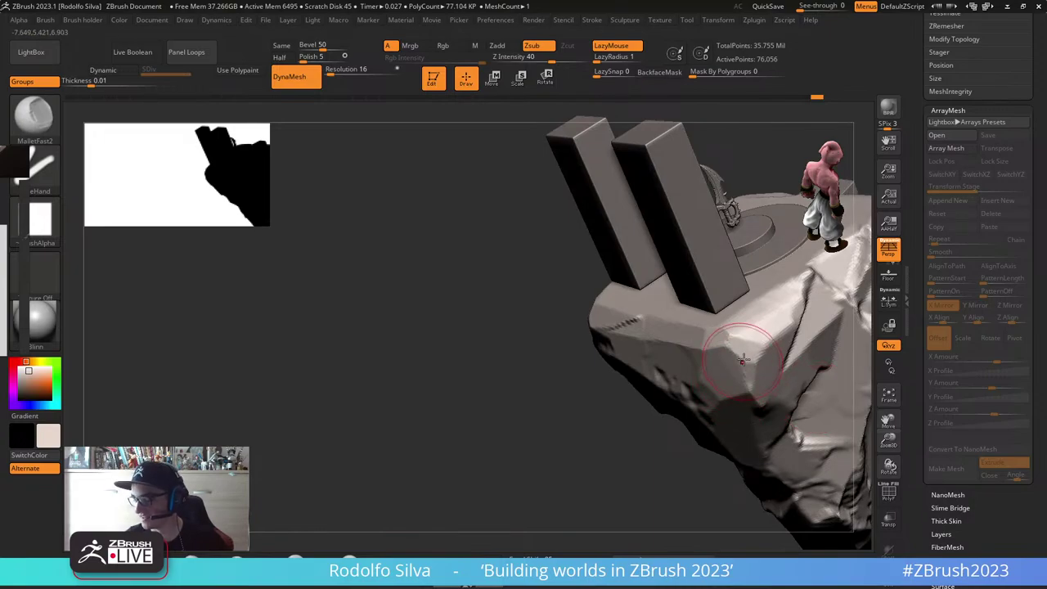
{"action": "right_click_drag", "start_coordinate": [580, 414], "coordinate": [598, 281]}
{"action": "left_click_drag", "start_coordinate": [599, 281], "coordinate": [663, 197]}
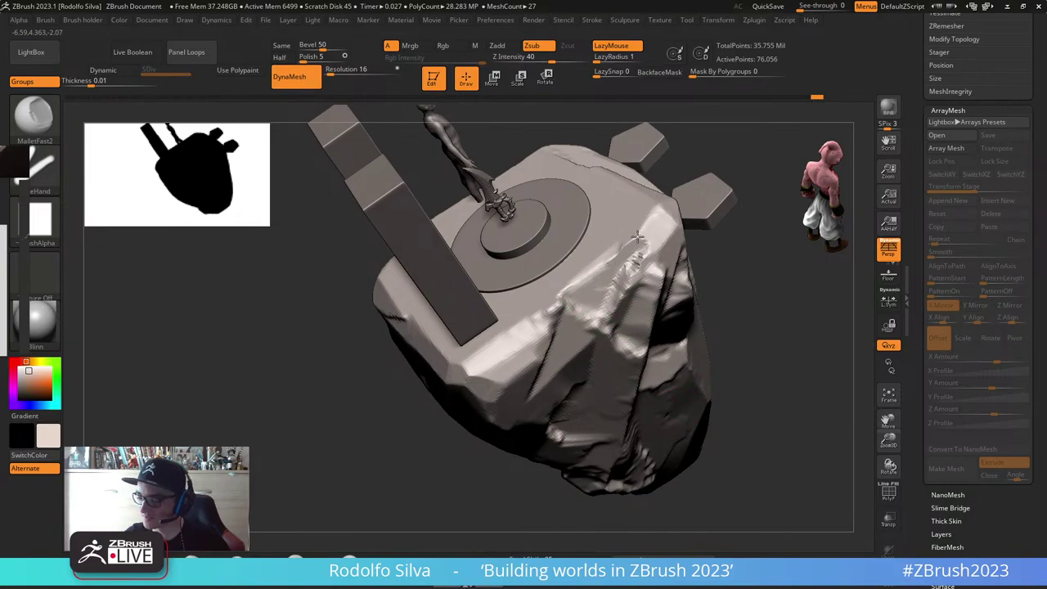
{"action": "left_click_drag", "start_coordinate": [638, 236], "coordinate": [626, 253]}
{"action": "mouse_move", "coordinate": [806, 353]}
{"action": "left_mouse_down"}
{"action": "mouse_move", "coordinate": [806, 329]}
{"action": "mouse_move", "coordinate": [745, 261]}
{"action": "left_mouse_up"}
{"action": "mouse_move", "coordinate": [652, 282]}
{"action": "left_mouse_down"}
{"action": "mouse_move", "coordinate": [645, 300]}
{"action": "mouse_move", "coordinate": [641, 276]}
{"action": "mouse_move", "coordinate": [615, 323]}
{"action": "mouse_move", "coordinate": [613, 295]}
{"action": "mouse_move", "coordinate": [621, 305]}
{"action": "mouse_move", "coordinate": [636, 274]}
{"action": "mouse_move", "coordinate": [623, 267]}
{"action": "left_mouse_up"}
{"action": "left_click_drag", "start_coordinate": [802, 347], "coordinate": [741, 367]}
{"action": "mouse_move", "coordinate": [685, 252]}
{"action": "left_mouse_down"}
{"action": "mouse_move", "coordinate": [660, 272]}
{"action": "mouse_move", "coordinate": [687, 245]}
{"action": "left_mouse_up"}
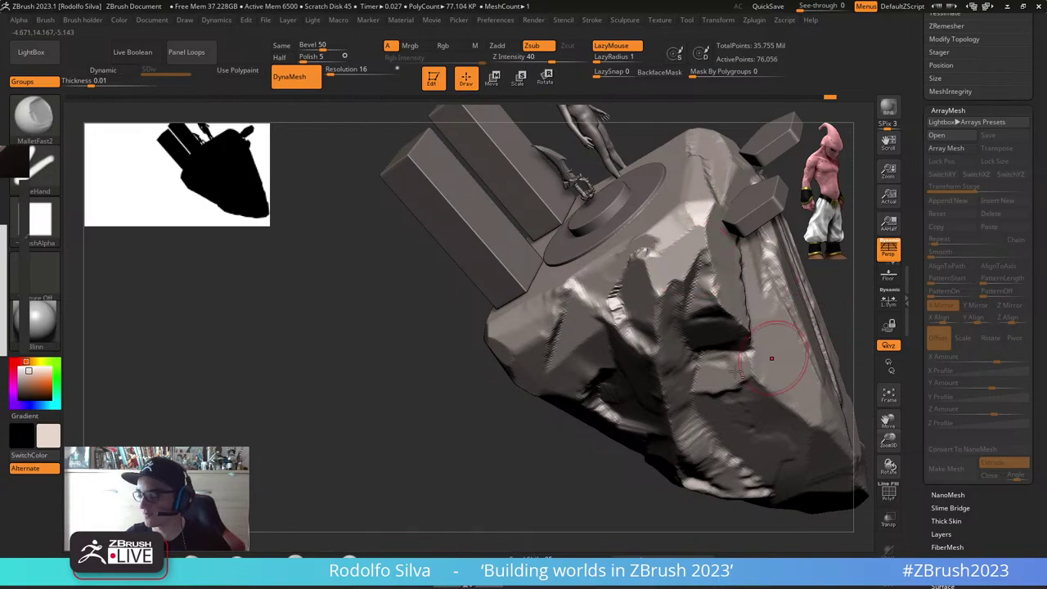
Step: Examine the chipped side and the grooved front of the base rock
{"action": "mouse_move", "coordinate": [790, 363]}
{"action": "right_mouse_down"}
{"action": "mouse_move", "coordinate": [645, 367]}
{"action": "mouse_move", "coordinate": [652, 344]}
{"action": "right_mouse_up"}
{"action": "mouse_move", "coordinate": [642, 340]}
{"action": "left_mouse_down"}
{"action": "mouse_move", "coordinate": [628, 352]}
{"action": "mouse_move", "coordinate": [637, 329]}
{"action": "mouse_move", "coordinate": [636, 342]}
{"action": "left_mouse_up"}
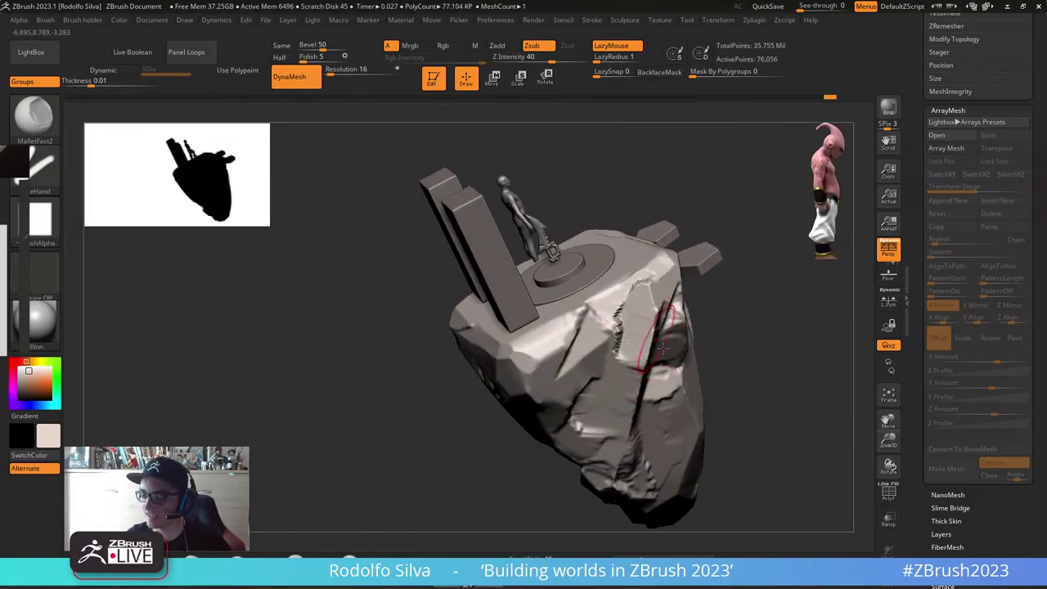
{"action": "right_click_drag", "start_coordinate": [636, 344], "coordinate": [646, 365]}
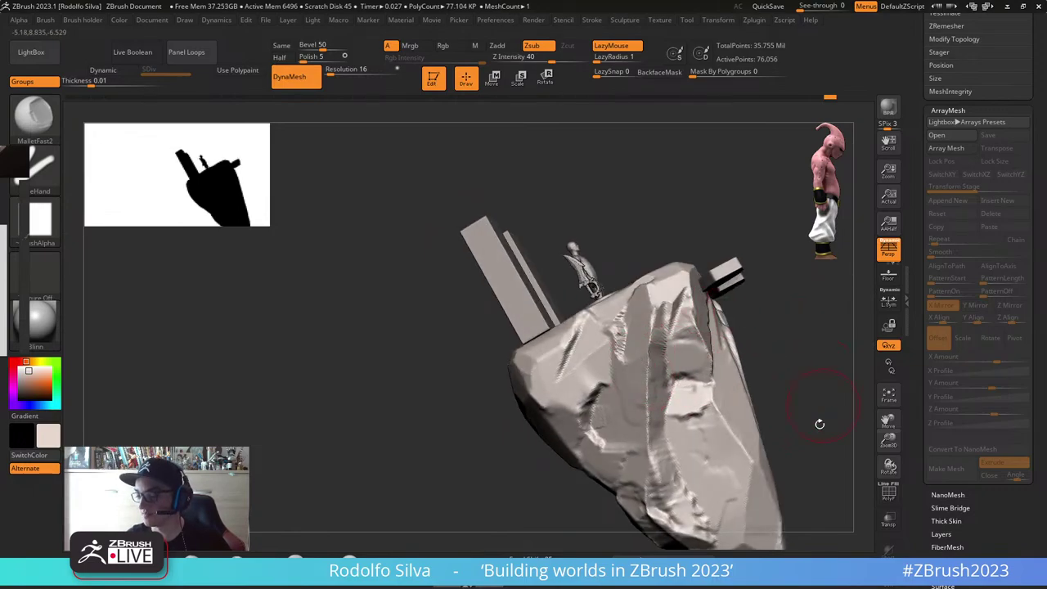
{"action": "right_click_drag", "start_coordinate": [818, 423], "coordinate": [719, 432]}
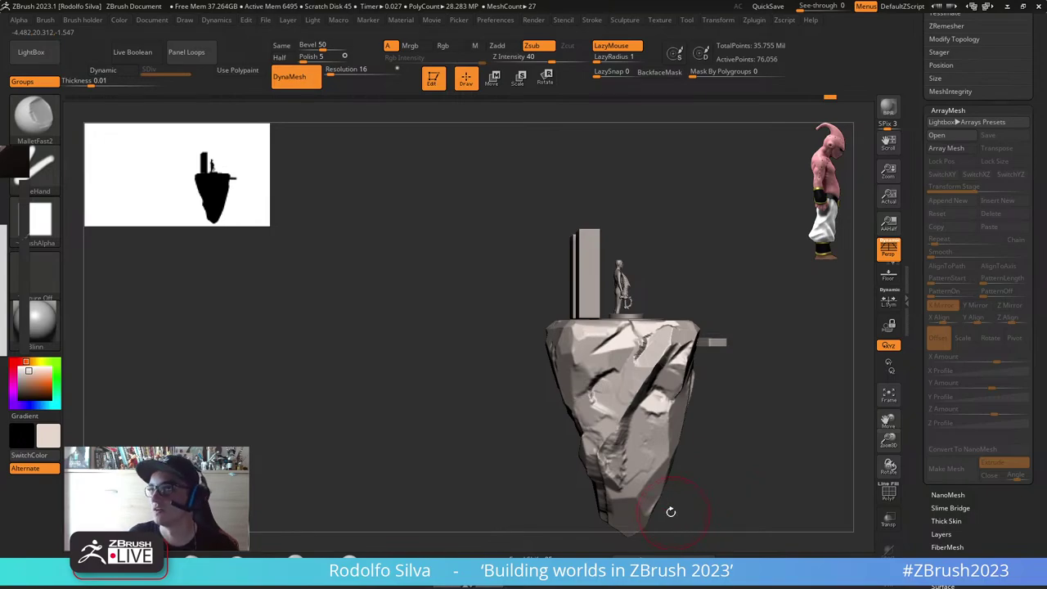
{"action": "right_click_drag", "start_coordinate": [556, 325], "coordinate": [454, 397]}
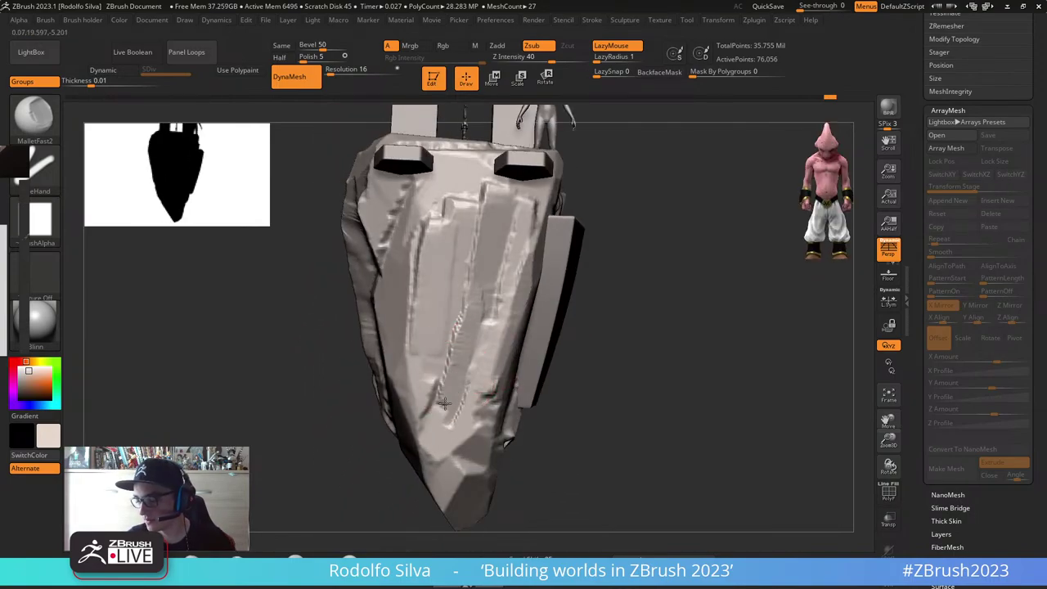
Step: Carve diagonal grooves and a sloping slab edge into the front face of the base rock below the two ledges
{"action": "mouse_move", "coordinate": [444, 403]}
{"action": "left_mouse_down"}
{"action": "mouse_move", "coordinate": [451, 433]}
{"action": "mouse_move", "coordinate": [434, 348]}
{"action": "mouse_move", "coordinate": [466, 320]}
{"action": "mouse_move", "coordinate": [458, 351]}
{"action": "mouse_move", "coordinate": [484, 298]}
{"action": "left_mouse_up"}
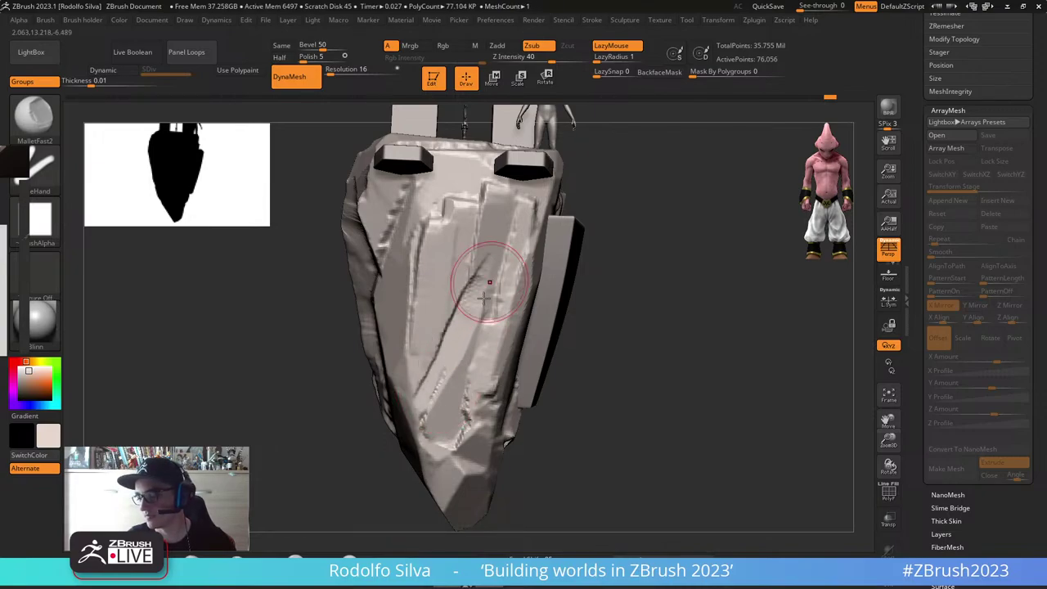
{"action": "right_click_drag", "start_coordinate": [507, 233], "coordinate": [517, 270]}
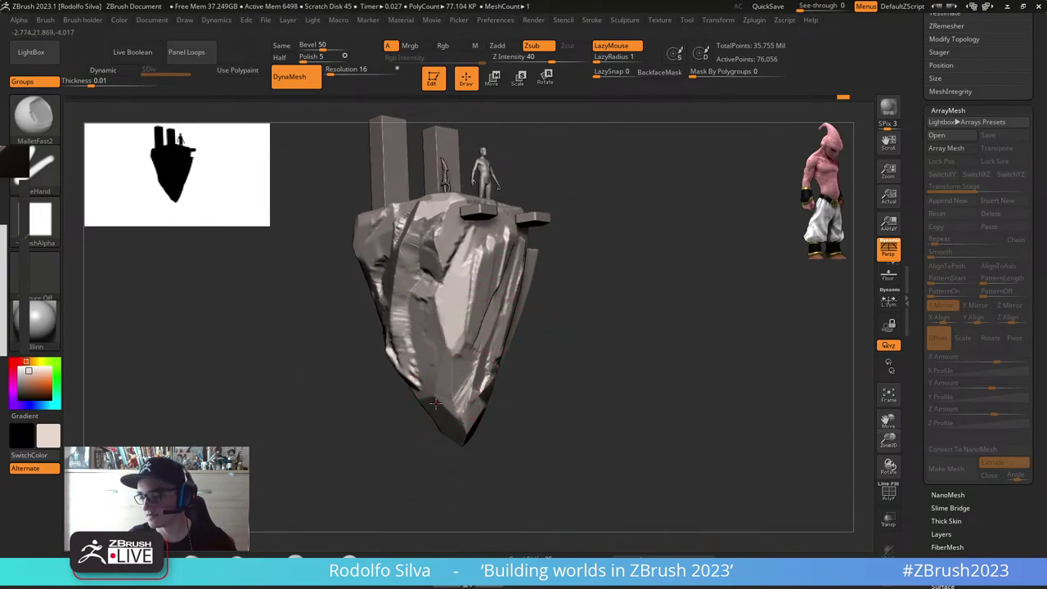
{"action": "right_click_drag", "start_coordinate": [448, 409], "coordinate": [470, 352]}
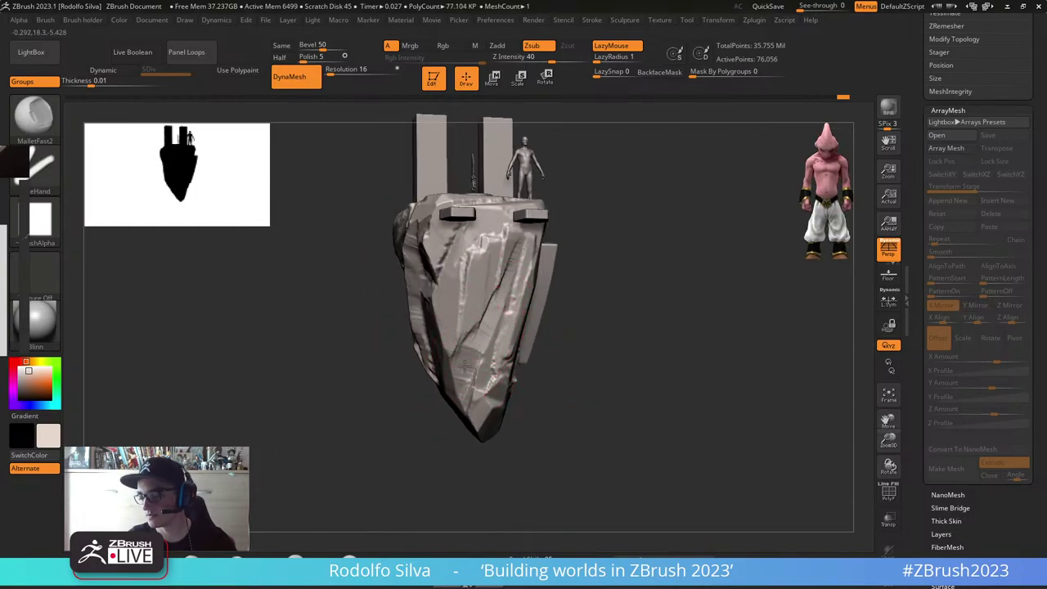
{"action": "right_click_drag", "start_coordinate": [591, 350], "coordinate": [496, 324]}
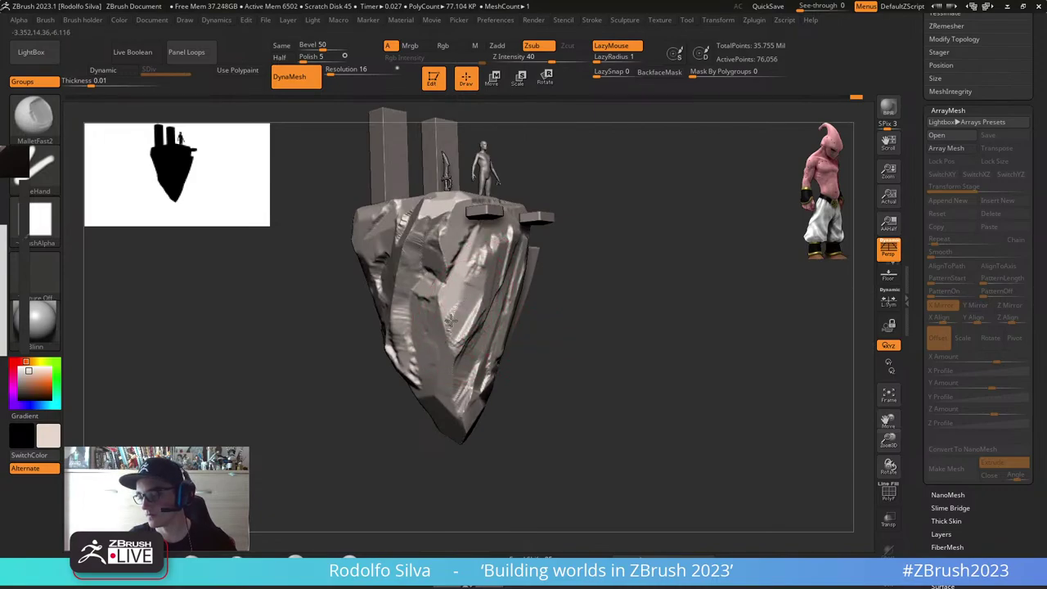
{"action": "right_click_drag", "start_coordinate": [605, 384], "coordinate": [524, 342]}
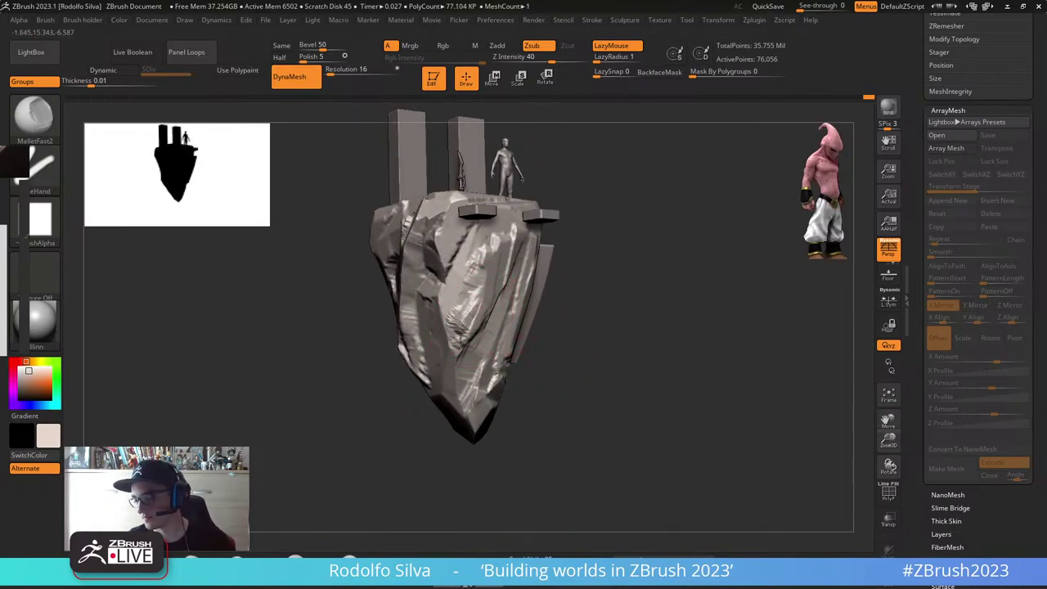
{"action": "right_click_drag", "start_coordinate": [593, 333], "coordinate": [465, 324]}
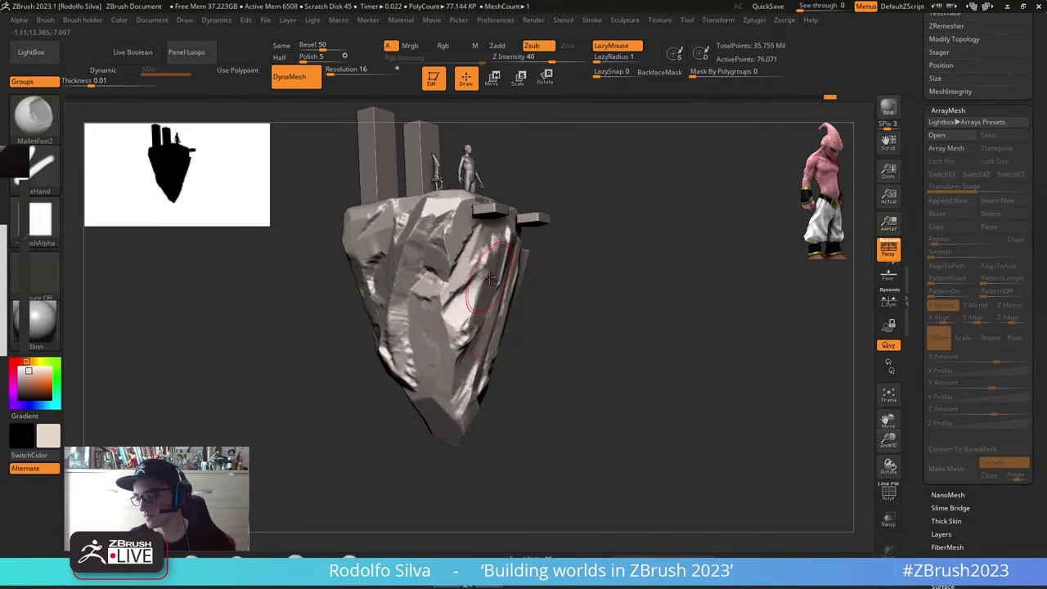
Step: Cut stepped diagonal grooves around the corner between the base rock's front and its chipped side, just under the ledges
{"action": "right_click_drag", "start_coordinate": [589, 322], "coordinate": [483, 287]}
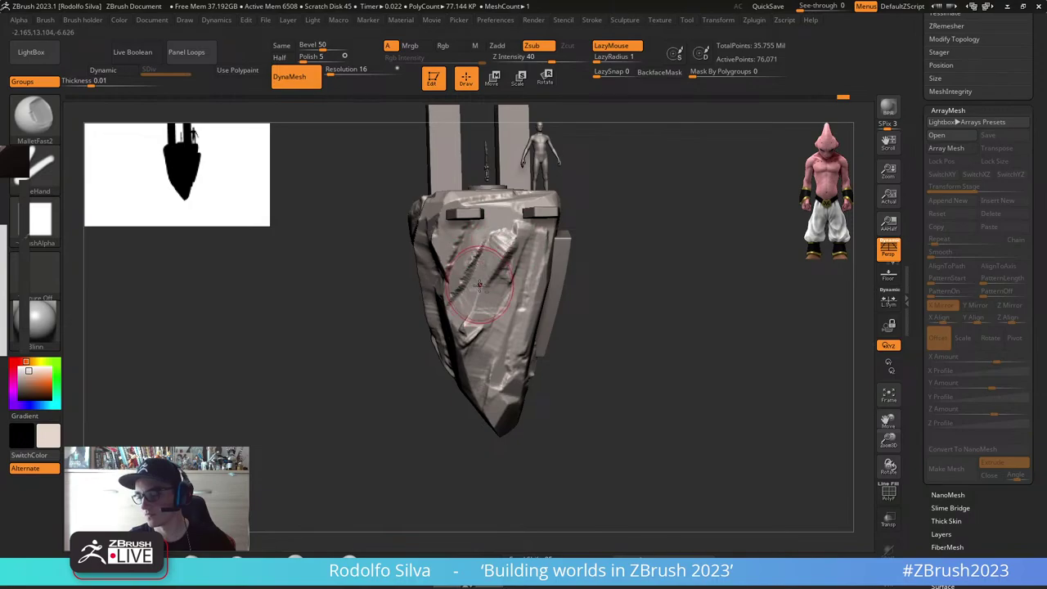
{"action": "mouse_move", "coordinate": [480, 284]}
{"action": "left_mouse_down"}
{"action": "mouse_move", "coordinate": [497, 263]}
{"action": "mouse_move", "coordinate": [505, 278]}
{"action": "left_mouse_up"}
{"action": "right_click_drag", "start_coordinate": [620, 314], "coordinate": [589, 385]}
{"action": "mouse_move", "coordinate": [582, 328]}
{"action": "right_mouse_down"}
{"action": "mouse_move", "coordinate": [561, 320]}
{"action": "mouse_move", "coordinate": [612, 329]}
{"action": "right_mouse_up"}
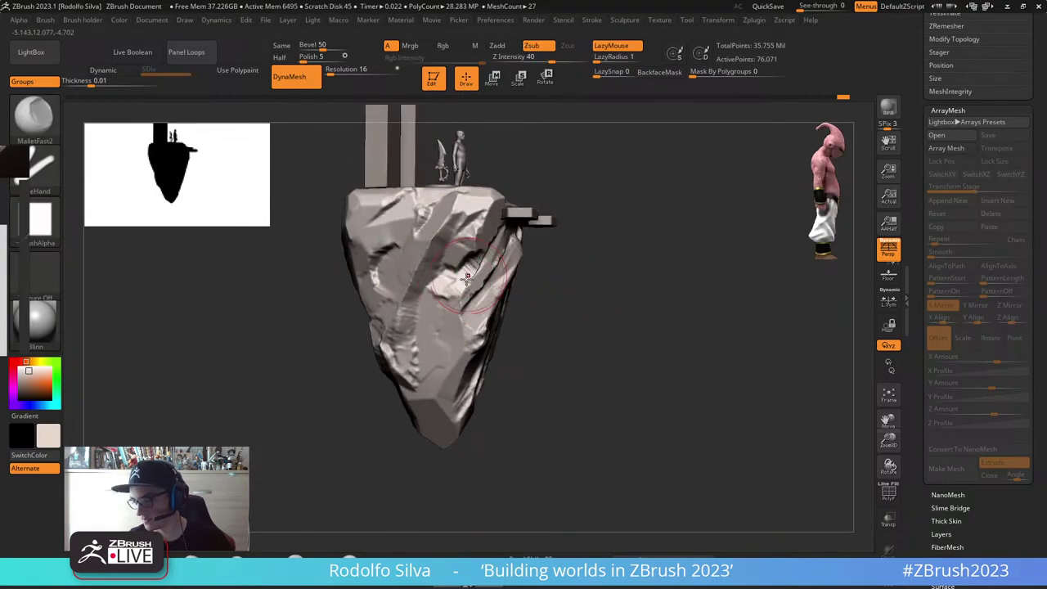
{"action": "right_click_drag", "start_coordinate": [594, 289], "coordinate": [452, 259]}
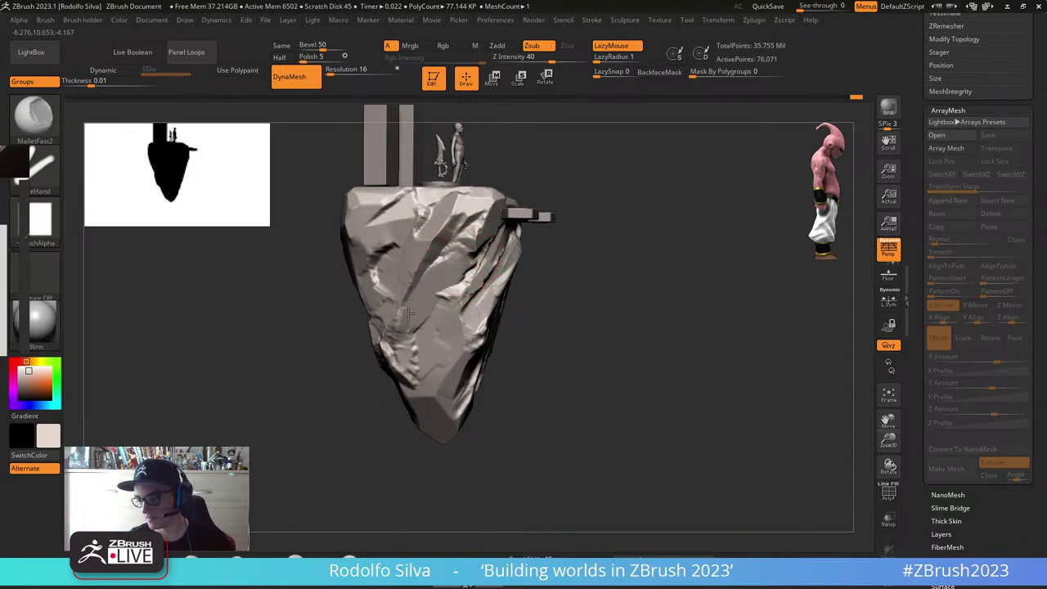
Step: Sharpen the slanted ridges on the base rock's chipped side and deepen the recesses between them
{"action": "right_click_drag", "start_coordinate": [429, 313], "coordinate": [574, 332]}
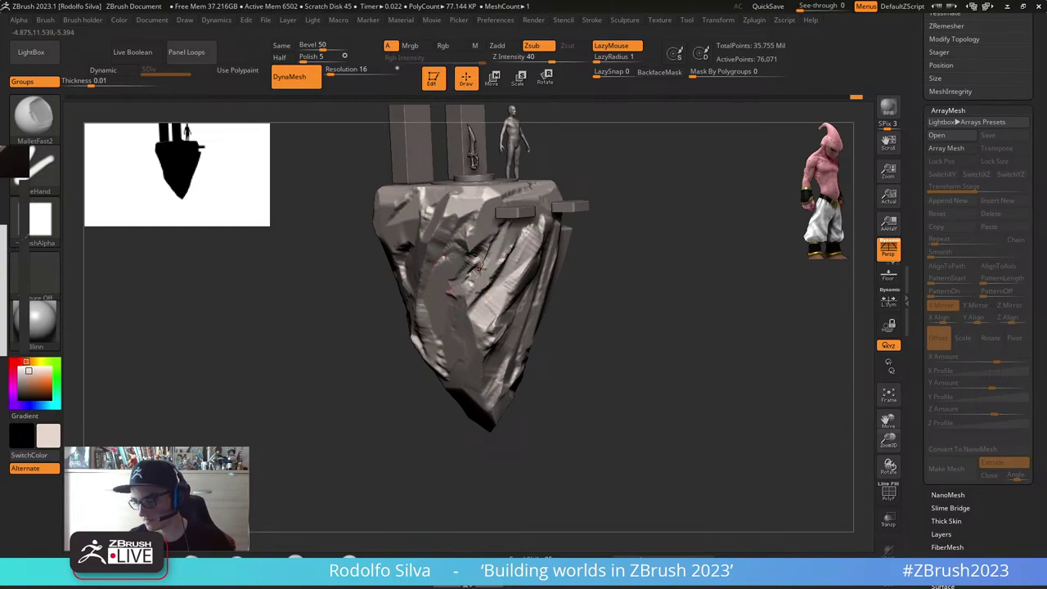
{"action": "right_click_drag", "start_coordinate": [566, 235], "coordinate": [505, 244]}
{"action": "right_click_drag", "start_coordinate": [447, 333], "coordinate": [487, 314]}
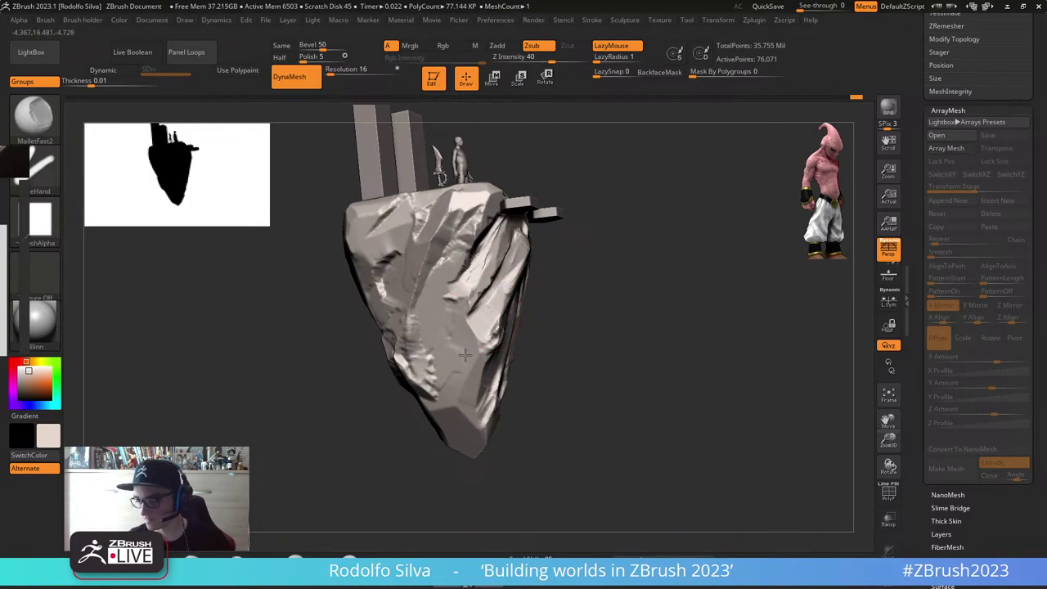
{"action": "right_click_drag", "start_coordinate": [548, 394], "coordinate": [591, 377]}
{"action": "right_click_drag", "start_coordinate": [533, 263], "coordinate": [495, 273], "text": "ctrl"}
{"action": "mouse_move", "coordinate": [495, 275]}
{"action": "left_mouse_down"}
{"action": "mouse_move", "coordinate": [518, 274]}
{"action": "mouse_move", "coordinate": [508, 273]}
{"action": "left_mouse_up"}
{"action": "mouse_move", "coordinate": [507, 275]}
{"action": "right_mouse_down"}
{"action": "mouse_move", "coordinate": [553, 348]}
{"action": "mouse_move", "coordinate": [564, 356]}
{"action": "mouse_move", "coordinate": [582, 344]}
{"action": "right_mouse_up"}
Step: Carve a recess between the diagonal ridges on the back of the base rock, below the two tall pillars
{"action": "right_click_drag", "start_coordinate": [631, 314], "coordinate": [641, 352]}
{"action": "mouse_move", "coordinate": [641, 352]}
{"action": "left_mouse_down"}
{"action": "mouse_move", "coordinate": [620, 374]}
{"action": "mouse_move", "coordinate": [589, 358]}
{"action": "mouse_move", "coordinate": [463, 350]}
{"action": "left_mouse_up"}
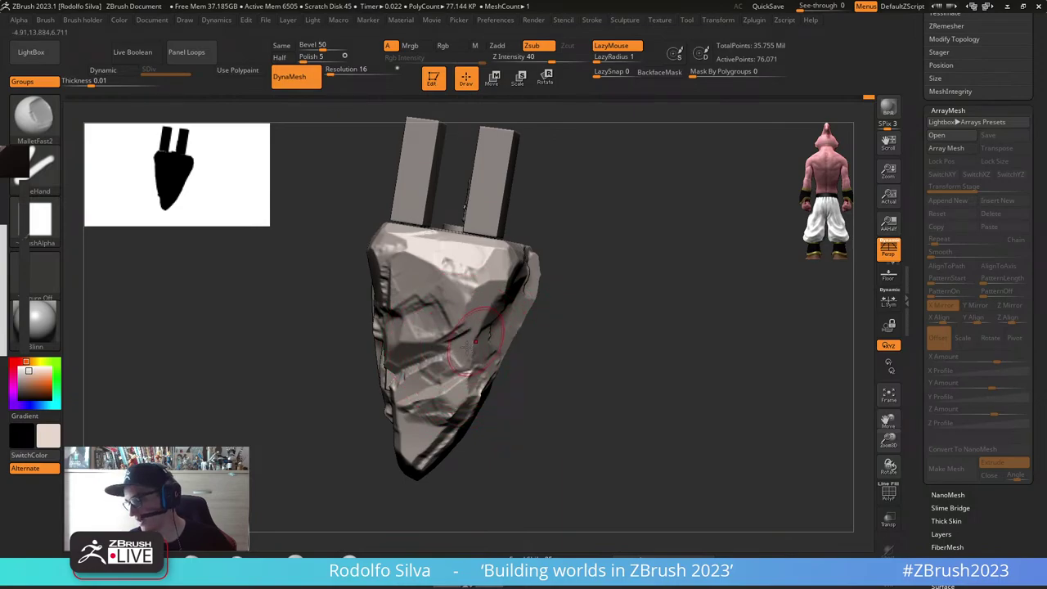
{"action": "left_click_drag", "start_coordinate": [488, 338], "coordinate": [489, 346]}
{"action": "left_click_drag", "start_coordinate": [617, 376], "coordinate": [556, 378]}
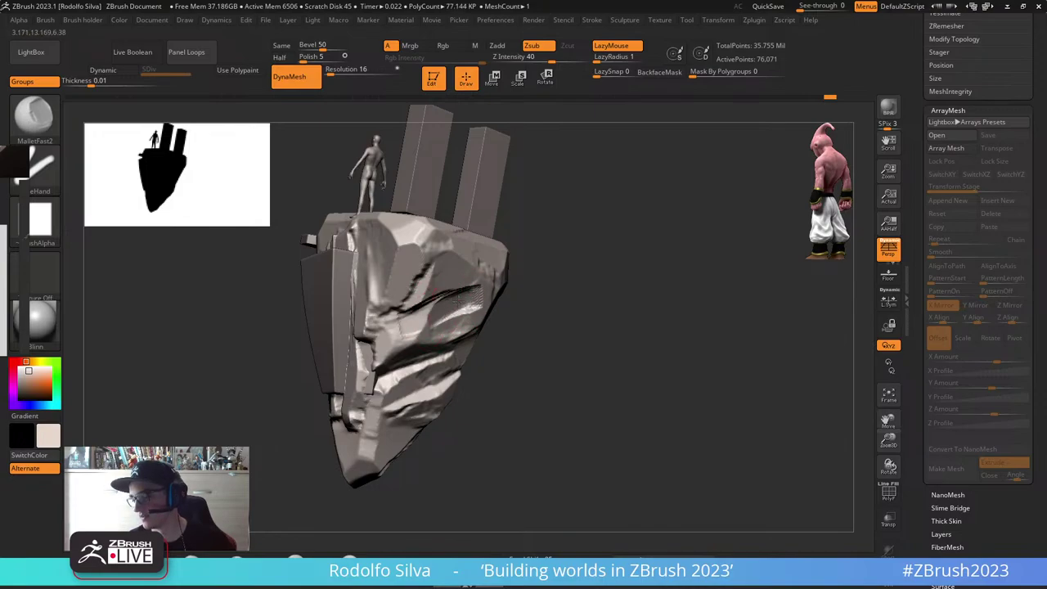
{"action": "mouse_move", "coordinate": [572, 352]}
{"action": "left_mouse_down"}
{"action": "mouse_move", "coordinate": [603, 362]}
{"action": "mouse_move", "coordinate": [557, 373]}
{"action": "mouse_move", "coordinate": [619, 377]}
{"action": "mouse_move", "coordinate": [467, 407]}
{"action": "left_mouse_up"}
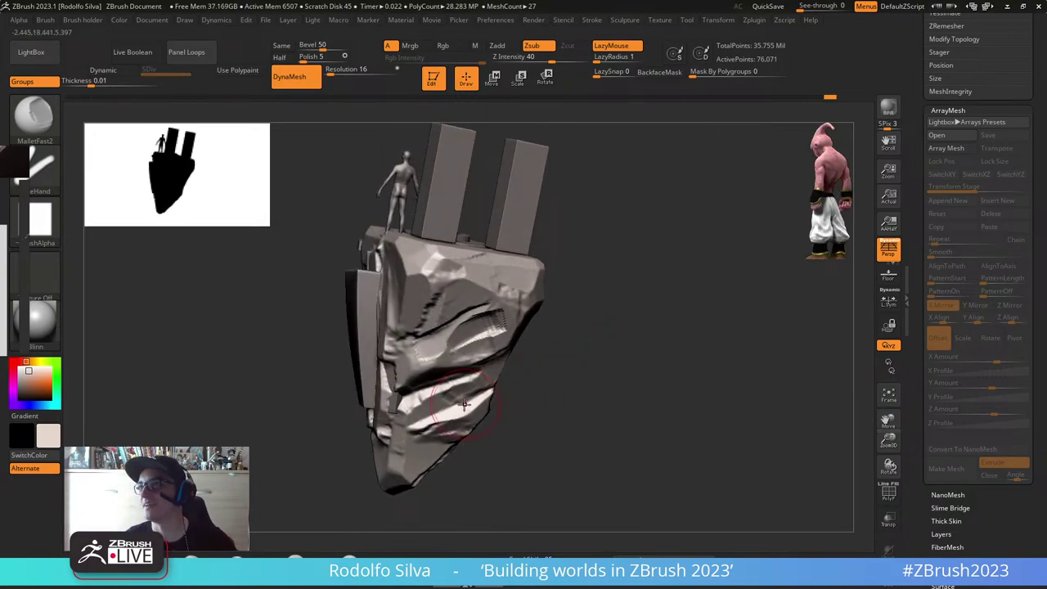
Step: Chip a jagged broken edge into the back of the base rock beside the tall attached slab
{"action": "mouse_move", "coordinate": [597, 379]}
{"action": "left_mouse_down"}
{"action": "mouse_move", "coordinate": [624, 380]}
{"action": "mouse_move", "coordinate": [557, 378]}
{"action": "left_mouse_up"}
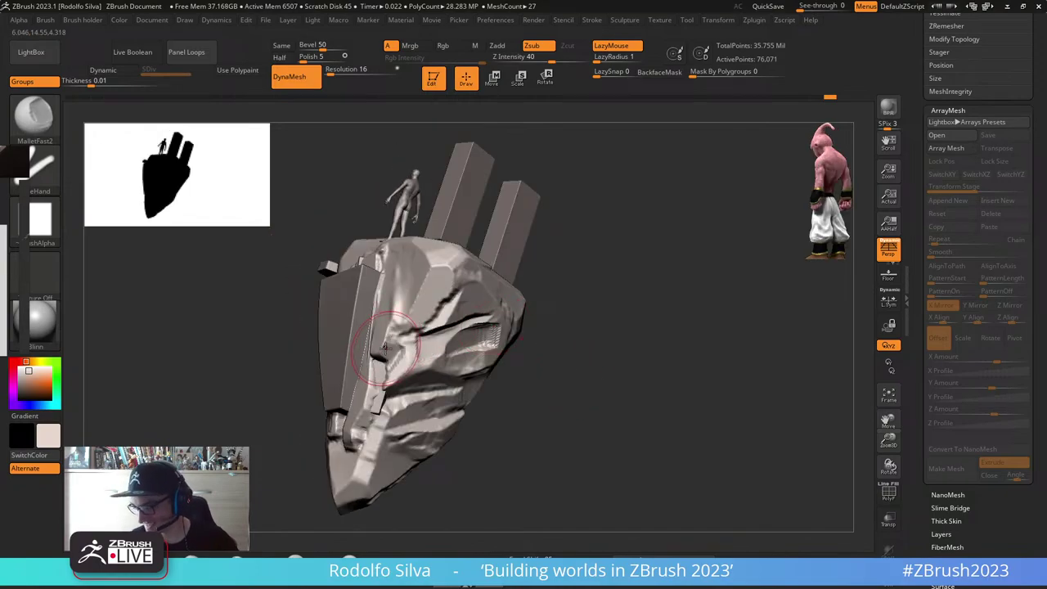
{"action": "left_click_drag", "start_coordinate": [385, 348], "coordinate": [393, 341]}
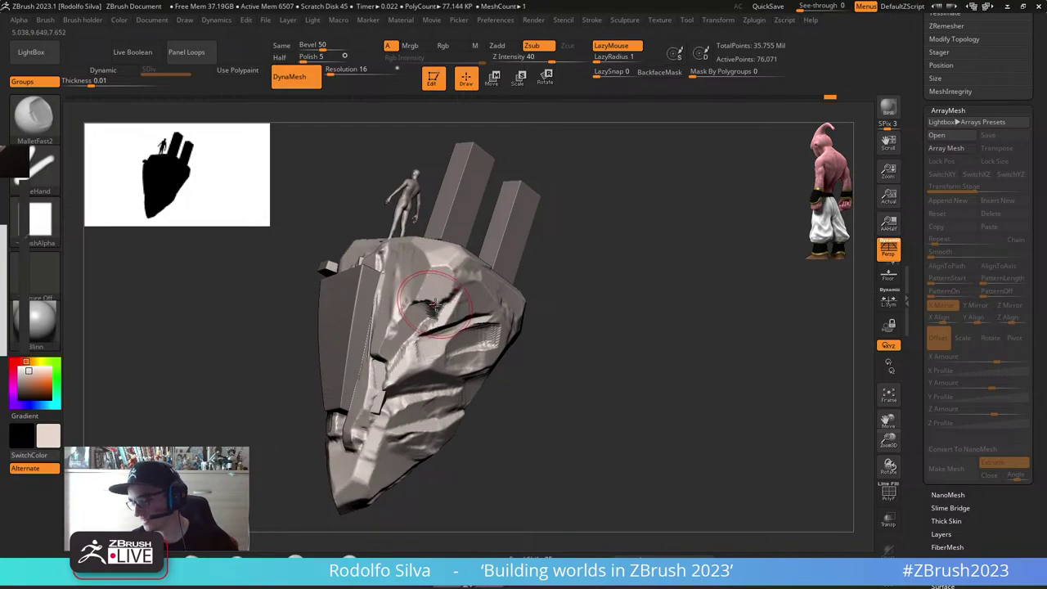
{"action": "mouse_move", "coordinate": [589, 360]}
{"action": "left_mouse_down"}
{"action": "mouse_move", "coordinate": [627, 354]}
{"action": "mouse_move", "coordinate": [514, 371]}
{"action": "left_mouse_up"}
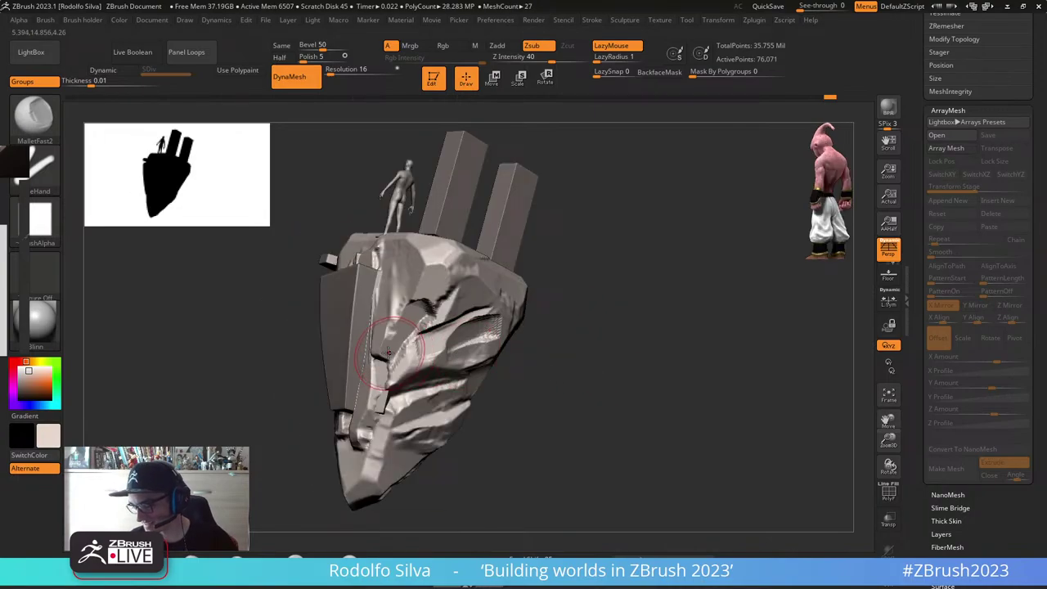
{"action": "left_click_drag", "start_coordinate": [396, 344], "coordinate": [379, 370]}
{"action": "mouse_move", "coordinate": [596, 377]}
{"action": "left_mouse_down"}
{"action": "mouse_move", "coordinate": [635, 383]}
{"action": "mouse_move", "coordinate": [539, 378]}
{"action": "mouse_move", "coordinate": [583, 381]}
{"action": "mouse_move", "coordinate": [573, 385]}
{"action": "left_mouse_up"}
Step: Isolate the base rock and carve diagonal cuts across its straight vertical slabs with the MalletFast brush
{"action": "key", "text": "alt+s"}
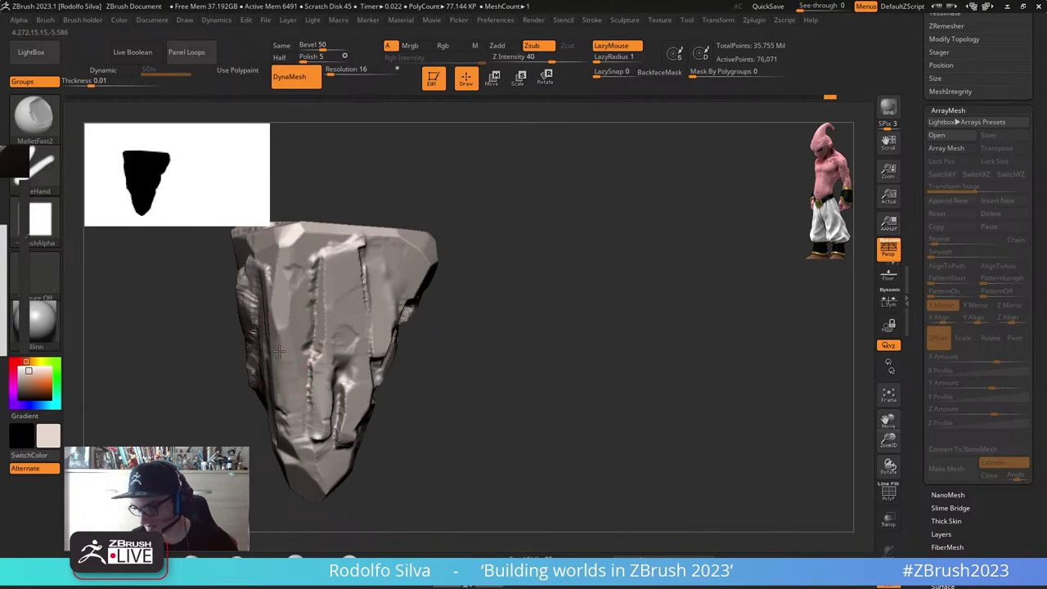
{"action": "mouse_move", "coordinate": [507, 343]}
{"action": "left_mouse_down"}
{"action": "mouse_move", "coordinate": [545, 363]}
{"action": "mouse_move", "coordinate": [524, 353]}
{"action": "left_mouse_up"}
{"action": "left_click_drag", "start_coordinate": [406, 331], "coordinate": [387, 338]}
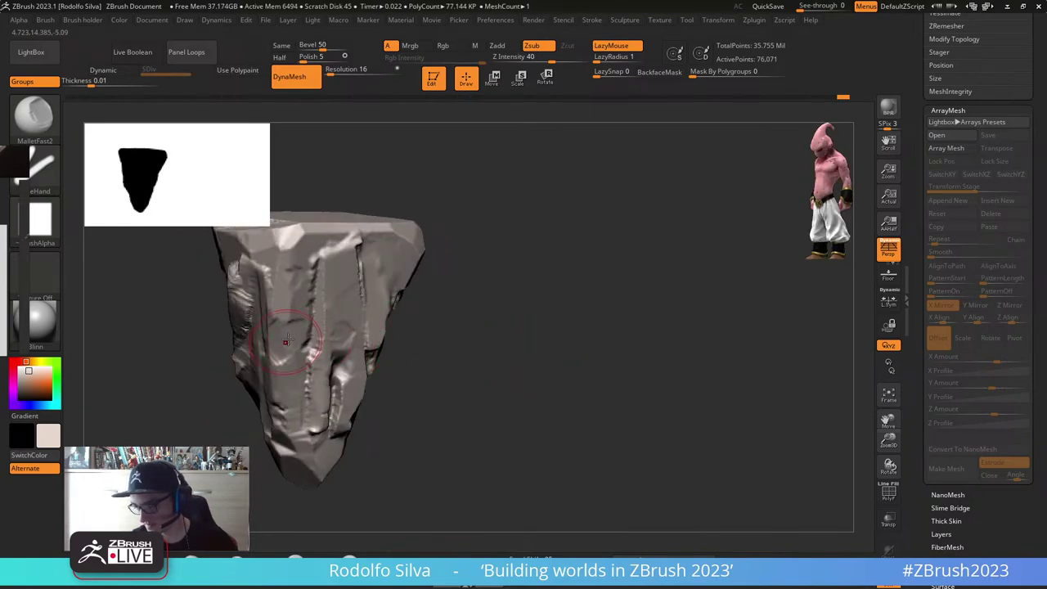
{"action": "key", "text": "b"}
{"action": "key", "text": "m"}
{"action": "key", "text": "f"}
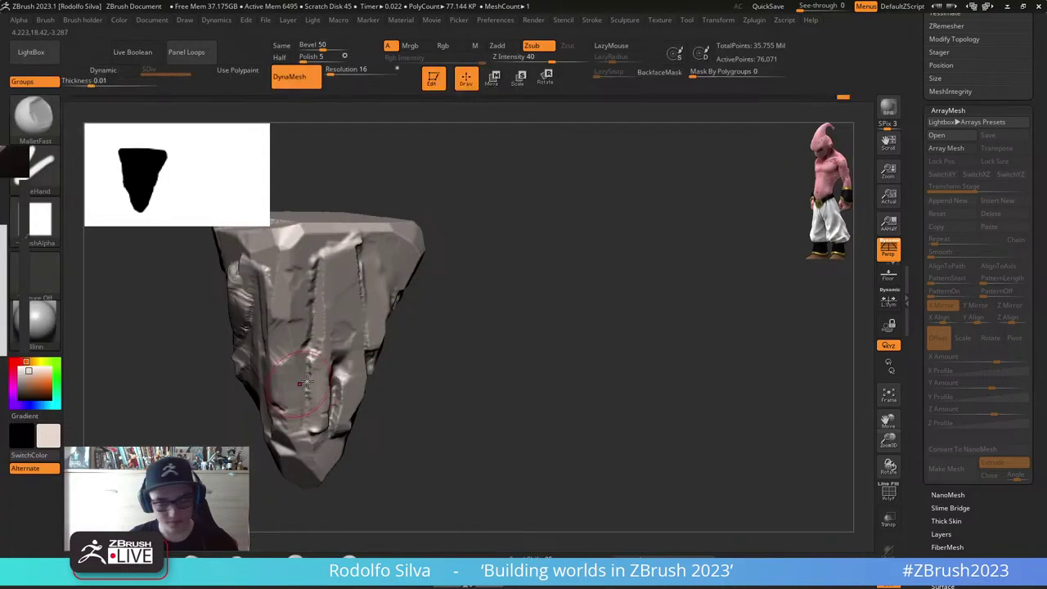
{"action": "left_click_drag", "start_coordinate": [275, 346], "coordinate": [321, 302]}
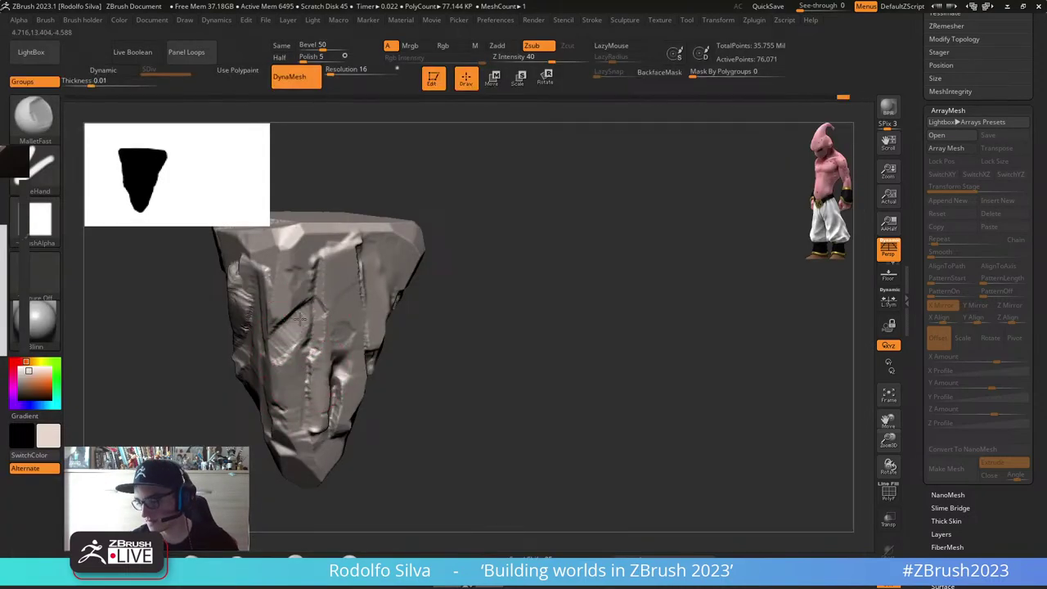
{"action": "mouse_move", "coordinate": [273, 345]}
{"action": "left_mouse_down"}
{"action": "mouse_move", "coordinate": [297, 313]}
{"action": "mouse_move", "coordinate": [277, 370]}
{"action": "mouse_move", "coordinate": [286, 382]}
{"action": "left_mouse_up"}
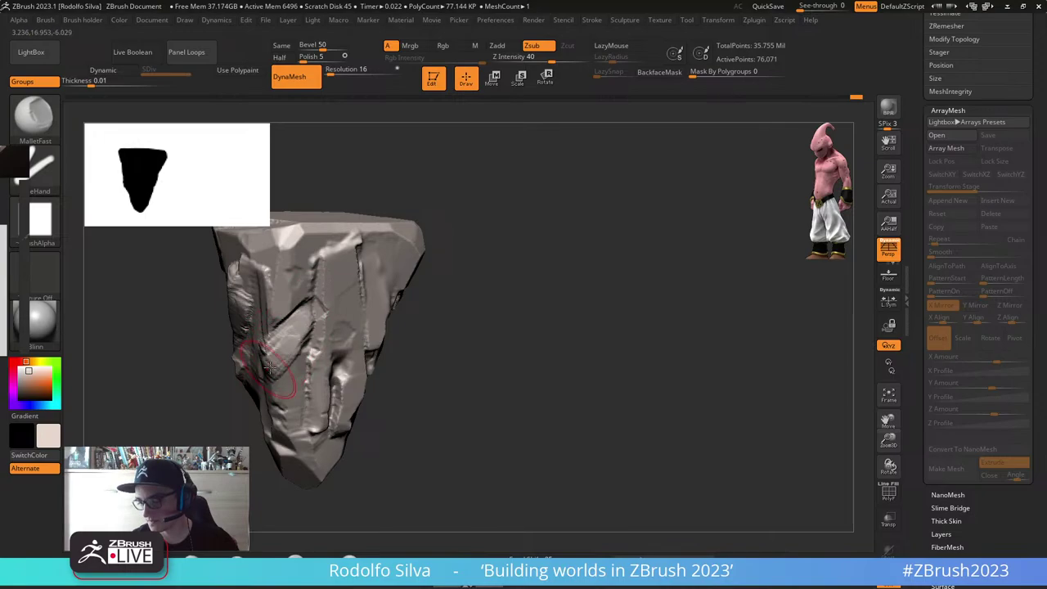
{"action": "left_click_drag", "start_coordinate": [411, 366], "coordinate": [528, 351]}
{"action": "mouse_move", "coordinate": [266, 346]}
{"action": "left_mouse_down"}
{"action": "mouse_move", "coordinate": [255, 353]}
{"action": "mouse_move", "coordinate": [278, 336]}
{"action": "mouse_move", "coordinate": [239, 370]}
{"action": "mouse_move", "coordinate": [296, 303]}
{"action": "mouse_move", "coordinate": [258, 353]}
{"action": "mouse_move", "coordinate": [286, 309]}
{"action": "left_mouse_up"}
{"action": "mouse_move", "coordinate": [411, 378]}
{"action": "left_mouse_down", "text": "alt"}
{"action": "mouse_move", "coordinate": [546, 370]}
{"action": "mouse_move", "coordinate": [496, 370]}
{"action": "mouse_move", "coordinate": [338, 403]}
{"action": "left_mouse_up", "text": "alt"}
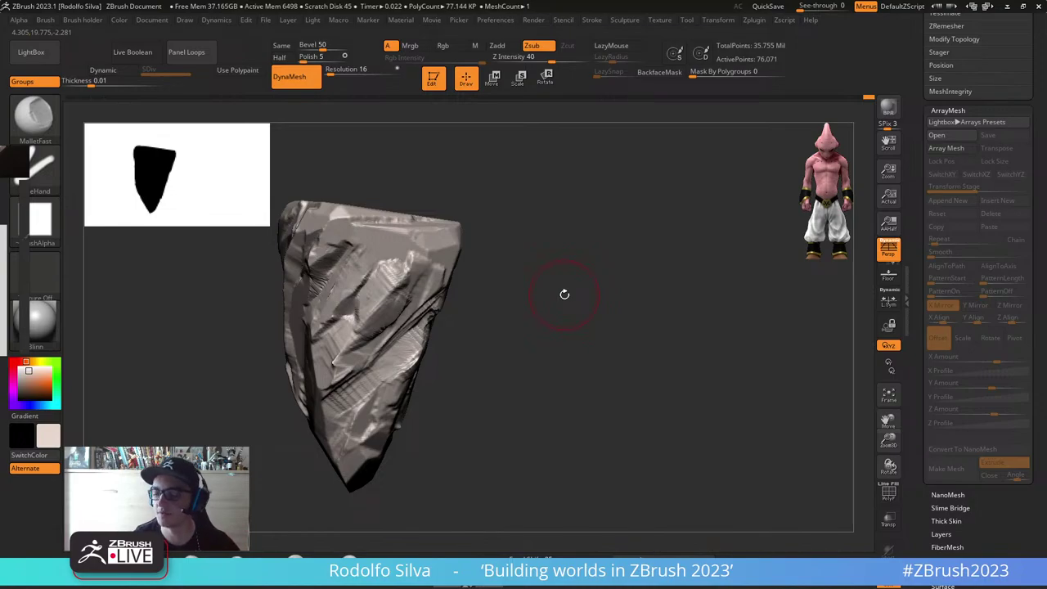
Step: Chisel the slanted facets and deepen the diagonal crevices on the front of the isolated base rock
{"action": "left_click_drag", "start_coordinate": [486, 359], "coordinate": [500, 330]}
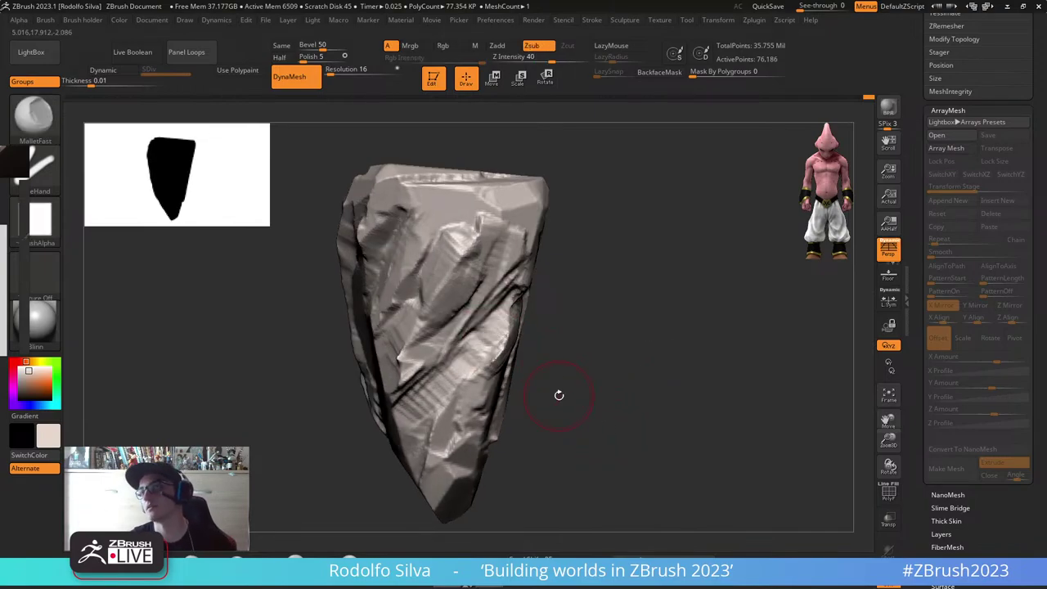
{"action": "mouse_move", "coordinate": [587, 412]}
{"action": "left_mouse_down"}
{"action": "mouse_move", "coordinate": [656, 417]}
{"action": "mouse_move", "coordinate": [570, 440]}
{"action": "mouse_move", "coordinate": [598, 428]}
{"action": "left_mouse_up"}
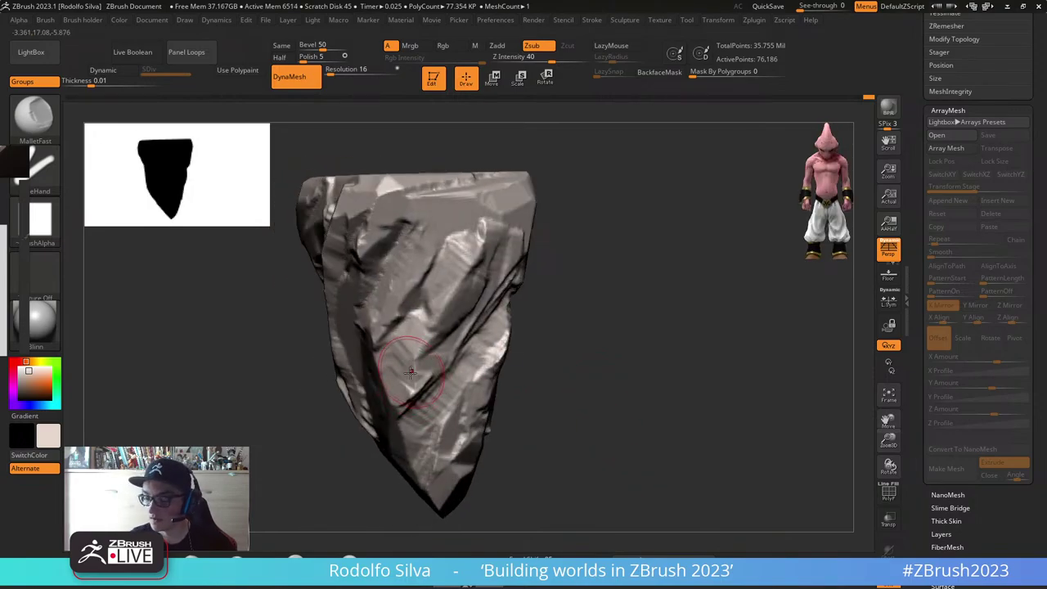
{"action": "left_click_drag", "start_coordinate": [676, 362], "coordinate": [653, 369]}
{"action": "left_click_drag", "start_coordinate": [492, 354], "coordinate": [423, 414]}
{"action": "left_click_drag", "start_coordinate": [724, 380], "coordinate": [646, 393]}
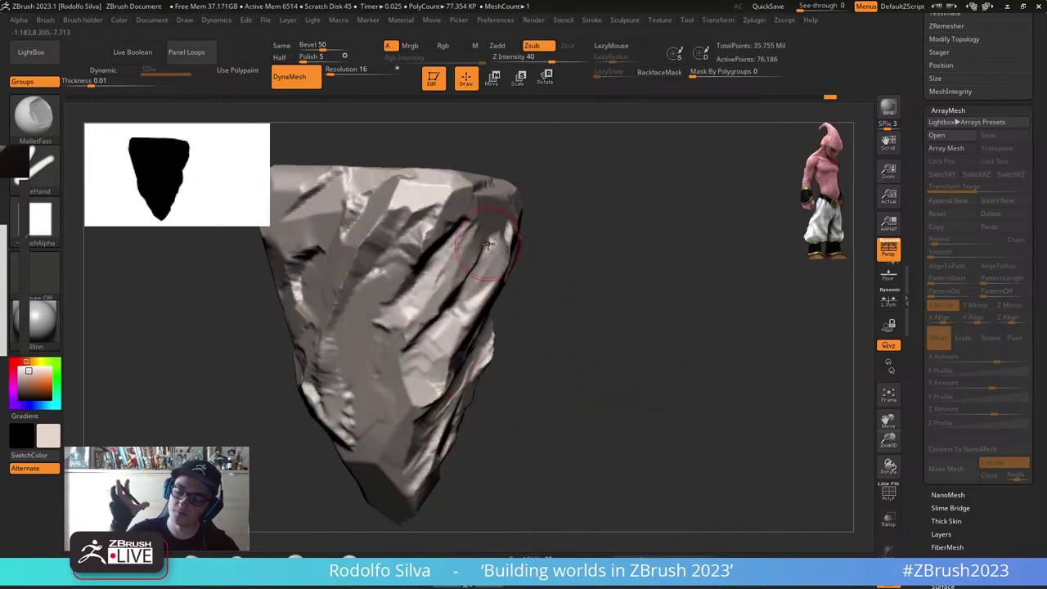
Step: Carve angled cuts and a recessed facet below the upper rim around the back and side of the base rock
{"action": "left_click_drag", "start_coordinate": [604, 365], "coordinate": [592, 385]}
{"action": "mouse_move", "coordinate": [518, 334]}
{"action": "left_mouse_down"}
{"action": "mouse_move", "coordinate": [464, 359]}
{"action": "mouse_move", "coordinate": [537, 308]}
{"action": "left_mouse_up"}
{"action": "left_click_drag", "start_coordinate": [637, 292], "coordinate": [595, 320]}
{"action": "mouse_move", "coordinate": [512, 329]}
{"action": "left_mouse_down"}
{"action": "mouse_move", "coordinate": [541, 278]}
{"action": "mouse_move", "coordinate": [466, 356]}
{"action": "left_mouse_up"}
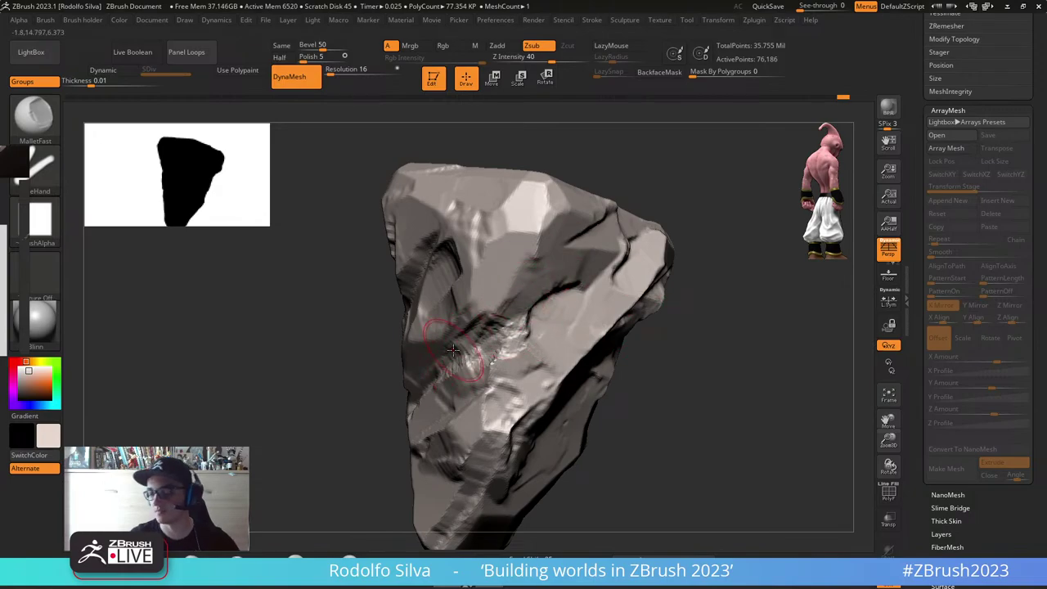
{"action": "mouse_move", "coordinate": [732, 409]}
{"action": "left_mouse_down"}
{"action": "mouse_move", "coordinate": [741, 420]}
{"action": "mouse_move", "coordinate": [692, 437]}
{"action": "left_mouse_up"}
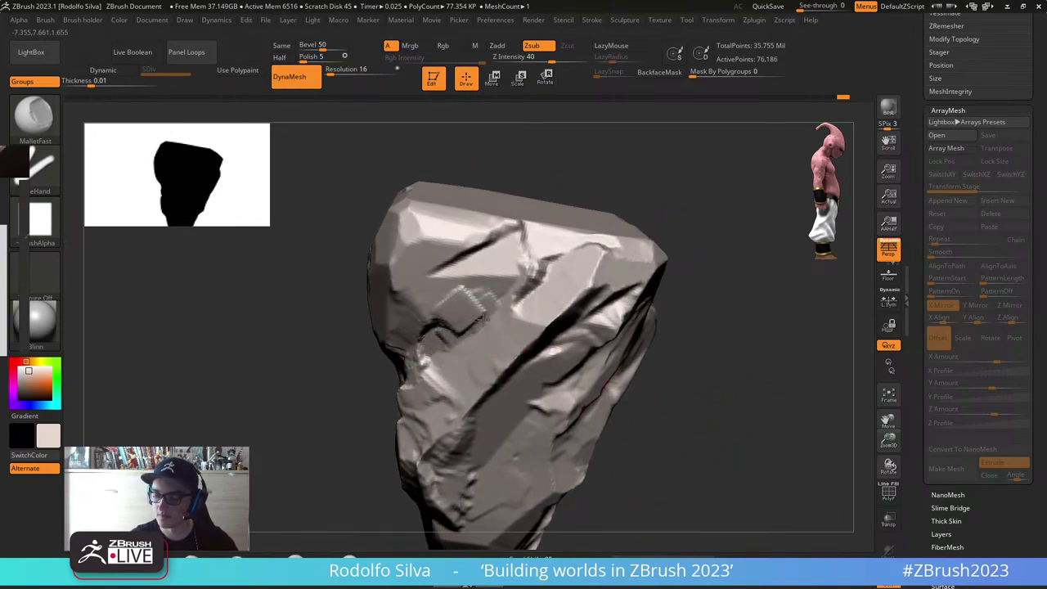
{"action": "left_click_drag", "start_coordinate": [743, 387], "coordinate": [727, 377]}
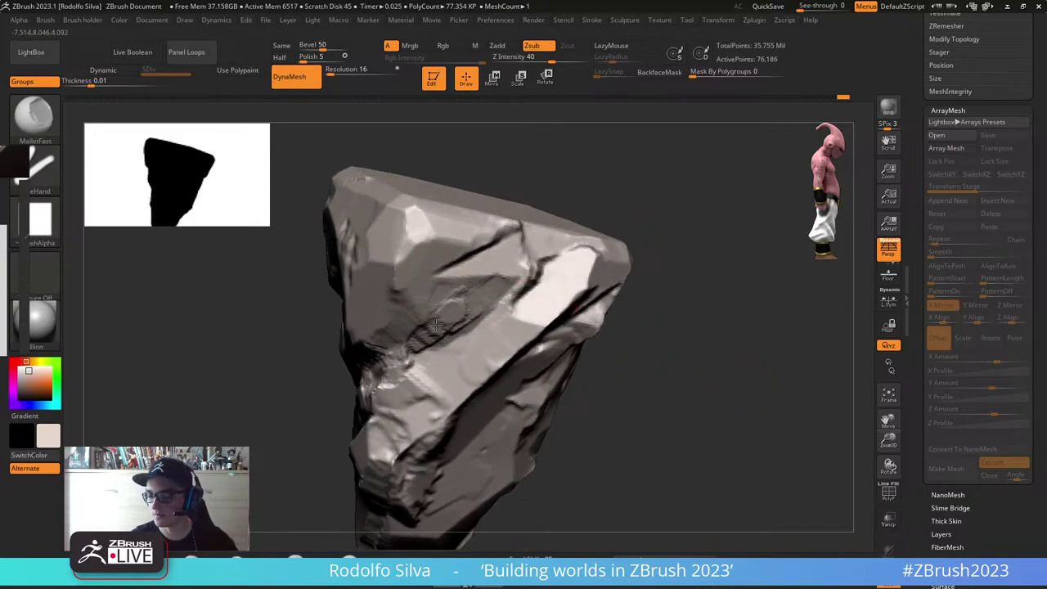
{"action": "mouse_move", "coordinate": [641, 357]}
{"action": "left_mouse_down"}
{"action": "mouse_move", "coordinate": [480, 321]}
{"action": "mouse_move", "coordinate": [666, 374]}
{"action": "mouse_move", "coordinate": [640, 399]}
{"action": "mouse_move", "coordinate": [701, 394]}
{"action": "mouse_move", "coordinate": [640, 402]}
{"action": "mouse_move", "coordinate": [444, 304]}
{"action": "left_mouse_up"}
Step: Cut a flat facet into the upper back corner of the base rock and chip grooves beneath it
{"action": "mouse_move", "coordinate": [622, 384]}
{"action": "left_mouse_down"}
{"action": "mouse_move", "coordinate": [665, 401]}
{"action": "mouse_move", "coordinate": [608, 386]}
{"action": "left_mouse_up"}
{"action": "key", "text": "ctrl+shift"}
{"action": "mouse_move", "coordinate": [386, 386]}
{"action": "left_mouse_down", "text": "ctrl+shift"}
{"action": "mouse_move", "coordinate": [451, 199]}
{"action": "mouse_move", "coordinate": [475, 177]}
{"action": "left_mouse_up", "text": "ctrl+shift"}
{"action": "left_click_drag", "start_coordinate": [676, 396], "coordinate": [444, 355]}
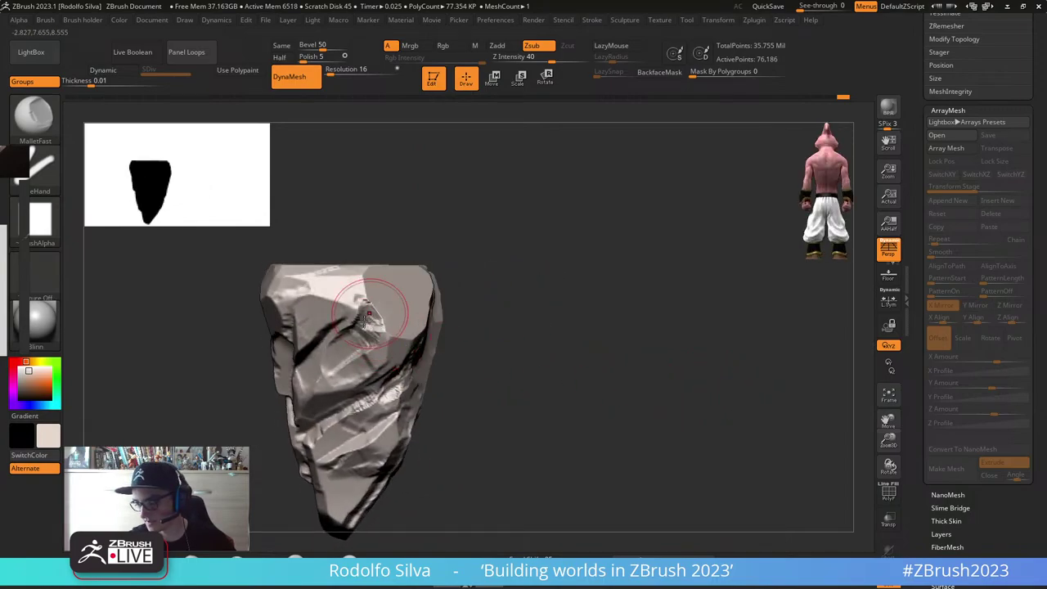
{"action": "left_click_drag", "start_coordinate": [517, 361], "coordinate": [446, 358]}
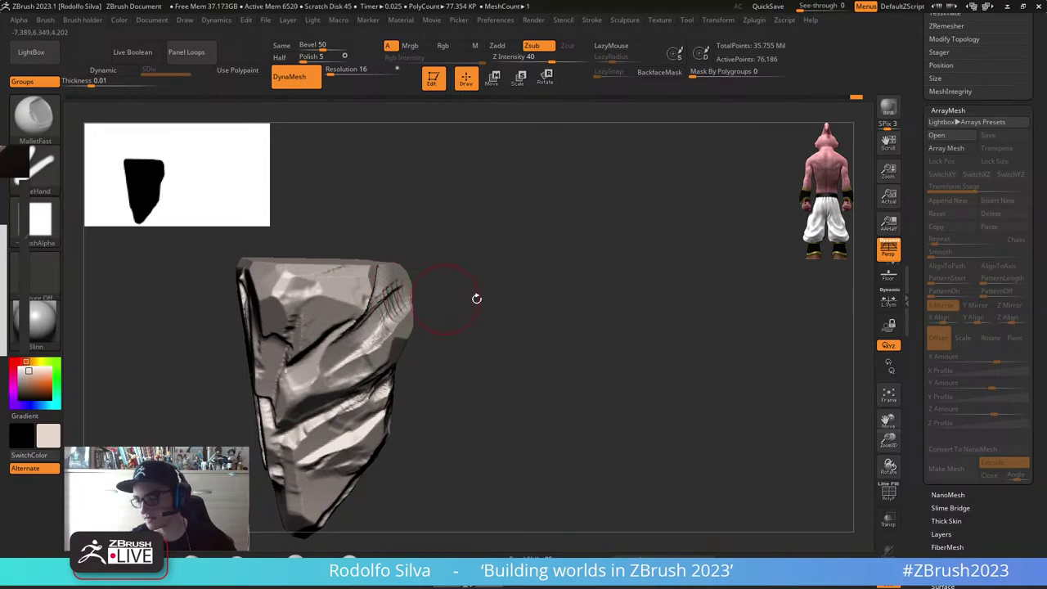
Step: Chip the top rim at the base rock's back corner and smooth the broken edge
{"action": "left_click_drag", "start_coordinate": [476, 298], "coordinate": [383, 305]}
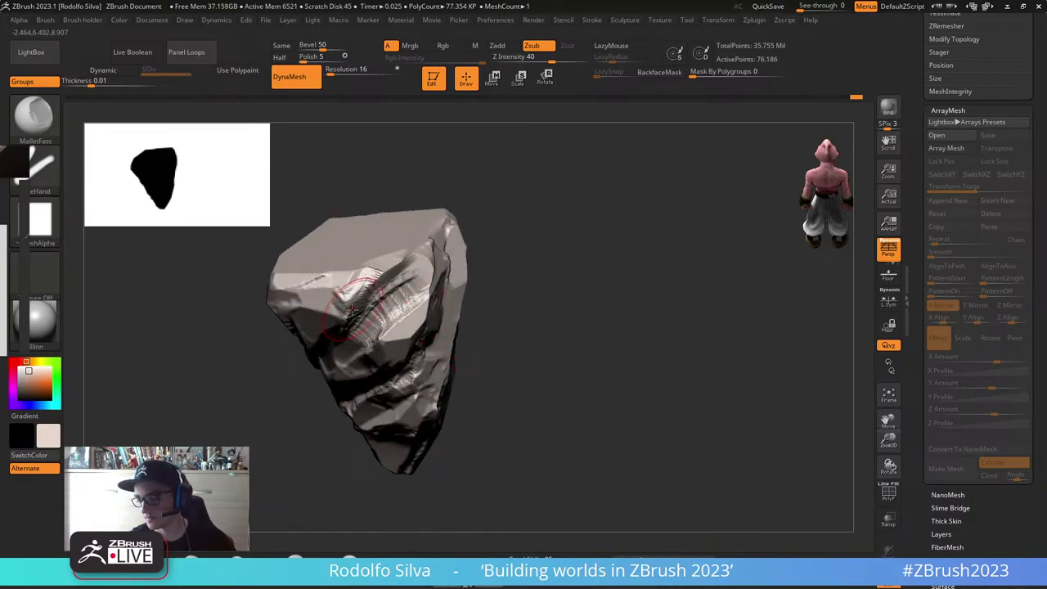
{"action": "mouse_move", "coordinate": [567, 333]}
{"action": "left_mouse_down"}
{"action": "mouse_move", "coordinate": [596, 362]}
{"action": "mouse_move", "coordinate": [619, 365]}
{"action": "left_mouse_up"}
{"action": "left_click_drag", "start_coordinate": [360, 262], "coordinate": [375, 247]}
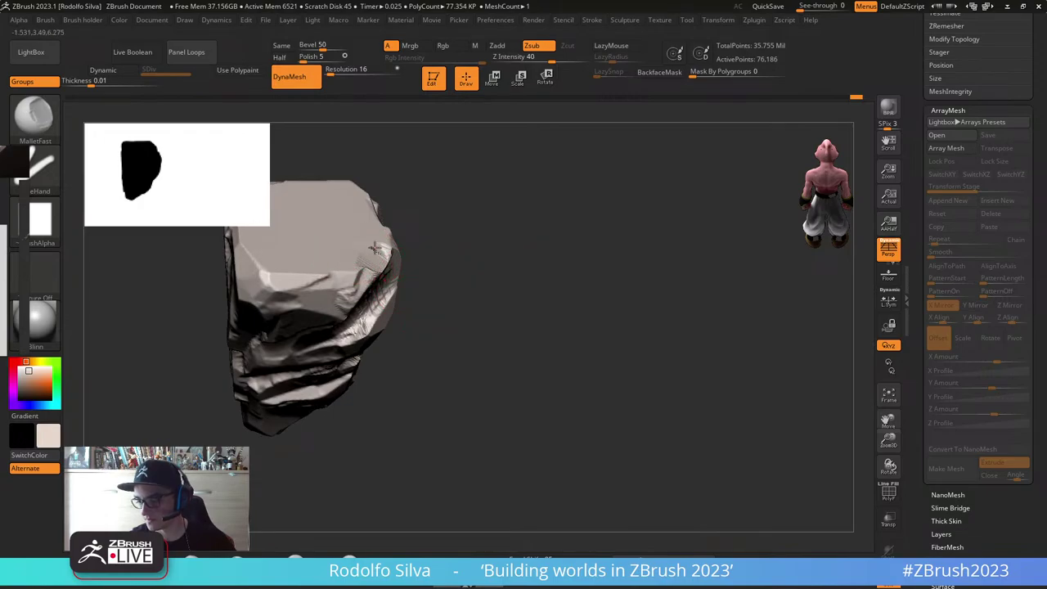
{"action": "left_click_drag", "start_coordinate": [554, 352], "coordinate": [546, 404]}
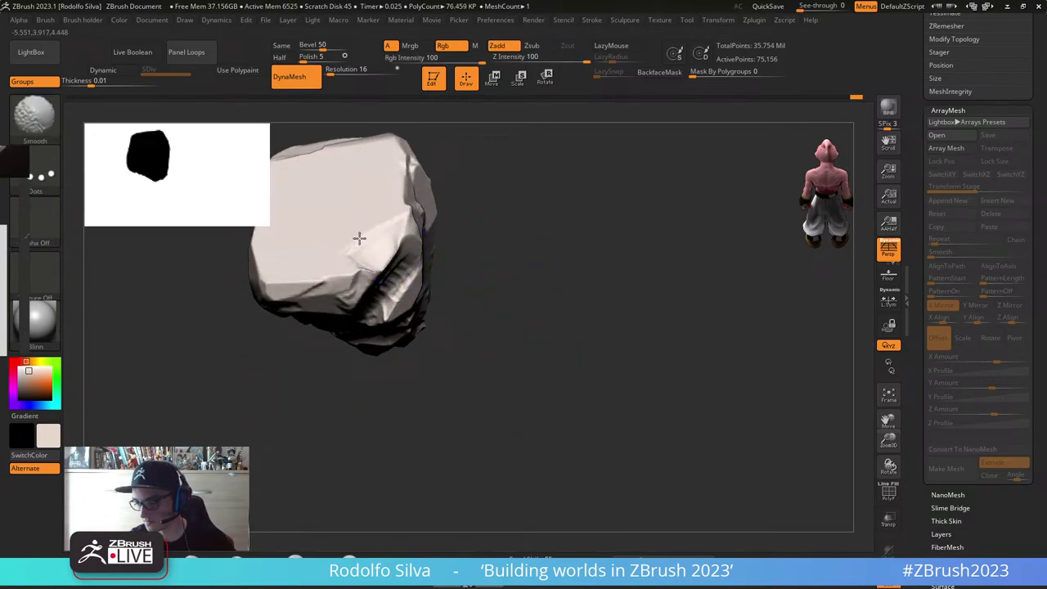
{"action": "left_click_drag", "start_coordinate": [381, 231], "coordinate": [542, 310]}
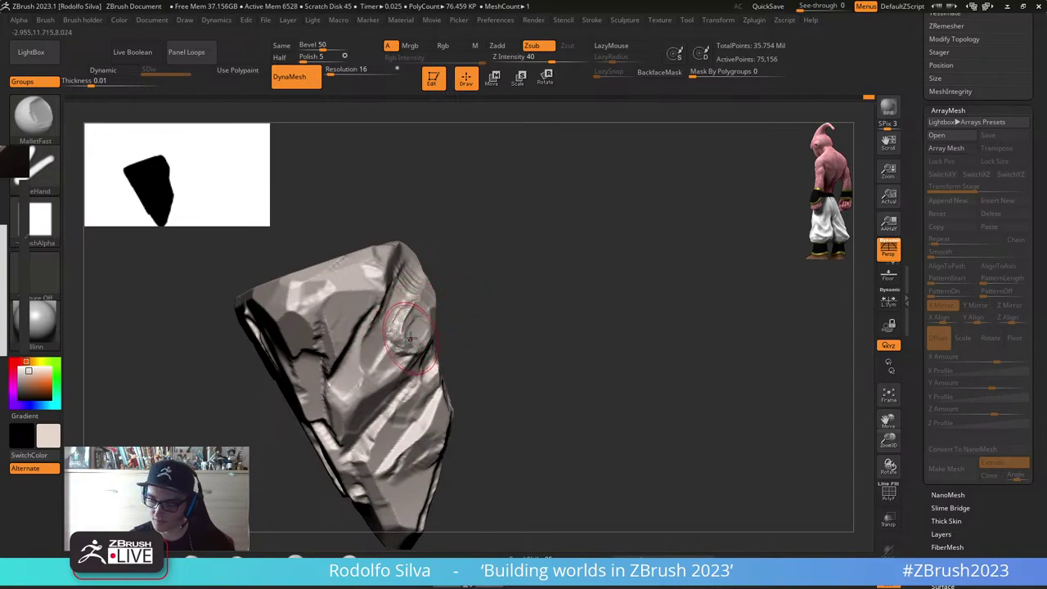
Step: Chisel diagonal chips into the upper side face of the base rock beside the existing crevice
{"action": "left_click_drag", "start_coordinate": [412, 344], "coordinate": [402, 333]}
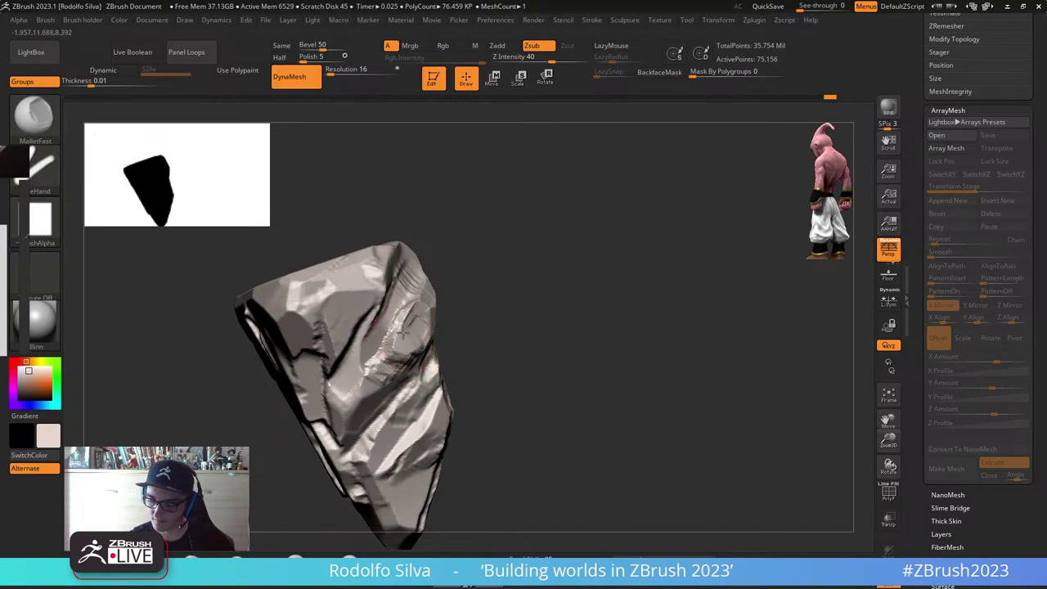
{"action": "left_click_drag", "start_coordinate": [546, 363], "coordinate": [609, 397]}
Step: Apply the Orb_clay material to the base rock and check its sculpted faces from several sides
{"action": "left_click", "coordinate": [35, 321]}
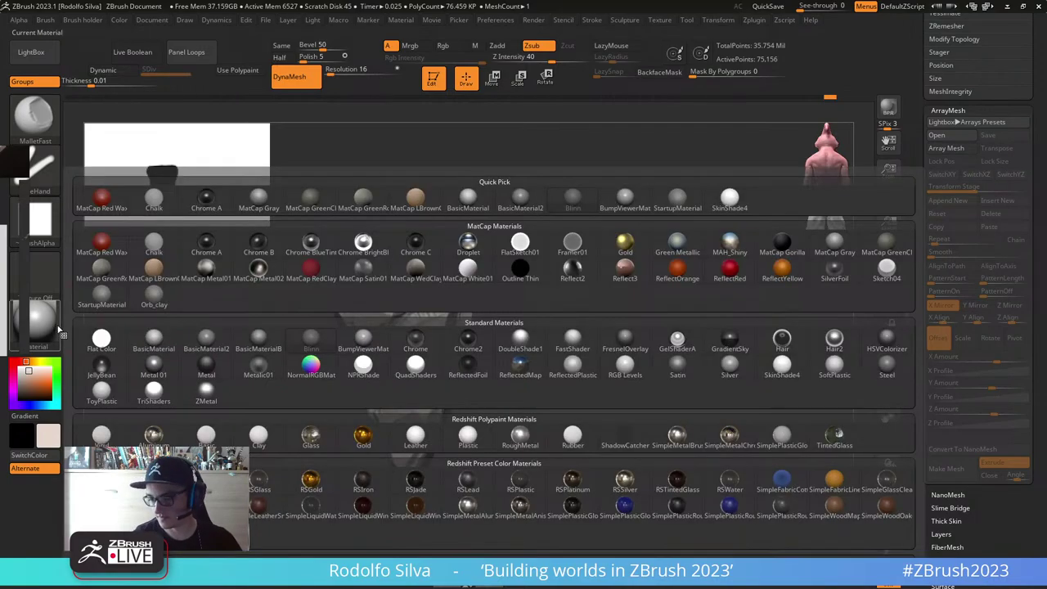
{"action": "left_click", "coordinate": [154, 297]}
{"action": "left_click_drag", "start_coordinate": [540, 385], "coordinate": [505, 424]}
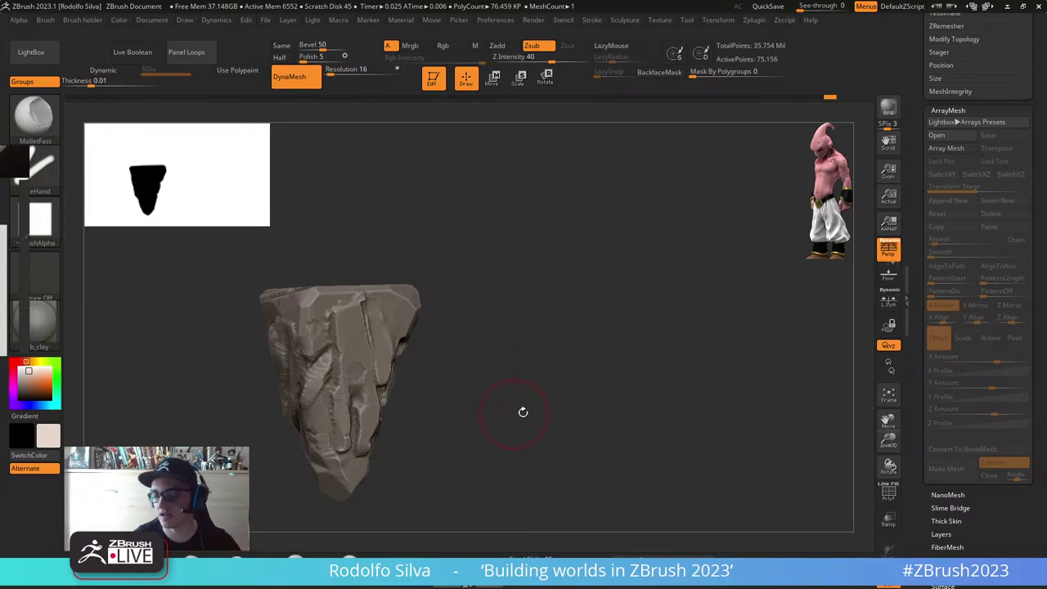
{"action": "left_click_drag", "start_coordinate": [523, 414], "coordinate": [566, 424]}
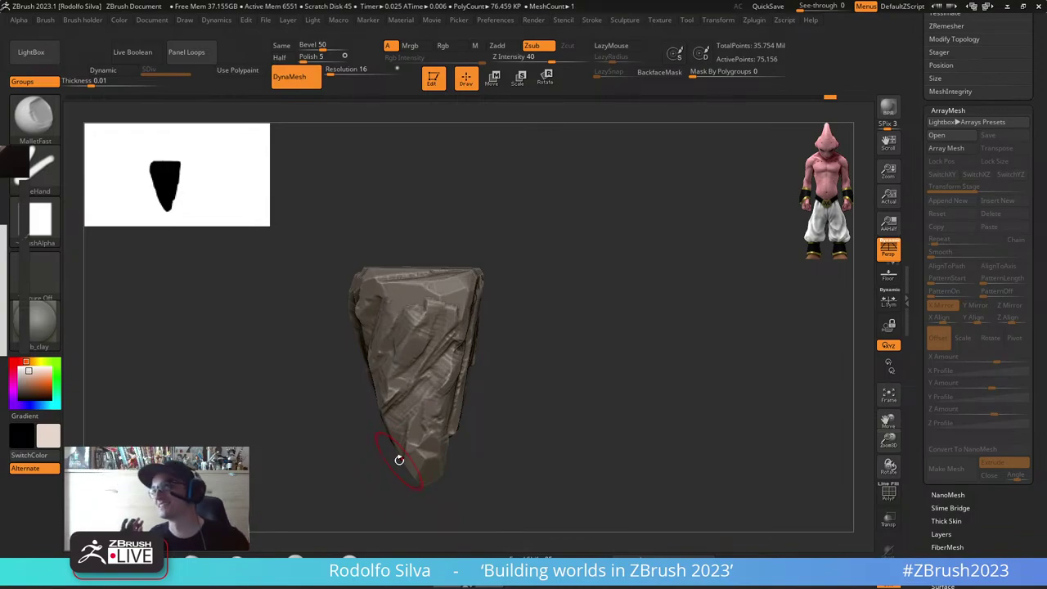
{"action": "left_click_drag", "start_coordinate": [556, 347], "coordinate": [589, 400]}
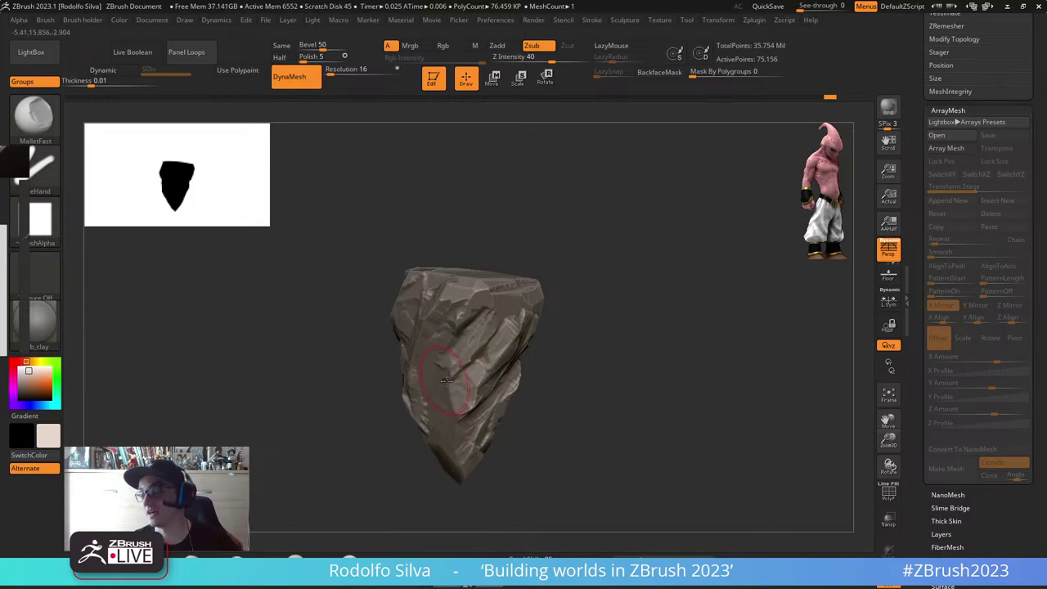
Step: Smooth the diagonal ridge in the middle of the base rock's side face
{"action": "right_click_drag", "start_coordinate": [456, 399], "coordinate": [434, 381]}
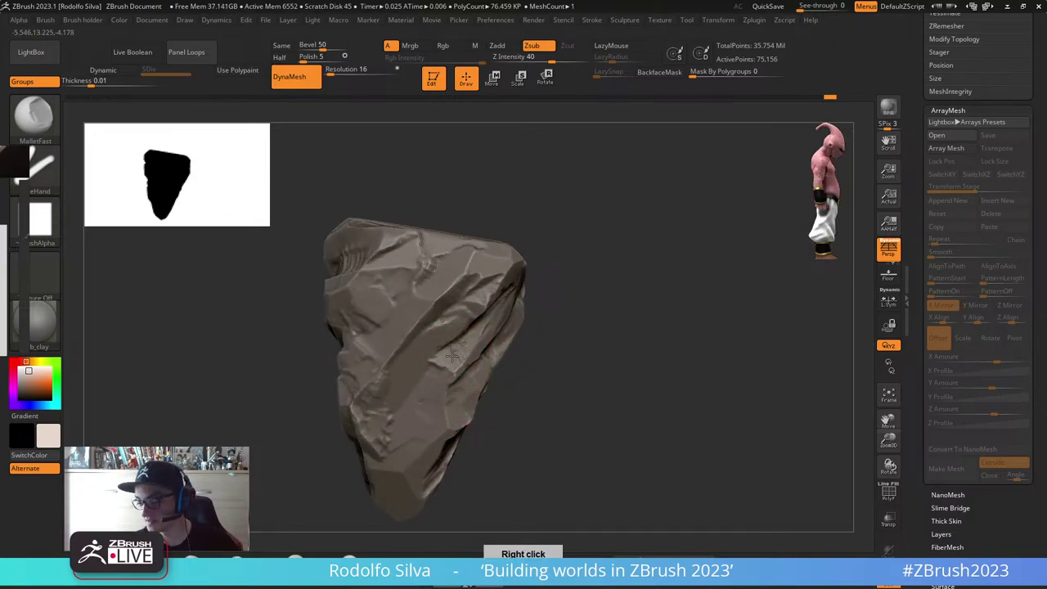
{"action": "left_click_drag", "start_coordinate": [422, 382], "coordinate": [418, 385]}
{"action": "left_click_drag", "start_coordinate": [454, 355], "coordinate": [427, 376], "text": "shift"}
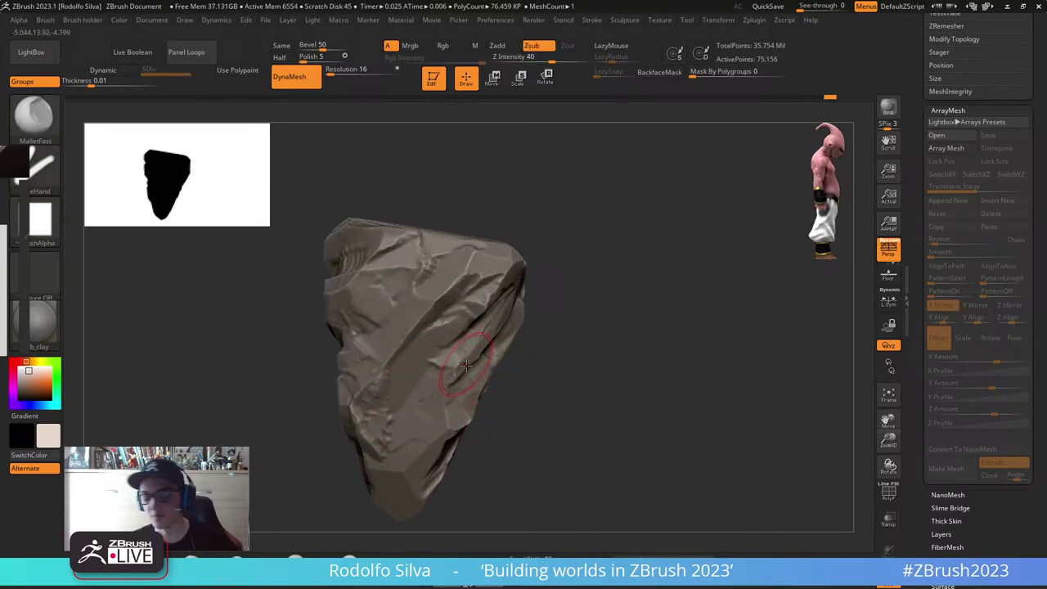
Step: Carve long flat slabs along the diagonal ridges of the base rock's side with the MalletFast2 brush
{"action": "key", "text": "b"}
{"action": "key", "text": "m"}
{"action": "key", "text": "f"}
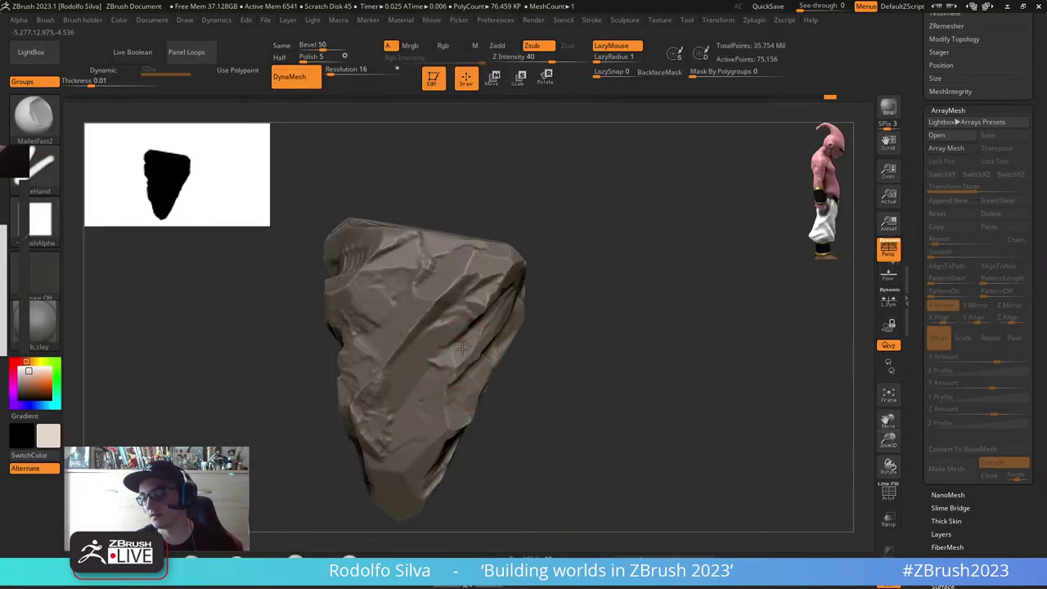
{"action": "right_click_drag", "start_coordinate": [573, 342], "coordinate": [483, 331]}
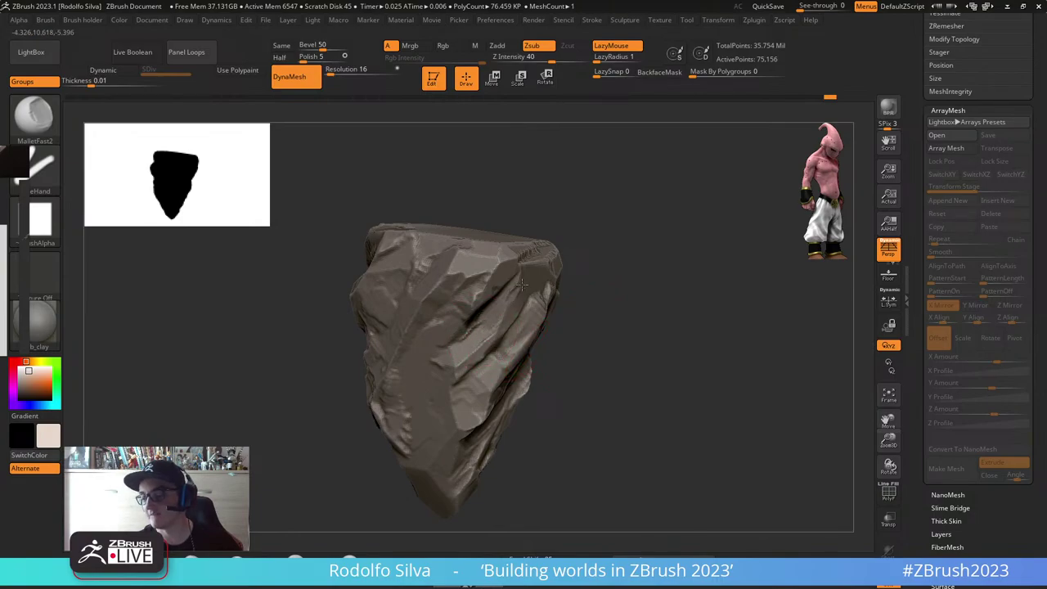
{"action": "left_click_drag", "start_coordinate": [522, 284], "coordinate": [453, 314]}
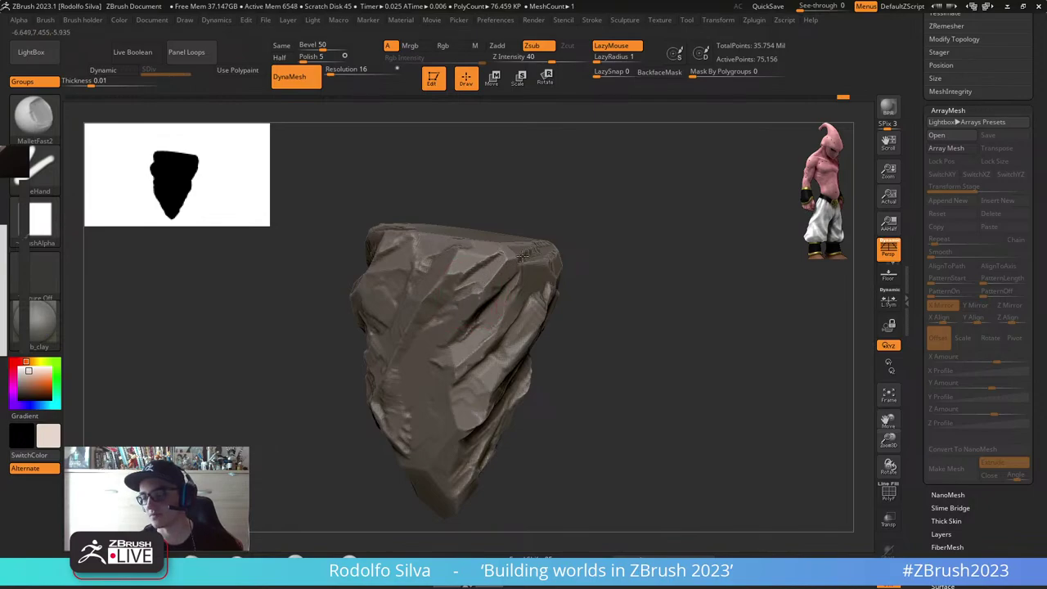
{"action": "mouse_move", "coordinate": [572, 355]}
{"action": "left_mouse_down"}
{"action": "mouse_move", "coordinate": [678, 379]}
{"action": "mouse_move", "coordinate": [655, 372]}
{"action": "left_mouse_up"}
{"action": "left_click_drag", "start_coordinate": [535, 348], "coordinate": [512, 369]}
{"action": "mouse_move", "coordinate": [540, 331]}
{"action": "left_mouse_down"}
{"action": "mouse_move", "coordinate": [547, 316]}
{"action": "mouse_move", "coordinate": [519, 360]}
{"action": "mouse_move", "coordinate": [495, 368]}
{"action": "mouse_move", "coordinate": [558, 303]}
{"action": "mouse_move", "coordinate": [549, 293]}
{"action": "left_mouse_up"}
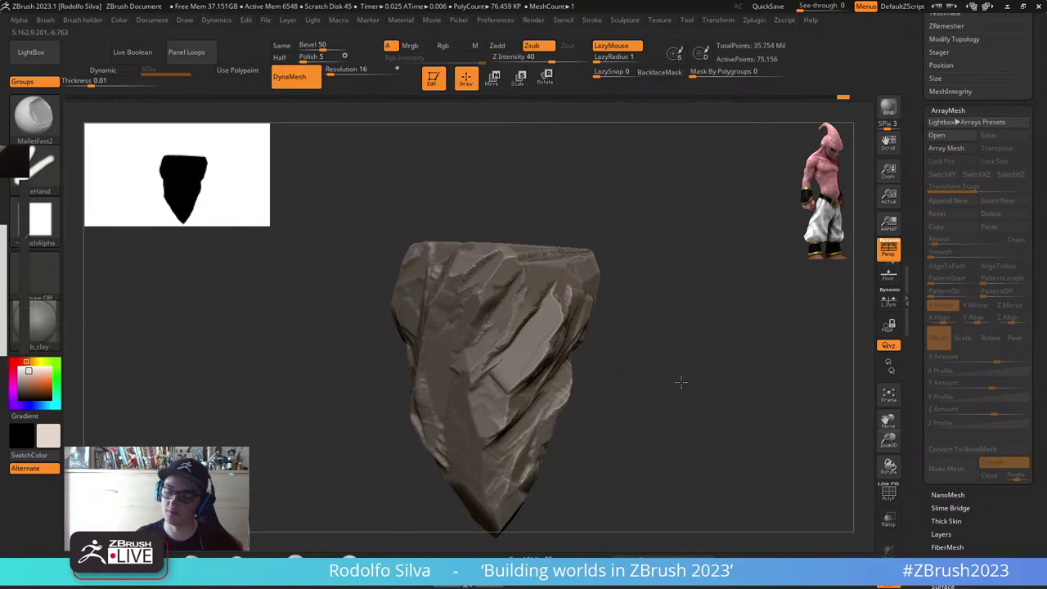
Step: Chisel parallel diagonal grooves and flat facets into the upper front face of the base rock
{"action": "left_click_drag", "start_coordinate": [681, 381], "coordinate": [536, 335]}
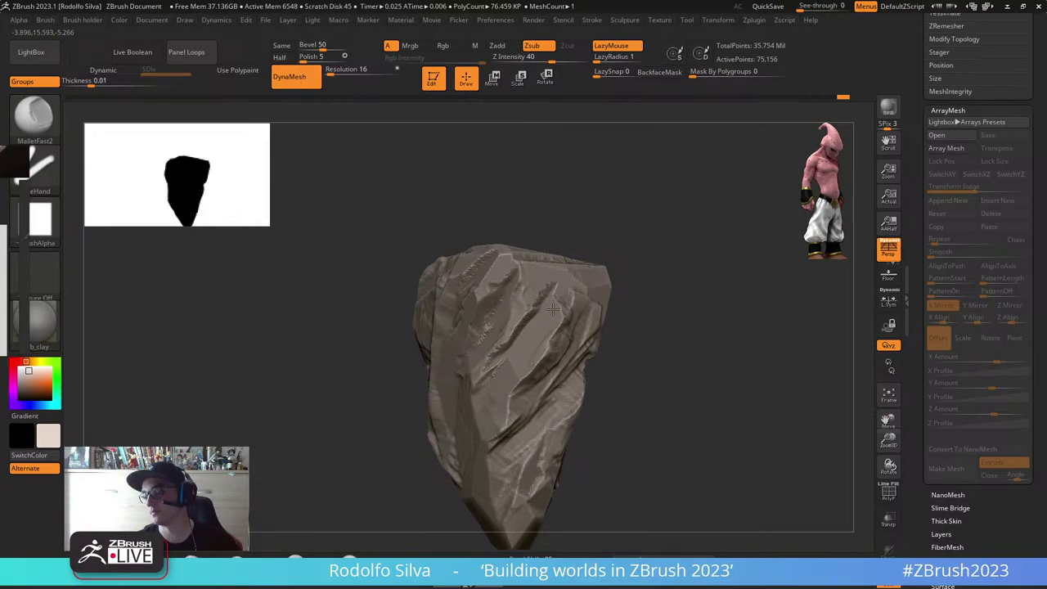
{"action": "mouse_move", "coordinate": [679, 368]}
{"action": "left_mouse_down"}
{"action": "mouse_move", "coordinate": [694, 376]}
{"action": "mouse_move", "coordinate": [558, 351]}
{"action": "mouse_move", "coordinate": [593, 289]}
{"action": "left_mouse_up"}
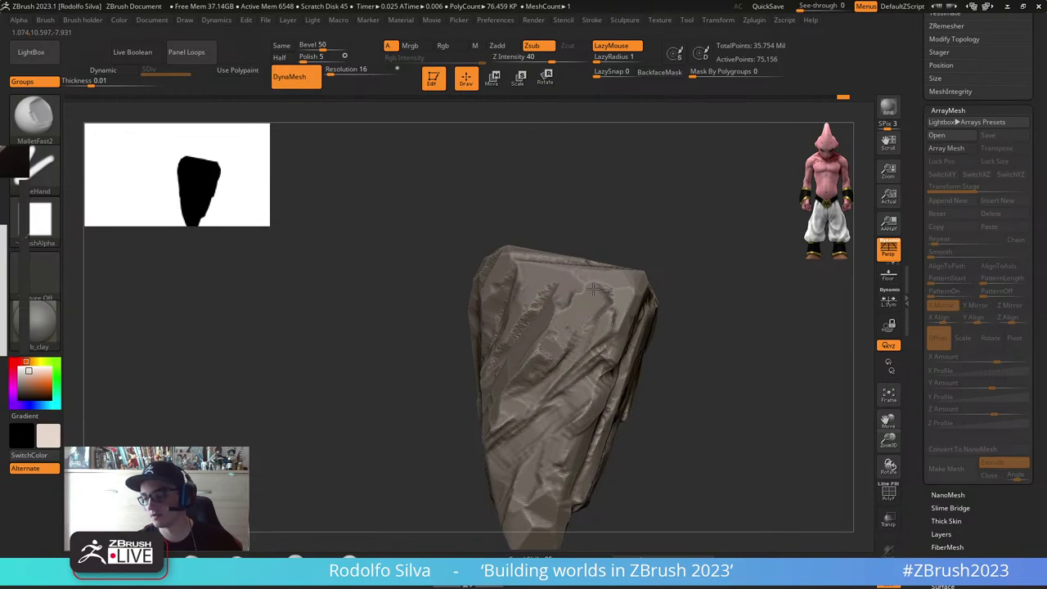
{"action": "left_click_drag", "start_coordinate": [712, 341], "coordinate": [568, 356]}
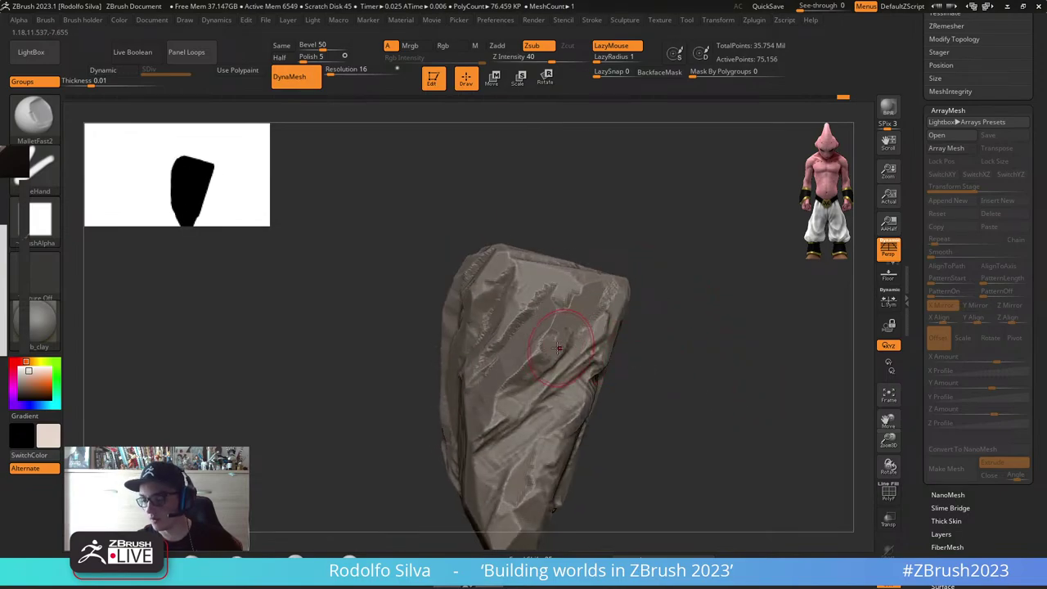
{"action": "left_click_drag", "start_coordinate": [687, 386], "coordinate": [622, 407]}
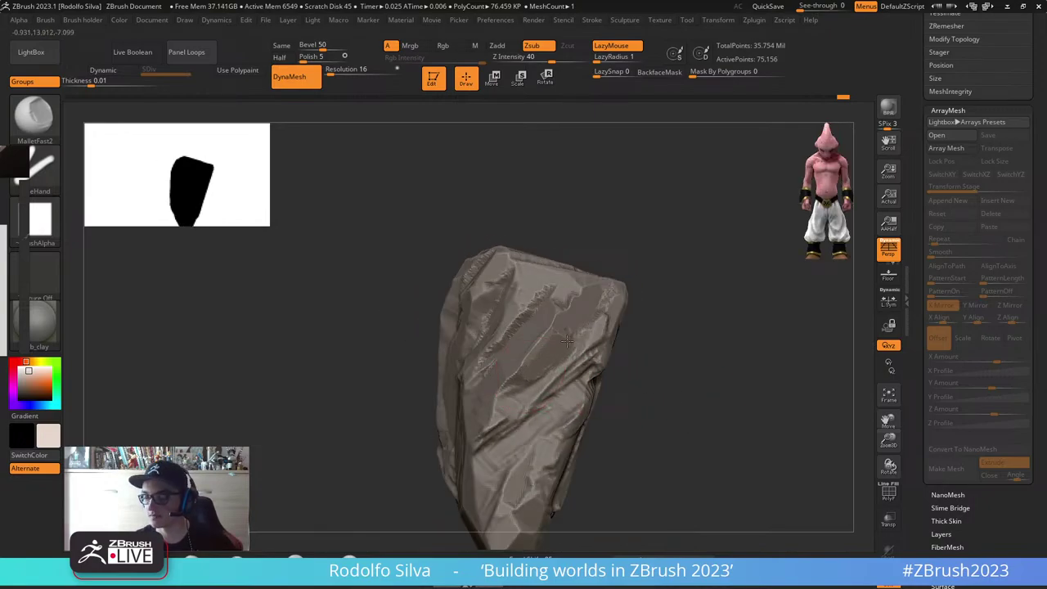
{"action": "left_click_drag", "start_coordinate": [671, 334], "coordinate": [571, 358]}
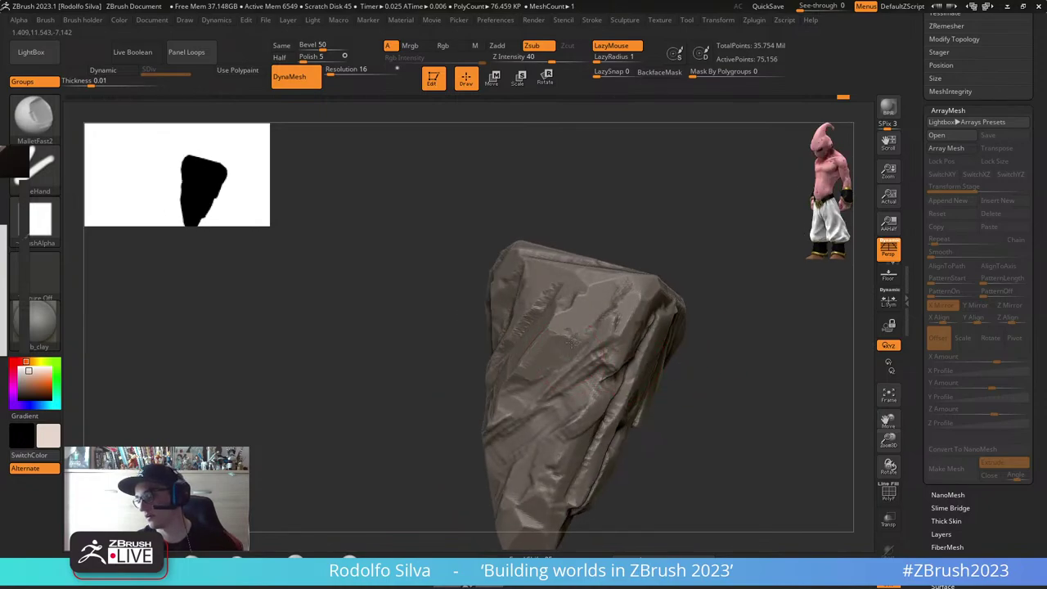
{"action": "mouse_move", "coordinate": [734, 367]}
{"action": "left_mouse_down"}
{"action": "mouse_move", "coordinate": [645, 387]}
{"action": "mouse_move", "coordinate": [708, 365]}
{"action": "mouse_move", "coordinate": [753, 368]}
{"action": "left_mouse_up"}
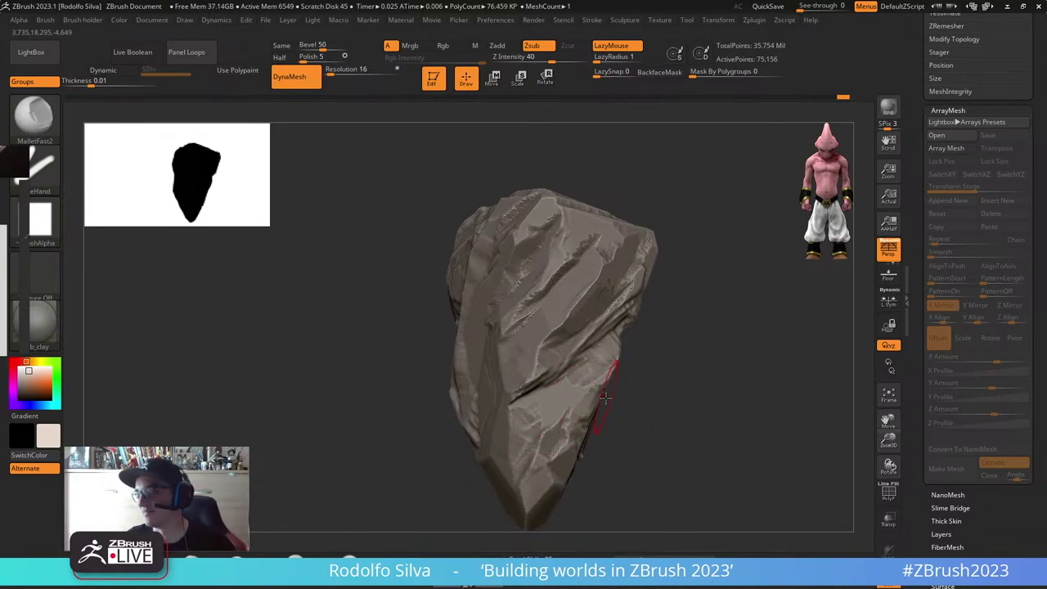
Step: Flatten long slanted facets and cut creases below the top rim around the back of the base rock
{"action": "mouse_move", "coordinate": [601, 405]}
{"action": "right_mouse_down"}
{"action": "mouse_move", "coordinate": [634, 423]}
{"action": "mouse_move", "coordinate": [550, 344]}
{"action": "right_mouse_up"}
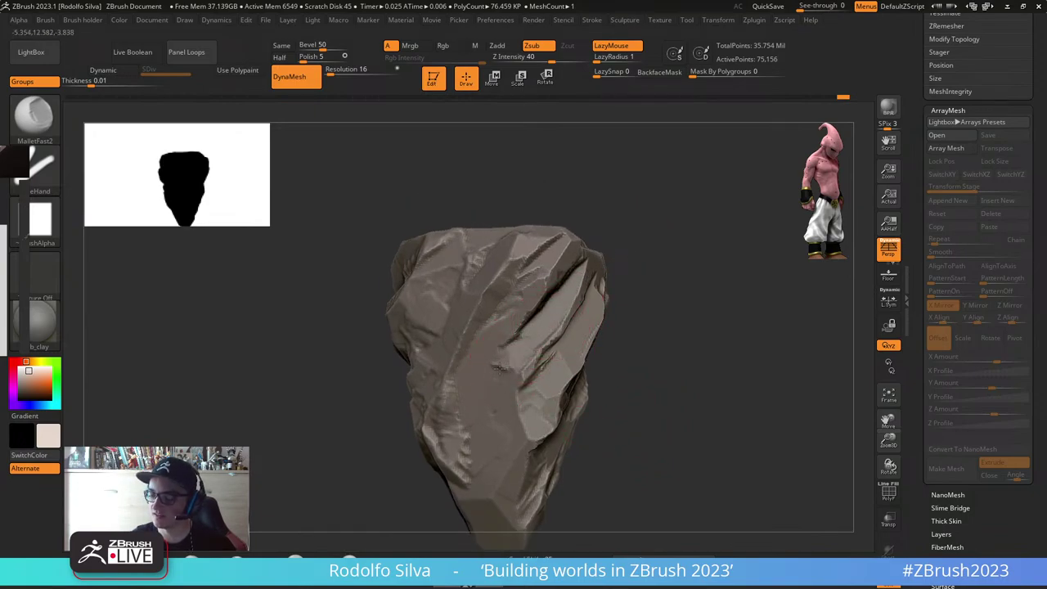
{"action": "right_click_drag", "start_coordinate": [701, 385], "coordinate": [596, 374]}
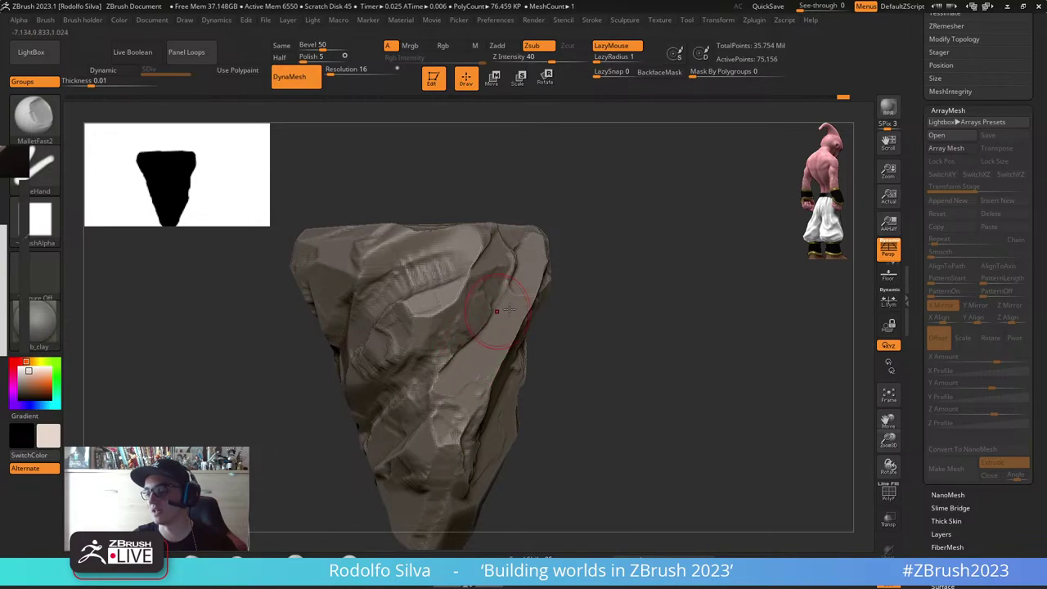
{"action": "right_click_drag", "start_coordinate": [448, 388], "coordinate": [628, 333]}
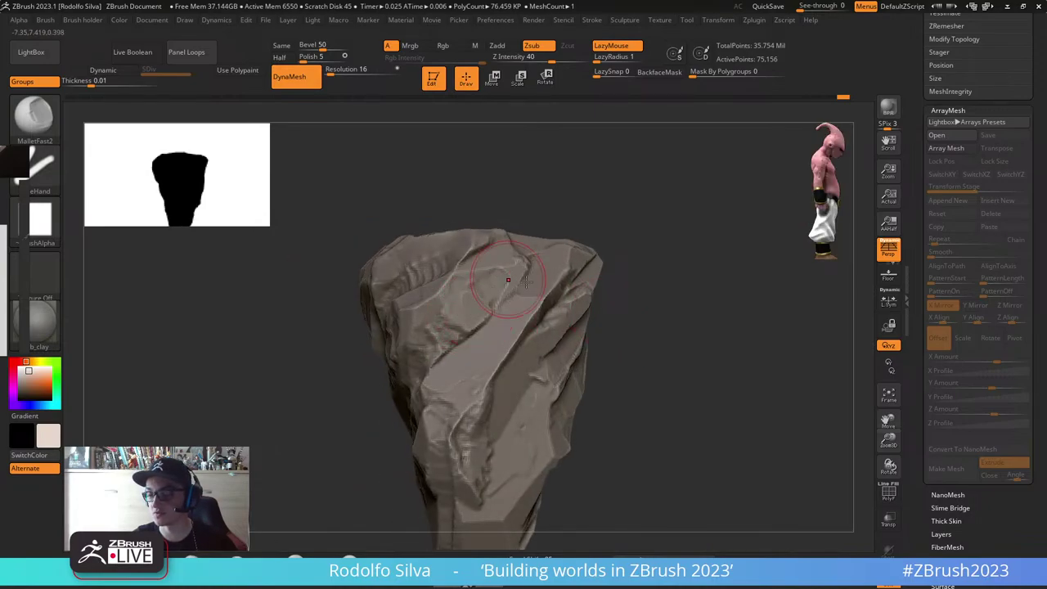
{"action": "right_click_drag", "start_coordinate": [519, 286], "coordinate": [722, 420]}
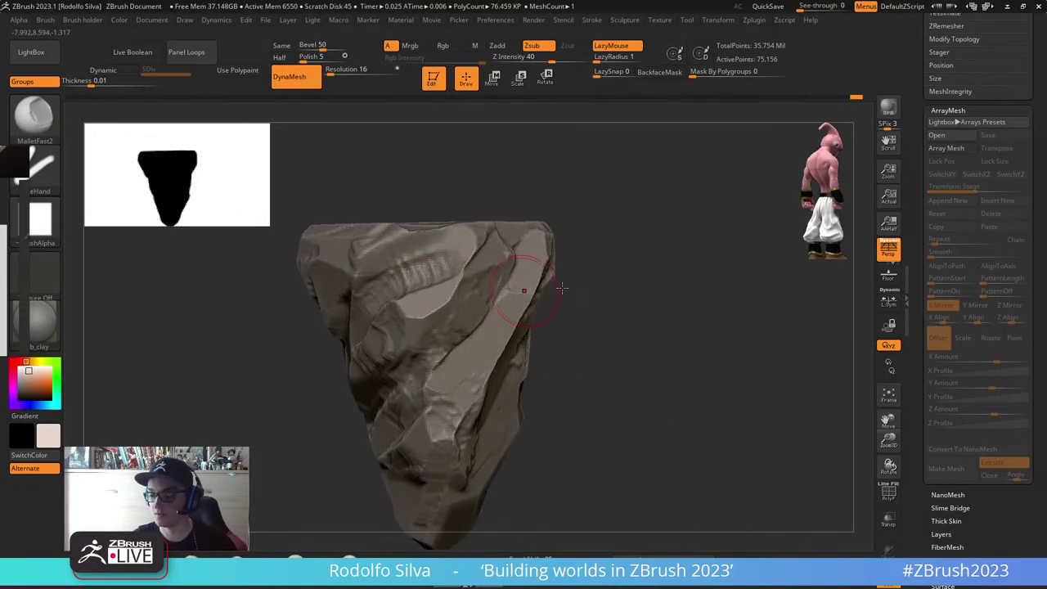
{"action": "right_click_drag", "start_coordinate": [673, 351], "coordinate": [671, 414]}
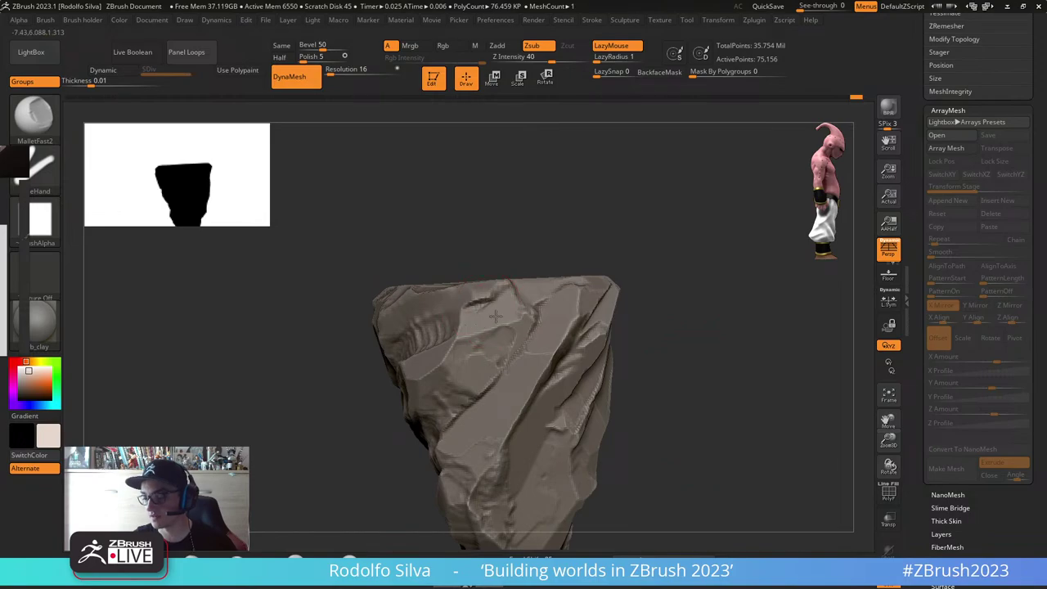
{"action": "right_click_drag", "start_coordinate": [725, 412], "coordinate": [686, 398]}
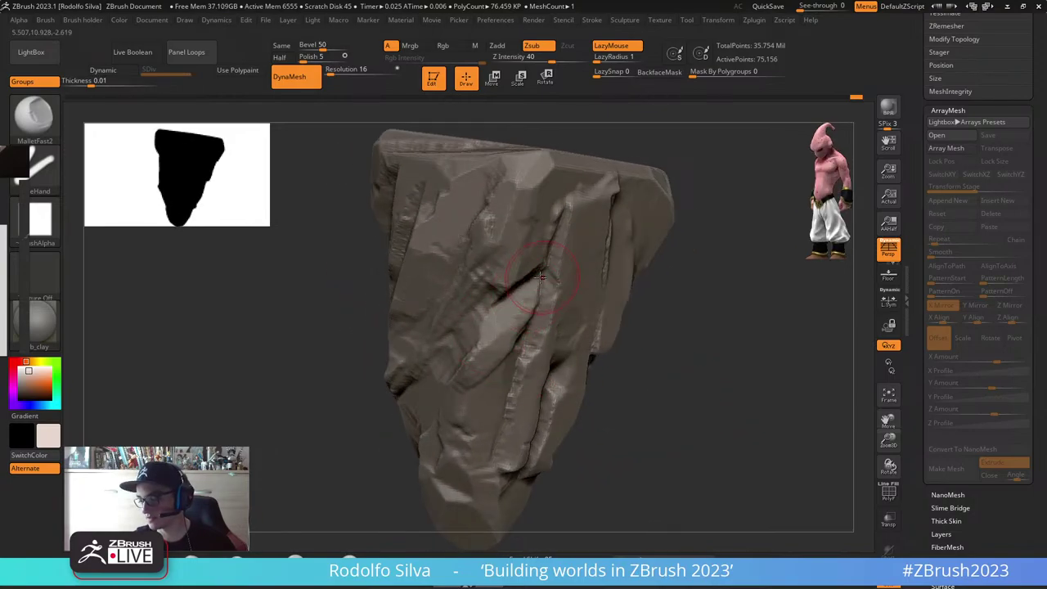
Step: Extend the deep diagonal crevice across the base rock's front corner up toward the rim
{"action": "left_click_drag", "start_coordinate": [571, 256], "coordinate": [601, 230]}
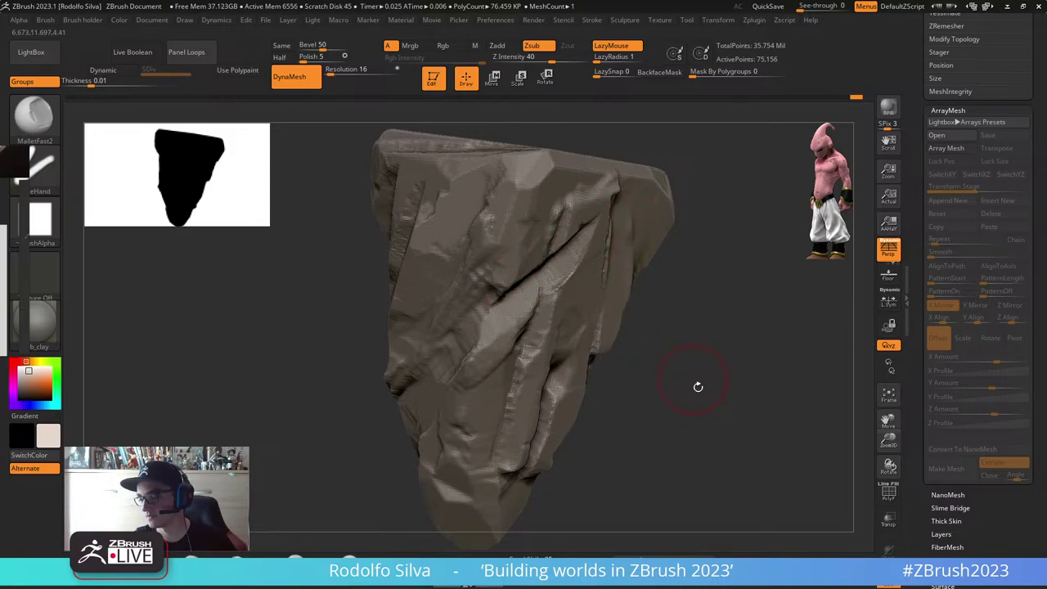
{"action": "right_click_drag", "start_coordinate": [698, 386], "coordinate": [692, 360]}
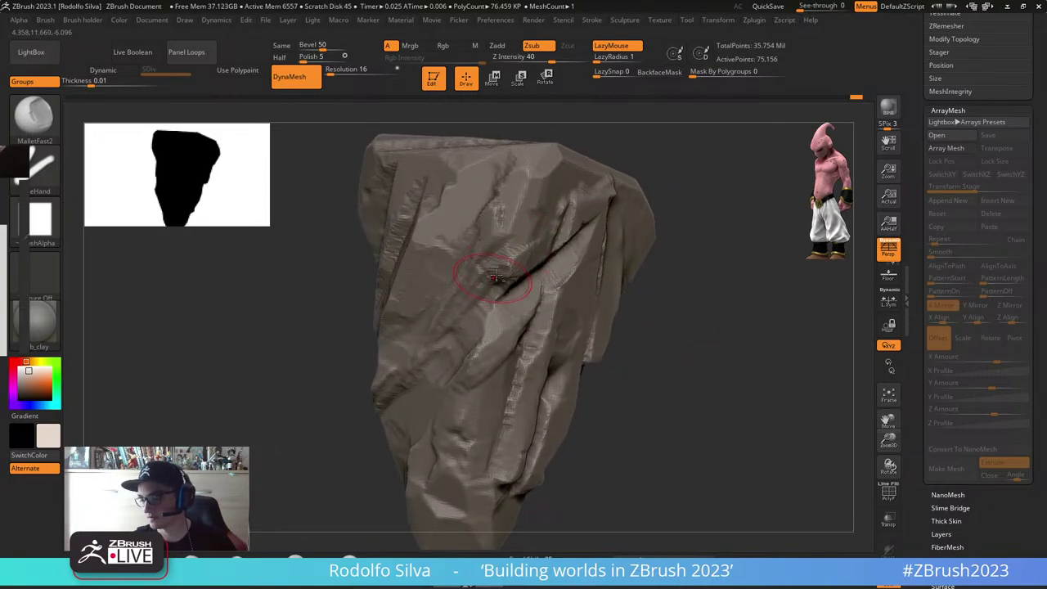
{"action": "left_click_drag", "start_coordinate": [454, 319], "coordinate": [554, 292]}
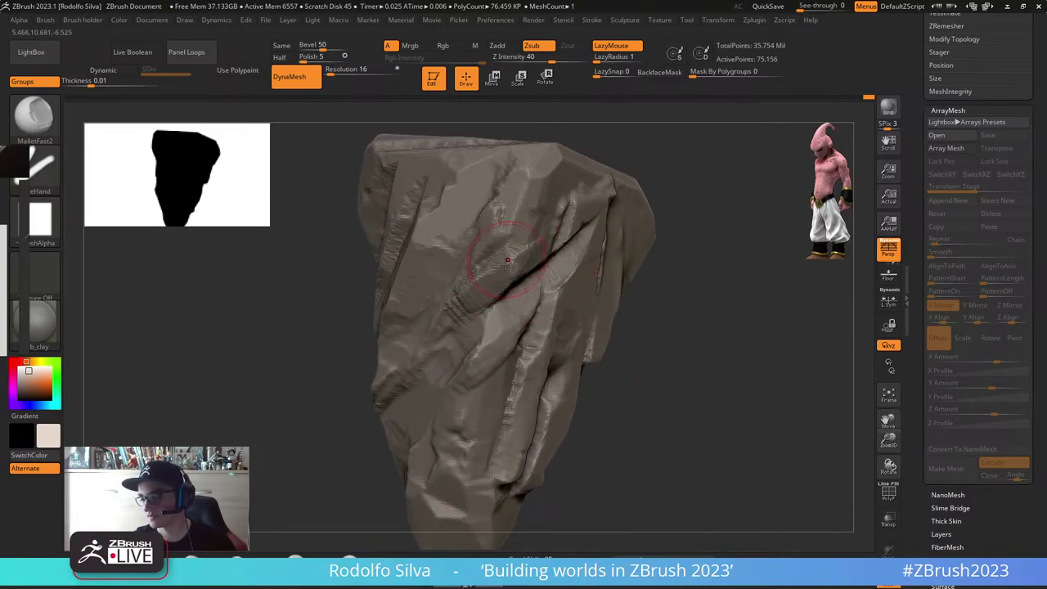
Step: Undo the last chisel strokes and recut the facets above the front corner's diagonal crevice
{"action": "key", "text": "ctrl+z"}
{"action": "key", "text": "ctrl+z"}
{"action": "key", "text": "ctrl+z"}
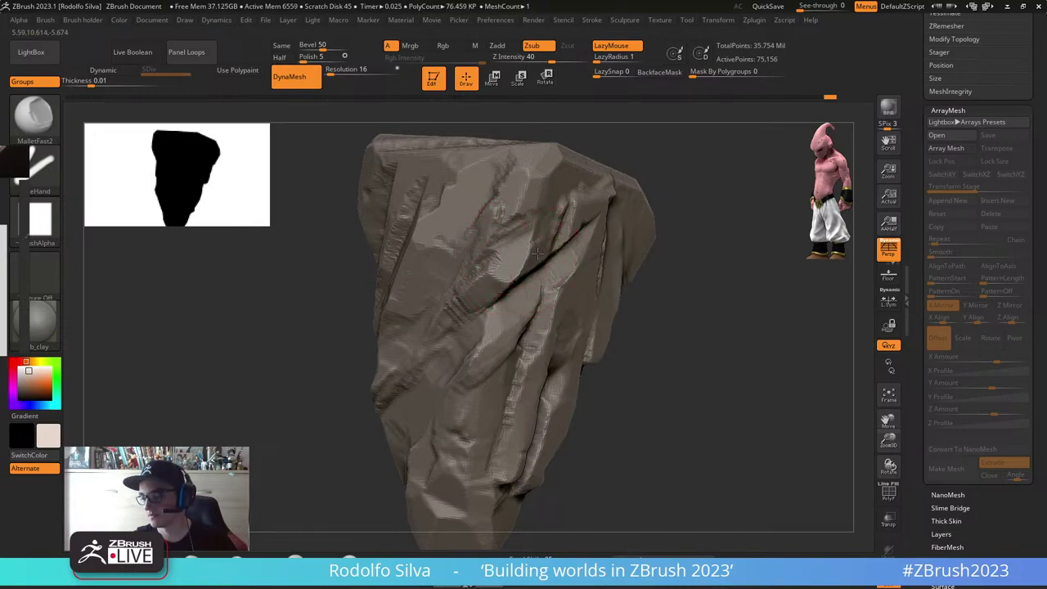
{"action": "left_click_drag", "start_coordinate": [694, 358], "coordinate": [505, 276]}
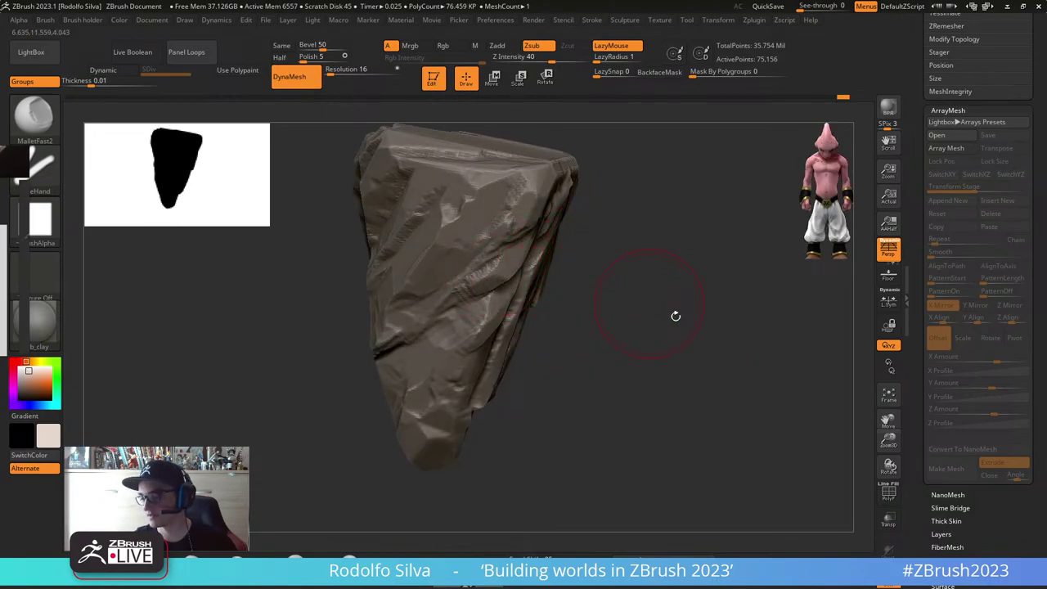
{"action": "left_click_drag", "start_coordinate": [676, 316], "coordinate": [602, 346]}
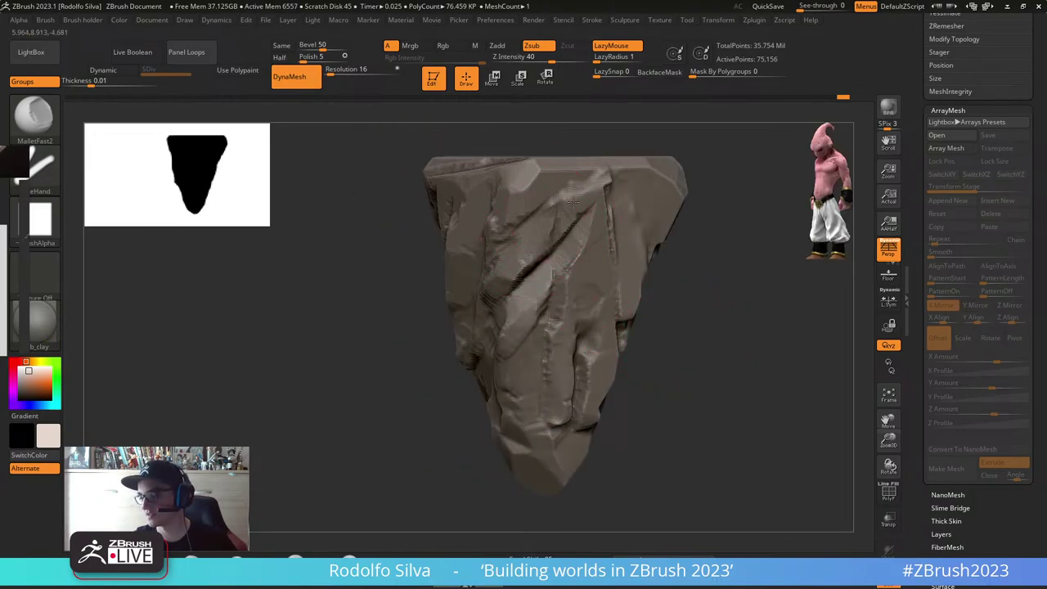
{"action": "mouse_move", "coordinate": [720, 392]}
{"action": "left_mouse_down"}
{"action": "mouse_move", "coordinate": [742, 428]}
{"action": "mouse_move", "coordinate": [579, 347]}
{"action": "left_mouse_up"}
Step: Carve a broad slanted slab below the diagonal crevice on the base rock's front corner with a larger brush
{"action": "key", "text": "space"}
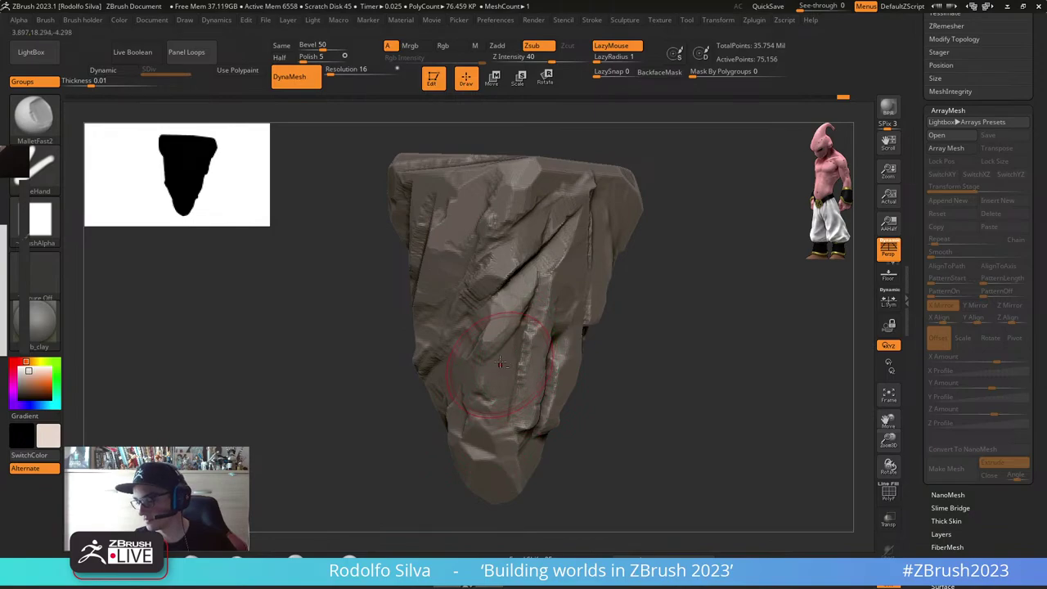
{"action": "mouse_move", "coordinate": [500, 362]}
{"action": "left_mouse_down"}
{"action": "mouse_move", "coordinate": [477, 392]}
{"action": "mouse_move", "coordinate": [556, 321]}
{"action": "mouse_move", "coordinate": [529, 350]}
{"action": "mouse_move", "coordinate": [490, 352]}
{"action": "mouse_move", "coordinate": [503, 360]}
{"action": "mouse_move", "coordinate": [486, 376]}
{"action": "mouse_move", "coordinate": [521, 326]}
{"action": "left_mouse_up"}
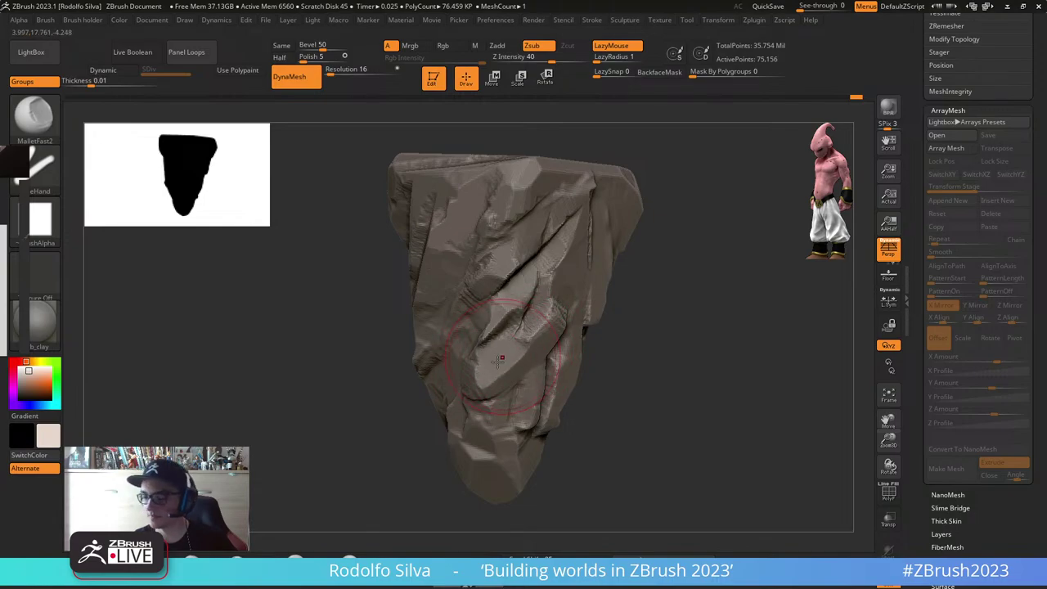
{"action": "left_click_drag", "start_coordinate": [635, 385], "coordinate": [571, 386]}
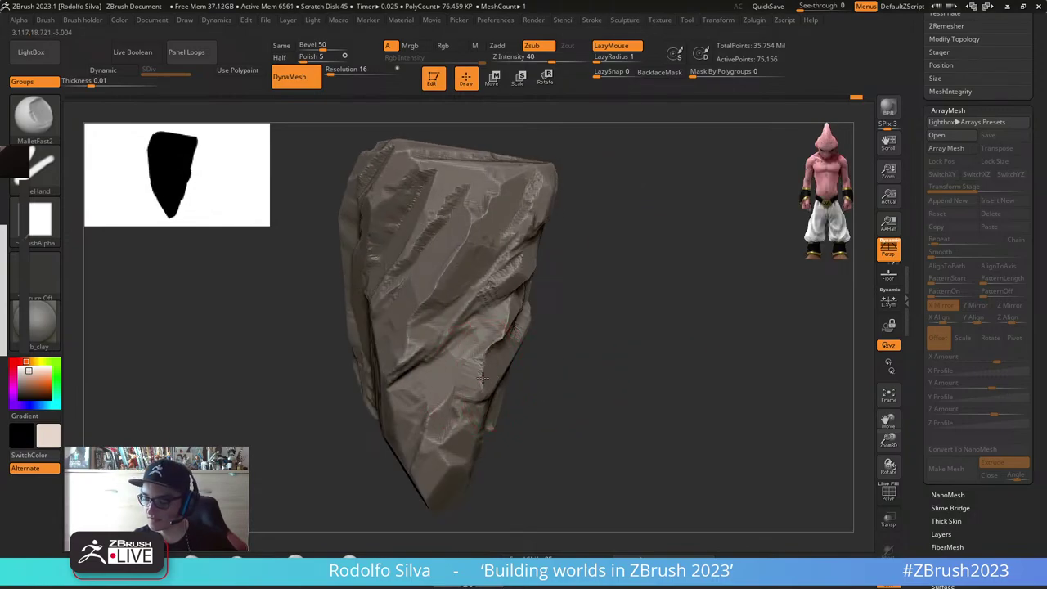
Step: Adjust the brush size and chip a short diagonal notch into the middle of the front corner's slab
{"action": "mouse_move", "coordinate": [659, 396]}
{"action": "left_mouse_down"}
{"action": "mouse_move", "coordinate": [592, 387]}
{"action": "mouse_move", "coordinate": [710, 375]}
{"action": "mouse_move", "coordinate": [517, 347]}
{"action": "mouse_move", "coordinate": [489, 323]}
{"action": "mouse_move", "coordinate": [471, 347]}
{"action": "left_mouse_up"}
{"action": "key", "text": "s"}
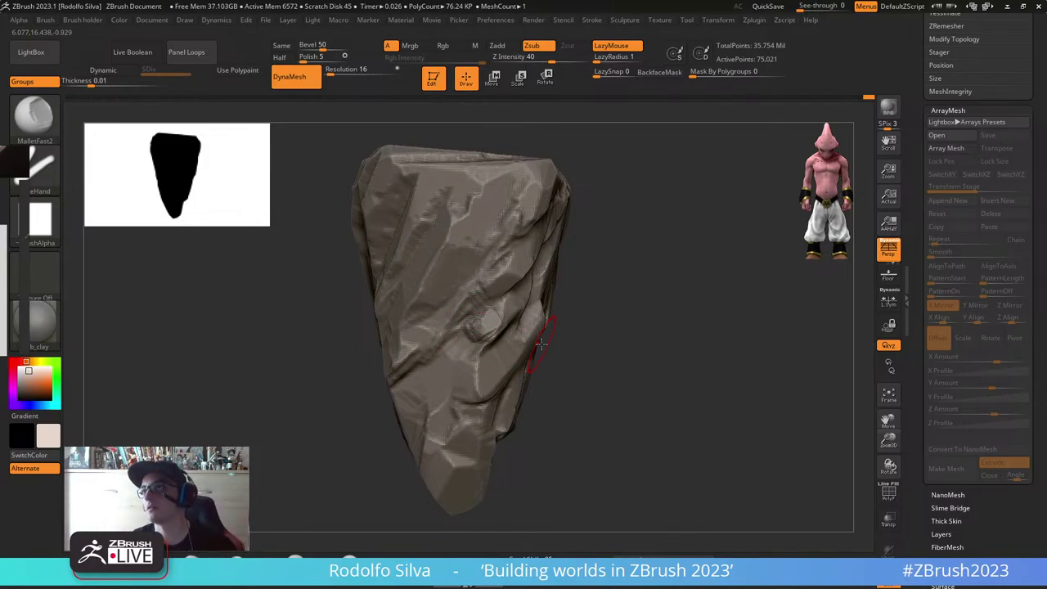
{"action": "left_click_drag", "start_coordinate": [603, 377], "coordinate": [624, 352]}
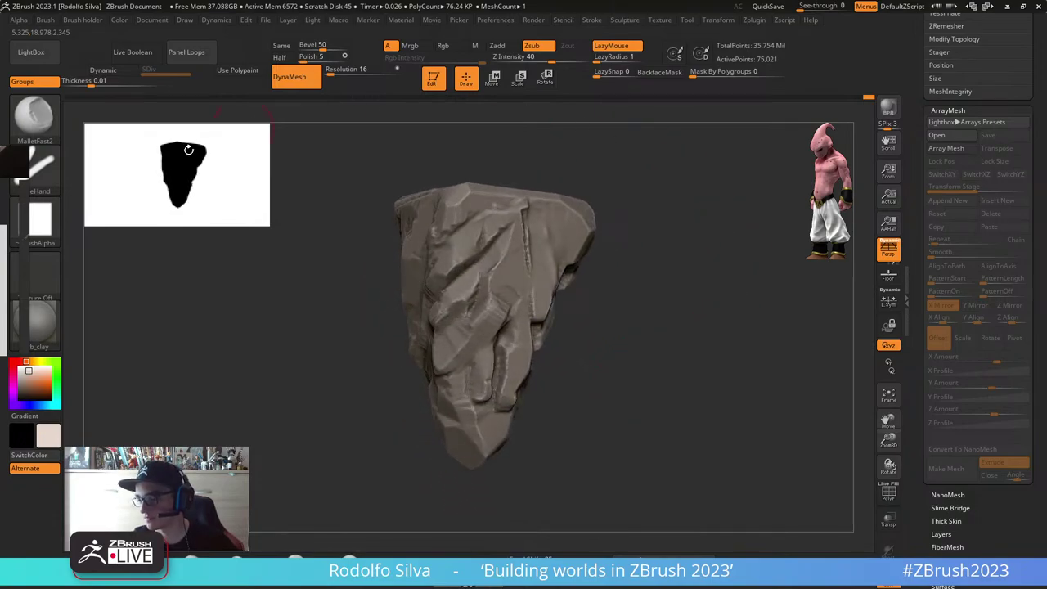
{"action": "left_click_drag", "start_coordinate": [614, 390], "coordinate": [605, 386]}
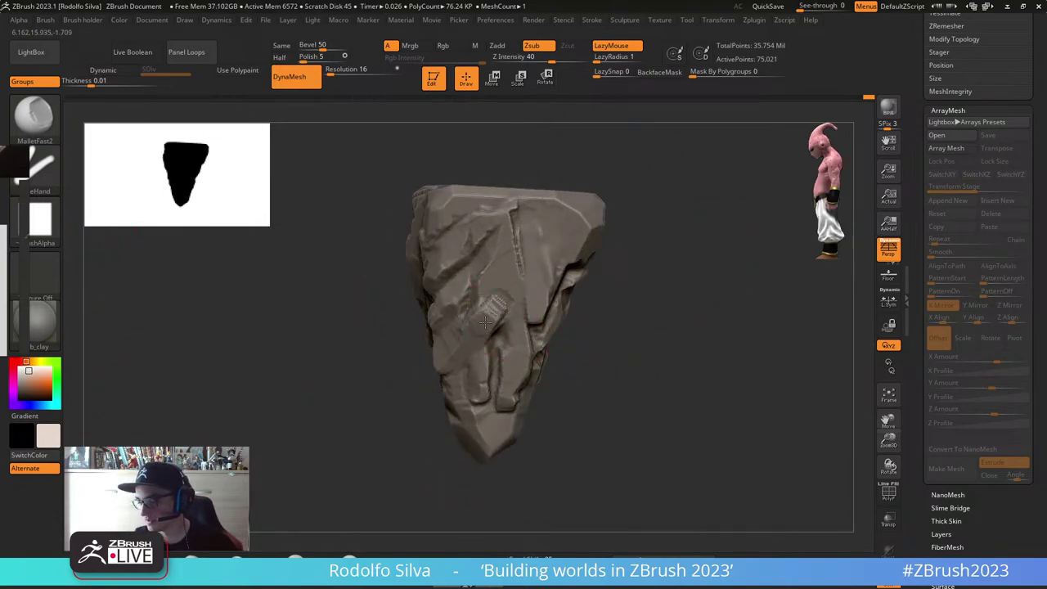
Step: Carve a long diagonal band across the base rock's front face from the rim's corner down to the middle notch
{"action": "left_click_drag", "start_coordinate": [657, 358], "coordinate": [605, 376]}
{"action": "mouse_move", "coordinate": [485, 303]}
{"action": "left_mouse_down"}
{"action": "mouse_move", "coordinate": [530, 245]}
{"action": "mouse_move", "coordinate": [645, 198]}
{"action": "mouse_move", "coordinate": [622, 298]}
{"action": "mouse_move", "coordinate": [638, 307]}
{"action": "mouse_move", "coordinate": [733, 270]}
{"action": "left_mouse_up"}
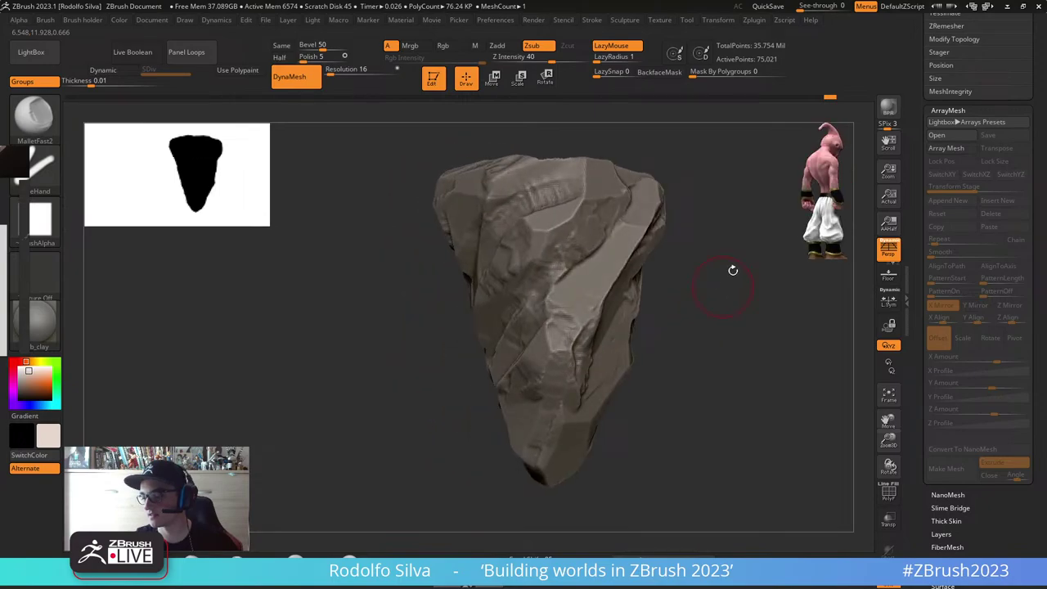
{"action": "left_click_drag", "start_coordinate": [706, 379], "coordinate": [507, 416]}
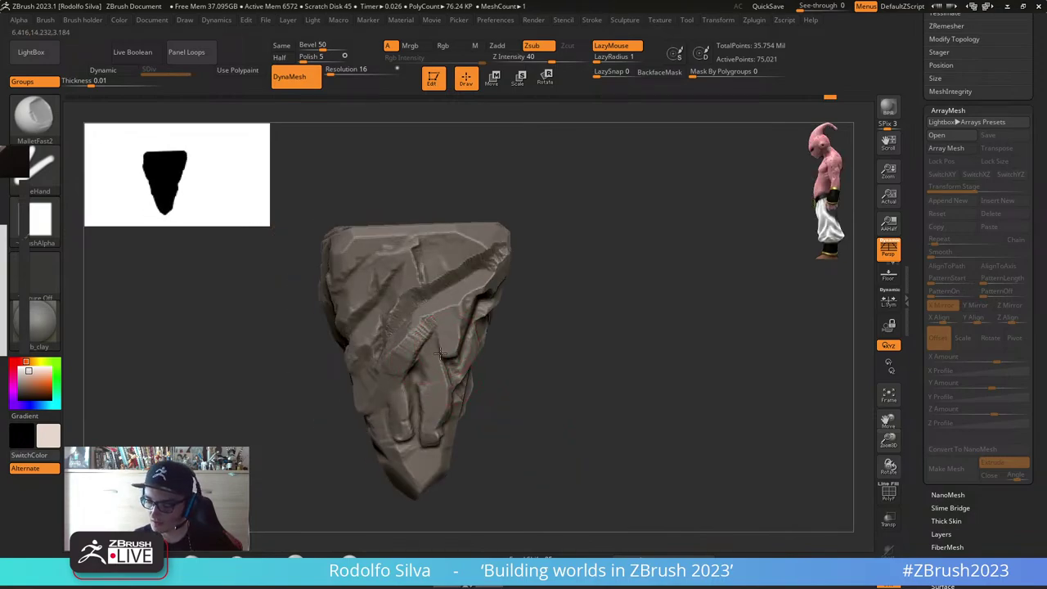
{"action": "left_click_drag", "start_coordinate": [595, 360], "coordinate": [542, 355]}
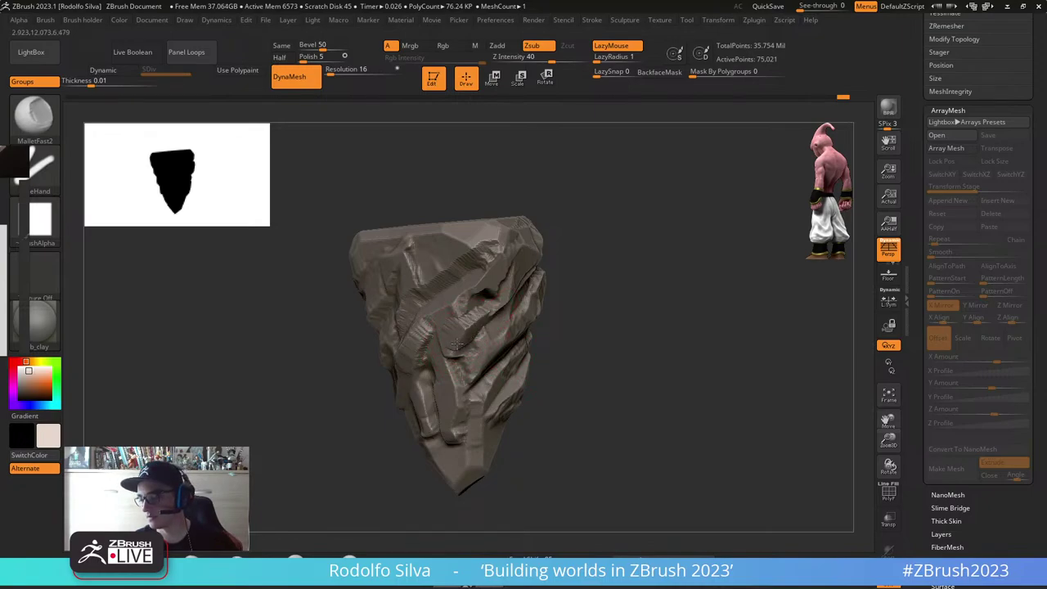
Step: Chip facets along the front corner, rebuild the rock with DynaMesh, and flatten the facet just below the corner's rim
{"action": "left_click_drag", "start_coordinate": [622, 355], "coordinate": [556, 333]}
{"action": "mouse_move", "coordinate": [491, 319]}
{"action": "left_mouse_down"}
{"action": "mouse_move", "coordinate": [484, 309]}
{"action": "mouse_move", "coordinate": [517, 283]}
{"action": "left_mouse_up"}
{"action": "right_click_drag", "start_coordinate": [612, 290], "coordinate": [509, 255]}
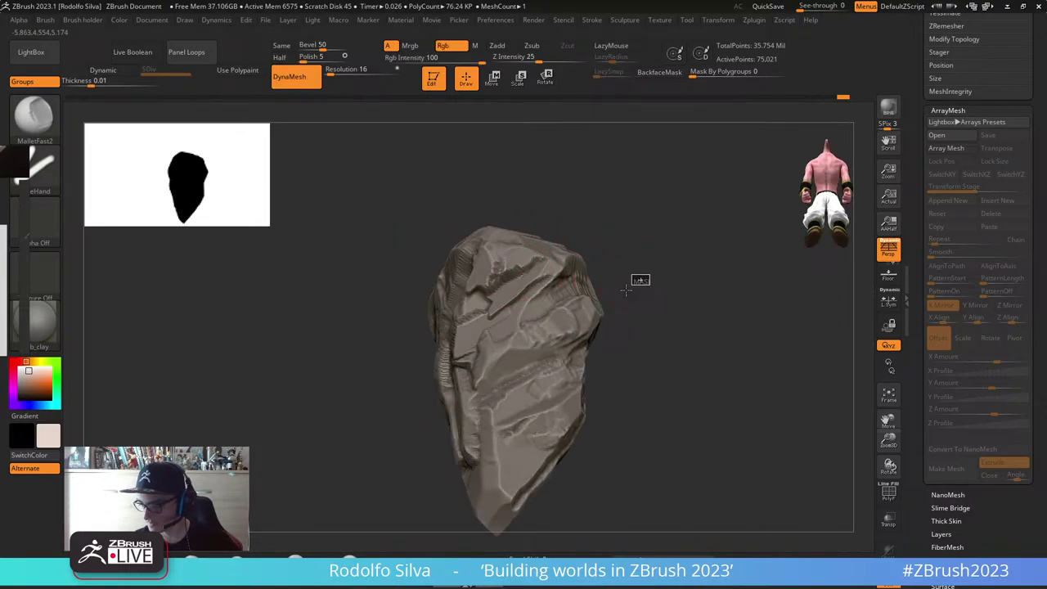
{"action": "left_click_drag", "start_coordinate": [522, 267], "coordinate": [493, 279]}
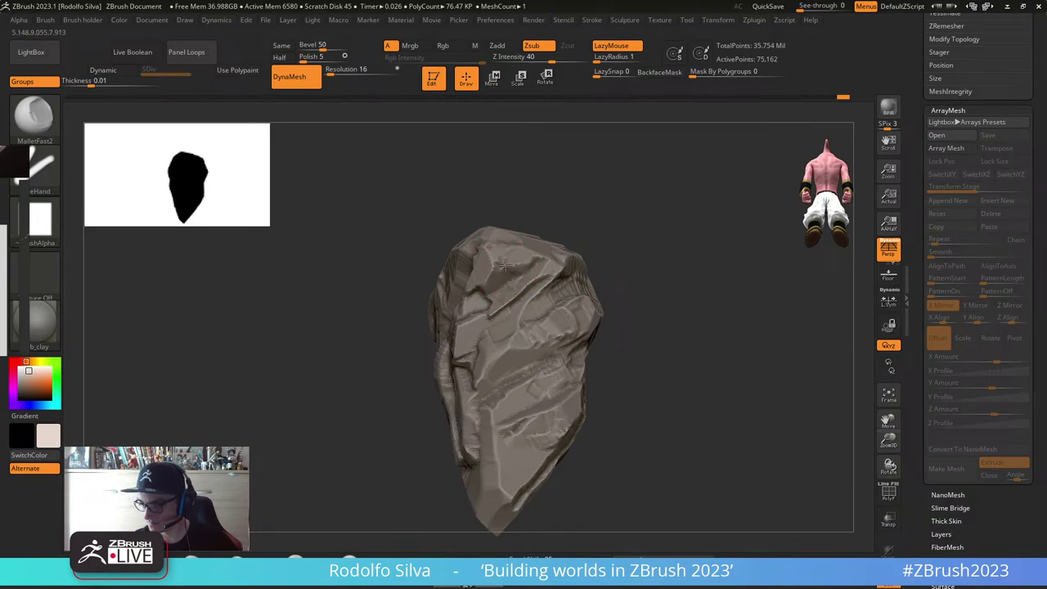
{"action": "right_click_drag", "start_coordinate": [647, 298], "coordinate": [523, 308]}
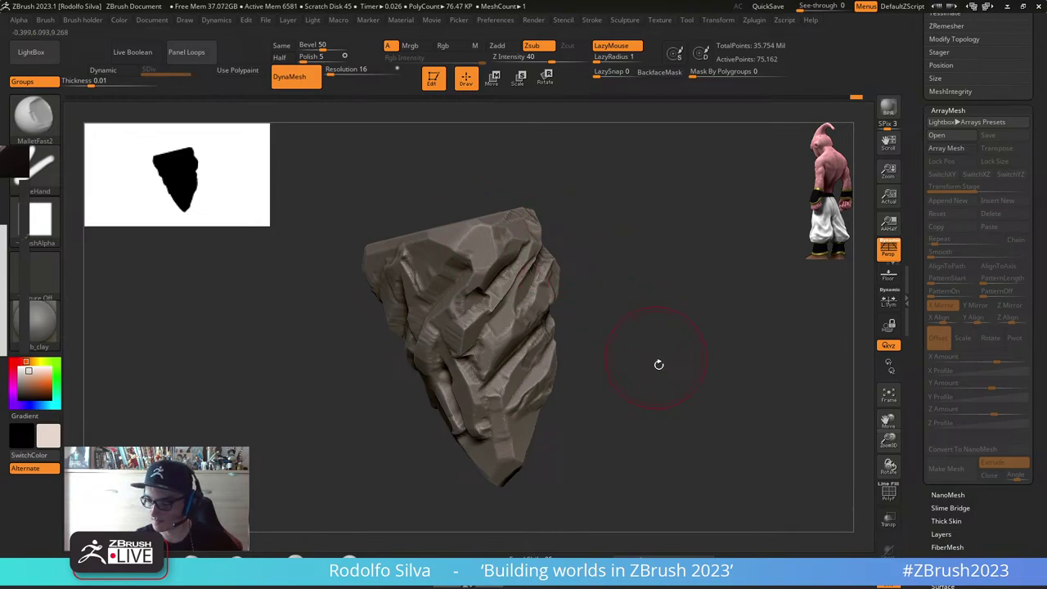
Step: Examine the rock's adjacent side face, undoing and redoing the last stroke for comparison
{"action": "mouse_move", "coordinate": [657, 362]}
{"action": "right_mouse_down"}
{"action": "mouse_move", "coordinate": [608, 365]}
{"action": "mouse_move", "coordinate": [598, 387]}
{"action": "mouse_move", "coordinate": [564, 387]}
{"action": "right_mouse_up"}
{"action": "left_click_drag", "start_coordinate": [531, 372], "coordinate": [450, 383]}
{"action": "mouse_move", "coordinate": [647, 386]}
{"action": "left_mouse_down"}
{"action": "mouse_move", "coordinate": [543, 392]}
{"action": "mouse_move", "coordinate": [697, 402]}
{"action": "mouse_move", "coordinate": [661, 398]}
{"action": "mouse_move", "coordinate": [635, 430]}
{"action": "mouse_move", "coordinate": [624, 386]}
{"action": "mouse_move", "coordinate": [591, 367]}
{"action": "mouse_move", "coordinate": [708, 386]}
{"action": "mouse_move", "coordinate": [682, 384]}
{"action": "mouse_move", "coordinate": [706, 390]}
{"action": "mouse_move", "coordinate": [698, 413]}
{"action": "mouse_move", "coordinate": [669, 419]}
{"action": "mouse_move", "coordinate": [567, 370]}
{"action": "mouse_move", "coordinate": [584, 362]}
{"action": "mouse_move", "coordinate": [597, 374]}
{"action": "left_mouse_up"}
{"action": "key", "text": "ctrl+z"}
{"action": "key", "text": "ctrl+shift+z"}
{"action": "left_click", "coordinate": [666, 415]}
{"action": "key", "text": "Down"}
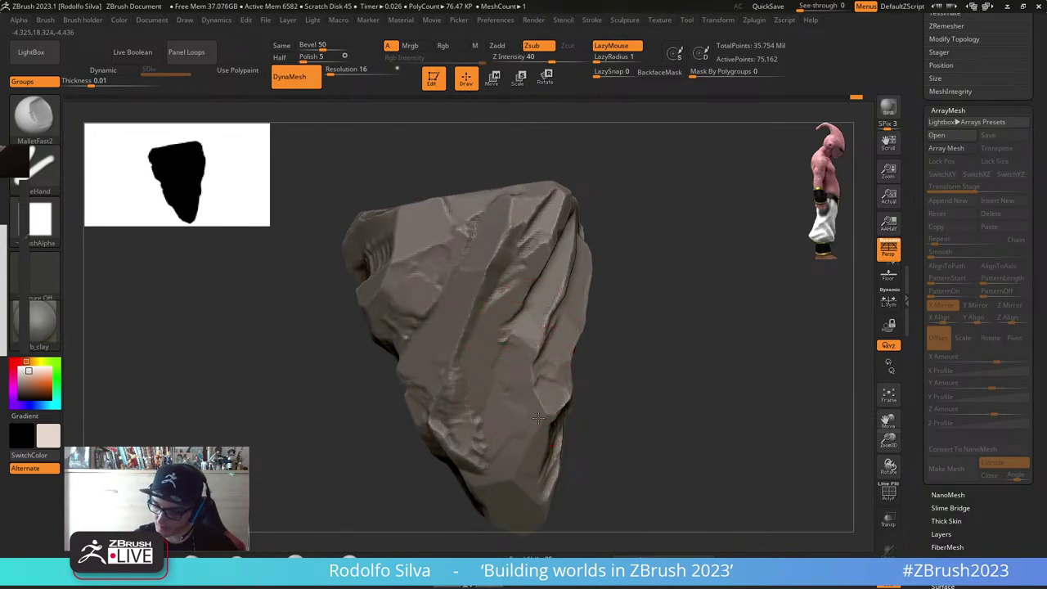
Step: Try to carve a long slanted slab down the side face to the tip with a draw size of about 80
{"action": "mouse_move", "coordinate": [666, 435]}
{"action": "left_mouse_down", "text": "alt"}
{"action": "mouse_move", "coordinate": [657, 384]}
{"action": "mouse_move", "coordinate": [641, 373]}
{"action": "left_mouse_up", "text": "alt"}
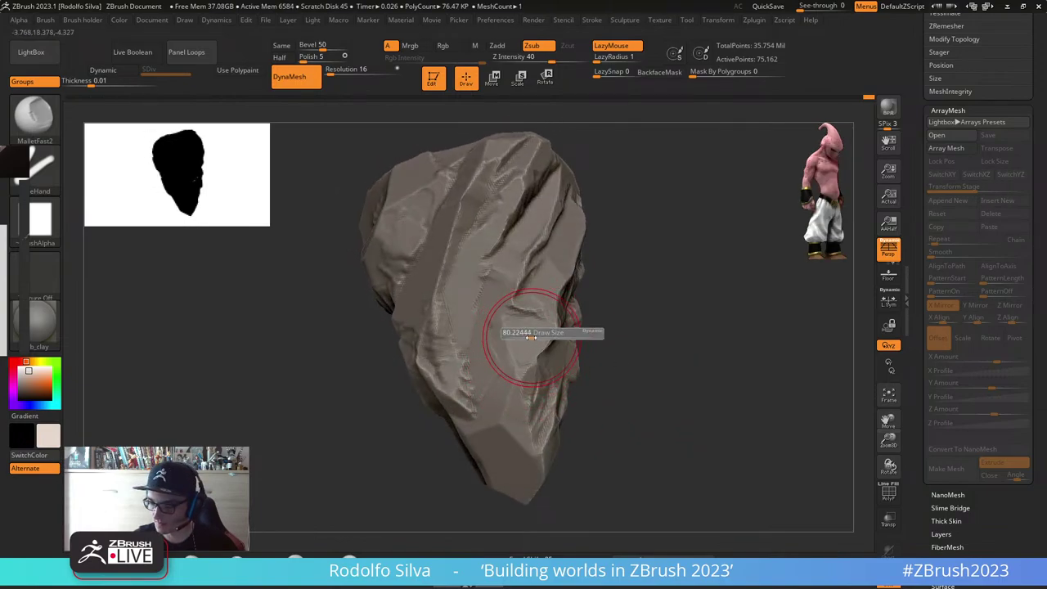
{"action": "left_click_drag", "start_coordinate": [526, 337], "coordinate": [548, 308]}
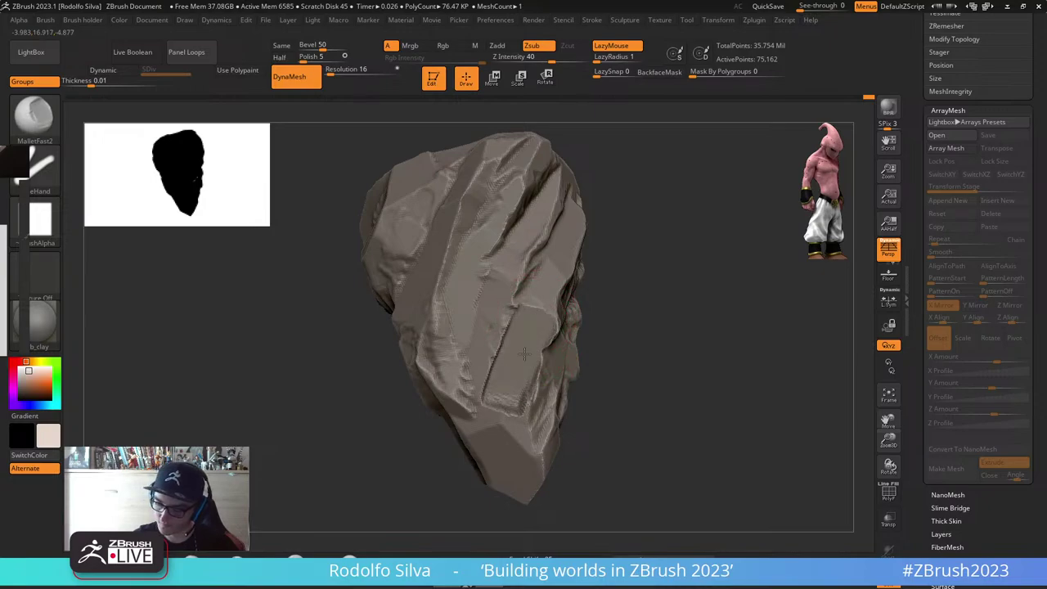
{"action": "left_click_drag", "start_coordinate": [531, 363], "coordinate": [499, 438]}
{"action": "mouse_move", "coordinate": [638, 366]}
{"action": "left_mouse_down"}
{"action": "mouse_move", "coordinate": [650, 377]}
{"action": "mouse_move", "coordinate": [574, 357]}
{"action": "left_mouse_up"}
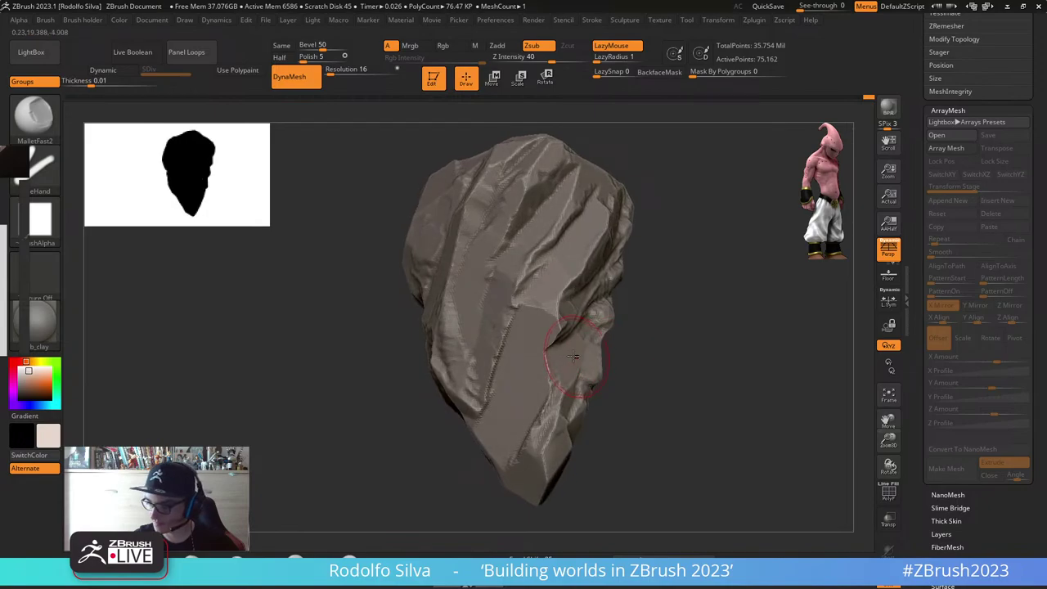
Step: Chisel stepped, parallel diagonal slabs into the lower half of the rock's side face
{"action": "mouse_move", "coordinate": [699, 369]}
{"action": "left_mouse_down"}
{"action": "mouse_move", "coordinate": [568, 326]}
{"action": "mouse_move", "coordinate": [504, 352]}
{"action": "mouse_move", "coordinate": [498, 373]}
{"action": "mouse_move", "coordinate": [516, 359]}
{"action": "left_mouse_up"}
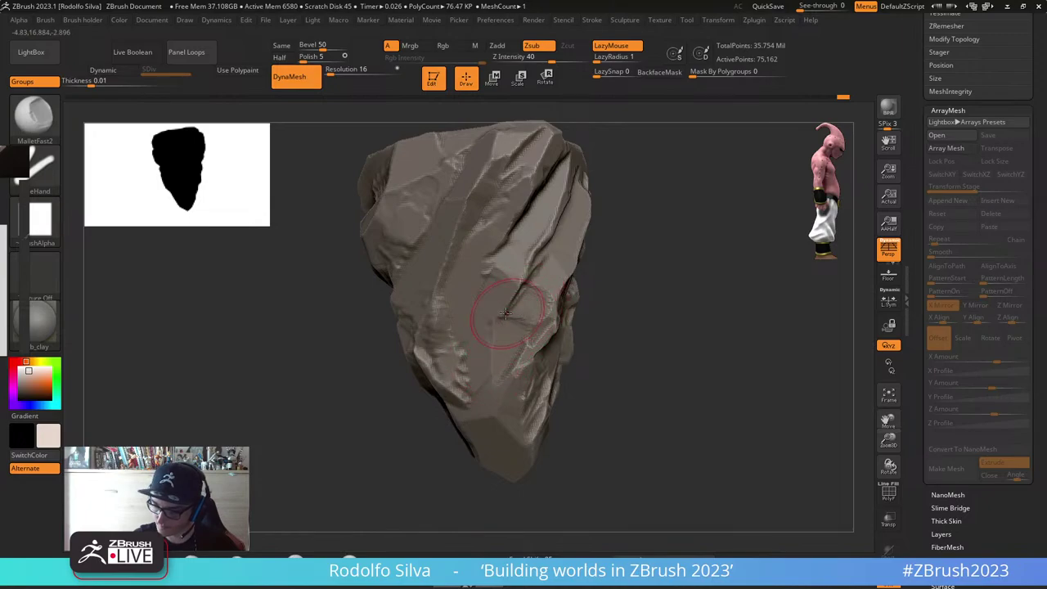
{"action": "left_click_drag", "start_coordinate": [494, 313], "coordinate": [468, 351]}
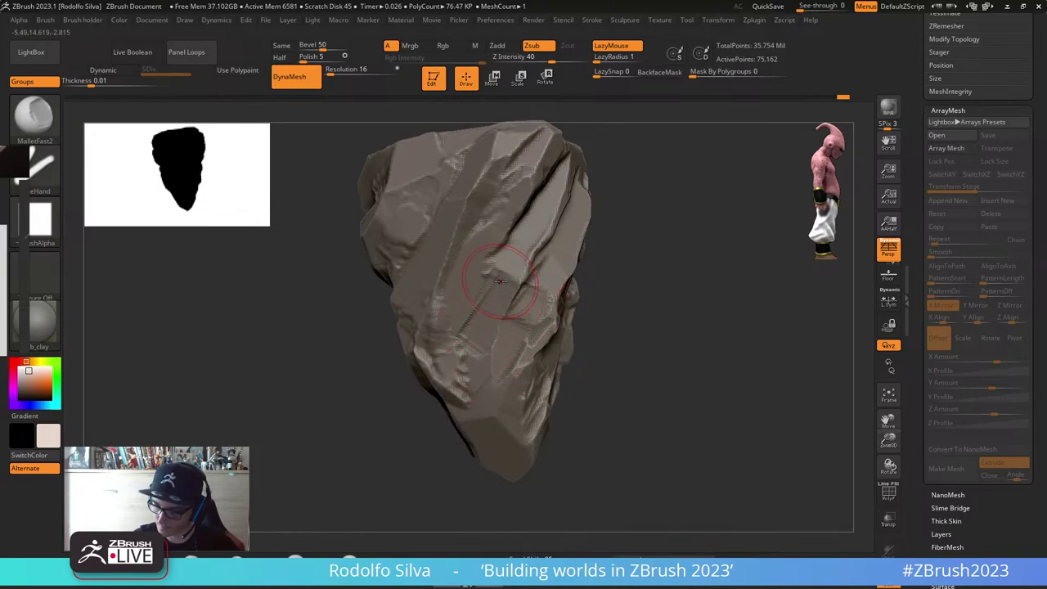
{"action": "left_click_drag", "start_coordinate": [496, 287], "coordinate": [455, 352]}
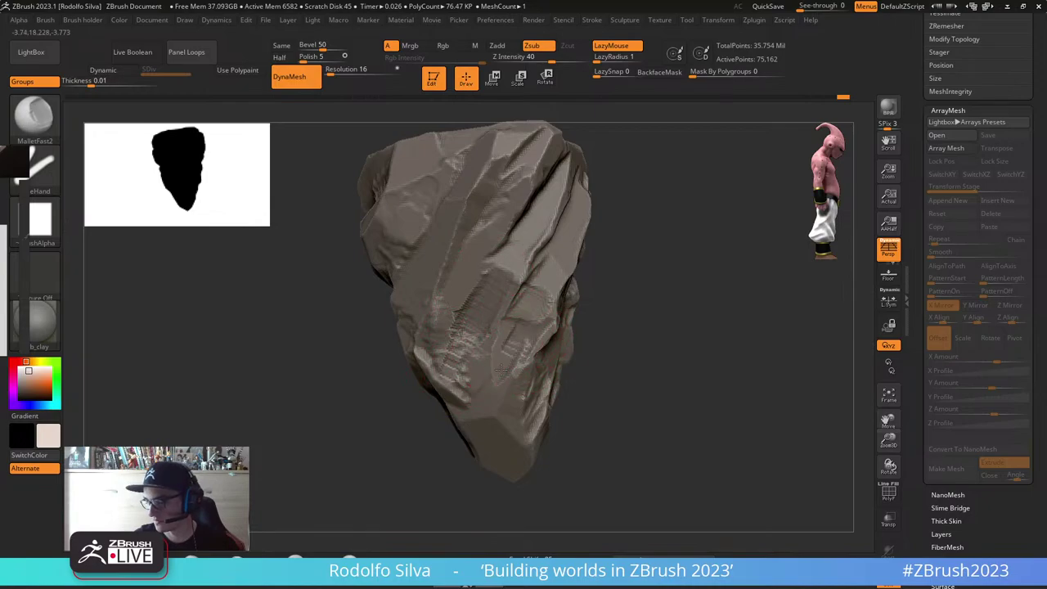
{"action": "mouse_move", "coordinate": [665, 334]}
{"action": "left_mouse_down"}
{"action": "mouse_move", "coordinate": [699, 361]}
{"action": "mouse_move", "coordinate": [565, 341]}
{"action": "mouse_move", "coordinate": [603, 297]}
{"action": "left_mouse_up"}
{"action": "left_click_drag", "start_coordinate": [491, 293], "coordinate": [472, 333]}
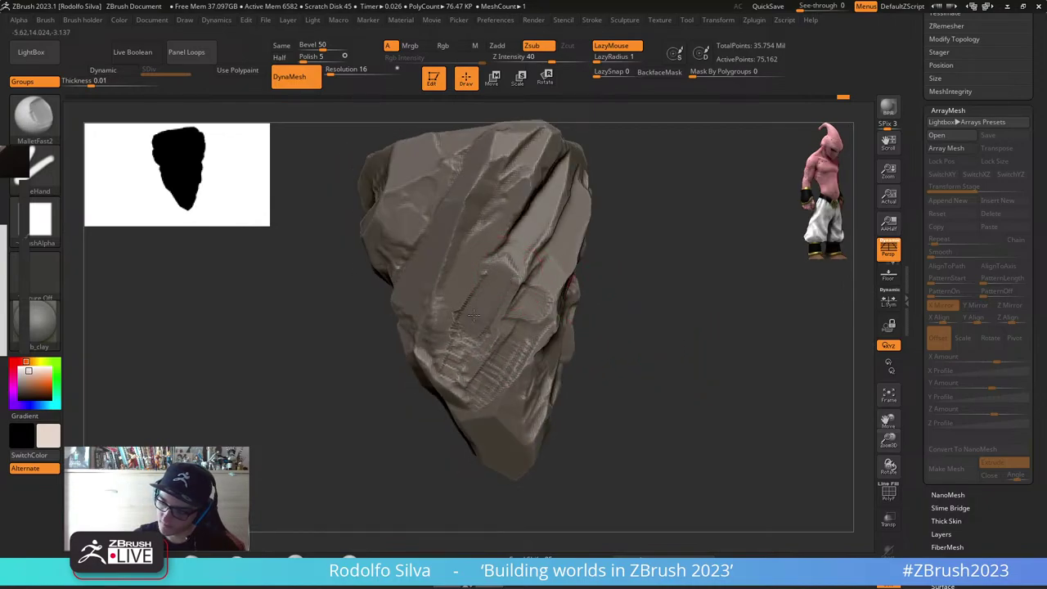
{"action": "left_click_drag", "start_coordinate": [483, 281], "coordinate": [475, 302]}
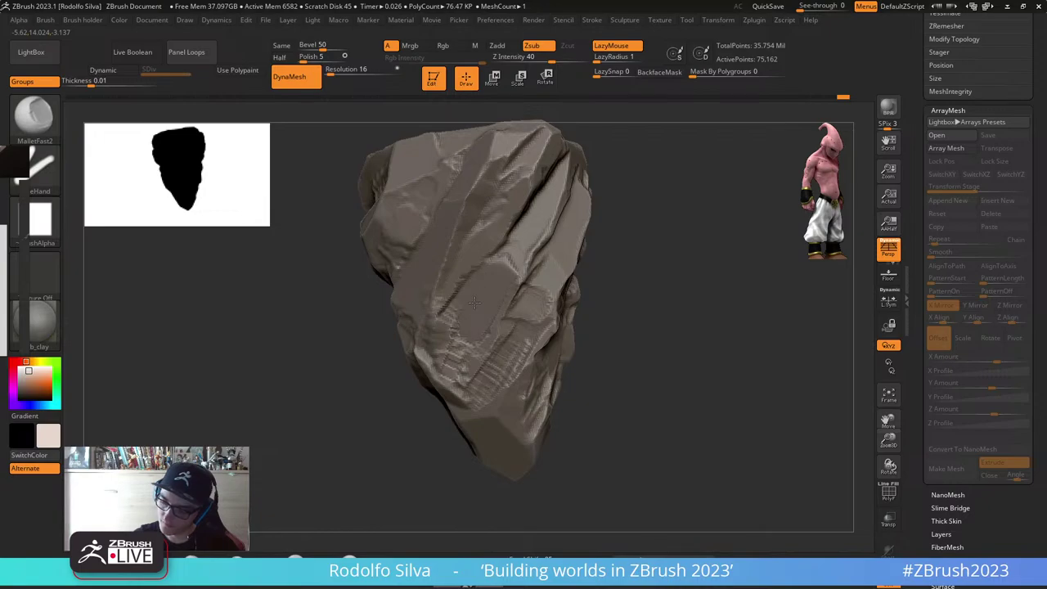
Step: Flatten the side face's raised diagonal ridge into clean planes and trim the slab edges above it
{"action": "left_click_drag", "start_coordinate": [546, 214], "coordinate": [496, 282]}
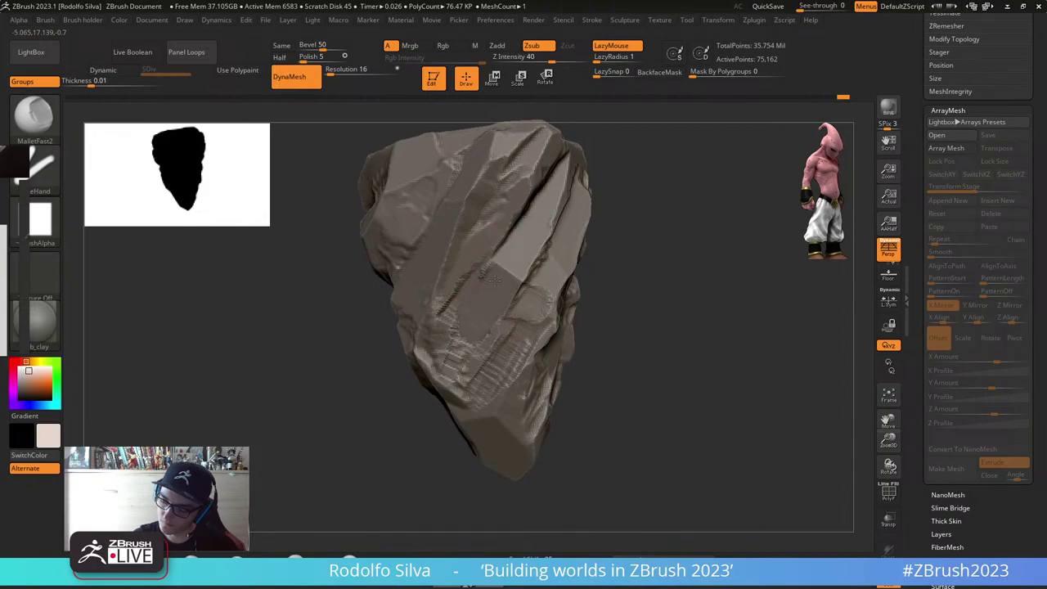
{"action": "left_click_drag", "start_coordinate": [693, 290], "coordinate": [649, 274]}
{"action": "left_click_drag", "start_coordinate": [533, 231], "coordinate": [507, 274]}
{"action": "mouse_move", "coordinate": [507, 198]}
{"action": "left_mouse_down"}
{"action": "mouse_move", "coordinate": [477, 239]}
{"action": "mouse_move", "coordinate": [499, 208]}
{"action": "left_mouse_up"}
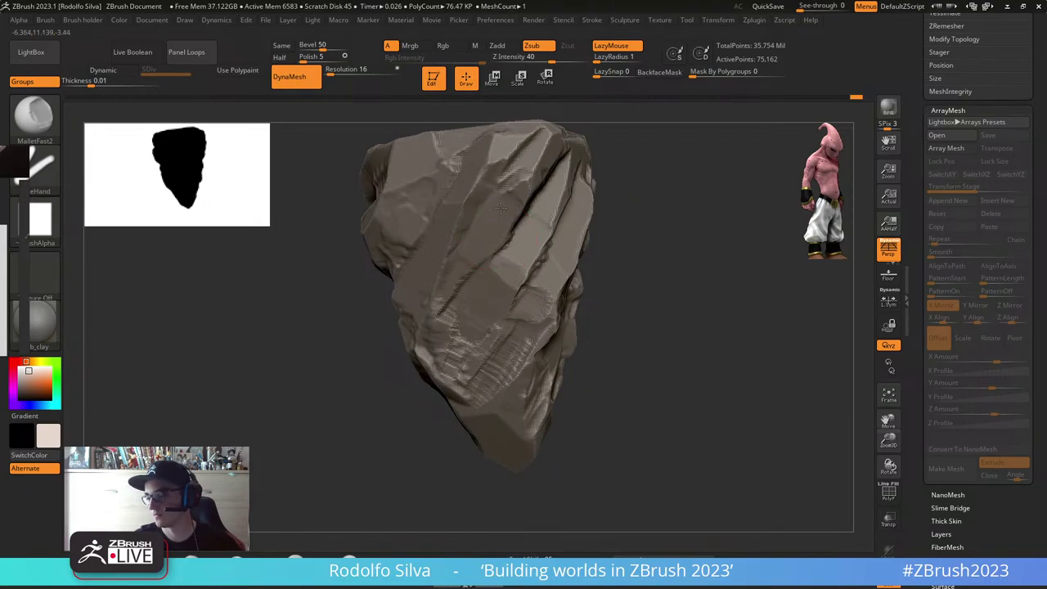
{"action": "left_click_drag", "start_coordinate": [675, 224], "coordinate": [612, 247]}
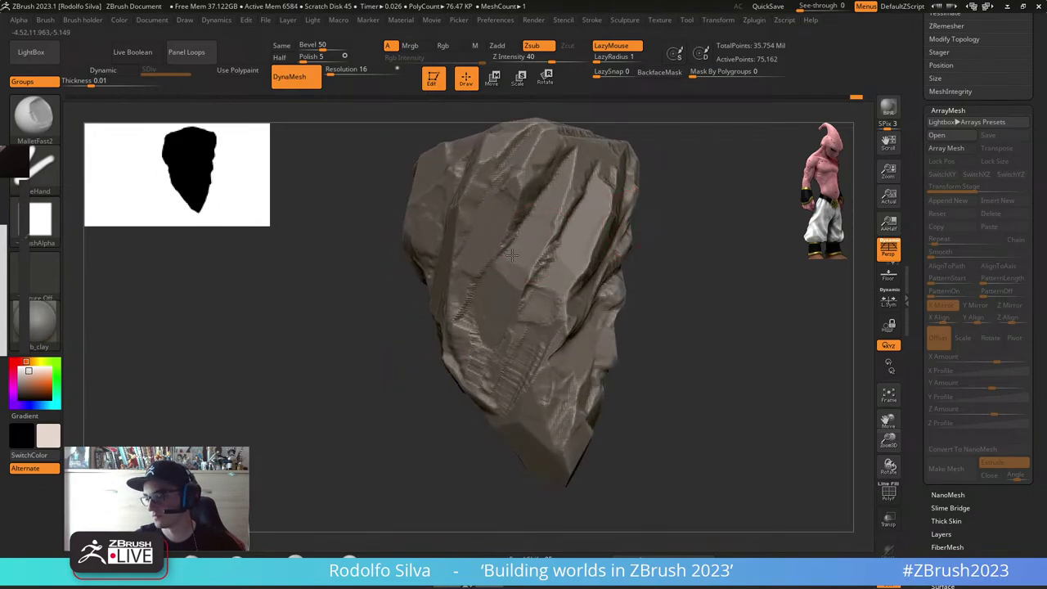
{"action": "left_click_drag", "start_coordinate": [681, 269], "coordinate": [687, 263]}
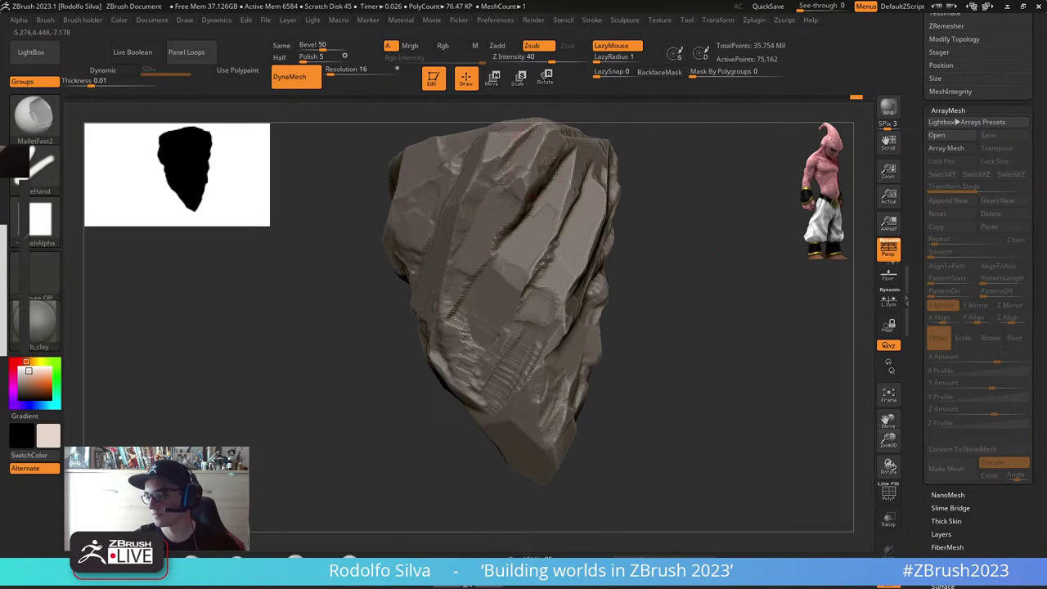
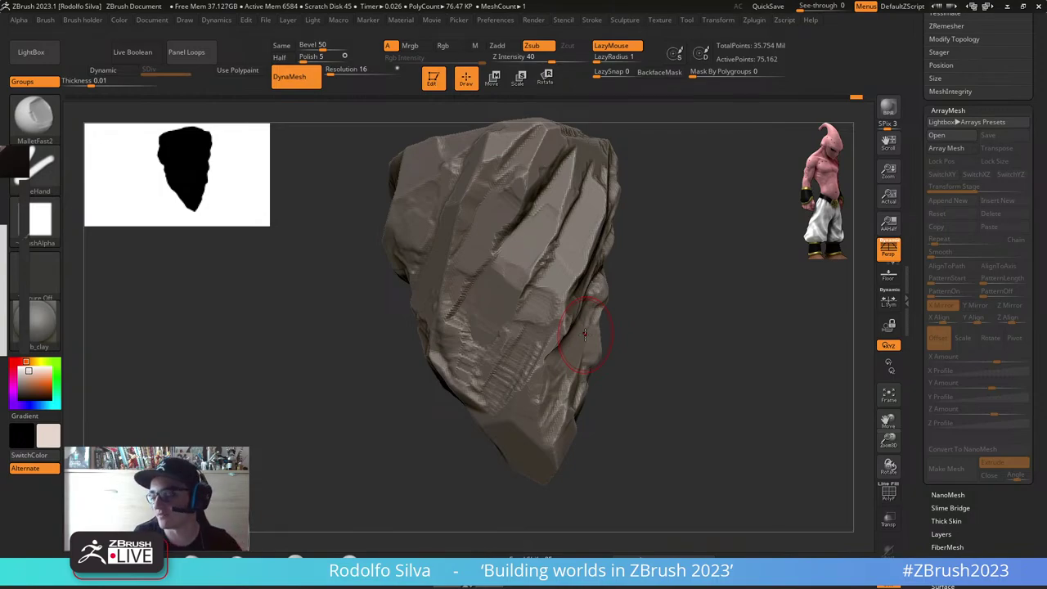
Step: Cut a flat angular facet under the lower diagonal crevice near the rock's tip and rebuild the rock with DynaMesh
{"action": "mouse_move", "coordinate": [666, 392]}
{"action": "left_mouse_down"}
{"action": "mouse_move", "coordinate": [661, 402]}
{"action": "mouse_move", "coordinate": [679, 398]}
{"action": "left_mouse_up"}
{"action": "mouse_move", "coordinate": [634, 432]}
{"action": "left_mouse_down"}
{"action": "mouse_move", "coordinate": [594, 428]}
{"action": "mouse_move", "coordinate": [654, 423]}
{"action": "mouse_move", "coordinate": [594, 388]}
{"action": "left_mouse_up"}
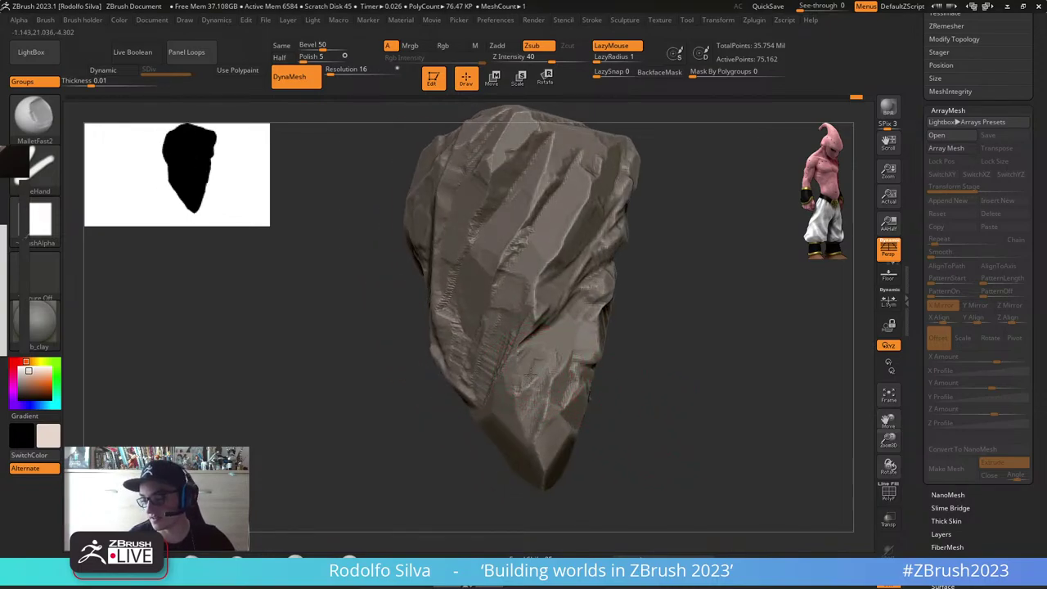
{"action": "left_click_drag", "start_coordinate": [532, 375], "coordinate": [550, 358]}
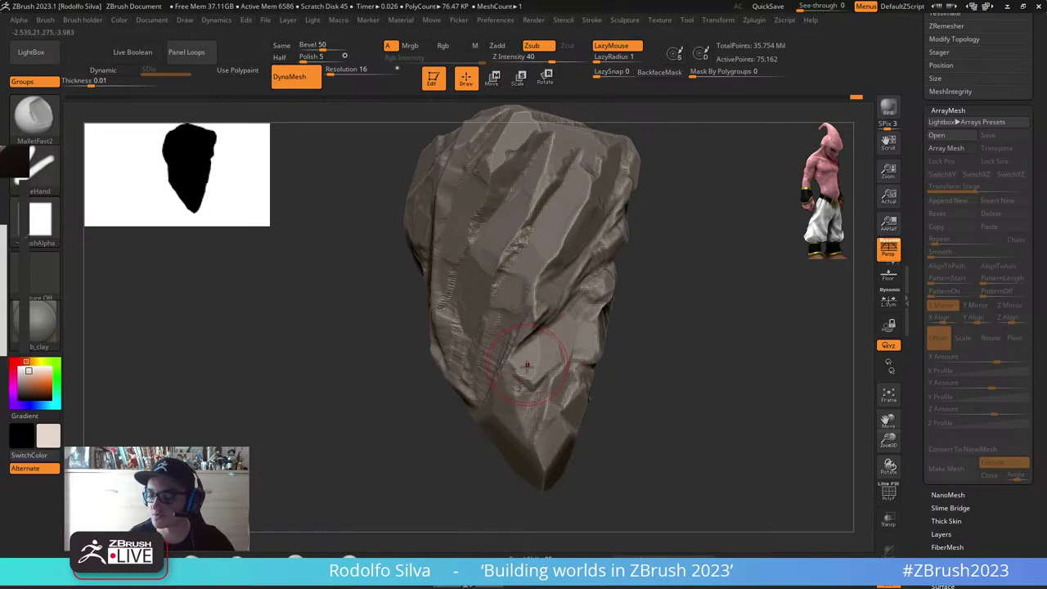
{"action": "mouse_move", "coordinate": [697, 378]}
{"action": "left_mouse_down"}
{"action": "mouse_move", "coordinate": [674, 385]}
{"action": "mouse_move", "coordinate": [692, 379]}
{"action": "left_mouse_up"}
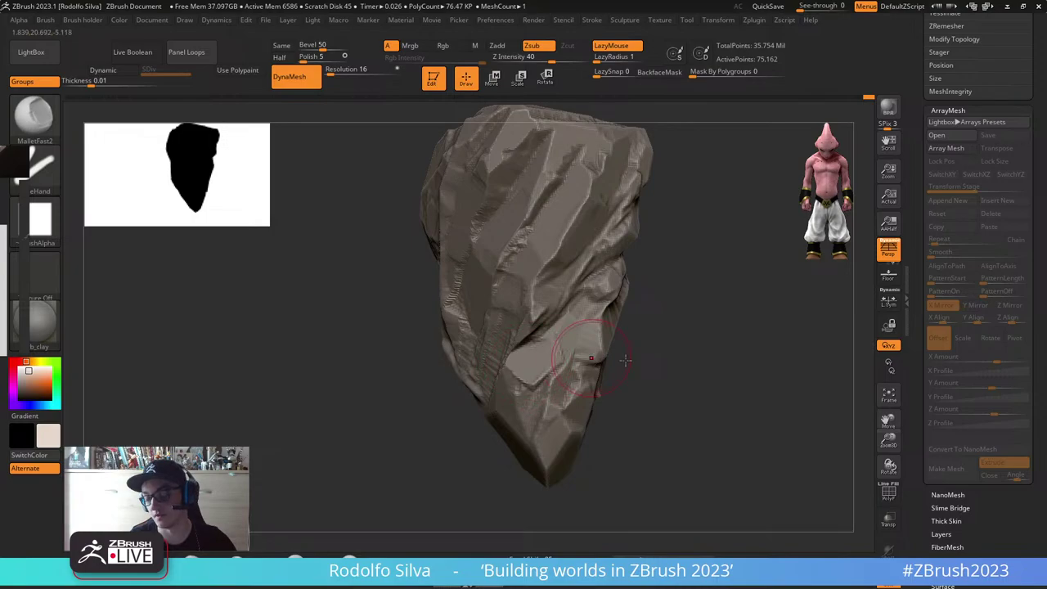
{"action": "left_click_drag", "start_coordinate": [624, 360], "coordinate": [519, 350]}
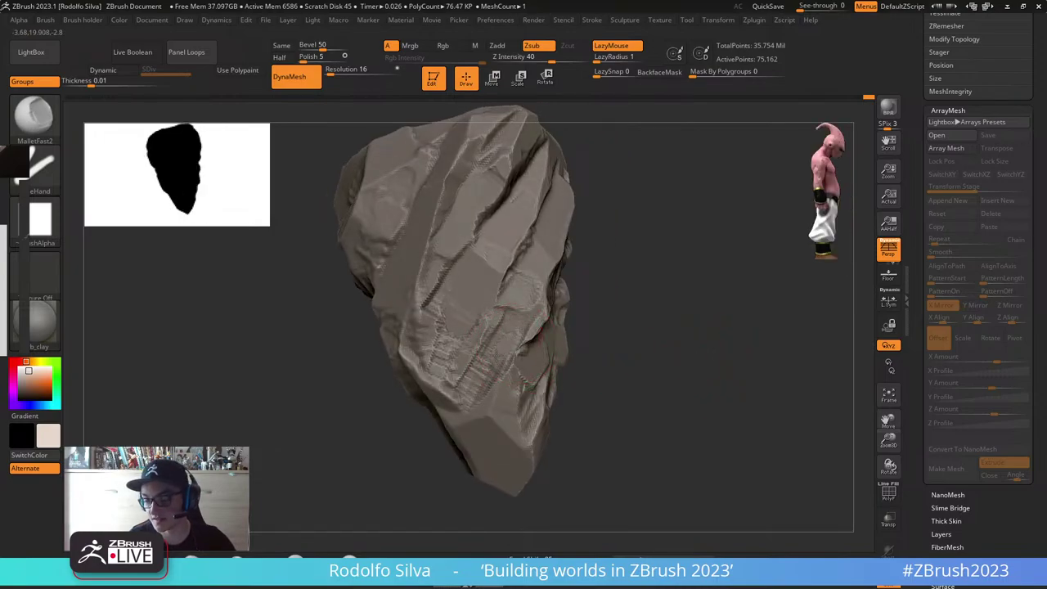
{"action": "left_click_drag", "start_coordinate": [657, 392], "coordinate": [597, 372]}
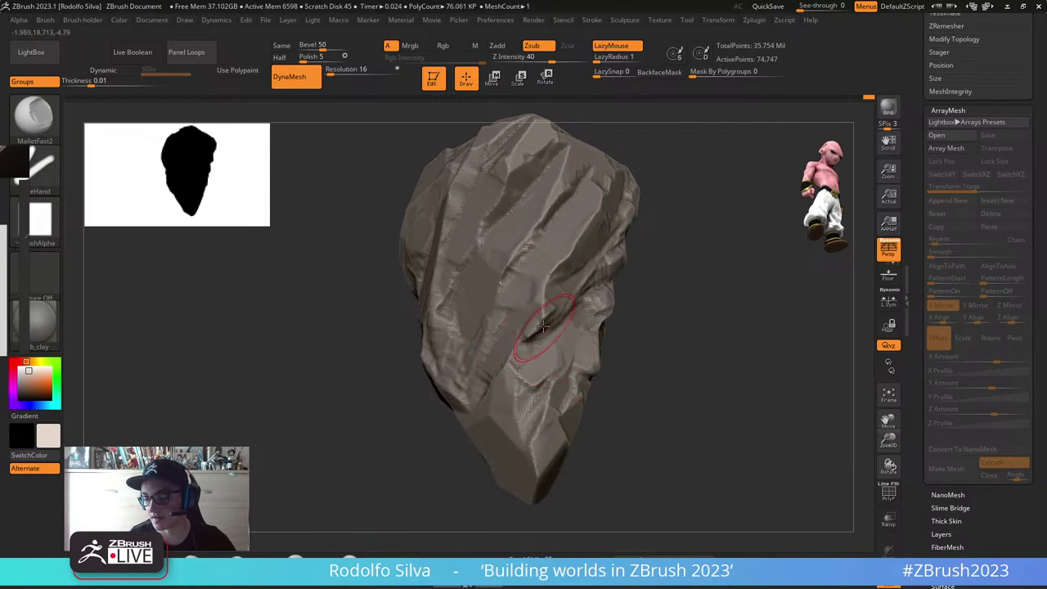
Step: Chisel flat facets and diagonal cracks into the rock's front face with the subtractive MalletFast2 brush at intensity 40
{"action": "left_click_drag", "start_coordinate": [659, 351], "coordinate": [597, 351]}
{"action": "left_click_drag", "start_coordinate": [549, 313], "coordinate": [590, 284]}
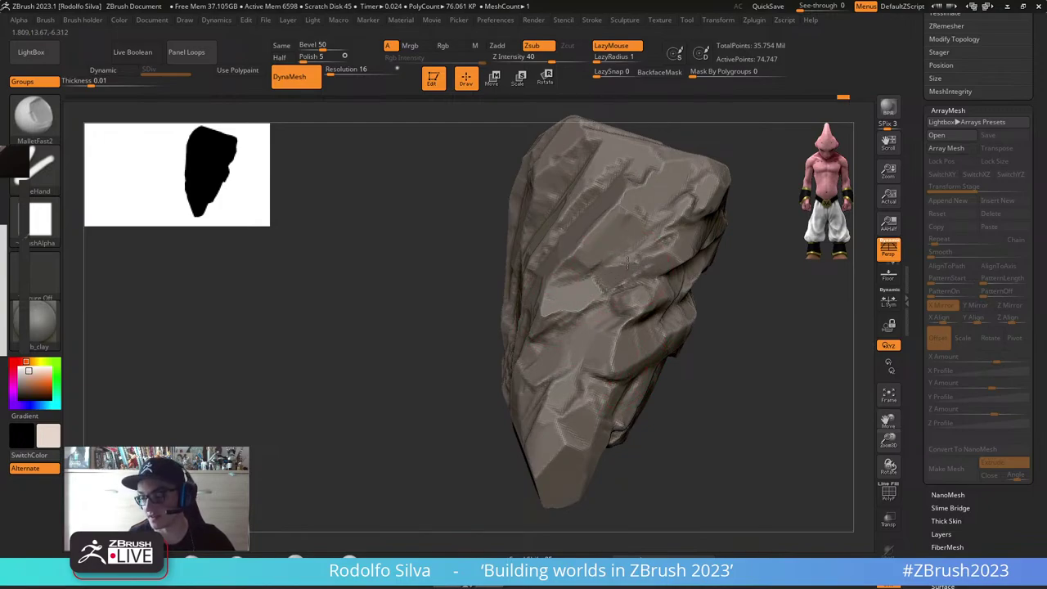
{"action": "mouse_move", "coordinate": [719, 376]}
{"action": "left_mouse_down"}
{"action": "mouse_move", "coordinate": [733, 405]}
{"action": "mouse_move", "coordinate": [682, 402]}
{"action": "left_mouse_up"}
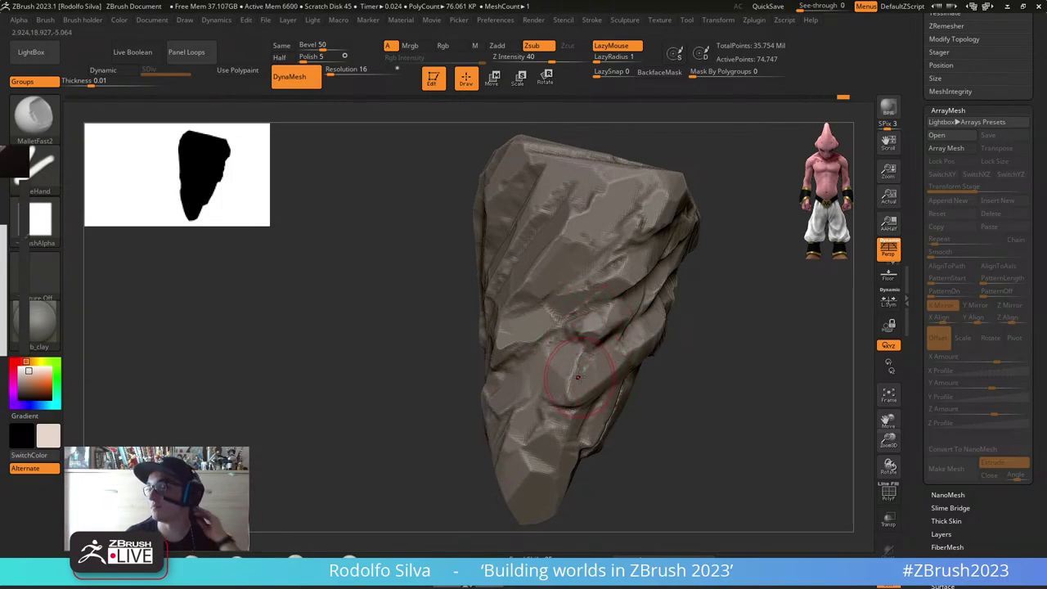
{"action": "left_click_drag", "start_coordinate": [682, 373], "coordinate": [741, 358]}
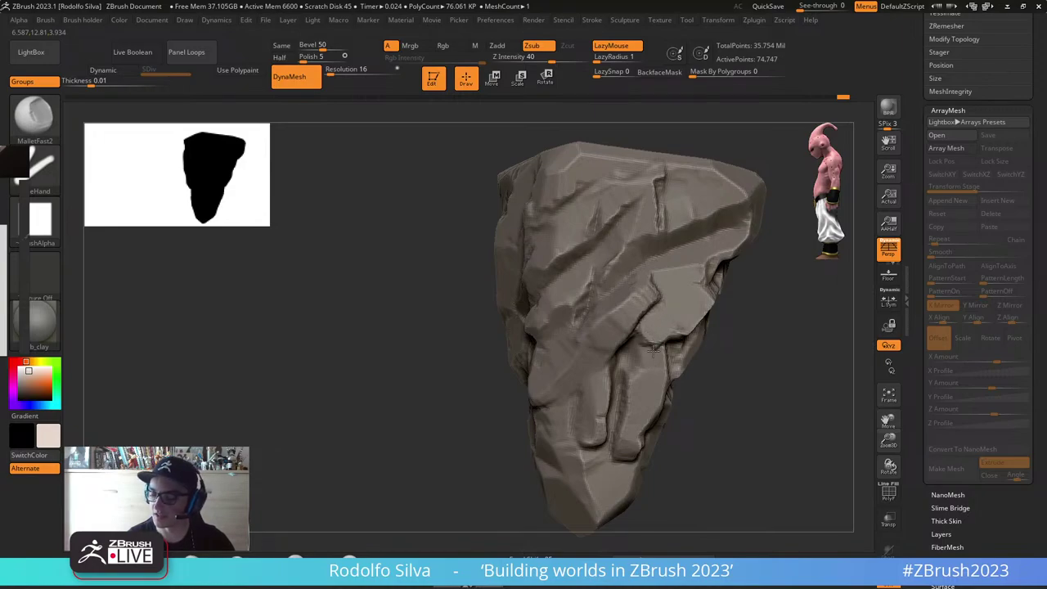
Step: Carve breaks along the diagonal ledges wrapping around the upper side of the rock
{"action": "left_click_drag", "start_coordinate": [797, 395], "coordinate": [716, 350]}
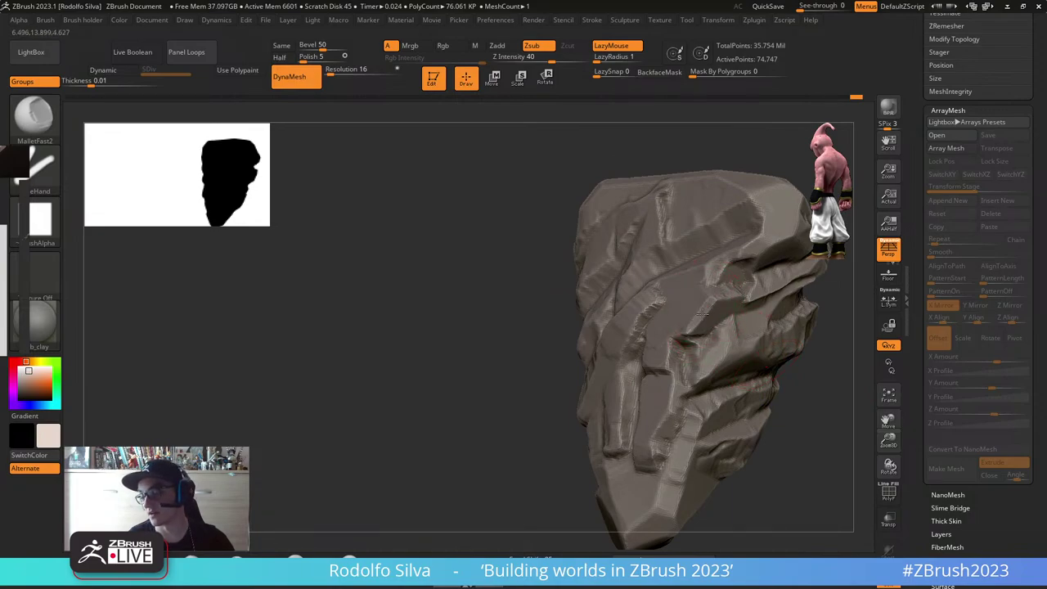
{"action": "mouse_move", "coordinate": [826, 360]}
{"action": "left_mouse_down"}
{"action": "mouse_move", "coordinate": [796, 411]}
{"action": "mouse_move", "coordinate": [728, 433]}
{"action": "mouse_move", "coordinate": [713, 448]}
{"action": "mouse_move", "coordinate": [625, 350]}
{"action": "mouse_move", "coordinate": [595, 351]}
{"action": "mouse_move", "coordinate": [611, 334]}
{"action": "left_mouse_up"}
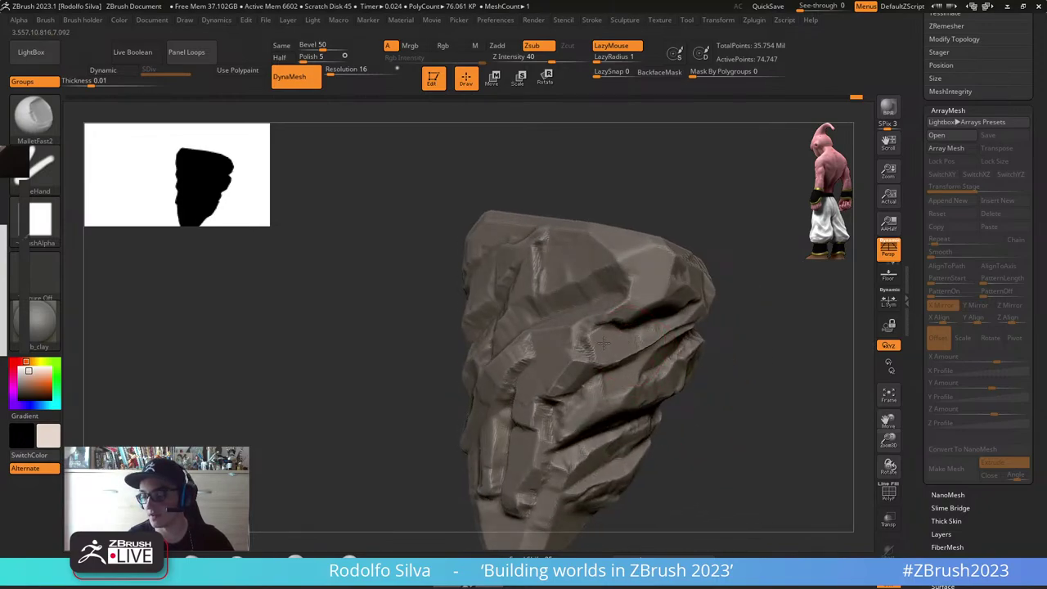
{"action": "mouse_move", "coordinate": [718, 403]}
{"action": "left_mouse_down"}
{"action": "mouse_move", "coordinate": [774, 436]}
{"action": "mouse_move", "coordinate": [740, 409]}
{"action": "mouse_move", "coordinate": [757, 391]}
{"action": "left_mouse_up"}
{"action": "left_click_drag", "start_coordinate": [671, 350], "coordinate": [627, 356]}
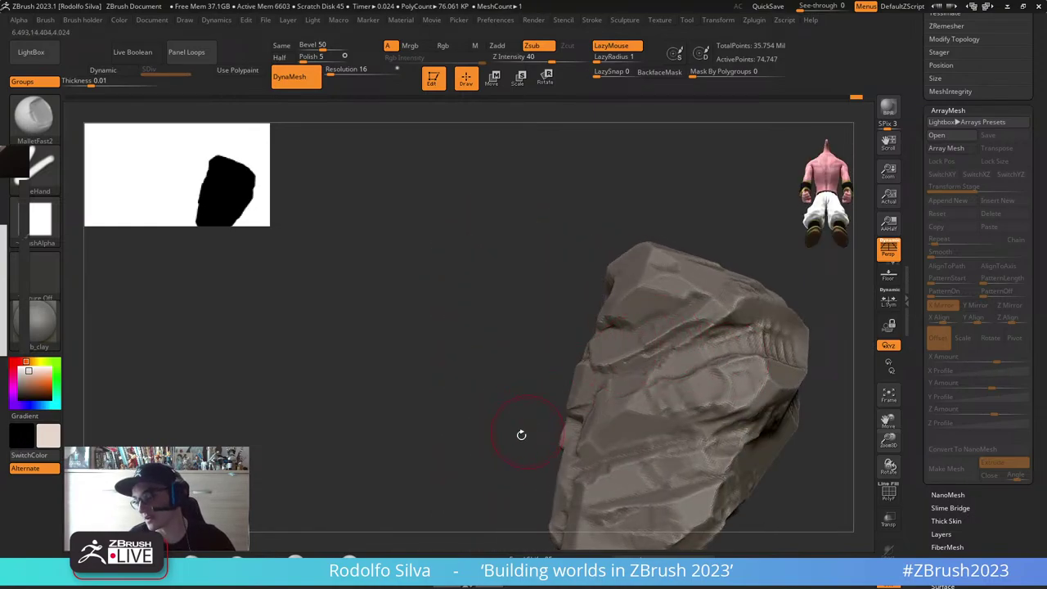
{"action": "mouse_move", "coordinate": [521, 434]}
{"action": "left_mouse_down"}
{"action": "mouse_move", "coordinate": [495, 462]}
{"action": "mouse_move", "coordinate": [515, 499]}
{"action": "left_mouse_up"}
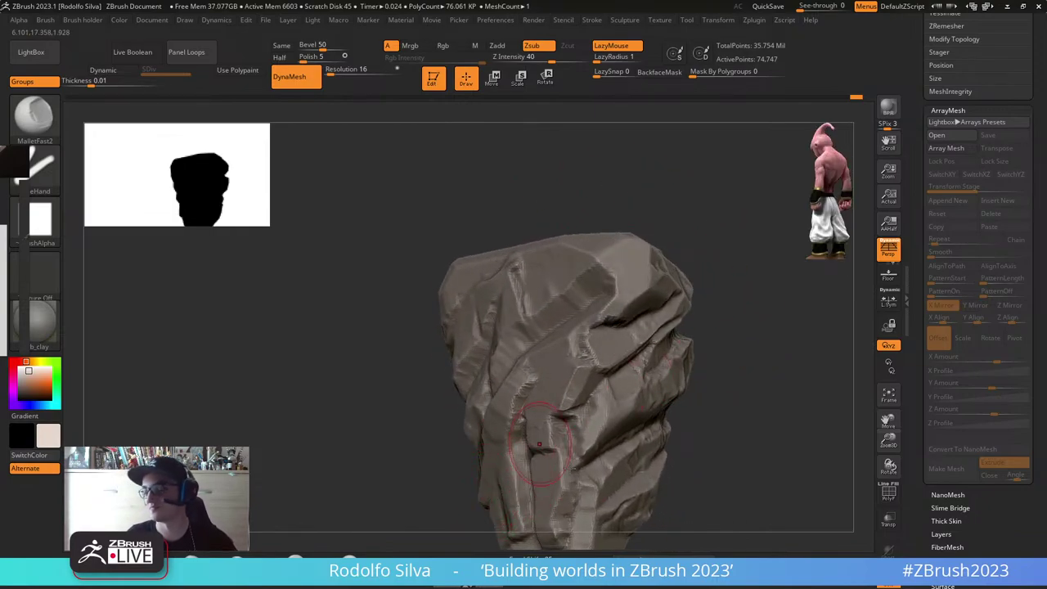
Step: Chip angular facets into the rock's tapered tip below the vertical slabs
{"action": "left_click_drag", "start_coordinate": [734, 424], "coordinate": [720, 399]}
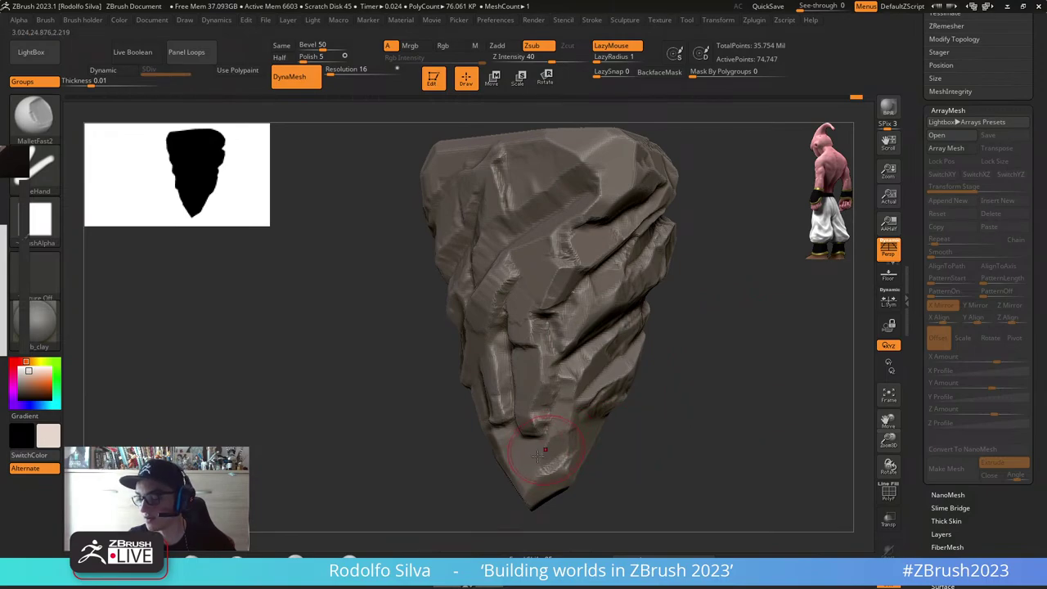
{"action": "left_click_drag", "start_coordinate": [562, 441], "coordinate": [549, 463]}
{"action": "left_click_drag", "start_coordinate": [579, 422], "coordinate": [557, 457]}
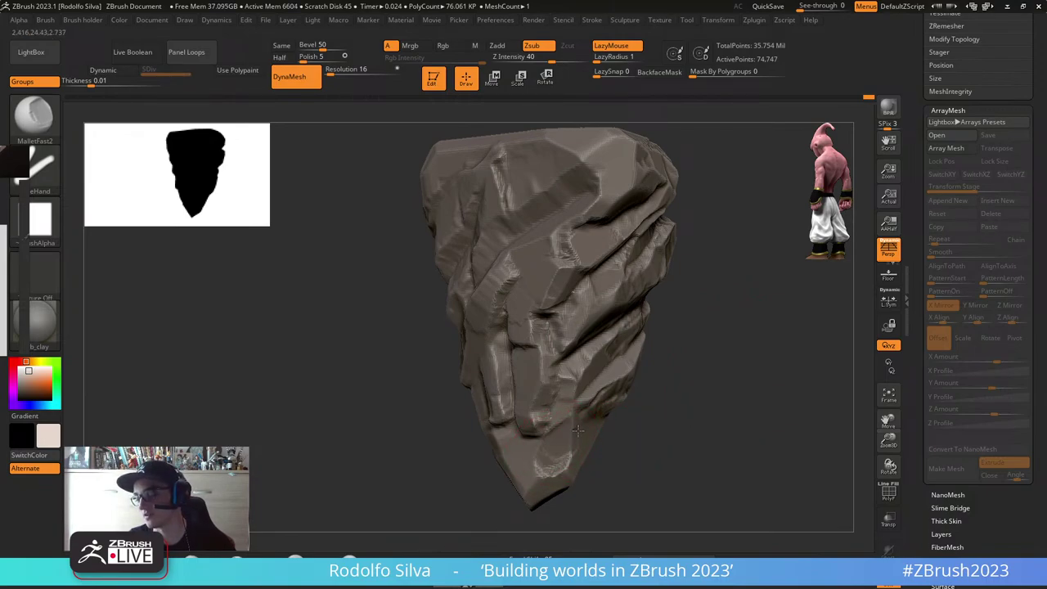
{"action": "mouse_move", "coordinate": [686, 424]}
{"action": "left_mouse_down"}
{"action": "mouse_move", "coordinate": [600, 418]}
{"action": "mouse_move", "coordinate": [661, 387]}
{"action": "mouse_move", "coordinate": [704, 388]}
{"action": "mouse_move", "coordinate": [671, 388]}
{"action": "mouse_move", "coordinate": [684, 385]}
{"action": "left_mouse_up"}
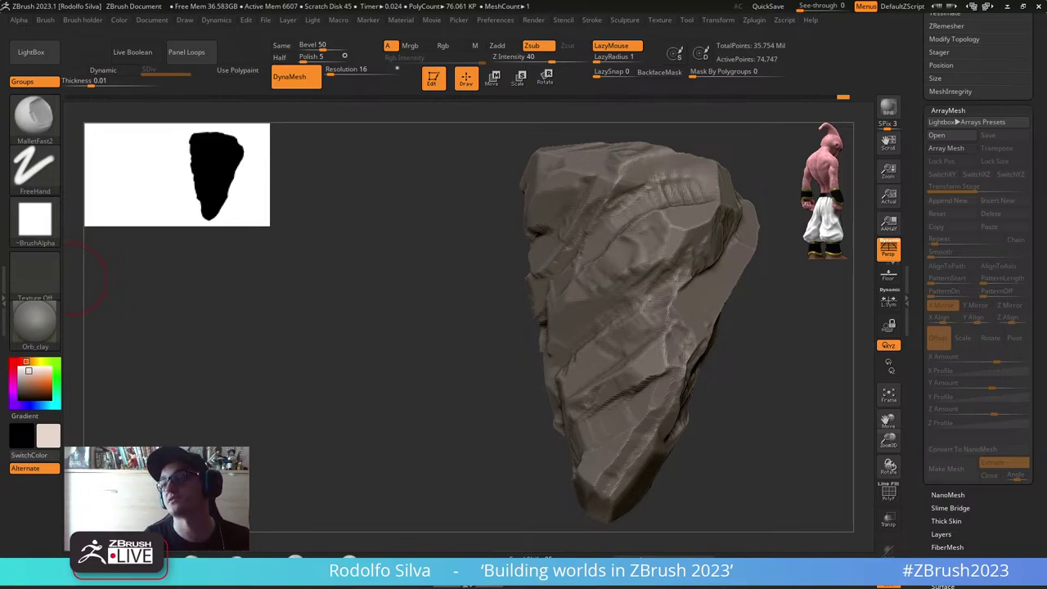
Step: Cut a diagonal groove between the upper side ledges and widen it with repeated strokes
{"action": "left_click_drag", "start_coordinate": [545, 350], "coordinate": [379, 372]}
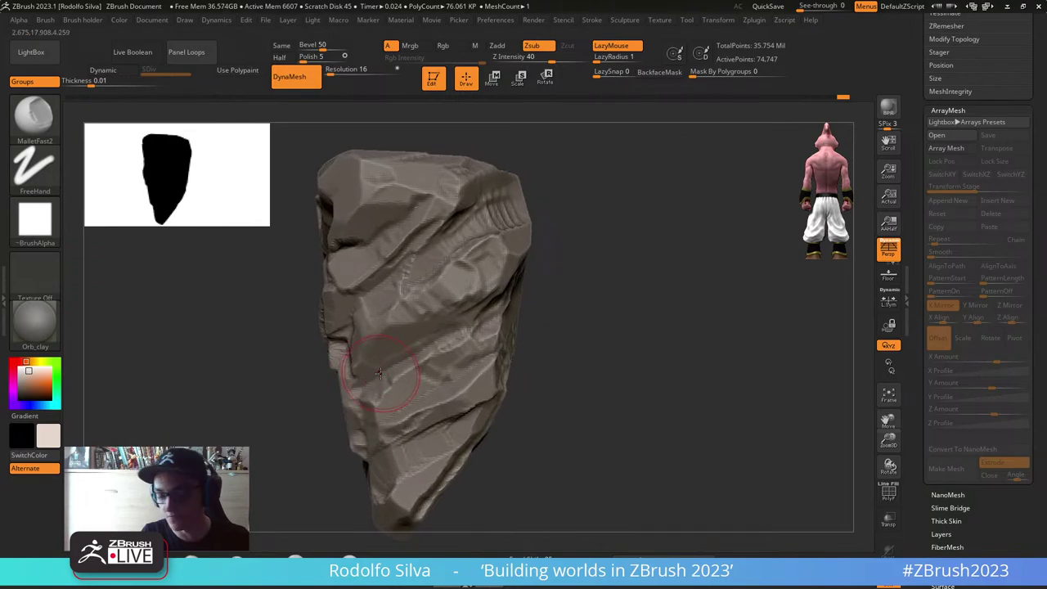
{"action": "left_click_drag", "start_coordinate": [587, 371], "coordinate": [580, 385]}
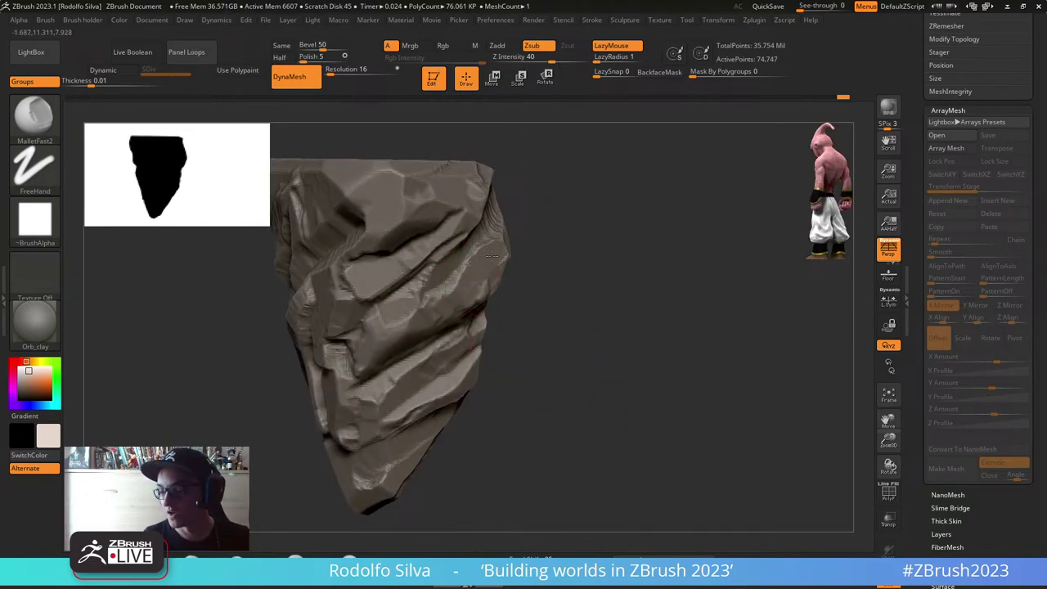
{"action": "left_click_drag", "start_coordinate": [565, 300], "coordinate": [455, 315]}
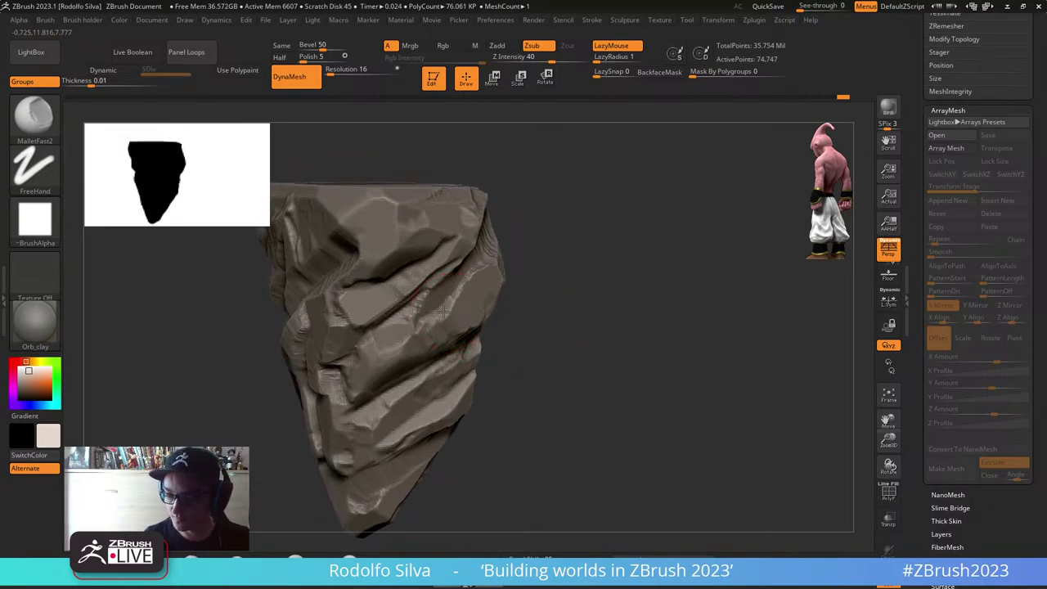
{"action": "mouse_move", "coordinate": [488, 264]}
{"action": "left_mouse_down"}
{"action": "mouse_move", "coordinate": [386, 346]}
{"action": "mouse_move", "coordinate": [408, 346]}
{"action": "left_mouse_up"}
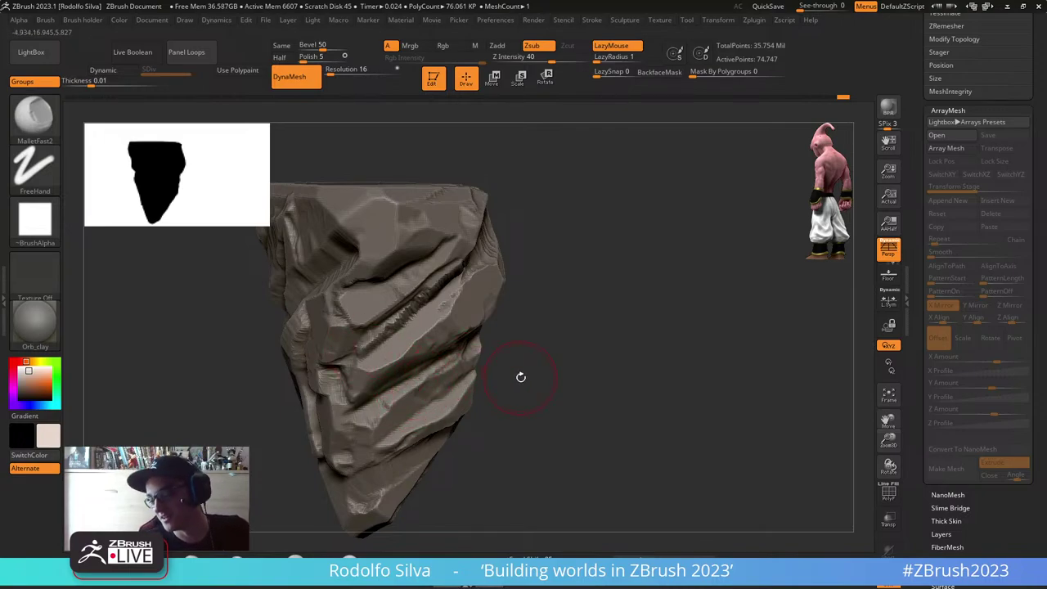
{"action": "left_click_drag", "start_coordinate": [544, 372], "coordinate": [538, 354]}
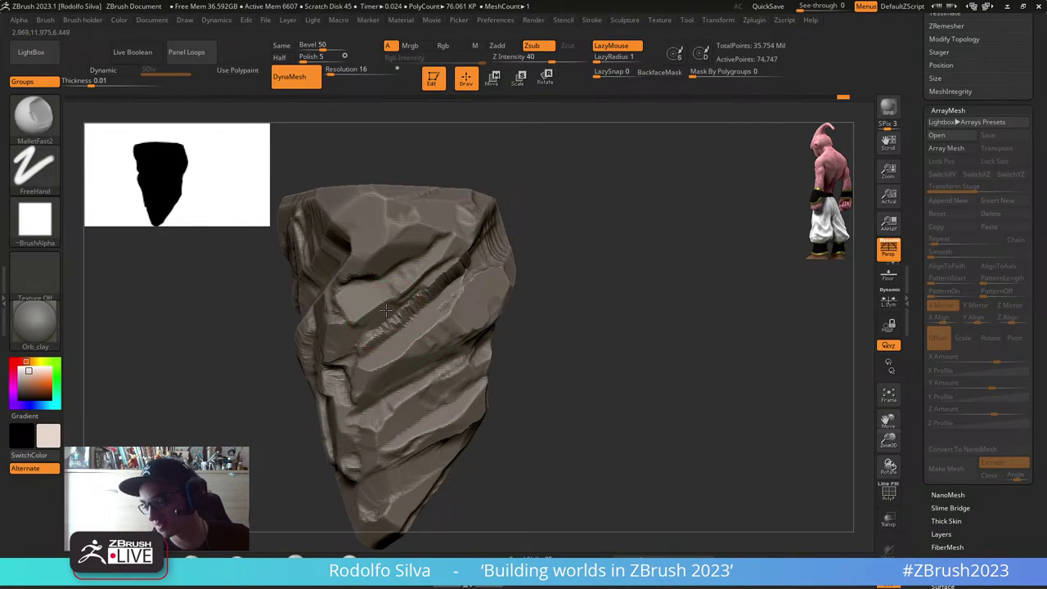
{"action": "mouse_move", "coordinate": [424, 290]}
{"action": "left_mouse_down"}
{"action": "mouse_move", "coordinate": [383, 328]}
{"action": "mouse_move", "coordinate": [457, 253]}
{"action": "left_mouse_up"}
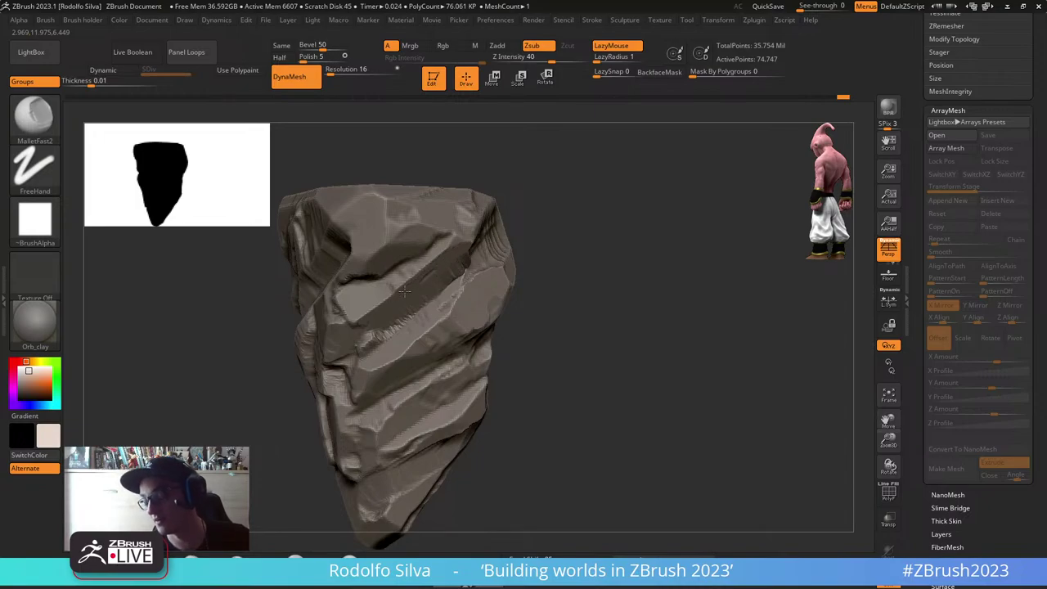
Step: Flatten the ledge beside the diagonal groove and sharpen its edges from several angles
{"action": "left_click_drag", "start_coordinate": [540, 360], "coordinate": [482, 367]}
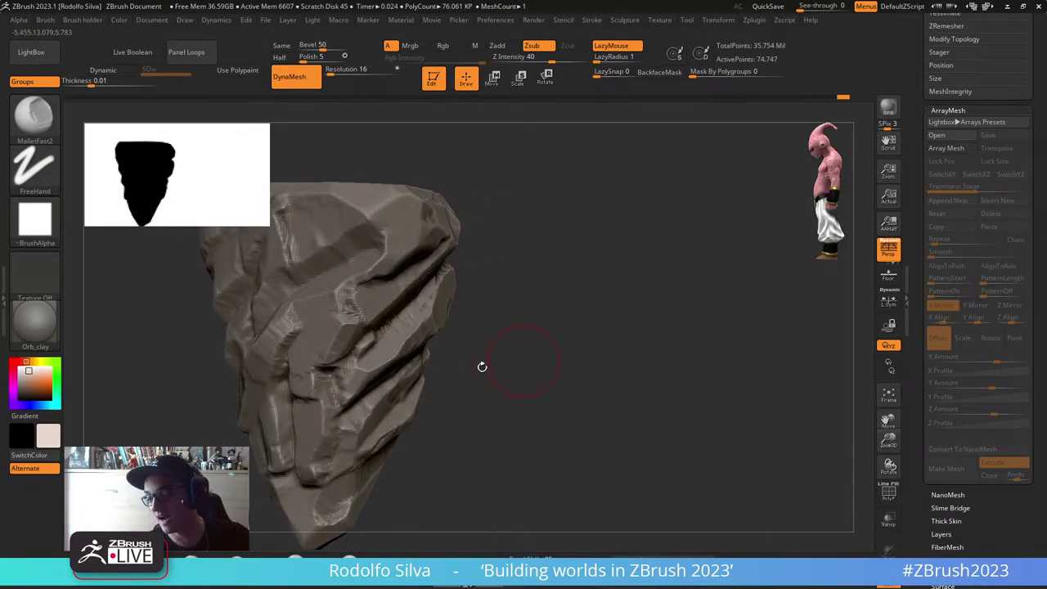
{"action": "mouse_move", "coordinate": [390, 345]}
{"action": "left_mouse_down"}
{"action": "mouse_move", "coordinate": [369, 349]}
{"action": "mouse_move", "coordinate": [382, 347]}
{"action": "left_mouse_up"}
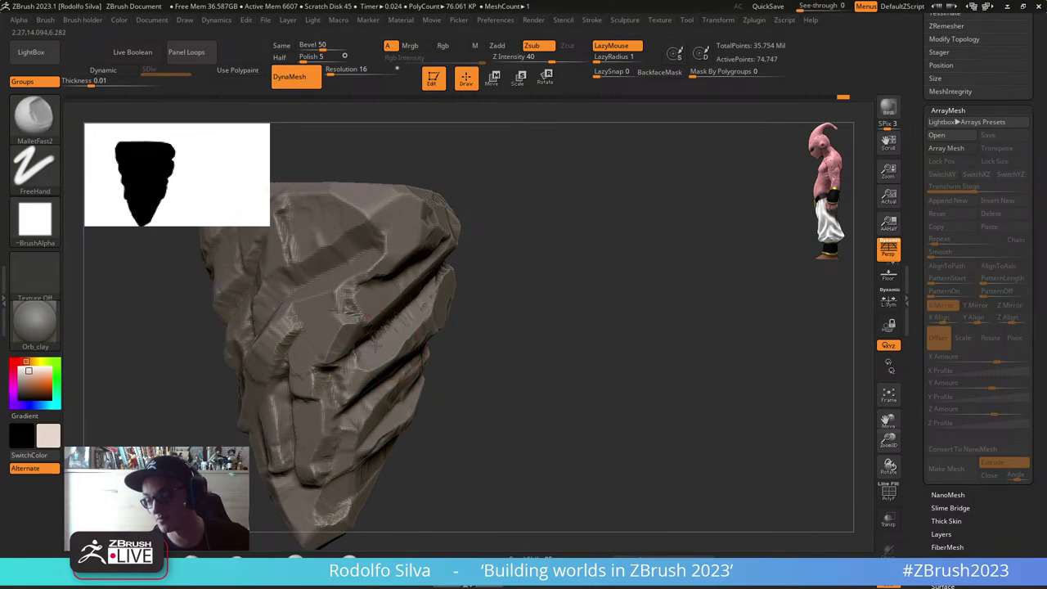
{"action": "mouse_move", "coordinate": [505, 351]}
{"action": "left_mouse_down"}
{"action": "mouse_move", "coordinate": [527, 353]}
{"action": "mouse_move", "coordinate": [507, 349]}
{"action": "left_mouse_up"}
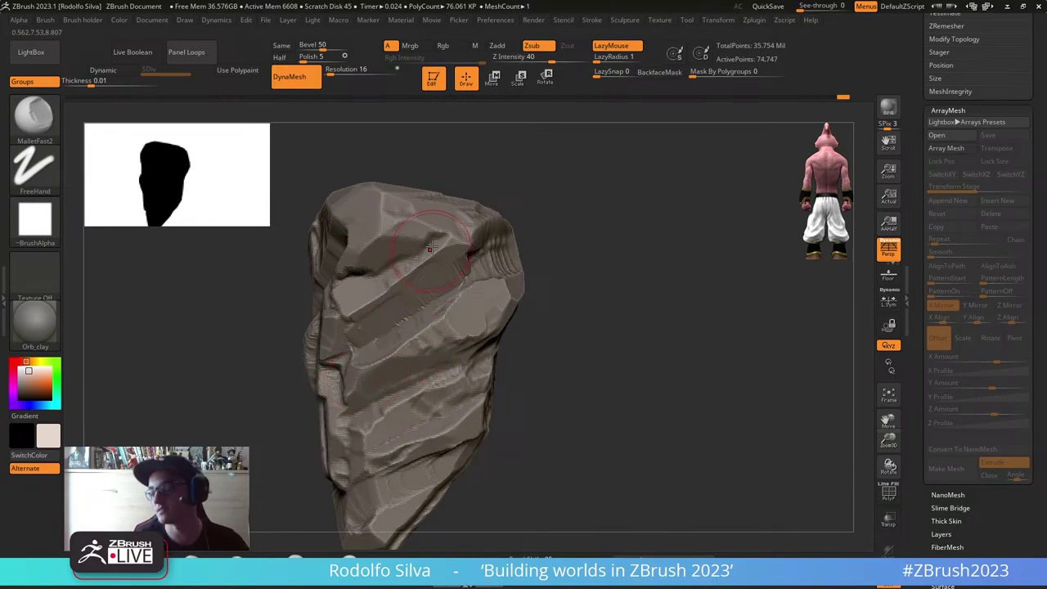
{"action": "mouse_move", "coordinate": [373, 311]}
{"action": "right_mouse_down"}
{"action": "mouse_move", "coordinate": [380, 327]}
{"action": "mouse_move", "coordinate": [417, 328]}
{"action": "mouse_move", "coordinate": [369, 329]}
{"action": "right_mouse_up"}
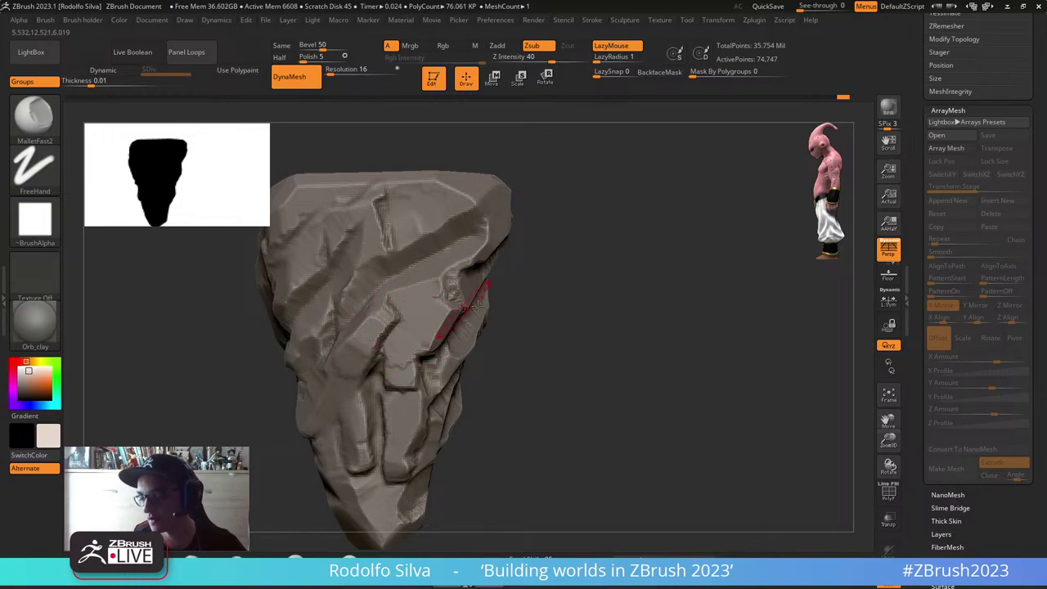
{"action": "right_click_drag", "start_coordinate": [454, 315], "coordinate": [415, 327]}
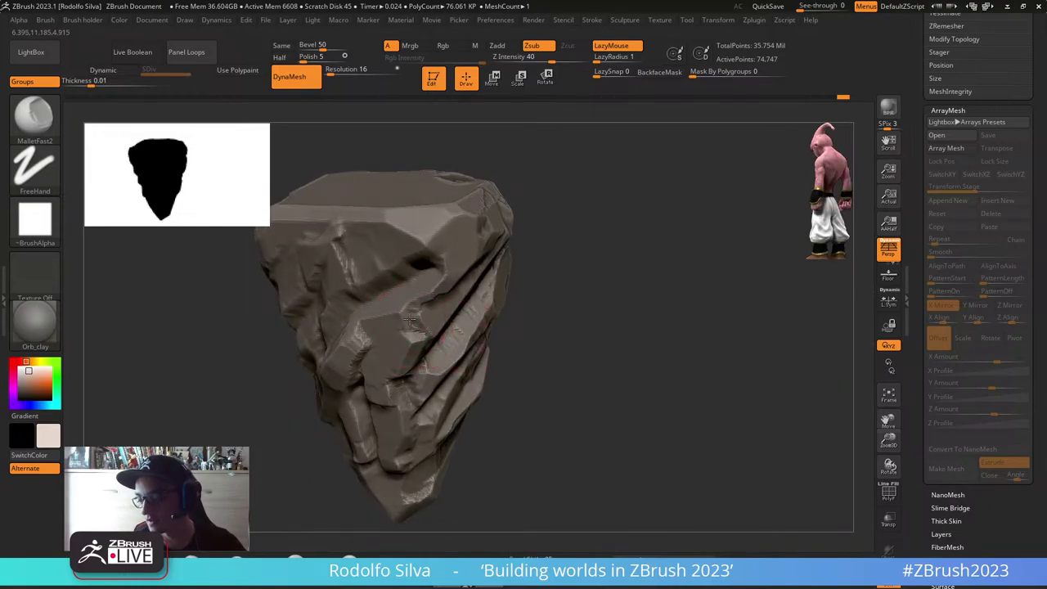
Step: Shave the central block into flatter planes and carve the ledge beneath the rock's overhanging rim
{"action": "mouse_move", "coordinate": [411, 323]}
{"action": "left_mouse_down"}
{"action": "mouse_move", "coordinate": [408, 355]}
{"action": "mouse_move", "coordinate": [433, 360]}
{"action": "mouse_move", "coordinate": [394, 383]}
{"action": "left_mouse_up"}
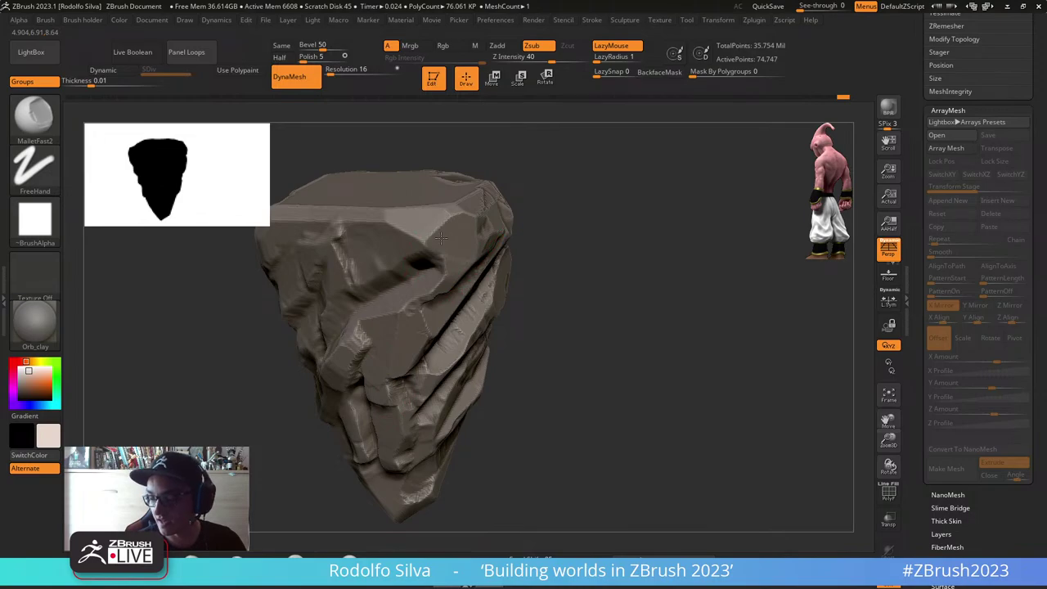
{"action": "left_click_drag", "start_coordinate": [589, 328], "coordinate": [439, 225]}
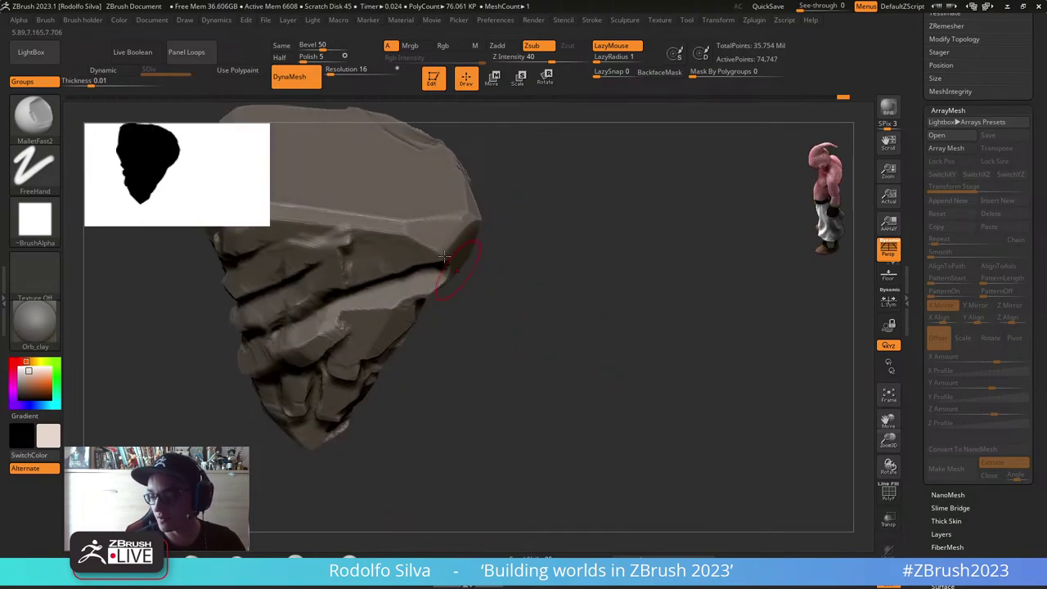
{"action": "left_click_drag", "start_coordinate": [432, 288], "coordinate": [411, 326]}
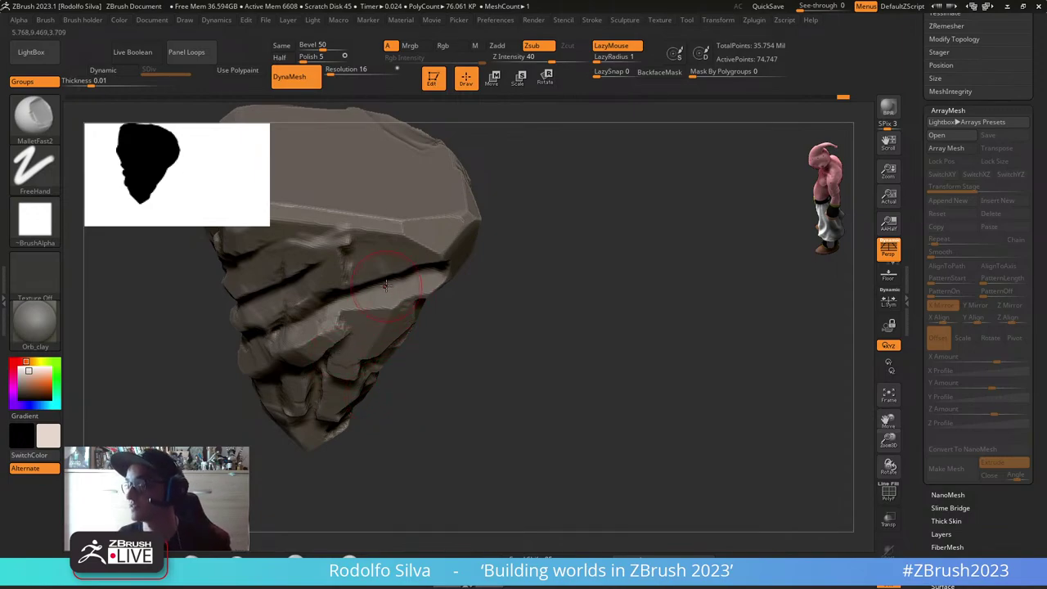
{"action": "right_click_drag", "start_coordinate": [418, 330], "coordinate": [443, 284]}
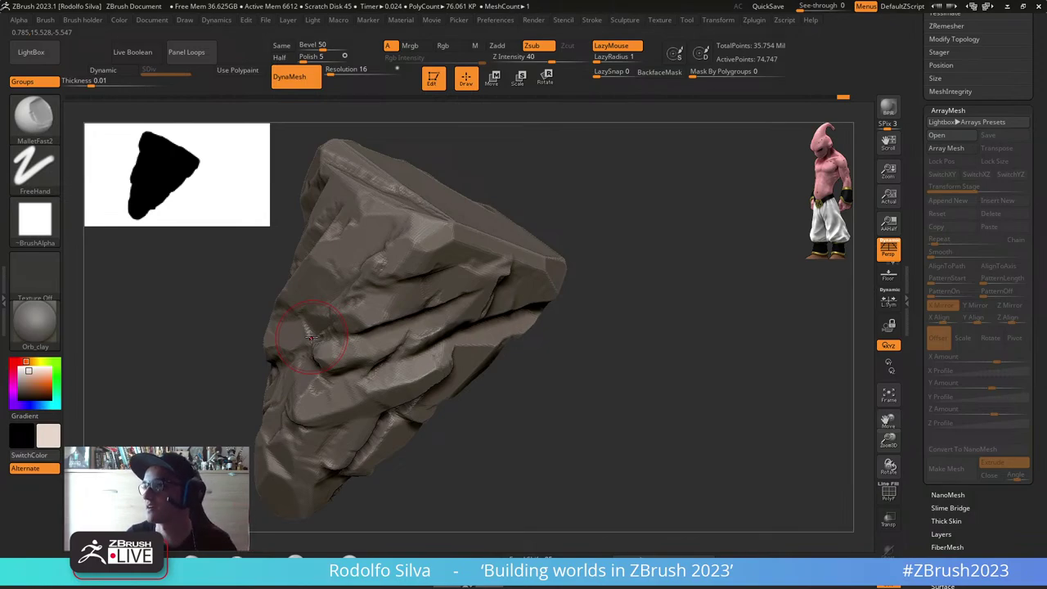
{"action": "right_click_drag", "start_coordinate": [433, 340], "coordinate": [502, 344]}
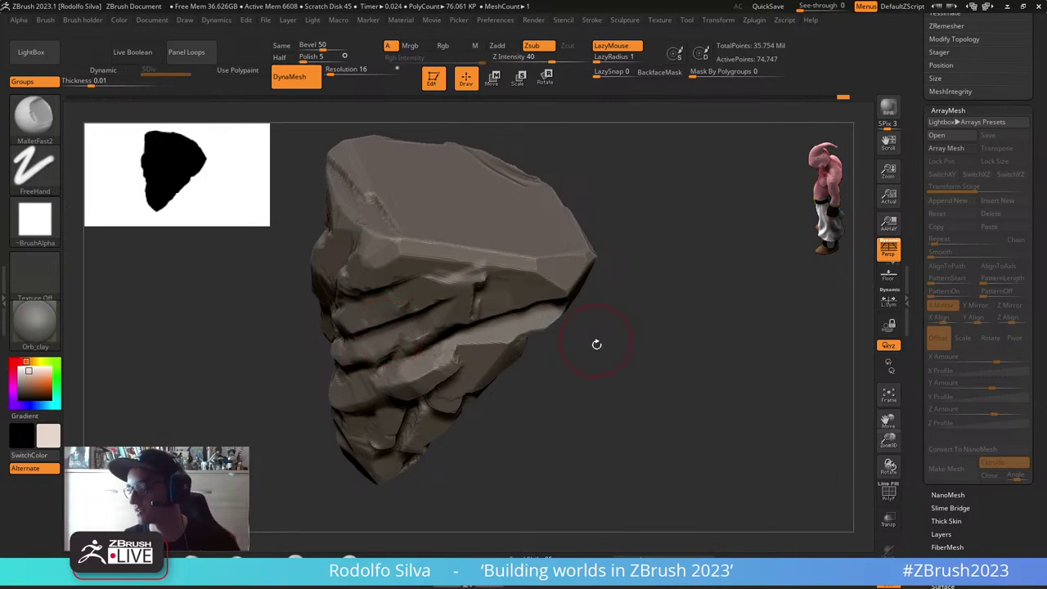
Step: Carve a deep recess below the top rim and shave down the vertical ridge above it
{"action": "mouse_move", "coordinate": [597, 345]}
{"action": "left_mouse_down"}
{"action": "mouse_move", "coordinate": [543, 280]}
{"action": "mouse_move", "coordinate": [458, 323]}
{"action": "mouse_move", "coordinate": [502, 299]}
{"action": "mouse_move", "coordinate": [465, 308]}
{"action": "mouse_move", "coordinate": [455, 301]}
{"action": "mouse_move", "coordinate": [468, 288]}
{"action": "mouse_move", "coordinate": [439, 289]}
{"action": "left_mouse_up"}
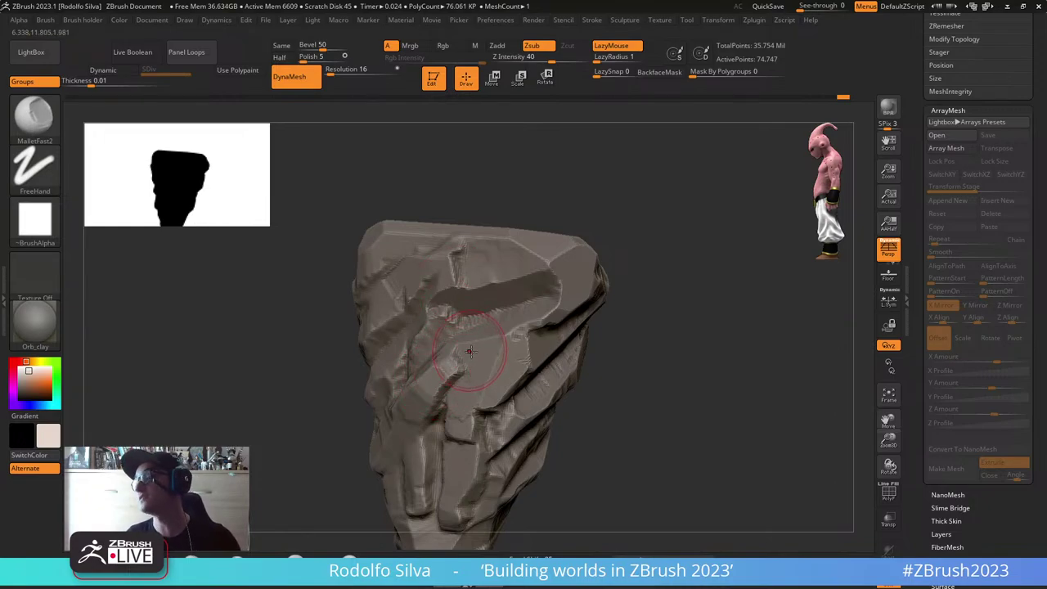
{"action": "right_click_drag", "start_coordinate": [475, 343], "coordinate": [487, 332]}
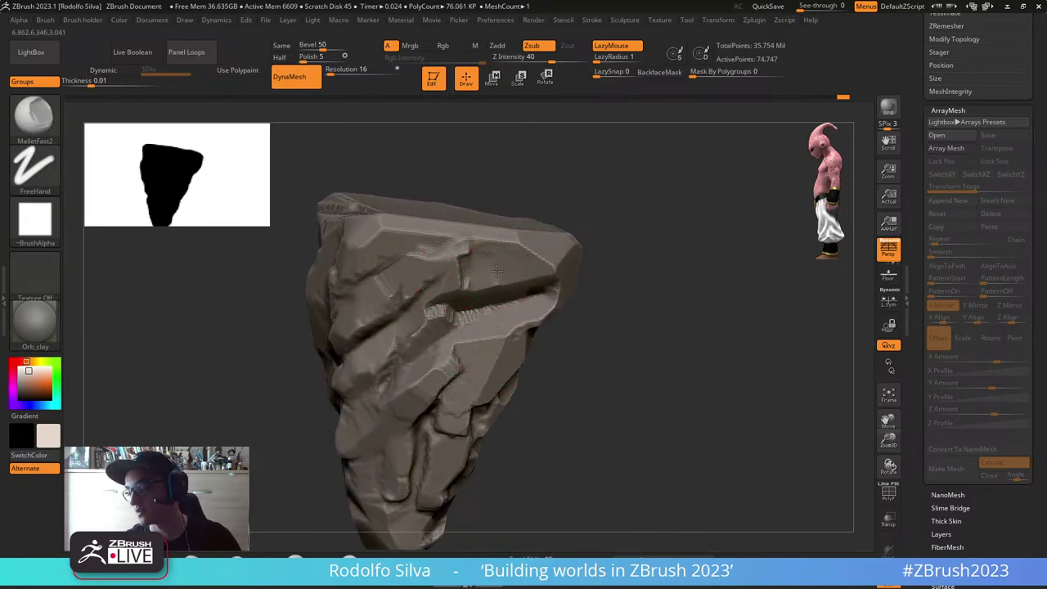
{"action": "mouse_move", "coordinate": [497, 271]}
{"action": "left_mouse_down"}
{"action": "mouse_move", "coordinate": [544, 258]}
{"action": "mouse_move", "coordinate": [458, 250]}
{"action": "mouse_move", "coordinate": [455, 236]}
{"action": "left_mouse_up"}
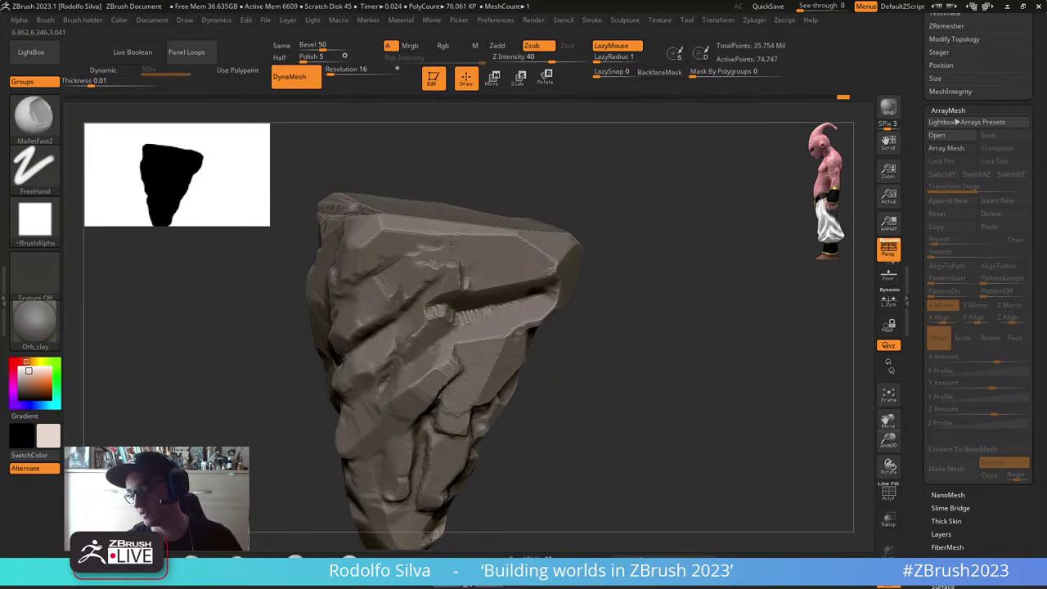
Step: Chip the top rim's edges and corner into bevels, and remesh the rock with DynaMesh at resolution 16
{"action": "left_click_drag", "start_coordinate": [626, 290], "coordinate": [581, 322]}
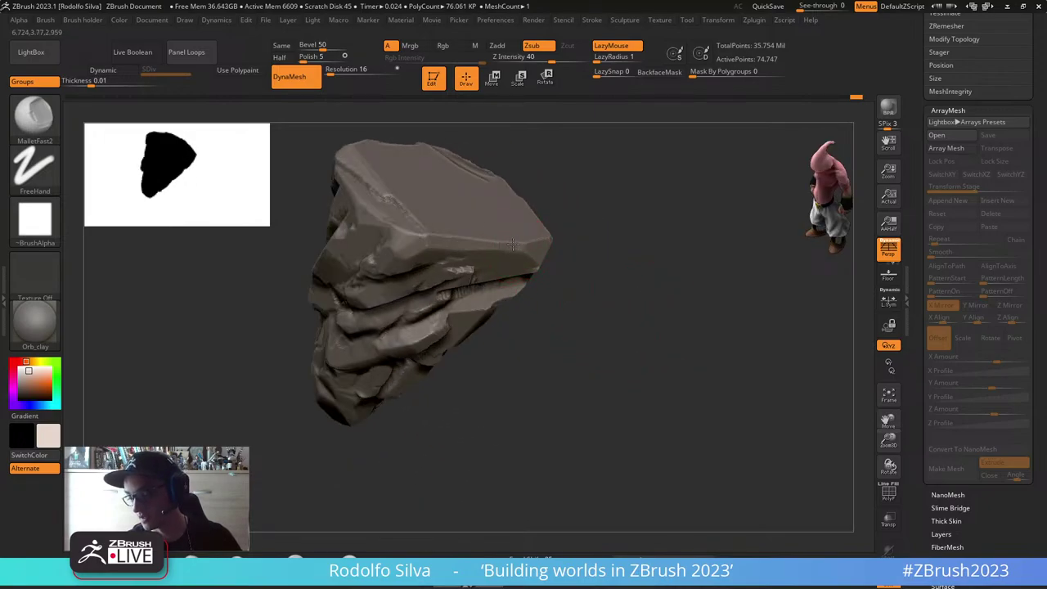
{"action": "left_click_drag", "start_coordinate": [656, 320], "coordinate": [596, 278]}
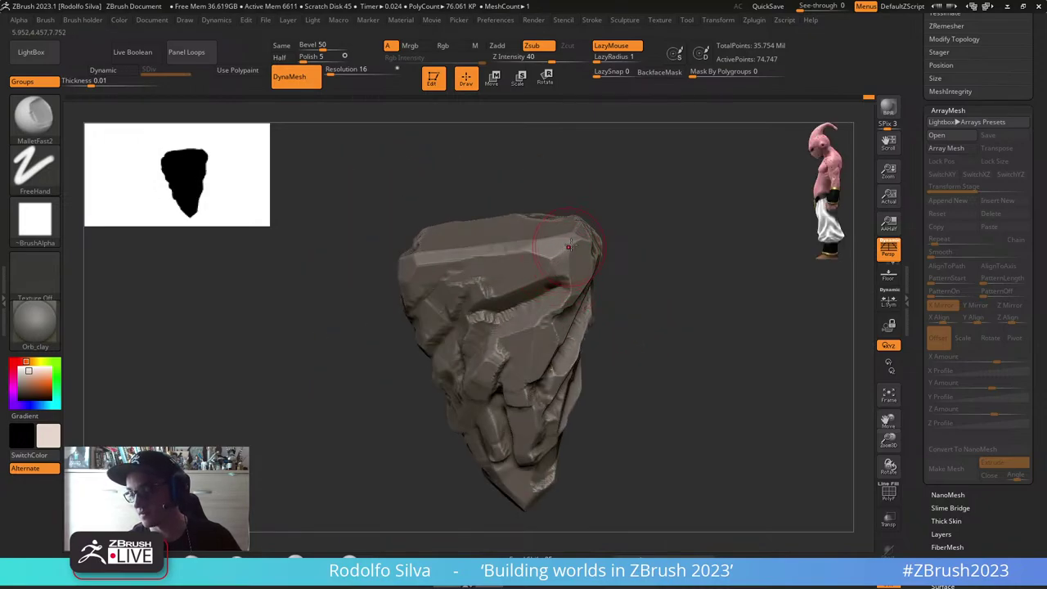
{"action": "left_click_drag", "start_coordinate": [703, 264], "coordinate": [676, 353]}
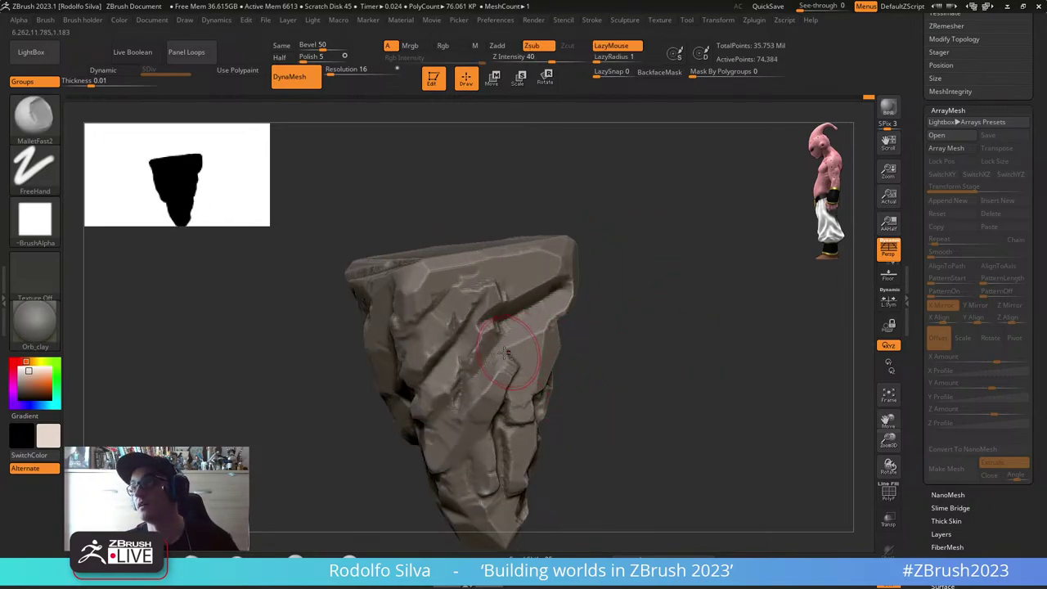
Step: Chisel diagonal cracks and flat planes into the rock's front below the notched top rim
{"action": "right_click_drag", "start_coordinate": [531, 331], "coordinate": [560, 314]}
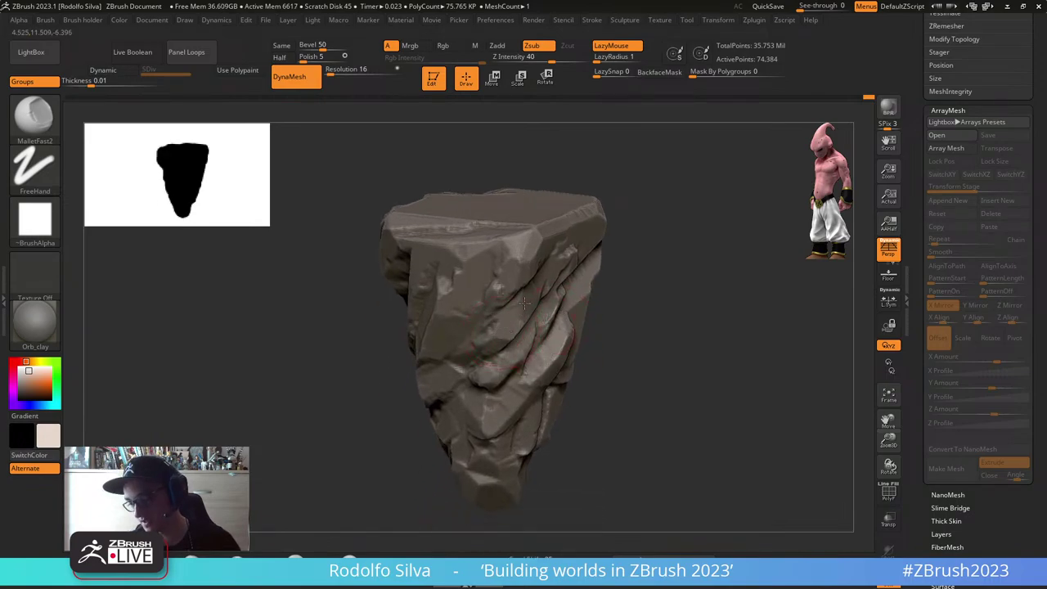
{"action": "right_click_drag", "start_coordinate": [508, 330], "coordinate": [497, 336]}
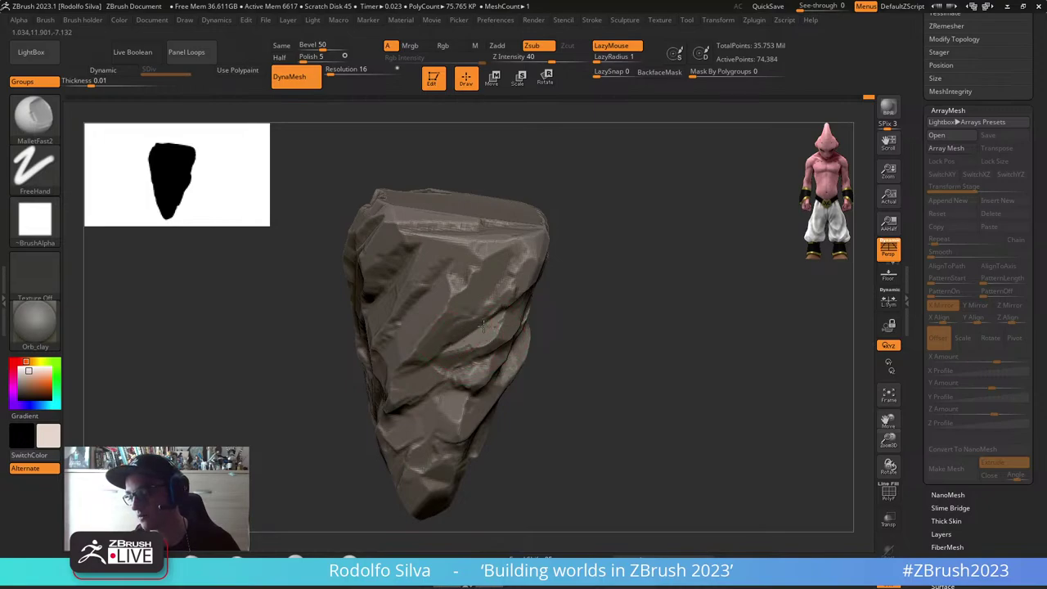
{"action": "right_click_drag", "start_coordinate": [580, 333], "coordinate": [577, 348]}
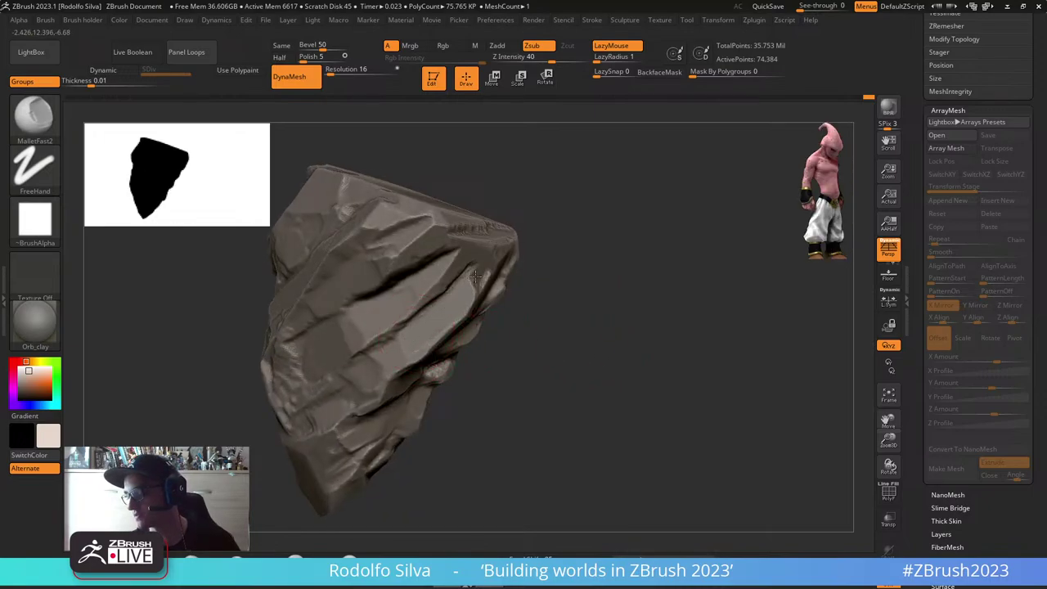
Step: Plane the slabs between the front's diagonal cracks and clean up the small notch near the upper corner
{"action": "right_click_drag", "start_coordinate": [584, 322], "coordinate": [538, 305]}
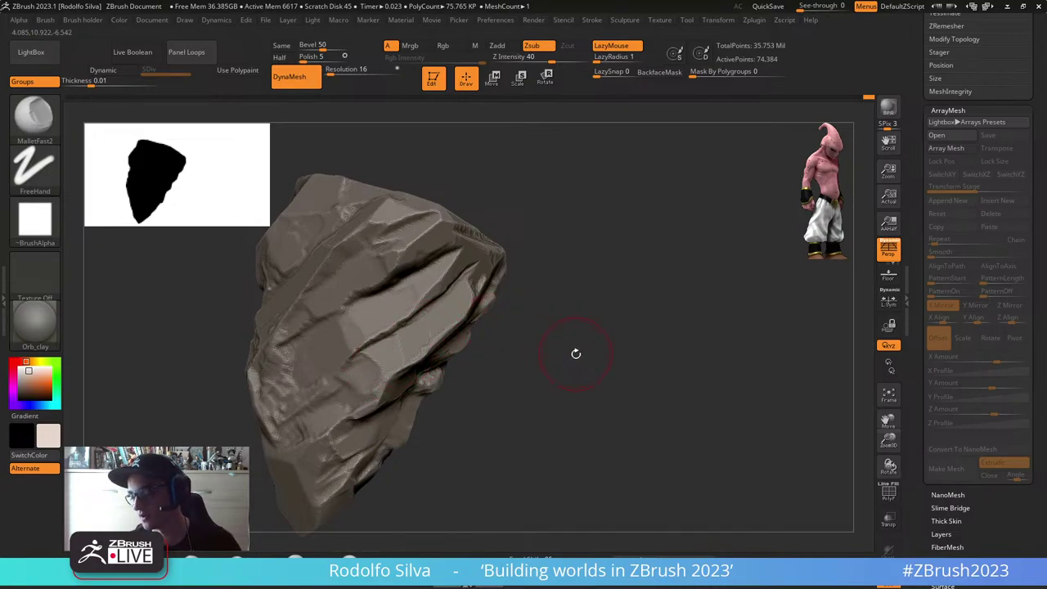
{"action": "left_click_drag", "start_coordinate": [576, 353], "coordinate": [376, 378]}
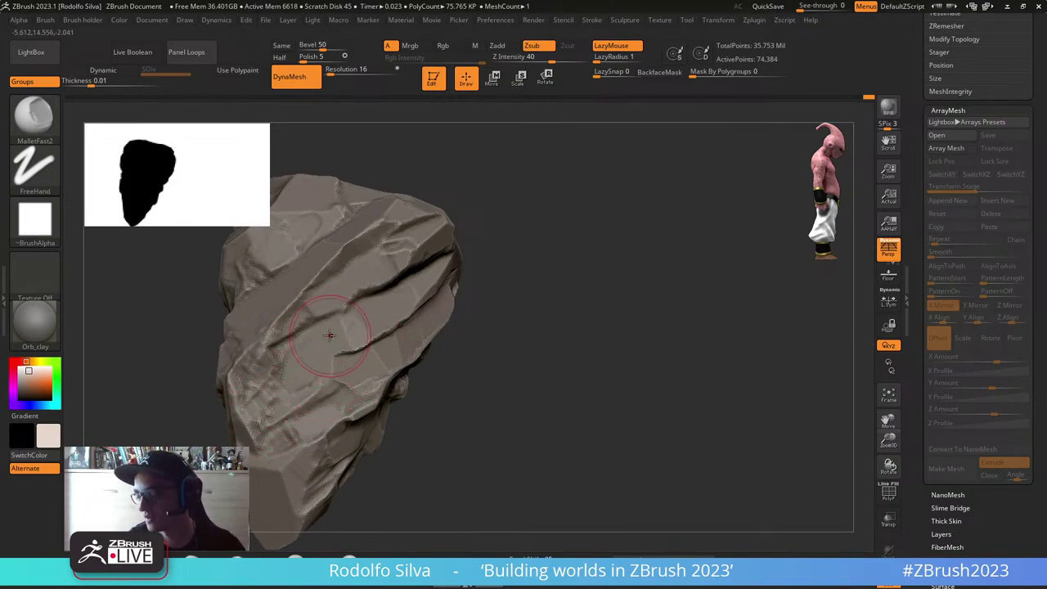
{"action": "left_click_drag", "start_coordinate": [329, 335], "coordinate": [337, 326]}
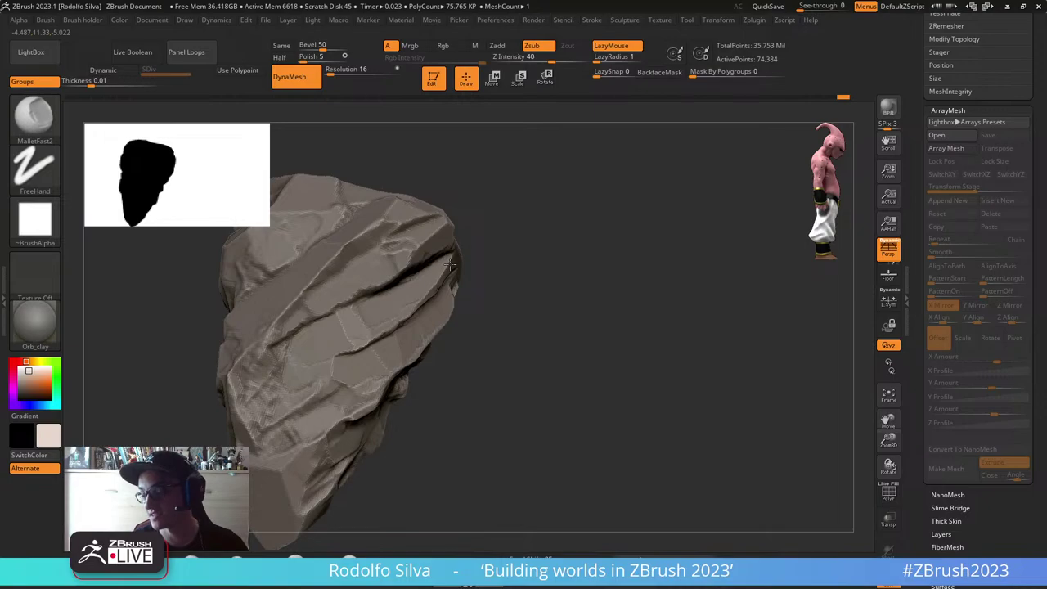
{"action": "left_click_drag", "start_coordinate": [542, 271], "coordinate": [537, 290]}
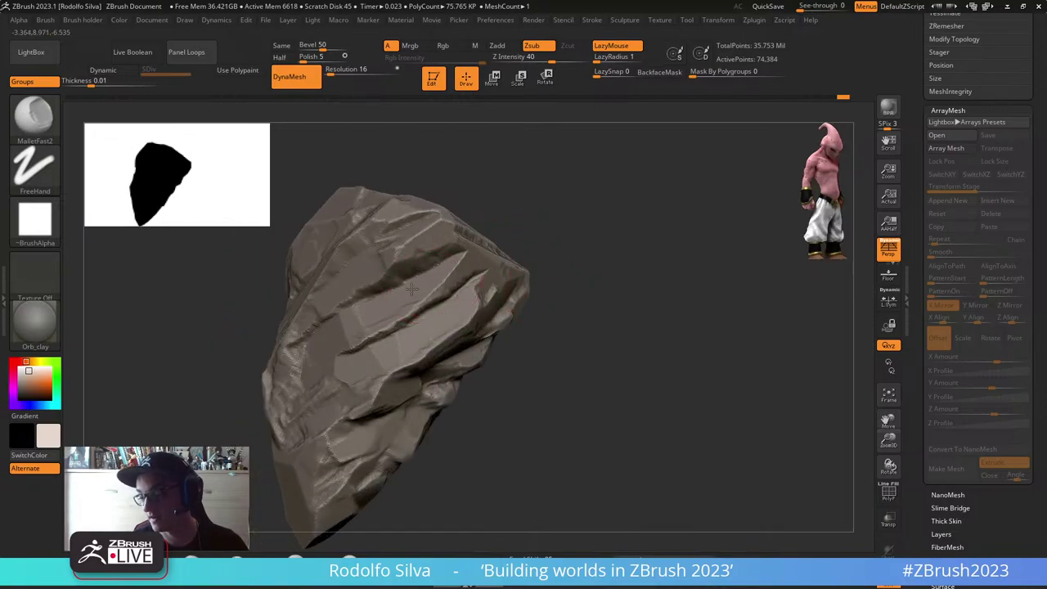
{"action": "left_click_drag", "start_coordinate": [411, 287], "coordinate": [423, 259]}
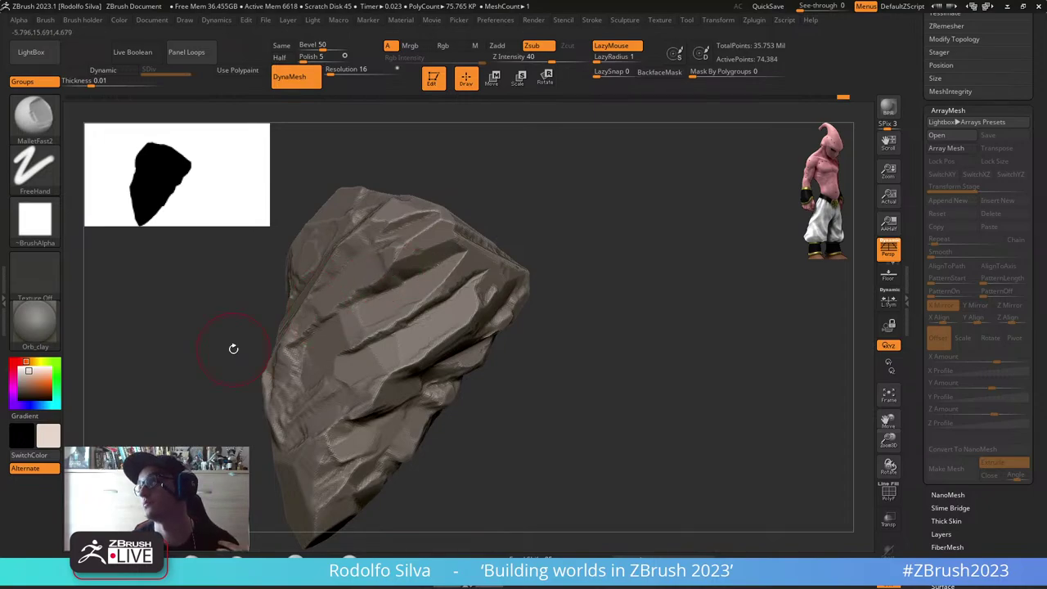
{"action": "left_click_drag", "start_coordinate": [233, 348], "coordinate": [384, 287]}
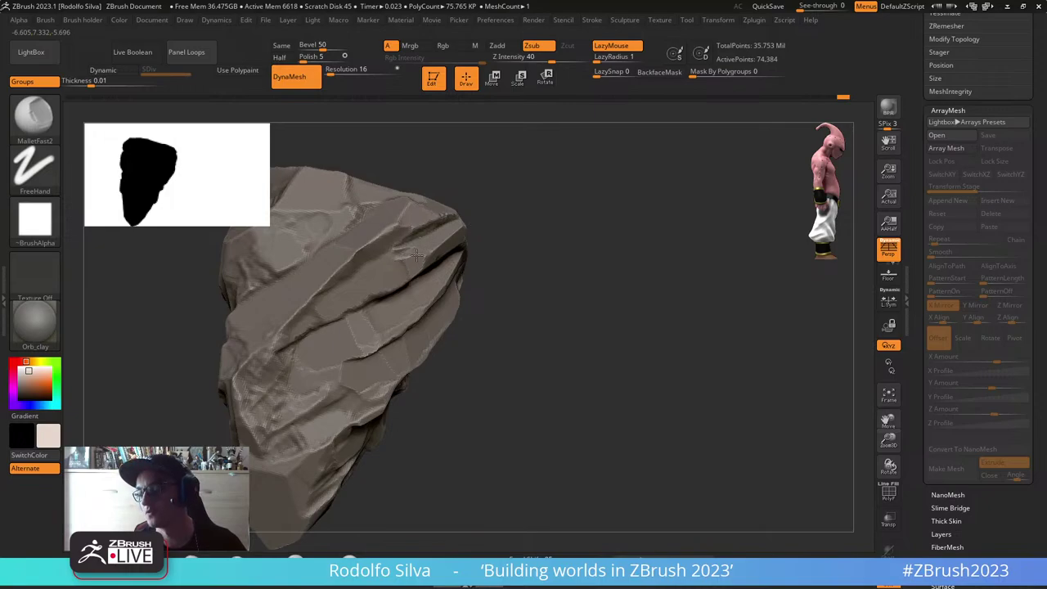
{"action": "left_click_drag", "start_coordinate": [418, 255], "coordinate": [387, 266]}
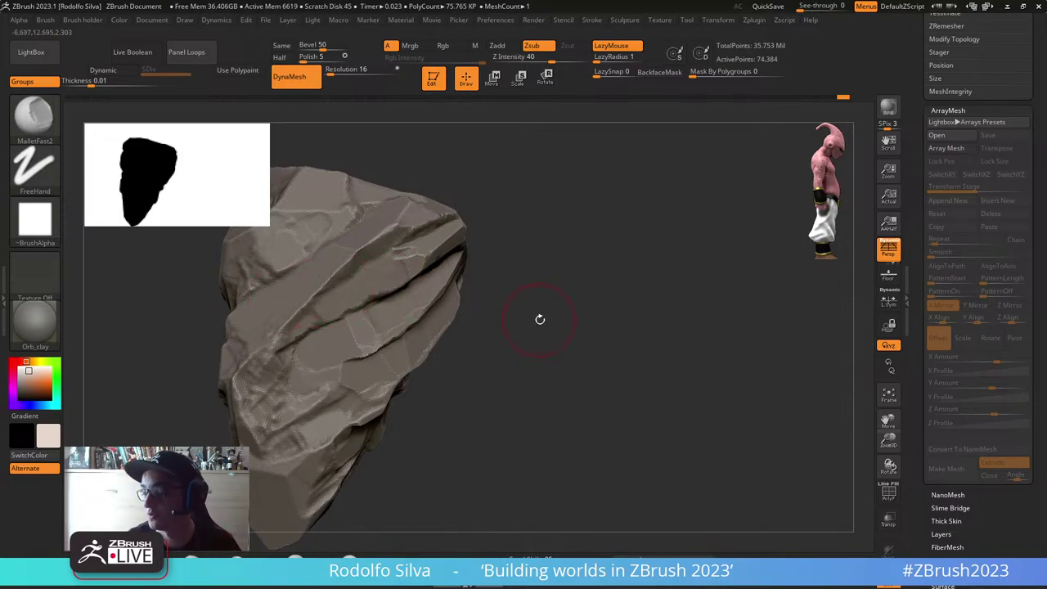
{"action": "left_click_drag", "start_coordinate": [540, 315], "coordinate": [523, 364]}
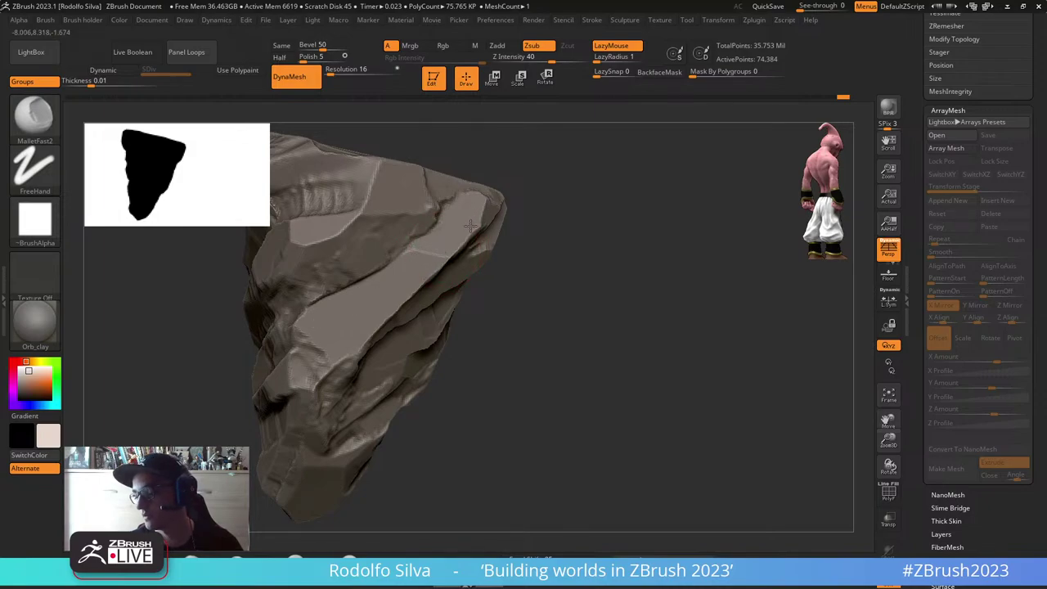
Step: Chip flat facets into the rock's upper corner and sharpen the long diagonal ridges running down from it
{"action": "left_click_drag", "start_coordinate": [538, 276], "coordinate": [483, 229]}
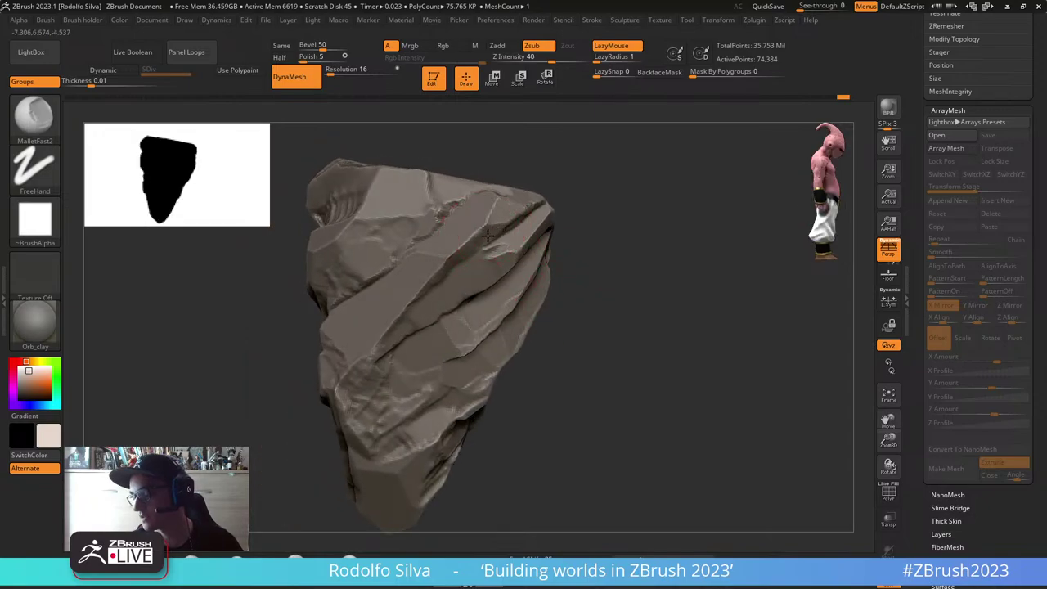
{"action": "mouse_move", "coordinate": [581, 278]}
{"action": "left_mouse_down"}
{"action": "mouse_move", "coordinate": [633, 311]}
{"action": "mouse_move", "coordinate": [504, 215]}
{"action": "mouse_move", "coordinate": [522, 194]}
{"action": "mouse_move", "coordinate": [504, 196]}
{"action": "left_mouse_up"}
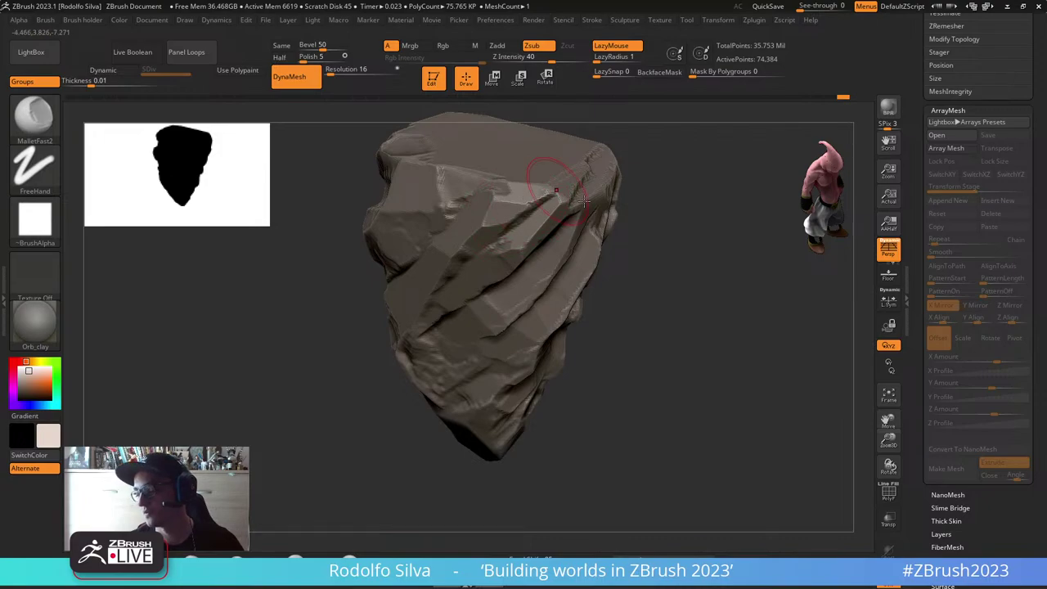
{"action": "left_click_drag", "start_coordinate": [684, 373], "coordinate": [638, 322]}
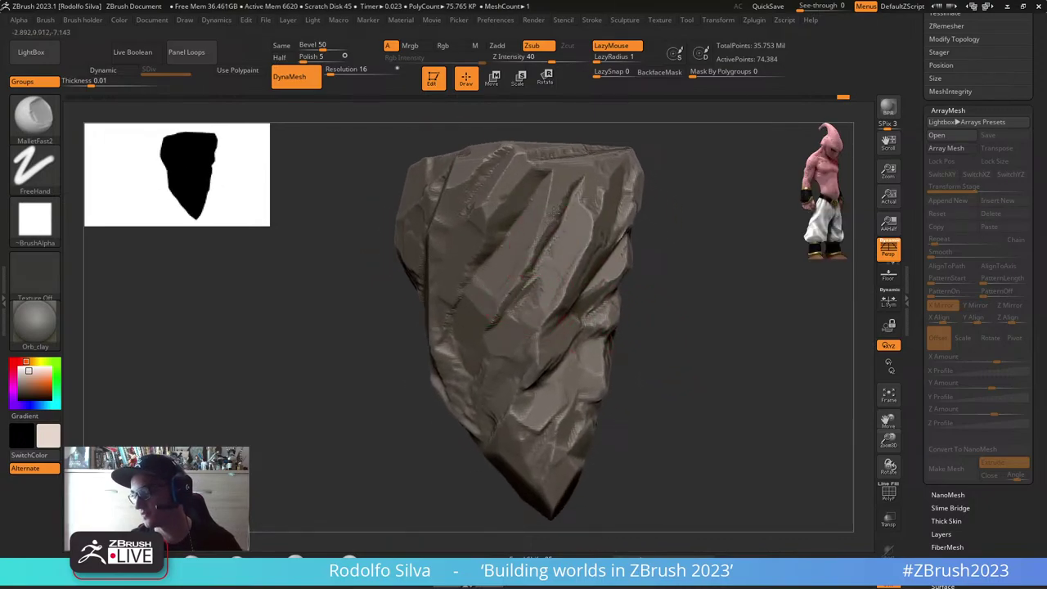
{"action": "left_click_drag", "start_coordinate": [683, 283], "coordinate": [660, 304]}
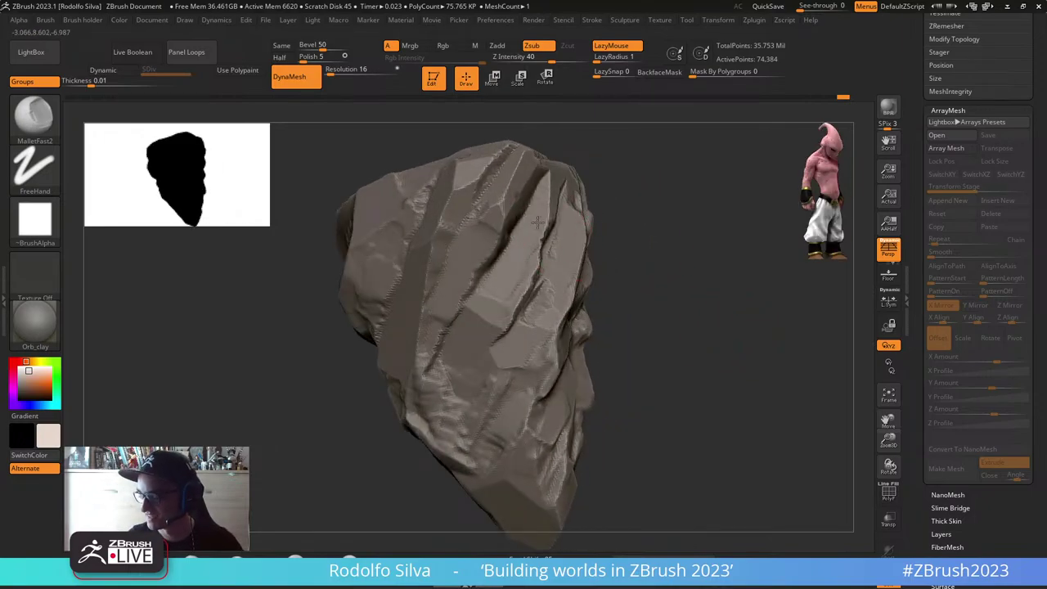
{"action": "left_click_drag", "start_coordinate": [701, 271], "coordinate": [681, 273]}
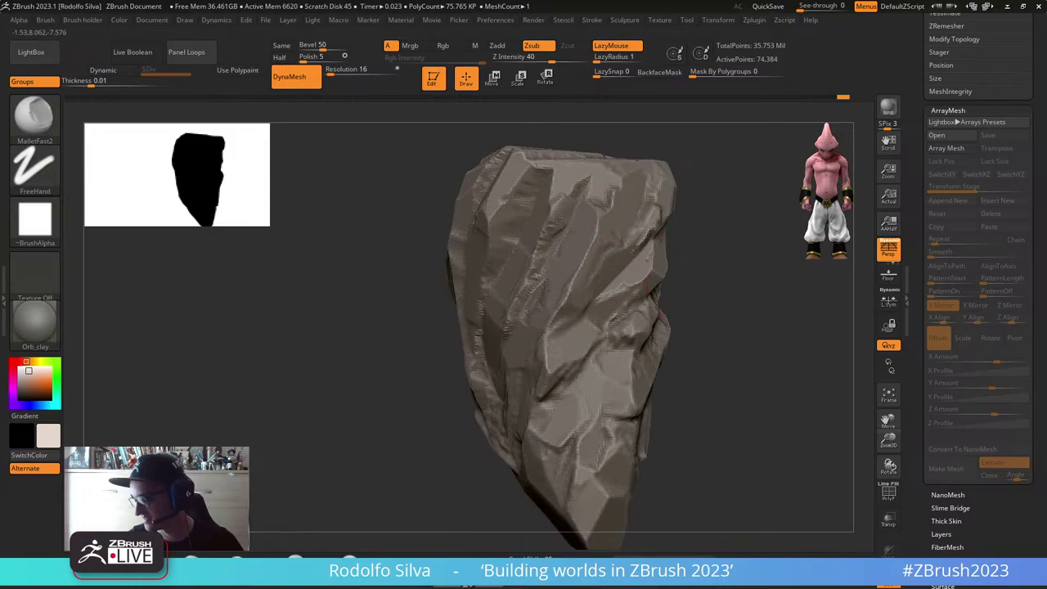
{"action": "left_click_drag", "start_coordinate": [556, 217], "coordinate": [528, 313]}
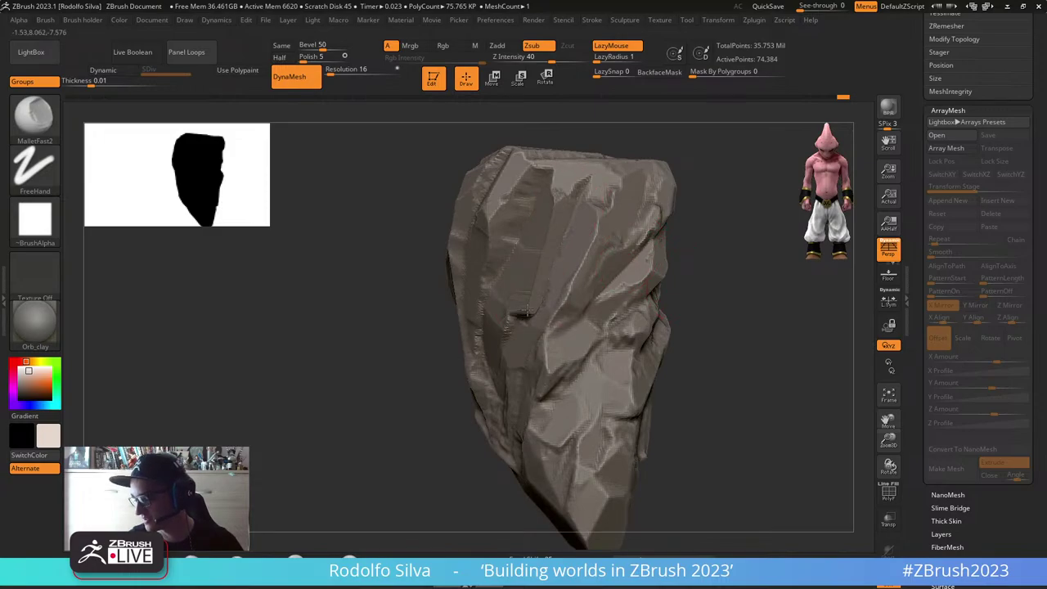
{"action": "mouse_move", "coordinate": [713, 253]}
{"action": "left_mouse_down"}
{"action": "mouse_move", "coordinate": [778, 309]}
{"action": "mouse_move", "coordinate": [746, 322]}
{"action": "mouse_move", "coordinate": [734, 352]}
{"action": "mouse_move", "coordinate": [705, 347]}
{"action": "left_mouse_up"}
{"action": "key", "text": "ctrl+z"}
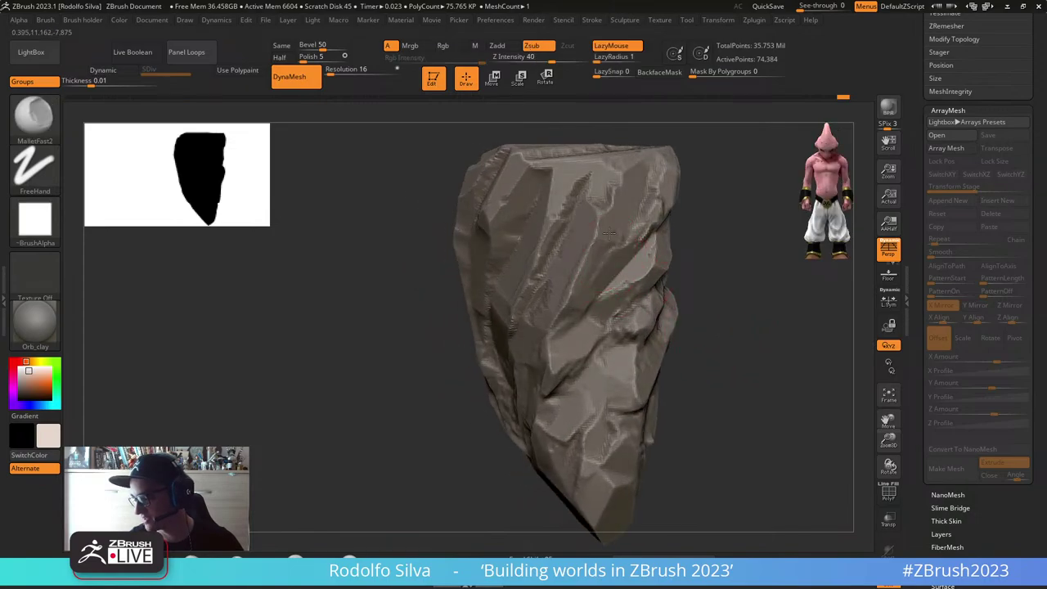
Step: Flatten the broad face between the diagonal cracks just beneath the front rim
{"action": "mouse_move", "coordinate": [613, 225]}
{"action": "left_mouse_down"}
{"action": "mouse_move", "coordinate": [640, 190]}
{"action": "mouse_move", "coordinate": [607, 180]}
{"action": "mouse_move", "coordinate": [614, 194]}
{"action": "left_mouse_up"}
{"action": "mouse_move", "coordinate": [753, 251]}
{"action": "left_mouse_down"}
{"action": "mouse_move", "coordinate": [661, 222]}
{"action": "mouse_move", "coordinate": [571, 283]}
{"action": "mouse_move", "coordinate": [591, 232]}
{"action": "left_mouse_up"}
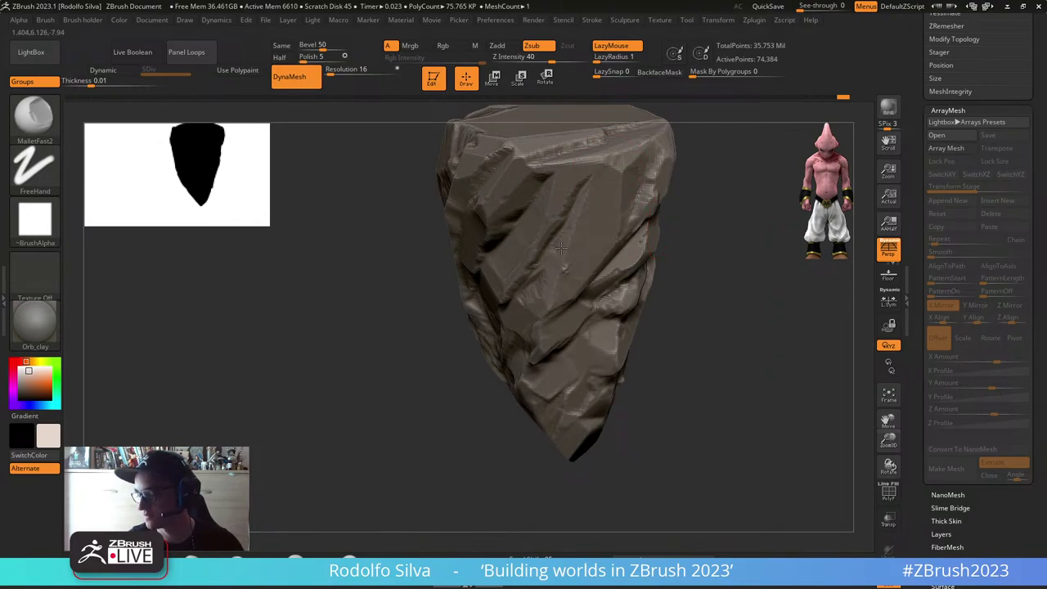
{"action": "mouse_move", "coordinate": [707, 370]}
{"action": "left_mouse_down"}
{"action": "mouse_move", "coordinate": [774, 382]}
{"action": "mouse_move", "coordinate": [671, 421]}
{"action": "mouse_move", "coordinate": [690, 363]}
{"action": "left_mouse_up"}
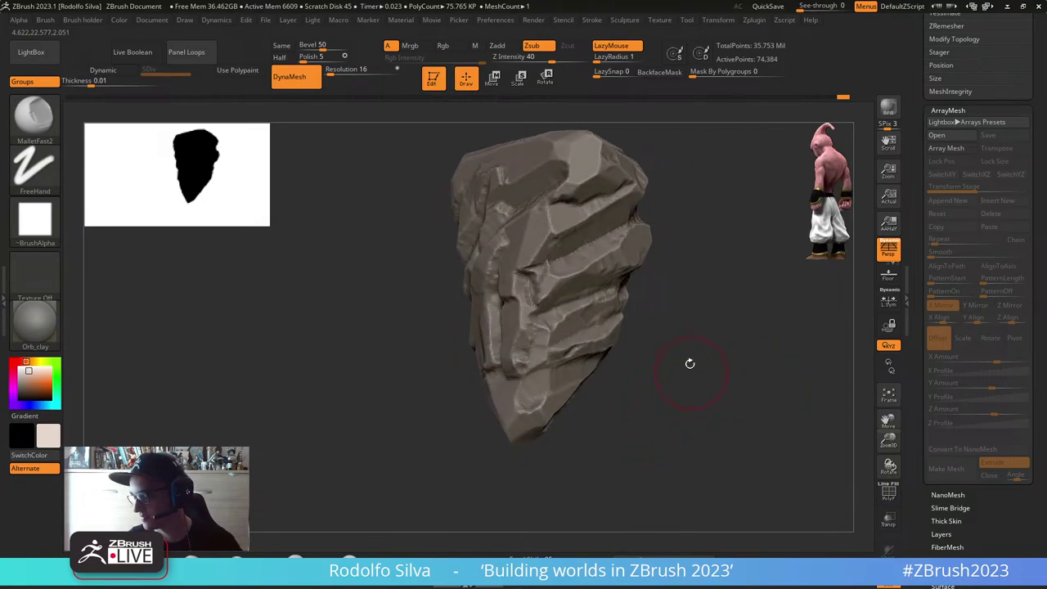
Step: Cut angular facets beneath the rim on the rock's adjoining side and chip the upper ends of its diagonal ridges
{"action": "mouse_move", "coordinate": [566, 193]}
{"action": "left_mouse_down"}
{"action": "mouse_move", "coordinate": [628, 187]}
{"action": "mouse_move", "coordinate": [579, 181]}
{"action": "left_mouse_up"}
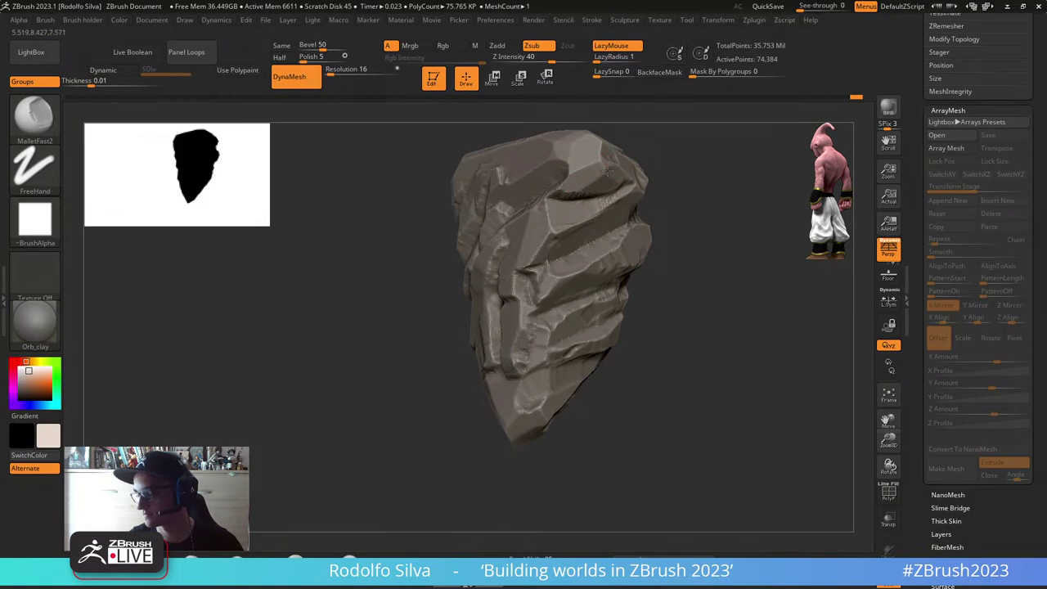
{"action": "left_click_drag", "start_coordinate": [686, 225], "coordinate": [685, 292]}
{"action": "left_click_drag", "start_coordinate": [538, 198], "coordinate": [555, 221]}
{"action": "left_click_drag", "start_coordinate": [572, 390], "coordinate": [413, 391]}
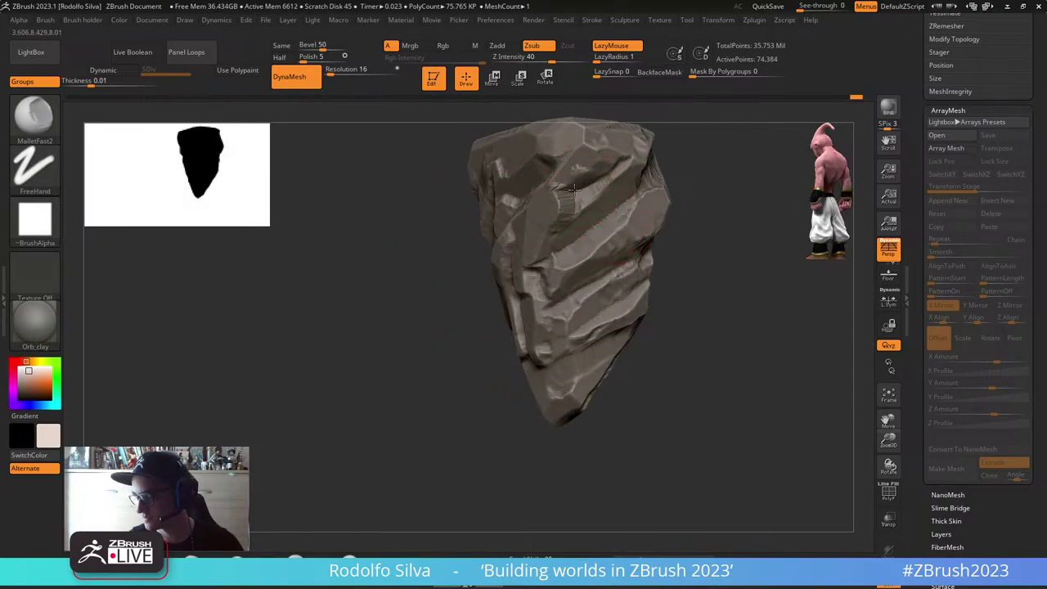
{"action": "left_click", "coordinate": [593, 170]}
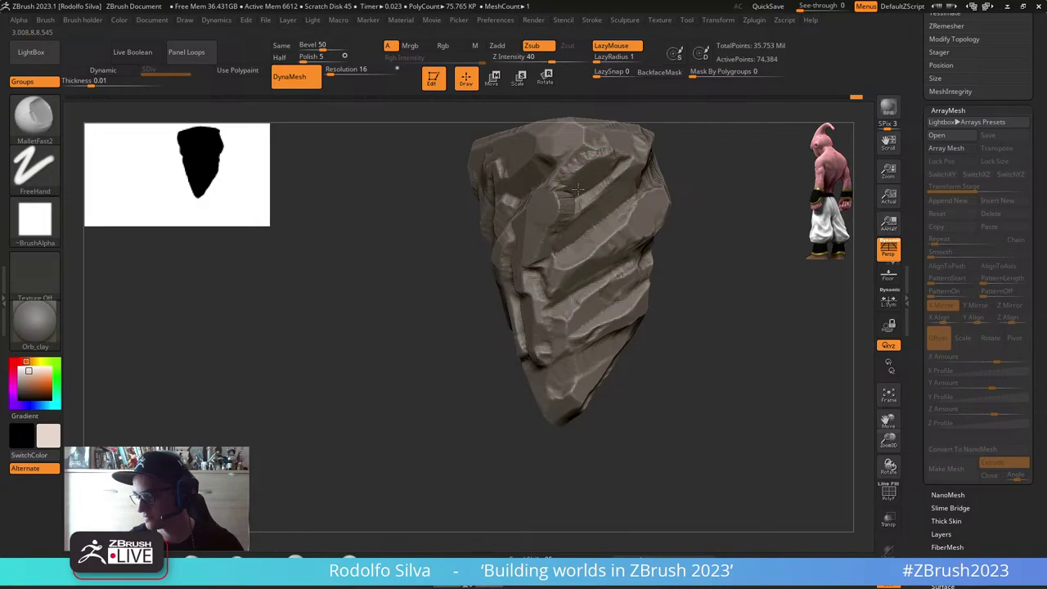
{"action": "mouse_move", "coordinate": [583, 152]}
{"action": "left_mouse_down"}
{"action": "mouse_move", "coordinate": [576, 180]}
{"action": "mouse_move", "coordinate": [553, 198]}
{"action": "mouse_move", "coordinate": [563, 221]}
{"action": "mouse_move", "coordinate": [535, 240]}
{"action": "left_mouse_up"}
{"action": "mouse_move", "coordinate": [604, 199]}
{"action": "left_mouse_down"}
{"action": "mouse_move", "coordinate": [572, 223]}
{"action": "mouse_move", "coordinate": [605, 185]}
{"action": "mouse_move", "coordinate": [525, 243]}
{"action": "left_mouse_up"}
{"action": "mouse_move", "coordinate": [697, 292]}
{"action": "left_mouse_down"}
{"action": "mouse_move", "coordinate": [731, 320]}
{"action": "mouse_move", "coordinate": [704, 285]}
{"action": "left_mouse_up"}
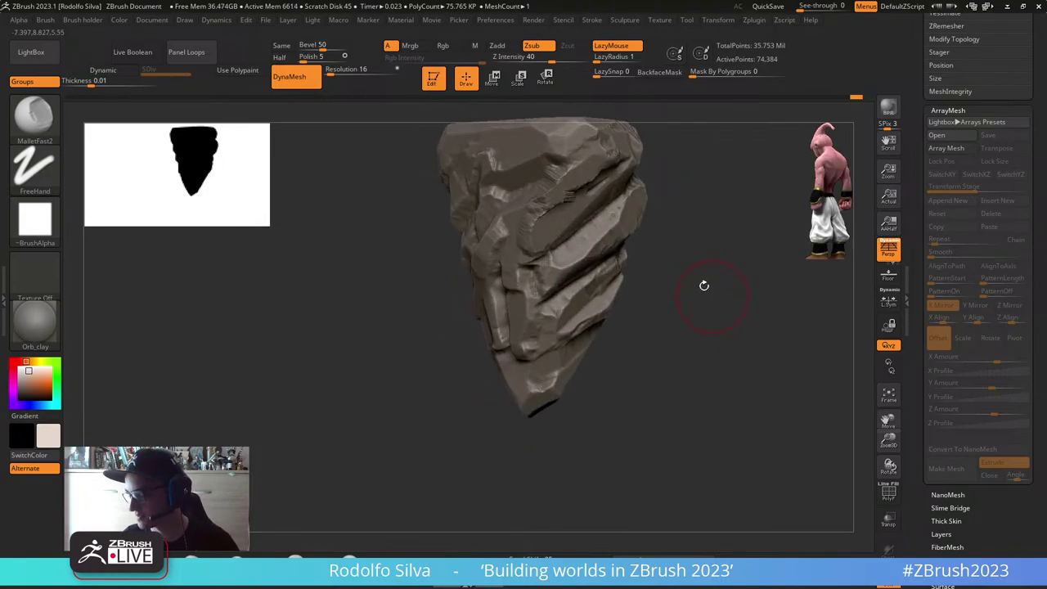
Step: Shave the block below the overhang into flat planes and sharpen its edge along the diagonal cracks
{"action": "mouse_move", "coordinate": [558, 220]}
{"action": "left_mouse_down"}
{"action": "mouse_move", "coordinate": [531, 234]}
{"action": "mouse_move", "coordinate": [542, 227]}
{"action": "left_mouse_up"}
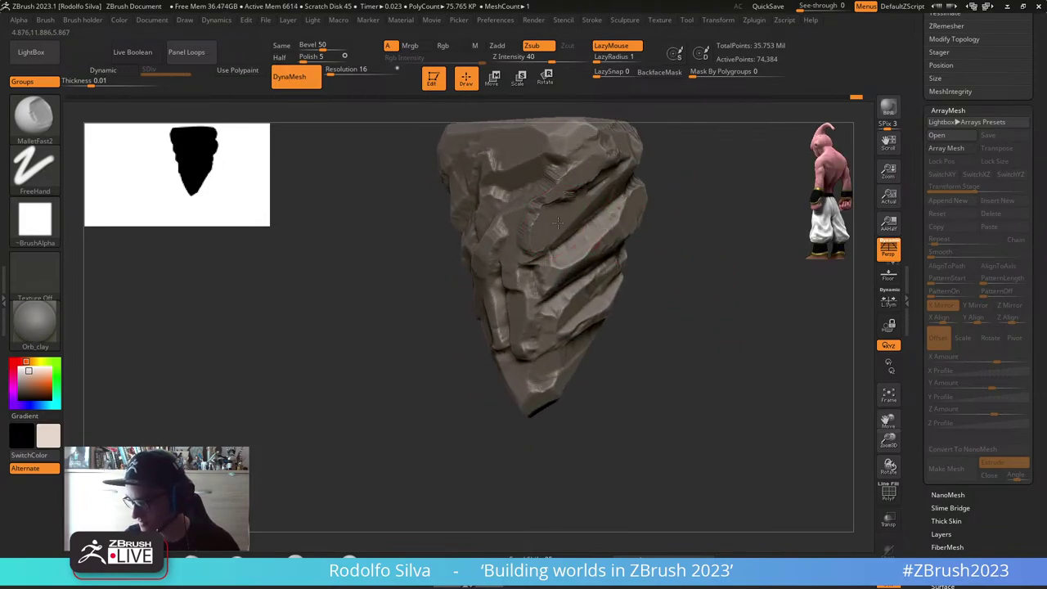
{"action": "left_click_drag", "start_coordinate": [697, 240], "coordinate": [704, 251]}
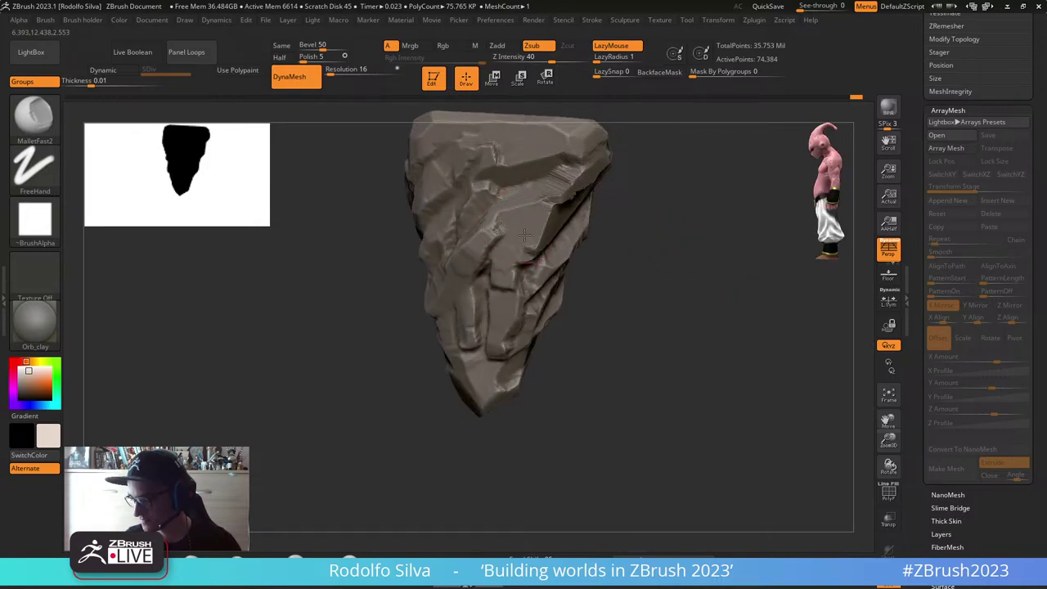
{"action": "left_click_drag", "start_coordinate": [666, 273], "coordinate": [674, 280]}
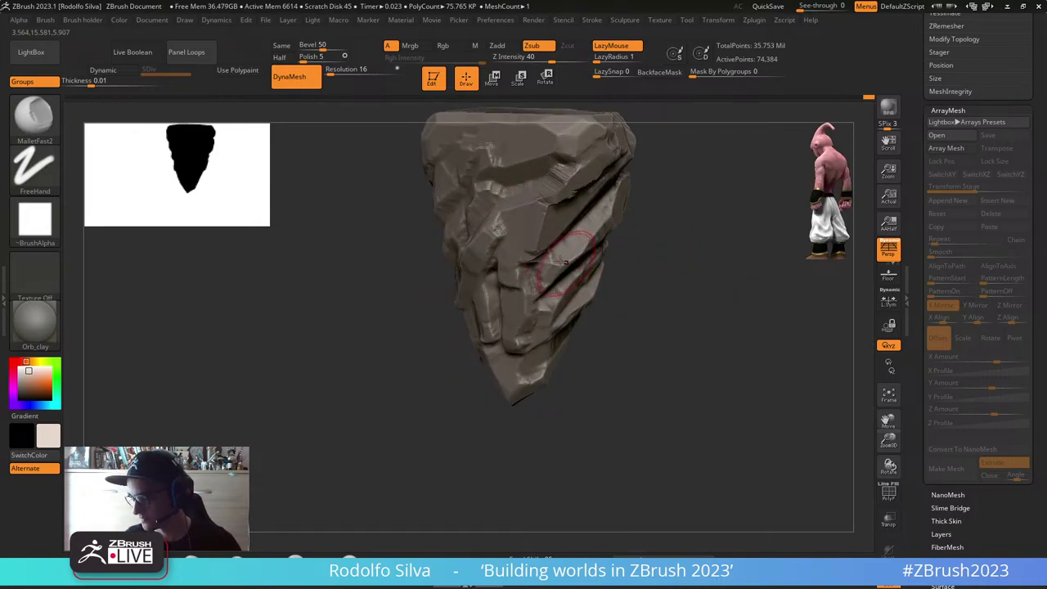
{"action": "mouse_move", "coordinate": [521, 266]}
{"action": "left_mouse_down"}
{"action": "mouse_move", "coordinate": [556, 246]}
{"action": "mouse_move", "coordinate": [573, 216]}
{"action": "mouse_move", "coordinate": [552, 204]}
{"action": "mouse_move", "coordinate": [537, 211]}
{"action": "left_mouse_up"}
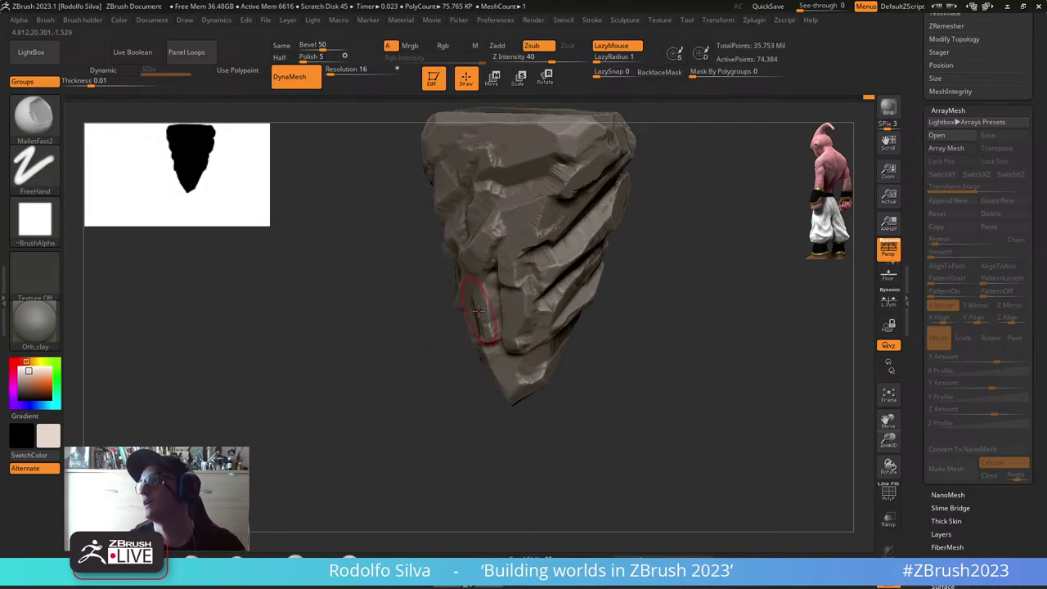
Step: Look up the Mallet brushes in the LightBox brush library
{"action": "left_click", "coordinate": [31, 51]}
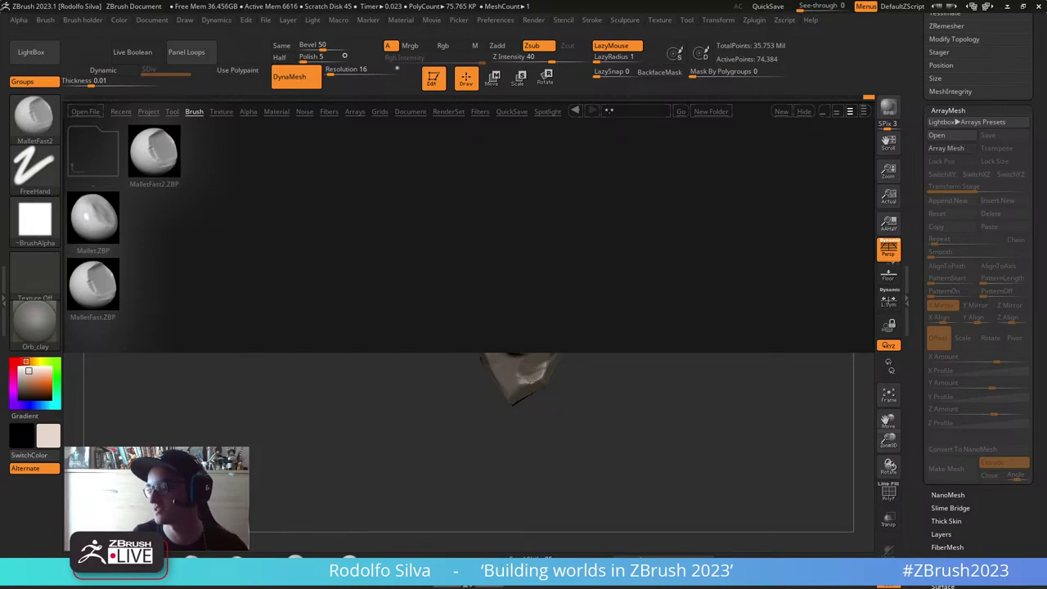
{"action": "left_click", "coordinate": [194, 113]}
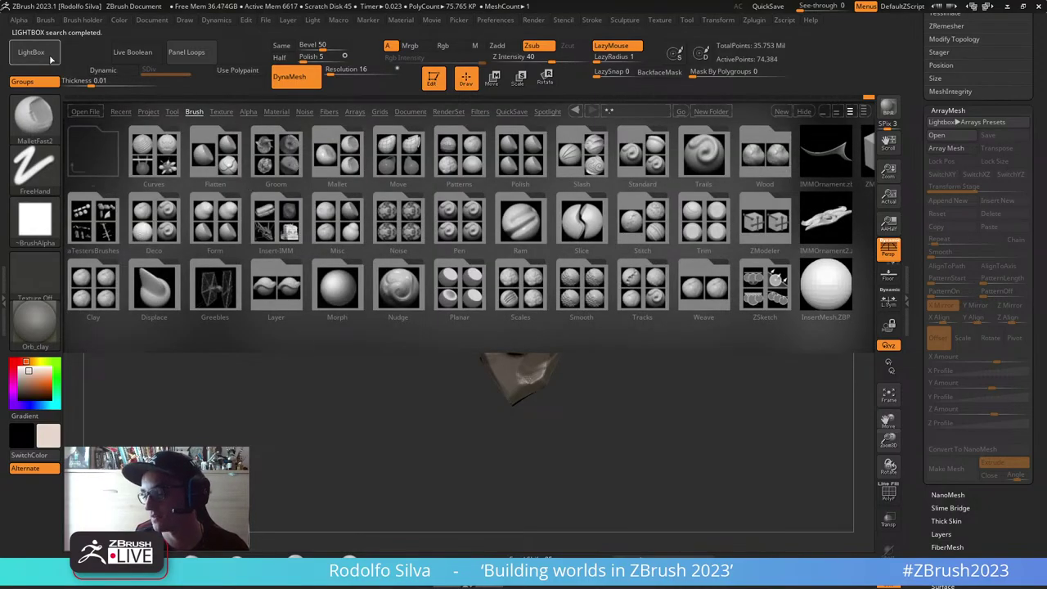
{"action": "left_click", "coordinate": [351, 166]}
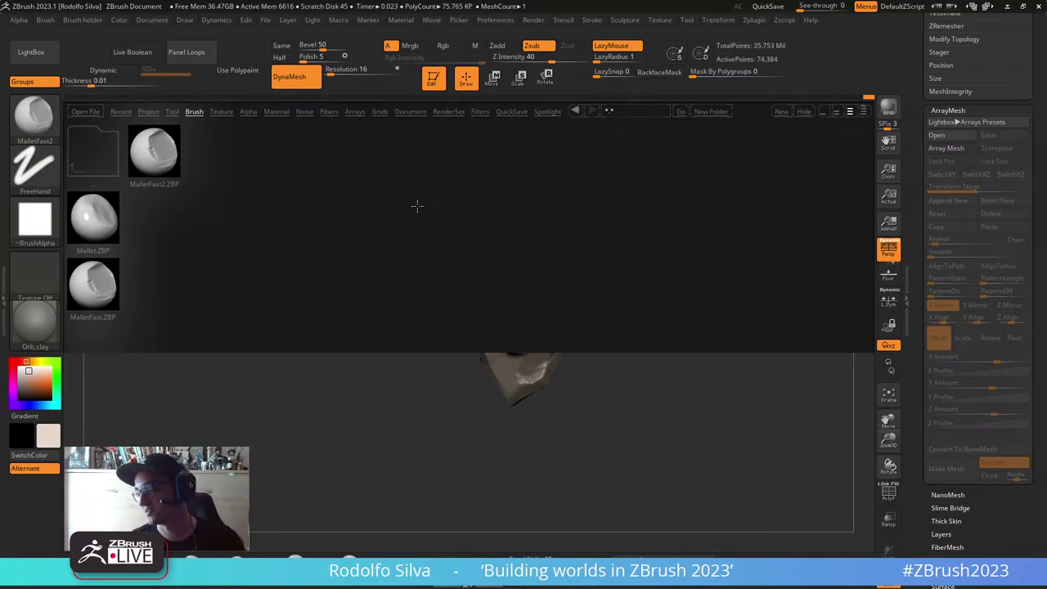
{"action": "left_click", "coordinate": [47, 54]}
Step: Chisel and smooth the ledge above the rock's pointed tip, and remesh the rock with DynaMesh at resolution 16
{"action": "right_click_drag", "start_coordinate": [506, 306], "coordinate": [520, 335]}
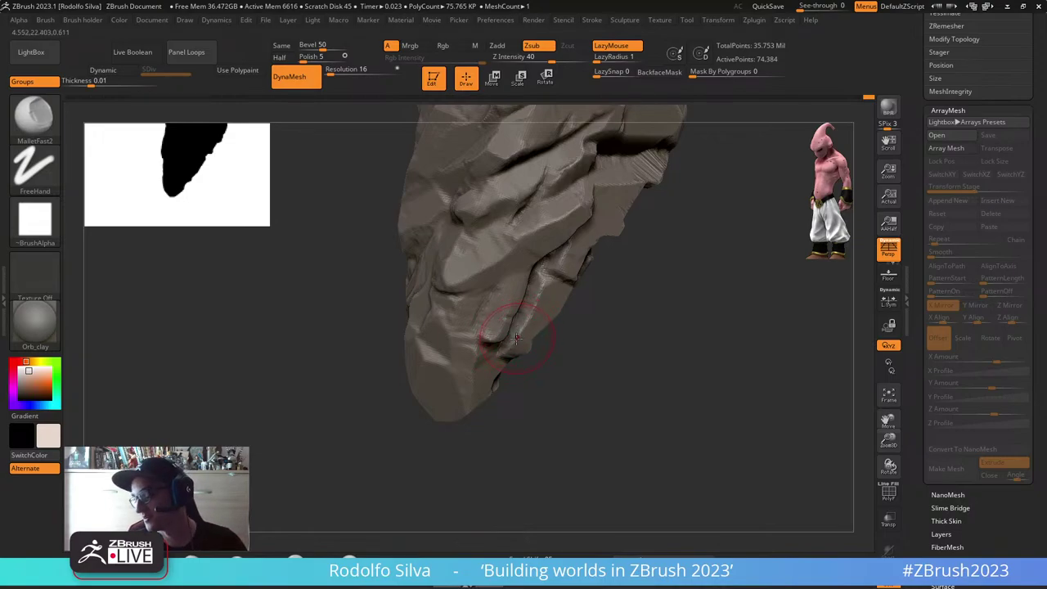
{"action": "mouse_move", "coordinate": [519, 336]}
{"action": "left_mouse_down"}
{"action": "mouse_move", "coordinate": [426, 360]}
{"action": "mouse_move", "coordinate": [450, 360]}
{"action": "left_mouse_up"}
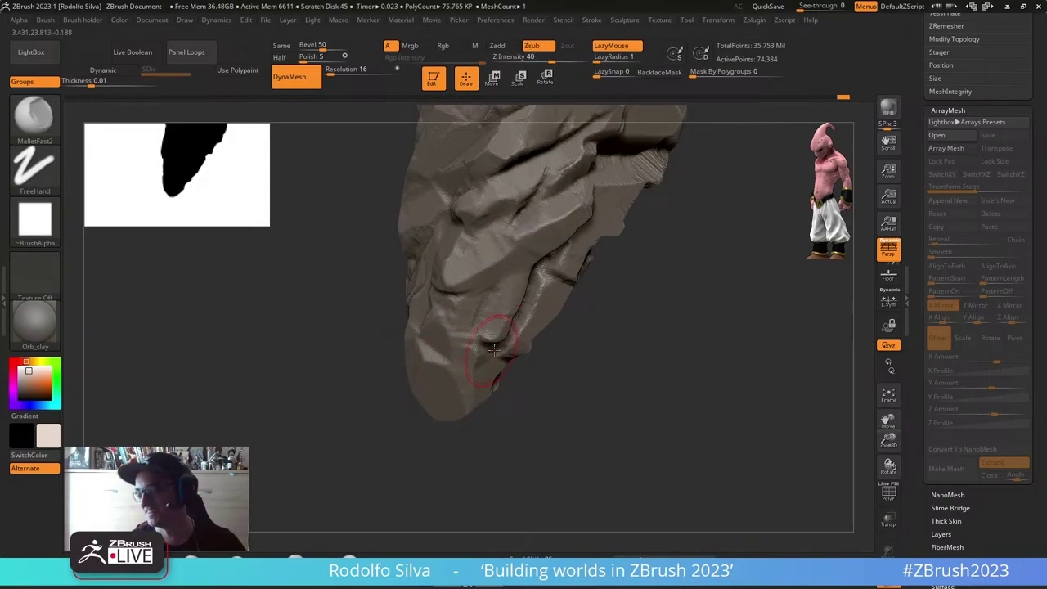
{"action": "mouse_move", "coordinate": [494, 349]}
{"action": "right_mouse_down"}
{"action": "mouse_move", "coordinate": [454, 347]}
{"action": "mouse_move", "coordinate": [467, 349]}
{"action": "right_mouse_up"}
{"action": "mouse_move", "coordinate": [471, 356]}
{"action": "left_mouse_down"}
{"action": "mouse_move", "coordinate": [514, 334]}
{"action": "mouse_move", "coordinate": [465, 350]}
{"action": "mouse_move", "coordinate": [502, 339]}
{"action": "left_mouse_up"}
{"action": "mouse_move", "coordinate": [619, 349]}
{"action": "left_mouse_down"}
{"action": "mouse_move", "coordinate": [633, 371]}
{"action": "mouse_move", "coordinate": [597, 381]}
{"action": "left_mouse_up"}
{"action": "key", "text": "shift"}
{"action": "mouse_move", "coordinate": [487, 328]}
{"action": "left_mouse_down", "text": "shift"}
{"action": "mouse_move", "coordinate": [498, 311]}
{"action": "mouse_move", "coordinate": [494, 349]}
{"action": "left_mouse_up", "text": "shift"}
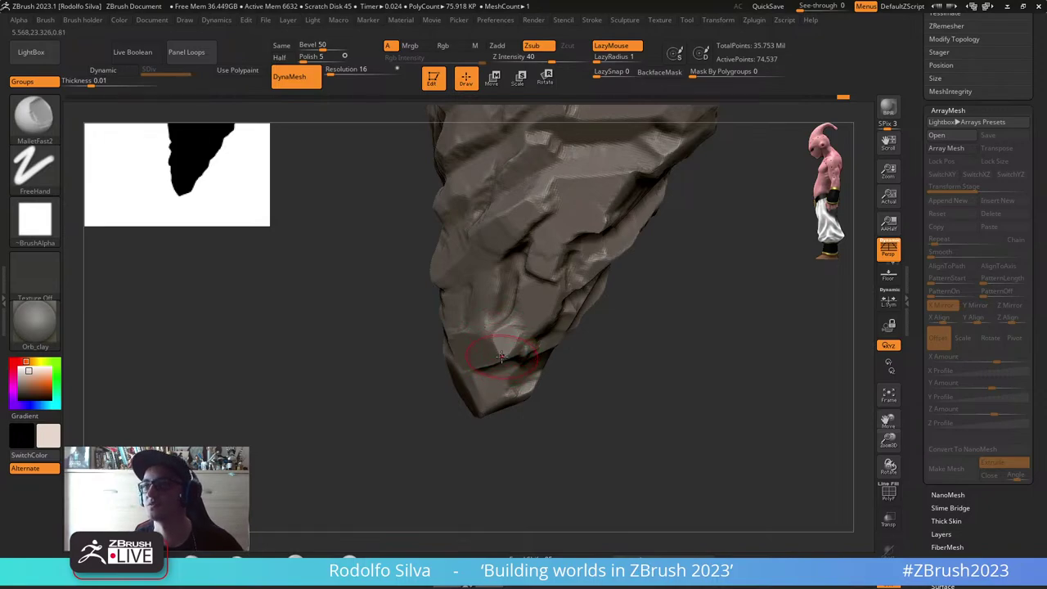
Step: Carve a thin crack along the top of the ledge near the tip and shave its faces flatter
{"action": "mouse_move", "coordinate": [513, 370]}
{"action": "right_mouse_down"}
{"action": "mouse_move", "coordinate": [571, 377]}
{"action": "mouse_move", "coordinate": [540, 382]}
{"action": "mouse_move", "coordinate": [464, 354]}
{"action": "right_mouse_up"}
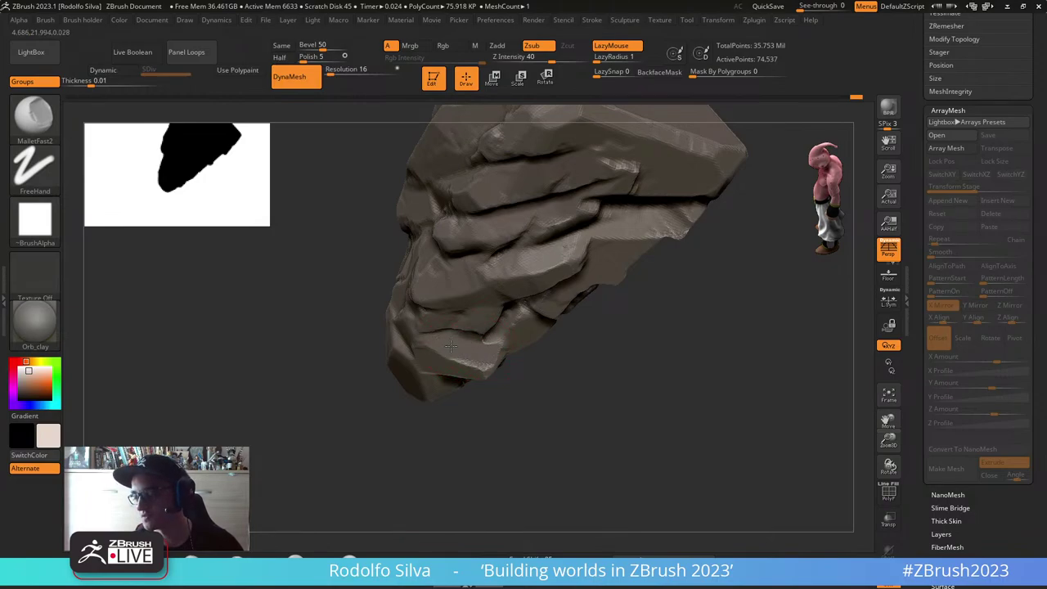
{"action": "left_click_drag", "start_coordinate": [589, 363], "coordinate": [570, 393]}
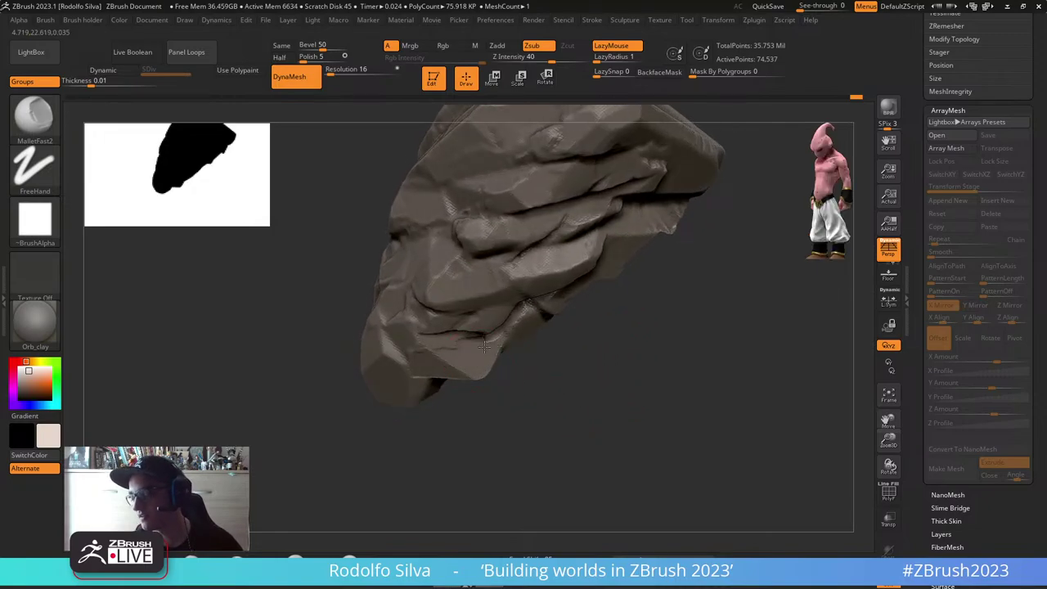
{"action": "left_click_drag", "start_coordinate": [494, 343], "coordinate": [440, 351]}
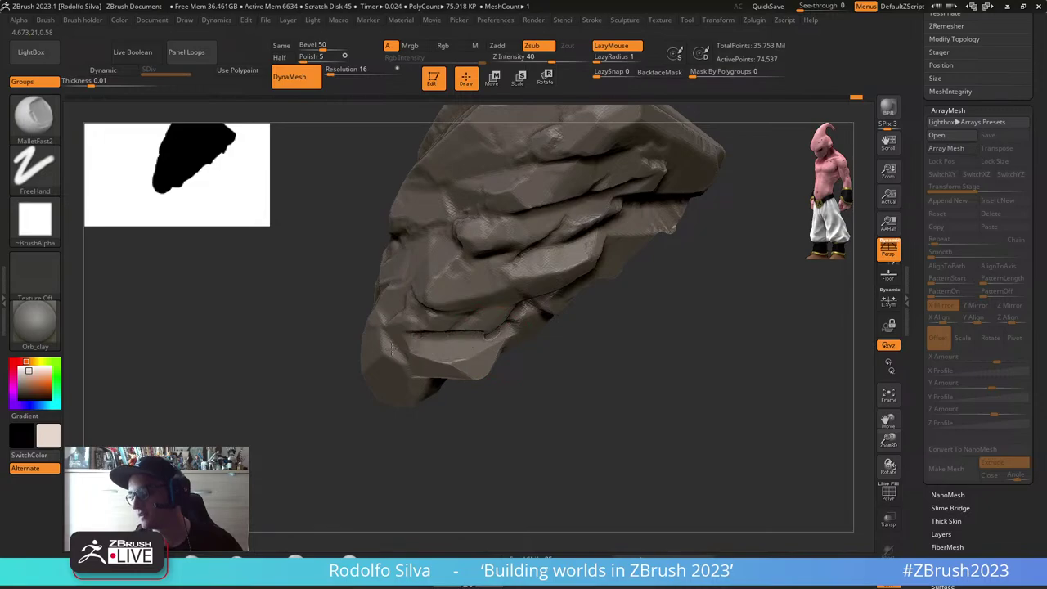
{"action": "left_click_drag", "start_coordinate": [600, 376], "coordinate": [536, 360]}
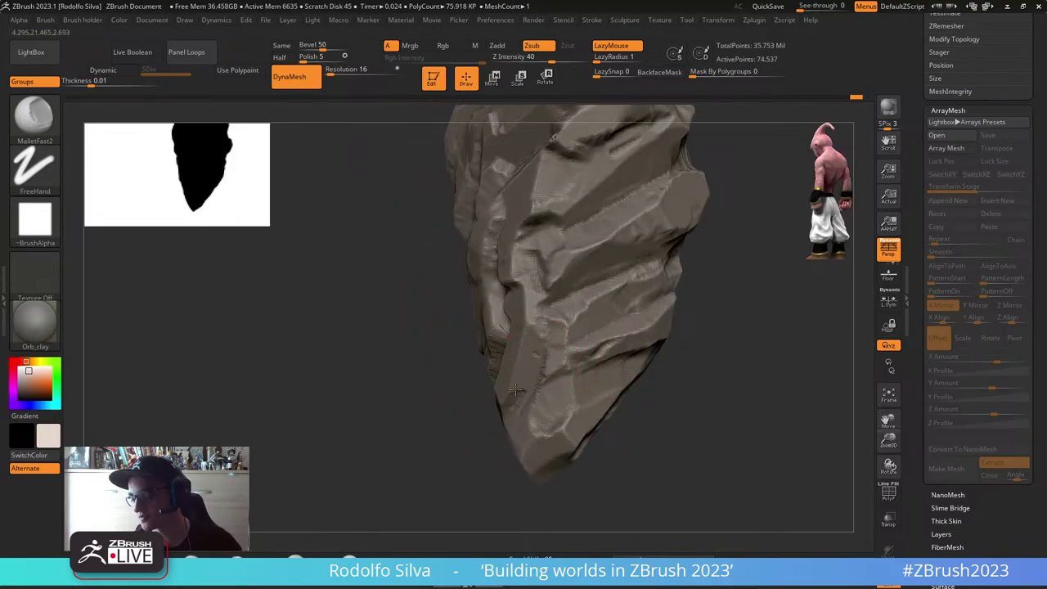
Step: Shave the ledge above the rock's tip into flatter planes up to its upper end and remesh the rock with DynaMesh at resolution 16
{"action": "left_click_drag", "start_coordinate": [515, 390], "coordinate": [509, 358]}
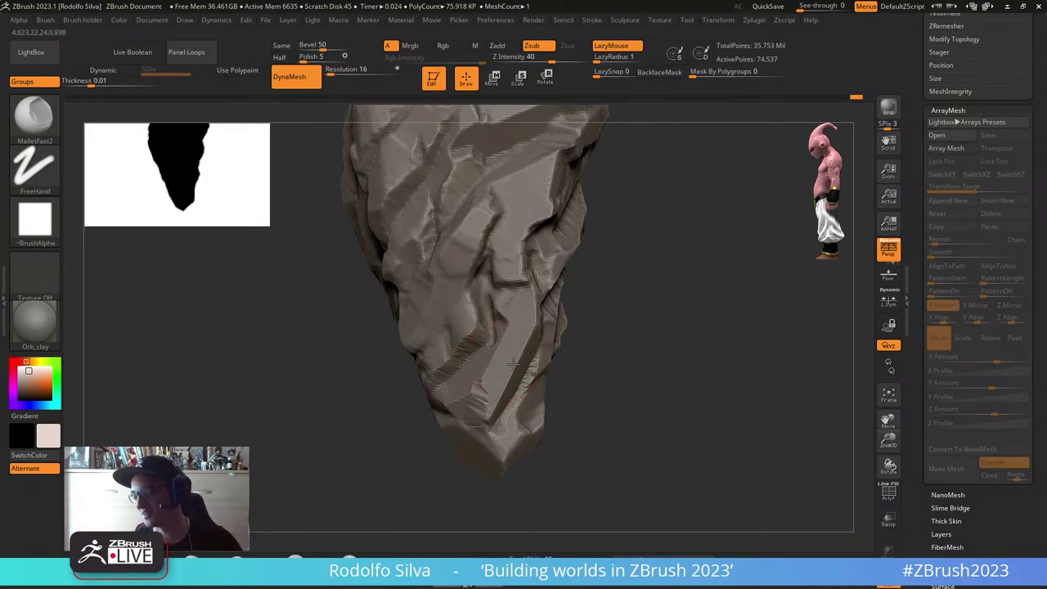
{"action": "left_click_drag", "start_coordinate": [621, 376], "coordinate": [638, 367]}
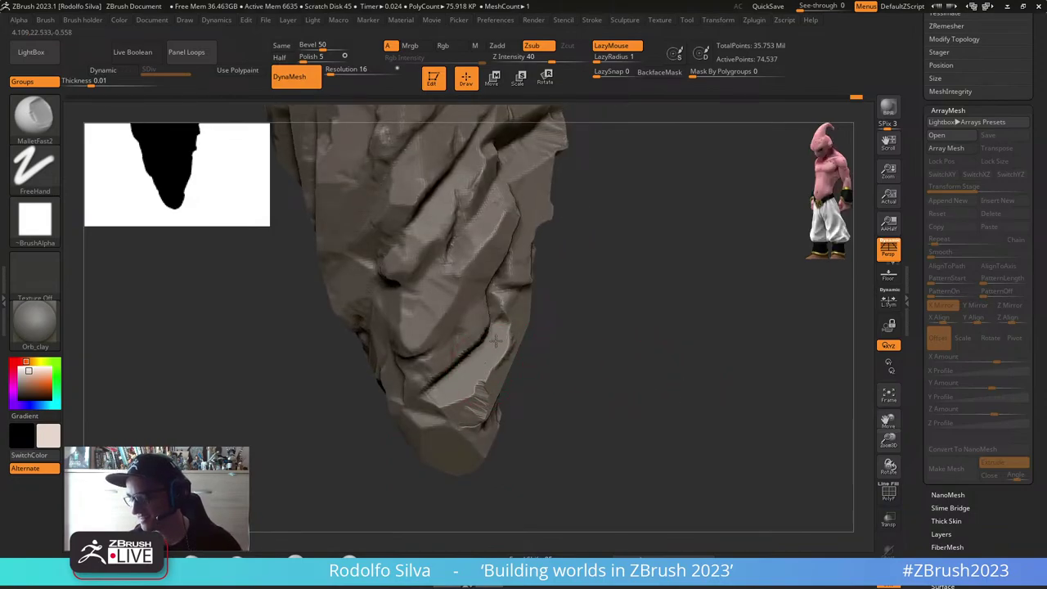
{"action": "left_click_drag", "start_coordinate": [496, 341], "coordinate": [530, 301]}
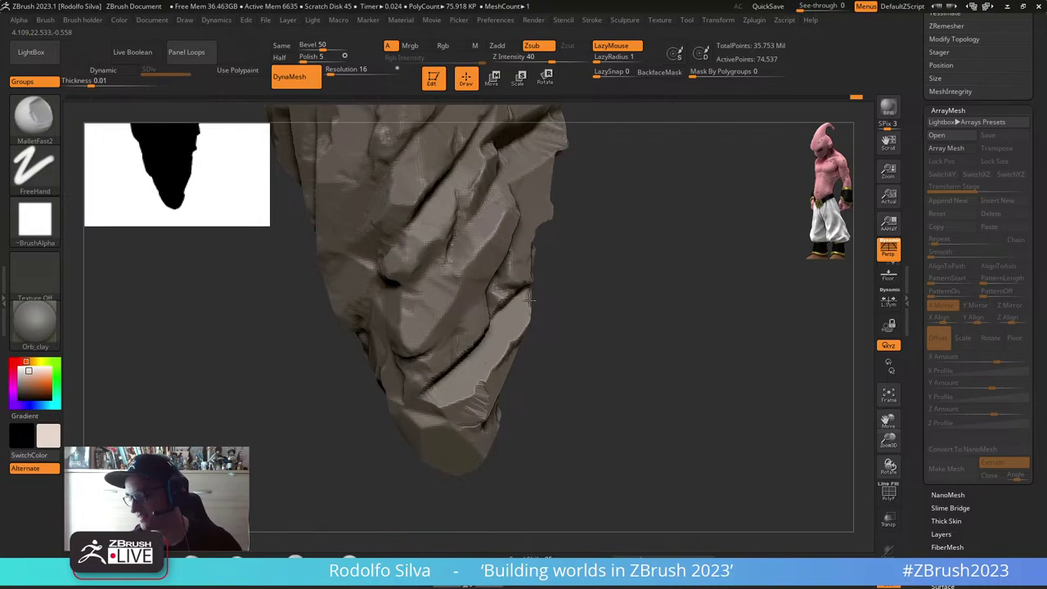
{"action": "left_click_drag", "start_coordinate": [549, 344], "coordinate": [526, 299]}
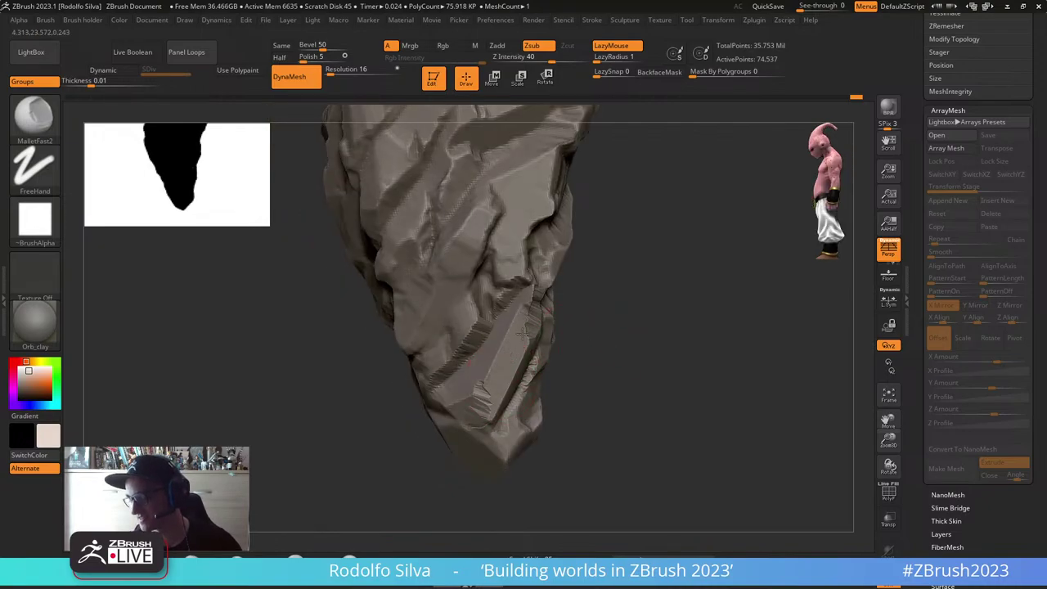
{"action": "mouse_move", "coordinate": [634, 339]}
{"action": "left_mouse_down"}
{"action": "mouse_move", "coordinate": [655, 343]}
{"action": "mouse_move", "coordinate": [670, 327]}
{"action": "mouse_move", "coordinate": [523, 315]}
{"action": "left_mouse_up"}
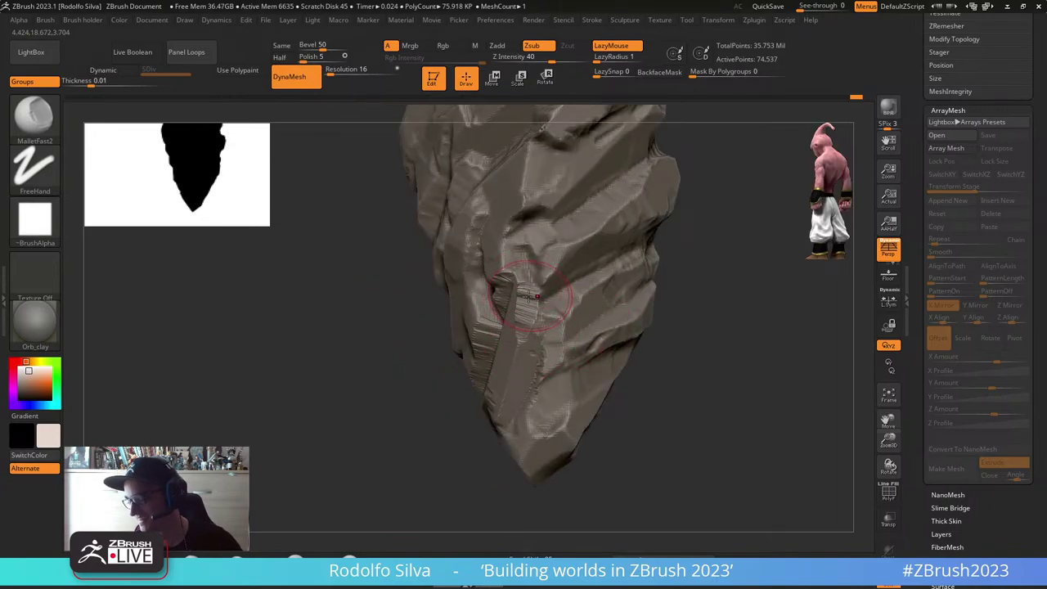
{"action": "left_click_drag", "start_coordinate": [714, 324], "coordinate": [746, 353], "text": "ctrl"}
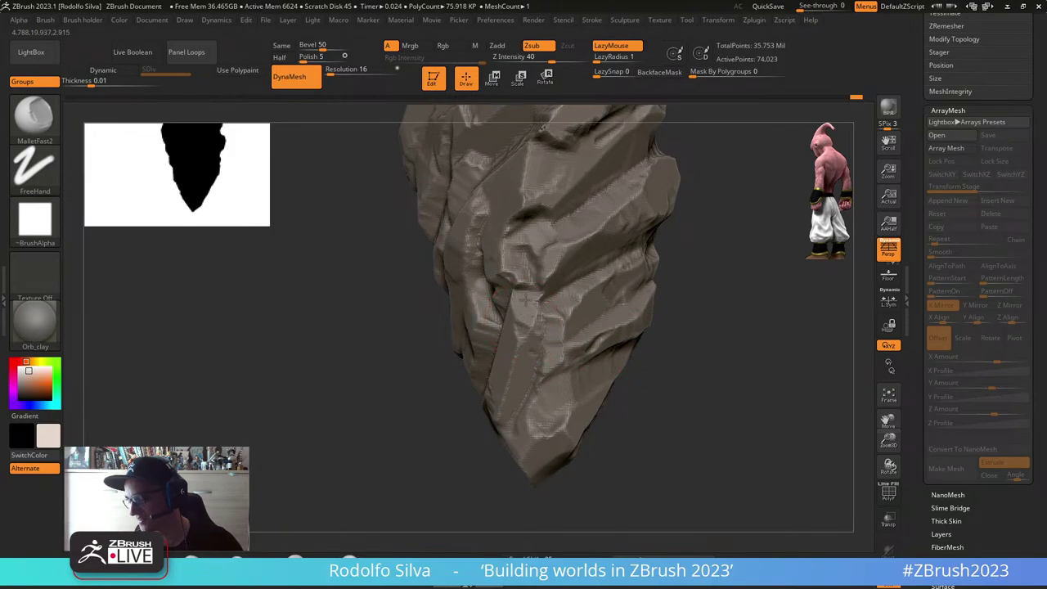
Step: Refine the side faces and diagonal crack of the ledge above the tip, flattening the facets around its edges
{"action": "right_click_drag", "start_coordinate": [519, 303], "coordinate": [525, 344]}
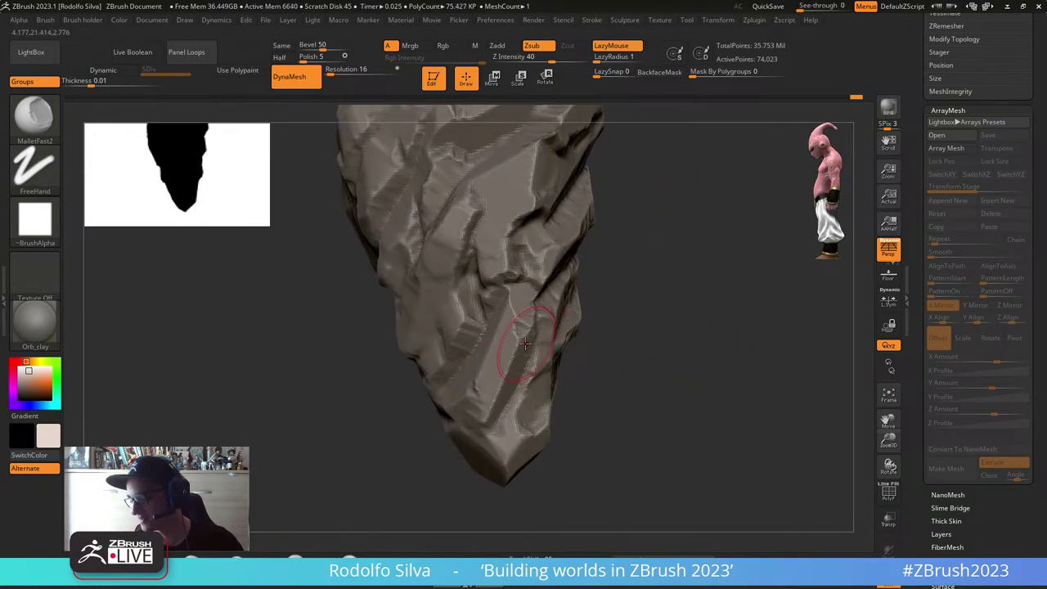
{"action": "right_click_drag", "start_coordinate": [608, 347], "coordinate": [556, 352]}
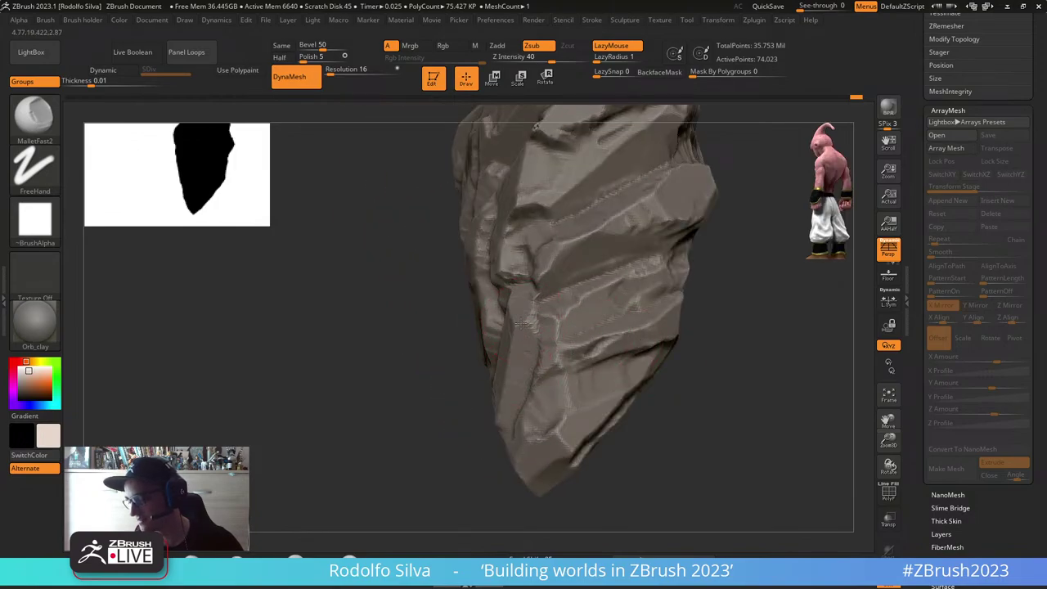
{"action": "right_click_drag", "start_coordinate": [377, 420], "coordinate": [482, 395]}
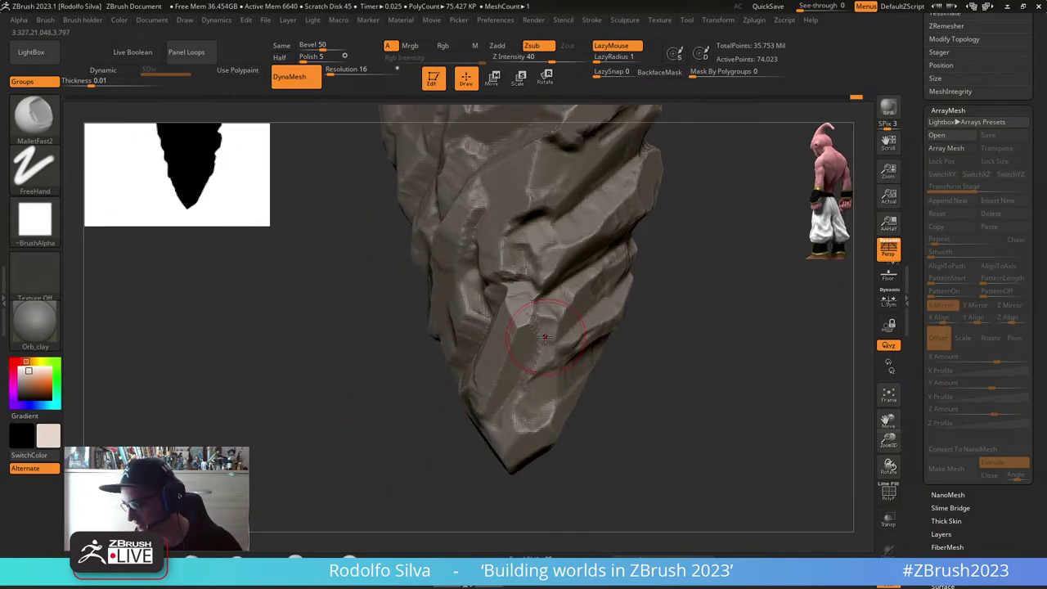
{"action": "right_click_drag", "start_coordinate": [536, 352], "coordinate": [497, 426]}
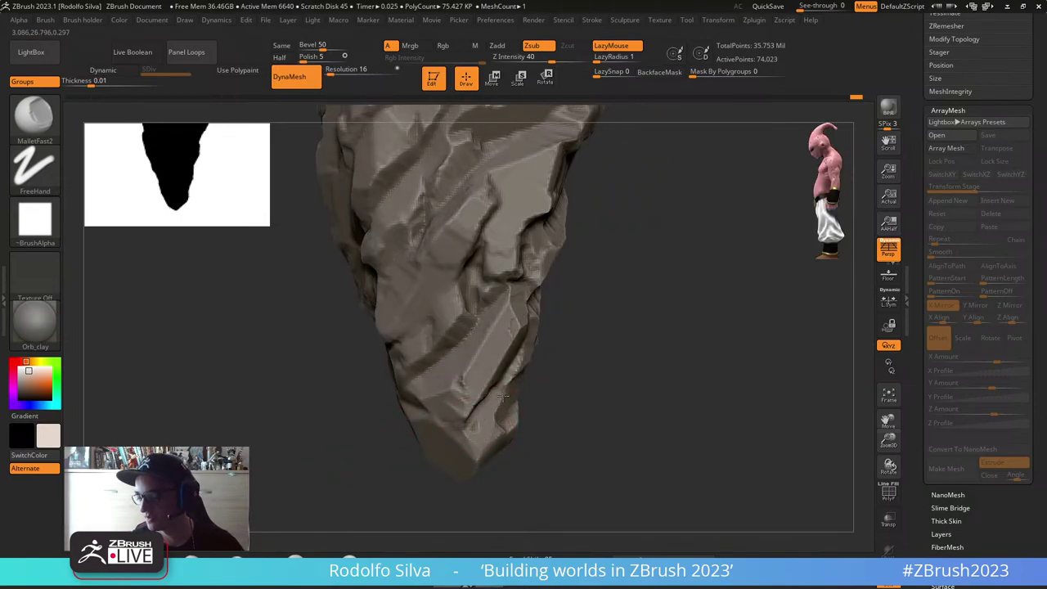
{"action": "right_click_drag", "start_coordinate": [558, 342], "coordinate": [497, 408]}
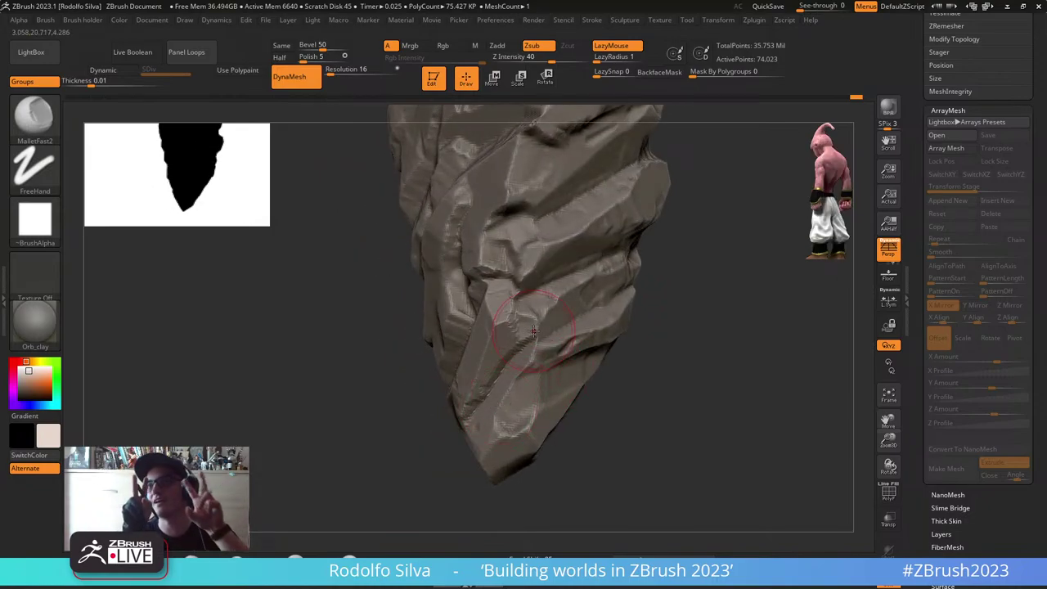
{"action": "mouse_move", "coordinate": [532, 331]}
{"action": "right_mouse_down"}
{"action": "mouse_move", "coordinate": [378, 434]}
{"action": "mouse_move", "coordinate": [461, 355]}
{"action": "right_mouse_up"}
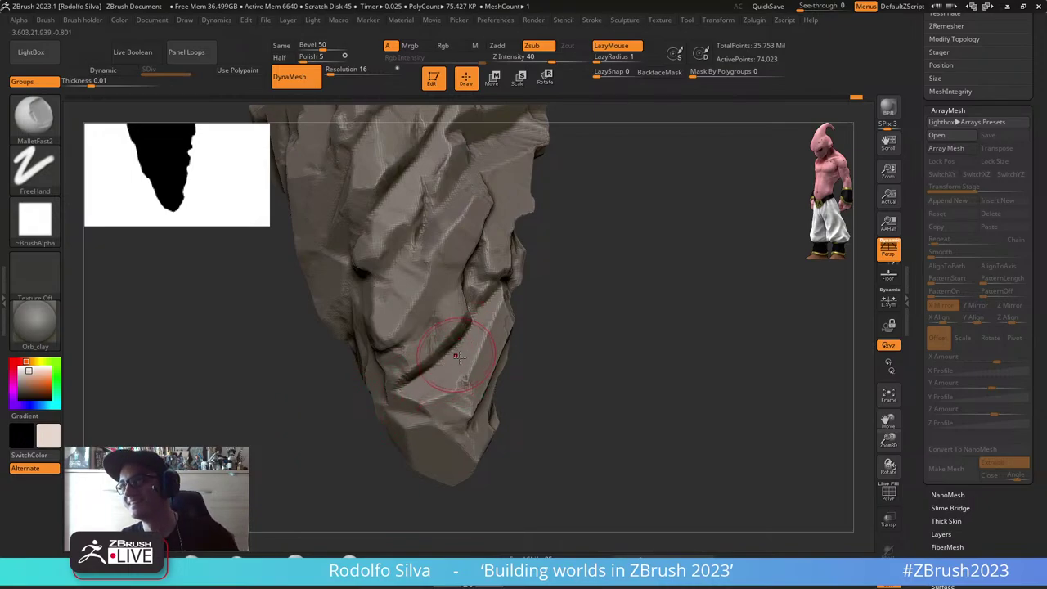
{"action": "mouse_move", "coordinate": [463, 375]}
{"action": "right_mouse_down"}
{"action": "mouse_move", "coordinate": [491, 386]}
{"action": "mouse_move", "coordinate": [498, 376]}
{"action": "right_mouse_up"}
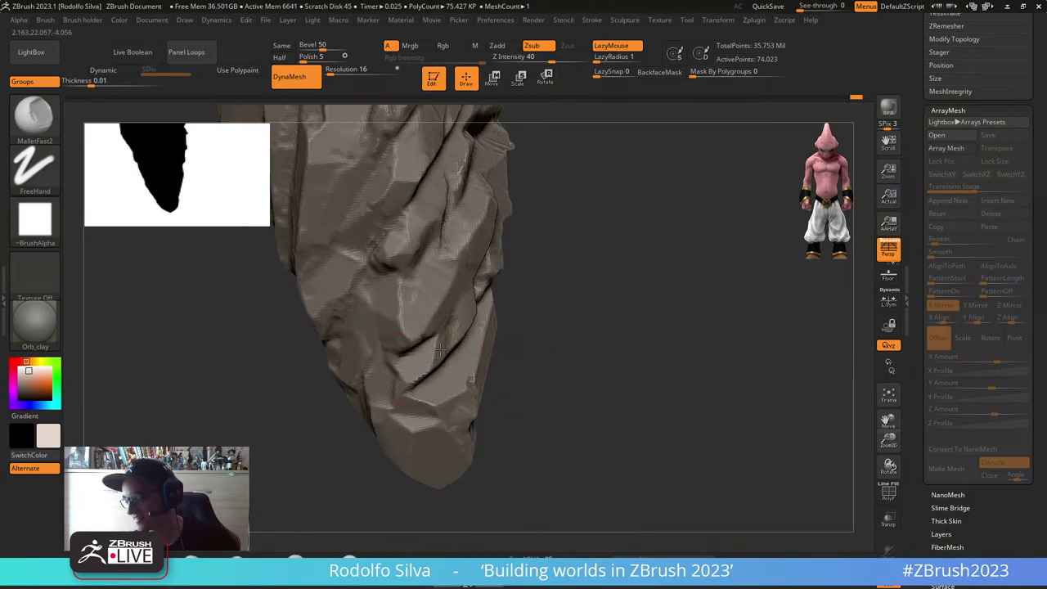
{"action": "mouse_move", "coordinate": [400, 378]}
{"action": "right_mouse_down"}
{"action": "mouse_move", "coordinate": [584, 362]}
{"action": "mouse_move", "coordinate": [414, 370]}
{"action": "mouse_move", "coordinate": [518, 280]}
{"action": "mouse_move", "coordinate": [559, 355]}
{"action": "mouse_move", "coordinate": [623, 356]}
{"action": "mouse_move", "coordinate": [551, 385]}
{"action": "mouse_move", "coordinate": [491, 352]}
{"action": "mouse_move", "coordinate": [522, 365]}
{"action": "mouse_move", "coordinate": [464, 366]}
{"action": "mouse_move", "coordinate": [493, 303]}
{"action": "mouse_move", "coordinate": [495, 366]}
{"action": "mouse_move", "coordinate": [636, 374]}
{"action": "mouse_move", "coordinate": [627, 367]}
{"action": "mouse_move", "coordinate": [557, 417]}
{"action": "mouse_move", "coordinate": [589, 458]}
{"action": "mouse_move", "coordinate": [600, 415]}
{"action": "mouse_move", "coordinate": [585, 432]}
{"action": "mouse_move", "coordinate": [540, 409]}
{"action": "mouse_move", "coordinate": [456, 421]}
{"action": "mouse_move", "coordinate": [485, 407]}
{"action": "mouse_move", "coordinate": [481, 445]}
{"action": "mouse_move", "coordinate": [509, 468]}
{"action": "mouse_move", "coordinate": [468, 444]}
{"action": "mouse_move", "coordinate": [549, 395]}
{"action": "mouse_move", "coordinate": [510, 401]}
{"action": "mouse_move", "coordinate": [554, 404]}
{"action": "mouse_move", "coordinate": [400, 392]}
{"action": "right_mouse_up"}
Step: Move the two tall pillars backwards along Z, away from the round platform
{"action": "left_click", "coordinate": [517, 411], "text": "alt"}
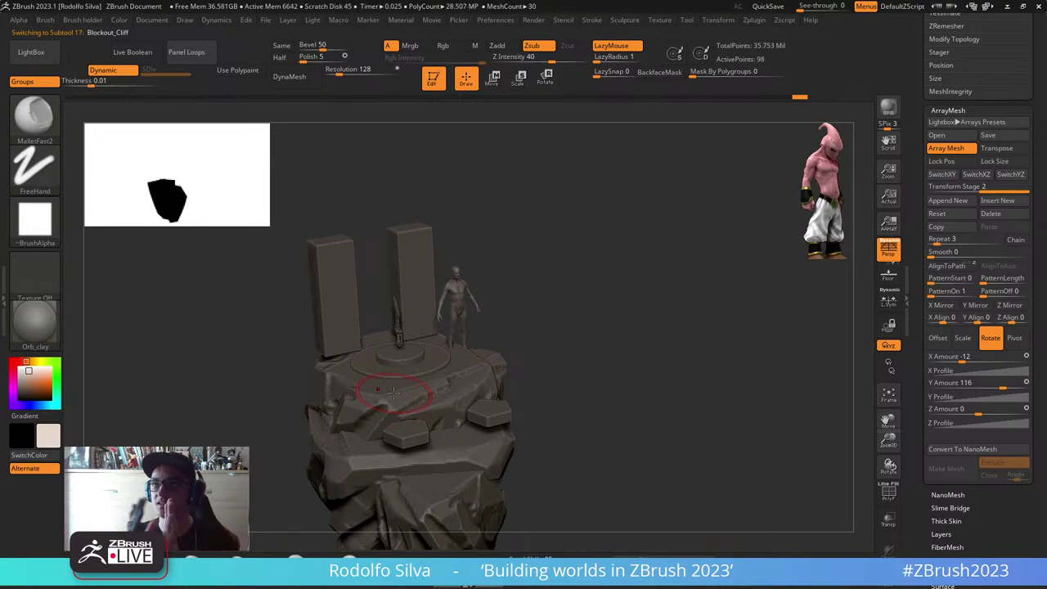
{"action": "right_click_drag", "start_coordinate": [393, 394], "coordinate": [357, 454]}
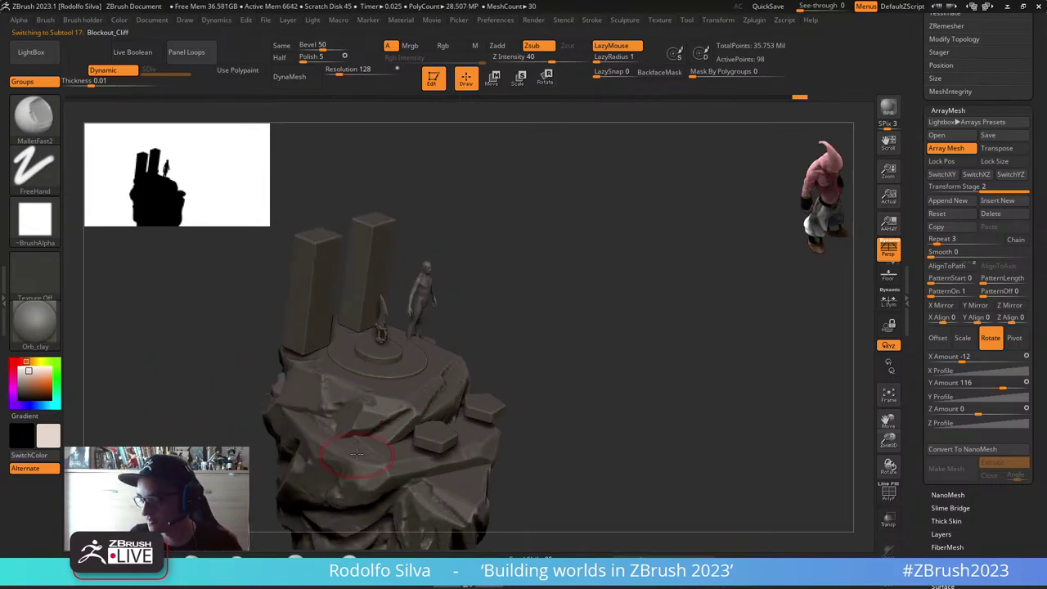
{"action": "left_click", "coordinate": [373, 370], "text": "alt"}
{"action": "right_click_drag", "start_coordinate": [385, 372], "coordinate": [363, 374], "text": "ctrl"}
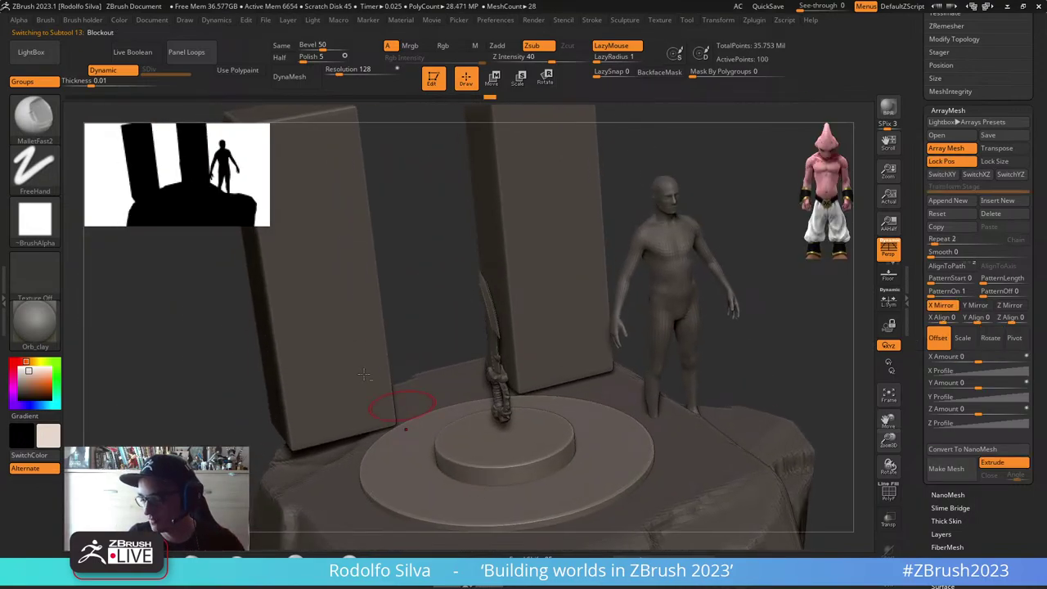
{"action": "left_click", "coordinate": [365, 384], "text": "alt"}
{"action": "right_click_drag", "start_coordinate": [375, 424], "coordinate": [438, 418], "text": "ctrl"}
{"action": "key", "text": "w"}
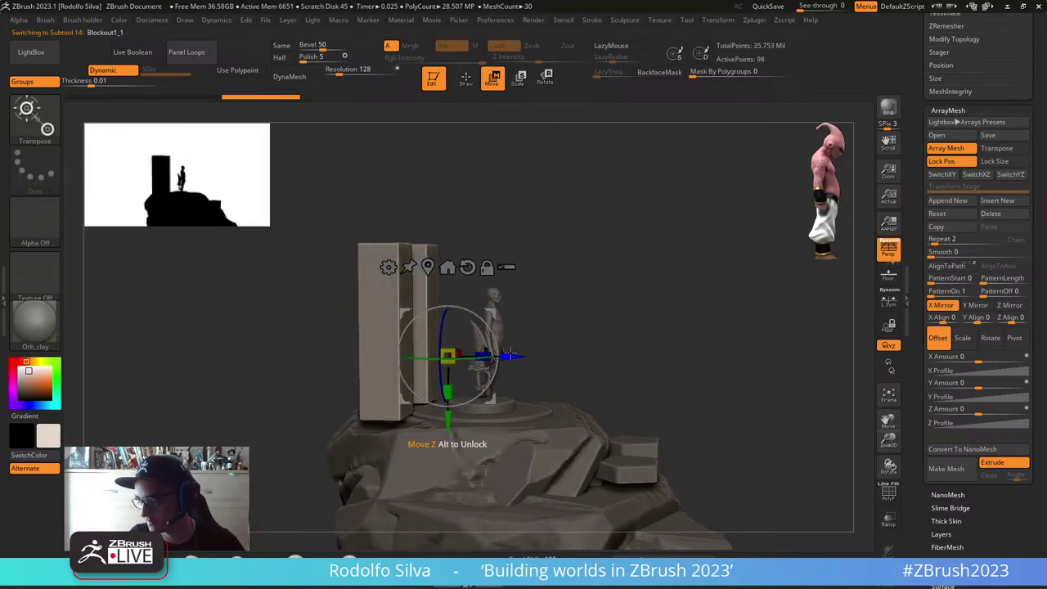
{"action": "left_click_drag", "start_coordinate": [511, 355], "coordinate": [501, 355]}
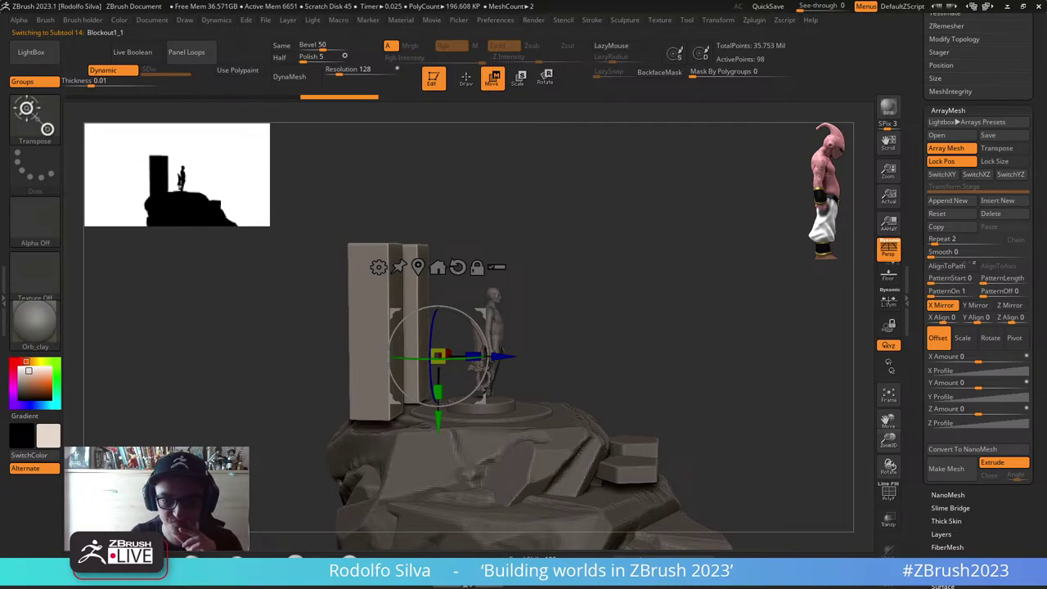
Step: Centre the gizmo on the round platform and nudge the platform's position on the cliff top
{"action": "right_click_drag", "start_coordinate": [495, 435], "coordinate": [545, 474]}
{"action": "left_click", "coordinate": [523, 422]}
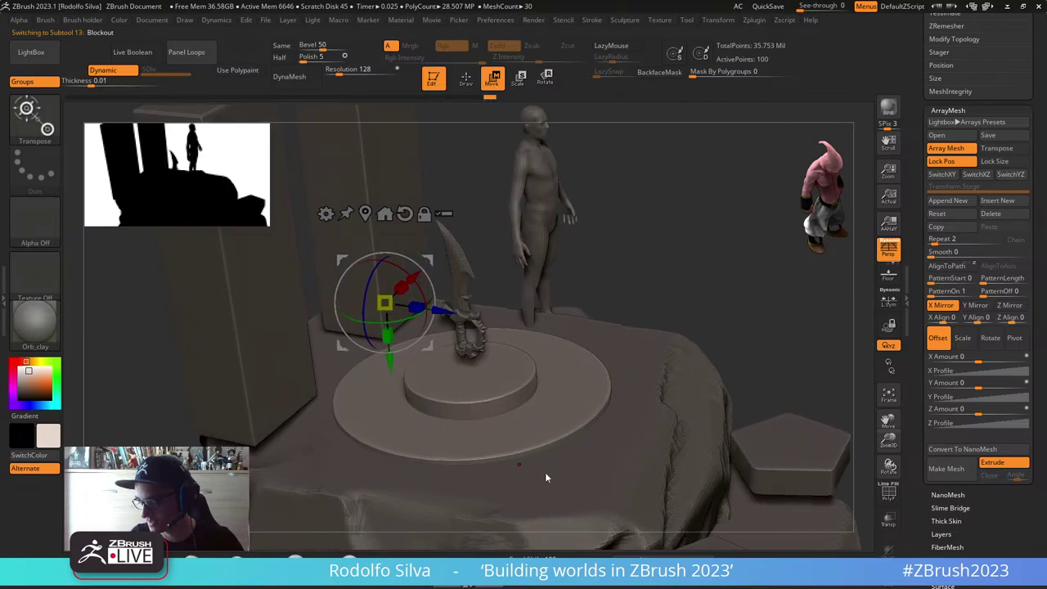
{"action": "left_click", "coordinate": [370, 216]}
{"action": "left_click_drag", "start_coordinate": [475, 446], "coordinate": [480, 443]}
{"action": "right_click_drag", "start_coordinate": [598, 437], "coordinate": [578, 409]}
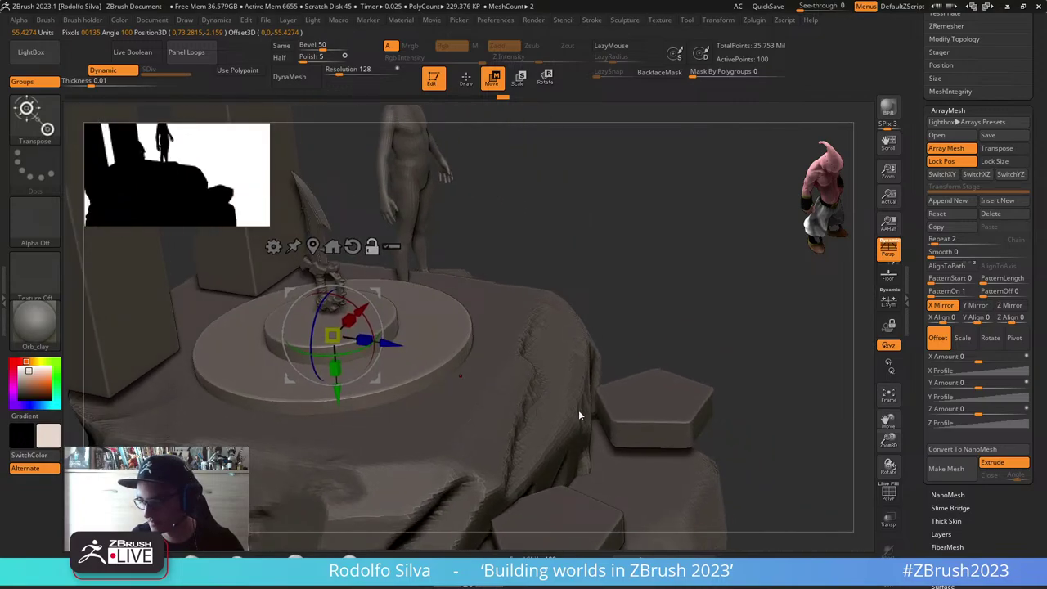
{"action": "right_click_drag", "start_coordinate": [433, 345], "coordinate": [574, 437]}
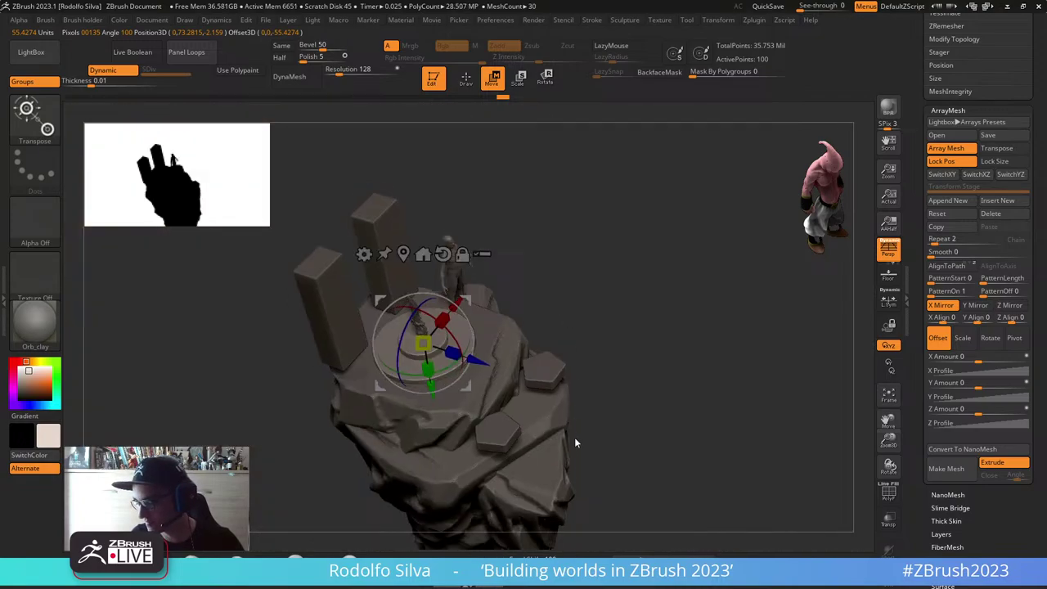
Step: On the Blockout_Cliff1 array, set the offset Z Amount to 0.71989 for transform stage 1 and -0.71989 for stage 2
{"action": "left_click", "coordinate": [531, 425], "text": "alt"}
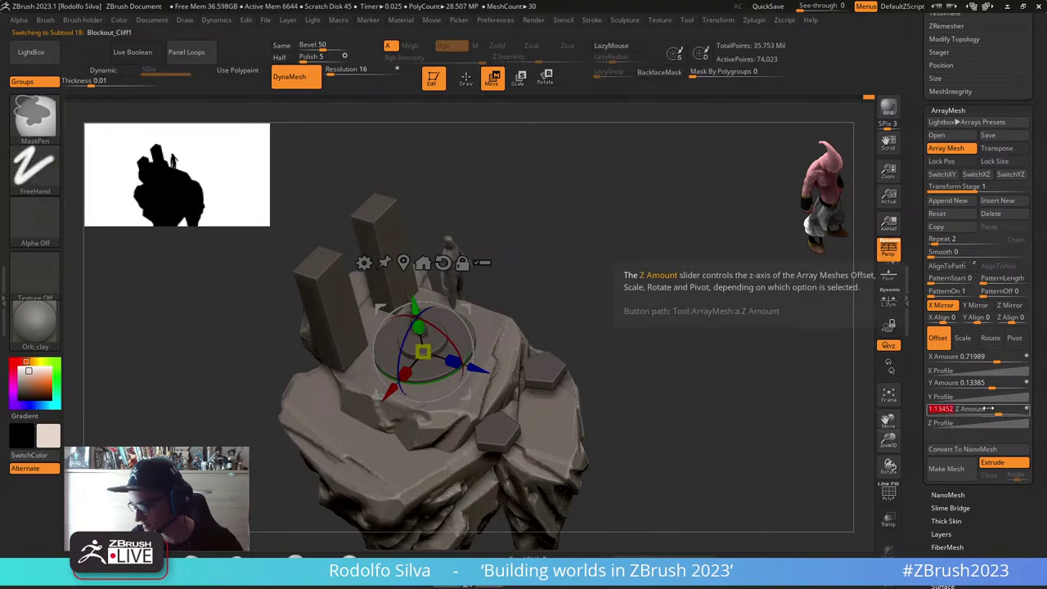
{"action": "left_click_drag", "start_coordinate": [1005, 408], "coordinate": [997, 415]}
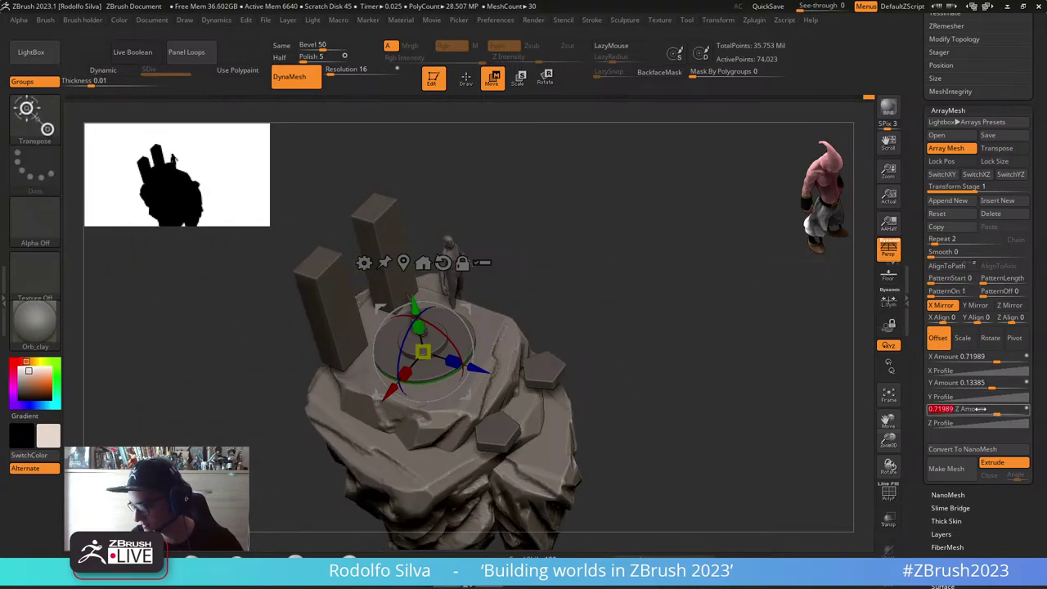
{"action": "left_click_drag", "start_coordinate": [546, 321], "coordinate": [580, 313]}
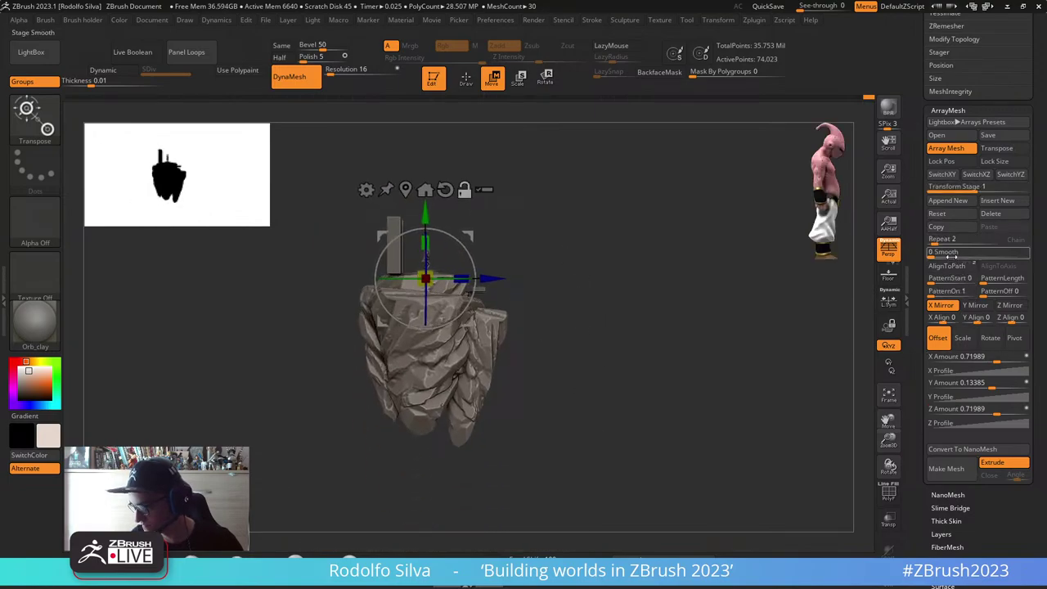
{"action": "left_click_drag", "start_coordinate": [949, 192], "coordinate": [1000, 191]}
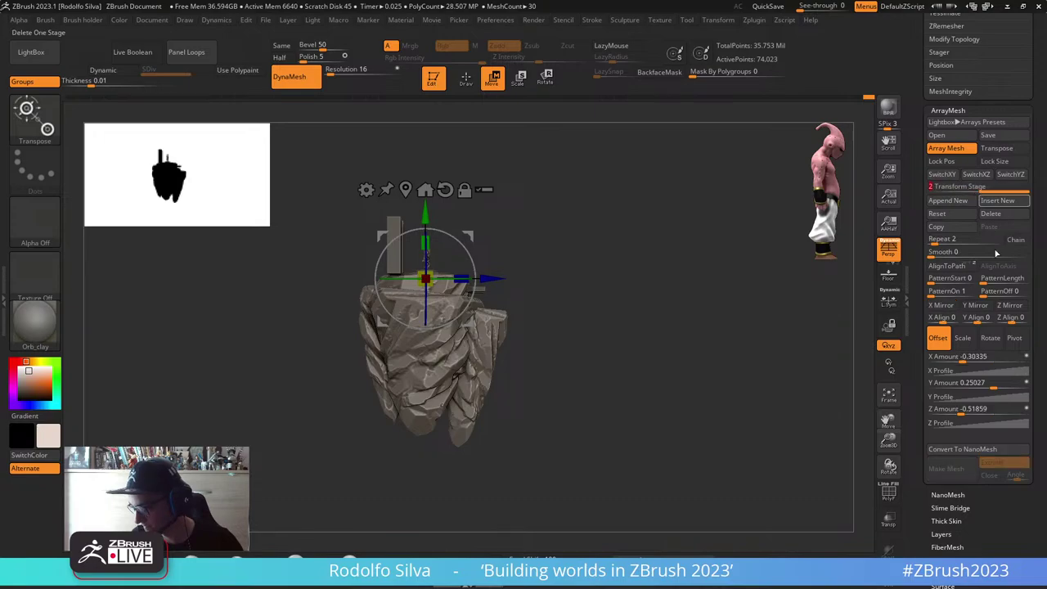
{"action": "left_click_drag", "start_coordinate": [959, 409], "coordinate": [947, 410]}
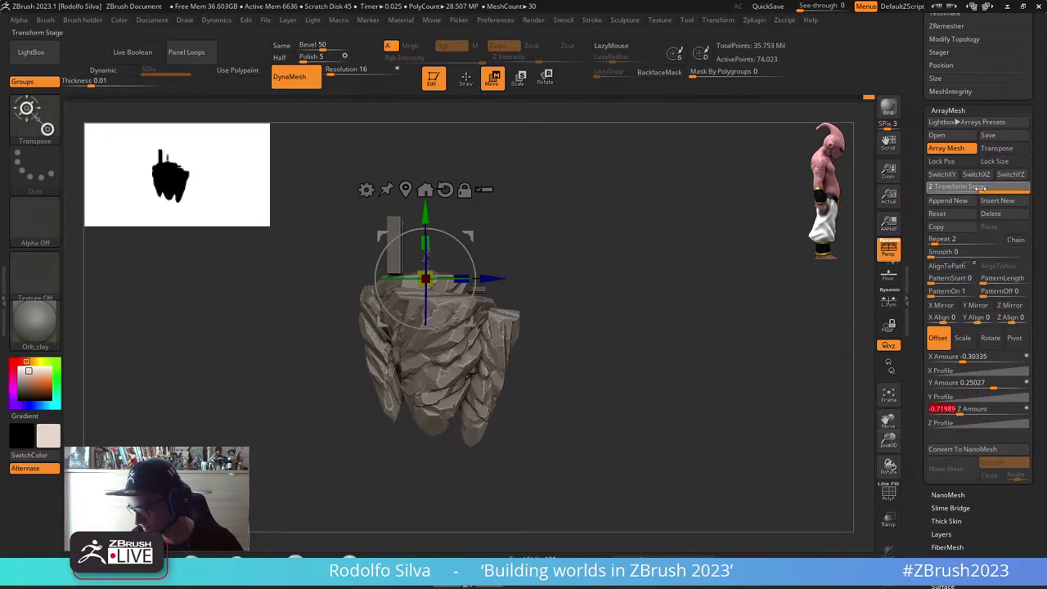
Step: Tighten transform stage 1 of the cliff array by setting the offset Z Amount to 0.43645 and X Amount to 0.36507
{"action": "left_click_drag", "start_coordinate": [981, 191], "coordinate": [963, 190]}
{"action": "left_click_drag", "start_coordinate": [994, 412], "coordinate": [995, 412]}
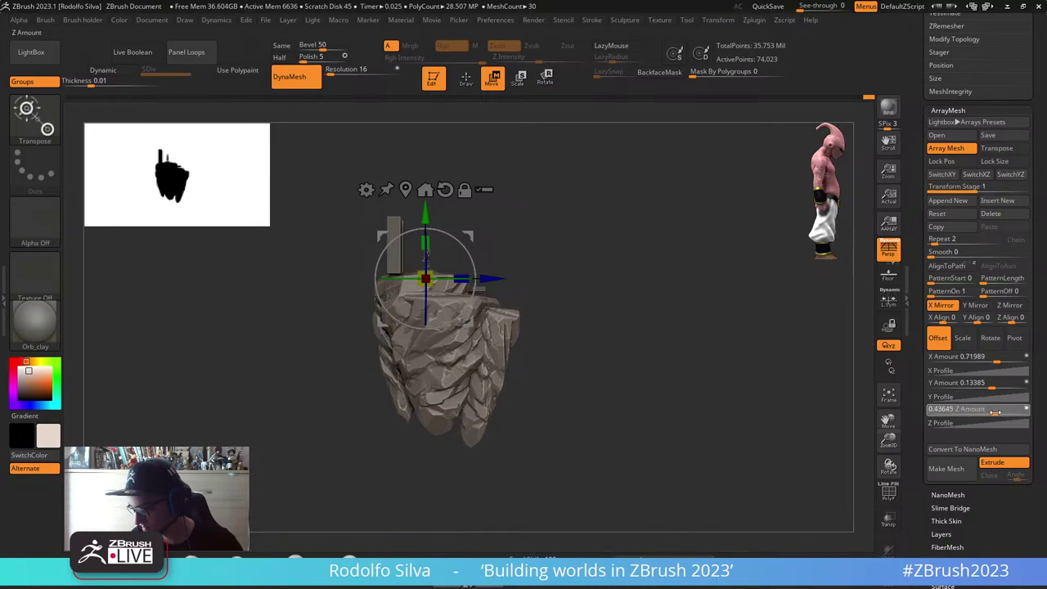
{"action": "left_click", "coordinate": [995, 412]}
{"action": "left_click_drag", "start_coordinate": [513, 382], "coordinate": [535, 382]}
{"action": "left_click_drag", "start_coordinate": [988, 358], "coordinate": [995, 360]}
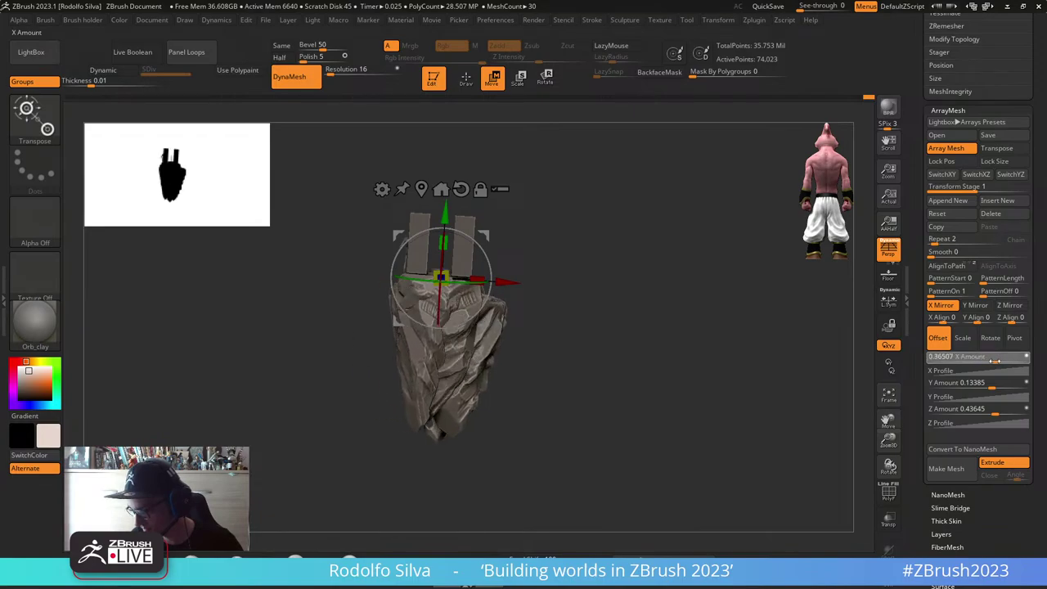
{"action": "mouse_move", "coordinate": [566, 310]}
{"action": "left_mouse_down"}
{"action": "mouse_move", "coordinate": [535, 314]}
{"action": "mouse_move", "coordinate": [572, 340]}
{"action": "mouse_move", "coordinate": [567, 405]}
{"action": "mouse_move", "coordinate": [590, 368]}
{"action": "mouse_move", "coordinate": [575, 372]}
{"action": "mouse_move", "coordinate": [595, 432]}
{"action": "mouse_move", "coordinate": [683, 416]}
{"action": "mouse_move", "coordinate": [621, 430]}
{"action": "left_mouse_up"}
{"action": "key", "text": "q"}
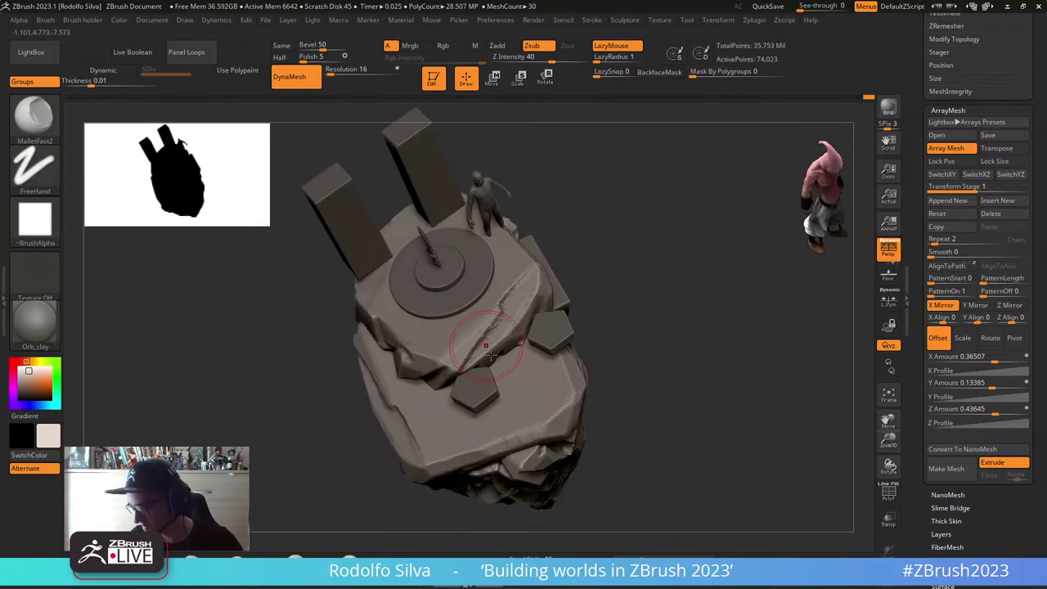
Step: Duplicate the round platform within its subtool and place the copy forward over the pentagonal steps
{"action": "right_click_drag", "start_coordinate": [490, 354], "coordinate": [468, 296]}
{"action": "left_click", "coordinate": [462, 289], "text": "alt"}
{"action": "key", "text": "w"}
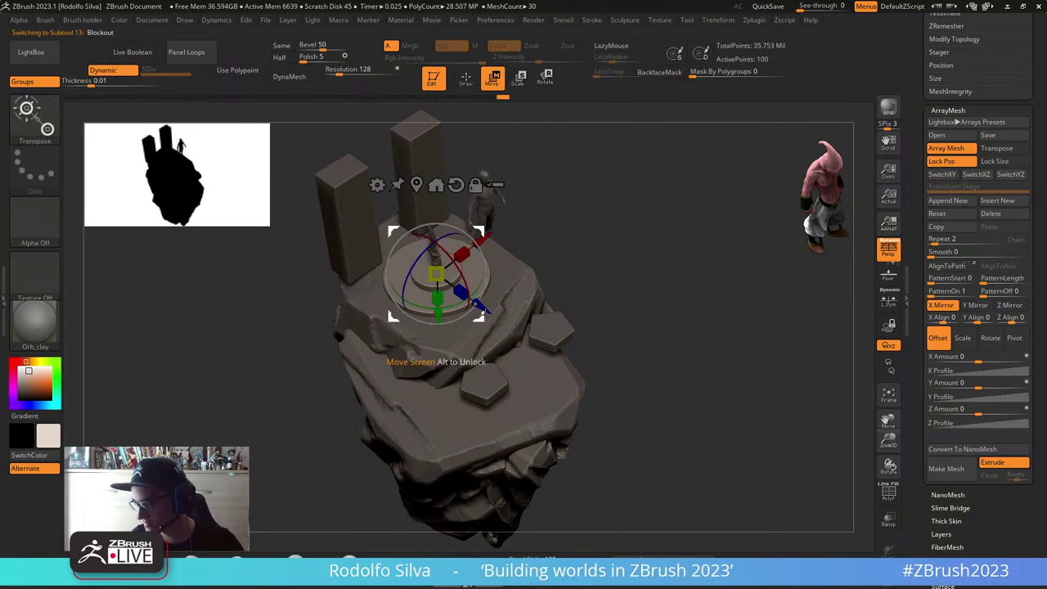
{"action": "left_click_drag", "start_coordinate": [482, 310], "coordinate": [507, 344], "text": "ctrl"}
{"action": "key", "text": "ctrl+z"}
{"action": "left_click_drag", "start_coordinate": [483, 310], "coordinate": [566, 368], "text": "ctrl"}
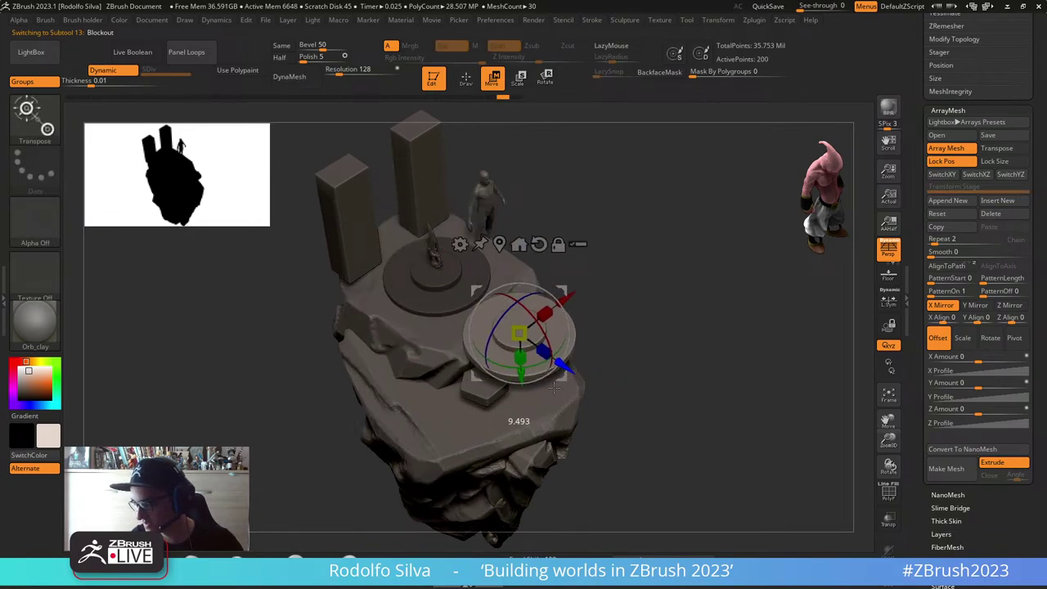
Step: Replace the platform copy with a PolyCube and reduce its subdivision count to 3 with the polyframe displayed
{"action": "left_click", "coordinate": [463, 245]}
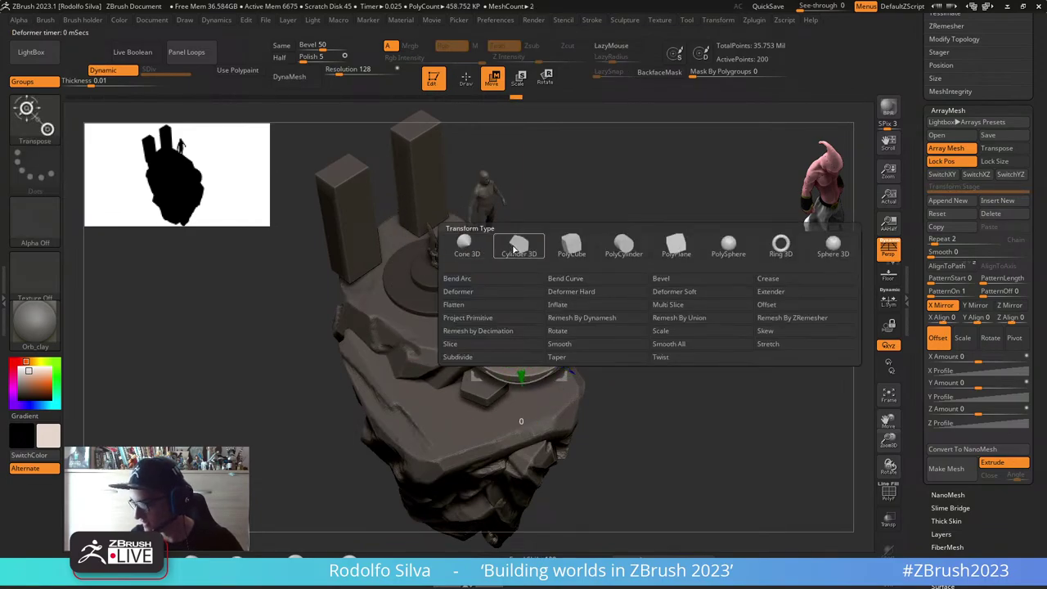
{"action": "left_click", "coordinate": [561, 246]}
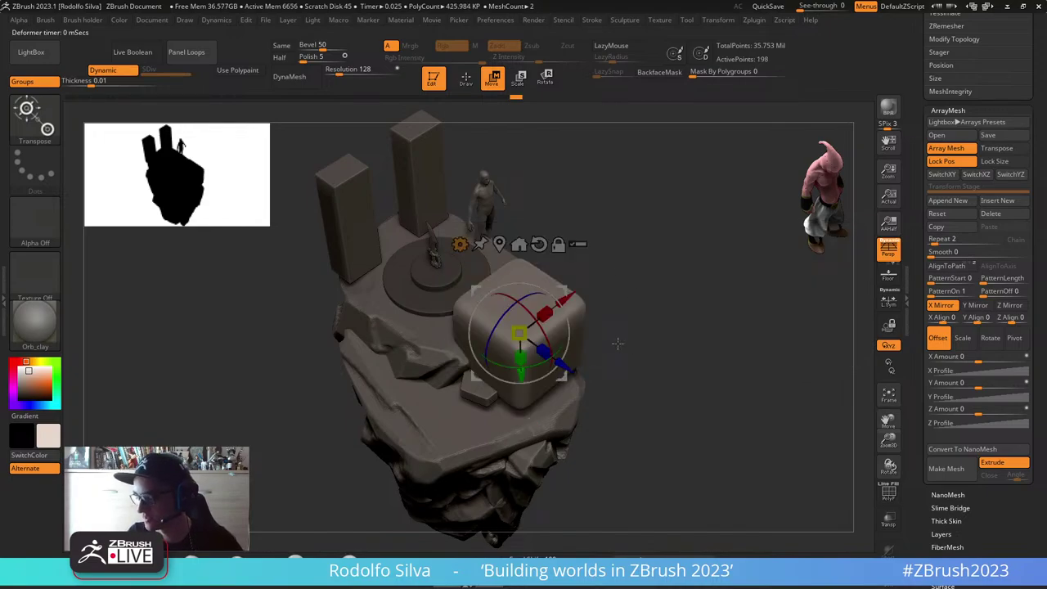
{"action": "key", "text": "shift+f"}
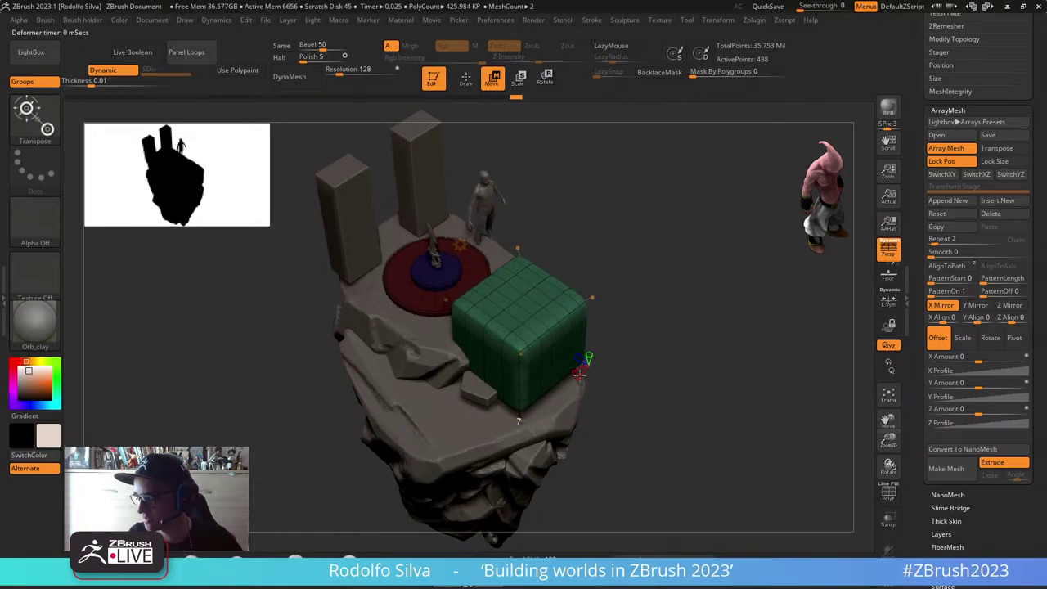
{"action": "left_click_drag", "start_coordinate": [581, 375], "coordinate": [576, 360]}
{"action": "key", "text": "shift+f"}
{"action": "key", "text": "shift+f"}
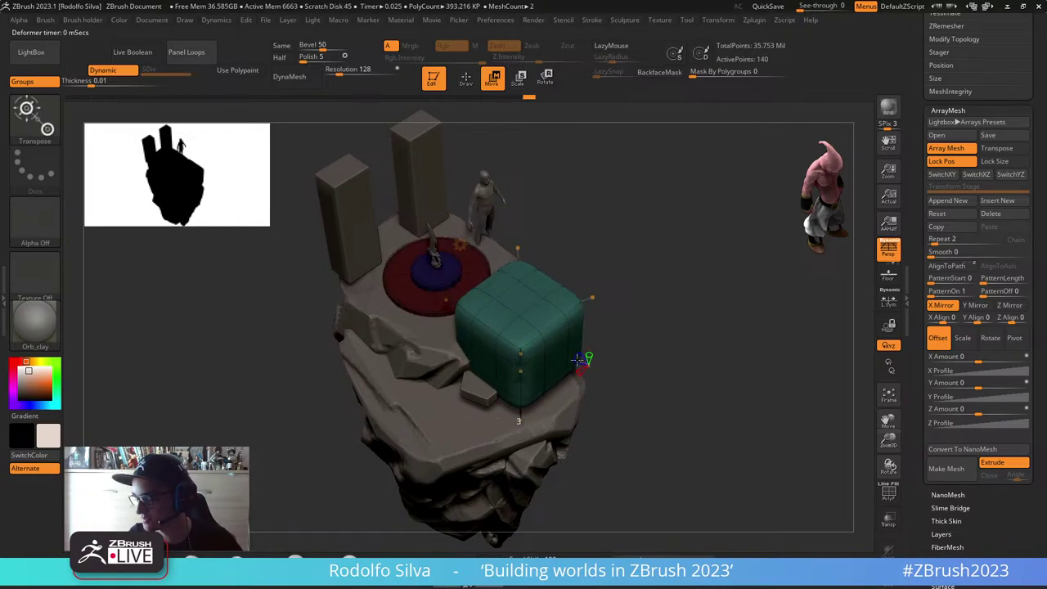
Step: Switch off dynamic subdivision on the cube and display its polyframe
{"action": "key", "text": "shift+f"}
{"action": "left_click", "coordinate": [573, 351]}
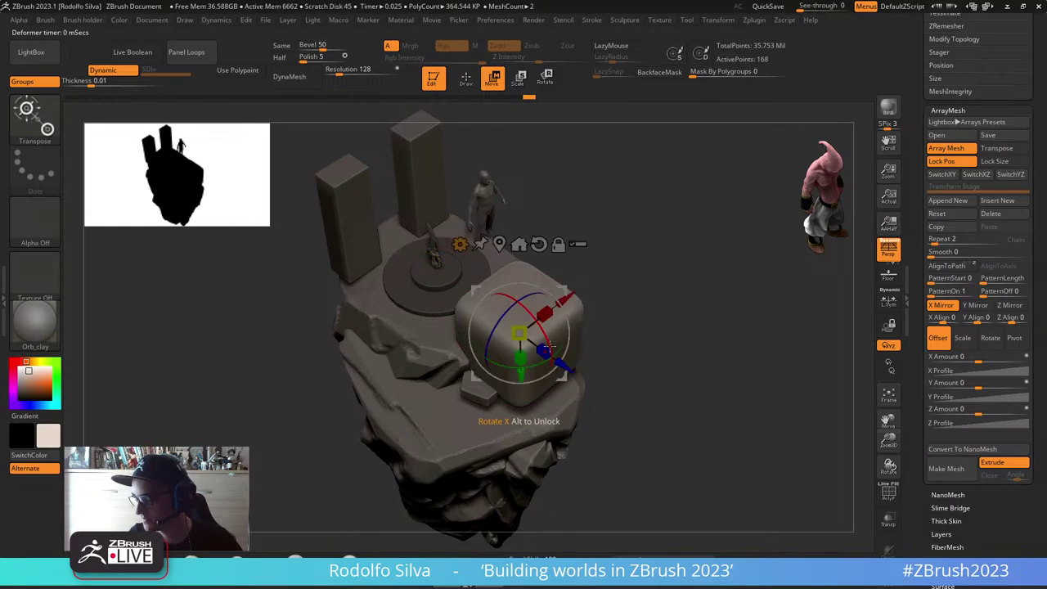
{"action": "key", "text": "shift+f"}
Step: Split the cube from the platform into its own subtool with Split Unmasked Points, and make it the active subtool
{"action": "key", "text": "space"}
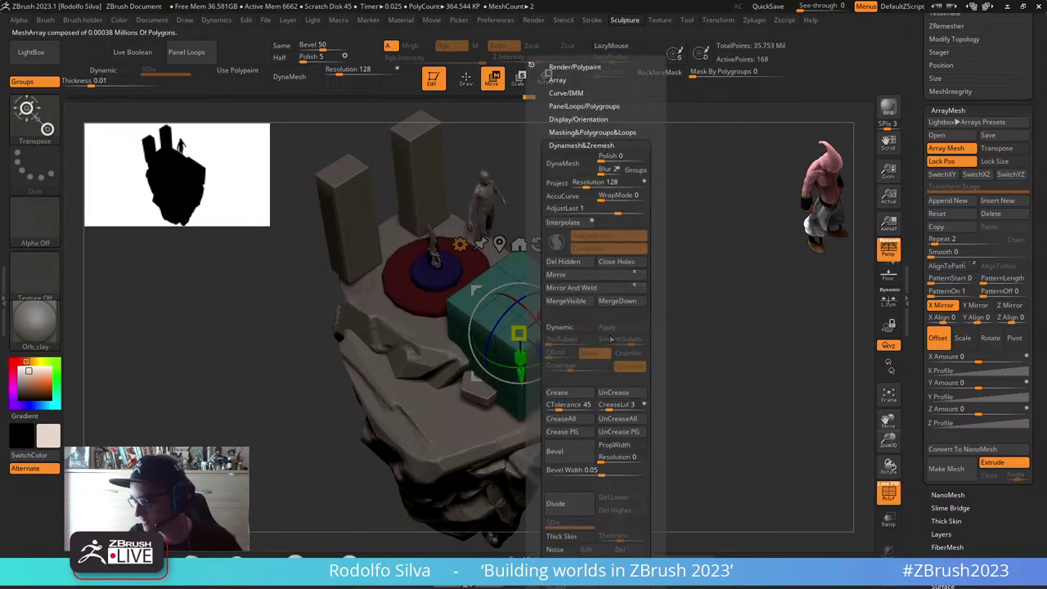
{"action": "left_click", "coordinate": [587, 132]}
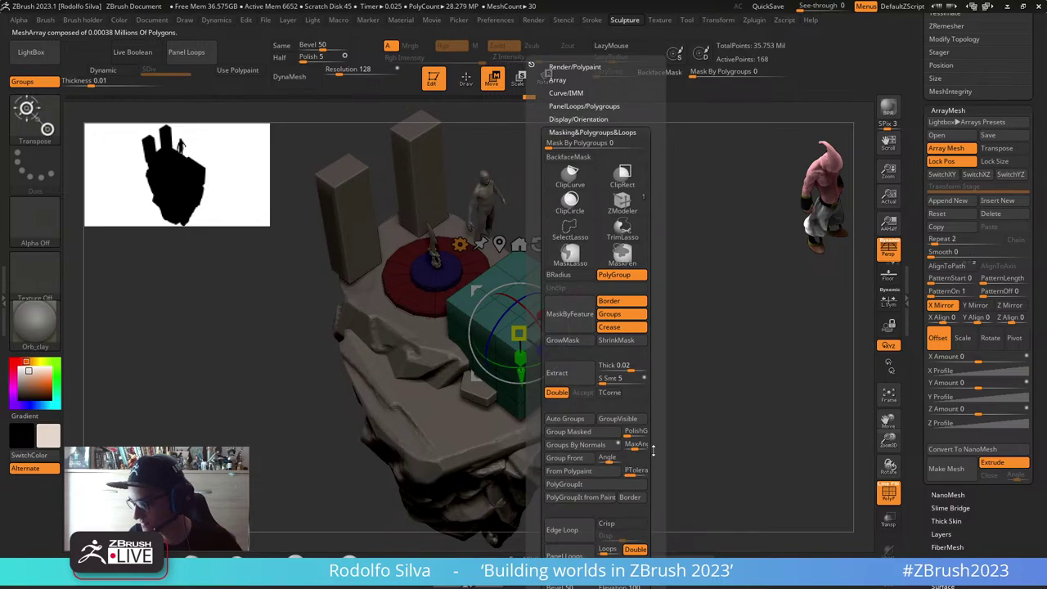
{"action": "scroll", "coordinate": [647, 452], "scroll_direction": "down", "scroll_amount": 5}
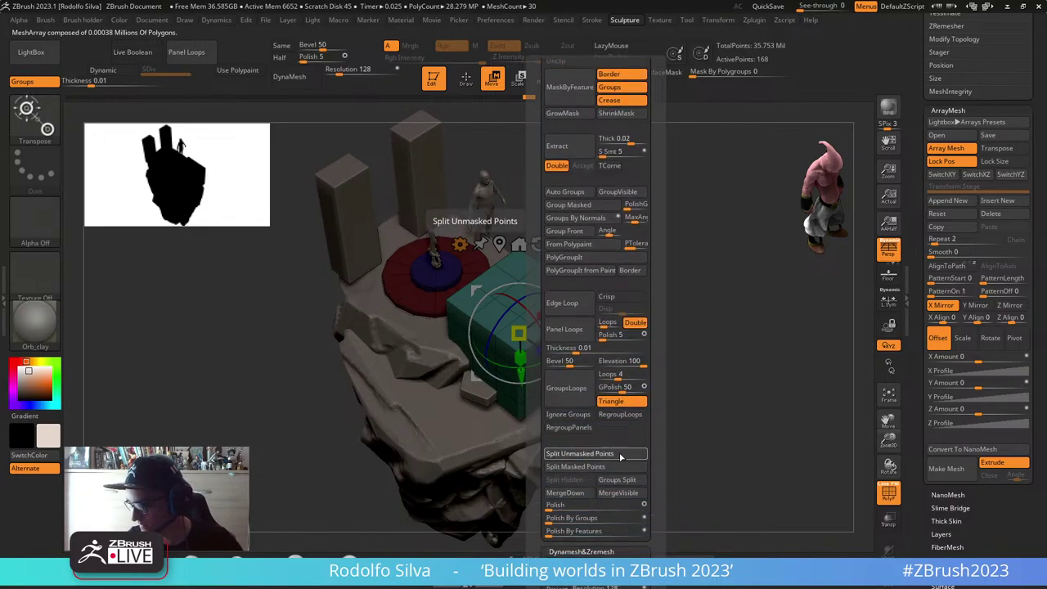
{"action": "left_click", "coordinate": [620, 454]}
{"action": "key", "text": "q"}
{"action": "left_click", "coordinate": [556, 390], "text": "alt"}
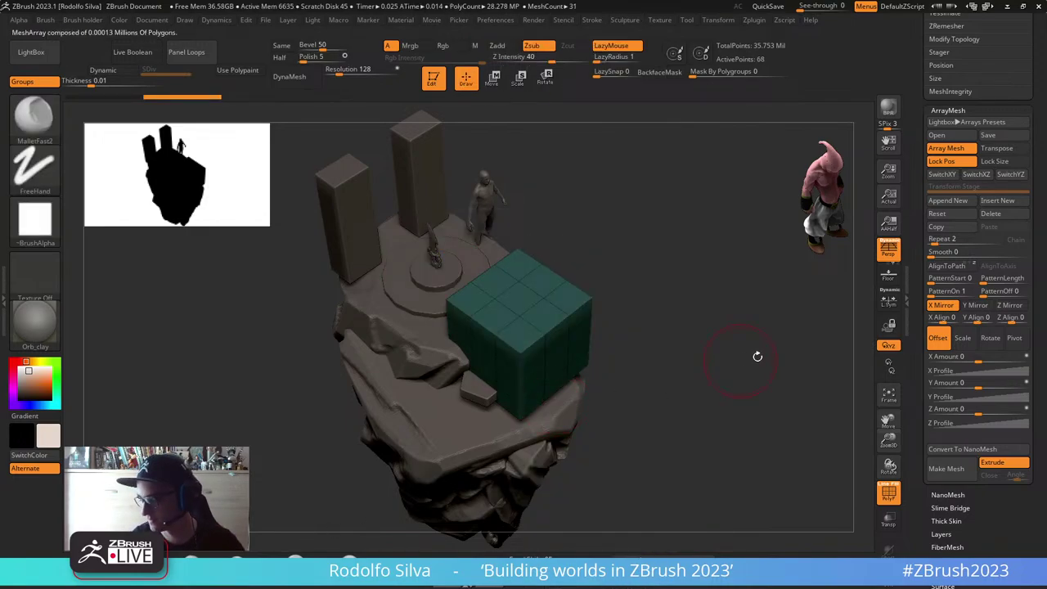
{"action": "mouse_move", "coordinate": [739, 379]}
{"action": "left_mouse_down"}
{"action": "mouse_move", "coordinate": [734, 367]}
{"action": "mouse_move", "coordinate": [748, 365]}
{"action": "left_mouse_up"}
{"action": "left_click_drag", "start_coordinate": [913, 160], "coordinate": [915, 328]}
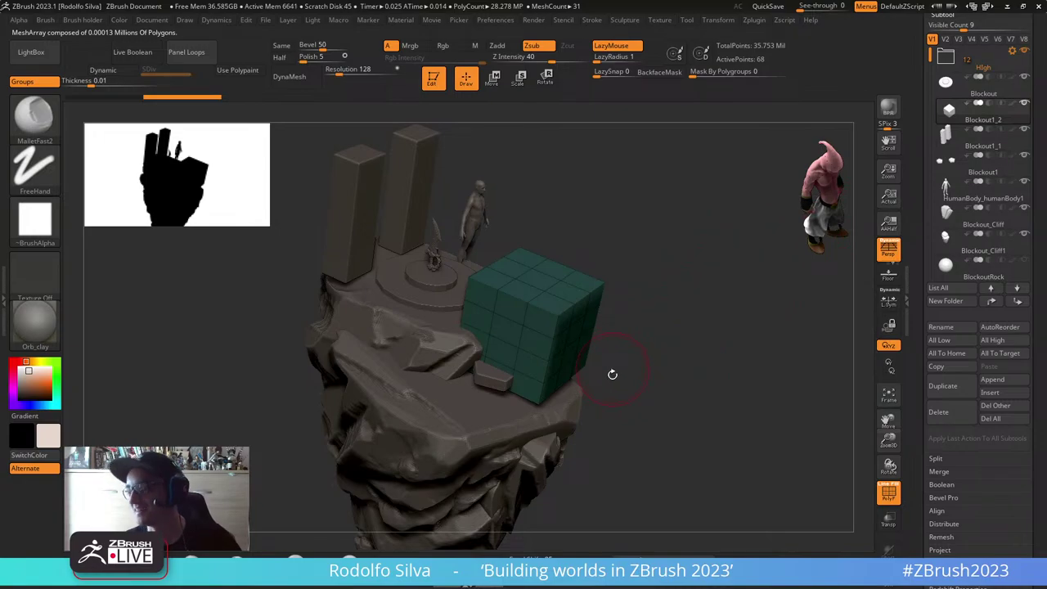
Step: Scale the cube down uniformly by about 0.45 and place it on the ledge between the two pentagonal steps
{"action": "key", "text": "w"}
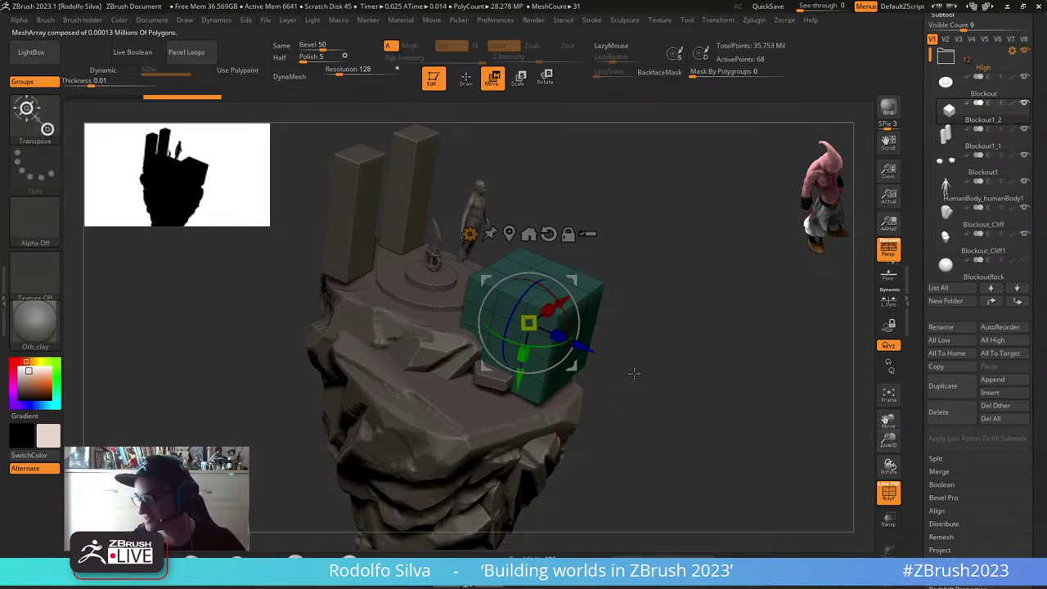
{"action": "right_click_drag", "start_coordinate": [635, 373], "coordinate": [517, 381]}
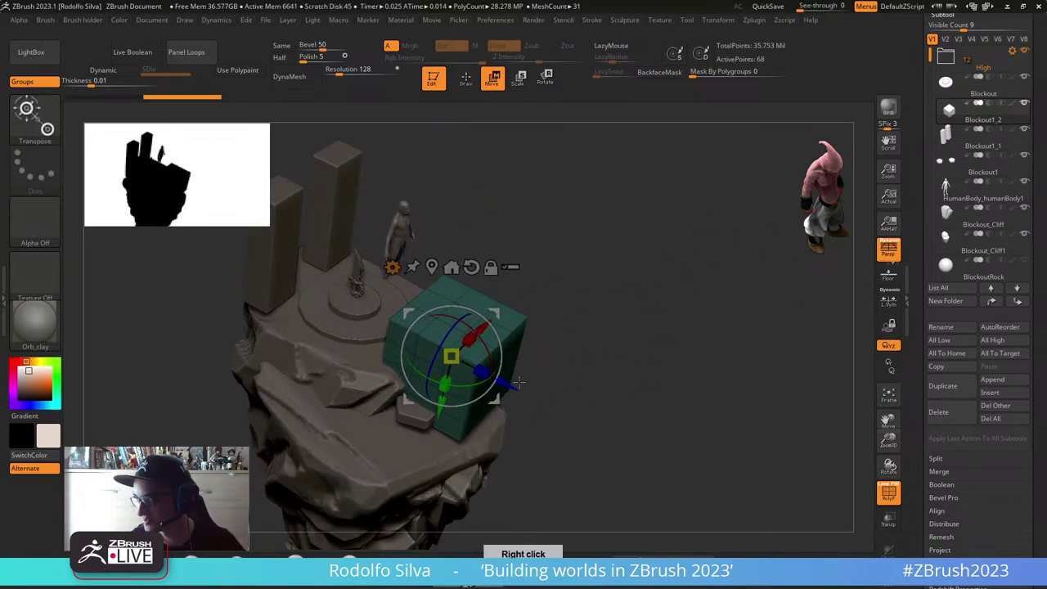
{"action": "left_click_drag", "start_coordinate": [451, 356], "coordinate": [414, 373]}
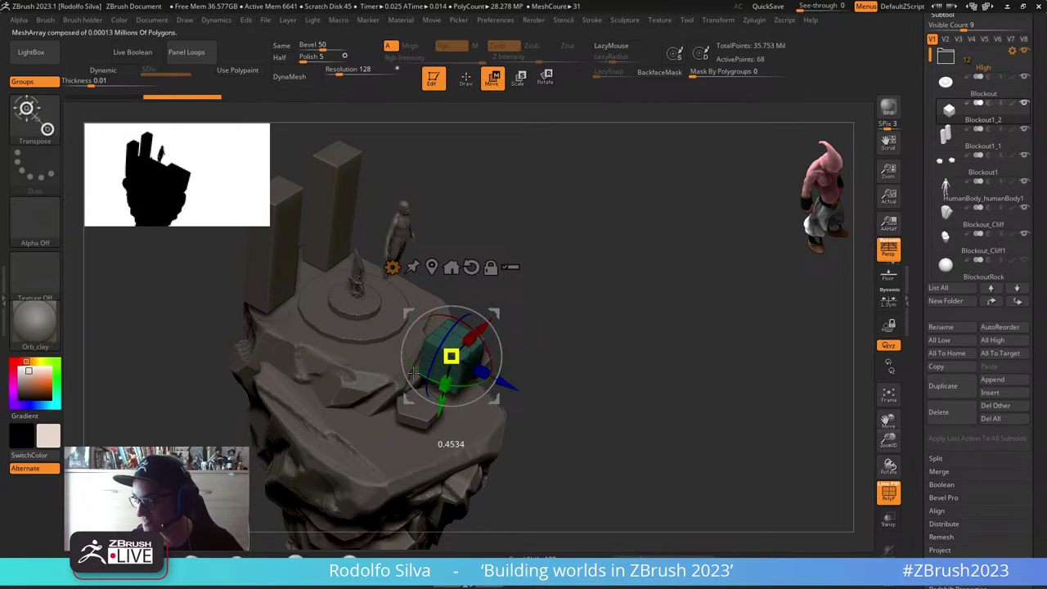
{"action": "right_click_drag", "start_coordinate": [575, 384], "coordinate": [586, 410]}
{"action": "left_click_drag", "start_coordinate": [505, 388], "coordinate": [533, 404]}
{"action": "right_click_drag", "start_coordinate": [634, 368], "coordinate": [633, 318]}
{"action": "left_click_drag", "start_coordinate": [479, 441], "coordinate": [479, 491]}
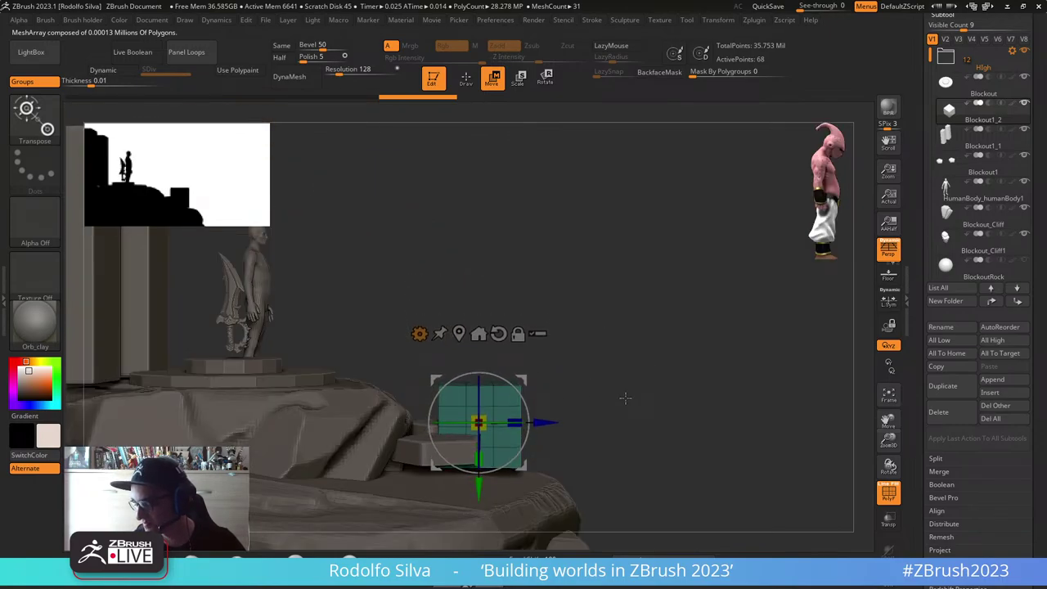
Step: Stretch the cube along its horizontal axes into a wide block spanning the gap between the pentagonal steps
{"action": "right_click_drag", "start_coordinate": [624, 398], "coordinate": [646, 418]}
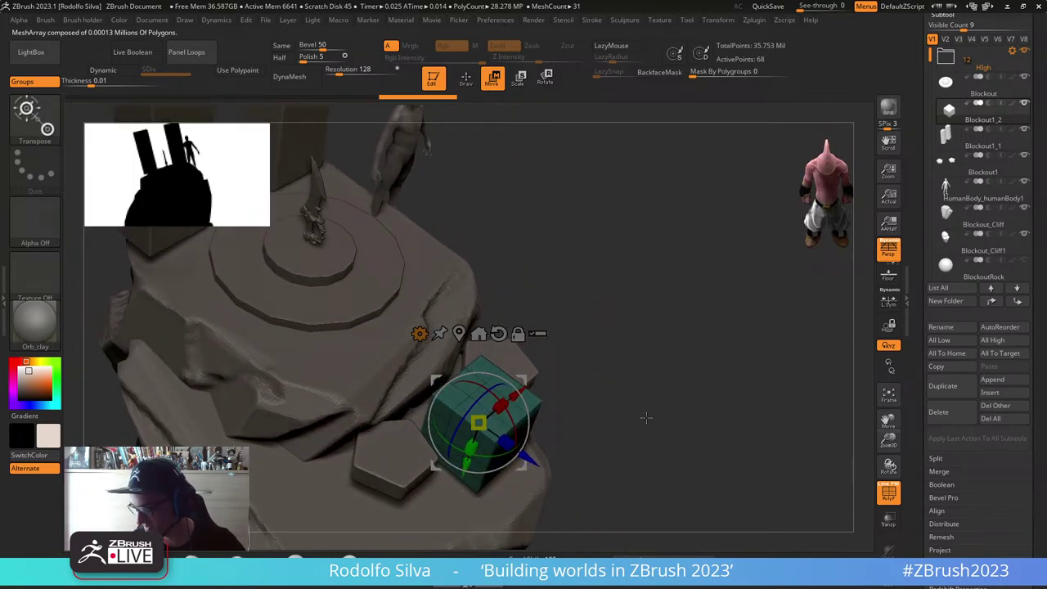
{"action": "left_click_drag", "start_coordinate": [507, 443], "coordinate": [505, 443]}
{"action": "left_click_drag", "start_coordinate": [550, 468], "coordinate": [546, 466]}
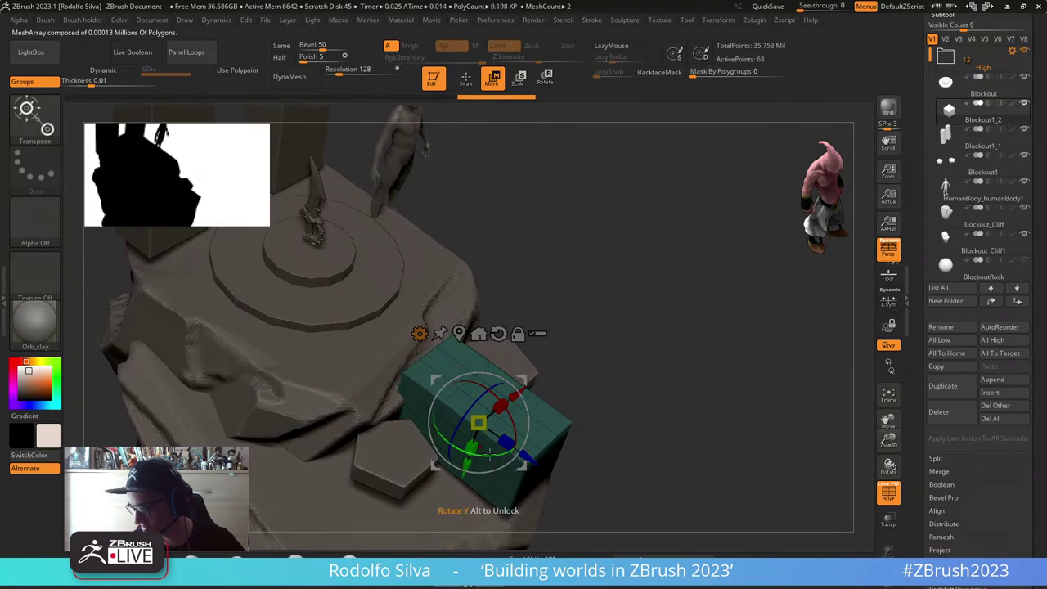
Step: Tilt the block 25 degrees down the slope and sink it into the rock between the upper platform and the front ledge
{"action": "right_click_drag", "start_coordinate": [558, 383], "coordinate": [624, 390]}
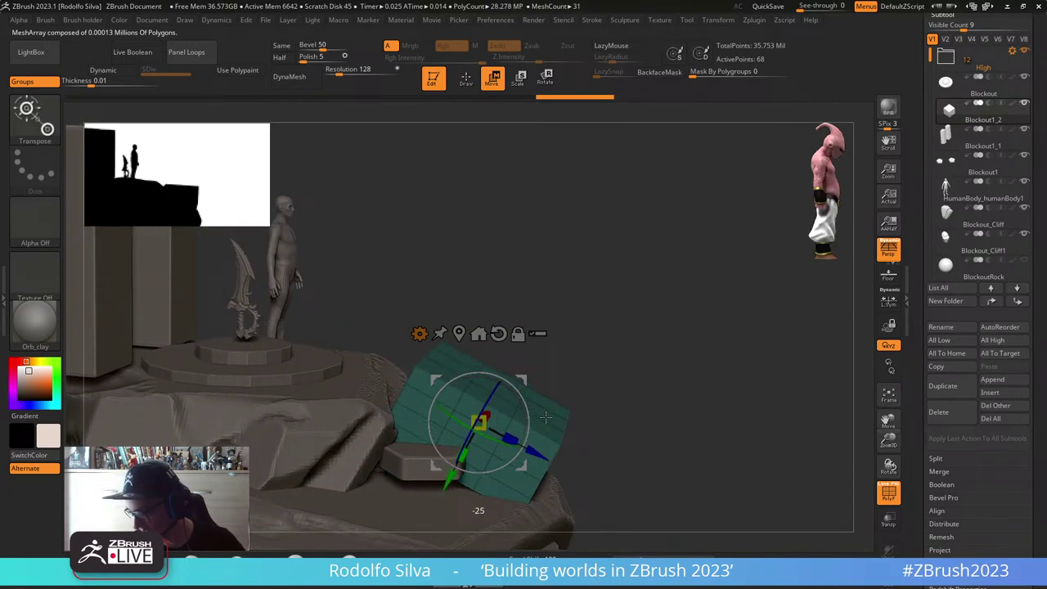
{"action": "left_click_drag", "start_coordinate": [546, 417], "coordinate": [544, 417]}
{"action": "left_click_drag", "start_coordinate": [428, 503], "coordinate": [425, 512]}
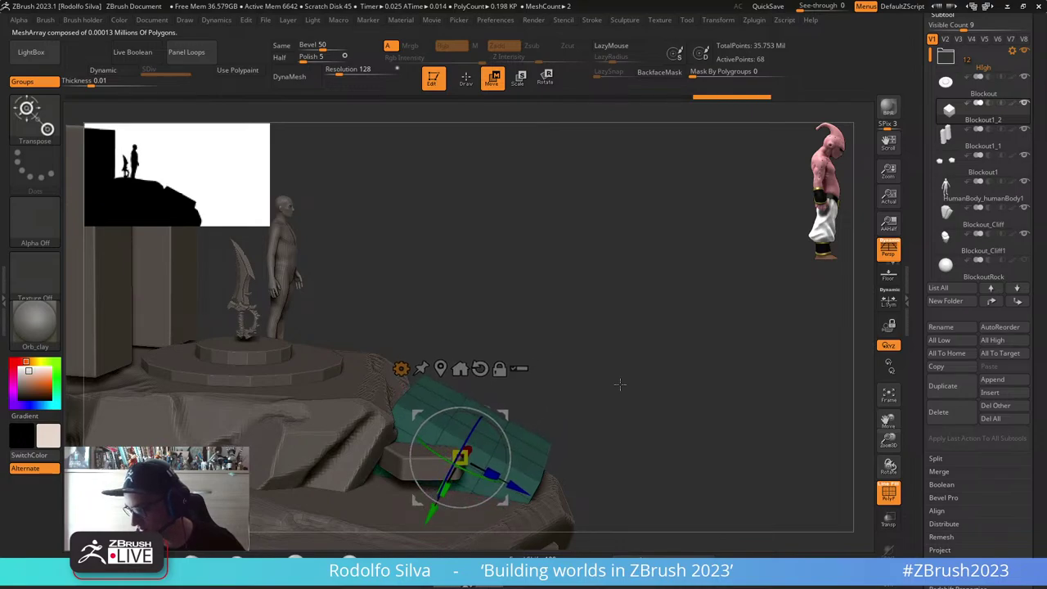
{"action": "mouse_move", "coordinate": [667, 383]}
{"action": "right_mouse_down"}
{"action": "mouse_move", "coordinate": [604, 449]}
{"action": "mouse_move", "coordinate": [603, 402]}
{"action": "mouse_move", "coordinate": [692, 423]}
{"action": "mouse_move", "coordinate": [695, 444]}
{"action": "right_mouse_up"}
{"action": "right_click_drag", "start_coordinate": [699, 404], "coordinate": [689, 359], "text": "alt"}
{"action": "left_click_drag", "start_coordinate": [454, 476], "coordinate": [455, 465]}
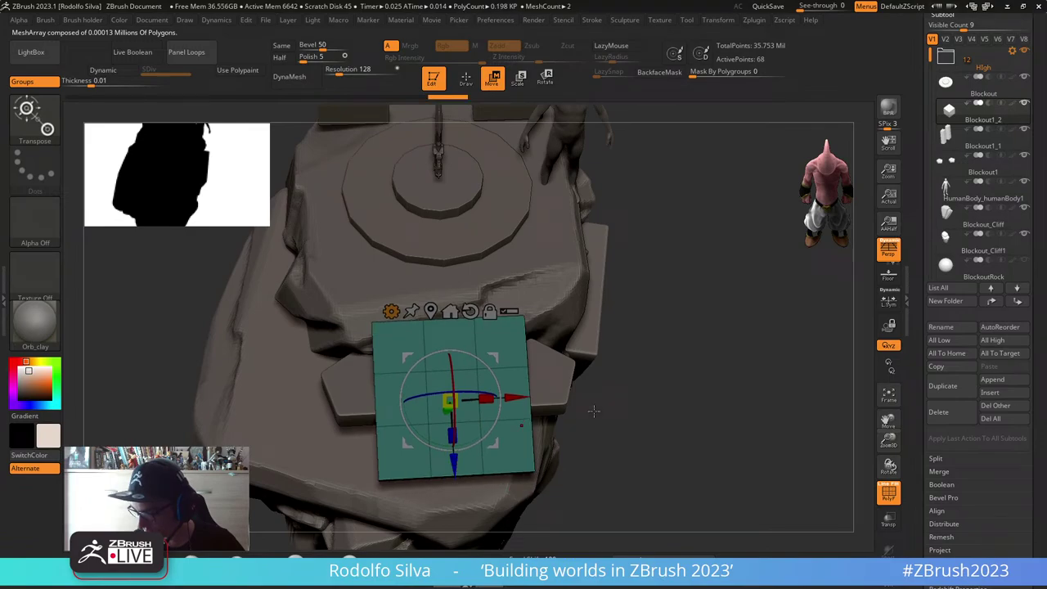
{"action": "right_click_drag", "start_coordinate": [733, 378], "coordinate": [671, 324]}
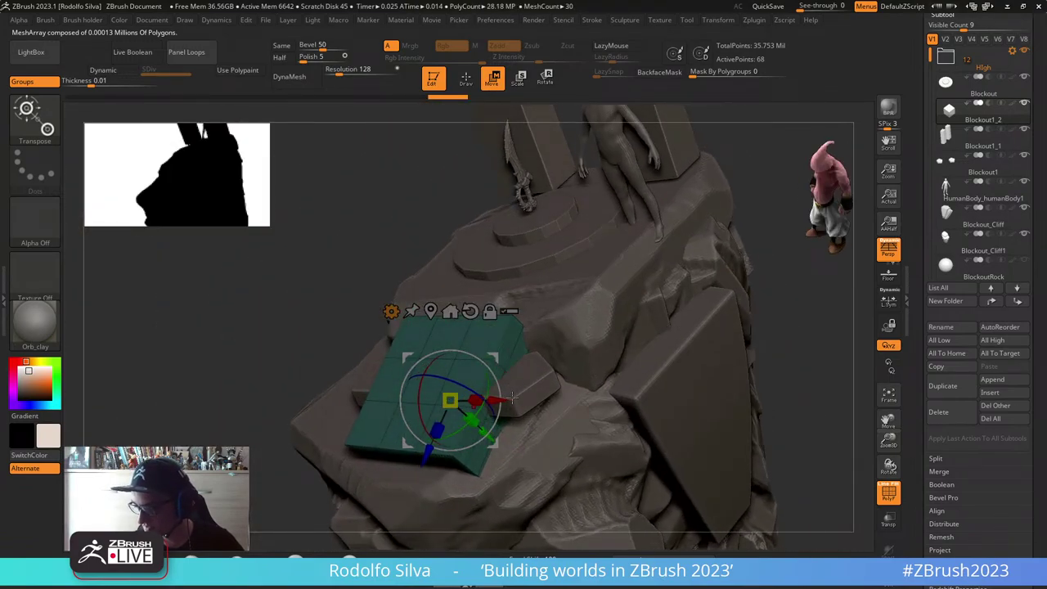
{"action": "left_click_drag", "start_coordinate": [494, 441], "coordinate": [505, 424]}
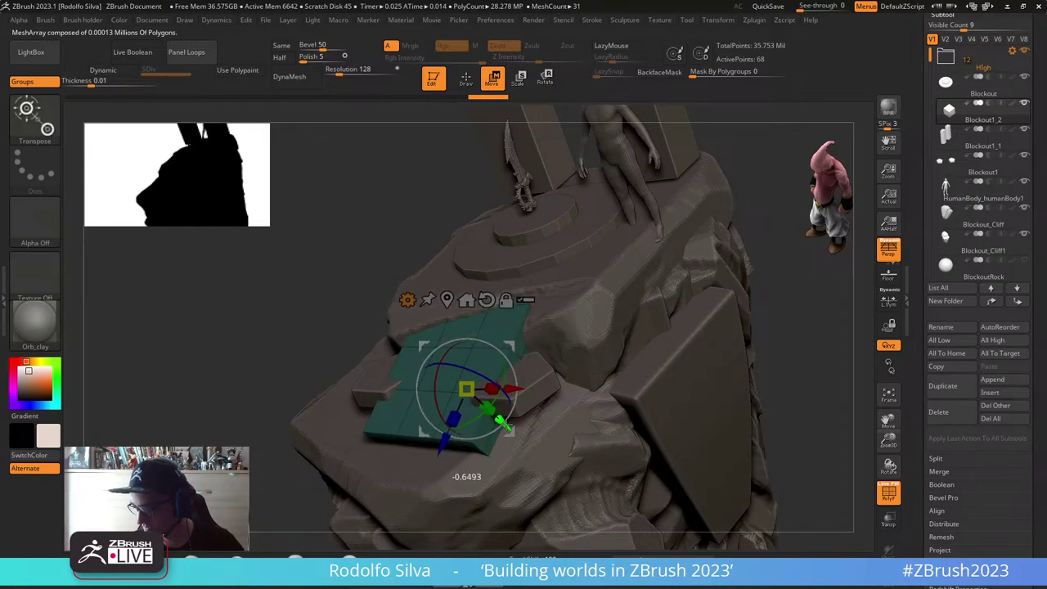
{"action": "left_click_drag", "start_coordinate": [504, 423], "coordinate": [506, 423]}
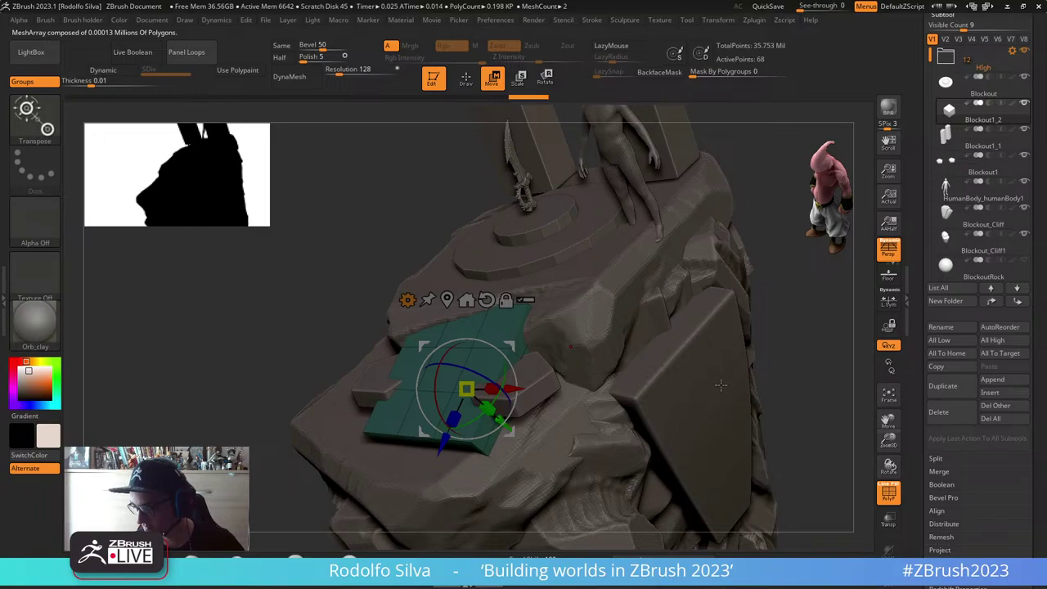
Step: Hide the Blockout1 pentagonal steps and isolate the tilted block in the viewport
{"action": "left_click_drag", "start_coordinate": [930, 57], "coordinate": [928, 90]}
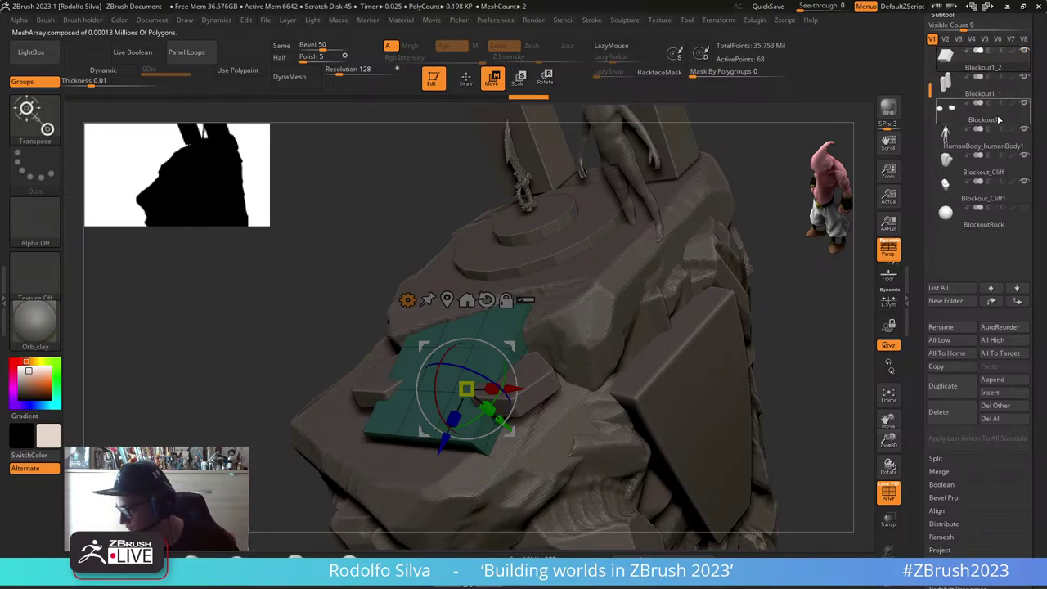
{"action": "right_click_drag", "start_coordinate": [576, 338], "coordinate": [652, 402]}
{"action": "key", "text": "q"}
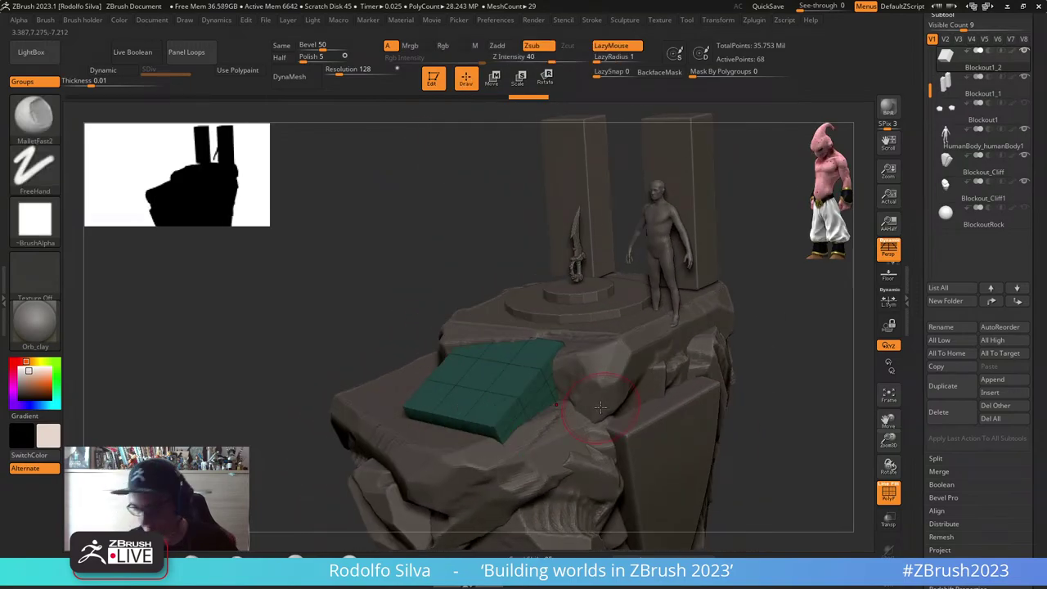
{"action": "key", "text": "alt+s"}
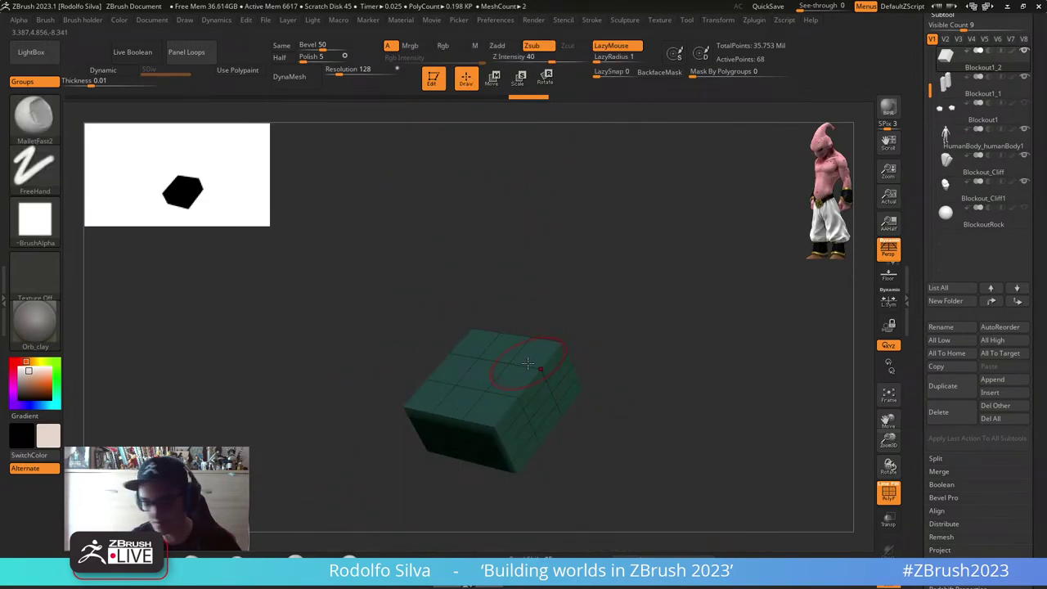
Step: With the ZModeler brush, delete two edge loops running around the block's sides and regroup its top and front faces
{"action": "key", "text": "b"}
{"action": "key", "text": "k"}
{"action": "key", "text": "c"}
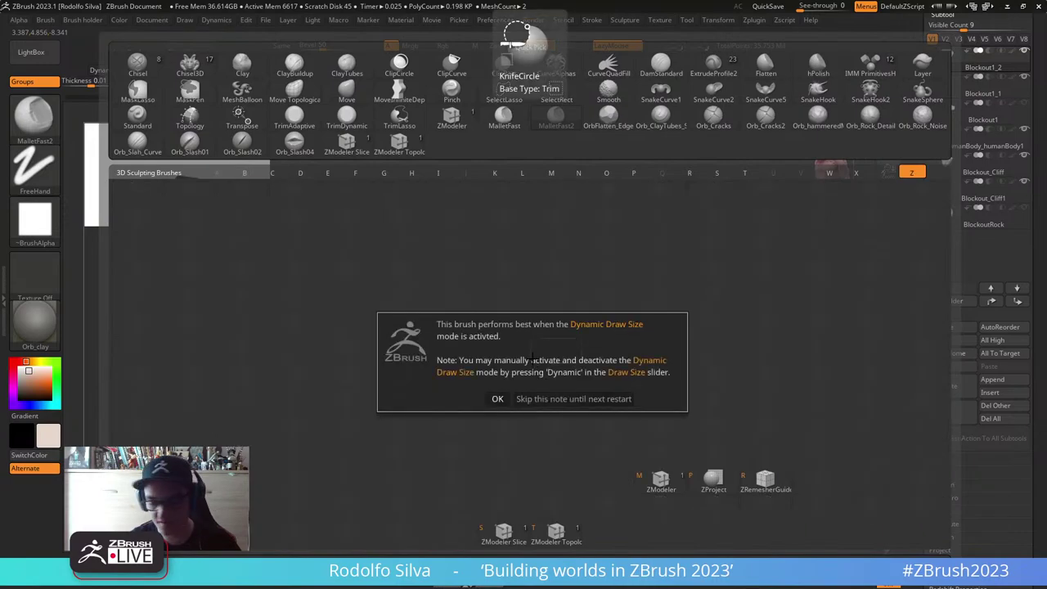
{"action": "left_click", "coordinate": [497, 399]}
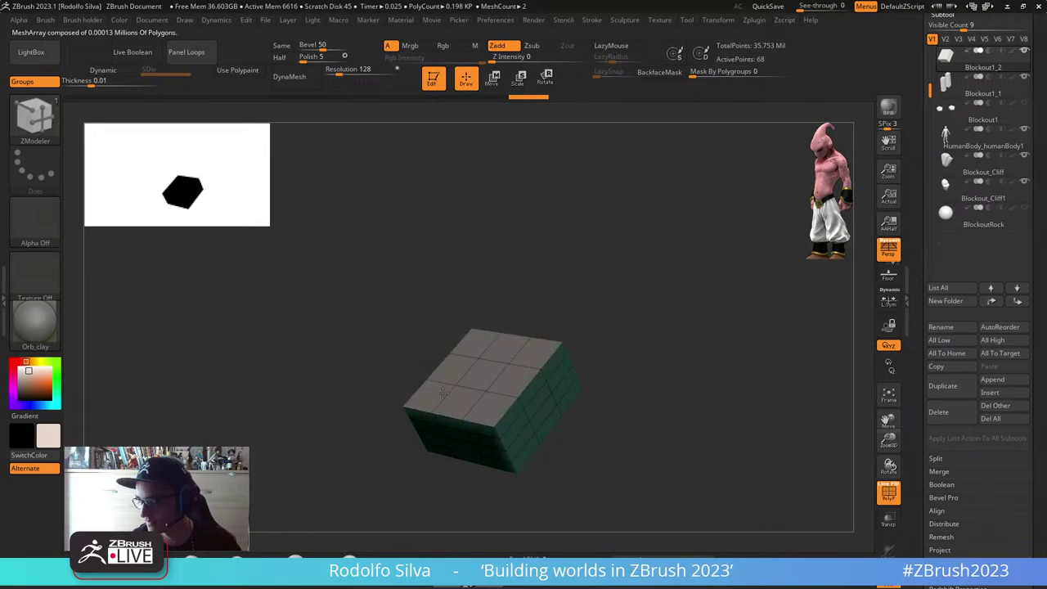
{"action": "left_click_drag", "start_coordinate": [350, 479], "coordinate": [440, 415]}
{"action": "left_click", "coordinate": [465, 426], "text": "alt"}
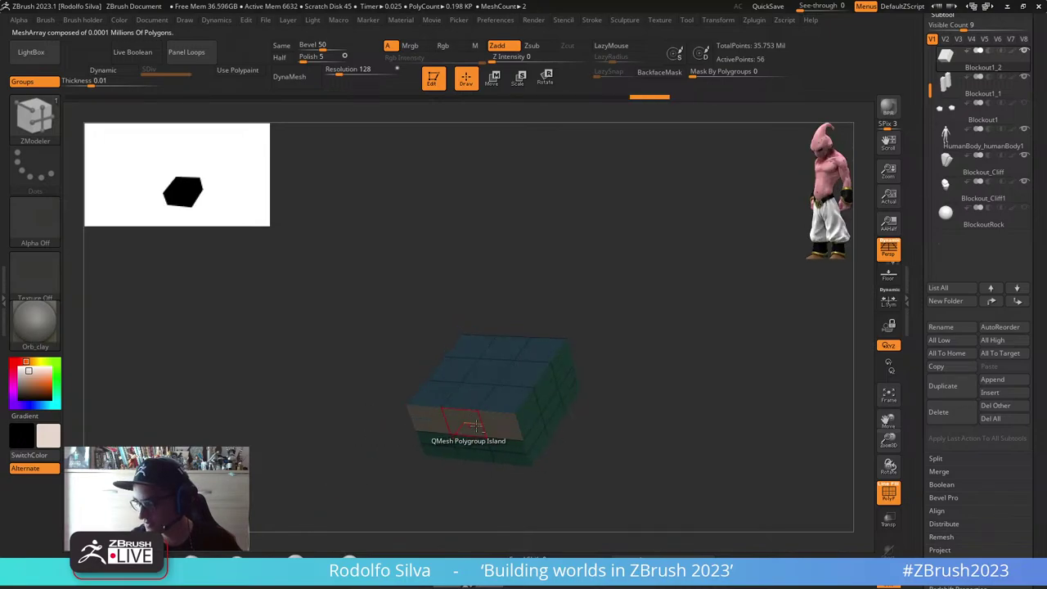
{"action": "left_click", "coordinate": [502, 439], "text": "alt"}
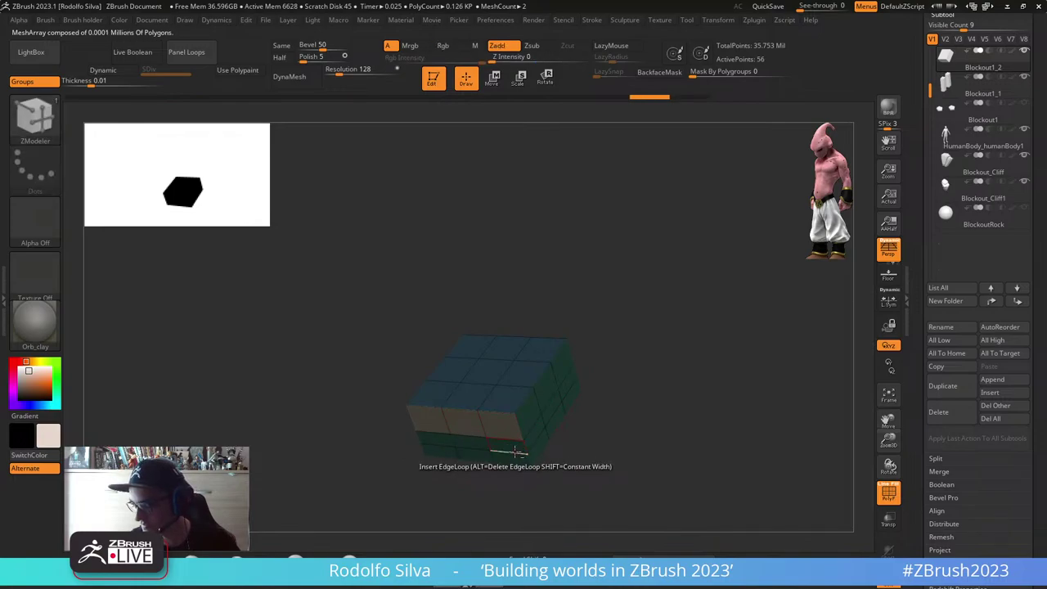
{"action": "left_click_drag", "start_coordinate": [647, 405], "coordinate": [501, 458]}
{"action": "left_click", "coordinate": [501, 412]}
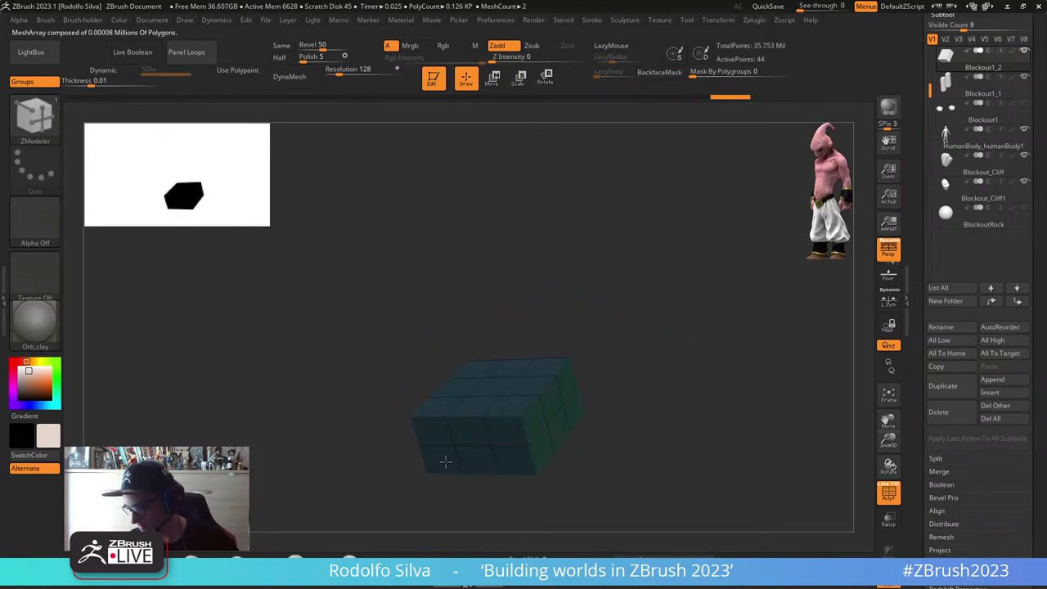
Step: Set the ZModeler polygon action to PolyGroup with the Flat Island target, regroup the block's flat sides and show the full scene again
{"action": "left_click_drag", "start_coordinate": [670, 405], "coordinate": [615, 410]}
{"action": "key", "text": "space"}
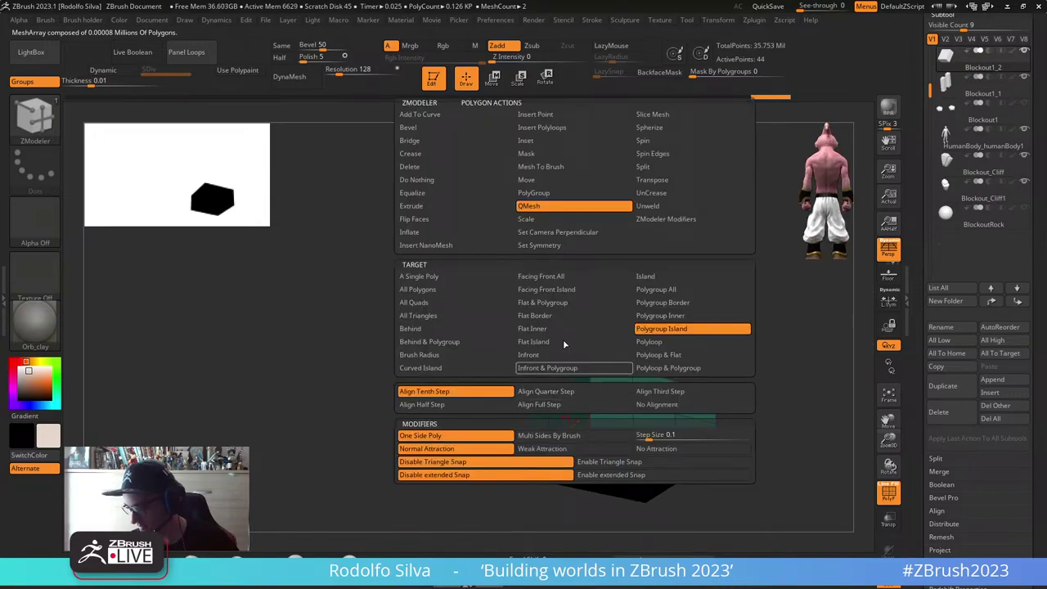
{"action": "left_click", "coordinate": [542, 194]}
{"action": "left_click", "coordinate": [659, 341]}
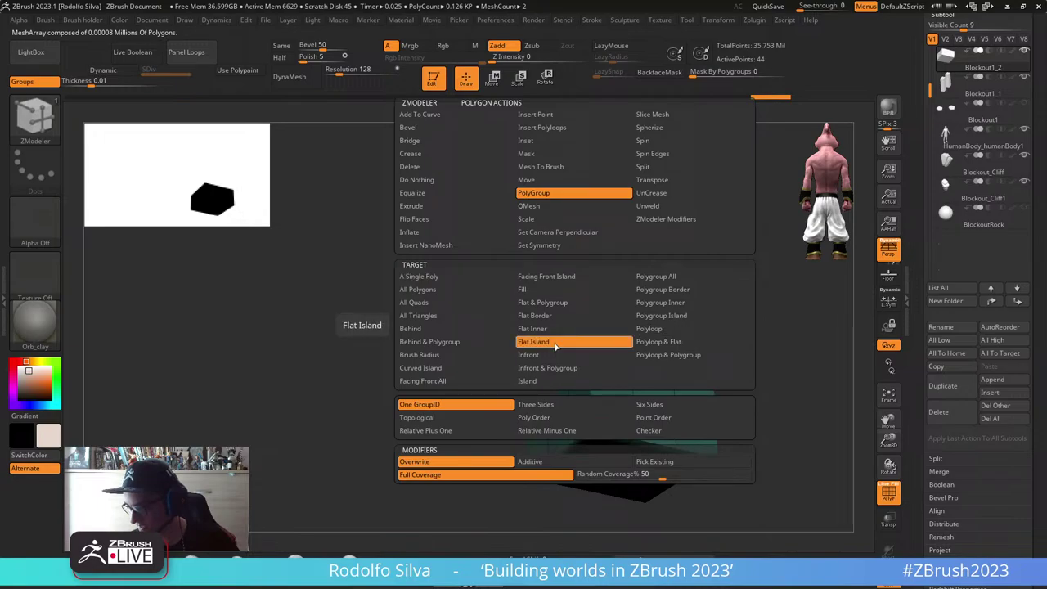
{"action": "left_click", "coordinate": [578, 419]}
{"action": "left_click_drag", "start_coordinate": [479, 460], "coordinate": [360, 482]}
{"action": "left_click", "coordinate": [725, 433]}
{"action": "left_click_drag", "start_coordinate": [548, 475], "coordinate": [430, 458]}
{"action": "left_click_drag", "start_coordinate": [430, 458], "coordinate": [334, 400], "text": "alt"}
{"action": "left_click_drag", "start_coordinate": [731, 421], "coordinate": [660, 423]}
{"action": "left_click", "coordinate": [687, 415]}
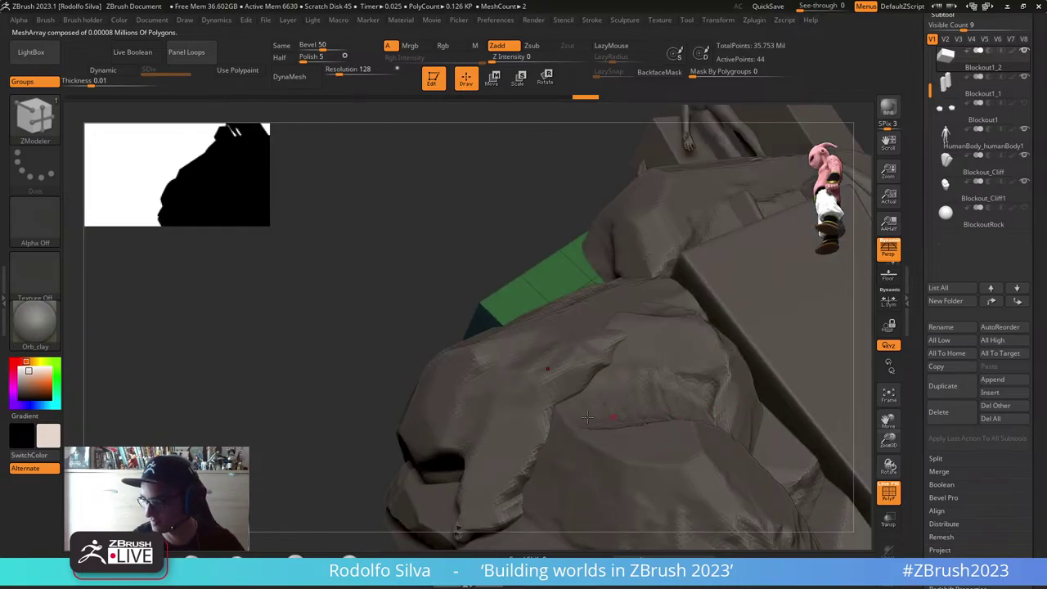
{"action": "left_click_drag", "start_coordinate": [587, 417], "coordinate": [613, 407]}
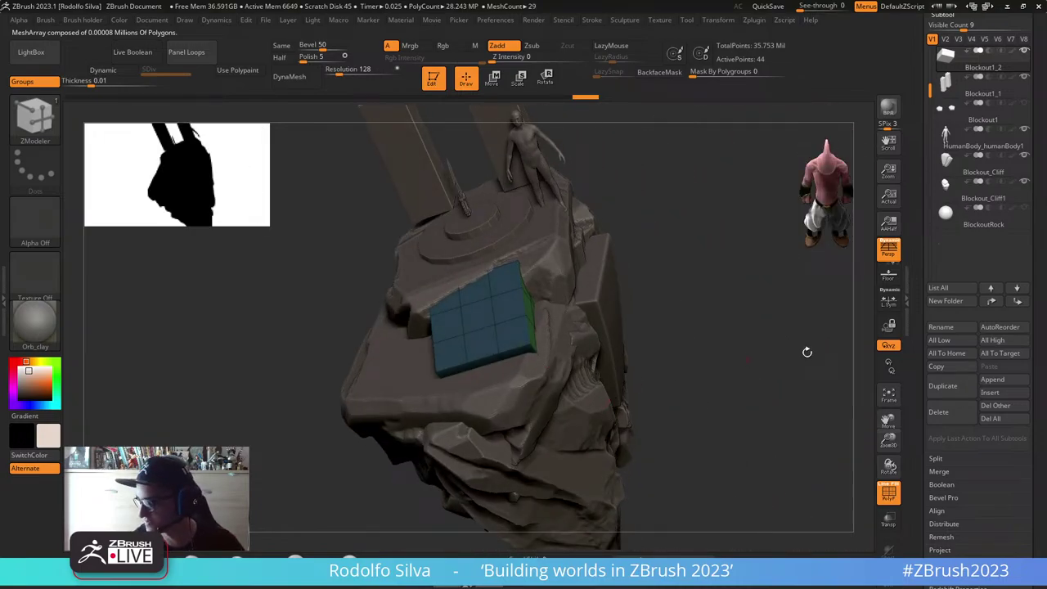
Step: Open the tilted block's UV unwrap settings and turn Symmetry off, keeping Creased edges on
{"action": "left_click_drag", "start_coordinate": [919, 301], "coordinate": [923, 72]}
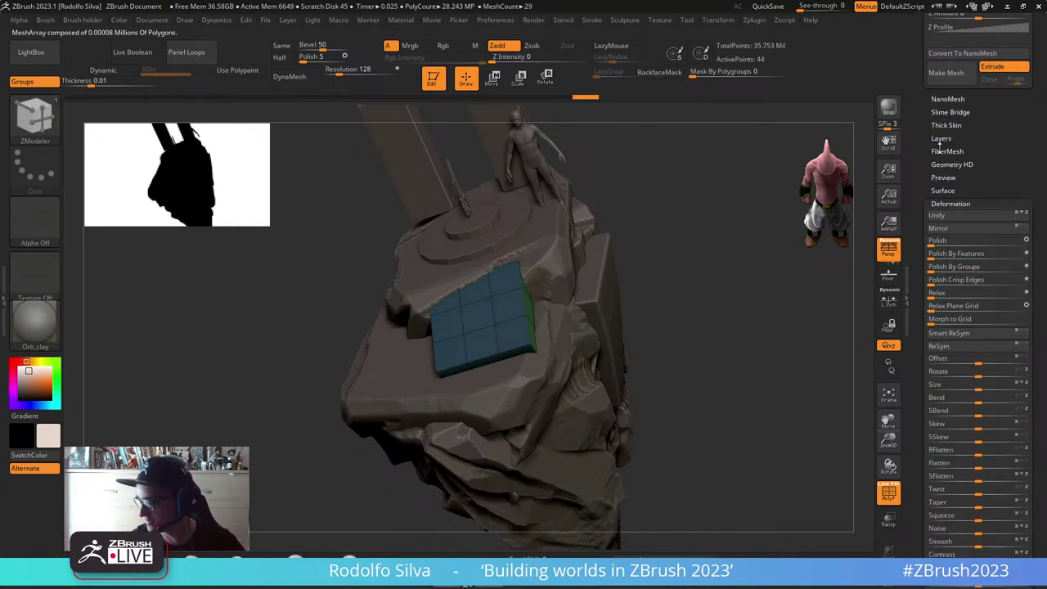
{"action": "left_click", "coordinate": [954, 201]}
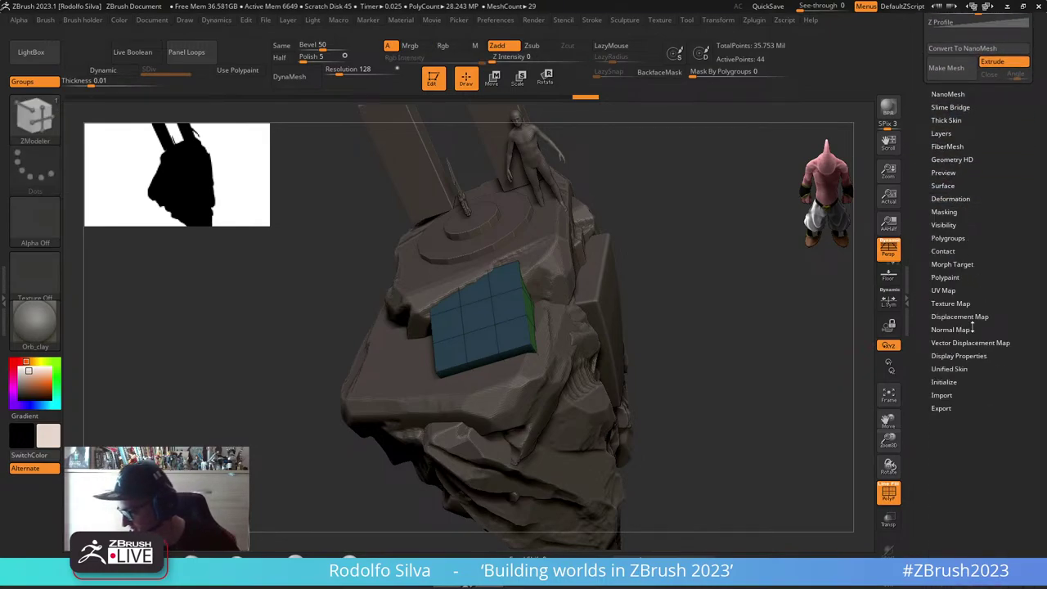
{"action": "left_click", "coordinate": [943, 291]}
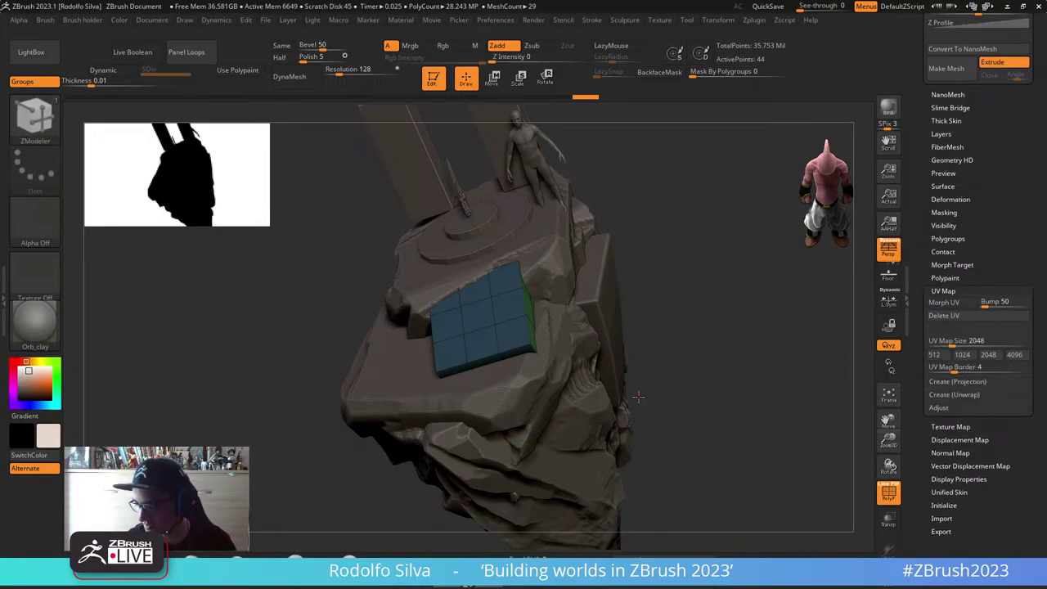
{"action": "left_click_drag", "start_coordinate": [638, 398], "coordinate": [627, 417]}
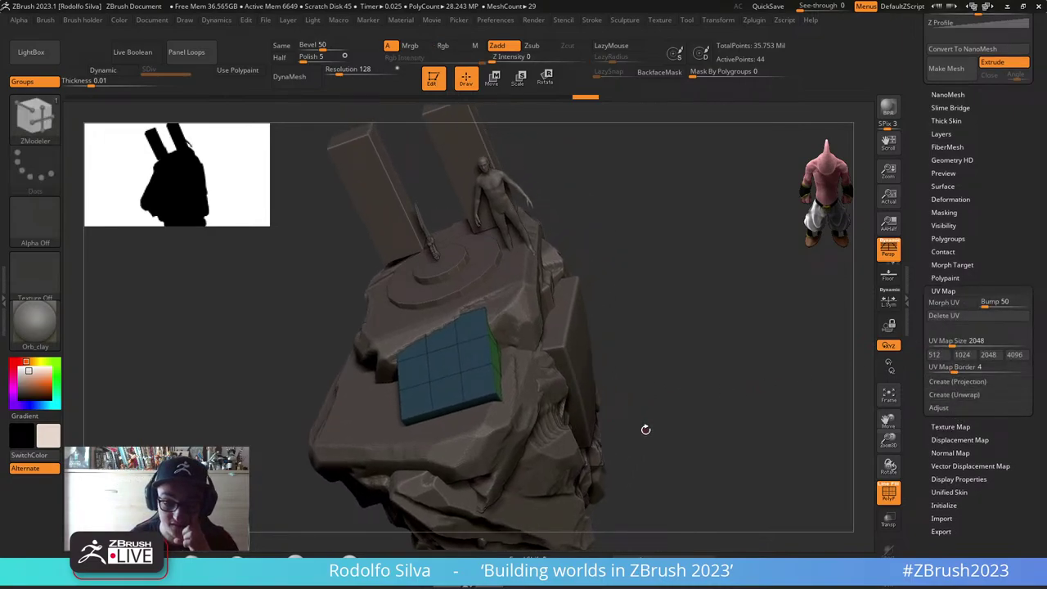
{"action": "left_click", "coordinate": [969, 395]}
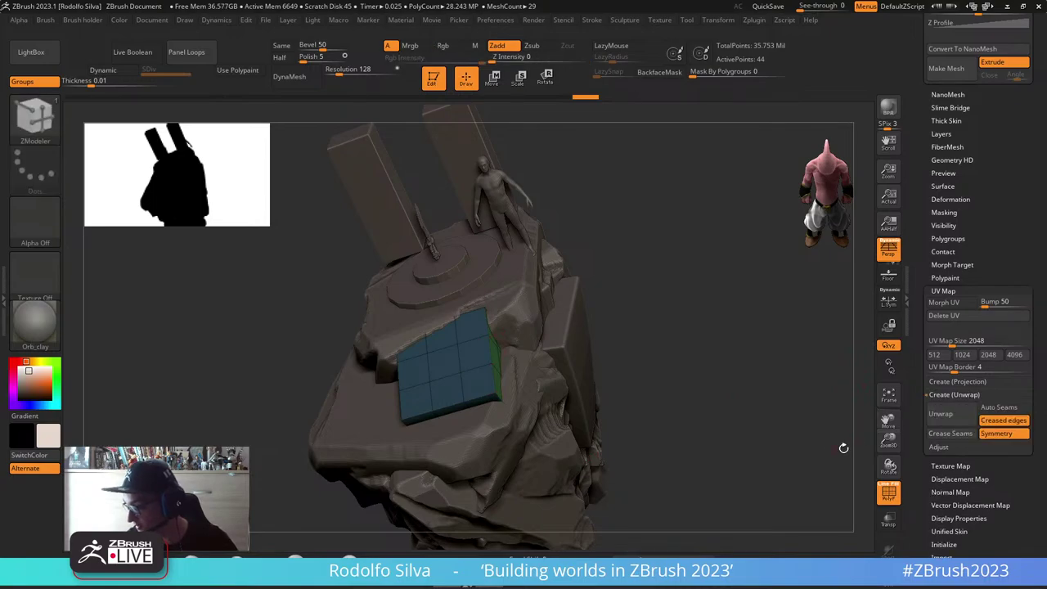
{"action": "left_click", "coordinate": [1014, 436]}
Step: Crease the tilted block along its polygroup borders so the creases can act as UV seams
{"action": "key", "text": "ctrl+space"}
{"action": "left_click", "coordinate": [752, 423]}
{"action": "key", "text": "space"}
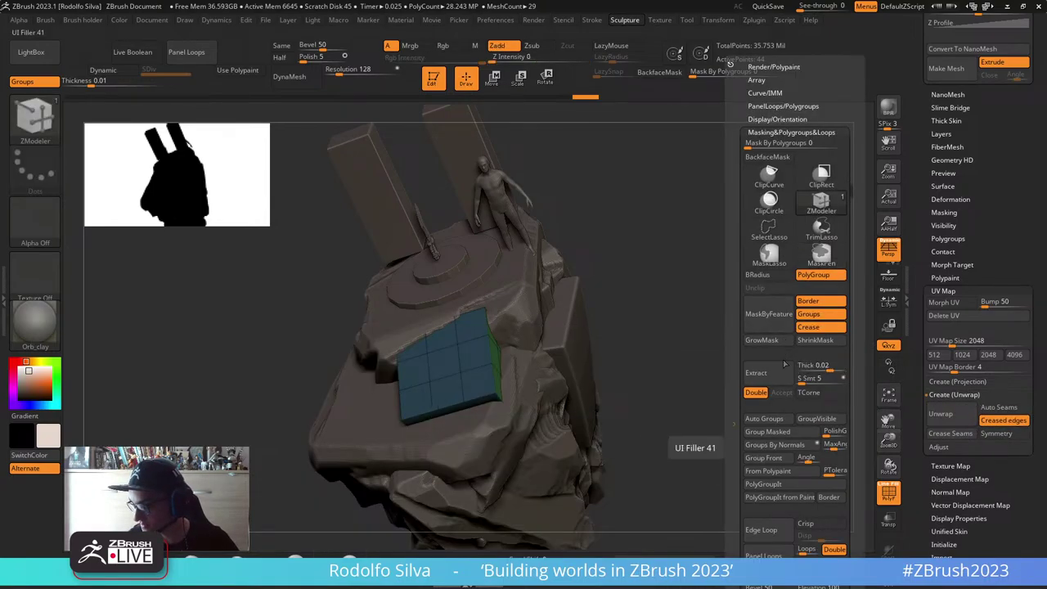
{"action": "left_click", "coordinate": [787, 131], "text": "shift"}
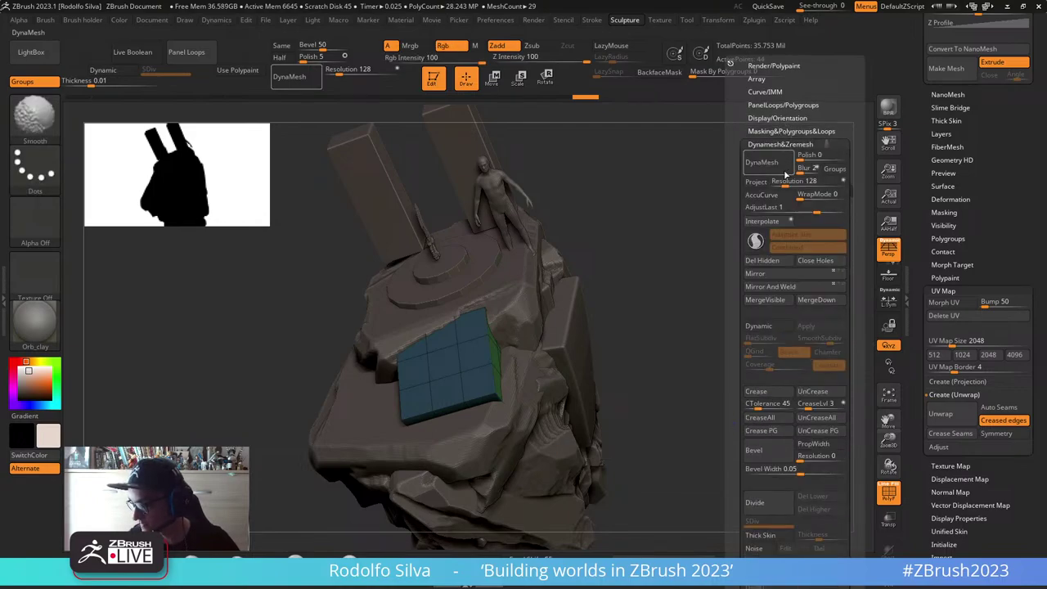
{"action": "scroll", "coordinate": [777, 401], "scroll_direction": "down", "scroll_amount": 1}
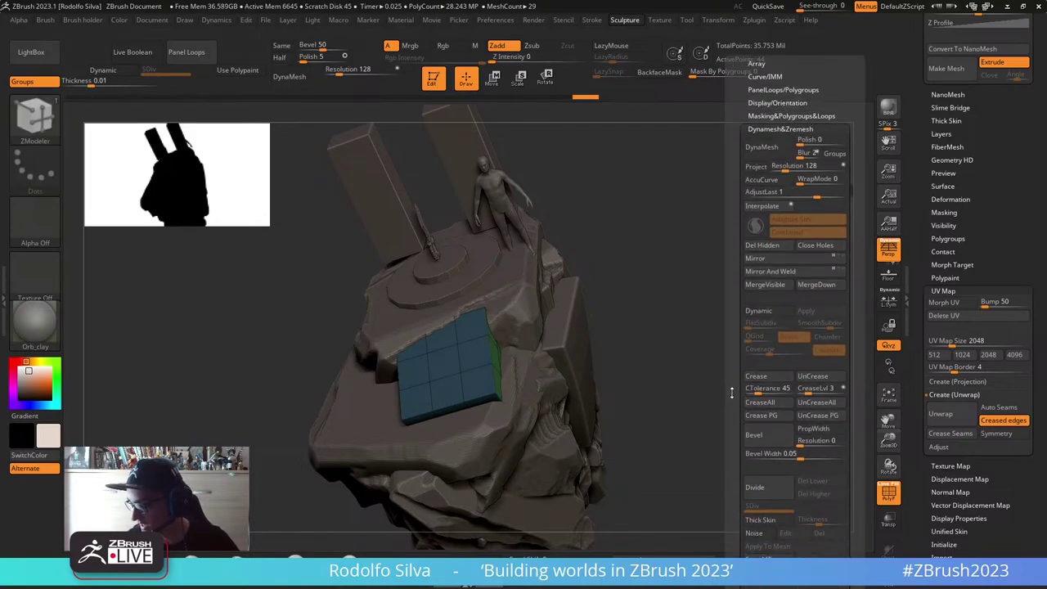
{"action": "left_click", "coordinate": [779, 409]}
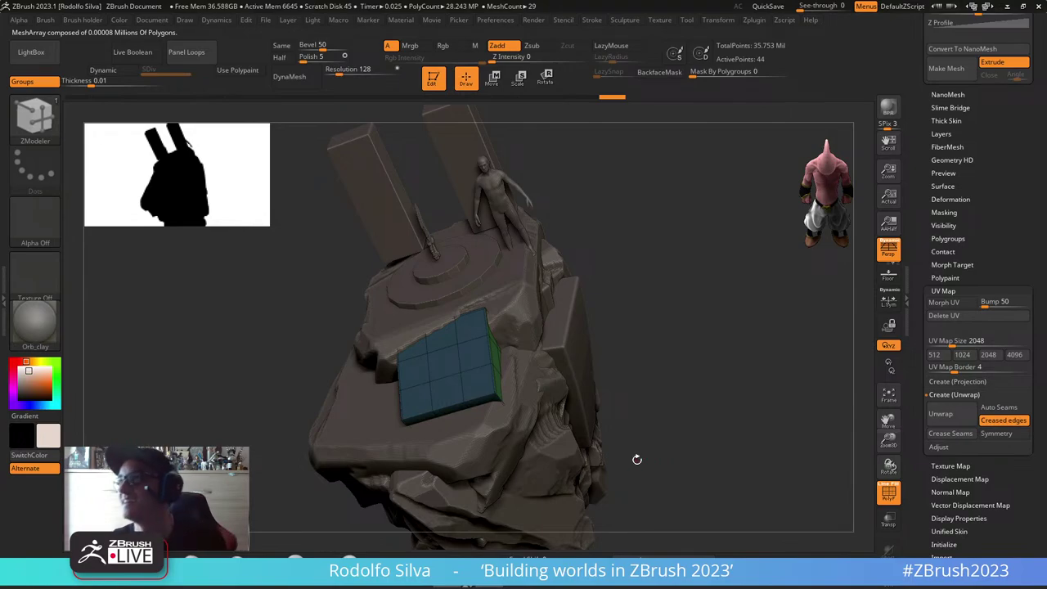
Step: Unwrap the tilted block and flatten it with Morph UV to inspect the UV islands
{"action": "left_click_drag", "start_coordinate": [694, 420], "coordinate": [639, 338]}
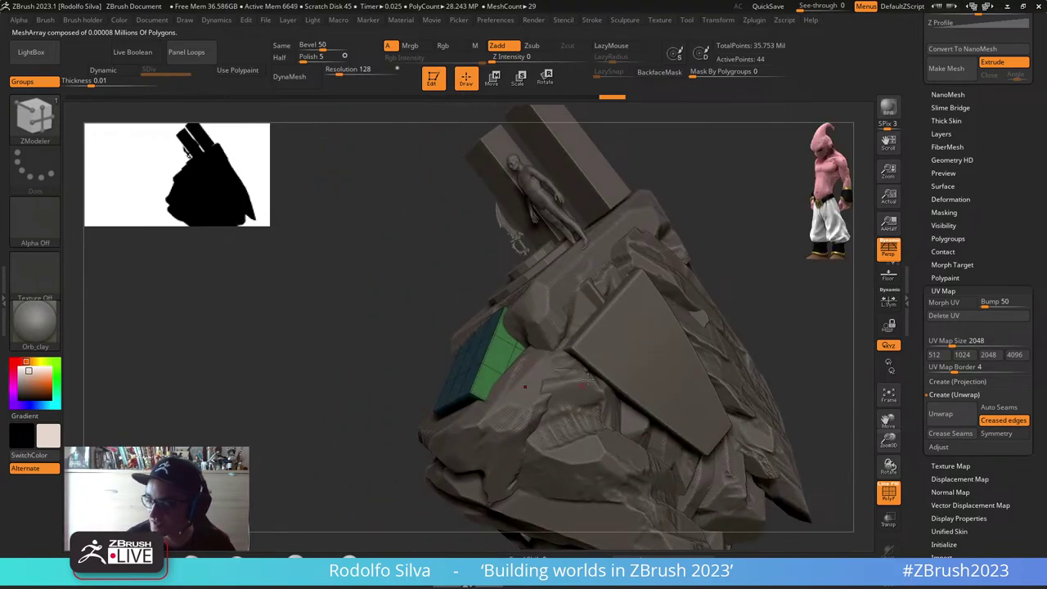
{"action": "right_click_drag", "start_coordinate": [492, 403], "coordinate": [571, 401]}
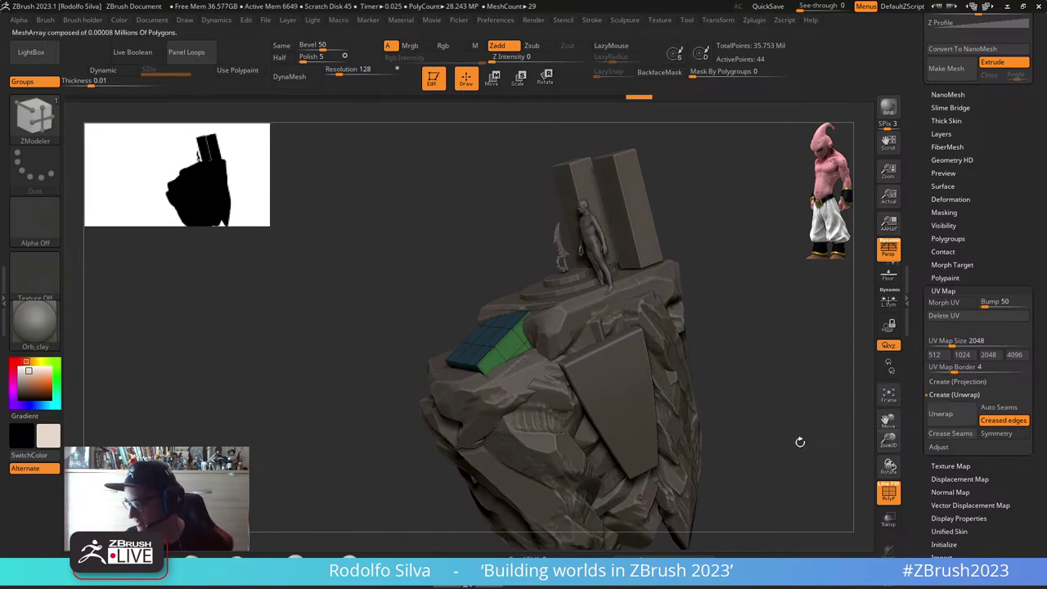
{"action": "mouse_move", "coordinate": [781, 452]}
{"action": "left_mouse_down"}
{"action": "mouse_move", "coordinate": [795, 466]}
{"action": "mouse_move", "coordinate": [780, 468]}
{"action": "left_mouse_up"}
{"action": "key", "text": "shift+f"}
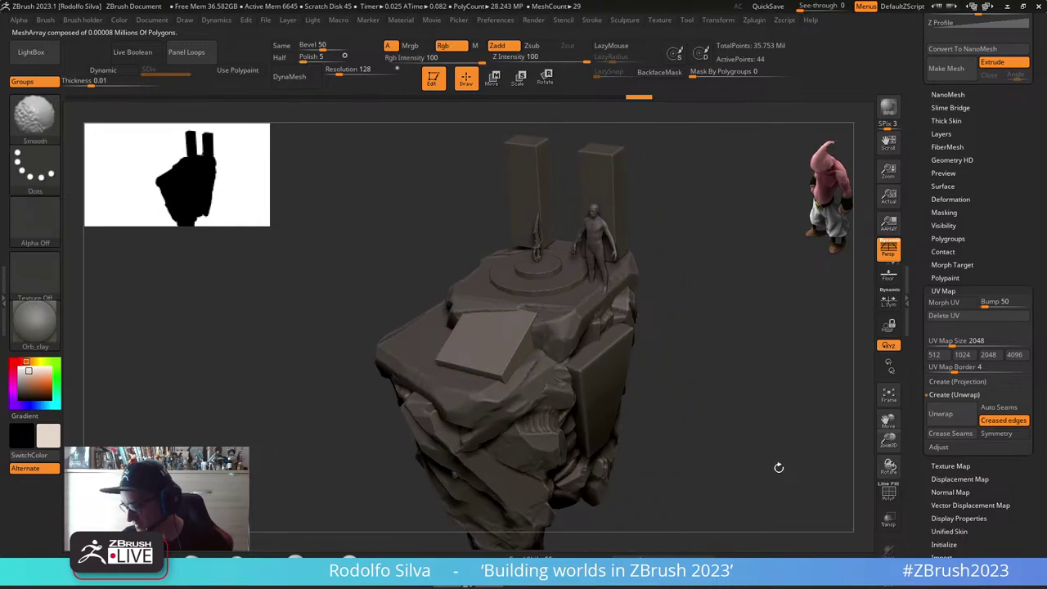
{"action": "key", "text": "shift+f"}
{"action": "left_click", "coordinate": [948, 304]}
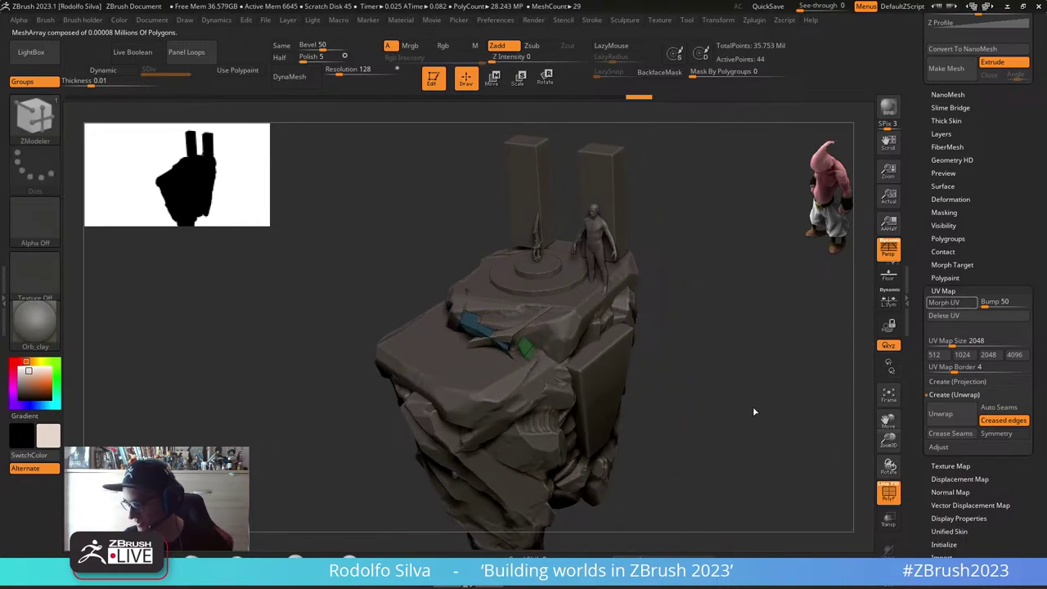
{"action": "mouse_move", "coordinate": [736, 418]}
{"action": "left_mouse_down"}
{"action": "mouse_move", "coordinate": [747, 407]}
{"action": "mouse_move", "coordinate": [689, 416]}
{"action": "left_mouse_up"}
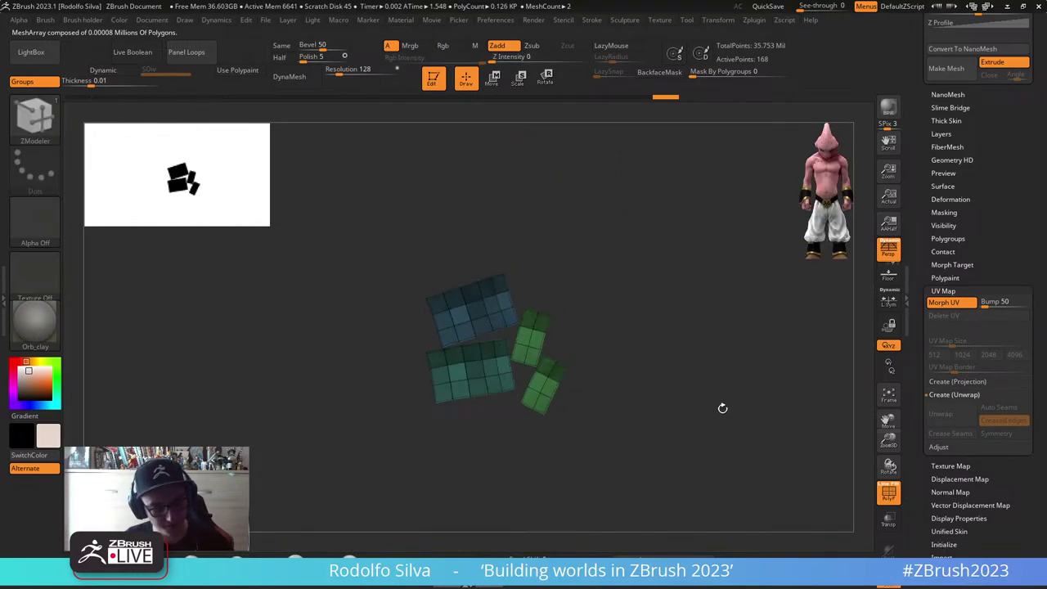
Step: Set the UV morph Bump to 0 and flatten the block's UVs again
{"action": "left_click", "coordinate": [942, 304]}
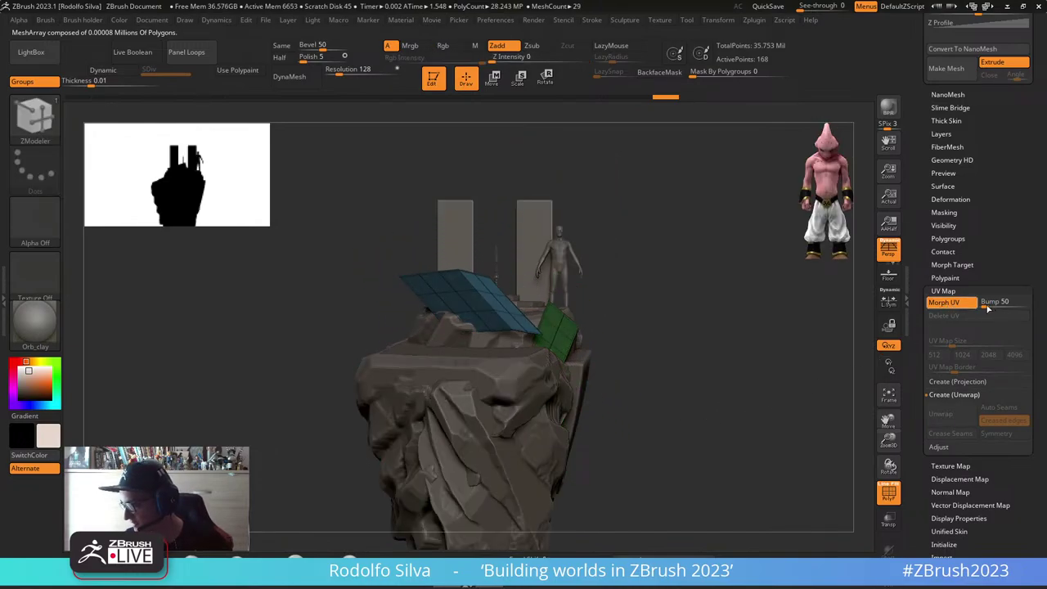
{"action": "left_click_drag", "start_coordinate": [986, 303], "coordinate": [971, 309]}
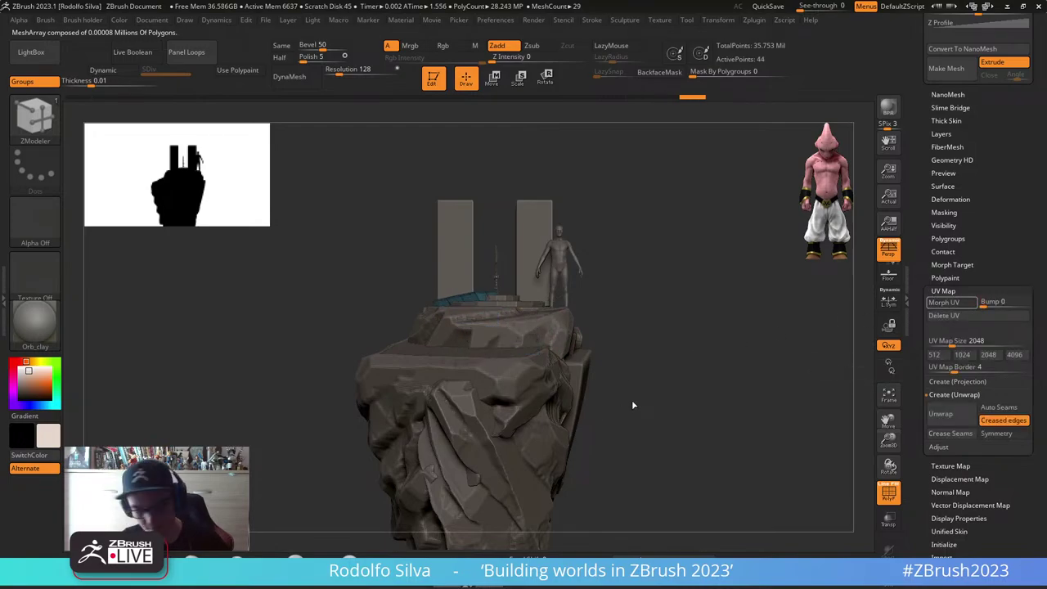
{"action": "key", "text": "u"}
{"action": "key", "text": "shift"}
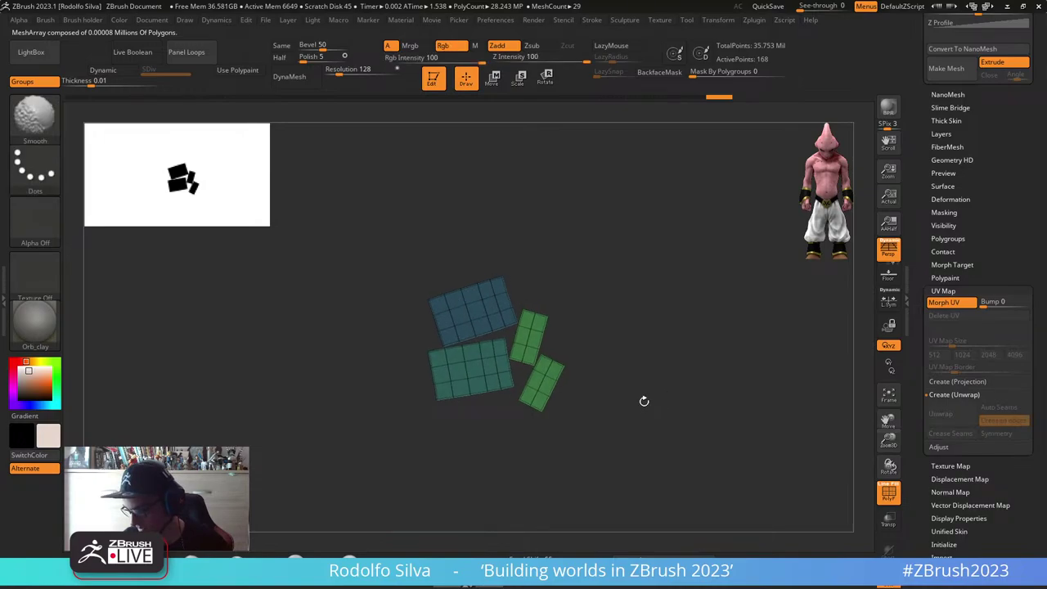
Step: Show the transform gizmo on the flattened UVs and rotate all islands together about a quarter turn
{"action": "key", "text": "w"}
{"action": "left_click_drag", "start_coordinate": [629, 354], "coordinate": [623, 388], "text": "alt"}
{"action": "left_click", "coordinate": [518, 256], "text": "alt"}
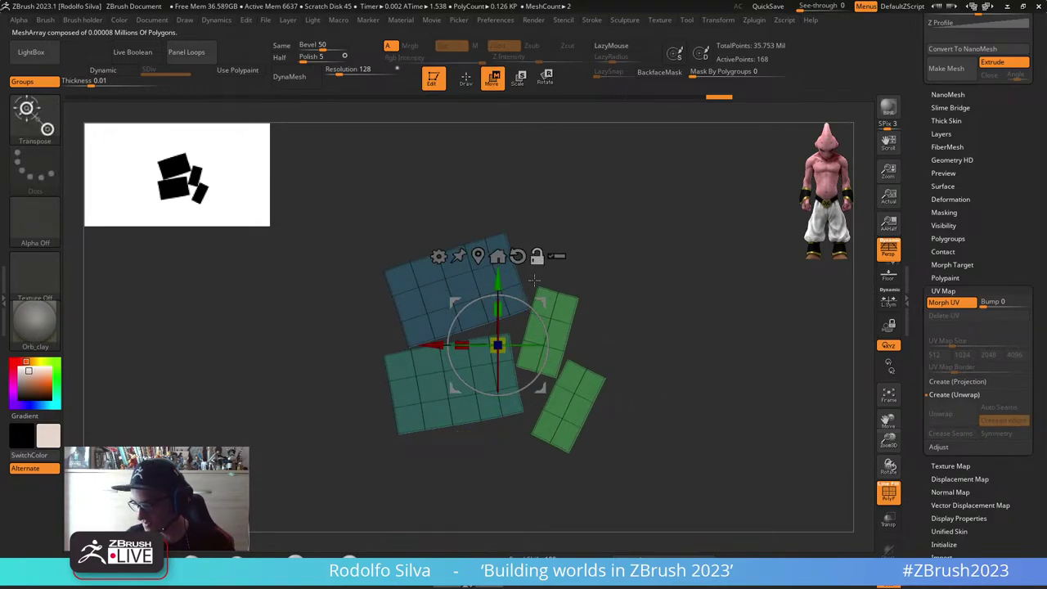
{"action": "left_click_drag", "start_coordinate": [528, 307], "coordinate": [443, 285]}
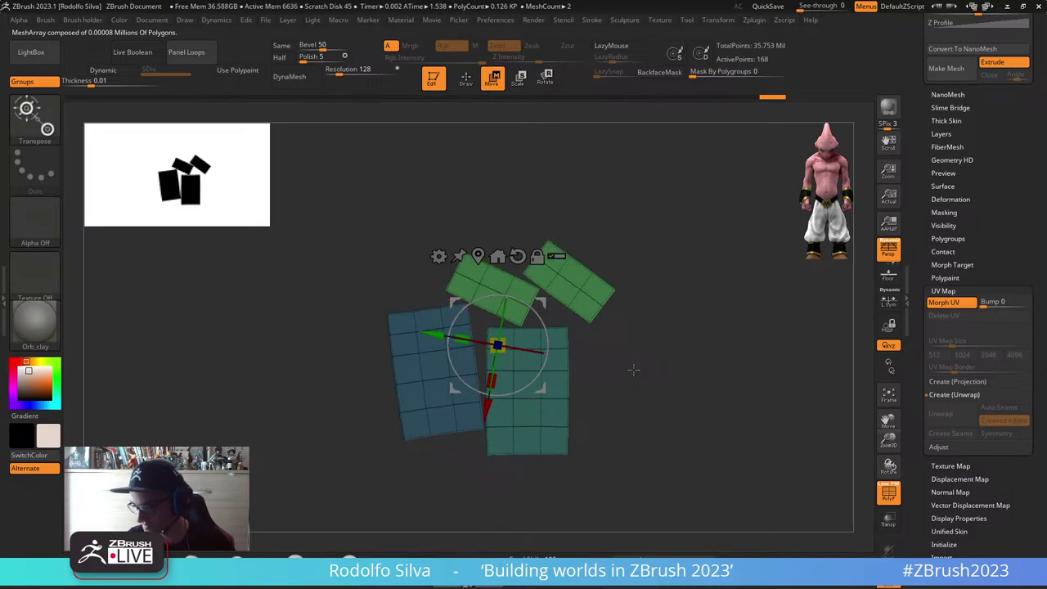
Step: Mask everything except the blue UV island, rotate it upright, and invert the mask
{"action": "left_click", "coordinate": [427, 382], "text": "ctrl+shift"}
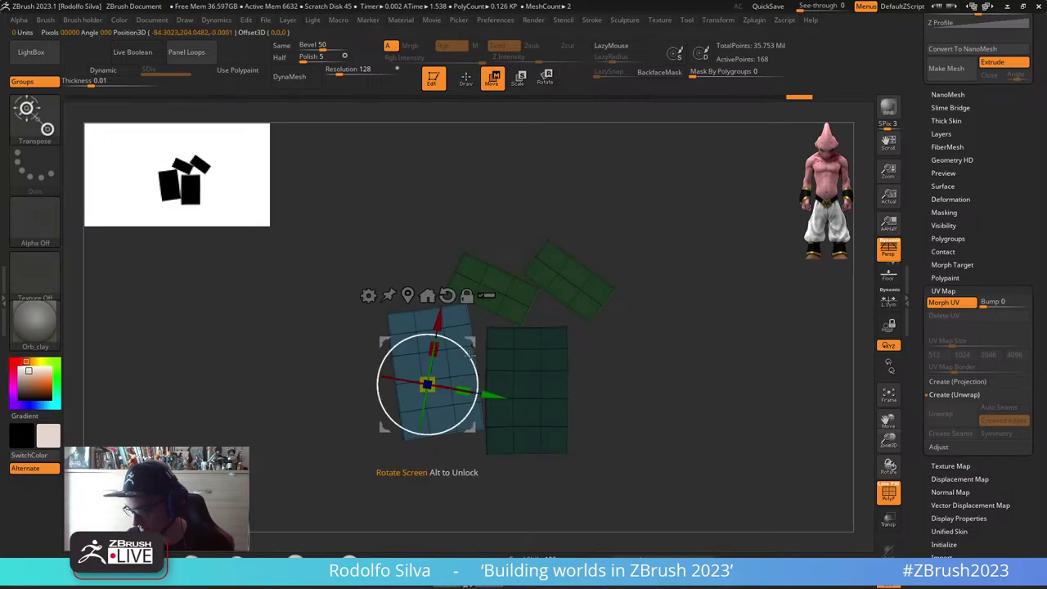
{"action": "left_click_drag", "start_coordinate": [476, 354], "coordinate": [476, 364]}
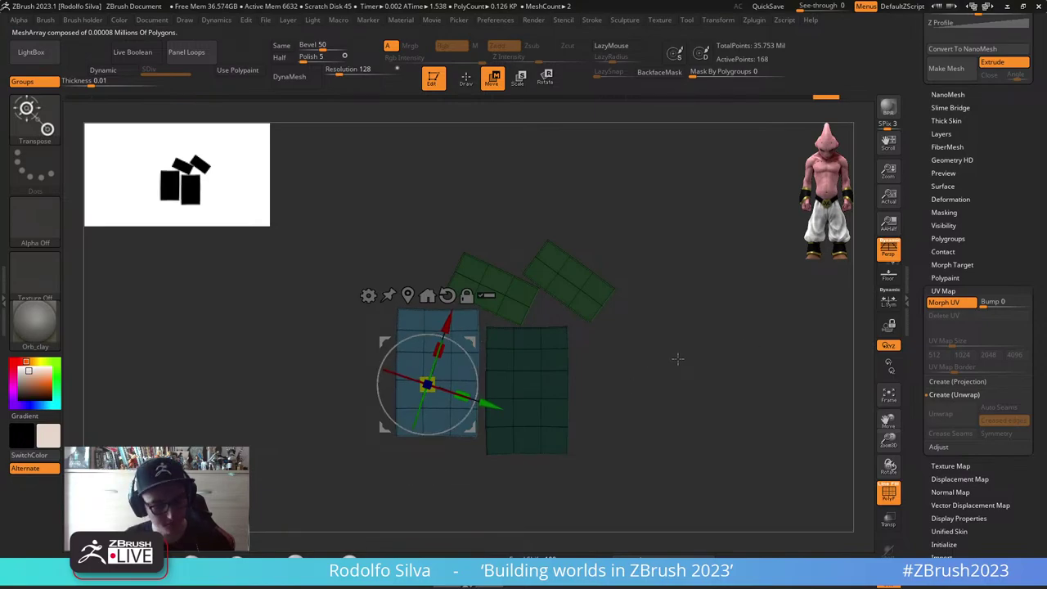
{"action": "left_click_drag", "start_coordinate": [668, 386], "coordinate": [603, 386]}
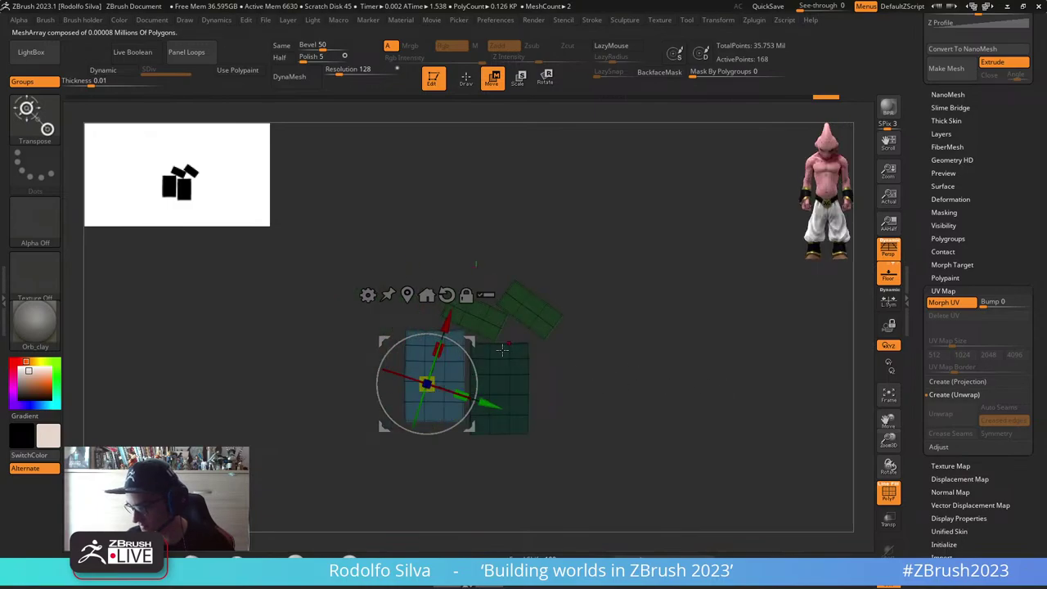
{"action": "right_click_drag", "start_coordinate": [503, 350], "coordinate": [621, 305], "text": "alt"}
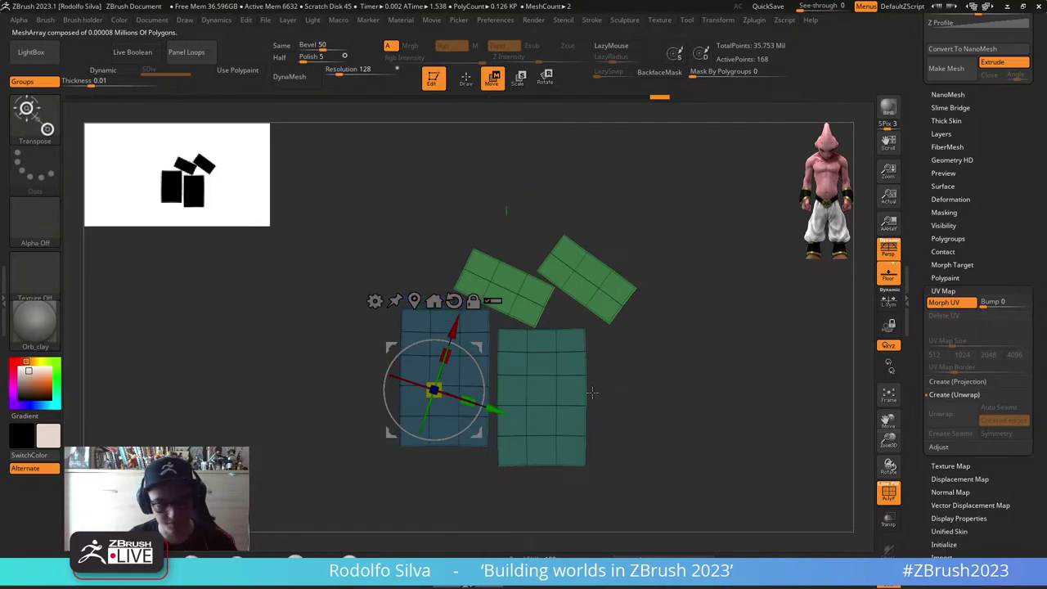
{"action": "key", "text": "alt+s"}
Step: Return the block from the flattened UV view to its 3D shape and turn off its Array Mesh
{"action": "right_click_drag", "start_coordinate": [672, 380], "coordinate": [960, 311]}
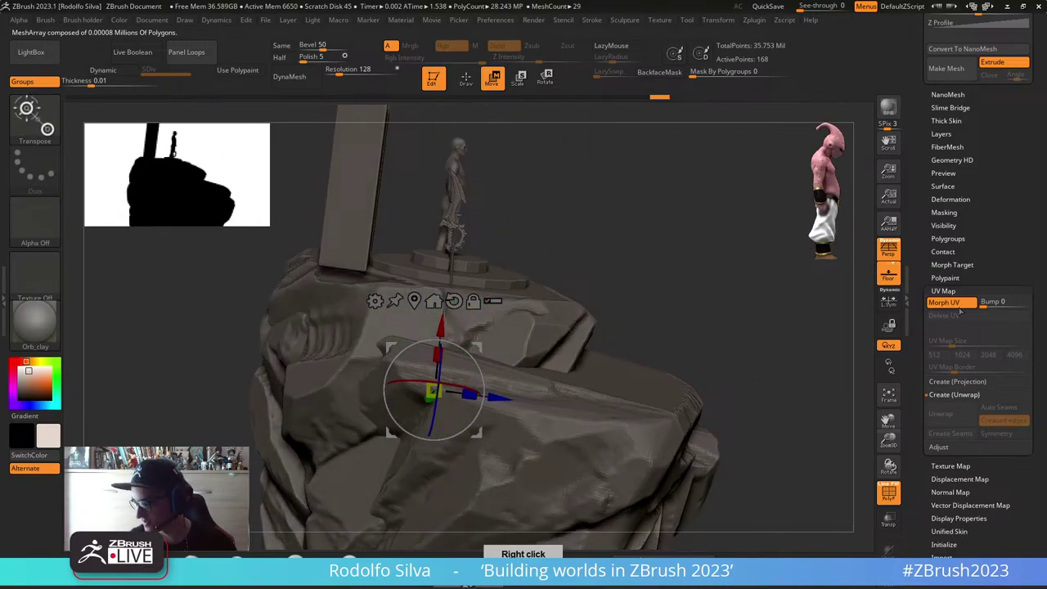
{"action": "mouse_move", "coordinate": [717, 361]}
{"action": "right_mouse_down"}
{"action": "mouse_move", "coordinate": [692, 320]}
{"action": "mouse_move", "coordinate": [606, 419]}
{"action": "right_mouse_up"}
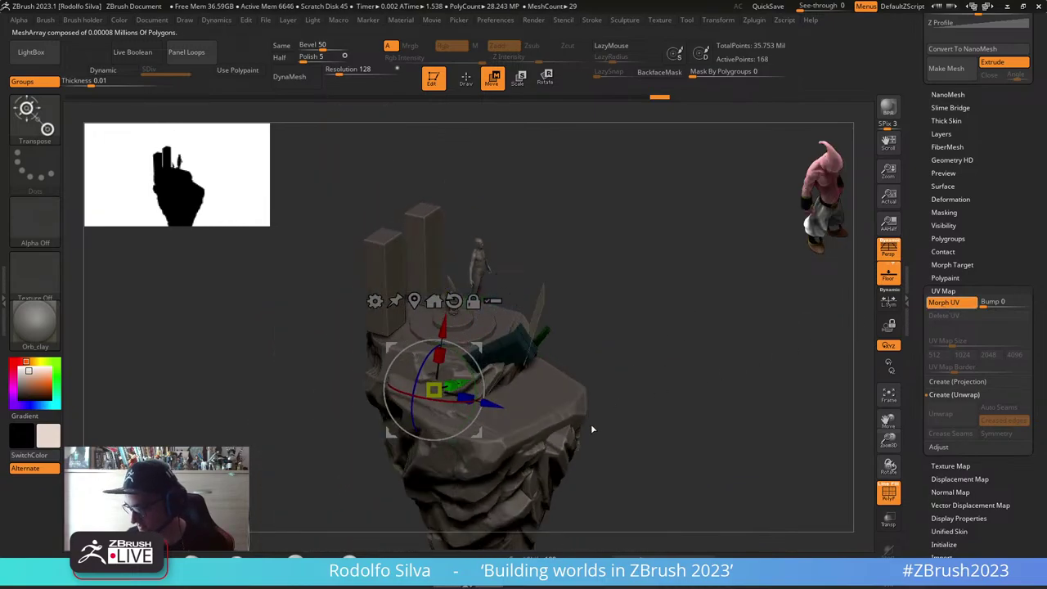
{"action": "right_click_drag", "start_coordinate": [679, 392], "coordinate": [650, 397]}
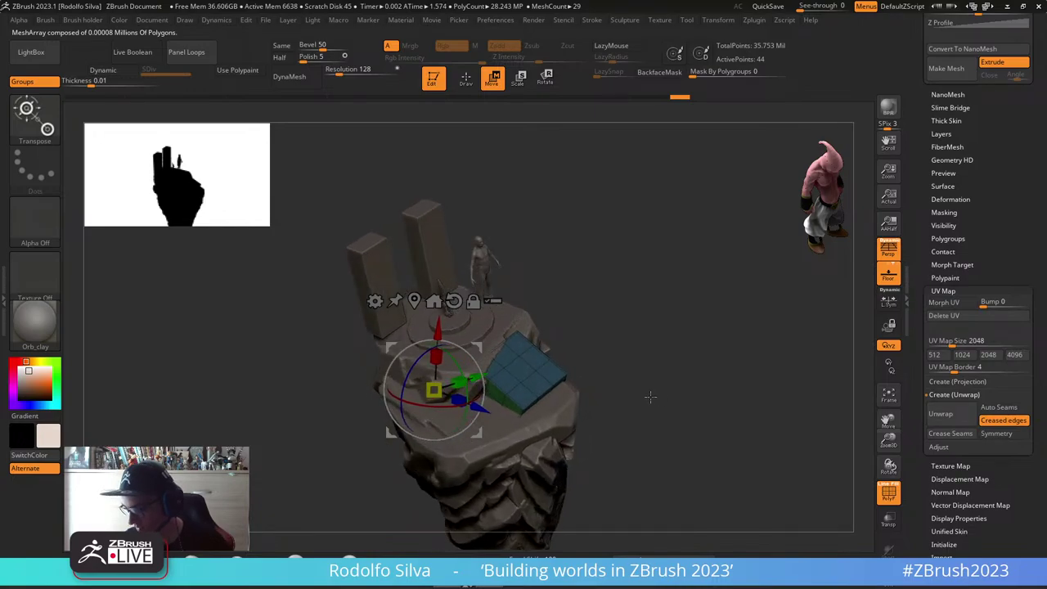
{"action": "scroll", "coordinate": [975, 153], "scroll_direction": "up", "scroll_amount": 5}
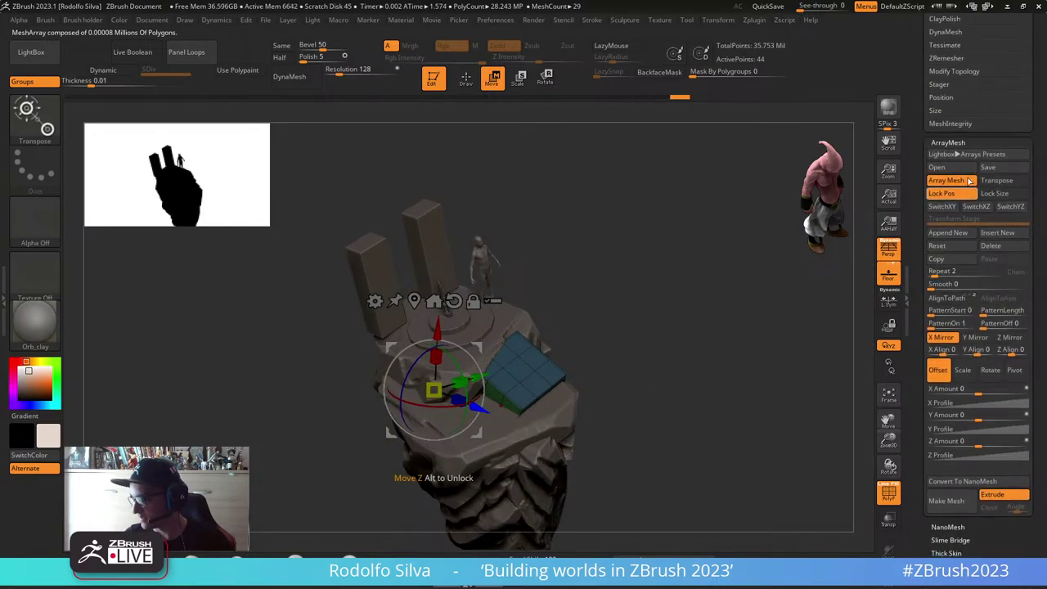
{"action": "left_click", "coordinate": [958, 182]}
Step: Unlock the transform gizmo, reposition it, and reset it to the centre of the tilted block
{"action": "left_click_drag", "start_coordinate": [680, 414], "coordinate": [661, 481]}
{"action": "left_click", "coordinate": [458, 298]}
{"action": "left_click_drag", "start_coordinate": [706, 398], "coordinate": [697, 435]}
{"action": "left_click_drag", "start_coordinate": [553, 416], "coordinate": [550, 383], "text": "alt"}
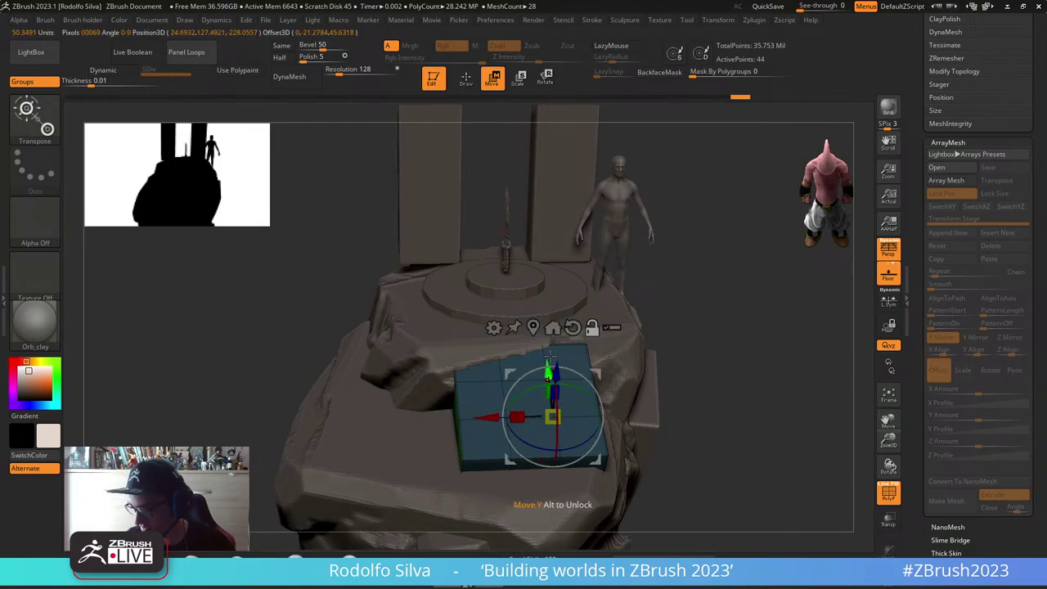
{"action": "left_click", "coordinate": [534, 329], "text": "alt"}
{"action": "left_click", "coordinate": [543, 332], "text": "alt"}
{"action": "left_click_drag", "start_coordinate": [729, 358], "coordinate": [717, 316], "text": "alt"}
{"action": "left_click_drag", "start_coordinate": [672, 409], "coordinate": [720, 373]}
Step: Set the ZModeler edge action to Crease with the Edge target for the block's front edges
{"action": "scroll", "coordinate": [927, 168], "scroll_direction": "down", "scroll_amount": 5}
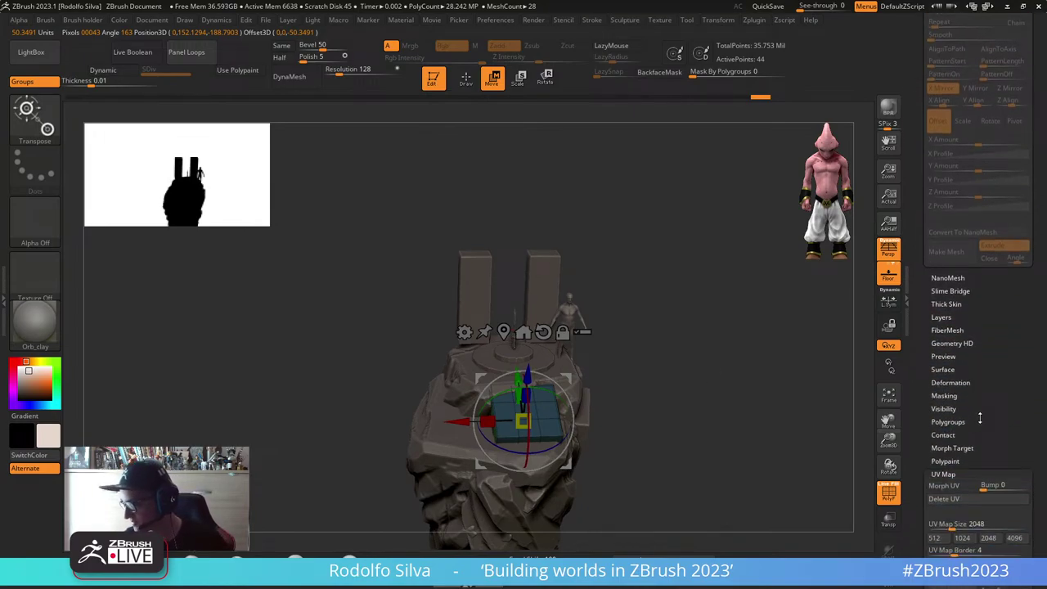
{"action": "scroll", "coordinate": [981, 407], "scroll_direction": "down", "scroll_amount": 1}
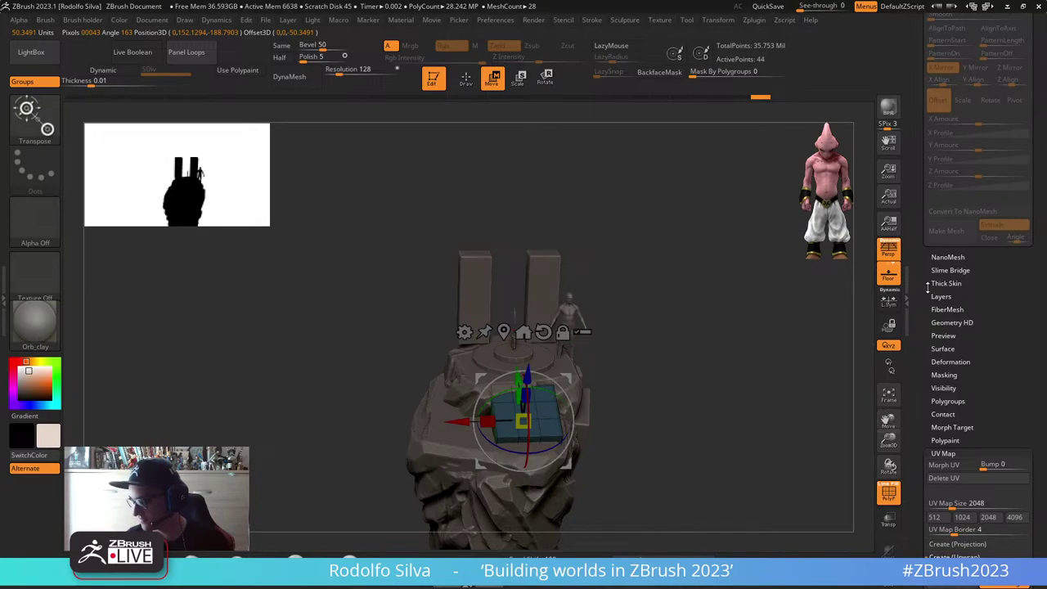
{"action": "mouse_move", "coordinate": [759, 425]}
{"action": "left_mouse_down", "text": "alt"}
{"action": "mouse_move", "coordinate": [758, 445]}
{"action": "mouse_move", "coordinate": [797, 488]}
{"action": "left_mouse_up", "text": "alt"}
{"action": "key", "text": "q"}
{"action": "key", "text": "space"}
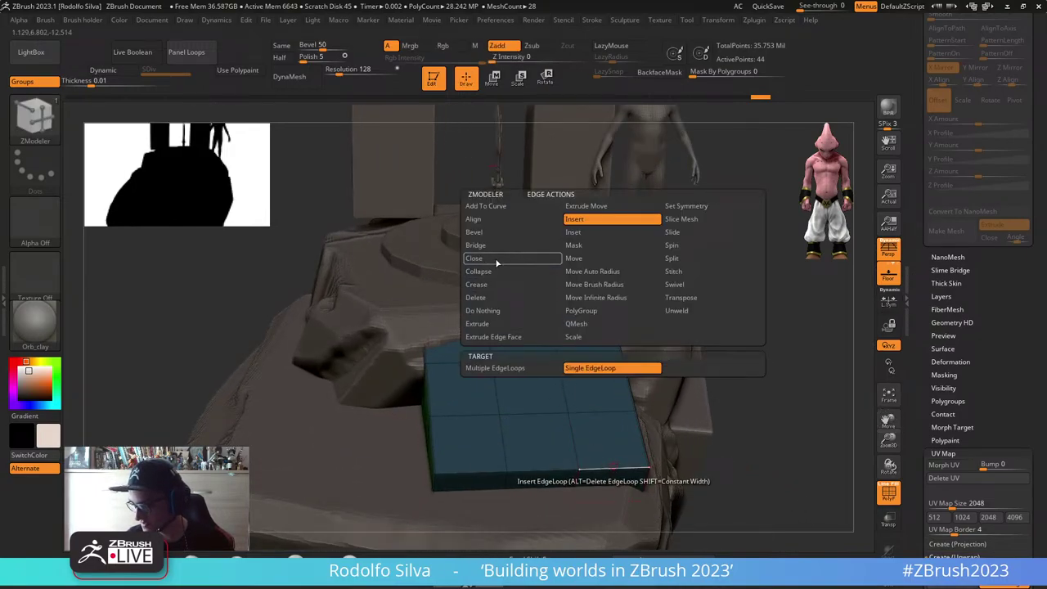
{"action": "left_click", "coordinate": [489, 284]}
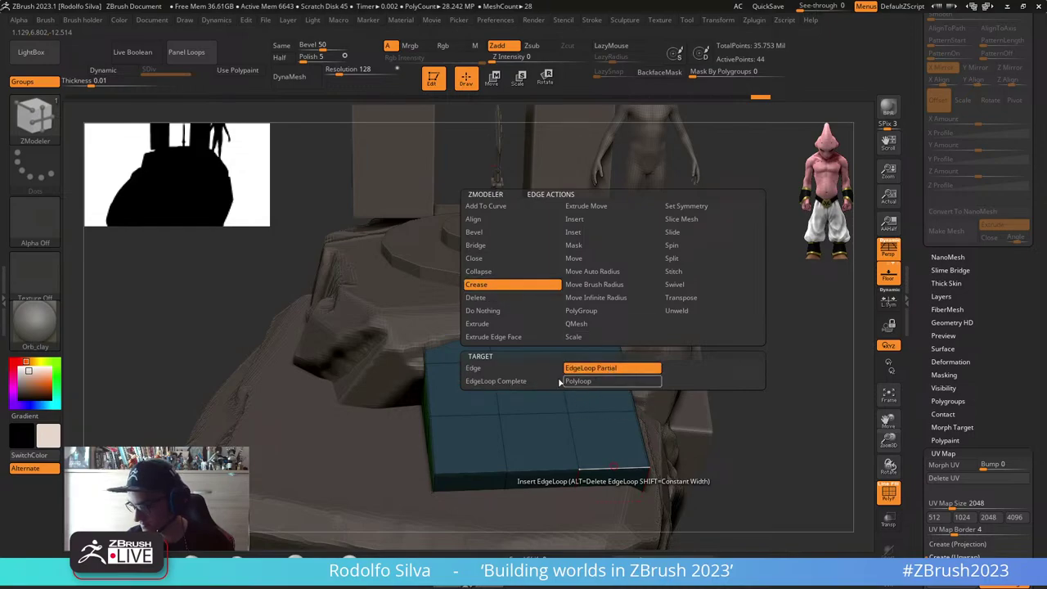
{"action": "left_click", "coordinate": [489, 367]}
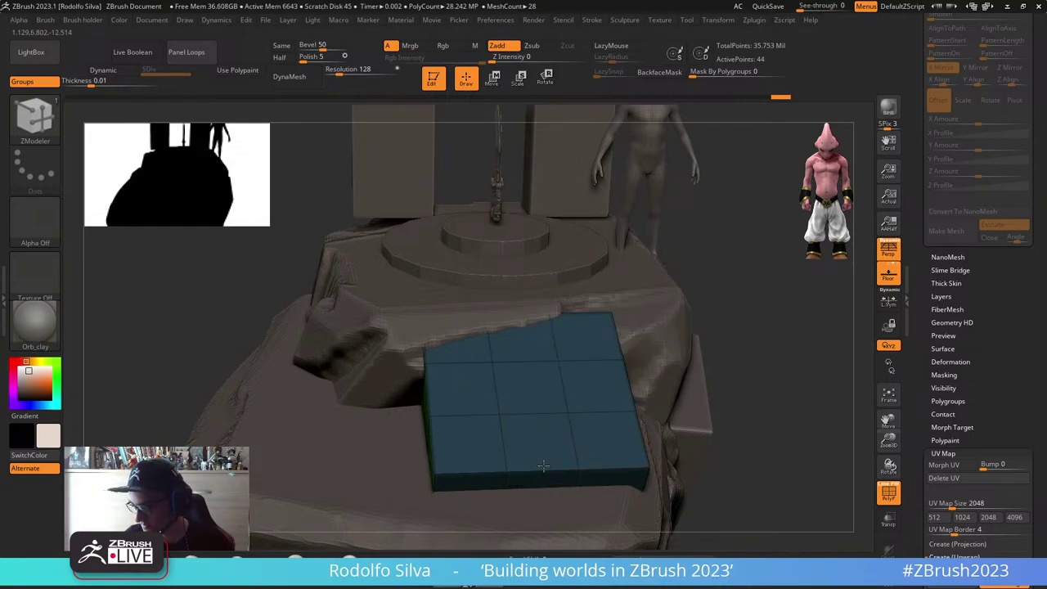
{"action": "mouse_move", "coordinate": [560, 412]}
{"action": "right_mouse_down"}
{"action": "mouse_move", "coordinate": [584, 385]}
{"action": "mouse_move", "coordinate": [564, 407]}
{"action": "right_mouse_up"}
Step: Turn on dynamic subdivision for the tilted block, adjust its smooth subdivisions, apply them up to SDiv 7, and hide the polyframe
{"action": "key", "text": "d"}
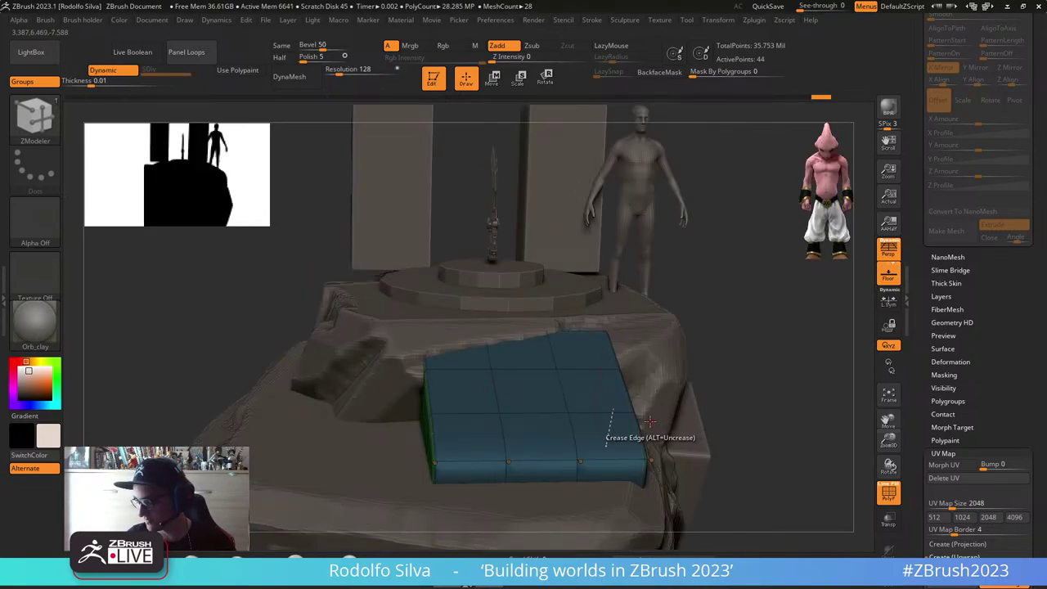
{"action": "key", "text": "ctrl+space"}
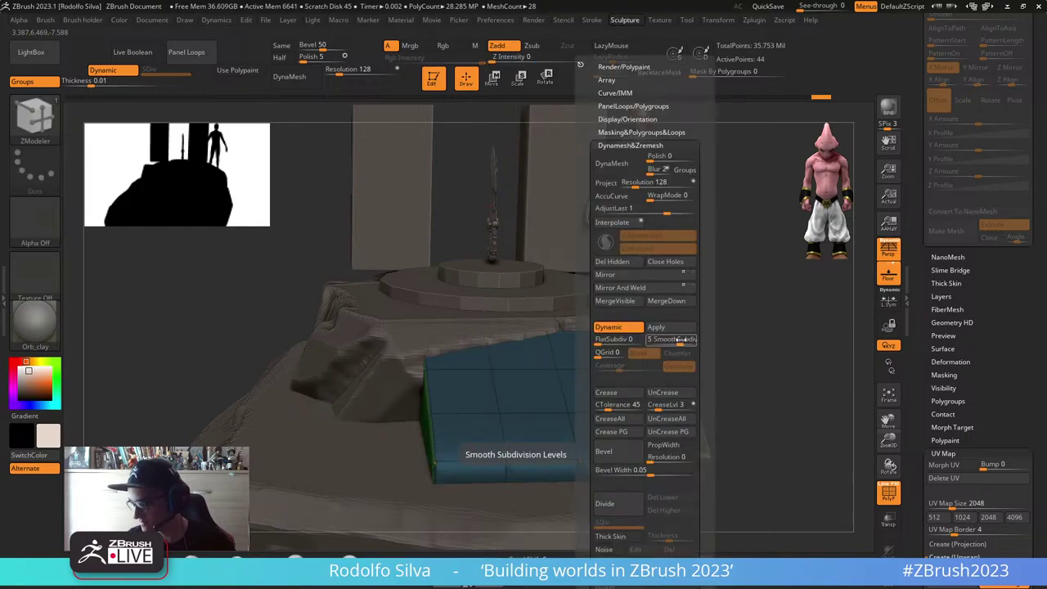
{"action": "left_click", "coordinate": [679, 340]}
{"action": "left_click", "coordinate": [673, 332]}
{"action": "right_click_drag", "start_coordinate": [654, 419], "coordinate": [620, 411]}
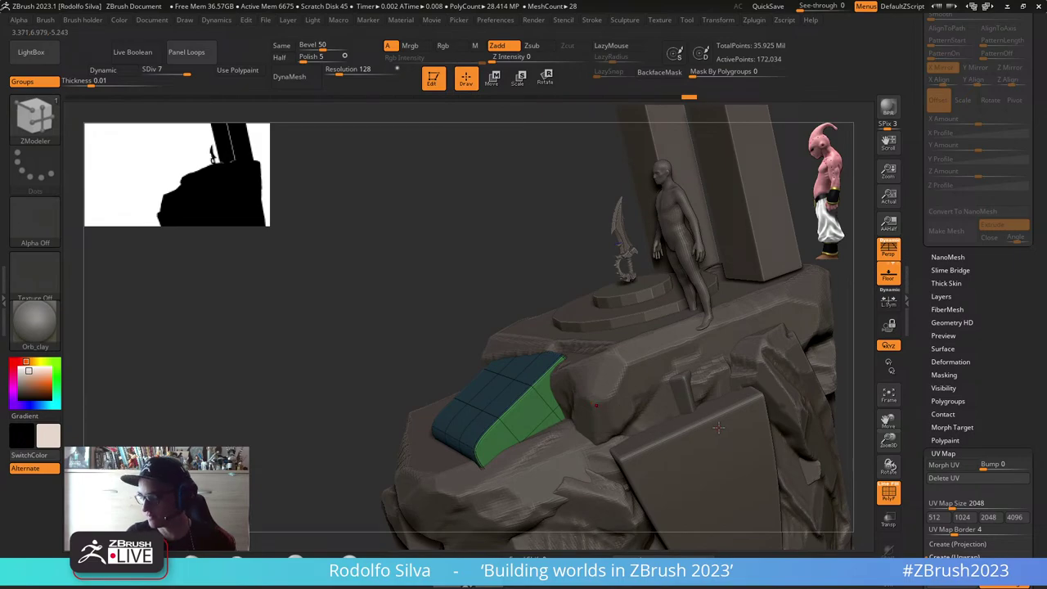
{"action": "key", "text": "shift+f"}
{"action": "right_click_drag", "start_coordinate": [718, 427], "coordinate": [688, 456]}
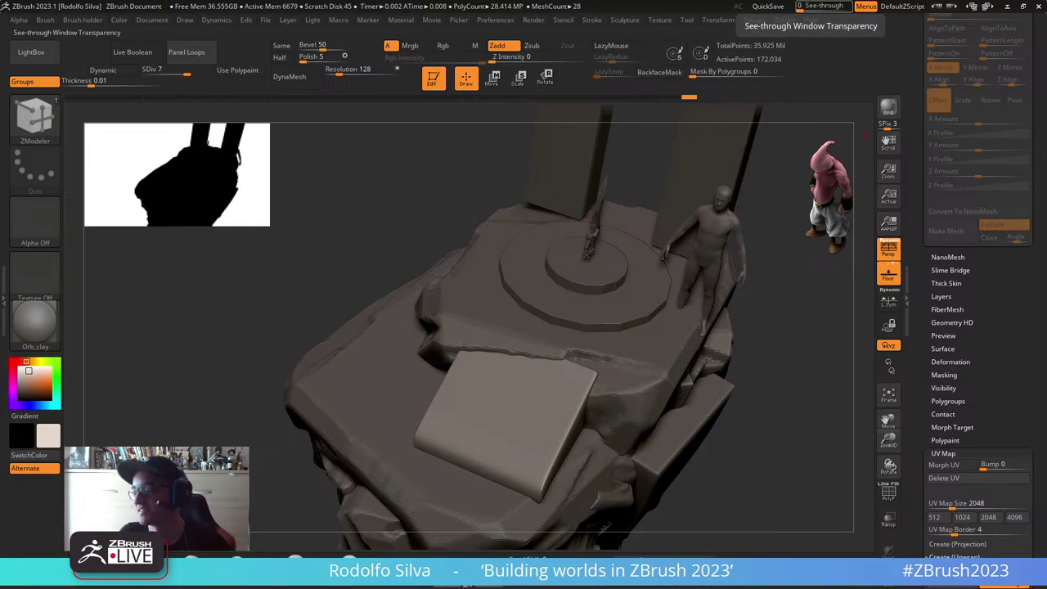
{"action": "right_click_drag", "start_coordinate": [585, 371], "coordinate": [540, 311], "text": "ctrl"}
{"action": "right_click_drag", "start_coordinate": [507, 343], "coordinate": [586, 292]}
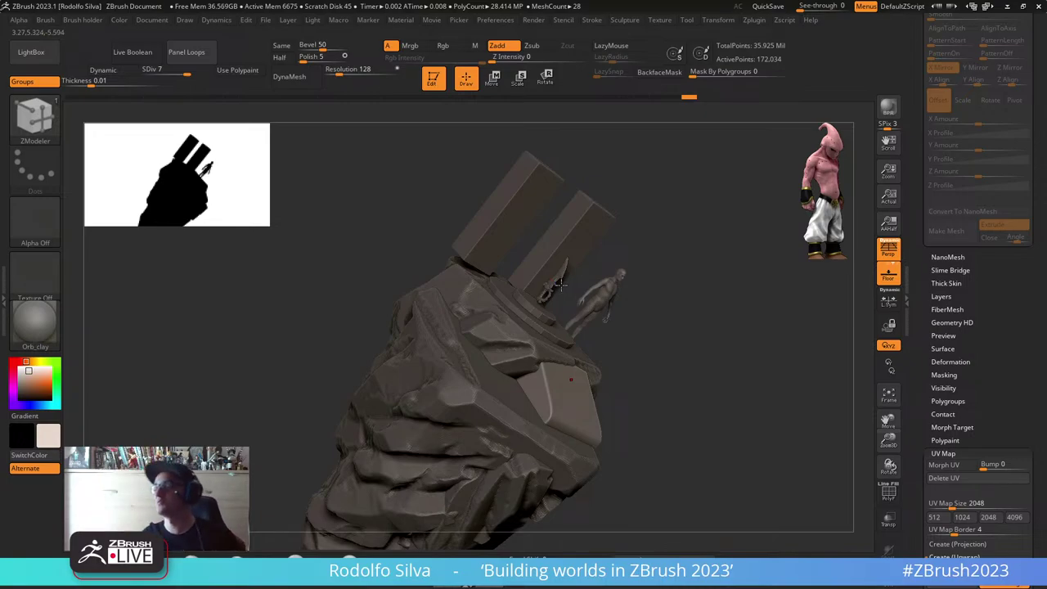
{"action": "left_click_drag", "start_coordinate": [711, 347], "coordinate": [561, 369]}
{"action": "right_click_drag", "start_coordinate": [573, 376], "coordinate": [626, 299]}
Step: Import the tltmfhdr_4K_Displacement16bit image from the Work\ZBrushLive folder as the block's displacement map
{"action": "left_click_drag", "start_coordinate": [927, 319], "coordinate": [929, 221]}
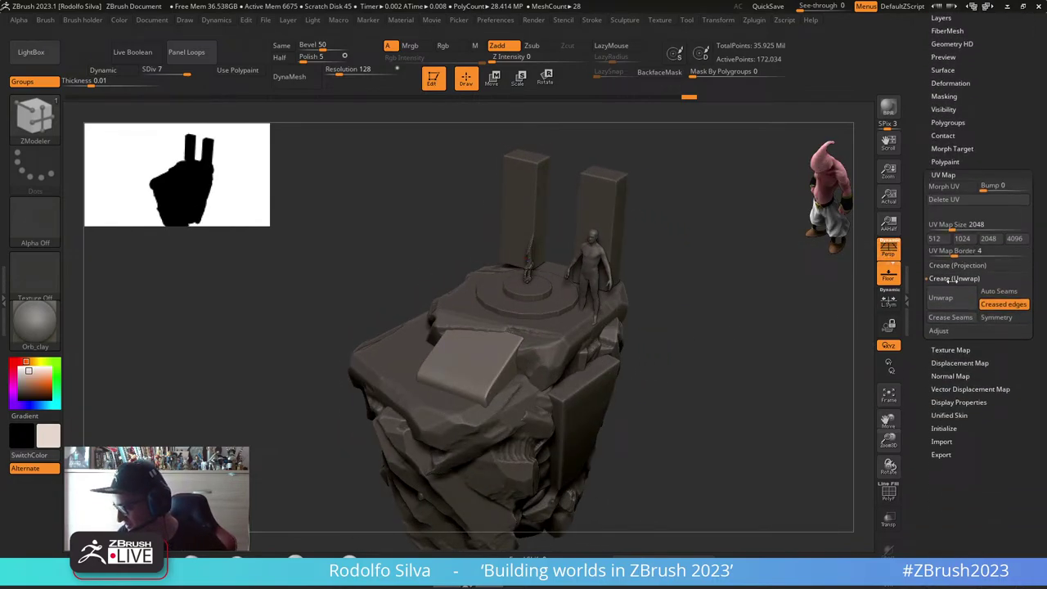
{"action": "left_click", "coordinate": [975, 364]}
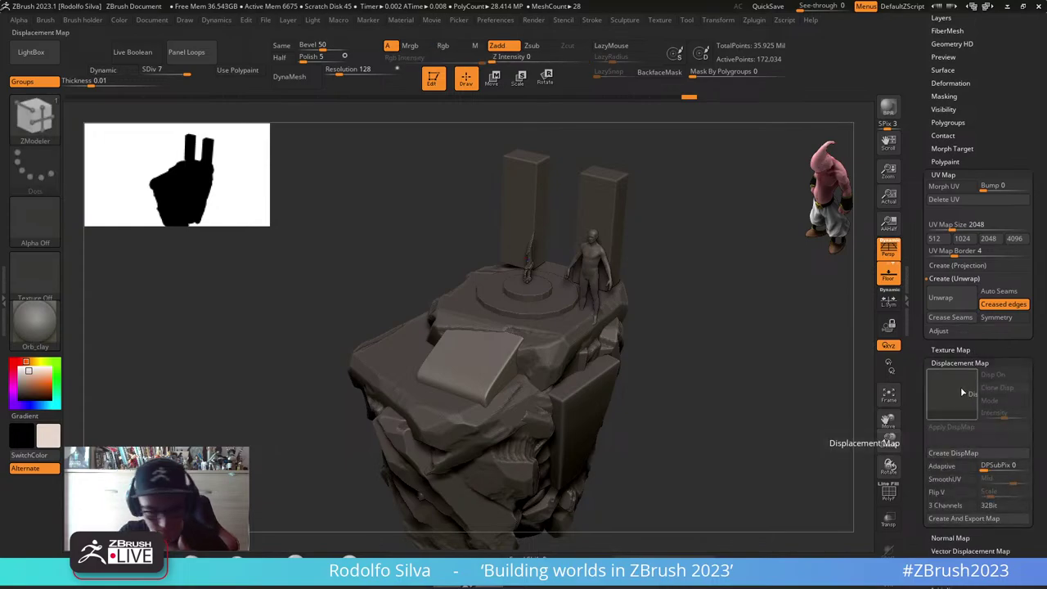
{"action": "left_click", "coordinate": [954, 392]}
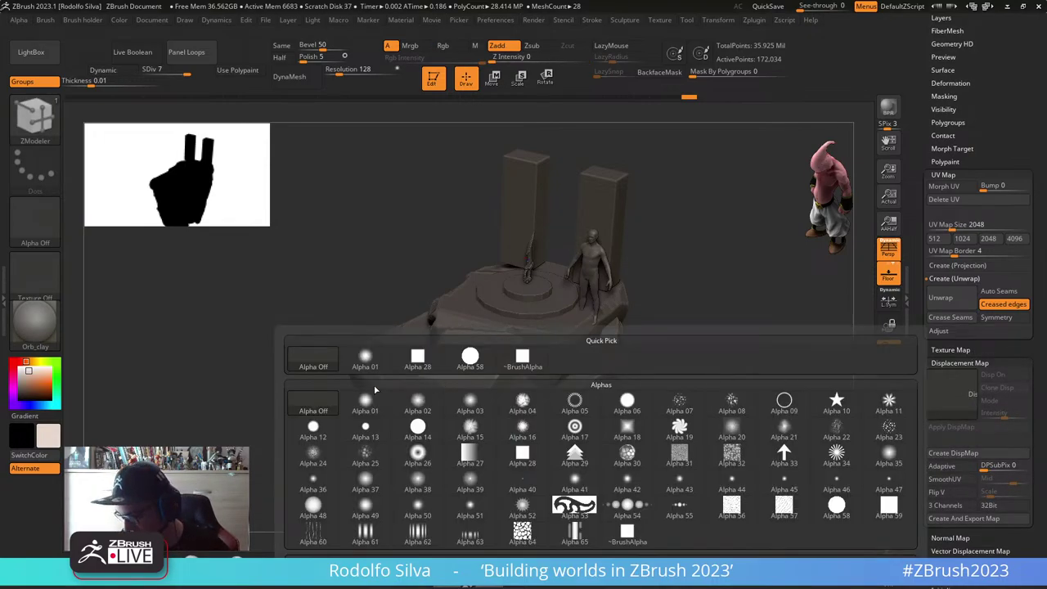
{"action": "left_click", "coordinate": [314, 570]}
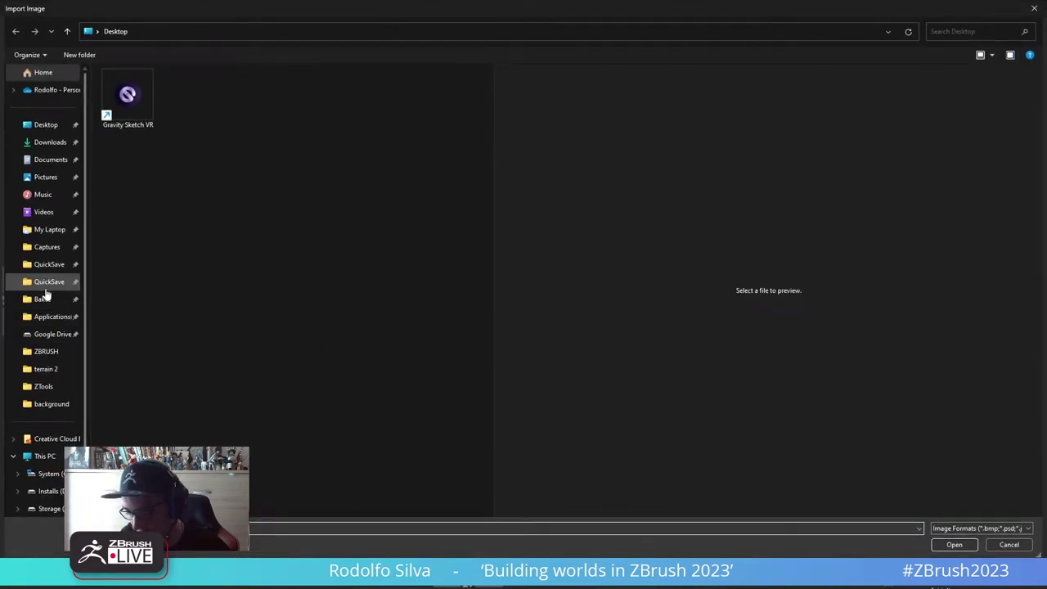
{"action": "left_click", "coordinate": [46, 352]}
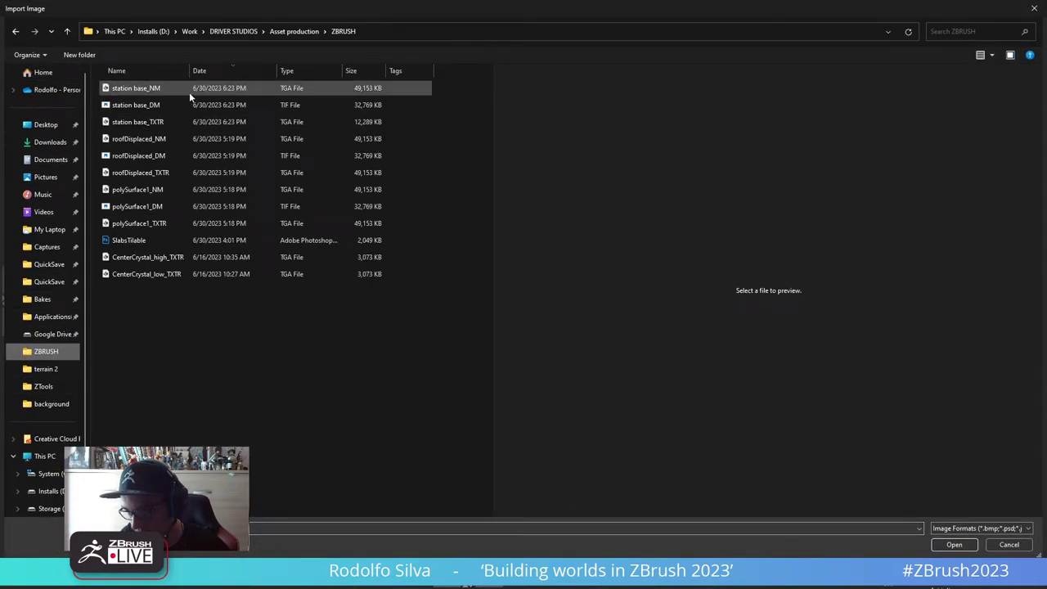
{"action": "left_click", "coordinate": [186, 33]}
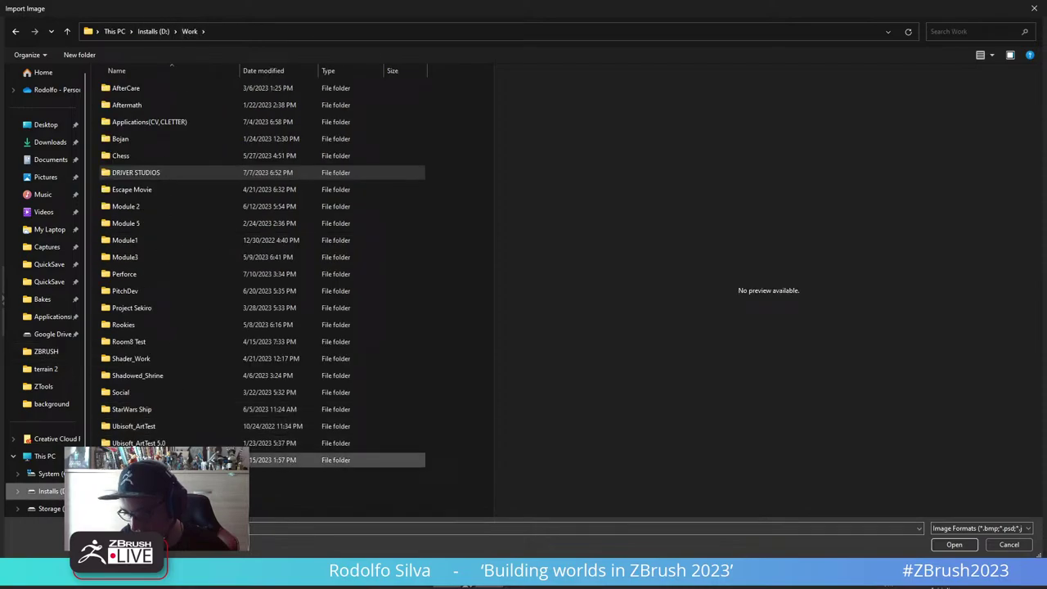
{"action": "double_click", "coordinate": [176, 462]}
{"action": "left_click", "coordinate": [193, 103]}
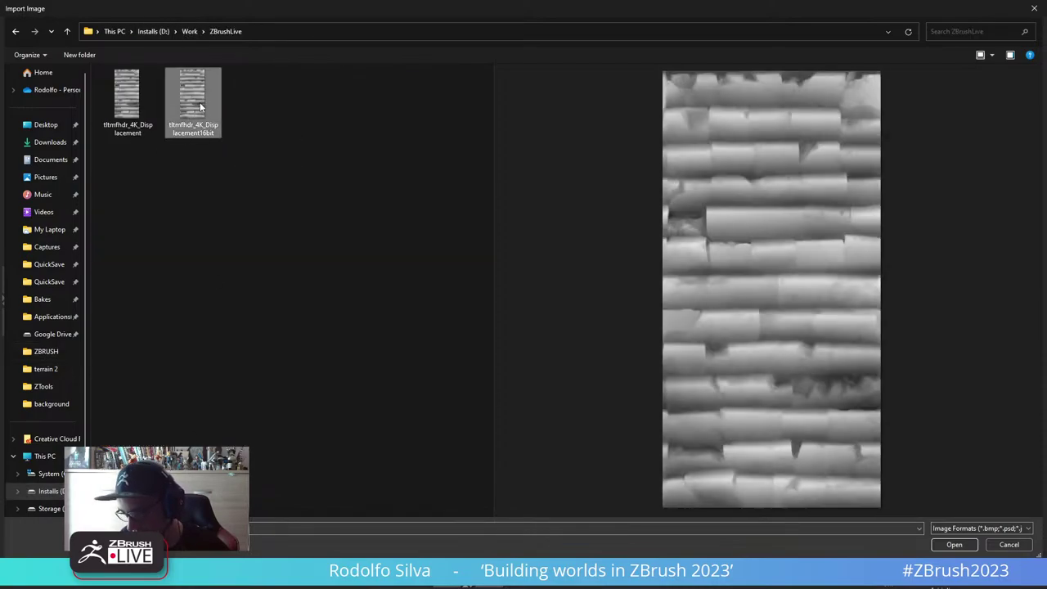
{"action": "key", "text": "Return"}
{"action": "left_click_drag", "start_coordinate": [333, 207], "coordinate": [710, 427]}
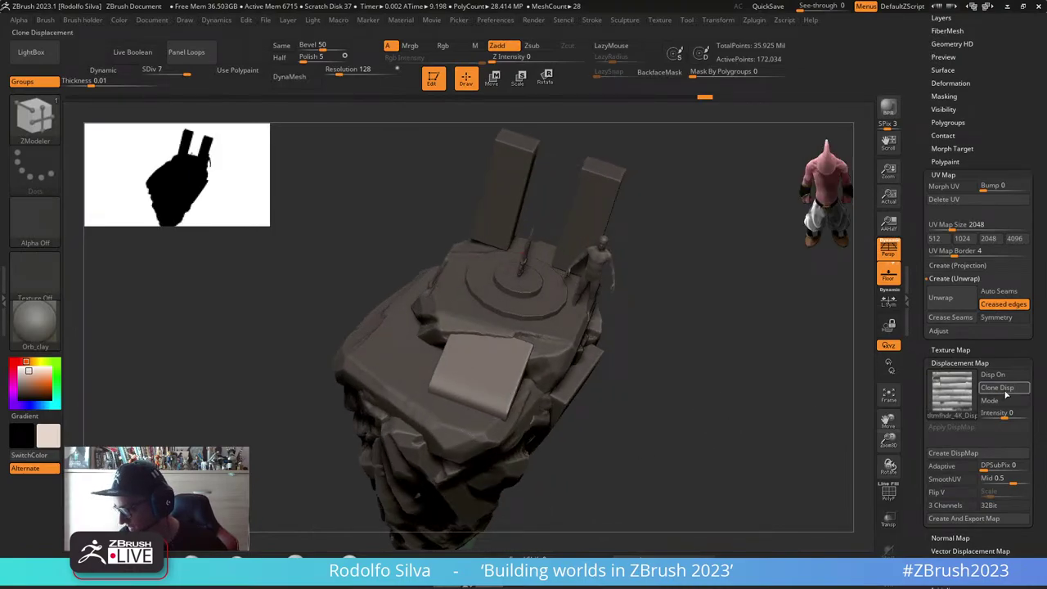
Step: Inspect the block's UV layout with Morph UV and the polyframe shown, and return it to its 3D shape
{"action": "left_click", "coordinate": [951, 191]}
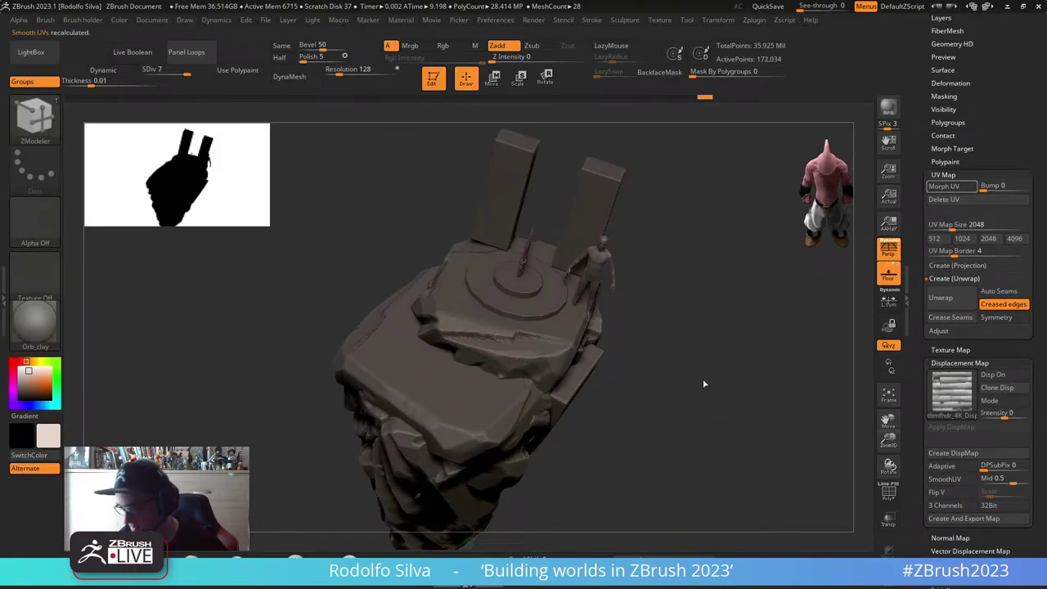
{"action": "left_click_drag", "start_coordinate": [687, 363], "coordinate": [639, 344]}
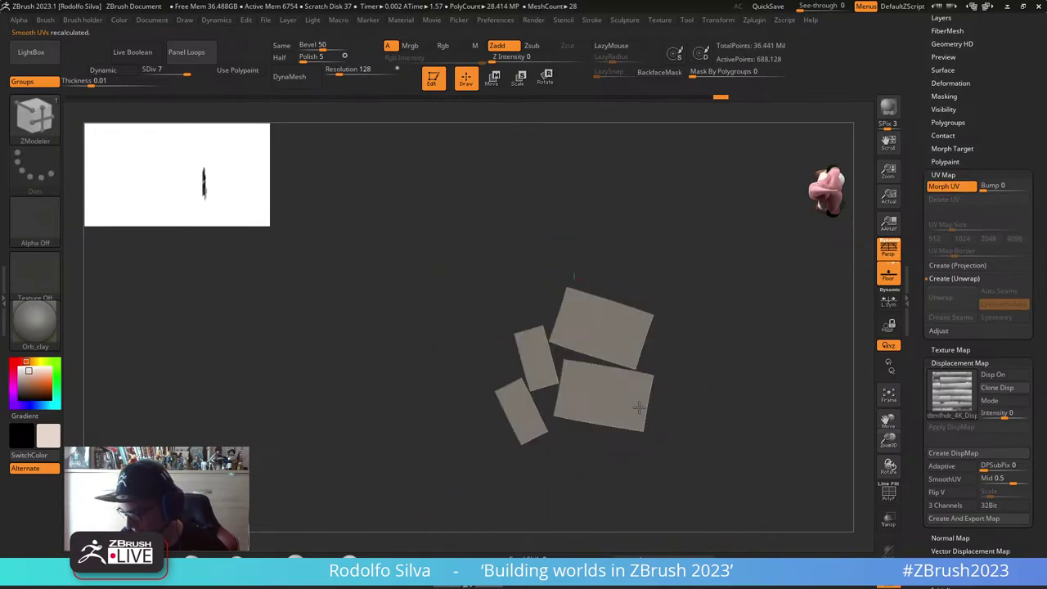
{"action": "key", "text": "shift+f"}
{"action": "scroll", "coordinate": [645, 339], "scroll_direction": "up", "scroll_amount": 5}
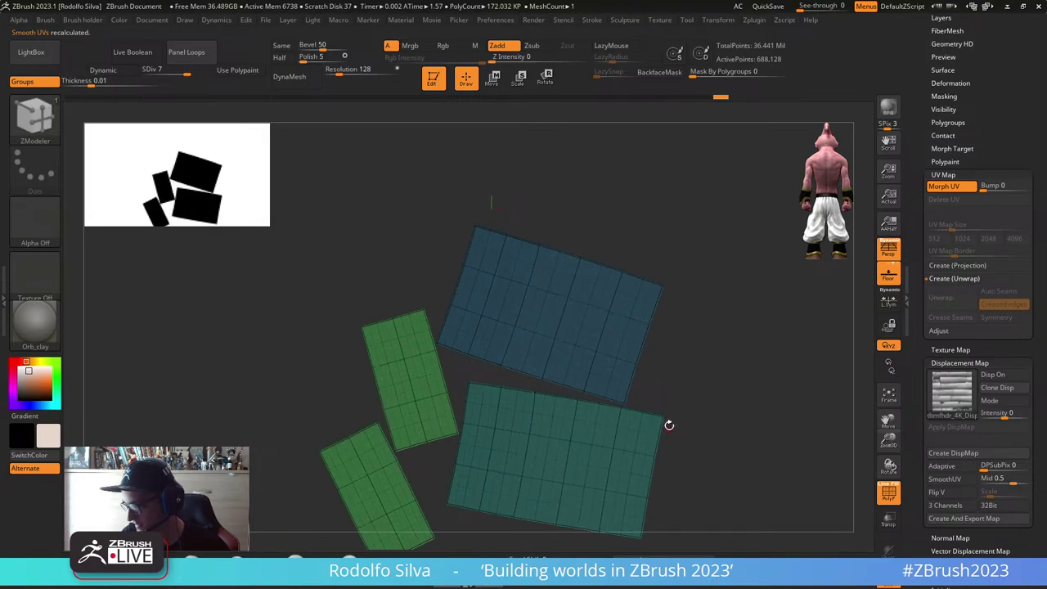
{"action": "left_click", "coordinate": [945, 187]}
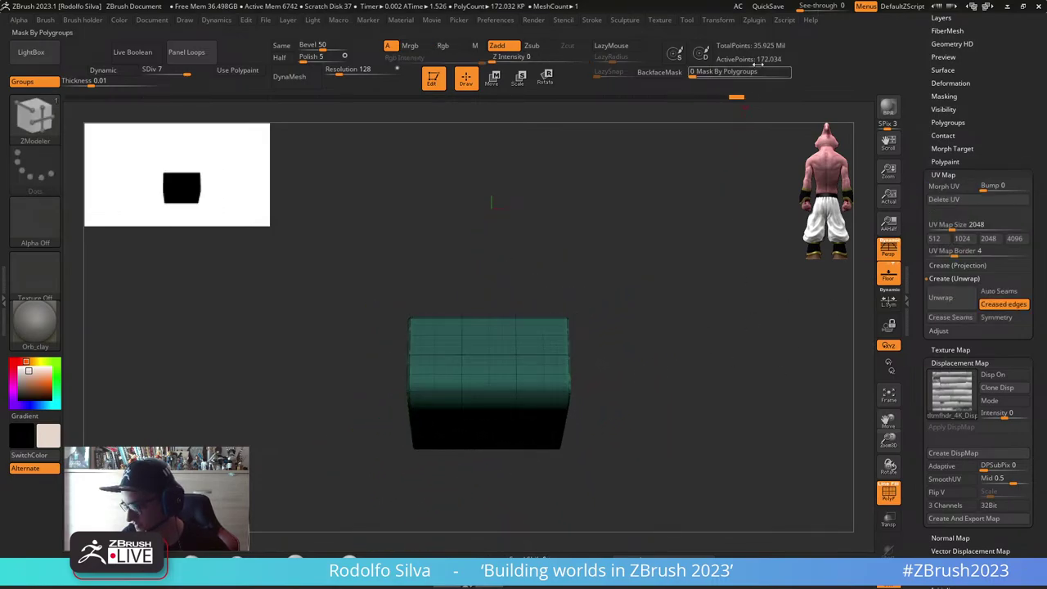
Step: Try to run a UV Master operation on the block at SDiv 7
{"action": "left_click", "coordinate": [720, 20]}
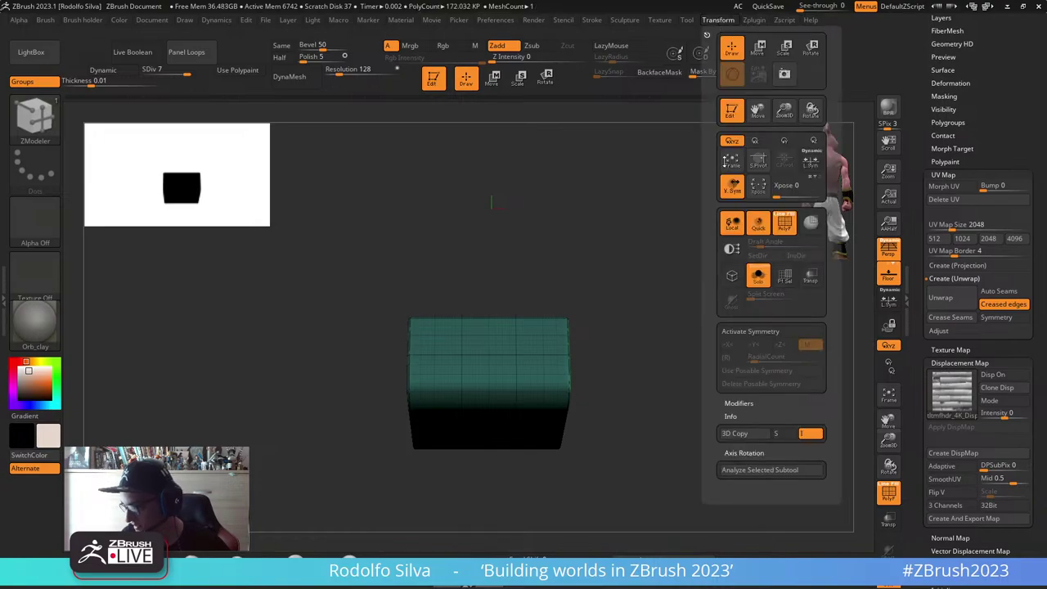
{"action": "left_click", "coordinate": [624, 20]}
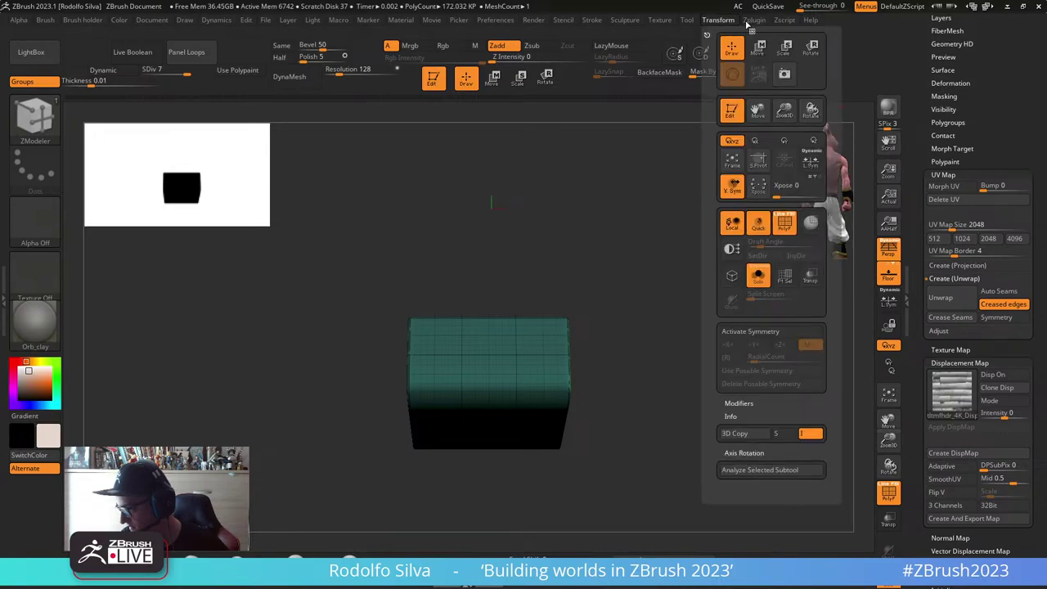
{"action": "left_click", "coordinate": [754, 20]}
{"action": "left_click", "coordinate": [799, 262]}
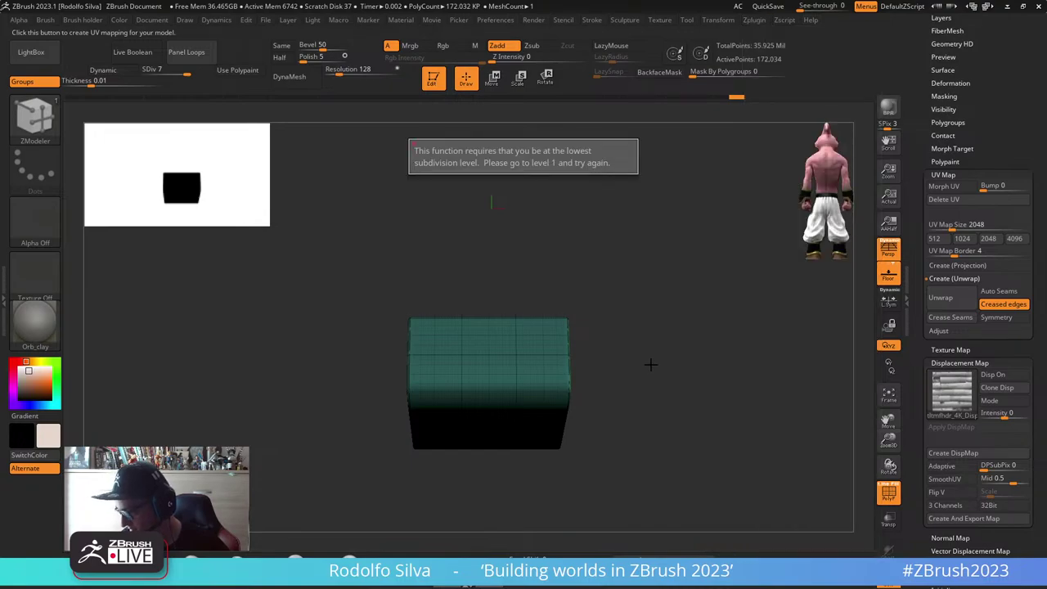
{"action": "key", "text": "shift"}
{"action": "key", "text": "shift"}
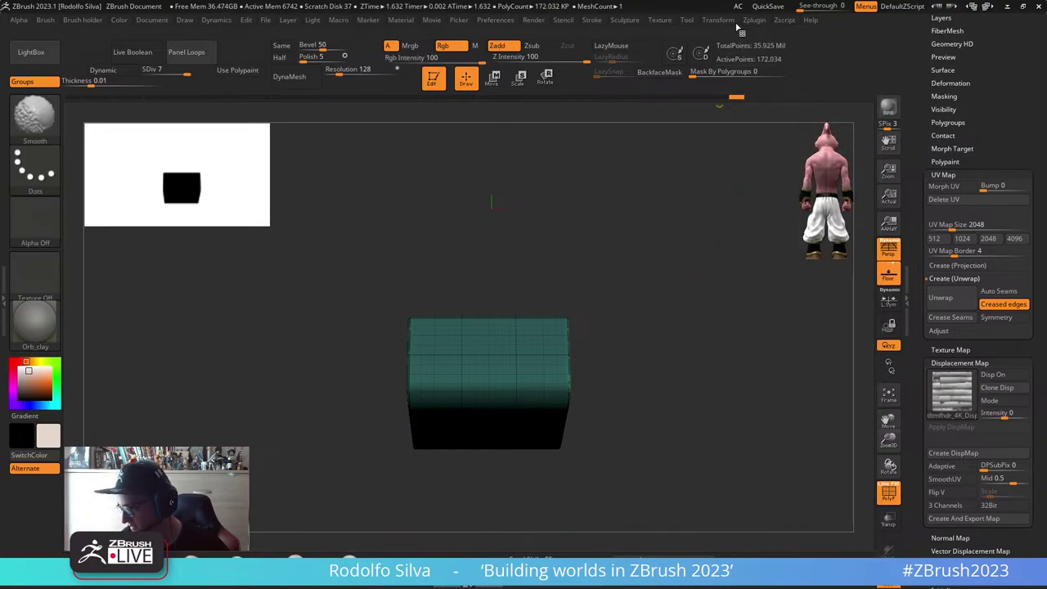
Step: Create a UV Master working clone of the block and flatten it to its UV layout
{"action": "left_click", "coordinate": [753, 21]}
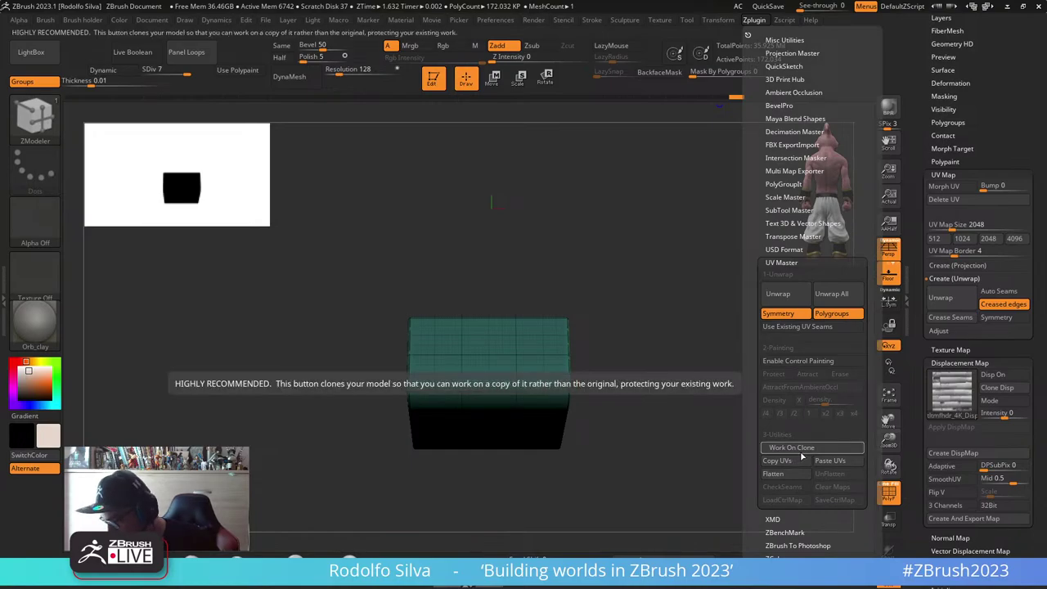
{"action": "left_click", "coordinate": [796, 447]}
{"action": "right_click_drag", "start_coordinate": [710, 400], "coordinate": [708, 248], "text": "ctrl"}
{"action": "left_click", "coordinate": [753, 20]}
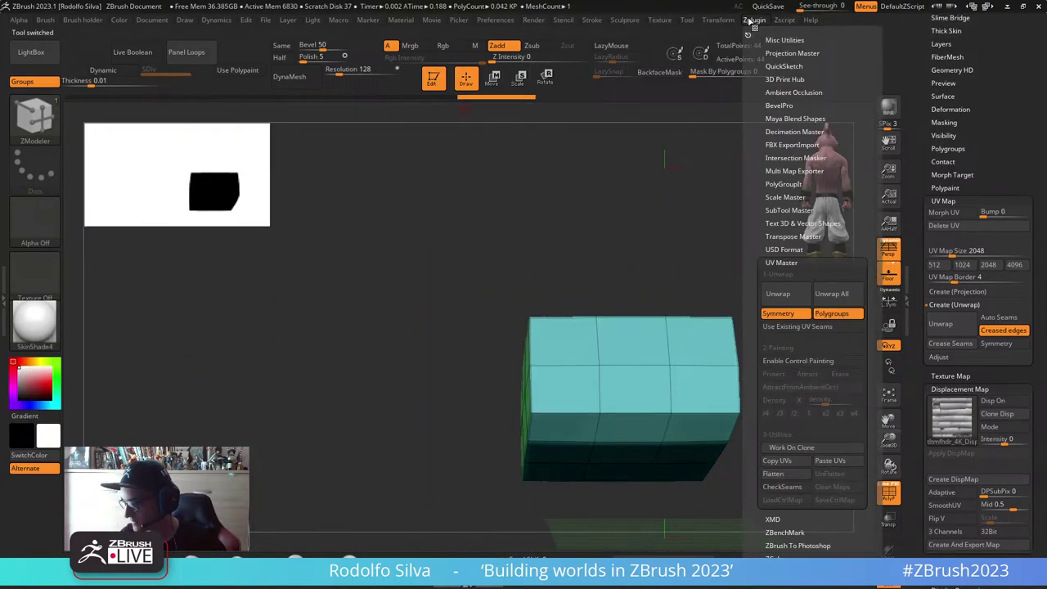
{"action": "left_click", "coordinate": [791, 474]}
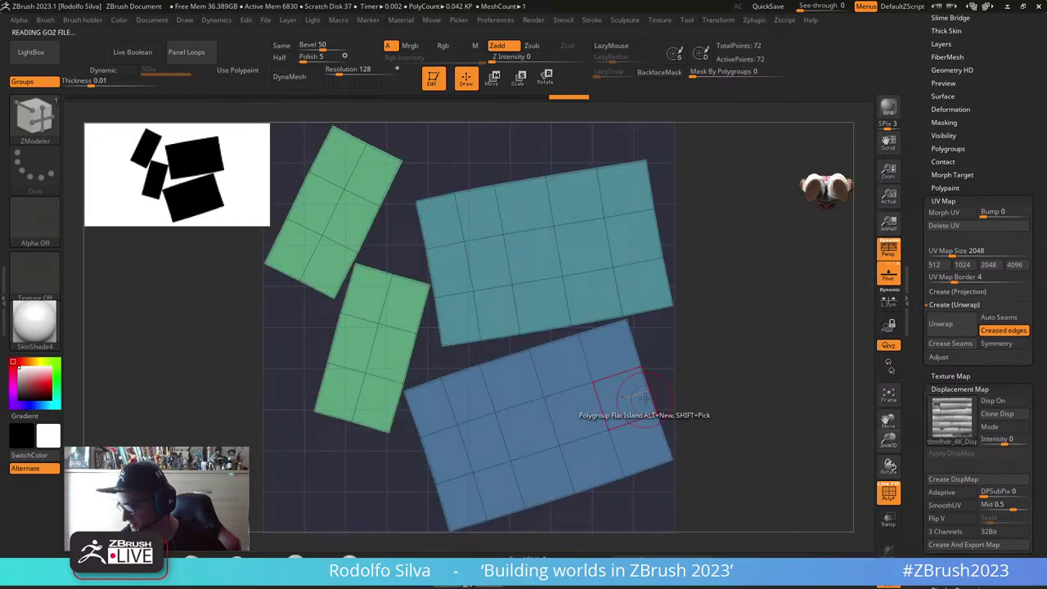
Step: Mask everything except the teal UV island and rotate it upright by about -100 degrees
{"action": "key", "text": "w"}
{"action": "left_click", "coordinate": [576, 245], "text": "ctrl"}
{"action": "left_click_drag", "start_coordinate": [604, 233], "coordinate": [624, 331]}
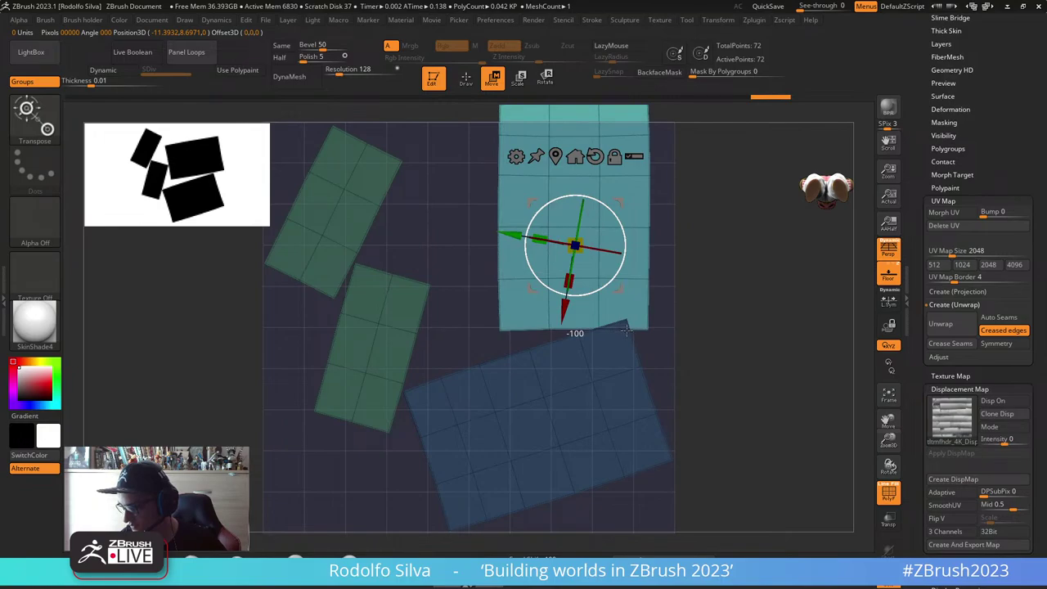
Step: Mask everything except the blue UV island, rotate it upright, and place it beside the teal island
{"action": "left_click", "coordinate": [599, 423], "text": "ctrl"}
{"action": "left_click_drag", "start_coordinate": [634, 388], "coordinate": [640, 510]}
{"action": "left_click_drag", "start_coordinate": [639, 376], "coordinate": [759, 224]}
Step: Isolate the blue UV island again and move it down, diagonally below the teal island
{"action": "right_click_drag", "start_coordinate": [595, 193], "coordinate": [565, 301], "text": "alt"}
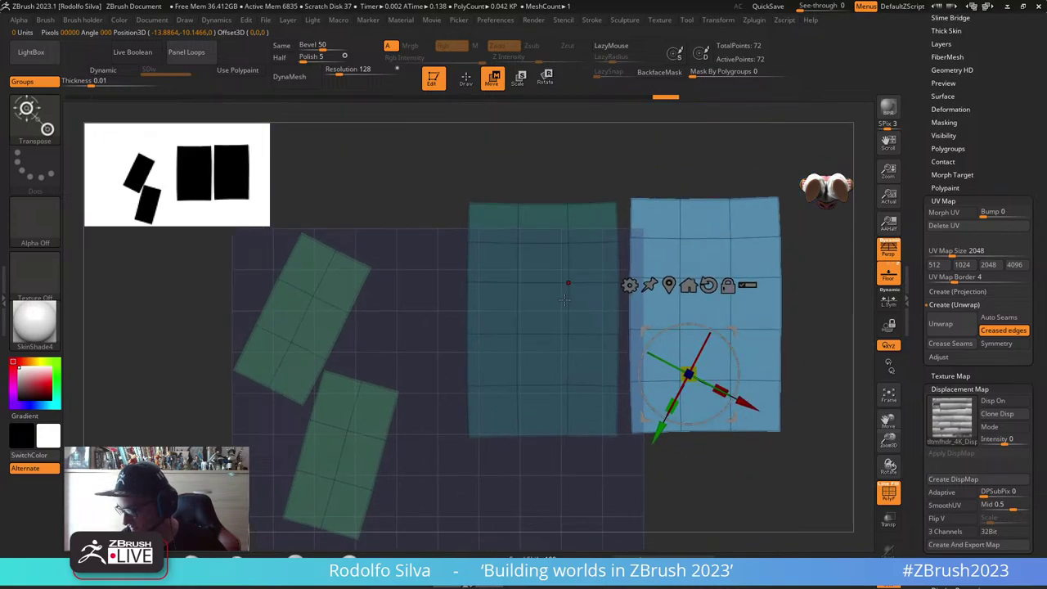
{"action": "left_click", "coordinate": [564, 300], "text": "ctrl"}
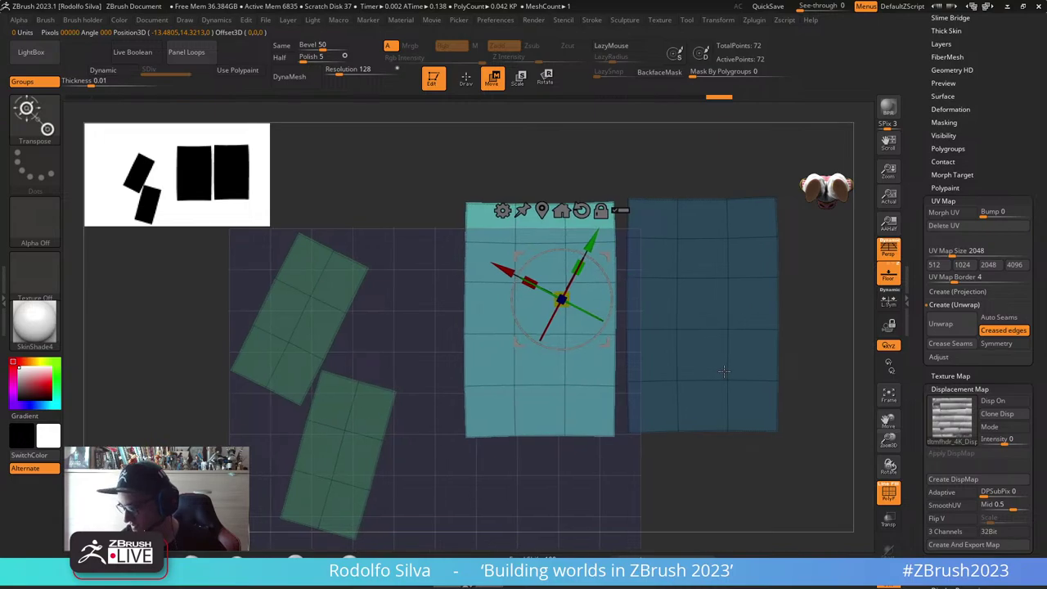
{"action": "right_click_drag", "start_coordinate": [750, 306], "coordinate": [712, 369], "text": "alt"}
{"action": "left_click", "coordinate": [700, 369], "text": "ctrl"}
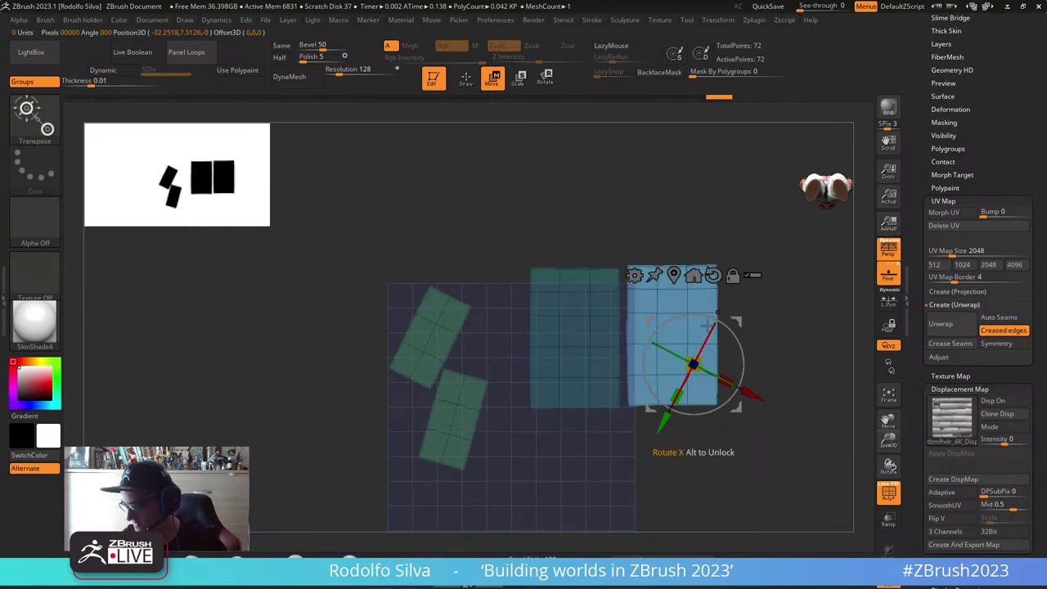
{"action": "left_click_drag", "start_coordinate": [736, 319], "coordinate": [738, 458]}
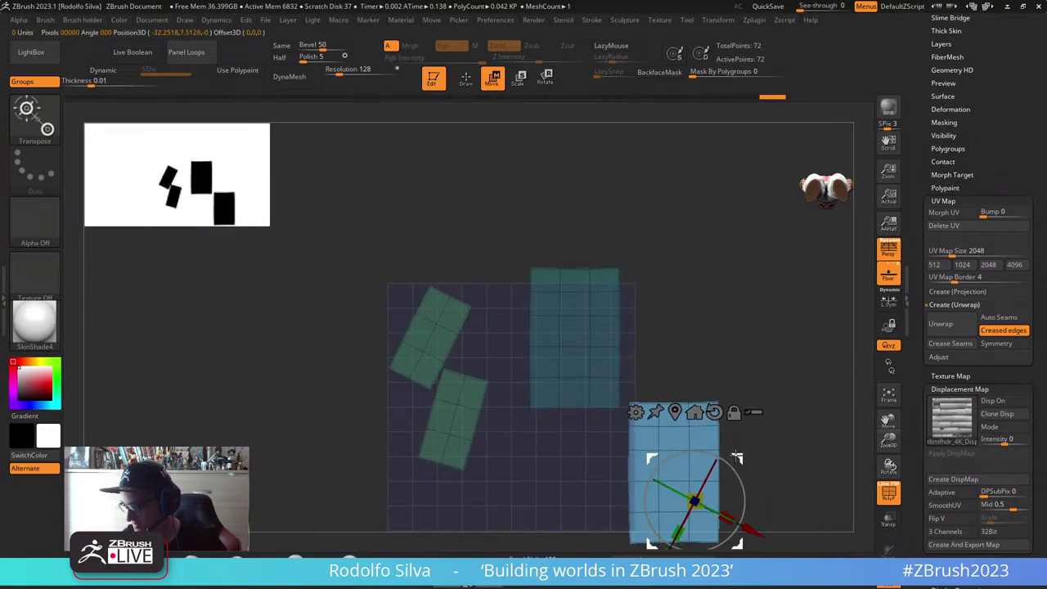
{"action": "left_click_drag", "start_coordinate": [777, 401], "coordinate": [727, 331], "text": "alt"}
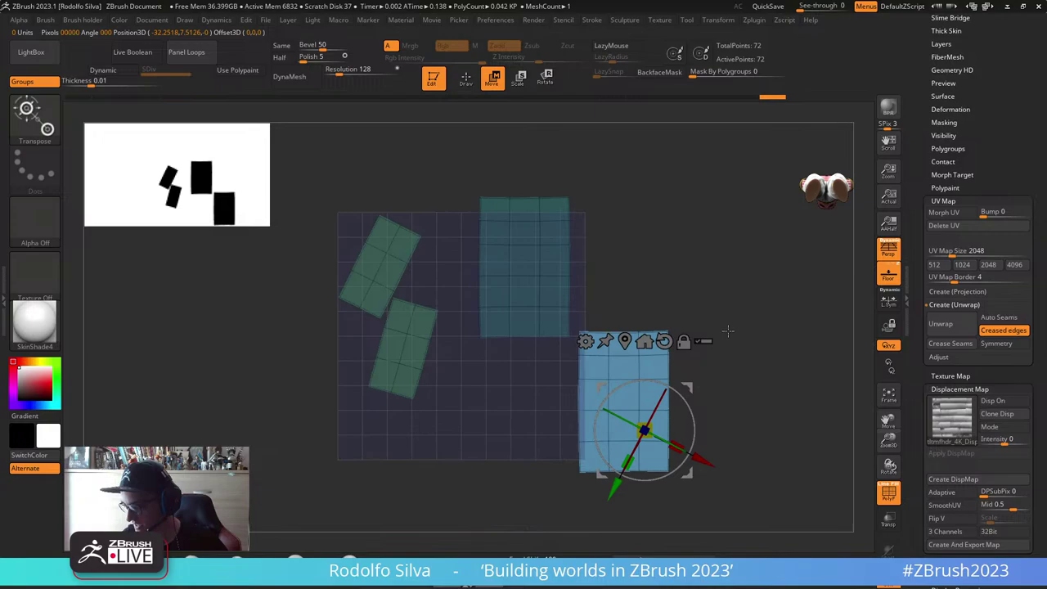
Step: Unflatten the clone back to its block shape and copy its UVs
{"action": "left_click", "coordinate": [420, 324], "text": "ctrl"}
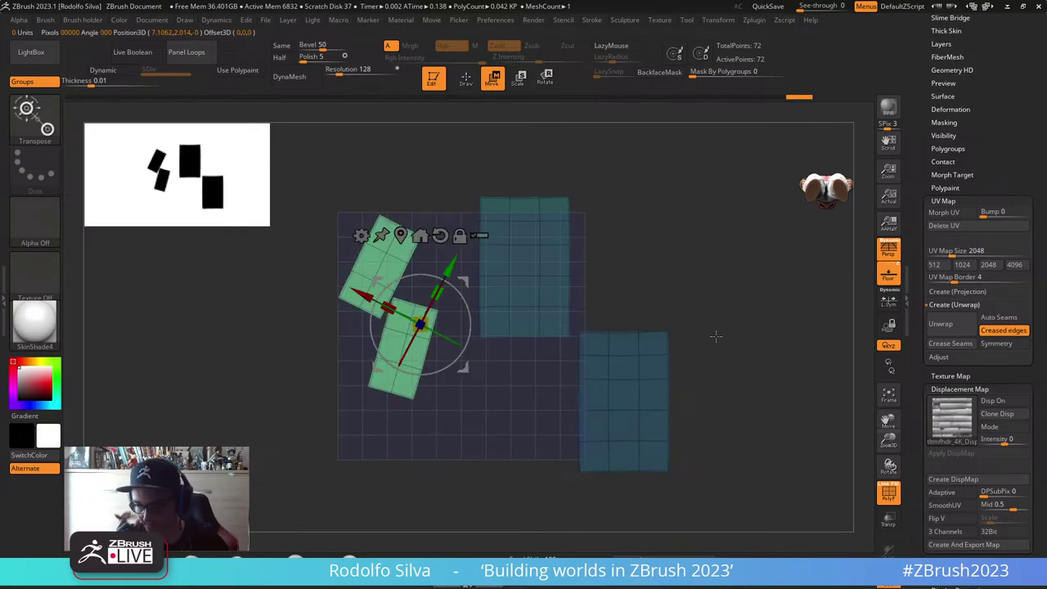
{"action": "key", "text": "q"}
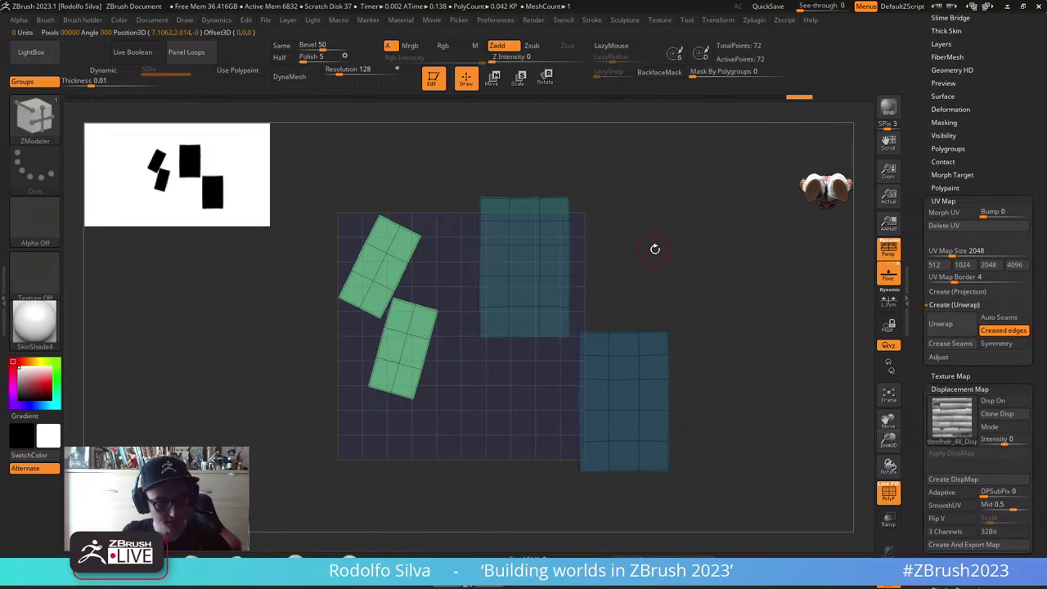
{"action": "left_click", "coordinate": [755, 22]}
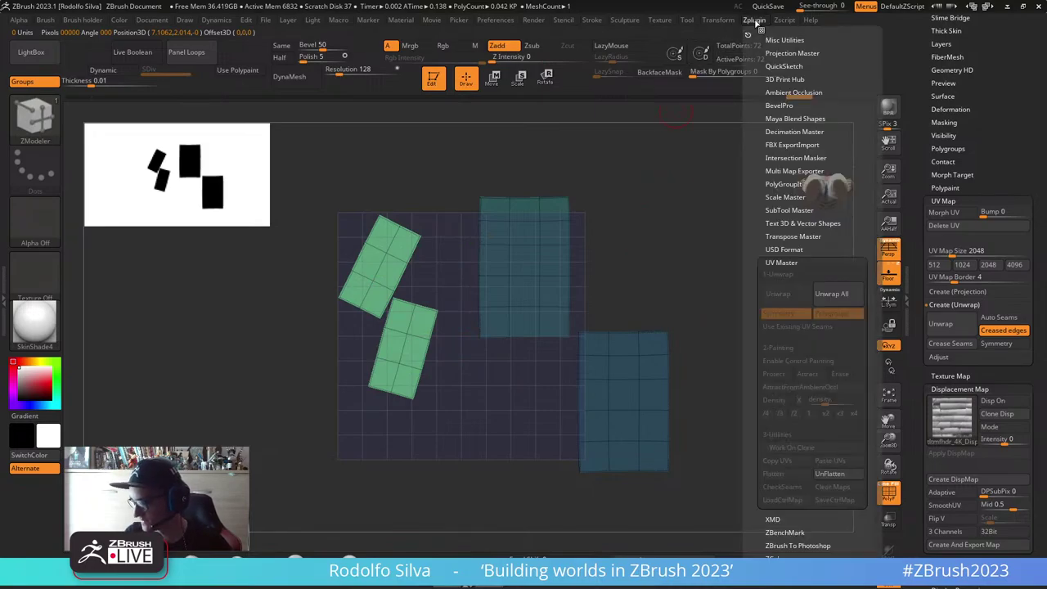
{"action": "left_click", "coordinate": [826, 475]}
{"action": "left_click", "coordinate": [784, 464]}
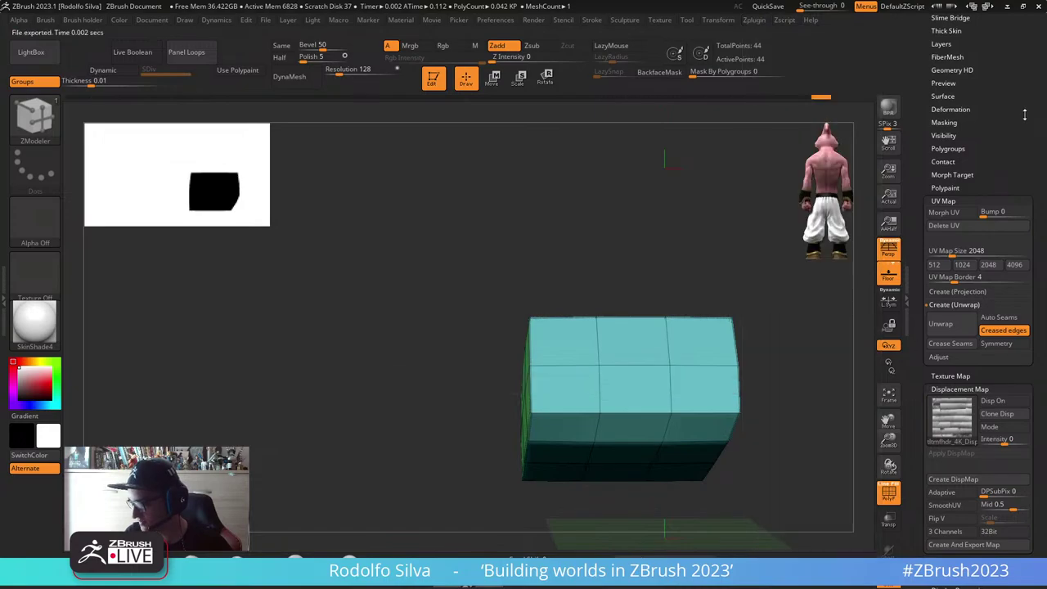
Step: Switch back to the original tilted block tool and paste the copied UVs onto it with UV Master
{"action": "left_click_drag", "start_coordinate": [1026, 115], "coordinate": [1015, 355]}
{"action": "scroll", "coordinate": [1015, 355], "scroll_direction": "up", "scroll_amount": 2}
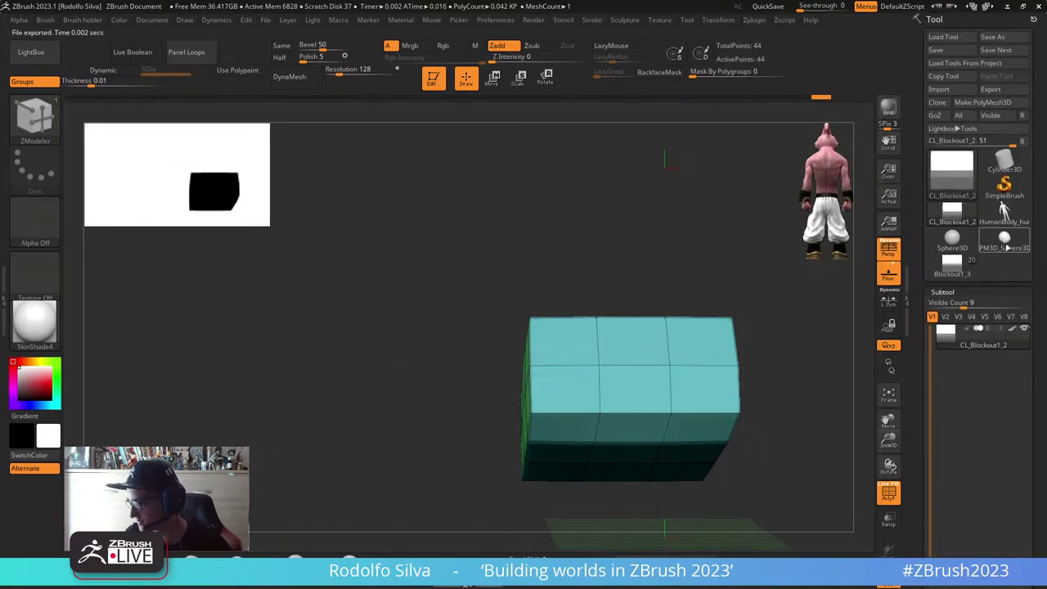
{"action": "left_click", "coordinate": [962, 270]}
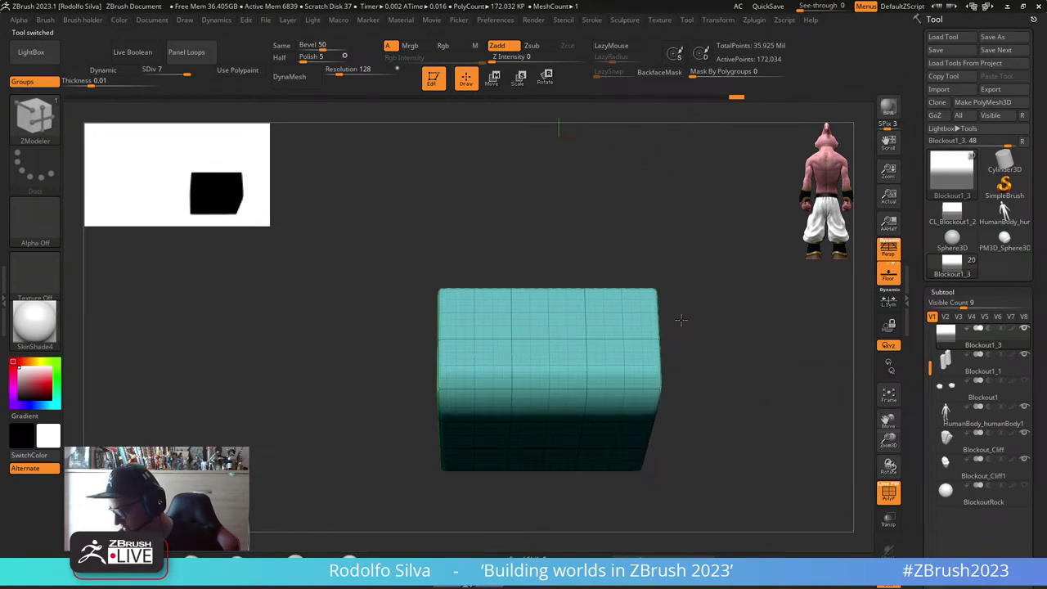
{"action": "left_click", "coordinate": [754, 21]}
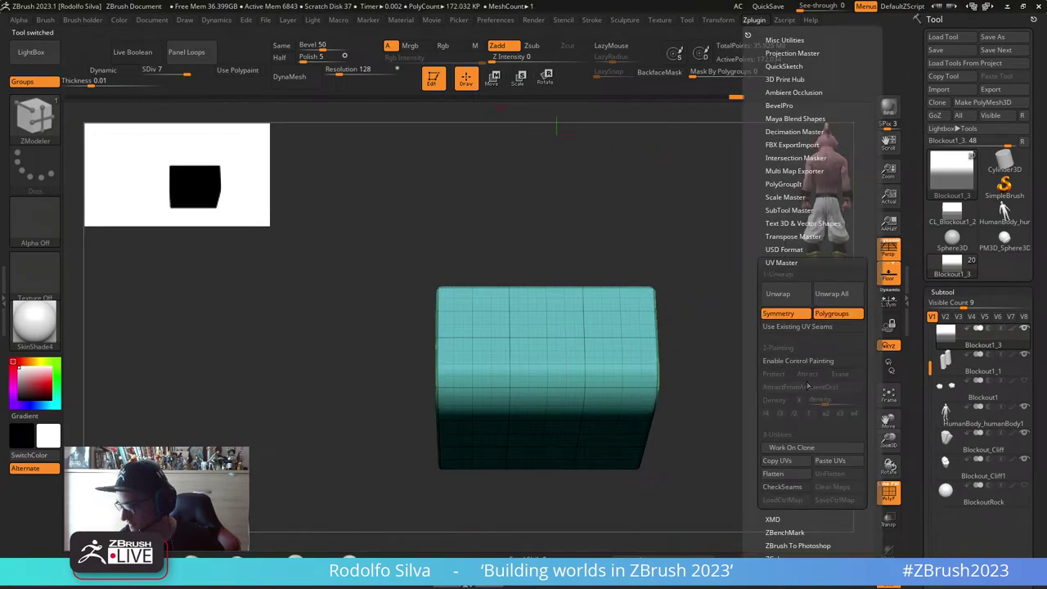
{"action": "left_click", "coordinate": [831, 461]}
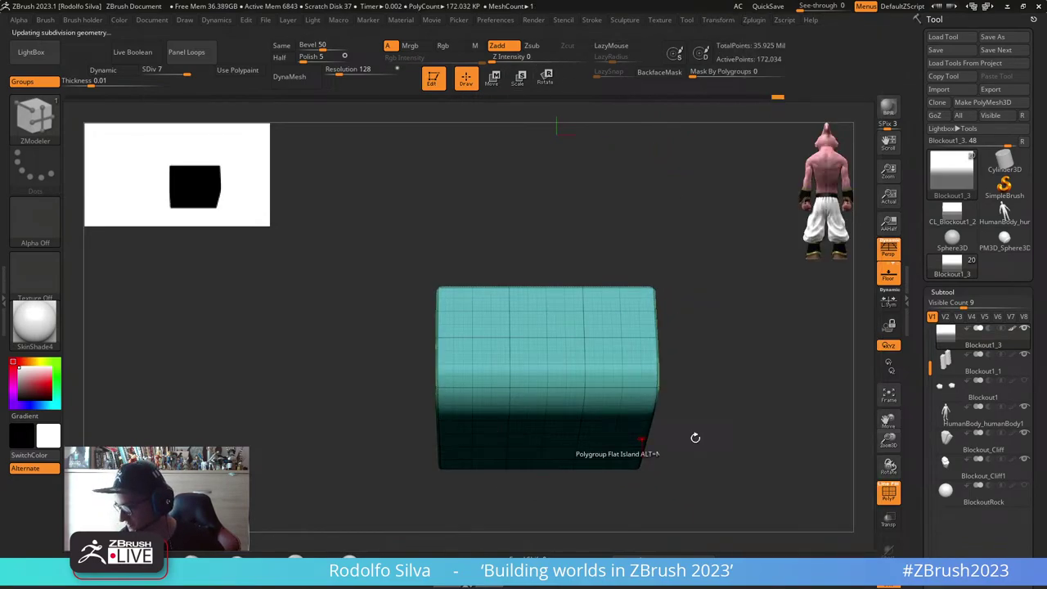
{"action": "left_click_drag", "start_coordinate": [785, 378], "coordinate": [730, 349], "text": "alt"}
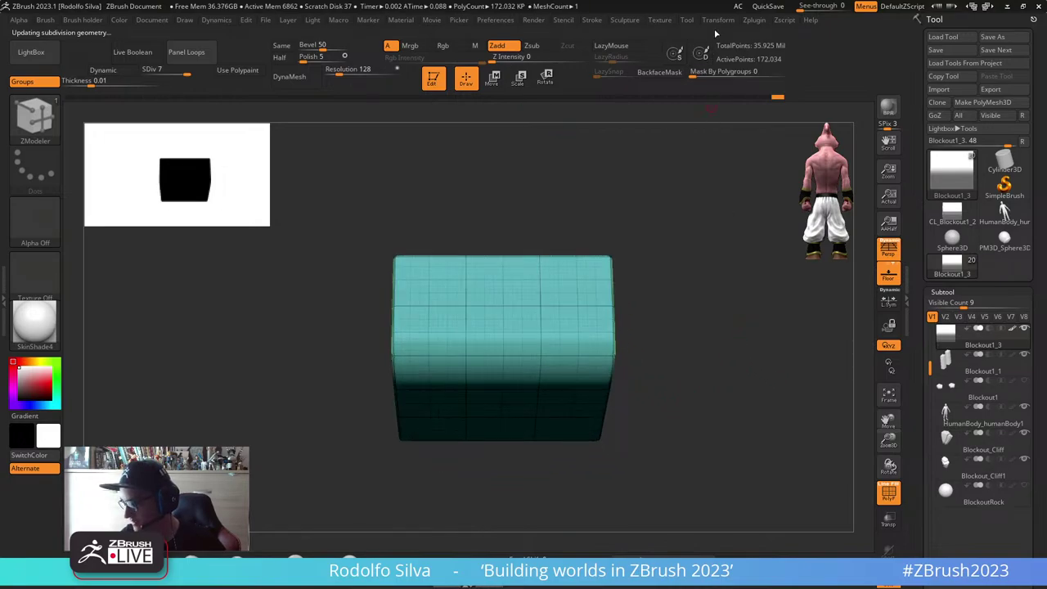
Step: Inspect the block's pasted UV layout by morphing it to its UVs and back
{"action": "left_click_drag", "start_coordinate": [917, 297], "coordinate": [916, 70]}
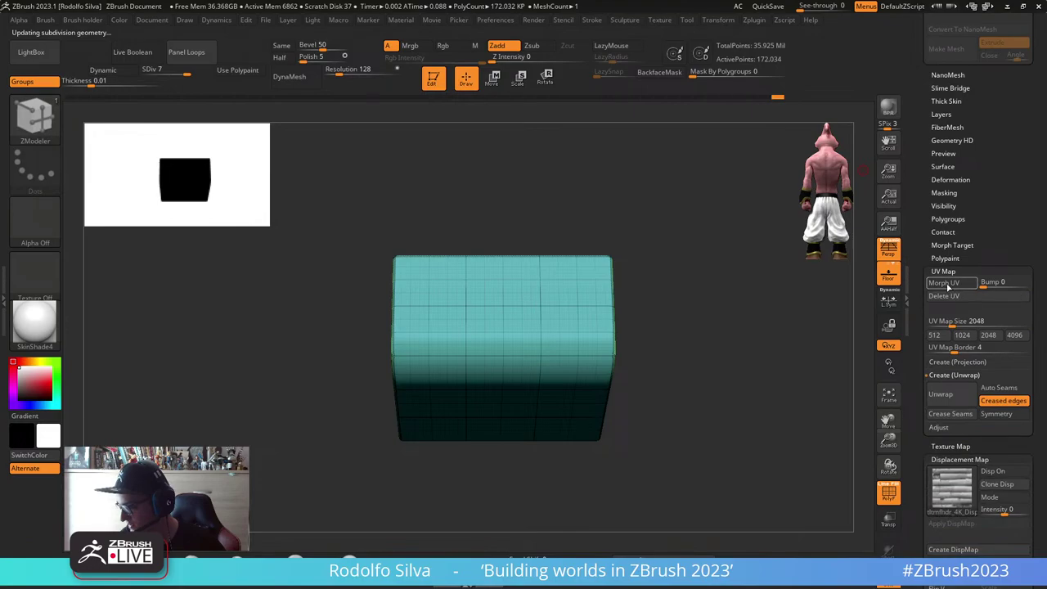
{"action": "left_click", "coordinate": [946, 283]}
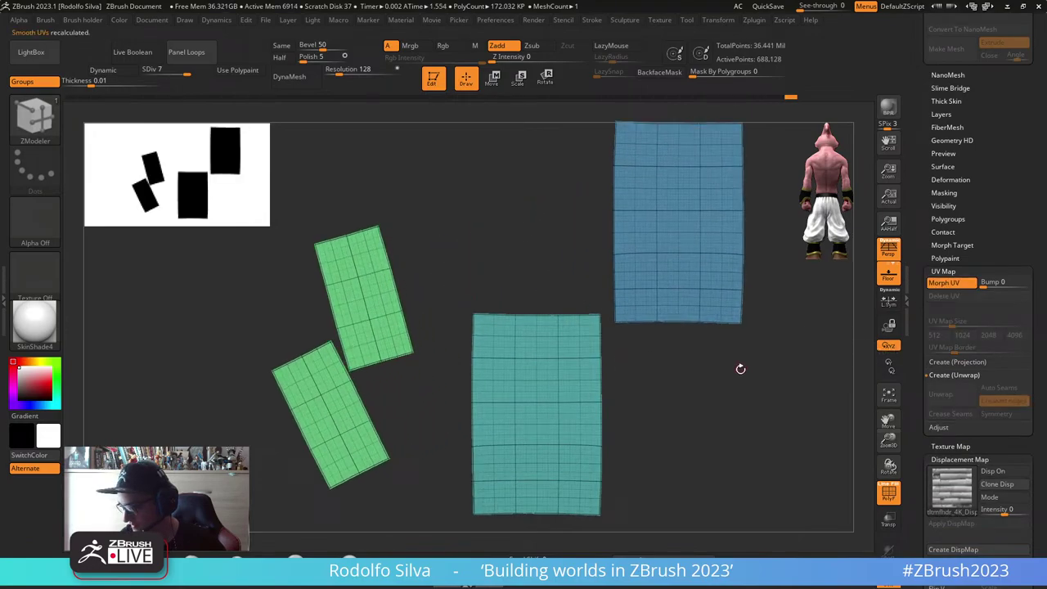
{"action": "left_click", "coordinate": [946, 283]}
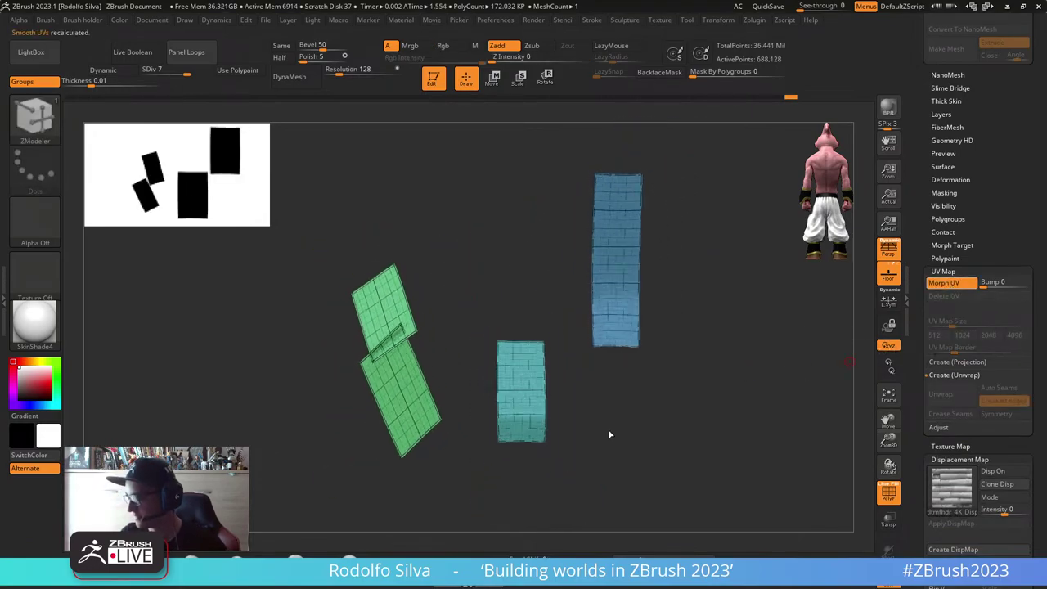
{"action": "mouse_move", "coordinate": [702, 399]}
{"action": "left_mouse_down"}
{"action": "mouse_move", "coordinate": [799, 430]}
{"action": "mouse_move", "coordinate": [381, 432]}
{"action": "mouse_move", "coordinate": [585, 389]}
{"action": "mouse_move", "coordinate": [305, 353]}
{"action": "left_mouse_up"}
Step: Hide the polyframe and fill the block with the Orb_clay material, using the material channel only
{"action": "key", "text": "shift+f"}
{"action": "left_click", "coordinate": [59, 337]}
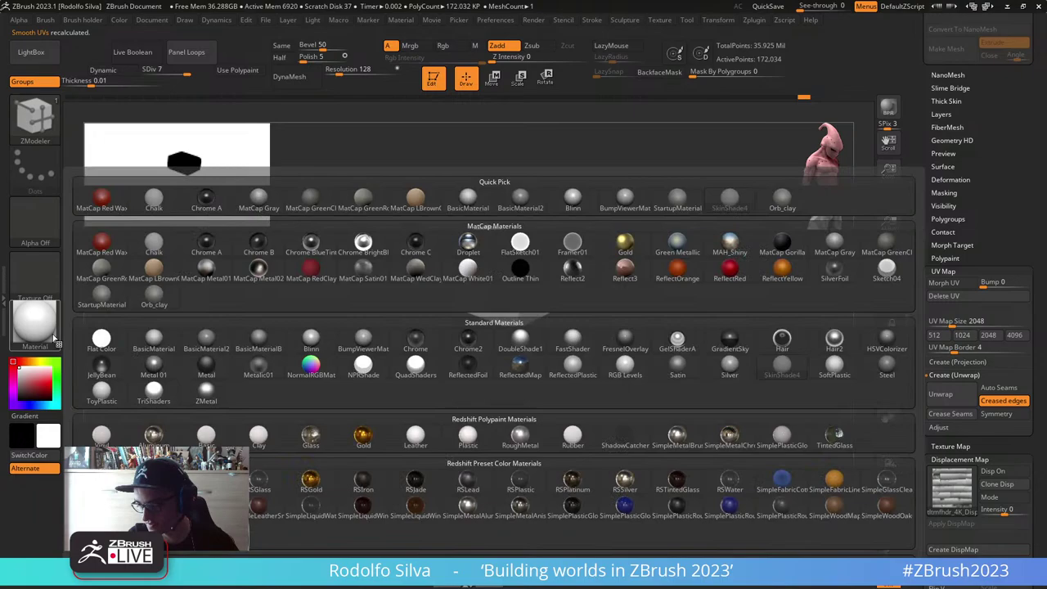
{"action": "left_click", "coordinate": [140, 300]}
{"action": "left_click_drag", "start_coordinate": [508, 356], "coordinate": [487, 396], "text": "alt"}
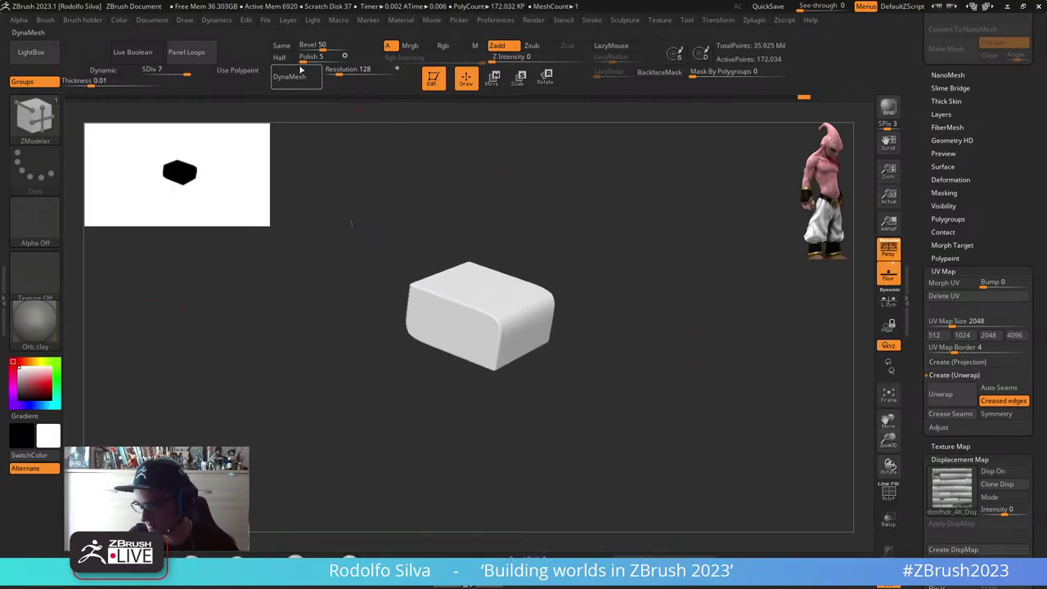
{"action": "left_click", "coordinate": [475, 45]}
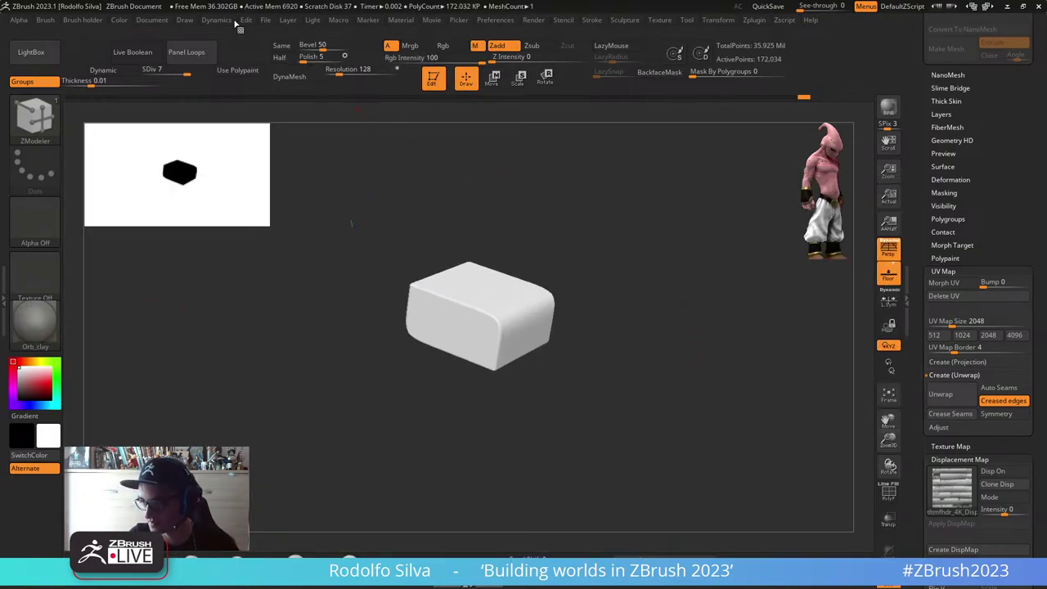
{"action": "left_click", "coordinate": [123, 19]}
{"action": "left_click", "coordinate": [154, 252]}
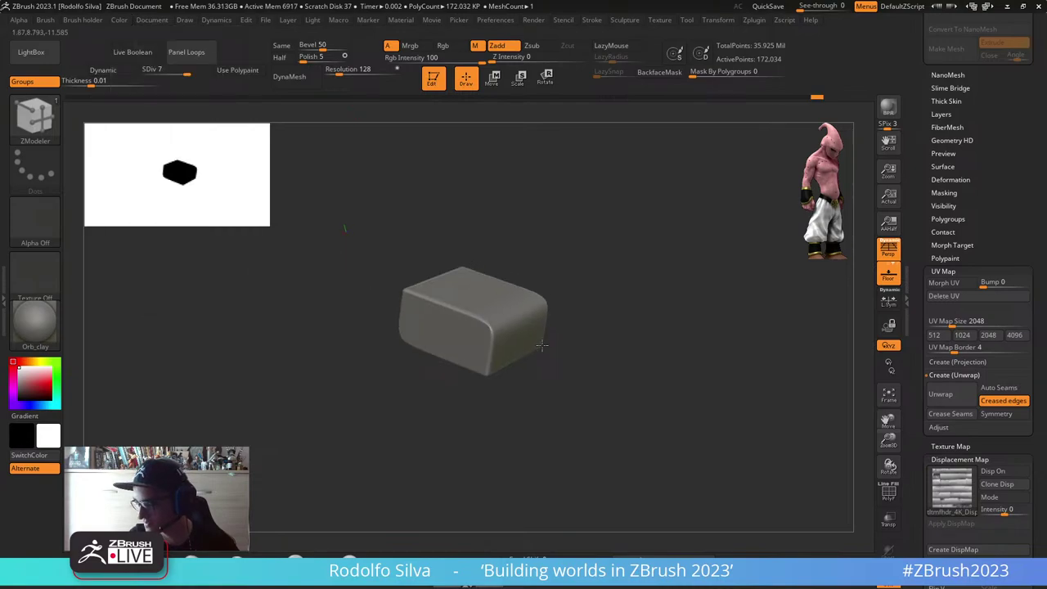
{"action": "left_click_drag", "start_coordinate": [542, 346], "coordinate": [654, 409]}
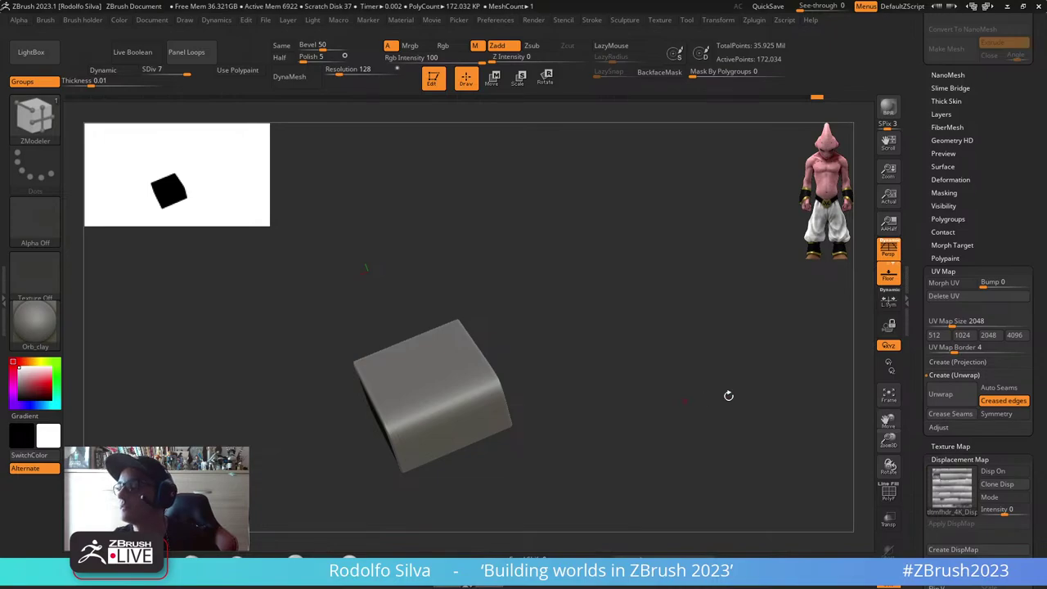
Step: Bring the whole environment back into view and make the tilted block the active subtool again
{"action": "key", "text": "alt+s"}
{"action": "left_click_drag", "start_coordinate": [657, 329], "coordinate": [636, 411]}
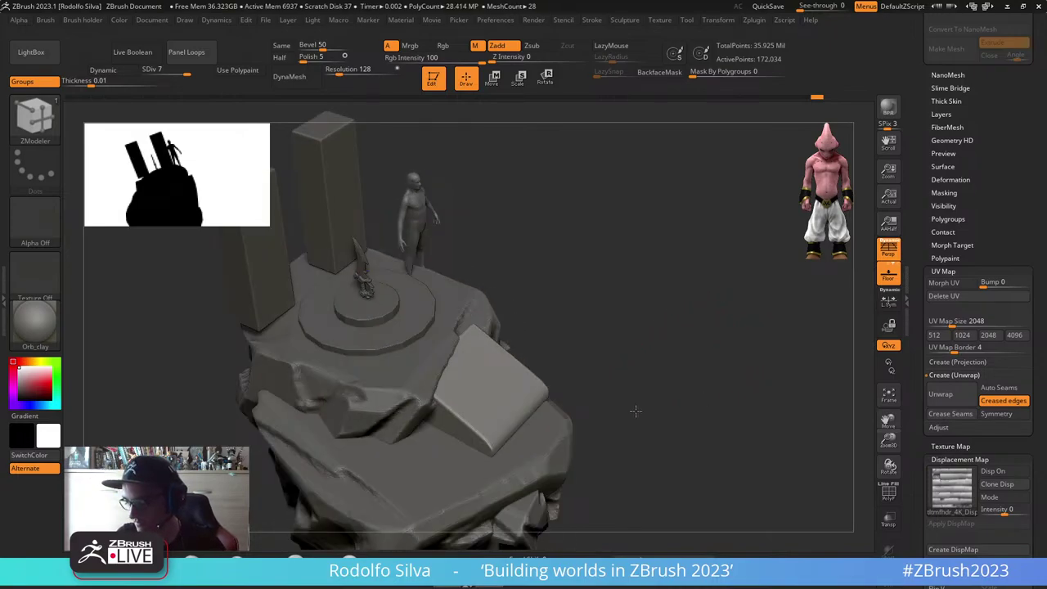
{"action": "left_click", "coordinate": [381, 402], "text": "alt"}
{"action": "left_click_drag", "start_coordinate": [603, 434], "coordinate": [528, 383]}
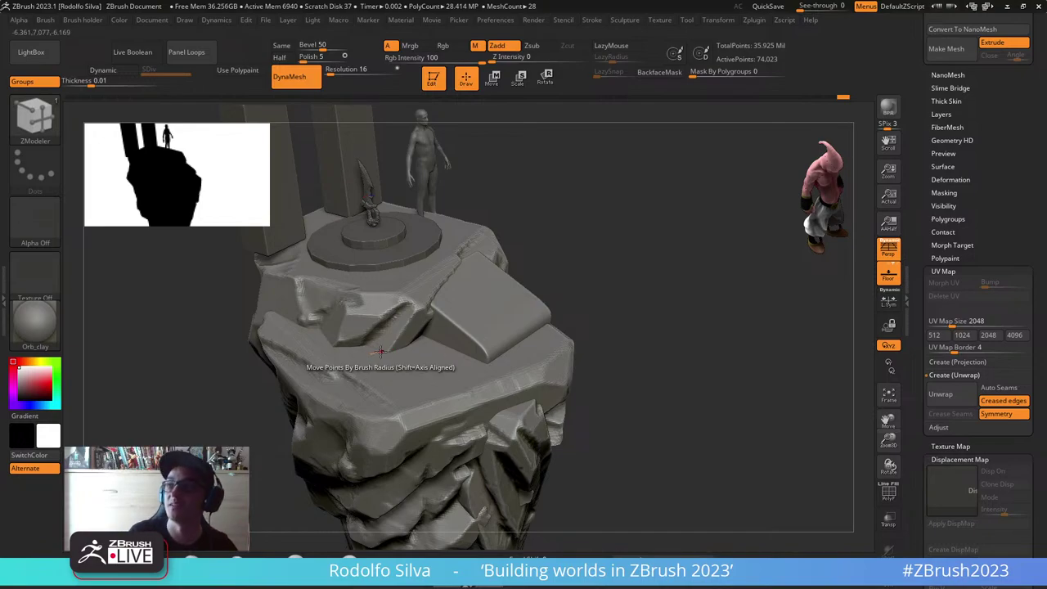
{"action": "left_click_drag", "start_coordinate": [580, 356], "coordinate": [563, 375]}
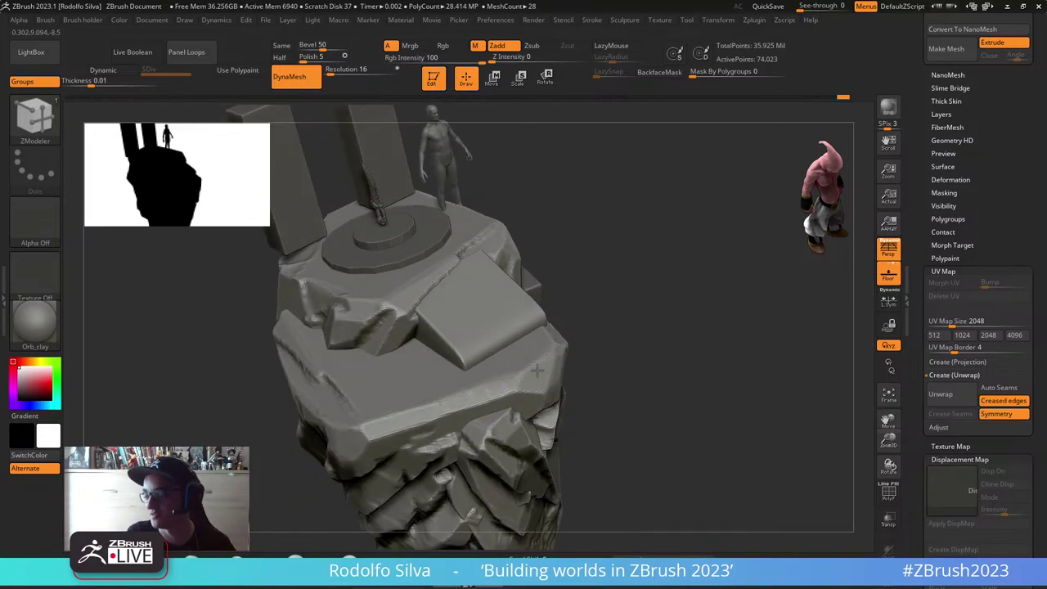
{"action": "left_click", "coordinate": [506, 301], "text": "alt"}
{"action": "right_click_drag", "start_coordinate": [624, 297], "coordinate": [794, 341]}
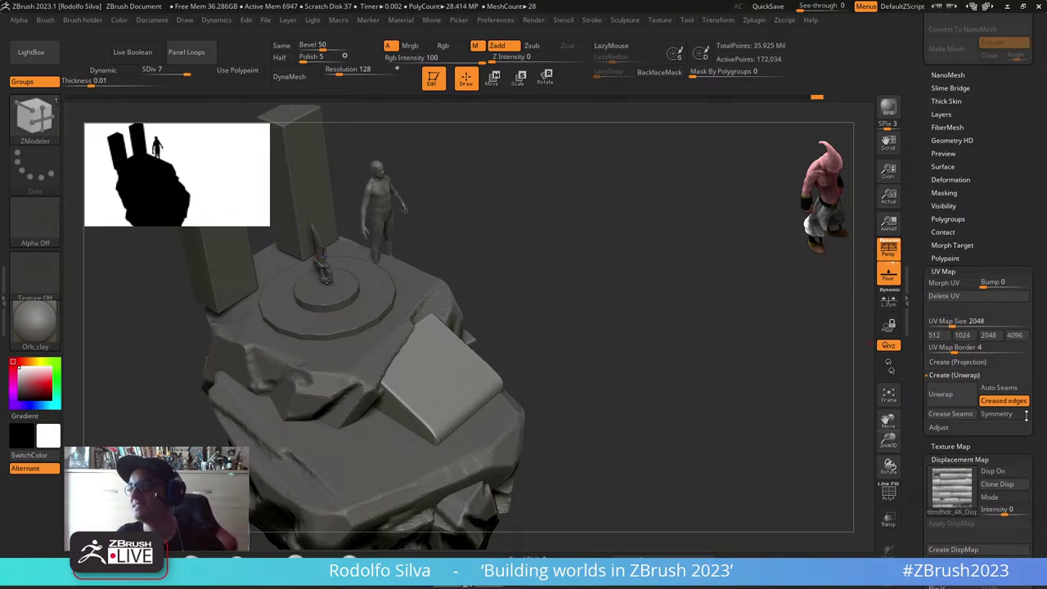
Step: Create a texture map for the block, turn on its displacement map, and set the displacement intensity to about 0.96
{"action": "left_click_drag", "start_coordinate": [598, 402], "coordinate": [606, 361], "text": "alt"}
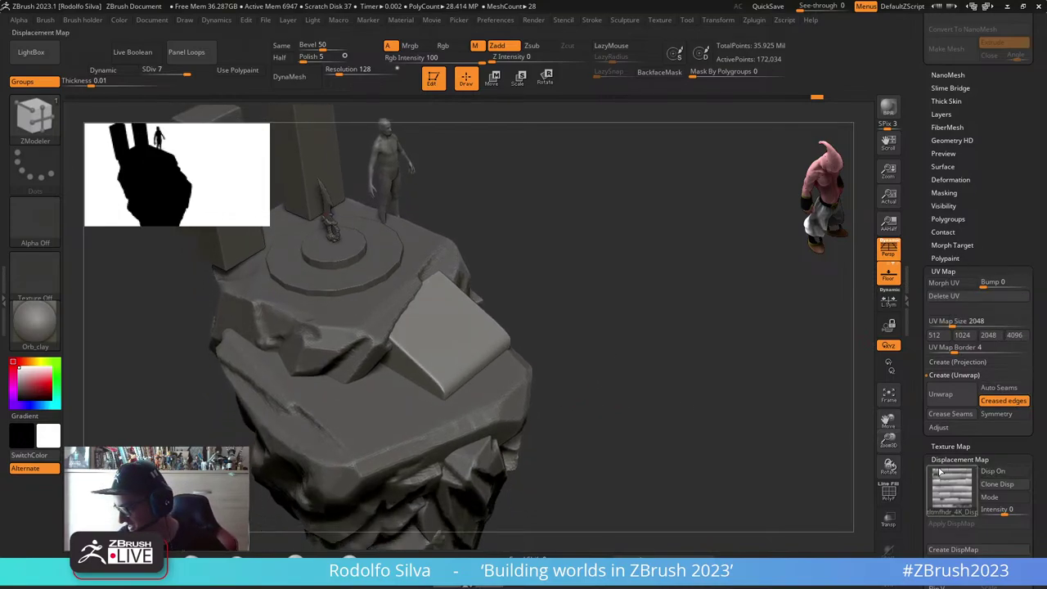
{"action": "left_click_drag", "start_coordinate": [920, 466], "coordinate": [920, 425]}
{"action": "scroll", "coordinate": [919, 425], "scroll_direction": "down", "scroll_amount": 1}
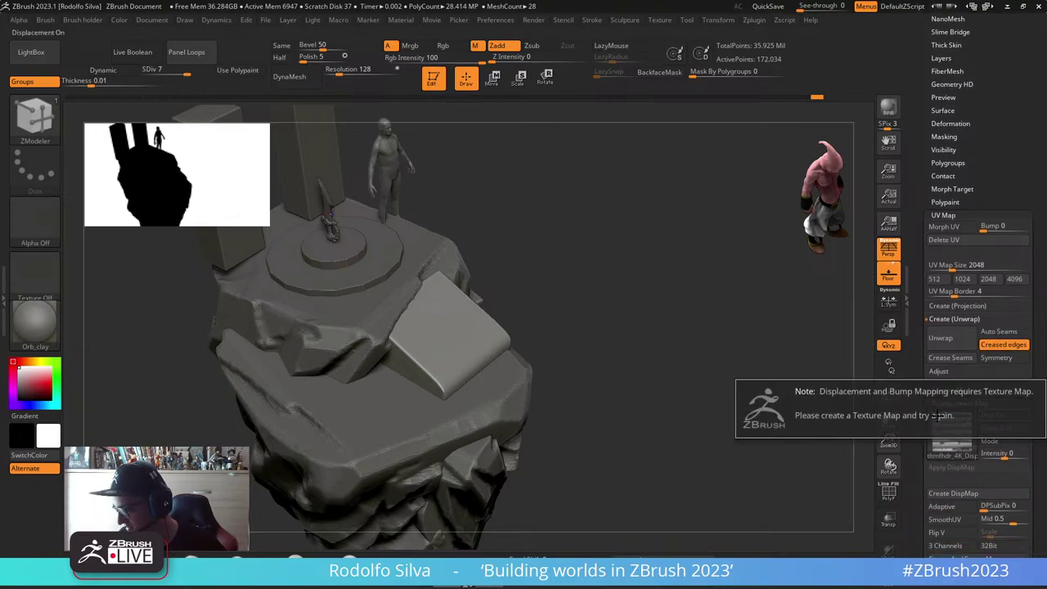
{"action": "left_click", "coordinate": [963, 391]}
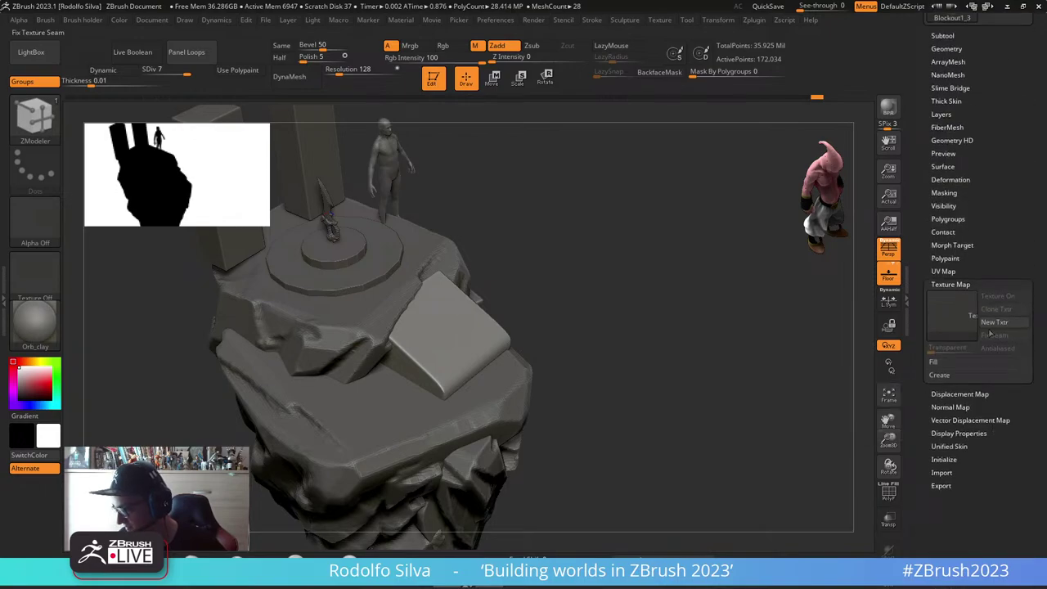
{"action": "left_click", "coordinate": [960, 393]}
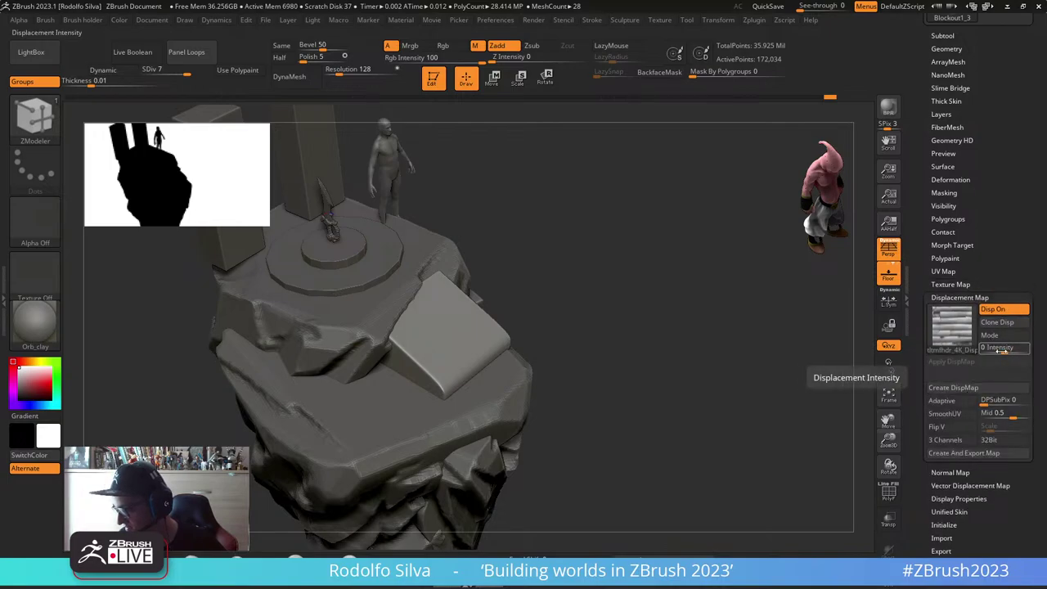
{"action": "left_click_drag", "start_coordinate": [1010, 350], "coordinate": [1018, 351]}
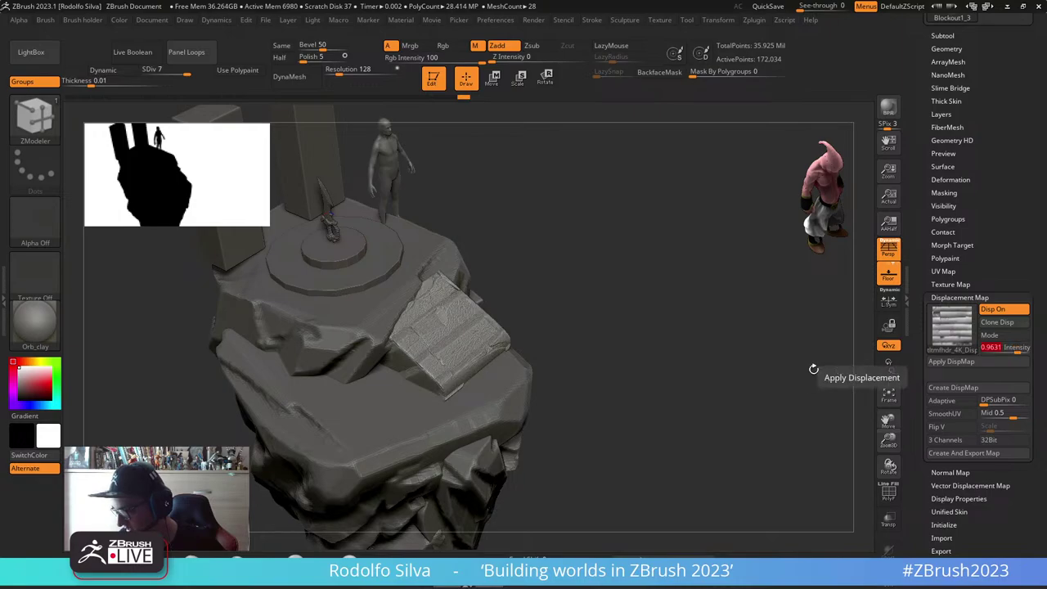
Step: Test the block's displacement at intensities of about 4.44 and -1.91
{"action": "left_click_drag", "start_coordinate": [814, 369], "coordinate": [592, 336]}
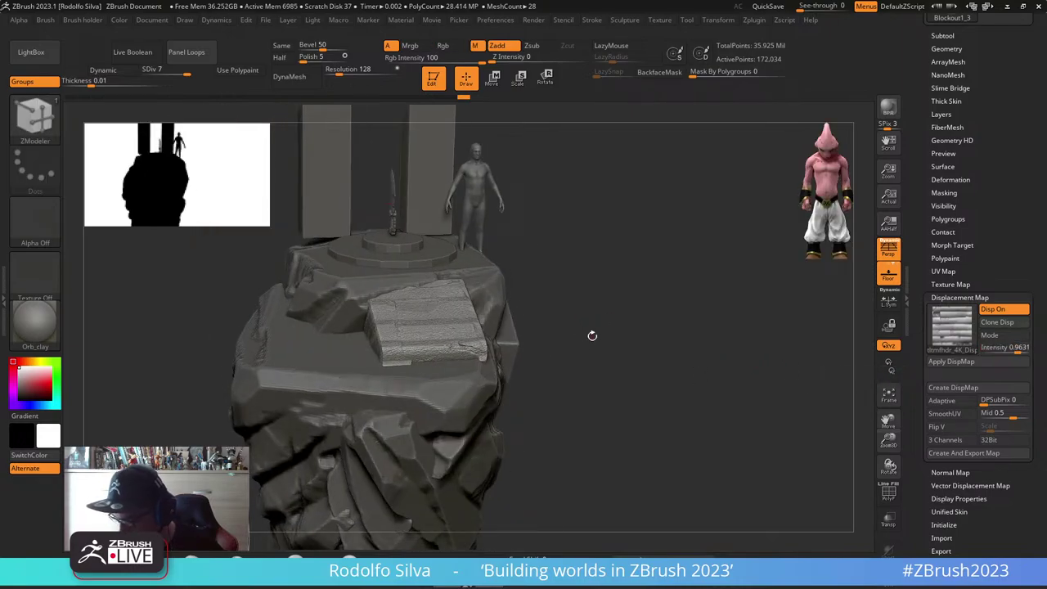
{"action": "left_click_drag", "start_coordinate": [641, 367], "coordinate": [675, 383]}
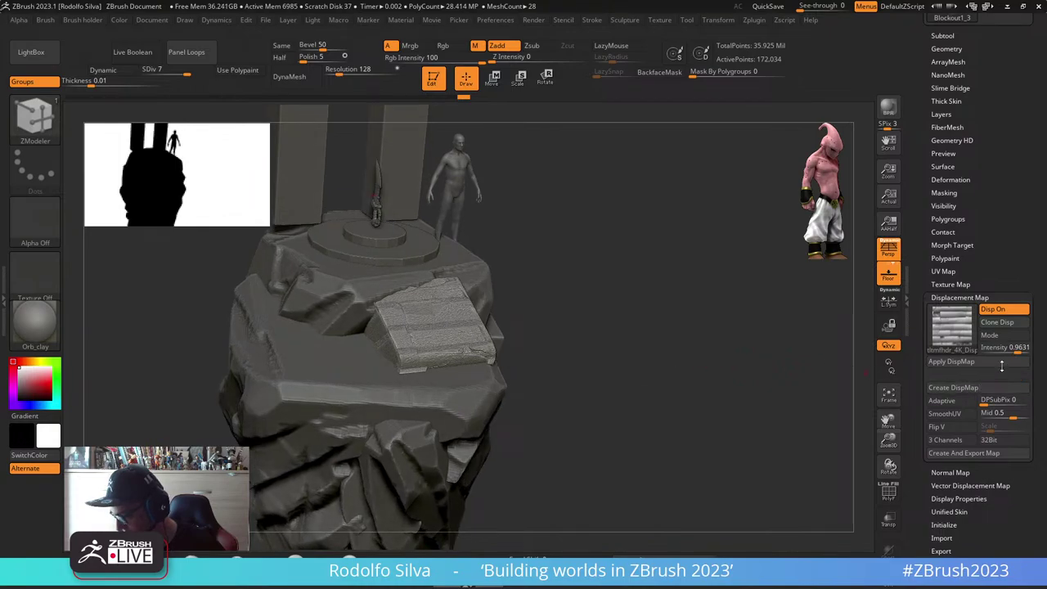
{"action": "left_click_drag", "start_coordinate": [1016, 348], "coordinate": [1022, 348]}
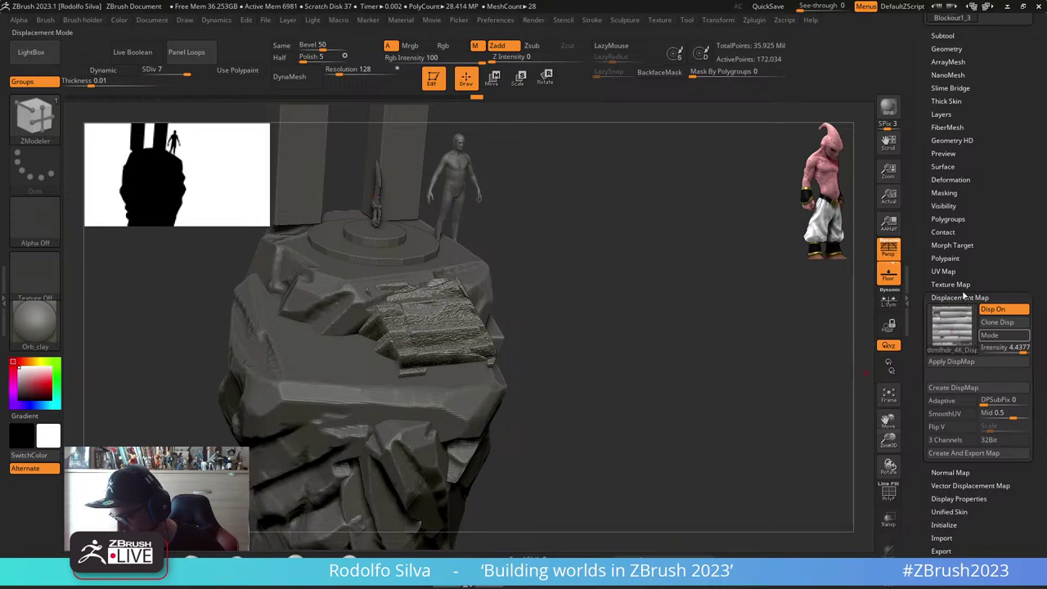
{"action": "left_click", "coordinate": [999, 337]}
{"action": "left_click_drag", "start_coordinate": [1021, 351], "coordinate": [988, 351]}
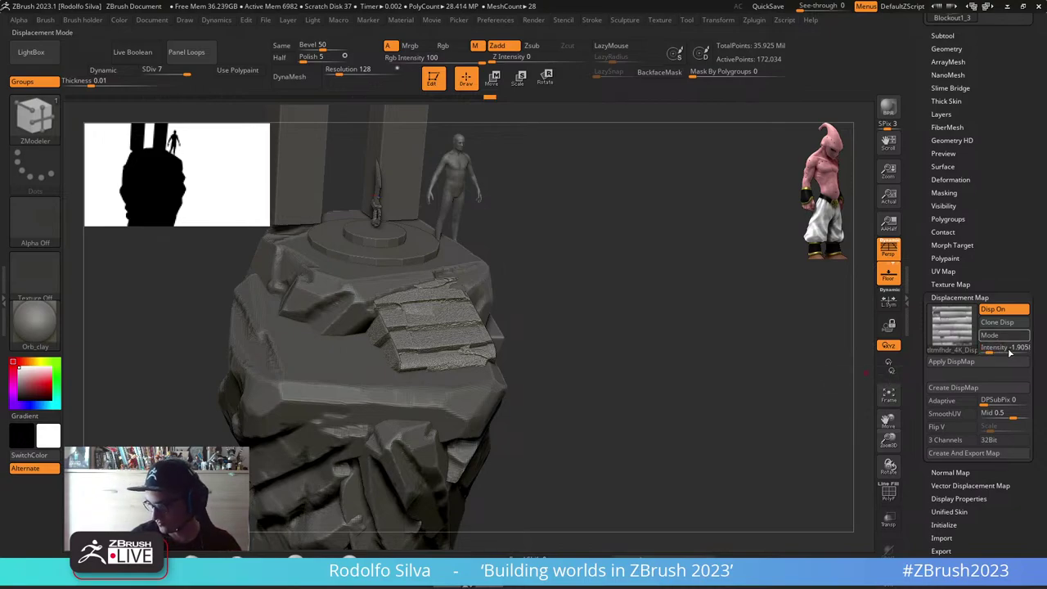
Step: Set the displacement intensity to -0.1 and preview it up close with displacement Mode on, ending with Mode off
{"action": "left_click", "coordinate": [1006, 336]}
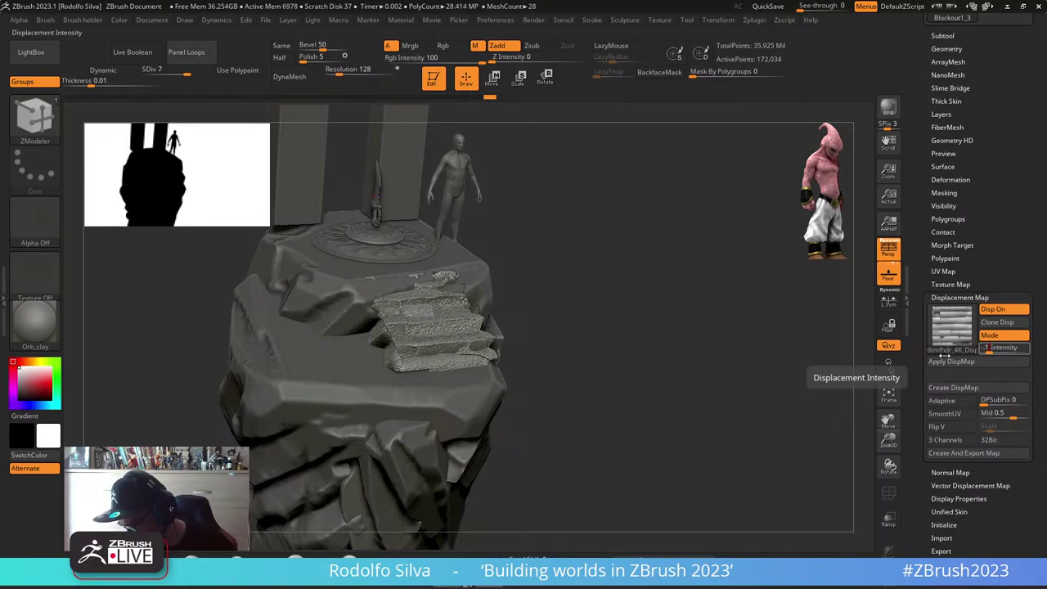
{"action": "key", "text": "Return"}
{"action": "left_click_drag", "start_coordinate": [644, 357], "coordinate": [507, 368]}
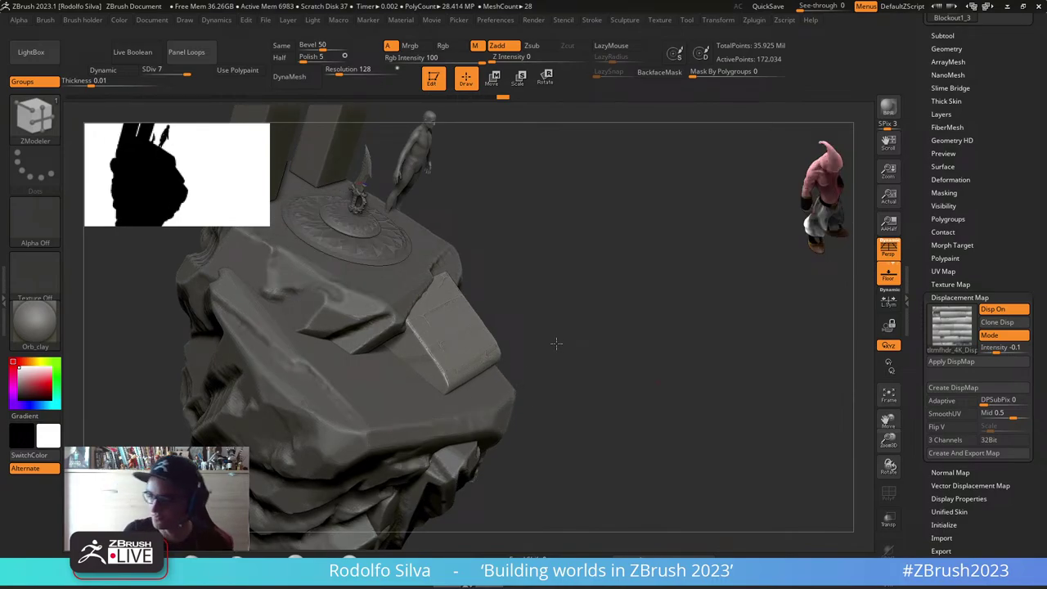
{"action": "right_click_drag", "start_coordinate": [544, 360], "coordinate": [539, 413], "text": "ctrl"}
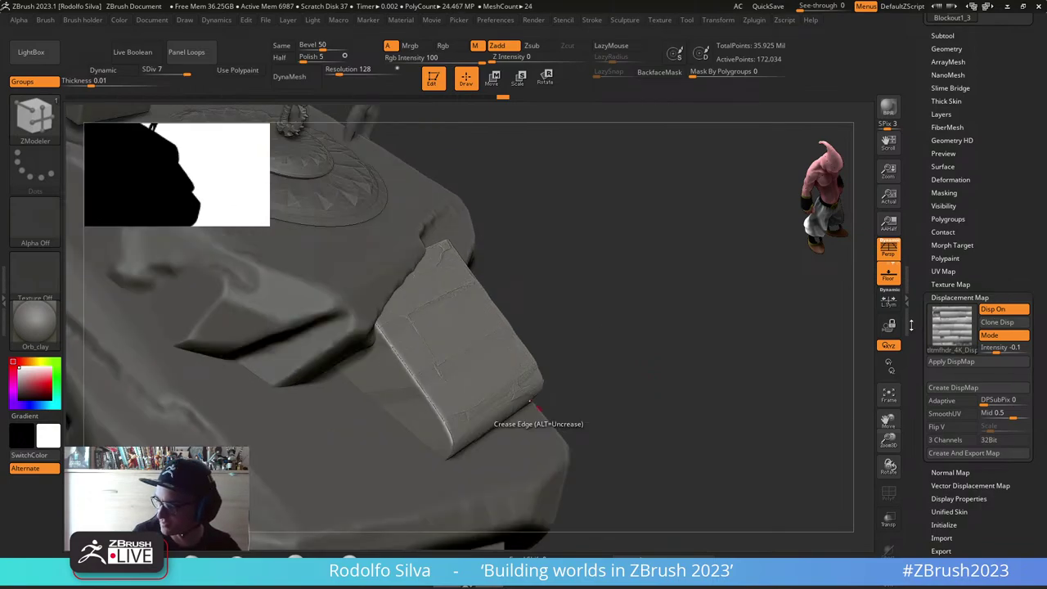
{"action": "left_click", "coordinate": [992, 337]}
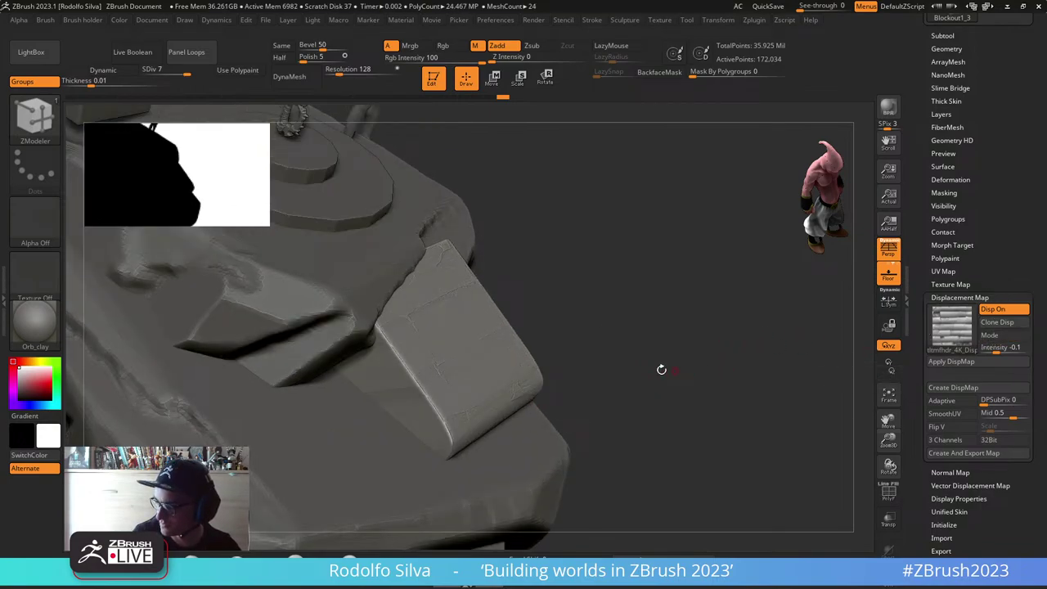
Step: Reposition the tilted block with the gizmo so it sits lower, partly sunk into the rock ledge
{"action": "left_click_drag", "start_coordinate": [661, 369], "coordinate": [661, 379]}
{"action": "key", "text": "w"}
{"action": "left_click_drag", "start_coordinate": [416, 361], "coordinate": [442, 362]}
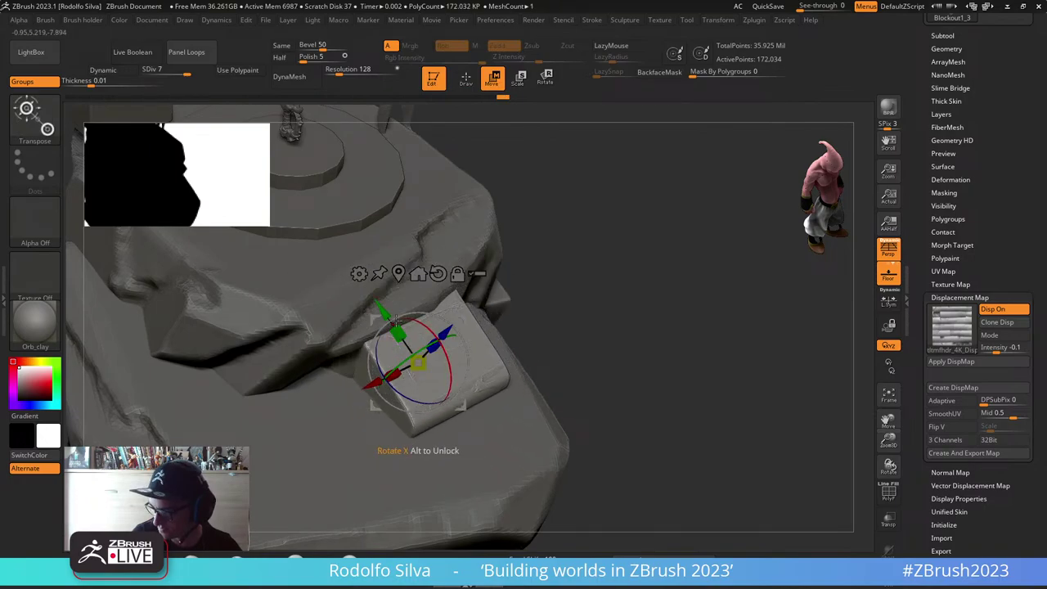
{"action": "right_click_drag", "start_coordinate": [447, 332], "coordinate": [458, 311]}
{"action": "left_click_drag", "start_coordinate": [457, 322], "coordinate": [449, 328]}
{"action": "mouse_move", "coordinate": [449, 327]}
{"action": "right_mouse_down"}
{"action": "mouse_move", "coordinate": [428, 315]}
{"action": "mouse_move", "coordinate": [511, 344]}
{"action": "right_mouse_up"}
{"action": "key", "text": "q"}
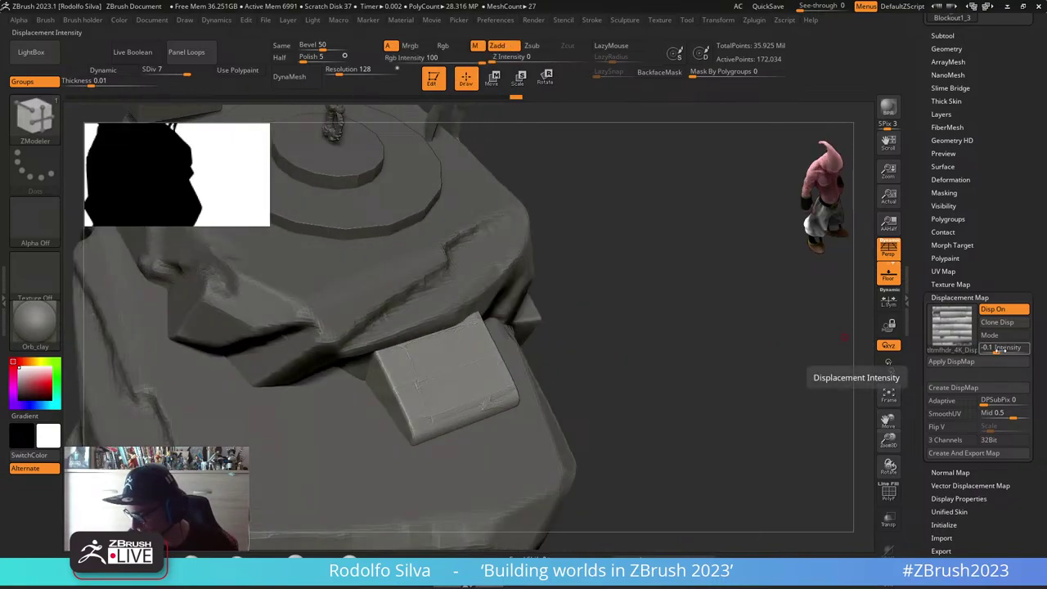
Step: Set the block's displacement intensity to about -0.11 and compare the tiles with displacement Mode on and off
{"action": "left_click_drag", "start_coordinate": [1002, 349], "coordinate": [1000, 349]}
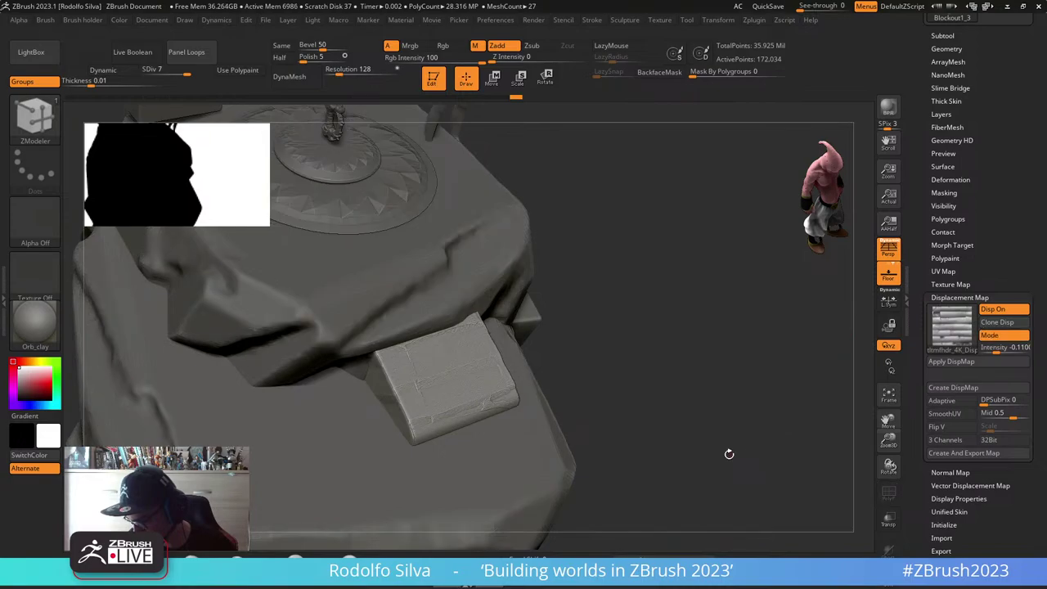
{"action": "left_click_drag", "start_coordinate": [673, 406], "coordinate": [712, 386]}
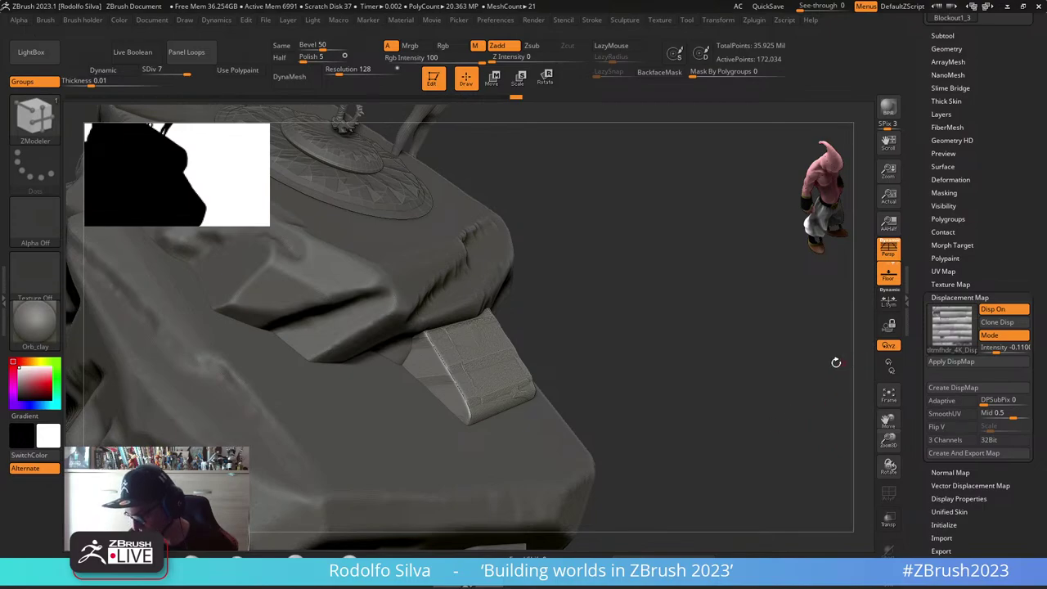
{"action": "left_click", "coordinate": [717, 19]}
{"action": "left_click", "coordinate": [761, 224]}
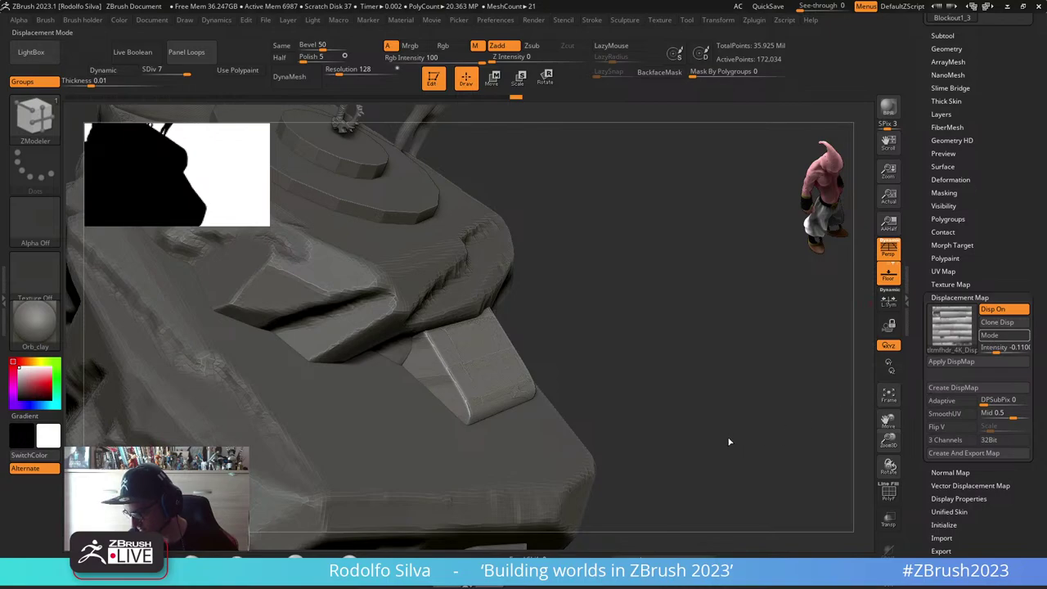
Step: Set the tilted block's displacement intensity to -0.5 and view the displaced tiles from another angle
{"action": "left_click", "coordinate": [995, 347]}
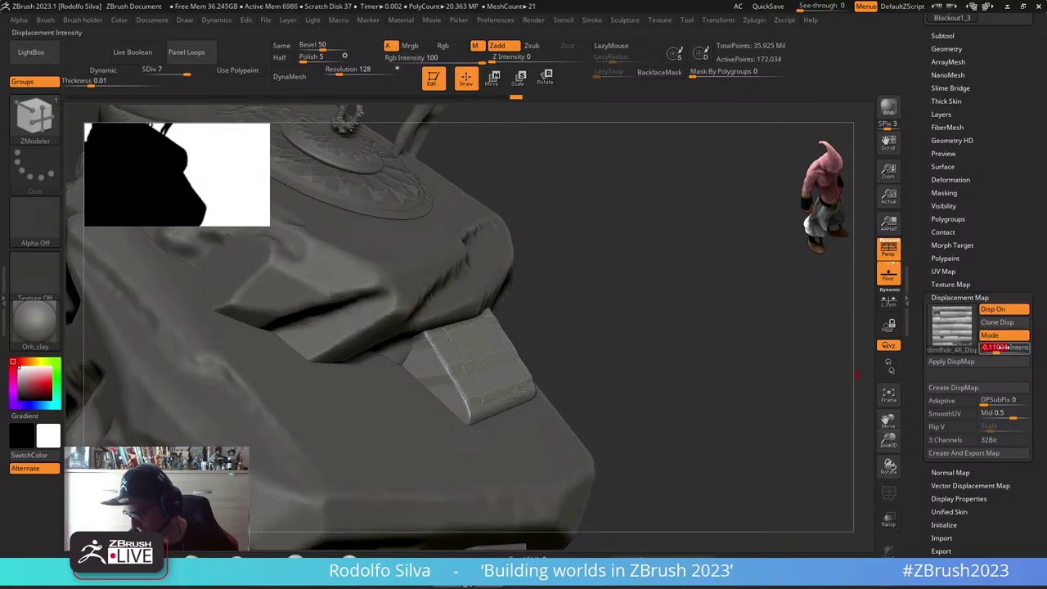
{"action": "type", "text": "-5"}
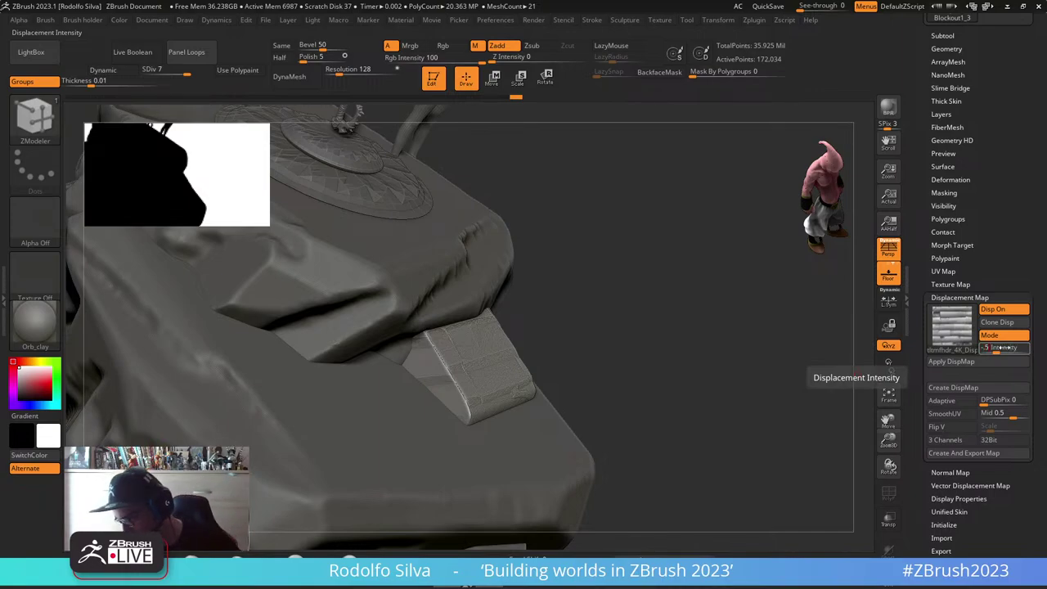
{"action": "key", "text": "Return"}
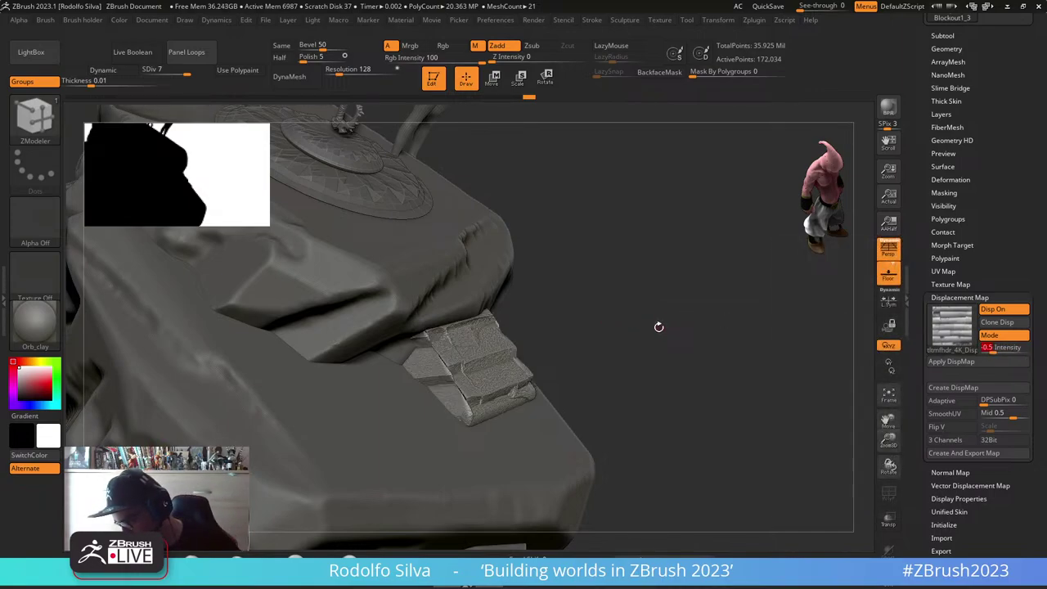
{"action": "mouse_move", "coordinate": [658, 327]}
{"action": "left_mouse_down"}
{"action": "mouse_move", "coordinate": [636, 322]}
{"action": "mouse_move", "coordinate": [645, 320]}
{"action": "left_mouse_up"}
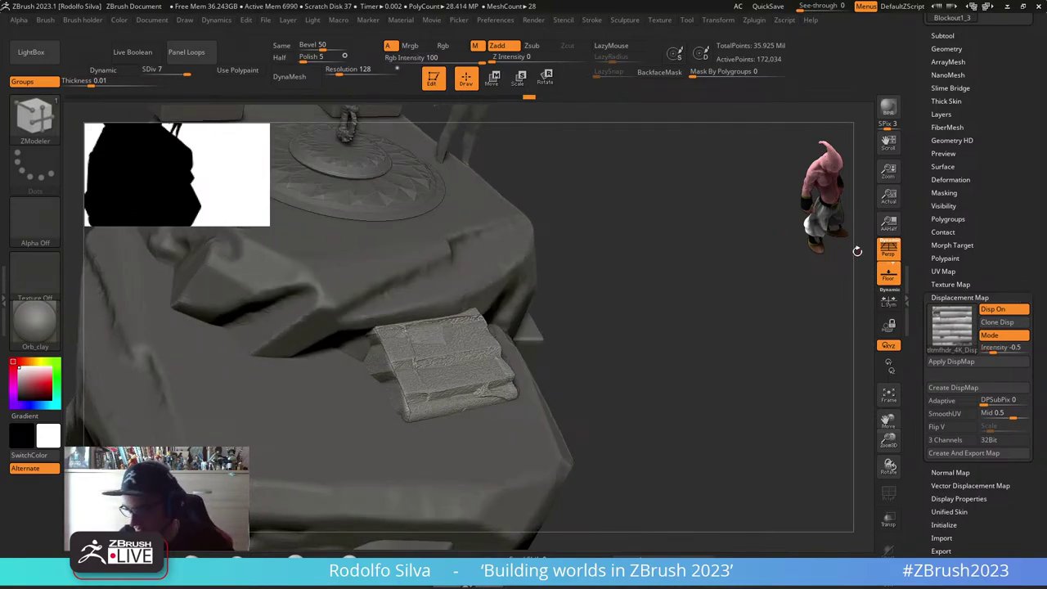
Step: Switch to the CL_Blockout1_2 clone and flatten its UVs with UV Master, ready for moving the islands
{"action": "left_click_drag", "start_coordinate": [919, 272], "coordinate": [919, 241]}
{"action": "scroll", "coordinate": [919, 242], "scroll_direction": "down", "scroll_amount": 3}
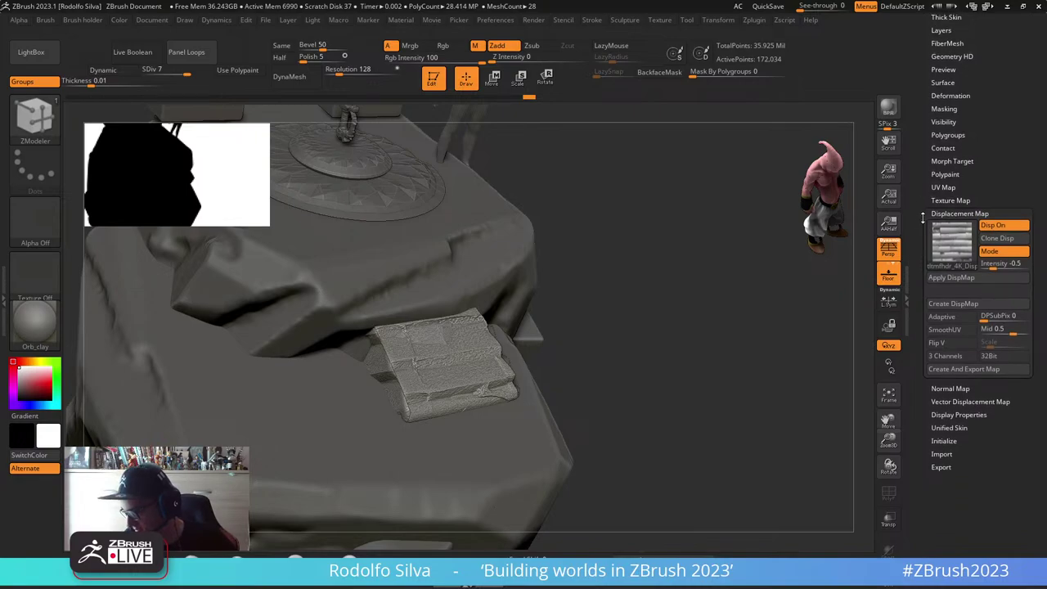
{"action": "scroll", "coordinate": [923, 218], "scroll_direction": "up", "scroll_amount": 4}
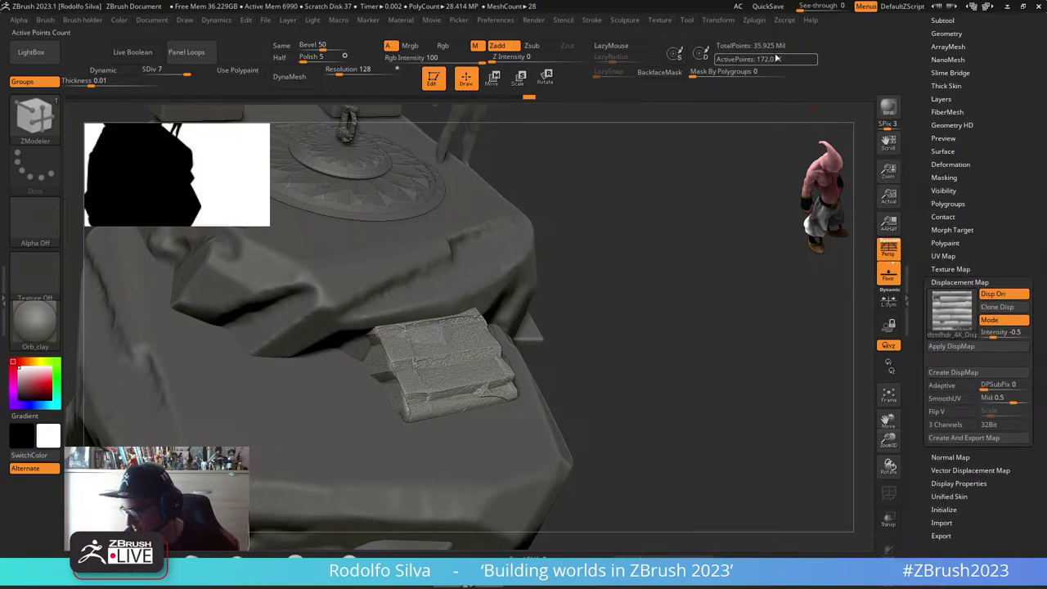
{"action": "scroll", "coordinate": [925, 106], "scroll_direction": "up", "scroll_amount": 10}
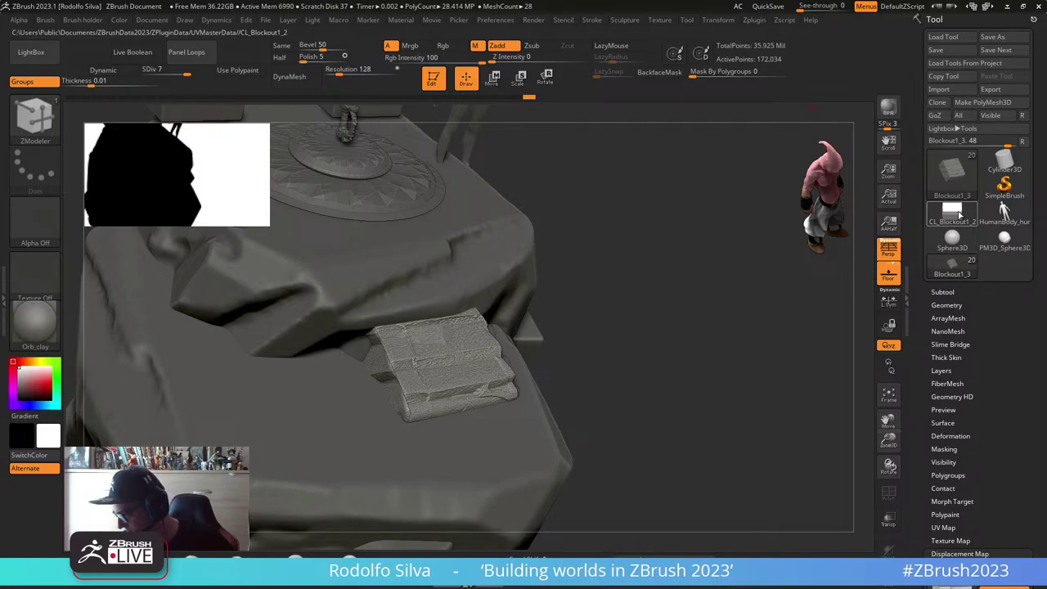
{"action": "left_click", "coordinate": [961, 214]}
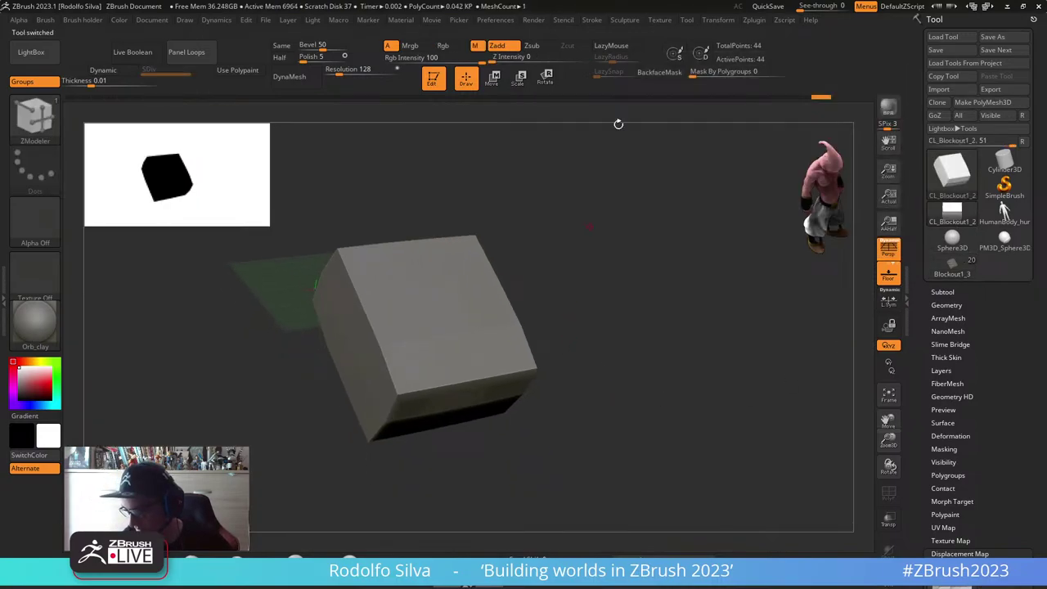
{"action": "left_click", "coordinate": [753, 20]}
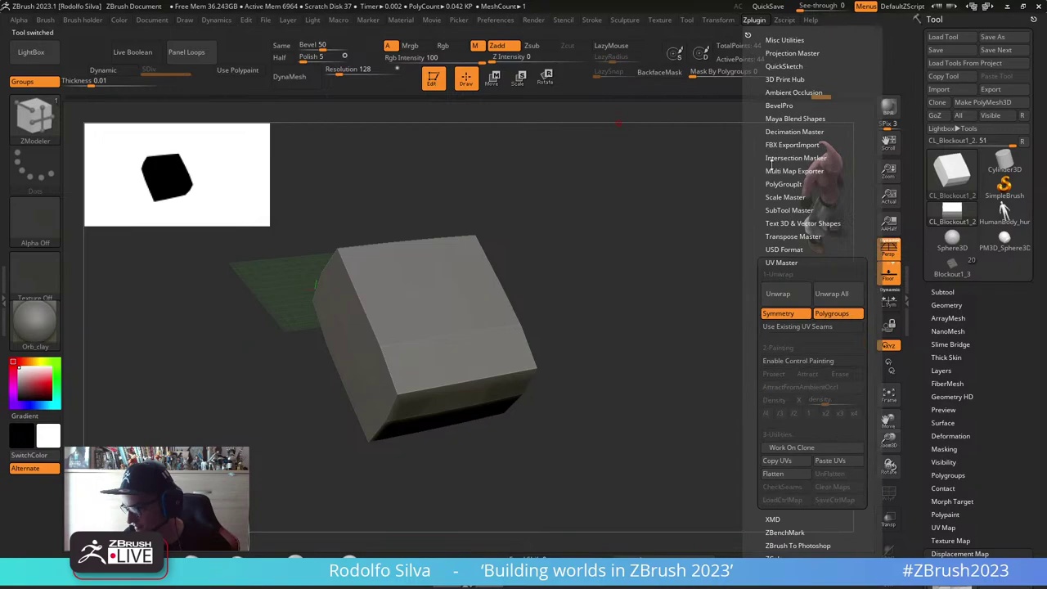
{"action": "left_click", "coordinate": [790, 476]}
{"action": "key", "text": "w"}
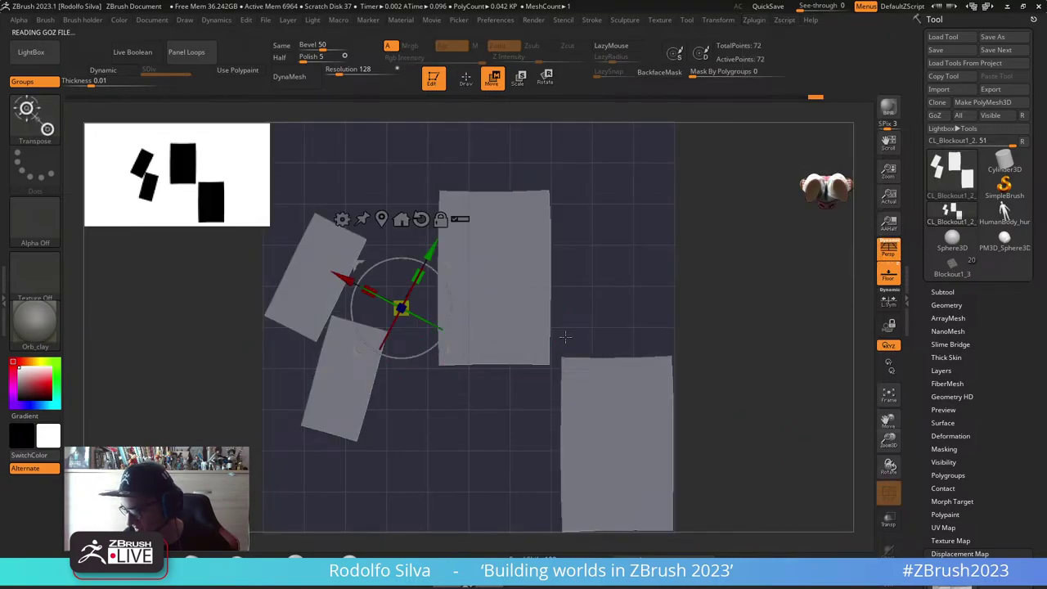
Step: Scale up the two large UV islands beyond the height of the UV grid and place them side by side
{"action": "left_click", "coordinate": [483, 296], "text": "ctrl"}
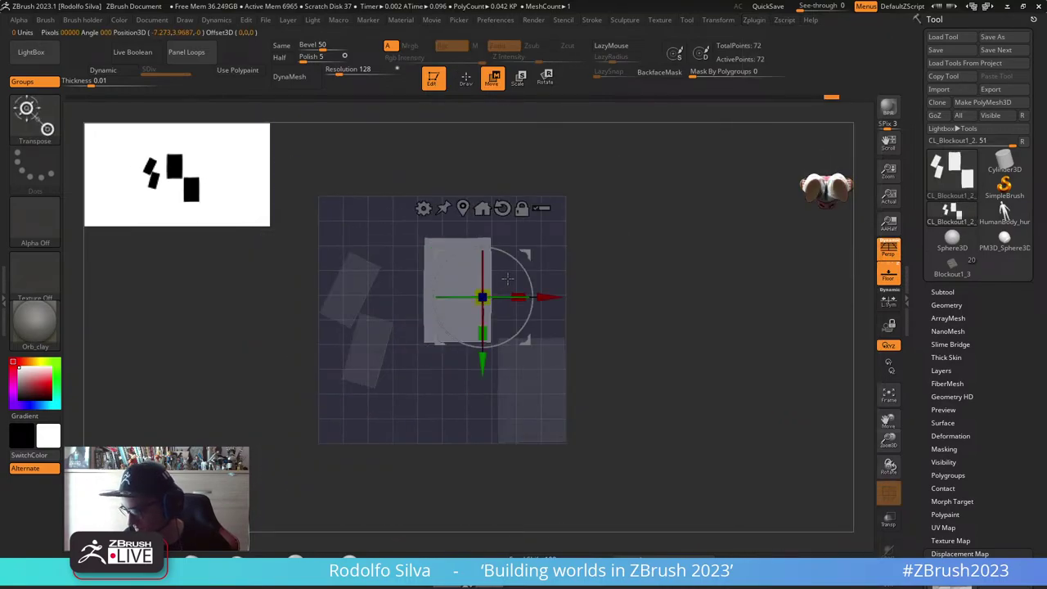
{"action": "left_click_drag", "start_coordinate": [486, 294], "coordinate": [520, 290]}
{"action": "left_click", "coordinate": [563, 357], "text": "ctrl"}
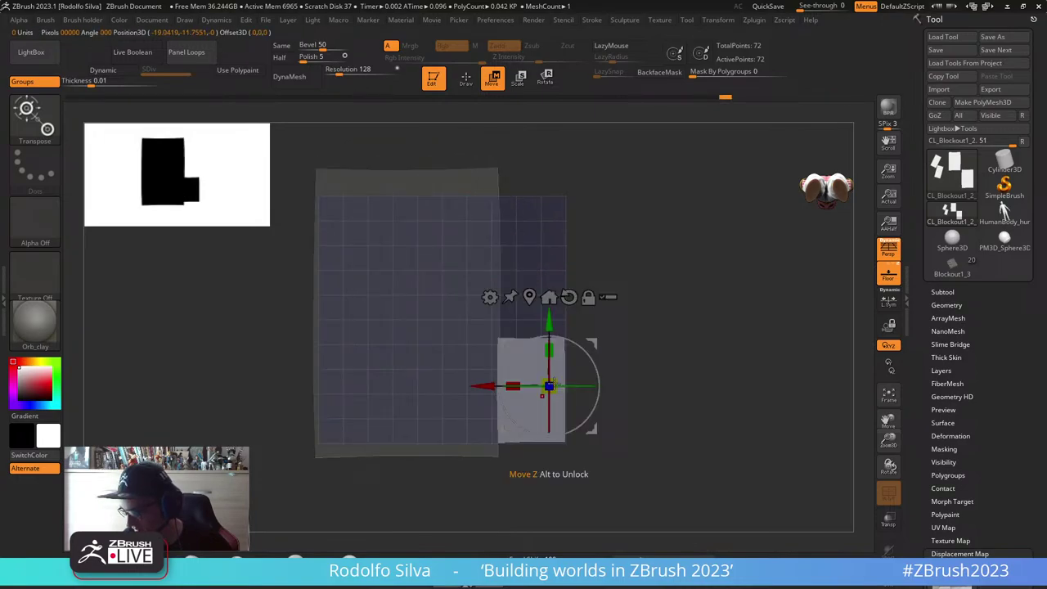
{"action": "left_click_drag", "start_coordinate": [561, 375], "coordinate": [710, 257]}
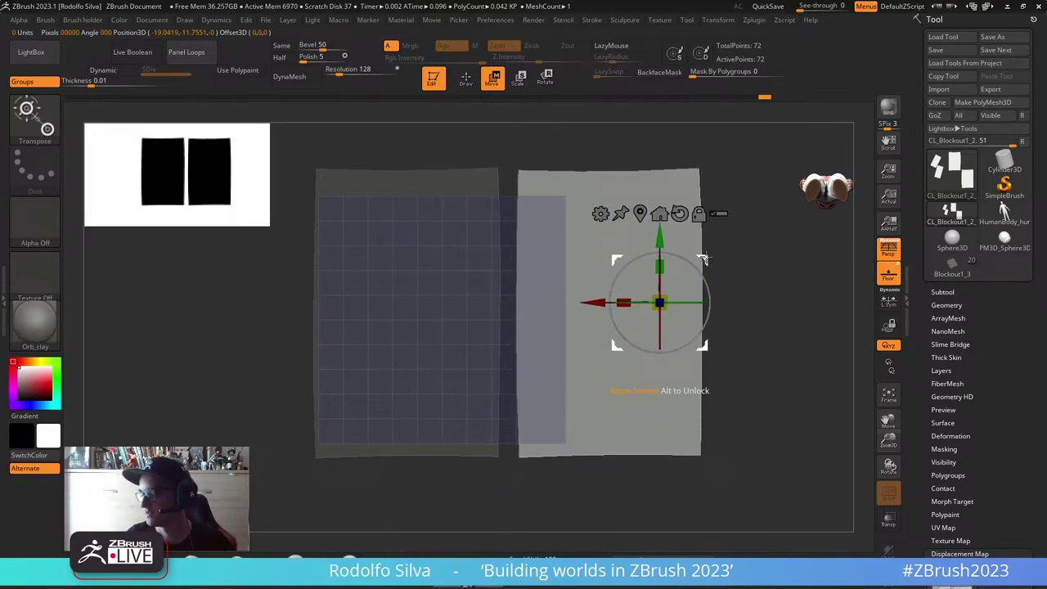
Step: Unflatten the clone and transfer its edited UVs to the tilted block in Blockout1_3 with UV Master
{"action": "left_click", "coordinate": [754, 19]}
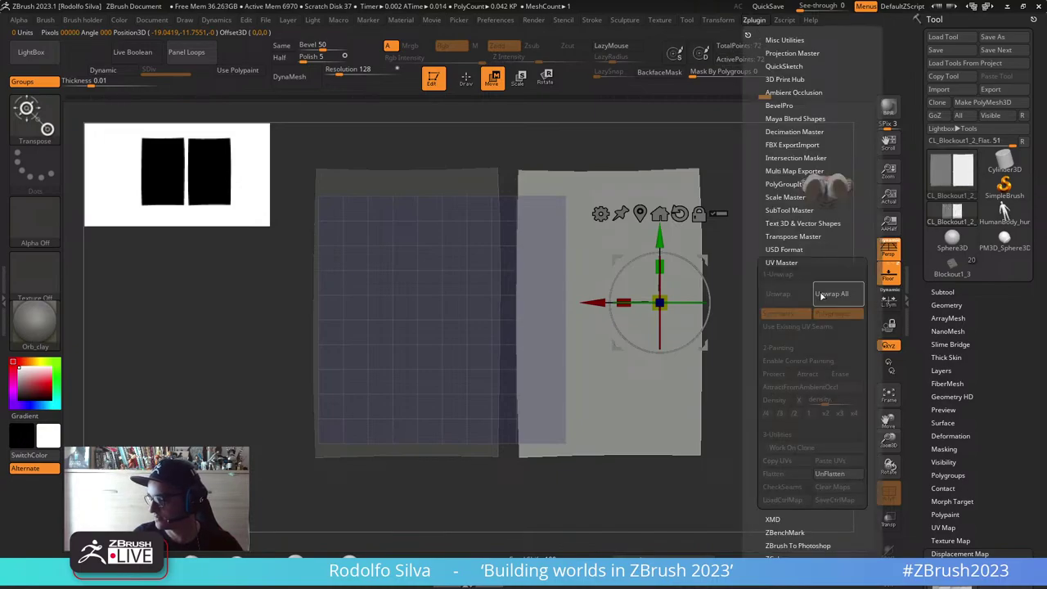
{"action": "left_click", "coordinate": [824, 447]}
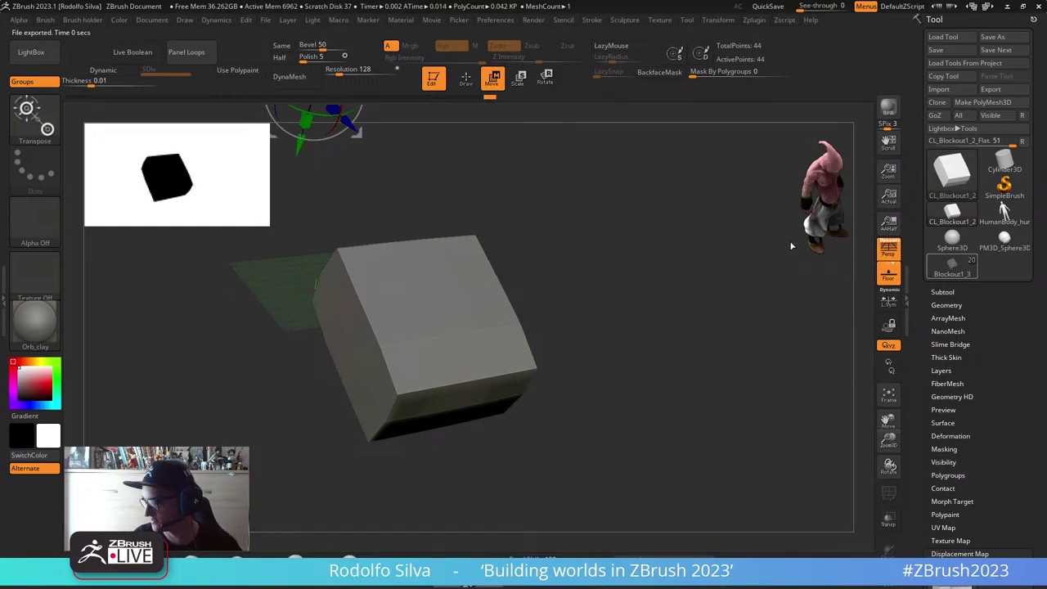
{"action": "left_click", "coordinate": [717, 20]}
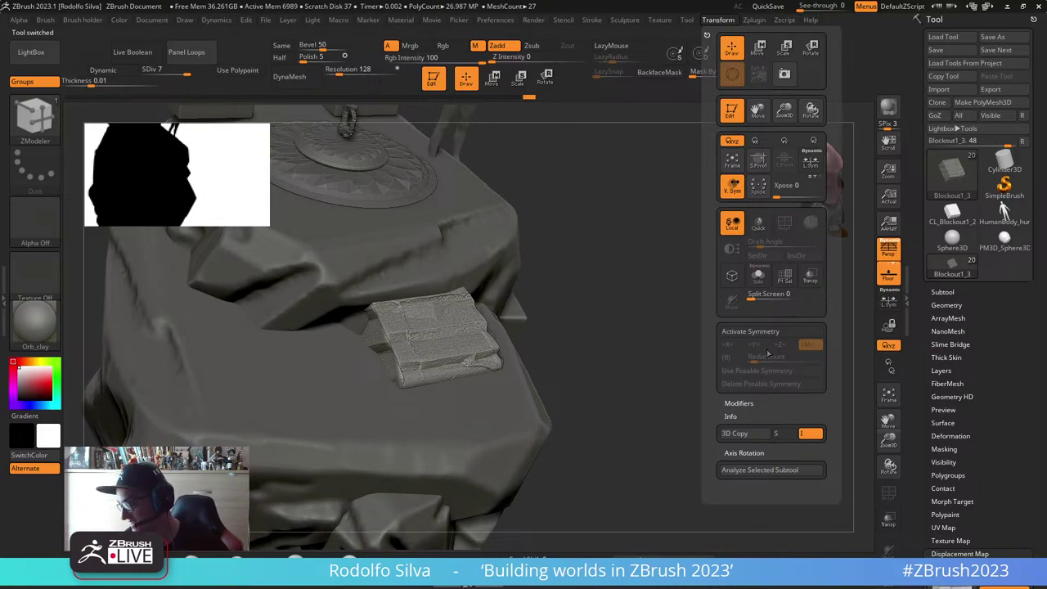
{"action": "left_click", "coordinate": [755, 20]}
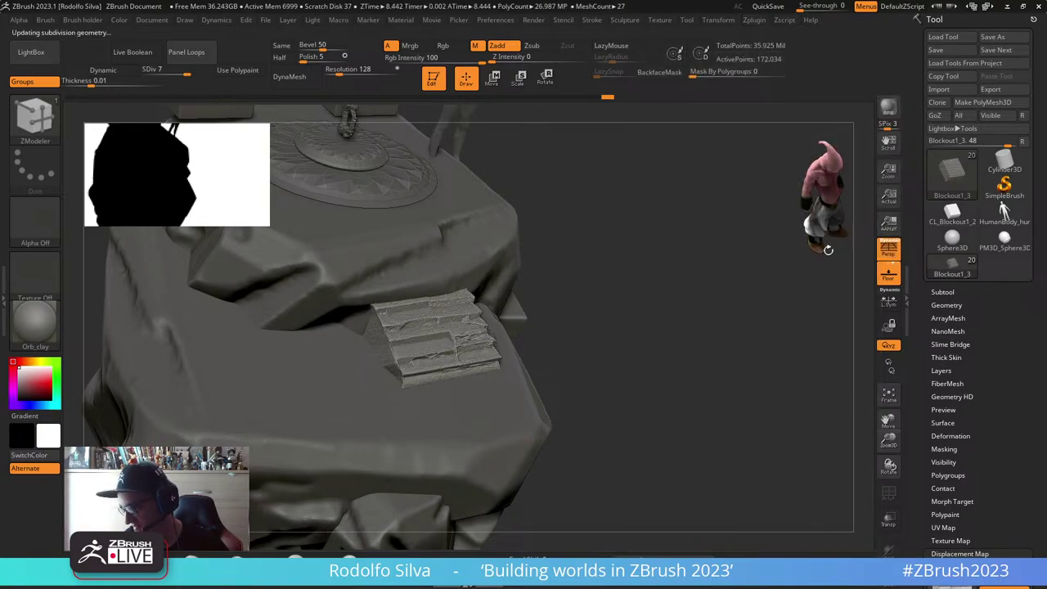
Step: Examine the block's displaced tile pattern with the new UVs from the front and both sides
{"action": "left_click_drag", "start_coordinate": [667, 337], "coordinate": [530, 358]}
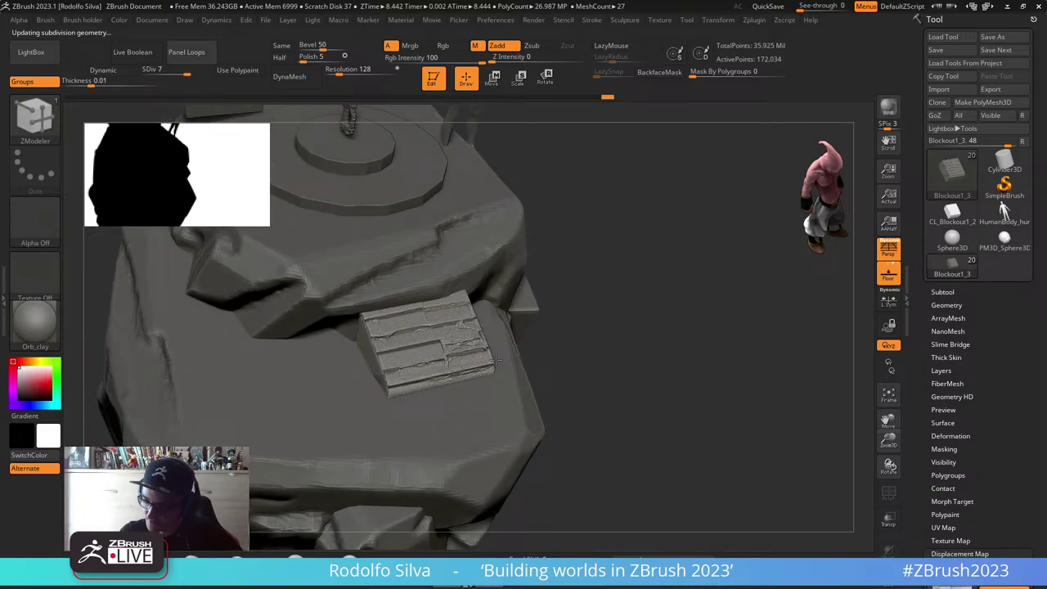
{"action": "left_click_drag", "start_coordinate": [586, 372], "coordinate": [629, 365]}
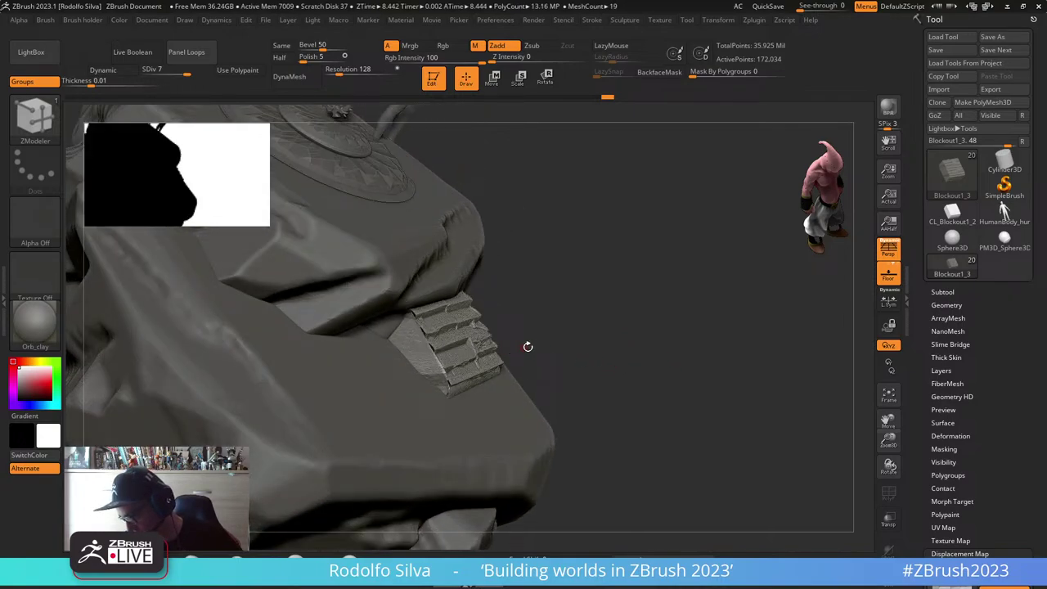
{"action": "left_click_drag", "start_coordinate": [527, 346], "coordinate": [490, 345]}
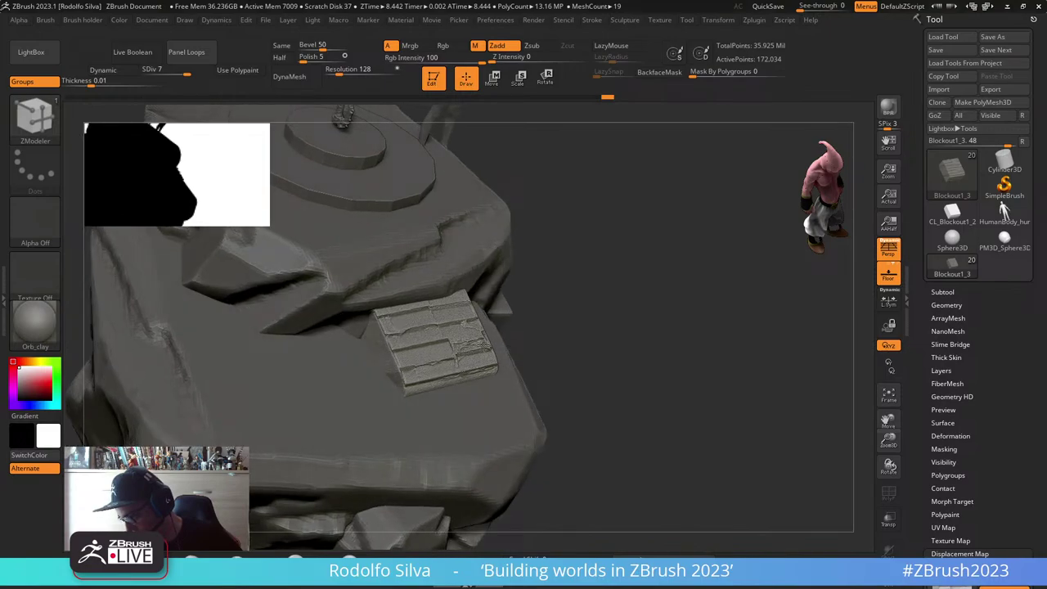
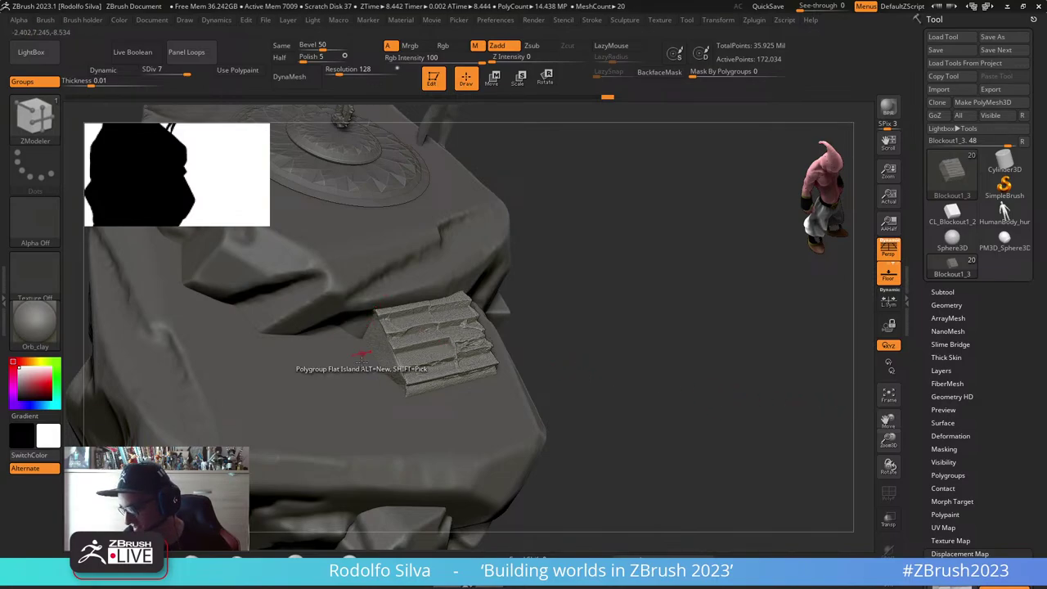
{"action": "left_click_drag", "start_coordinate": [578, 381], "coordinate": [510, 387]}
{"action": "right_click_drag", "start_coordinate": [511, 386], "coordinate": [500, 314]}
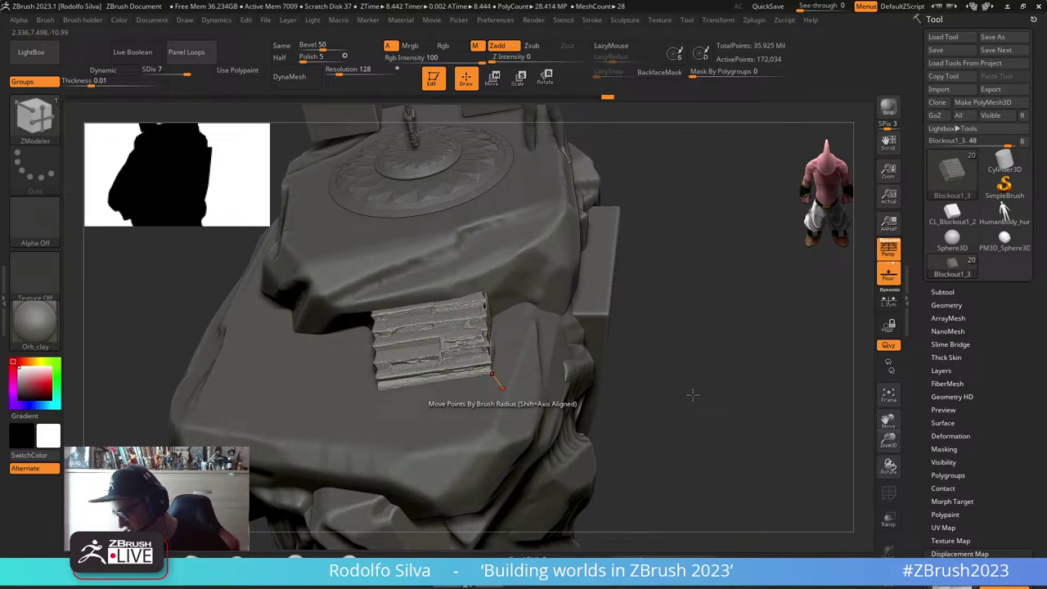
{"action": "left_click_drag", "start_coordinate": [769, 401], "coordinate": [695, 395]}
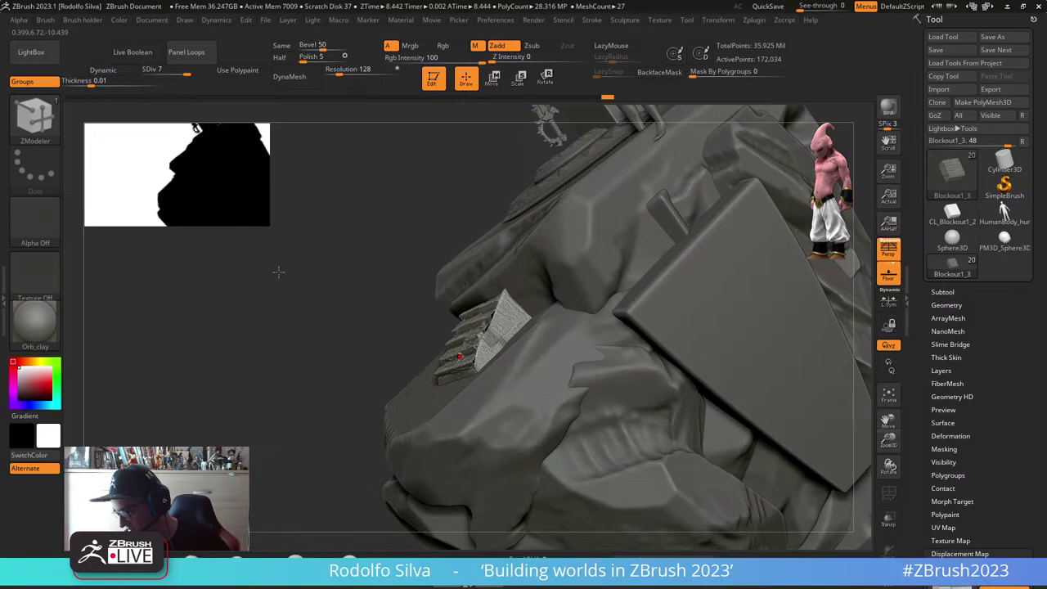
{"action": "left_click_drag", "start_coordinate": [279, 271], "coordinate": [242, 244]}
Step: Switch to the TrimDynamic brush and face the tiled block from the front
{"action": "left_click", "coordinate": [41, 126]}
{"action": "left_click", "coordinate": [150, 273]}
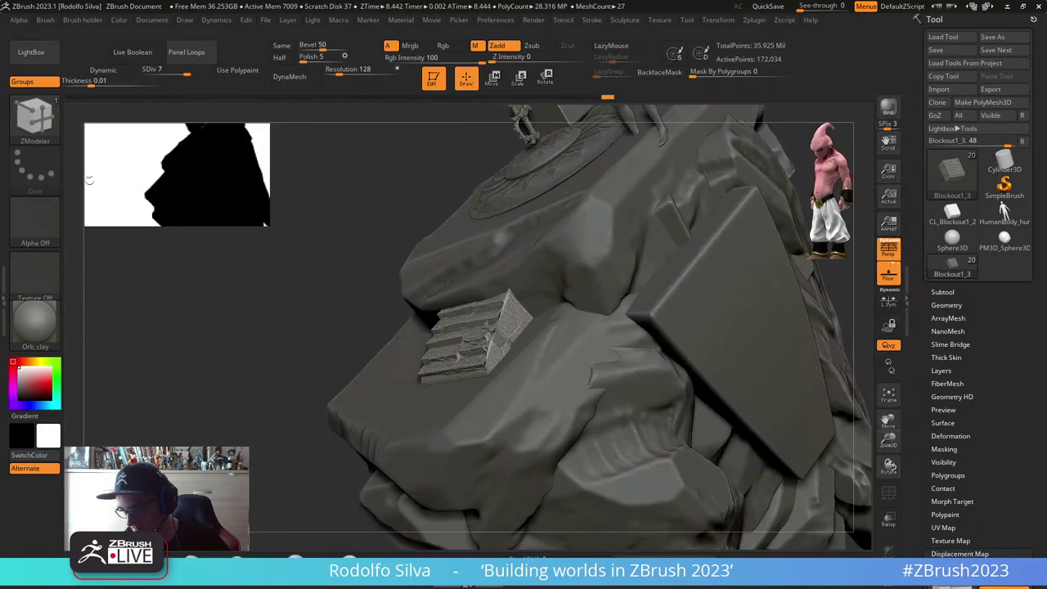
{"action": "left_click", "coordinate": [350, 569]}
{"action": "left_click_drag", "start_coordinate": [322, 386], "coordinate": [344, 406]}
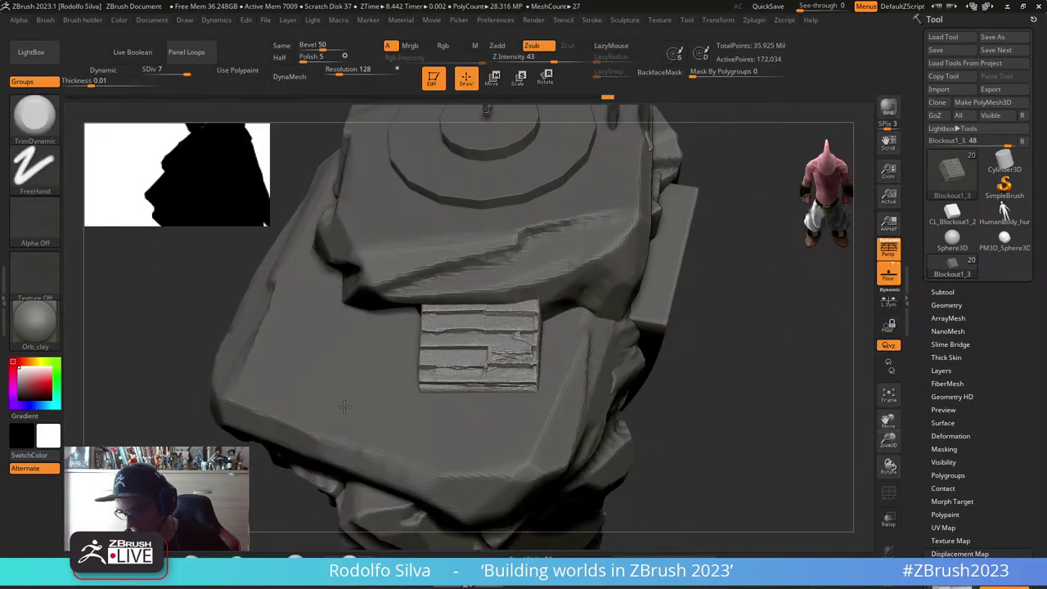
{"action": "right_click_drag", "start_coordinate": [345, 407], "coordinate": [368, 410]}
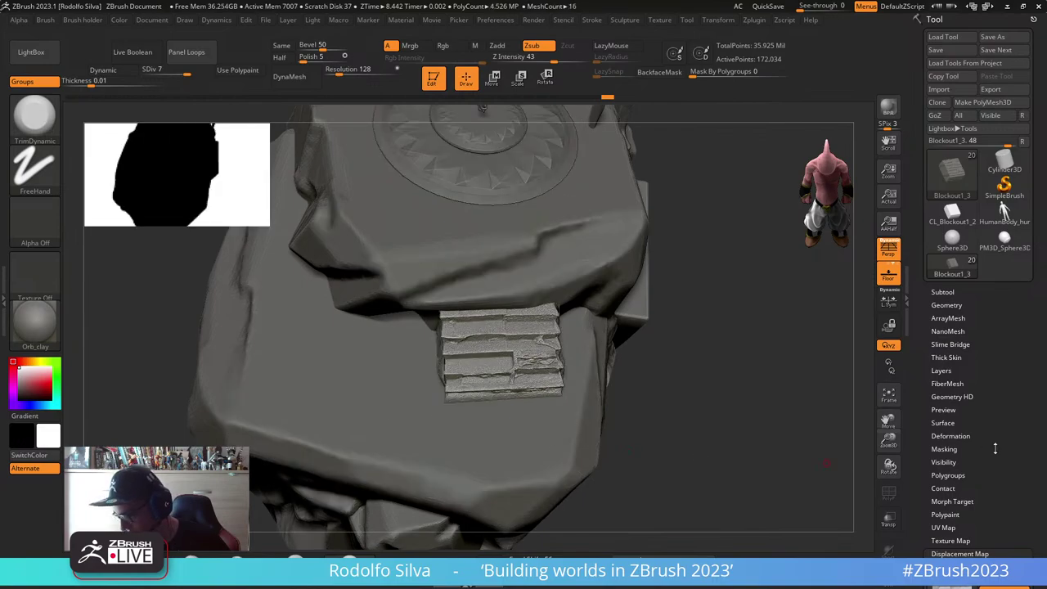
Step: Try baking the displacement map into the tiled block's geometry with Apply DispMap, then restore the live displacement
{"action": "left_click_drag", "start_coordinate": [970, 452], "coordinate": [969, 329]}
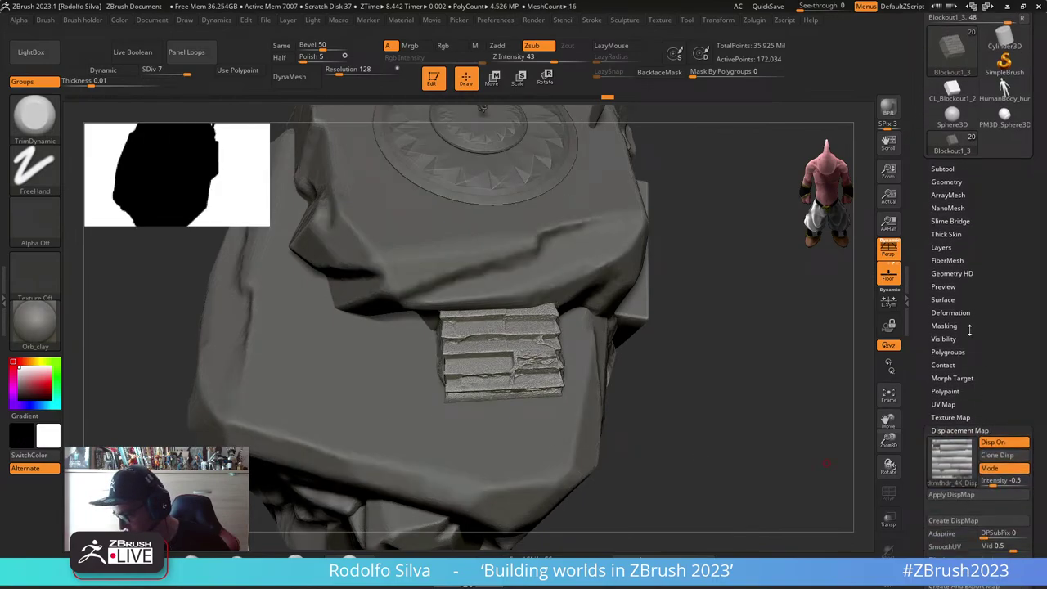
{"action": "left_click", "coordinate": [953, 378]}
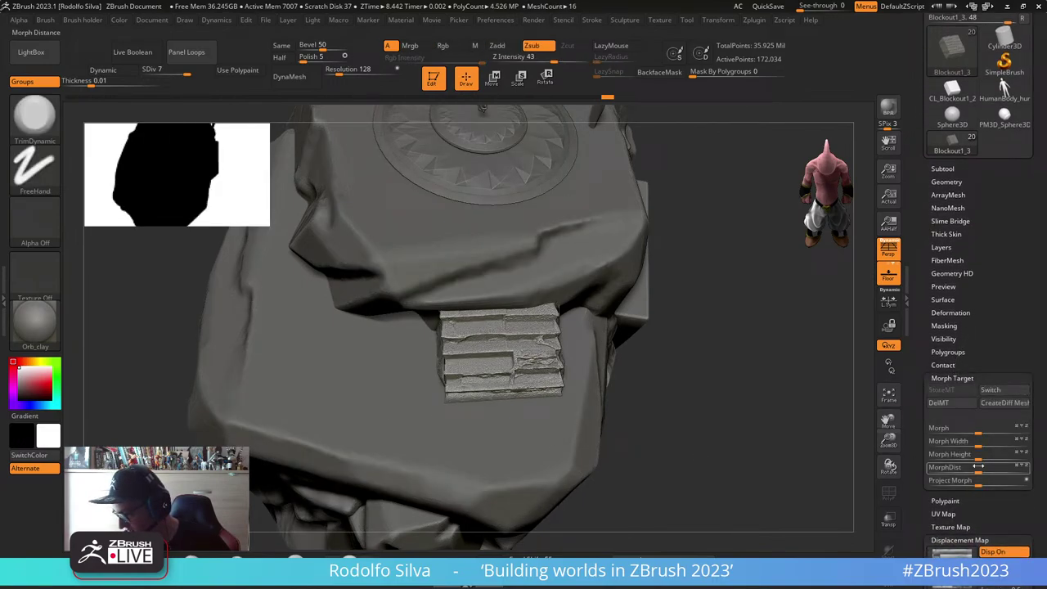
{"action": "left_click_drag", "start_coordinate": [978, 467], "coordinate": [969, 278]}
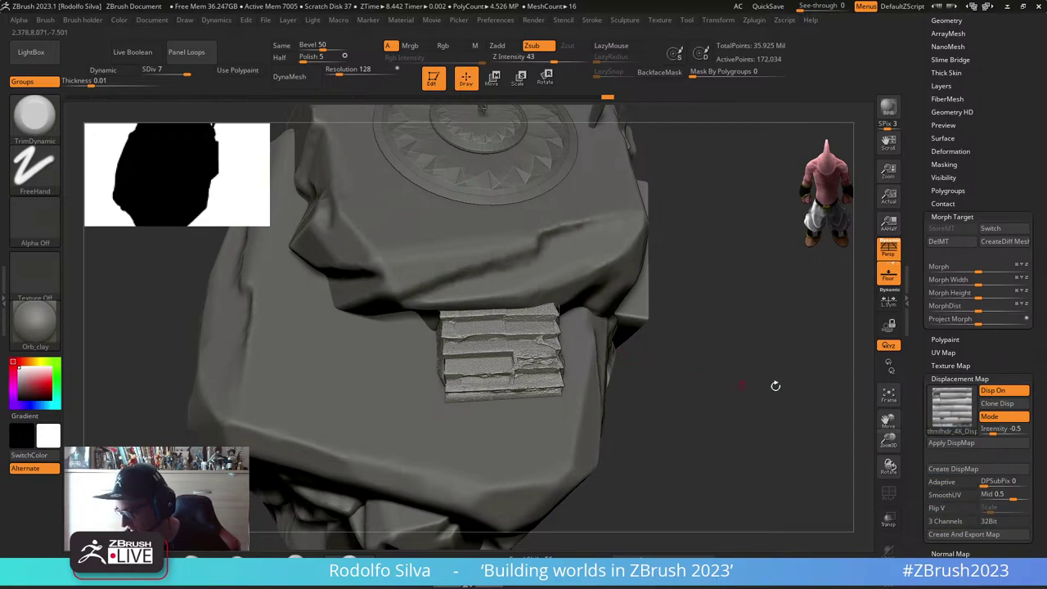
{"action": "left_click", "coordinate": [965, 443]}
{"action": "left_click_drag", "start_coordinate": [695, 409], "coordinate": [565, 356]}
{"action": "left_click_drag", "start_coordinate": [655, 391], "coordinate": [657, 436]}
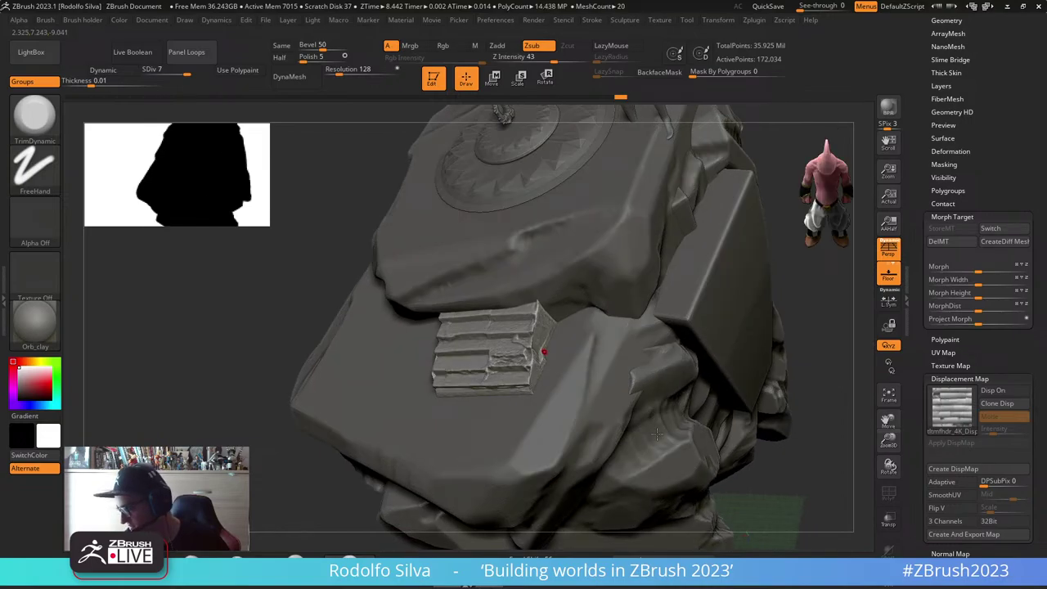
{"action": "left_click", "coordinate": [993, 391]}
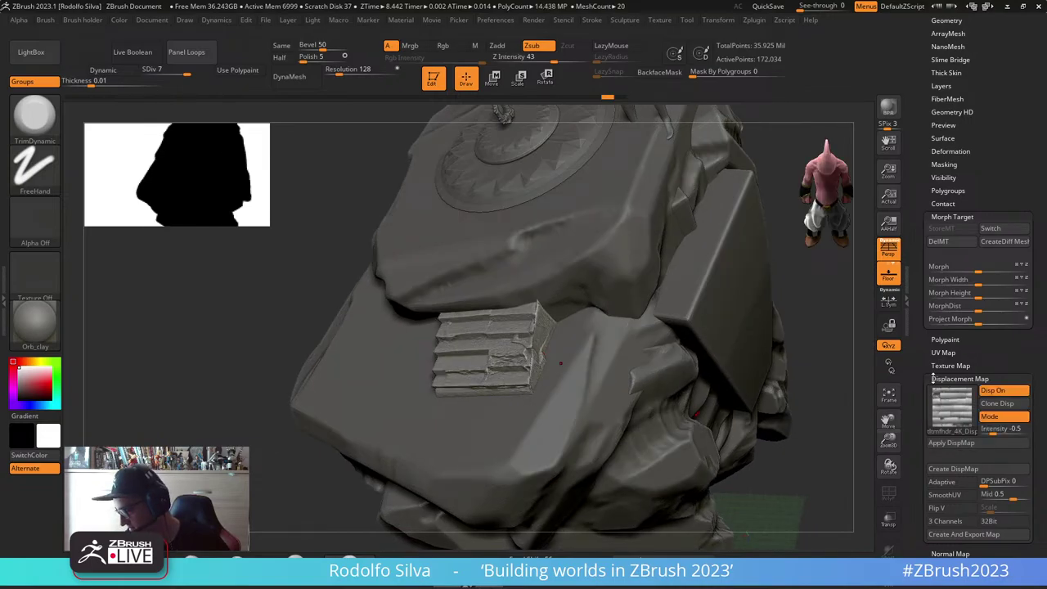
{"action": "right_click_drag", "start_coordinate": [715, 385], "coordinate": [669, 385]}
{"action": "left_click_drag", "start_coordinate": [780, 322], "coordinate": [792, 345]}
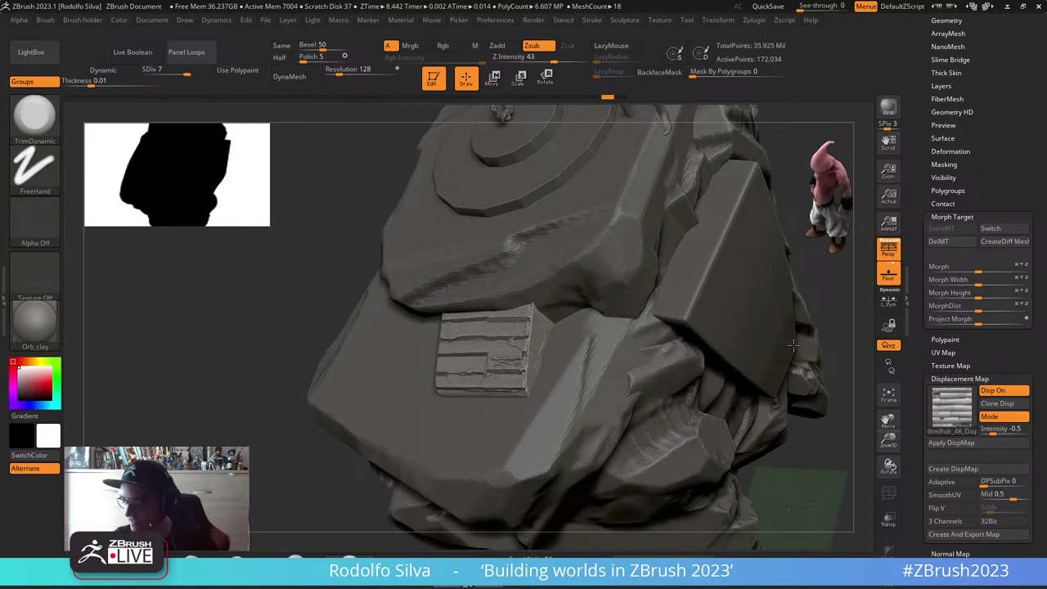
{"action": "key", "text": "w"}
{"action": "key", "text": "space"}
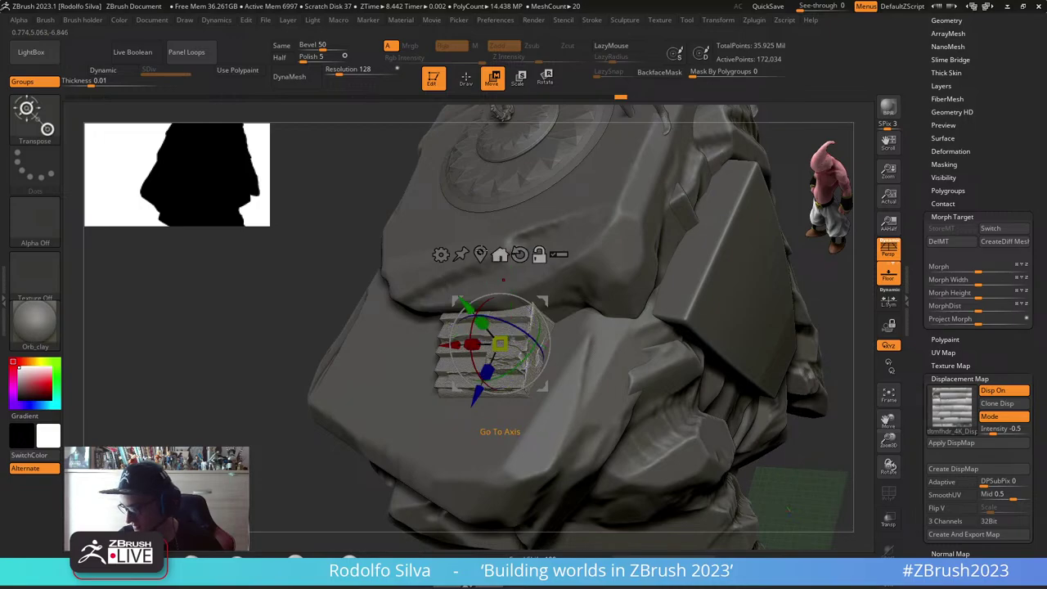
{"action": "left_click", "coordinate": [440, 254]}
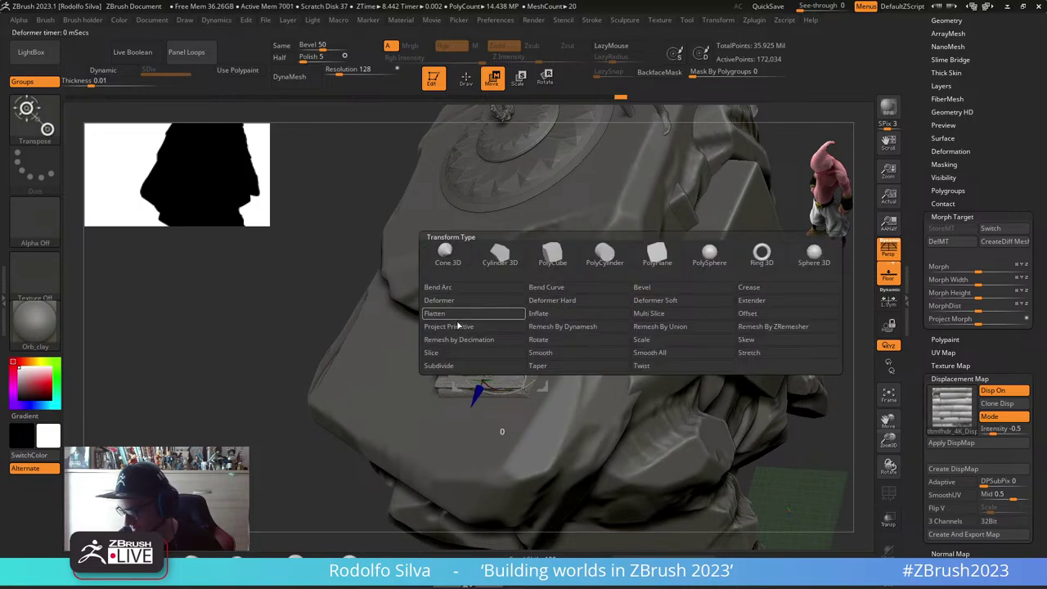
{"action": "left_click", "coordinate": [568, 294]}
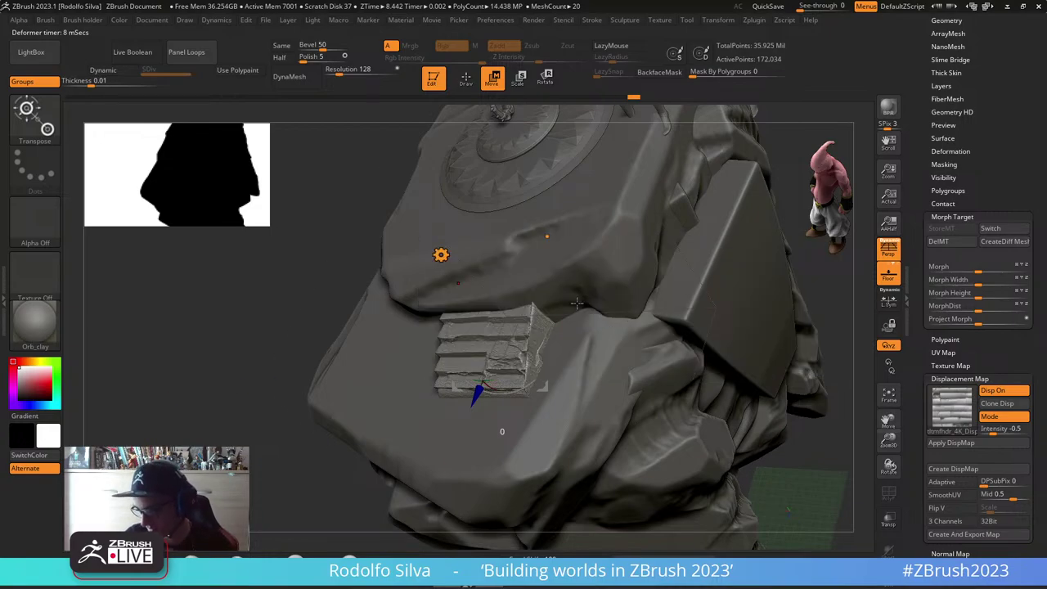
{"action": "right_click_drag", "start_coordinate": [594, 355], "coordinate": [606, 298]}
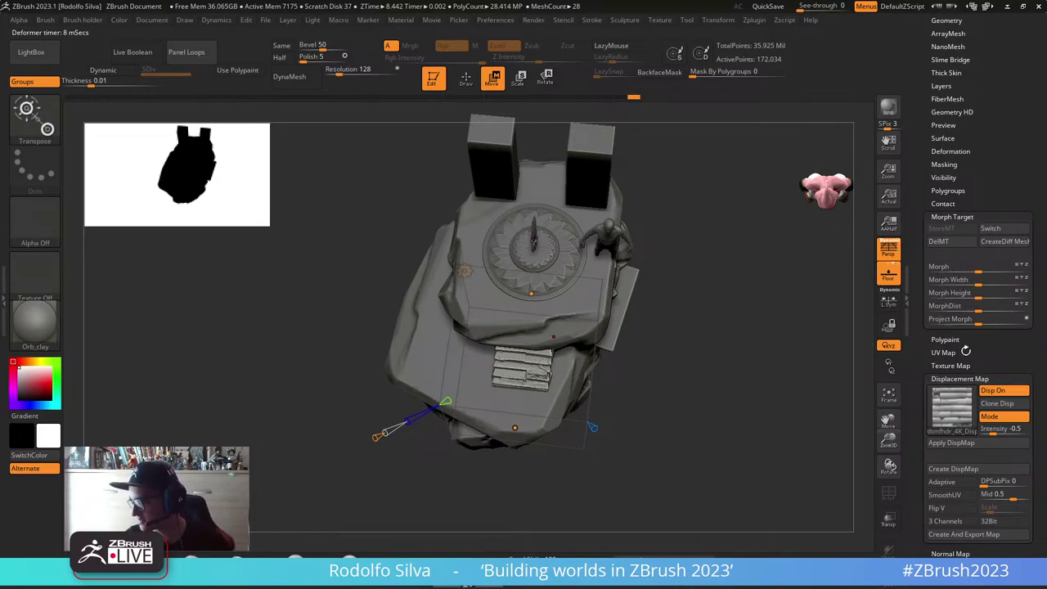
{"action": "key", "text": "ctrl+z"}
Step: Turn off Mode for the tiled block's displacement map
{"action": "left_click_drag", "start_coordinate": [979, 390], "coordinate": [970, 255]}
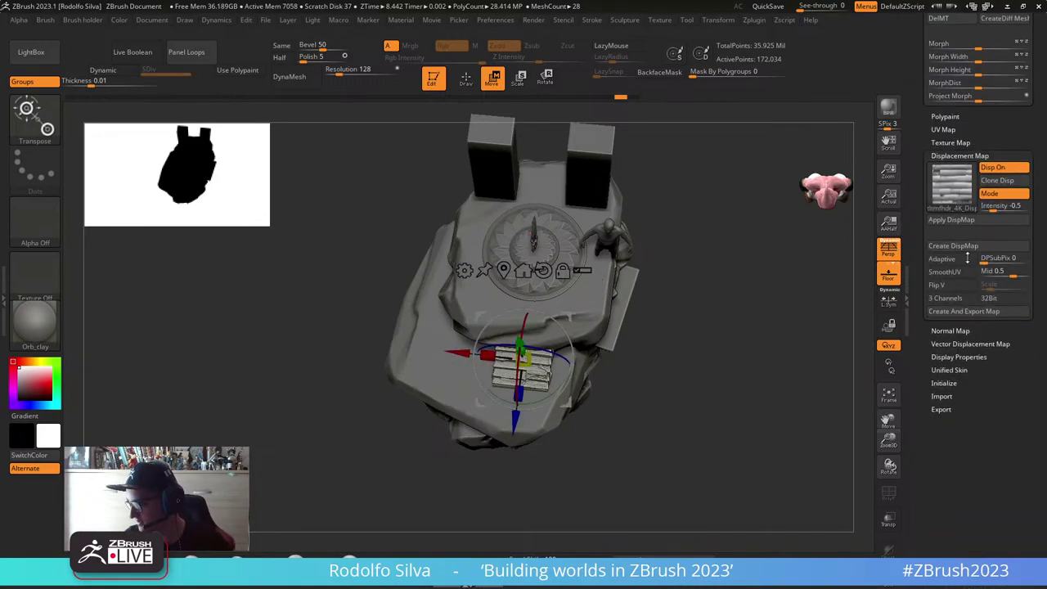
{"action": "left_click", "coordinate": [1000, 196]}
{"action": "left_click_drag", "start_coordinate": [963, 144], "coordinate": [964, 279]}
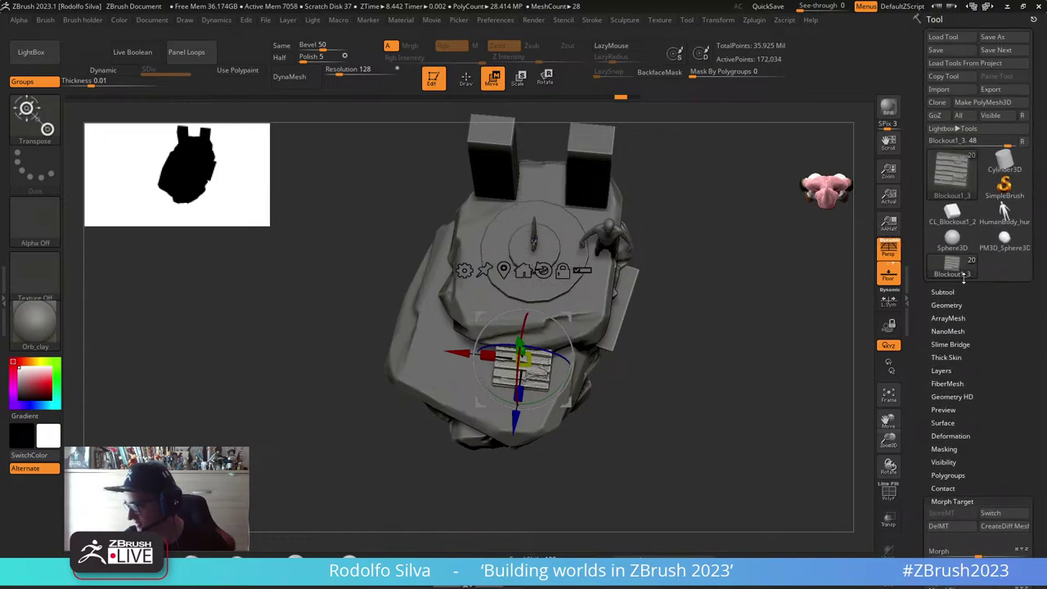
{"action": "scroll", "coordinate": [977, 318], "scroll_direction": "down", "scroll_amount": 1}
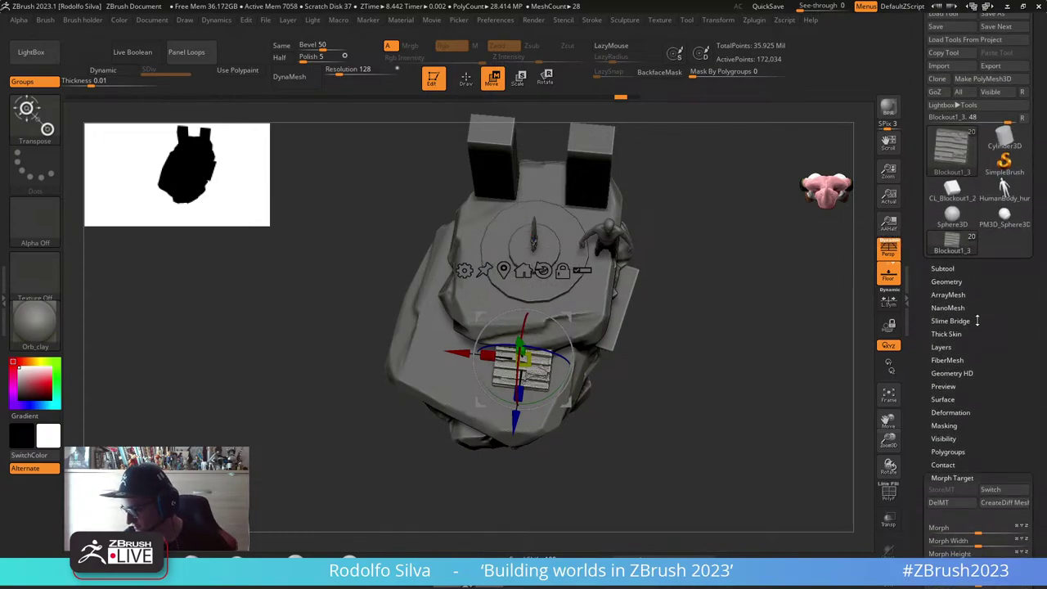
{"action": "left_click", "coordinate": [949, 295]}
{"action": "scroll", "coordinate": [957, 294], "scroll_direction": "down", "scroll_amount": 3}
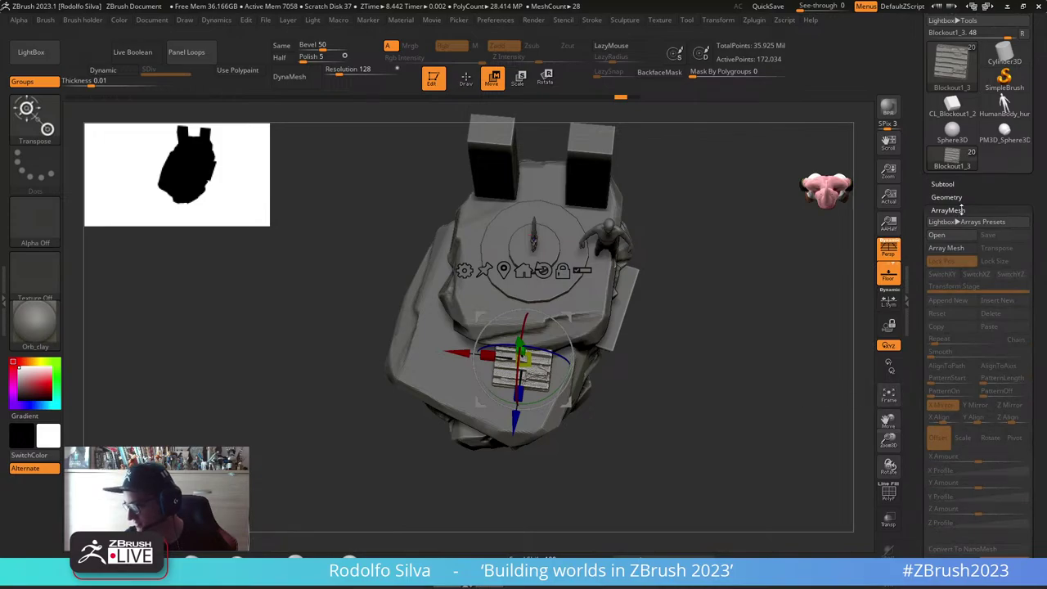
{"action": "left_click", "coordinate": [949, 211]}
Step: Add a Bend Curve deformer to the tiled block, run it along the block's width, and pull its middle point to bow the tiles
{"action": "left_click", "coordinate": [464, 270]}
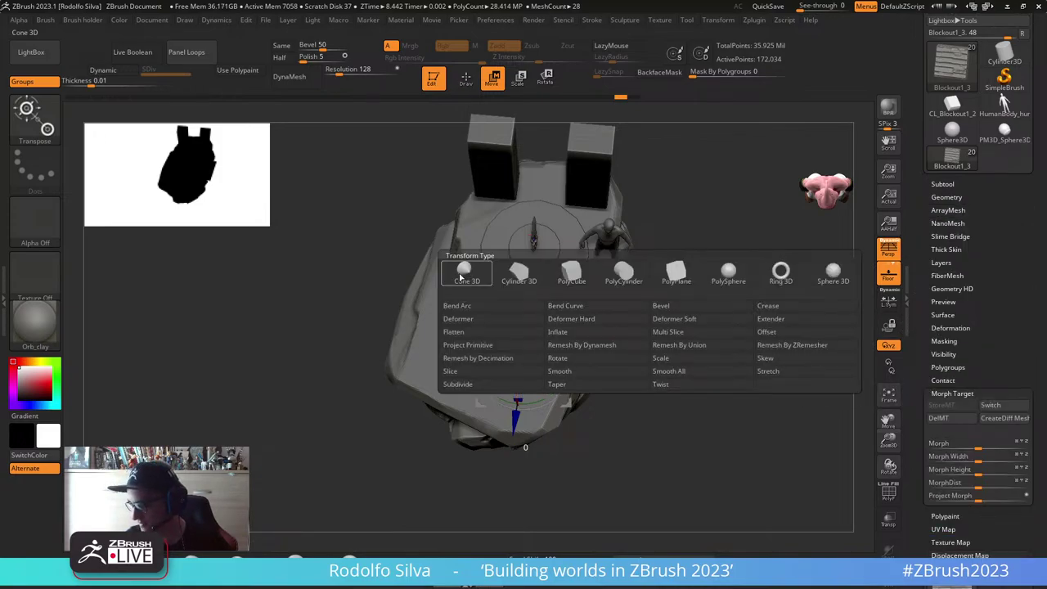
{"action": "left_click", "coordinate": [568, 310]}
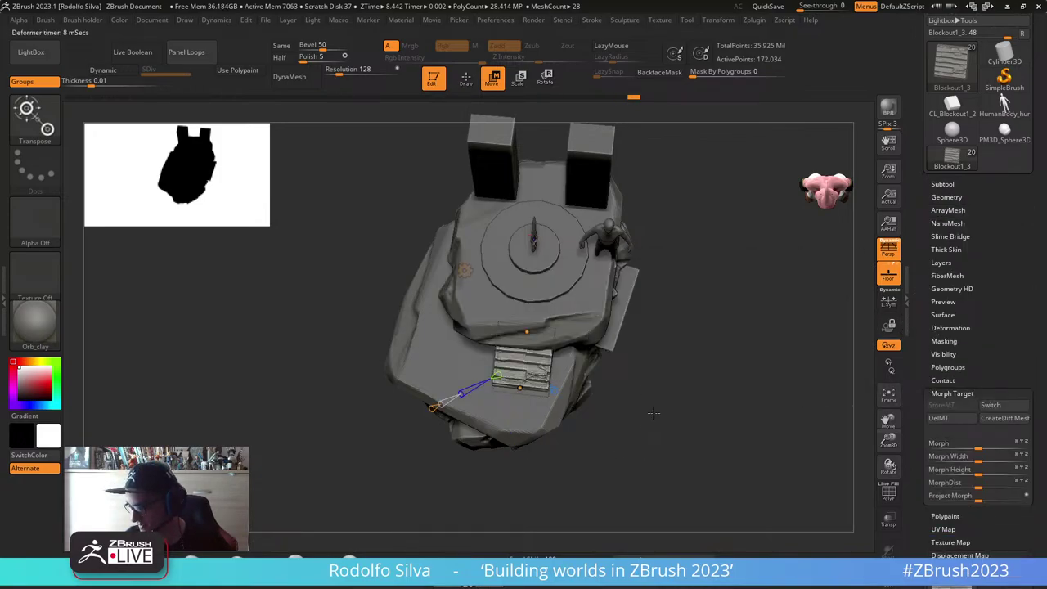
{"action": "left_click_drag", "start_coordinate": [609, 393], "coordinate": [605, 462], "text": "alt"}
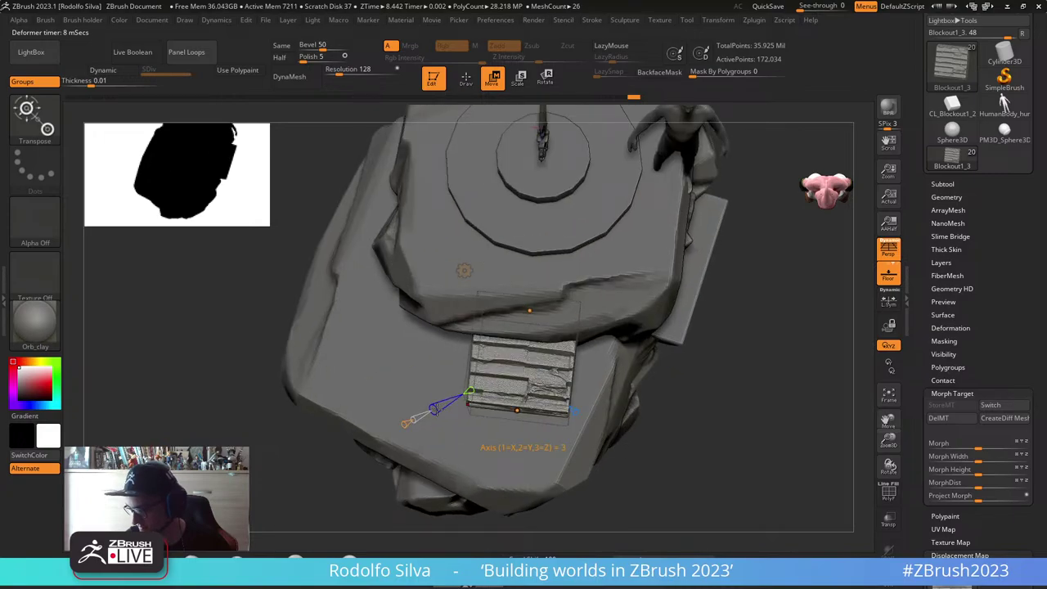
{"action": "left_click_drag", "start_coordinate": [435, 409], "coordinate": [457, 400]}
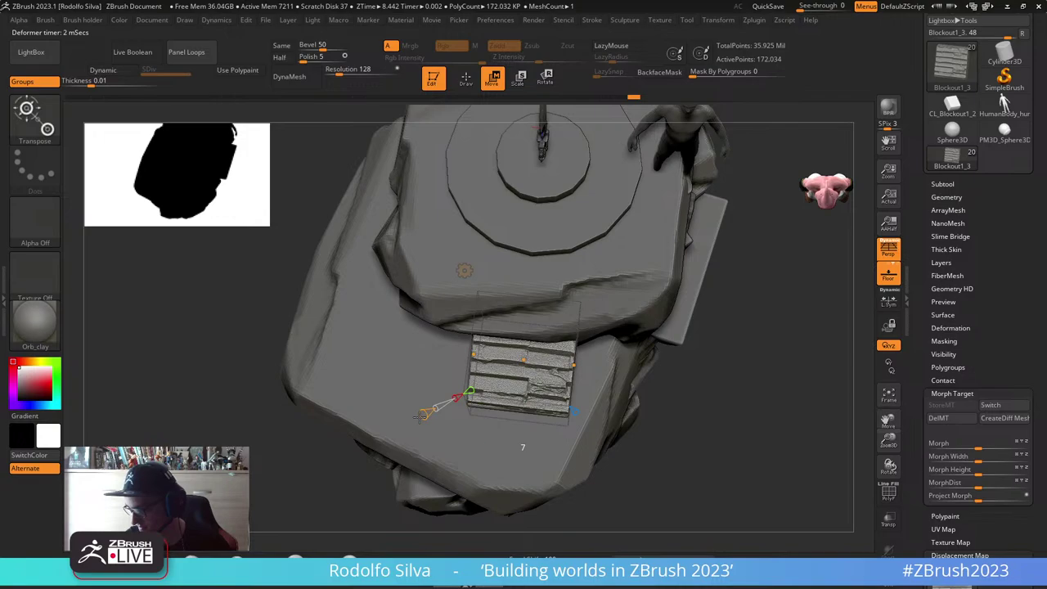
{"action": "left_click_drag", "start_coordinate": [523, 360], "coordinate": [522, 366]}
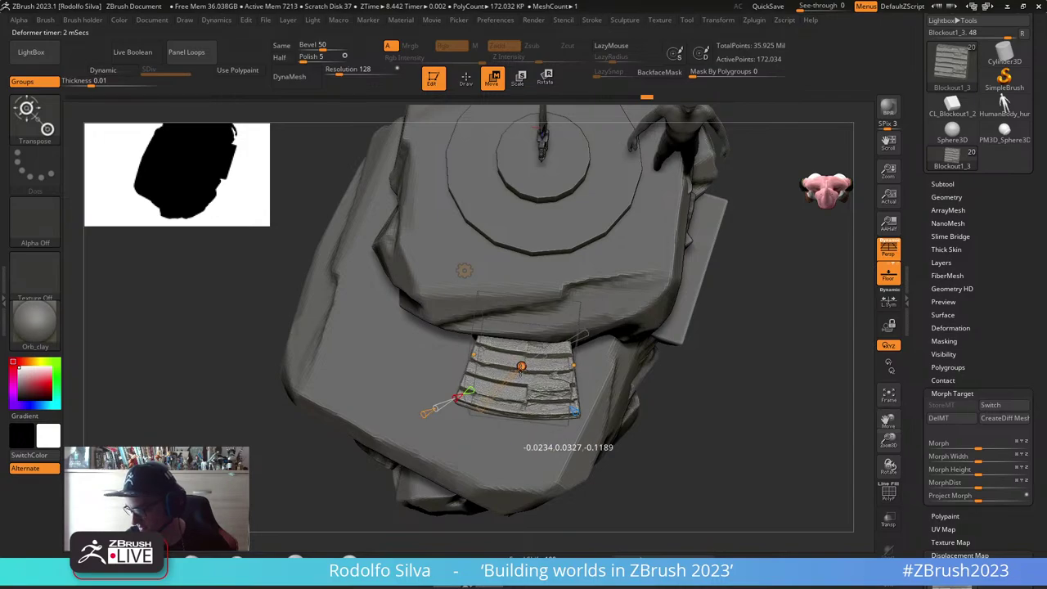
Step: Adjust the Bend Curve's middle and end points to refine the tiled block's arc, and accept the deformation
{"action": "right_click_drag", "start_coordinate": [523, 373], "coordinate": [467, 307]}
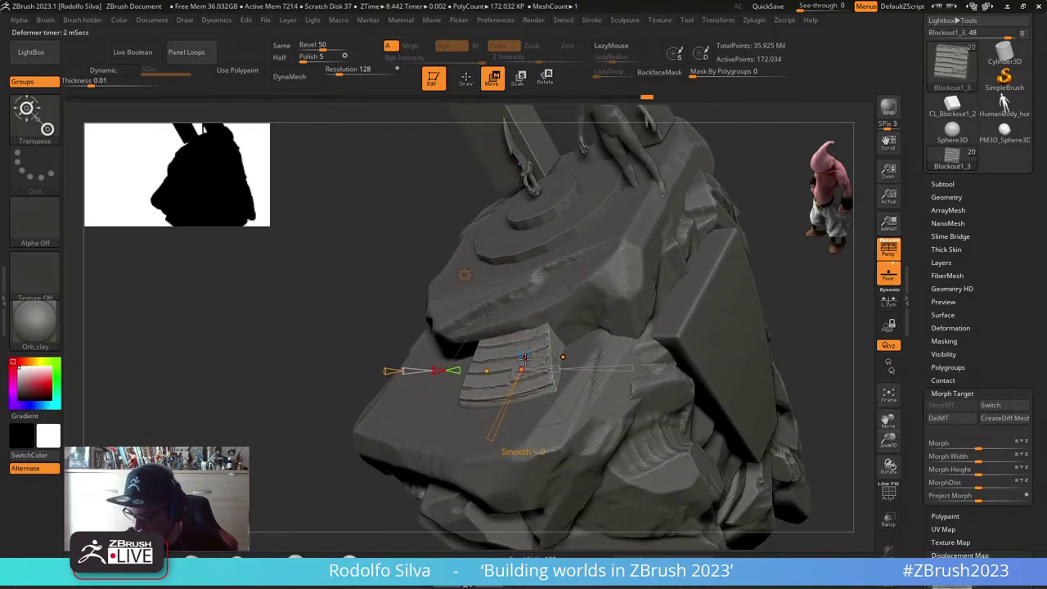
{"action": "right_click_drag", "start_coordinate": [524, 357], "coordinate": [586, 472]}
{"action": "left_click_drag", "start_coordinate": [493, 342], "coordinate": [558, 333]}
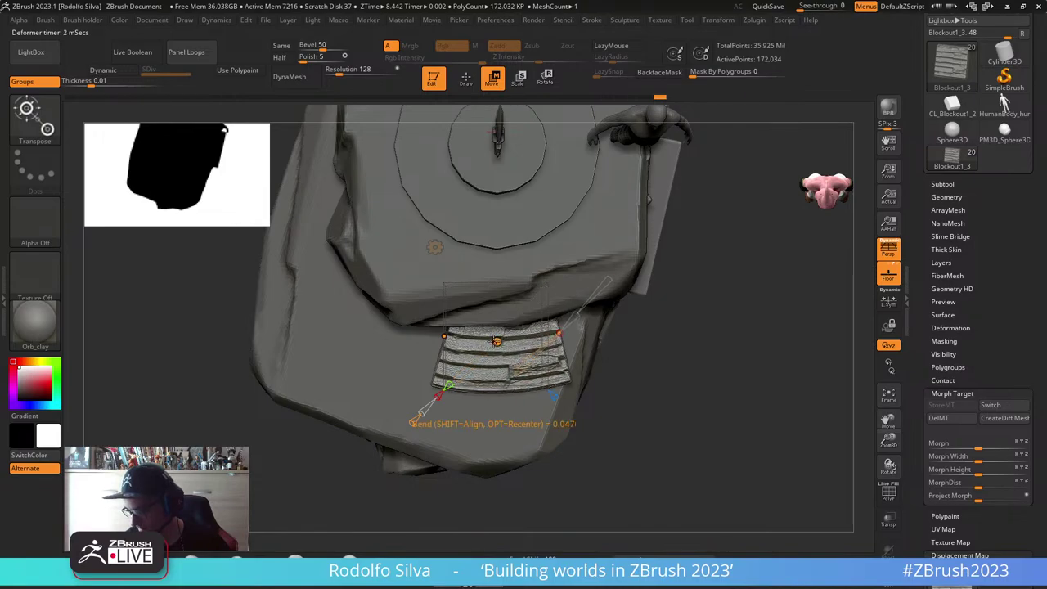
{"action": "left_click_drag", "start_coordinate": [497, 342], "coordinate": [434, 332]}
{"action": "right_click_drag", "start_coordinate": [435, 331], "coordinate": [432, 246]}
{"action": "left_click_drag", "start_coordinate": [432, 243], "coordinate": [722, 321]}
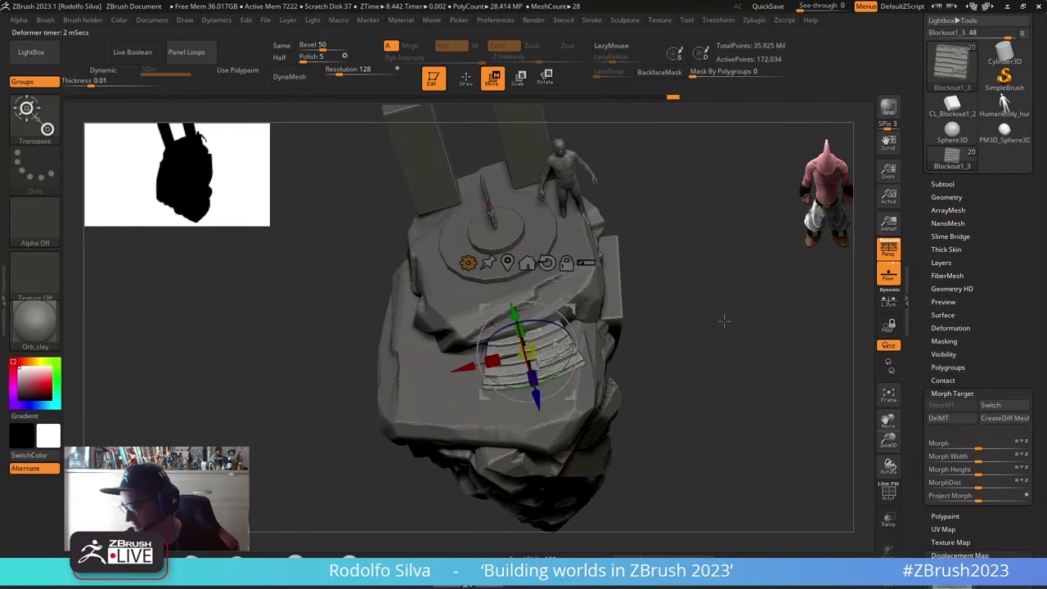
{"action": "left_click", "coordinate": [467, 262]}
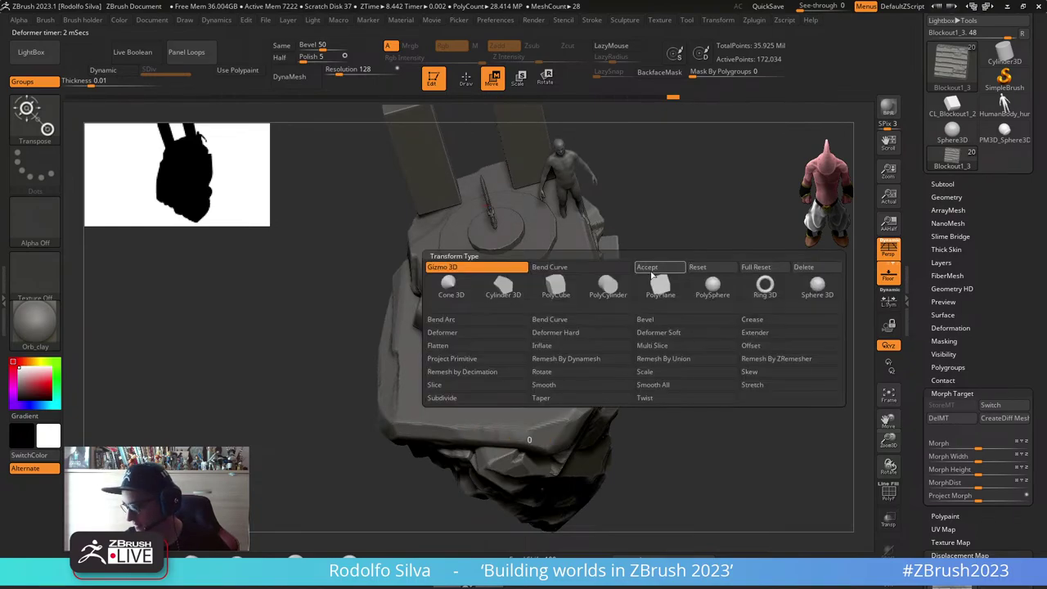
{"action": "left_click_drag", "start_coordinate": [754, 434], "coordinate": [805, 448]}
Step: Replace the stored morph target with the bent block's shape and apply the displacement map to its geometry with Mode on
{"action": "left_click_drag", "start_coordinate": [951, 374], "coordinate": [948, 276]}
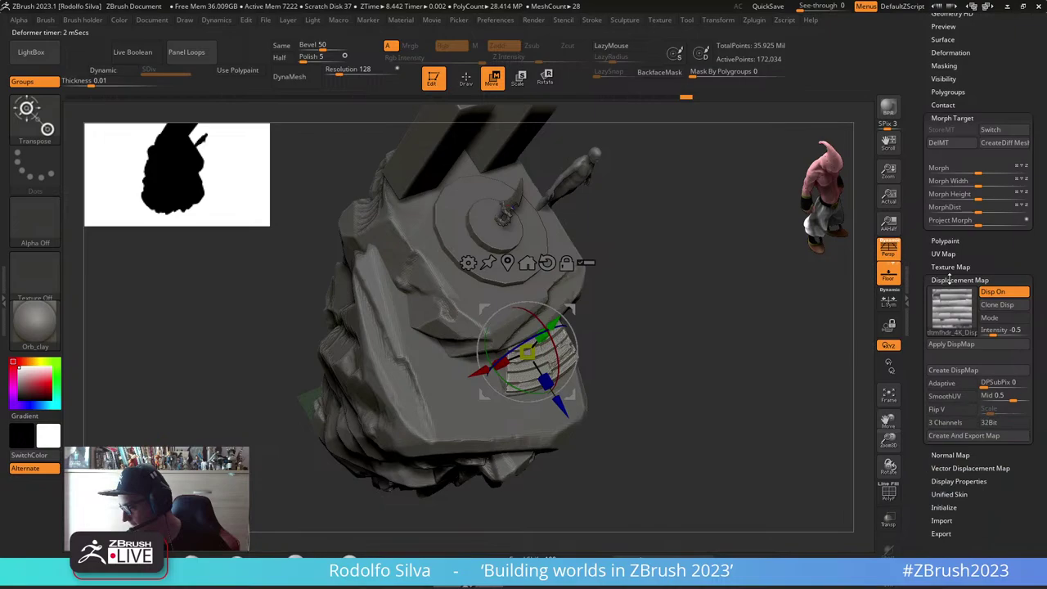
{"action": "left_click", "coordinate": [972, 347]}
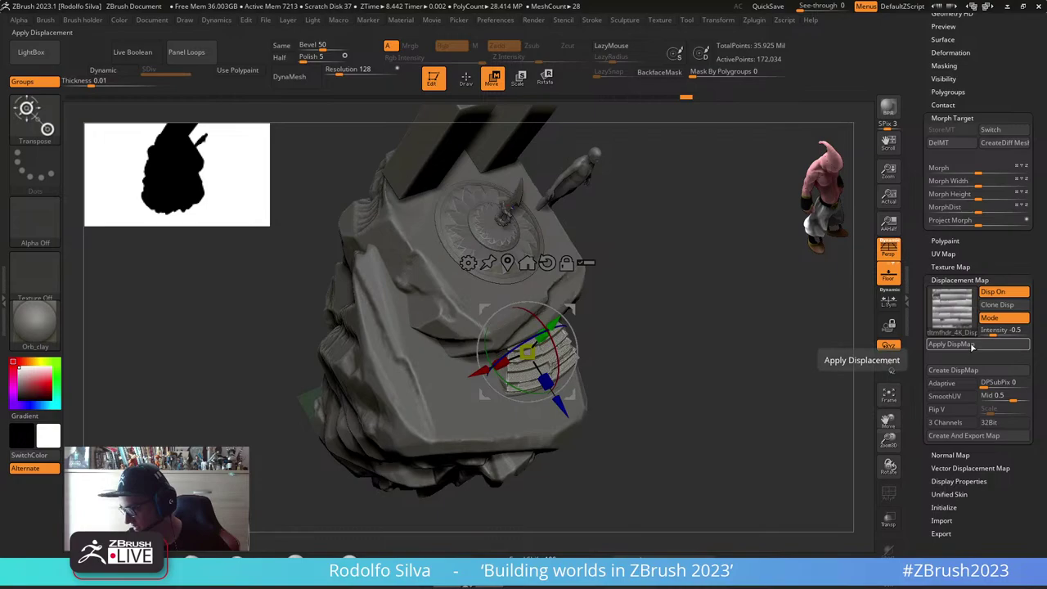
{"action": "left_click", "coordinate": [939, 142]}
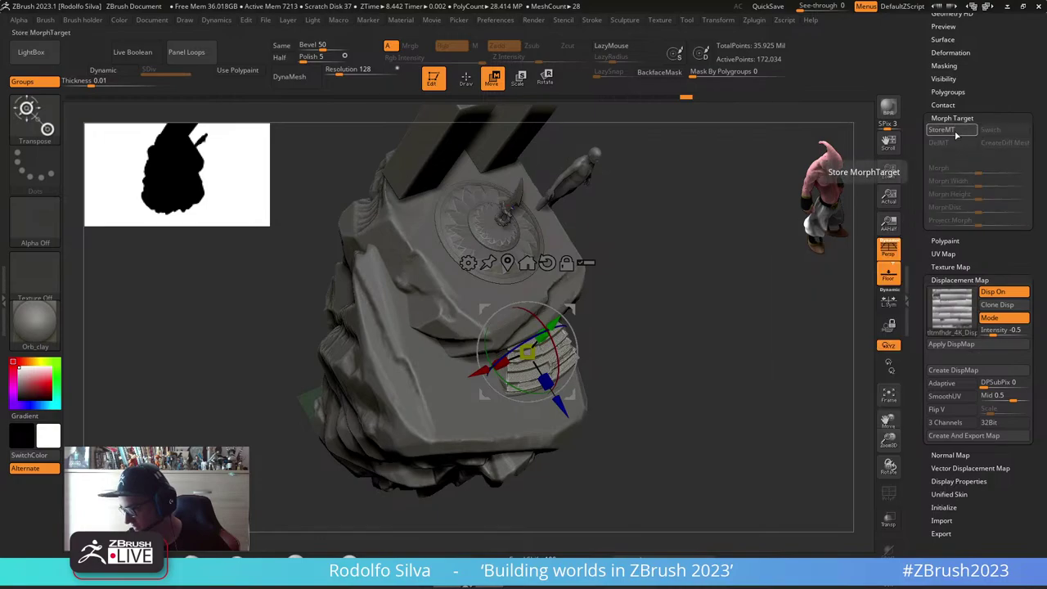
{"action": "left_click", "coordinate": [943, 131]}
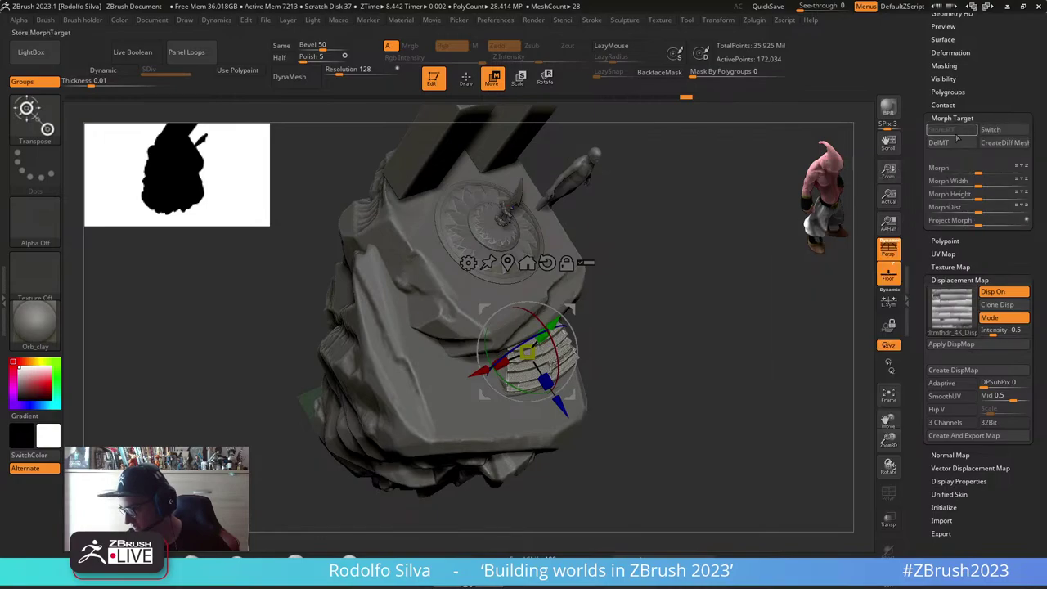
{"action": "left_click", "coordinate": [952, 344]}
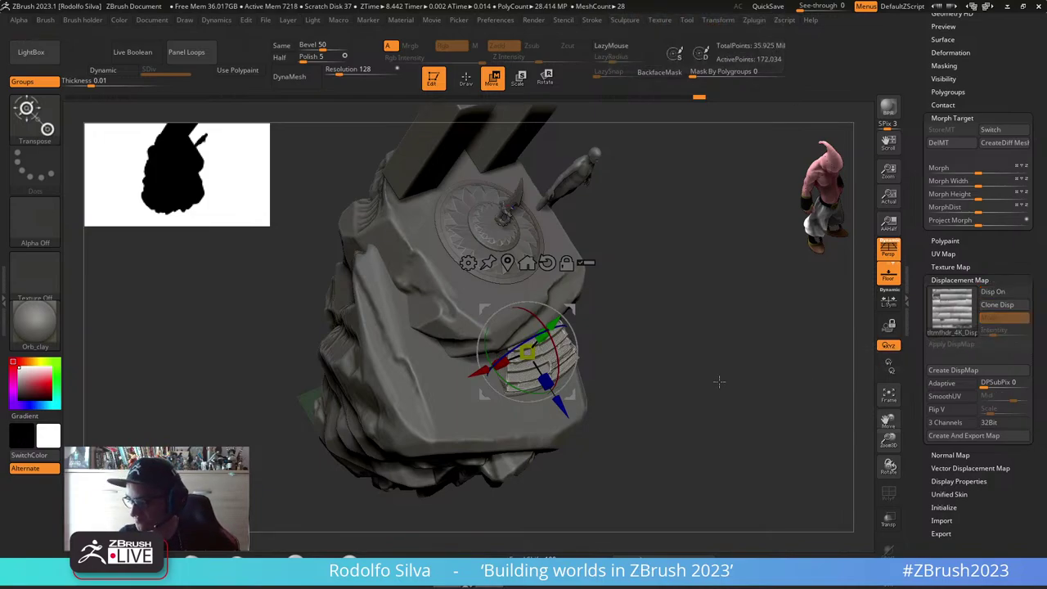
Step: Return to Draw mode on the bent block and select the Morph brush
{"action": "left_click_drag", "start_coordinate": [758, 370], "coordinate": [657, 344]}
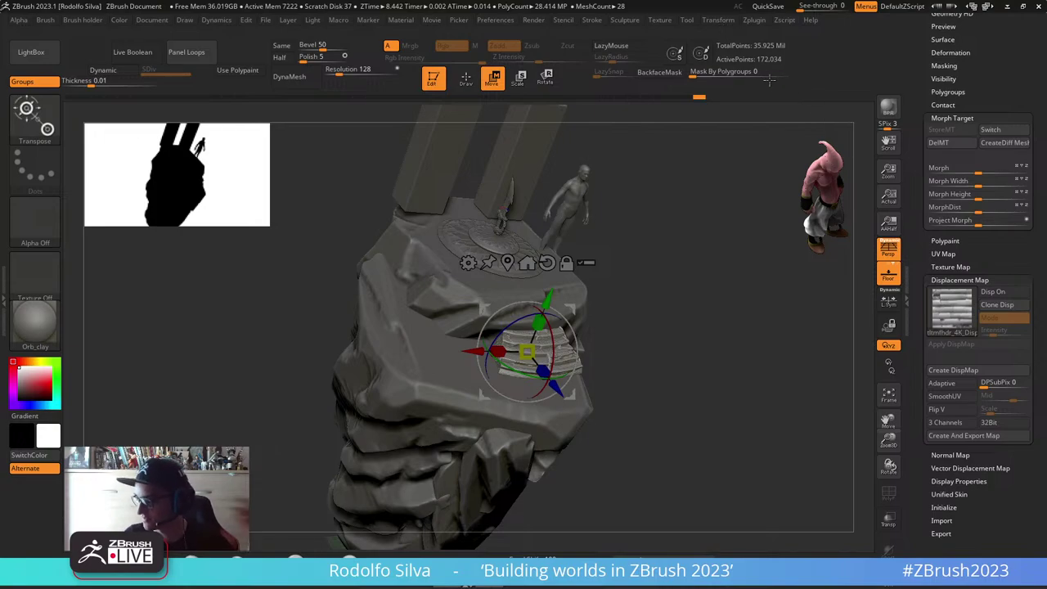
{"action": "key", "text": "q"}
{"action": "left_click", "coordinate": [719, 20]}
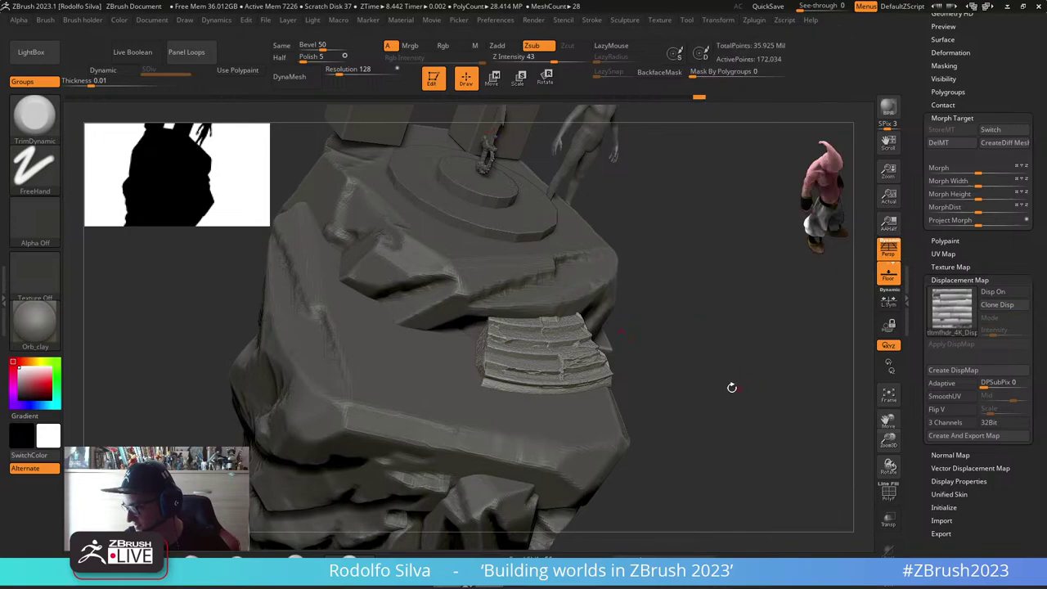
{"action": "mouse_move", "coordinate": [731, 387]}
{"action": "left_mouse_down"}
{"action": "mouse_move", "coordinate": [717, 409]}
{"action": "mouse_move", "coordinate": [732, 389]}
{"action": "left_mouse_up"}
{"action": "right_click_drag", "start_coordinate": [533, 365], "coordinate": [659, 432], "text": "ctrl"}
{"action": "right_click_drag", "start_coordinate": [532, 428], "coordinate": [488, 414]}
{"action": "left_click_drag", "start_coordinate": [486, 414], "coordinate": [729, 364]}
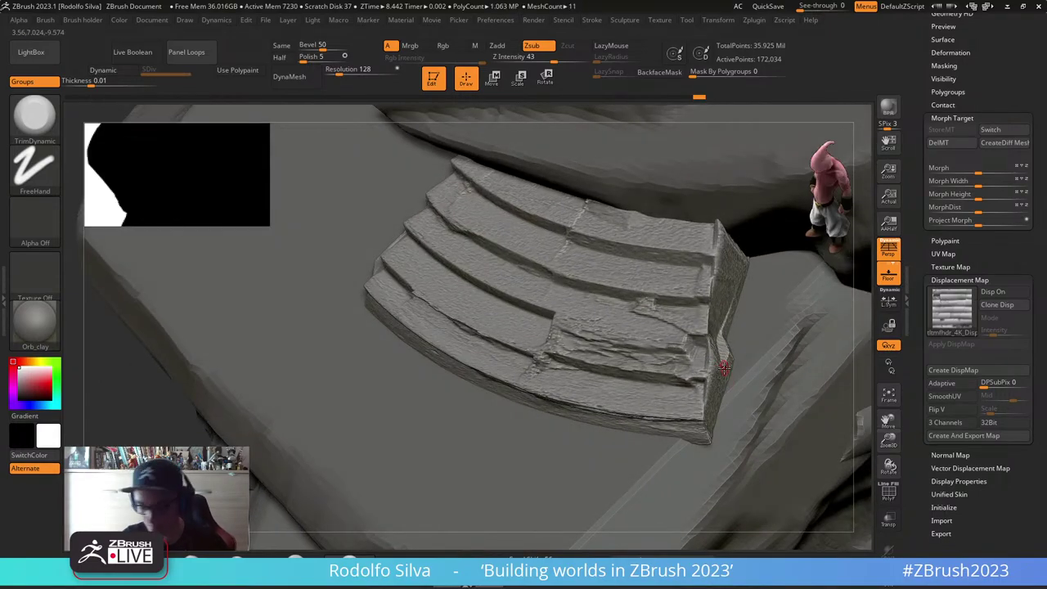
{"action": "key", "text": "b"}
{"action": "key", "text": "m"}
{"action": "key", "text": "r"}
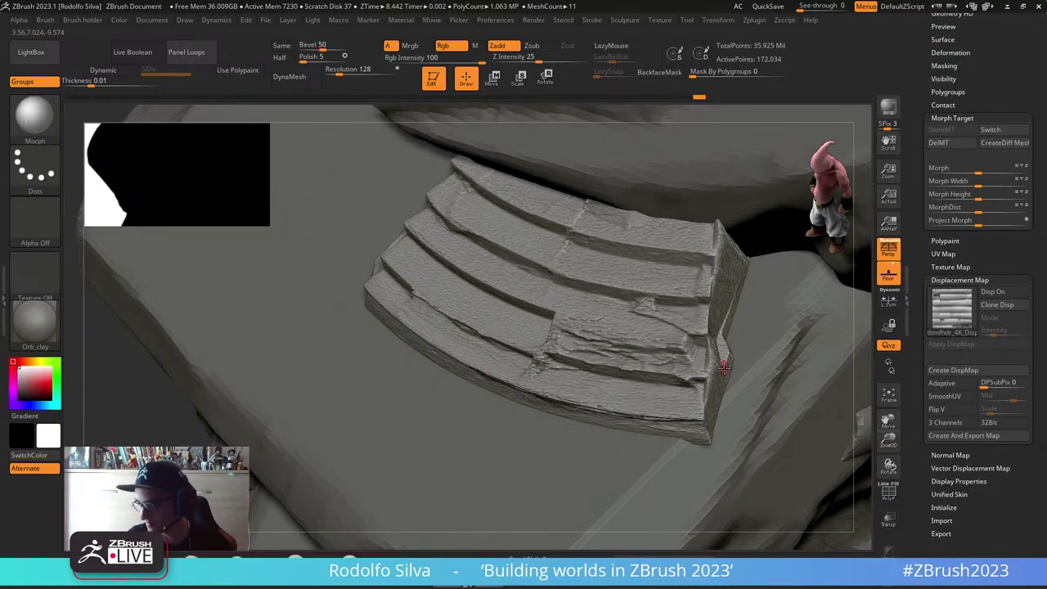
Step: Test the Morph brush by erasing tile relief across the block's front, undo that stroke, and brush along its side face
{"action": "key", "text": "s"}
{"action": "mouse_move", "coordinate": [726, 366]}
{"action": "left_mouse_down"}
{"action": "mouse_move", "coordinate": [765, 369]}
{"action": "mouse_move", "coordinate": [707, 368]}
{"action": "mouse_move", "coordinate": [704, 343]}
{"action": "mouse_move", "coordinate": [577, 325]}
{"action": "mouse_move", "coordinate": [479, 270]}
{"action": "left_mouse_up"}
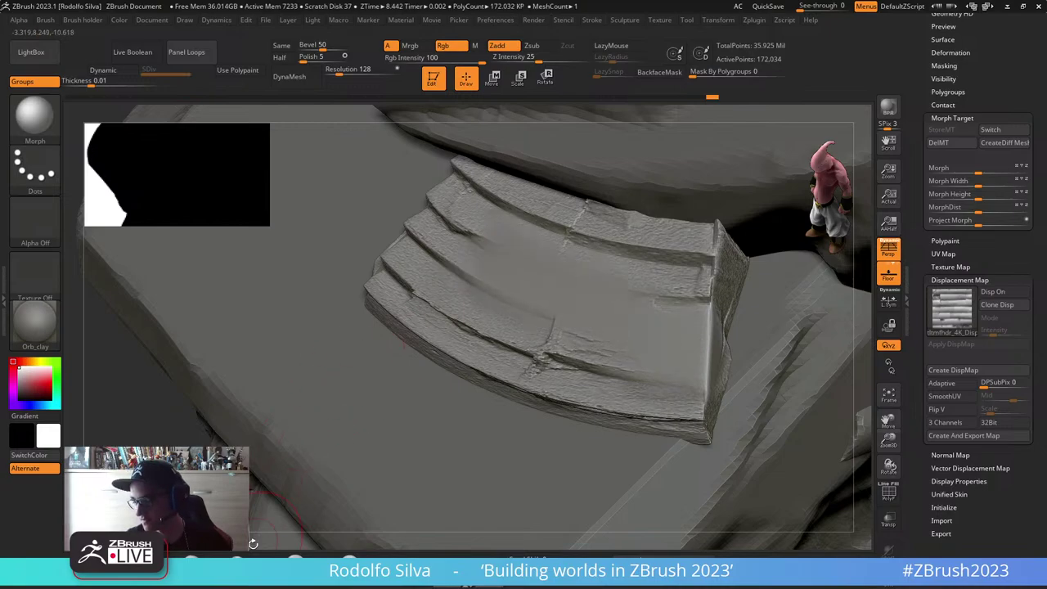
{"action": "key", "text": "ctrl+z"}
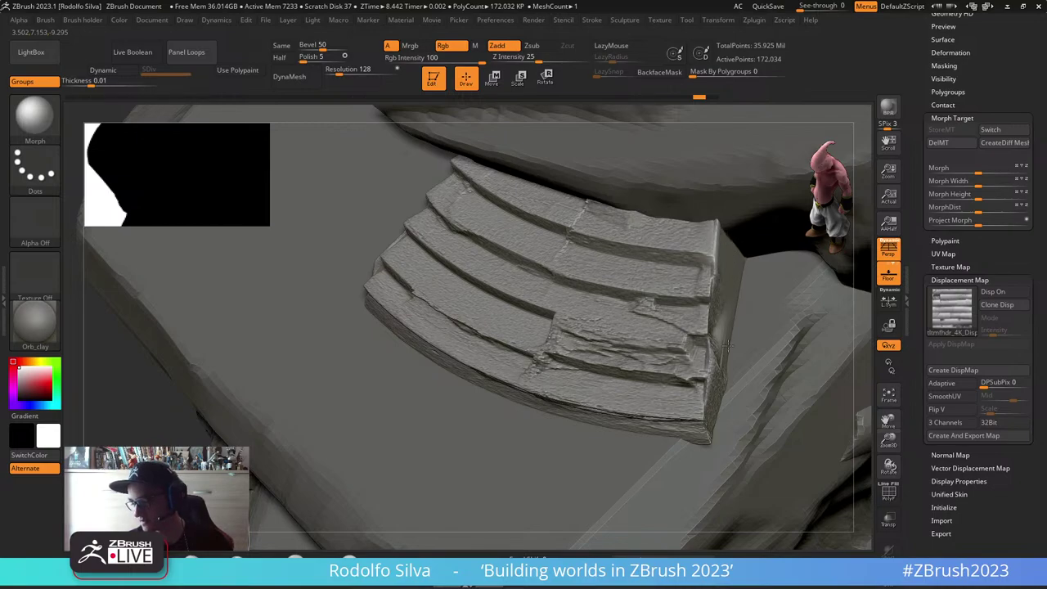
{"action": "mouse_move", "coordinate": [728, 346]}
{"action": "left_mouse_down"}
{"action": "mouse_move", "coordinate": [726, 362]}
{"action": "mouse_move", "coordinate": [751, 286]}
{"action": "mouse_move", "coordinate": [741, 286]}
{"action": "mouse_move", "coordinate": [728, 367]}
{"action": "mouse_move", "coordinate": [747, 344]}
{"action": "mouse_move", "coordinate": [711, 340]}
{"action": "left_mouse_up"}
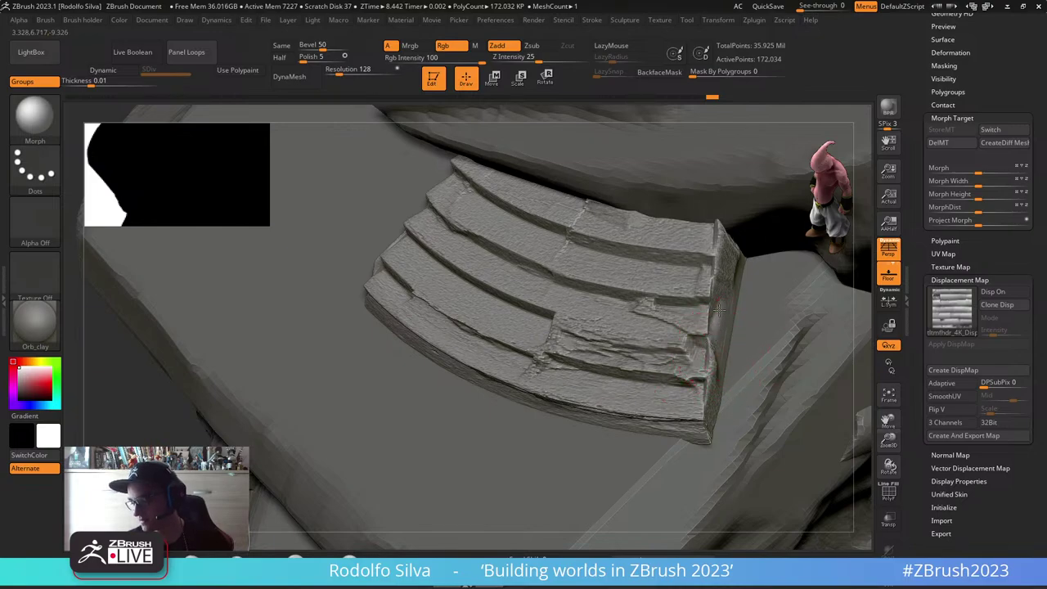
{"action": "right_click_drag", "start_coordinate": [718, 309], "coordinate": [683, 371]}
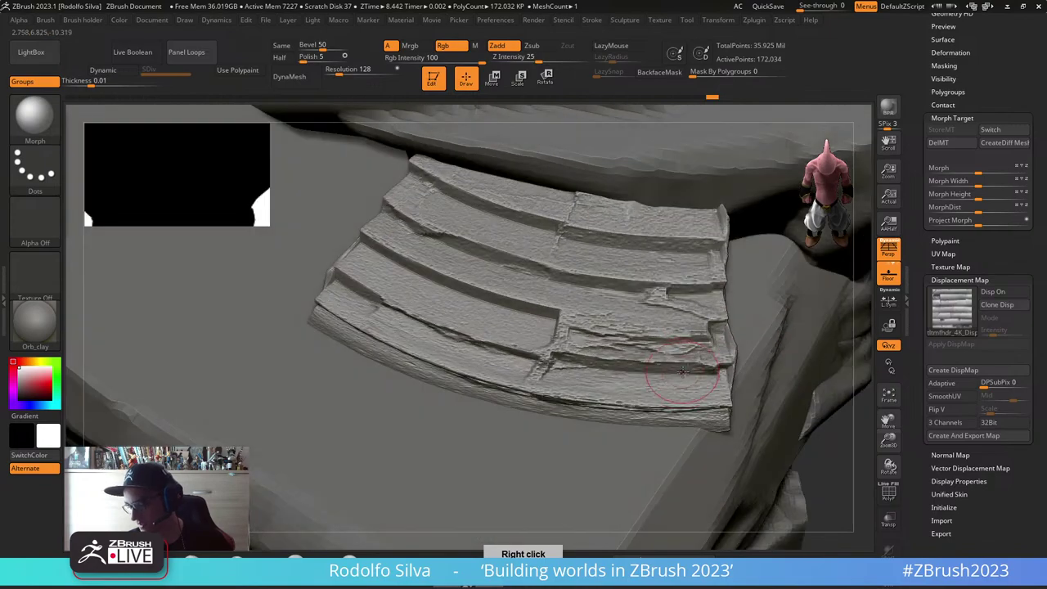
Step: Add a new layer to the bent tile block and delete its stored morph target
{"action": "left_click_drag", "start_coordinate": [924, 245], "coordinate": [925, 314]}
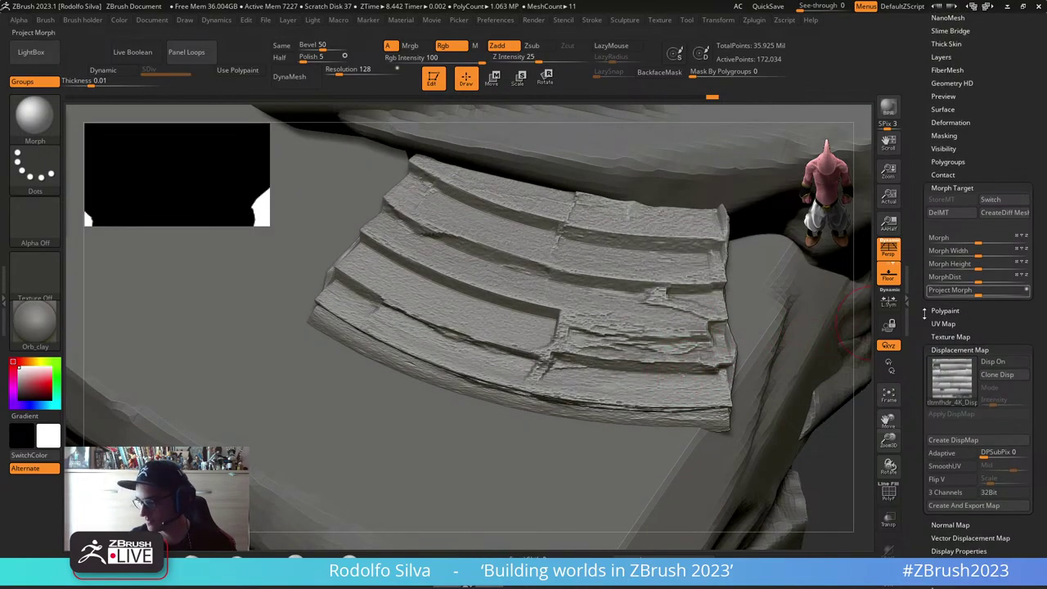
{"action": "left_click_drag", "start_coordinate": [985, 149], "coordinate": [987, 187]}
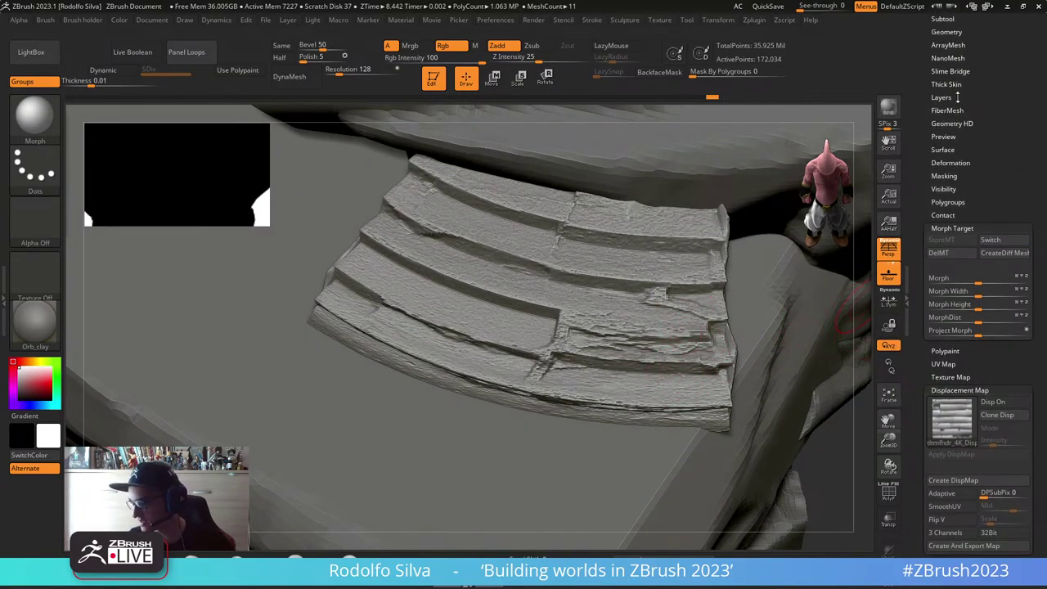
{"action": "left_click", "coordinate": [957, 96]}
{"action": "left_click", "coordinate": [938, 252]}
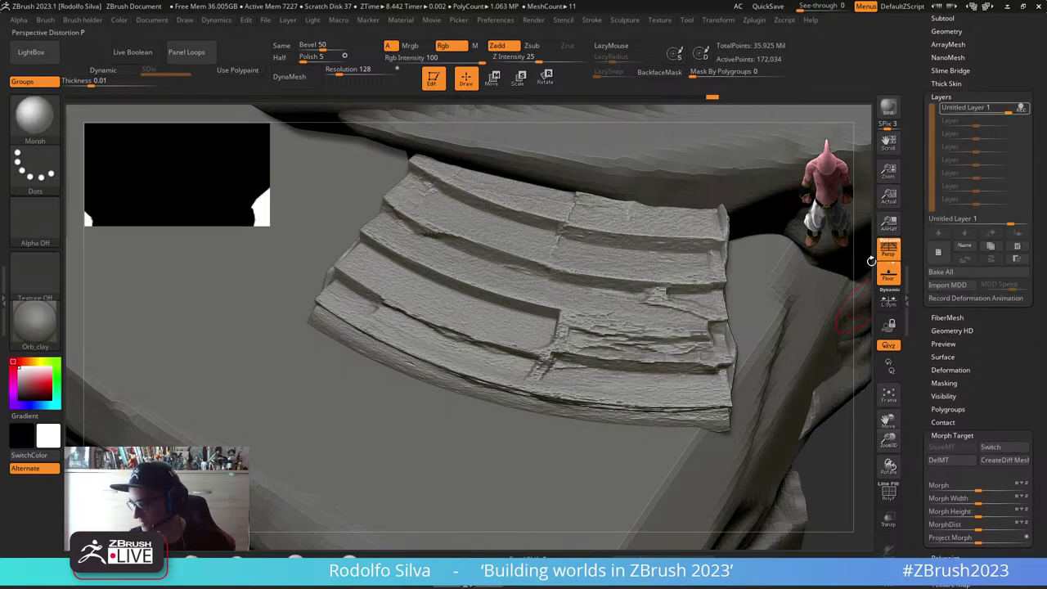
{"action": "left_click", "coordinate": [963, 461]}
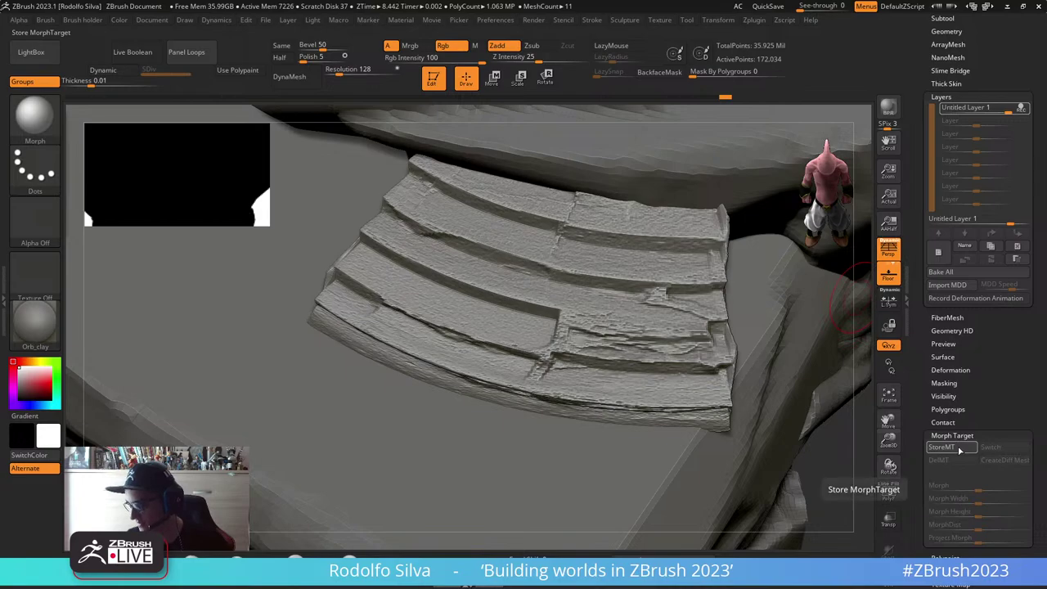
Step: Try a Morph brush stroke on the block's front face and dismiss the note
{"action": "right_click_drag", "start_coordinate": [619, 349], "coordinate": [641, 368]}
{"action": "left_click", "coordinate": [634, 372]}
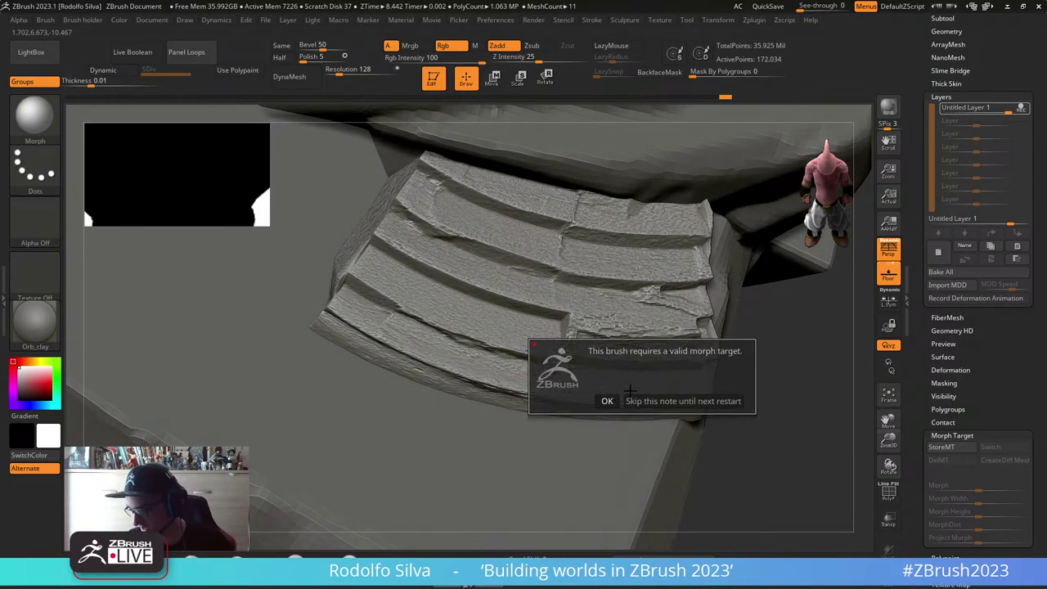
{"action": "left_click", "coordinate": [629, 390]}
Step: Switch to the OrbFlatten_Edge brush from the highPolySculpt set
{"action": "key", "text": "ctrl"}
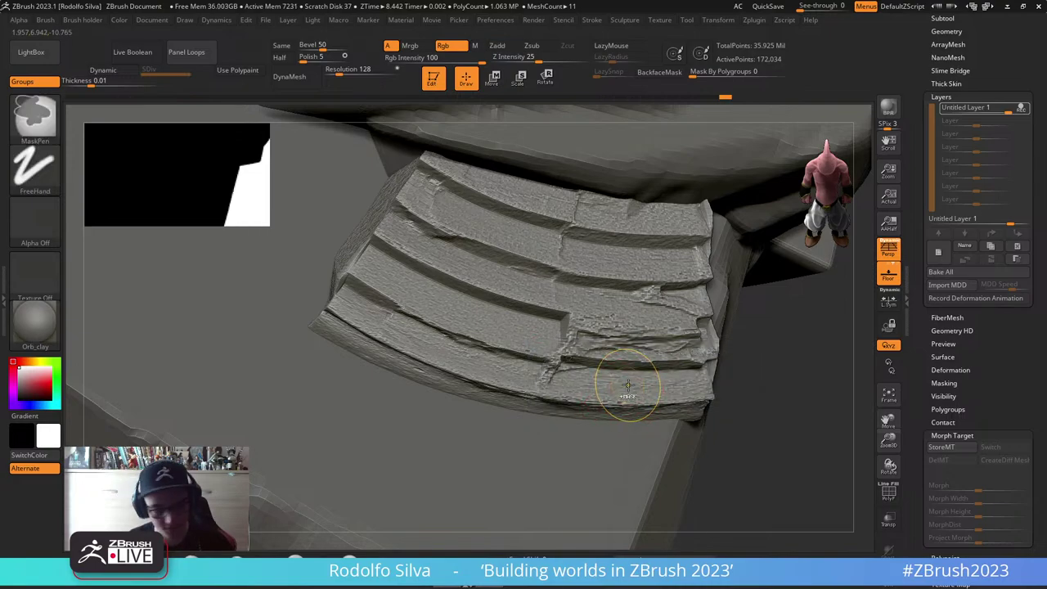
{"action": "key", "text": "ctrl+q"}
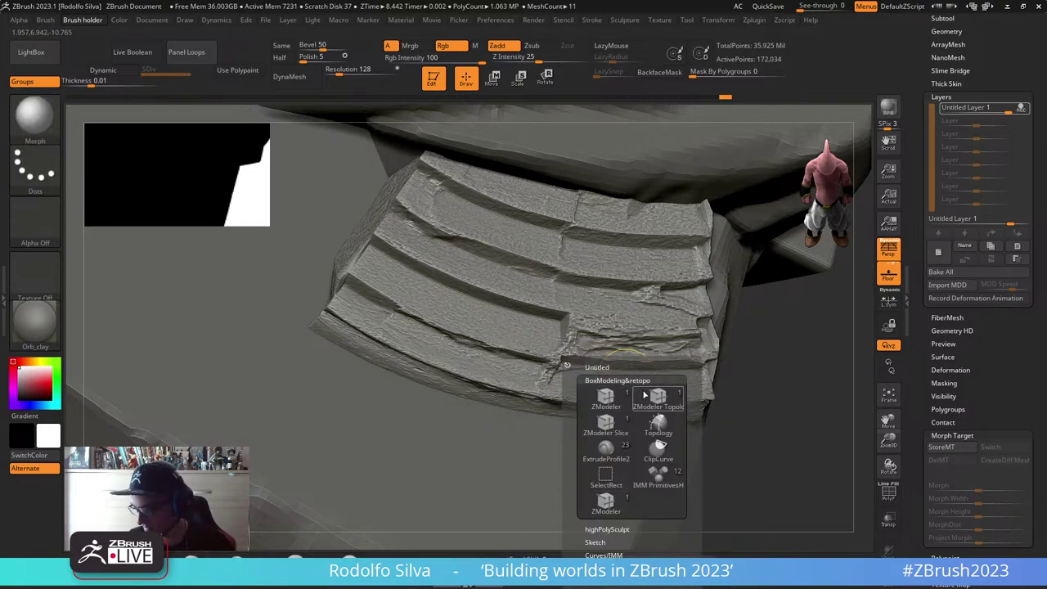
{"action": "left_click", "coordinate": [629, 529]}
{"action": "left_click", "coordinate": [670, 495]}
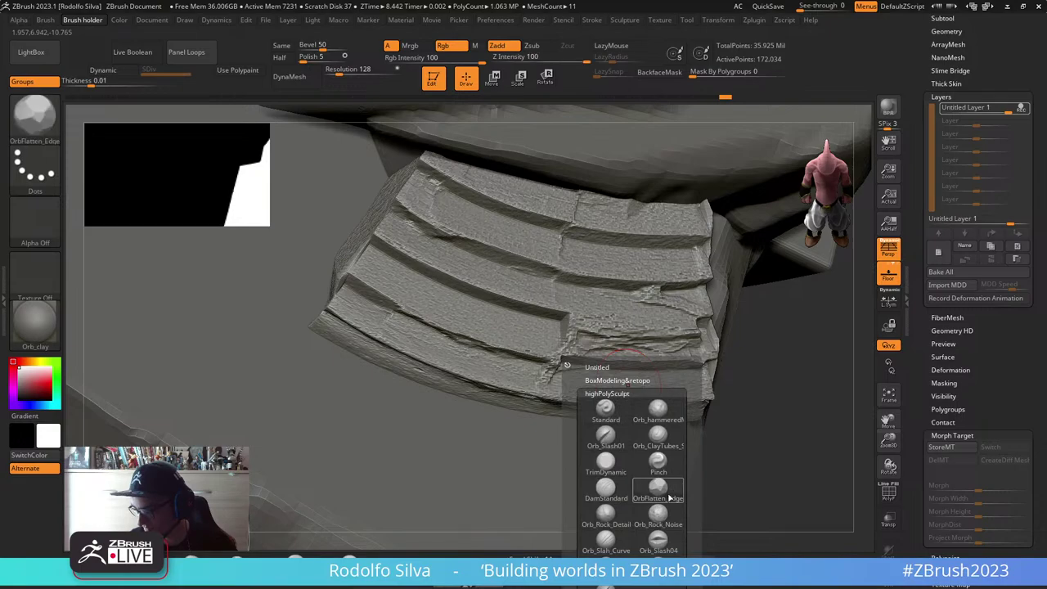
Step: Try a flattening stroke on the lower tiles, and undo back to before the layer was added and the morph target deleted
{"action": "mouse_move", "coordinate": [643, 314]}
{"action": "left_mouse_down"}
{"action": "mouse_move", "coordinate": [601, 327]}
{"action": "mouse_move", "coordinate": [640, 323]}
{"action": "left_mouse_up"}
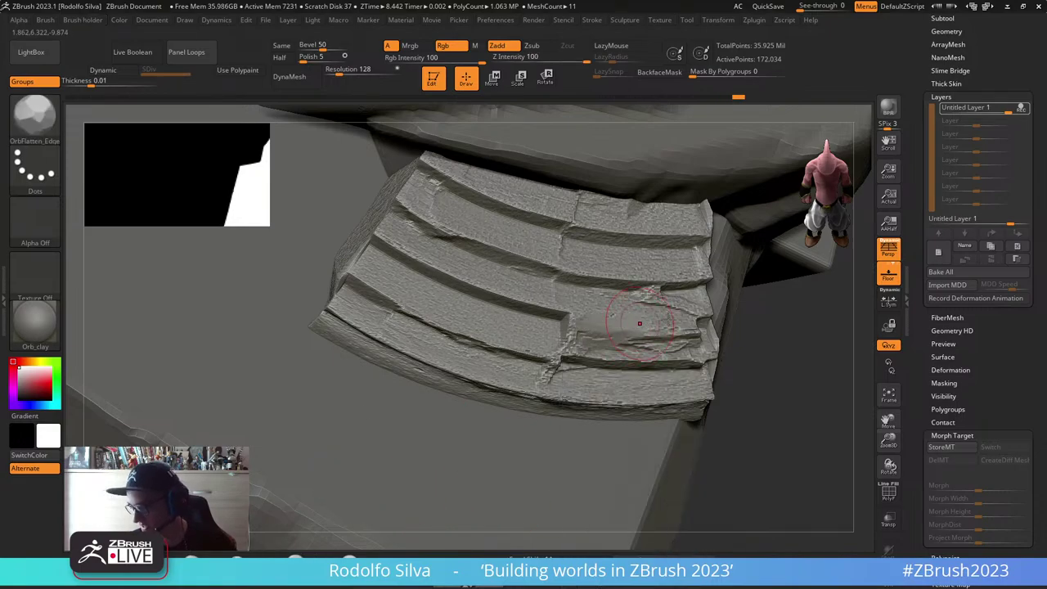
{"action": "key", "text": "ctrl+z"}
{"action": "key", "text": "ctrl+d"}
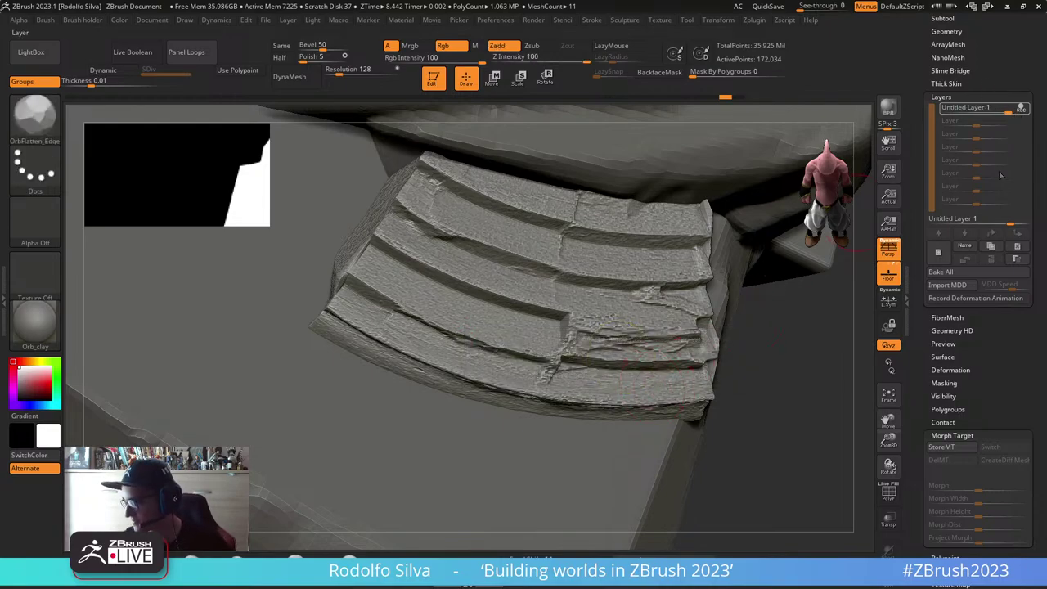
{"action": "key", "text": "ctrl"}
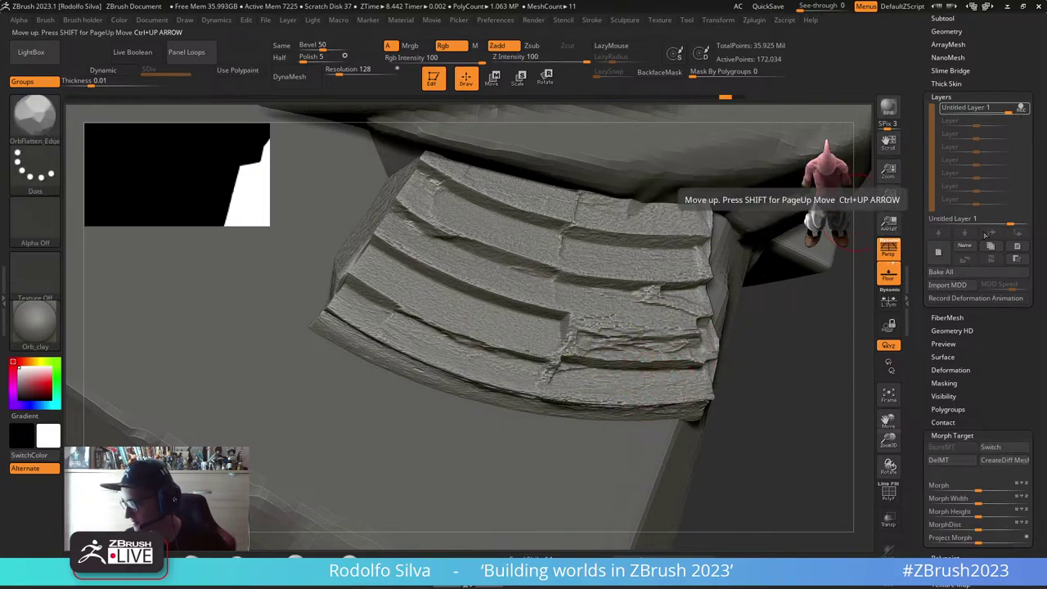
{"action": "key", "text": "ctrl+z"}
Step: Subdivide the bent block twice to subdivision level 3 and add a new layer for sculpting
{"action": "left_click_drag", "start_coordinate": [980, 86], "coordinate": [976, 151]}
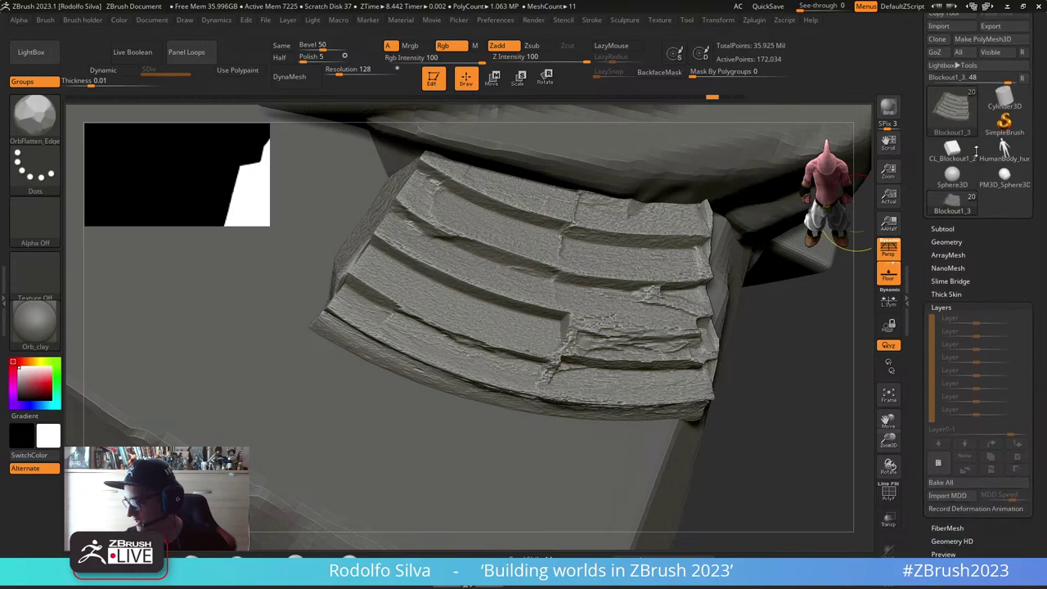
{"action": "left_click", "coordinate": [950, 229]}
{"action": "left_click_drag", "start_coordinate": [923, 476], "coordinate": [922, 249]}
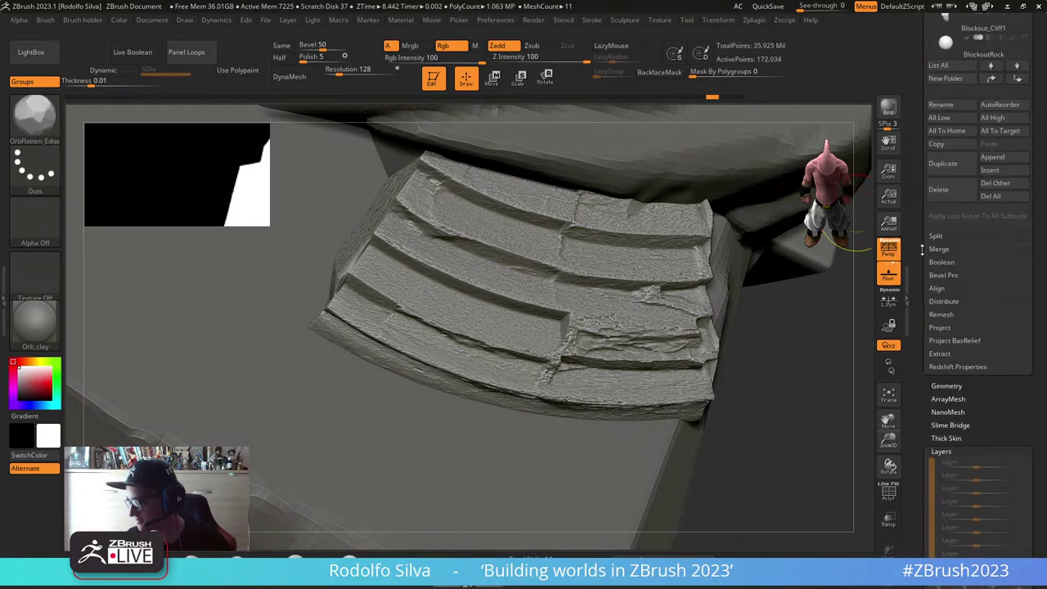
{"action": "left_click", "coordinate": [947, 385]}
{"action": "scroll", "coordinate": [949, 384], "scroll_direction": "down", "scroll_amount": 3}
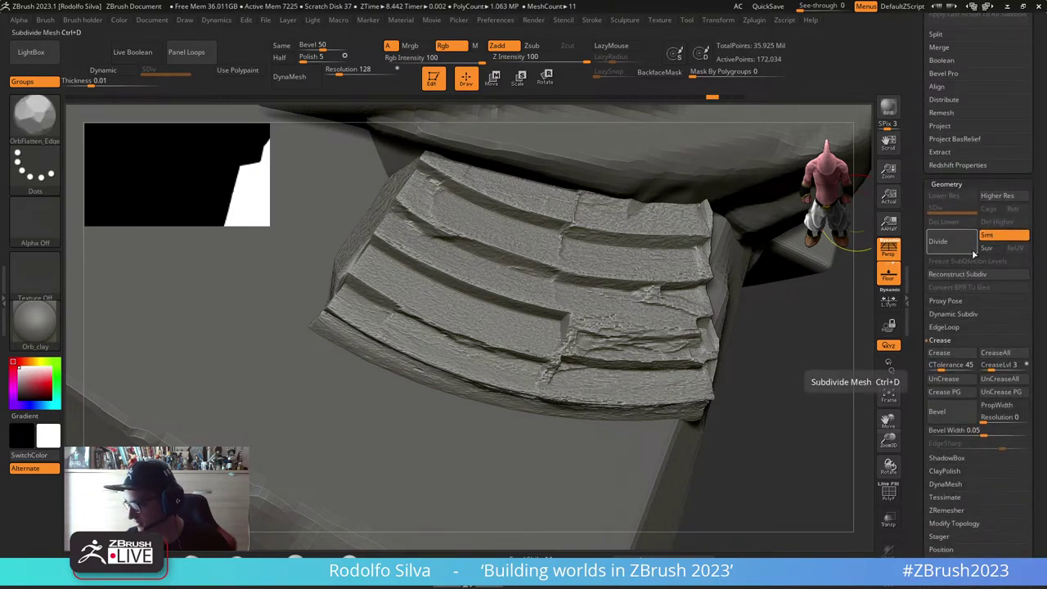
{"action": "left_click", "coordinate": [966, 246]}
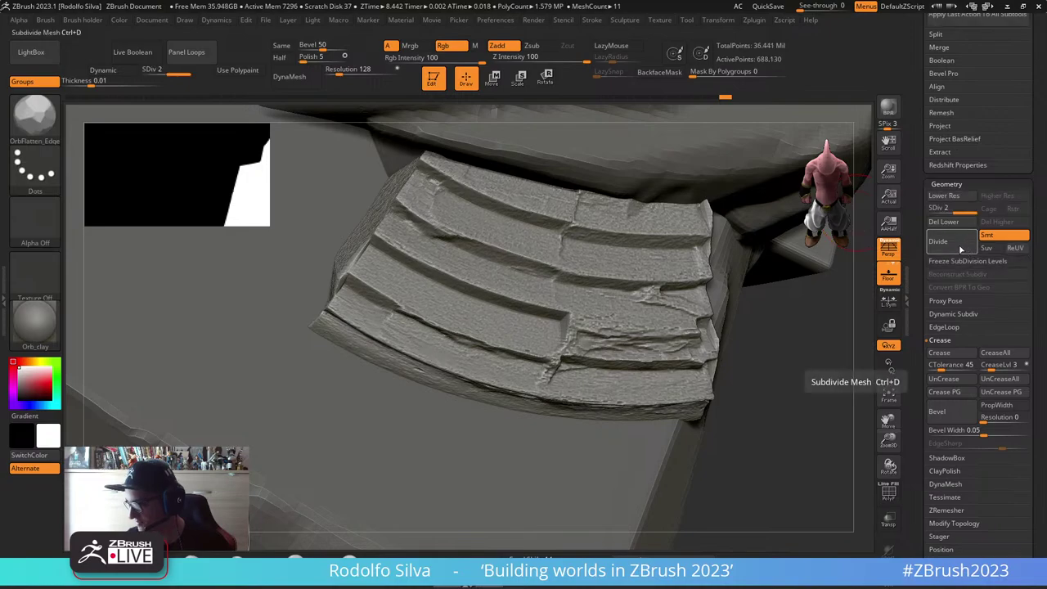
{"action": "left_click", "coordinate": [959, 245]}
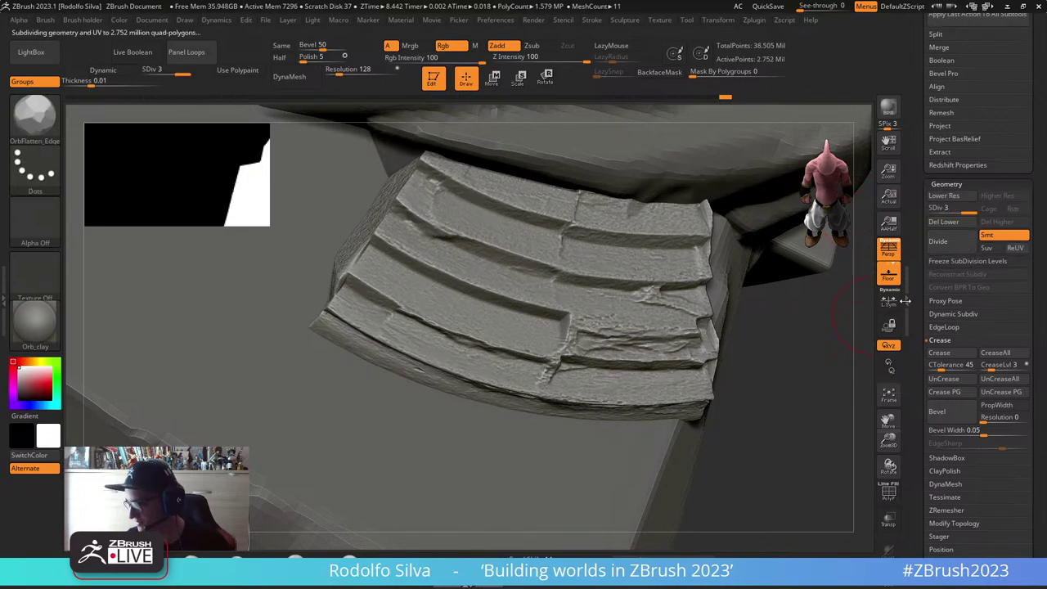
{"action": "left_click_drag", "start_coordinate": [922, 362], "coordinate": [924, 243]}
{"action": "left_click", "coordinate": [940, 351]}
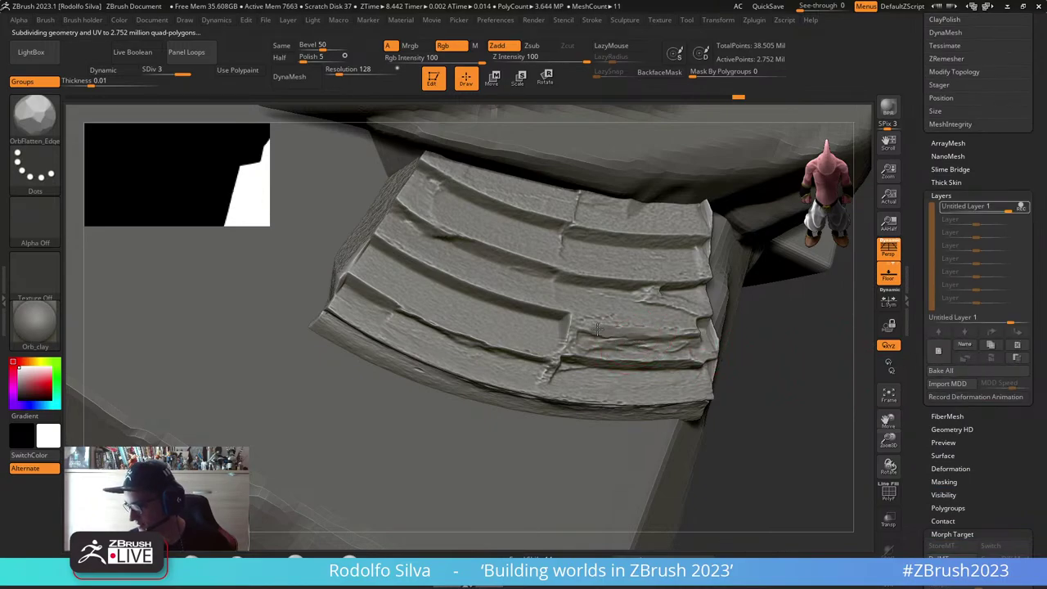
Step: Flatten the rough cracks and ledges across the block's lower tile rows with the OrbFlatten_Edge brush
{"action": "mouse_move", "coordinate": [634, 306]}
{"action": "left_mouse_down"}
{"action": "mouse_move", "coordinate": [700, 307]}
{"action": "mouse_move", "coordinate": [660, 308]}
{"action": "left_mouse_up"}
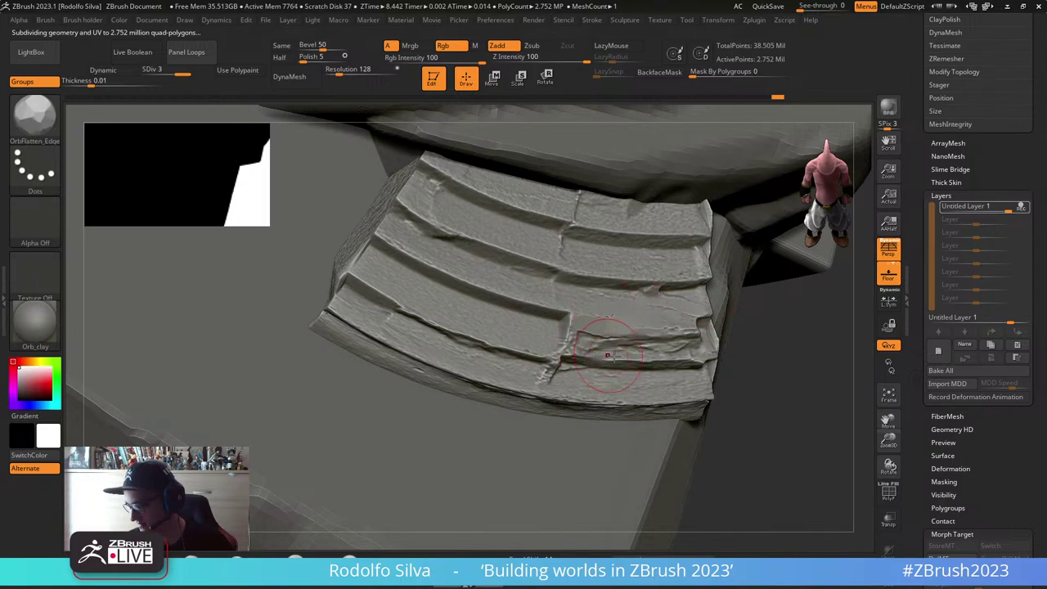
{"action": "left_click_drag", "start_coordinate": [608, 351], "coordinate": [553, 343]}
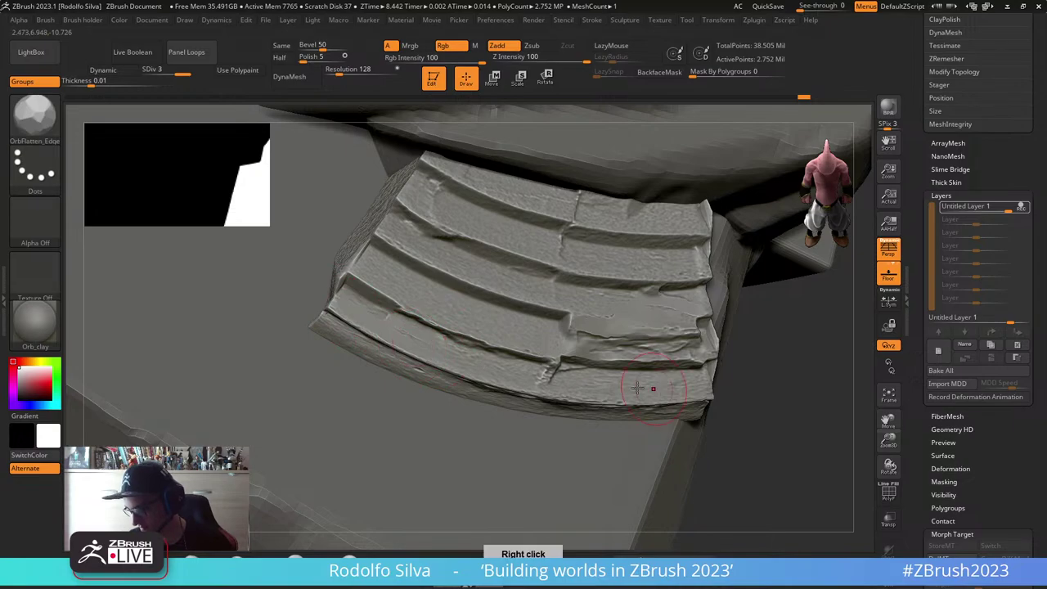
{"action": "right_click_drag", "start_coordinate": [662, 391], "coordinate": [634, 395]}
{"action": "left_click_drag", "start_coordinate": [629, 403], "coordinate": [559, 392]}
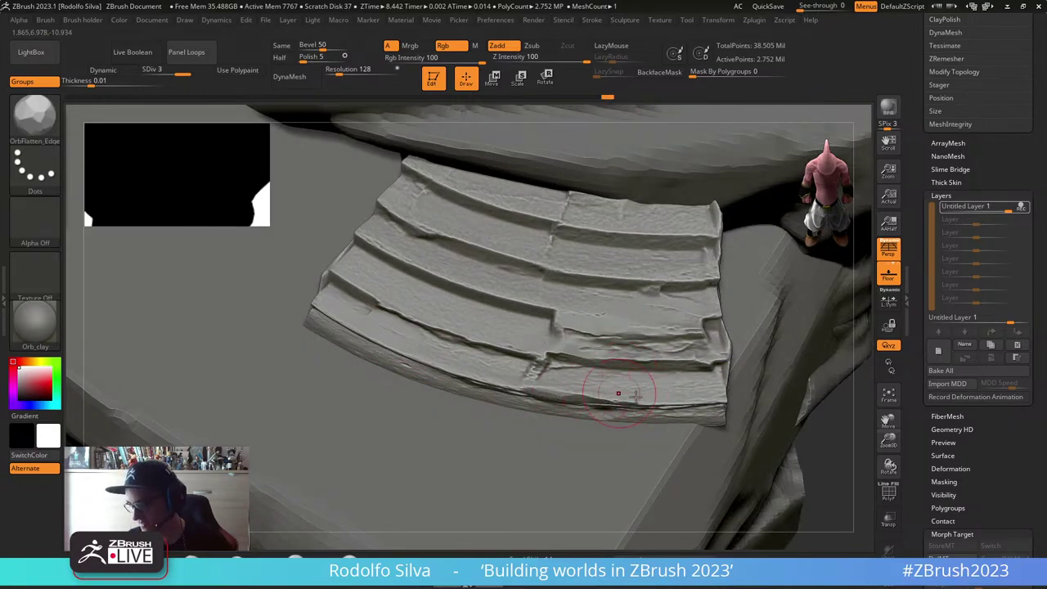
Step: Reduce the brush size and flatten the tile ends and corner edge along the block's right end
{"action": "right_click_drag", "start_coordinate": [657, 390], "coordinate": [719, 336]}
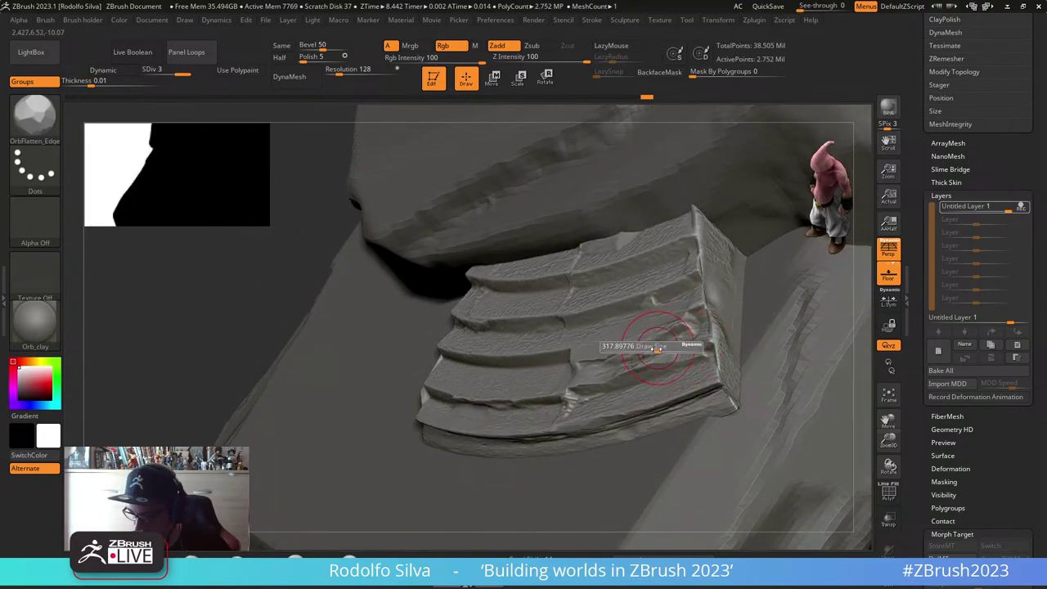
{"action": "right_click_drag", "start_coordinate": [651, 360], "coordinate": [657, 374]}
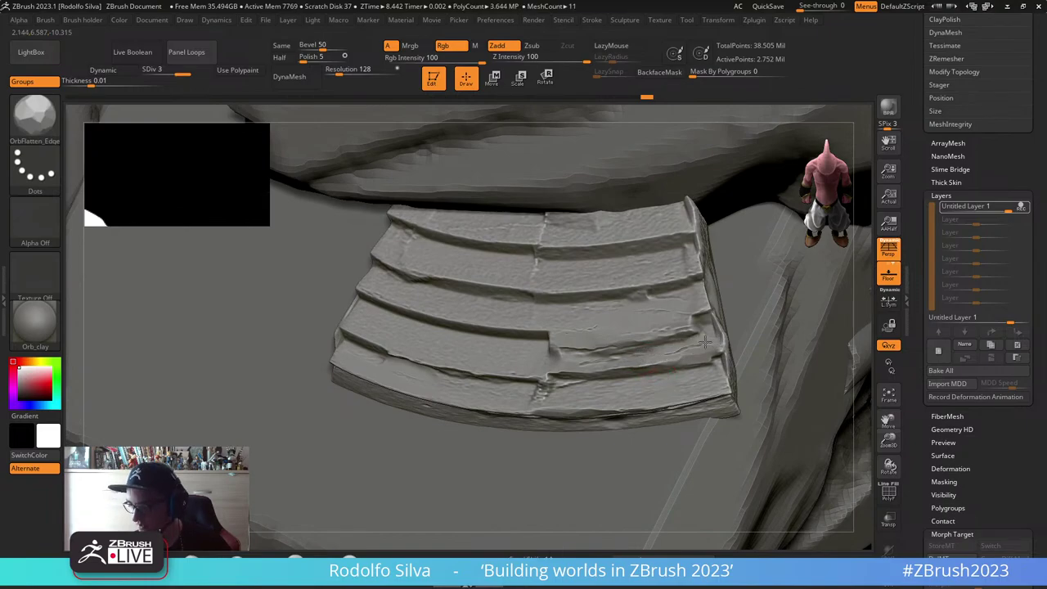
{"action": "right_click_drag", "start_coordinate": [727, 357], "coordinate": [726, 353]}
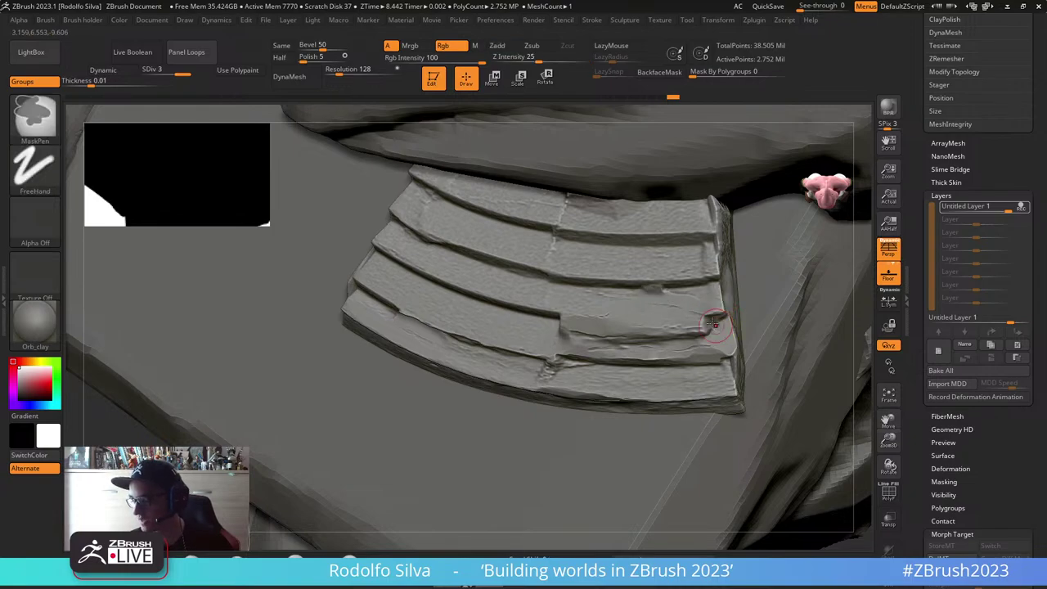
{"action": "right_click_drag", "start_coordinate": [734, 327], "coordinate": [749, 305]}
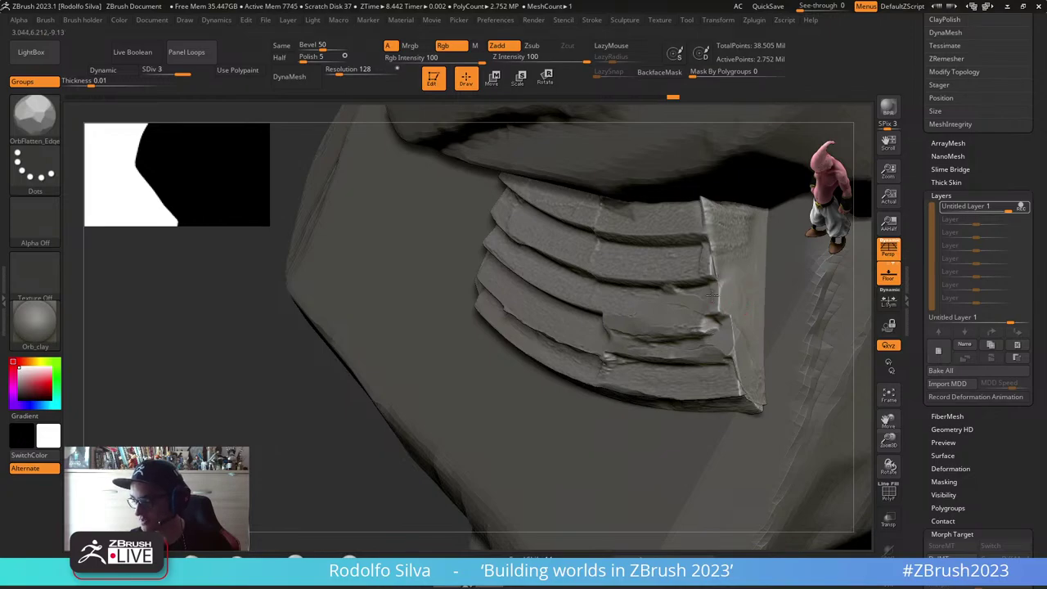
Step: Flatten the tile surfaces and stepped corner edges toward the block's left end
{"action": "right_click_drag", "start_coordinate": [647, 300], "coordinate": [704, 332]}
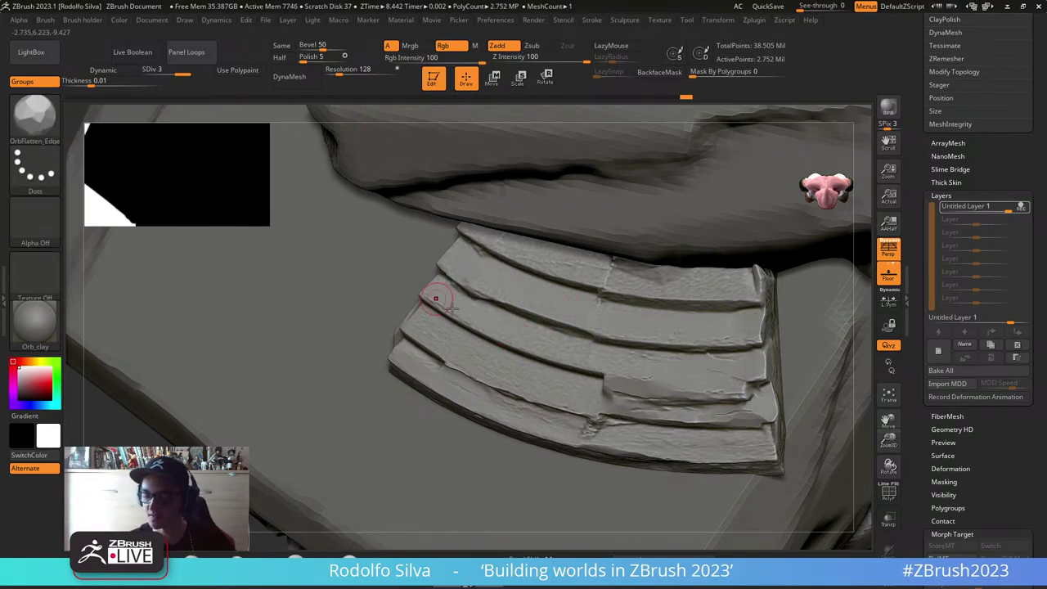
{"action": "right_click_drag", "start_coordinate": [529, 381], "coordinate": [469, 339]}
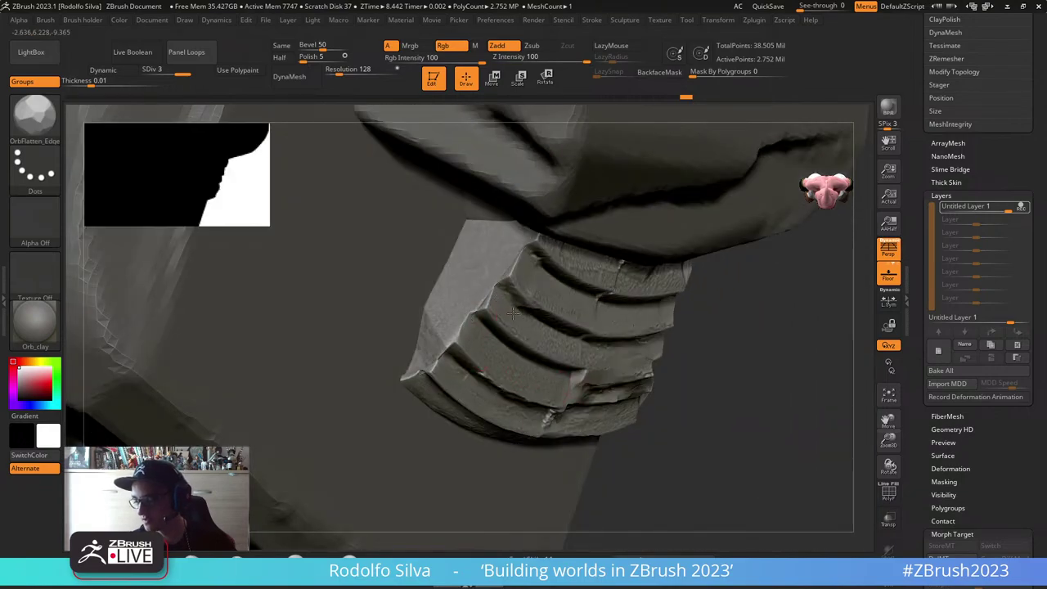
{"action": "right_click_drag", "start_coordinate": [522, 325], "coordinate": [613, 362]}
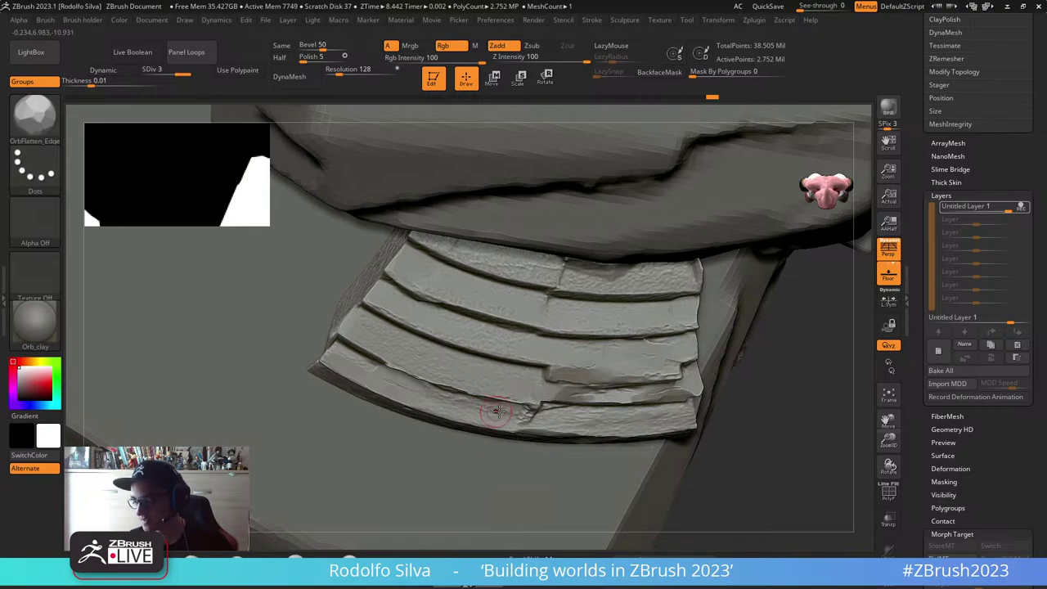
Step: Flatten and chip the ledge edges along the block's two lowest tile rows
{"action": "right_click_drag", "start_coordinate": [495, 413], "coordinate": [502, 386]}
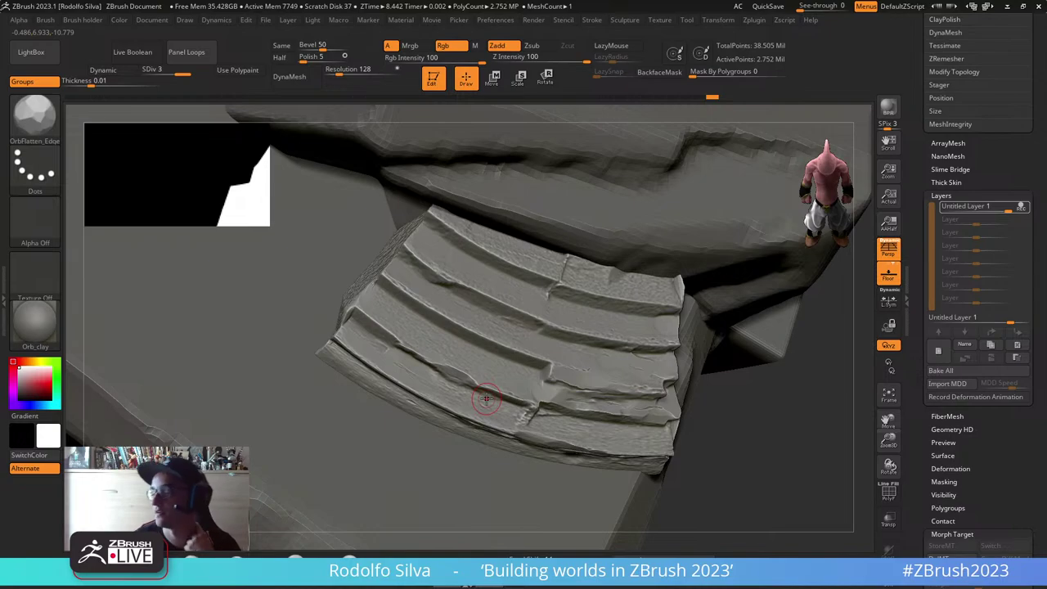
{"action": "right_click_drag", "start_coordinate": [486, 399], "coordinate": [514, 391]}
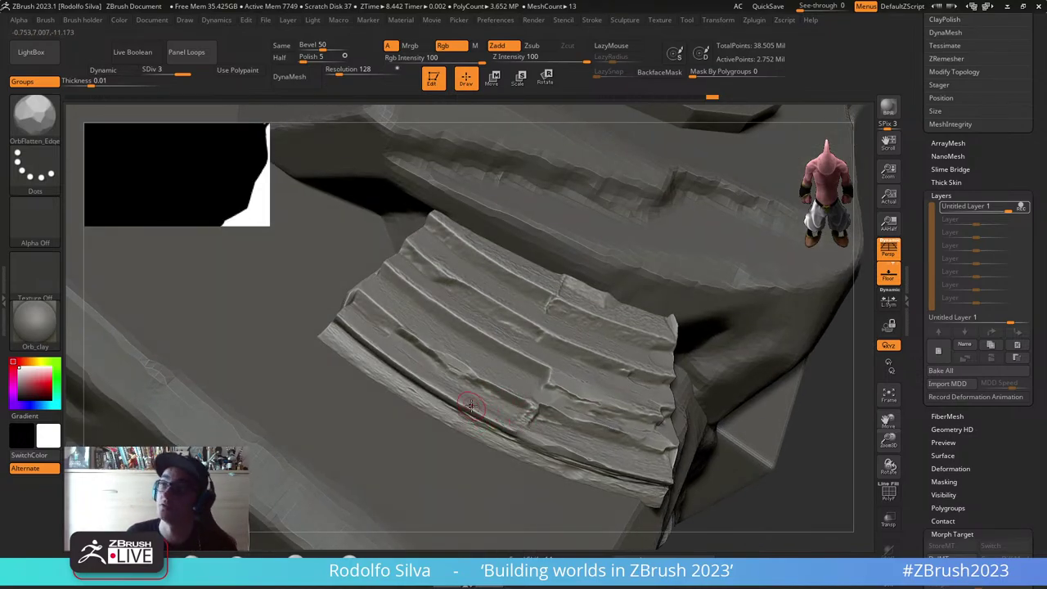
{"action": "right_click_drag", "start_coordinate": [549, 431], "coordinate": [519, 431]}
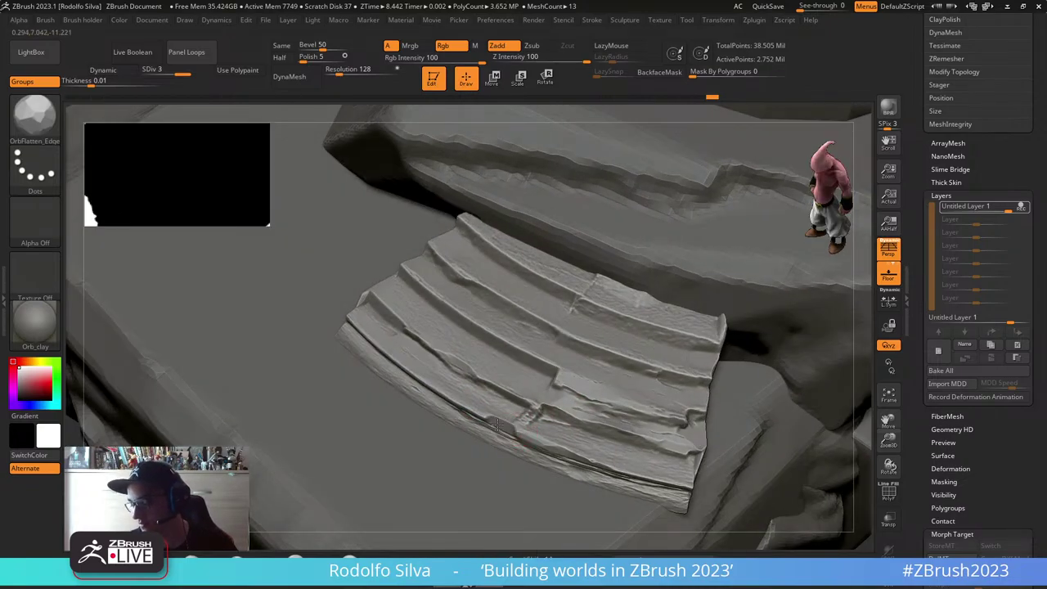
{"action": "right_click_drag", "start_coordinate": [441, 395], "coordinate": [549, 441]}
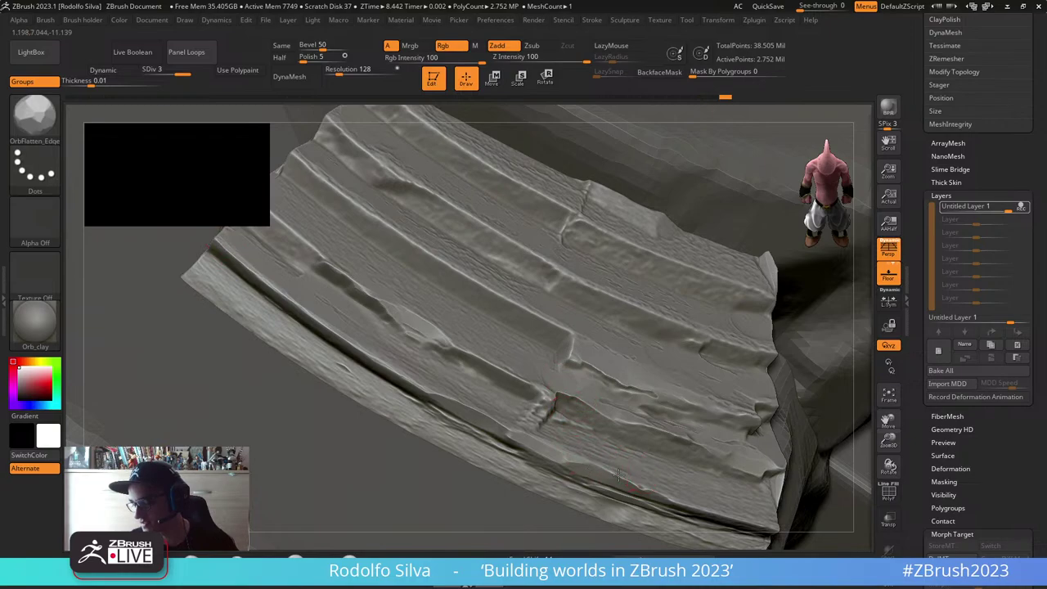
{"action": "mouse_move", "coordinate": [697, 498]}
{"action": "right_mouse_down"}
{"action": "mouse_move", "coordinate": [712, 498]}
{"action": "mouse_move", "coordinate": [540, 433]}
{"action": "right_mouse_up"}
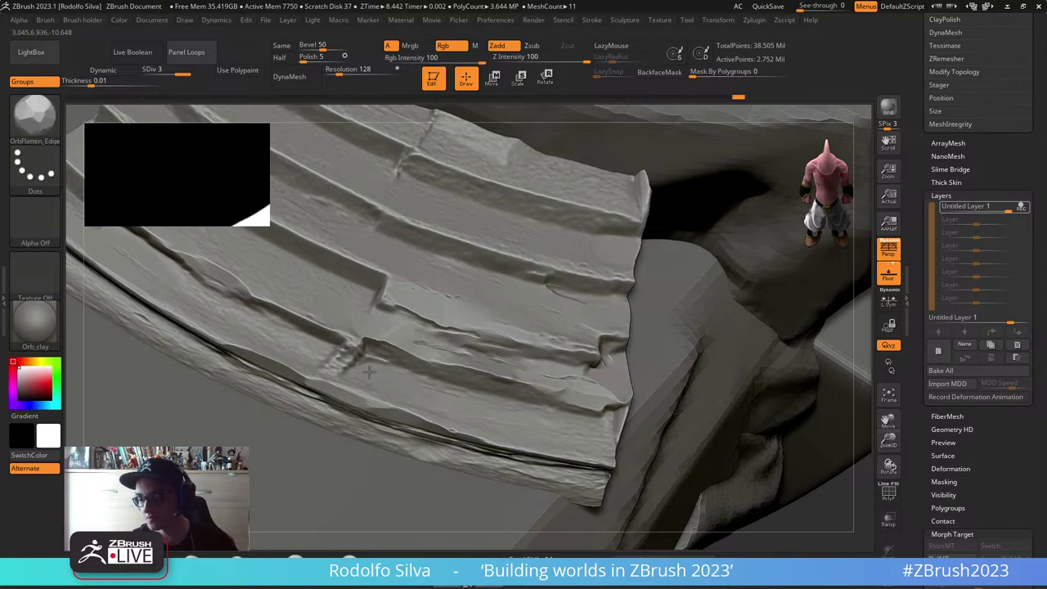
Step: Clean up the broken joint in the lower tile row and flatten the chipped tile ends at the right corner
{"action": "left_click_drag", "start_coordinate": [339, 362], "coordinate": [355, 343]}
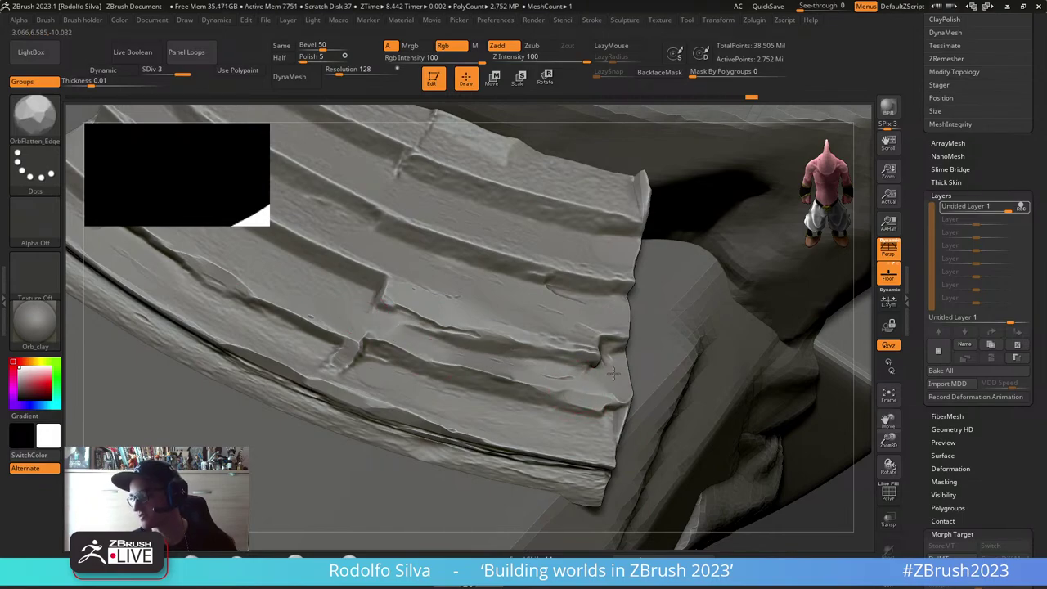
{"action": "right_click_drag", "start_coordinate": [620, 381], "coordinate": [544, 364]}
{"action": "mouse_move", "coordinate": [608, 347]}
{"action": "left_mouse_down"}
{"action": "mouse_move", "coordinate": [597, 365]}
{"action": "mouse_move", "coordinate": [606, 351]}
{"action": "mouse_move", "coordinate": [655, 347]}
{"action": "left_mouse_up"}
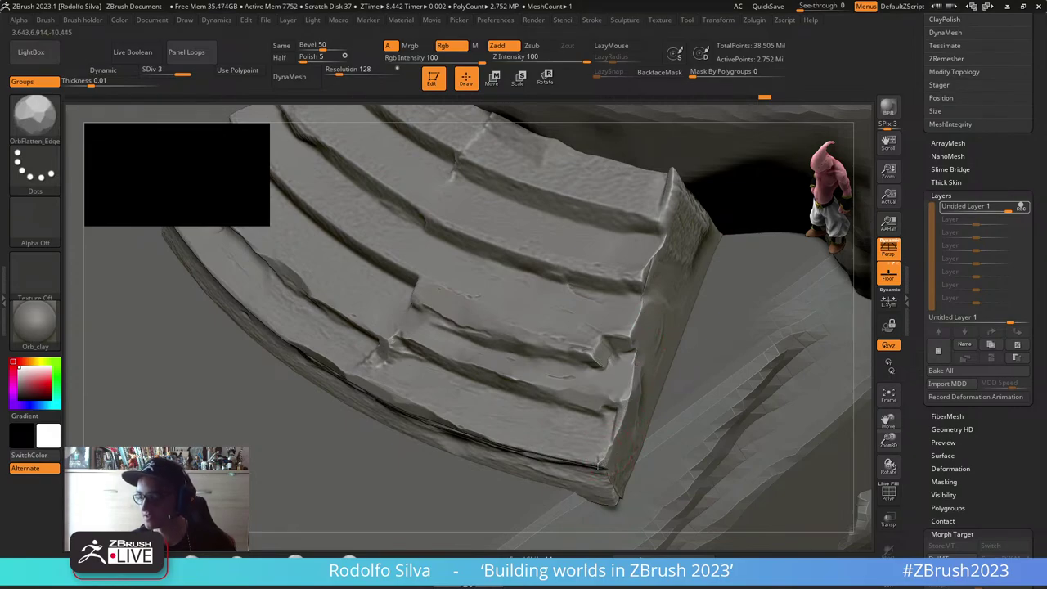
{"action": "right_click_drag", "start_coordinate": [599, 464], "coordinate": [541, 439]}
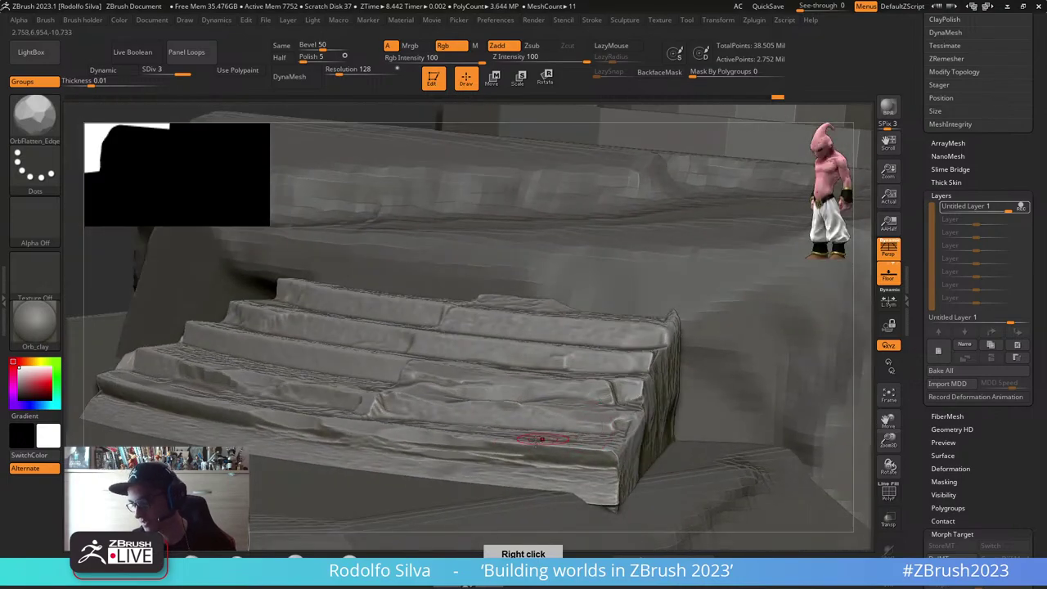
Step: Flatten the block's lower front edge and the ledge edges along the middle tile rows
{"action": "left_click_drag", "start_coordinate": [481, 457], "coordinate": [590, 468]}
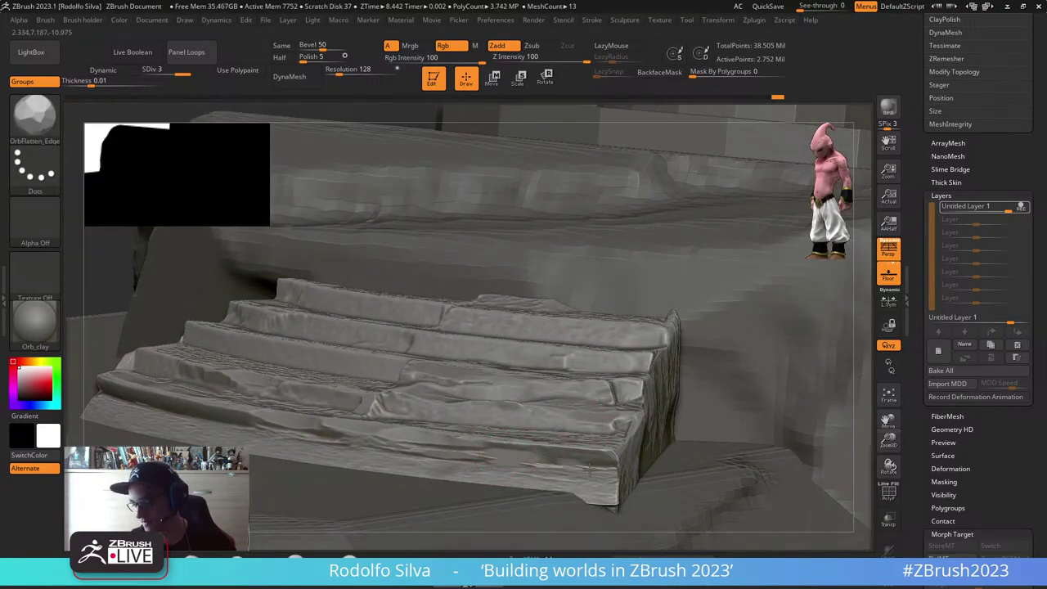
{"action": "right_click_drag", "start_coordinate": [589, 469], "coordinate": [371, 302]}
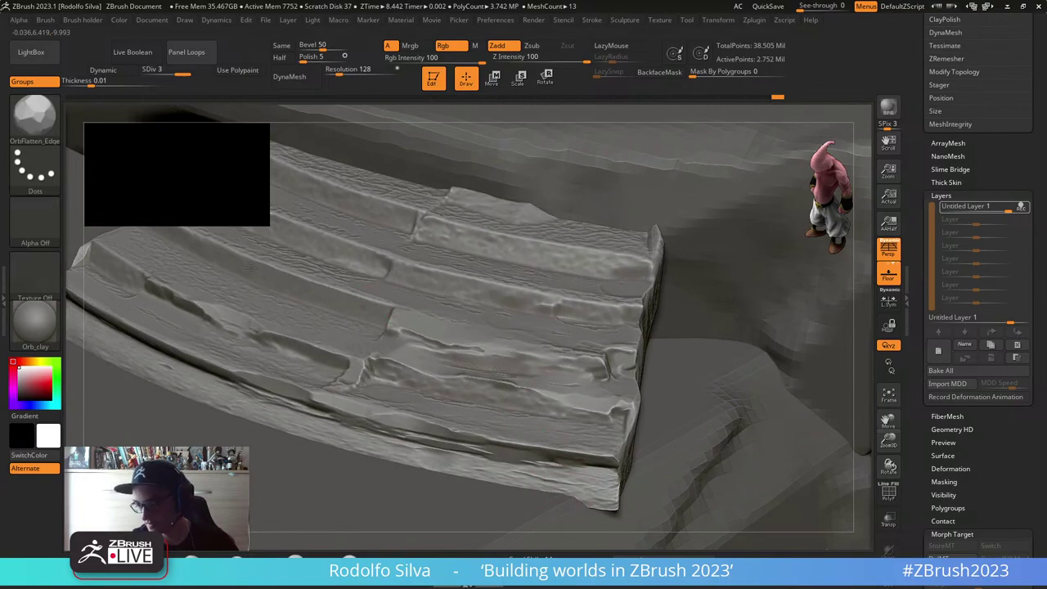
{"action": "right_click_drag", "start_coordinate": [183, 223], "coordinate": [500, 357]}
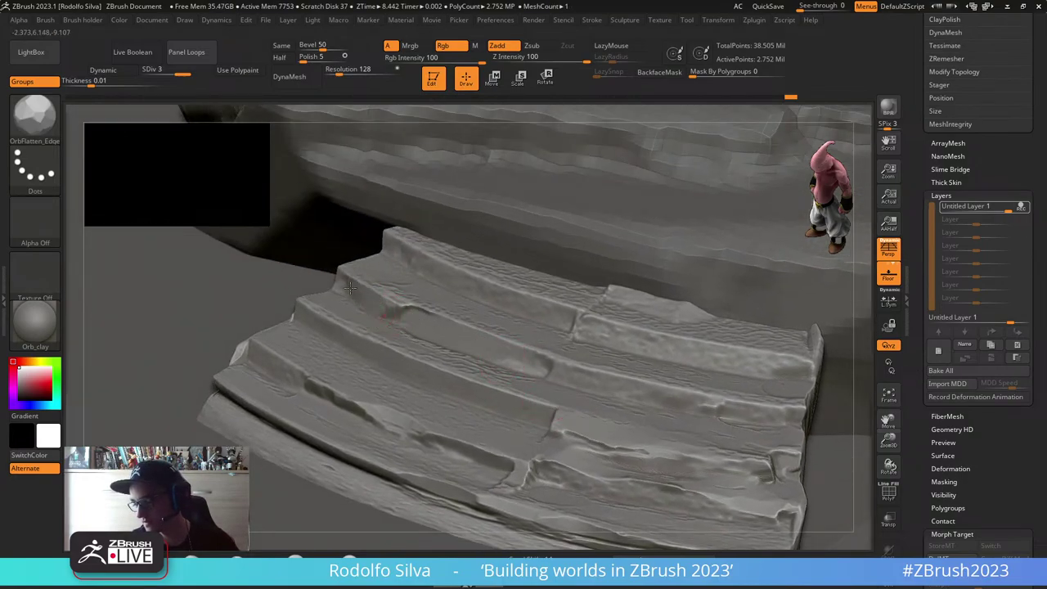
{"action": "right_click_drag", "start_coordinate": [442, 306], "coordinate": [577, 363]}
{"action": "mouse_move", "coordinate": [640, 386]}
{"action": "left_mouse_down"}
{"action": "mouse_move", "coordinate": [719, 409]}
{"action": "mouse_move", "coordinate": [694, 401]}
{"action": "left_mouse_up"}
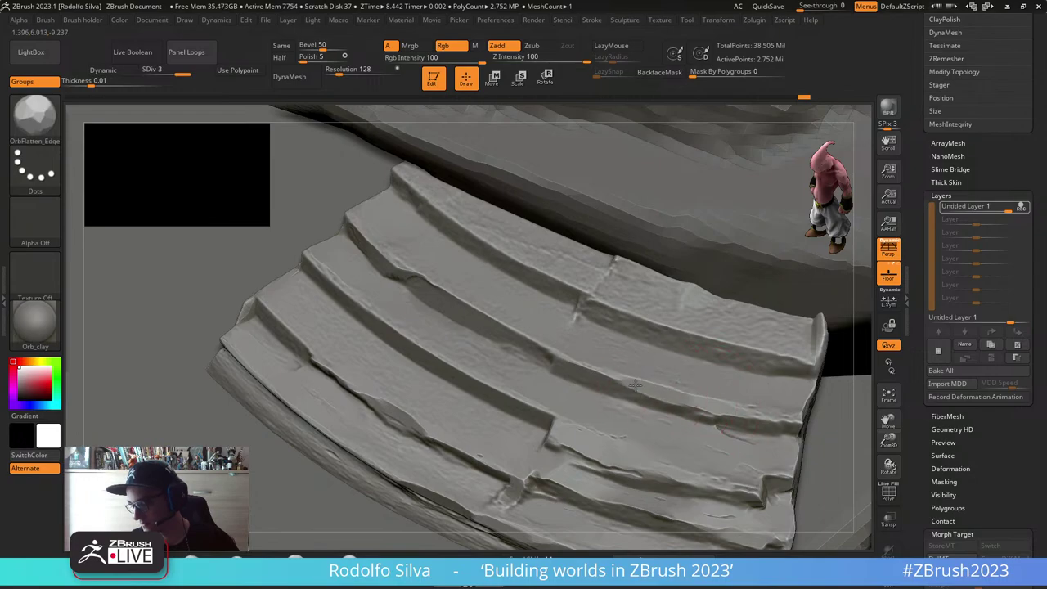
{"action": "right_click_drag", "start_coordinate": [713, 441], "coordinate": [691, 402]}
Step: Resize the flatten brush and smooth the tile surface beside the broken joint in the second-lowest row
{"action": "key", "text": "ctrl+space"}
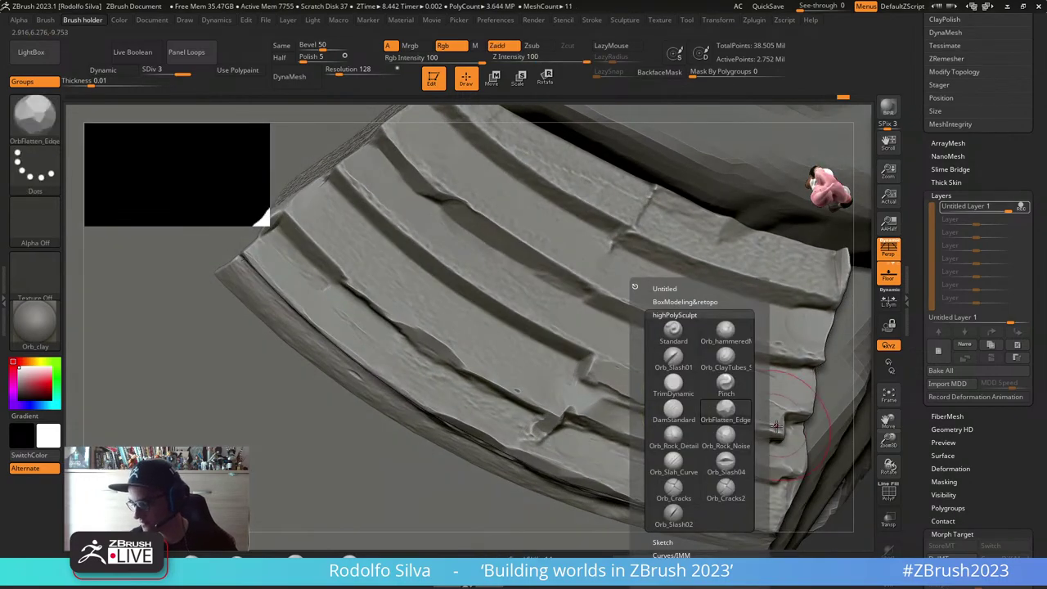
{"action": "key", "text": "s"}
{"action": "left_click_drag", "start_coordinate": [631, 419], "coordinate": [620, 420]}
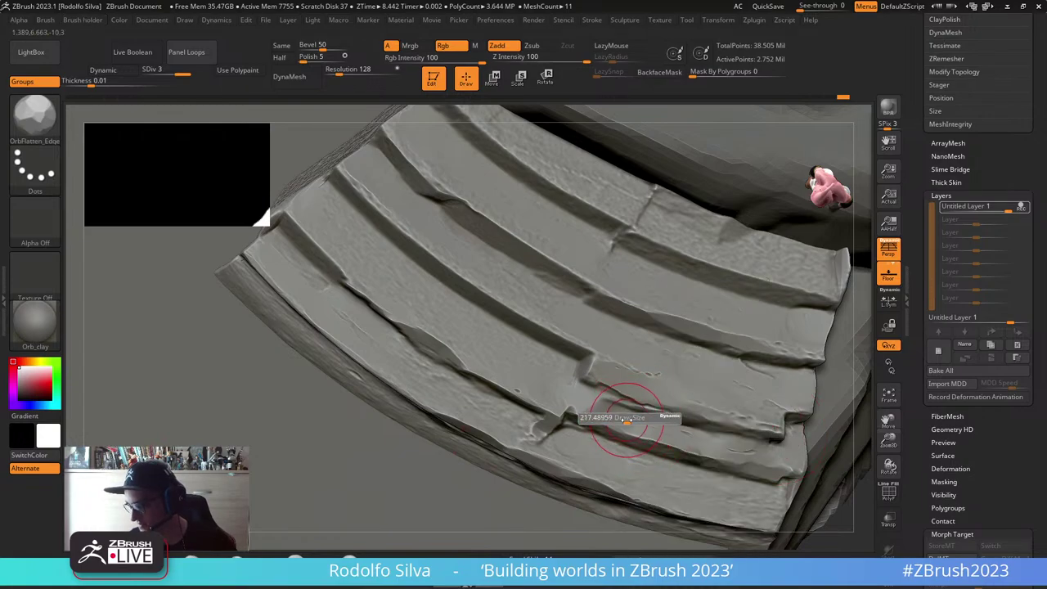
{"action": "left_click_drag", "start_coordinate": [725, 434], "coordinate": [681, 425]}
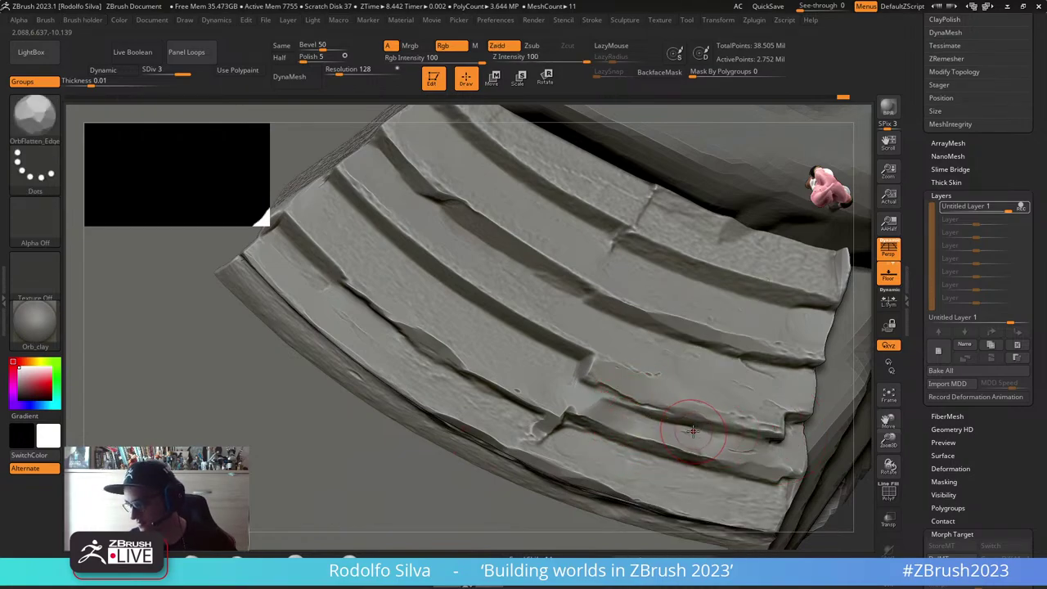
Step: Choose the Orb_Slash_Curve brush and cut cracks into the tile edges next to the joints in the middle and lower rows
{"action": "key", "text": "b"}
{"action": "left_click", "coordinate": [694, 462]}
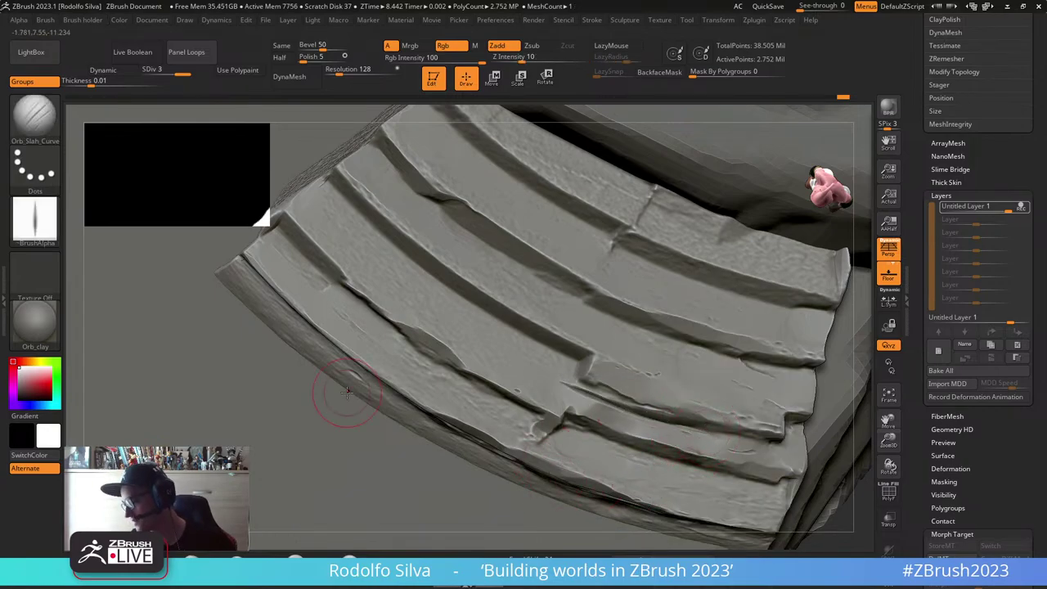
{"action": "right_click_drag", "start_coordinate": [726, 429], "coordinate": [708, 437]}
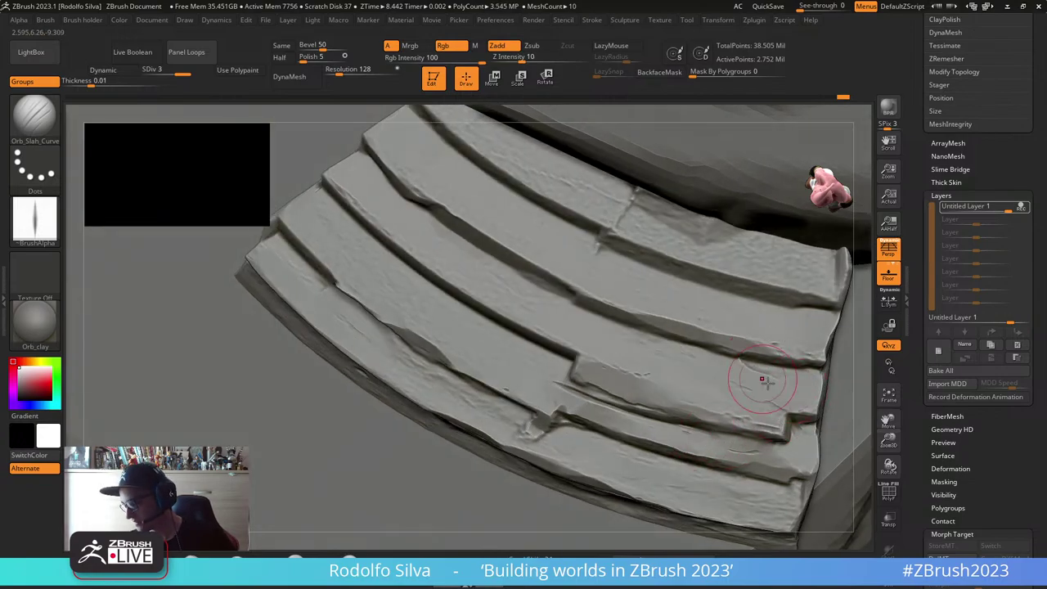
{"action": "right_click_drag", "start_coordinate": [762, 381], "coordinate": [631, 363]}
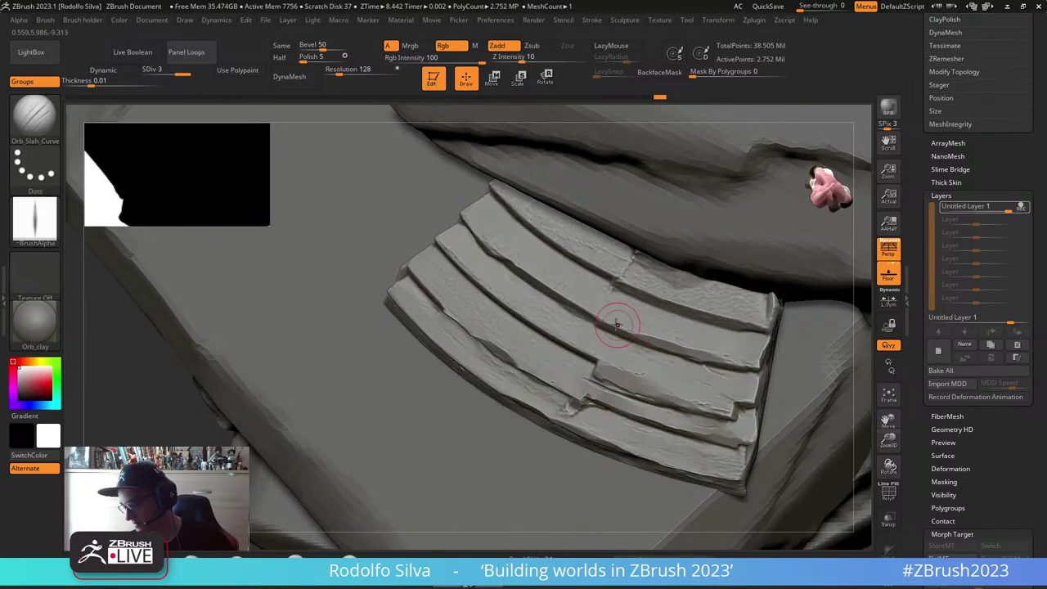
{"action": "mouse_move", "coordinate": [648, 307]}
{"action": "right_mouse_down"}
{"action": "mouse_move", "coordinate": [720, 343]}
{"action": "mouse_move", "coordinate": [661, 322]}
{"action": "right_mouse_up"}
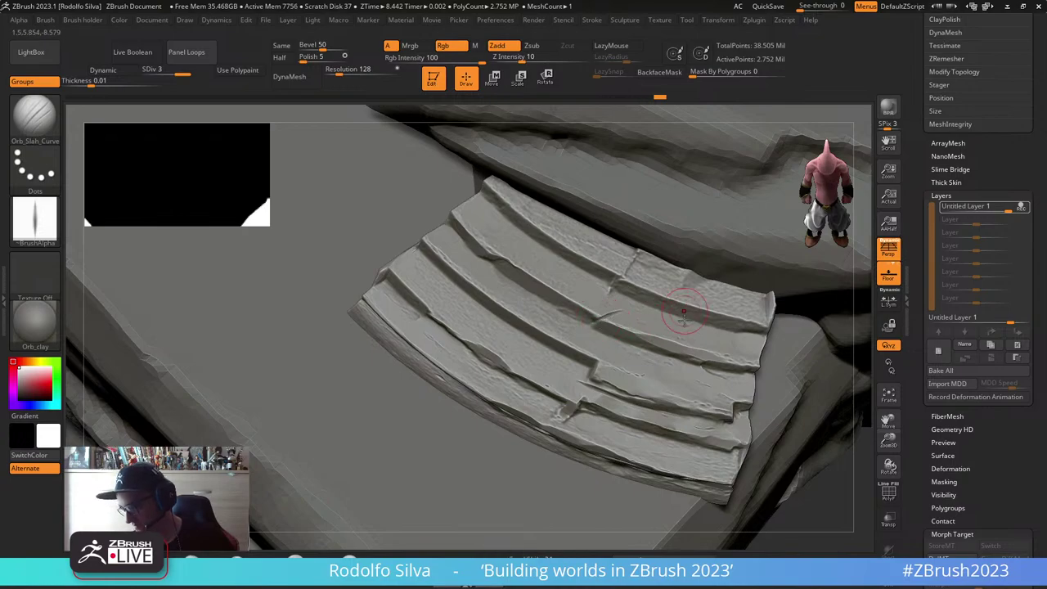
{"action": "right_click_drag", "start_coordinate": [731, 351], "coordinate": [736, 362]}
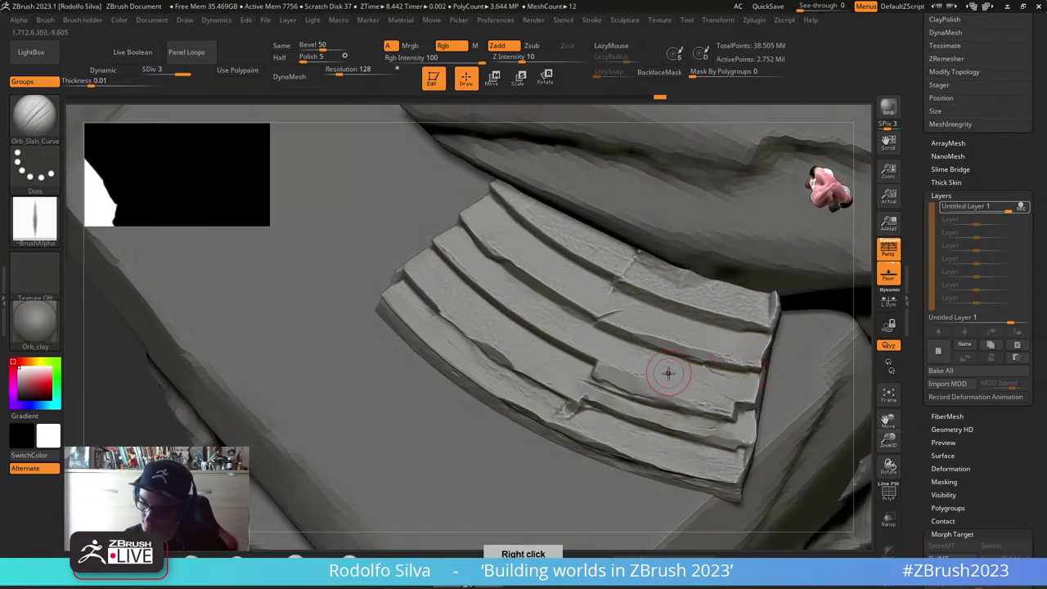
Step: Carve the vertical joint lines between the tiles from the uppermost row down across the block's lowest edge
{"action": "right_click_drag", "start_coordinate": [668, 372], "coordinate": [630, 358]}
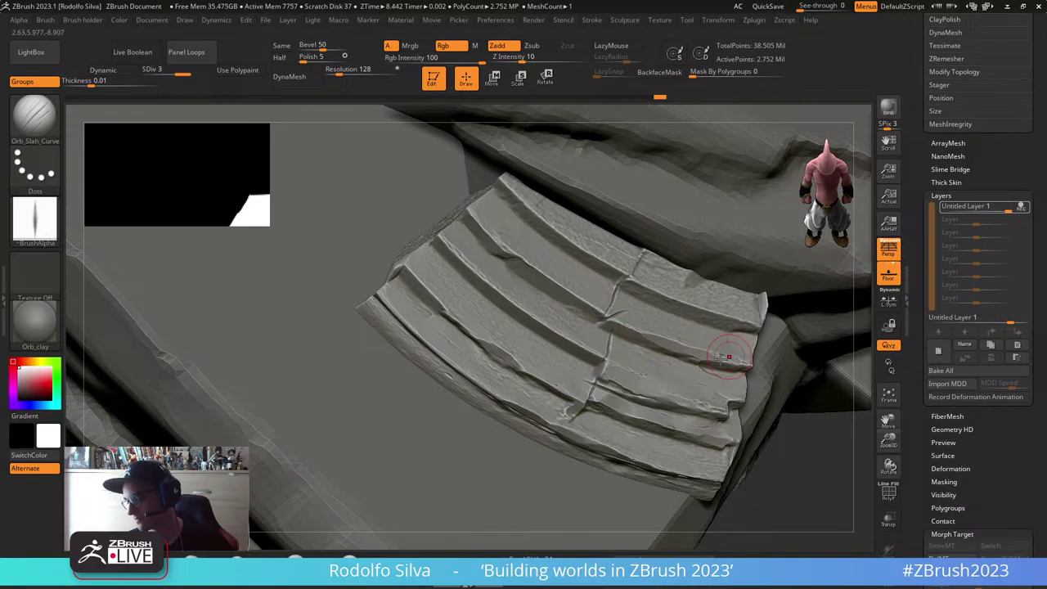
{"action": "right_click_drag", "start_coordinate": [728, 350], "coordinate": [655, 287]}
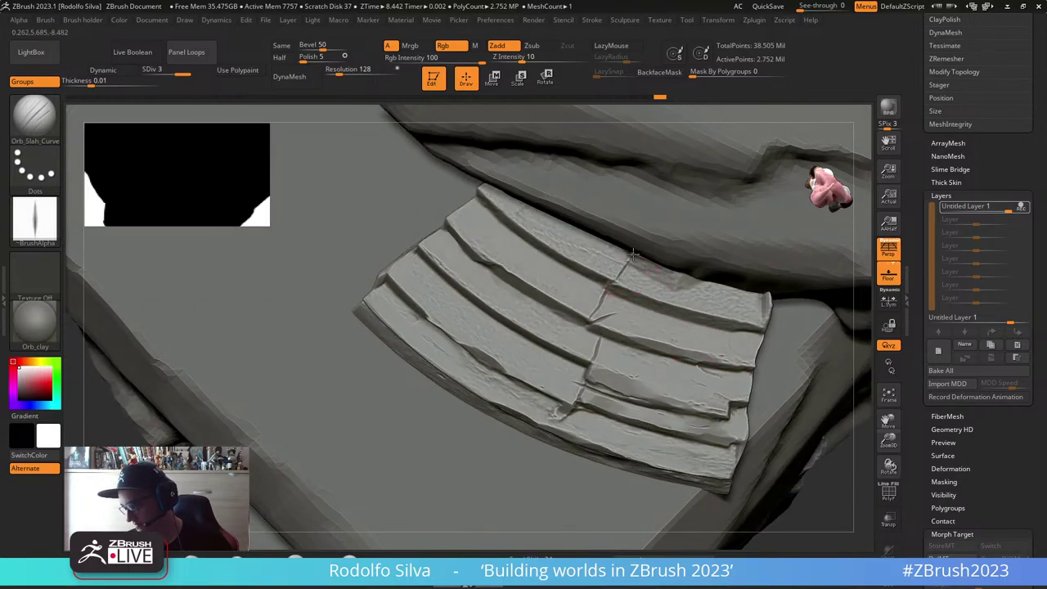
{"action": "right_click_drag", "start_coordinate": [646, 326], "coordinate": [694, 355]}
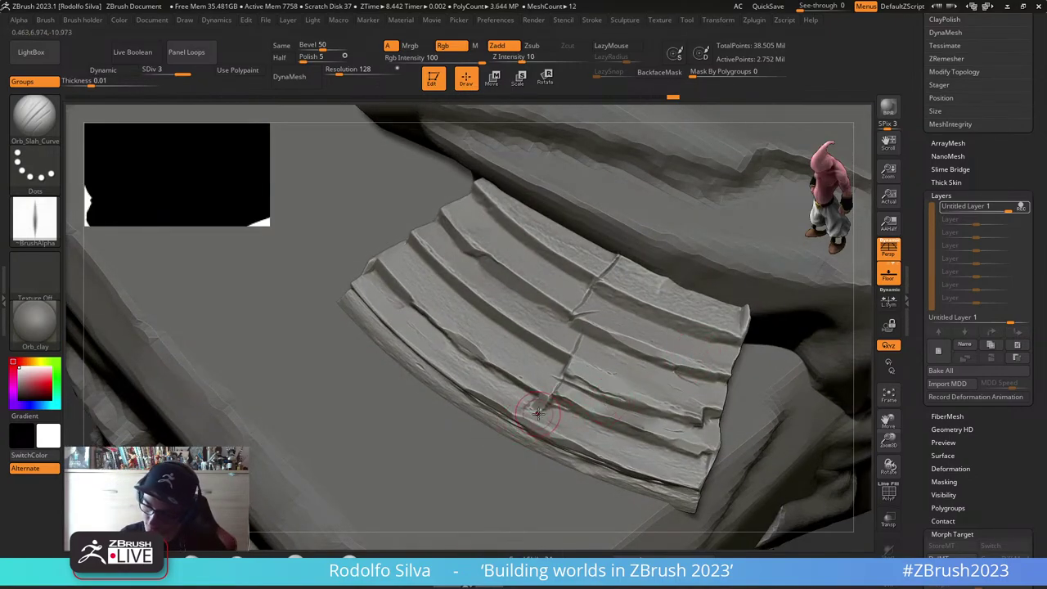
{"action": "right_click_drag", "start_coordinate": [572, 422], "coordinate": [596, 434]}
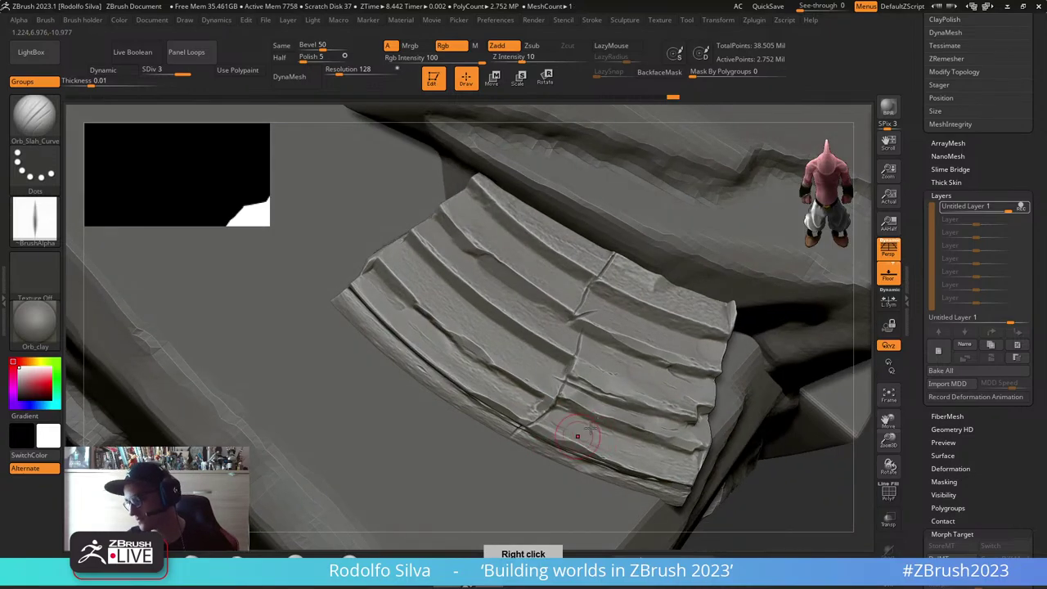
Step: Return to the OrbFlatten_Edge brush and flatten the ledge corners along the block's left end
{"action": "key", "text": "ctrl+b"}
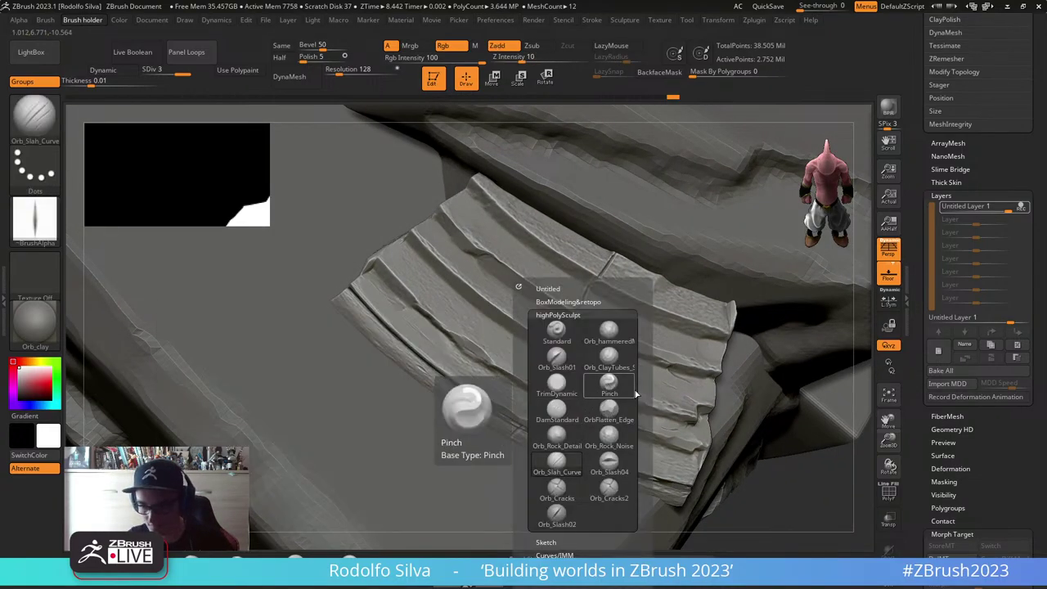
{"action": "left_click", "coordinate": [610, 416]}
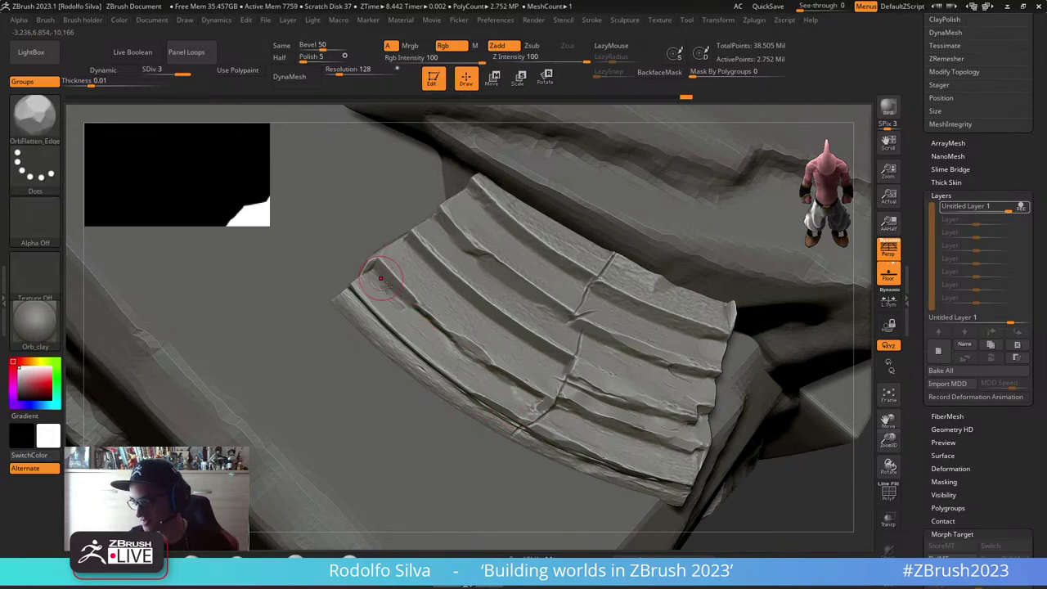
{"action": "right_click_drag", "start_coordinate": [377, 282], "coordinate": [388, 315]}
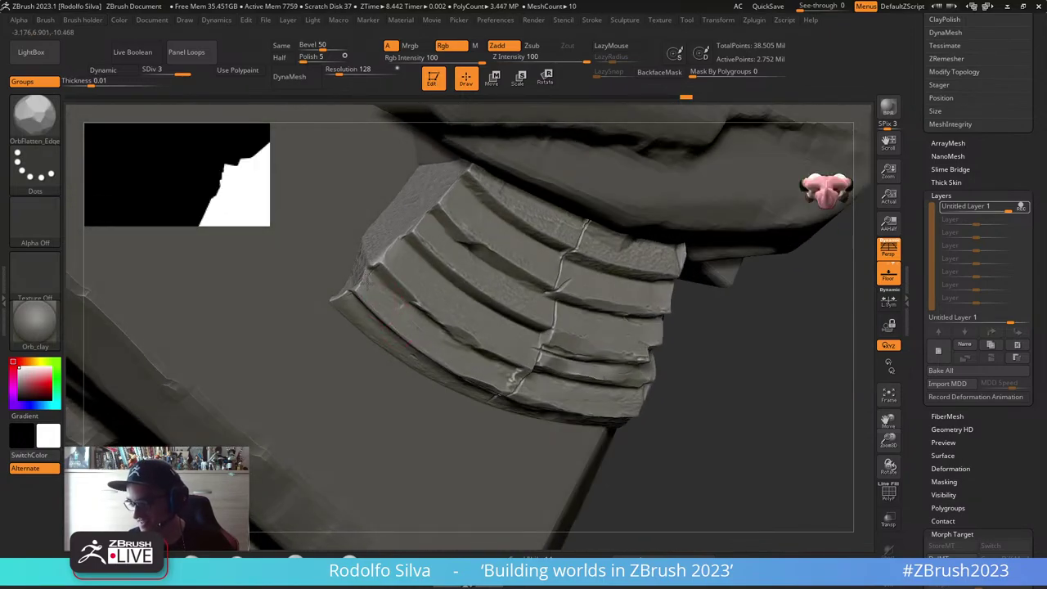
{"action": "left_click_drag", "start_coordinate": [366, 271], "coordinate": [376, 265]}
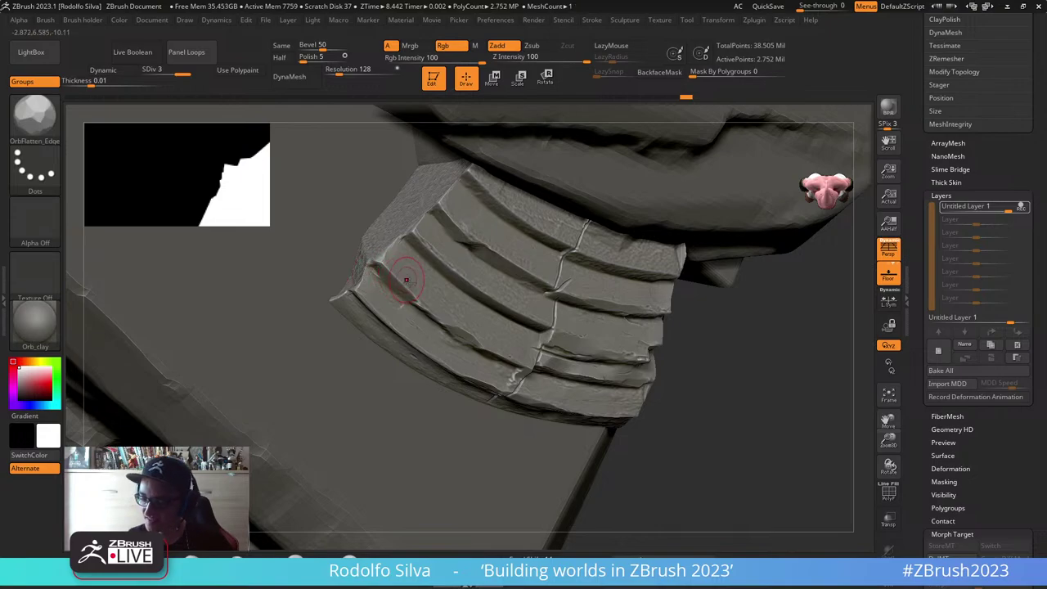
{"action": "right_click_drag", "start_coordinate": [406, 280], "coordinate": [412, 247]}
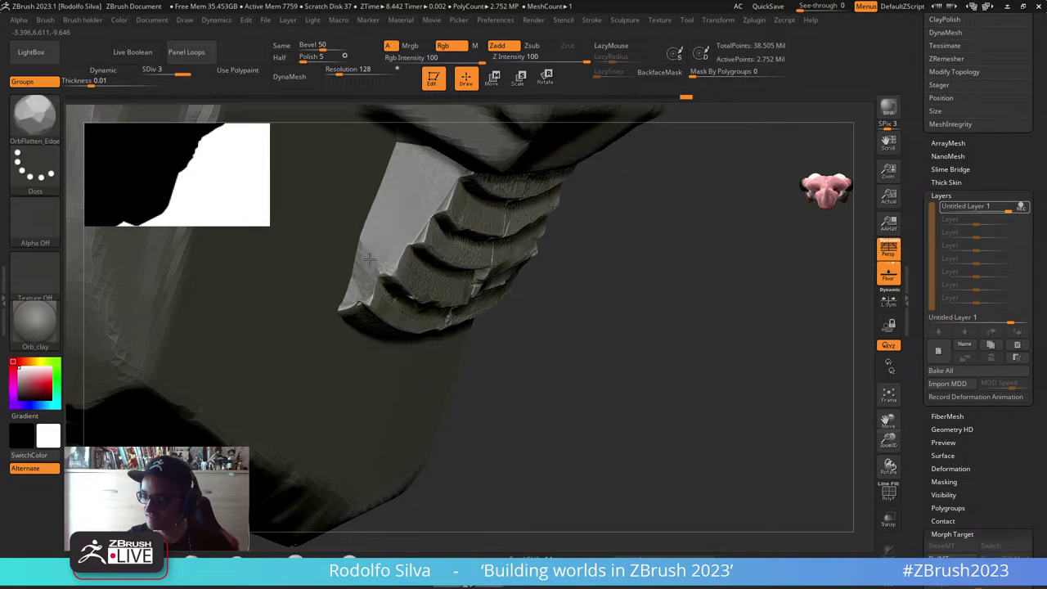
Step: Flatten the uppermost tile row's edge and smooth the rough side face at the block's right end
{"action": "right_click_drag", "start_coordinate": [584, 344], "coordinate": [652, 238]}
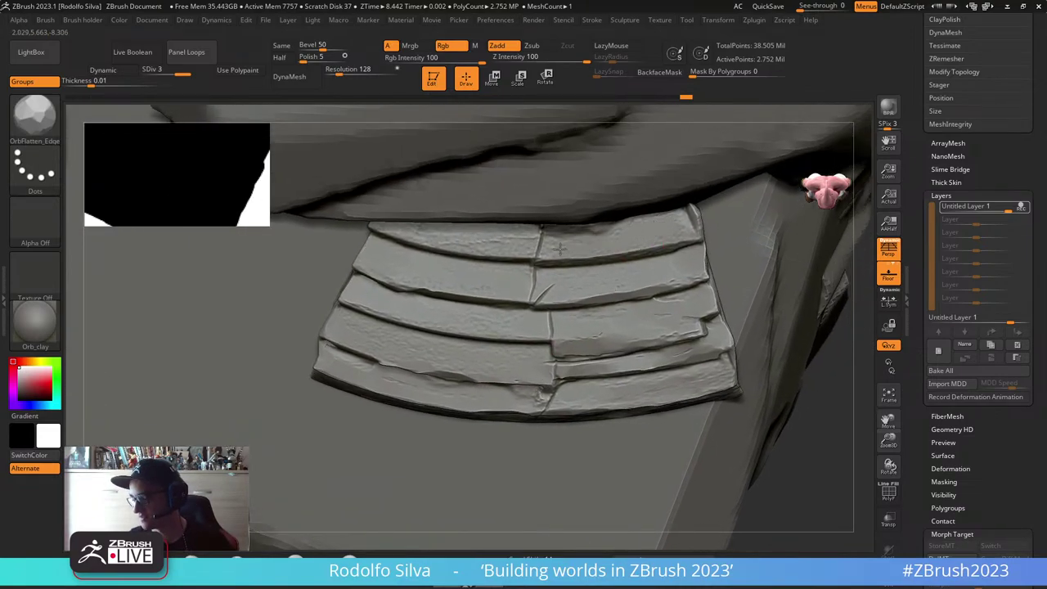
{"action": "right_click_drag", "start_coordinate": [672, 231], "coordinate": [661, 233]}
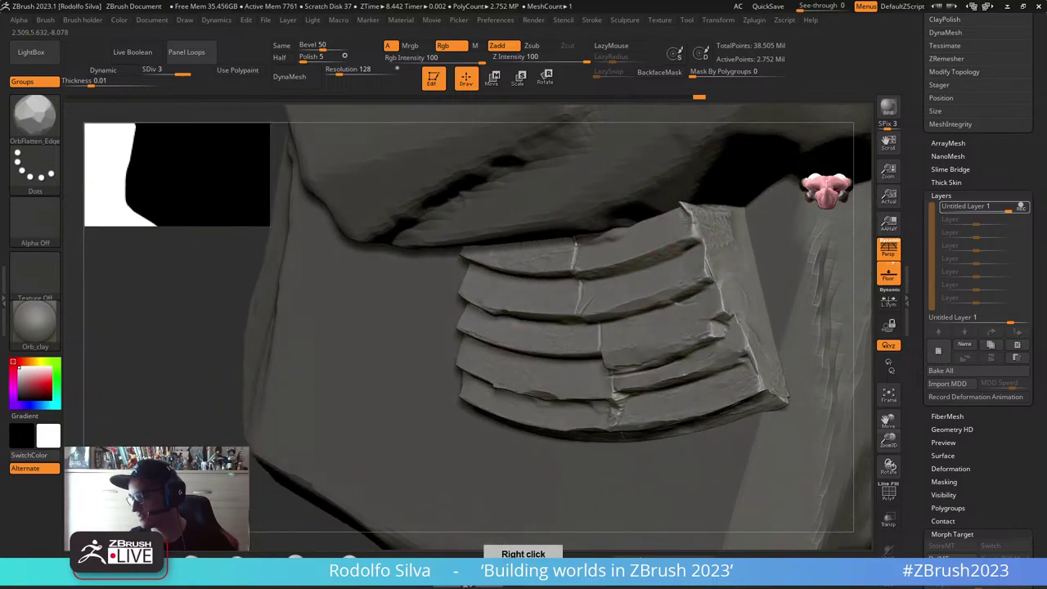
{"action": "right_click_drag", "start_coordinate": [729, 257], "coordinate": [729, 245]}
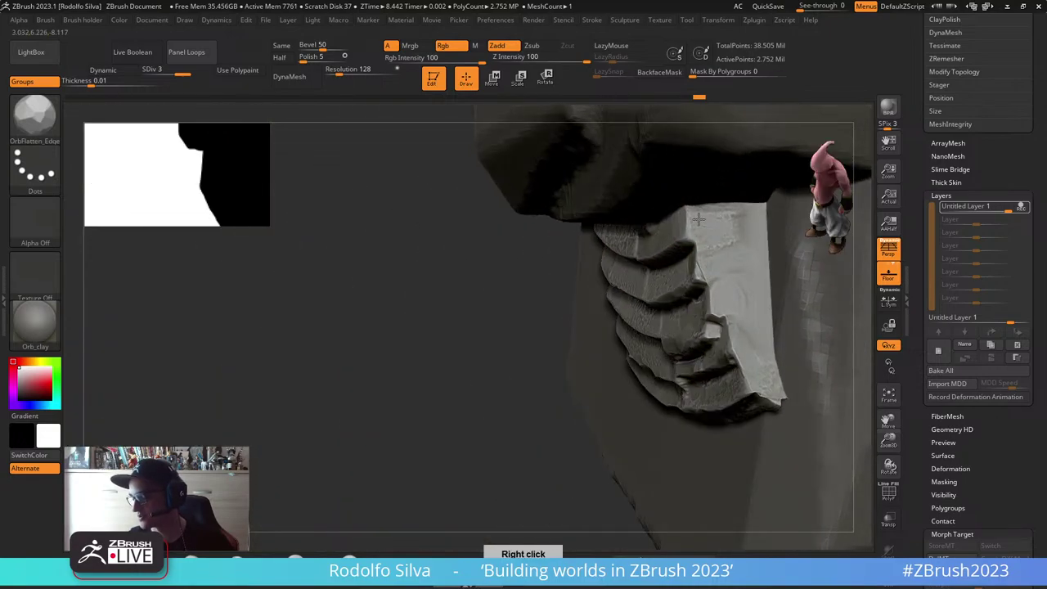
{"action": "right_click_drag", "start_coordinate": [755, 283], "coordinate": [763, 391]}
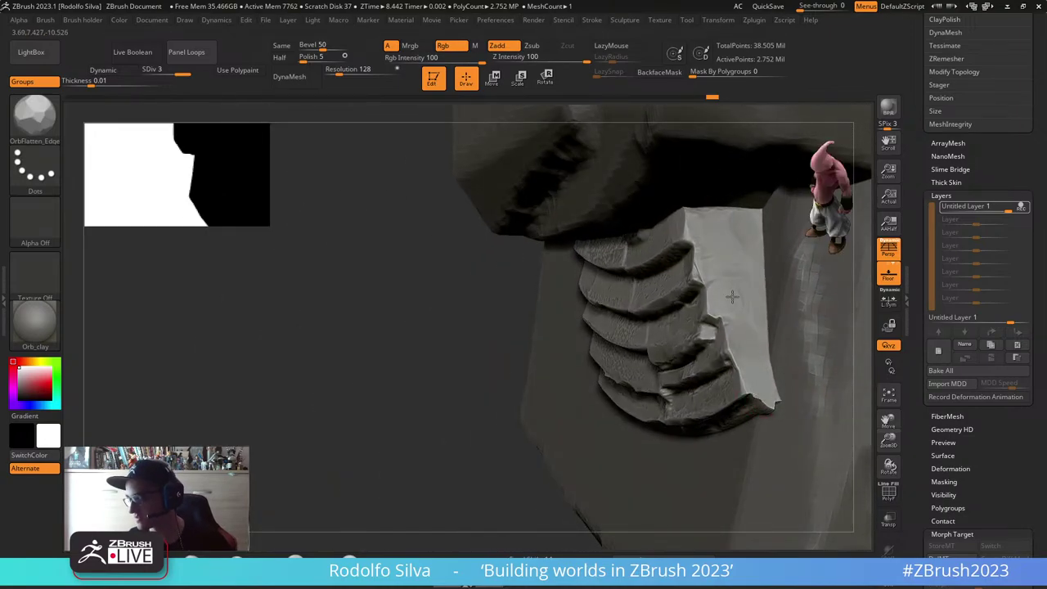
{"action": "right_click_drag", "start_coordinate": [725, 243], "coordinate": [592, 350]}
Step: Flatten the remaining rough tile surfaces and ledge edges across the whole block
{"action": "right_click_drag", "start_coordinate": [529, 347], "coordinate": [596, 392]}
{"action": "right_click_drag", "start_coordinate": [618, 278], "coordinate": [533, 306]}
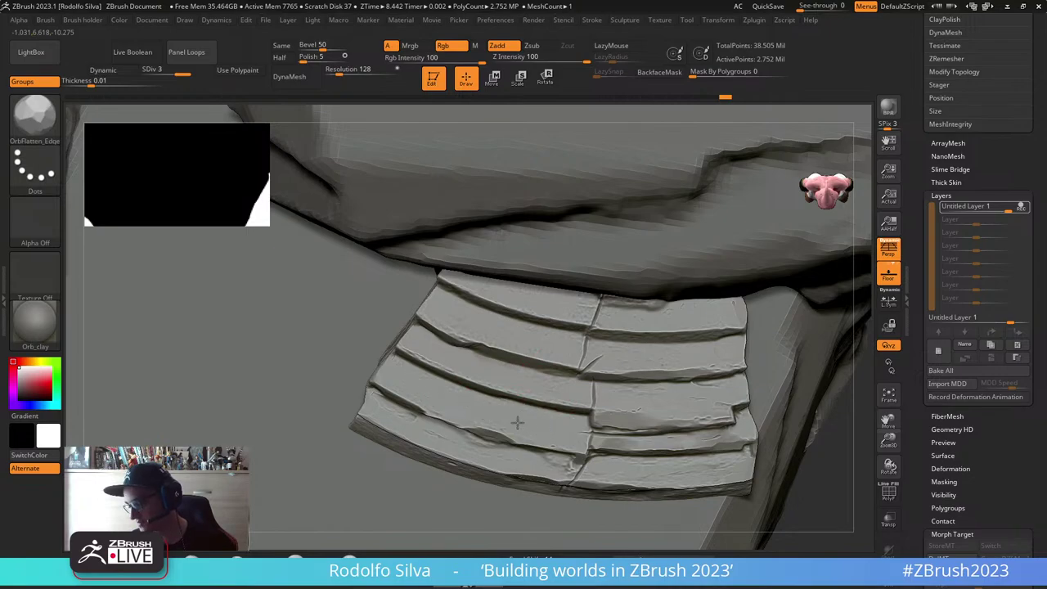
{"action": "right_click_drag", "start_coordinate": [528, 385], "coordinate": [576, 400]}
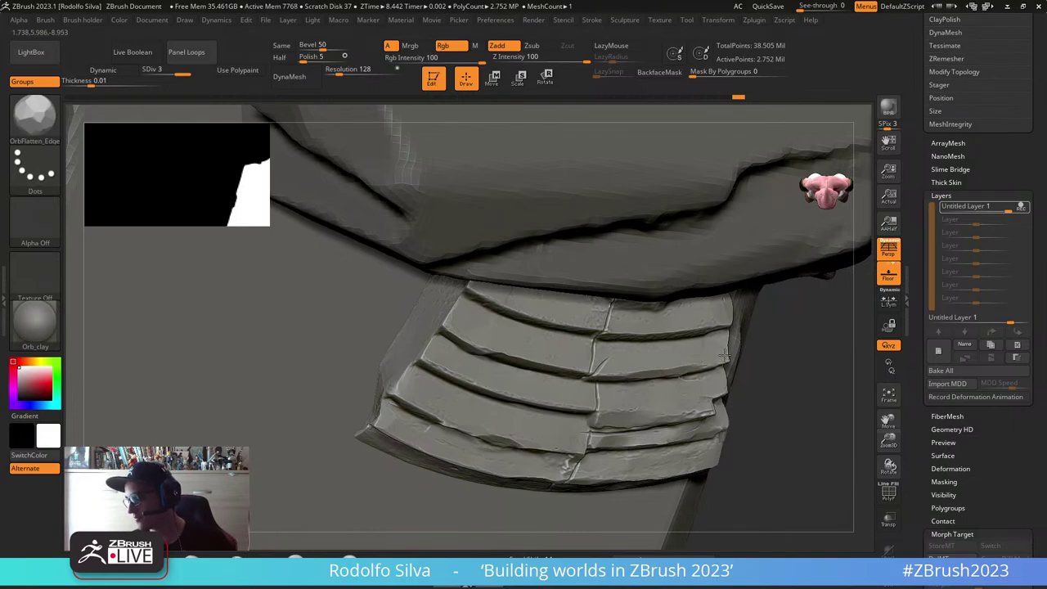
{"action": "right_click_drag", "start_coordinate": [725, 353], "coordinate": [694, 364]}
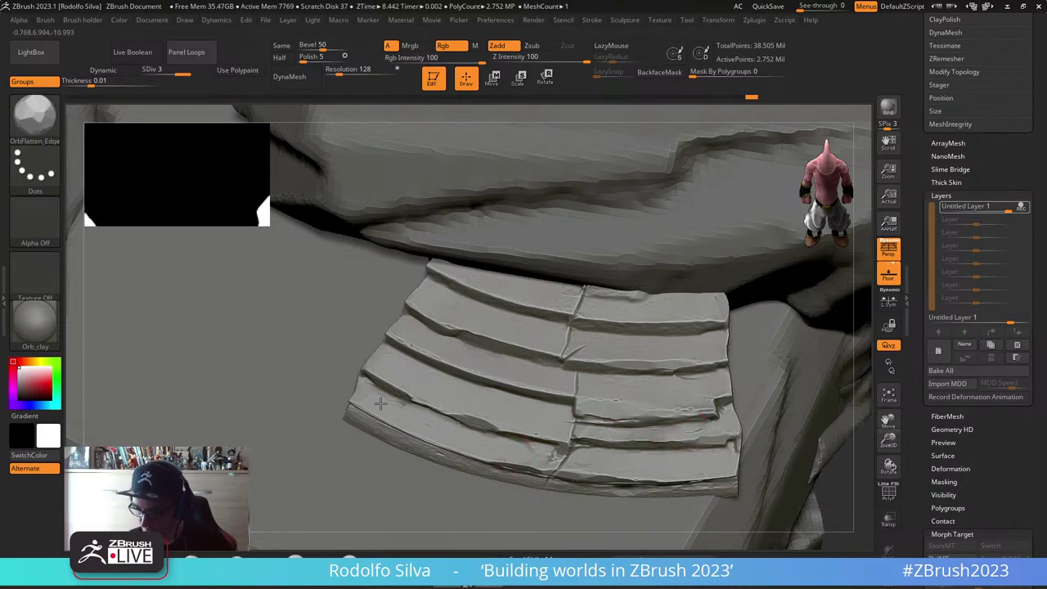
{"action": "right_click_drag", "start_coordinate": [356, 351], "coordinate": [396, 361]}
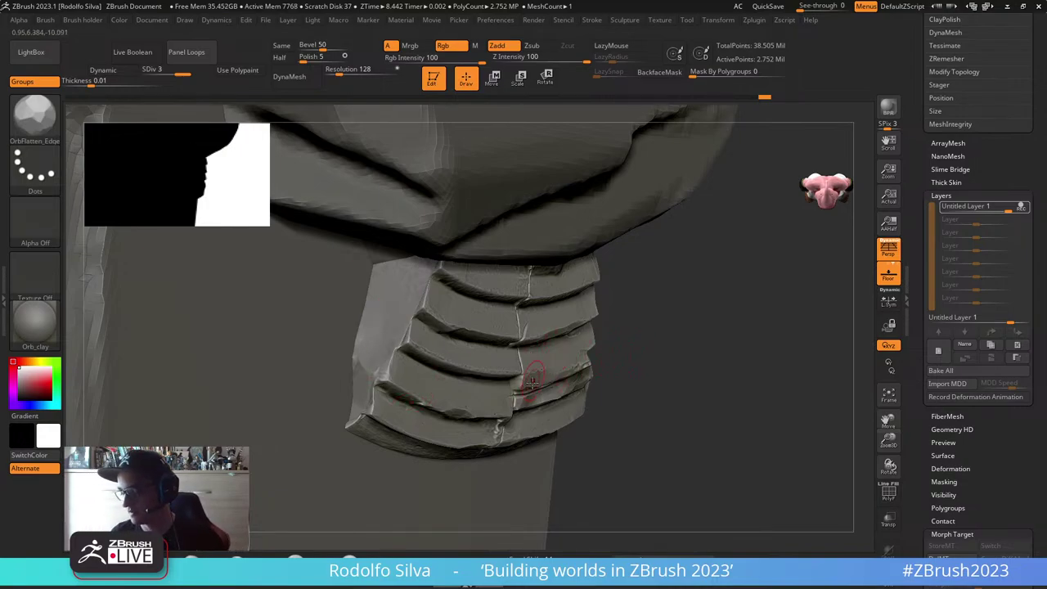
Step: Examine the finished tile steps within the whole floating-rock scene from several angles
{"action": "right_click_drag", "start_coordinate": [537, 392], "coordinate": [675, 339]}
{"action": "right_click_drag", "start_coordinate": [626, 368], "coordinate": [496, 398]}
{"action": "right_click_drag", "start_coordinate": [417, 339], "coordinate": [439, 328]}
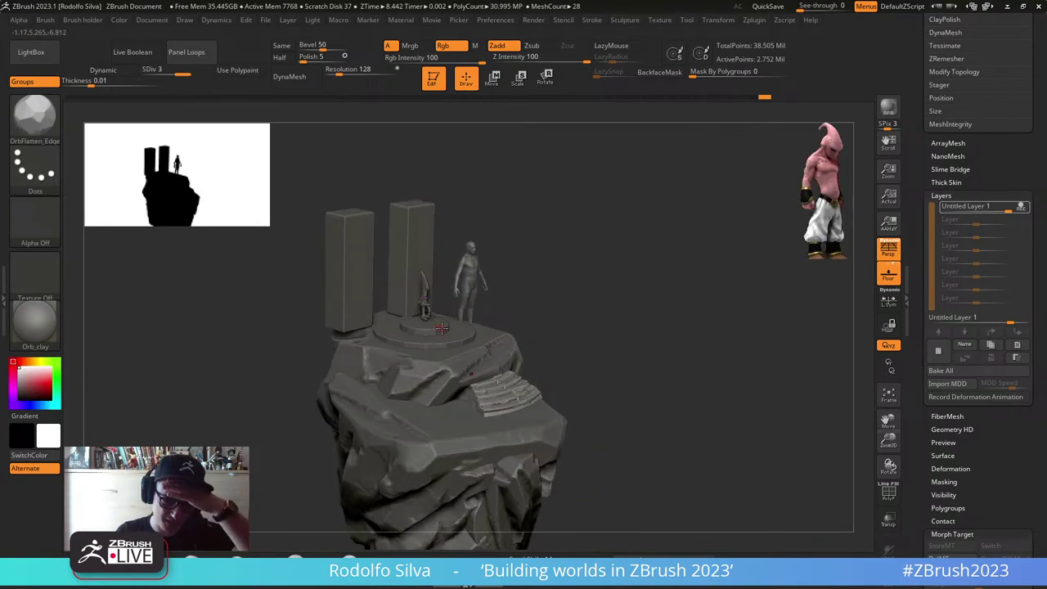
{"action": "right_click_drag", "start_coordinate": [441, 328], "coordinate": [383, 321]}
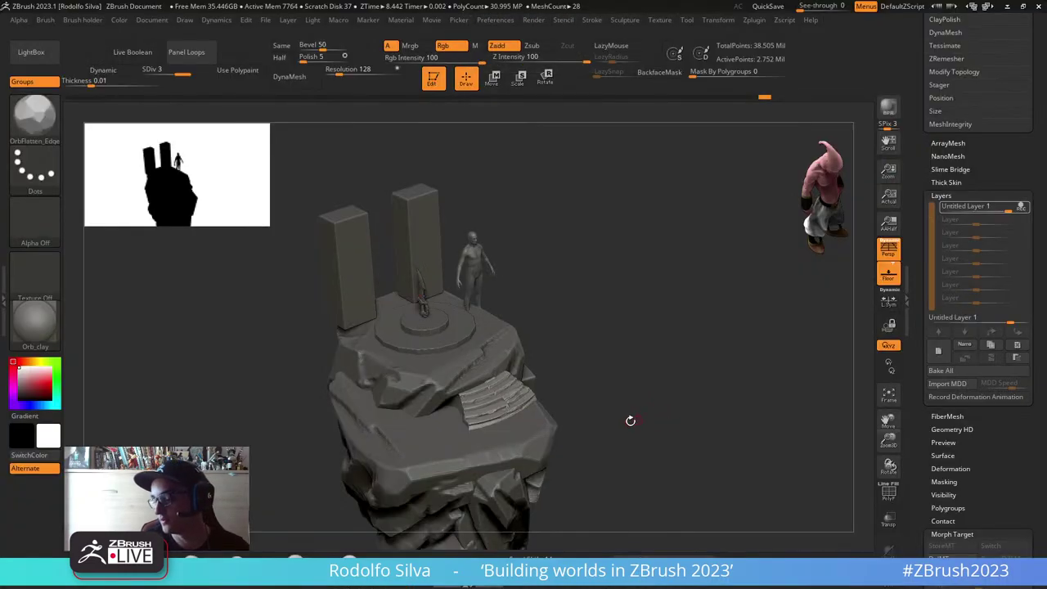
{"action": "right_click_drag", "start_coordinate": [626, 421], "coordinate": [643, 390]}
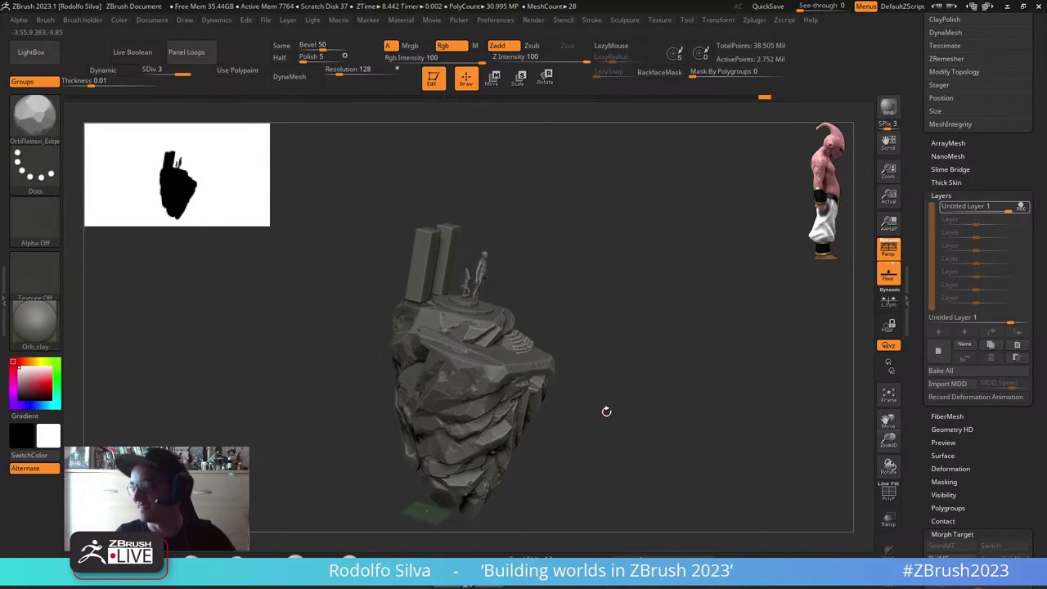
{"action": "right_click_drag", "start_coordinate": [605, 420], "coordinate": [637, 415]}
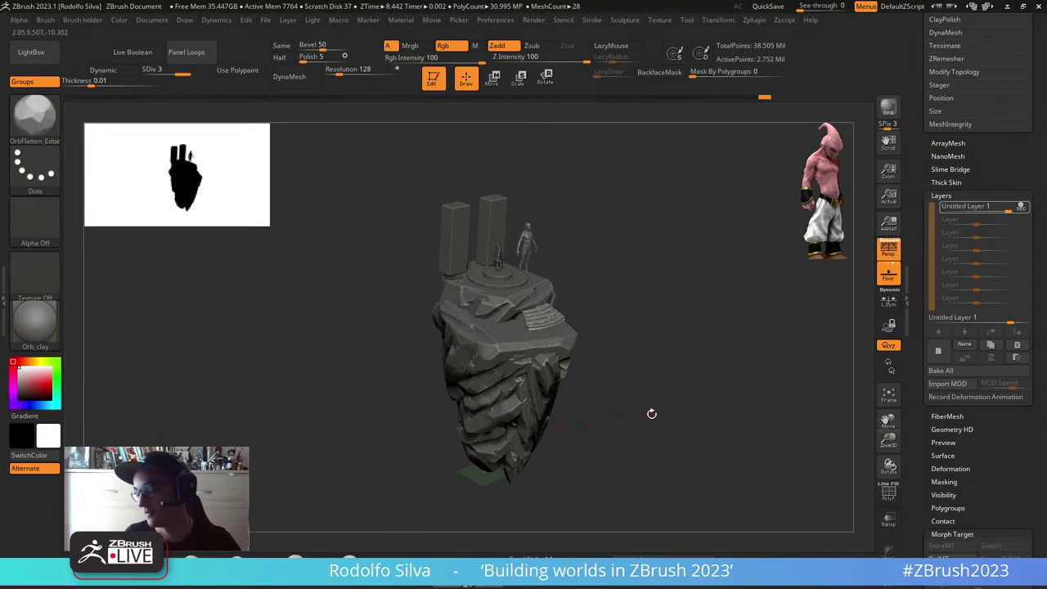
{"action": "right_click_drag", "start_coordinate": [652, 414], "coordinate": [645, 406]}
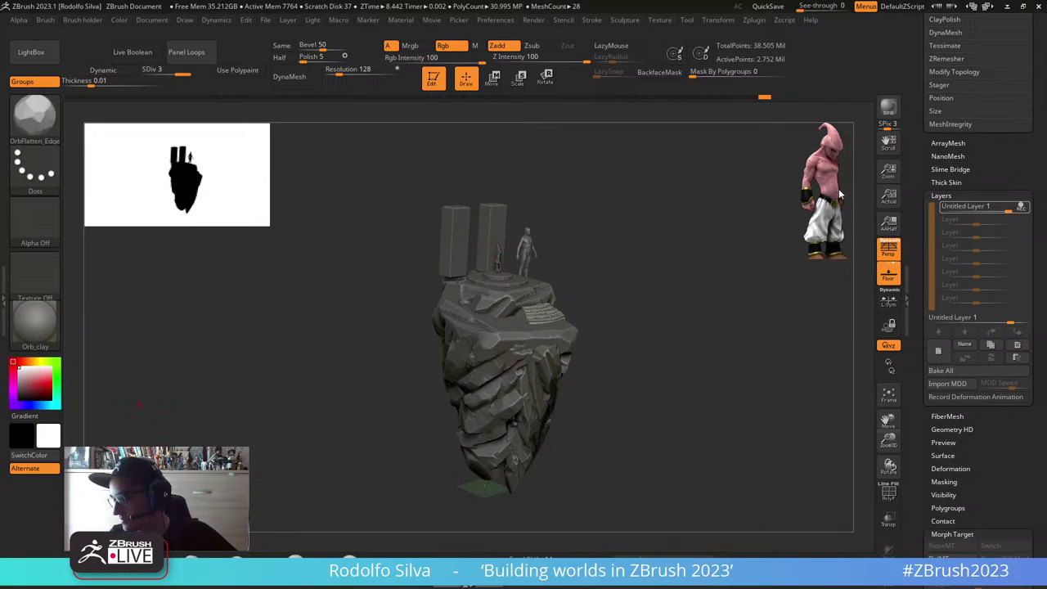
Step: QuickSave the project and return to viewing the floating rock from slightly above
{"action": "left_click", "coordinate": [779, 7]}
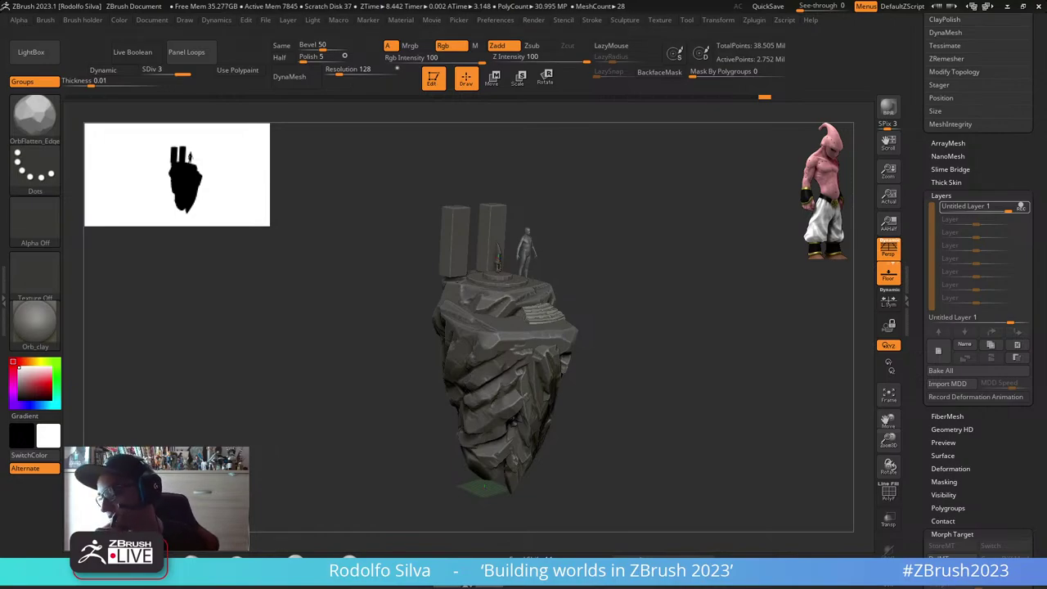
{"action": "left_click_drag", "start_coordinate": [652, 332], "coordinate": [672, 375]}
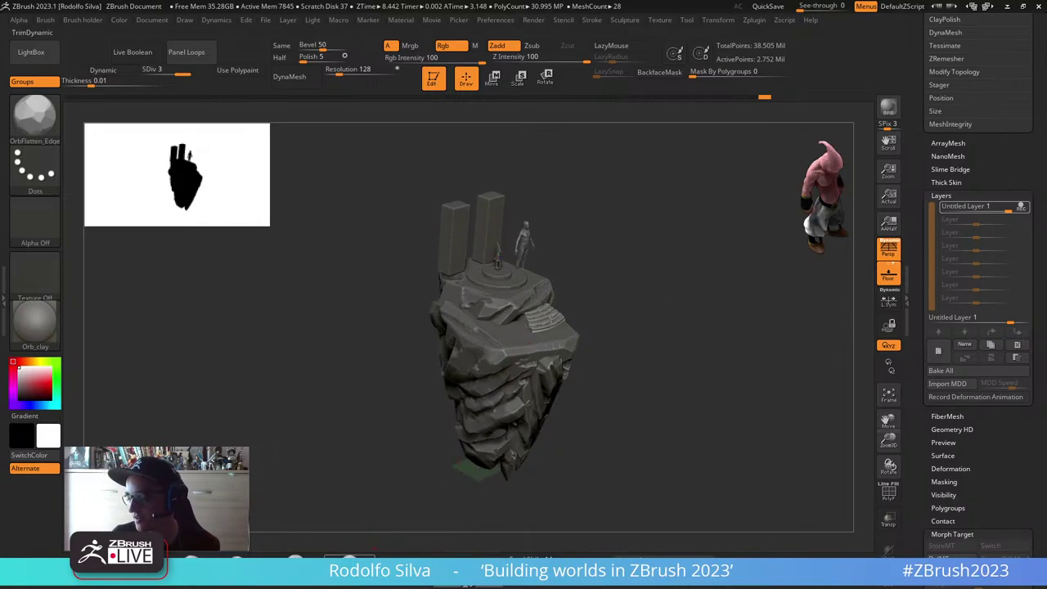